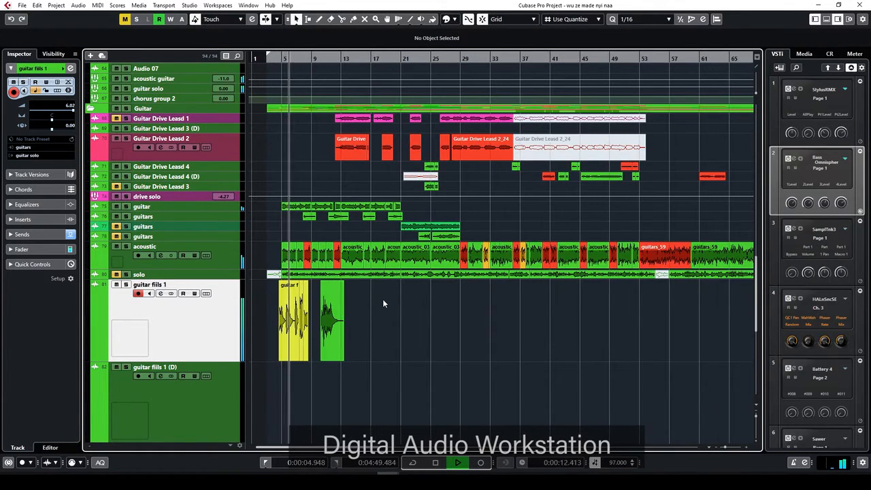
# Zoom in and glue the guitar fills 1 events together into one event
pyautogui.press('h')
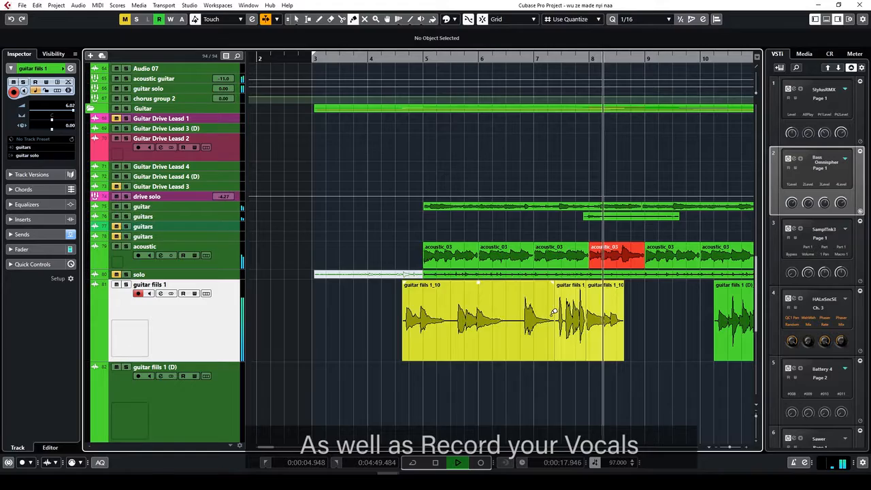
pyautogui.click(554, 313)
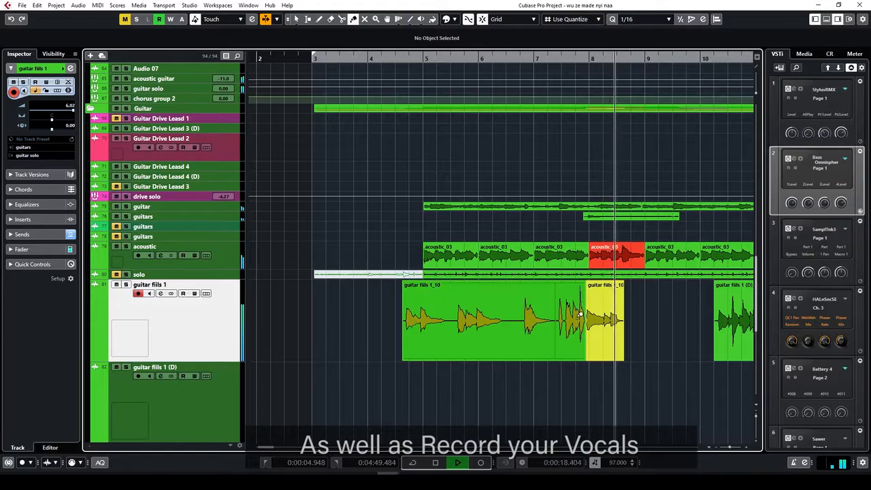
pyautogui.click(543, 298)
# Return to the selection tool and select the green duplicate guitar fills event
pyautogui.press('g')
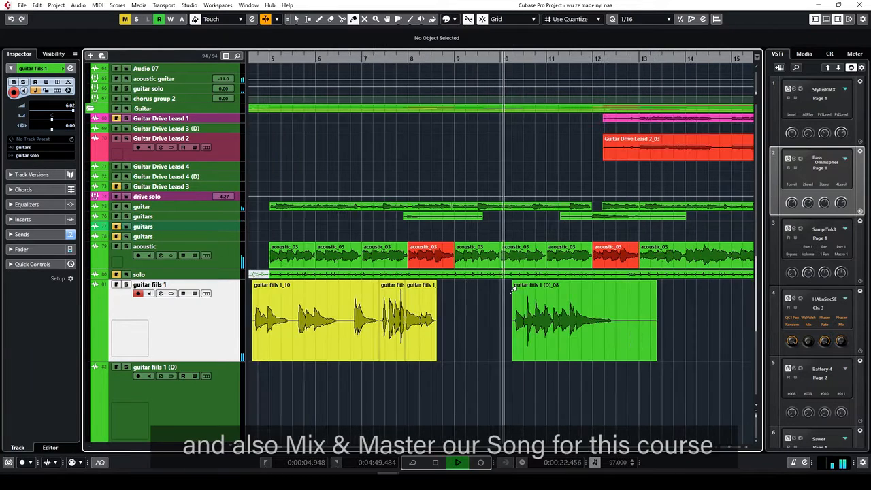
pyautogui.press('1')
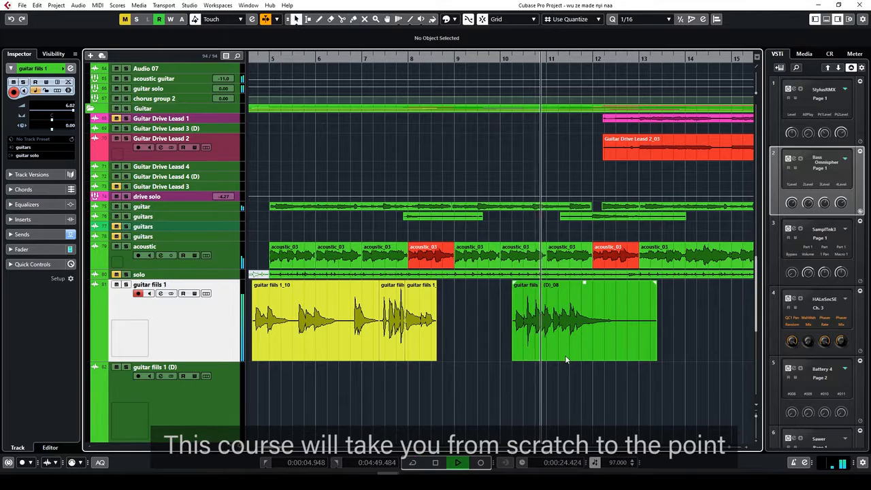
pyautogui.click(555, 354)
# Zoom and scroll through the rest of the arrangement to review it
pyautogui.press('g')
pyautogui.press('g')
pyautogui.press('g')
pyautogui.press('g')
pyautogui.press('g')
pyautogui.press('g')
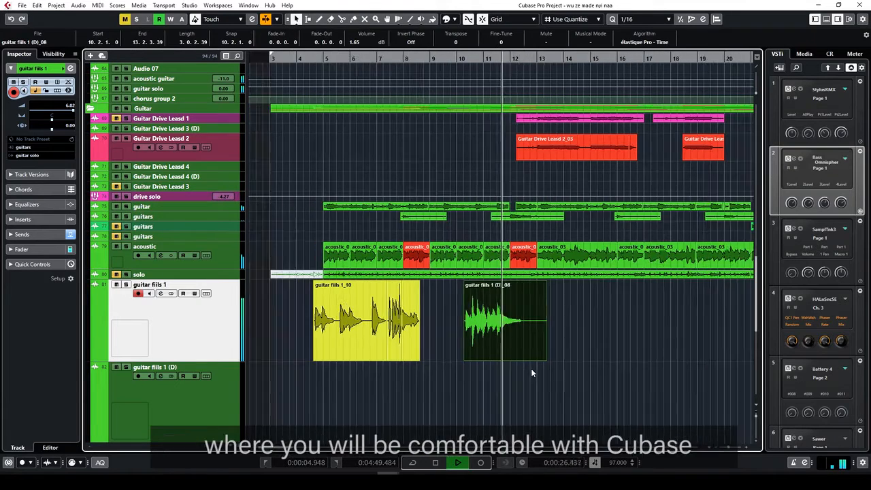
pyautogui.scroll(-4, 520, 361)
pyautogui.press('g')
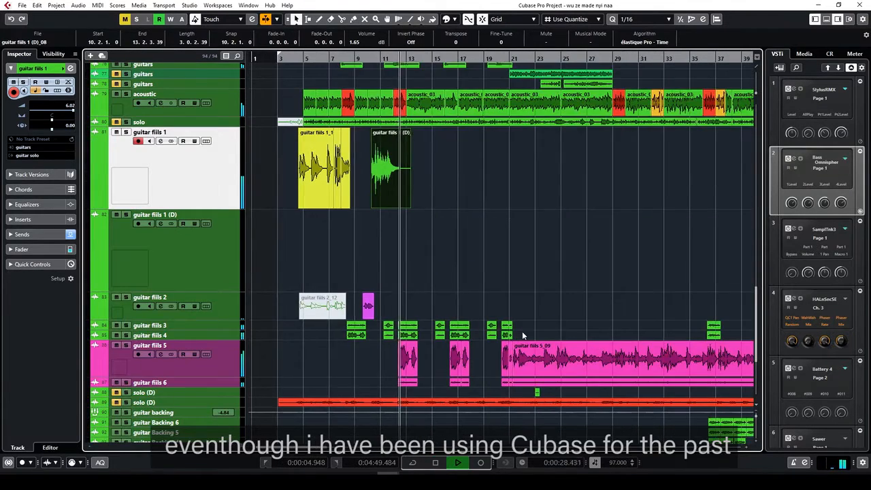
pyautogui.scroll(-5, 486, 345)
pyautogui.press('g')
pyautogui.press('g')
pyautogui.press('g')
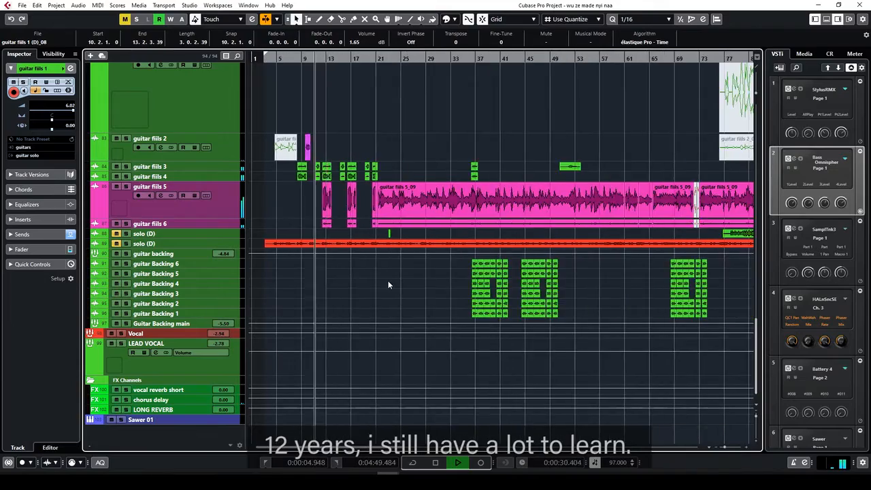
pyautogui.scroll(6, 388, 283)
pyautogui.press('h')
pyautogui.scroll(5, 395, 289)
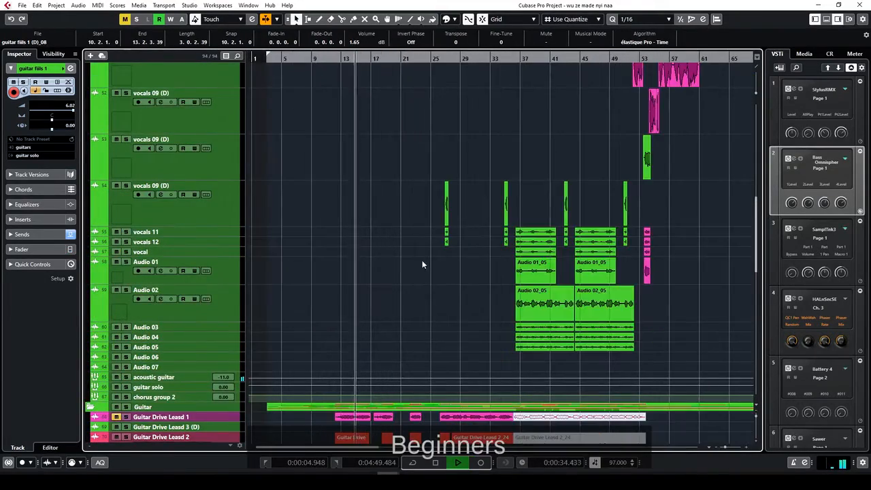
pyautogui.scroll(5, 422, 262)
pyautogui.scroll(5, 422, 264)
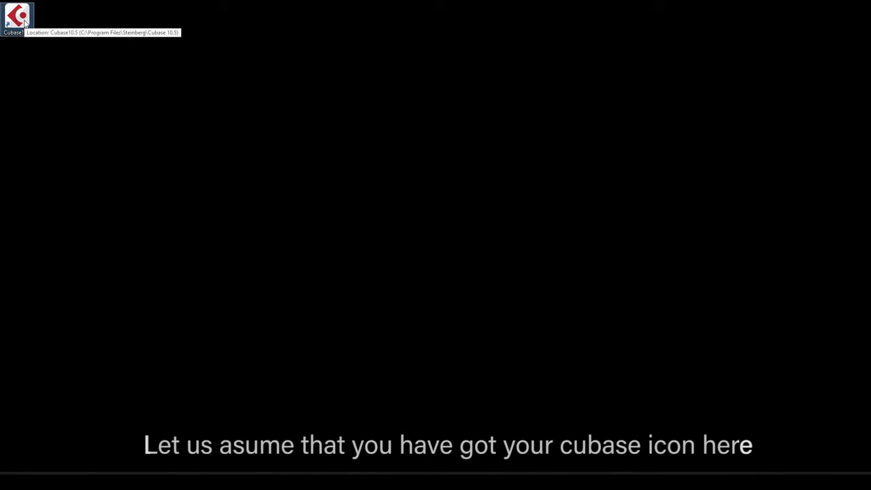
# Drag the Cubase 10.5 desktop shortcut from the top-left corner to the screen centre
pyautogui.moveTo(25, 23); pyautogui.dragTo(460, 131)
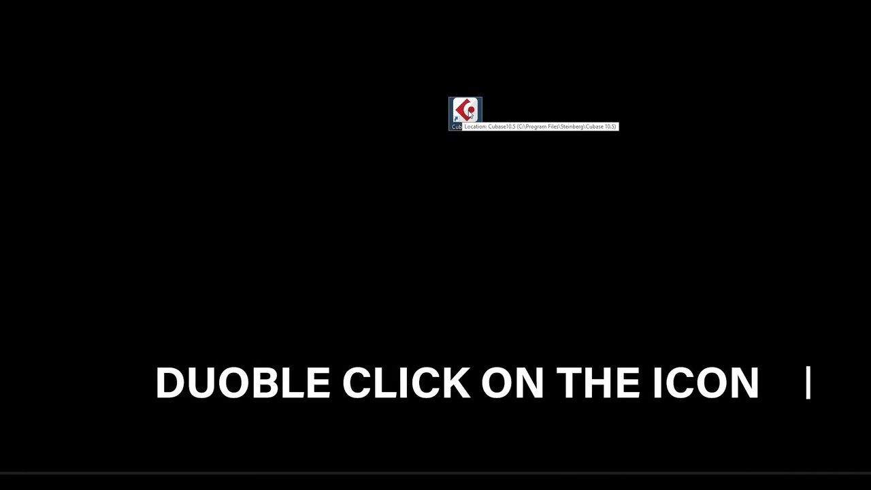
# Launch Cubase 10.5 from its desktop shortcut, opening the Steinberg Hub
pyautogui.doubleClick(469, 114)
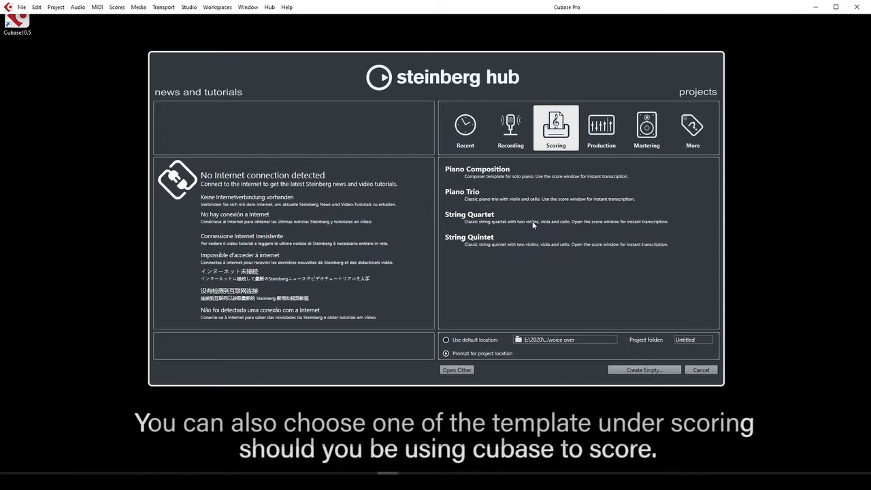
# Choose the Production category in the Hub and create an empty project
pyautogui.click(600, 131)
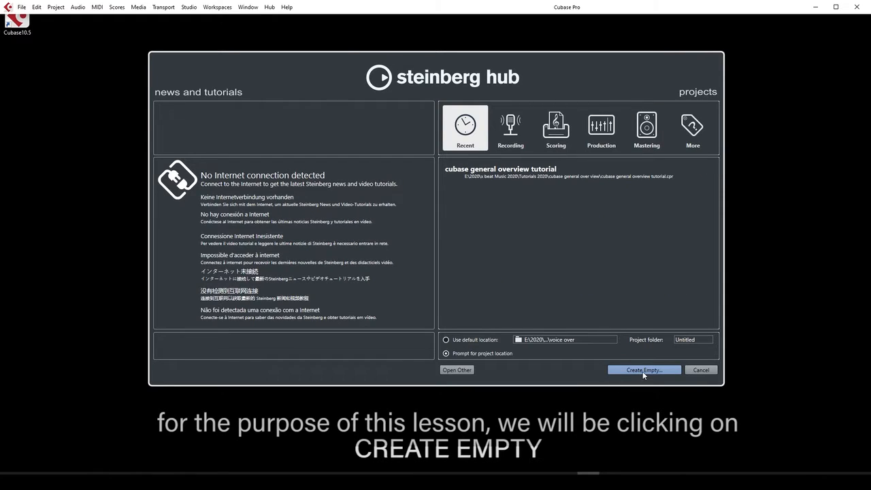
pyautogui.click(643, 370)
# Create a new folder named 'cubase lesson 1' and select it as the project folder
pyautogui.moveTo(501, 307)
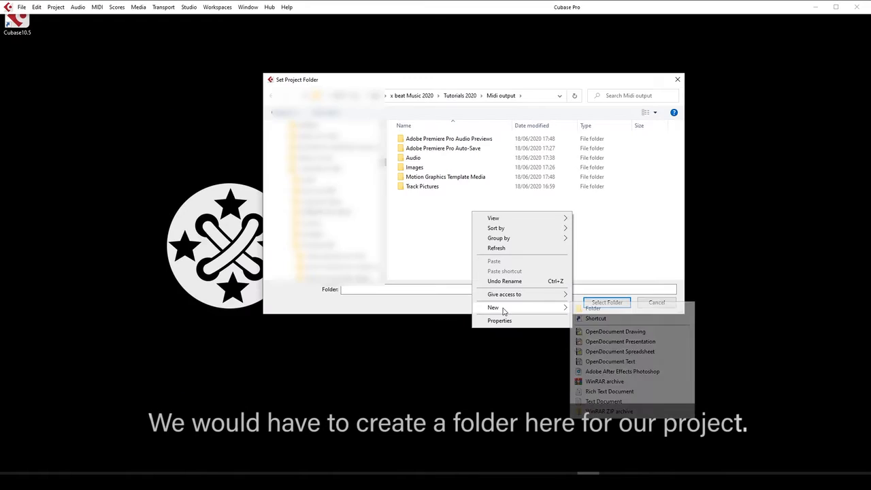
pyautogui.click(605, 310)
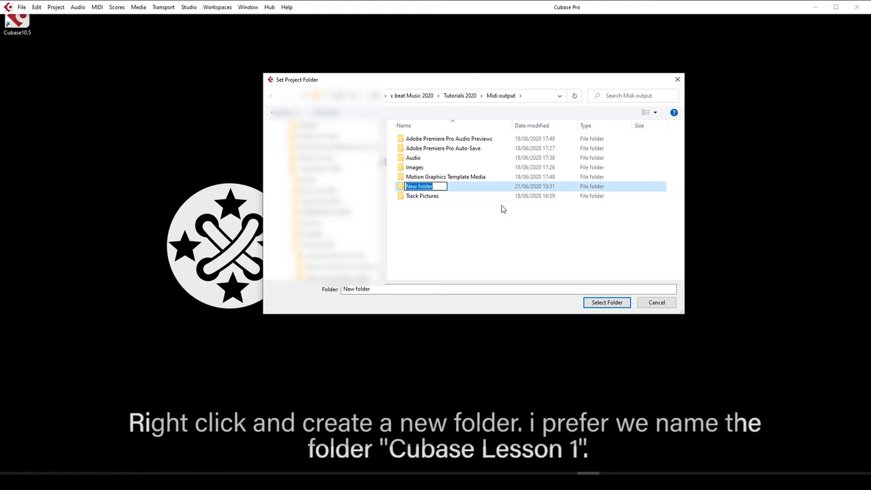
pyautogui.write('cub')
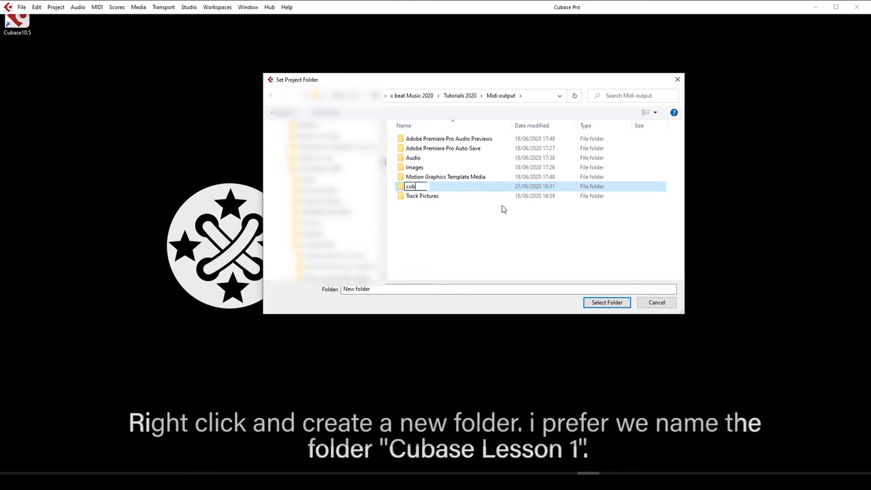
pyautogui.write('ase lesson 1')
pyautogui.press('Return')
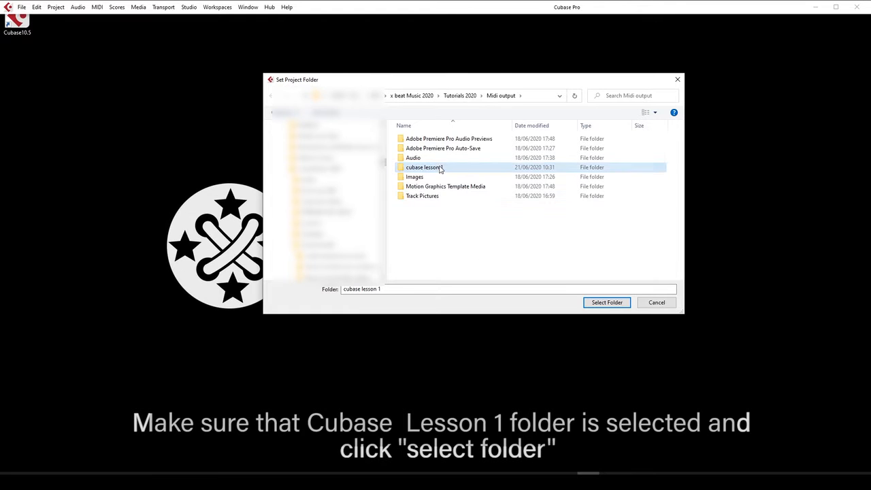
pyautogui.click(604, 304)
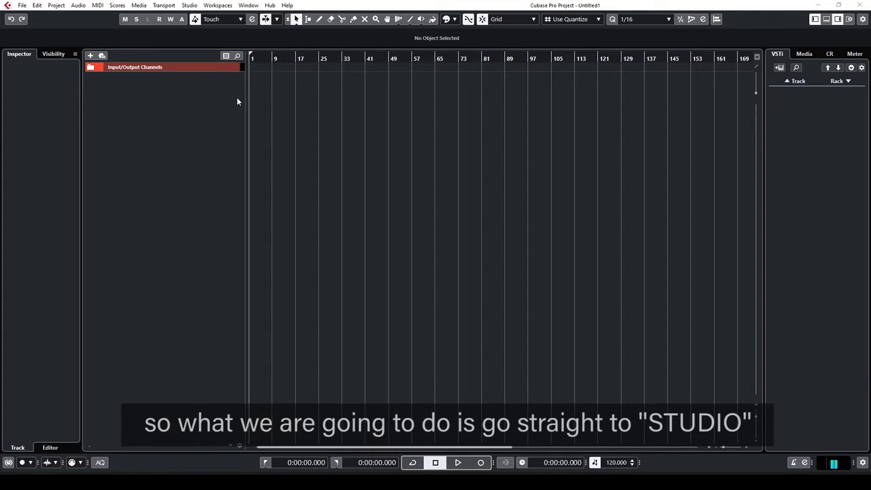
# Show the Studio menu with its Studio Setup option
pyautogui.click(190, 5)
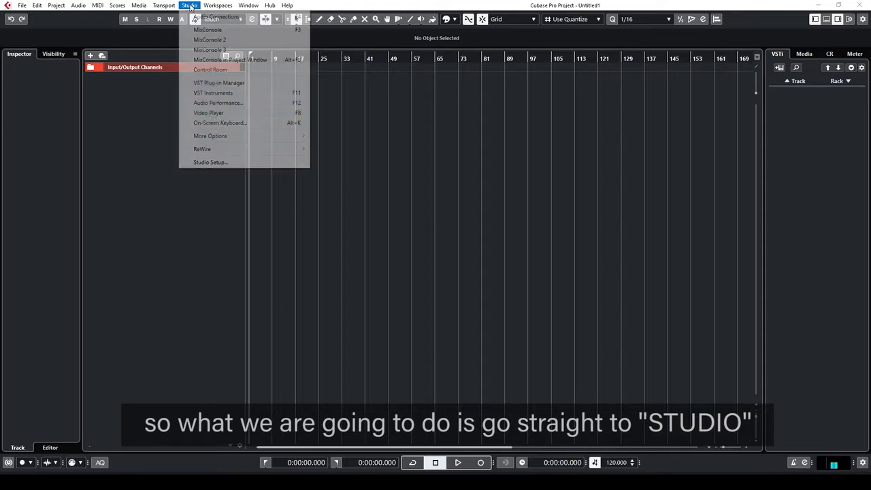
# In Studio Setup, set the ASIO driver to Fast Track Duo ASIO (64-bit) and apply it
pyautogui.click(233, 164)
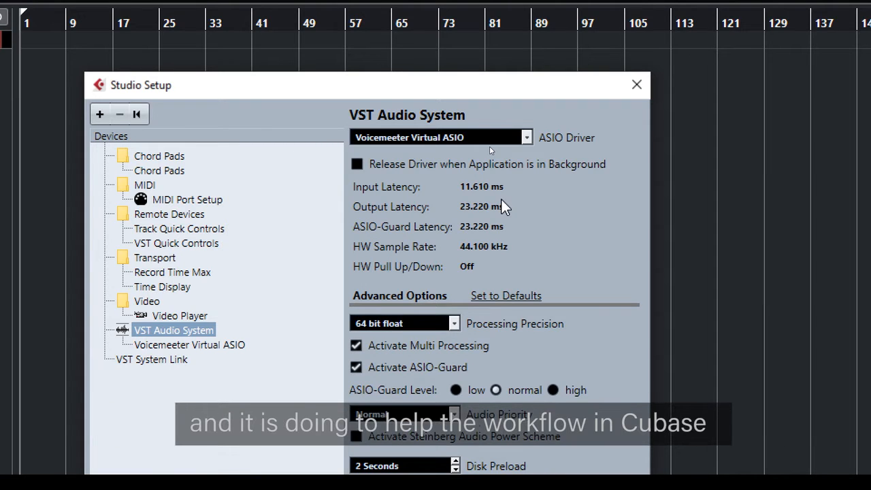
pyautogui.click(530, 137)
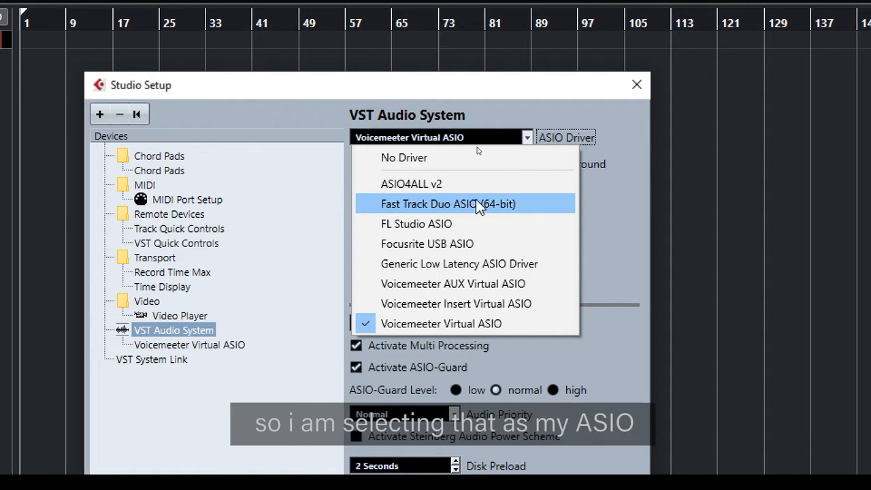
pyautogui.click(451, 209)
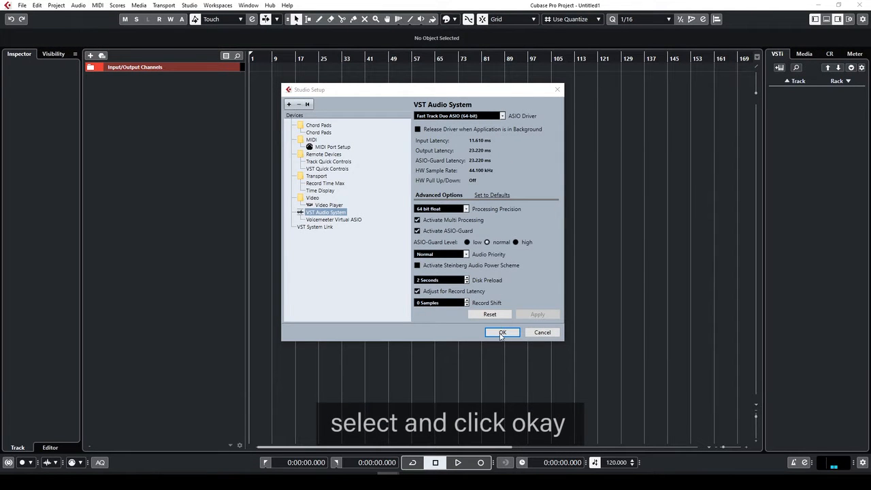
pyautogui.click(502, 333)
pyautogui.moveTo(524, 206); pyautogui.dragTo(521, 198)
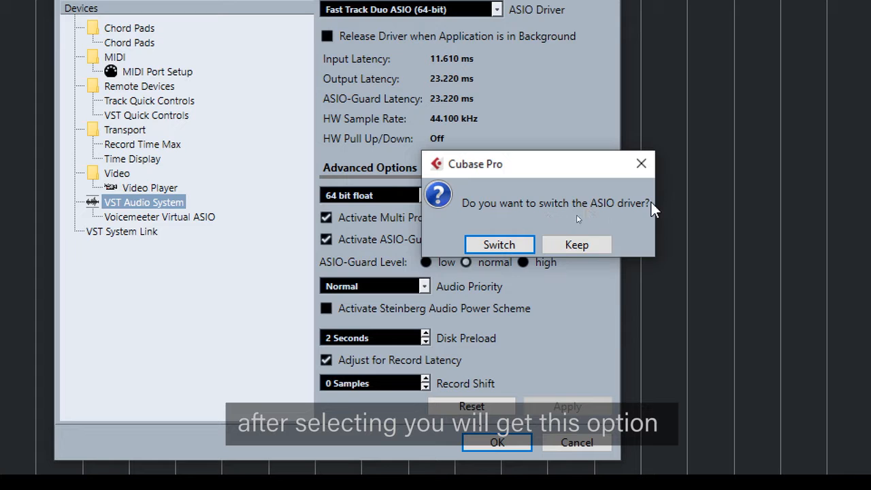
# Confirm the ASIO driver switch and open Studio > Audio Connections
pyautogui.click(512, 243)
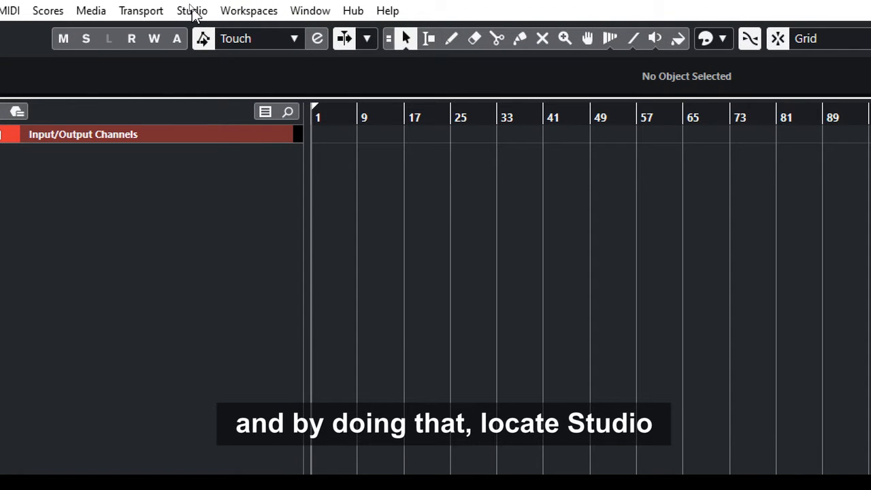
pyautogui.click(194, 11)
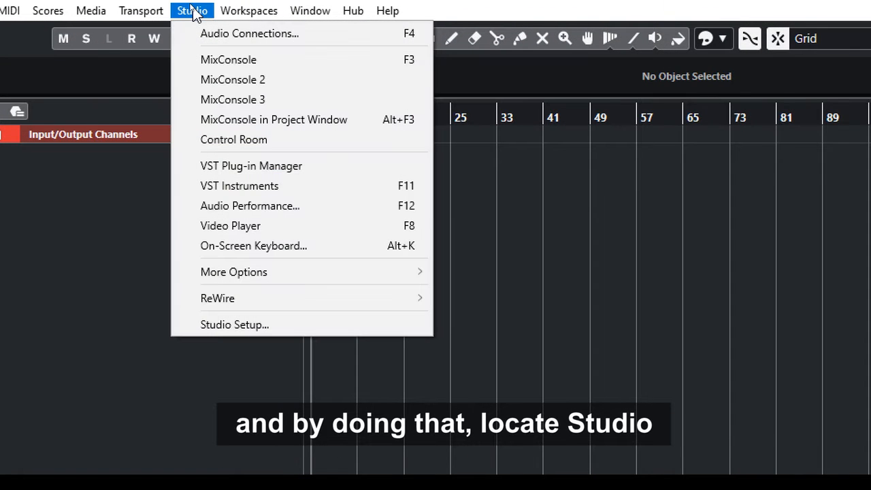
pyautogui.click(264, 33)
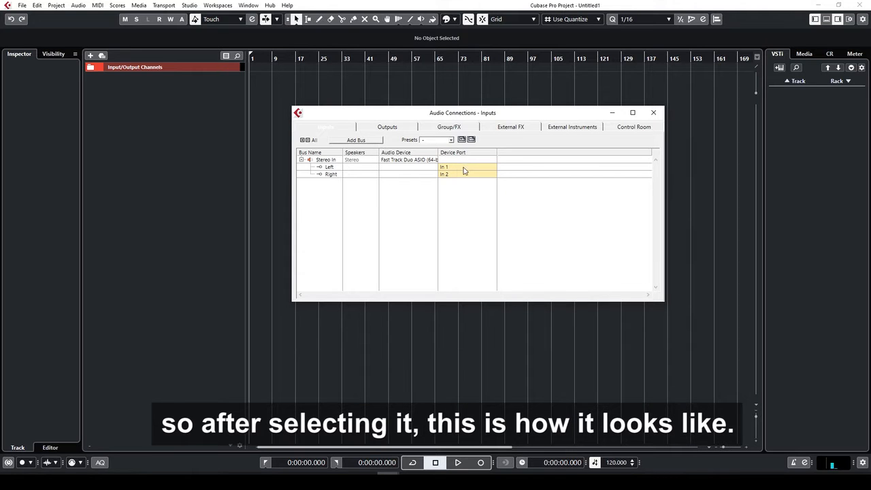
# Add a mono input bus named 'vocal' on port In 1 in Audio Connections
pyautogui.click(389, 128)
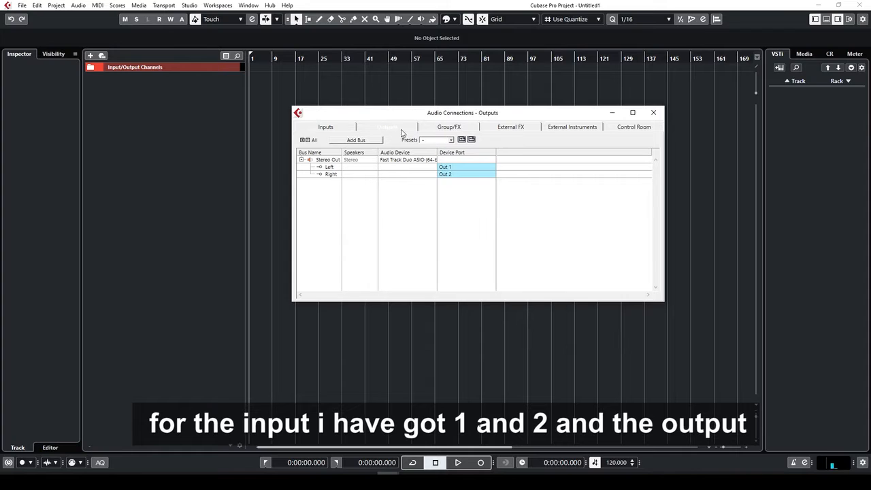
pyautogui.click(327, 127)
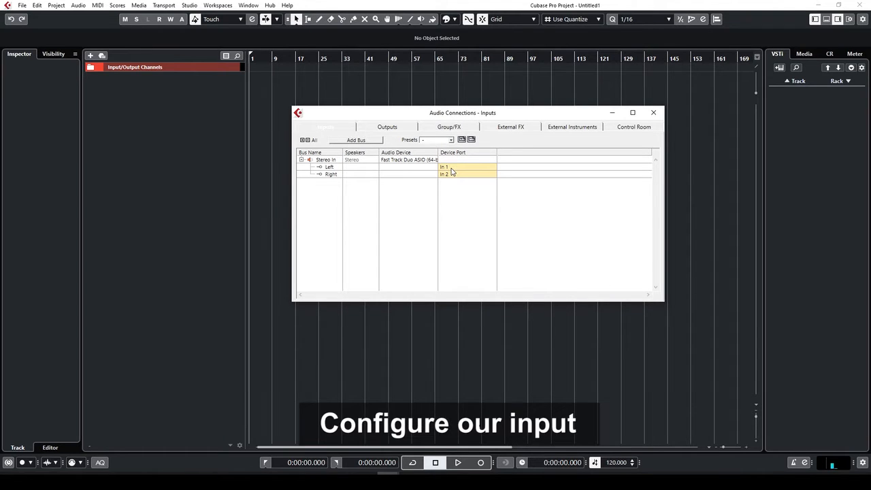
pyautogui.click(357, 141)
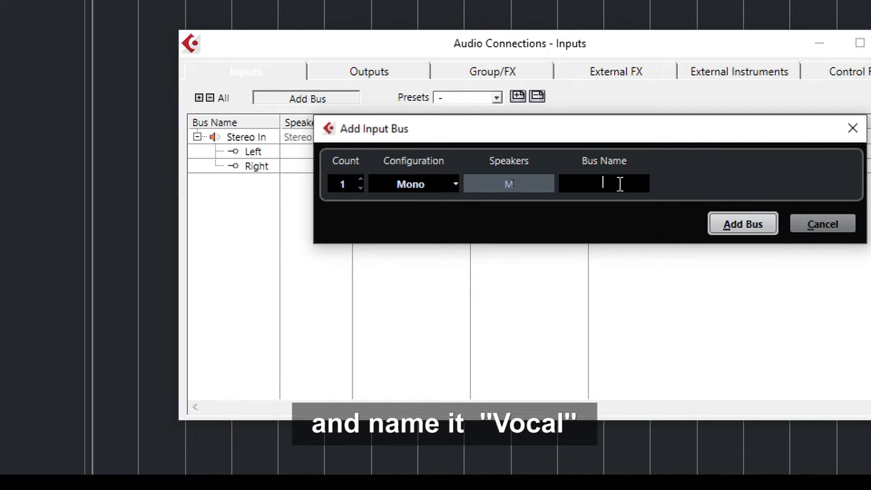
pyautogui.write('vocal')
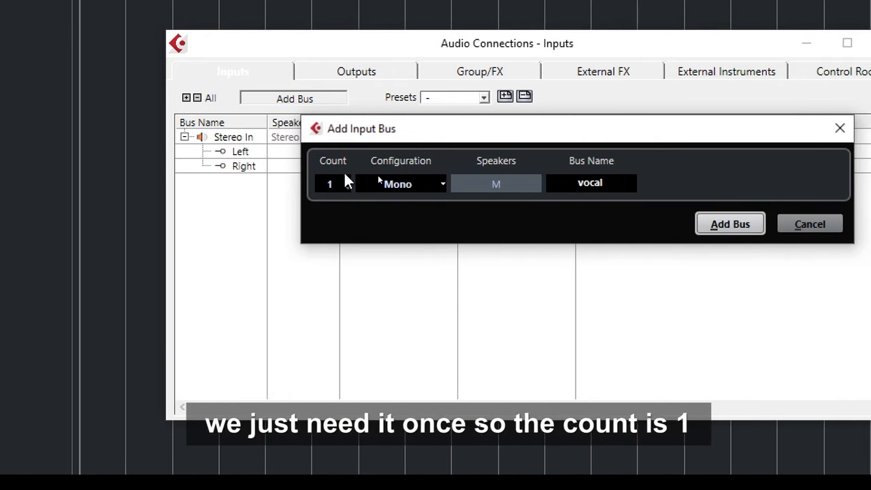
pyautogui.click(746, 227)
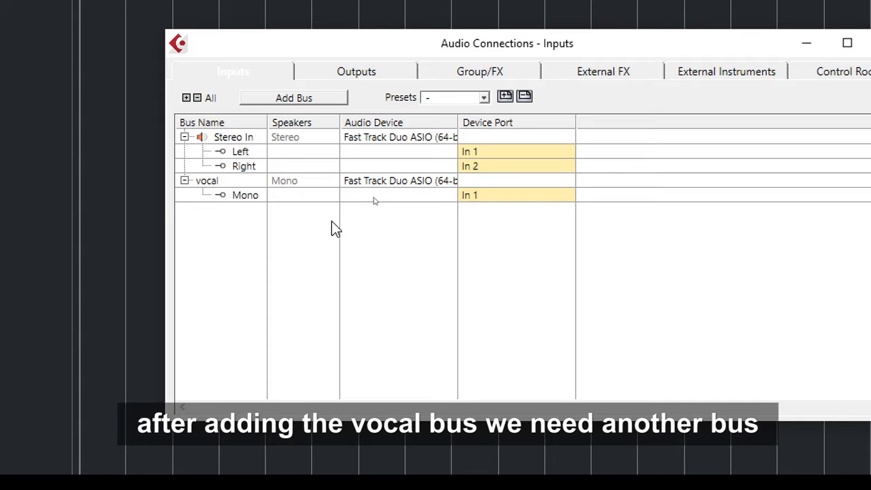
# Add a mono input bus named 'guitar' and route it to device port In 2
pyautogui.moveTo(343, 48); pyautogui.dragTo(343, 61)
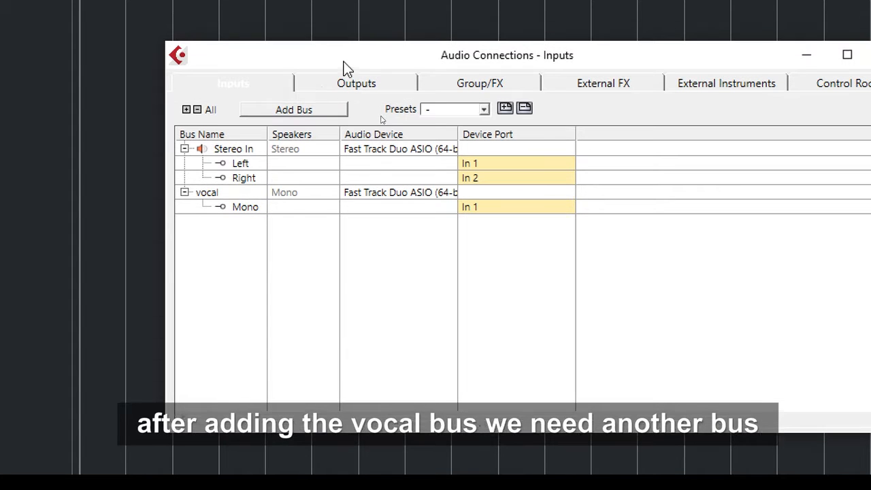
pyautogui.click(299, 109)
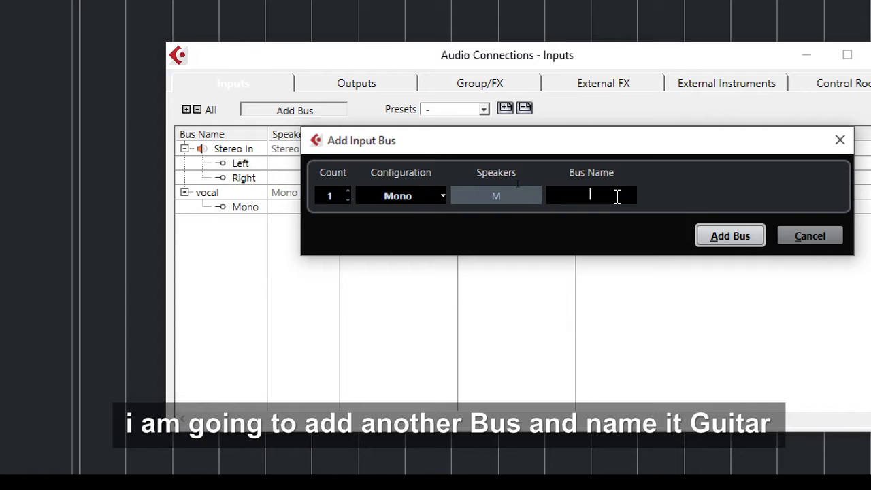
pyautogui.write('gui')
pyautogui.write('tar')
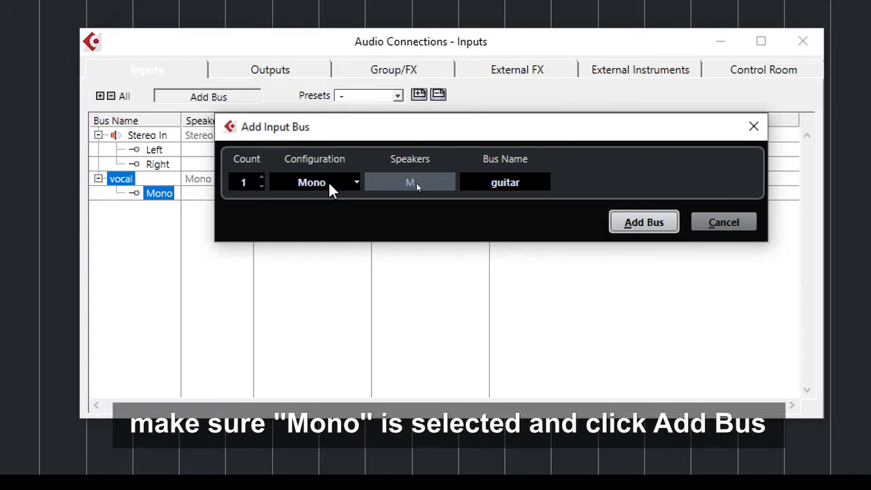
pyautogui.click(649, 223)
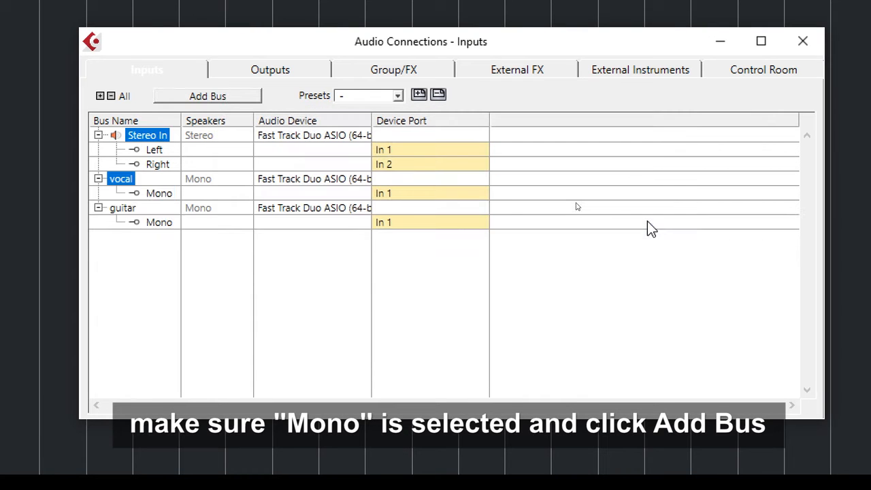
pyautogui.click(393, 225)
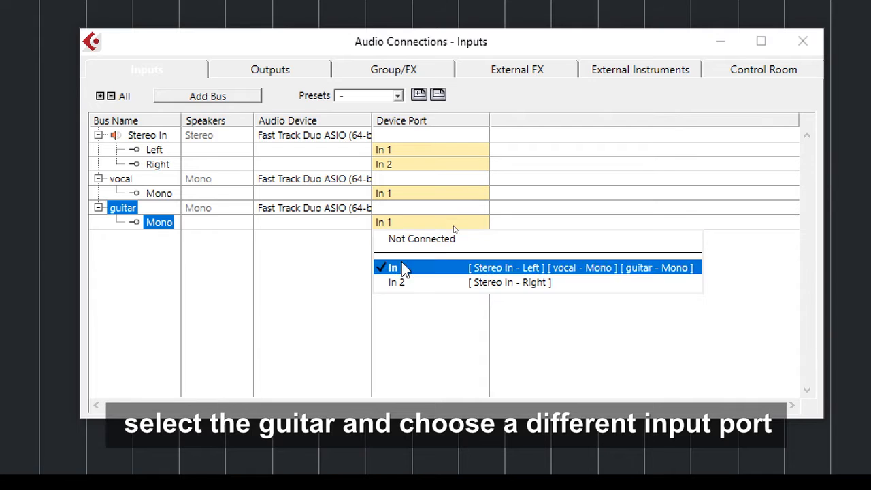
pyautogui.click(516, 282)
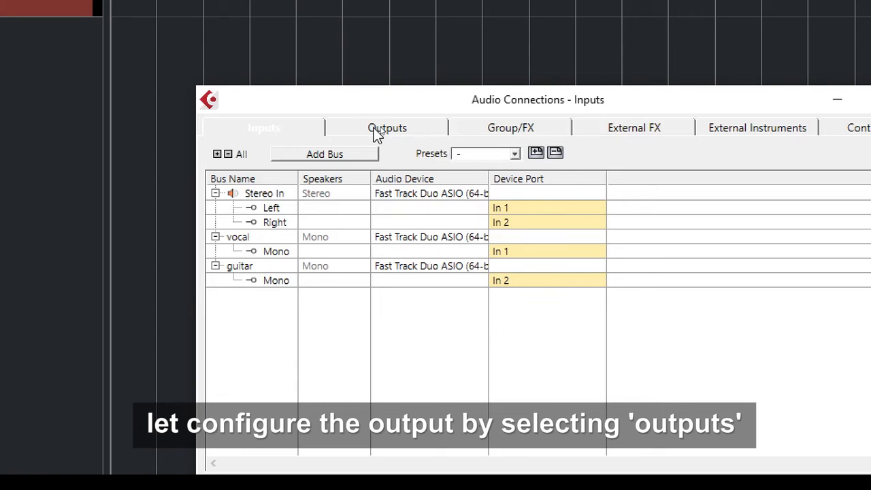
# Verify on the Outputs page that Stereo Out's Left and Right ports are Out 1 and Out 2
pyautogui.click(385, 133)
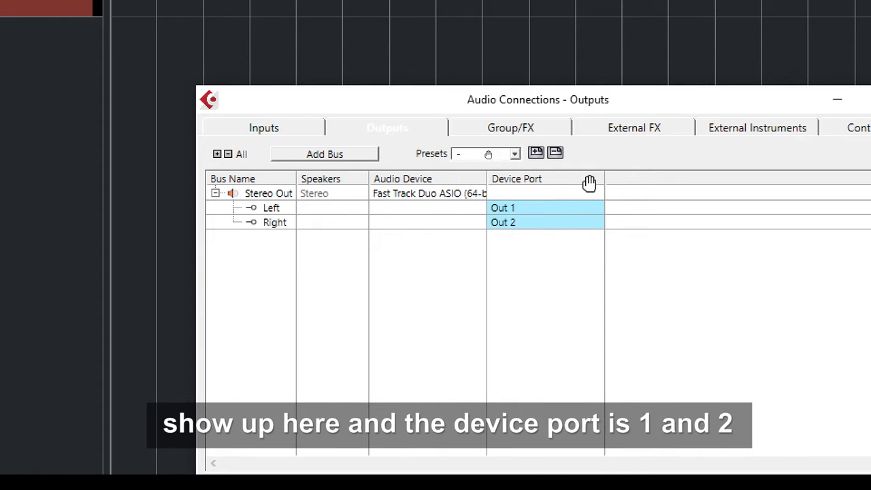
pyautogui.click(523, 211)
pyautogui.click(503, 224)
pyautogui.click(504, 224)
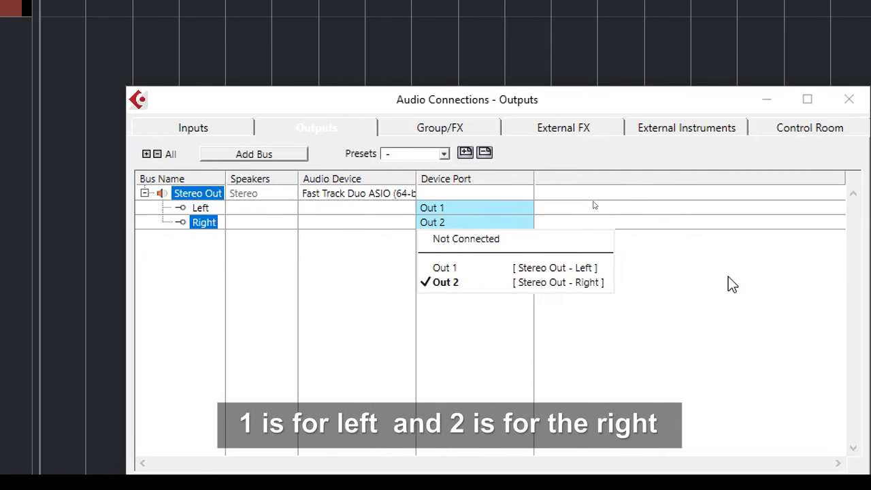
pyautogui.click(799, 277)
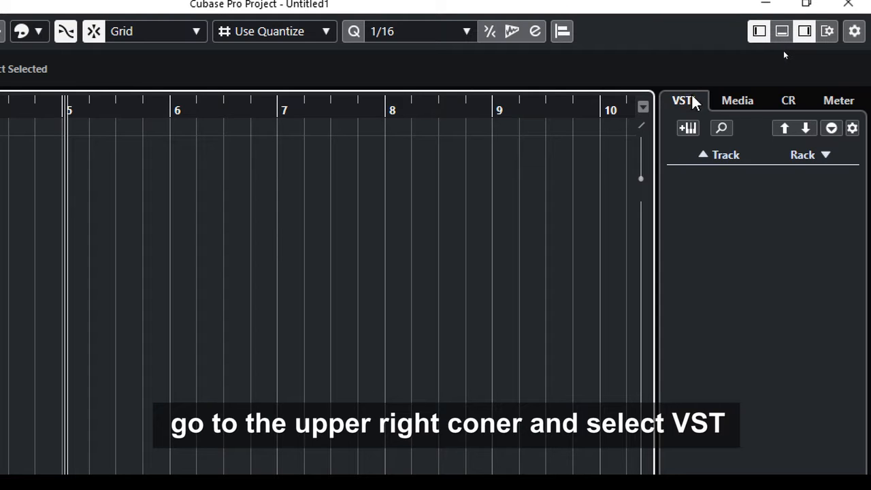
# Add an instrument track with HALion Sonic SE, found by searching 'hal' in the instrument list
pyautogui.click(688, 129)
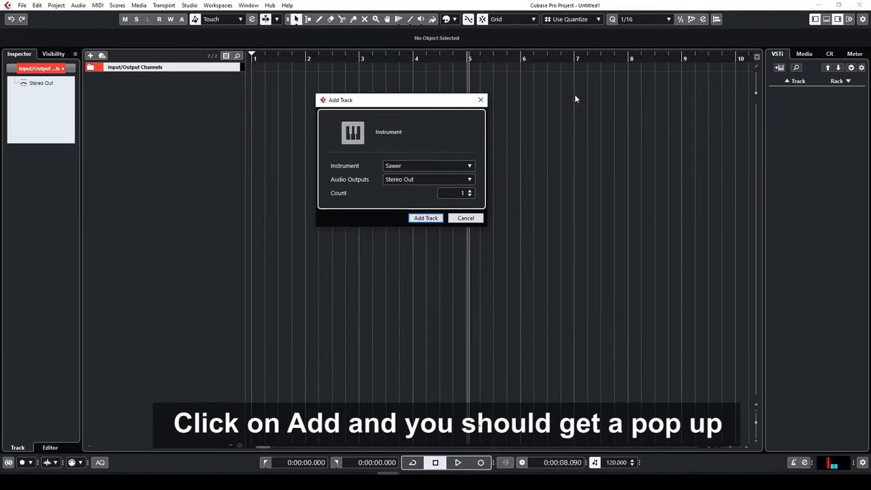
pyautogui.moveTo(423, 101); pyautogui.dragTo(534, 101)
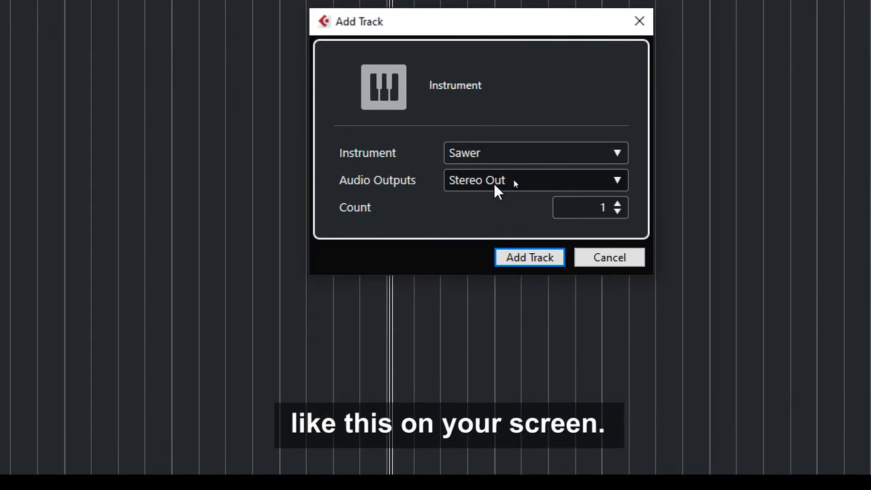
pyautogui.click(489, 154)
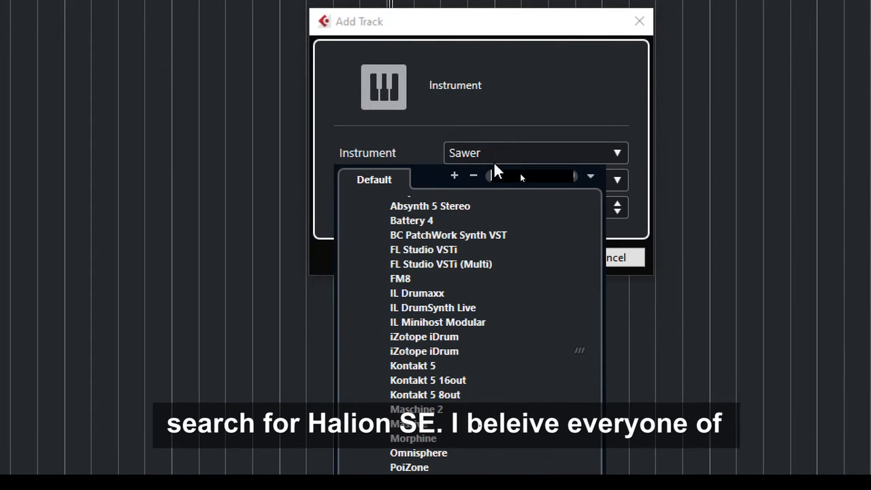
pyautogui.write('h')
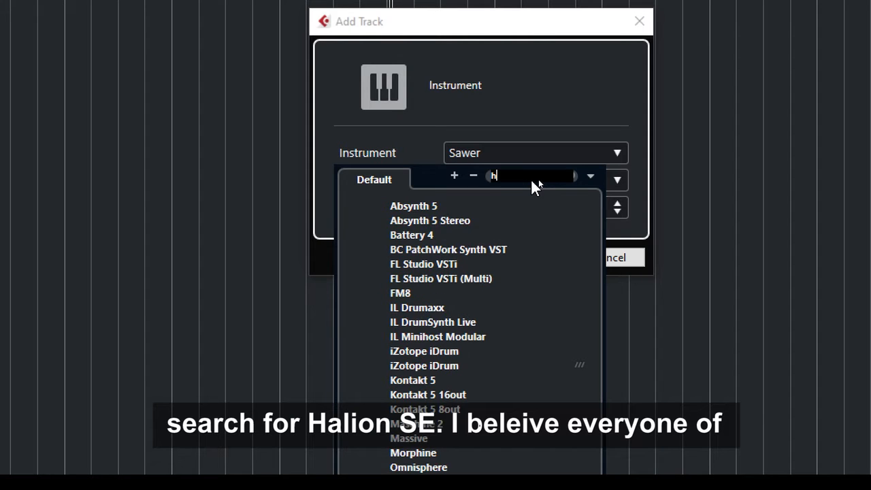
pyautogui.write('alio')
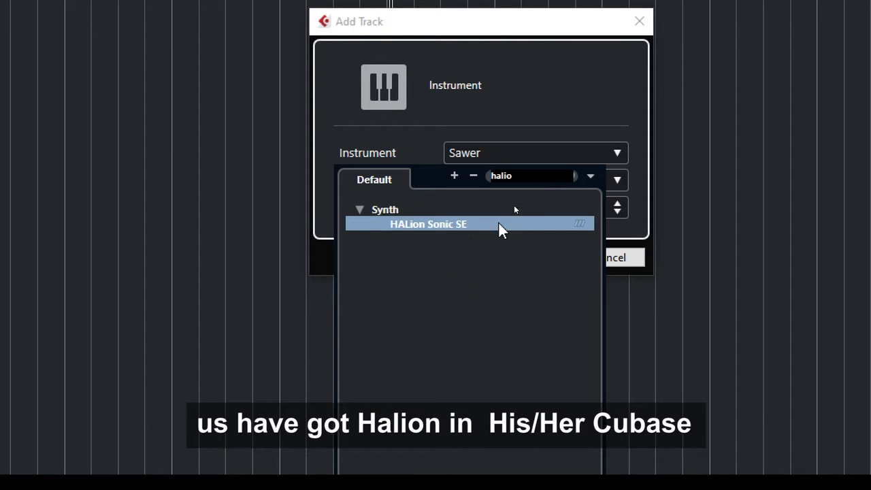
pyautogui.click(443, 227)
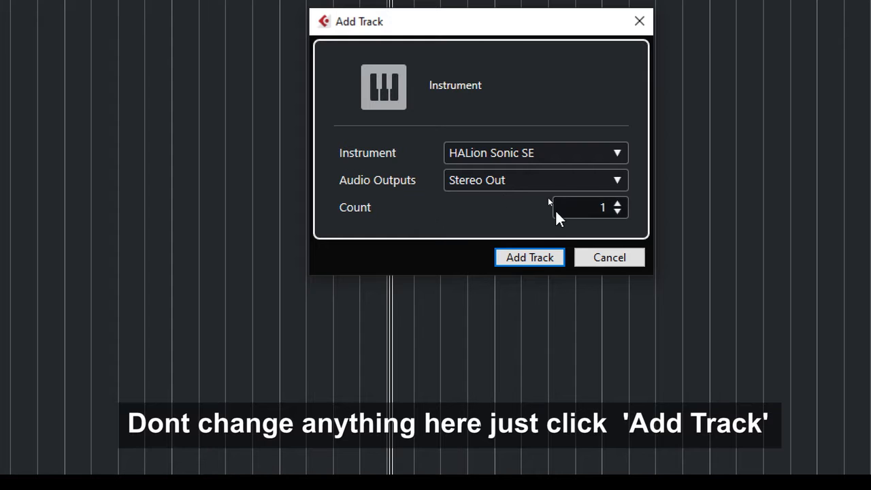
pyautogui.click(524, 259)
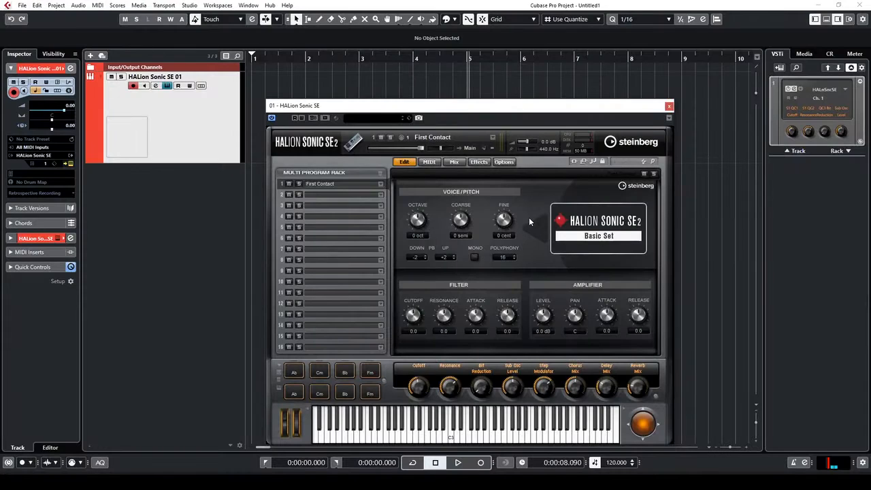
# Replace the drums preset search with 'hip h' and load Hip-Hop Kit 1 into slot one
pyautogui.moveTo(496, 116); pyautogui.dragTo(525, 94)
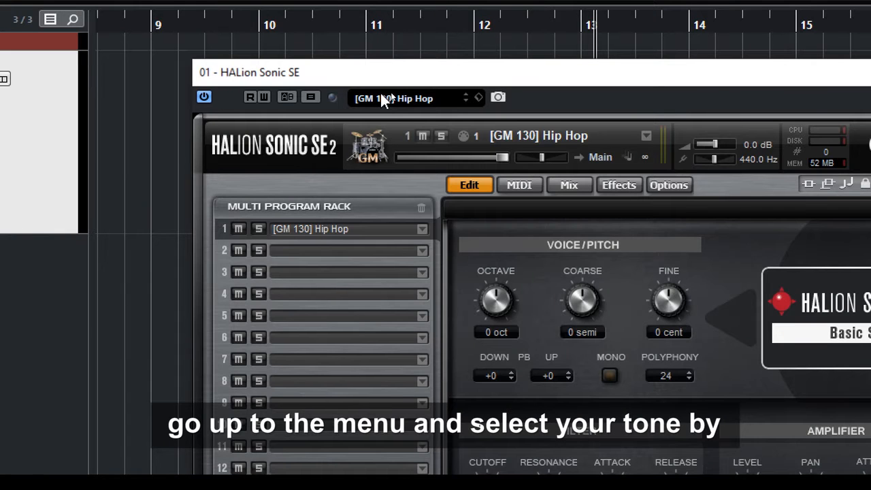
pyautogui.click(384, 98)
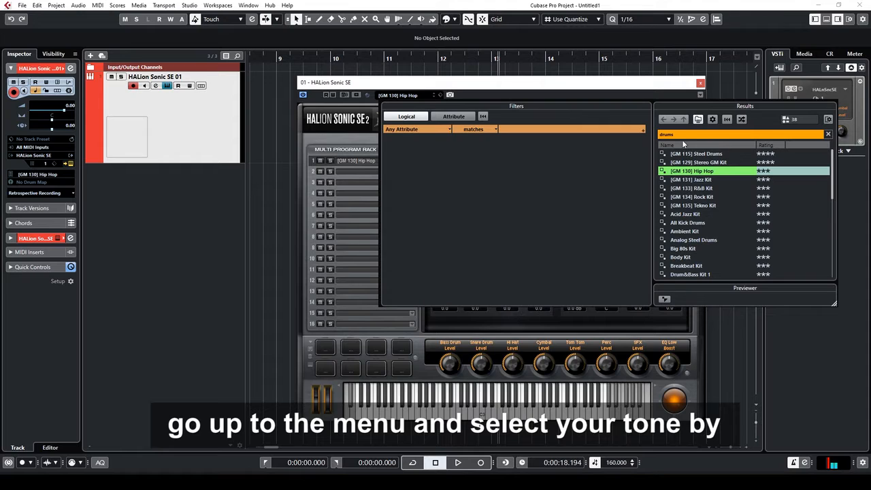
pyautogui.doubleClick(683, 136)
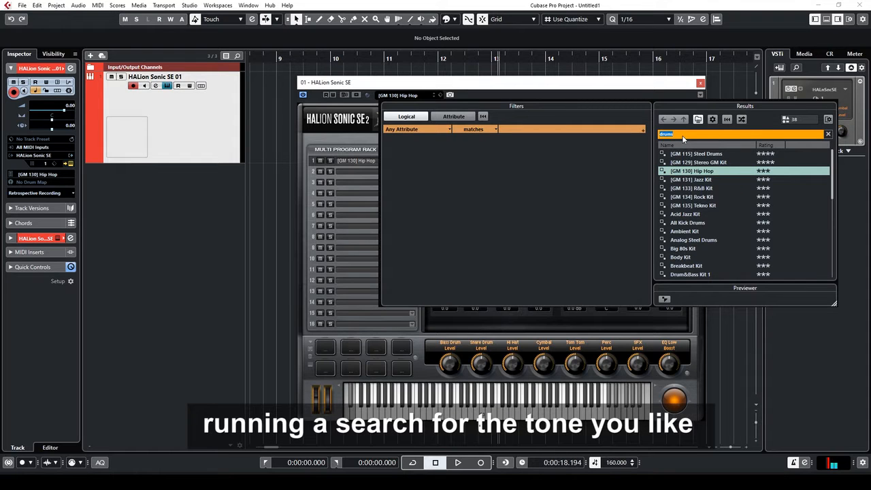
pyautogui.press('BackSpace')
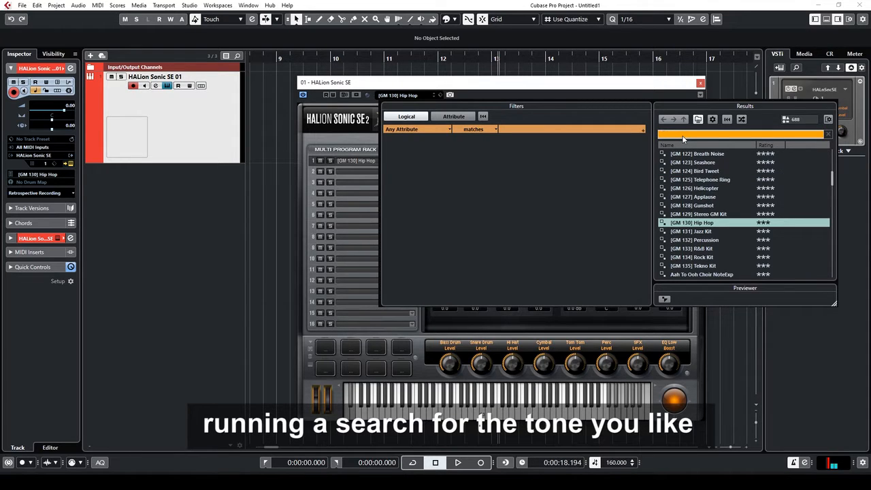
pyautogui.write('hip h')
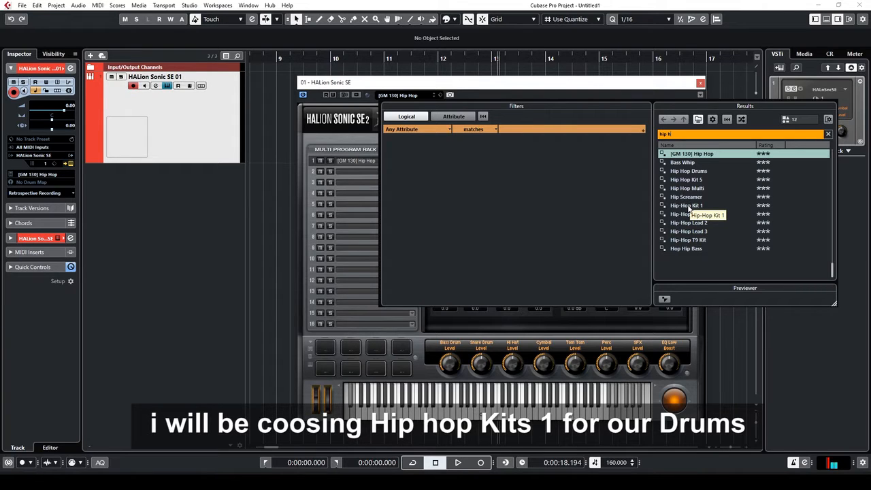
pyautogui.click(689, 206)
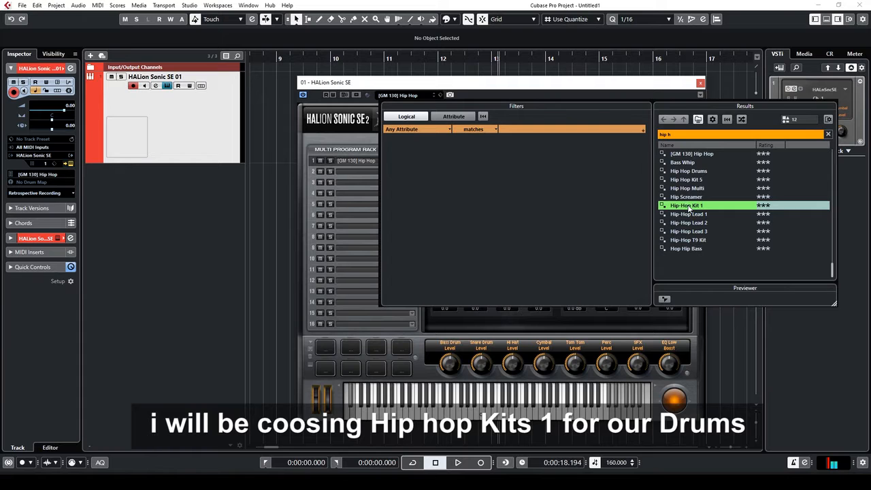
pyautogui.doubleClick(687, 205)
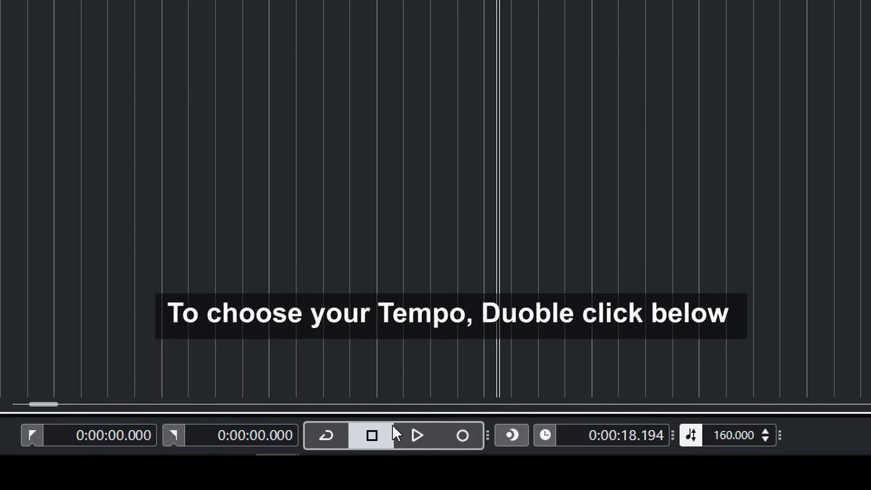
# Set the Transport tempo to 160, enable the metronome click, and start playback
pyautogui.doubleClick(726, 436)
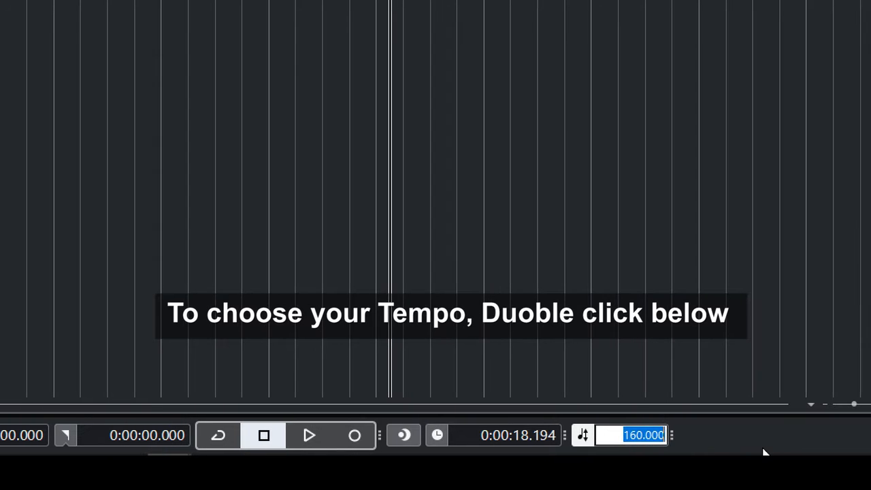
pyautogui.write('160')
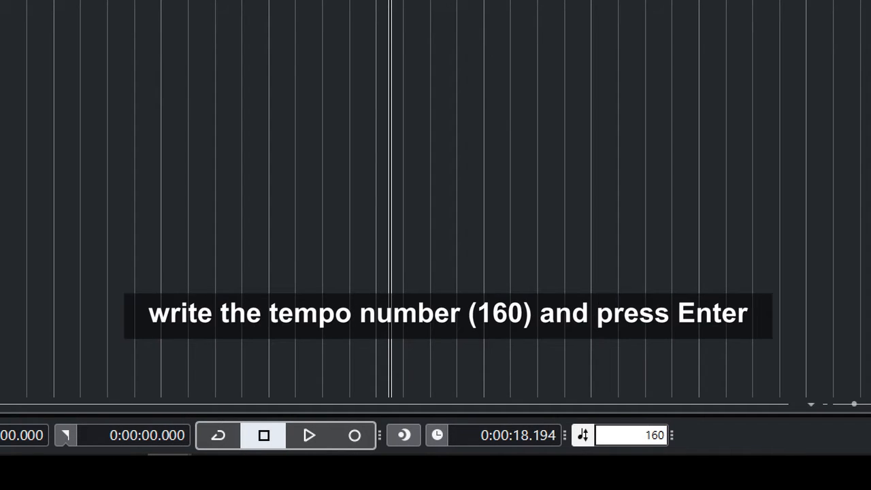
pyautogui.press('Return')
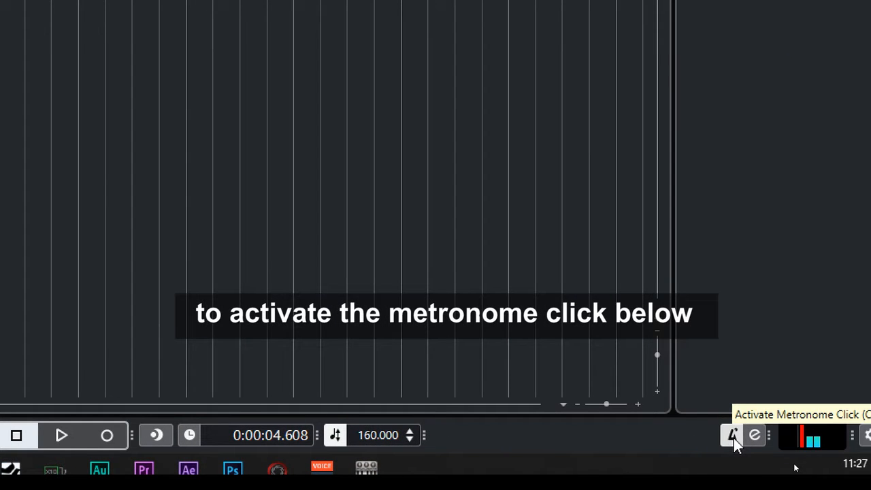
pyautogui.click(733, 437)
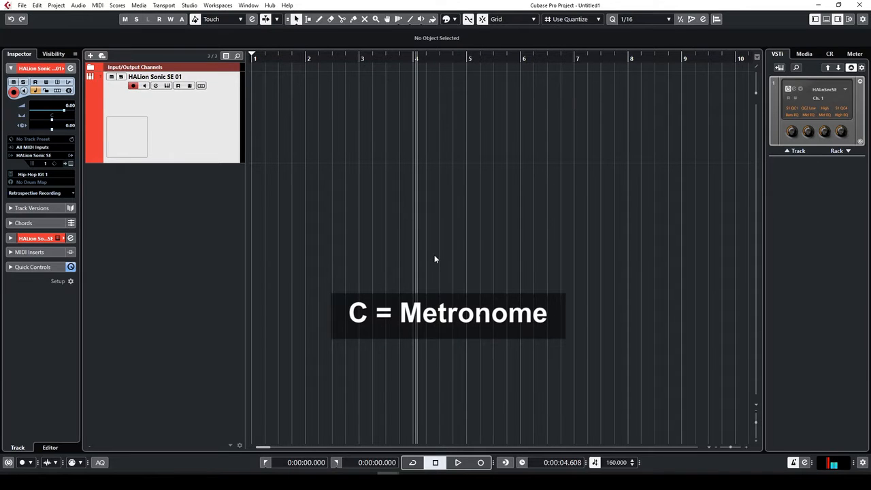
pyautogui.press('space')
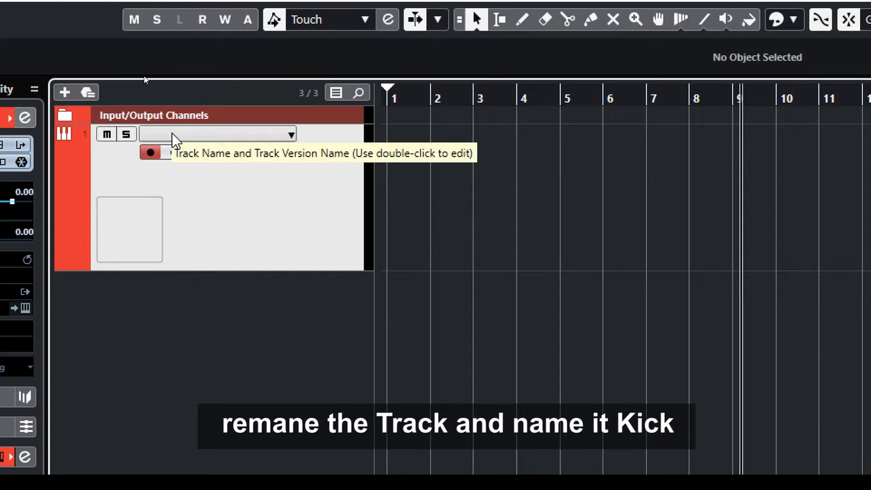
# Rename the HALion Sonic SE 01 track to 'kick'
pyautogui.doubleClick(173, 134)
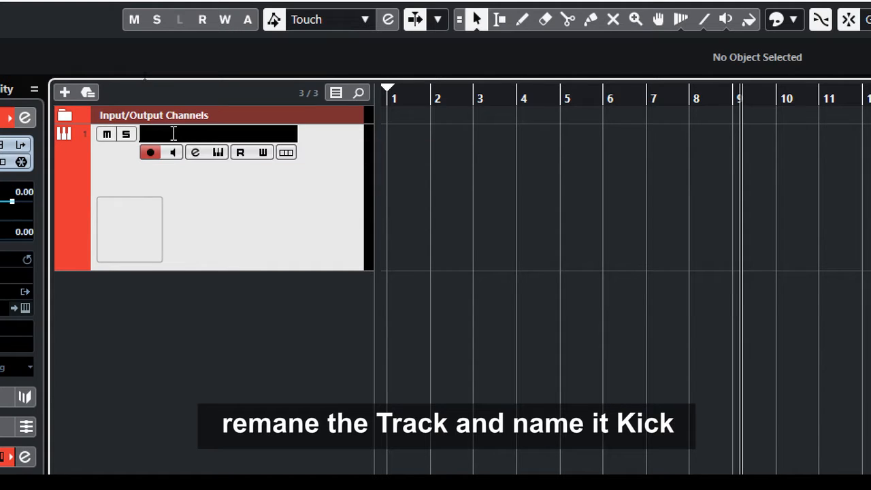
pyautogui.write('kick')
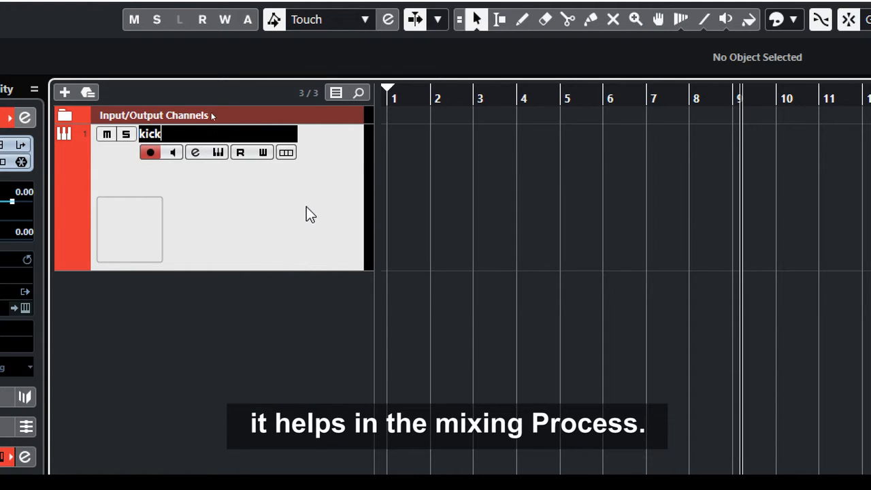
pyautogui.press('Return')
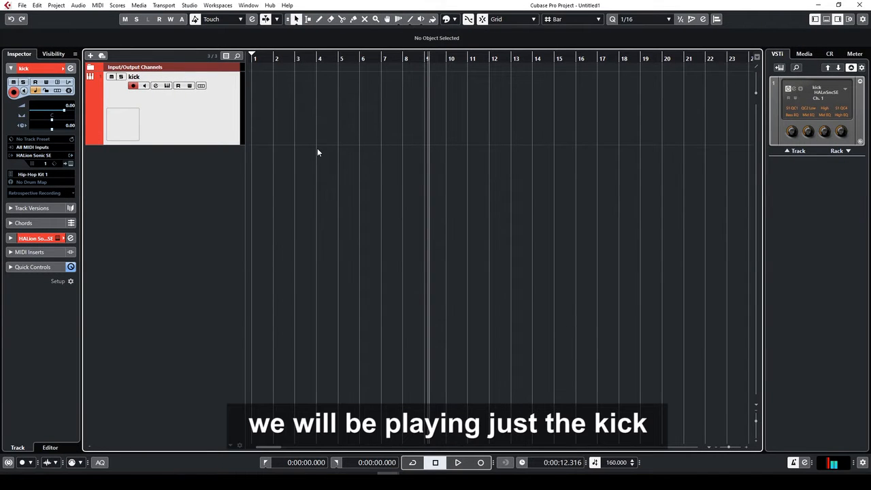
# Record a kick pattern from the MIDI keyboard onto the kick track
pyautogui.click(480, 463)
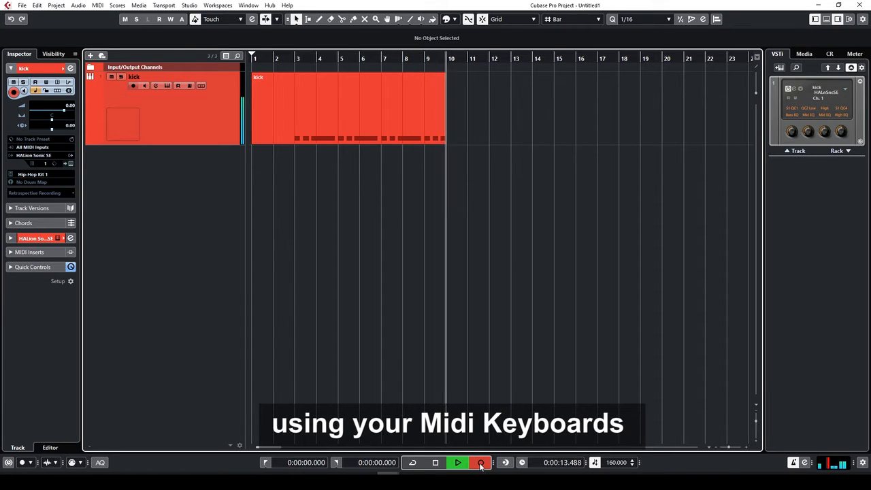
pyautogui.click(480, 463)
pyautogui.press('space')
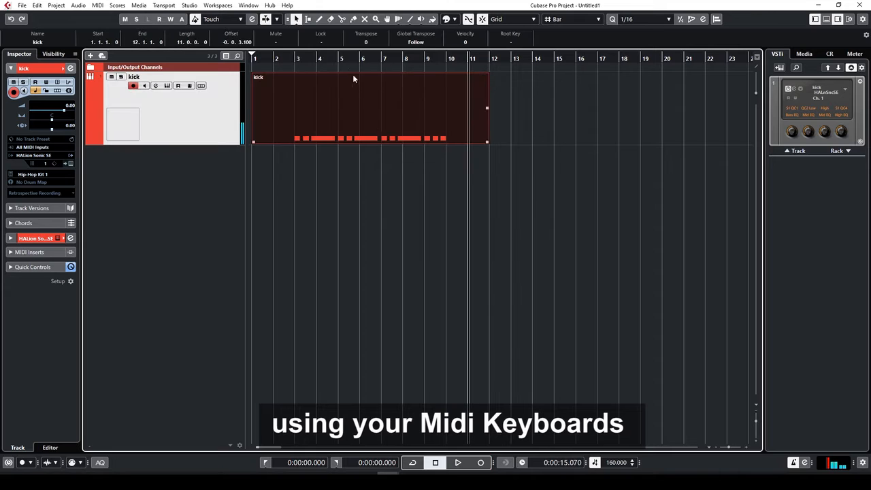
# Put the cursor at bar 3 and open the recorded kick part in the Key Editor
pyautogui.click(295, 60)
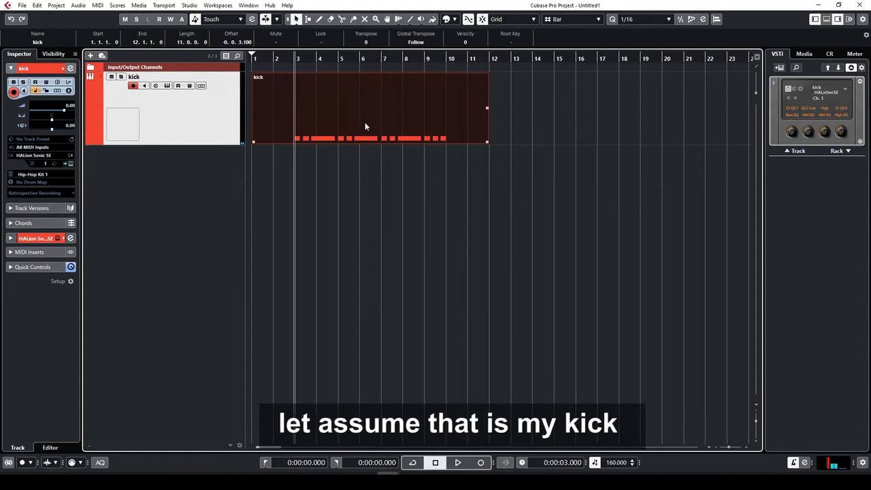
pyautogui.press('h')
pyautogui.doubleClick(356, 113)
pyautogui.click(329, 194)
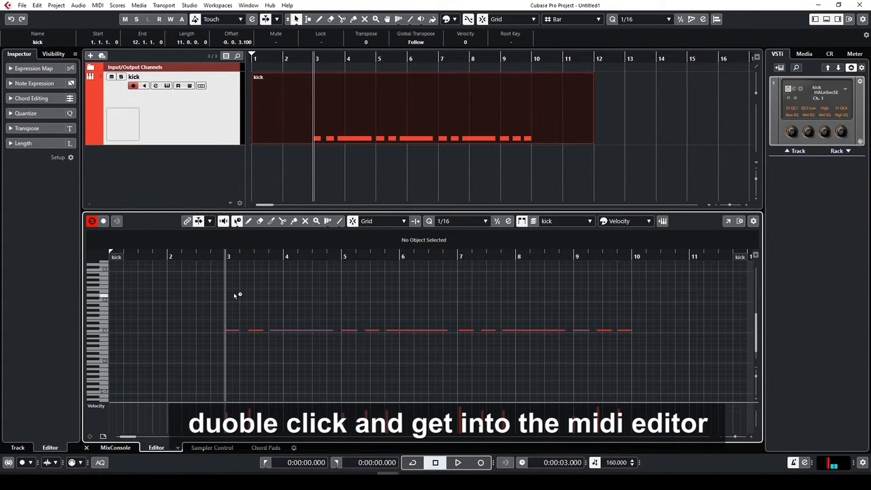
# Zoom the note editor around bar 3 and play back the recorded kick pattern
pyautogui.press('h')
pyautogui.press('h')
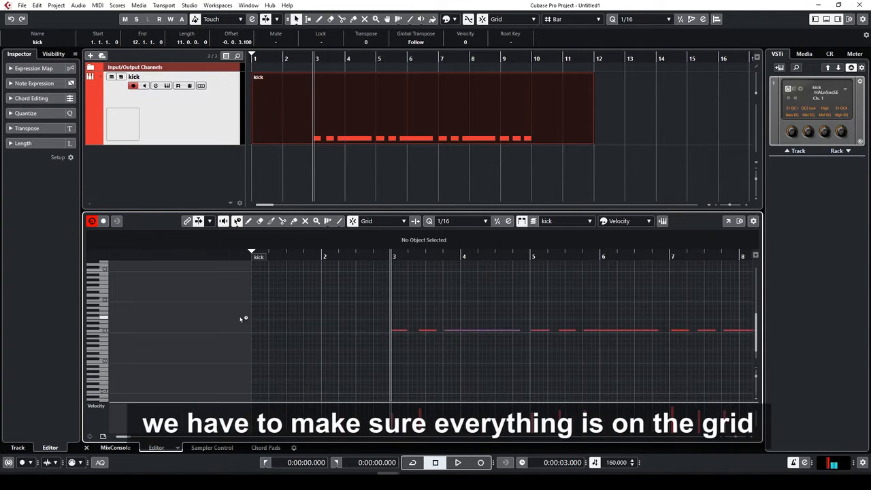
pyautogui.press('h')
pyautogui.press('h')
pyautogui.press('h')
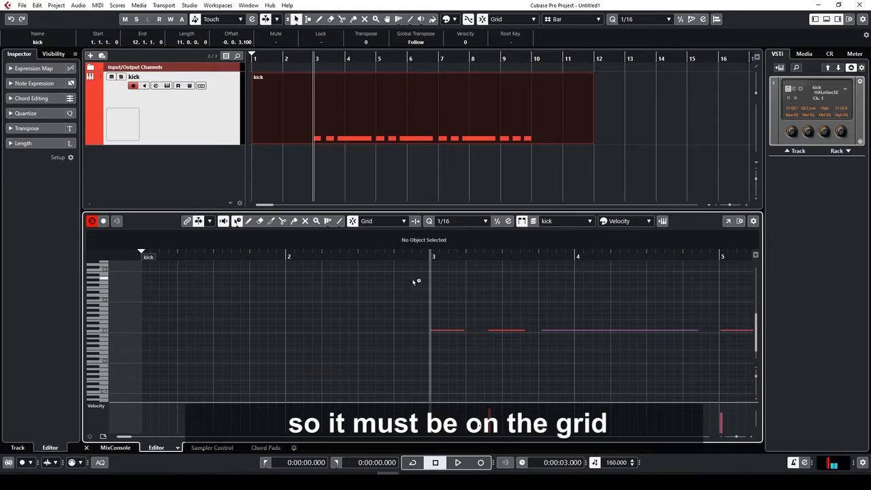
pyautogui.press('g')
pyautogui.press('h')
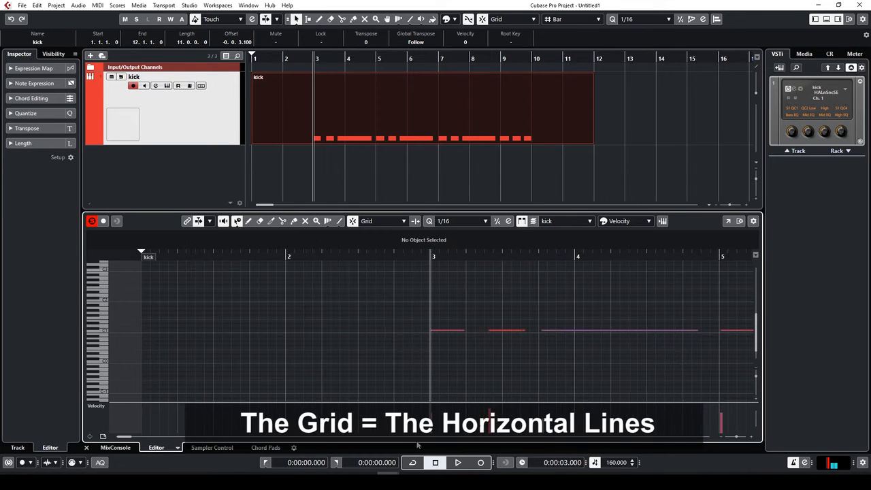
pyautogui.click(366, 254)
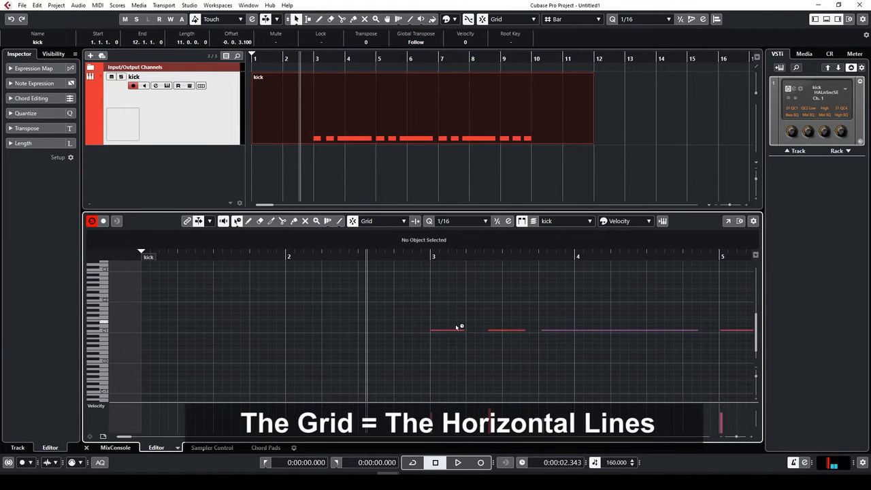
pyautogui.press('g')
pyautogui.press('g')
pyautogui.press('h')
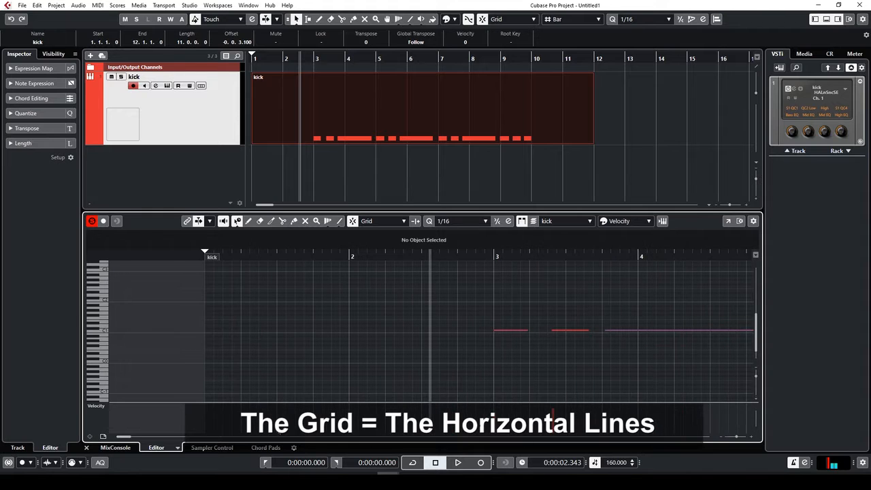
pyautogui.moveTo(126, 436); pyautogui.dragTo(129, 439)
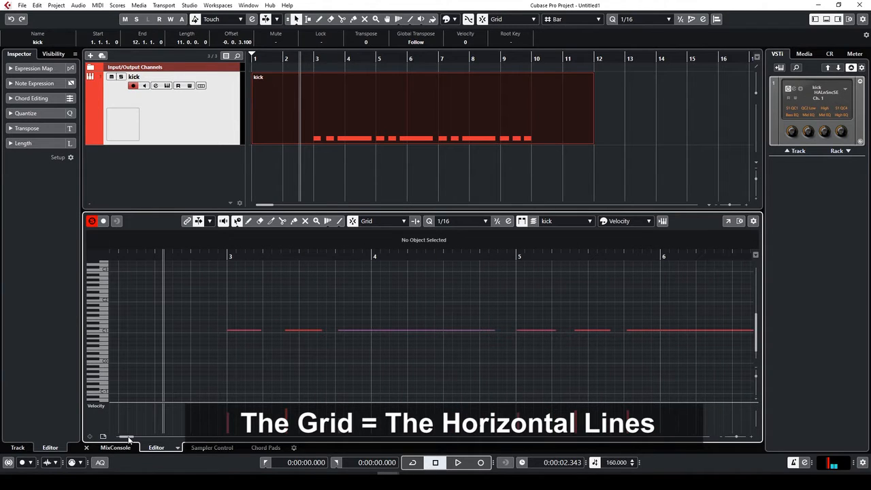
pyautogui.click(228, 255)
pyautogui.press('space')
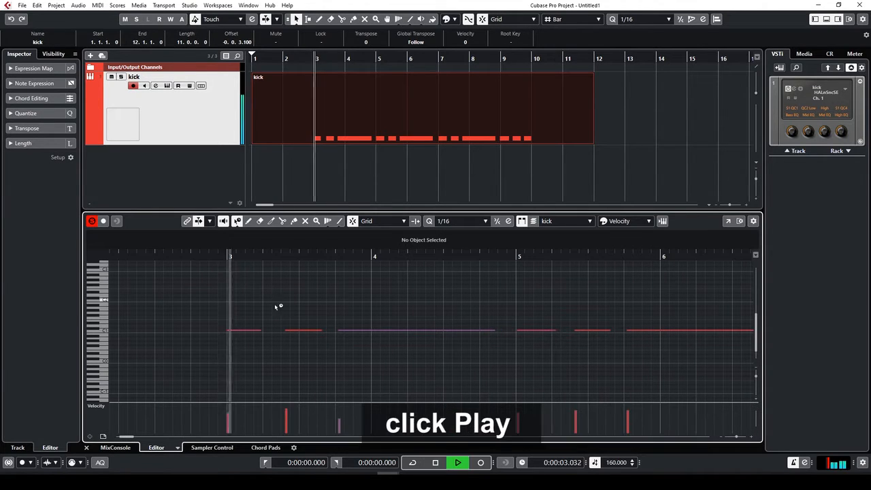
pyautogui.press('space')
# Shorten the long C1 note to a short hit and quantize all kick notes to 1/16
pyautogui.click(490, 331)
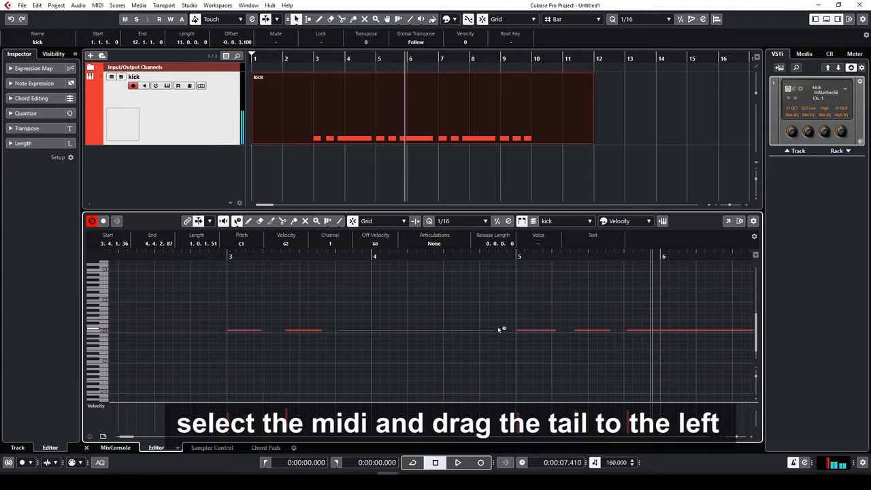
pyautogui.moveTo(495, 332); pyautogui.dragTo(366, 336)
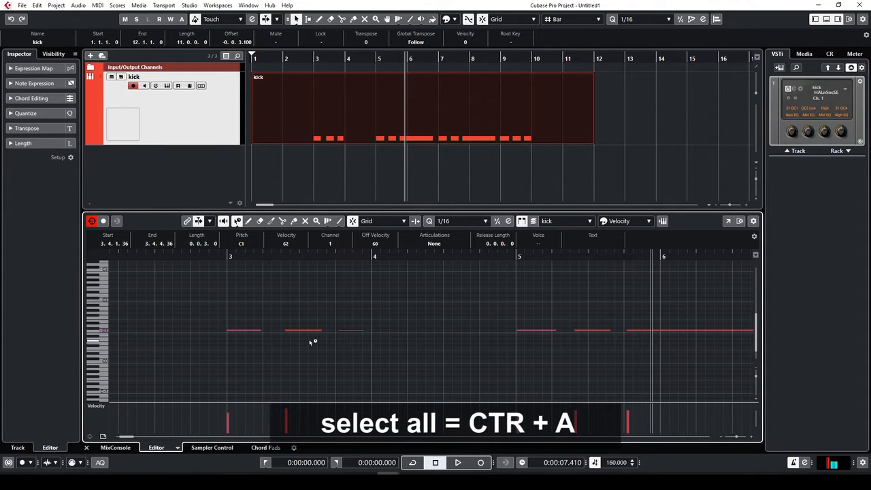
pyautogui.hotkey('ctrl', 'a')
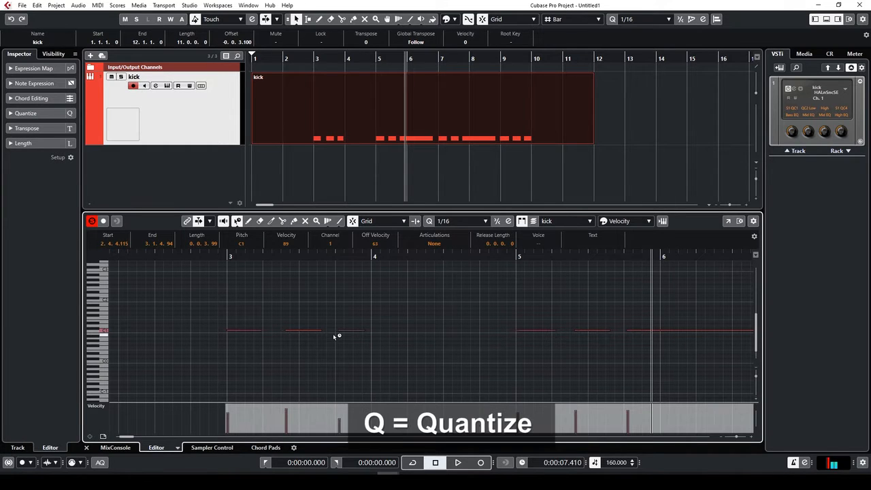
pyautogui.press('q')
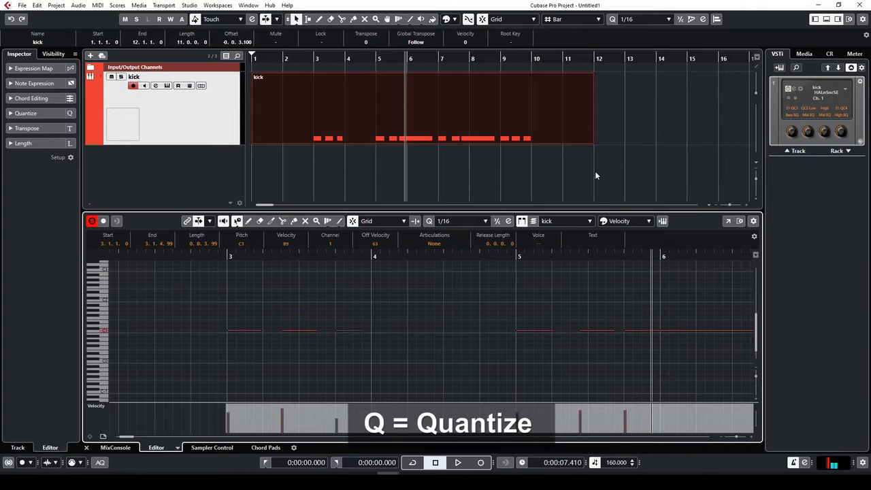
# Split the kick part at bar 3 and delete the empty first section
pyautogui.click(472, 181)
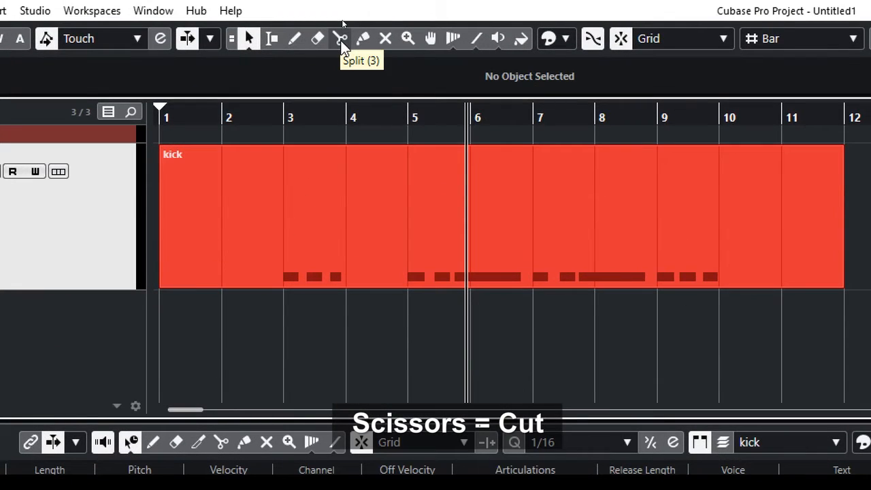
pyautogui.click(340, 39)
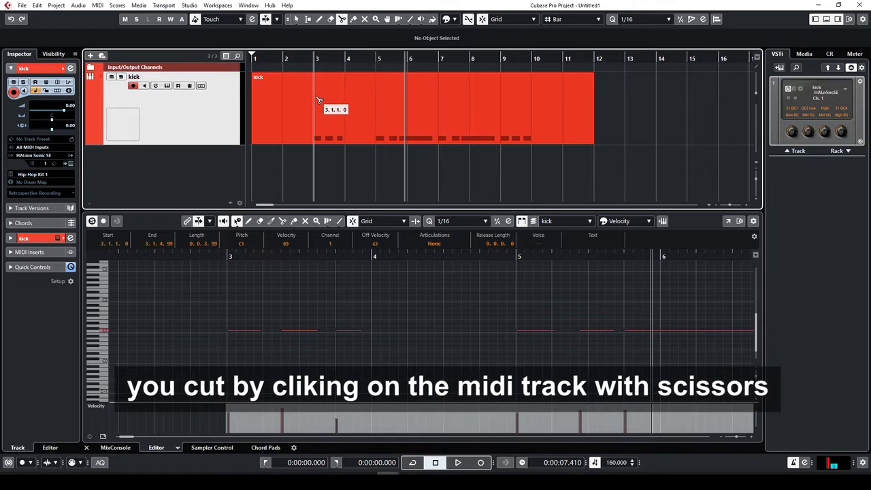
pyautogui.click(315, 102)
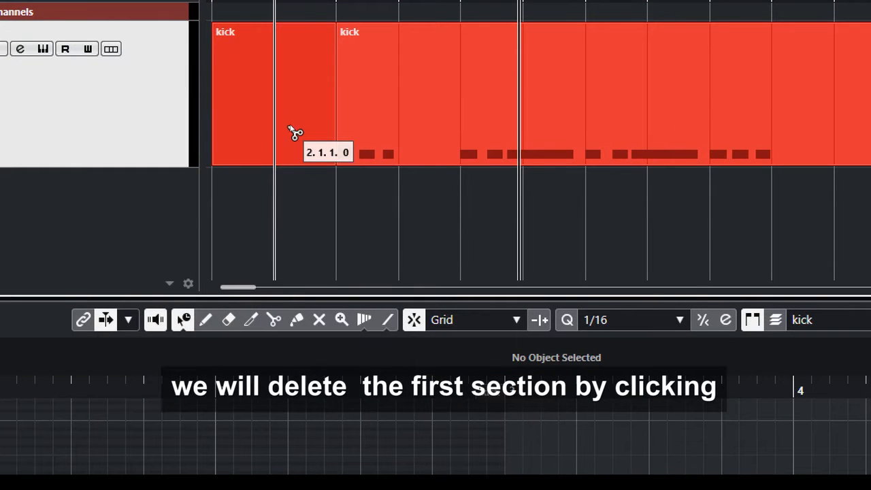
pyautogui.press('1')
pyautogui.click(290, 140)
pyautogui.press('Delete')
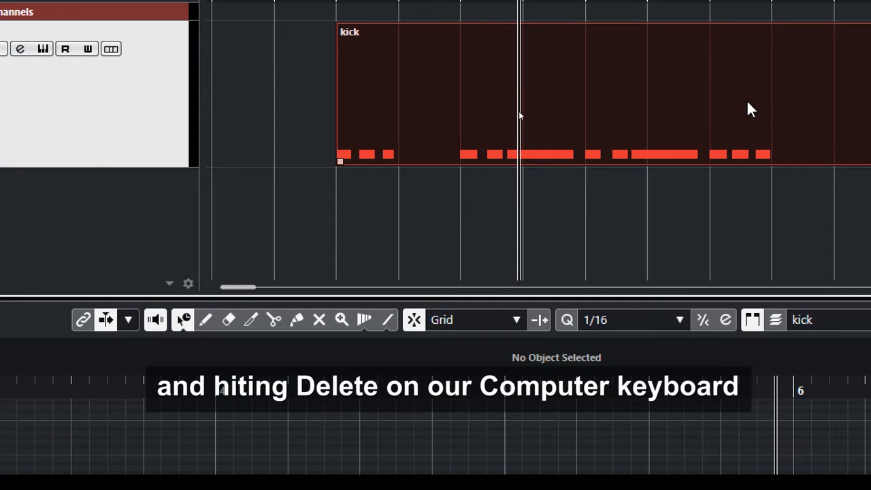
# Split the kick part at bar 5, delete the rest, and open the bars 3–5 part
pyautogui.press('3')
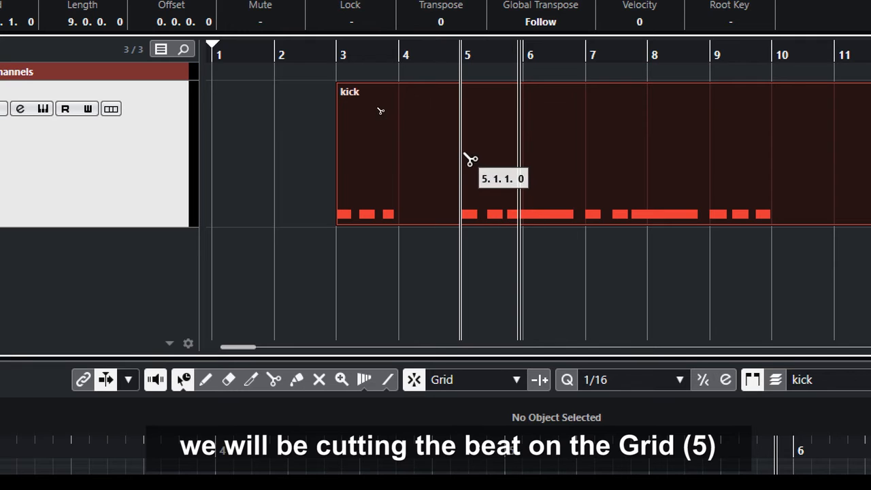
pyautogui.click(468, 159)
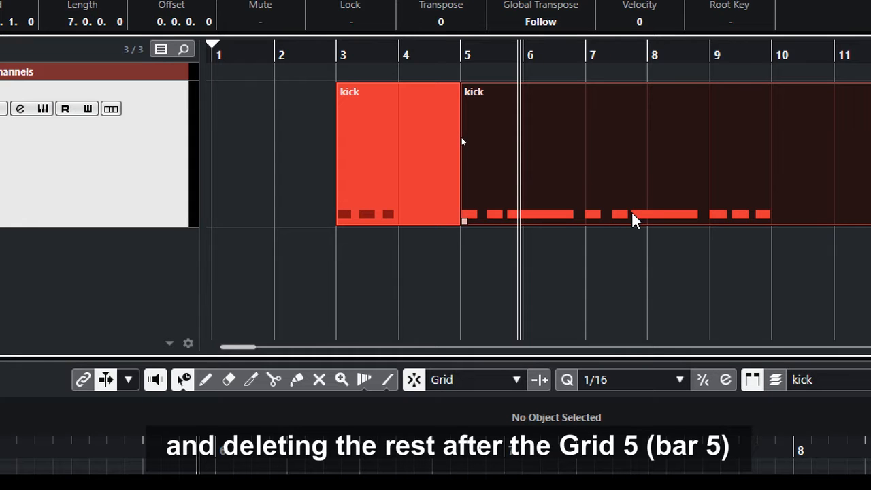
pyautogui.press('Delete')
pyautogui.click(373, 193)
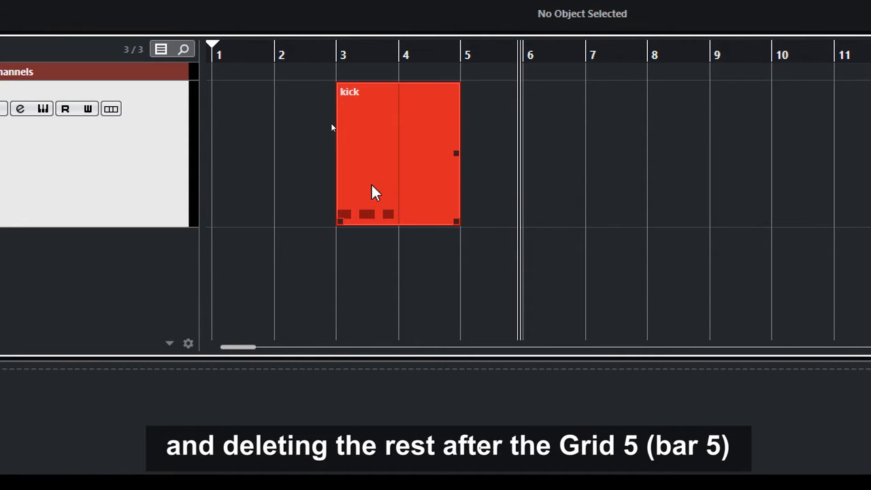
pyautogui.doubleClick(373, 193)
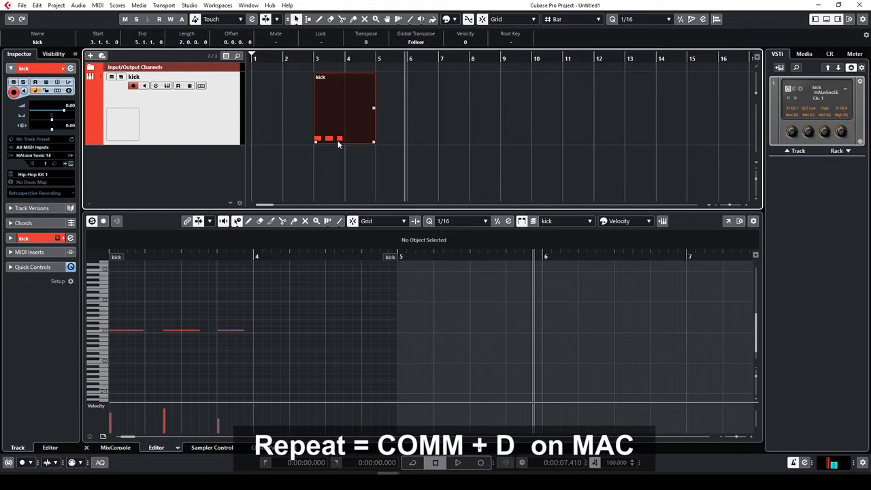
# Duplicate the kick part repeatedly with Ctrl+D and play it back from bar 3
pyautogui.hotkey('ctrl', 'd')
pyautogui.hotkey('ctrl', 'd')
pyautogui.hotkey('ctrl', 'd')
pyautogui.hotkey('ctrl', 'd')
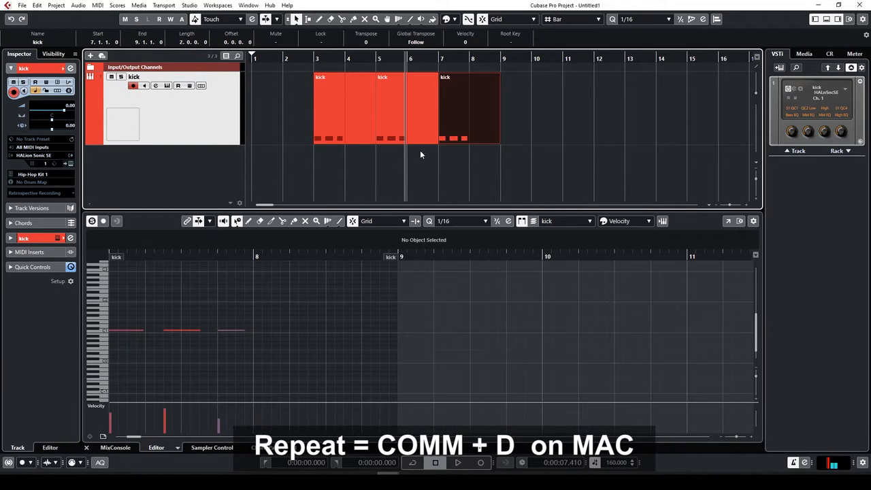
pyautogui.hotkey('ctrl', 'd')
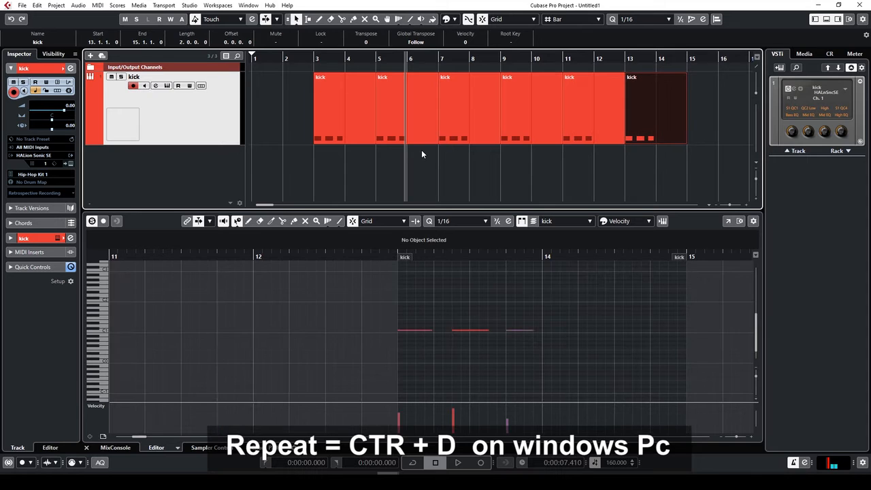
pyautogui.hotkey('ctrl', 'd')
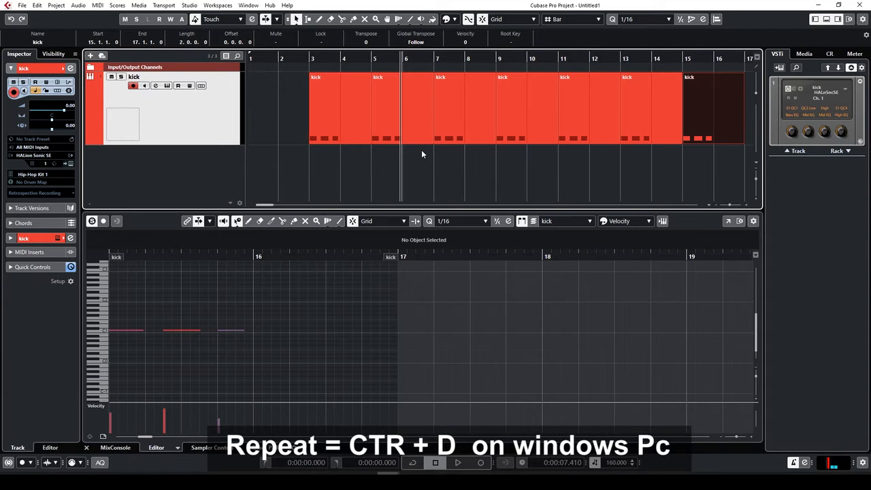
pyautogui.click(309, 60)
pyautogui.press('space')
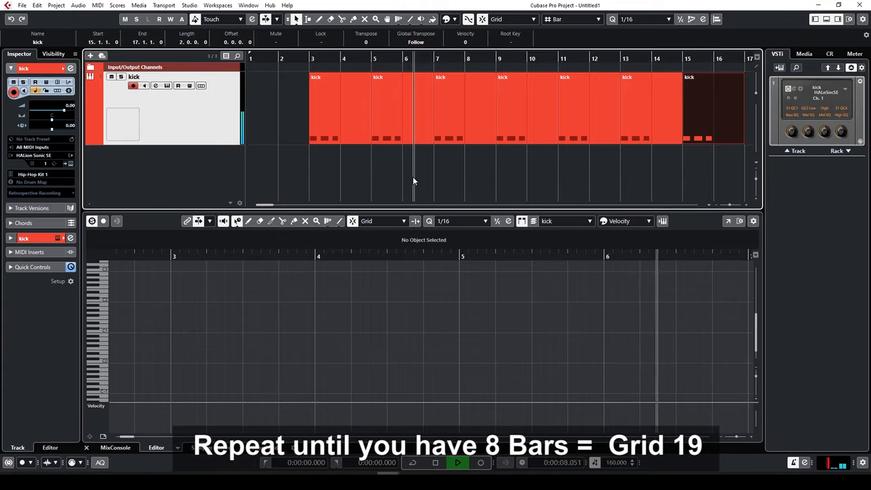
pyautogui.press('g')
pyautogui.press('g')
pyautogui.press('g')
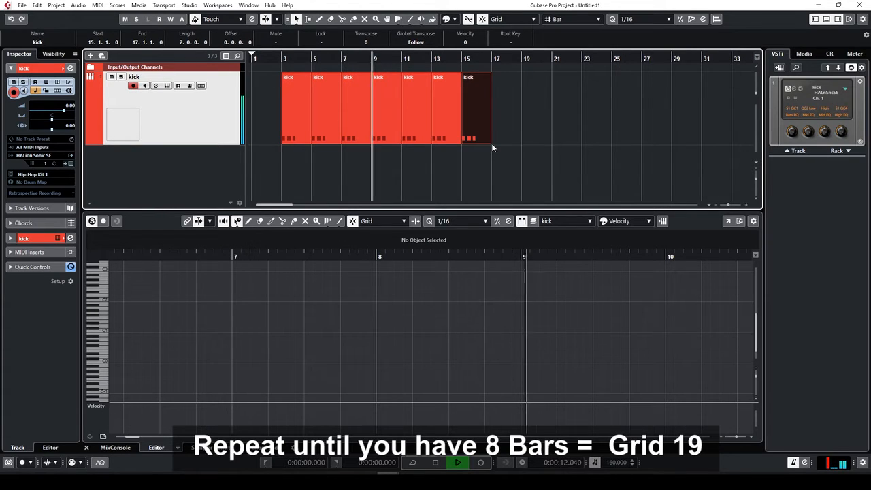
pyautogui.press('g')
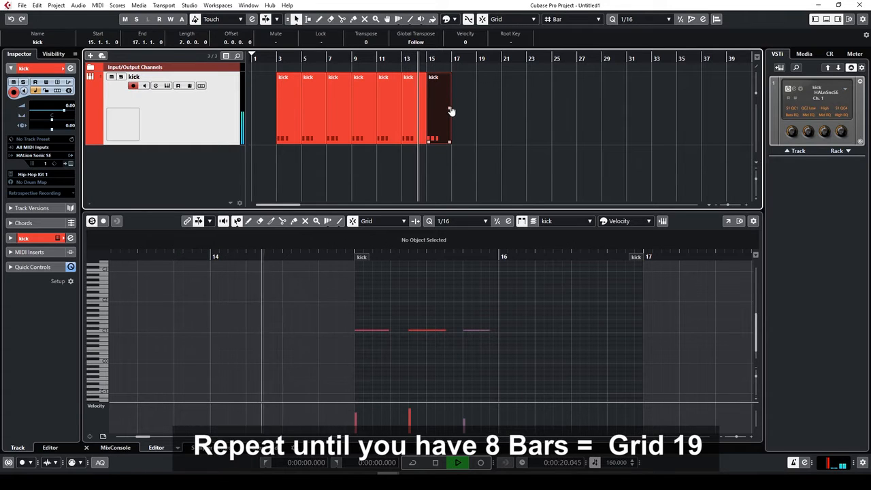
pyautogui.press('space')
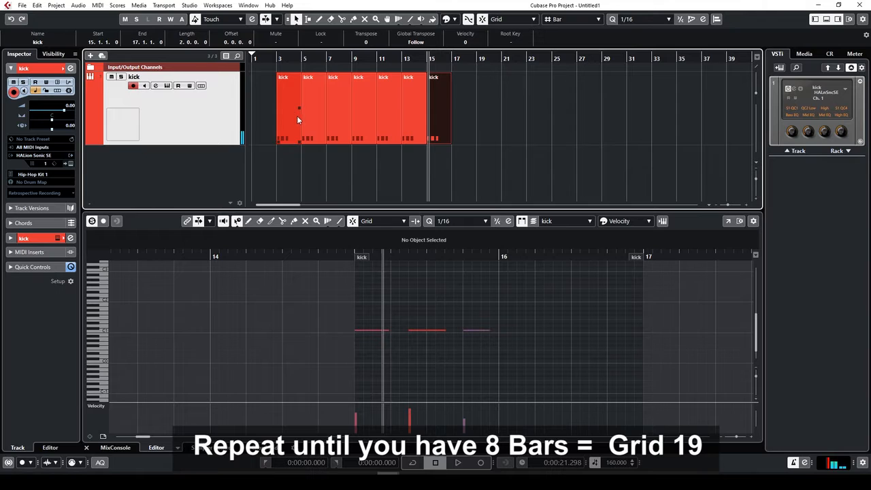
# Duplicate the bar 15 kick part to bar 17, select all kick parts, and cycle that range
pyautogui.click(463, 128)
pyautogui.click(438, 141)
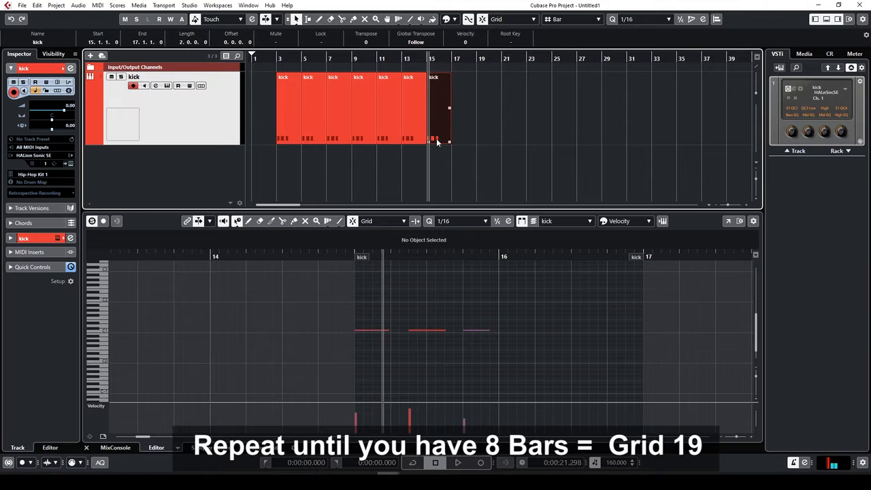
pyautogui.hotkey('ctrl', 'd')
pyautogui.moveTo(497, 106); pyautogui.dragTo(278, 137)
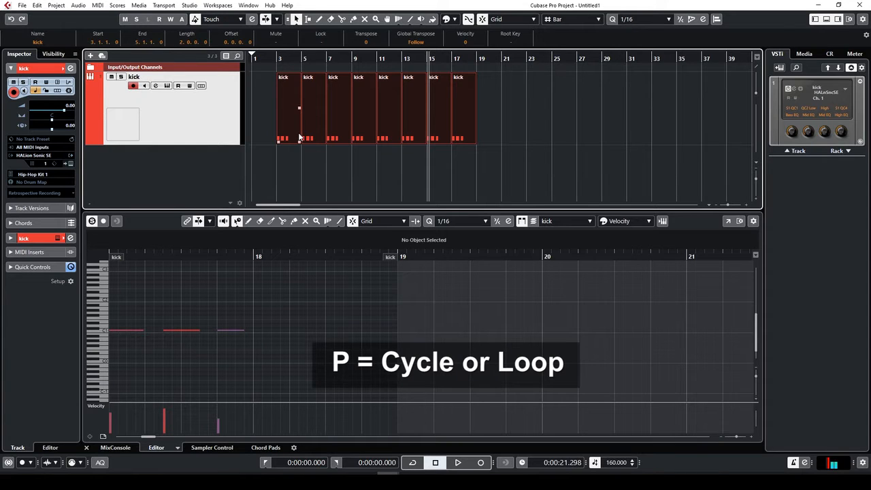
pyautogui.press('p')
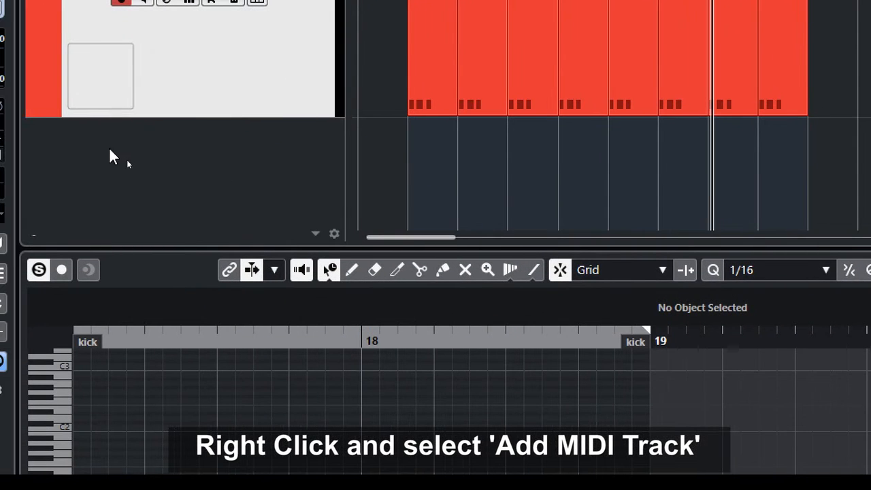
# Add a MIDI track named 'snare' from the track list's context menu
pyautogui.rightClick(148, 154)
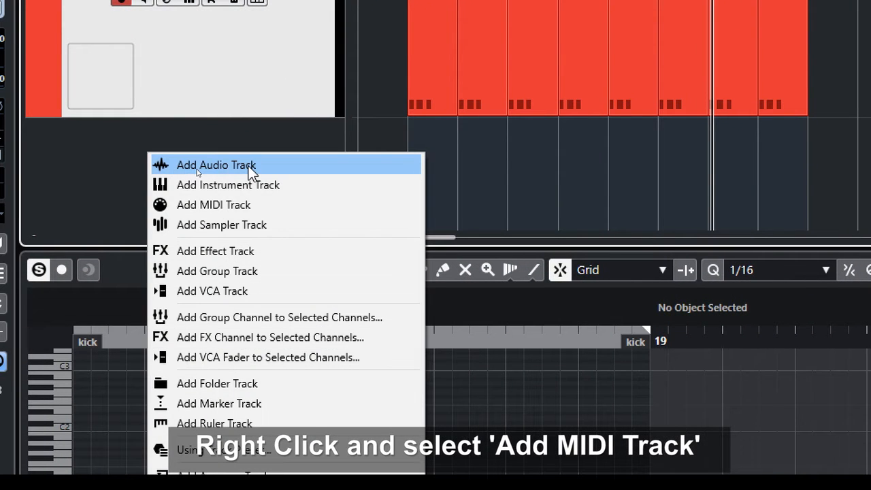
pyautogui.click(236, 206)
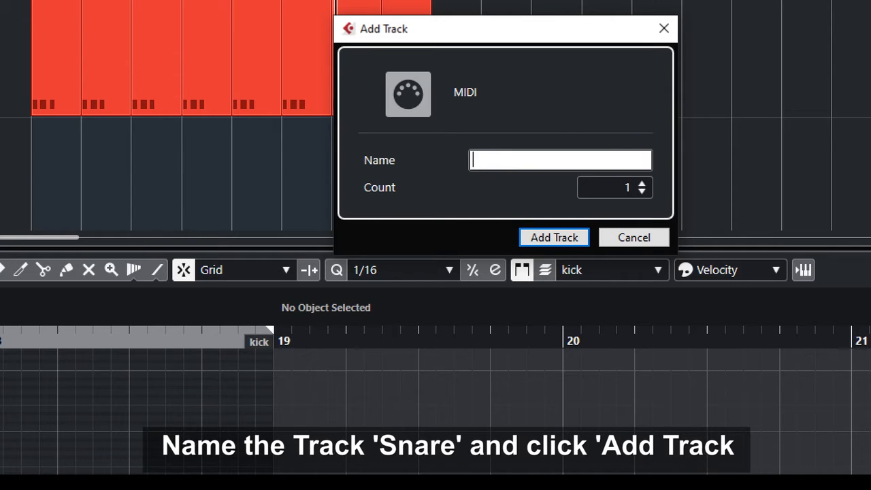
pyautogui.write('snare')
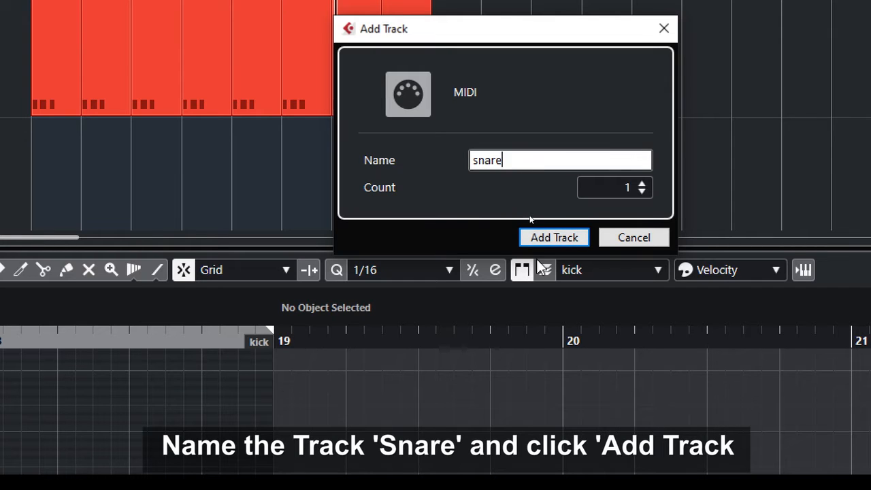
pyautogui.click(568, 239)
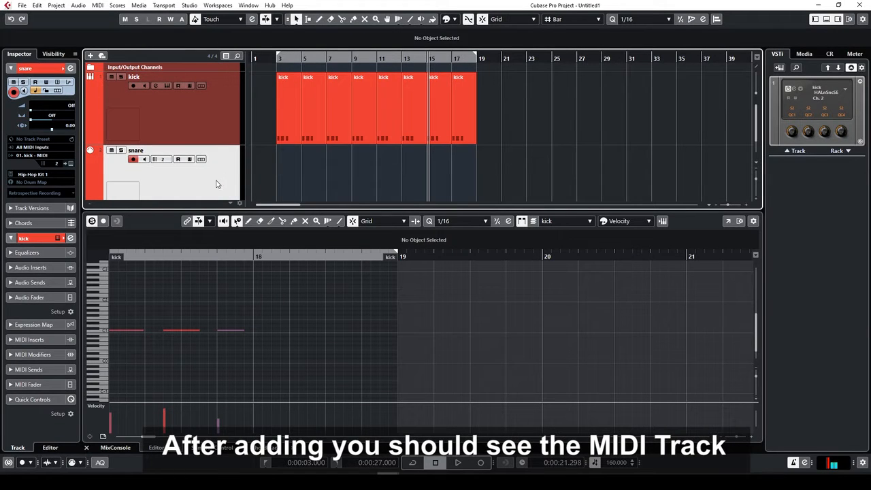
# Close the key editor, change the snare track's MIDI channel from 2 to 1, and return to the loop start
pyautogui.click(826, 19)
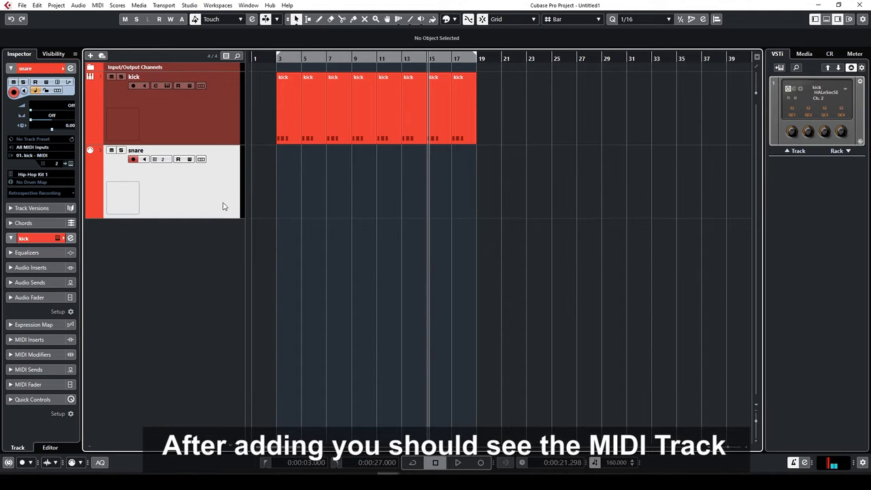
pyautogui.click(57, 164)
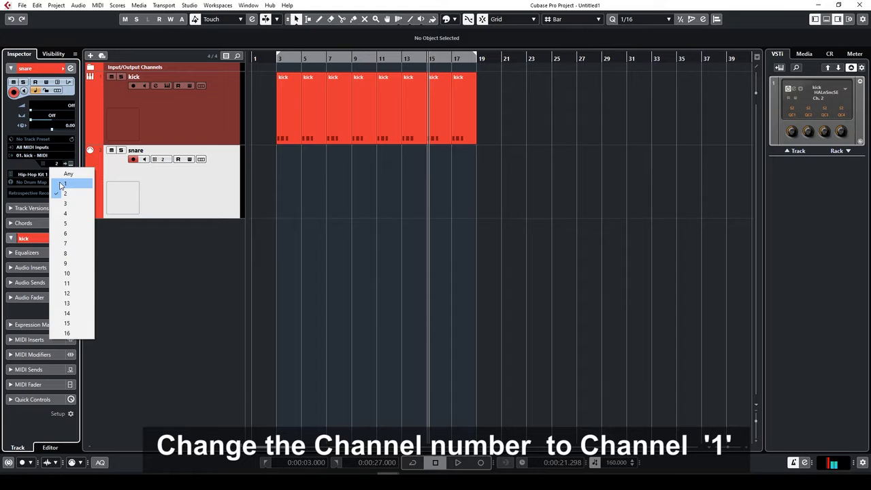
pyautogui.click(61, 184)
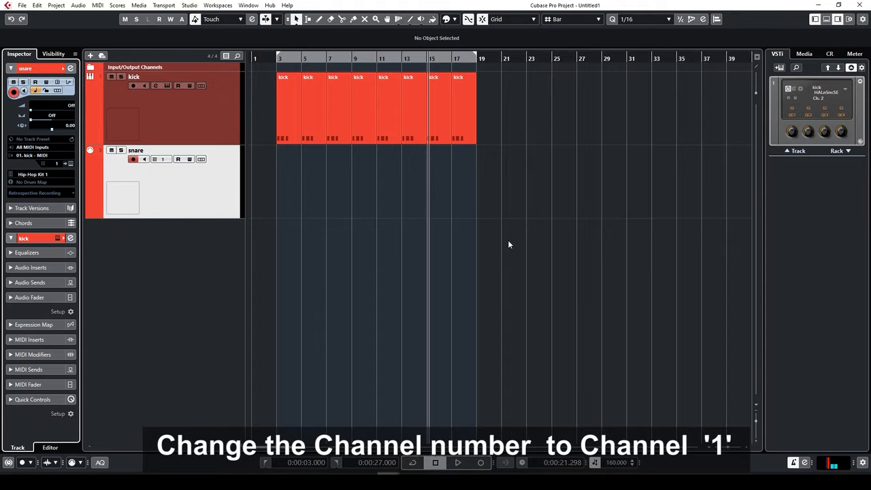
pyautogui.press('KP_1')
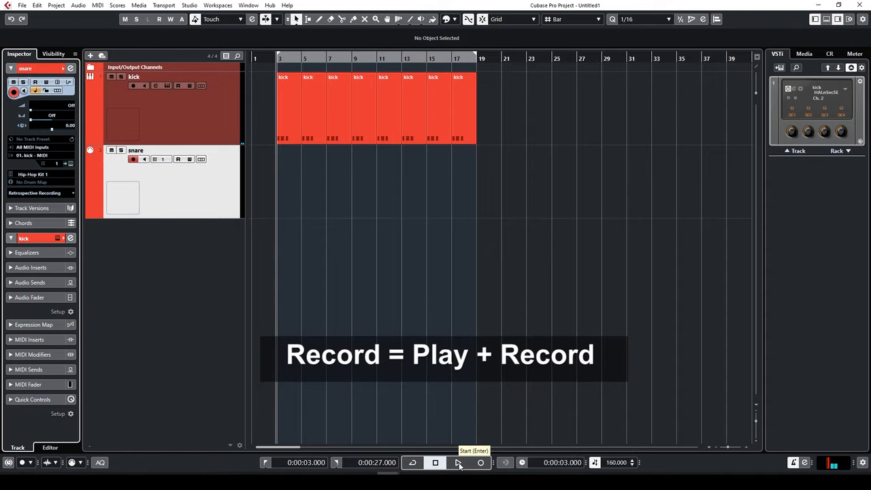
# Record a live snare performance on the snare track from bar 3 to bar 12
pyautogui.click(481, 463)
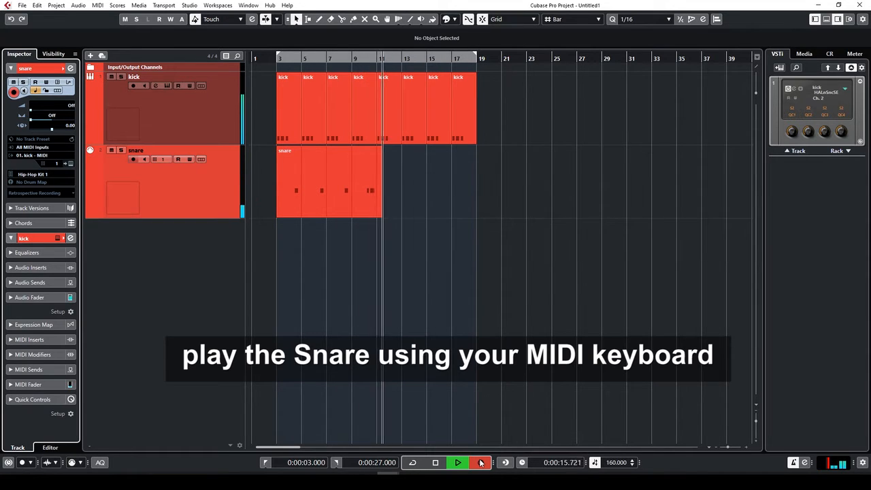
pyautogui.press('space')
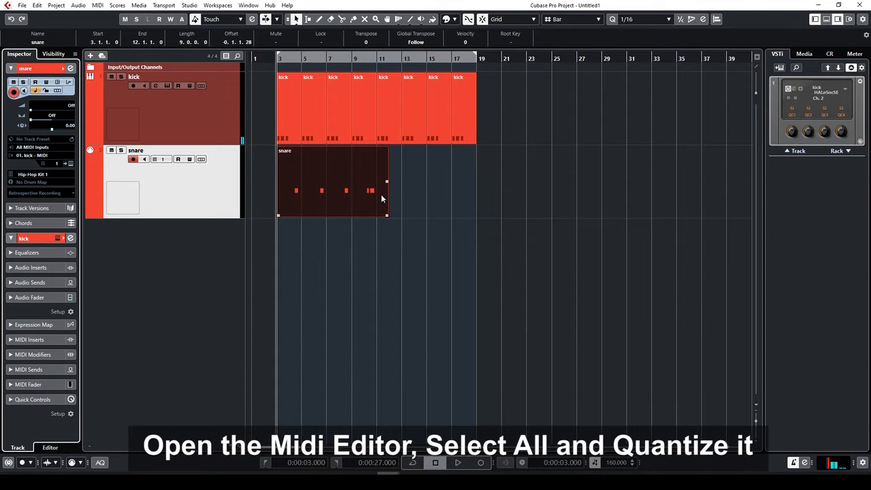
# Select every note in the snare part, quantize them to the 1/16 grid, and close the editor
pyautogui.doubleClick(331, 186)
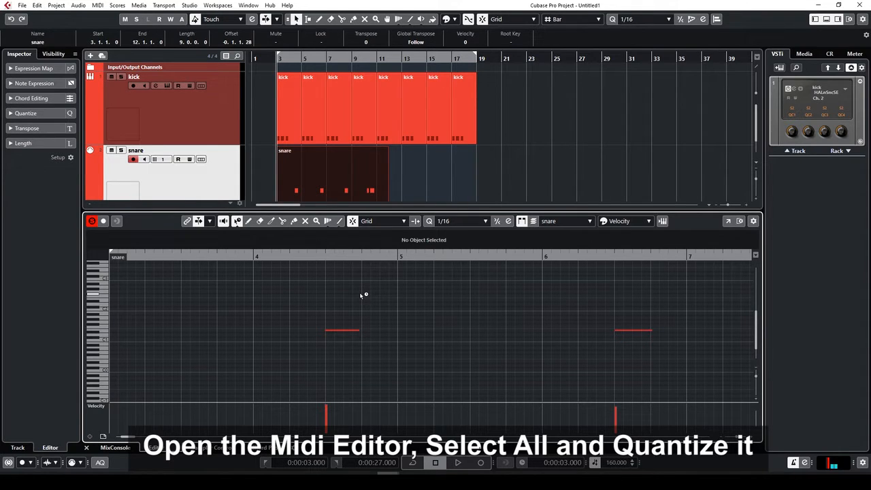
pyautogui.hotkey('ctrl', 'a')
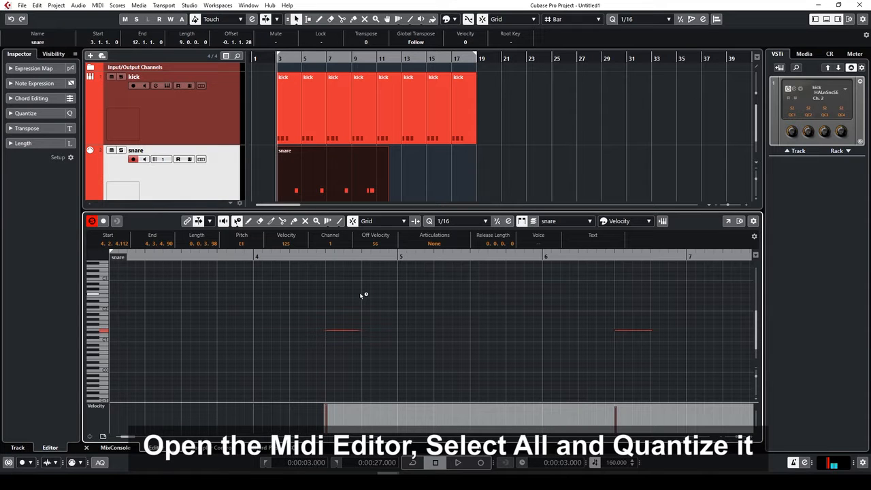
pyautogui.press('g')
pyautogui.press('g')
pyautogui.press('g')
pyautogui.press('g')
pyautogui.press('g')
pyautogui.press('g')
pyautogui.press('g')
pyautogui.press('g')
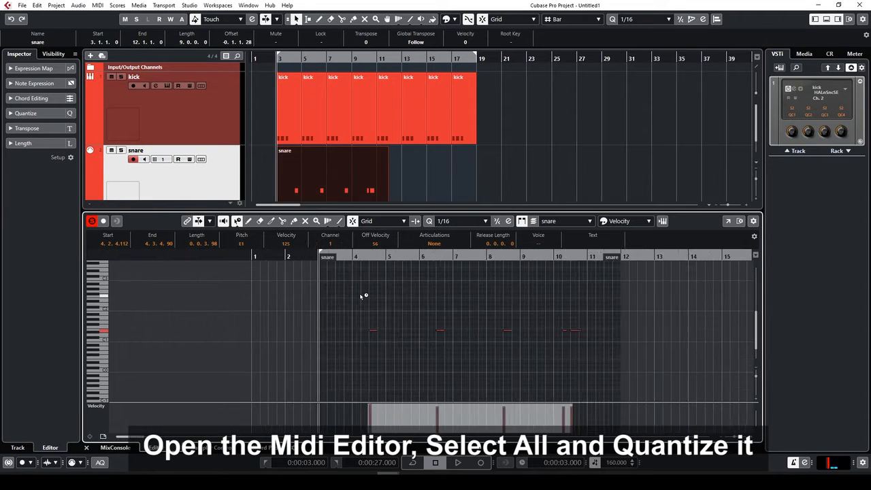
pyautogui.press('g')
pyautogui.press('g')
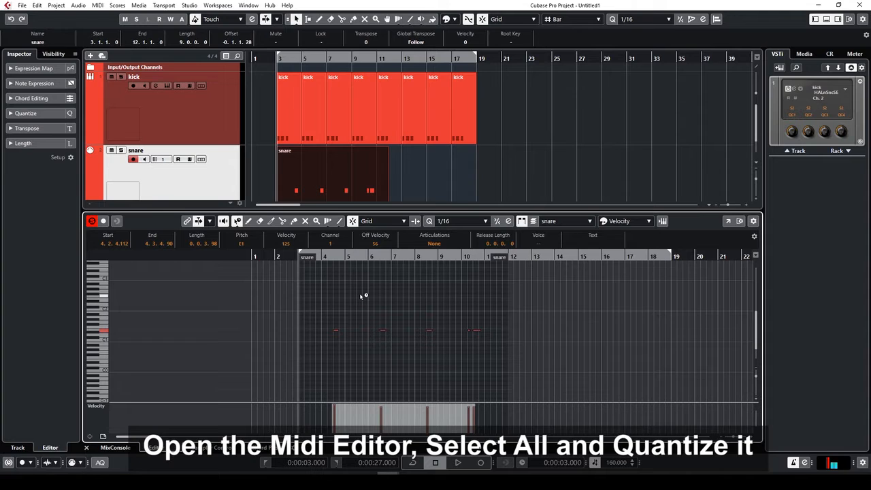
pyautogui.press('q')
pyautogui.click(826, 19)
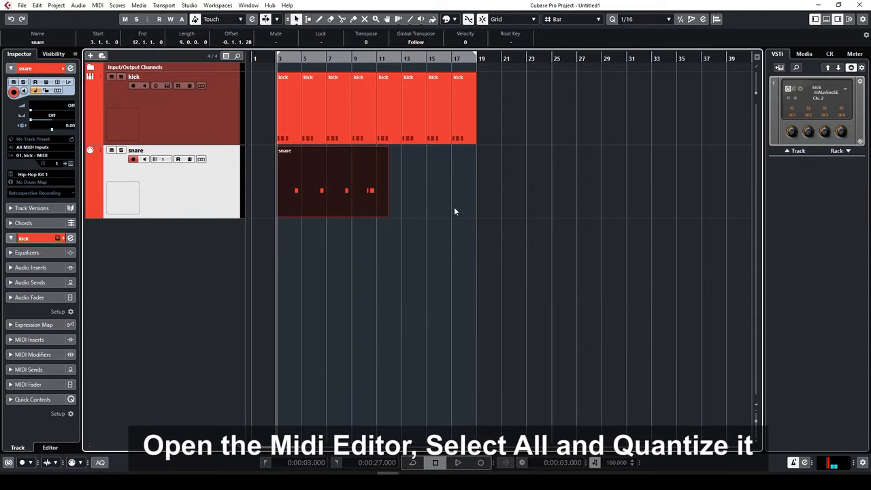
pyautogui.press('2')
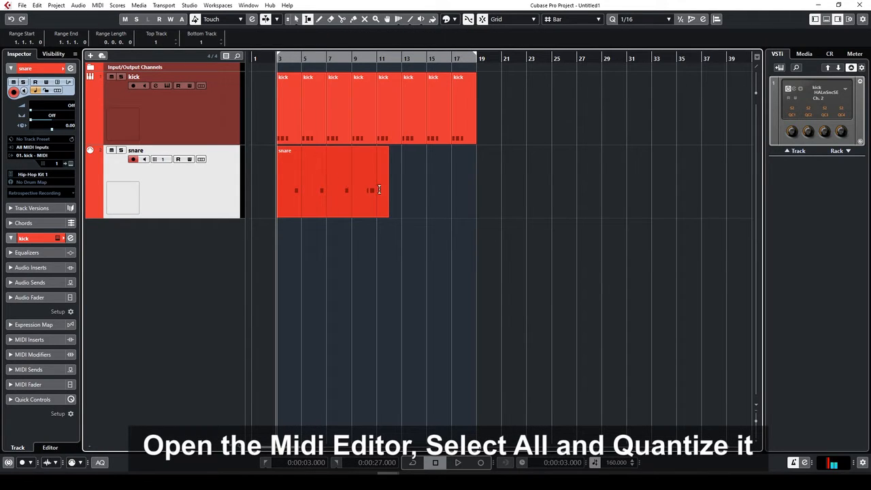
# Cut the snare part at bar 11, delete the leftover, and duplicate it into bars 11–19
pyautogui.press('3')
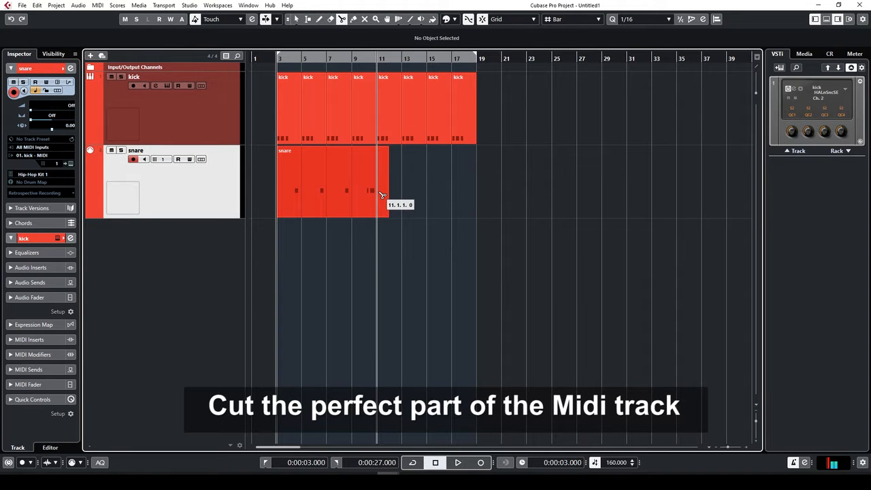
pyautogui.click(382, 194)
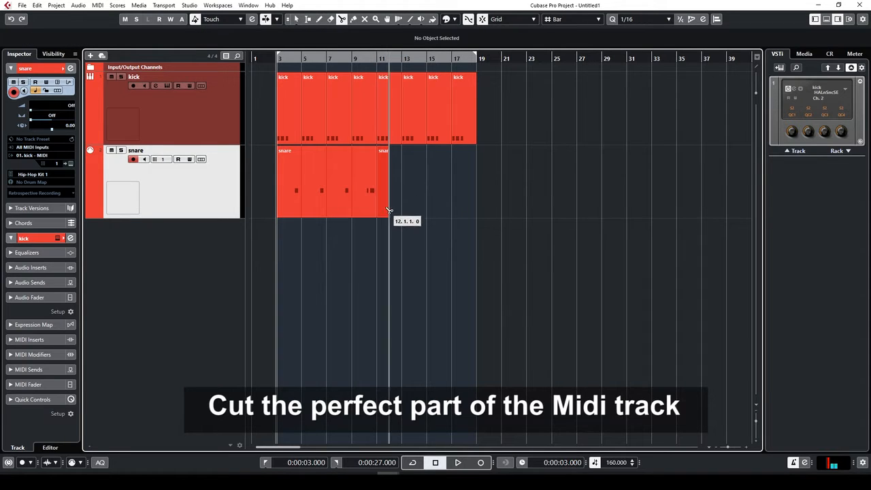
pyautogui.press('1')
pyautogui.click(382, 213)
pyautogui.press('Delete')
pyautogui.click(354, 205)
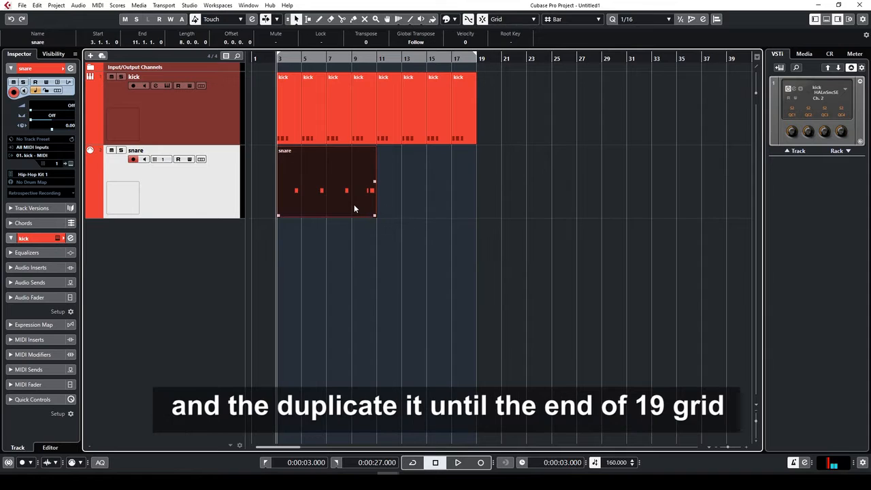
pyautogui.hotkey('ctrl', 'd')
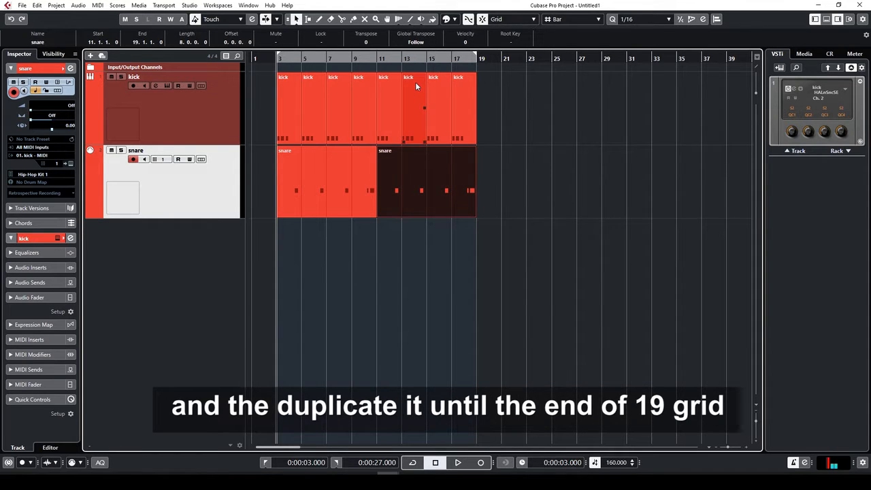
# Play back the kick and snare pattern, then make the snare track row shorter
pyautogui.press('space')
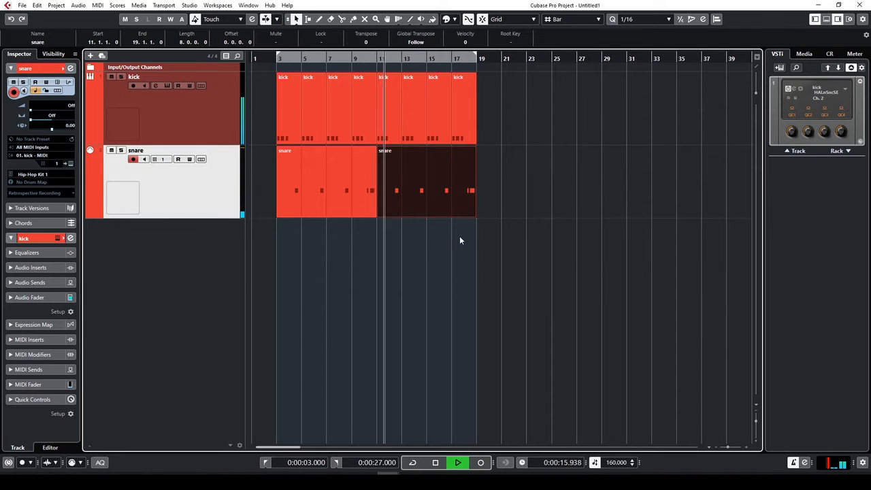
pyautogui.press('space')
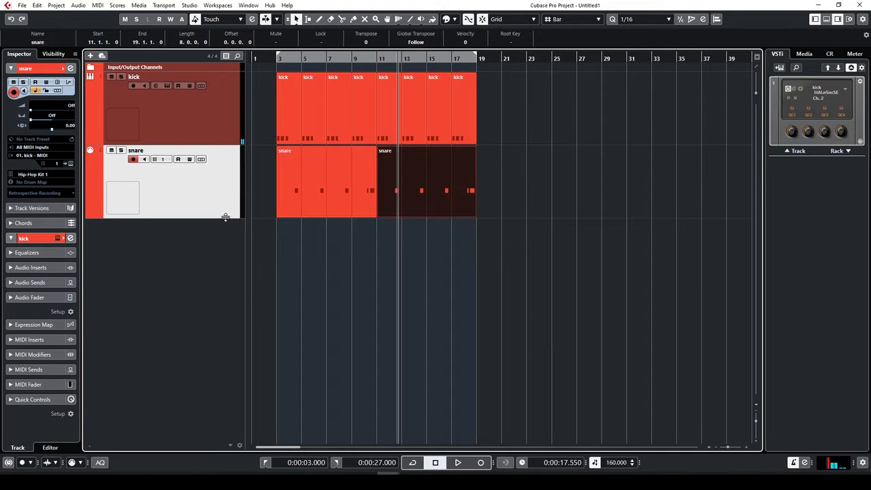
pyautogui.moveTo(224, 218); pyautogui.dragTo(204, 191)
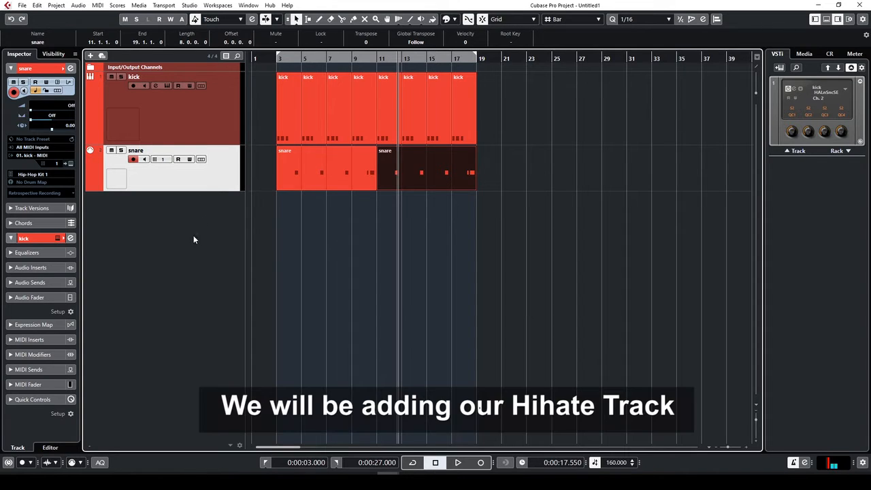
# Add a new MIDI track named hihate
pyautogui.click(199, 229)
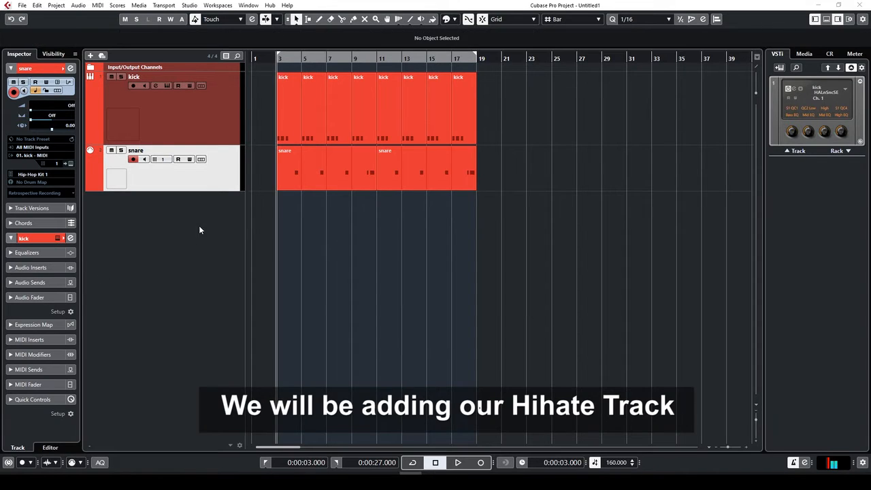
pyautogui.rightClick(163, 231)
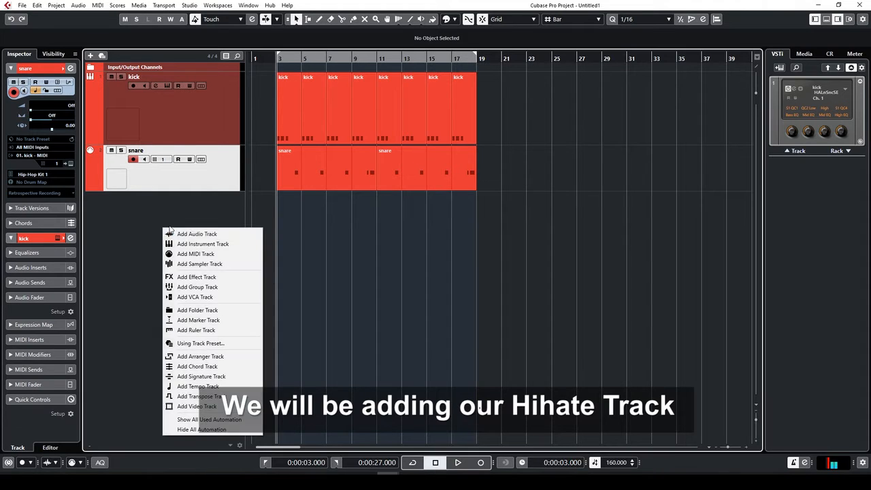
pyautogui.click(197, 254)
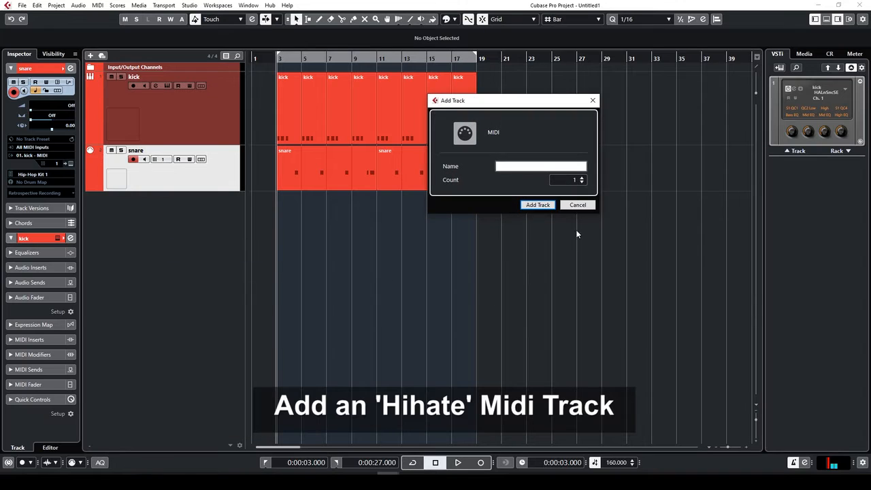
pyautogui.write('hihate')
pyautogui.click(547, 206)
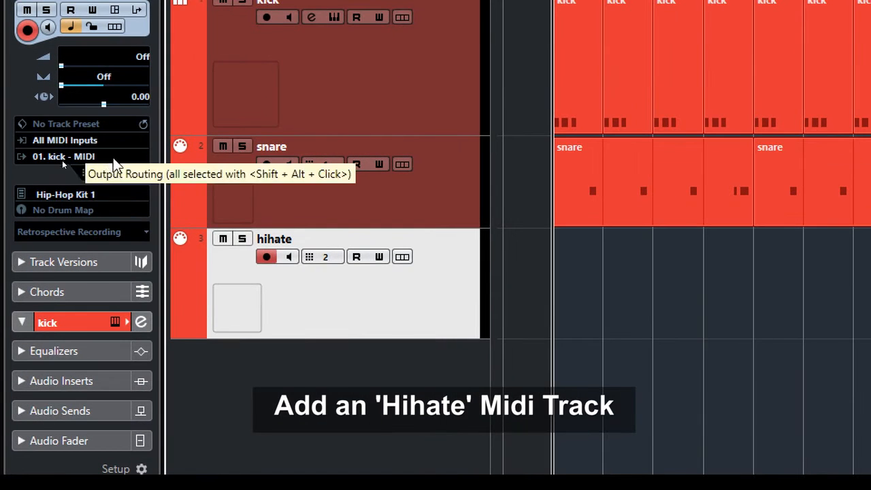
# Set the hihate track to MIDI channel 1 and start recording on it
pyautogui.click(112, 172)
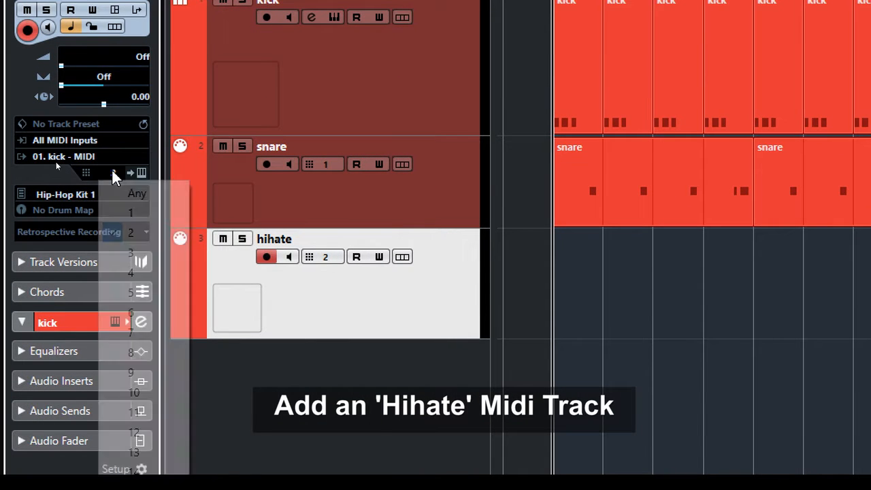
pyautogui.click(131, 215)
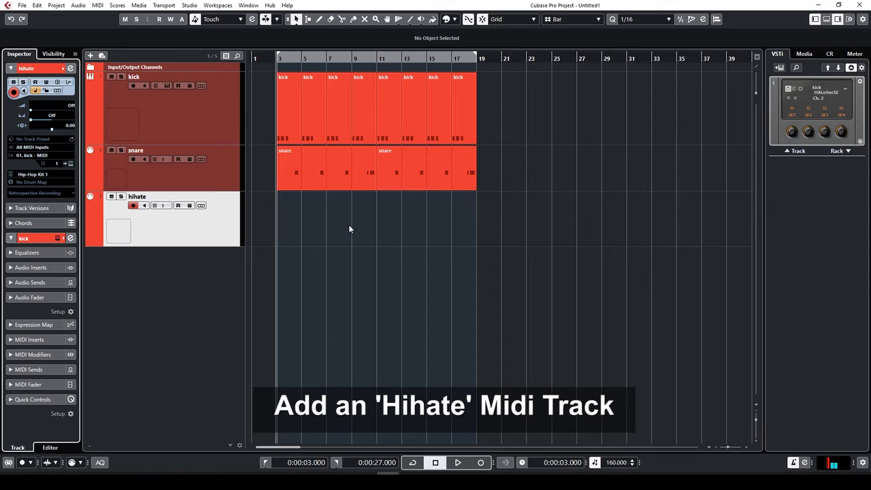
pyautogui.press('KP_Multiply')
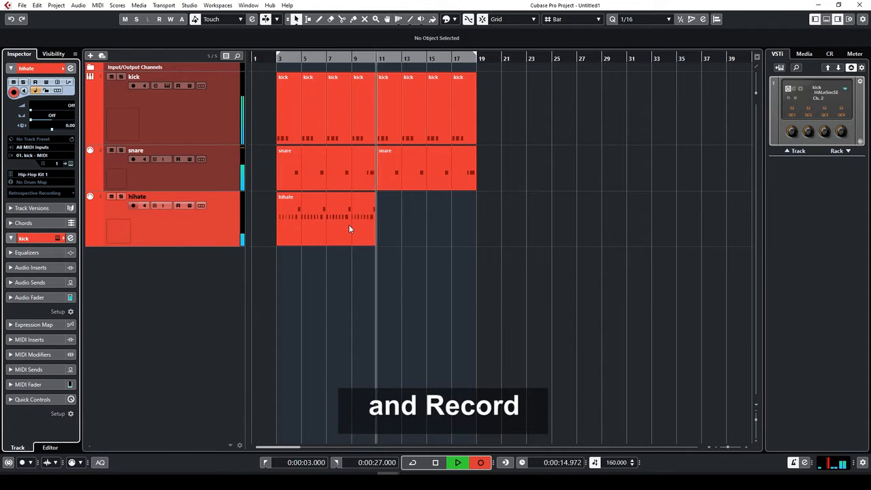
# Stop recording once the hihat pattern covers bars 3 to 12
pyautogui.press('space')
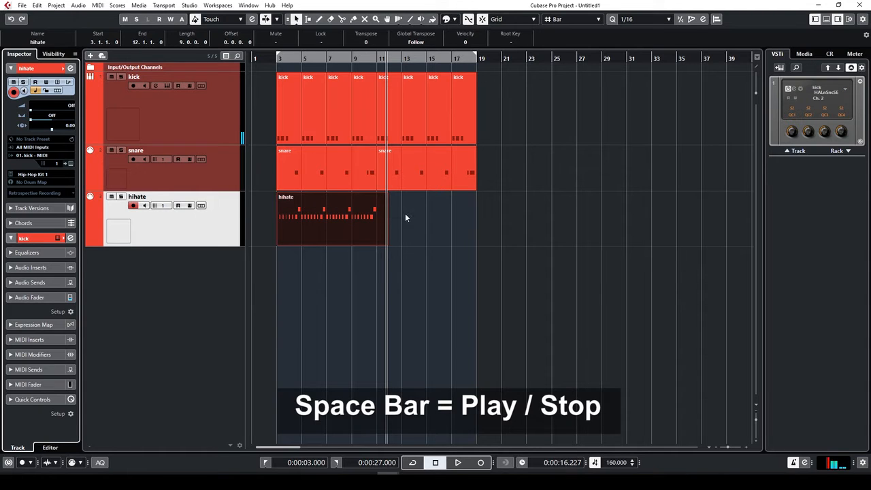
# Open the hihate part in the Key Editor and quantize all of its notes
pyautogui.doubleClick(328, 216)
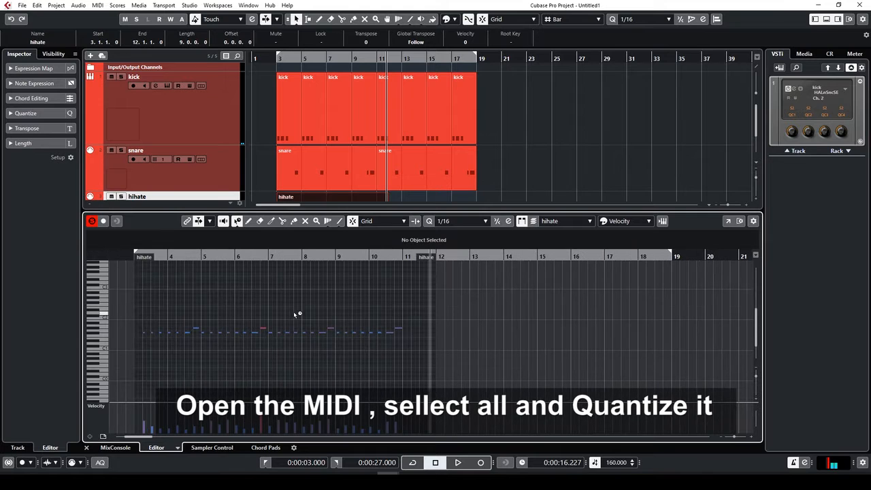
pyautogui.hotkey('ctrl', 'a')
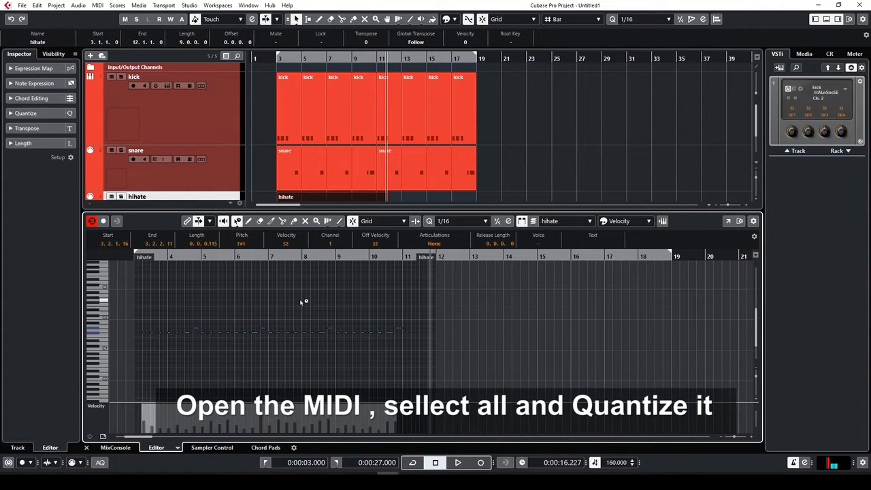
pyautogui.press('q')
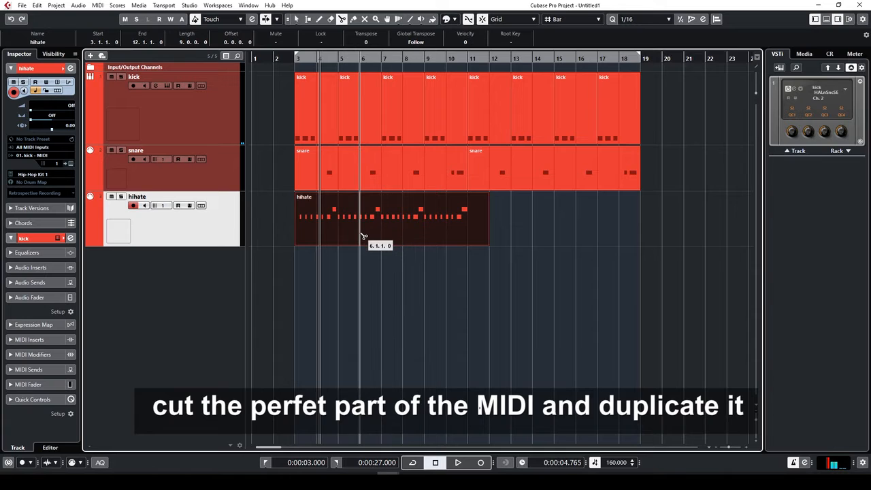
# Trim the hihate part to bars 3–5 by splitting at bar 5 and deleting the rest
pyautogui.press('KP_1')
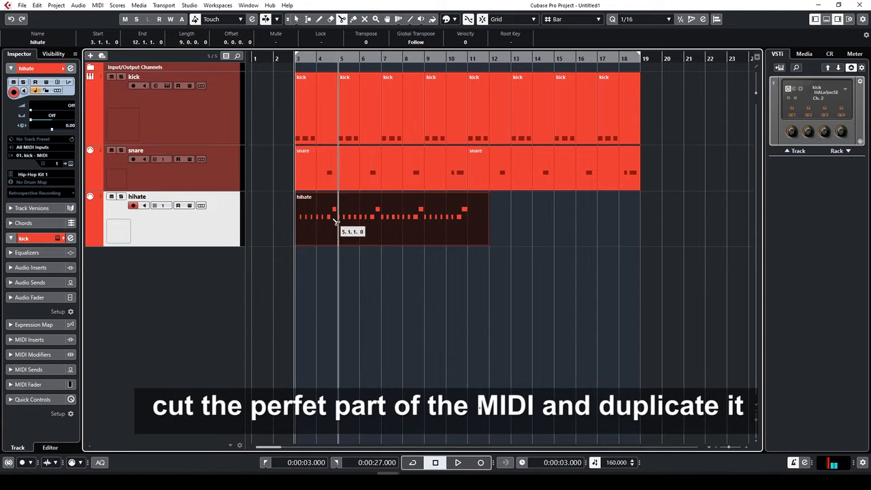
pyautogui.click(339, 224)
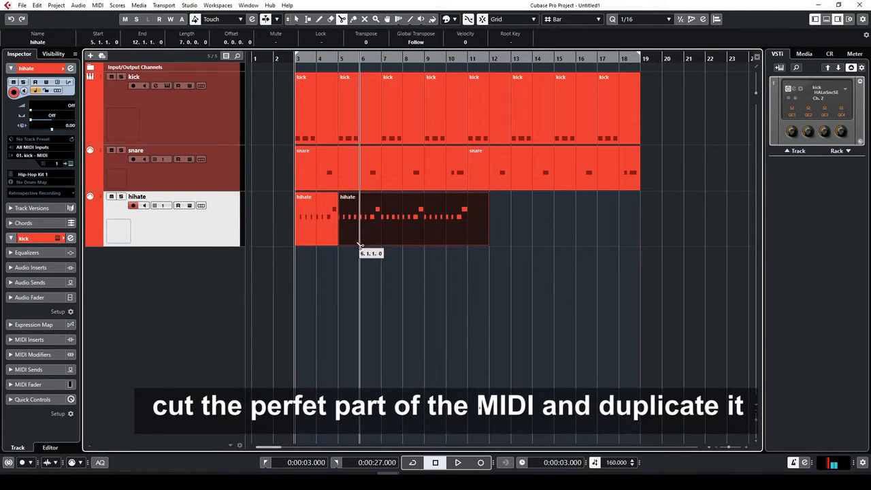
pyautogui.press('1')
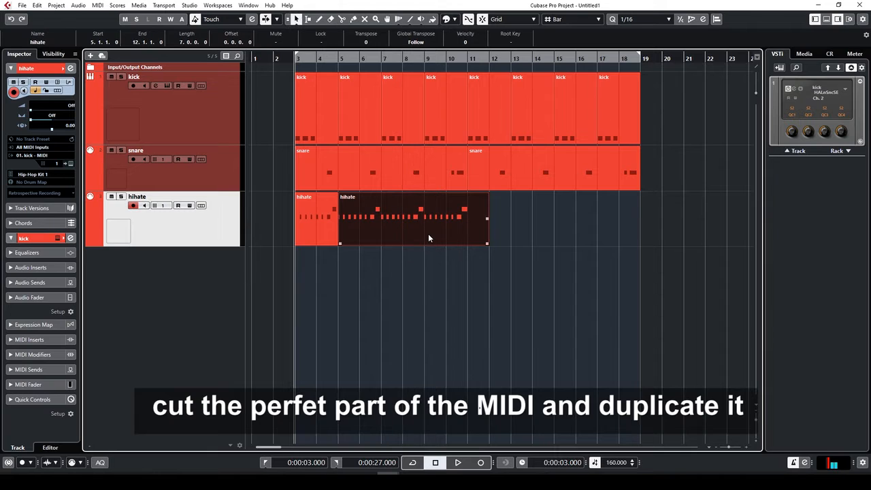
pyautogui.press('Delete')
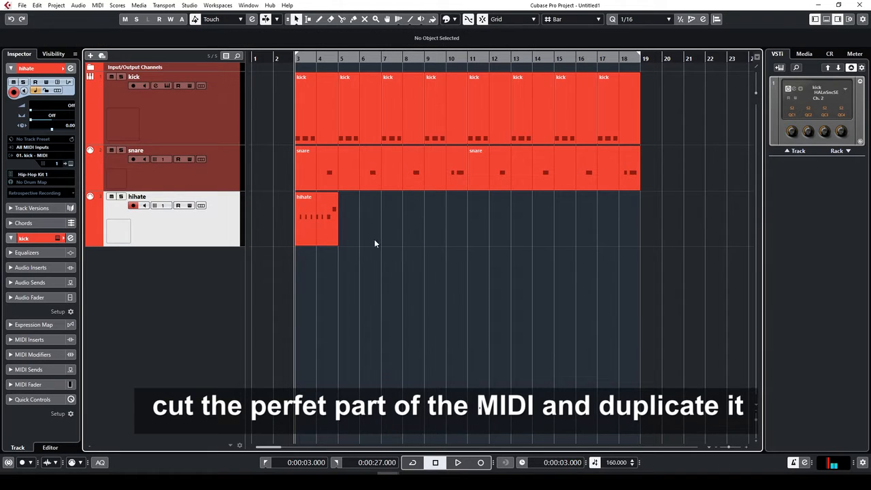
# Duplicate the two-bar hihate part three times so copies run through bar 17
pyautogui.click(326, 222)
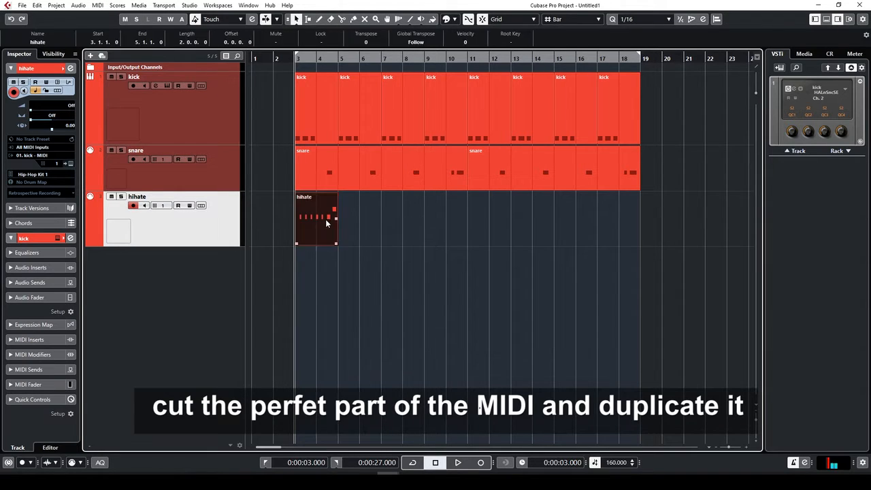
pyautogui.hotkey('ctrl', 'd')
pyautogui.hotkey('ctrl', 'd')
pyautogui.hotkey('ctrl', 'd')
pyautogui.hotkey('ctrl', 'd')
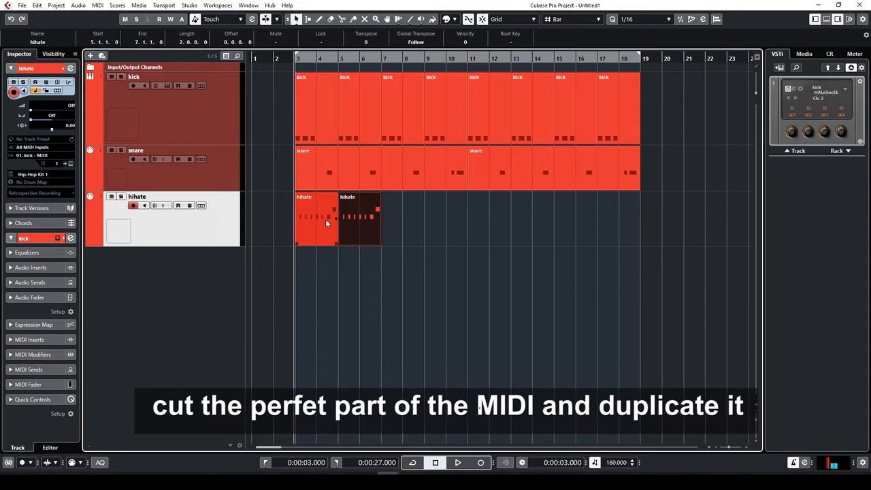
pyautogui.hotkey('ctrl', 'd')
pyautogui.hotkey('ctrl', 'd')
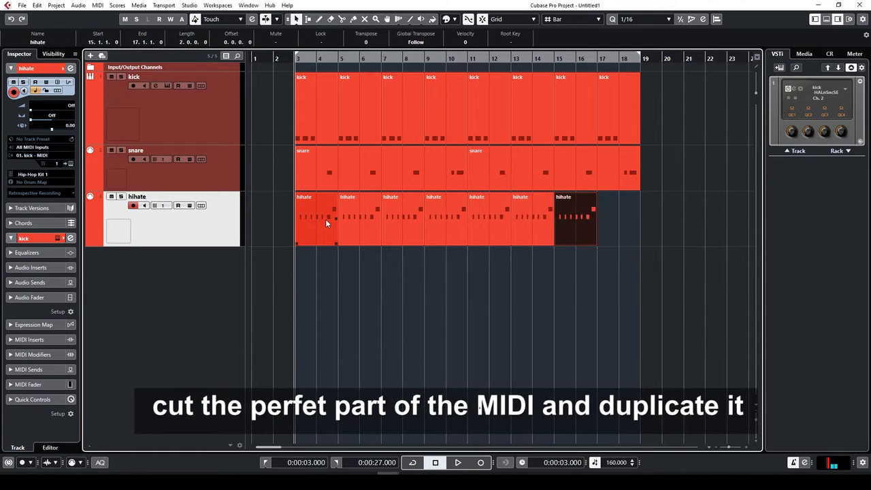
pyautogui.hotkey('ctrl', 'd')
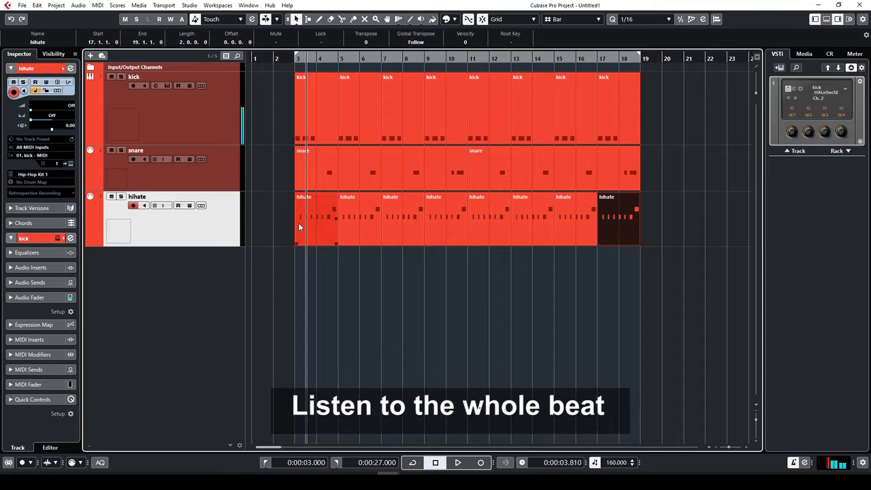
pyautogui.press('space')
pyautogui.press('space')
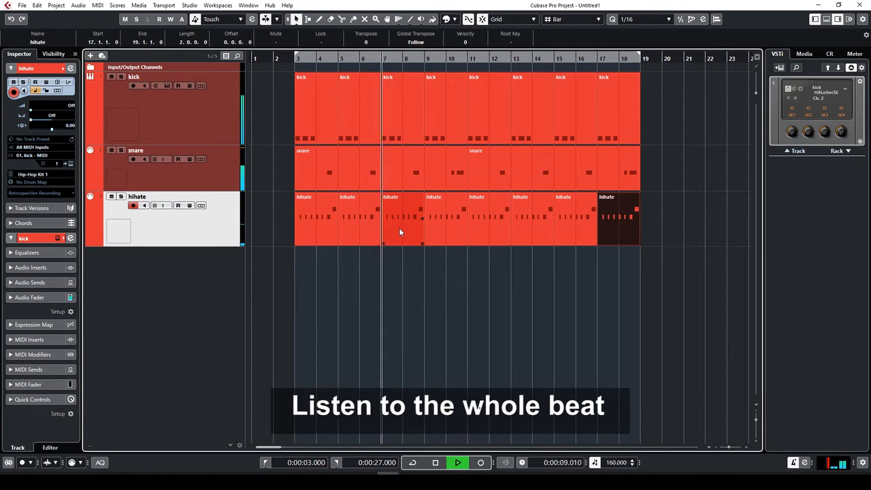
pyautogui.press('space')
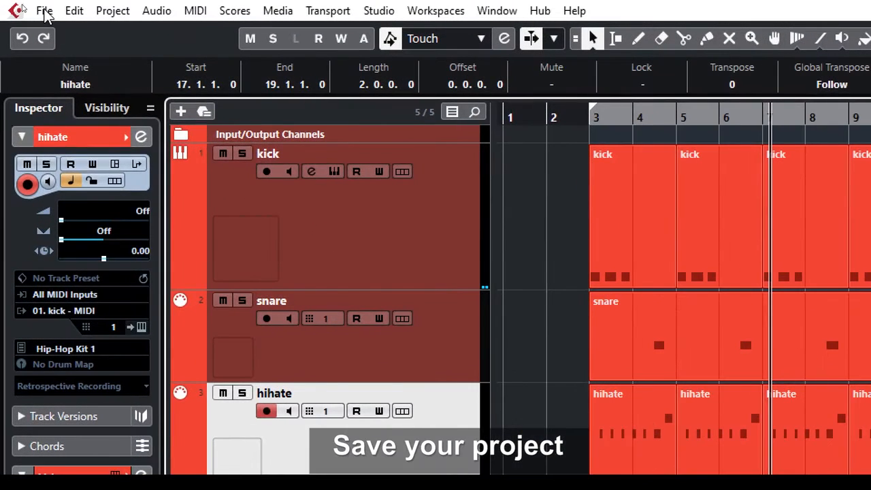
# Save the untitled project as the Cubase file 'cubase lesson 1'
pyautogui.click(23, 5)
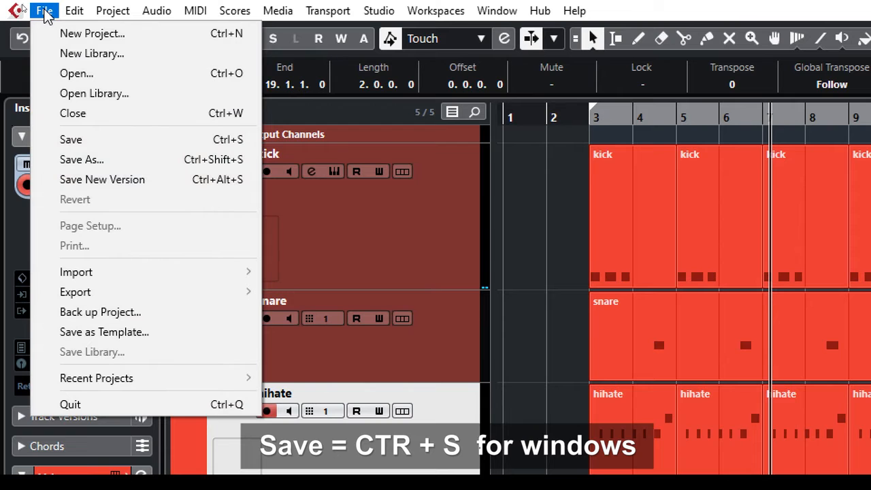
pyautogui.click(75, 139)
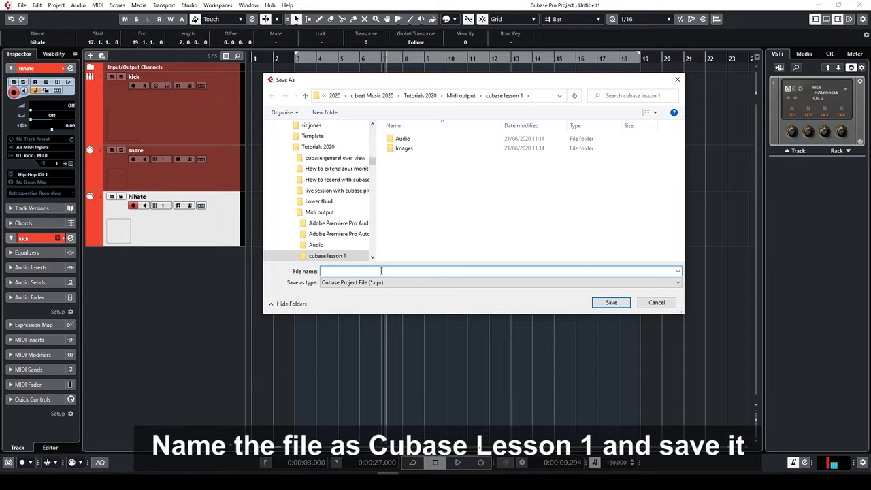
pyautogui.click(614, 303)
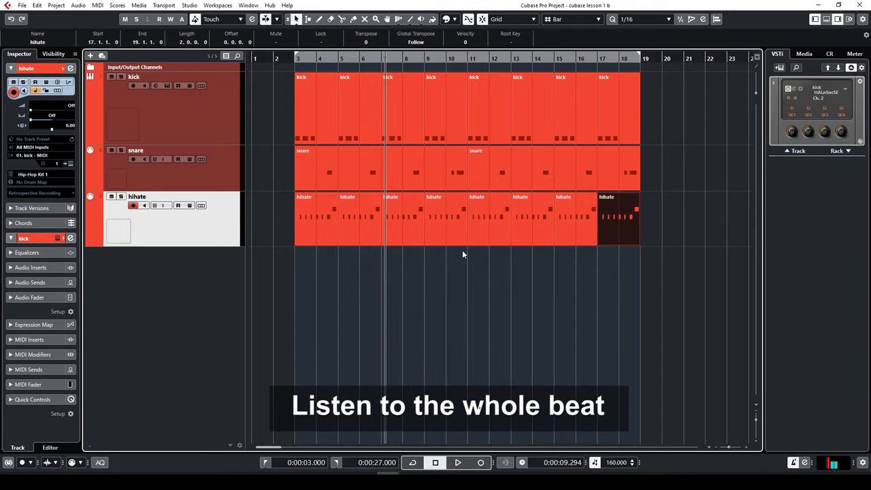
# Play the whole beat from bar 3 and save the project again as cubase lesson 1 b
pyautogui.press('KP_1')
pyautogui.press('space')
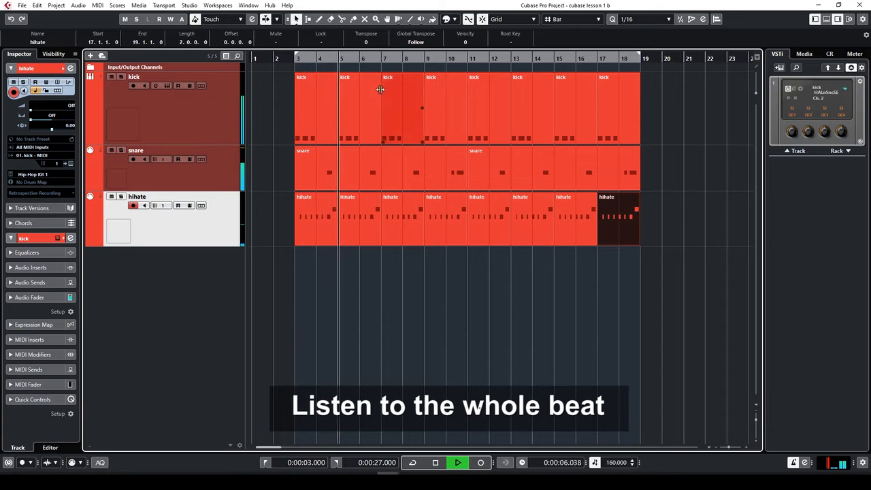
pyautogui.click(22, 6)
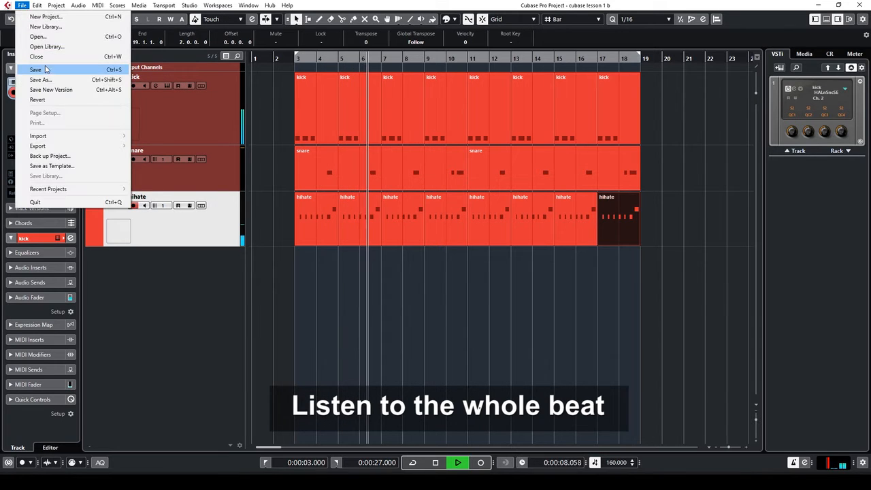
pyautogui.click(45, 69)
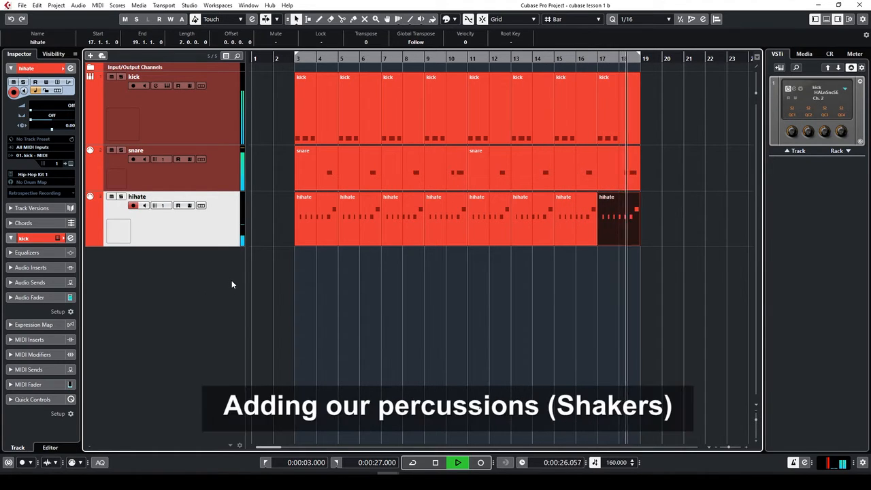
# Stop playback and add a MIDI track named percussions below the hihate track
pyautogui.press('space')
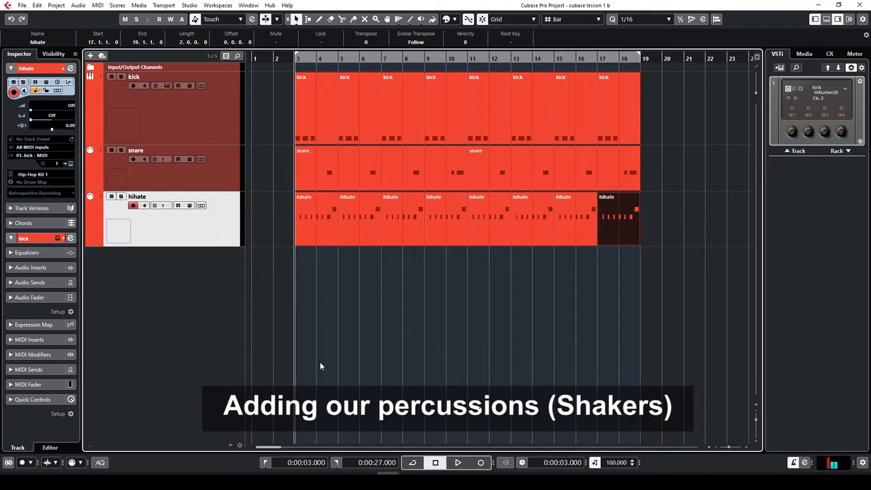
pyautogui.press('g')
pyautogui.press('g')
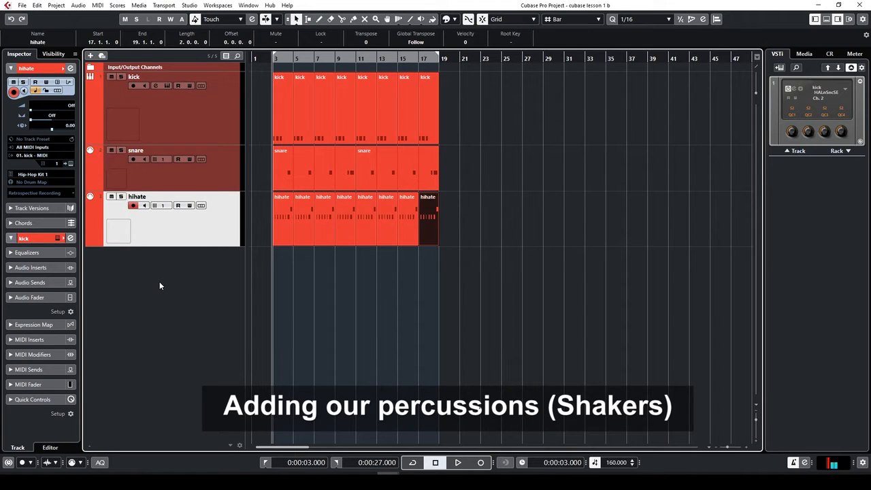
pyautogui.rightClick(150, 267)
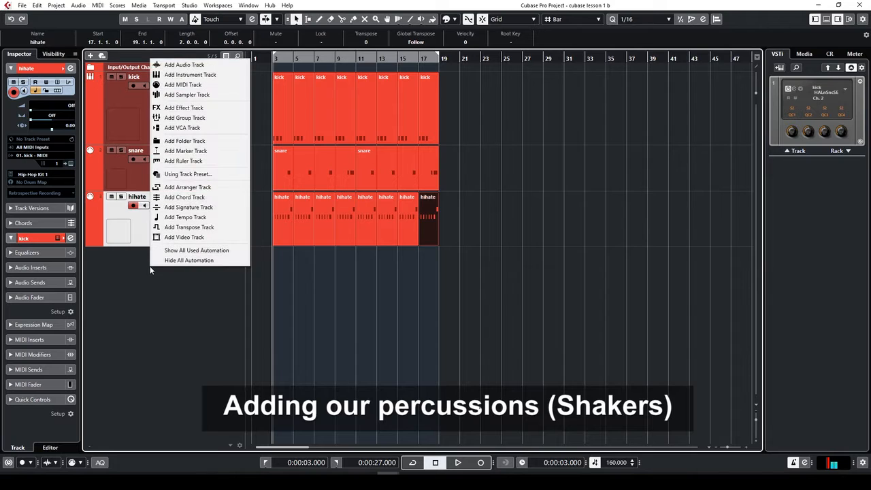
pyautogui.click(199, 85)
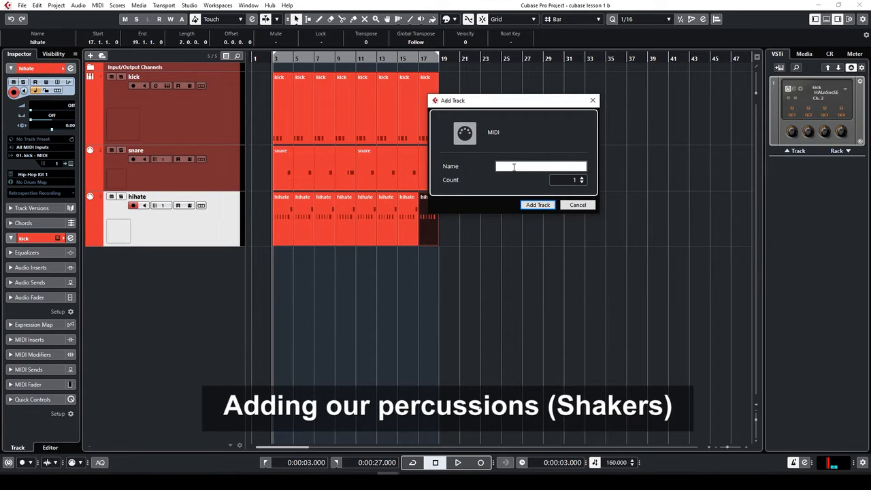
pyautogui.write('percussions')
pyautogui.click(539, 206)
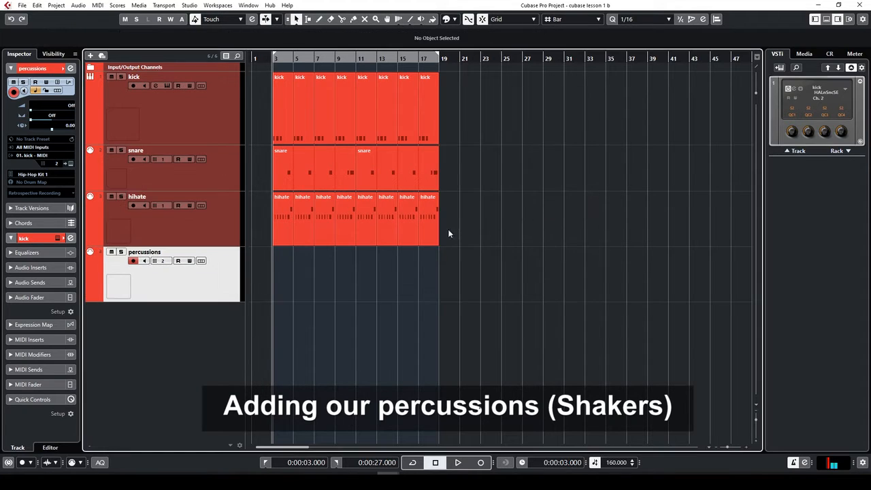
pyautogui.click(57, 164)
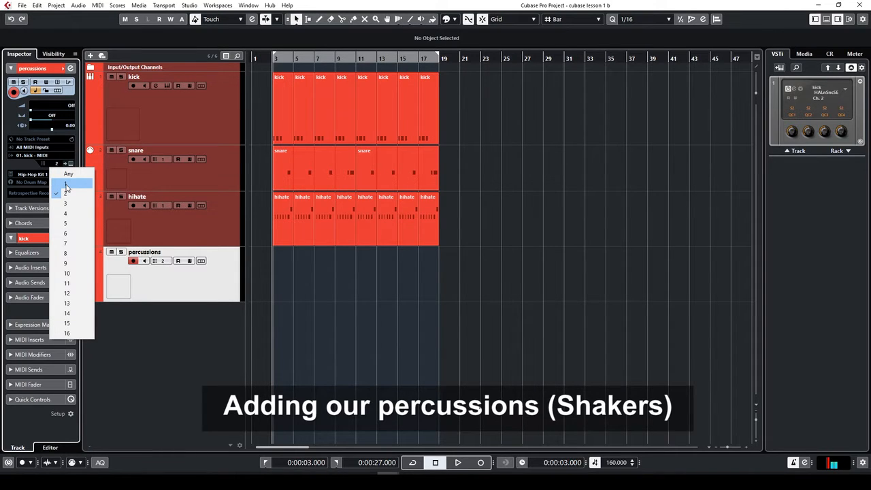
# Set the percussions track to MIDI channel 1, audition it, and record a part from bar 3
pyautogui.click(66, 184)
pyautogui.press('space')
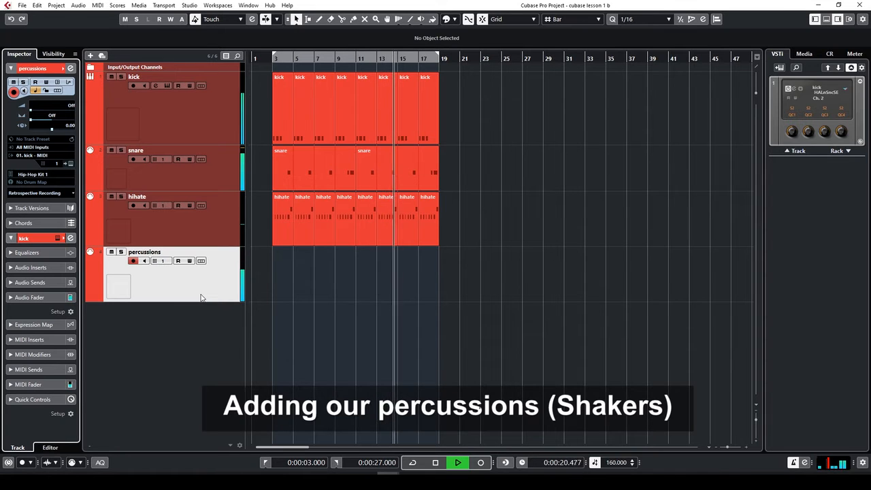
pyautogui.press('space')
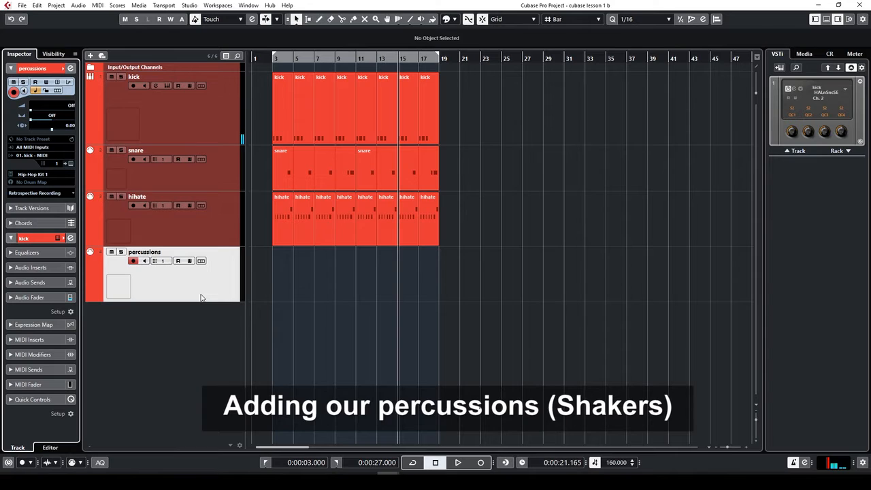
pyautogui.press('space')
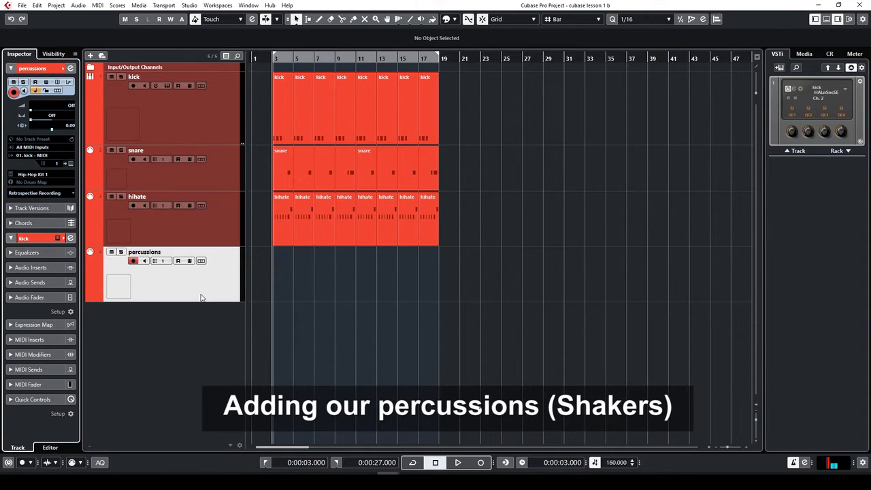
pyautogui.press('KP_Multiply')
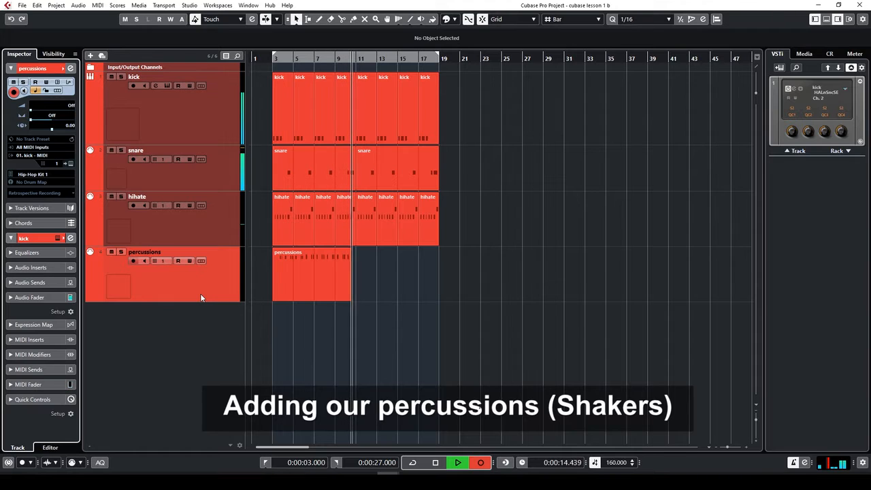
pyautogui.press('space')
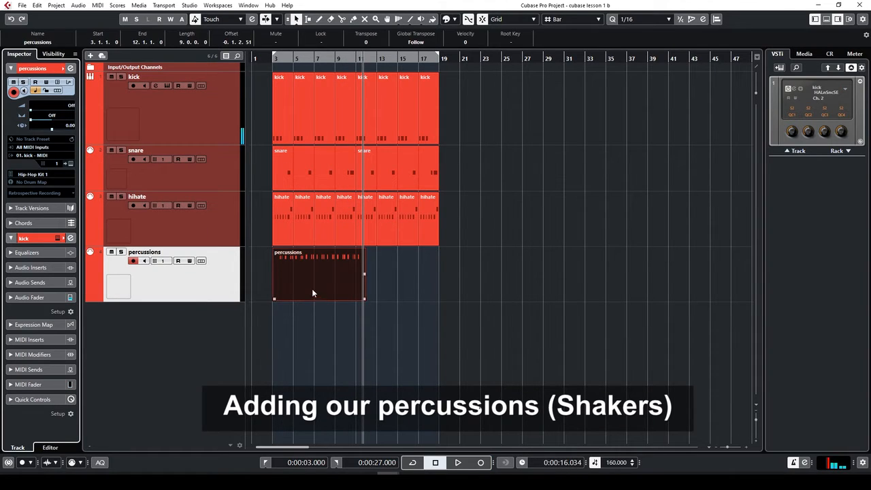
# Split the percussion part at bar 5, delete the right piece, and open the two-bar part
pyautogui.press('3')
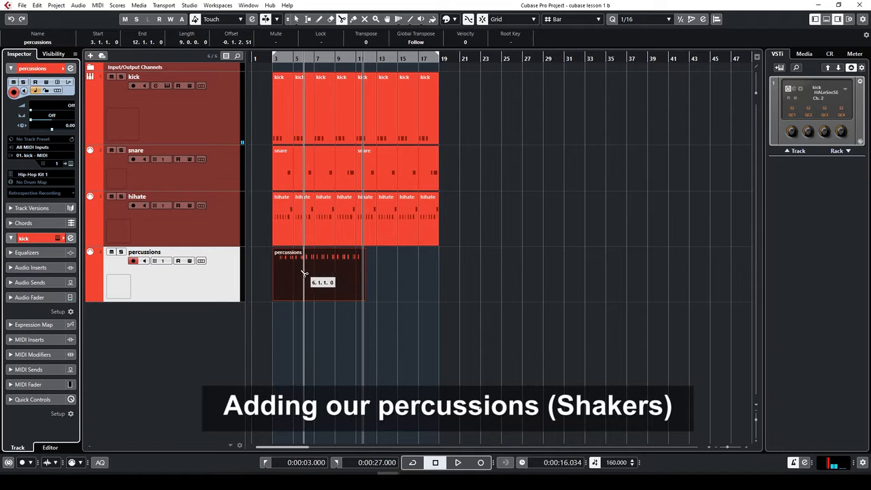
pyautogui.click(300, 276)
pyautogui.press('1')
pyautogui.press('Delete')
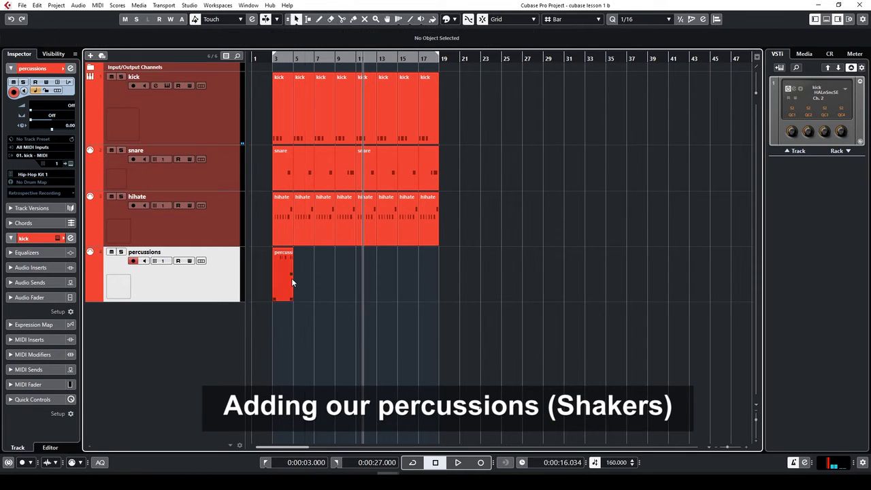
pyautogui.click(287, 274)
pyautogui.doubleClick(287, 274)
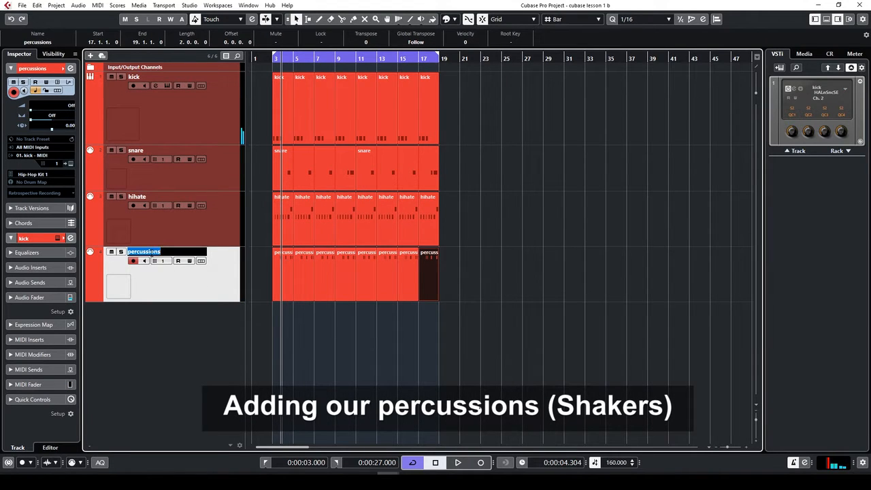
# Name the track 'shaker' and select all eight of its parts for renaming
pyautogui.write('aker')
pyautogui.press('Return')
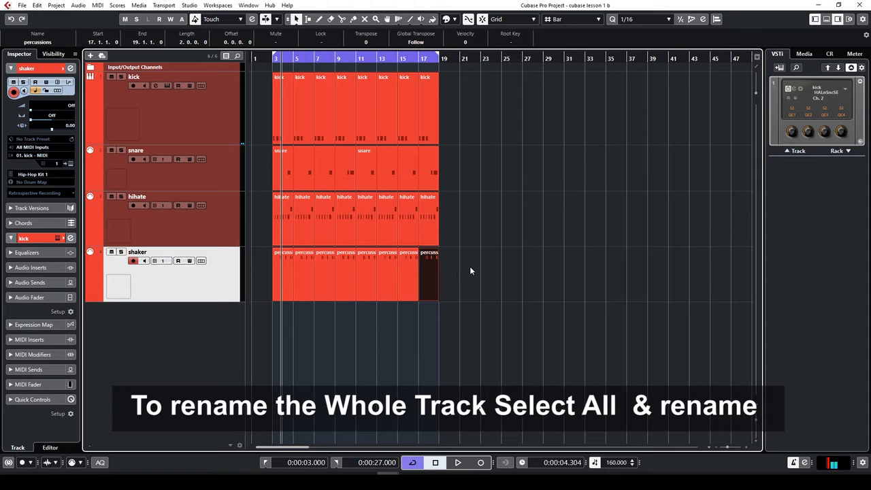
pyautogui.moveTo(503, 269); pyautogui.dragTo(271, 280)
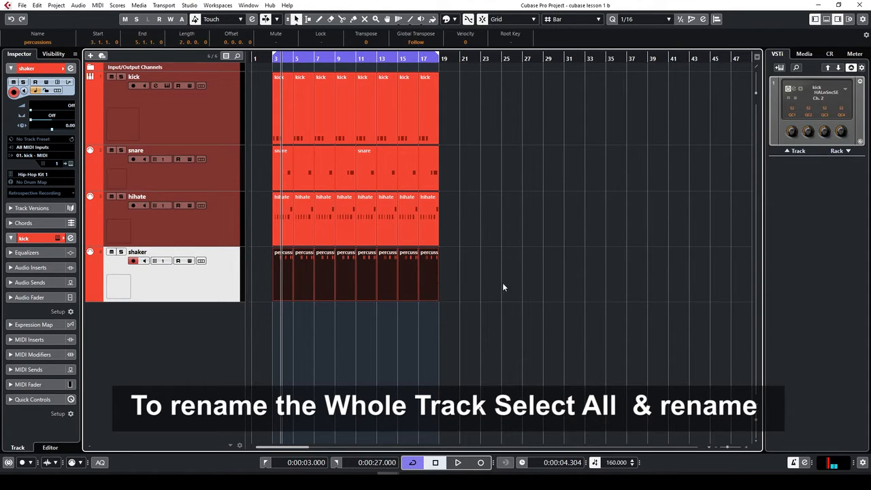
pyautogui.click(480, 279)
pyautogui.moveTo(361, 286); pyautogui.dragTo(253, 279)
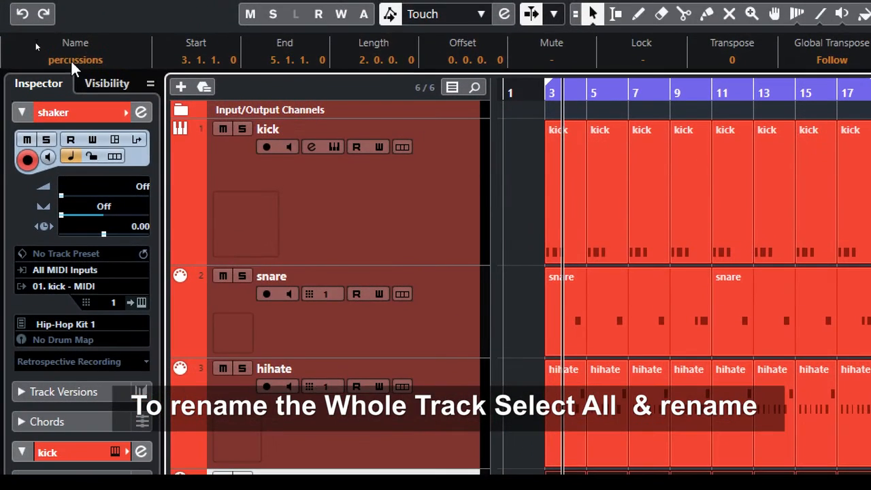
pyautogui.click(36, 44)
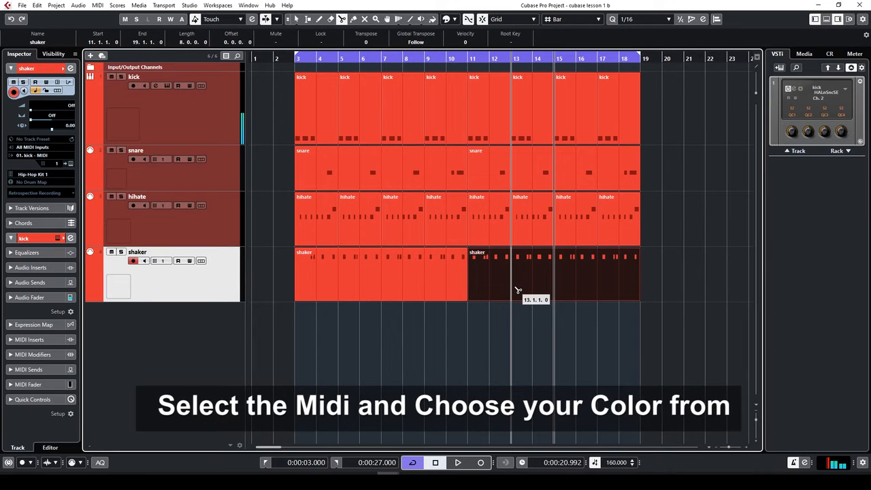
# Split the shaker part at bar 13 and colour the bar 11–13 section green
pyautogui.click(517, 291)
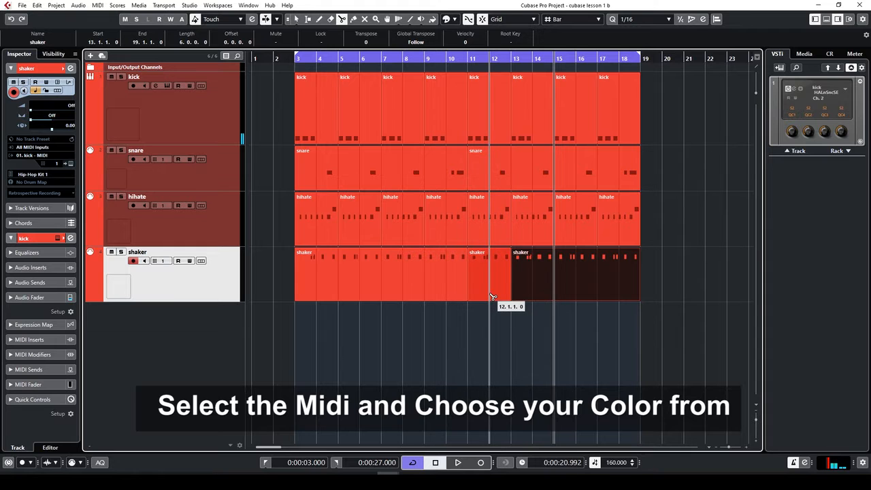
pyautogui.press('1')
pyautogui.click(491, 286)
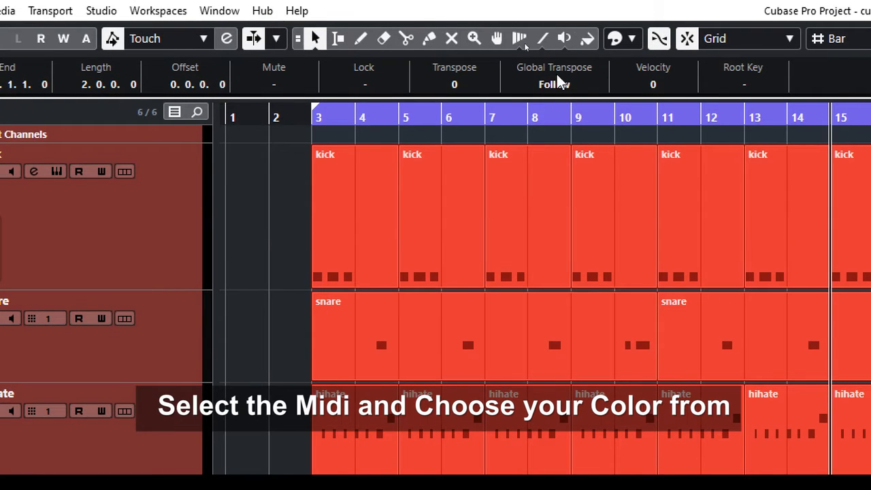
pyautogui.click(609, 38)
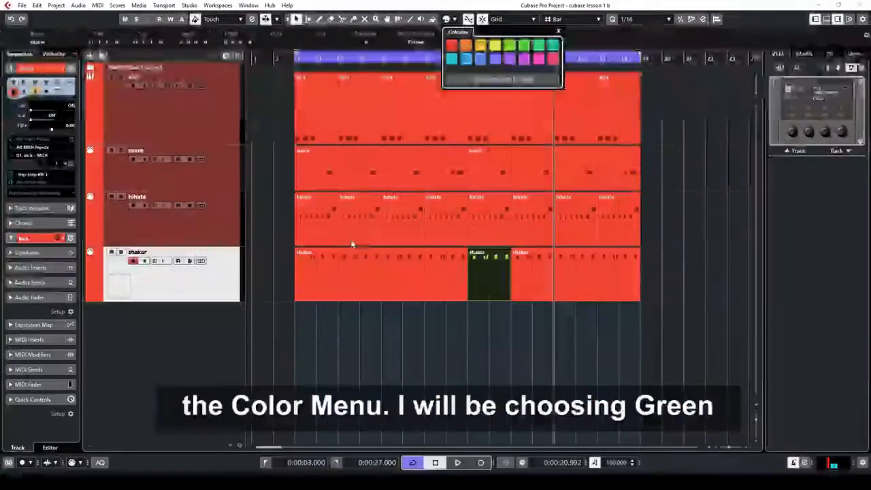
pyautogui.click(445, 282)
# Delete the shaker part that follows bar 13
pyautogui.click(490, 276)
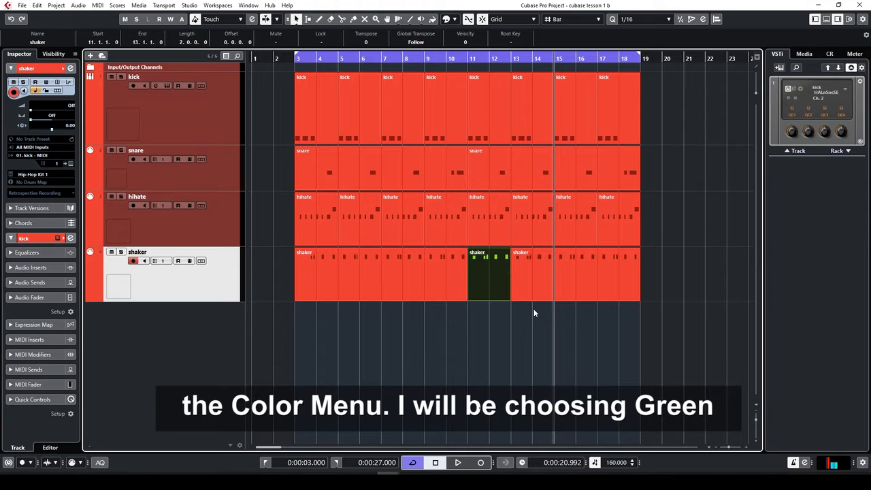
pyautogui.click(533, 308)
pyautogui.click(485, 279)
pyautogui.moveTo(527, 313); pyautogui.dragTo(632, 285)
pyautogui.press('Delete')
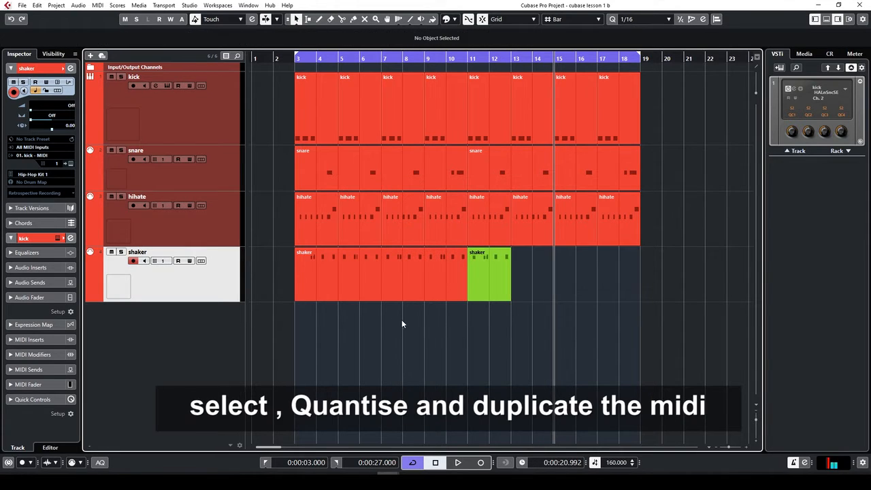
# Delete the red shaker part at bars 3–11
pyautogui.moveTo(428, 258); pyautogui.dragTo(429, 262)
pyautogui.press('Delete')
pyautogui.click(468, 283)
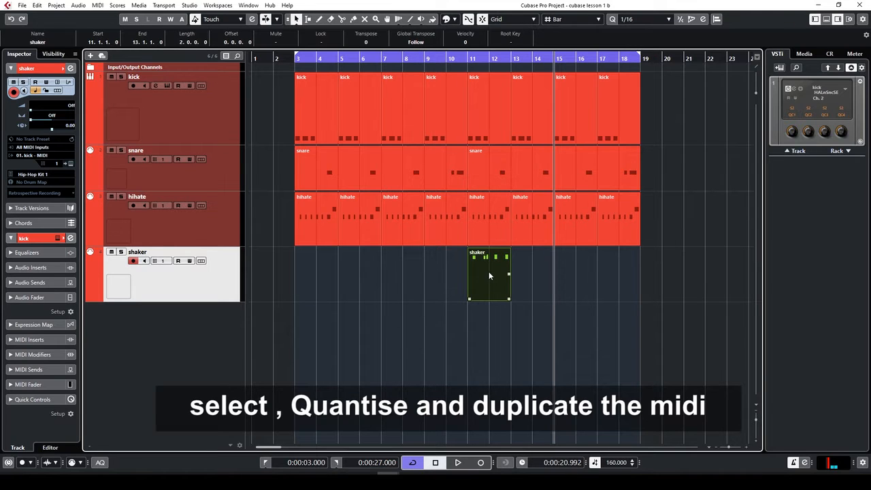
# Move the green shaker part to bar 3, repeat it through bar 19, and play from bar 3
pyautogui.moveTo(489, 273); pyautogui.dragTo(320, 279)
pyautogui.hotkey('ctrl', 'd')
pyautogui.hotkey('ctrl', 'd')
pyautogui.hotkey('ctrl', 'd')
pyautogui.hotkey('ctrl', 'd')
pyautogui.hotkey('ctrl', 'd')
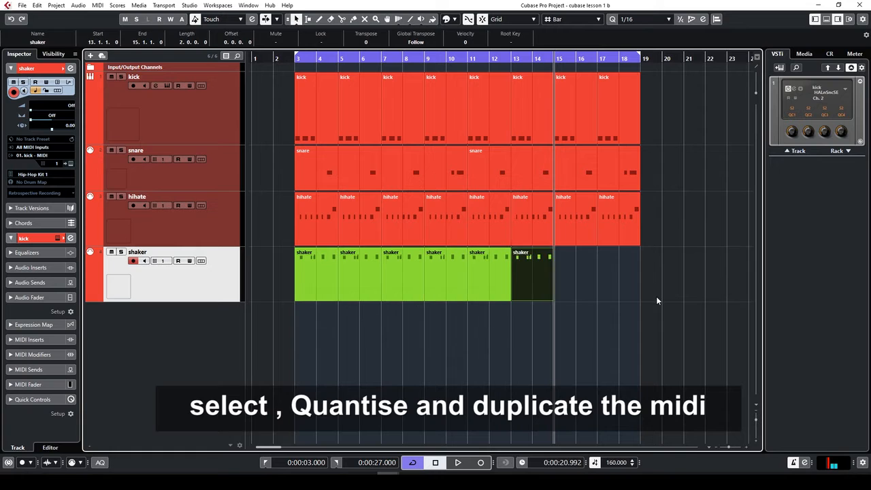
pyautogui.hotkey('ctrl', 'd')
pyautogui.hotkey('ctrl', 'd')
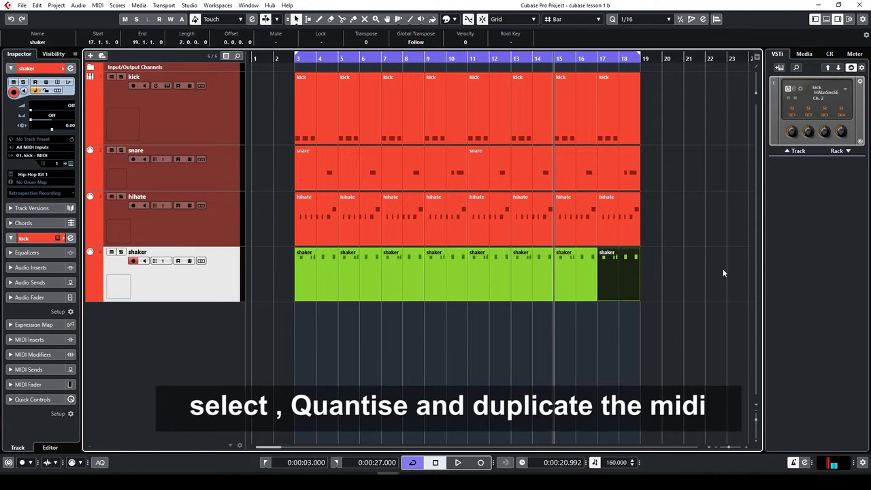
pyautogui.press('KP_1')
pyautogui.press('space')
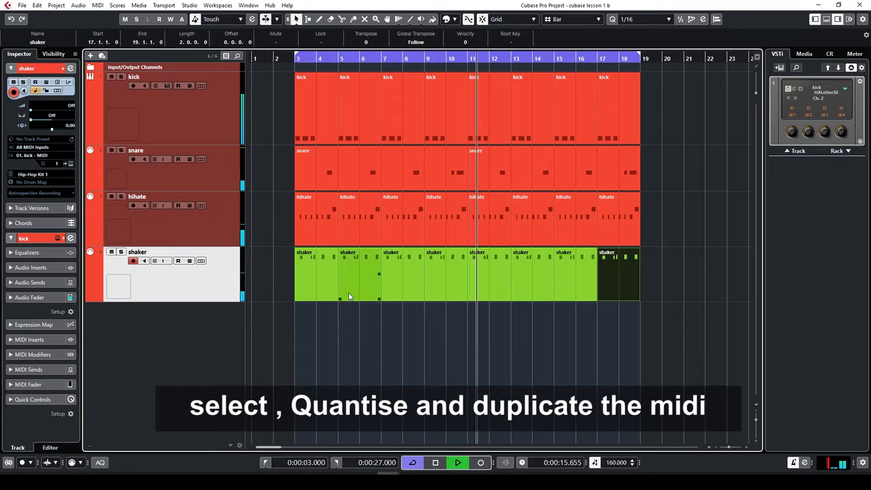
# Stop playback of the shaker loop
pyautogui.press('space')
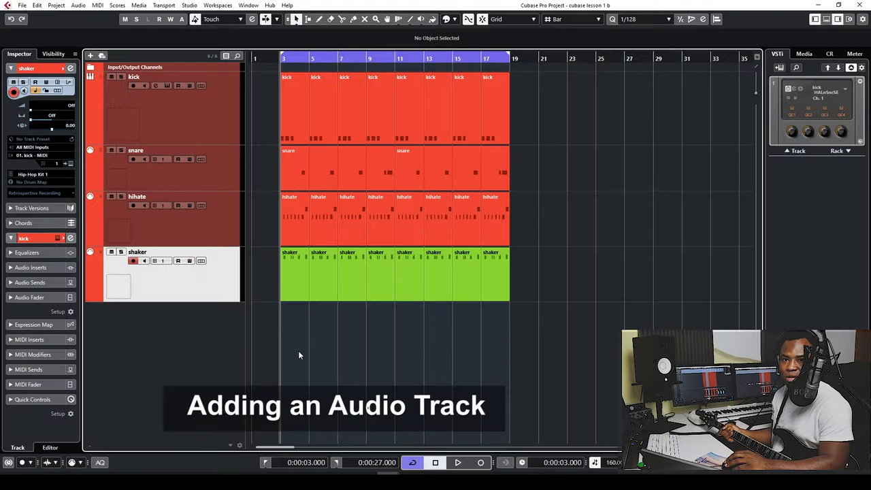
# Add a mono audio track named guitar, using the guitar input and Stereo Out
pyautogui.rightClick(188, 349)
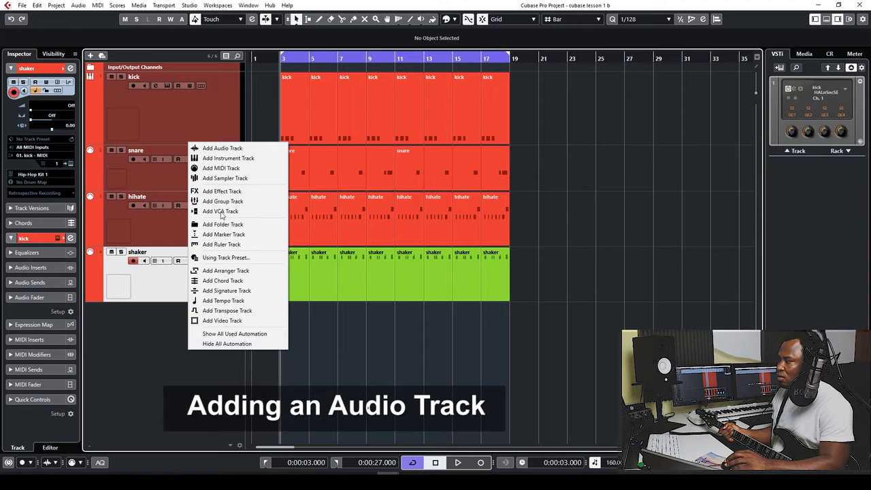
pyautogui.click(227, 149)
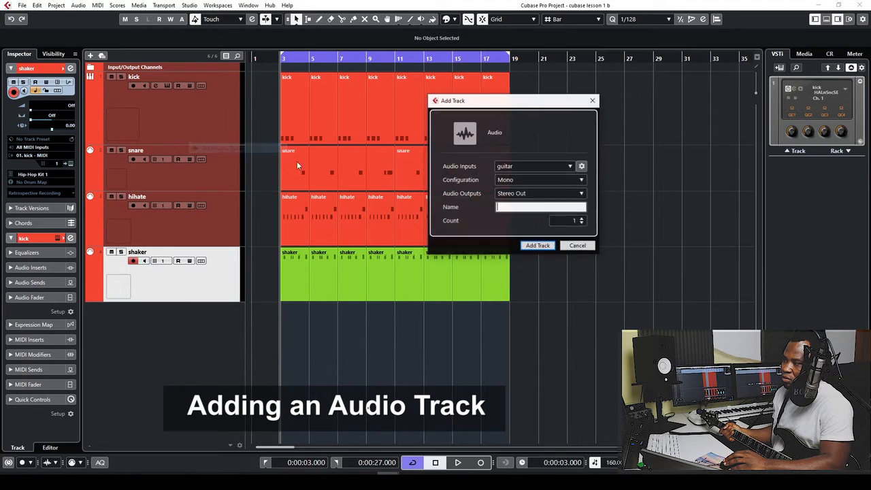
pyautogui.click(536, 166)
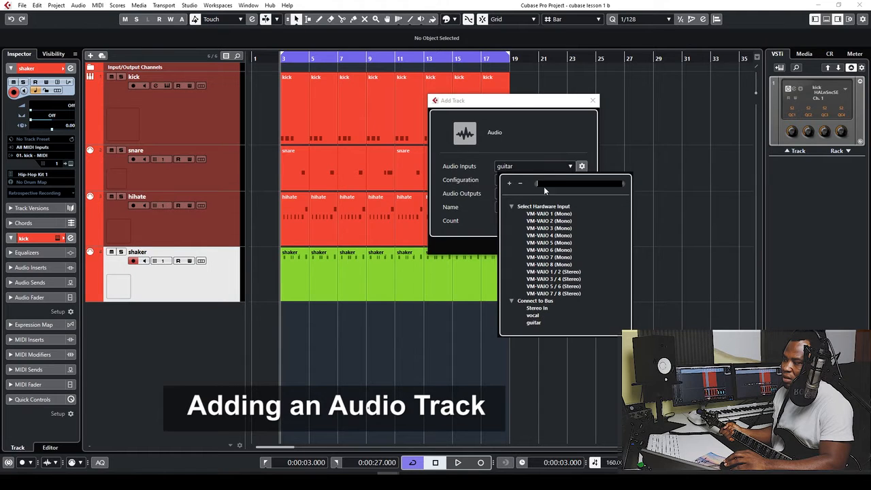
pyautogui.click(533, 134)
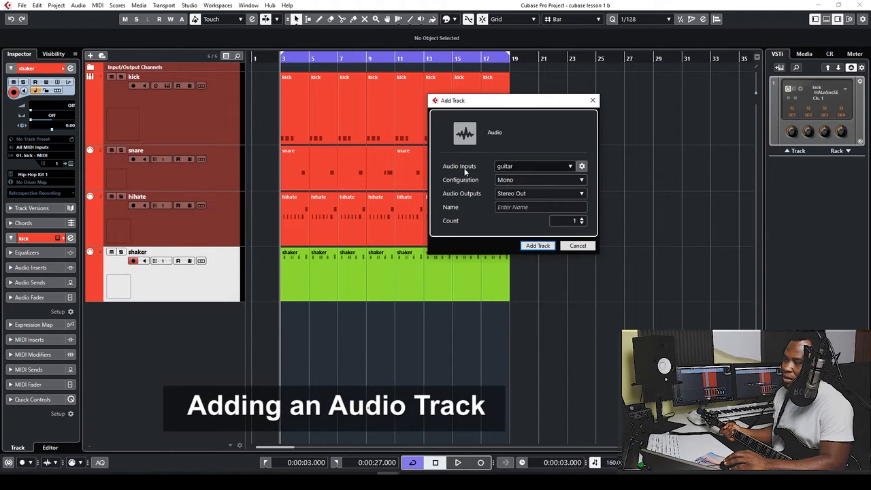
pyautogui.click(526, 207)
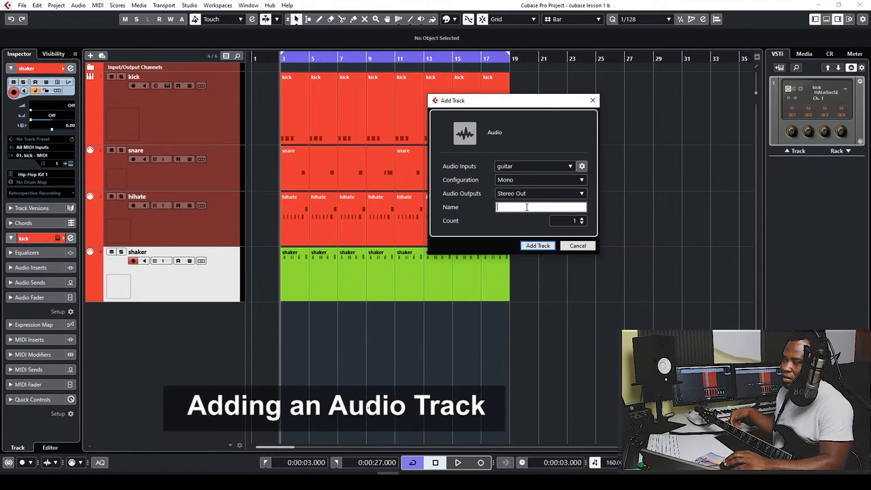
pyautogui.click(538, 245)
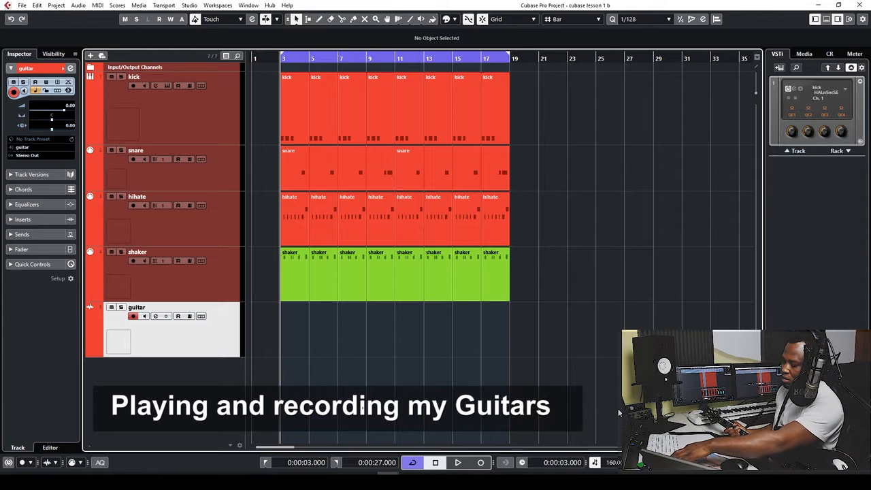
# Record the guitar take guitar_01 on the guitar track, from bar 3 through bar 19
pyautogui.press('KP_Multiply')
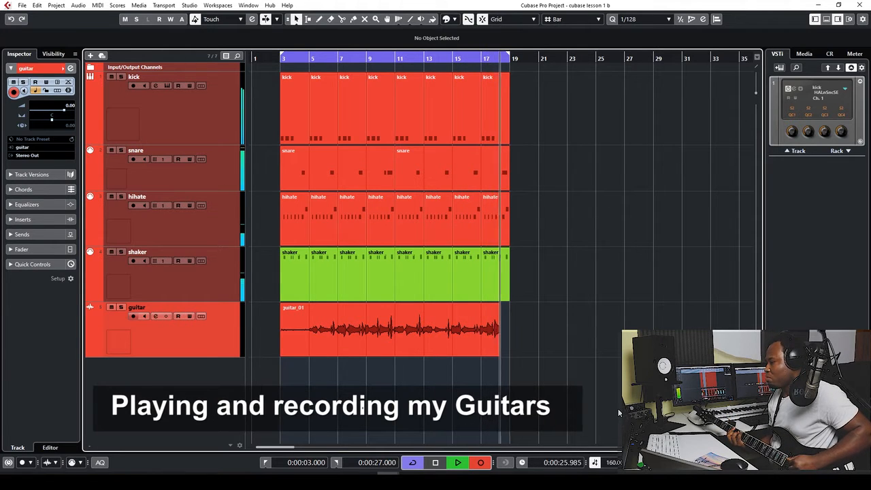
pyautogui.press('space')
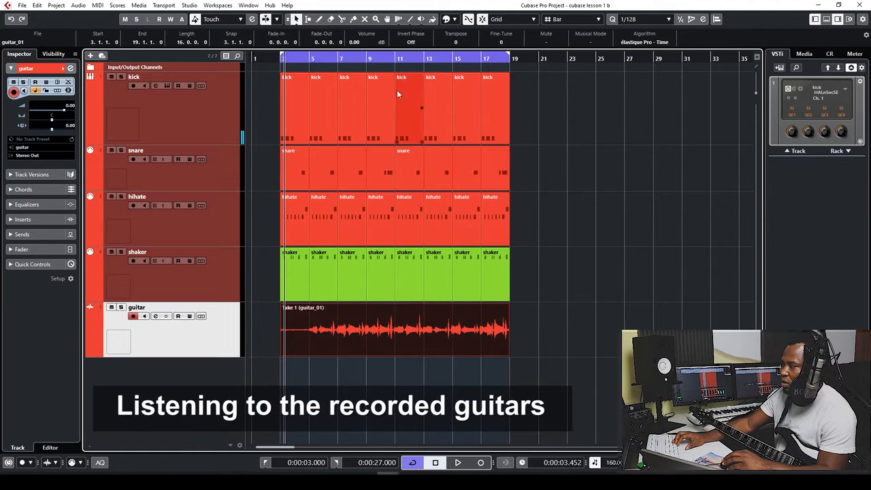
# Play back from bar 5, set Snap Type to Use Quantize at 1/16, then stop
pyautogui.click(310, 58)
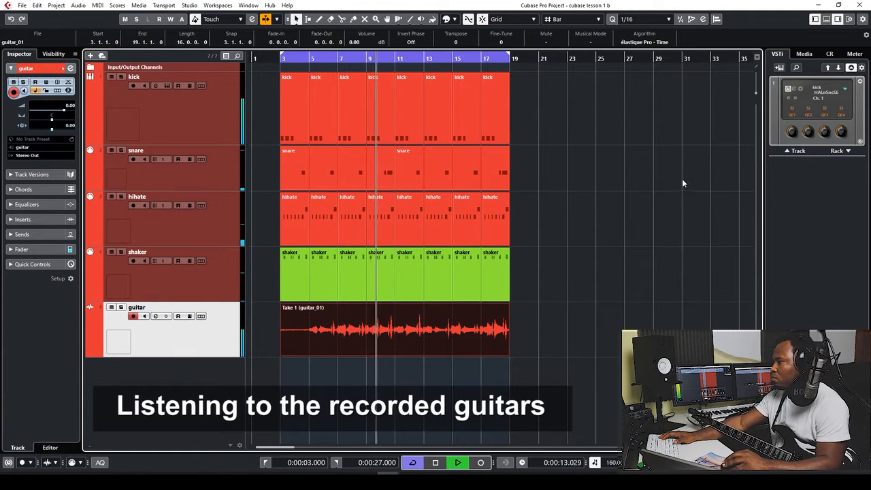
pyautogui.click(598, 19)
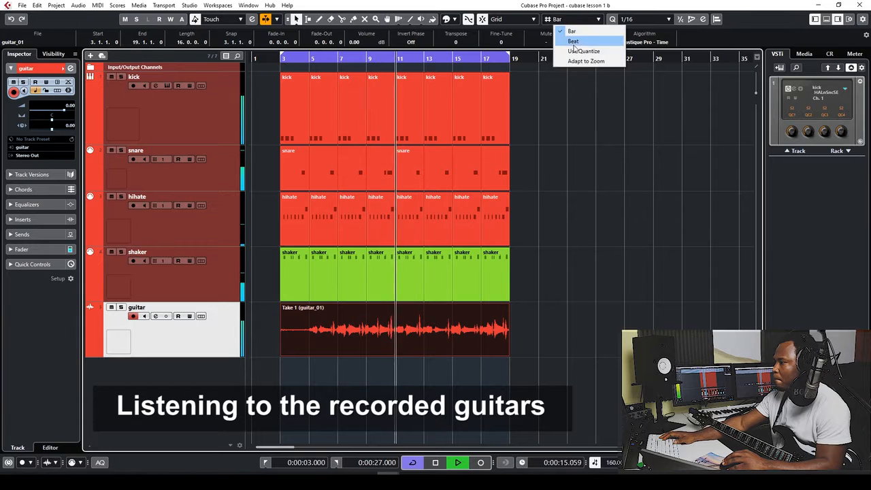
pyautogui.click(579, 52)
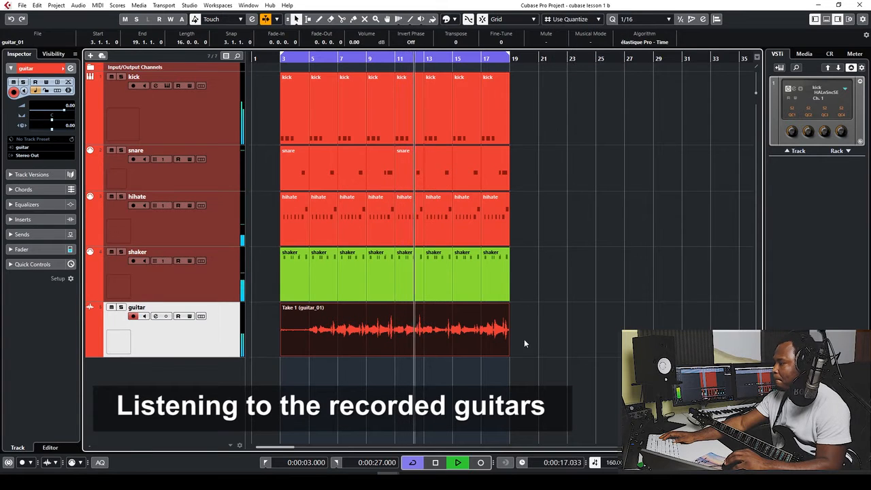
pyautogui.press('space')
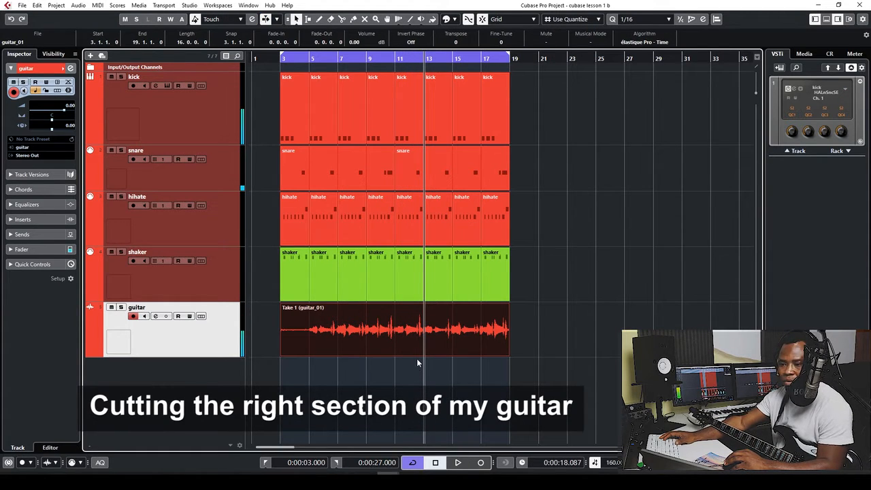
# Set snapping back to Bar with the 1/16 quantize value
pyautogui.press('3')
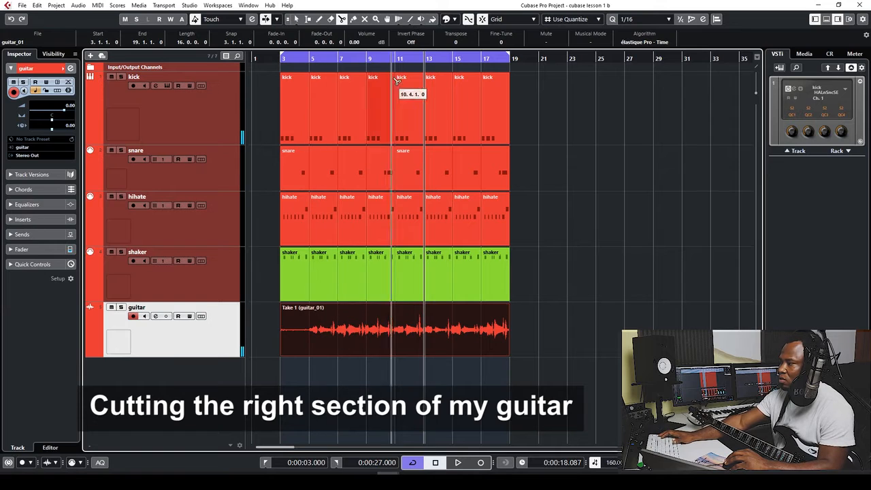
pyautogui.click(592, 24)
pyautogui.click(590, 32)
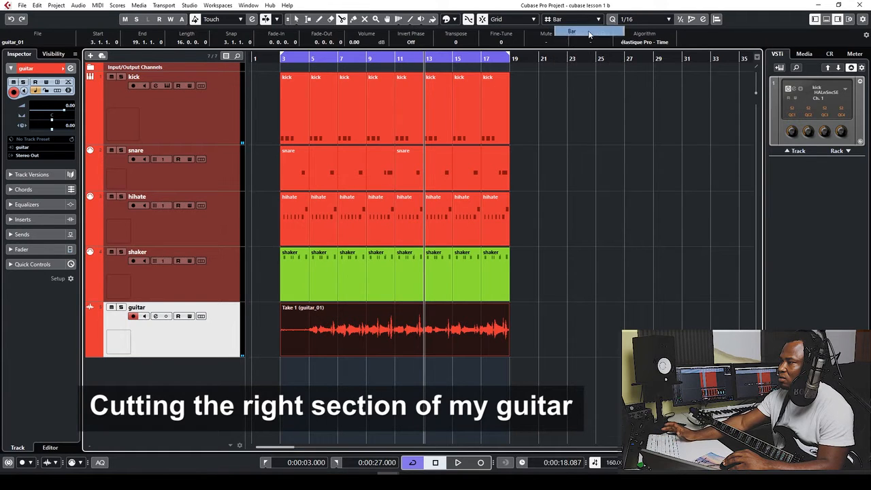
pyautogui.click(641, 24)
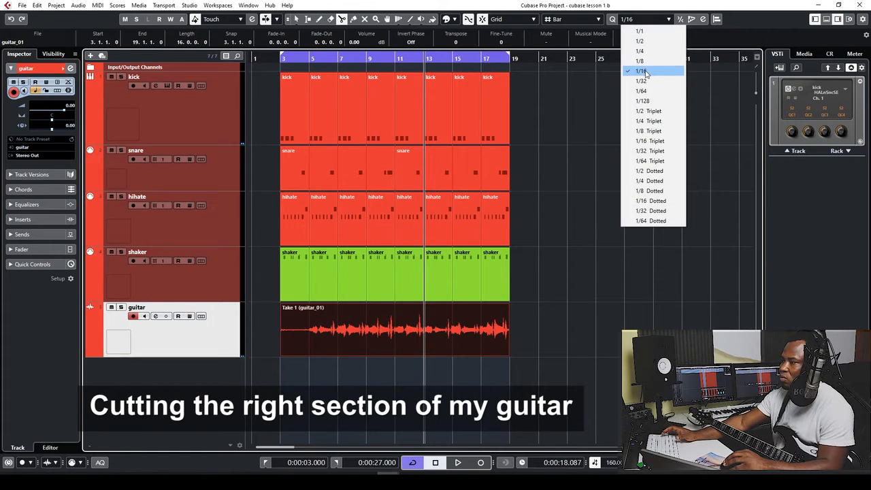
pyautogui.click(645, 73)
# Cut the guitar take at bar 5, delete the first two bars, and move the rest to bar 3
pyautogui.click(309, 332)
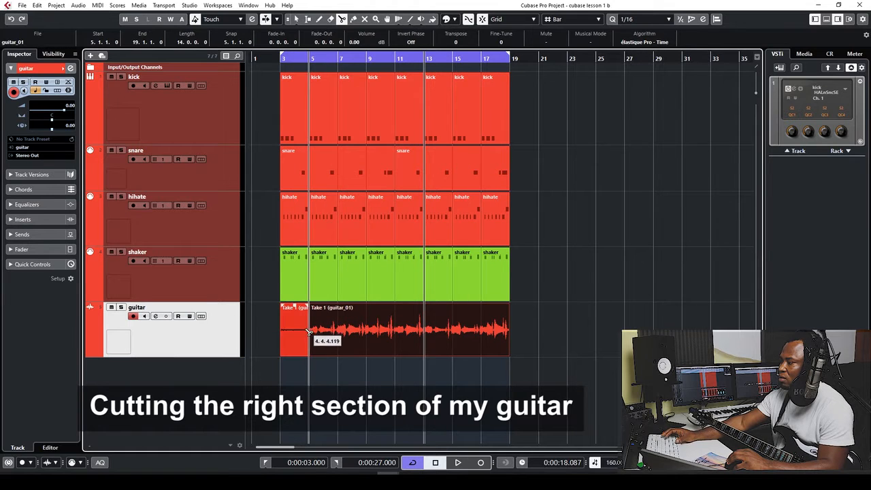
pyautogui.press('1')
pyautogui.click(306, 336)
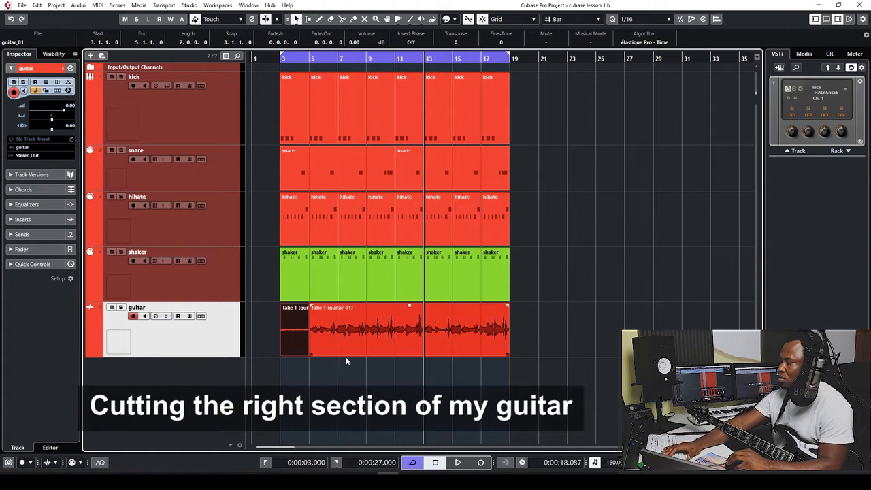
pyautogui.press('Delete')
pyautogui.moveTo(384, 337); pyautogui.dragTo(353, 339)
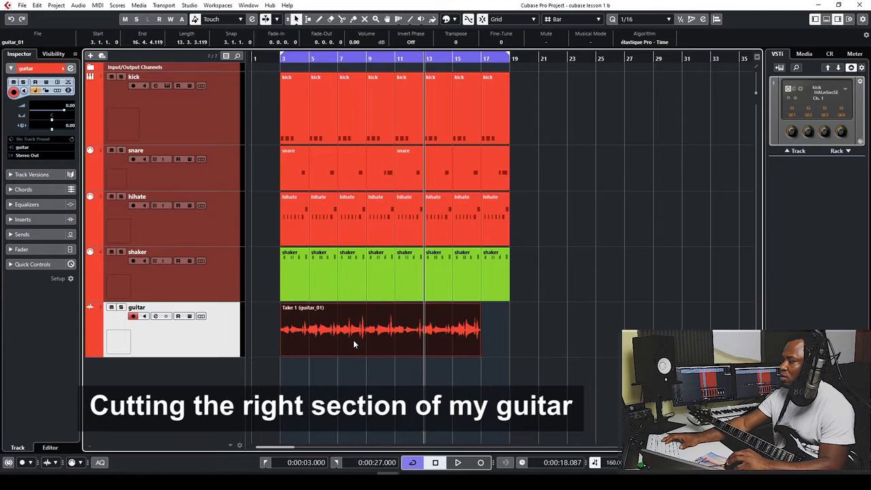
pyautogui.press('KP_1')
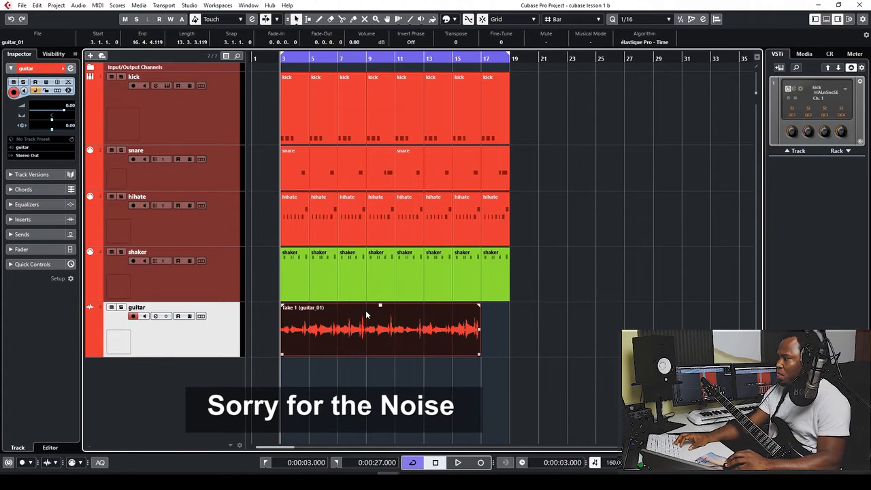
# Play from bar 3, keep 1/16 quantize, and split the guitar take at bar 11
pyautogui.press('space')
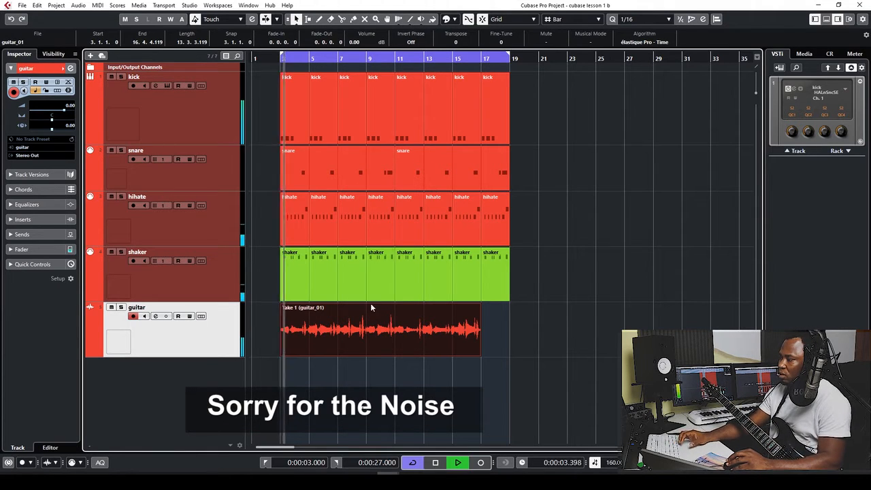
pyautogui.click(648, 20)
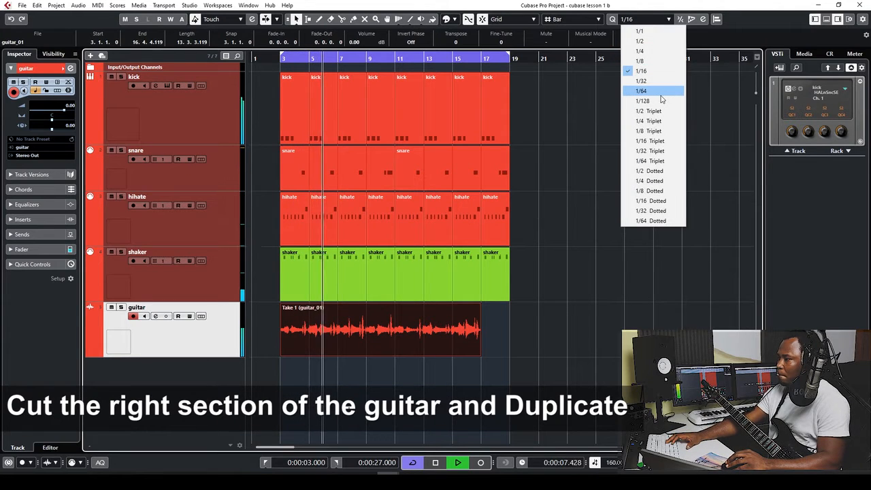
pyautogui.click(593, 102)
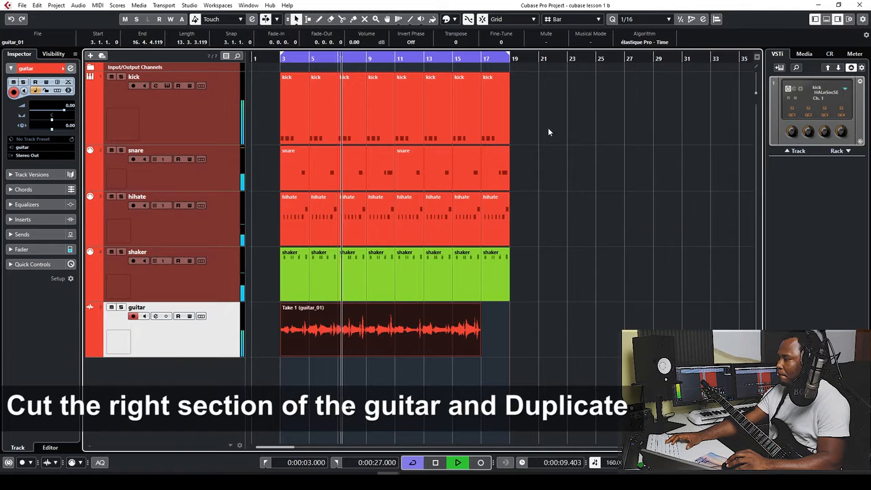
pyautogui.press('3')
pyautogui.press('h')
pyautogui.press('h')
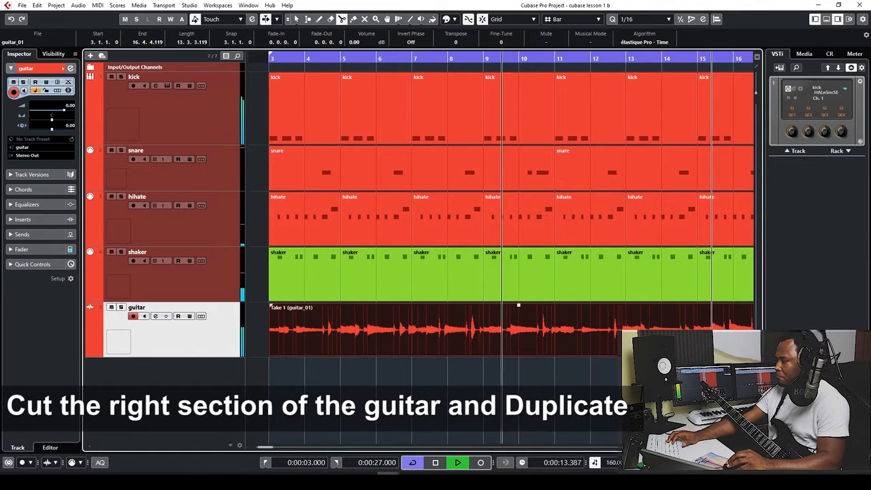
pyautogui.press('g')
pyautogui.press('g')
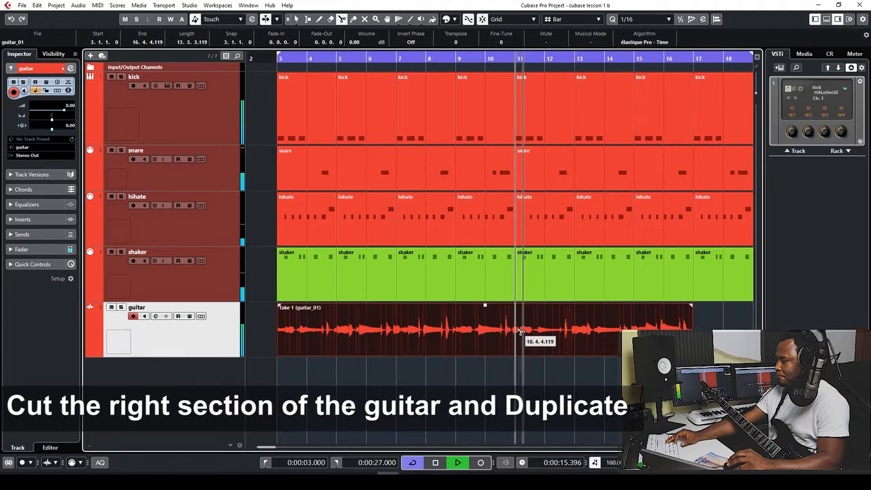
pyautogui.click(522, 331)
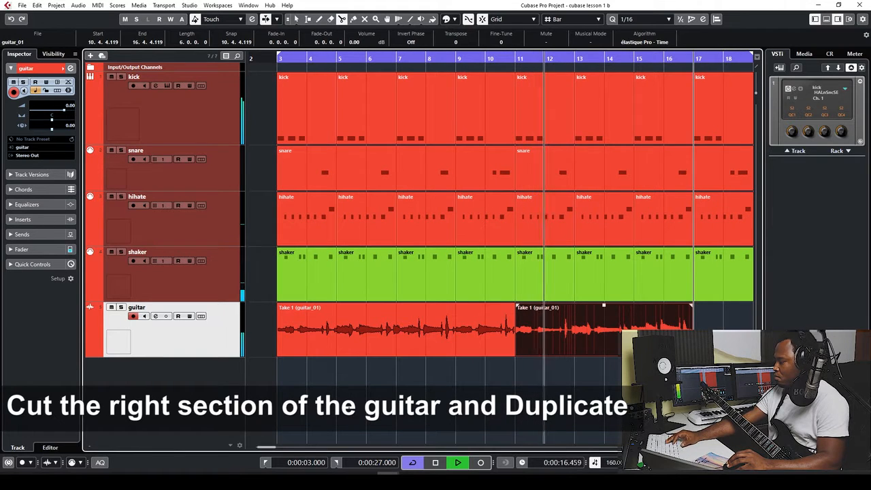
# Delete the guitar take's second half and duplicate the first half to fill bars 11–19
pyautogui.click(296, 18)
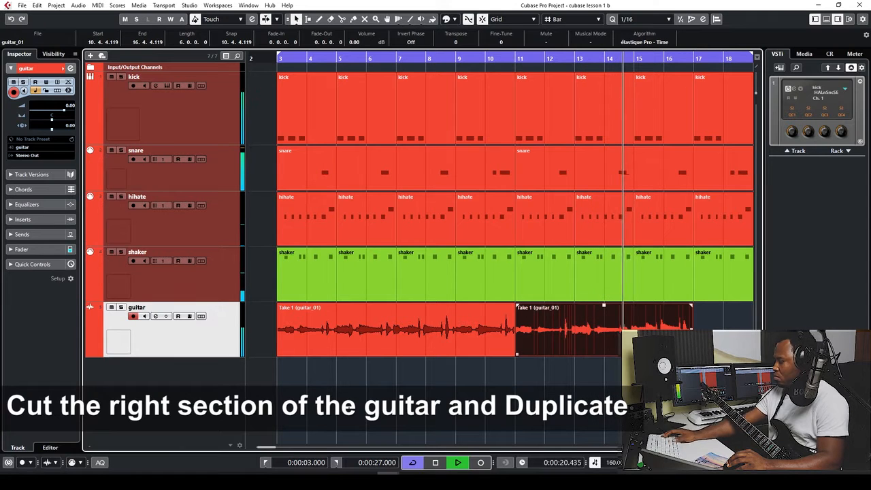
pyautogui.press('g')
pyautogui.press('g')
pyautogui.press('g')
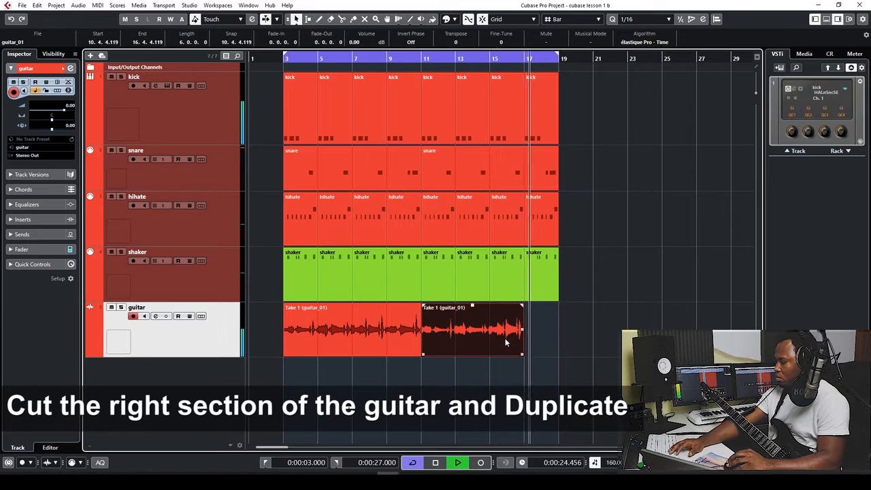
pyautogui.press('Delete')
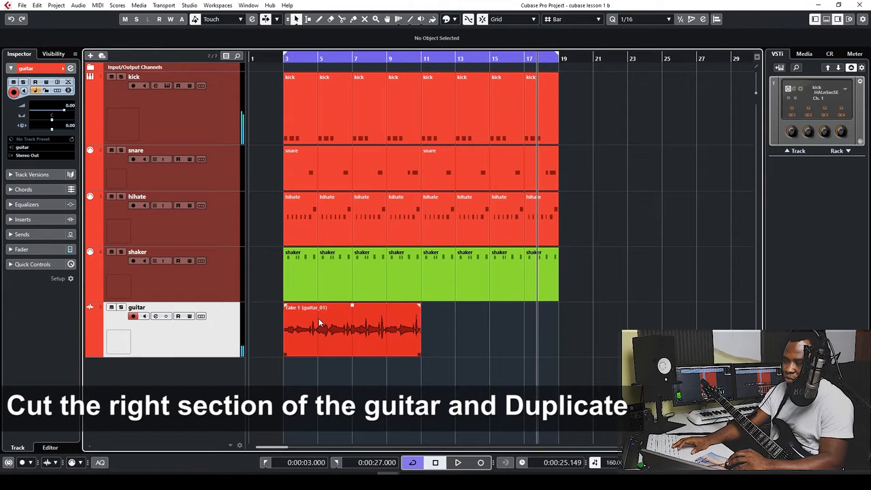
pyautogui.click(332, 333)
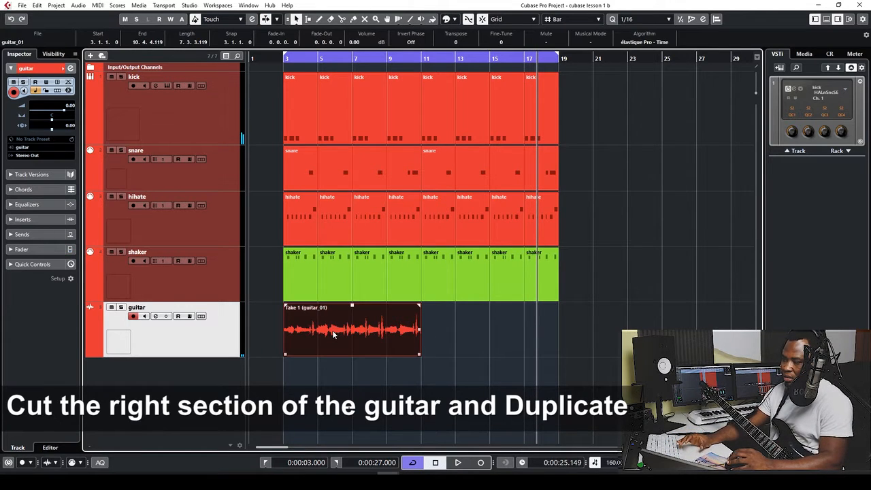
pyautogui.hotkey('ctrl', 'd')
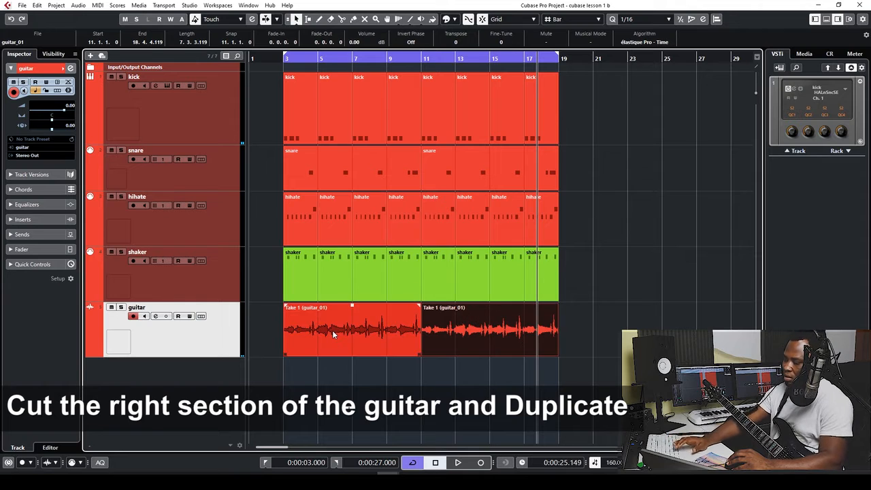
# Play the project back from bar 3, checking the two guitar events and the shaker event
pyautogui.press('space')
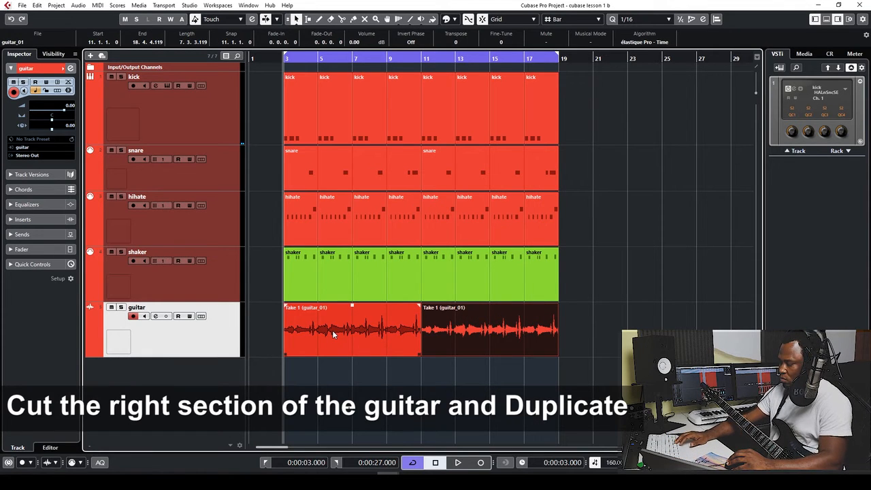
pyautogui.press('space')
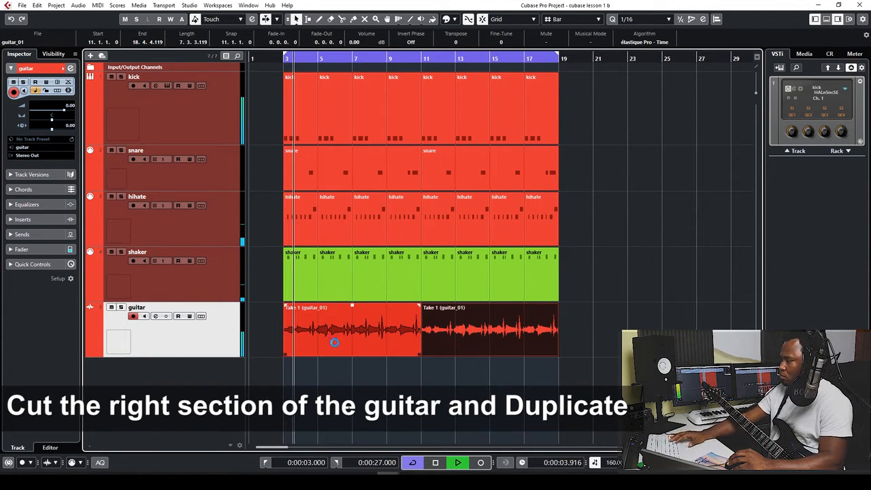
pyautogui.click(495, 343)
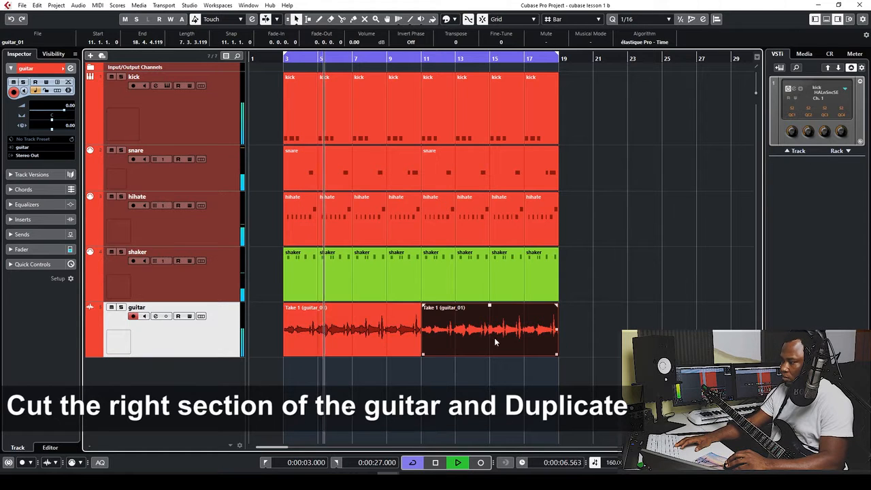
pyautogui.click(395, 344)
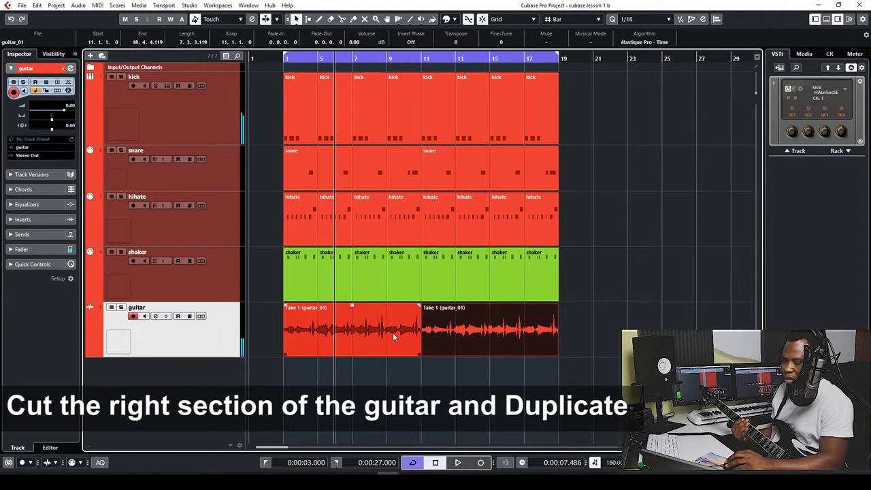
pyautogui.click(392, 293)
pyautogui.click(272, 374)
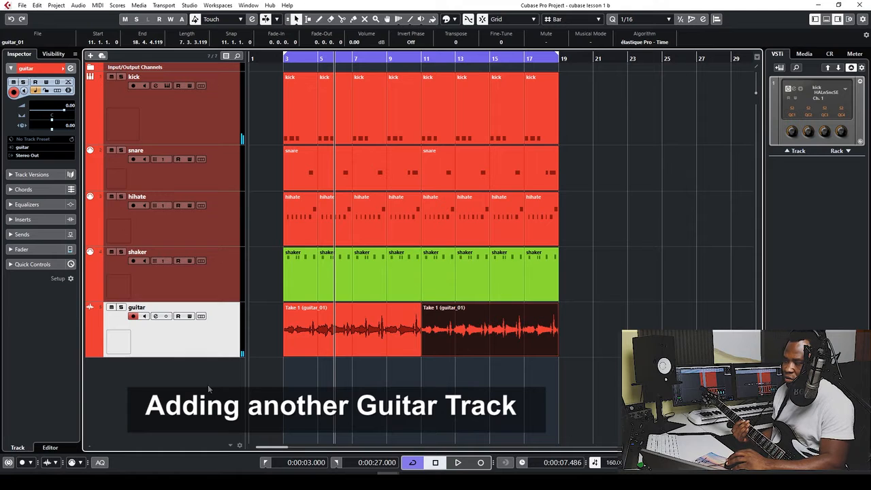
# Add a mono audio track named 'lead guitar' below the guitar track
pyautogui.rightClick(181, 389)
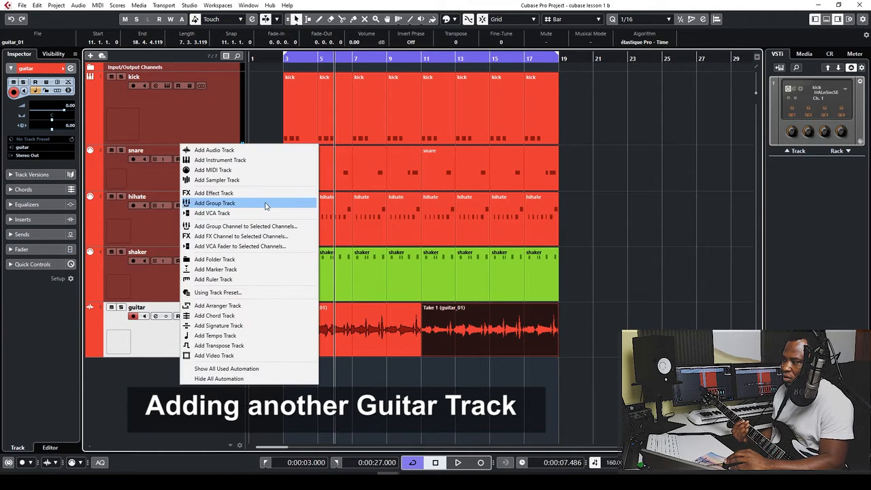
pyautogui.click(238, 151)
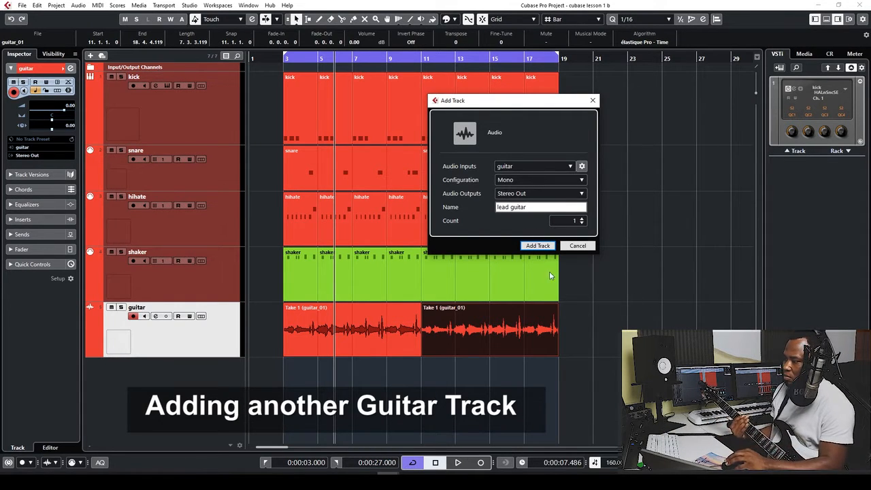
pyautogui.click(538, 245)
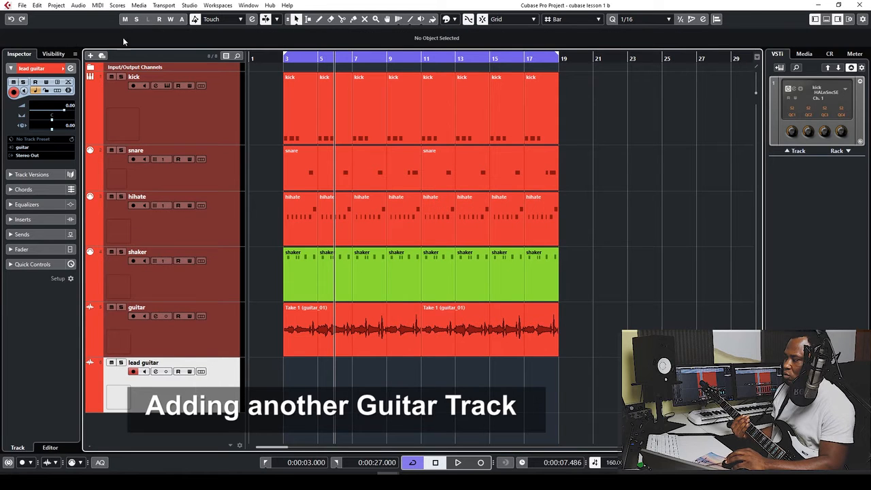
# Save the project and return the playhead to the left locator
pyautogui.click(21, 5)
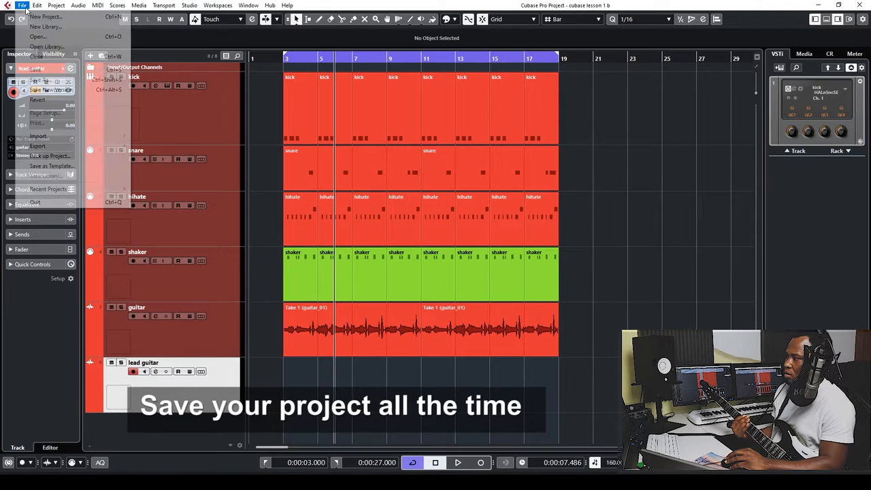
pyautogui.click(49, 70)
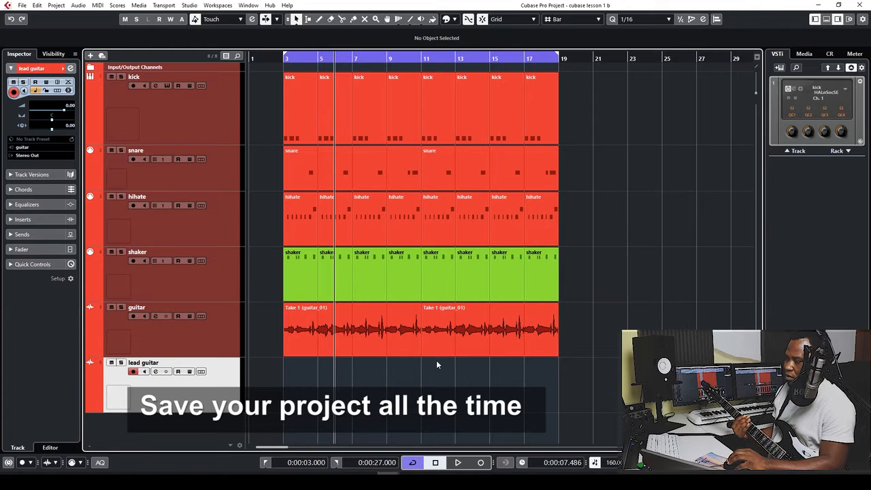
pyautogui.press('KP_1')
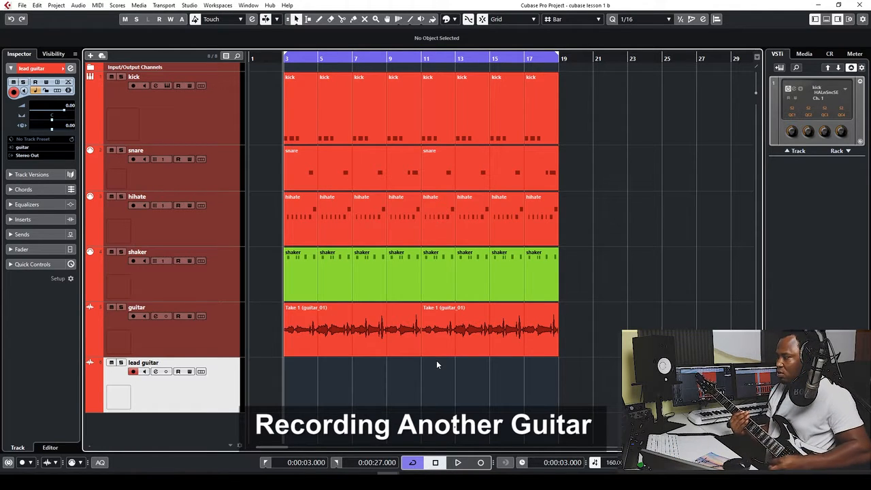
# Record the lead guitar_02 take from bar 3 to about bar 17, then stop recording
pyautogui.press('KP_Multiply')
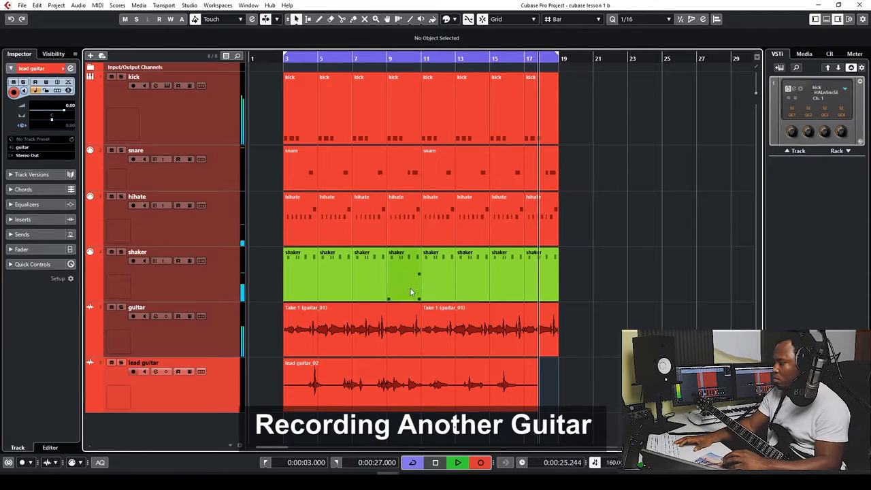
pyautogui.press('space')
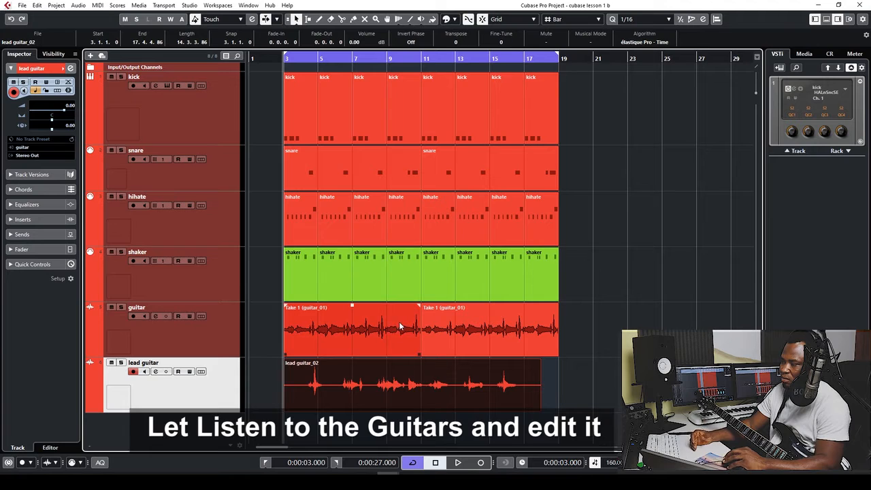
pyautogui.press('3')
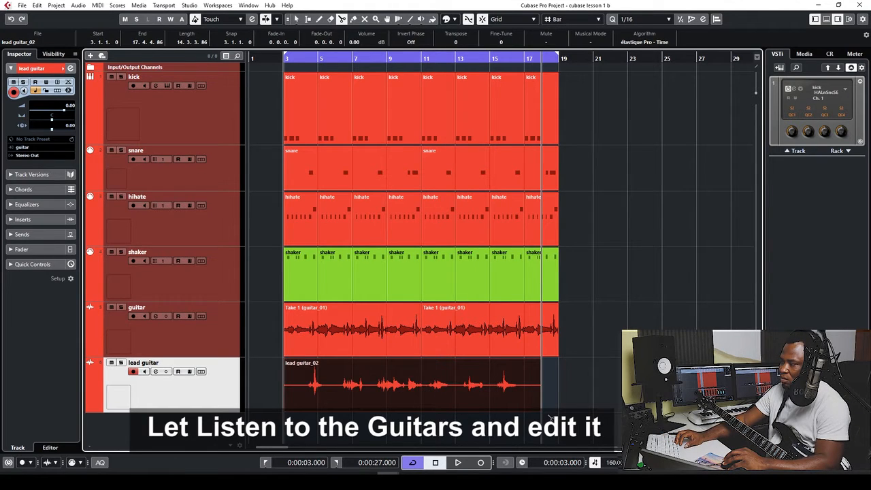
# Play the guitars back from bar 3 and save the project during playback
pyautogui.press('space')
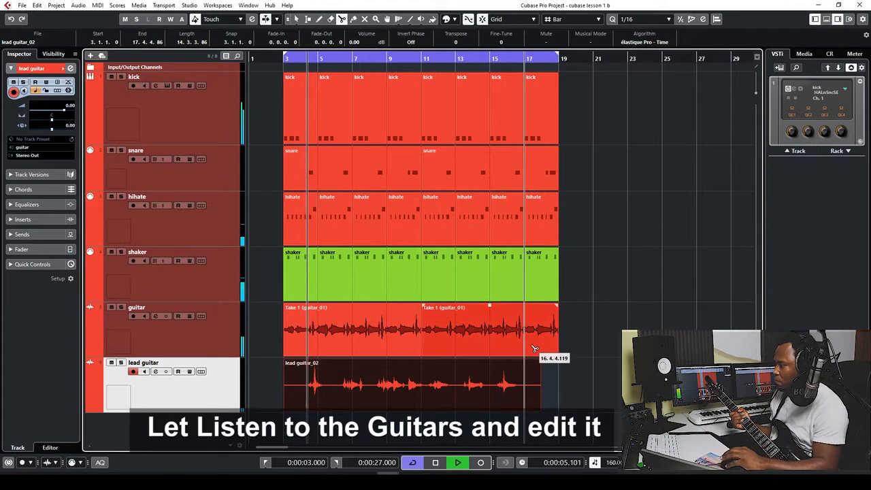
pyautogui.click(22, 7)
pyautogui.click(47, 70)
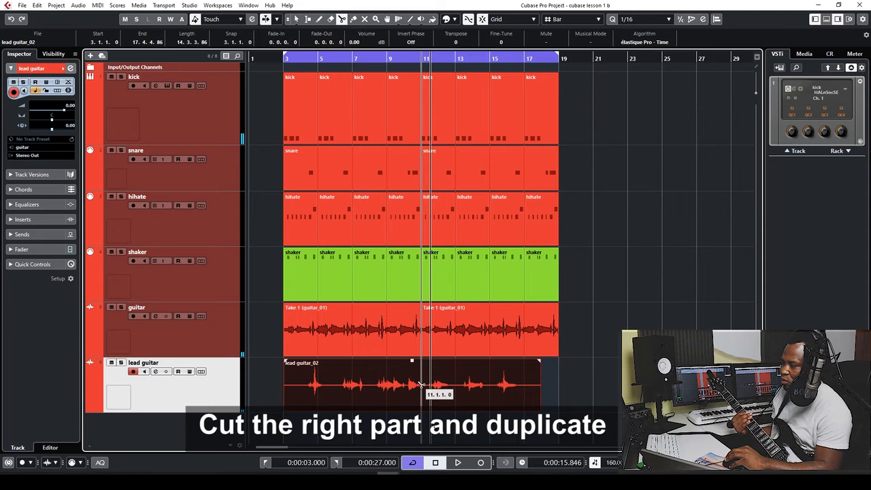
# Split lead guitar_02 at bar 11, delete the right half, and duplicate the left half through bar 19
pyautogui.click(422, 385)
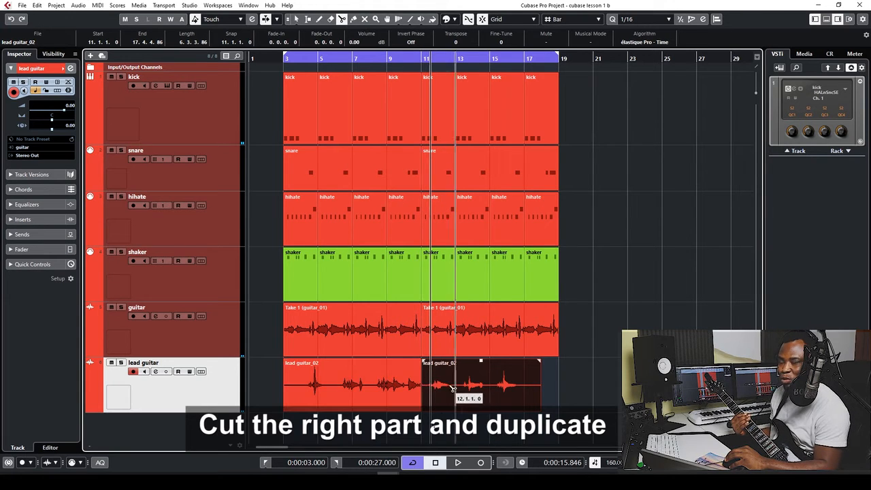
pyautogui.click(544, 391)
pyautogui.click(518, 391)
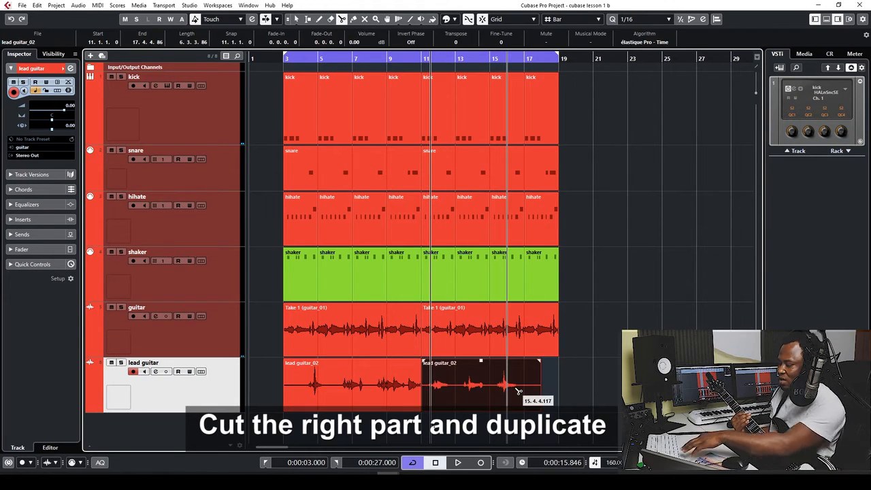
pyautogui.press('Delete')
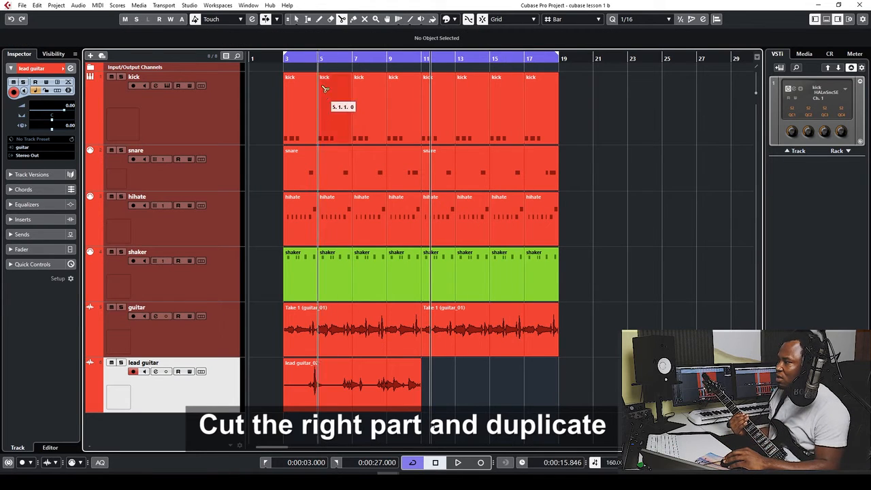
pyautogui.click(366, 387)
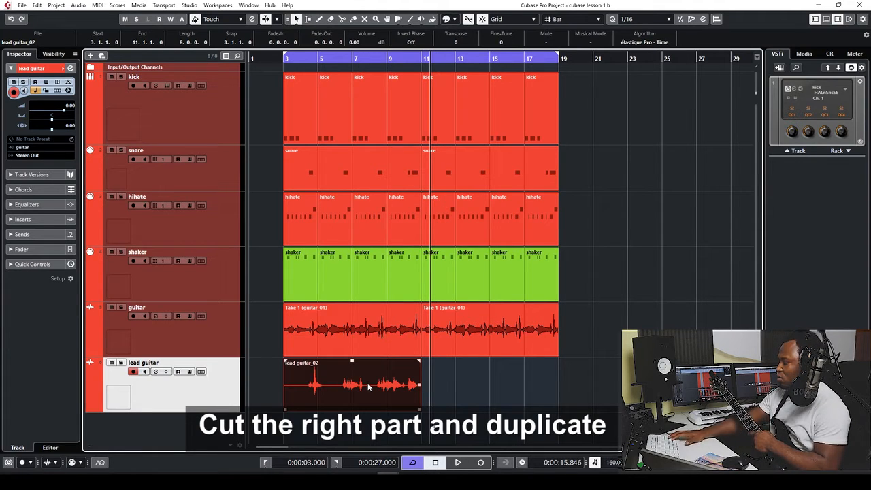
pyautogui.hotkey('ctrl', 'd')
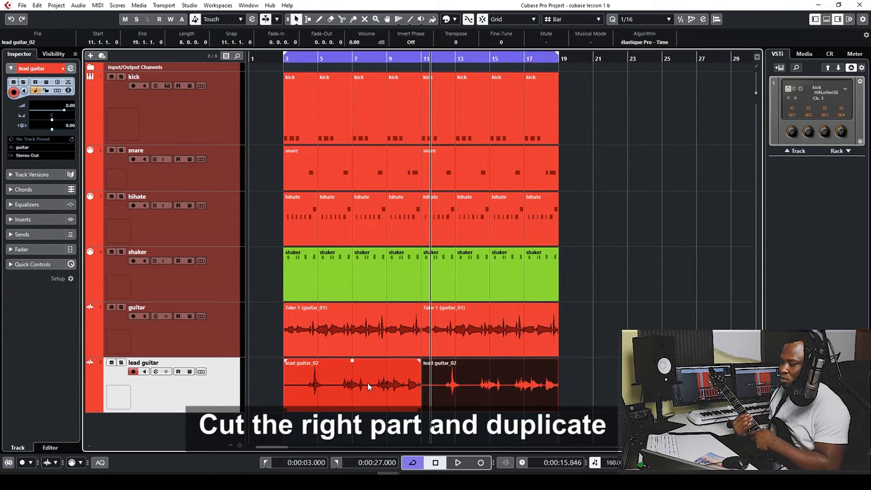
pyautogui.press('KP_1')
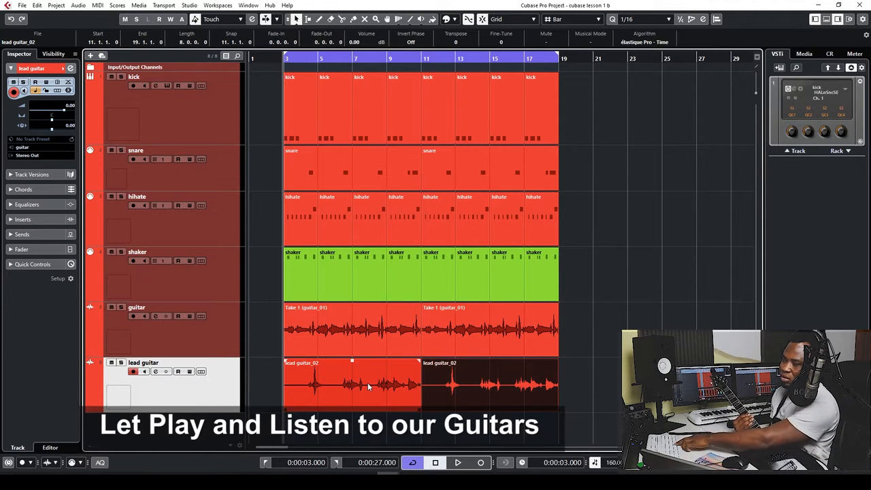
# Play both guitar parts over the drums from bar 3, then stop playback
pyautogui.press('space')
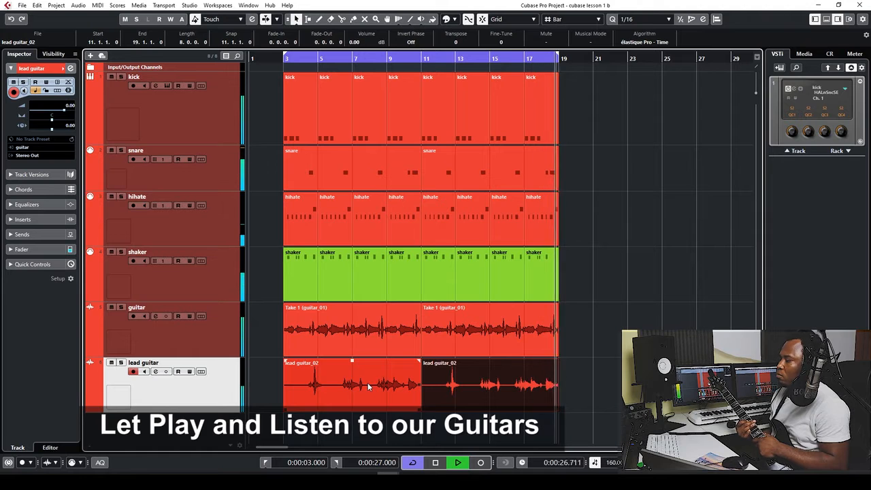
pyautogui.press('space')
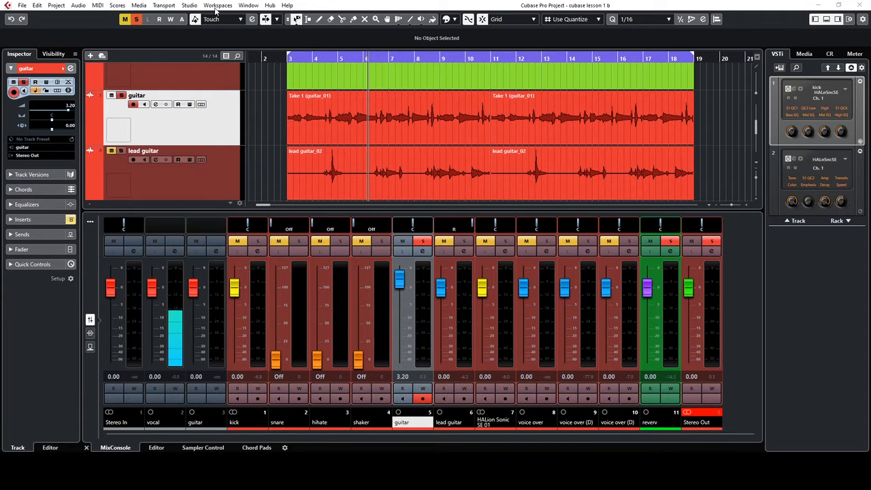
pyautogui.click(192, 8)
pyautogui.click(192, 8)
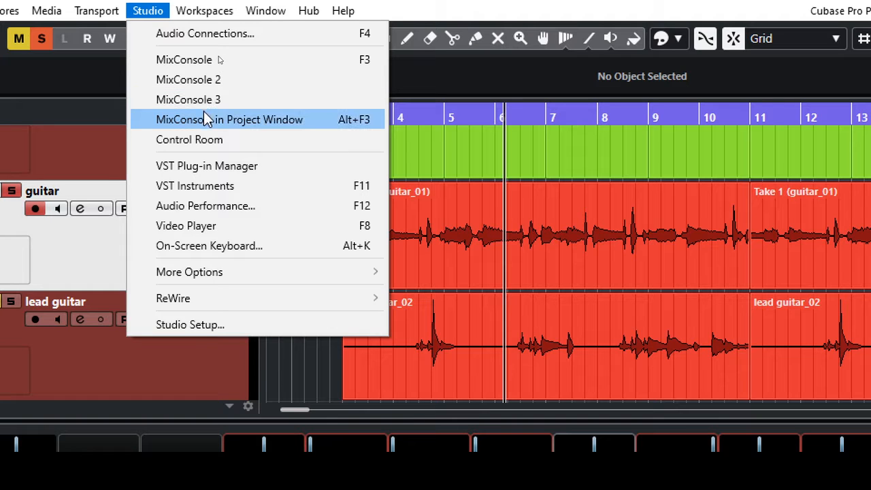
pyautogui.click(282, 127)
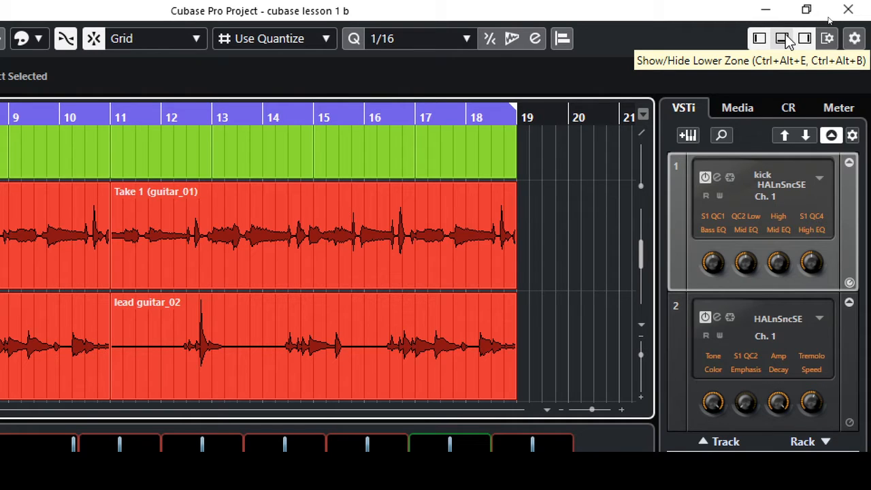
pyautogui.click(783, 39)
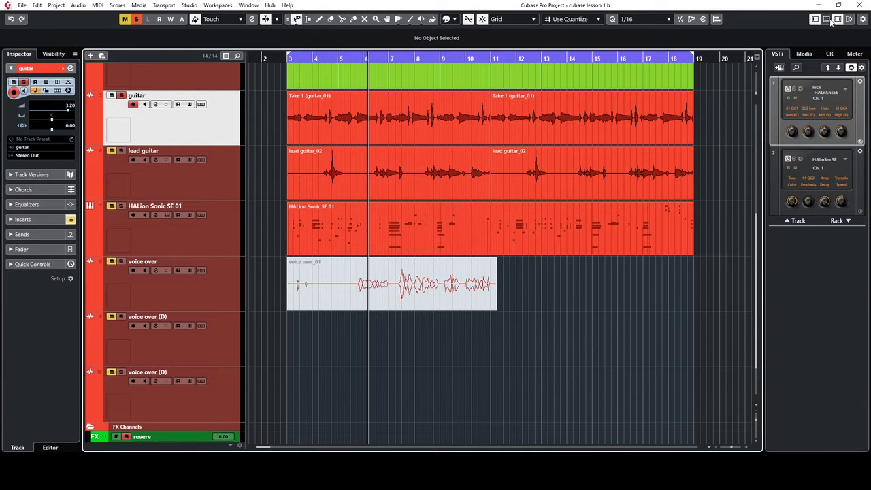
pyautogui.click(827, 20)
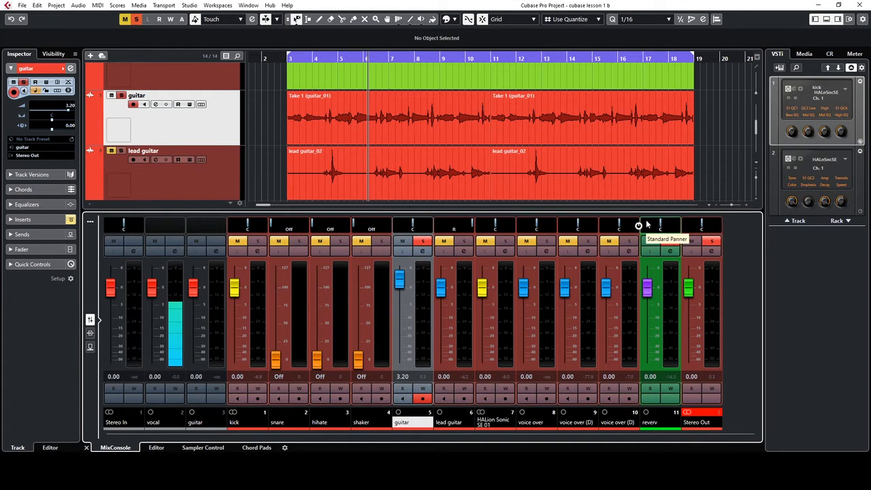
# Dock the MixConsole beneath the project tracks, then open it full-window with F3
pyautogui.click(191, 6)
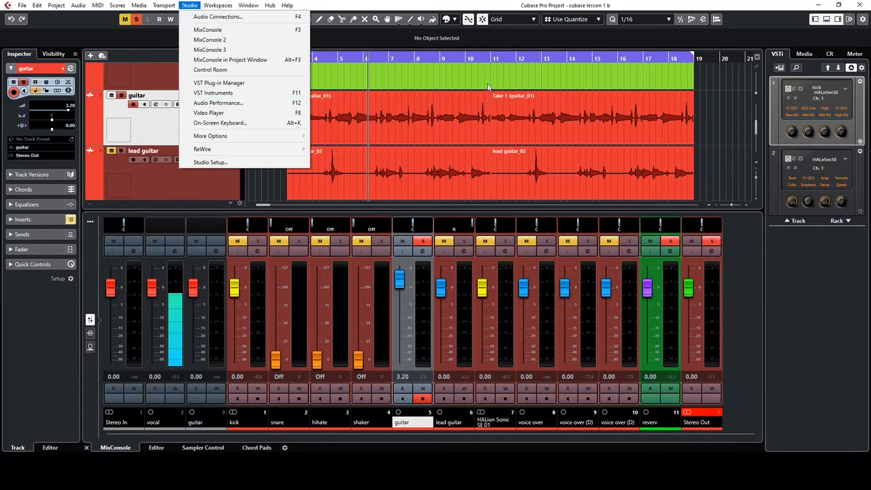
pyautogui.click(701, 136)
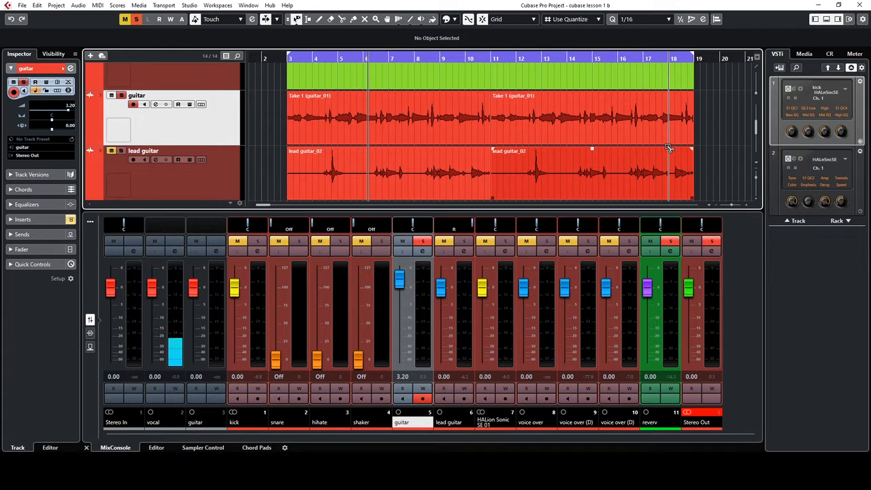
pyautogui.hotkey('ctrl', 'alt', 'e')
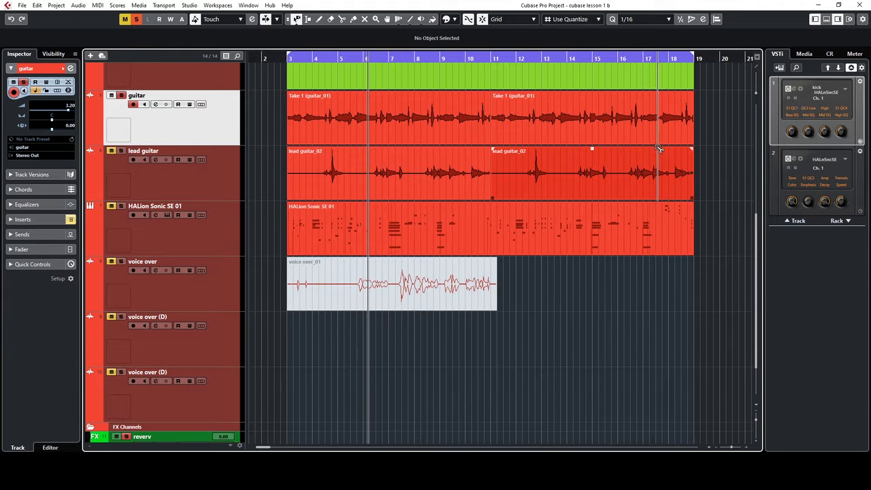
pyautogui.click(826, 19)
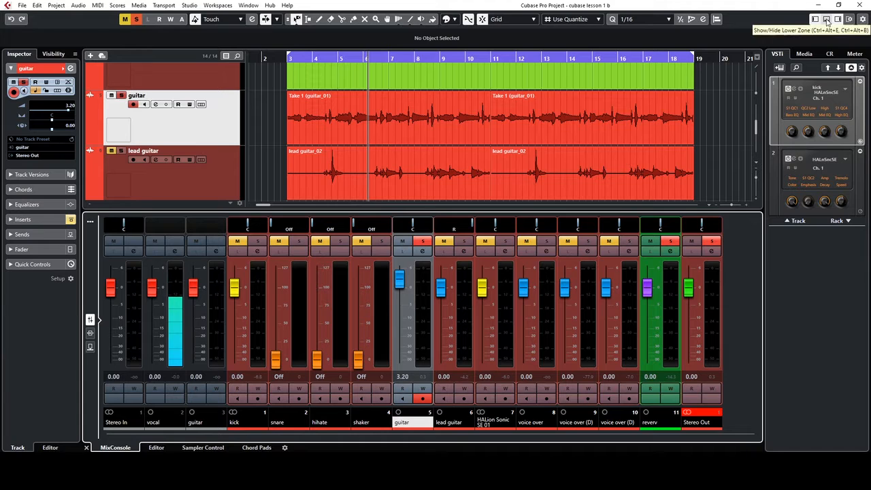
pyautogui.click(687, 135)
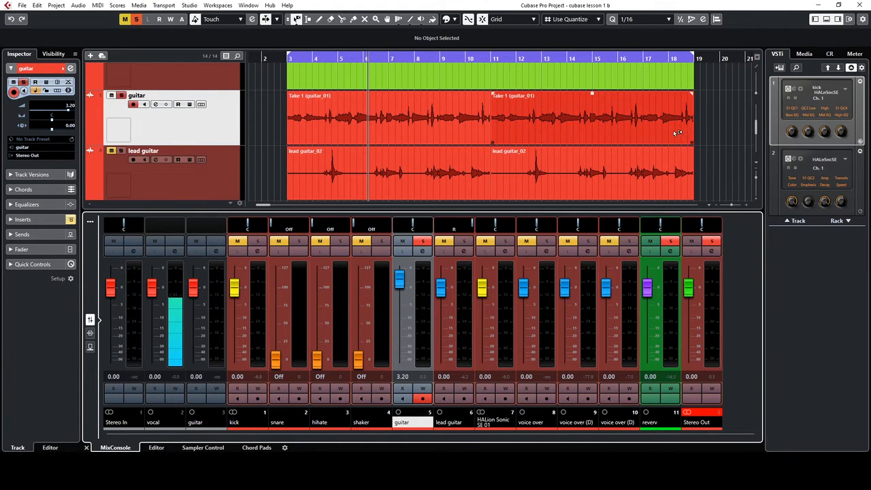
pyautogui.press('F3')
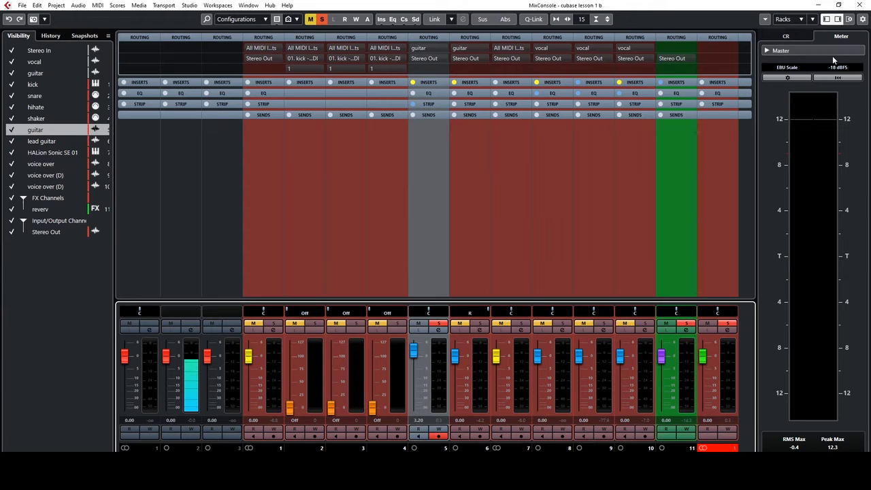
# Close the full MixConsole and expand the docked mixer's inserts section
pyautogui.click(818, 4)
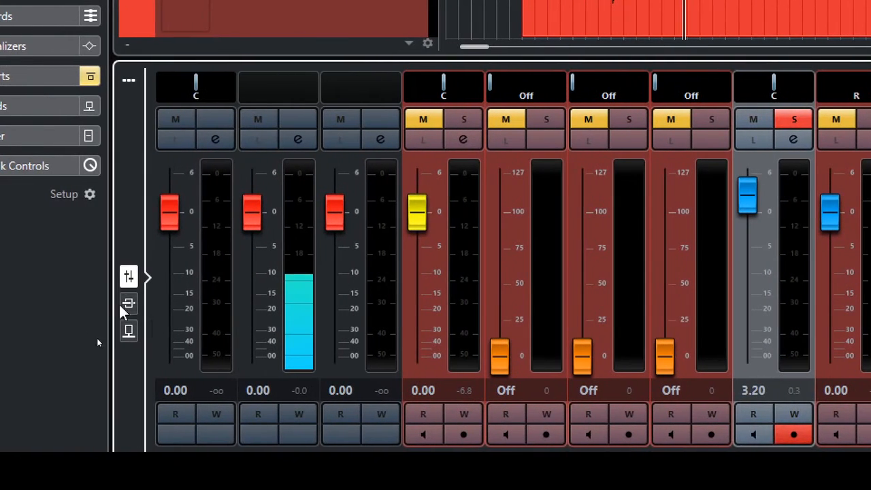
pyautogui.click(128, 304)
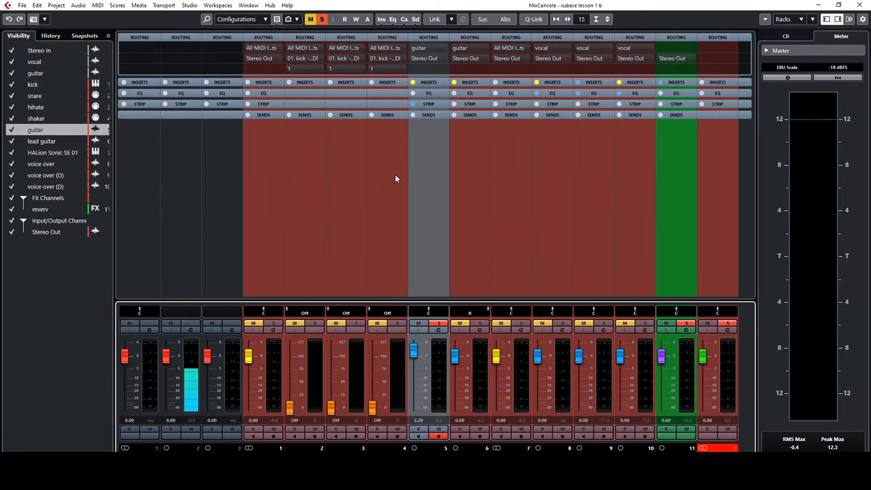
pyautogui.click(428, 83)
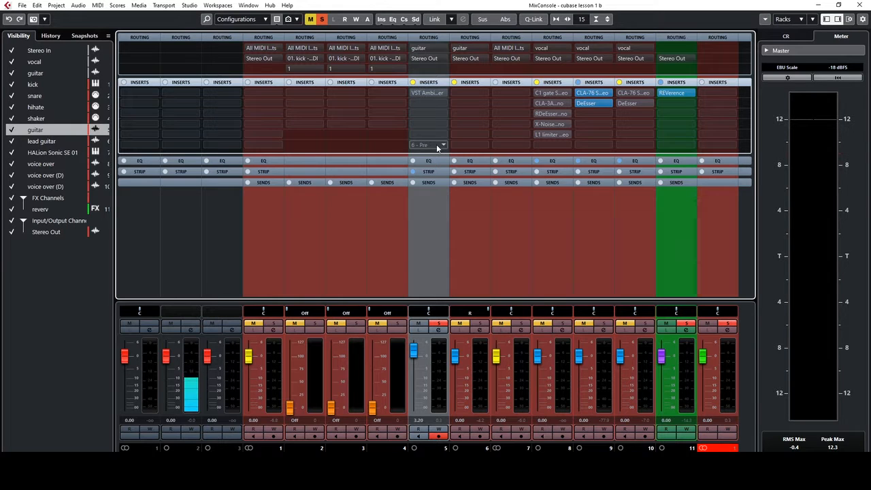
pyautogui.press('F3')
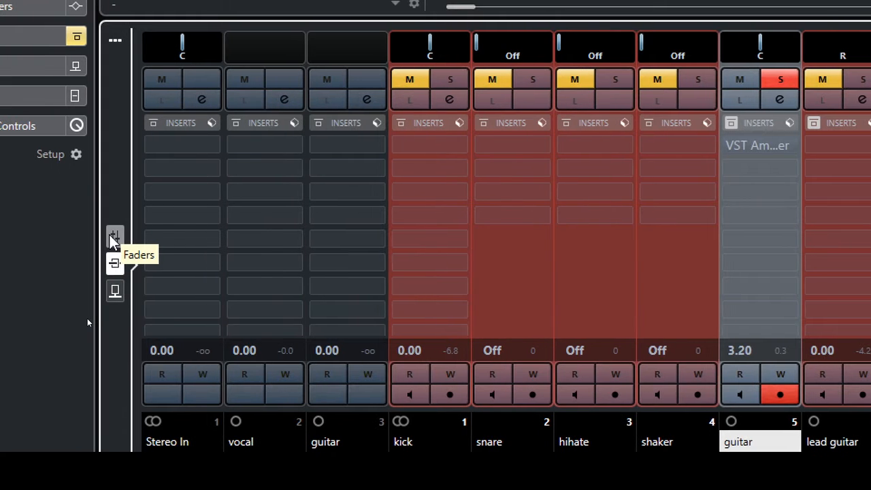
# Cycle the docked mixer's rack view from faders and inserts to sends
pyautogui.click(115, 264)
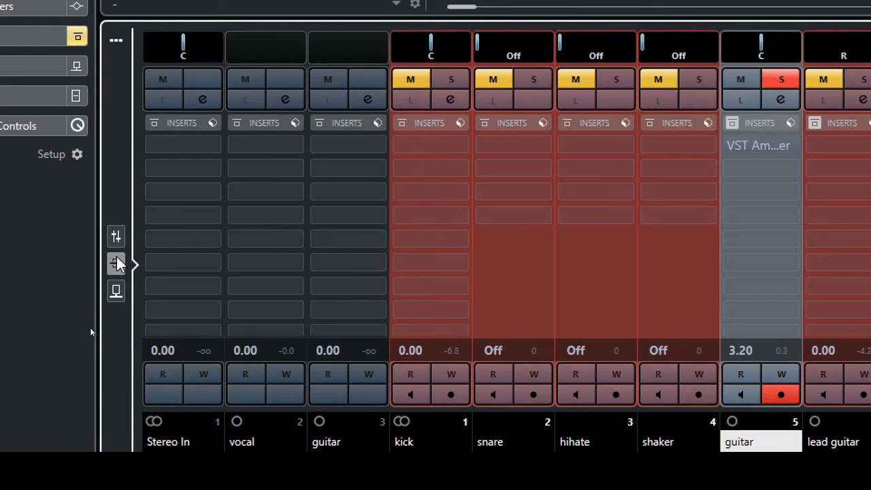
pyautogui.click(118, 231)
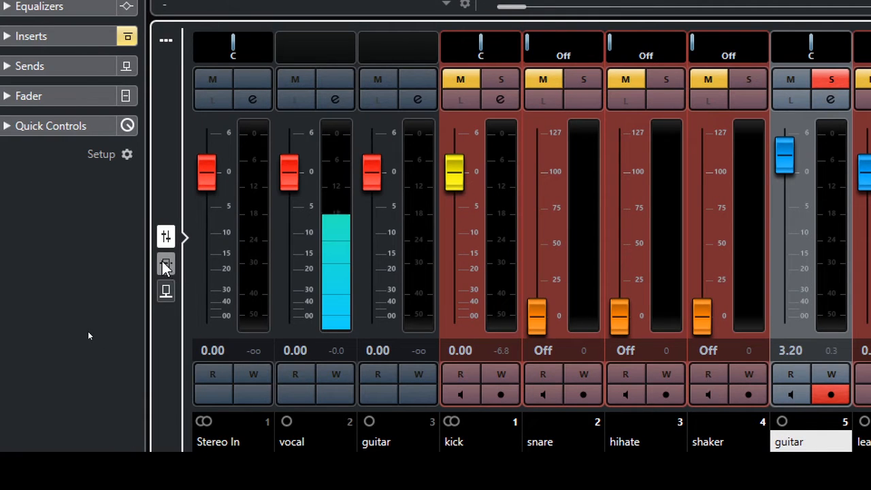
pyautogui.click(164, 264)
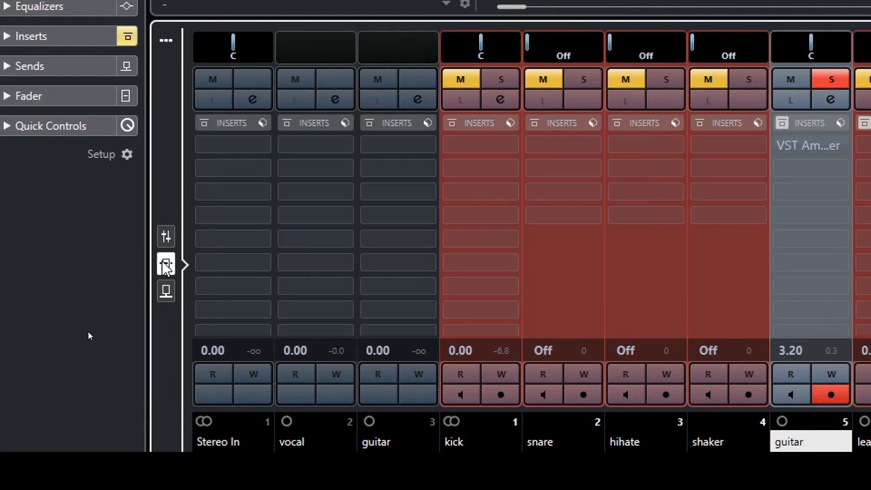
pyautogui.click(165, 293)
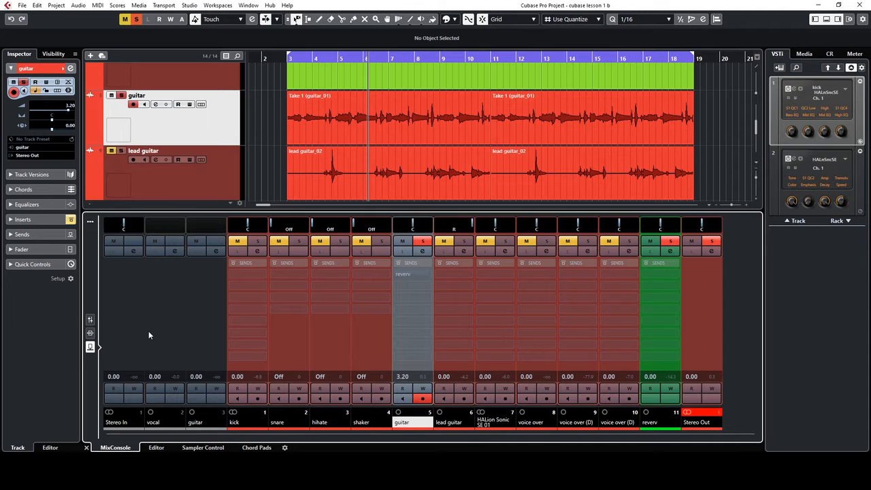
pyautogui.click(190, 5)
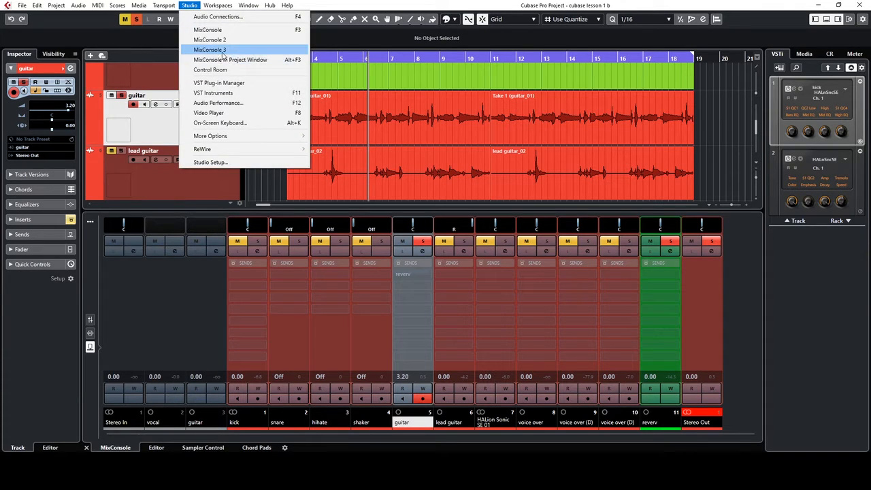
pyautogui.click(218, 50)
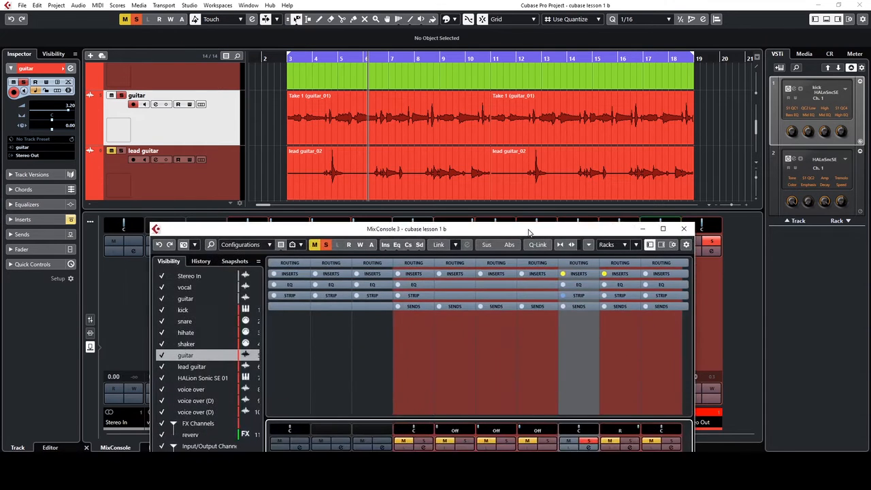
pyautogui.moveTo(487, 226); pyautogui.dragTo(570, 151)
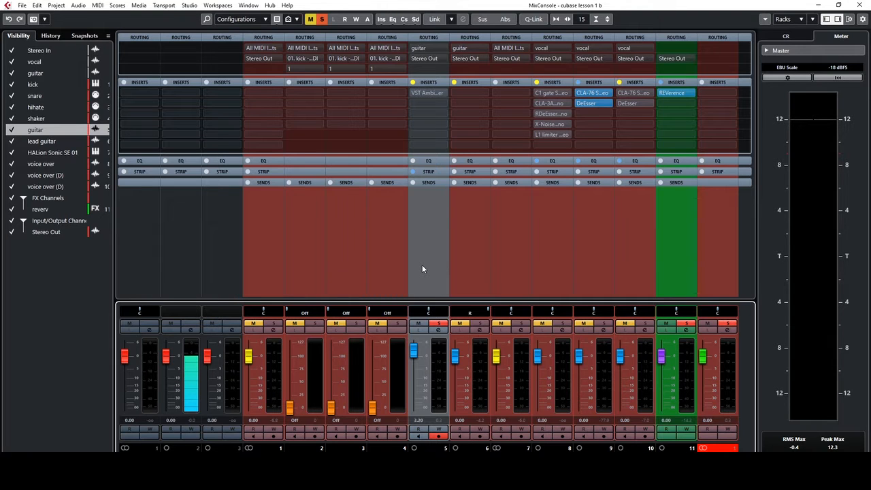
pyautogui.press('F3')
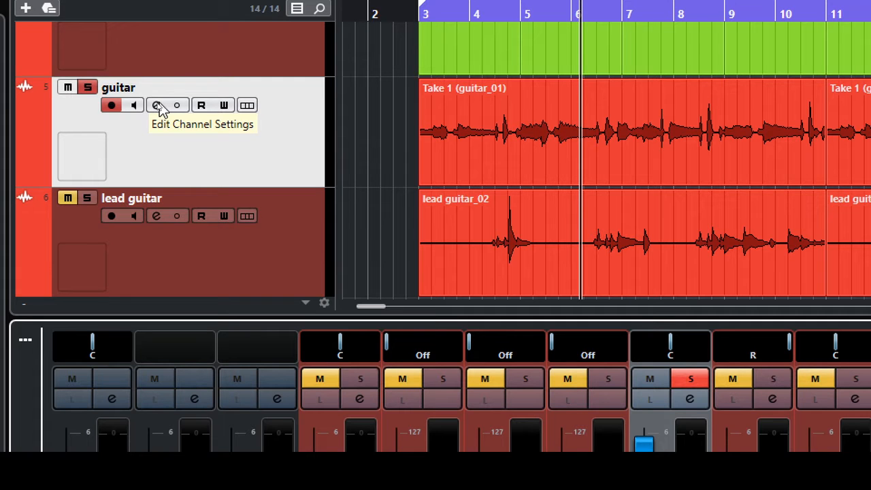
# In the guitar's Channel Settings, enable the reverb send and set its level to about -15 dB
pyautogui.click(159, 106)
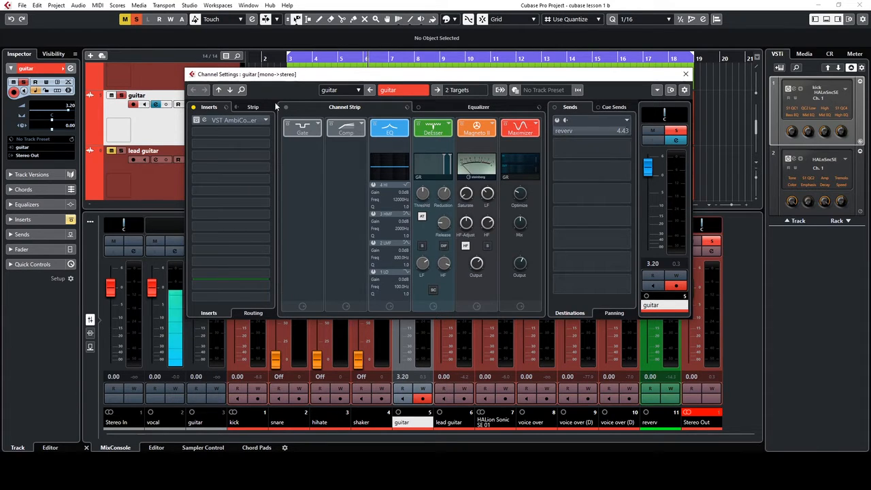
pyautogui.click(557, 120)
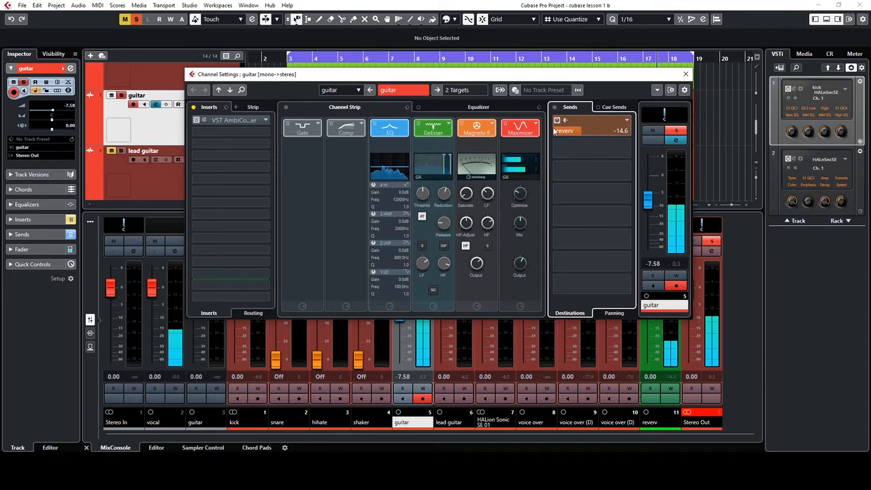
pyautogui.moveTo(620, 134); pyautogui.dragTo(516, 132)
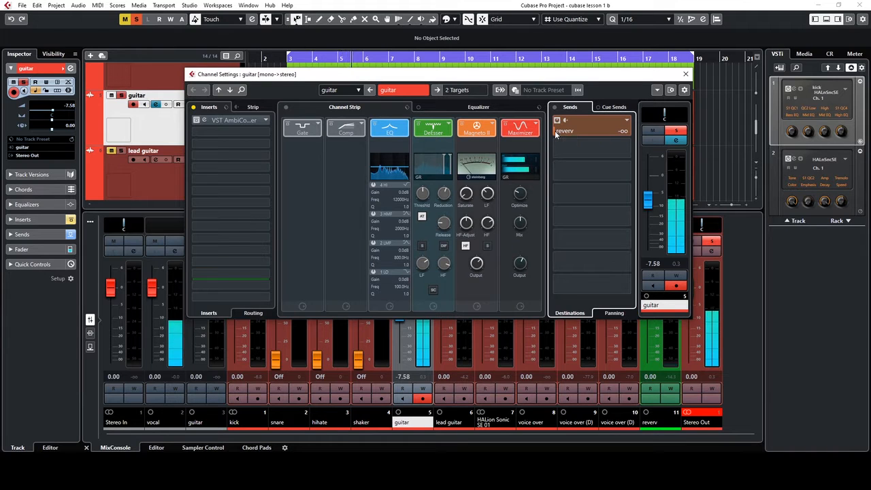
pyautogui.moveTo(555, 130); pyautogui.dragTo(614, 134)
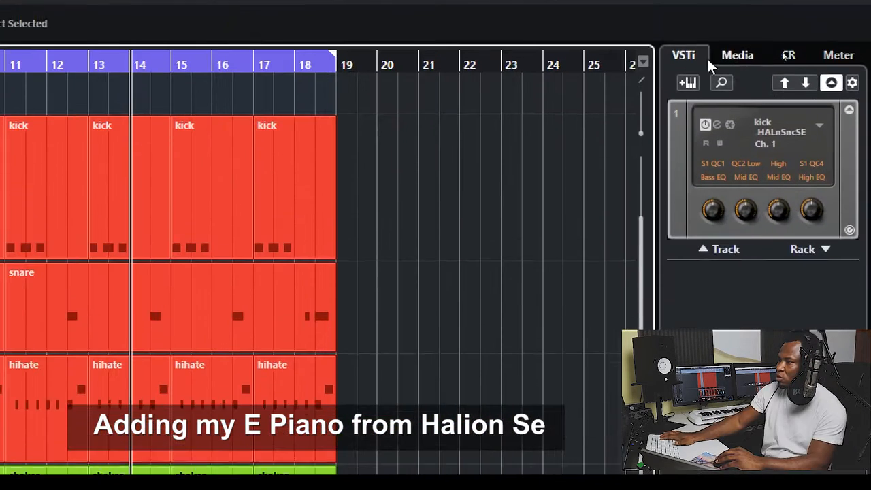
# Add a HALion Sonic SE instrument track routed to Stereo Out
pyautogui.click(691, 90)
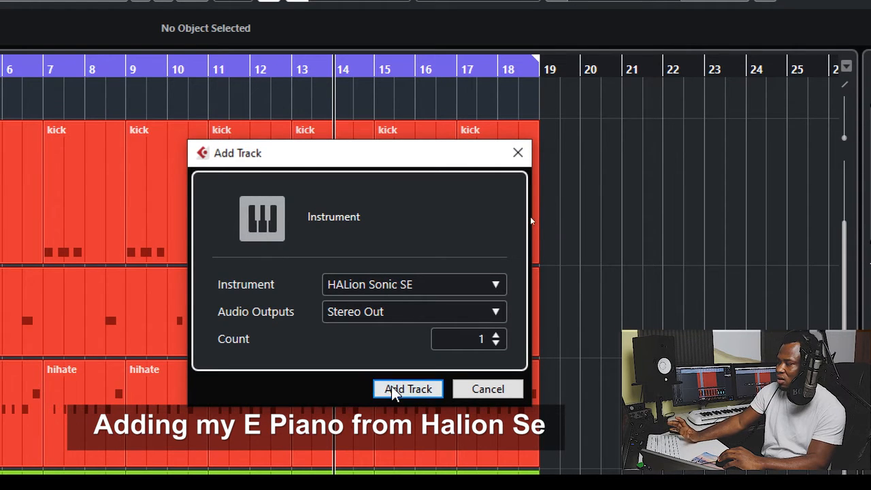
pyautogui.click(408, 389)
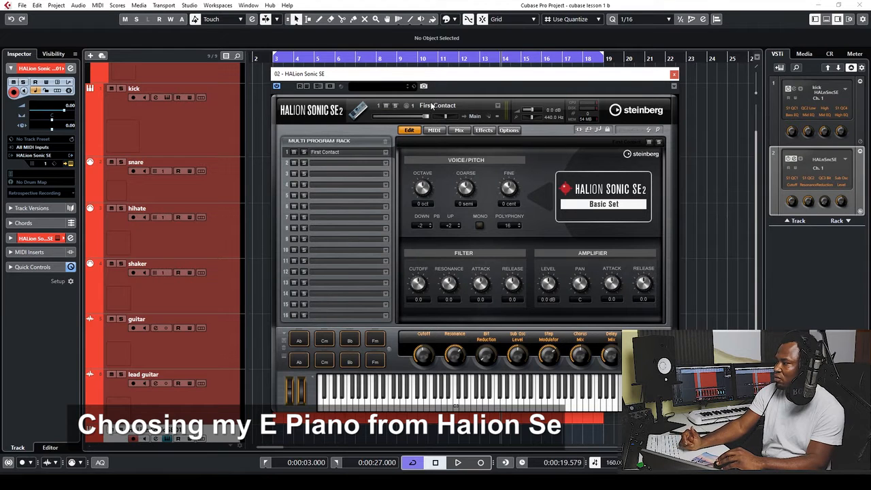
# Replace First Contact in HALion Sonic SE's first slot with the [GM 005] Electric Piano 1 program
pyautogui.click(382, 85)
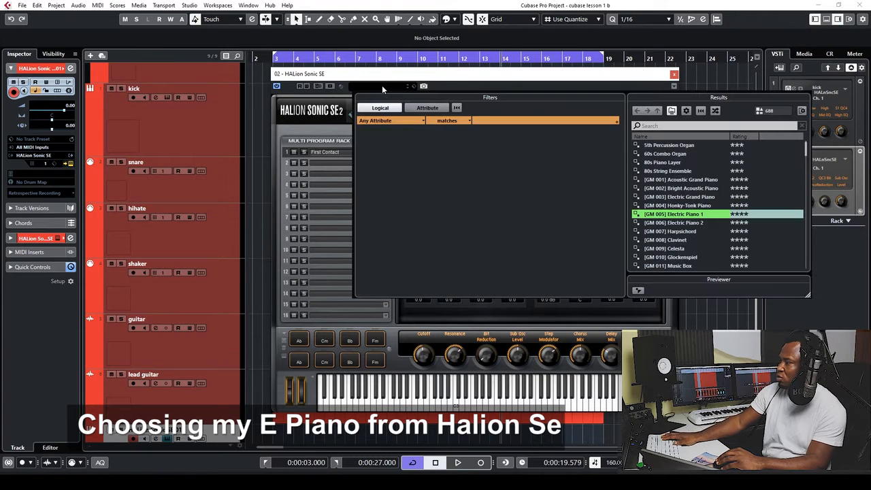
pyautogui.click(660, 128)
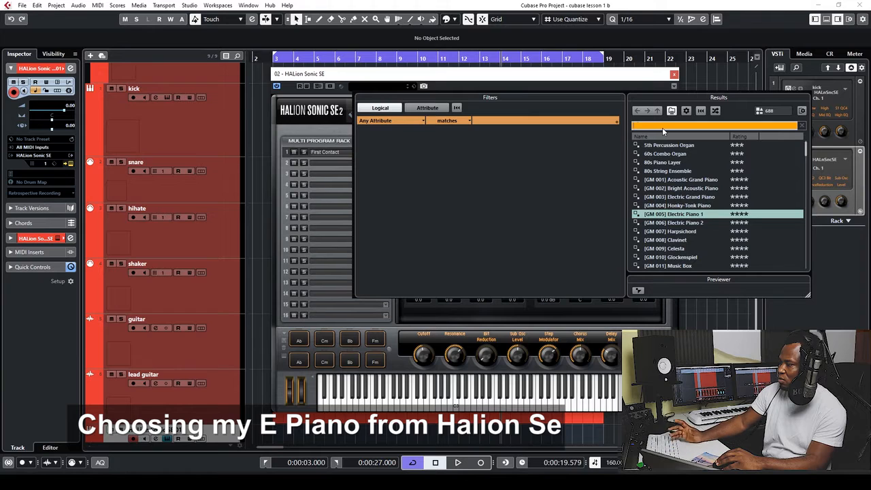
pyautogui.click(689, 207)
pyautogui.click(687, 215)
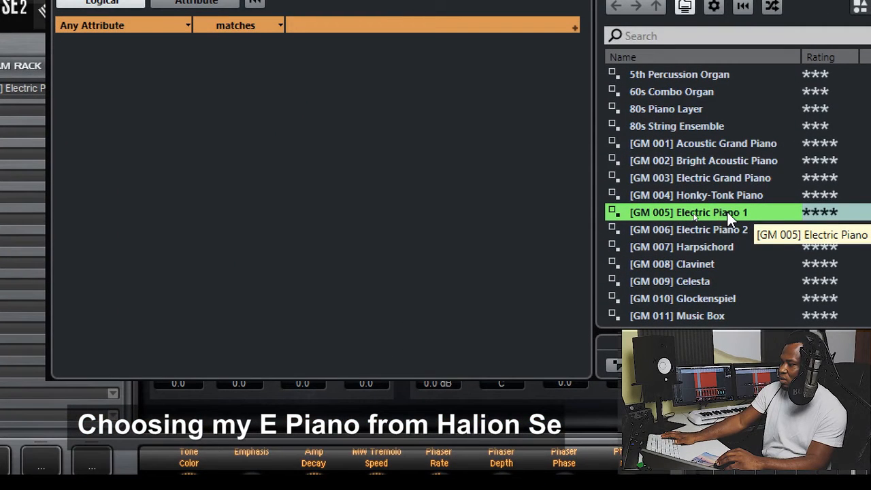
pyautogui.doubleClick(728, 213)
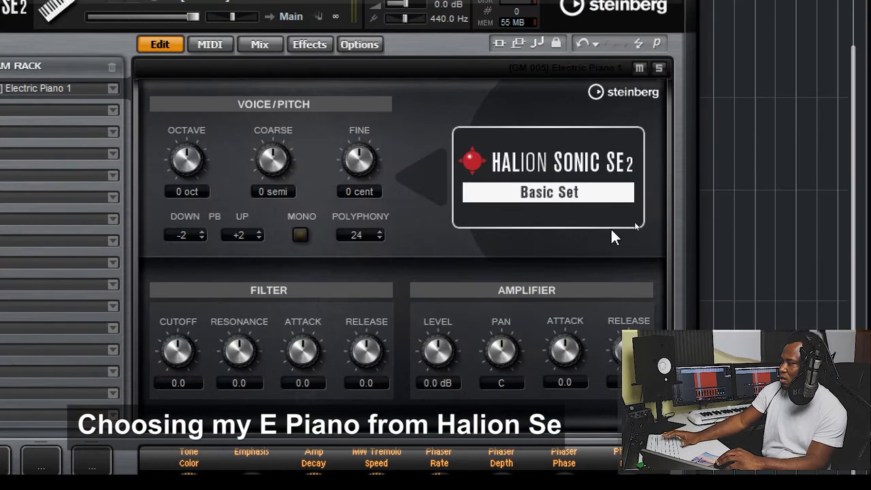
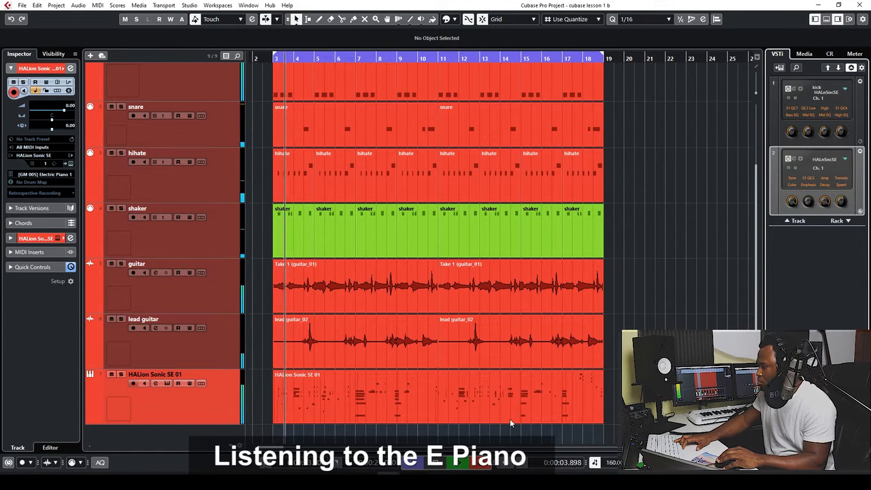
# Select the HALion Sonic SE 01 E-piano MIDI part, leaving the lead guitar events unselected
pyautogui.click(479, 398)
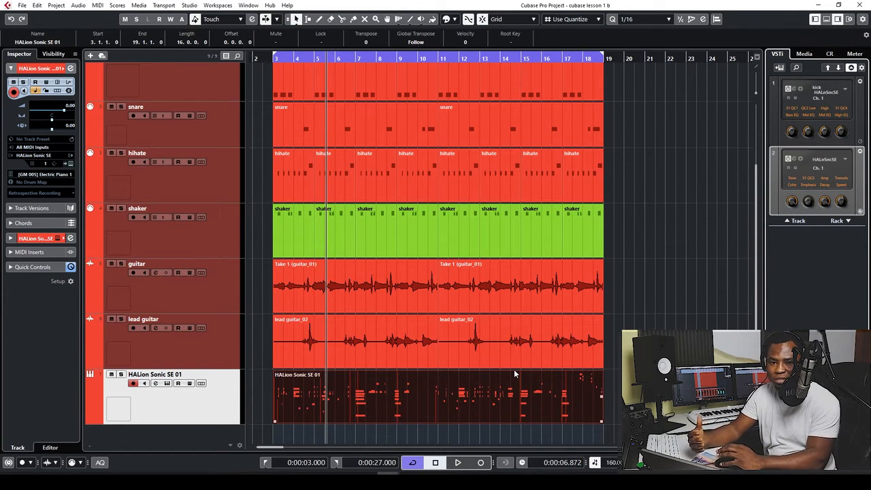
pyautogui.click(523, 350)
pyautogui.click(606, 342)
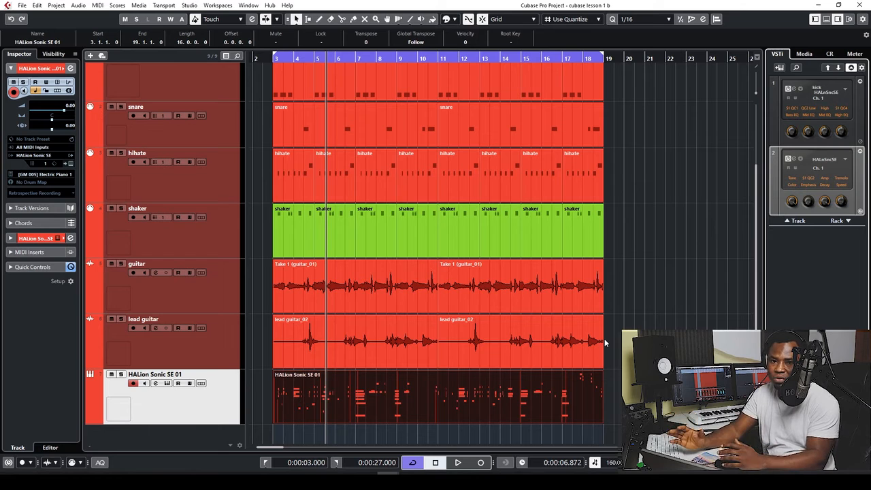
pyautogui.click(602, 366)
pyautogui.click(422, 383)
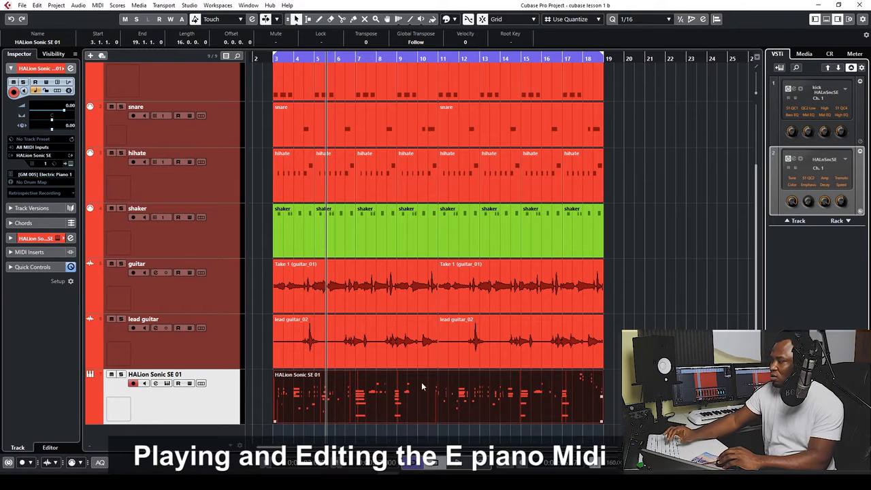
# Open the HALion part in the Key Editor and play it from the left locator at bar 3
pyautogui.doubleClick(390, 393)
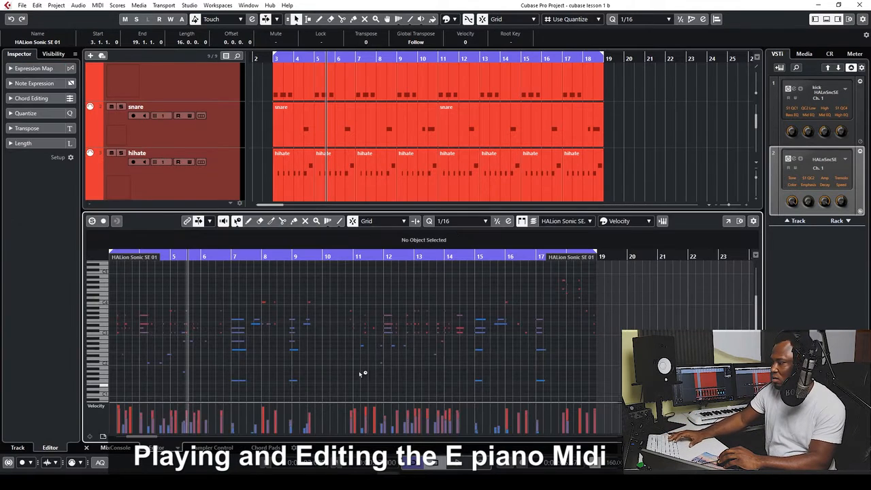
pyautogui.press('KP_1')
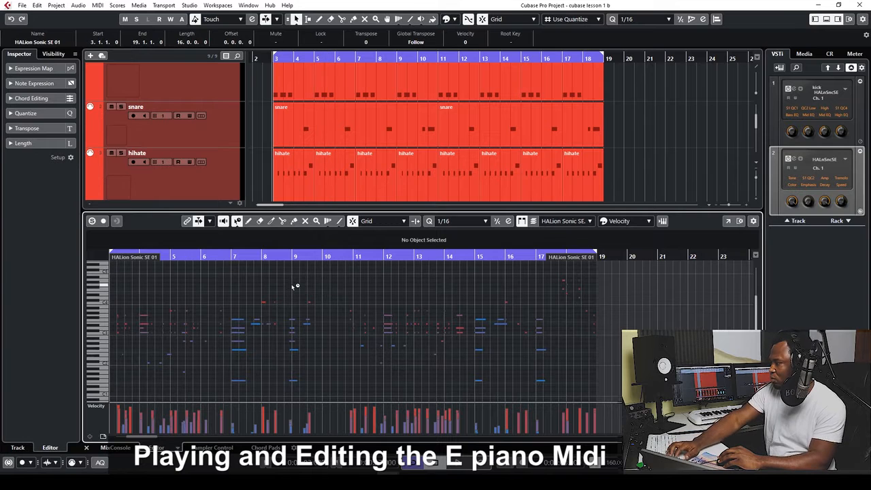
pyautogui.press('space')
# Zoom the note view in and out during playback, ending on bars 7–20
pyautogui.press('h')
pyautogui.press('h')
pyautogui.press('h')
pyautogui.press('h')
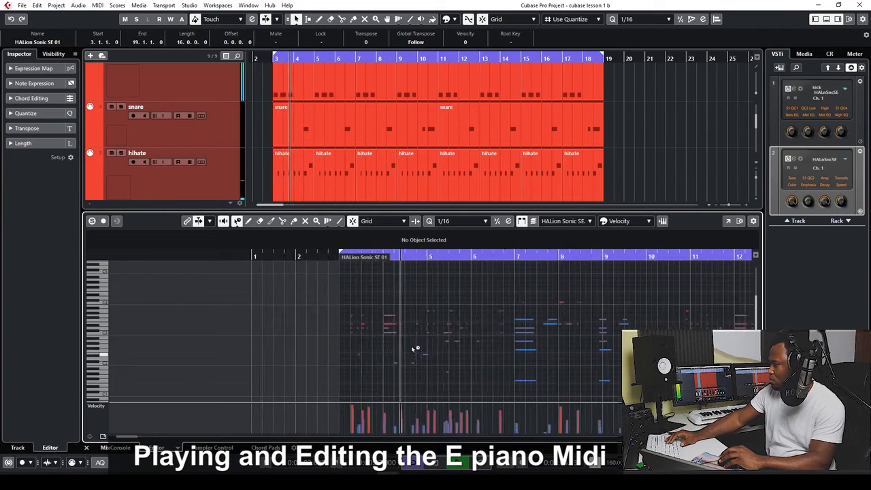
pyautogui.press('g')
pyautogui.press('g')
pyautogui.press('g')
pyautogui.press('h')
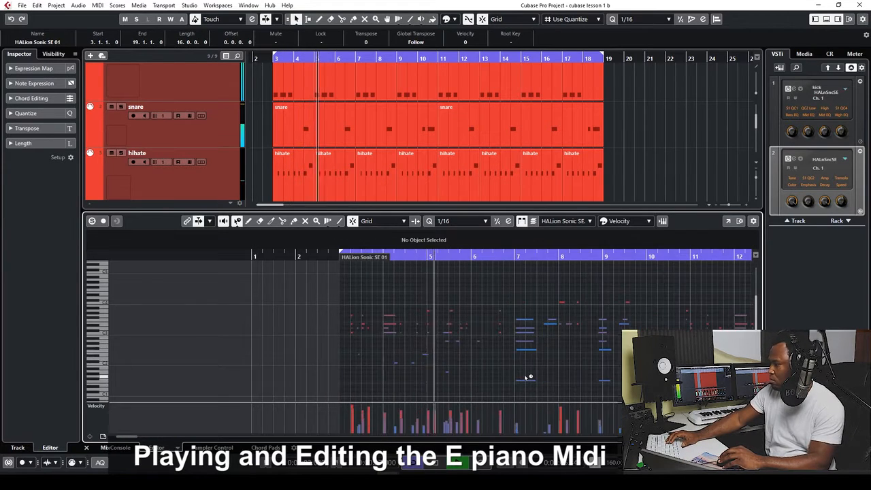
pyautogui.press('g')
pyautogui.press('h')
pyautogui.press('h')
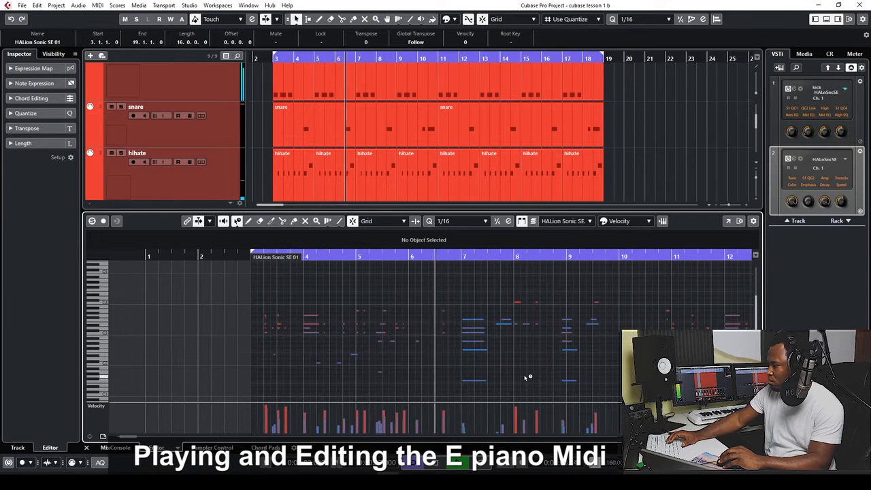
pyautogui.press('g')
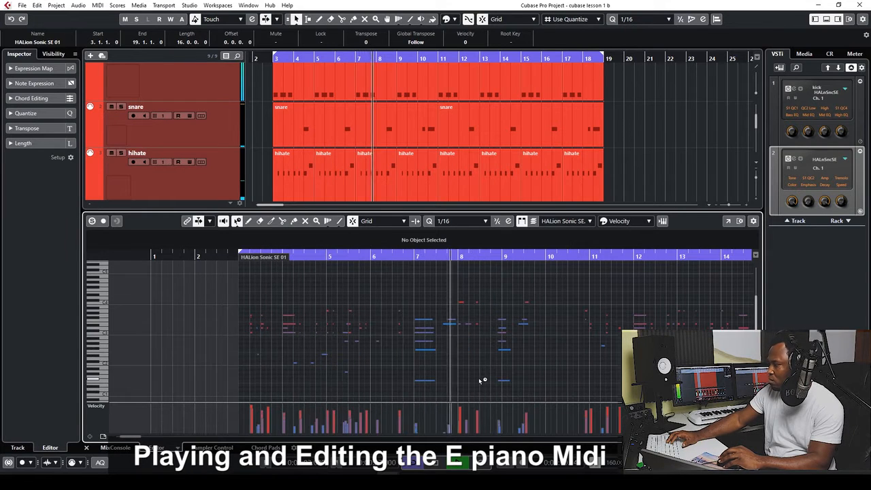
pyautogui.press('g')
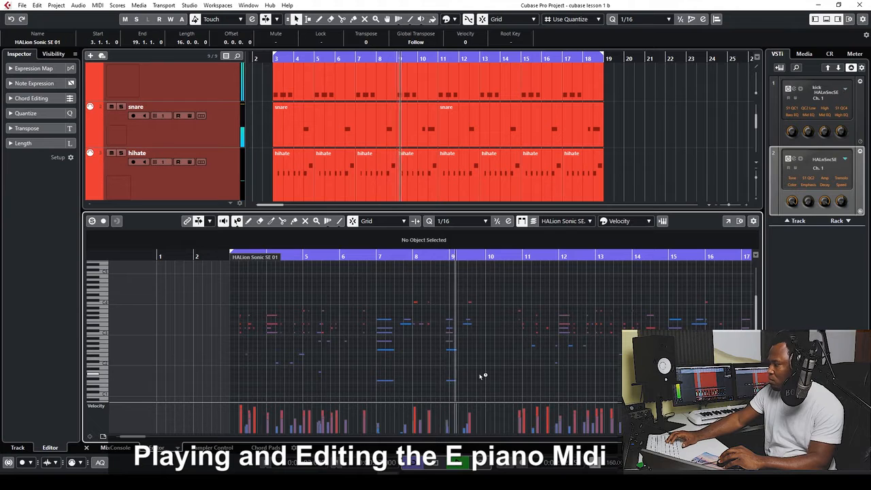
pyautogui.press('h')
pyautogui.press('h')
pyautogui.press('h')
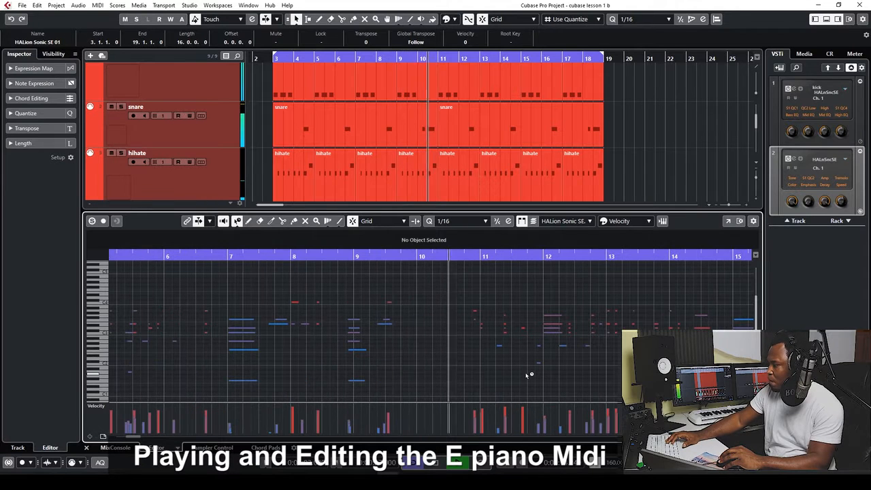
pyautogui.press('g')
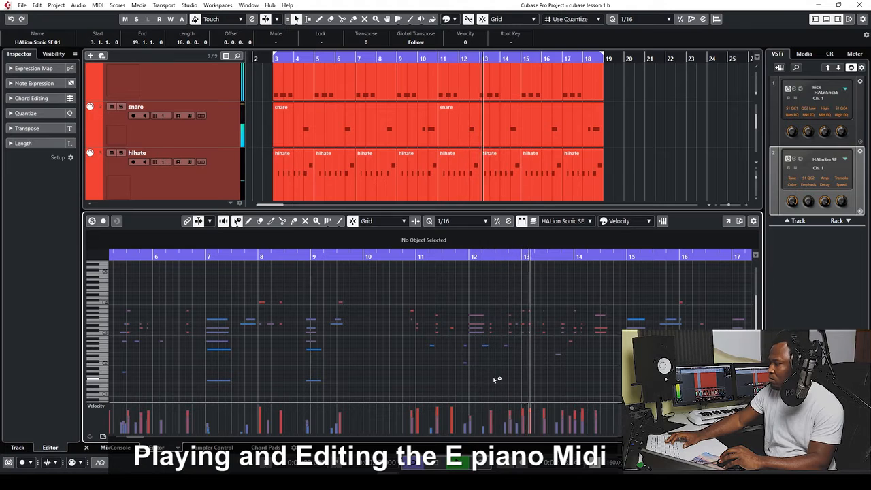
pyautogui.press('g')
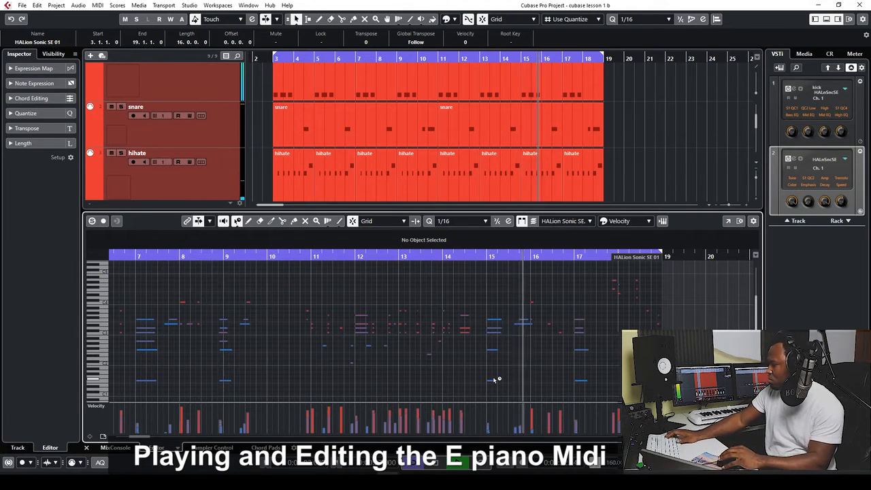
# Select all the part's notes, then deselect them and zoom around the playback position
pyautogui.hotkey('ctrl', 'a')
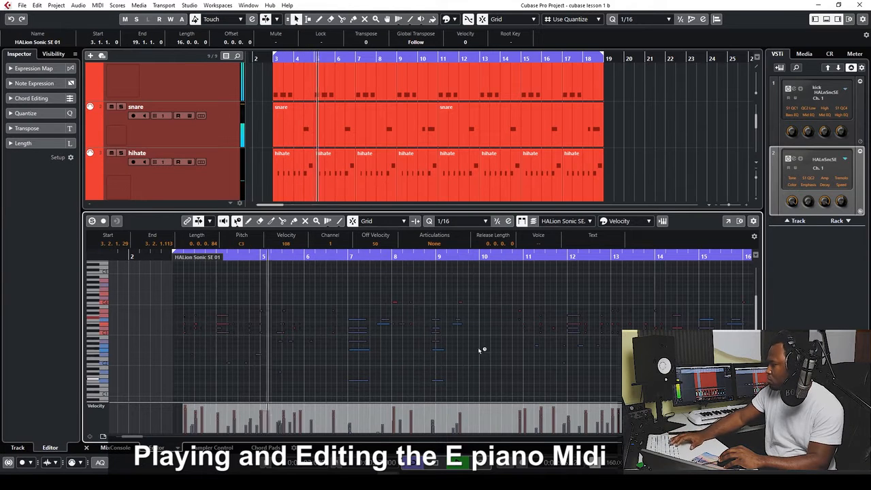
pyautogui.click(433, 300)
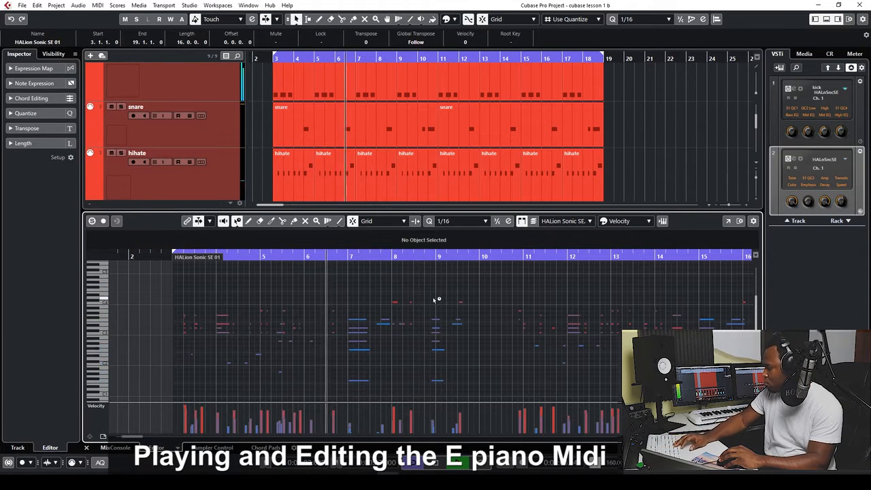
pyautogui.press('h')
pyautogui.press('h')
pyautogui.press('h')
pyautogui.press('h')
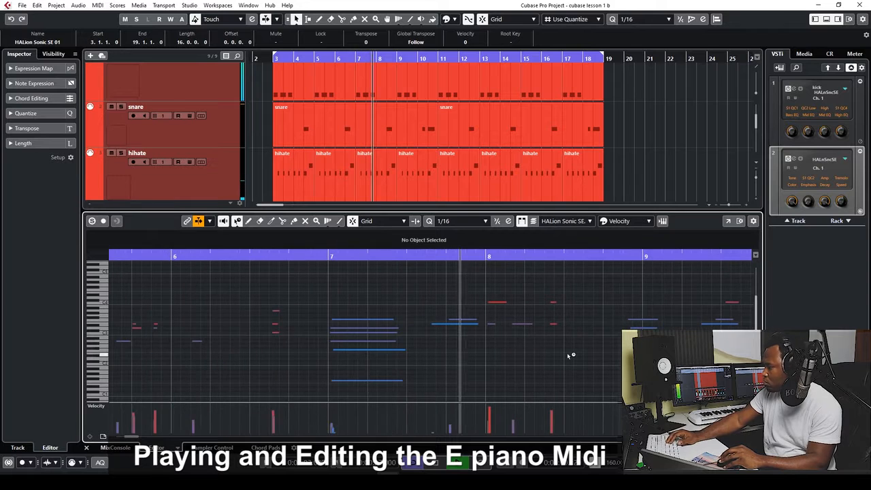
pyautogui.press('g')
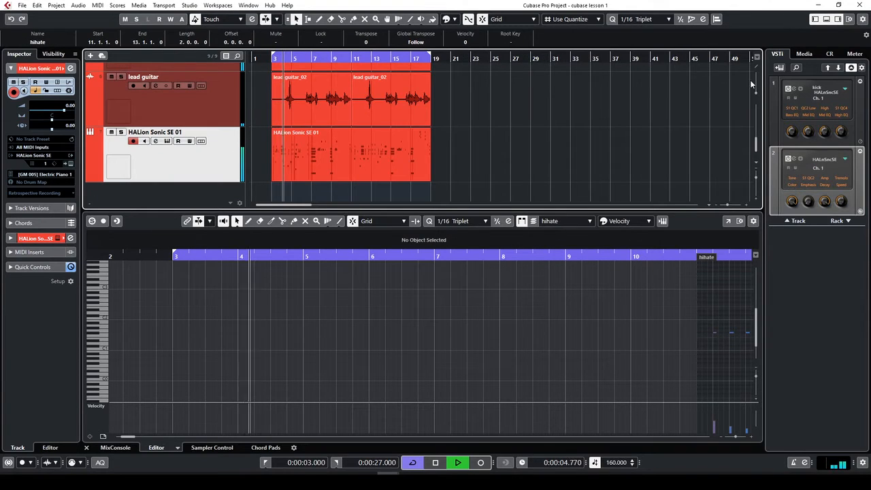
# Close the Key Editor in the lower zone
pyautogui.click(827, 19)
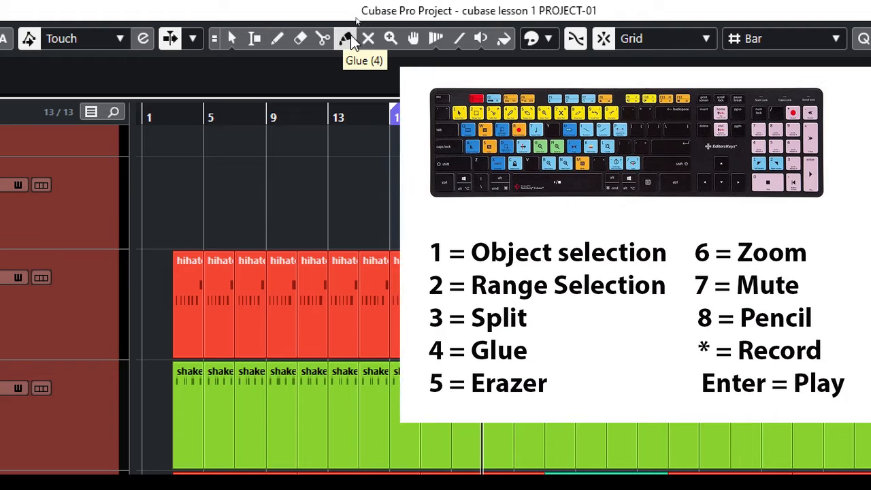
# Switch from the Erase tool back to Object Selection and set it to Normal Sizing
pyautogui.press('5')
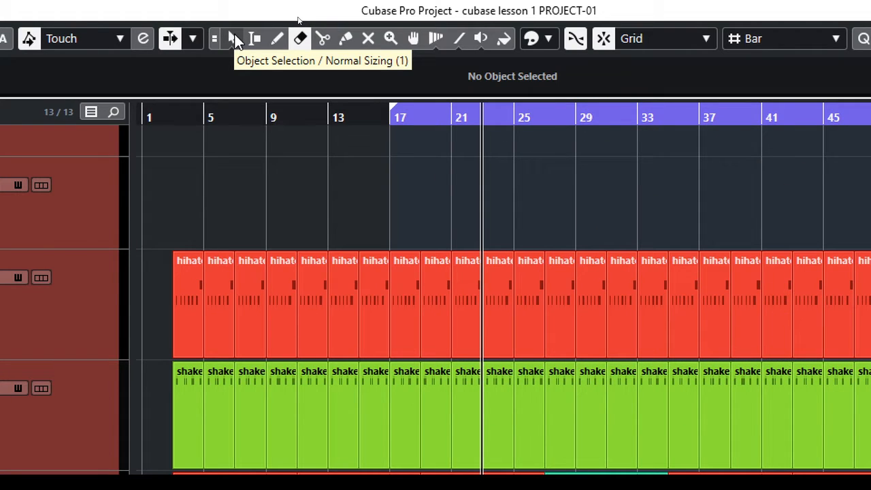
pyautogui.click(235, 39)
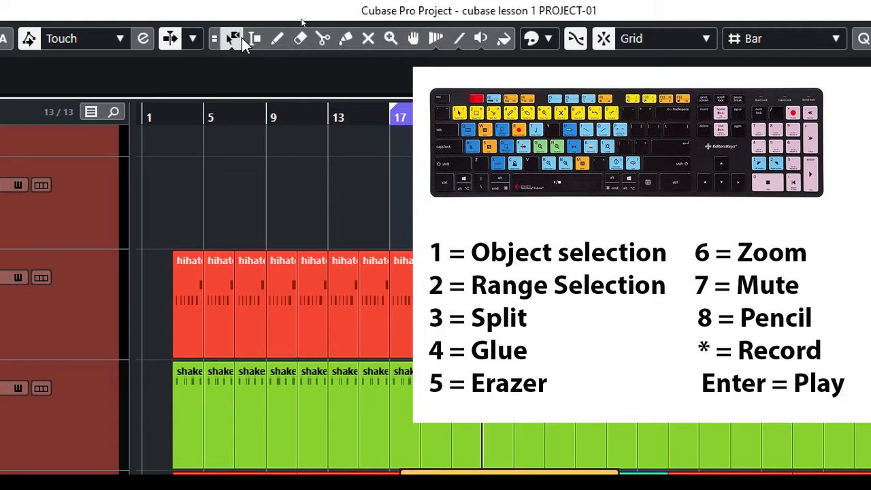
pyautogui.click(236, 38)
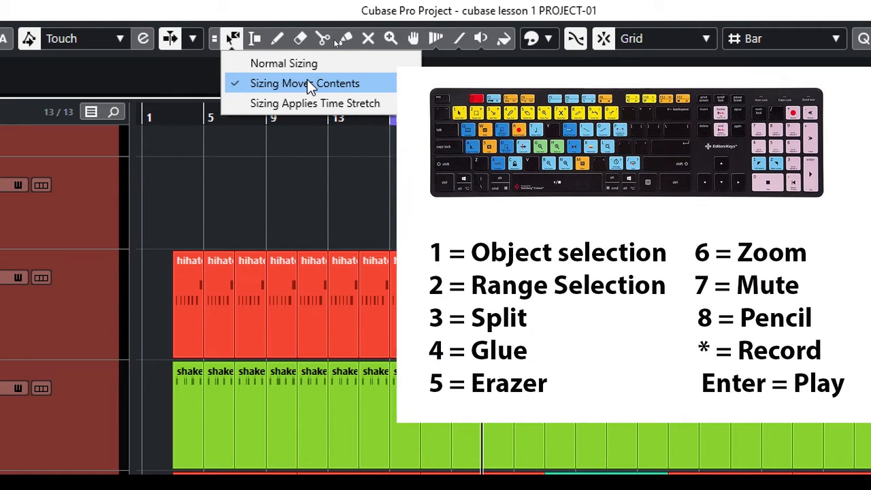
pyautogui.click(235, 37)
pyautogui.press('1')
pyautogui.press('1')
pyautogui.press('1')
pyautogui.press('1')
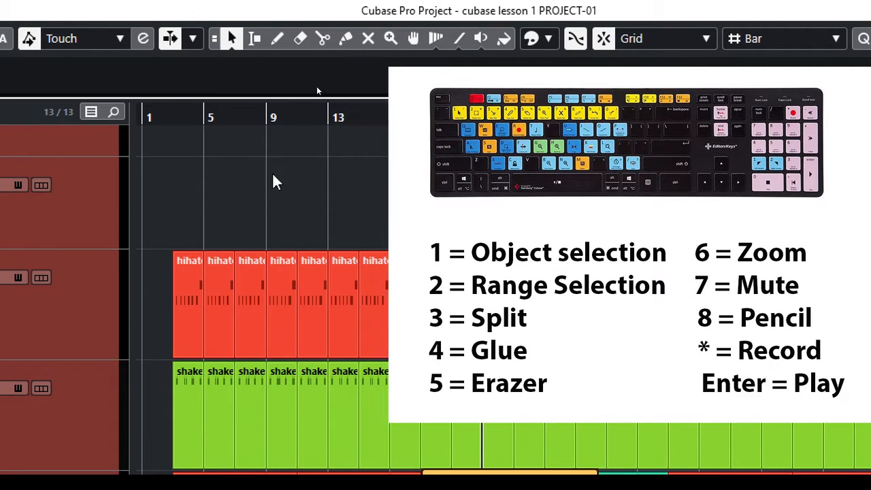
pyautogui.click(232, 38)
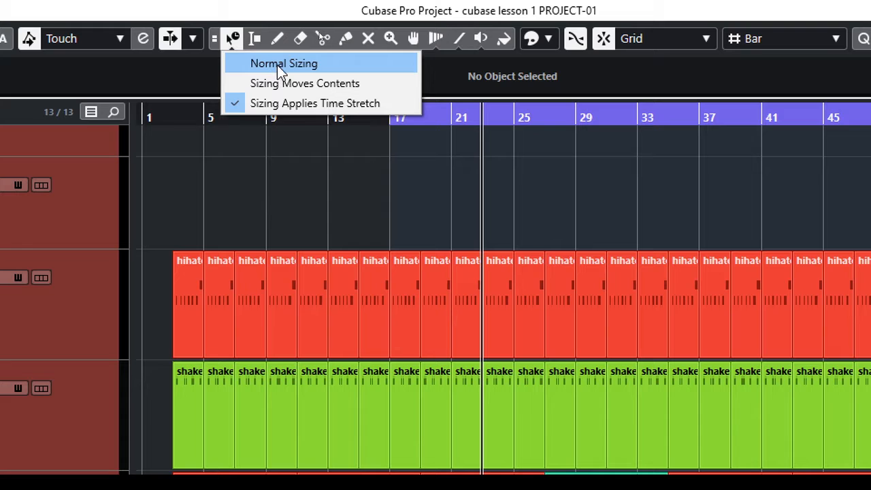
pyautogui.click(277, 64)
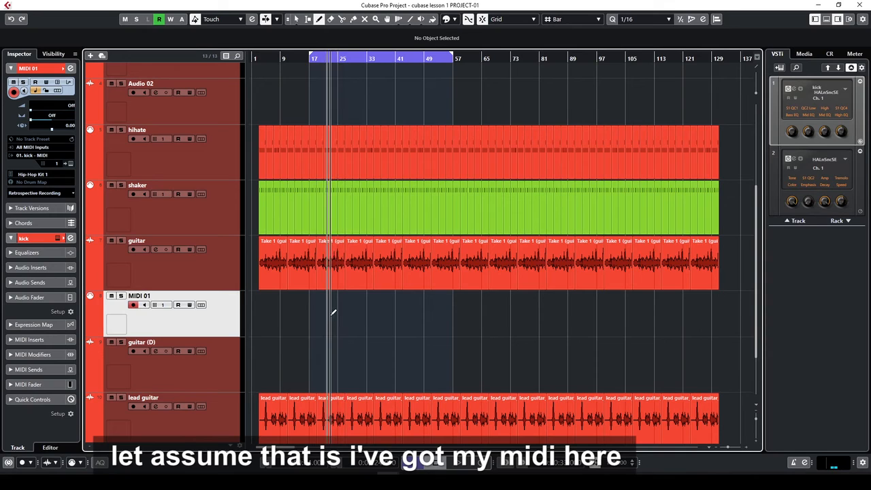
# Draw a MIDI 01 part at bar 24 with three C3 sixteenths at 24.1.3, 24.2.2 and 24.2.4
pyautogui.moveTo(338, 318); pyautogui.dragTo(427, 331)
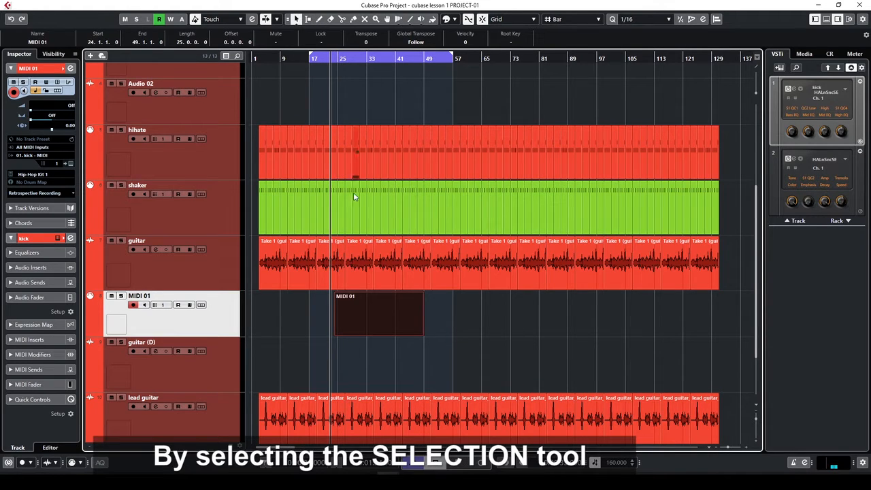
pyautogui.doubleClick(374, 321)
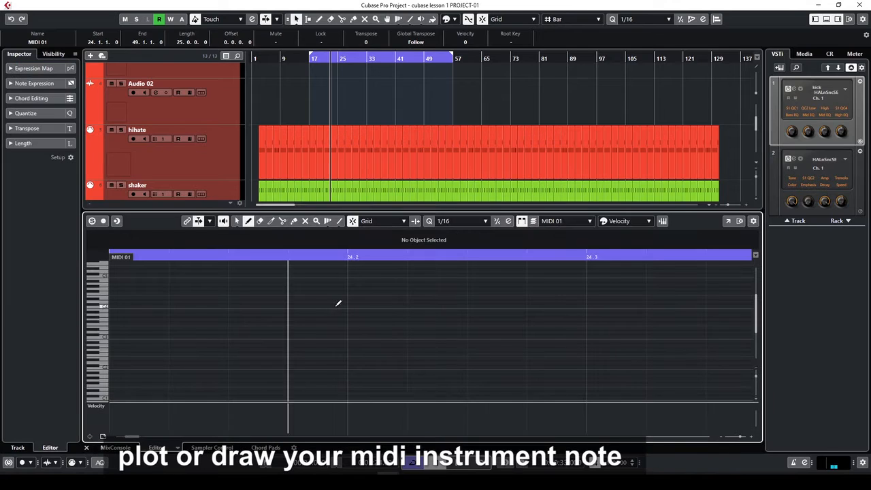
pyautogui.click(106, 335)
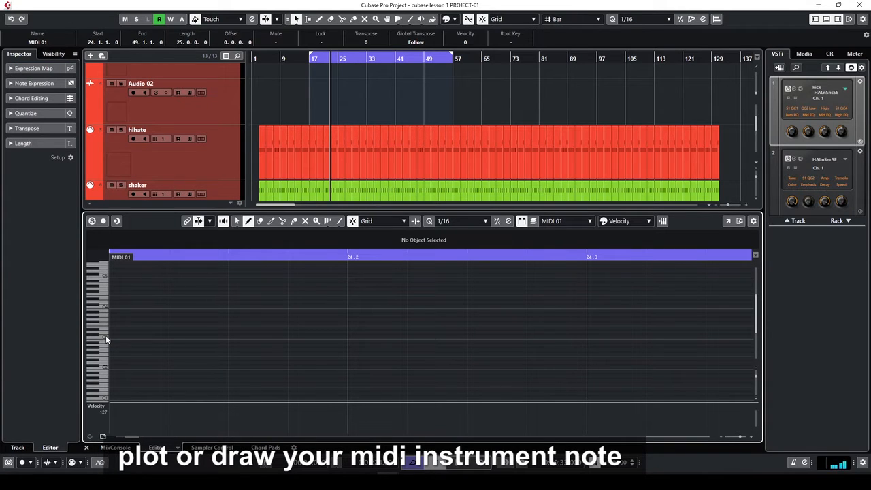
pyautogui.click(232, 335)
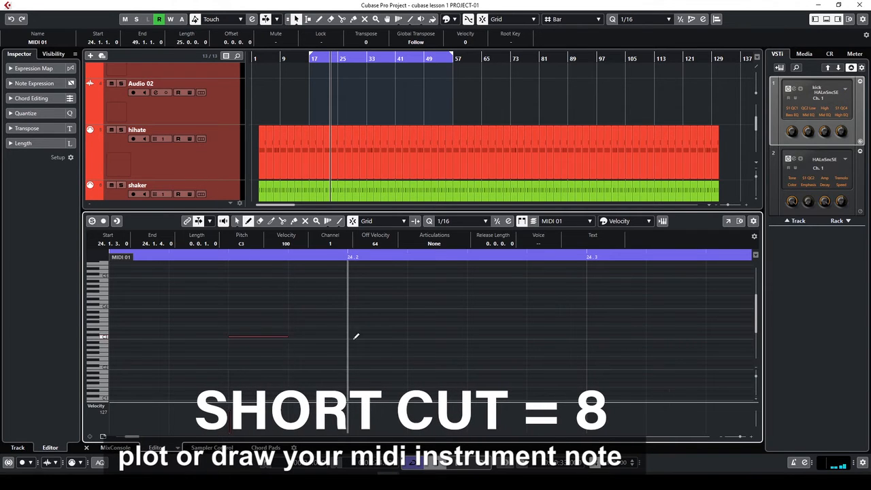
pyautogui.click(413, 336)
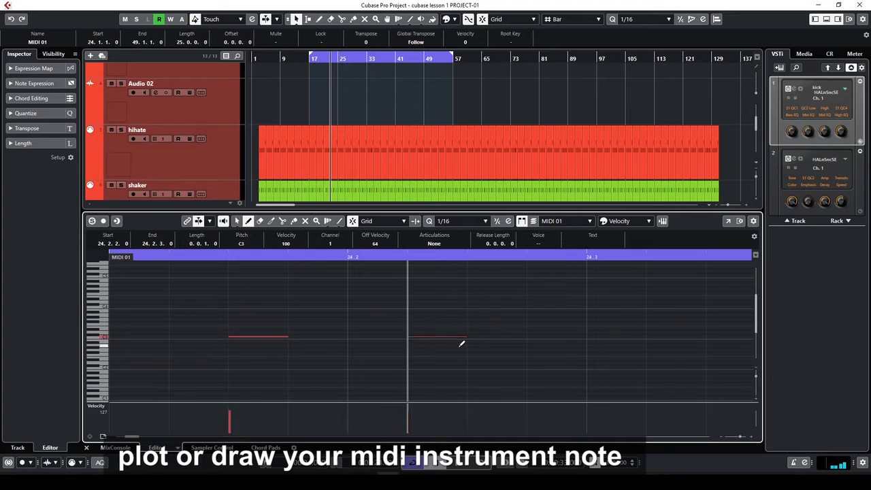
pyautogui.click(557, 336)
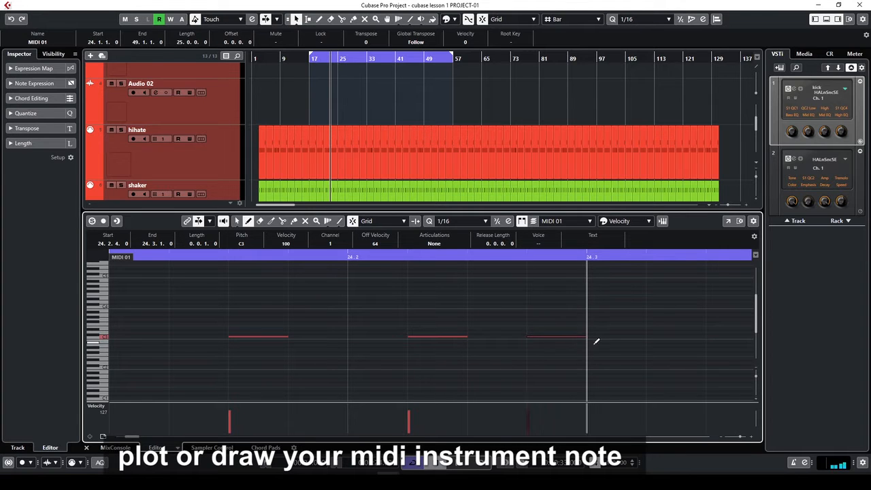
# Play back the three new C3 notes from the first note
pyautogui.click(236, 257)
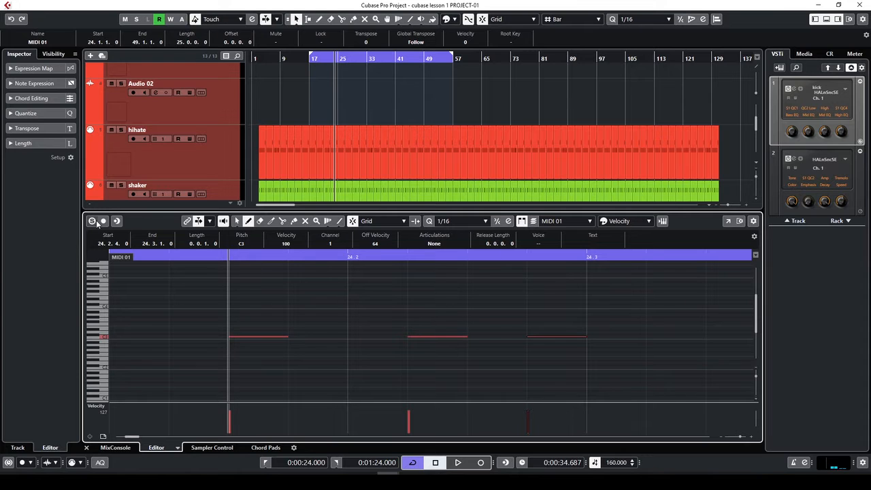
pyautogui.press('space')
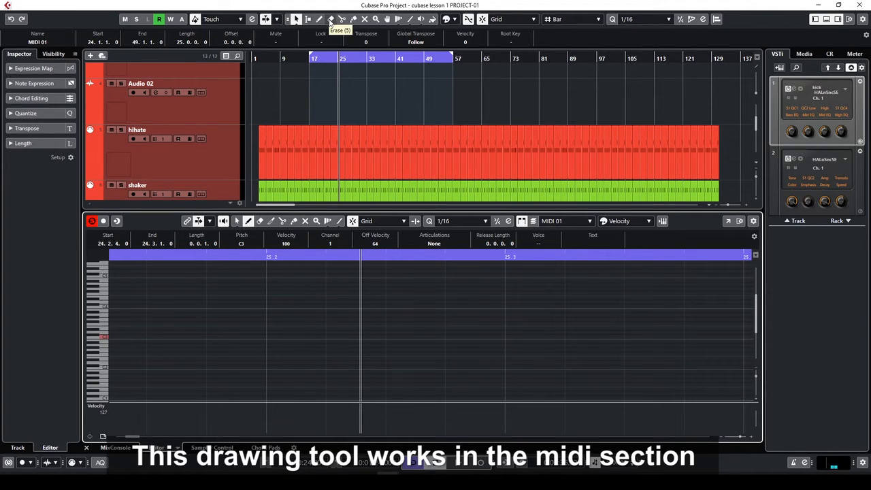
pyautogui.click(319, 19)
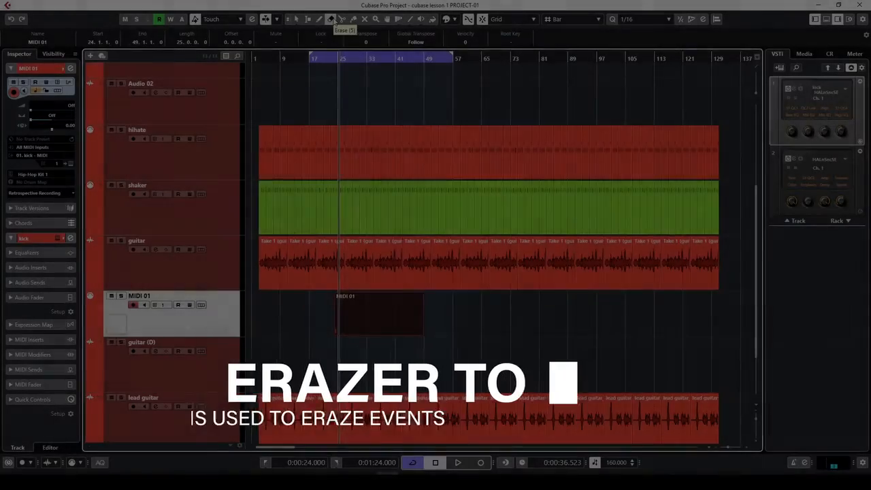
# Erase the MIDI 01 event, then erase several hihate and shaker events and undo to restore them
pyautogui.click(331, 19)
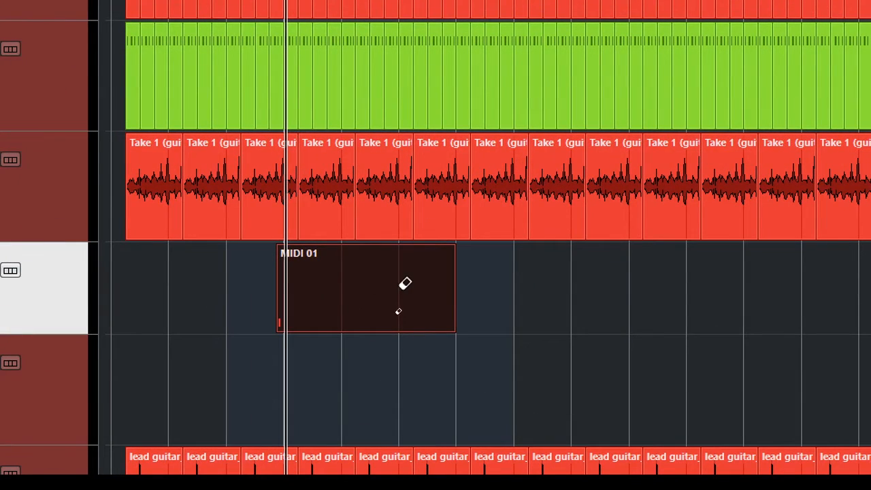
pyautogui.click(405, 283)
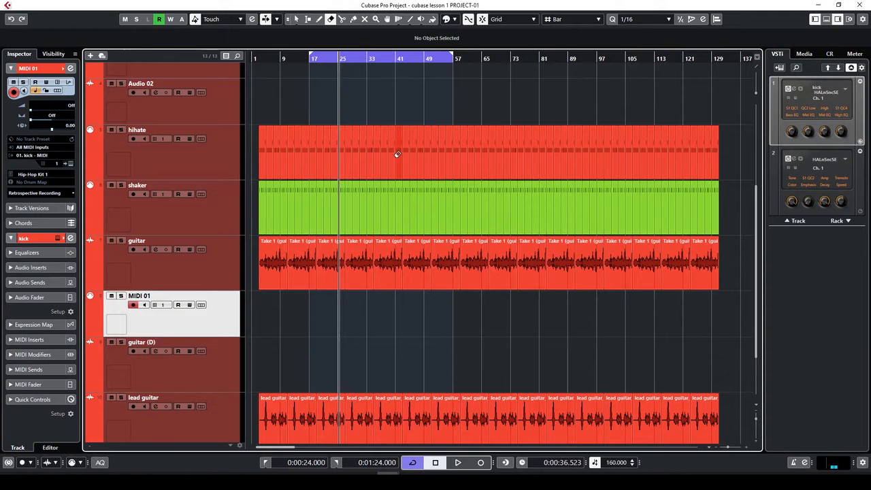
pyautogui.moveTo(397, 122); pyautogui.dragTo(421, 254)
pyautogui.click(417, 149)
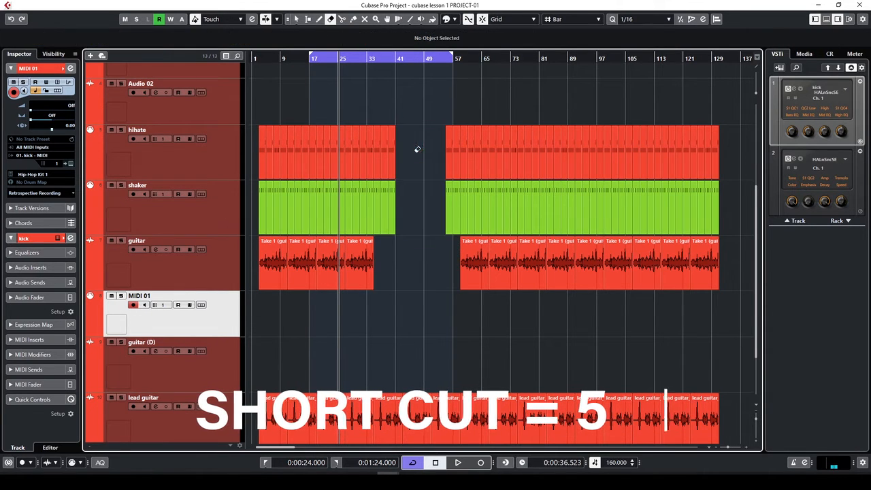
pyautogui.moveTo(343, 109); pyautogui.dragTo(395, 227)
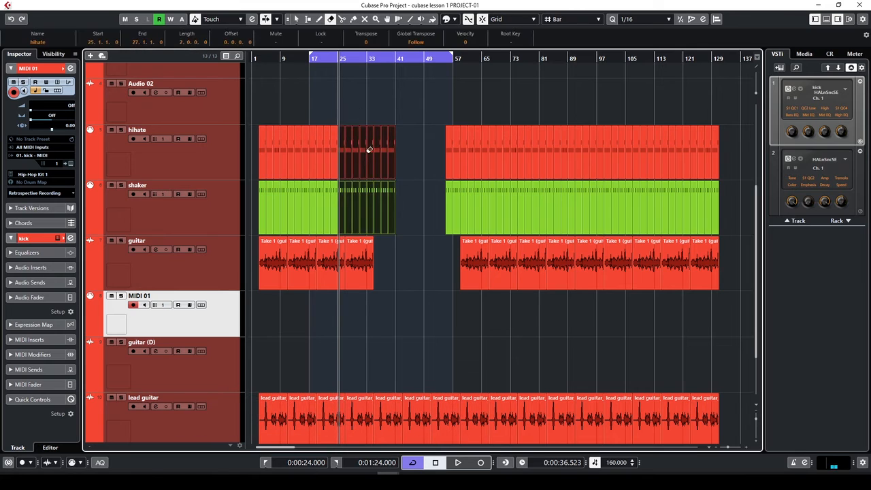
pyautogui.click(369, 154)
pyautogui.moveTo(468, 119)
pyautogui.mouseDown()
pyautogui.moveTo(491, 219)
pyautogui.moveTo(569, 235)
pyautogui.mouseUp()
pyautogui.click(515, 162)
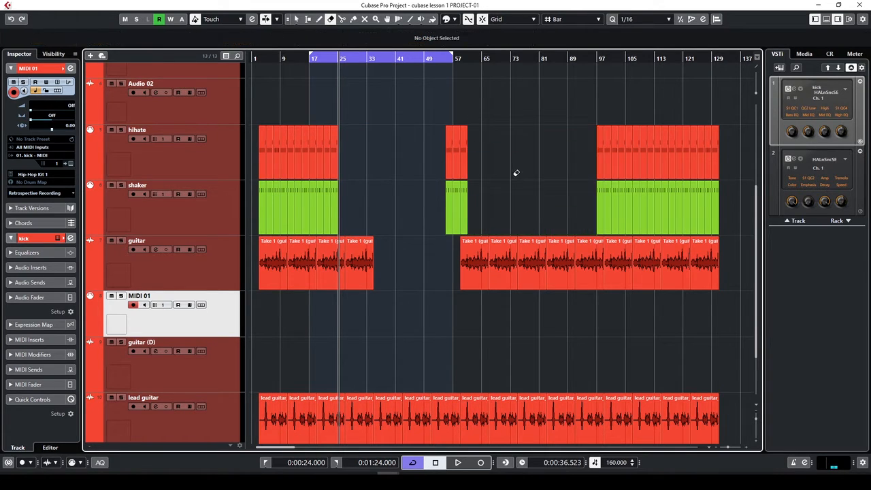
pyautogui.hotkey('ctrl', 'z')
pyautogui.hotkey('ctrl', 'z')
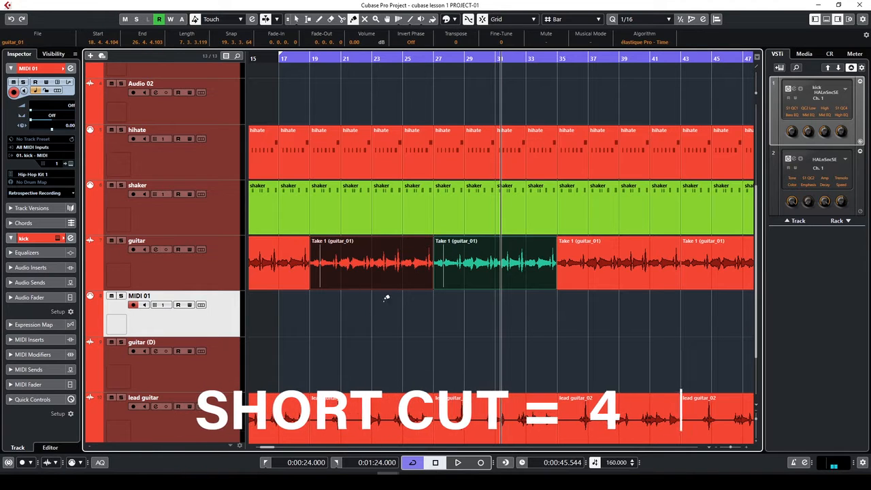
# Glue the two Take 1 (guitar_01) events into one and delete the merged event
pyautogui.click(437, 265)
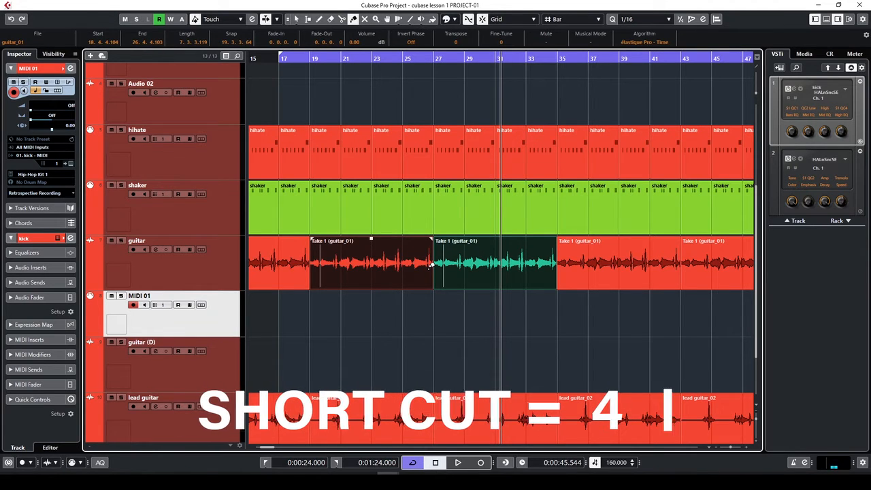
pyautogui.click(433, 265)
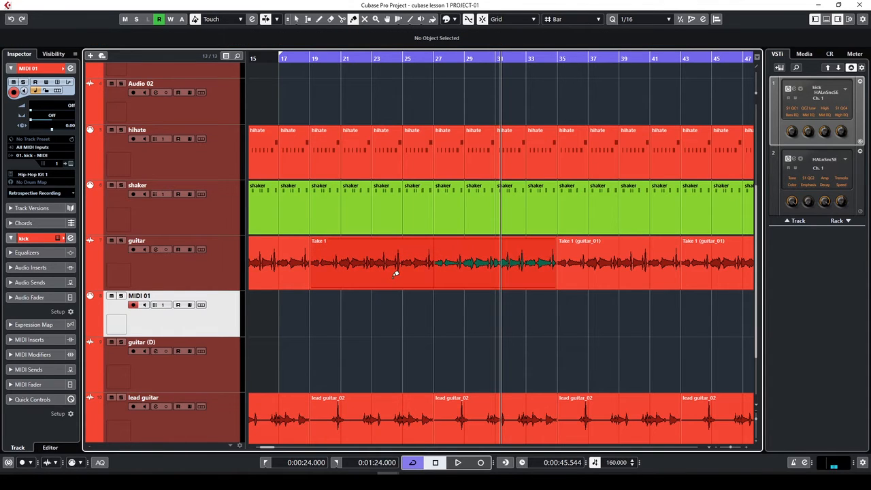
pyautogui.click(389, 267)
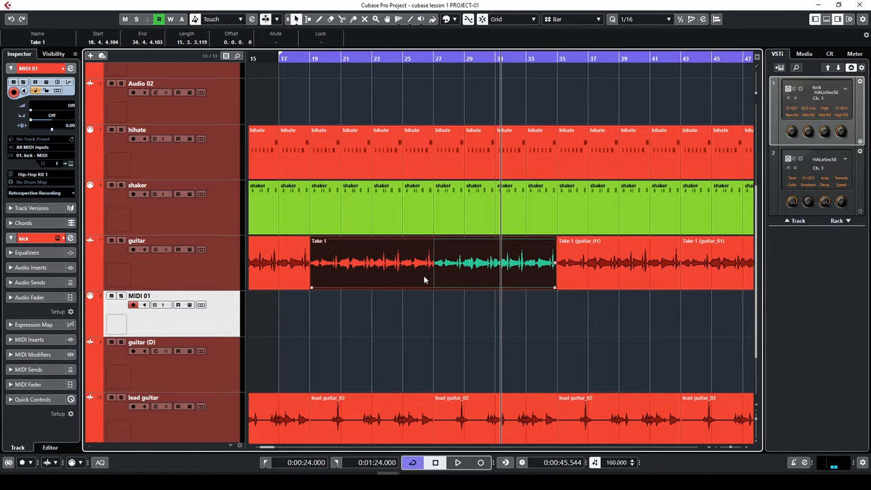
pyautogui.press('Delete')
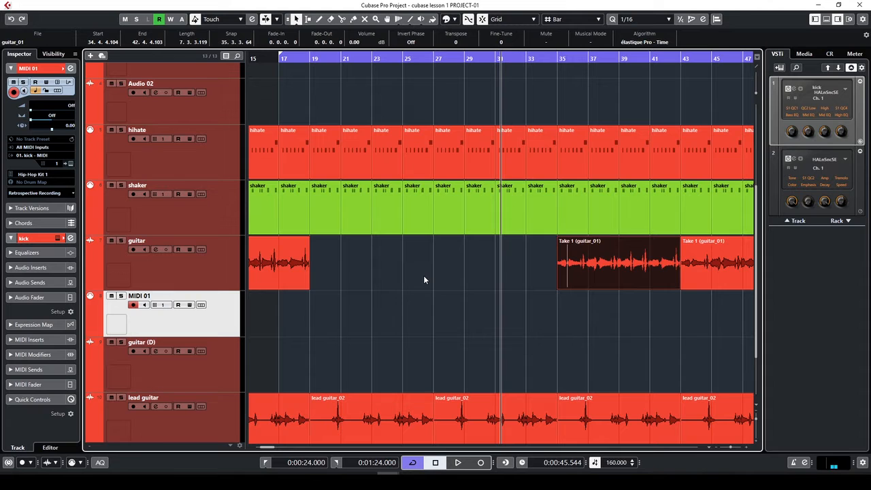
pyautogui.click(424, 279)
pyautogui.press('7')
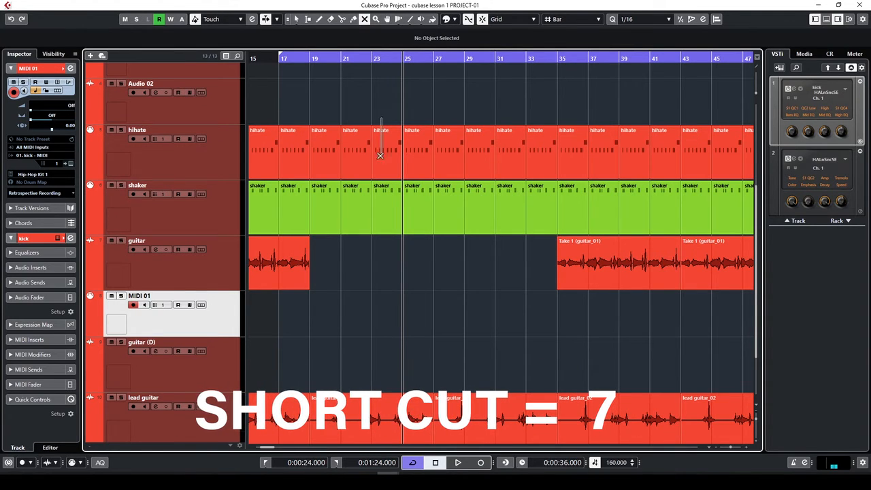
# Mute the eight hihate events around bars 23–37 and play from bar 23 to hear it
pyautogui.moveTo(383, 119); pyautogui.dragTo(584, 179)
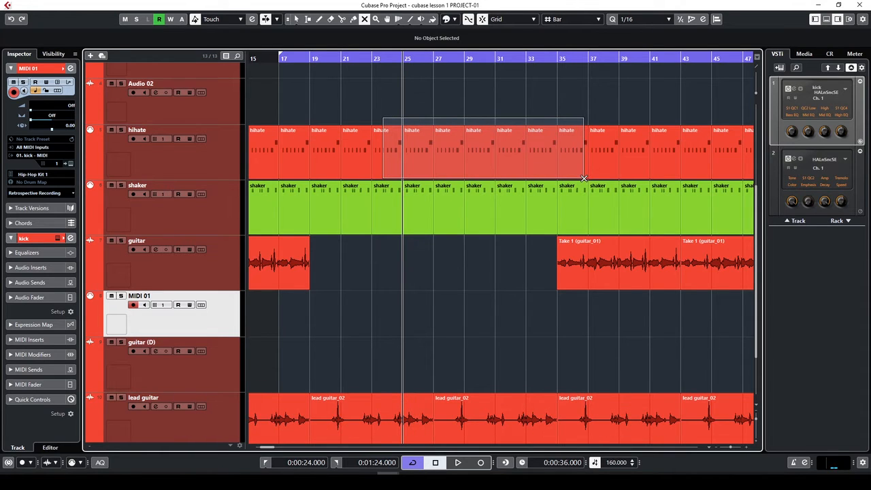
pyautogui.moveTo(584, 178); pyautogui.dragTo(584, 179)
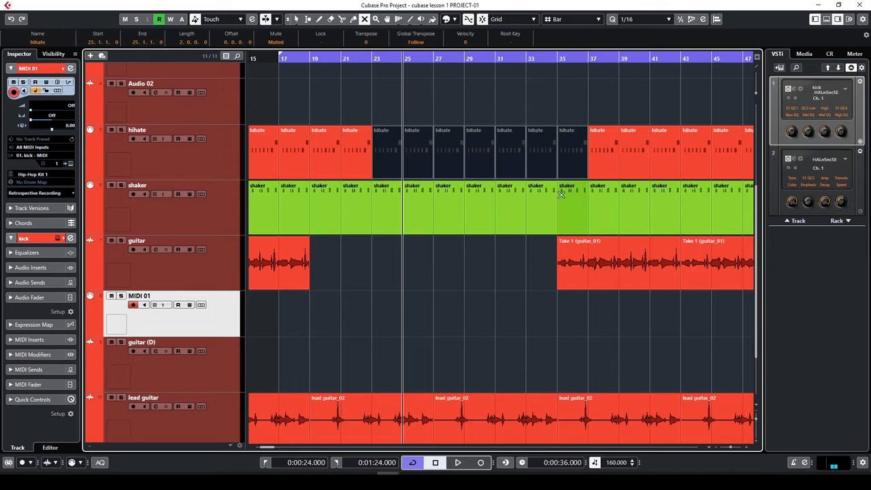
pyautogui.click(404, 103)
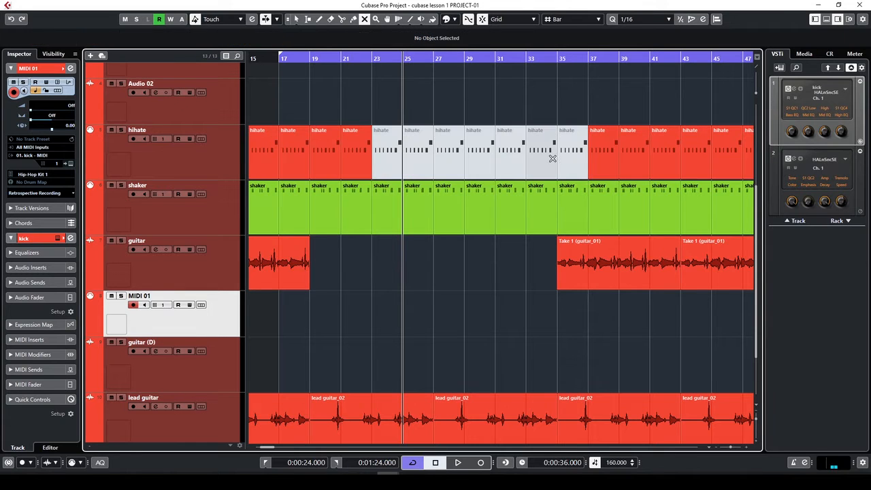
pyautogui.click(378, 60)
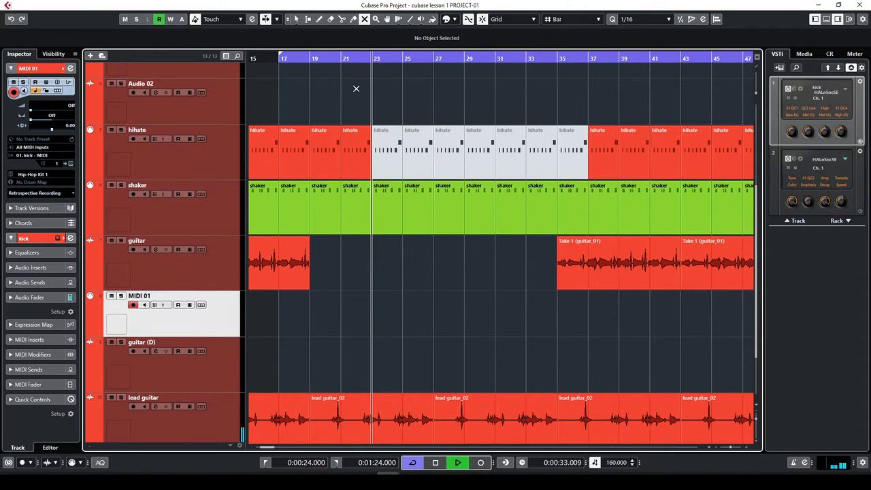
pyautogui.press('space')
pyautogui.press('space')
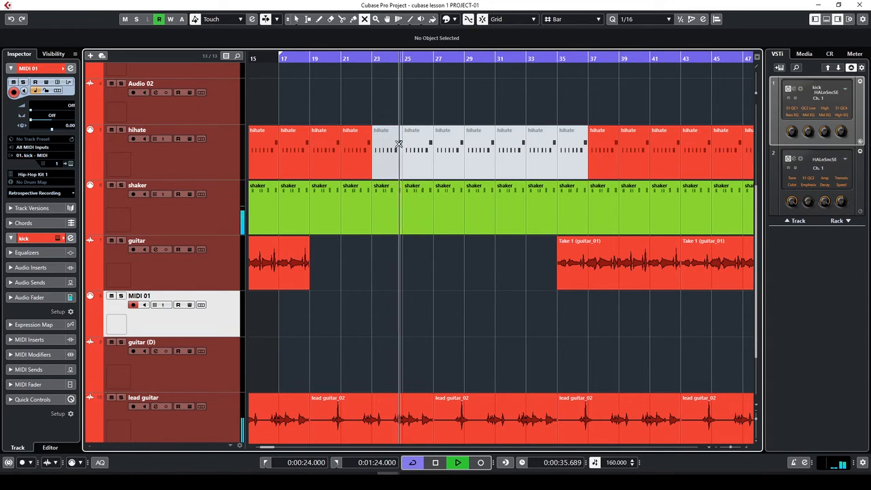
pyautogui.press('space')
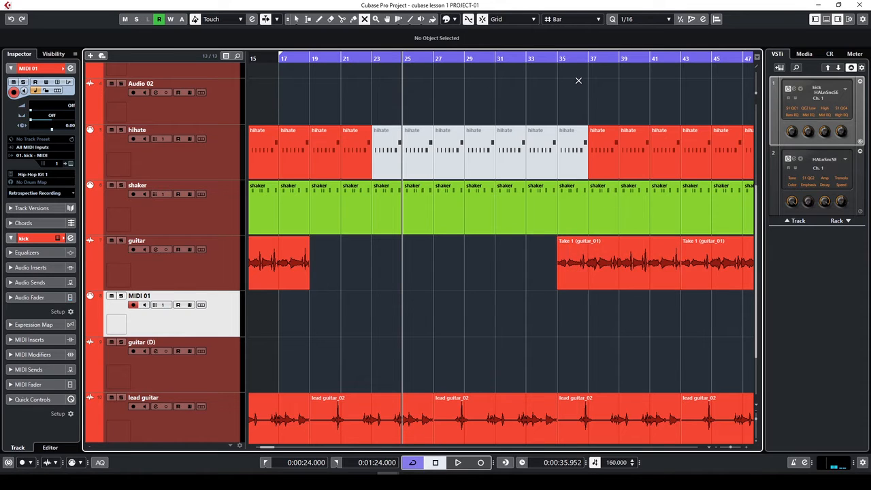
# Mute the guitar event starting at bar 35 and play near bar 35 to check
pyautogui.click(574, 59)
pyautogui.click(579, 265)
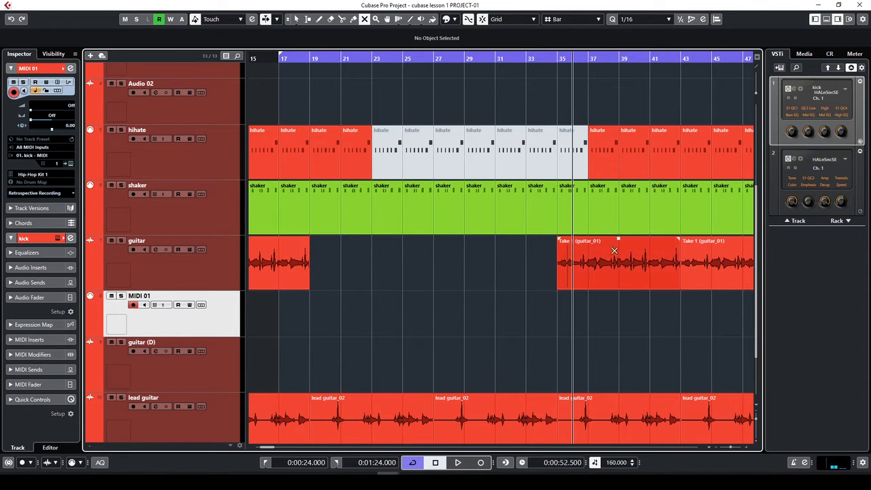
pyautogui.press('space')
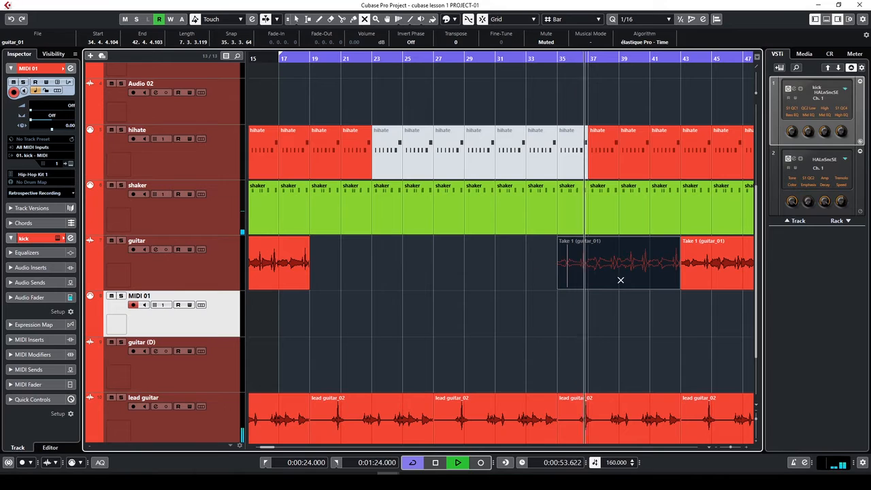
pyautogui.press('space')
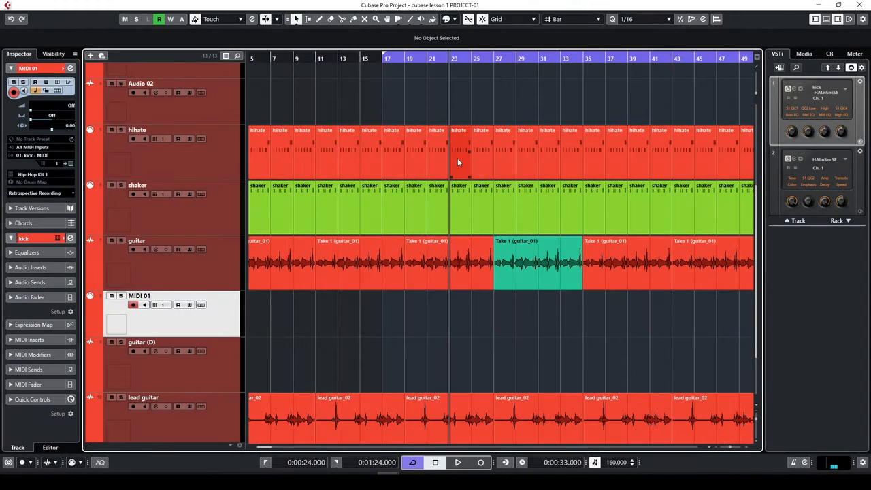
# Zoom the arrangement out and in with G and H, ending with bars 1 to about 61 visible
pyautogui.press('g')
pyautogui.press('g')
pyautogui.press('g')
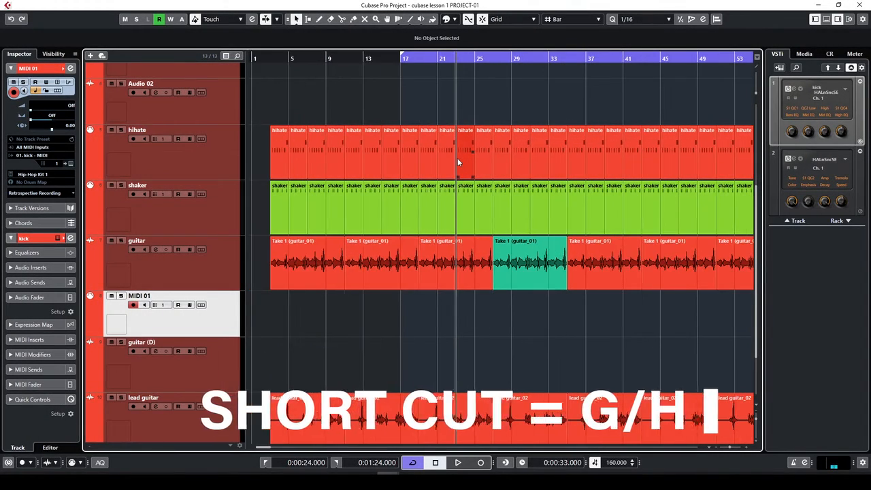
pyautogui.press('g')
pyautogui.press('g')
pyautogui.press('g')
pyautogui.press('g')
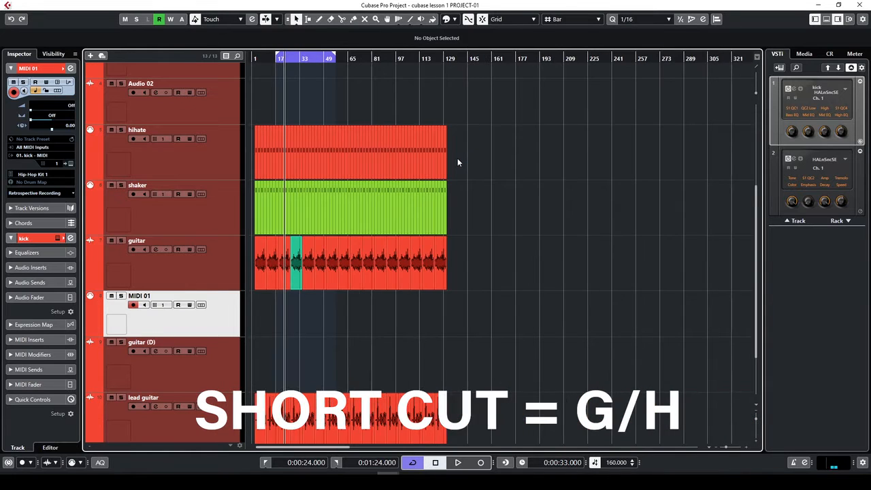
pyautogui.press('g')
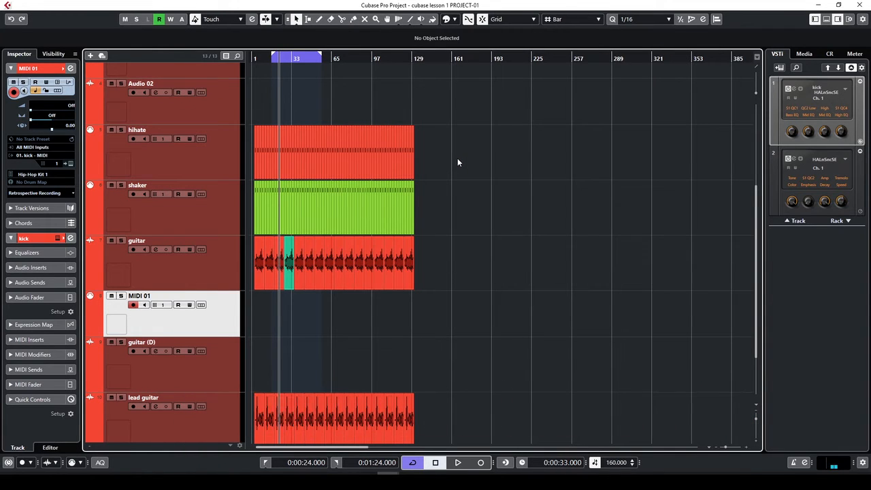
pyautogui.press('g')
pyautogui.press('g')
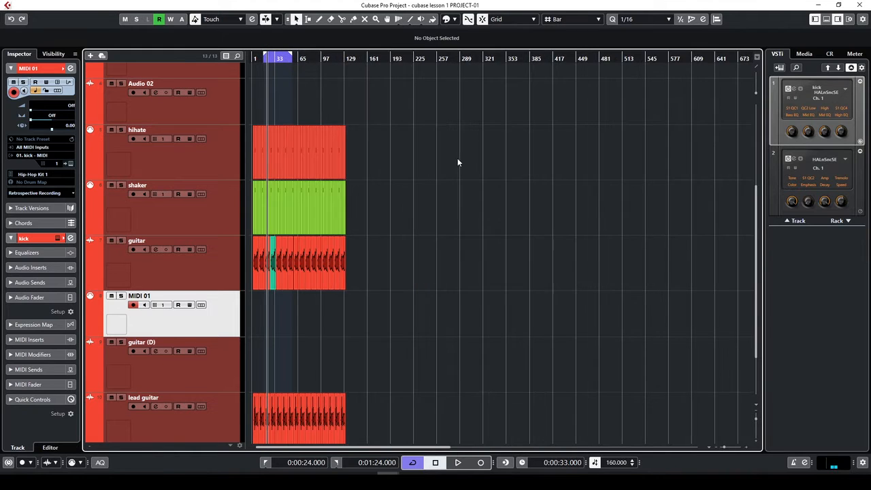
pyautogui.press('h')
pyautogui.press('h')
pyautogui.press('h')
pyautogui.press('h')
pyautogui.press('h')
pyautogui.press('h')
pyautogui.press('h')
pyautogui.press('h')
pyautogui.press('h')
pyautogui.press('h')
pyautogui.press('h')
pyautogui.press('h')
pyautogui.press('h')
pyautogui.press('h')
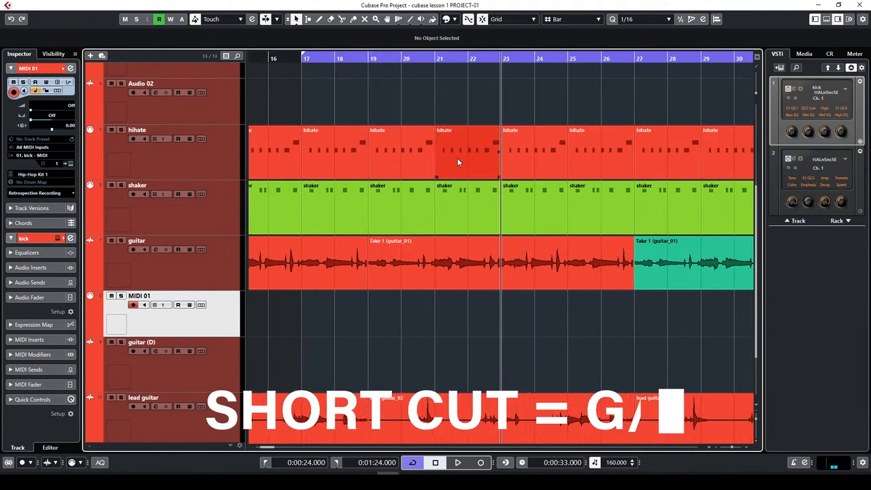
pyautogui.press('g')
pyautogui.press('g')
pyautogui.press('g')
pyautogui.press('g')
pyautogui.press('g')
pyautogui.press('g')
pyautogui.press('g')
pyautogui.press('g')
pyautogui.press('g')
pyautogui.press('g')
pyautogui.press('g')
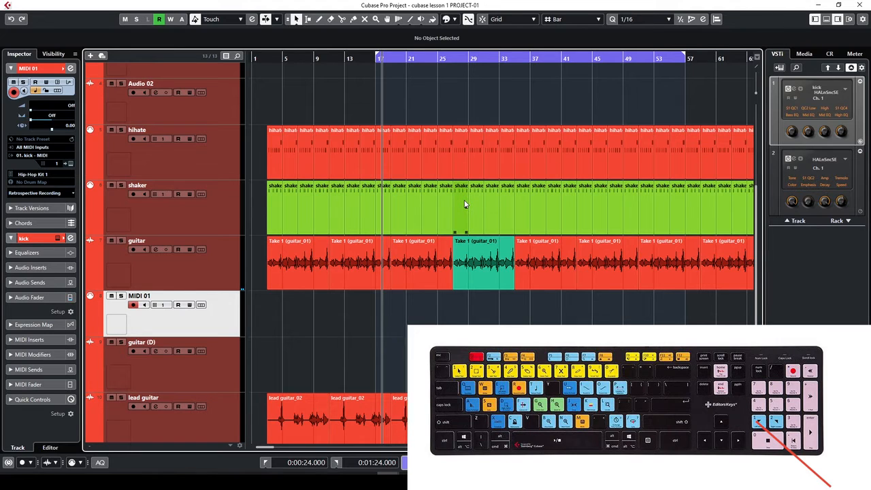
# Jump the playhead to the left locator at bar 17, then to the right locator near bar 56
pyautogui.press('KP_1')
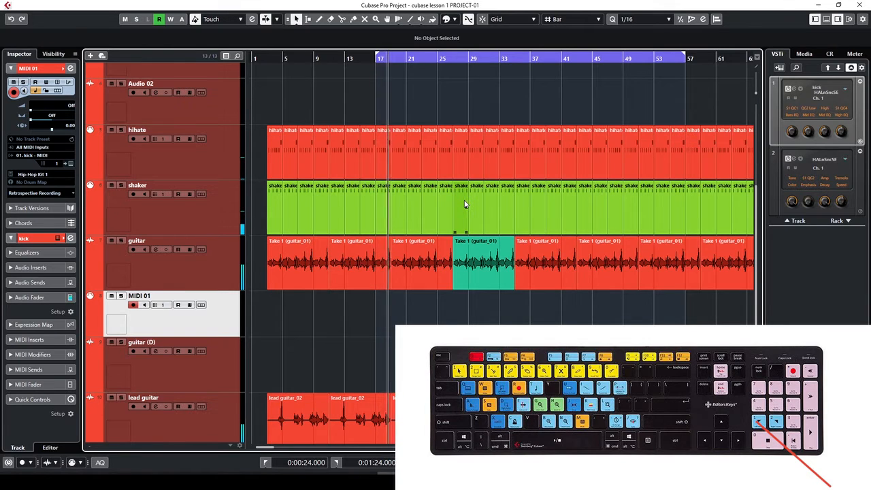
pyautogui.press('KP_2')
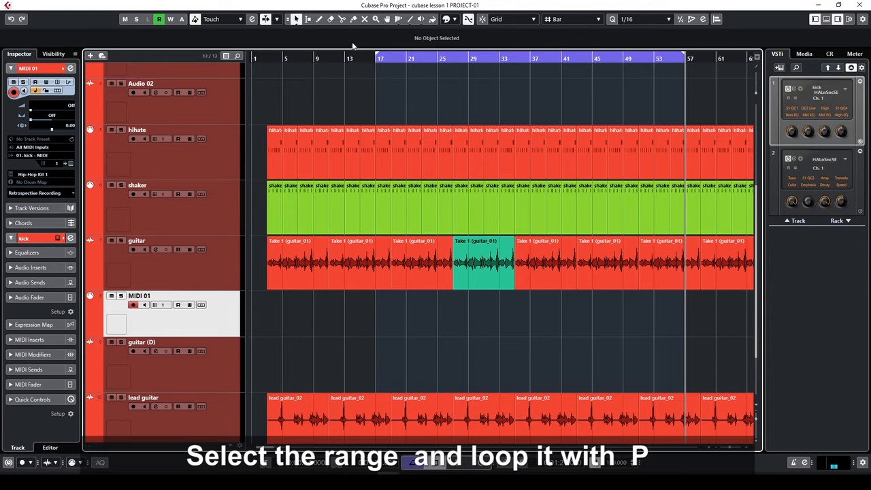
# Play the bar 17–57 section from the left locator, then clear the range and stop
pyautogui.click(310, 22)
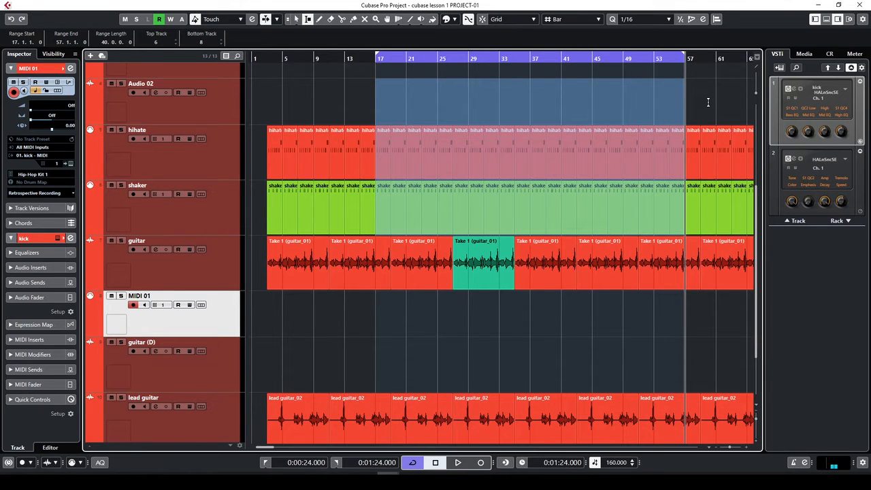
pyautogui.press('KP_1')
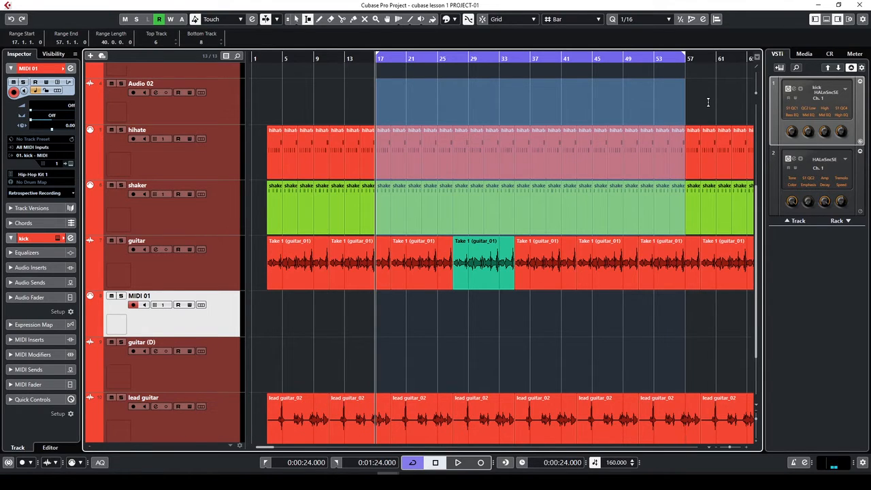
pyautogui.press('space')
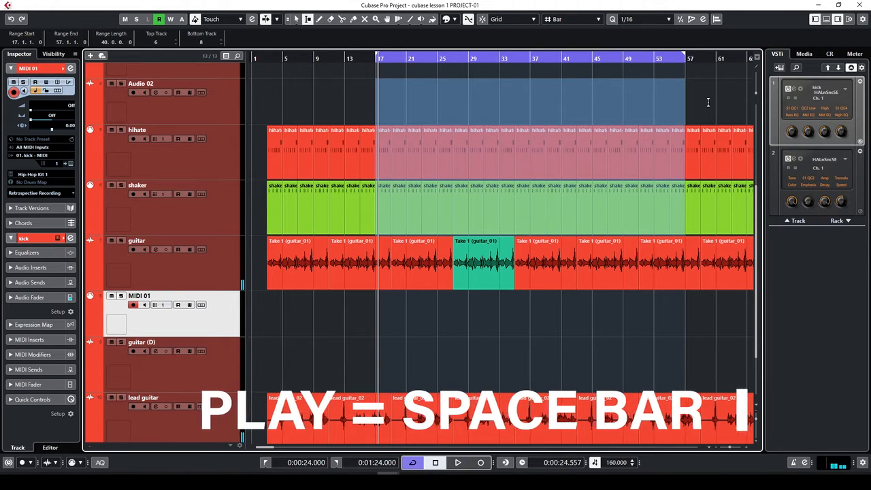
pyautogui.click(340, 329)
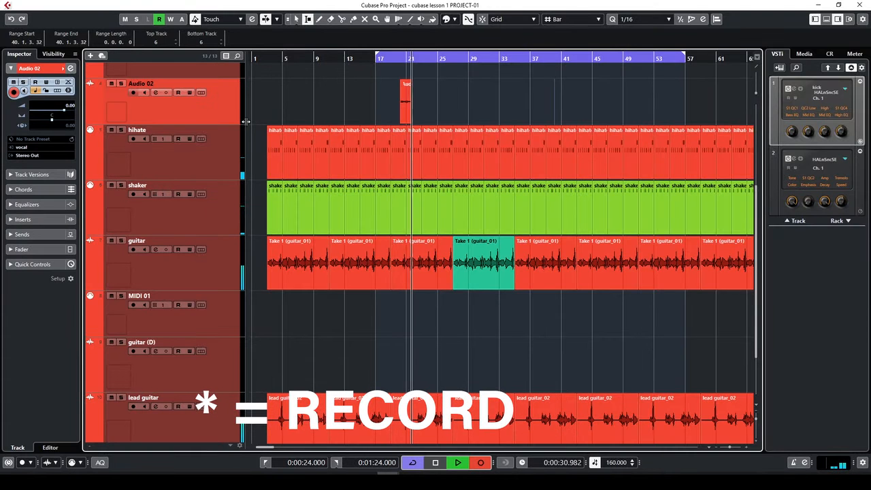
pyautogui.press('space')
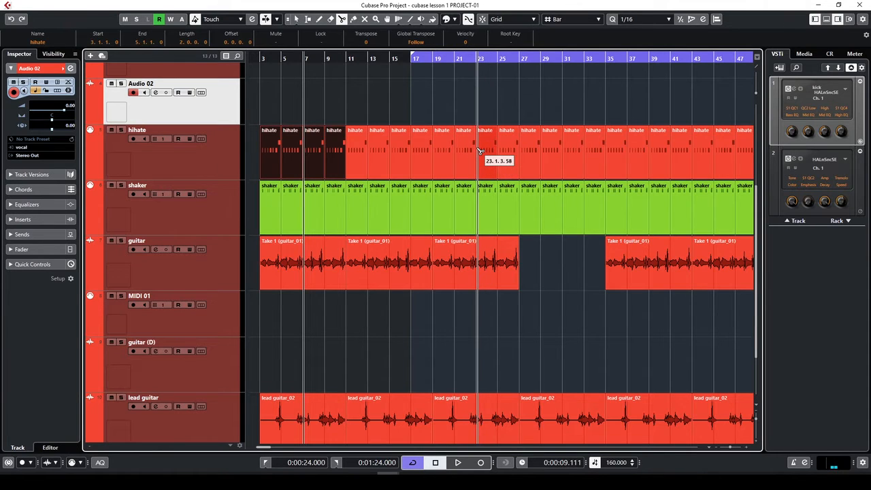
# Mute the first four hihate parts with the Mute tool and play from bar 3 to check
pyautogui.click(352, 117)
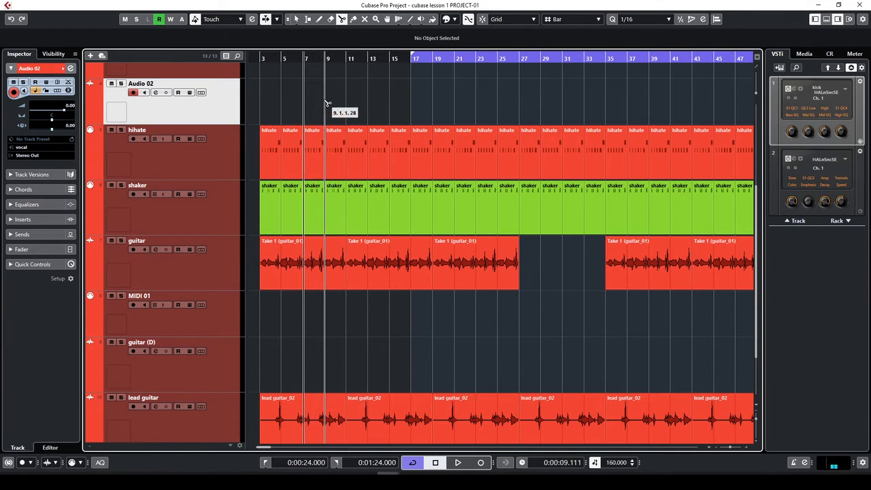
pyautogui.press('1')
pyautogui.moveTo(266, 111); pyautogui.dragTo(332, 173)
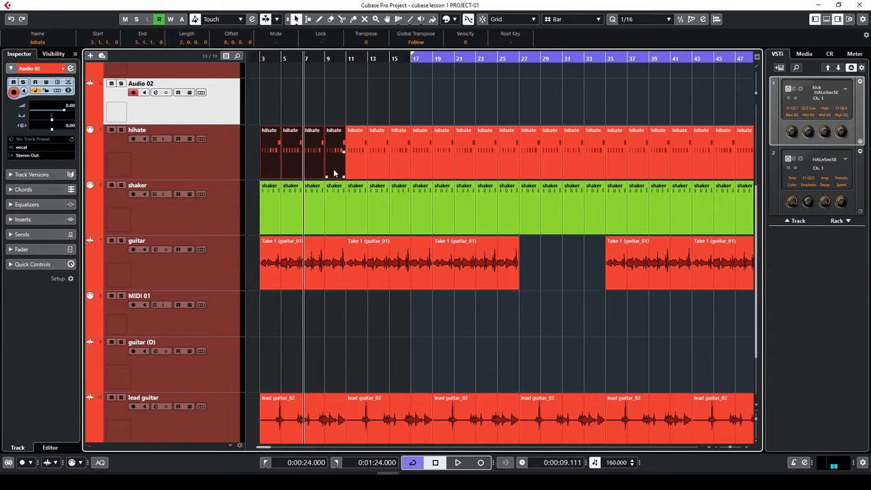
pyautogui.press('7')
pyautogui.moveTo(261, 108); pyautogui.dragTo(333, 173)
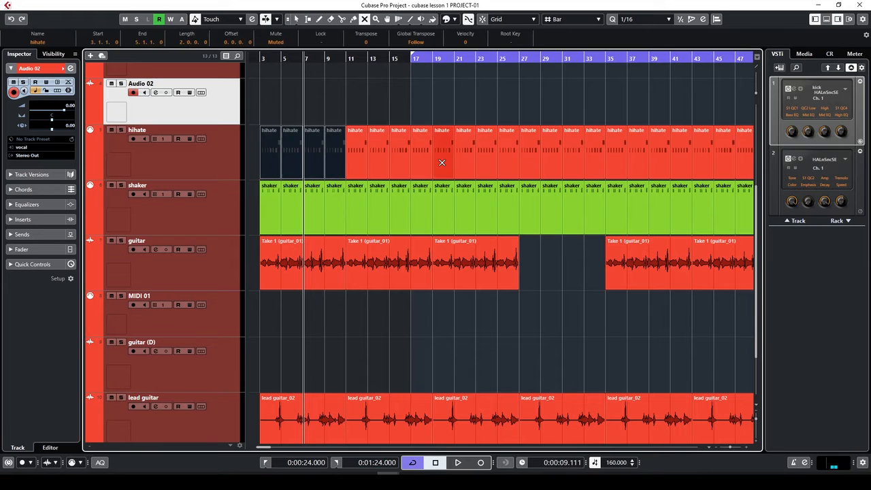
pyautogui.click(271, 60)
pyautogui.click(261, 59)
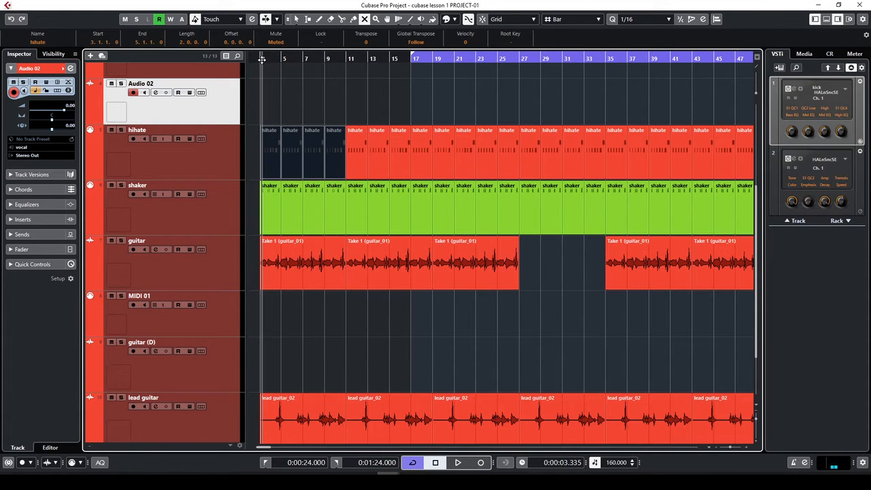
pyautogui.press('space')
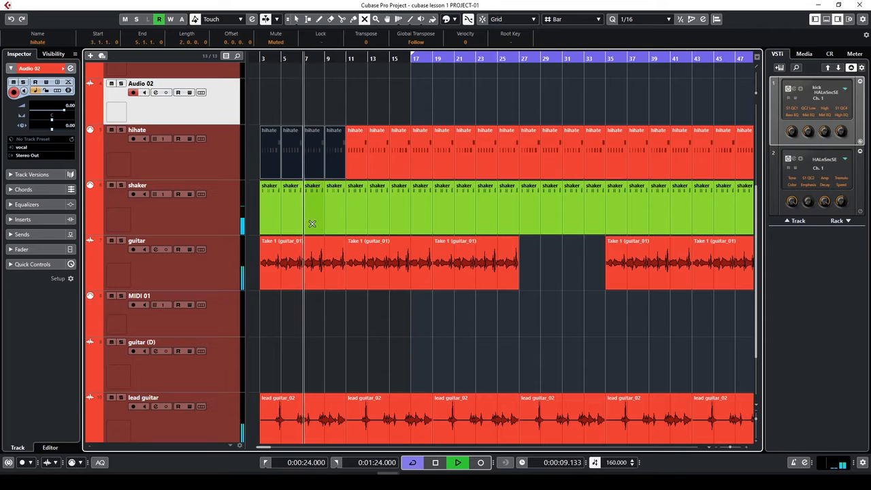
pyautogui.press('space')
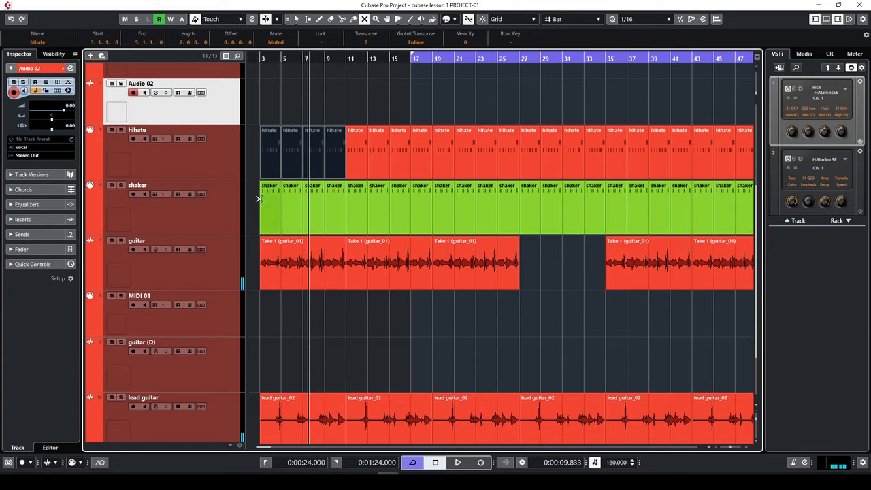
# Mute the first four shaker parts and the first HALion Sonic SE 01 part
pyautogui.moveTo(261, 197); pyautogui.dragTo(332, 214)
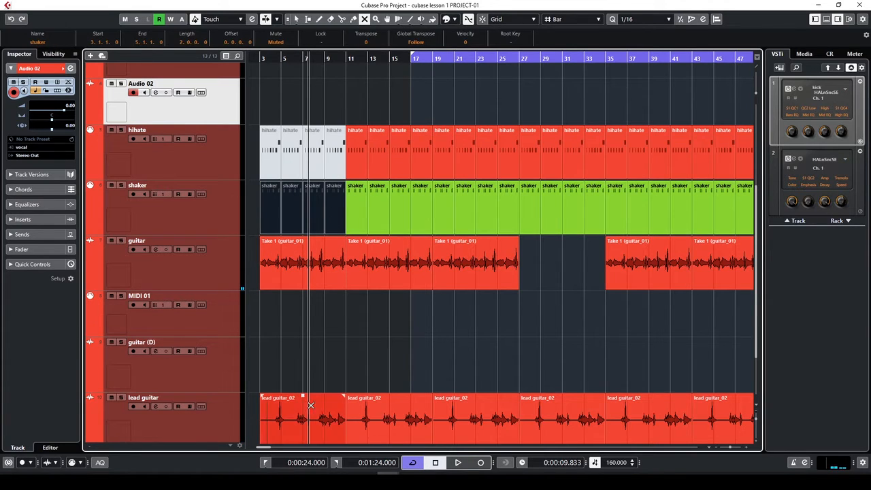
pyautogui.scroll(-2, 320, 405)
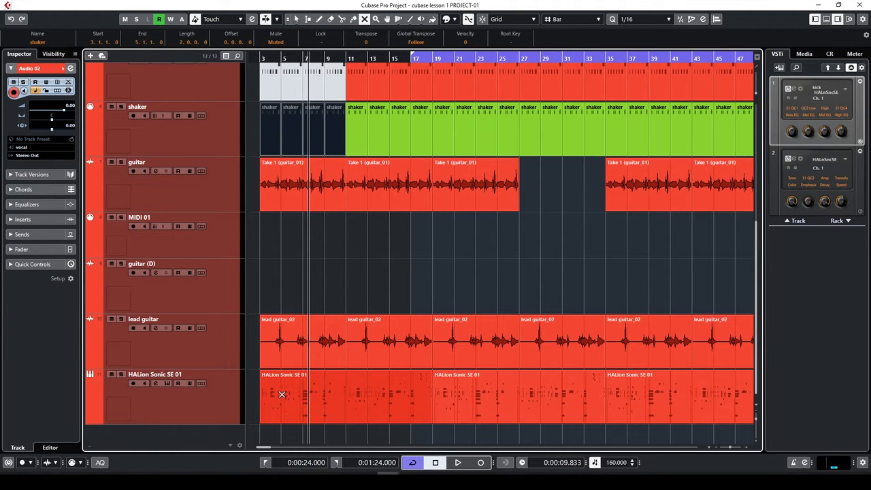
pyautogui.press('3')
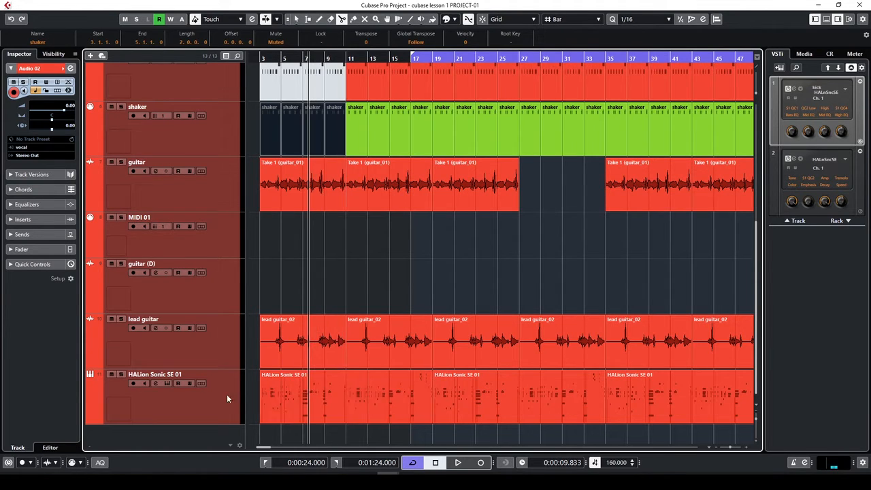
pyautogui.click(227, 398)
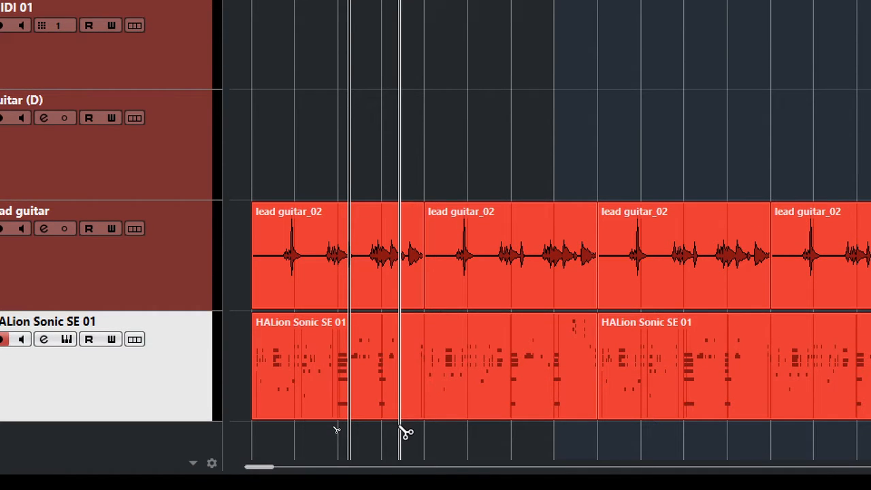
pyautogui.click(404, 384)
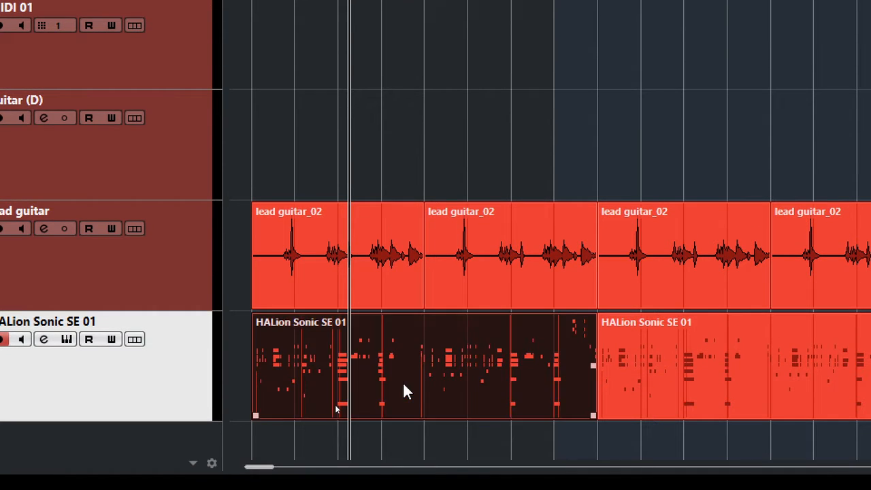
pyautogui.click(445, 356)
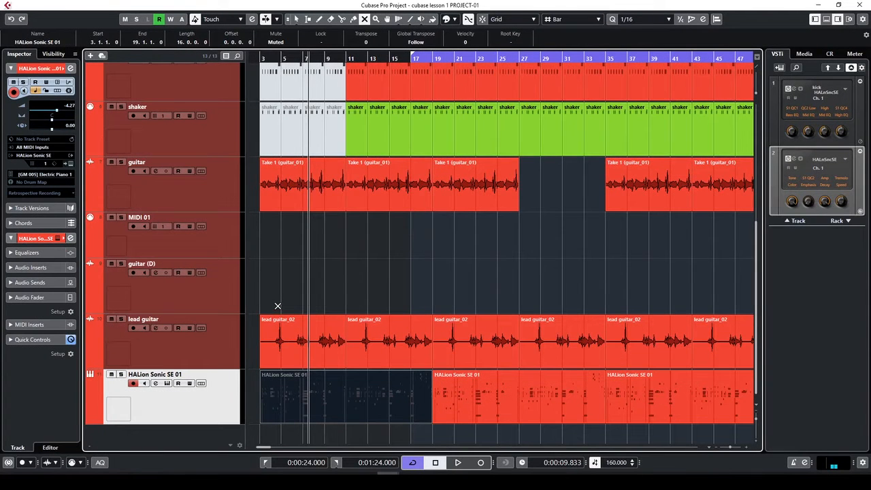
# Set locators around the whole project, mute the hihate part at bar 5, and audition the intro
pyautogui.press('KP_1')
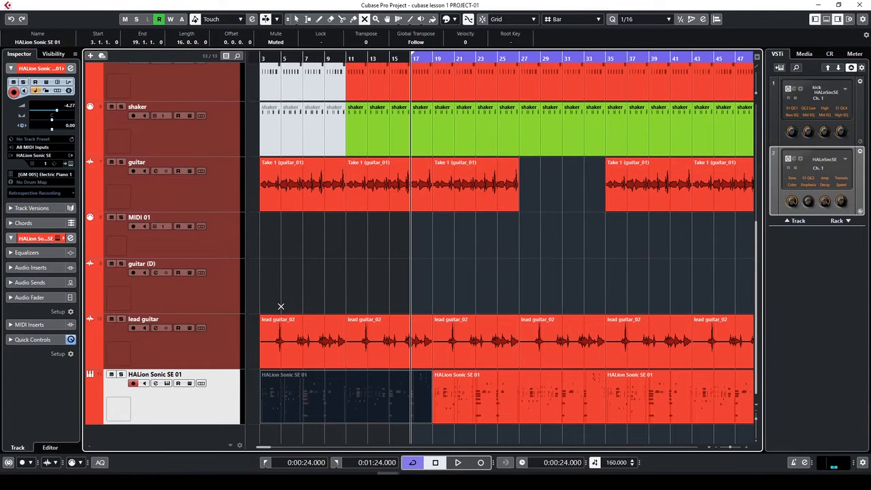
pyautogui.click(265, 58)
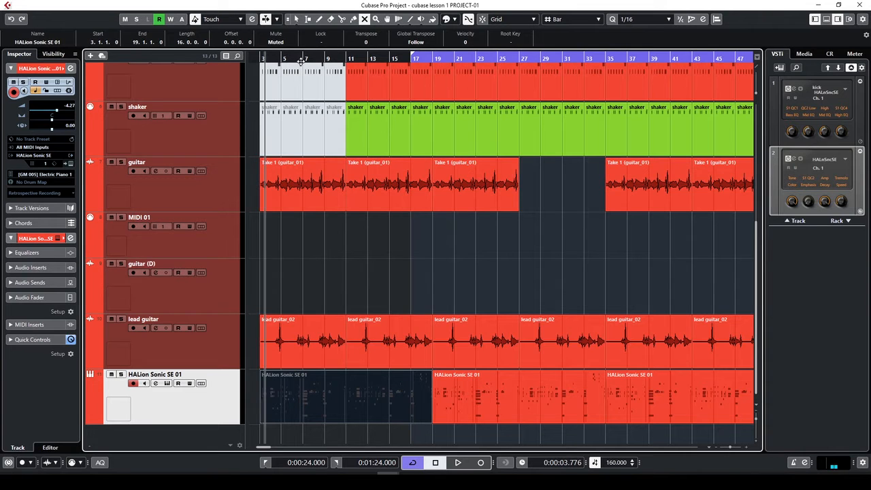
pyautogui.hotkey('ctrl', 'a')
pyautogui.press('p')
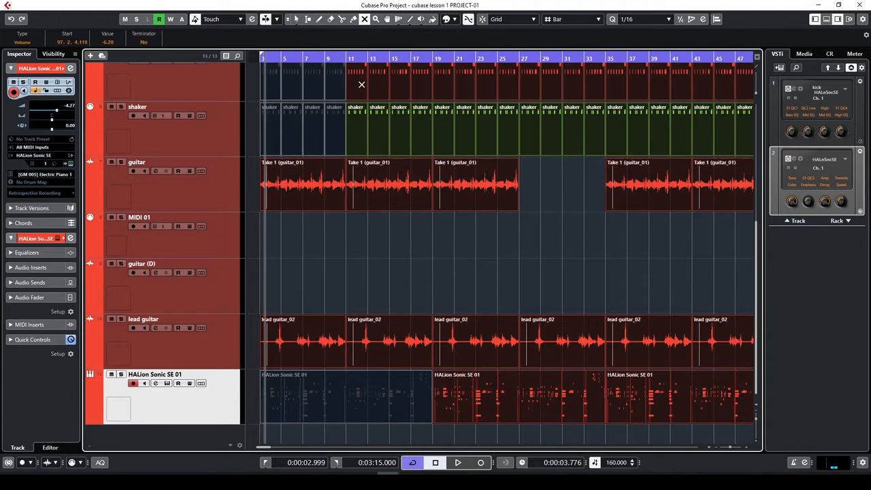
pyautogui.click(297, 64)
pyautogui.press('space')
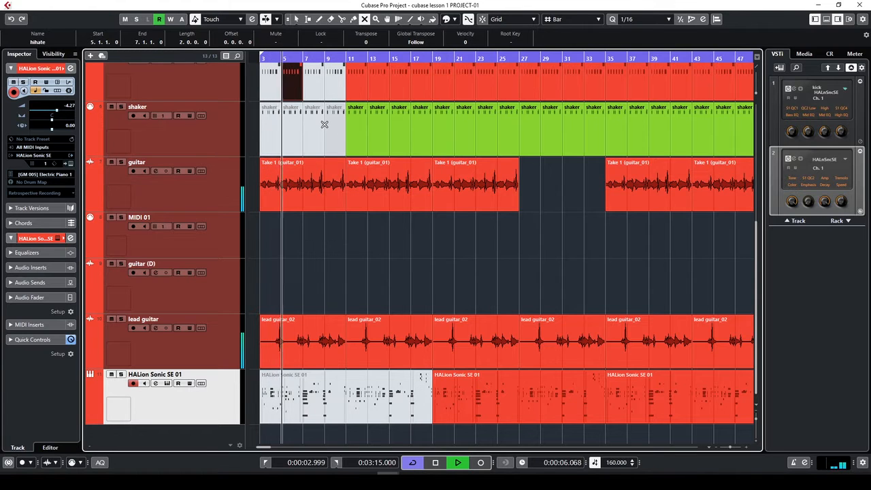
pyautogui.scroll(3, 362, 217)
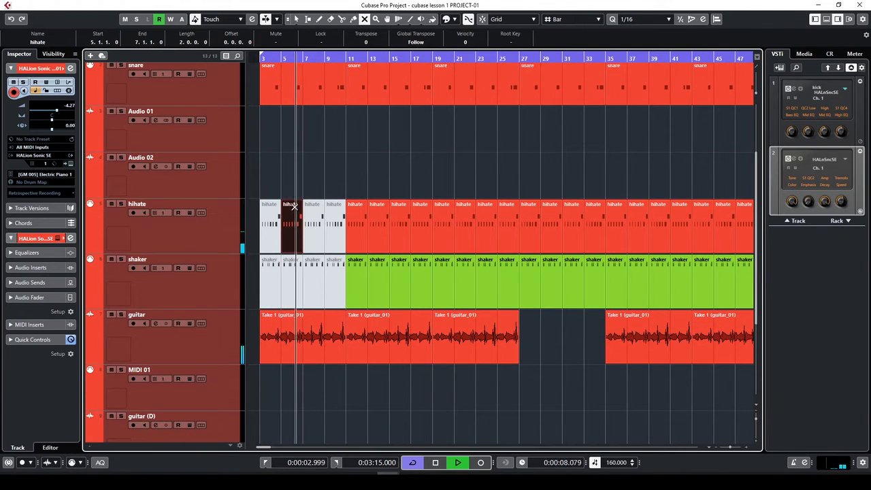
pyautogui.press('space')
pyautogui.click(295, 228)
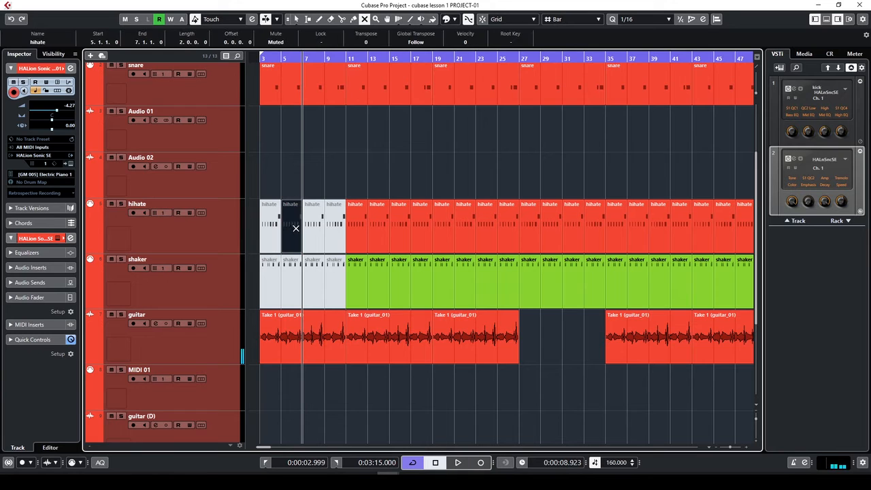
pyautogui.press('space')
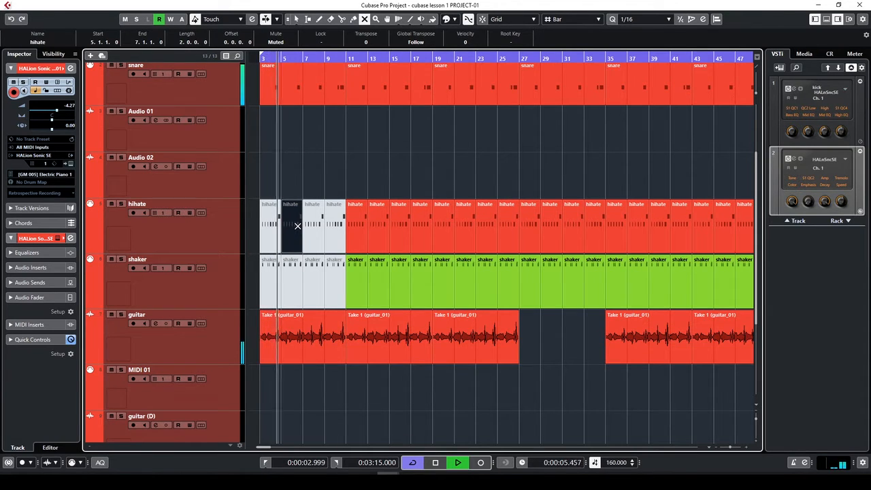
pyautogui.press('space')
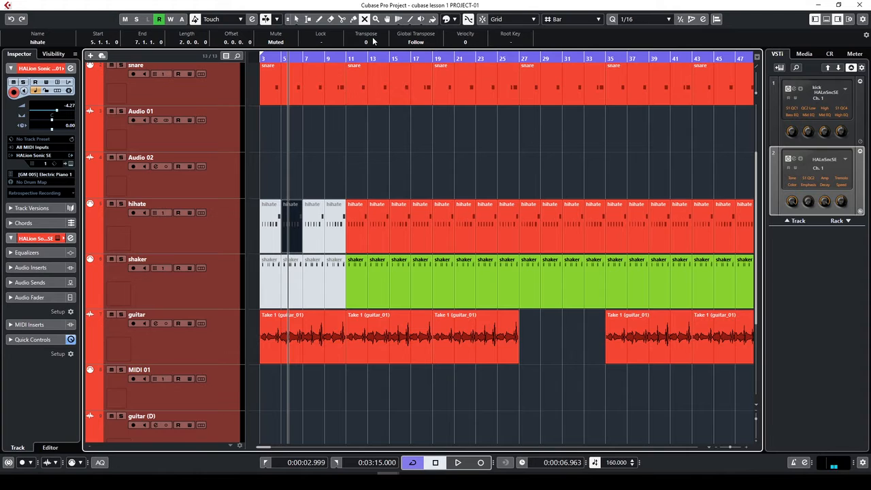
# Range-select bars 11–26 across Audio 02, hihate, shaker and guitar, set locators, and play from bar 11
pyautogui.press('1')
pyautogui.press('2')
pyautogui.moveTo(354, 182); pyautogui.dragTo(517, 330)
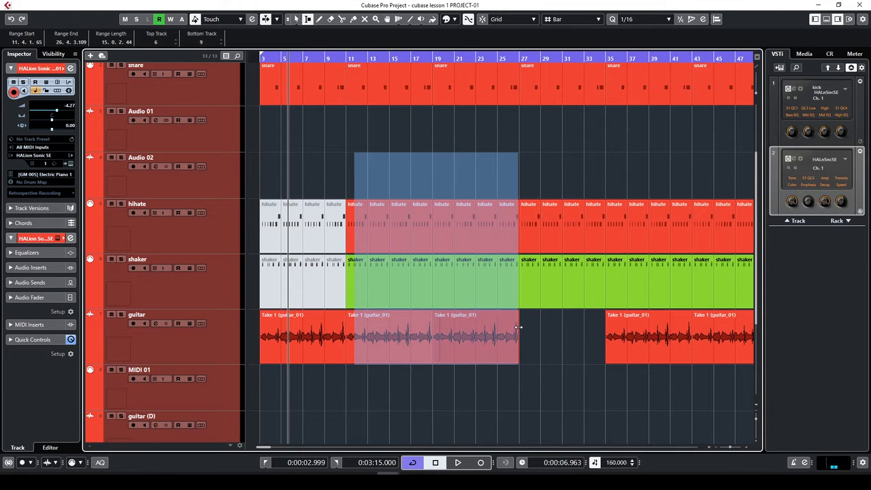
pyautogui.press('p')
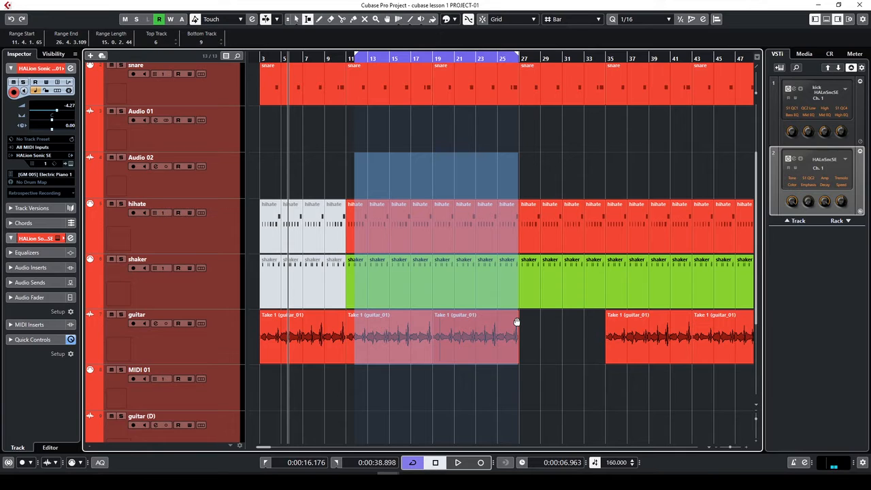
pyautogui.press('KP_1')
pyautogui.press('space')
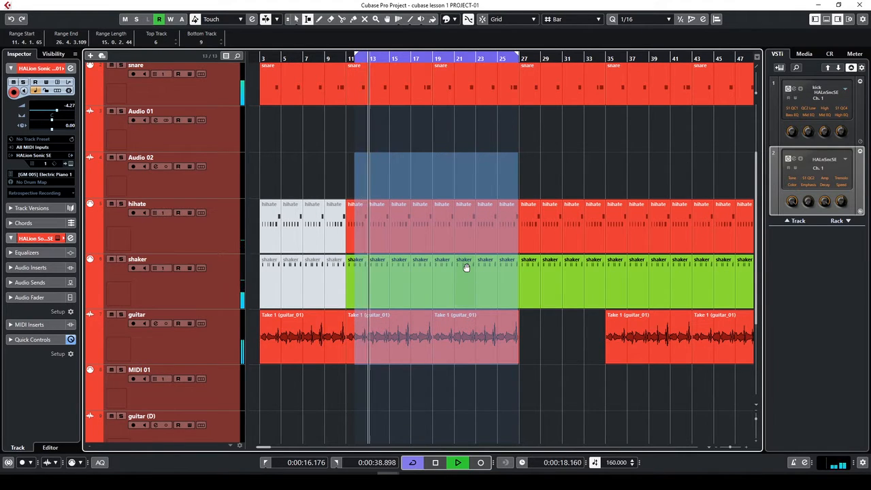
pyautogui.press('g')
pyautogui.press('g')
pyautogui.press('g')
pyautogui.press('g')
pyautogui.press('g')
pyautogui.press('g')
pyautogui.press('g')
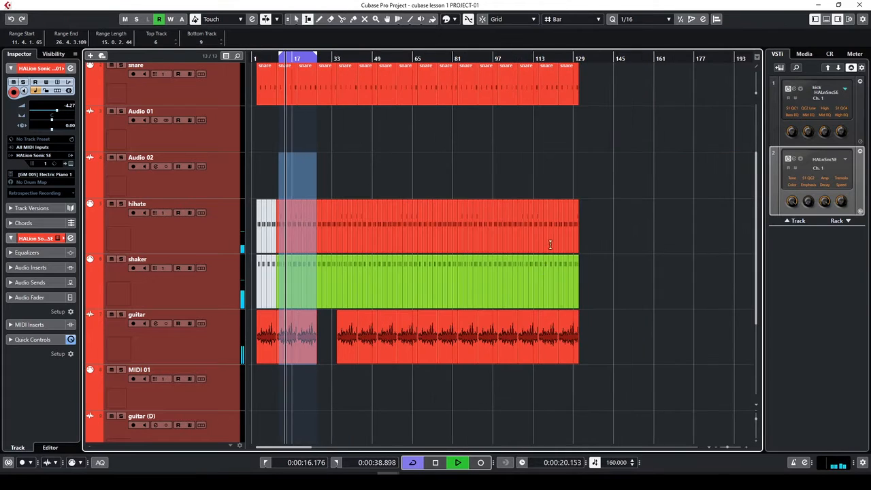
# Try loop ranges of bars 85–128, then 27–50, on Audio 01 and Audio 02
pyautogui.click(518, 59)
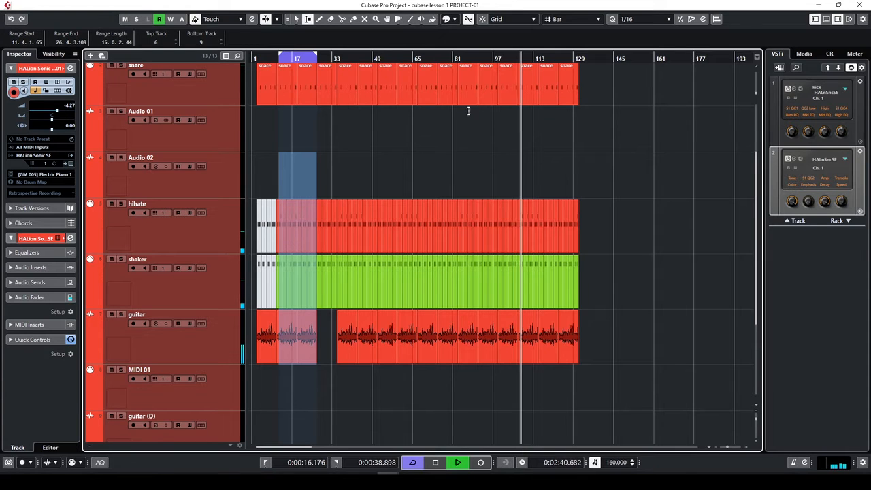
pyautogui.moveTo(465, 124); pyautogui.dragTo(572, 154)
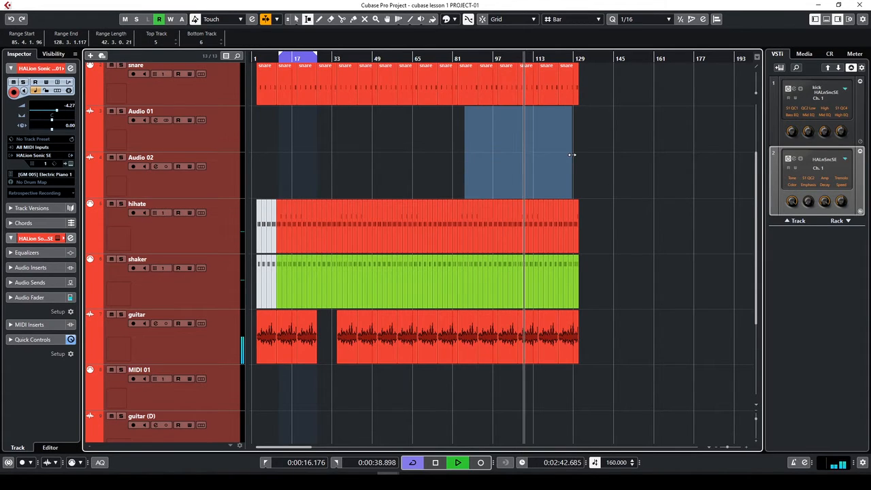
pyautogui.press('p')
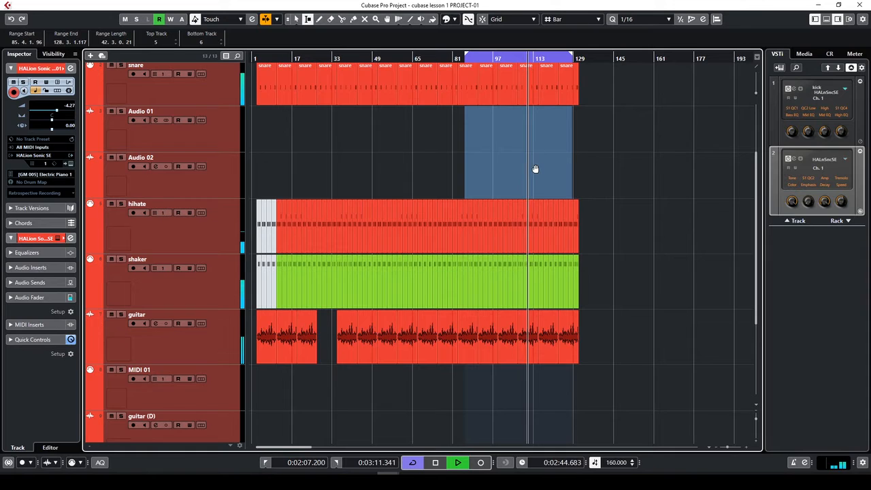
pyautogui.press('space')
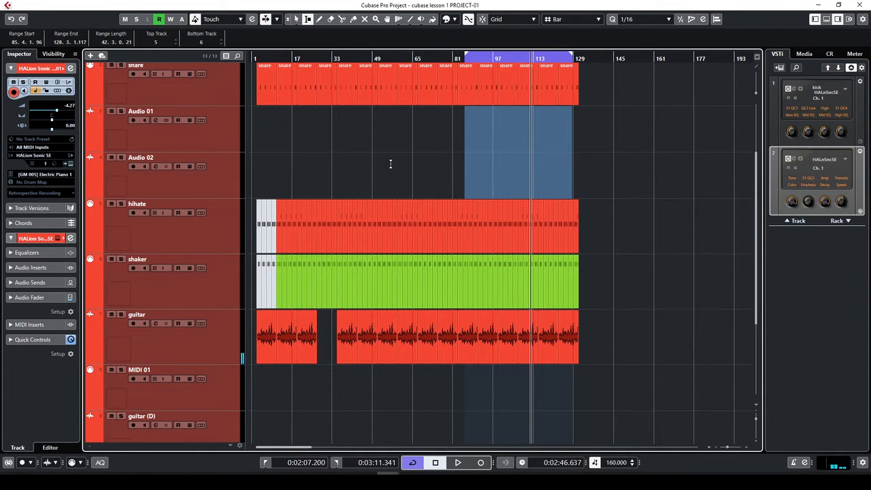
pyautogui.moveTo(319, 133); pyautogui.dragTo(377, 158)
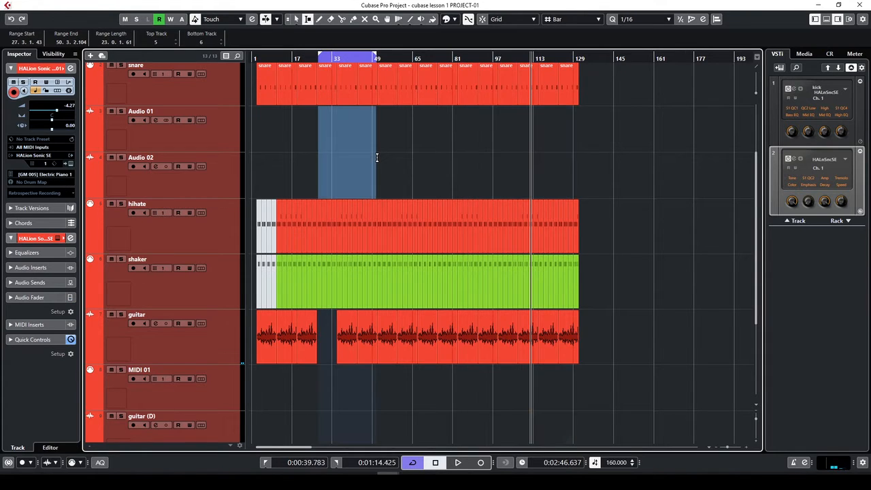
pyautogui.press('KP_1')
pyautogui.press('space')
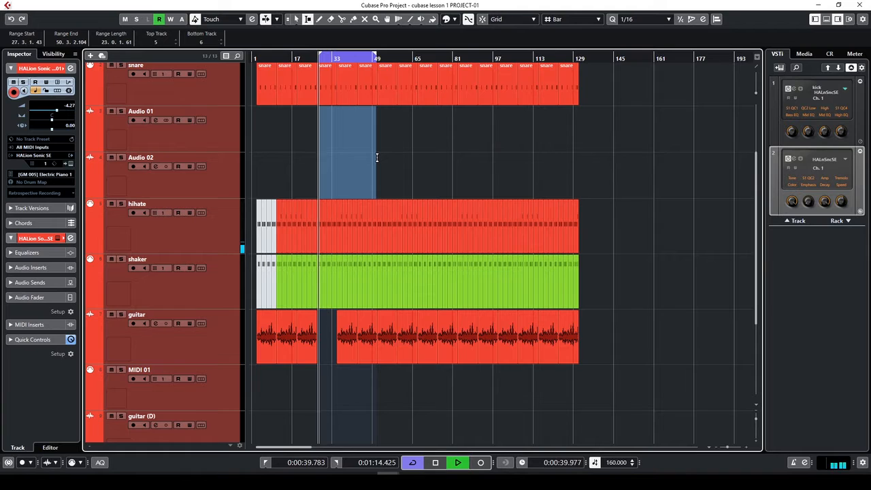
# Set the locators to bars 67–88 on Audio 01 and Audio 02 and audition that section
pyautogui.click(420, 148)
pyautogui.moveTo(420, 148); pyautogui.dragTo(473, 176)
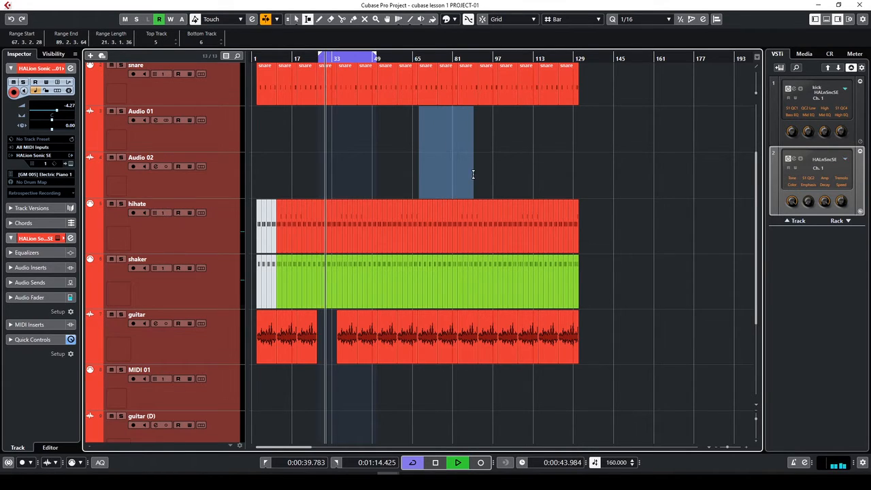
pyautogui.press('p')
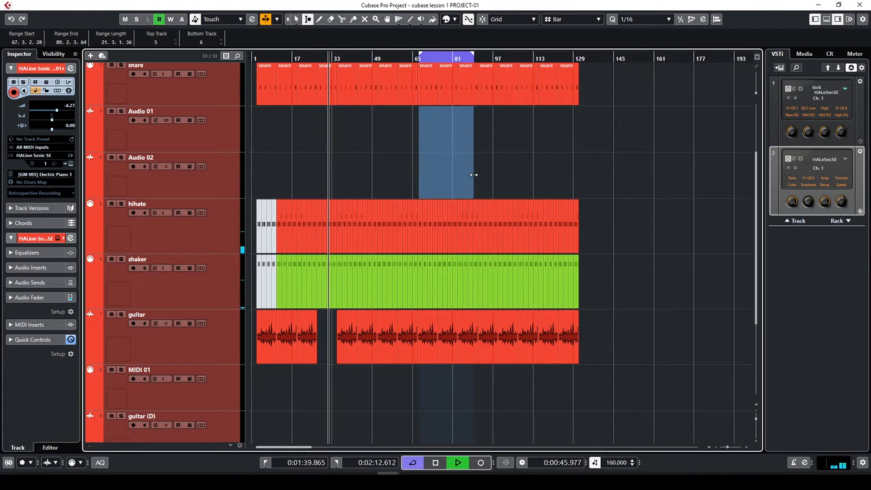
pyautogui.press('KP_1')
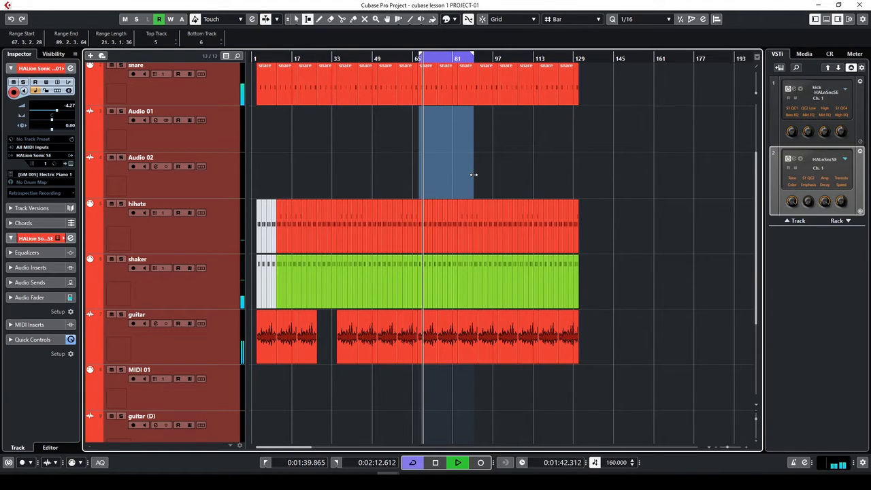
pyautogui.press('space')
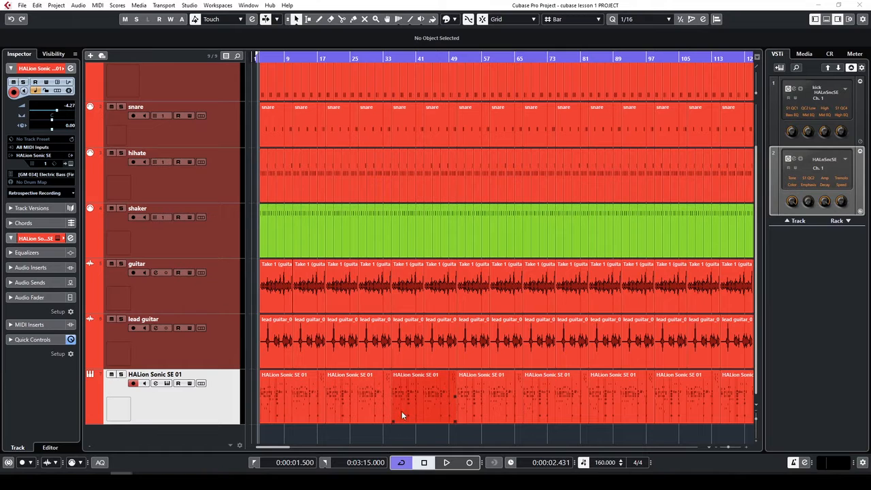
# Add a new MIDI track named bass from the track list's context menu
pyautogui.rightClick(179, 436)
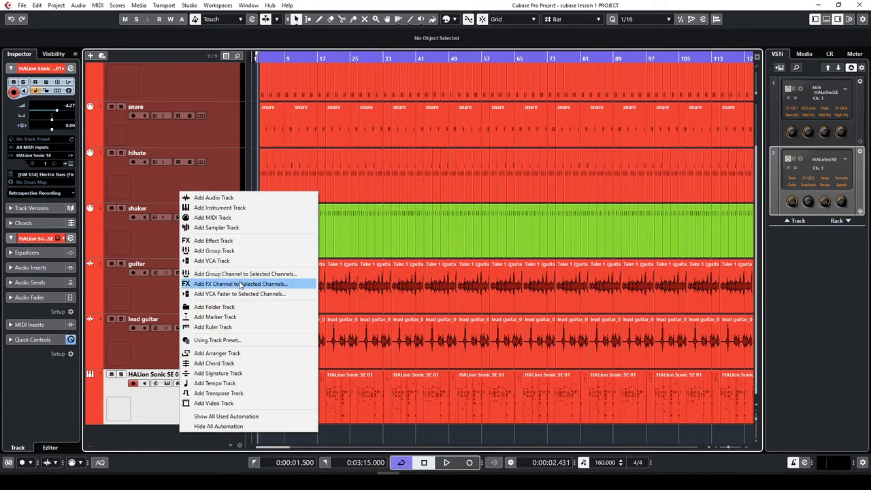
pyautogui.click(219, 216)
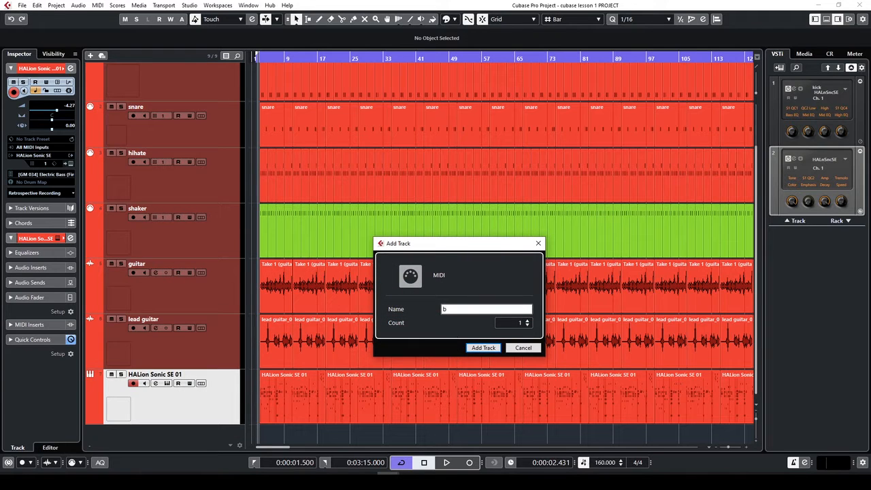
pyautogui.click(483, 348)
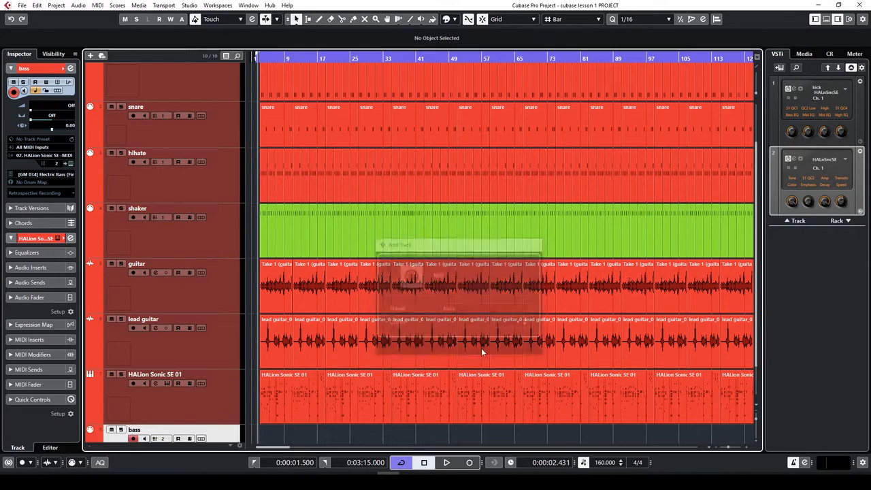
pyautogui.click(65, 164)
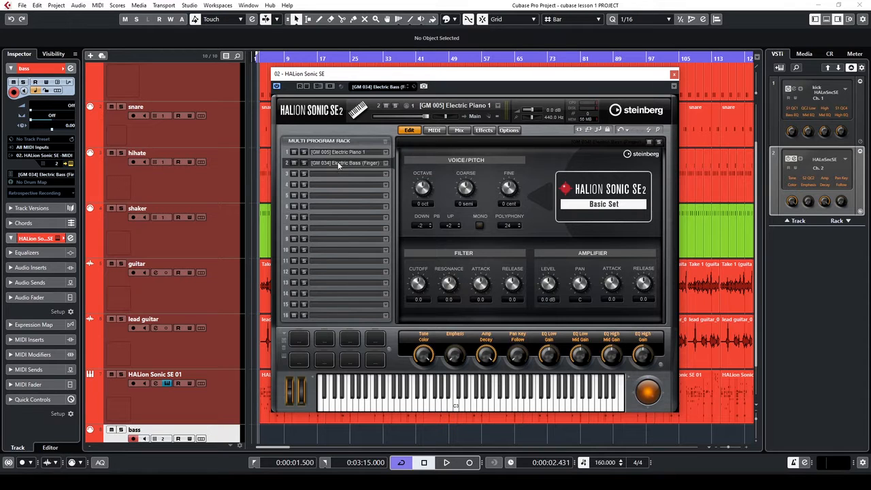
# Keep the bass track on MIDI channel 2, HALion Sonic SE's Electric Bass (Finger) slot
pyautogui.click(59, 164)
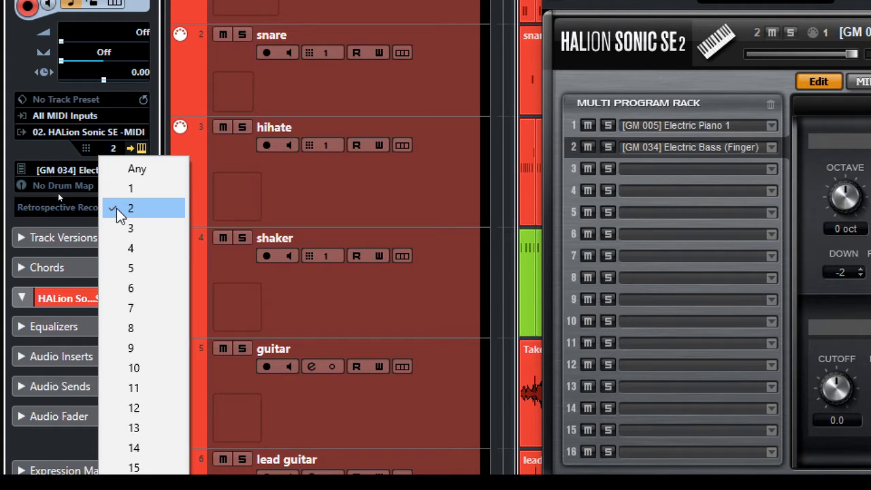
pyautogui.click(134, 190)
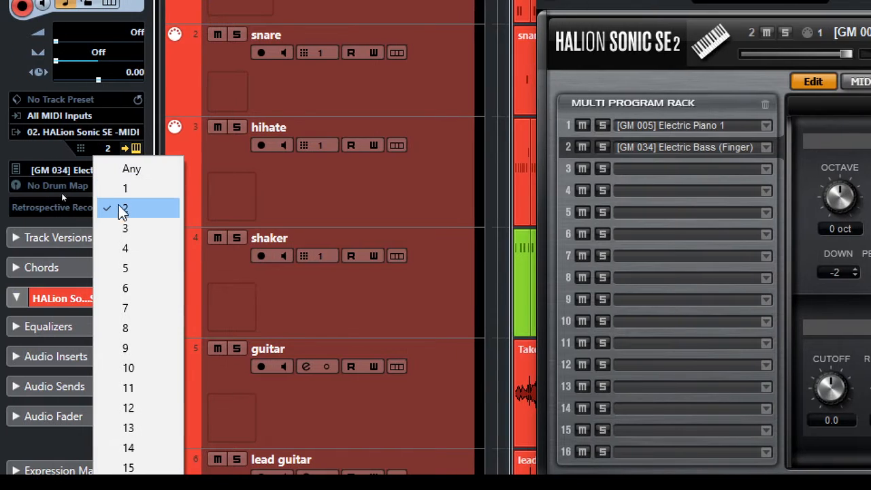
pyautogui.click(130, 212)
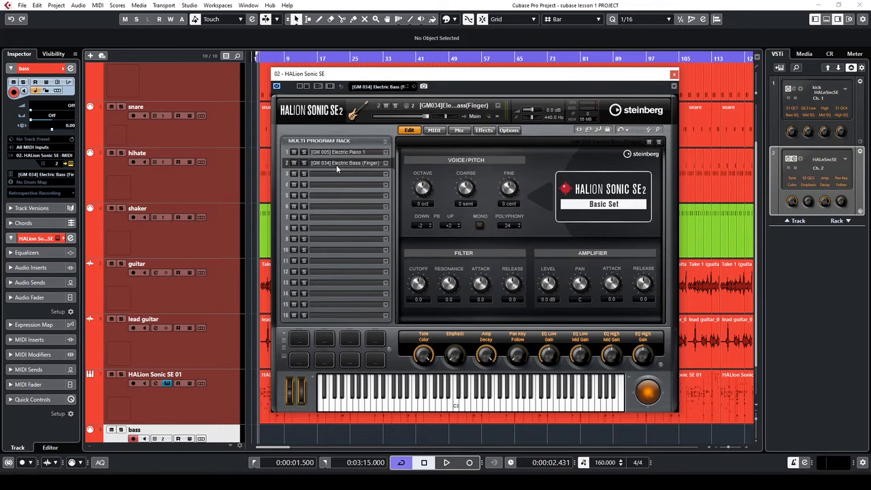
# Search HALion's program browser for bass and load [GM 034] Electric Bass (Finger) into slot 2
pyautogui.click(377, 87)
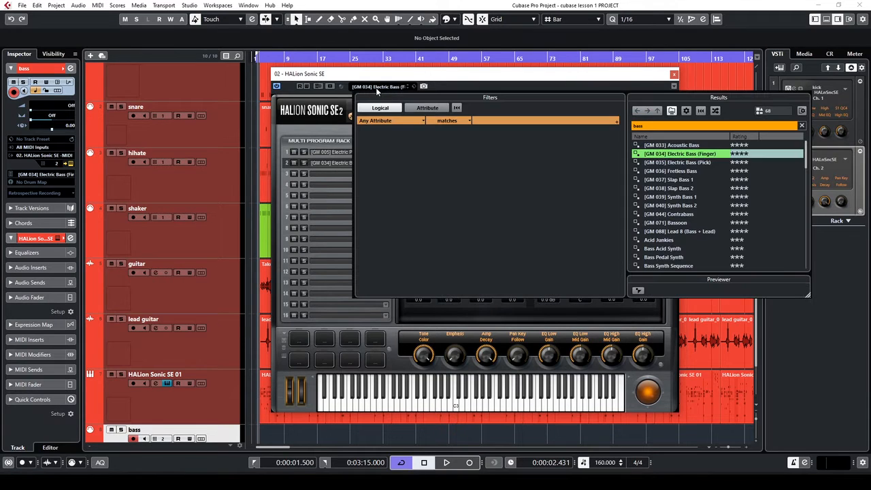
pyautogui.doubleClick(642, 127)
pyautogui.click(656, 129)
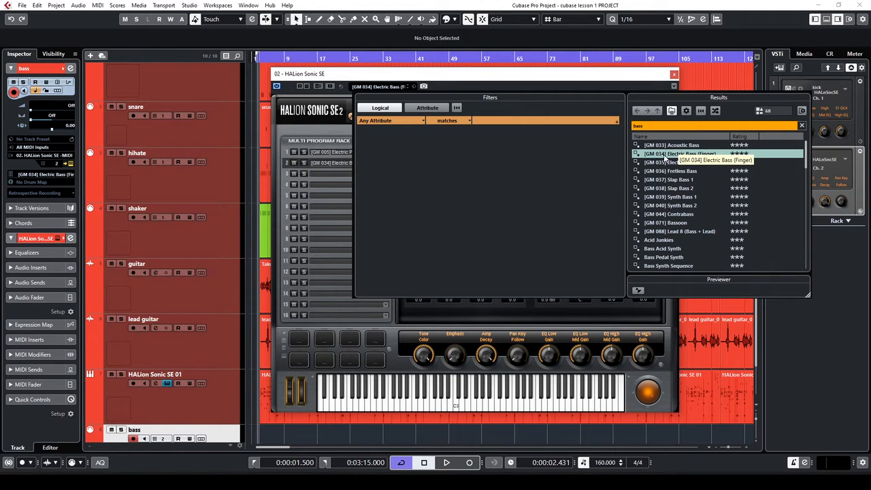
pyautogui.doubleClick(665, 155)
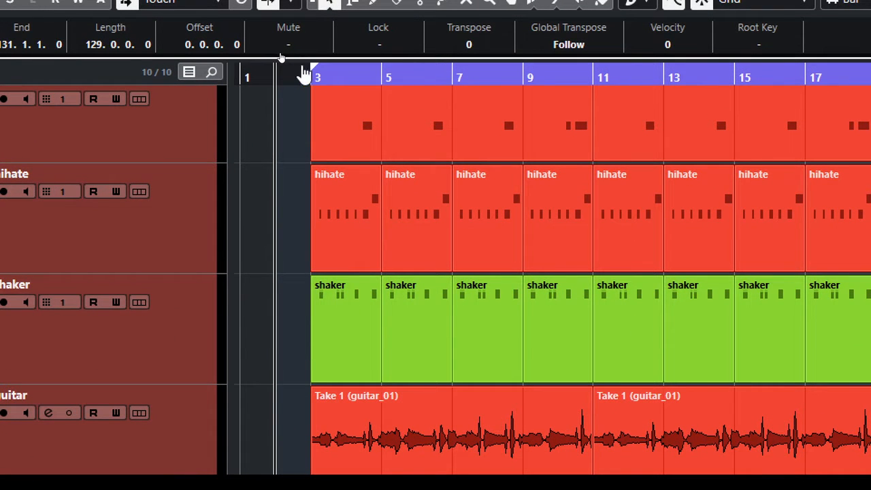
# Move the left locator to bar 2 and run playback to record the bass line
pyautogui.moveTo(305, 74); pyautogui.dragTo(275, 75)
pyautogui.press('space')
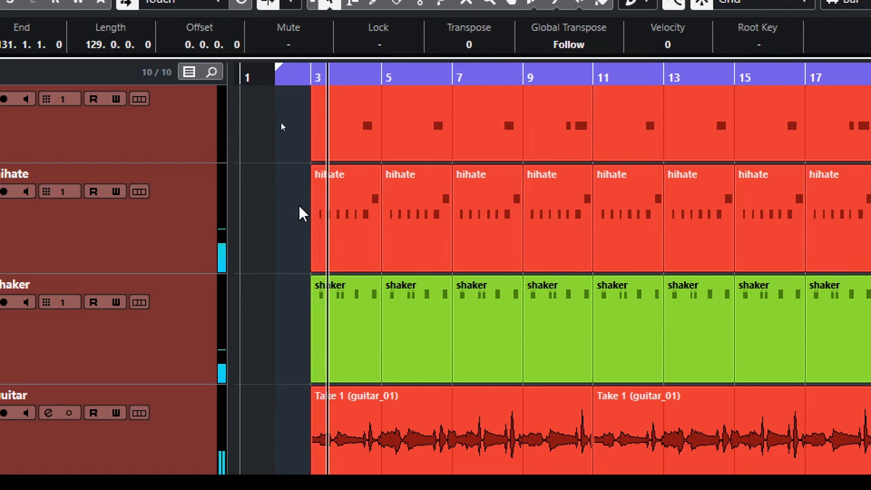
pyautogui.click(341, 233)
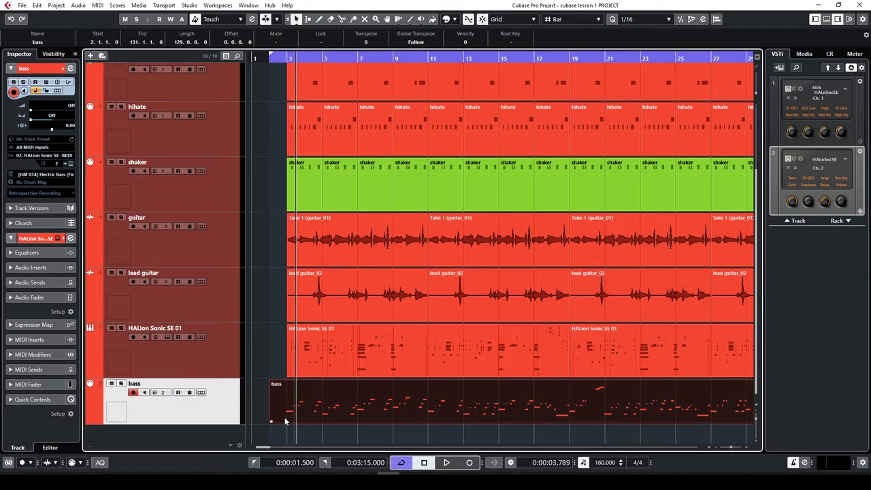
# Open the bass part in the Key Editor and play it back from just before bar 3
pyautogui.doubleClick(432, 407)
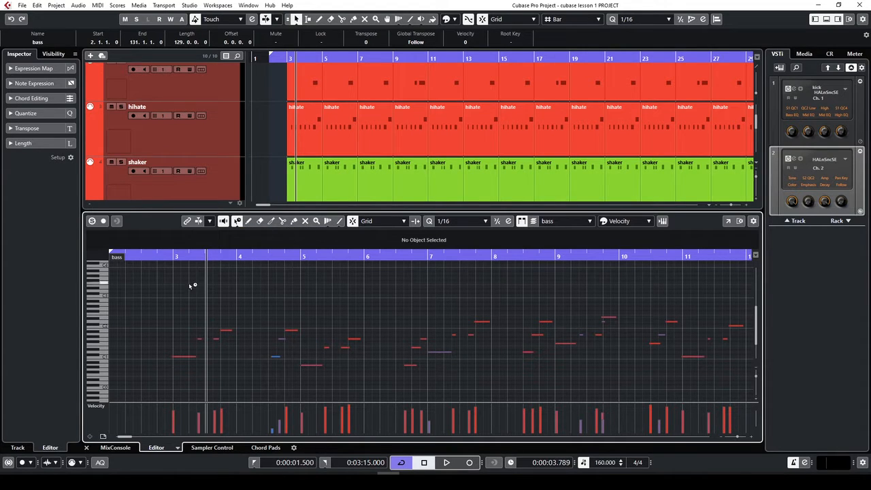
pyautogui.click(161, 258)
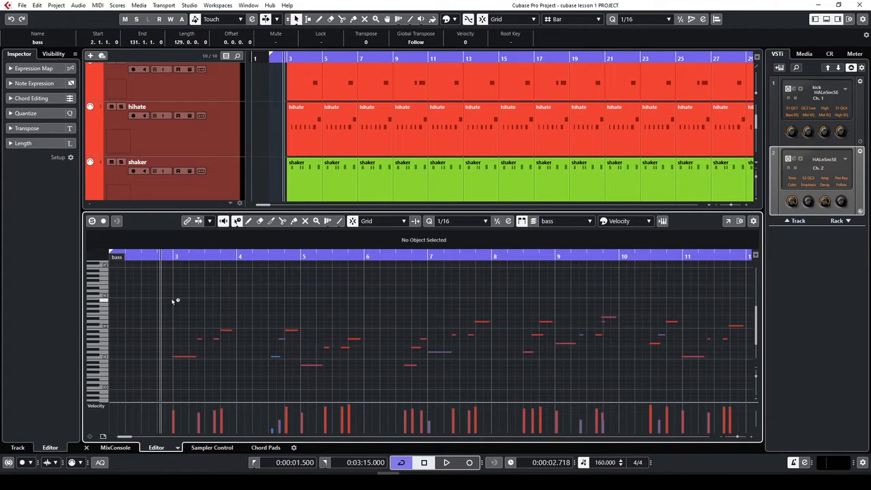
pyautogui.hotkey('ctrl', 'a')
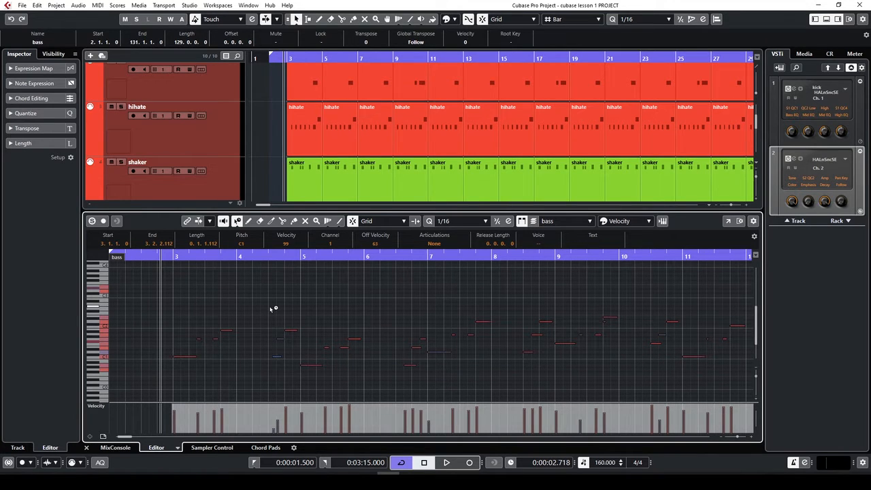
pyautogui.press('space')
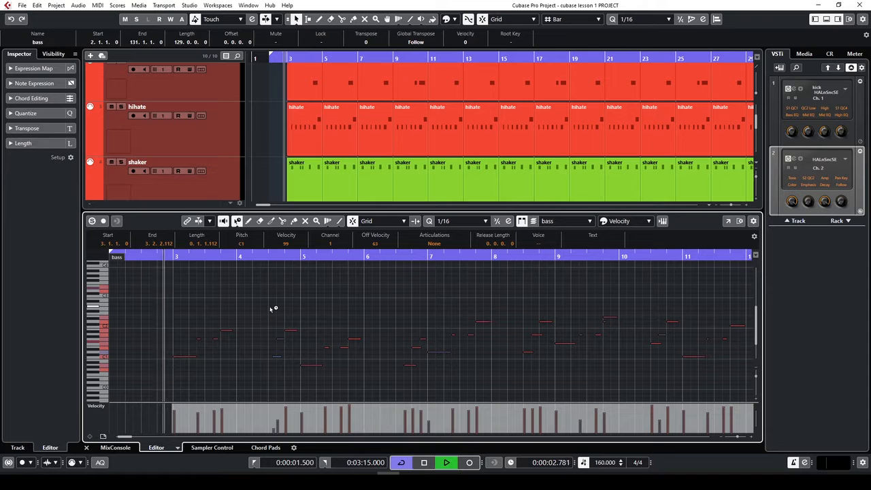
pyautogui.click(230, 341)
pyautogui.press('space')
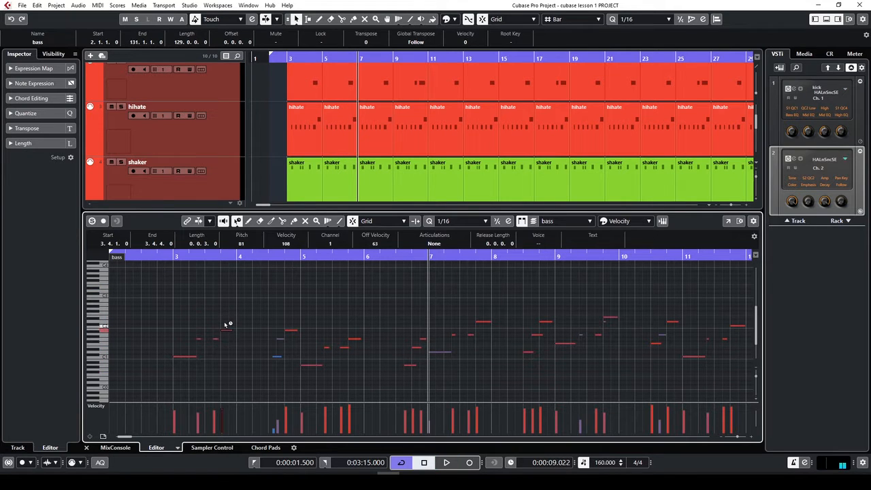
# Raise the two B1 notes near bar 4 to C2 and audition the edit from around bar 2.8
pyautogui.moveTo(233, 315); pyautogui.dragTo(226, 358)
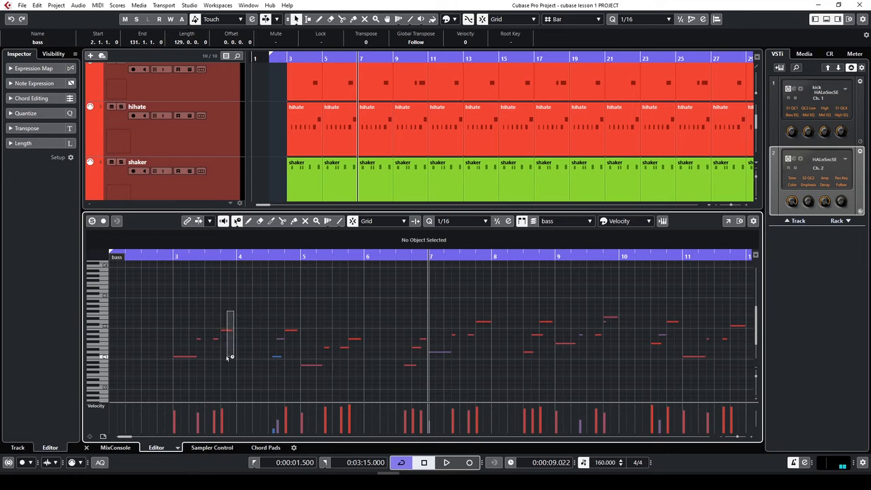
pyautogui.click(292, 331)
pyautogui.moveTo(313, 305); pyautogui.dragTo(218, 332)
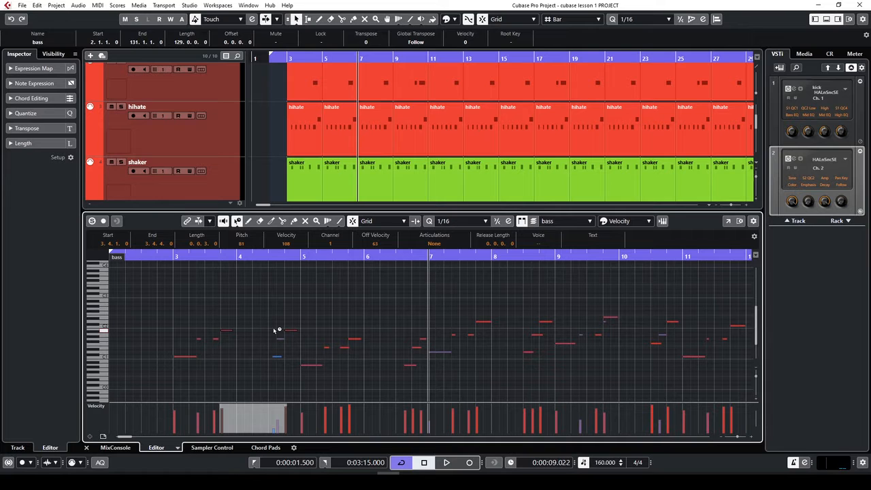
pyautogui.press('Up')
pyautogui.press('Down')
pyautogui.moveTo(305, 316); pyautogui.dragTo(209, 334)
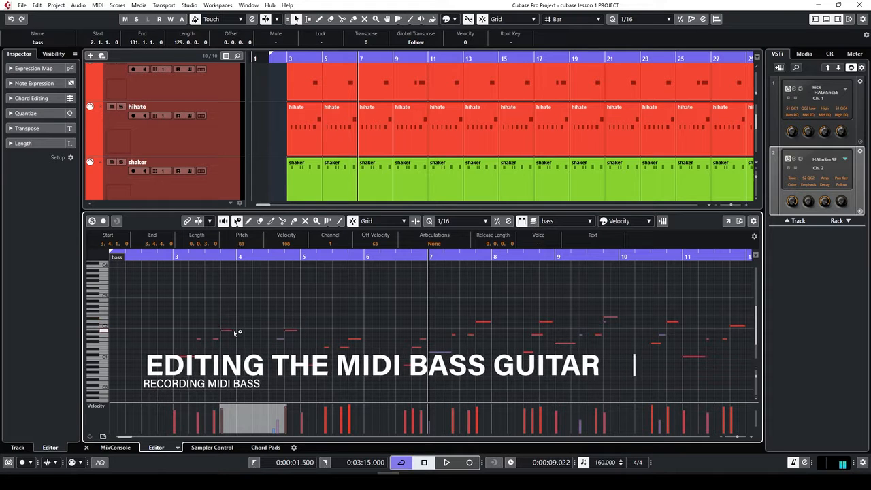
pyautogui.press('Up')
pyautogui.moveTo(218, 313); pyautogui.dragTo(319, 330)
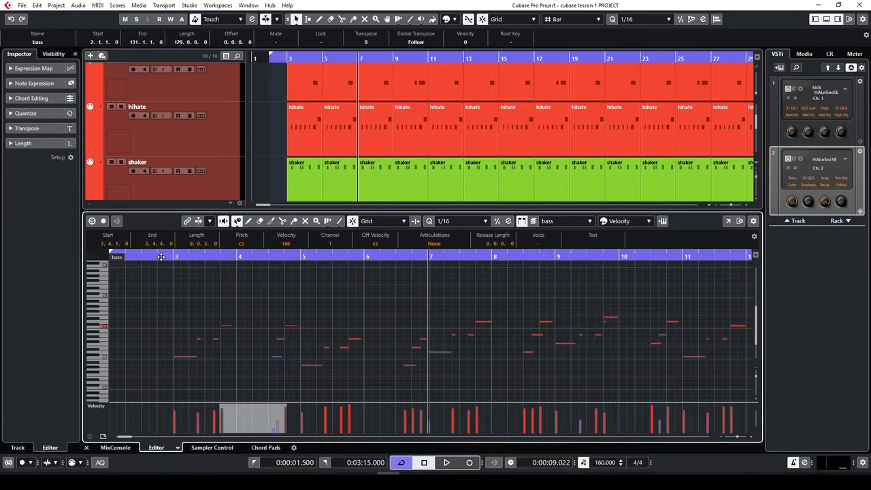
pyautogui.click(161, 257)
pyautogui.press('space')
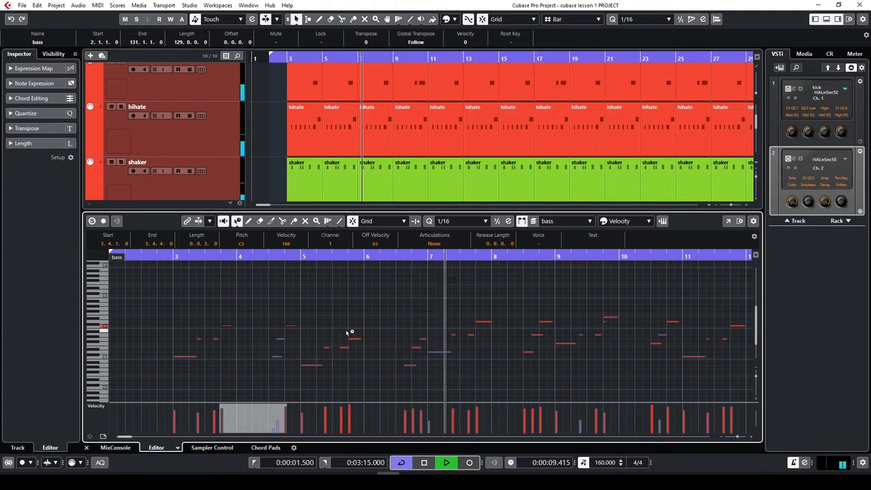
pyautogui.press('space')
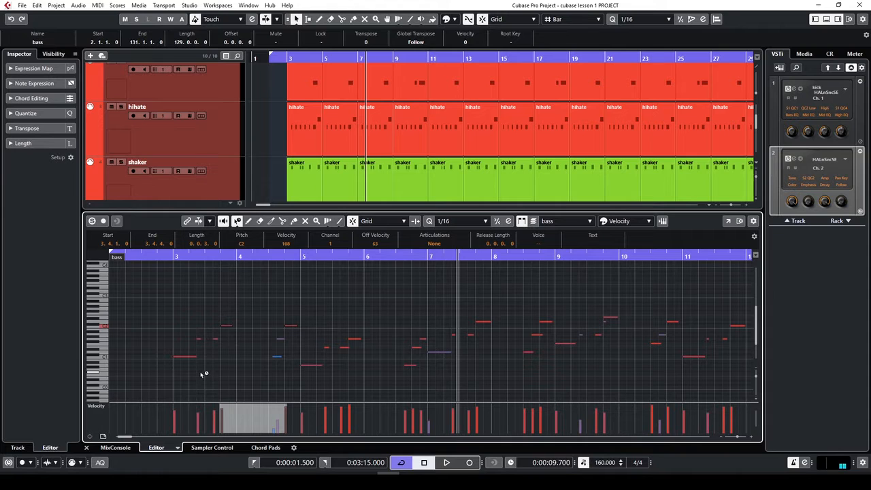
# Shorten the tail of the C1 bass note and play back to hear it
pyautogui.press('h')
pyautogui.press('h')
pyautogui.press('h')
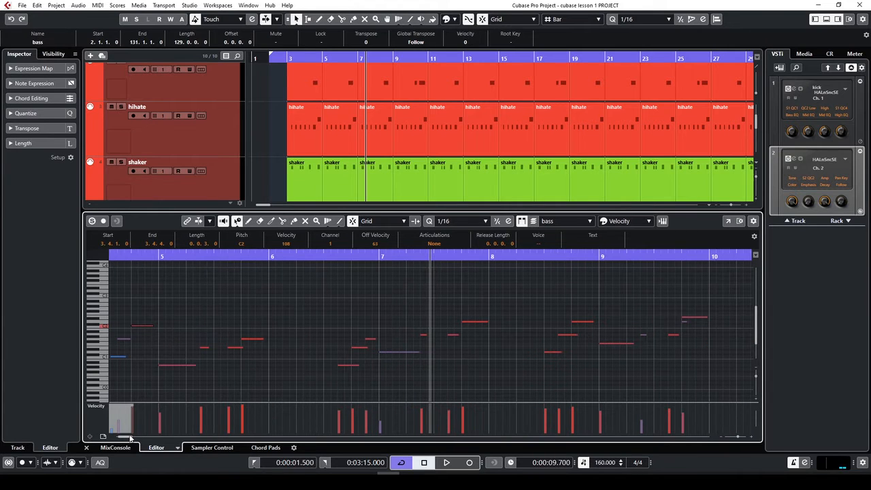
pyautogui.moveTo(130, 437); pyautogui.dragTo(120, 437)
pyautogui.press('h')
pyautogui.press('h')
pyautogui.press('h')
pyautogui.moveTo(341, 351); pyautogui.dragTo(326, 371)
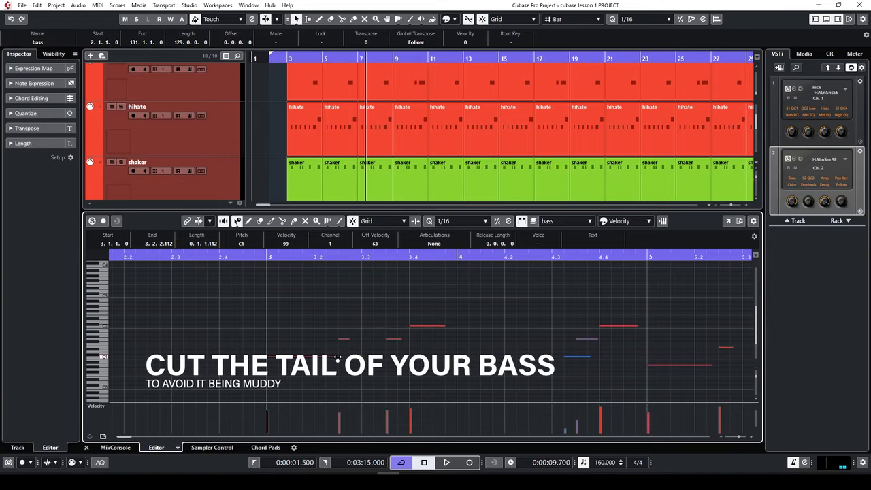
pyautogui.moveTo(338, 357); pyautogui.dragTo(336, 358)
pyautogui.moveTo(337, 358); pyautogui.dragTo(328, 358)
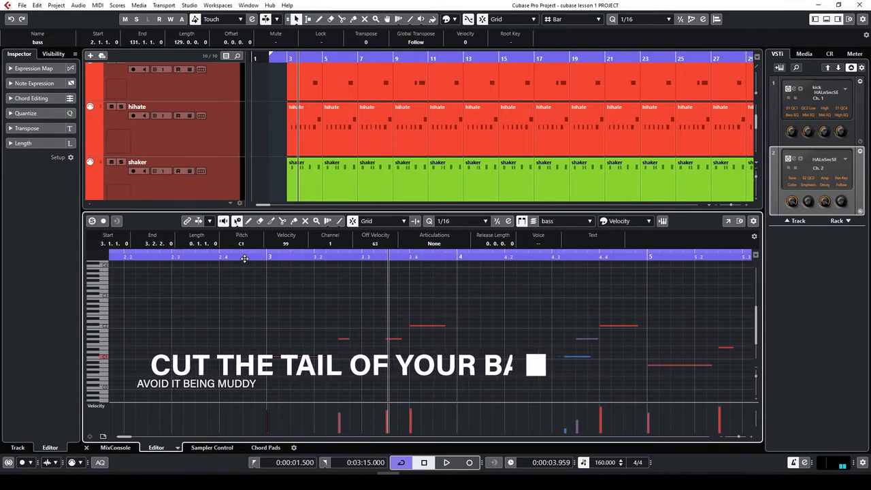
pyautogui.click(244, 258)
pyautogui.press('space')
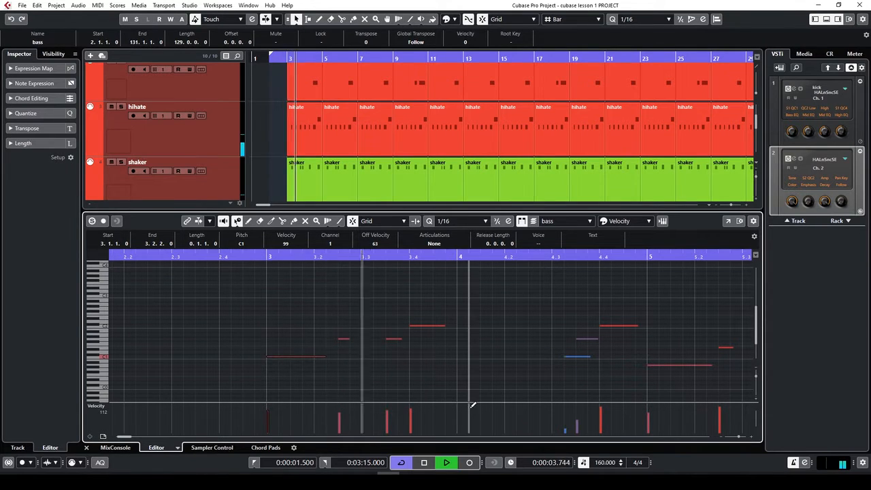
pyautogui.press('g')
pyautogui.press('g')
pyautogui.press('g')
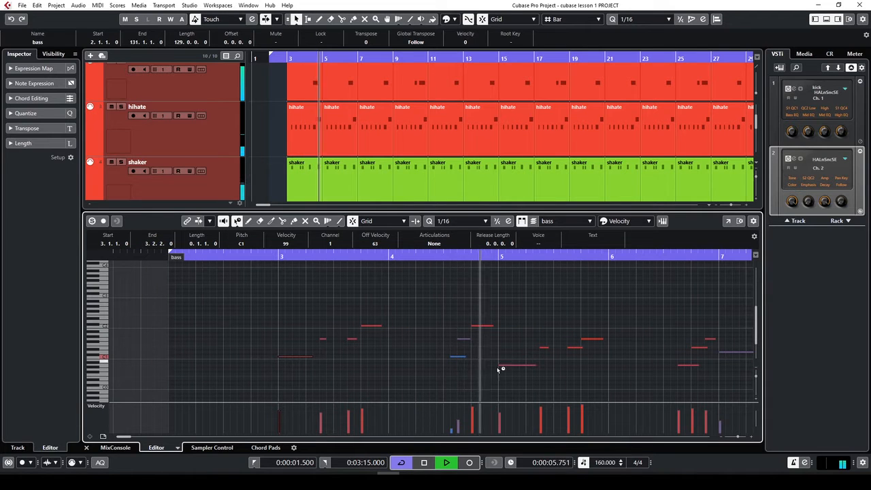
pyautogui.press('space')
# Shorten the blue bass note to a length of 0.0.2.0
pyautogui.press('h')
pyautogui.press('h')
pyautogui.press('h')
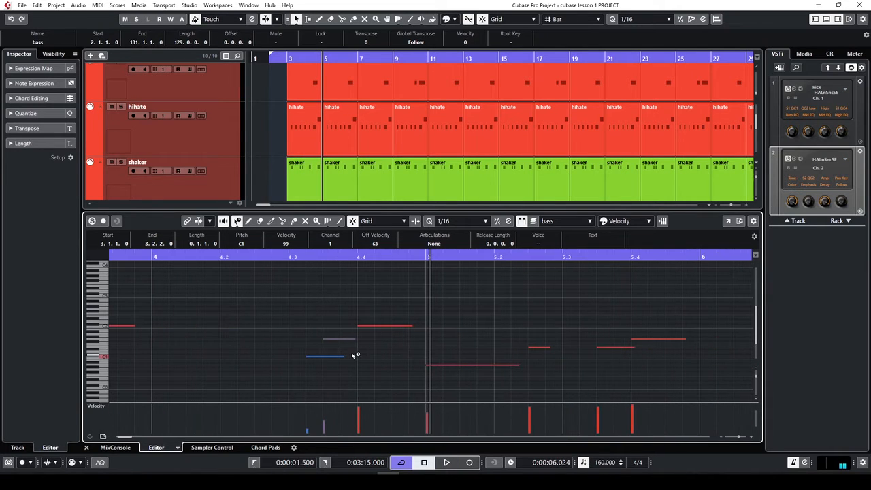
pyautogui.click(352, 353)
pyautogui.click(334, 340)
pyautogui.moveTo(344, 359); pyautogui.dragTo(319, 361)
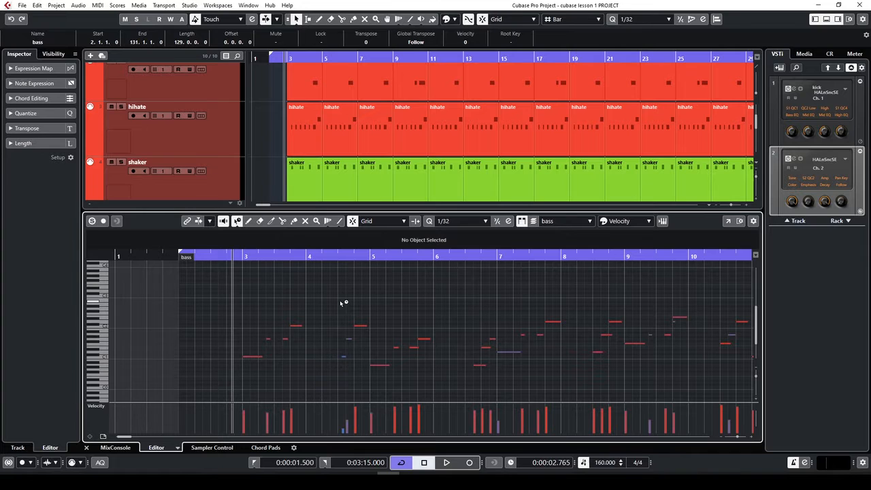
# Apply Fixed Velocity 100 to all bass notes, then deselect them and zoom in
pyautogui.hotkey('ctrl', 'a')
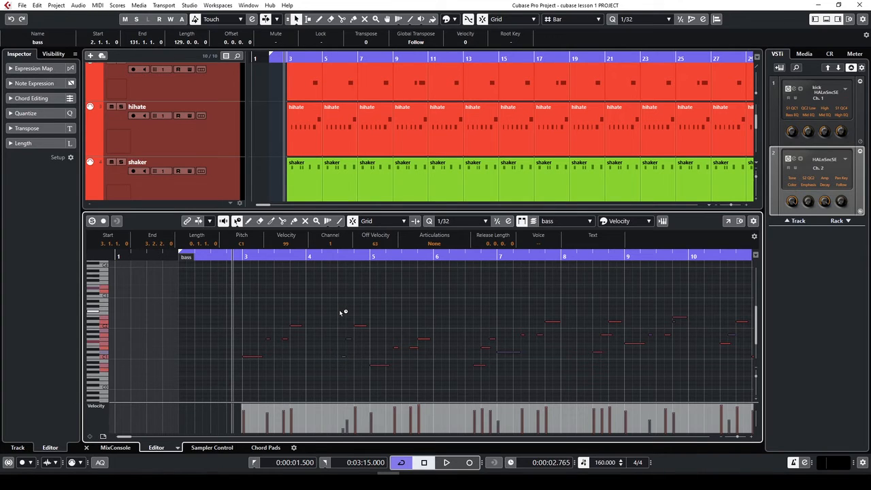
pyautogui.rightClick(406, 302)
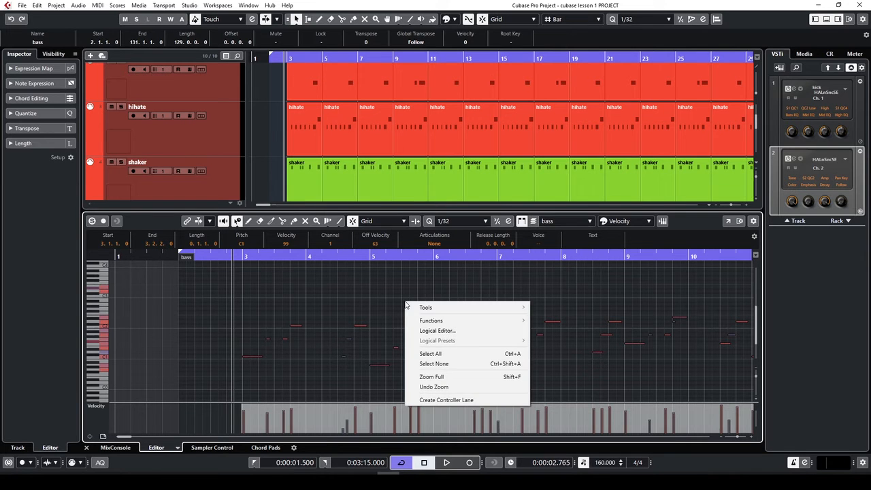
pyautogui.moveTo(421, 322)
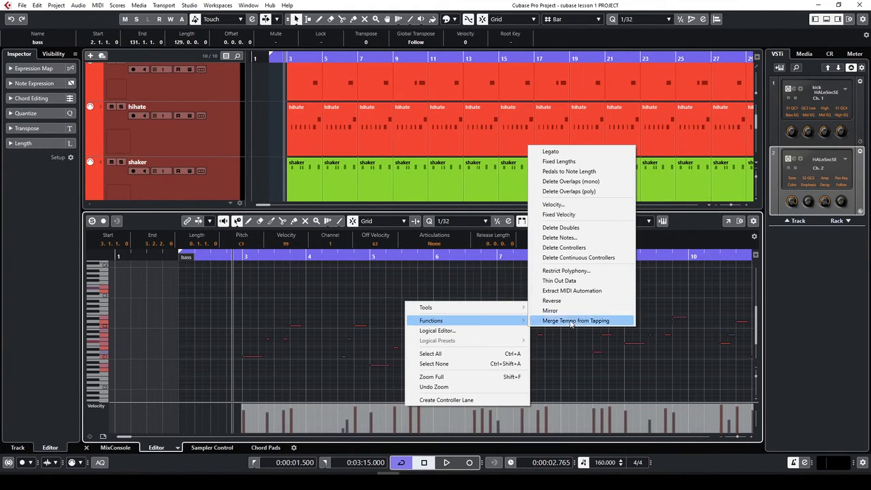
pyautogui.click(564, 216)
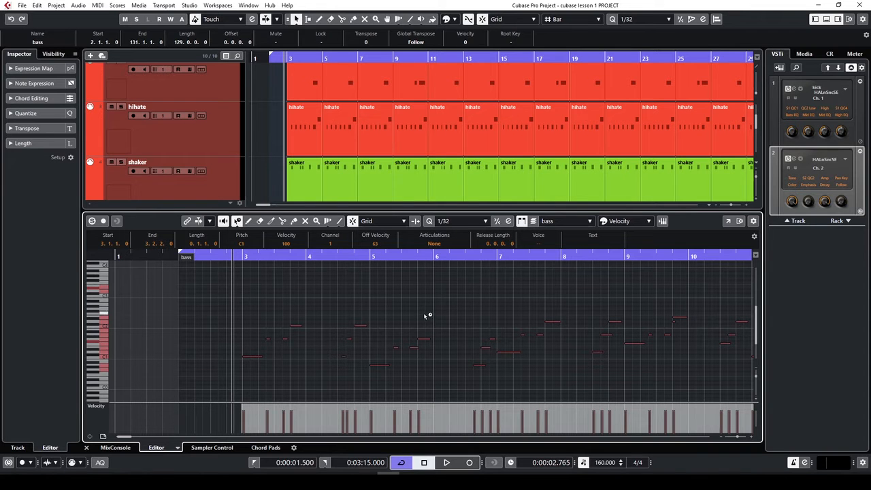
pyautogui.press('g')
pyautogui.press('g')
pyautogui.press('g')
pyautogui.press('g')
pyautogui.press('g')
pyautogui.press('g')
pyautogui.press('g')
pyautogui.press('g')
pyautogui.press('g')
pyautogui.press('g')
pyautogui.press('g')
pyautogui.press('g')
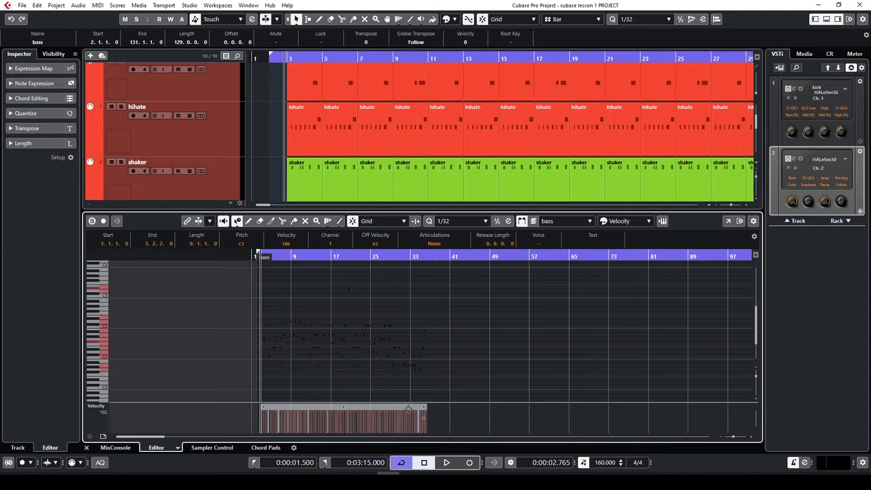
pyautogui.press('h')
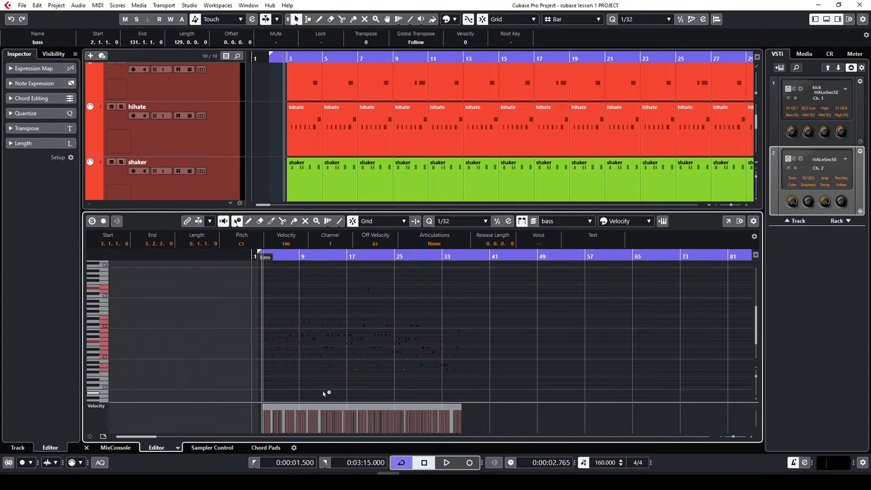
pyautogui.click(412, 301)
pyautogui.press('h')
pyautogui.press('h')
pyautogui.press('h')
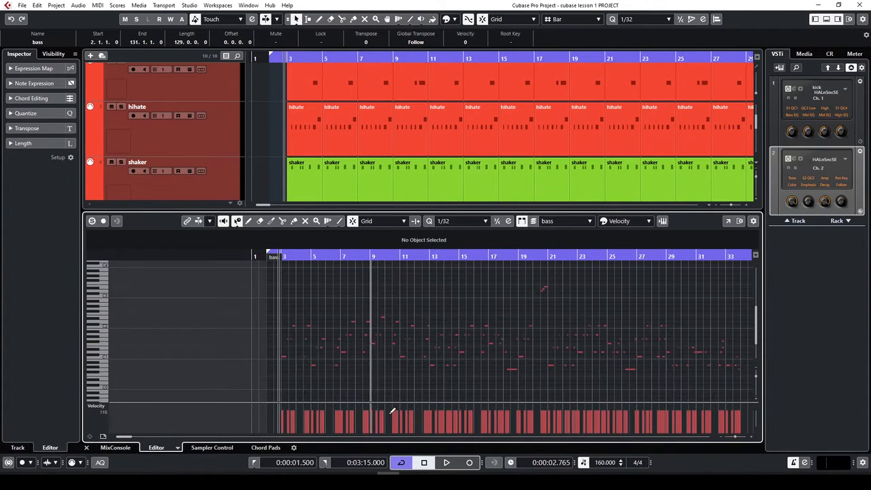
pyautogui.press('h')
pyautogui.press('h')
pyautogui.press('h')
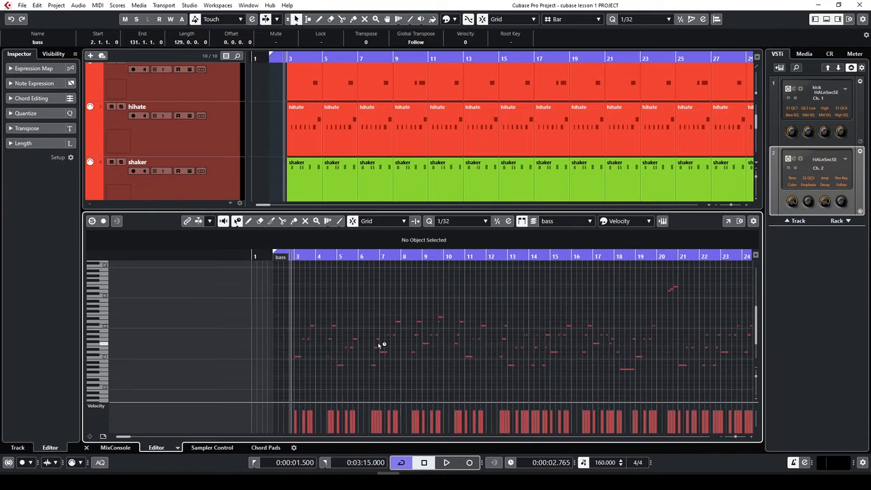
pyautogui.press('h')
pyautogui.press('h')
pyautogui.press('h')
pyautogui.press('h')
pyautogui.press('h')
pyautogui.press('h')
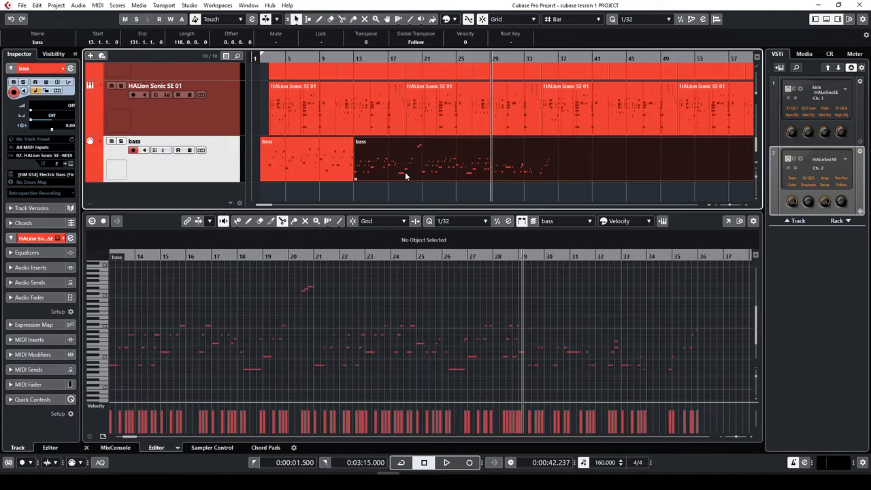
# Split the bass part at bars 3 and 11 and delete the leftover pieces on either side
pyautogui.press('3')
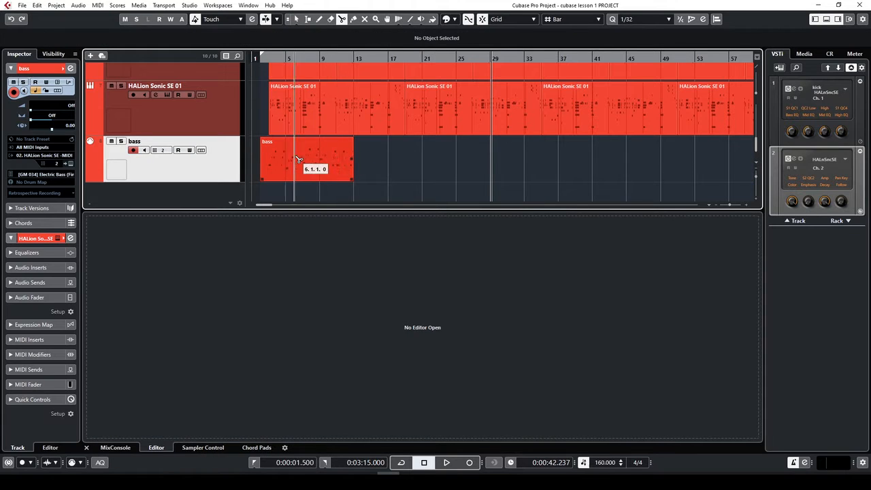
pyautogui.click(272, 160)
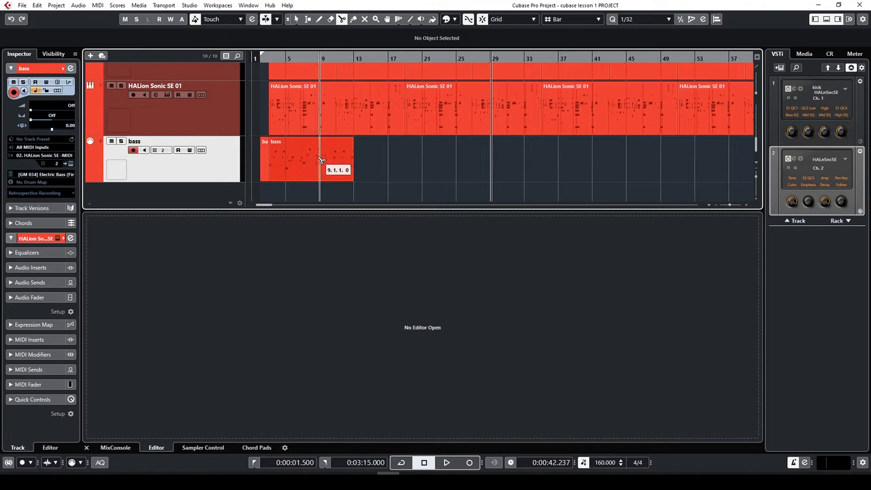
pyautogui.press('1')
pyautogui.press('h')
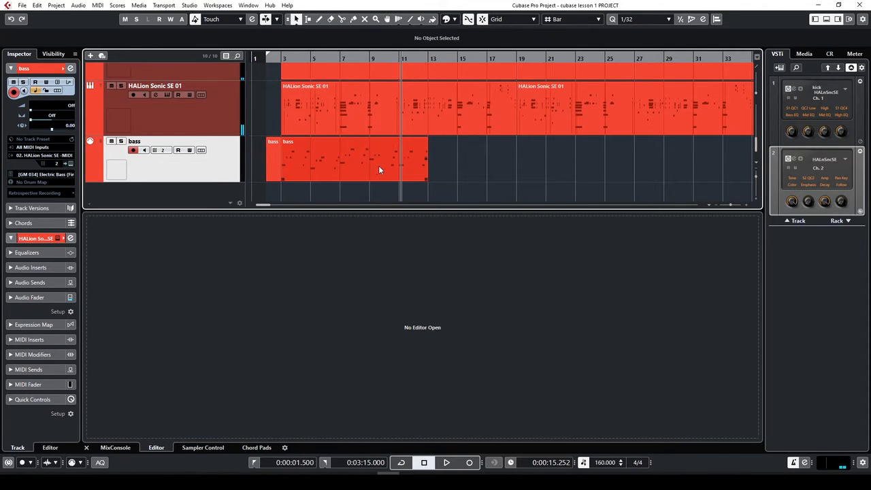
pyautogui.press('3')
pyautogui.click(402, 167)
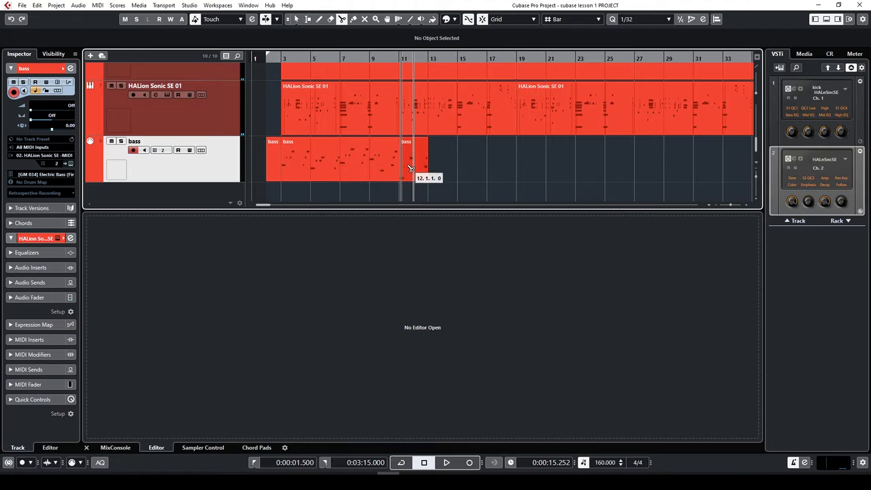
pyautogui.press('1')
pyautogui.doubleClick(410, 165)
pyautogui.press('Delete')
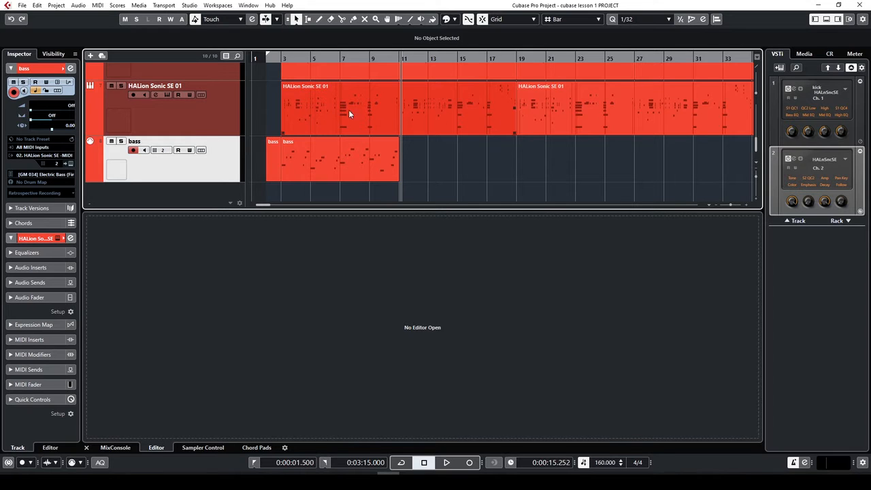
pyautogui.click(341, 163)
pyautogui.click(276, 164)
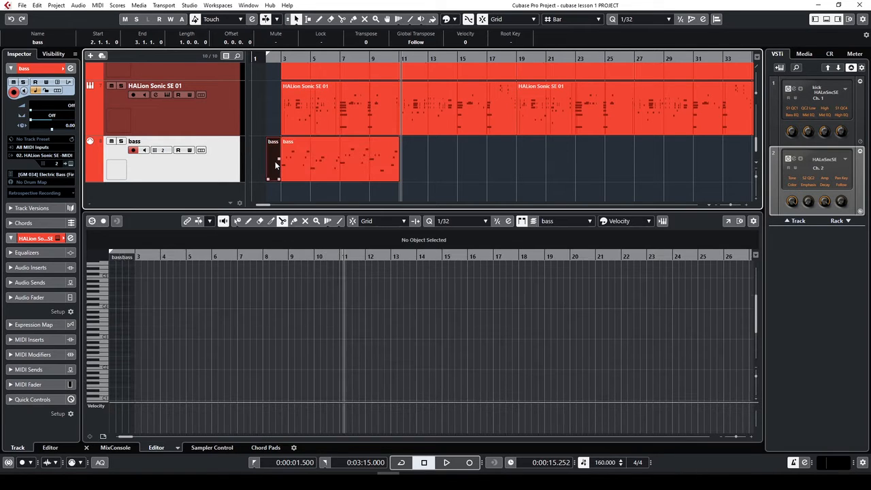
pyautogui.press('Delete')
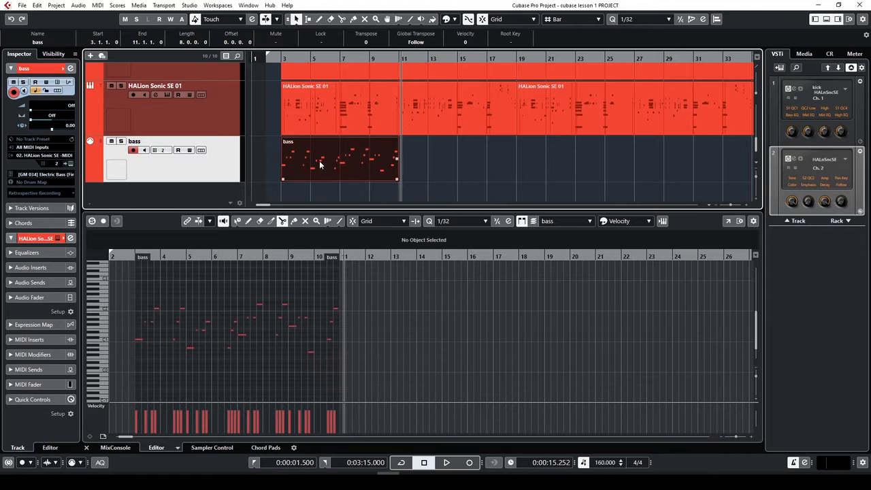
# Duplicate the 8-bar bass part repeatedly until it reaches bar 131
pyautogui.hotkey('ctrl', 'd')
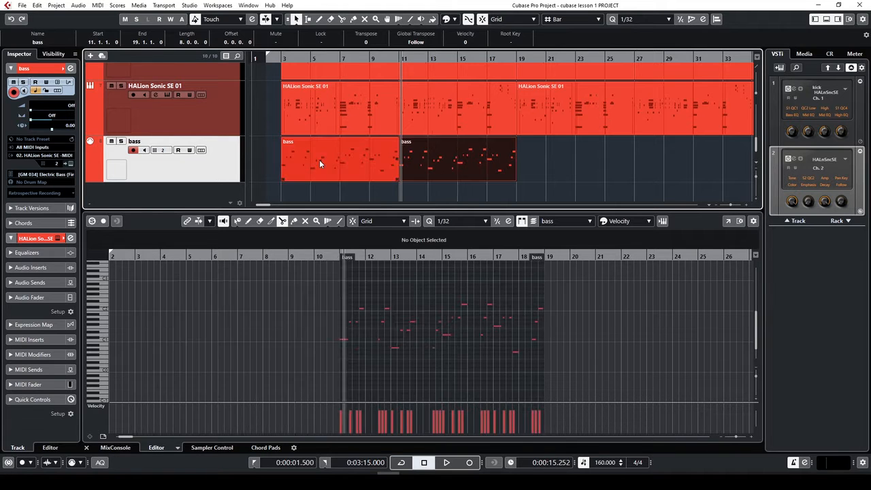
pyautogui.hotkey('ctrl', 'd')
pyautogui.hotkey('ctrl', 'd')
pyautogui.press('g')
pyautogui.press('g')
pyautogui.press('g')
pyautogui.press('g')
pyautogui.press('g')
pyautogui.press('g')
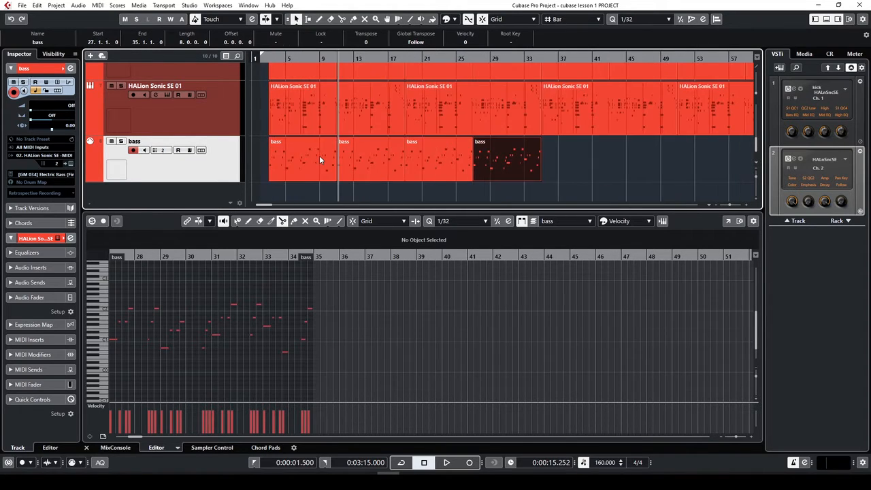
pyautogui.hotkey('ctrl', 'd')
pyautogui.hotkey('ctrl', 'd')
pyautogui.hotkey('ctrl', 'd')
pyautogui.hotkey('ctrl', 'd')
pyautogui.hotkey('ctrl', 'd')
pyautogui.hotkey('ctrl', 'd')
pyautogui.hotkey('ctrl', 'd')
pyautogui.hotkey('ctrl', 'd')
pyautogui.hotkey('ctrl', 'd')
pyautogui.hotkey('ctrl', 'd')
pyautogui.hotkey('ctrl', 'd')
pyautogui.hotkey('ctrl', 'd')
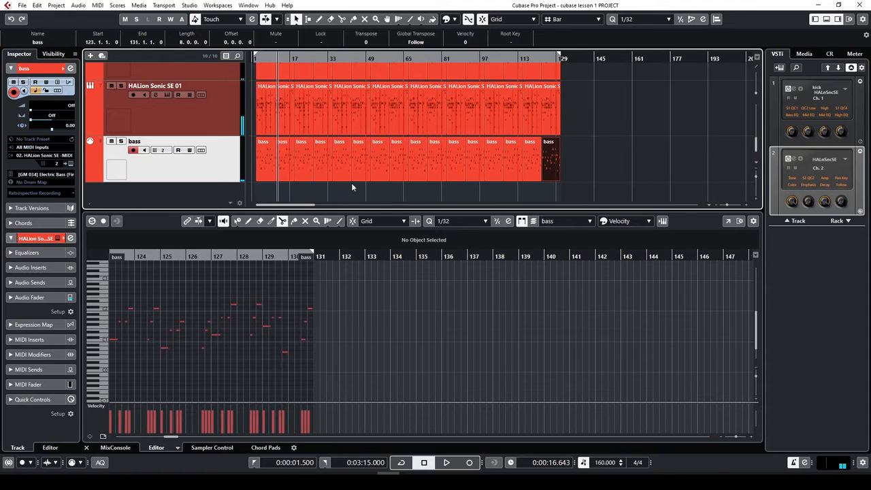
pyautogui.press('space')
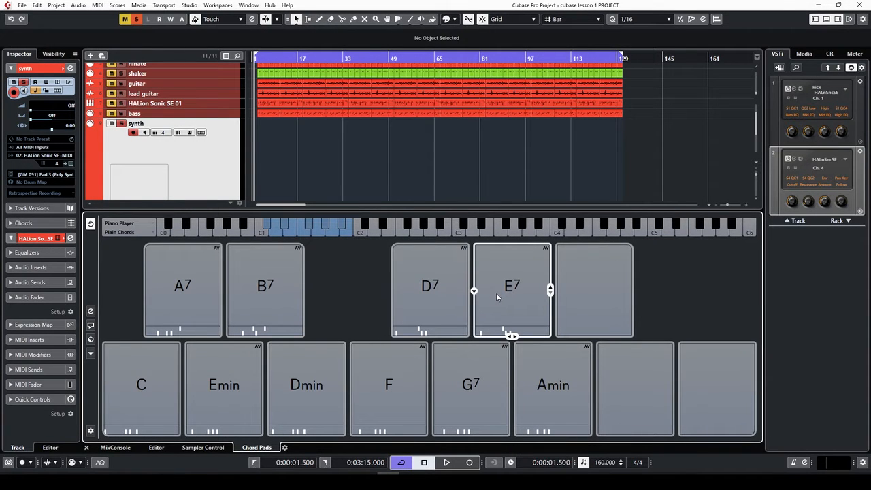
pyautogui.click(271, 298)
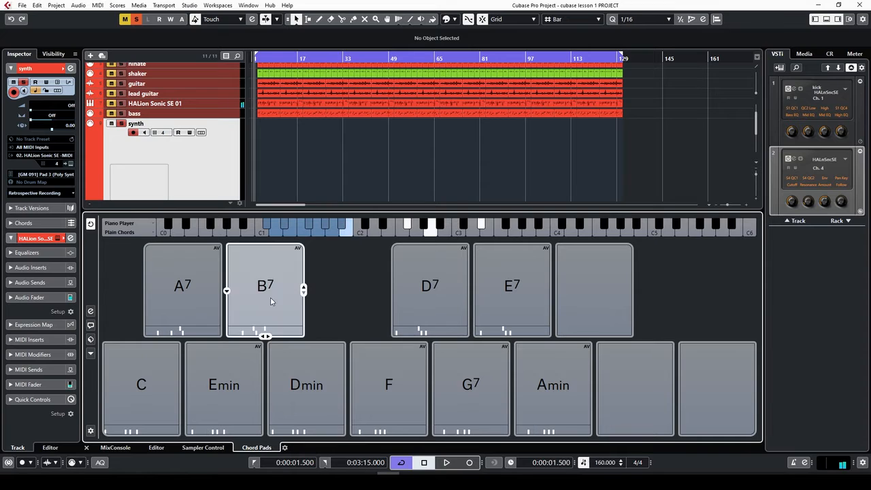
pyautogui.click(244, 380)
pyautogui.click(344, 386)
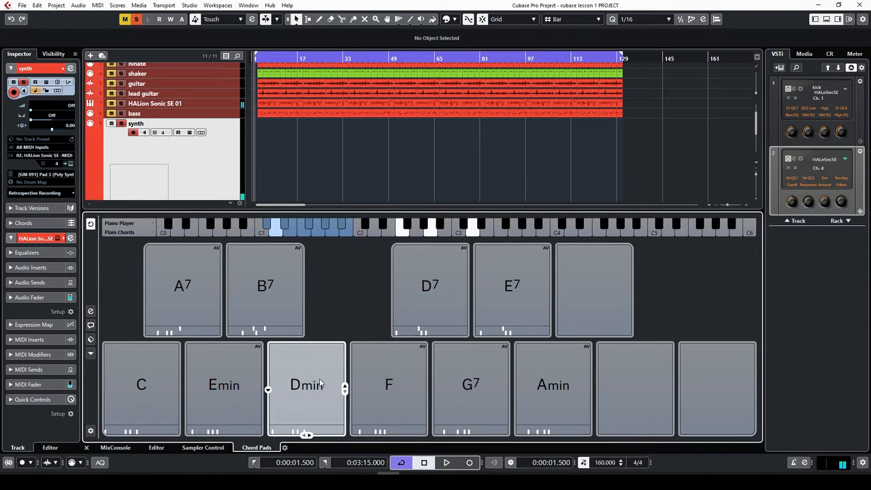
pyautogui.click(369, 377)
pyautogui.click(470, 381)
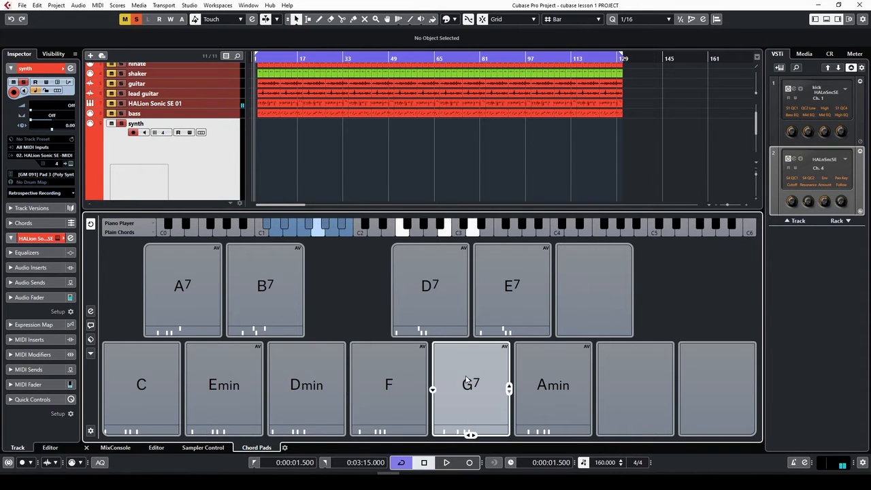
pyautogui.click(564, 385)
pyautogui.click(158, 361)
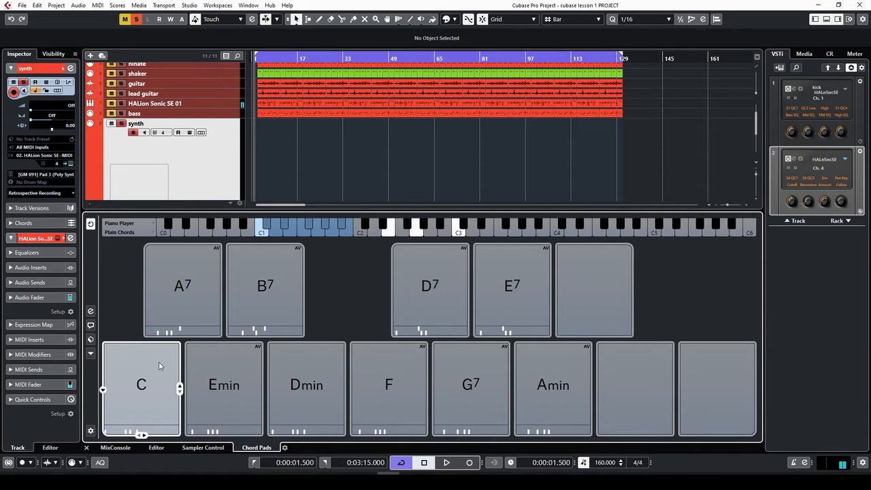
pyautogui.click(192, 298)
pyautogui.click(265, 300)
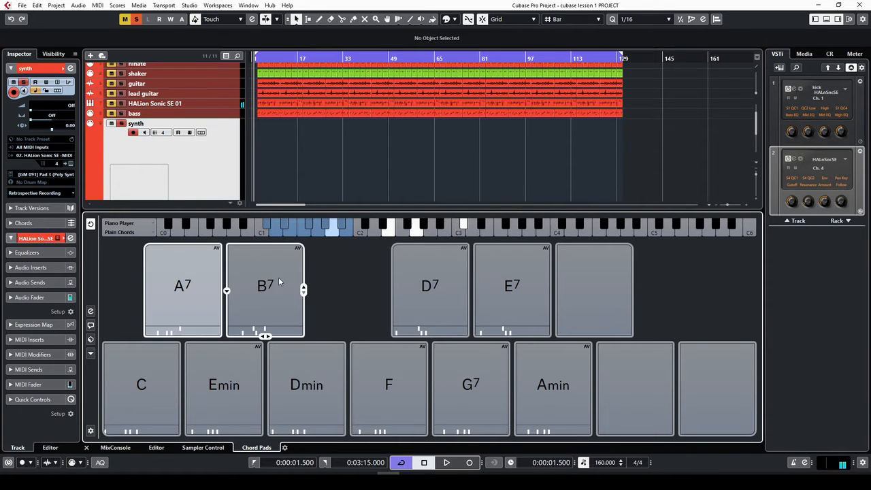
pyautogui.click(220, 386)
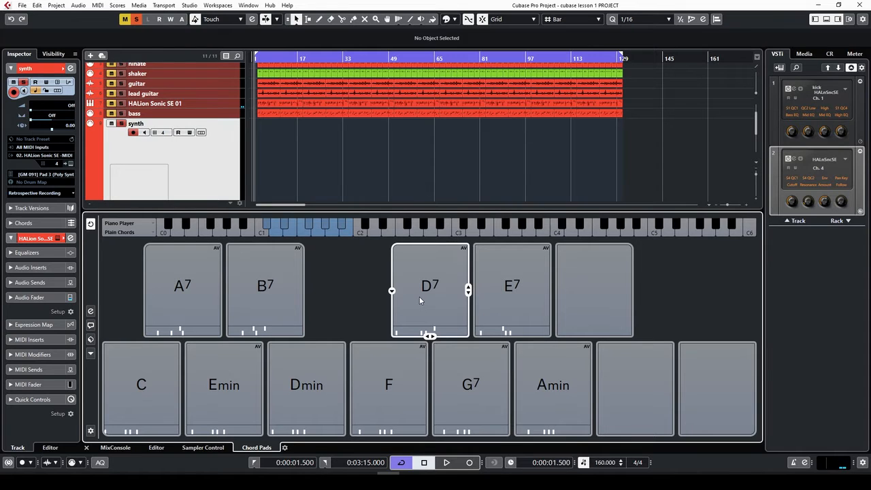
pyautogui.click(71, 165)
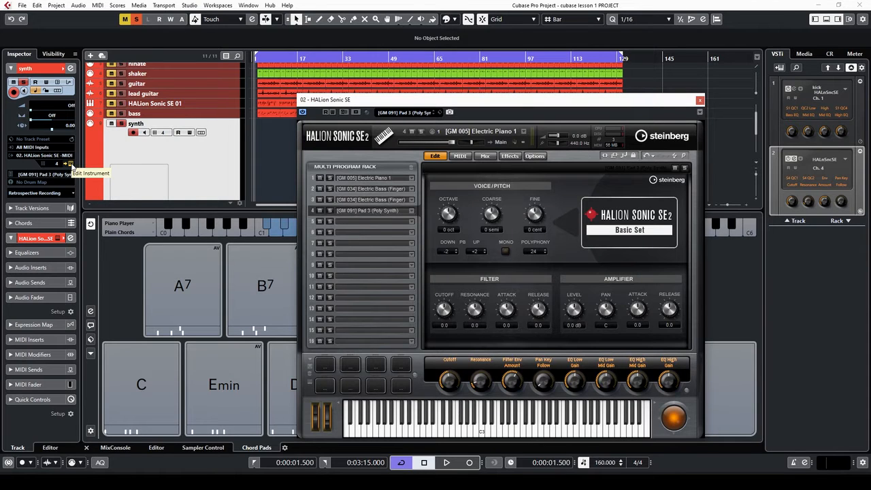
pyautogui.click(363, 219)
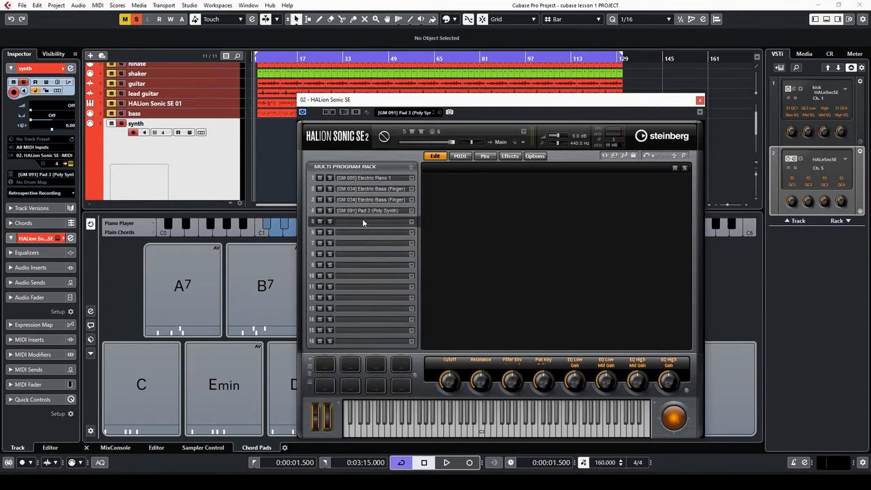
pyautogui.click(366, 211)
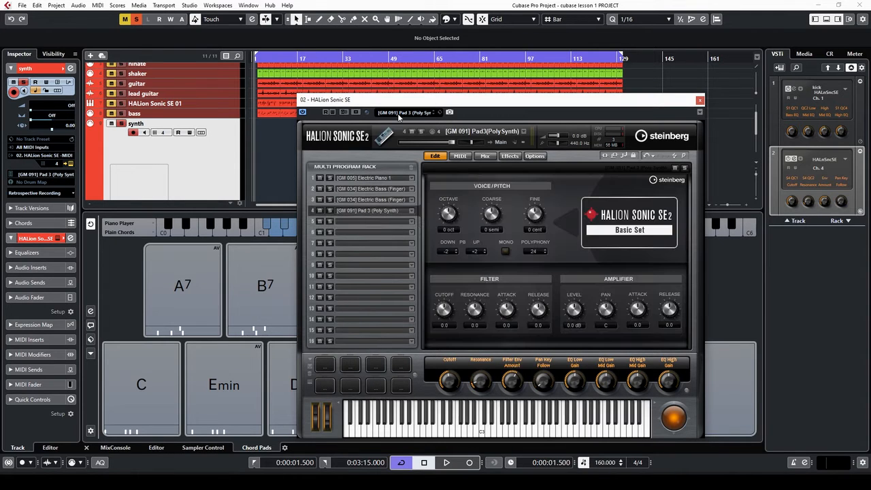
pyautogui.click(397, 113)
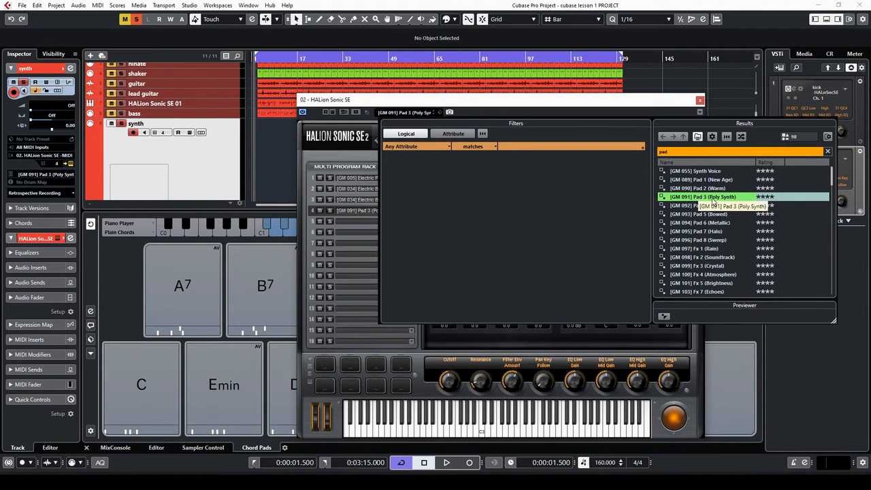
pyautogui.click(699, 102)
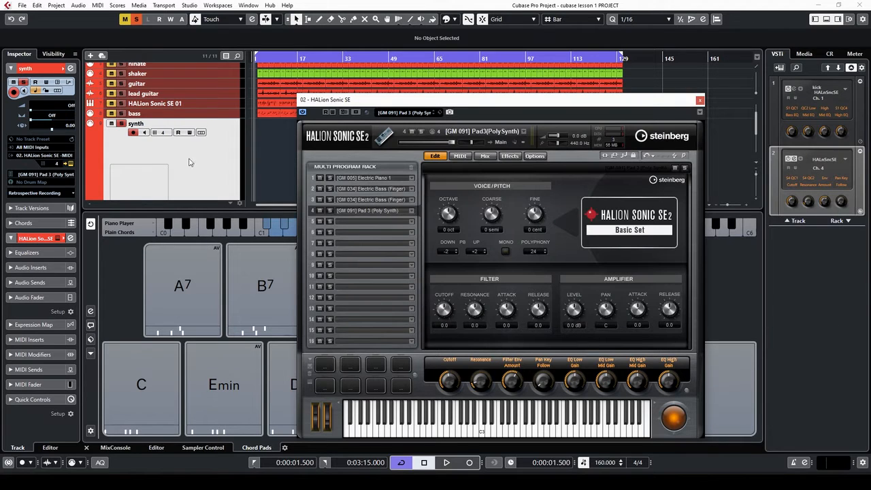
pyautogui.click(212, 164)
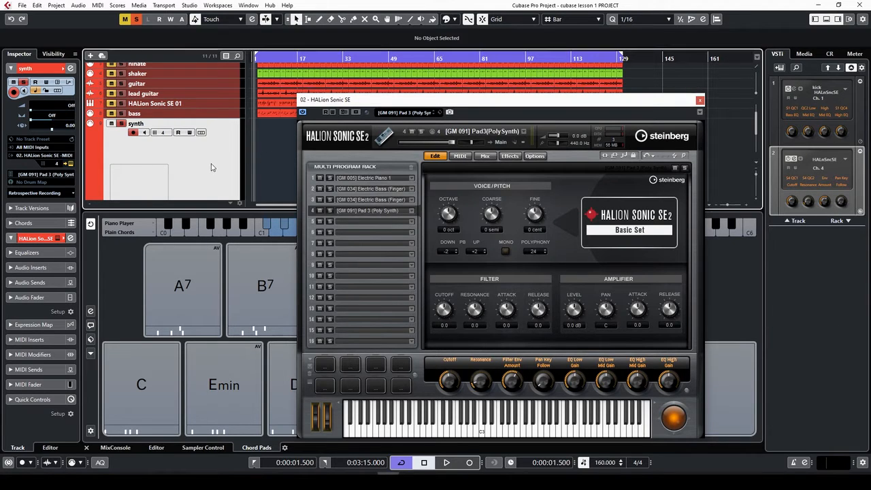
pyautogui.click(700, 100)
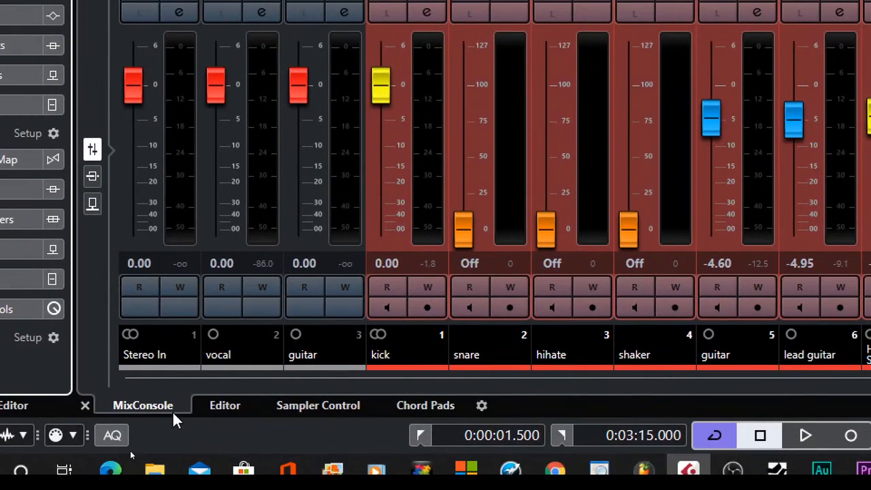
# Return the lower zone to the Chord Pads, now showing Dmin before Emin
pyautogui.click(216, 406)
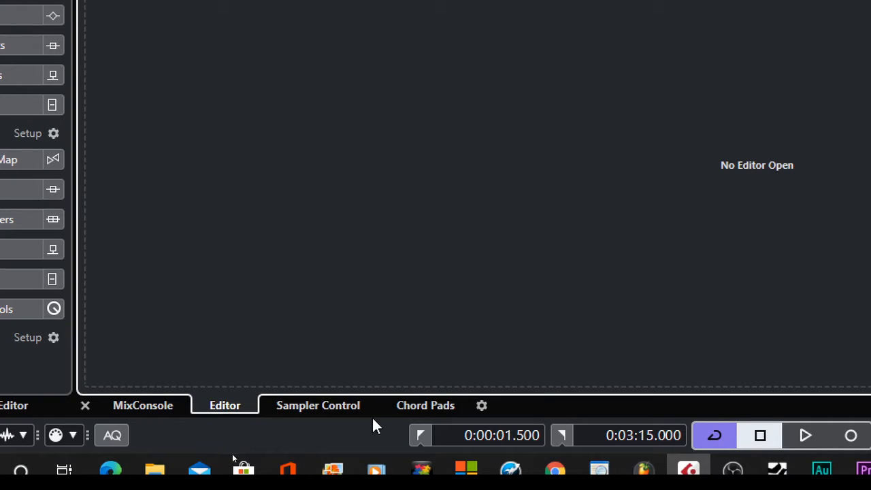
pyautogui.click(301, 403)
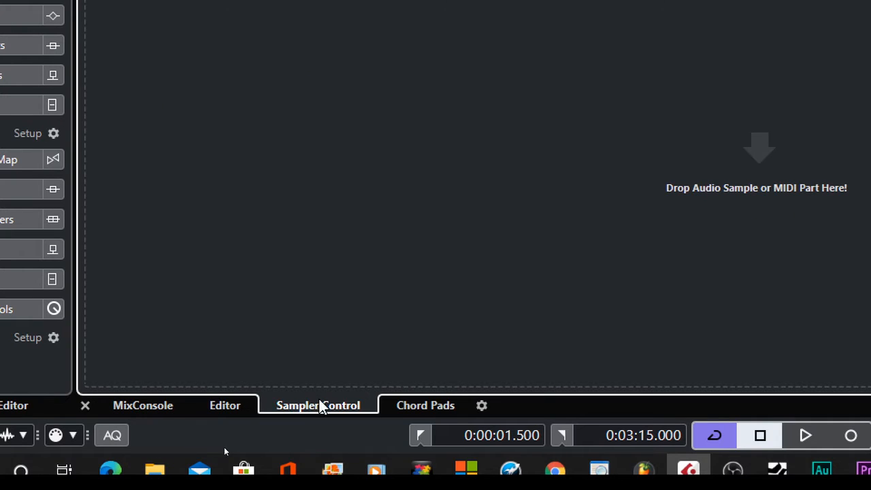
pyautogui.click(429, 407)
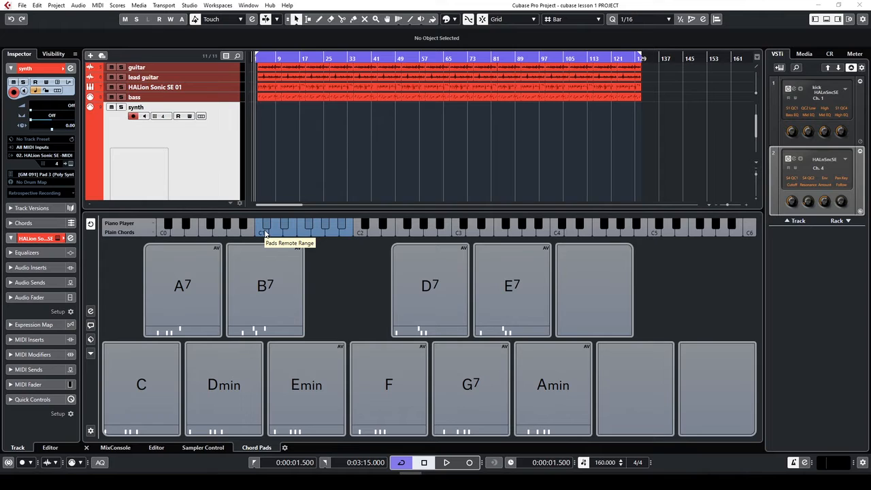
# Audition the C and Amin chord pads, then start recording on the synth track
pyautogui.click(264, 233)
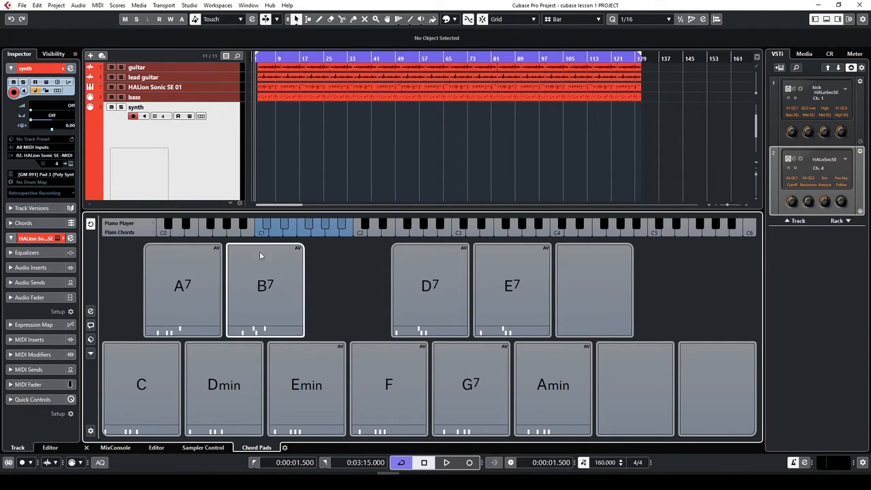
pyautogui.click(147, 383)
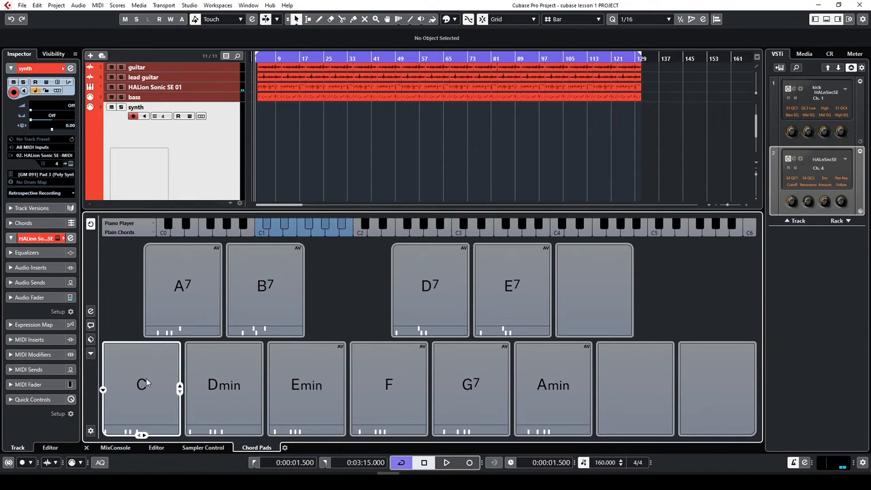
pyautogui.click(147, 383)
pyautogui.click(152, 392)
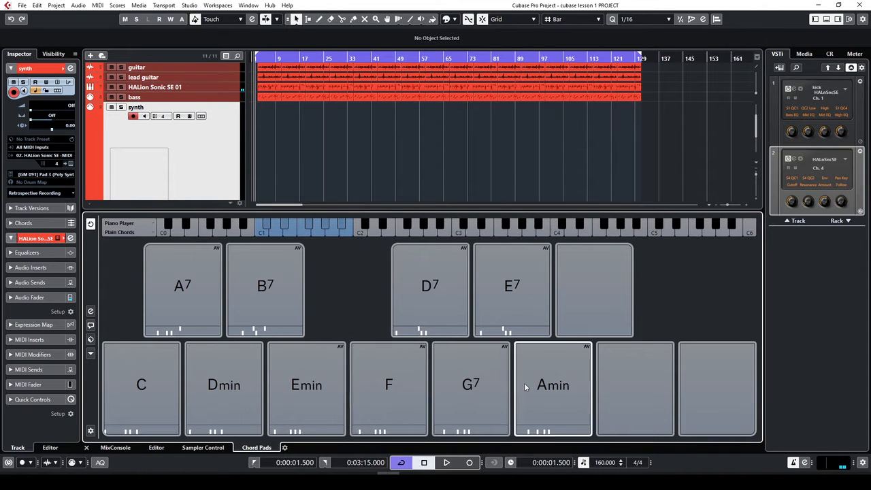
pyautogui.click(547, 373)
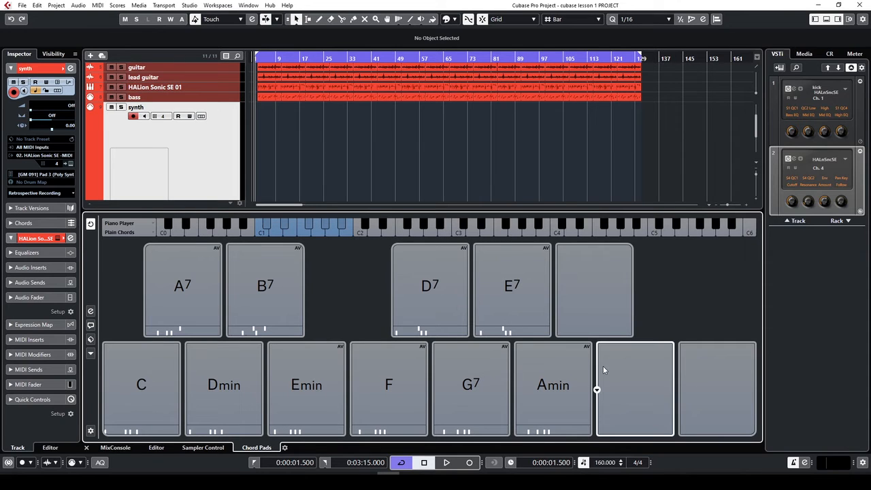
pyautogui.press('KP_Multiply')
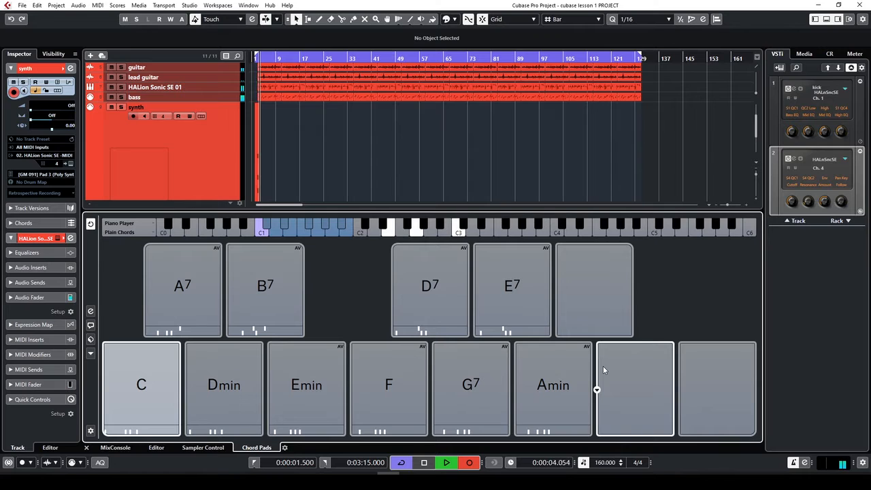
# Play Amin into the recording, stop, audition C and G7, then return to the left locator
pyautogui.click(590, 383)
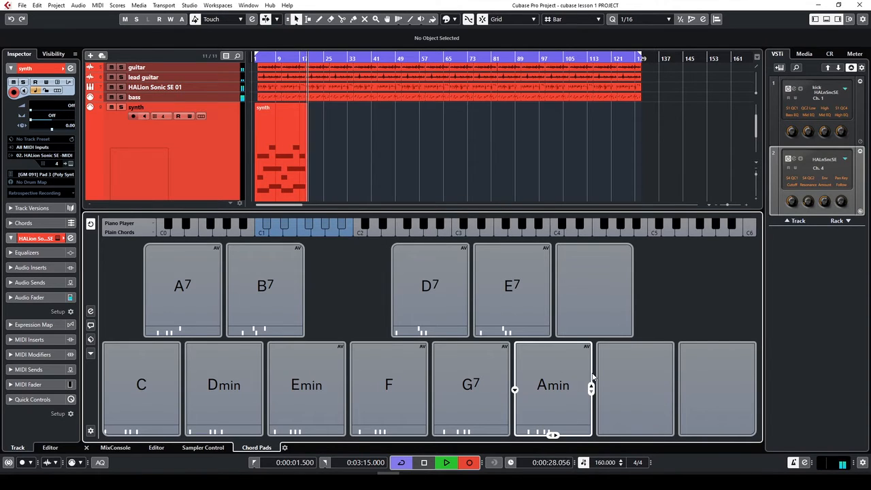
pyautogui.press('space')
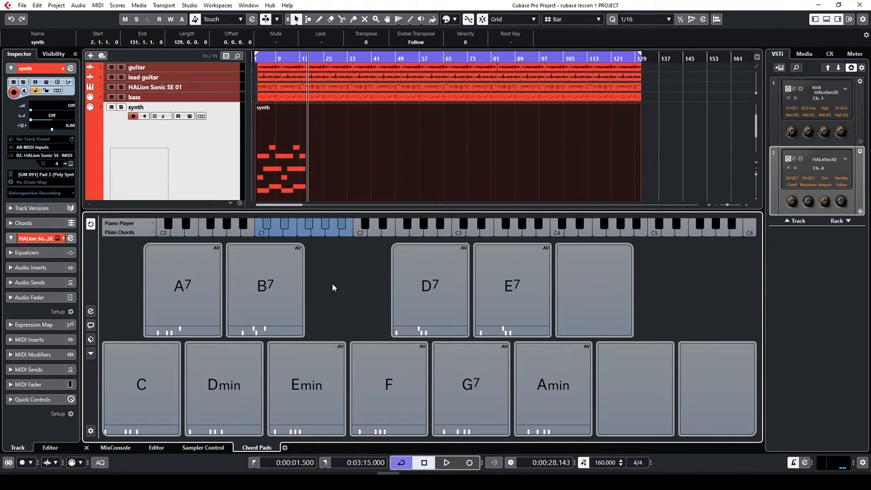
pyautogui.keyDown('ctrl'); pyautogui.scroll(3, 291, 170); pyautogui.keyUp('ctrl')
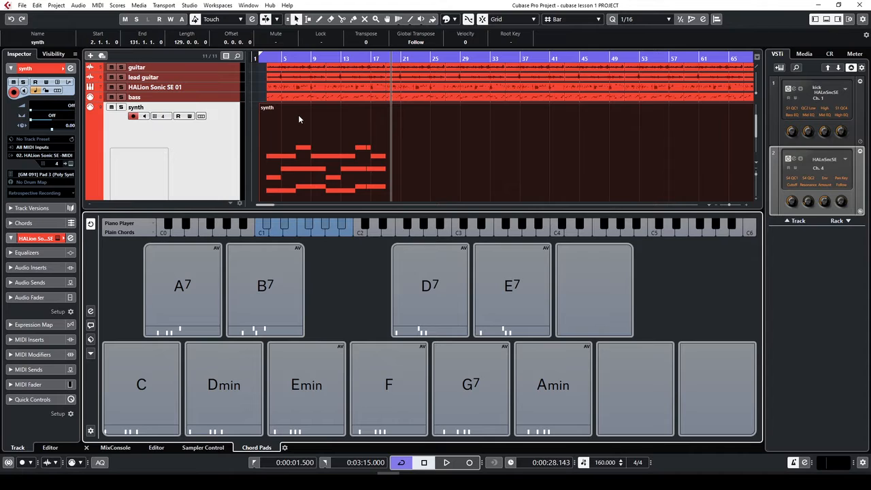
pyautogui.click(147, 404)
pyautogui.click(488, 386)
pyautogui.press('KP_1')
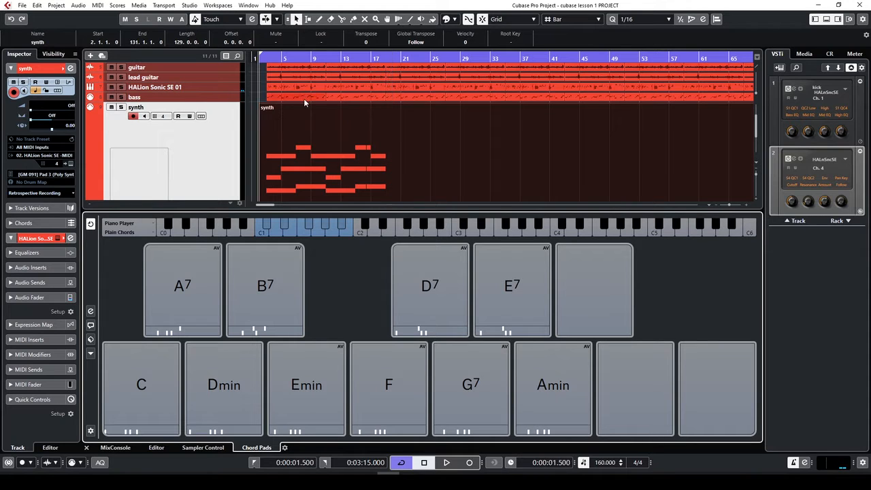
# Open the recorded synth part in the Key Editor and select all its notes
pyautogui.doubleClick(331, 181)
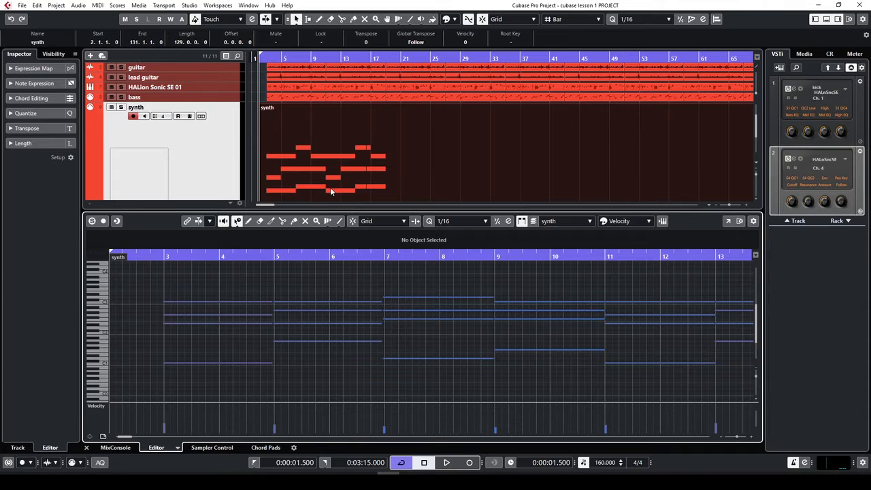
pyautogui.click(156, 255)
pyautogui.hotkey('ctrl', 'a')
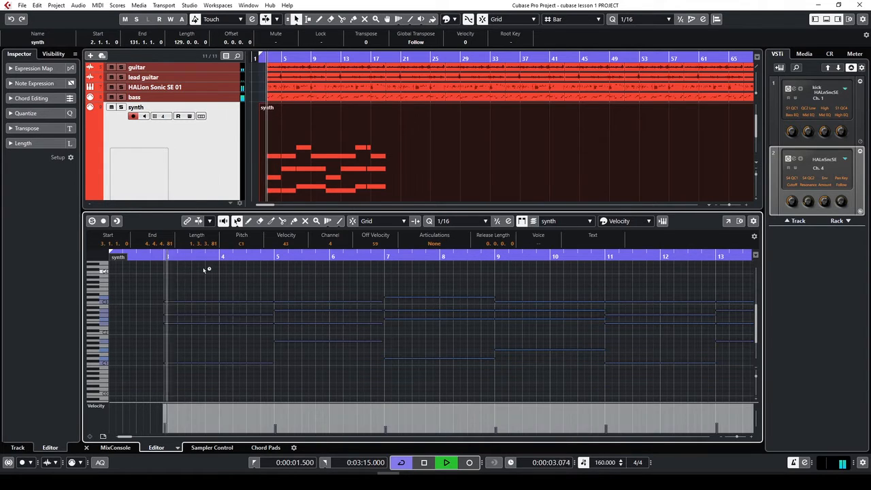
pyautogui.press('h')
pyautogui.press('h')
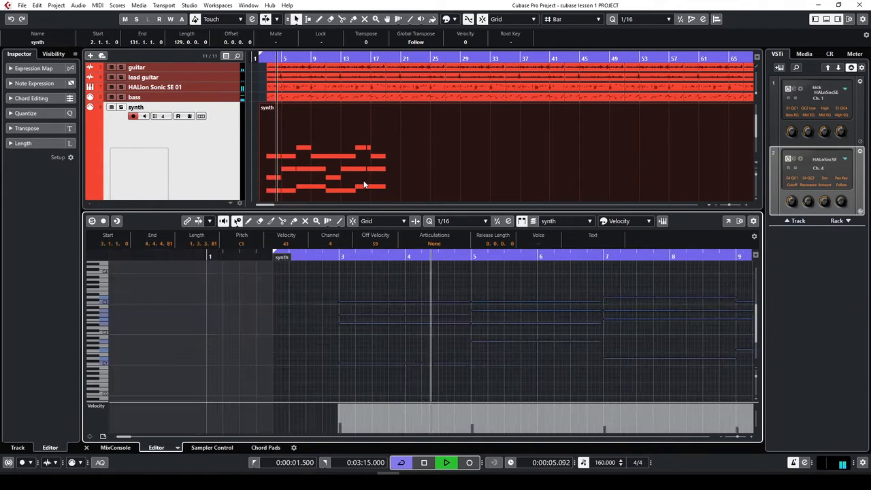
pyautogui.click(283, 130)
pyautogui.press('h')
pyautogui.press('h')
# Split the synth part at bars 3 and 19 and set the track volume to 87
pyautogui.press('h')
pyautogui.press('h')
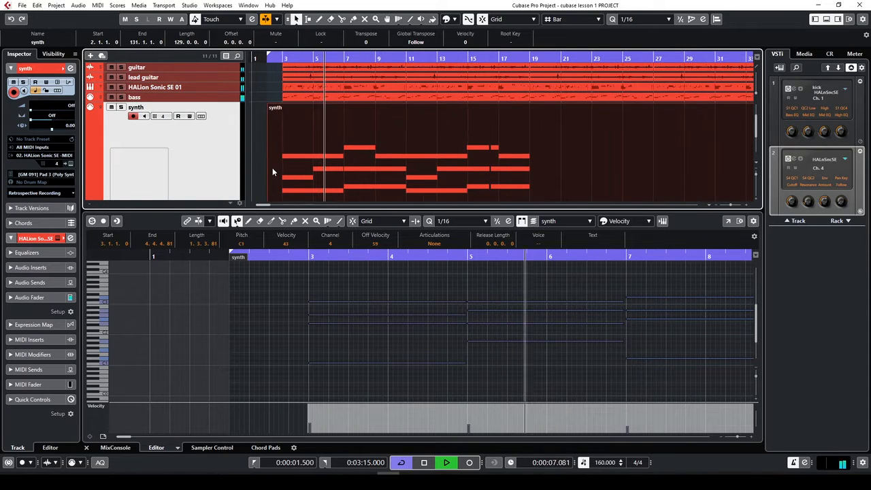
pyautogui.press('3')
pyautogui.press('h')
pyautogui.press('h')
pyautogui.press('h')
pyautogui.click(320, 160)
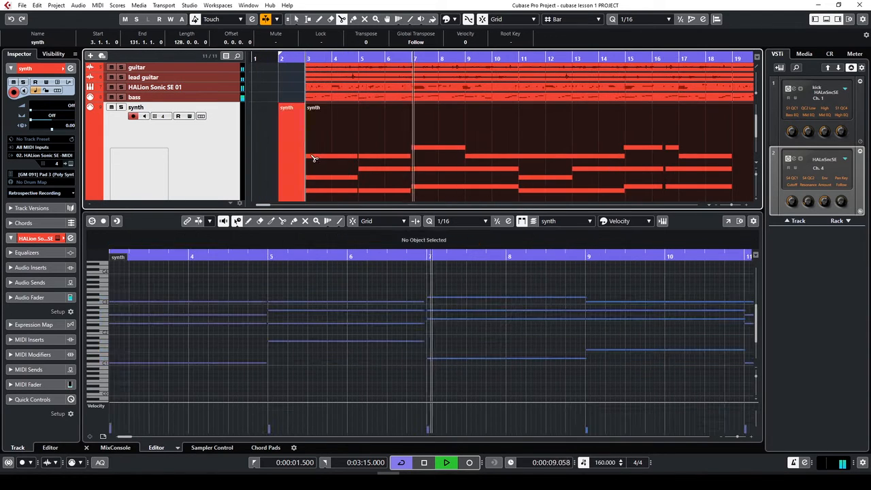
pyautogui.press('g')
pyautogui.press('g')
pyautogui.press('g')
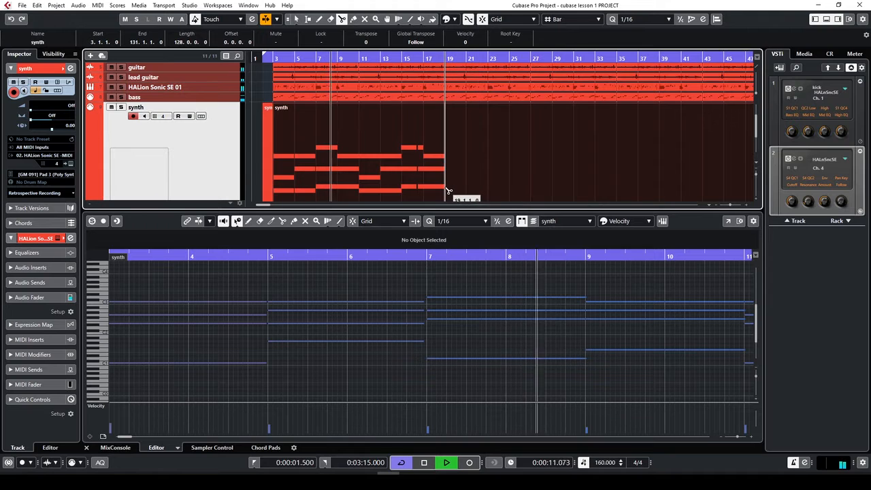
pyautogui.click(447, 194)
pyautogui.press('1')
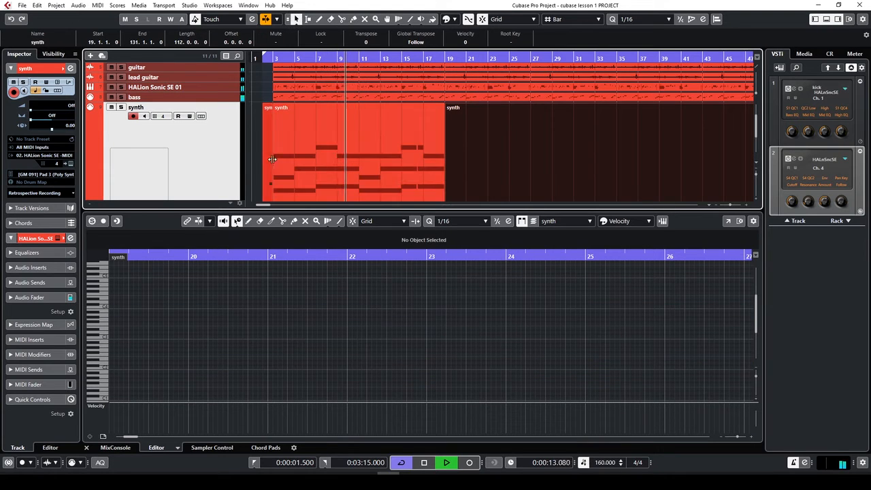
pyautogui.click(323, 174)
pyautogui.click(508, 172)
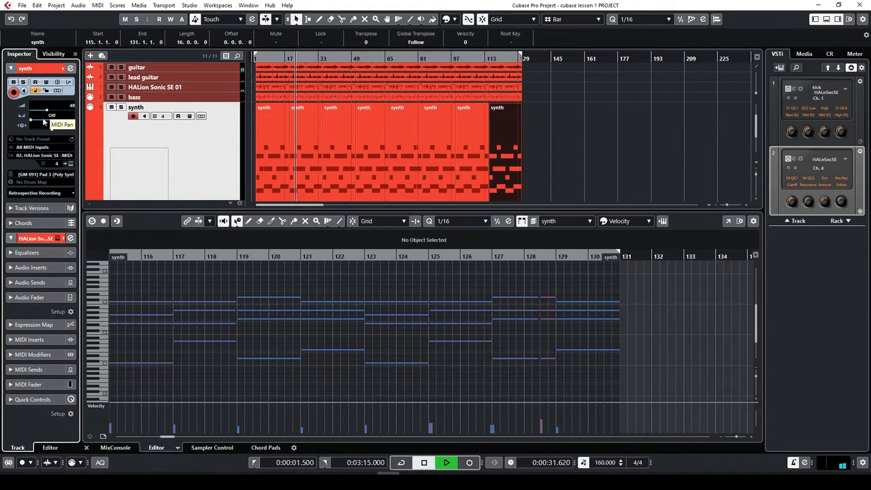
pyautogui.moveTo(47, 111); pyautogui.dragTo(62, 115)
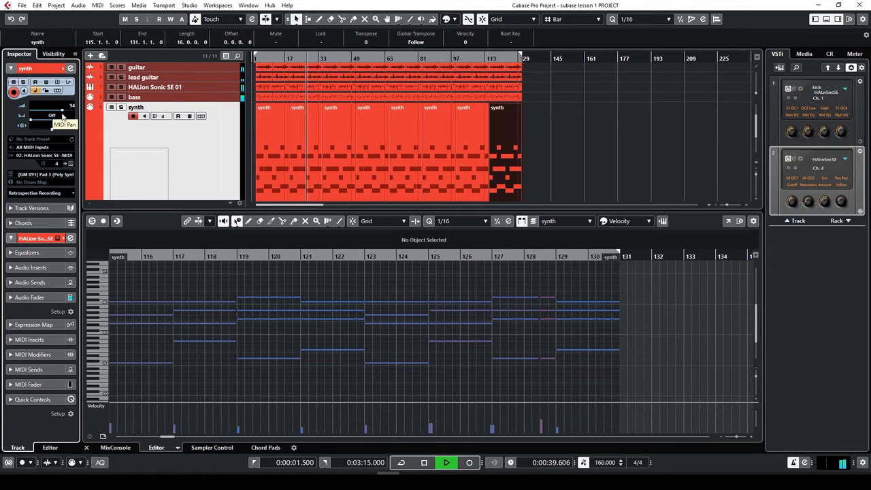
pyautogui.moveTo(62, 114); pyautogui.dragTo(60, 109)
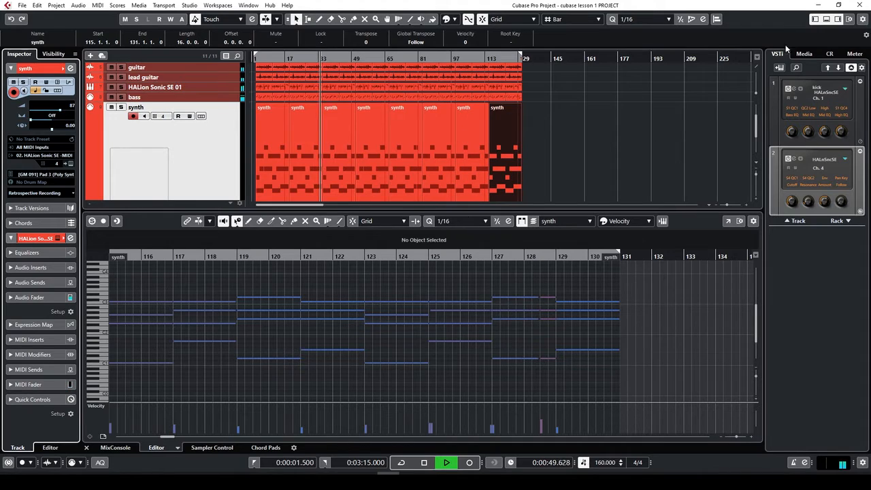
# Rename the MIDI 01 track to 'celo'
pyautogui.click(828, 20)
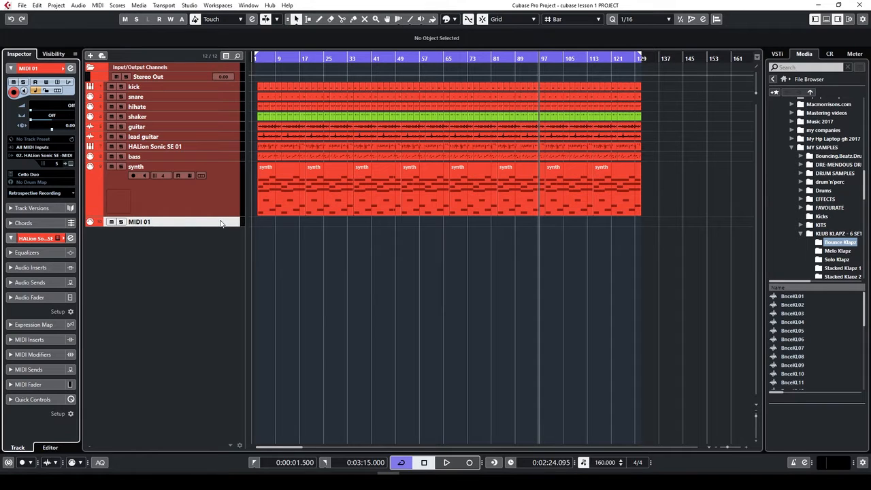
pyautogui.doubleClick(161, 221)
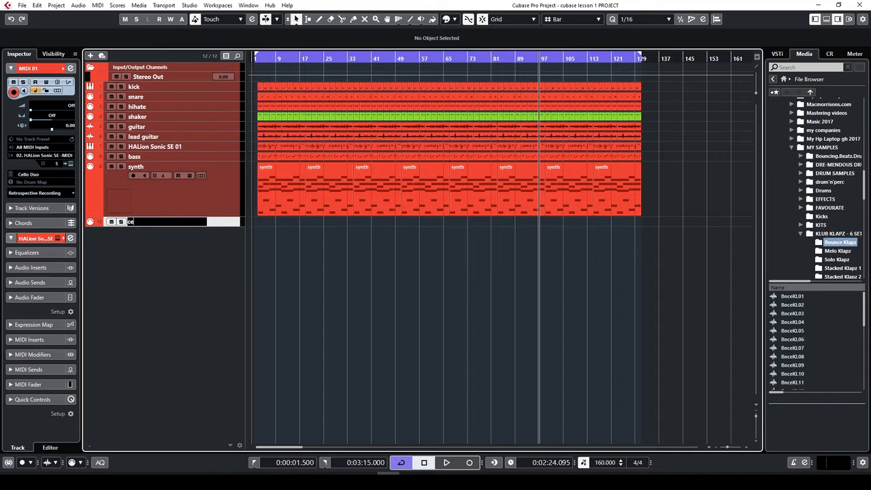
pyautogui.press('Return')
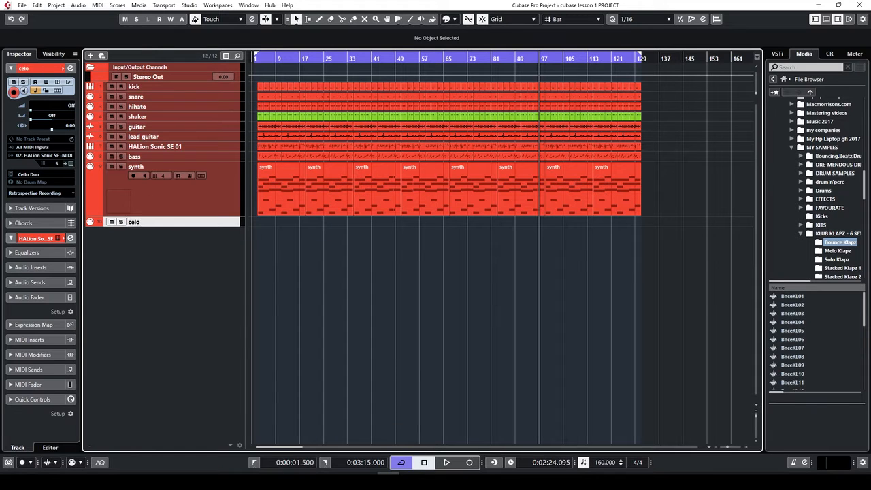
# Route the celo track's output to HALion Sonic SE and open its instrument window
pyautogui.click(68, 155)
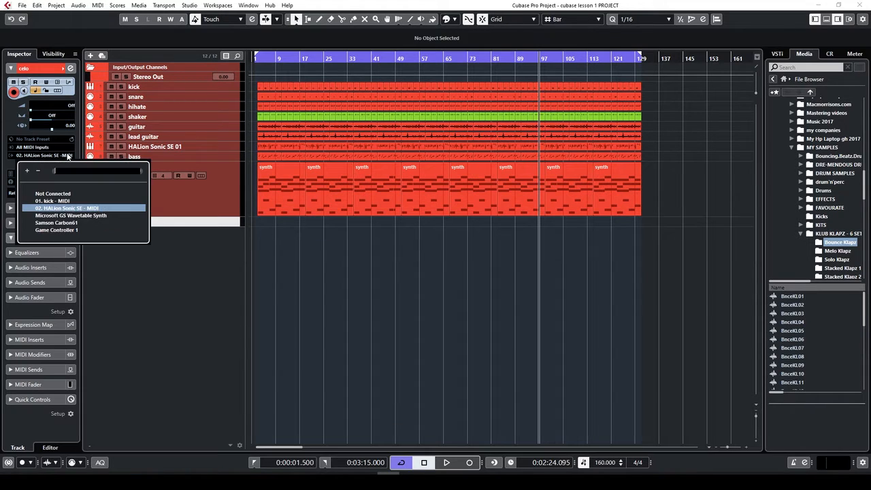
pyautogui.click(68, 208)
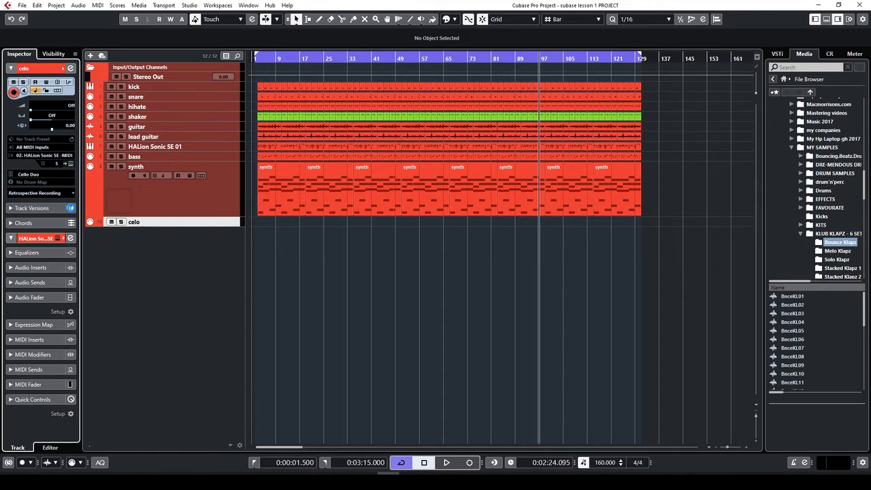
pyautogui.click(71, 164)
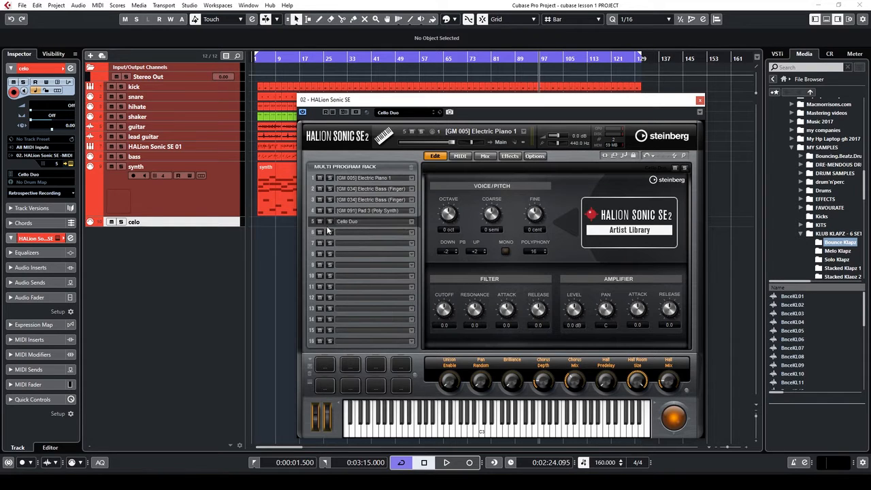
# Load the Cello Duo program from HALion Sonic SE's browser and close the plugin window
pyautogui.press('Return')
pyautogui.click(409, 112)
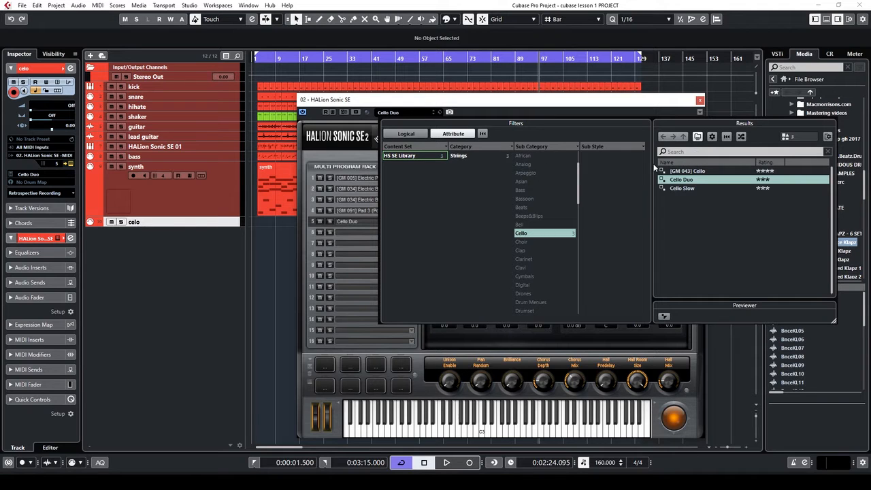
pyautogui.click(680, 152)
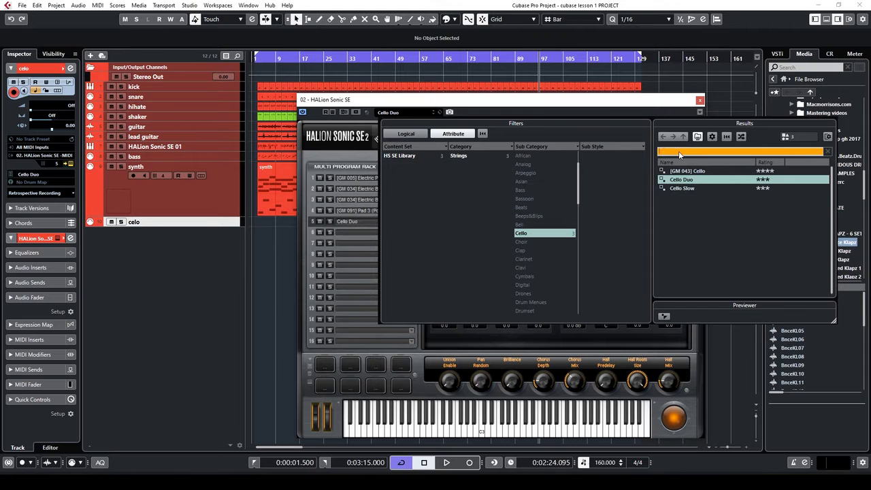
pyautogui.doubleClick(695, 180)
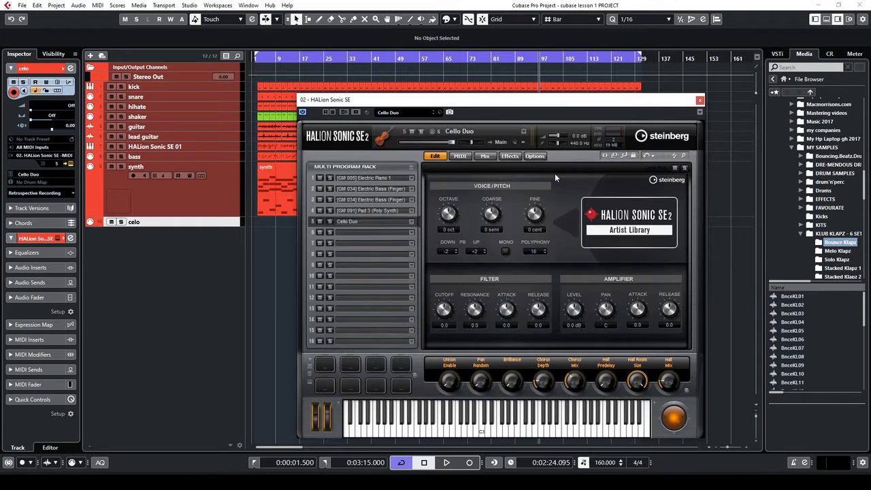
pyautogui.click(700, 101)
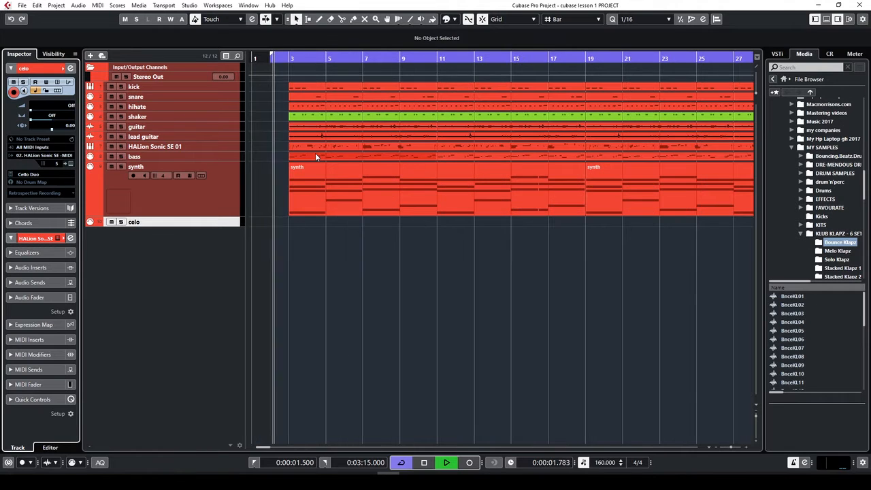
# Record the cello part on the celo track and show its settings
pyautogui.press('KP_Multiply')
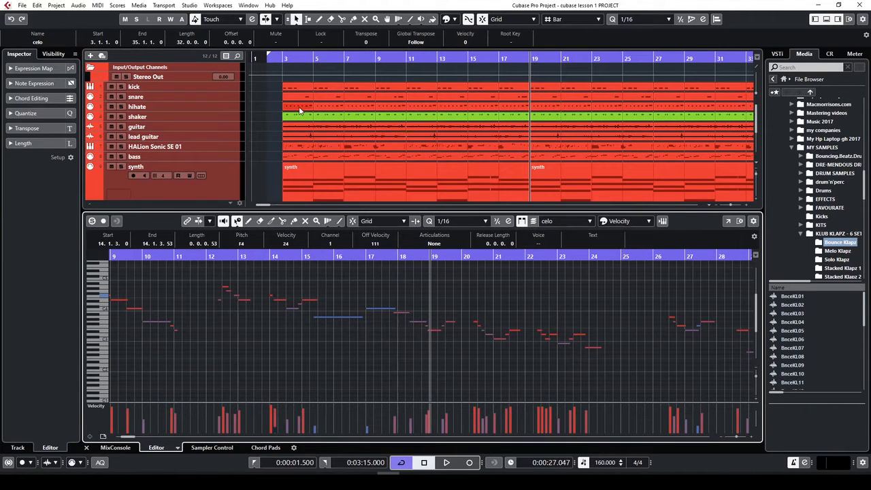
pyautogui.scroll(-2, 417, 182)
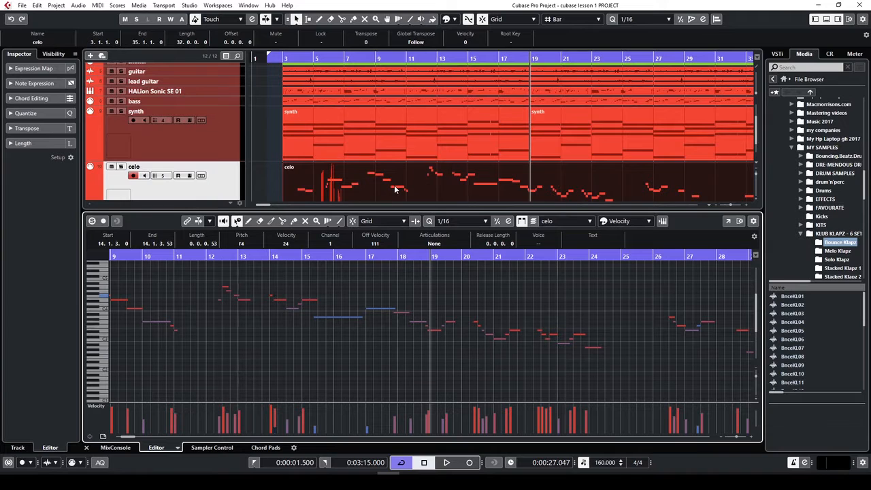
pyautogui.click(395, 189)
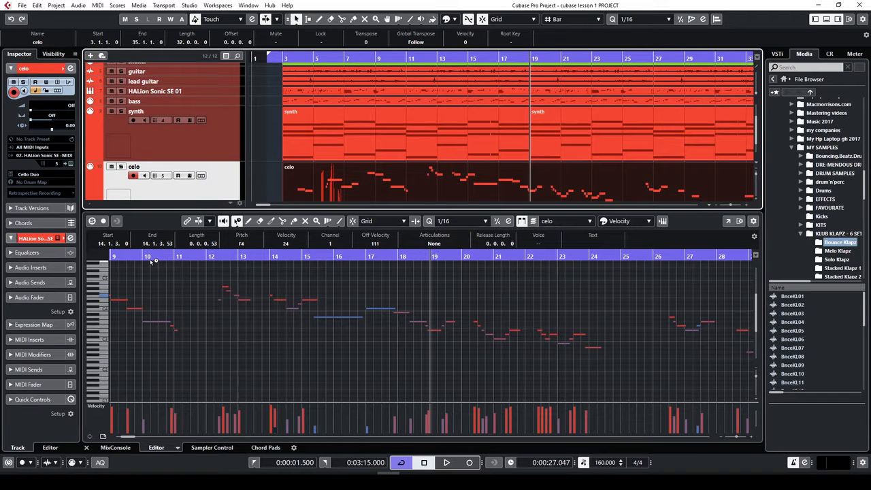
# Play back the cello part from bar 3, following the notes through bars 4 to 18
pyautogui.click(151, 262)
pyautogui.click(168, 258)
pyautogui.press('g')
pyautogui.press('g')
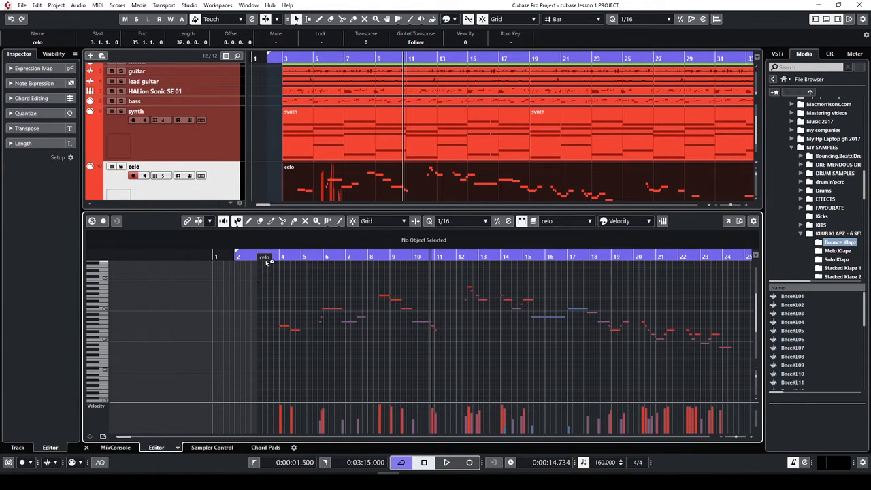
pyautogui.click(273, 256)
pyautogui.press('space')
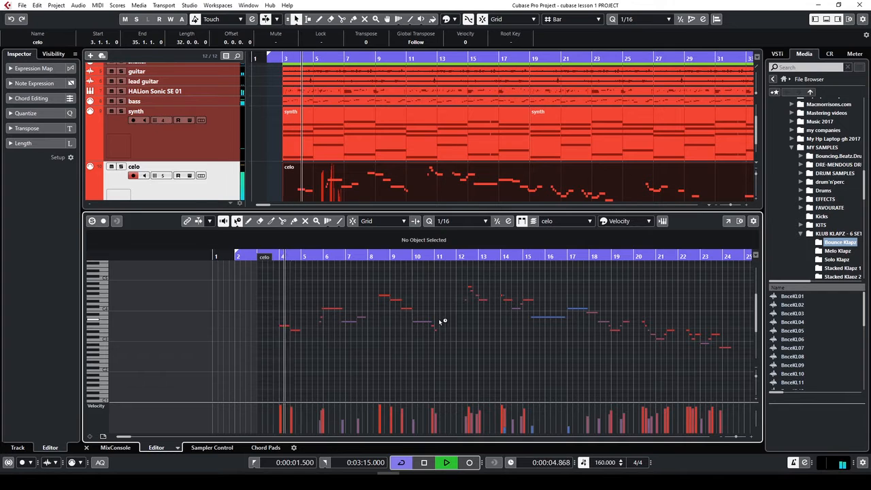
pyautogui.press('h')
pyautogui.press('h')
pyautogui.press('h')
pyautogui.press('h')
pyautogui.press('h')
pyautogui.press('h')
pyautogui.press('h')
pyautogui.press('h')
pyautogui.press('g')
pyautogui.press('g')
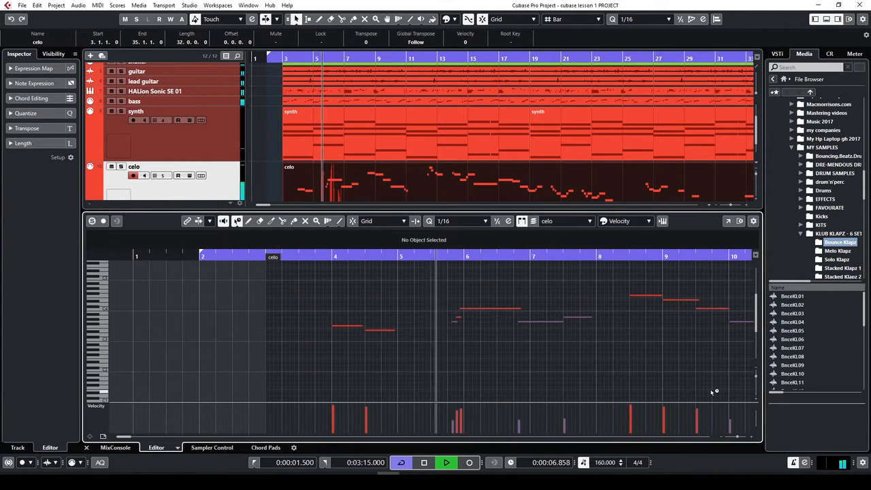
pyautogui.press('h')
pyautogui.press('h')
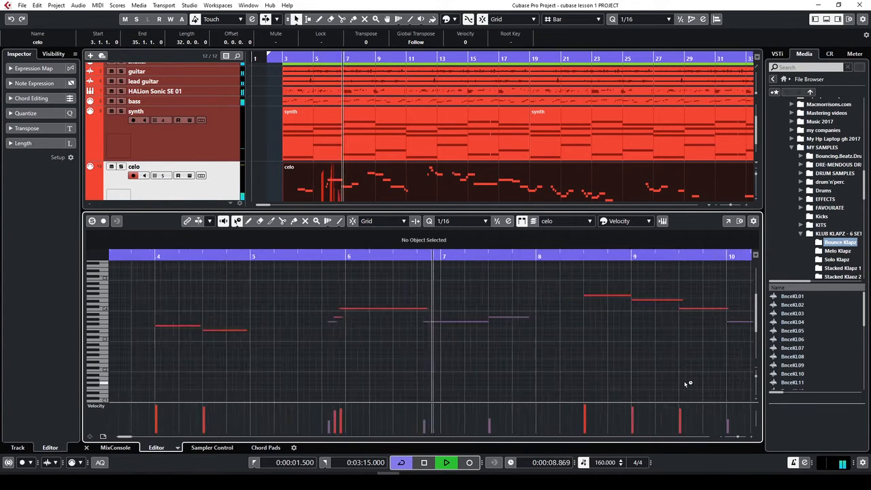
pyautogui.press('g')
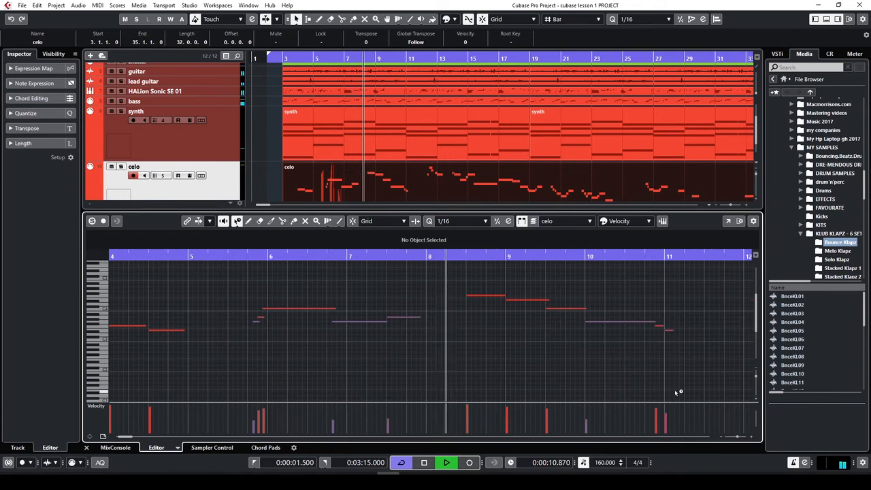
pyautogui.press('h')
pyautogui.press('h')
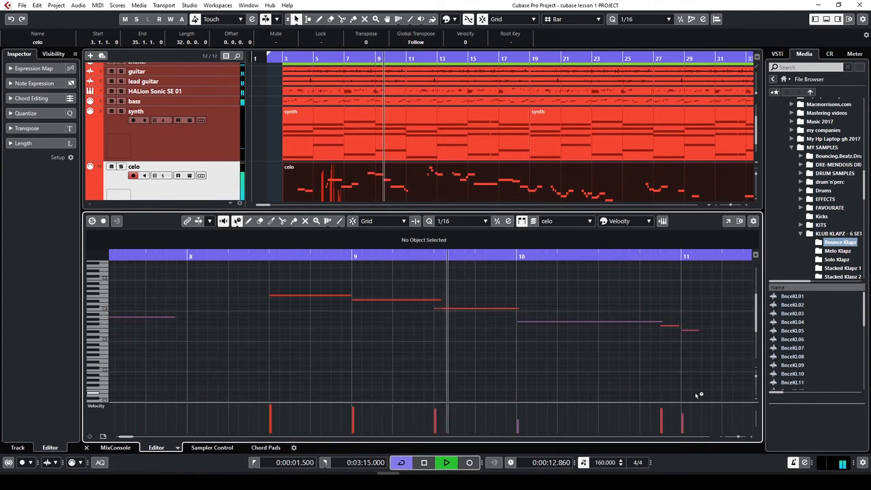
pyautogui.press('g')
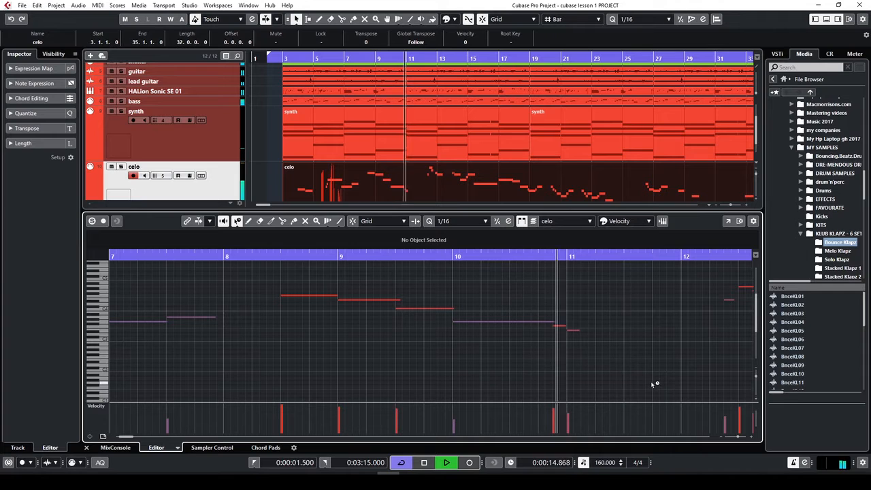
pyautogui.press('g')
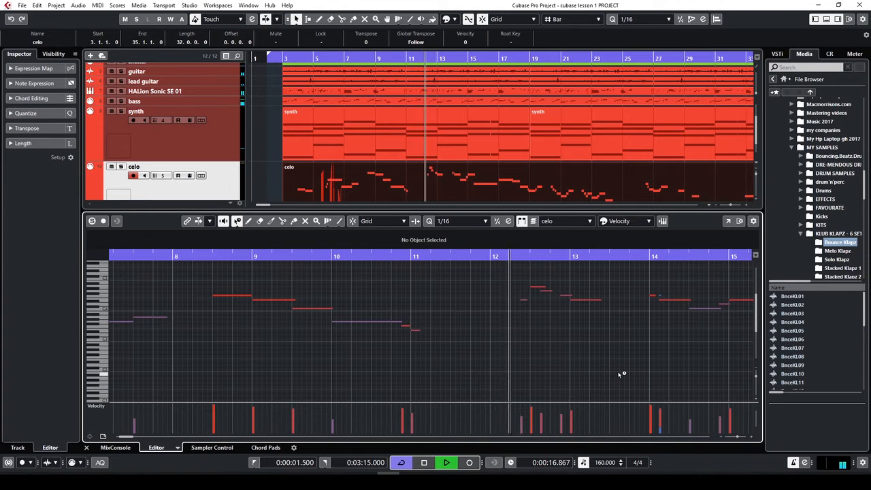
pyautogui.press('g')
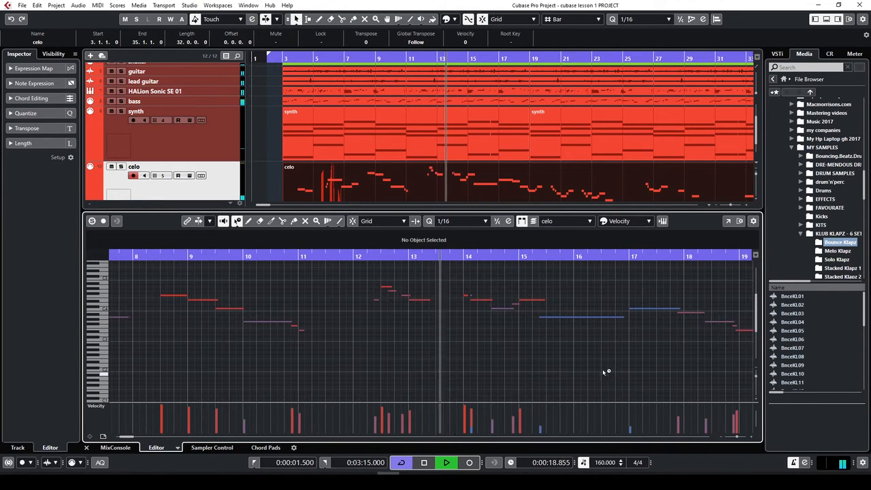
pyautogui.press('h')
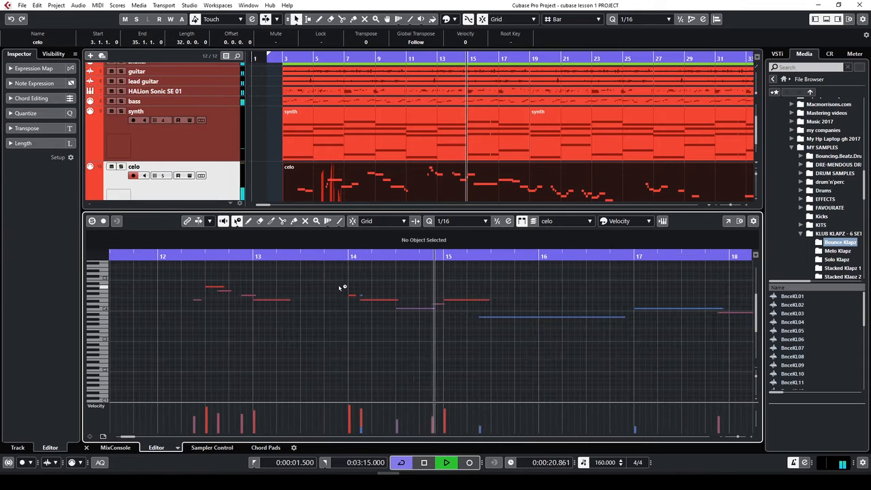
pyautogui.press('space')
pyautogui.press('h')
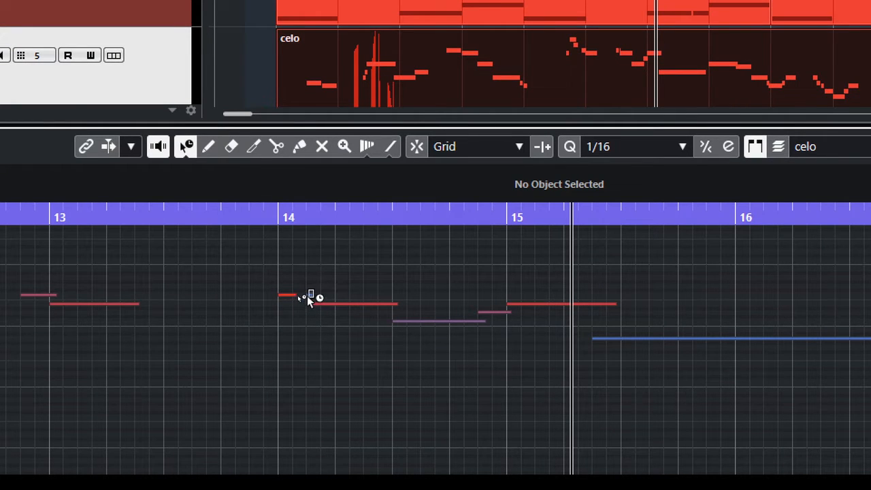
# Delete the short F4 note in bar 14 and shorten the E4 and bar-15 notes
pyautogui.moveTo(313, 290); pyautogui.dragTo(308, 296)
pyautogui.press('Delete')
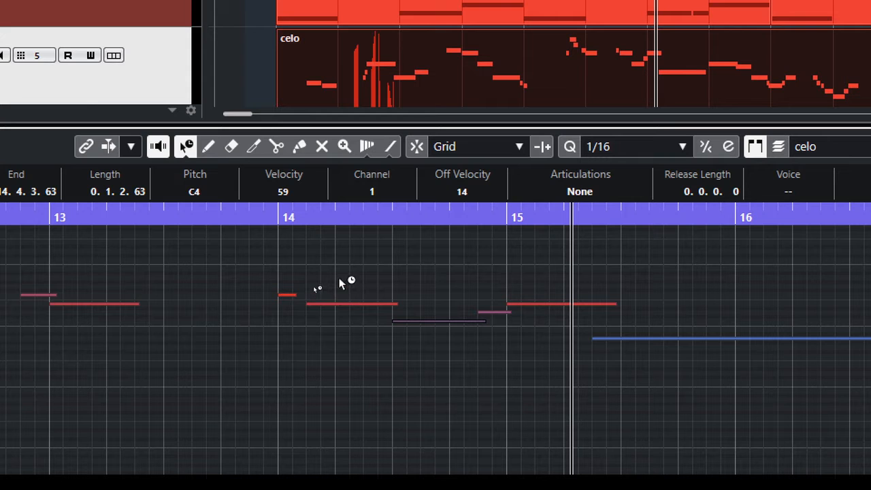
pyautogui.click(398, 297)
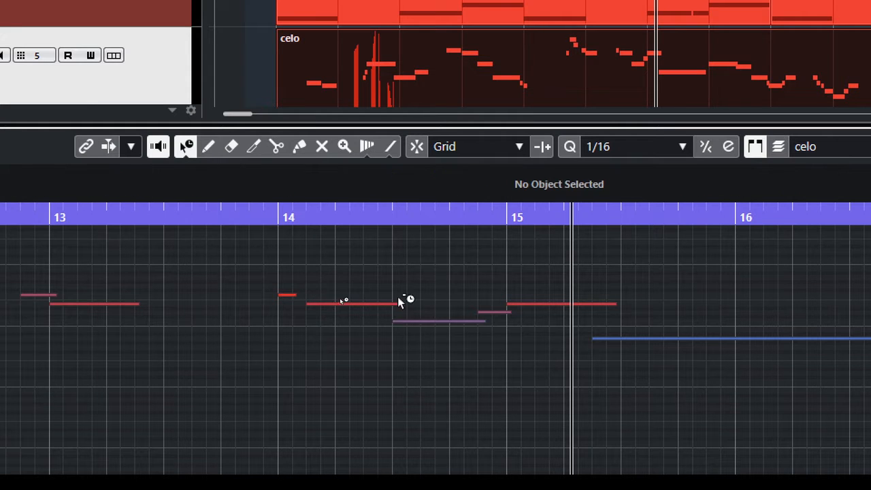
pyautogui.click(394, 305)
pyautogui.moveTo(398, 305); pyautogui.dragTo(386, 303)
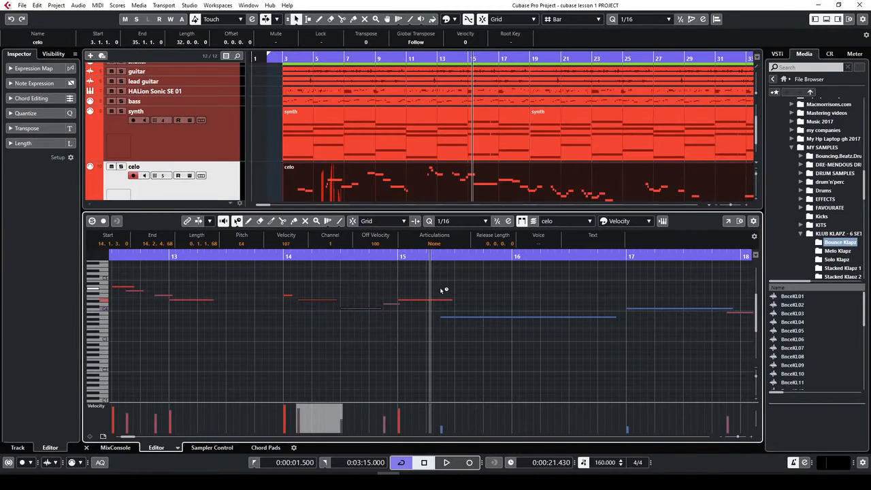
pyautogui.click(449, 300)
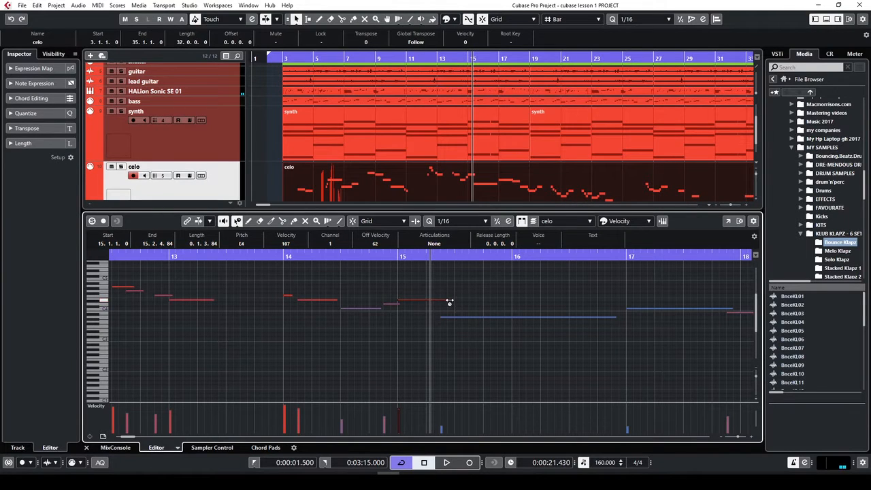
pyautogui.moveTo(449, 302); pyautogui.dragTo(438, 301)
# Adjust the end of the C4 note at bar 17
pyautogui.press('g')
pyautogui.click(639, 310)
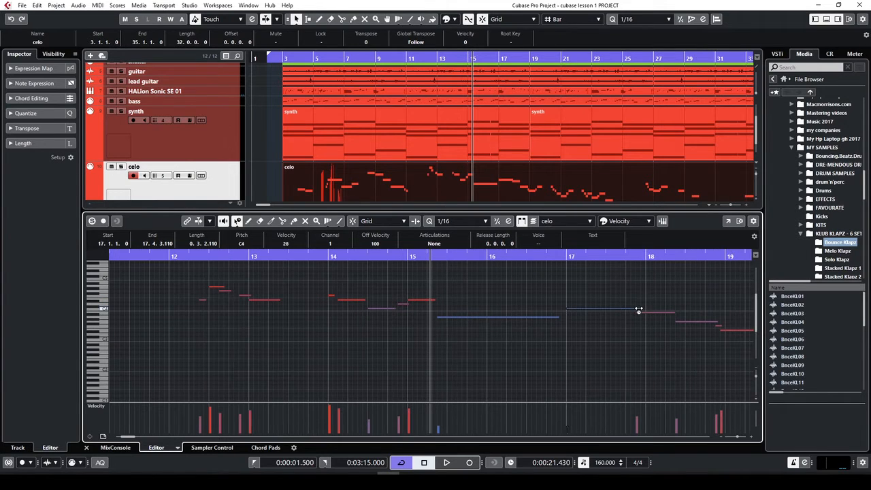
pyautogui.moveTo(639, 310); pyautogui.dragTo(669, 325)
pyautogui.press('g')
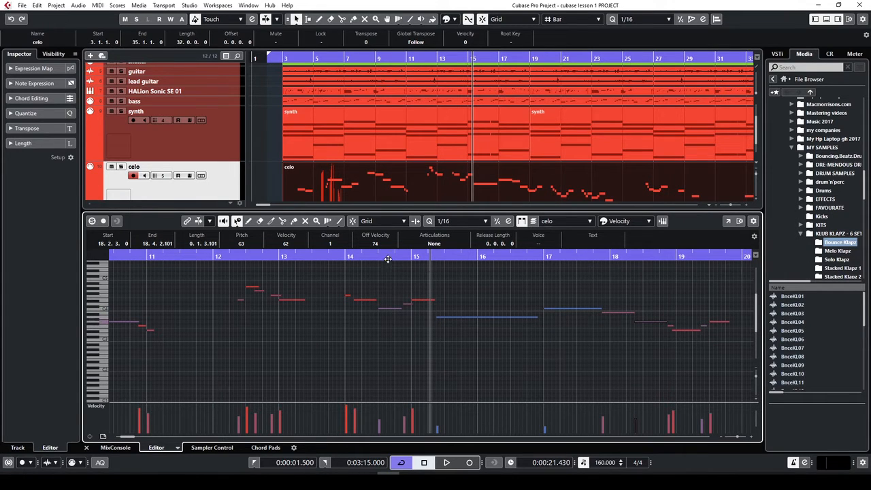
# Play back the edited cello notes from bars 14 and 17 to review them
pyautogui.click(345, 257)
pyautogui.press('space')
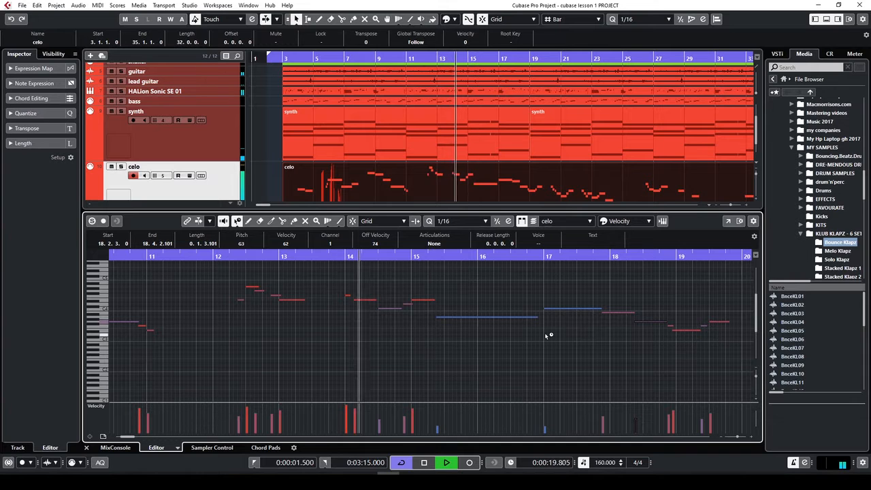
pyautogui.press('g')
pyautogui.press('g')
pyautogui.press('g')
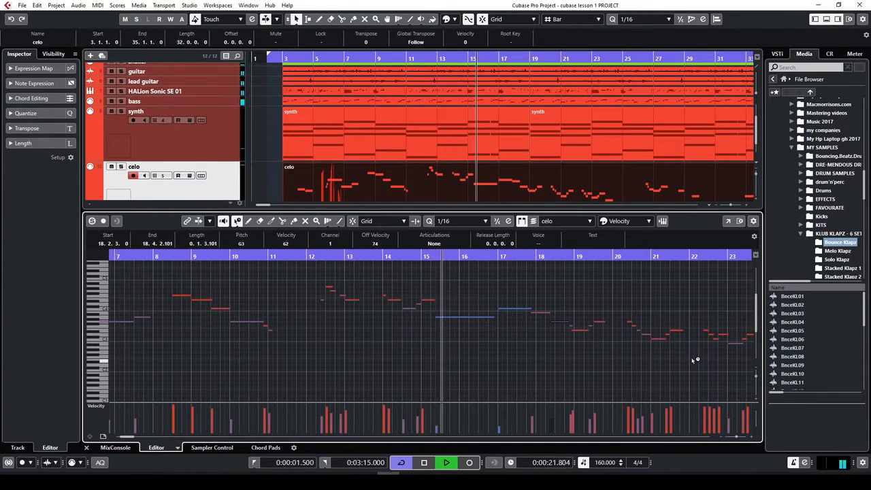
pyautogui.press('h')
pyautogui.press('h')
pyautogui.press('h')
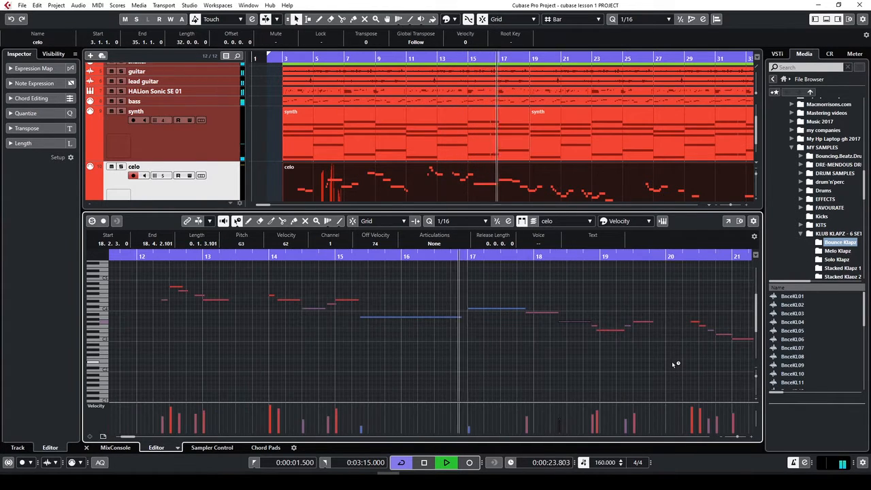
pyautogui.press('g')
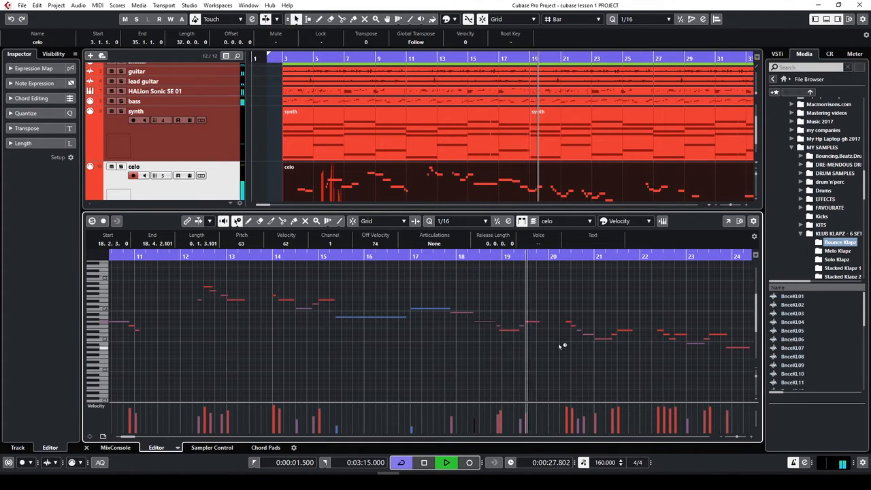
pyautogui.press('space')
pyautogui.click(444, 258)
pyautogui.press('space')
pyautogui.press('h')
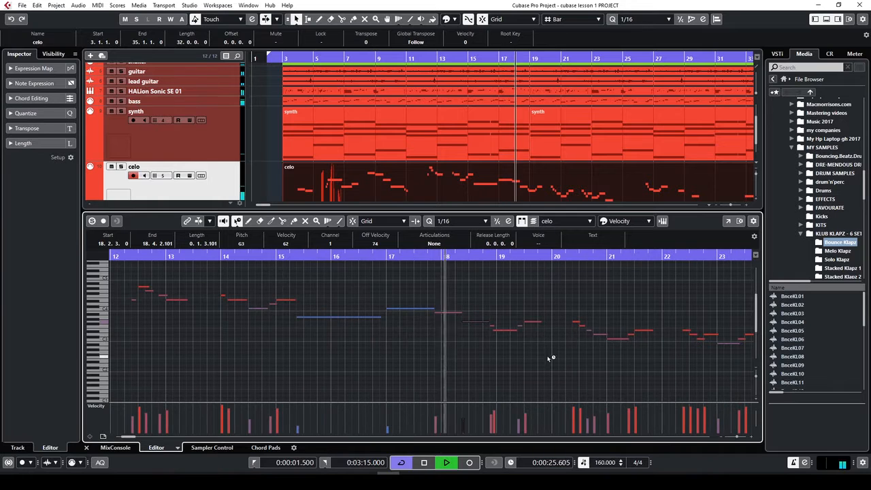
pyautogui.press('space')
pyautogui.press('h')
pyautogui.press('h')
pyautogui.press('h')
pyautogui.click(400, 259)
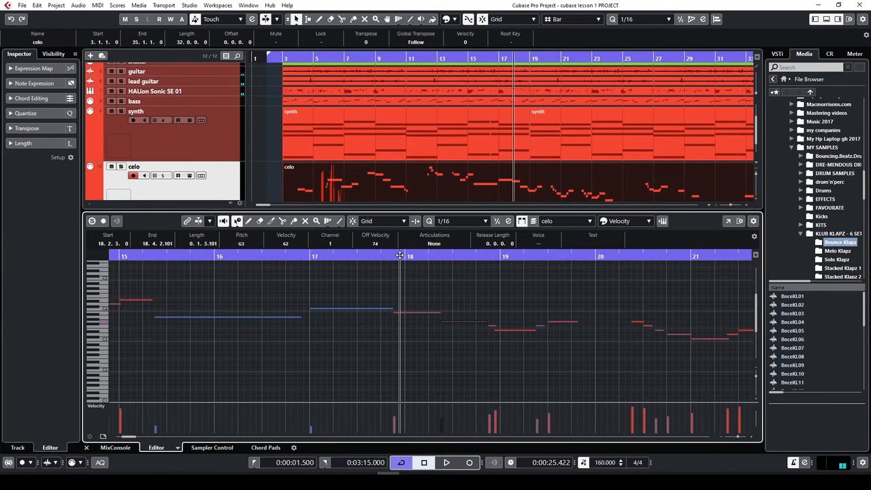
pyautogui.press('space')
pyautogui.press('h')
pyautogui.press('h')
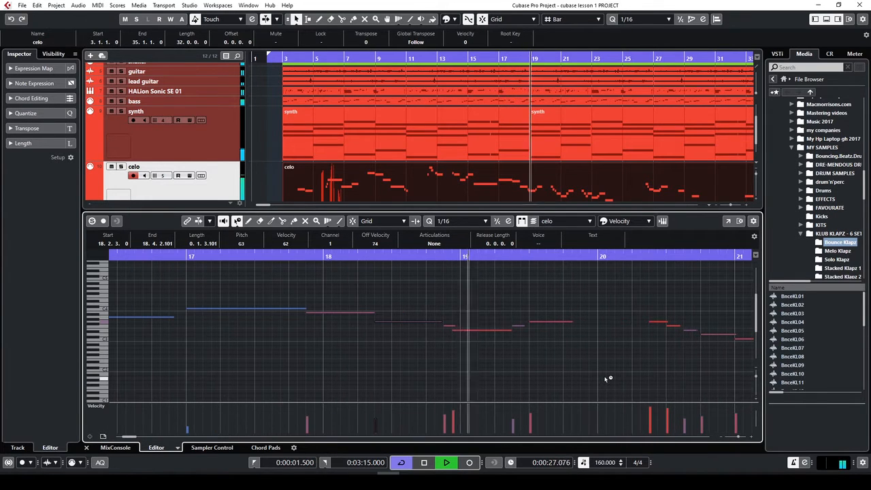
pyautogui.press('space')
# Lengthen the short F3 note at 19.2.3 so it ends at 19.2.4.102
pyautogui.click(519, 329)
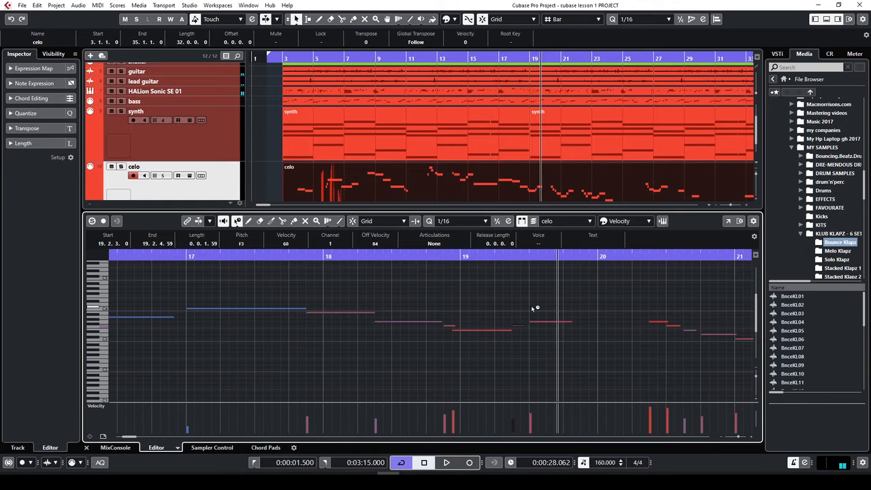
pyautogui.click(538, 321)
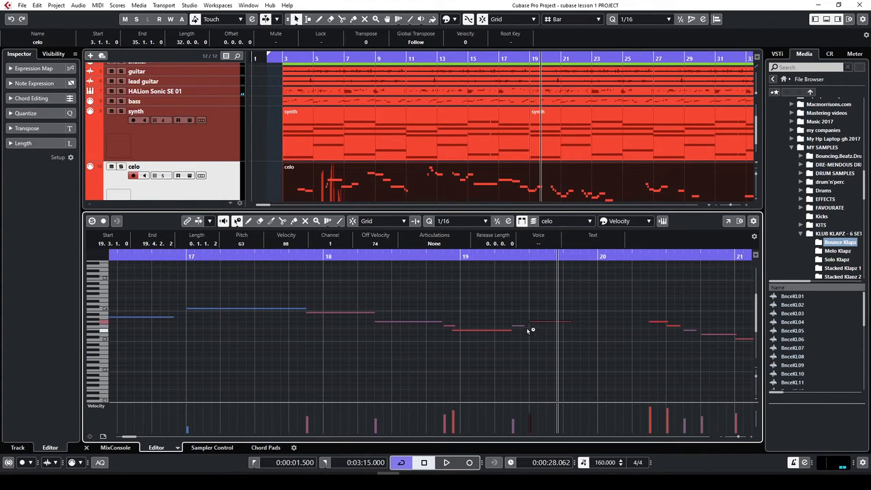
pyautogui.moveTo(523, 327); pyautogui.dragTo(528, 327)
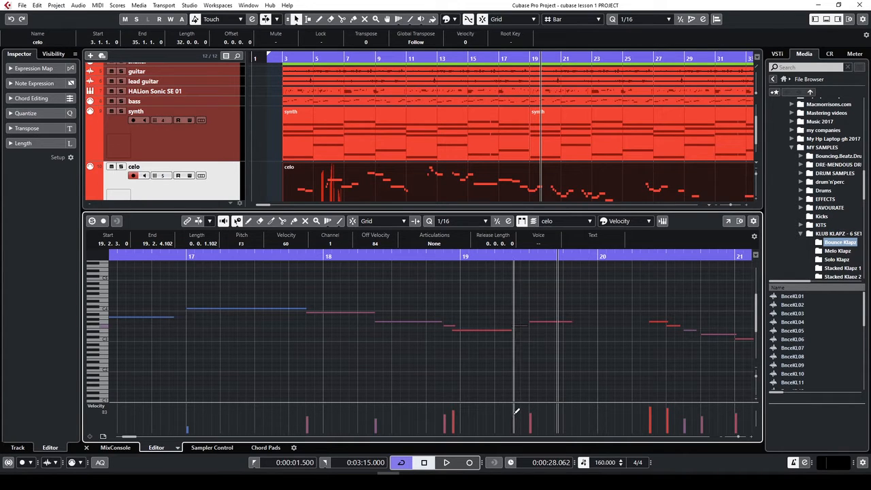
# Redraw the F3 cello note's velocity bar at 19.2.3 so it reads 69 instead of 83
pyautogui.moveTo(517, 412); pyautogui.dragTo(516, 405)
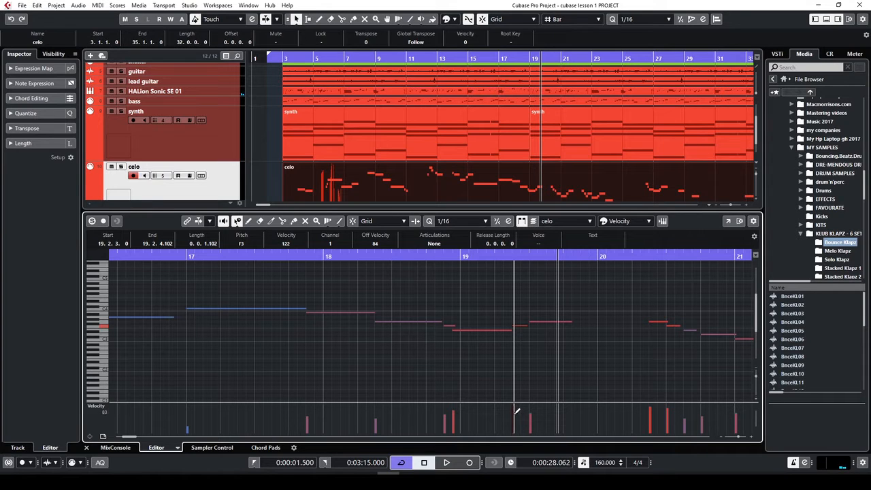
pyautogui.moveTo(517, 412); pyautogui.dragTo(517, 417)
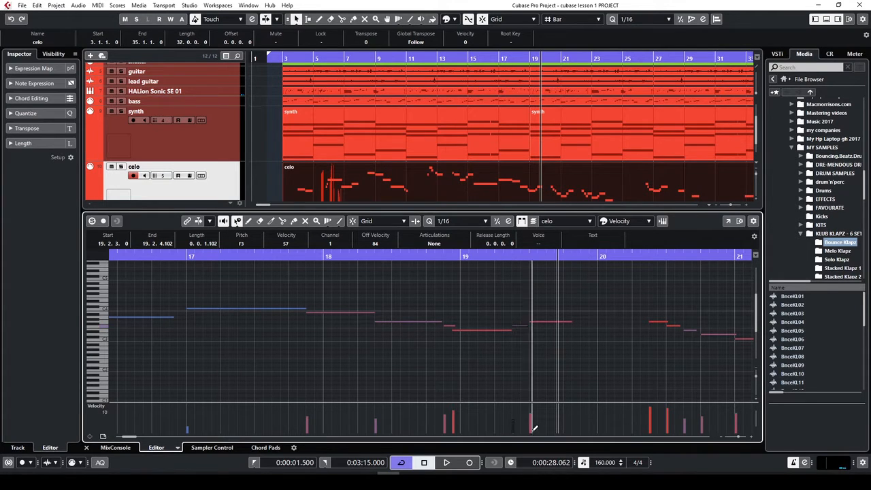
pyautogui.click(514, 416)
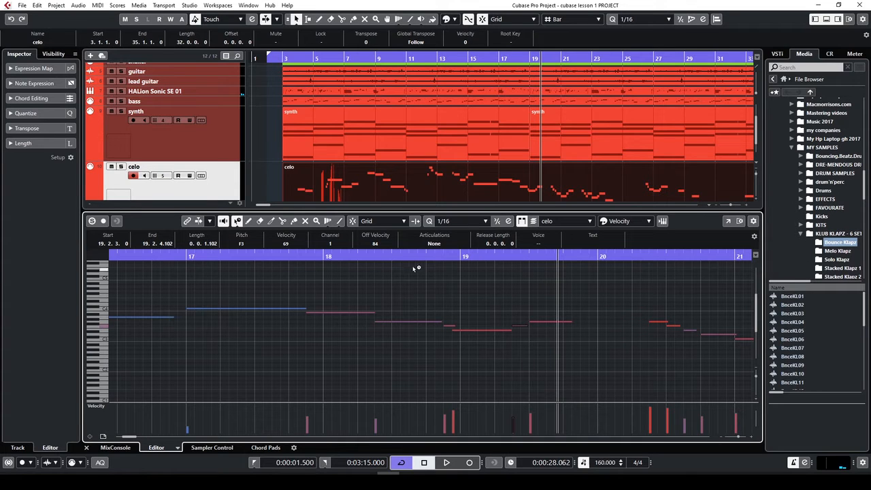
pyautogui.click(461, 222)
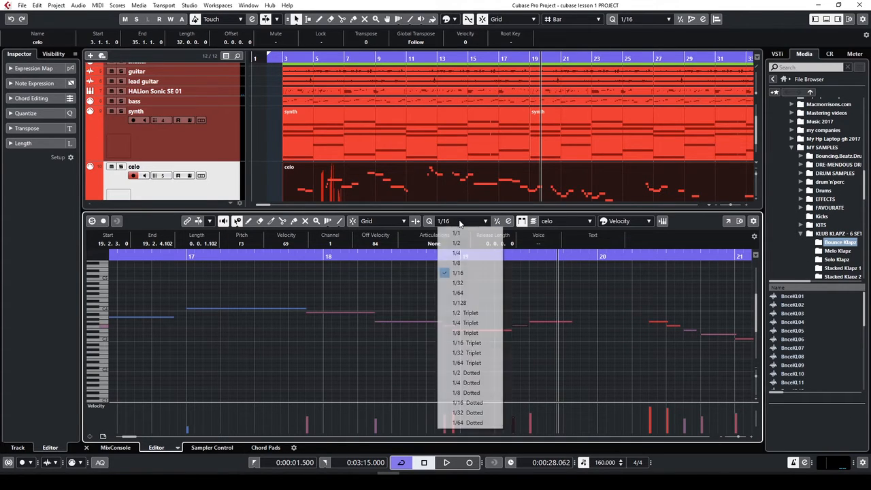
pyautogui.click(458, 274)
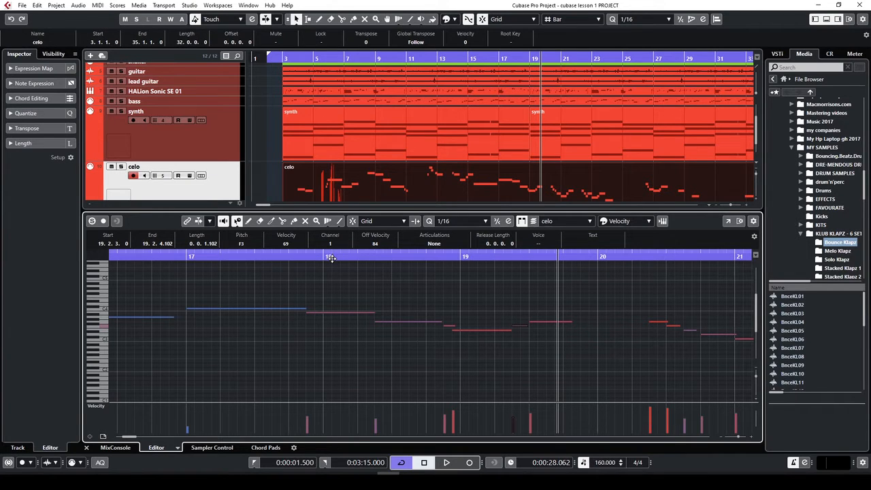
pyautogui.click(650, 222)
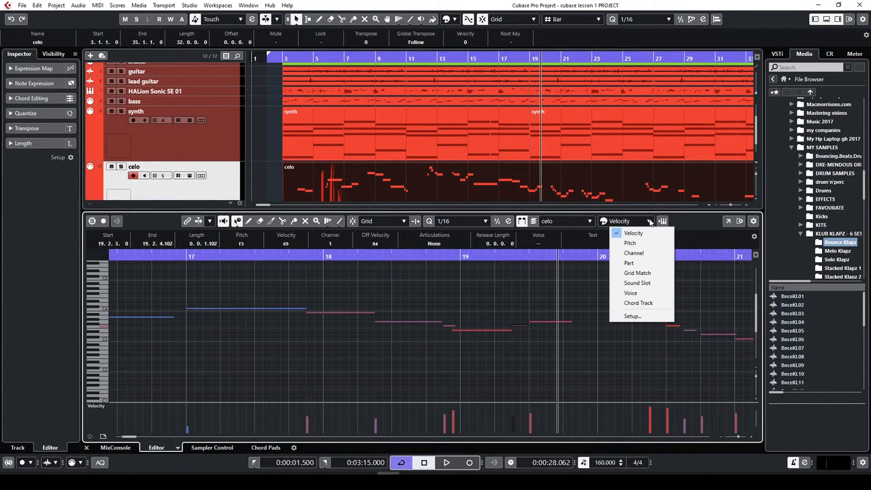
pyautogui.click(650, 223)
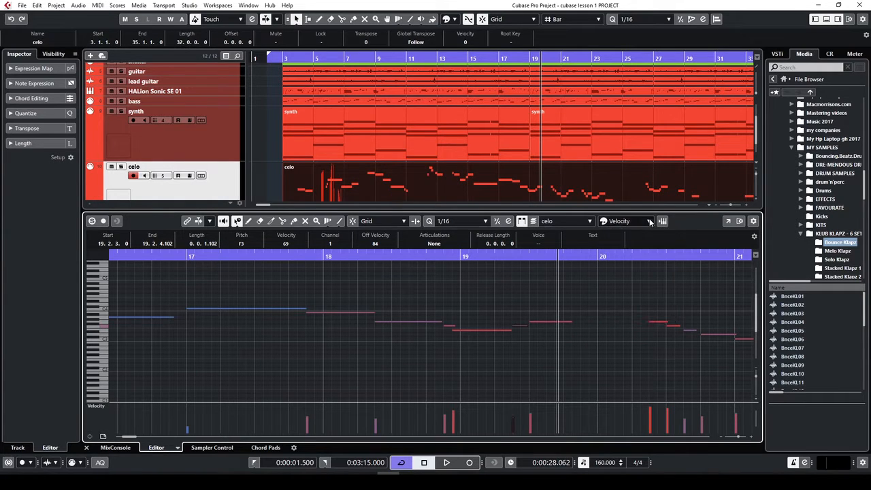
pyautogui.click(292, 255)
pyautogui.press('space')
pyautogui.press('g')
pyautogui.press('g')
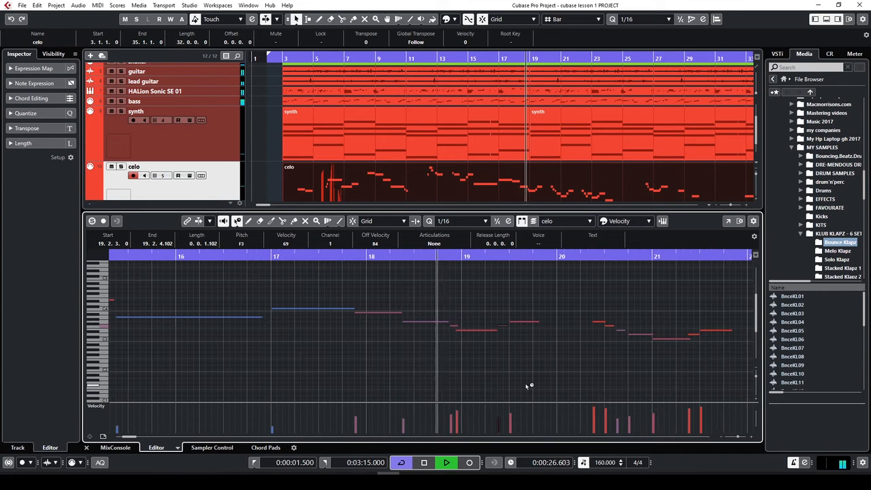
pyautogui.moveTo(756, 138); pyautogui.dragTo(756, 153)
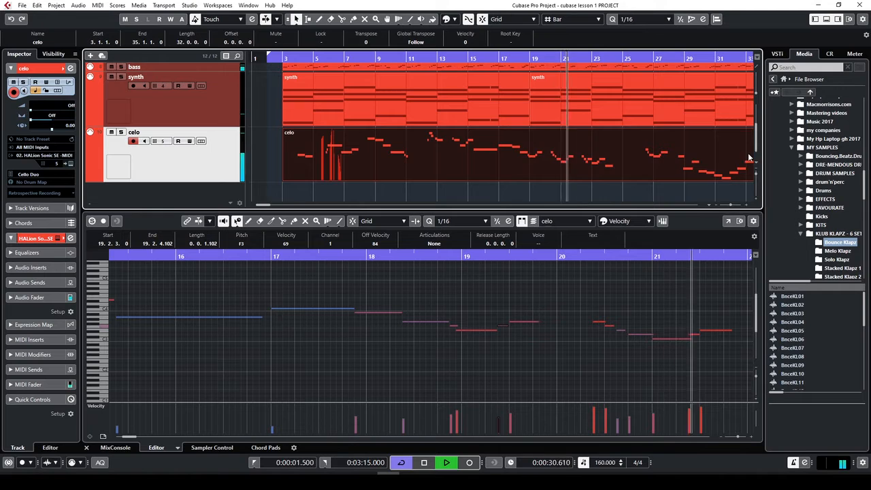
# Zoom out the arrangement, stop playback, and open the celo part in the note editor
pyautogui.press('g')
pyautogui.press('g')
pyautogui.press('g')
pyautogui.press('g')
pyautogui.press('g')
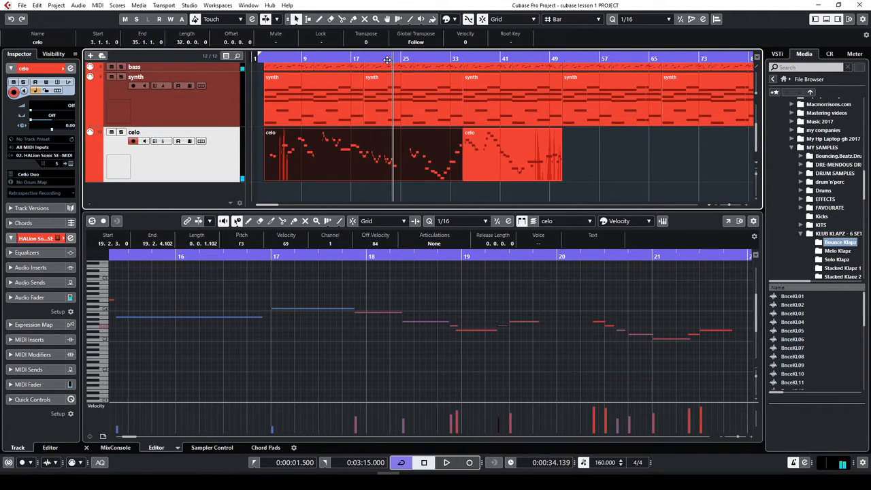
pyautogui.press('space')
pyautogui.doubleClick(392, 161)
# Select the A2 note at bar 23 and audition the cello notes from bar 22
pyautogui.click(473, 256)
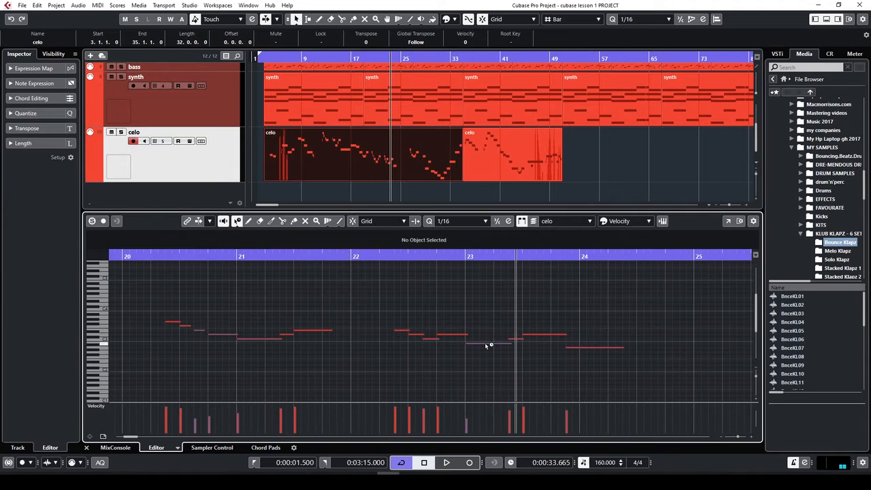
pyautogui.click(486, 345)
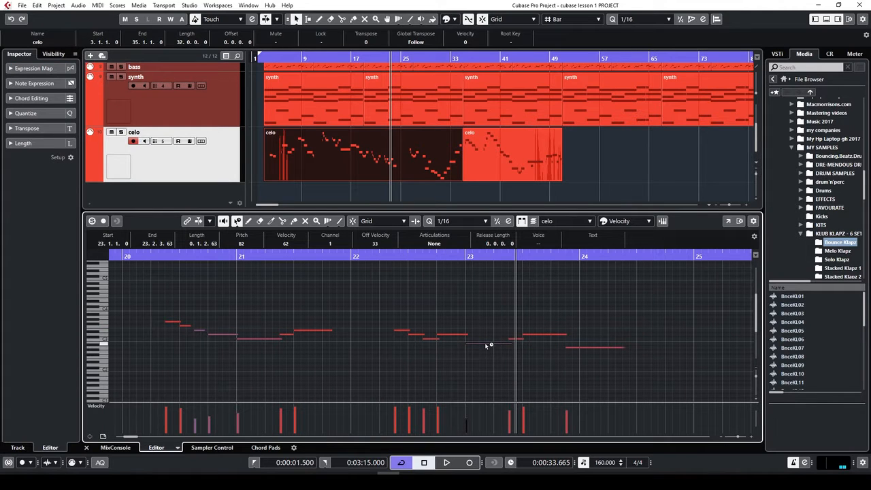
pyautogui.click(412, 262)
pyautogui.press('space')
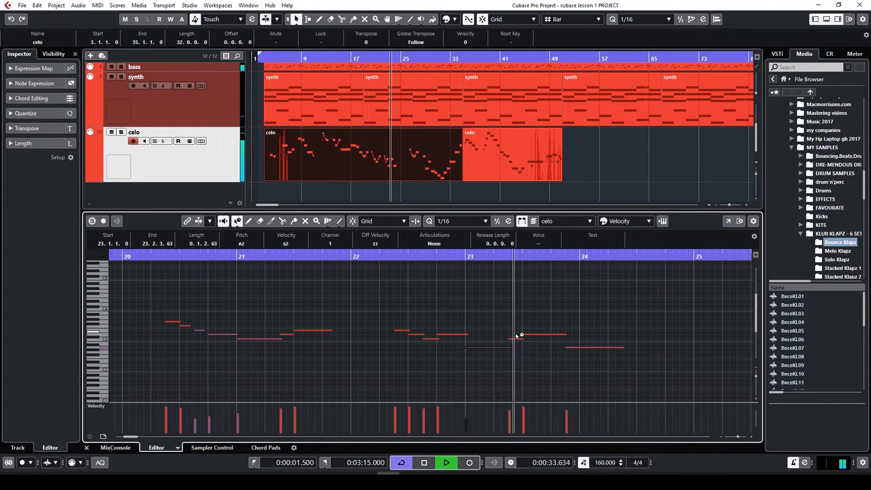
pyautogui.press('space')
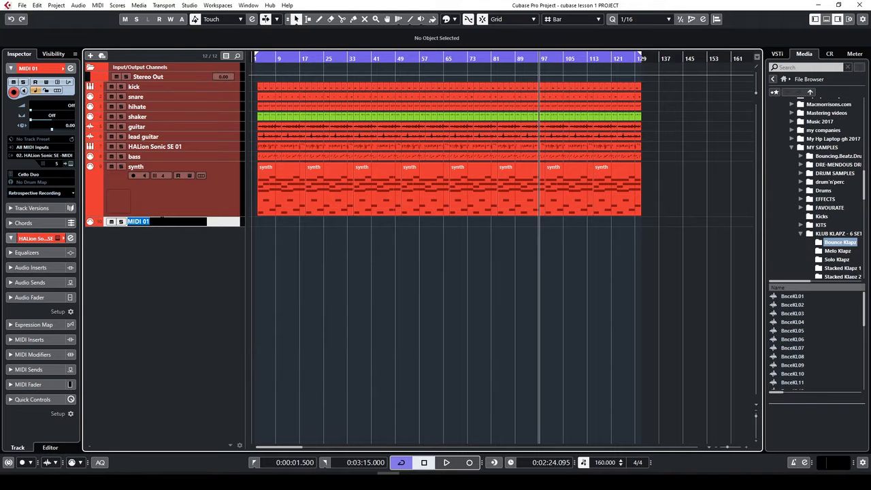
# Name the track 'celo', route its MIDI output to 02. HALion Sonic SE, and show the instrument
pyautogui.write('celo')
pyautogui.press('Return')
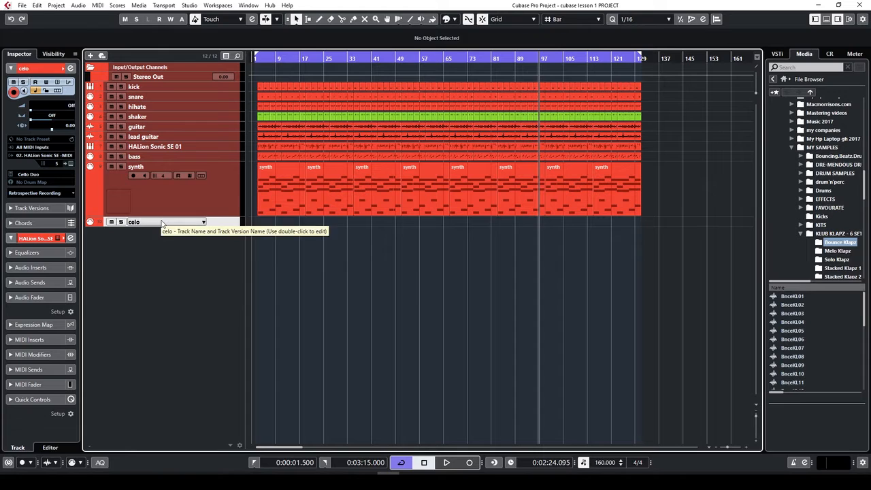
pyautogui.click(68, 156)
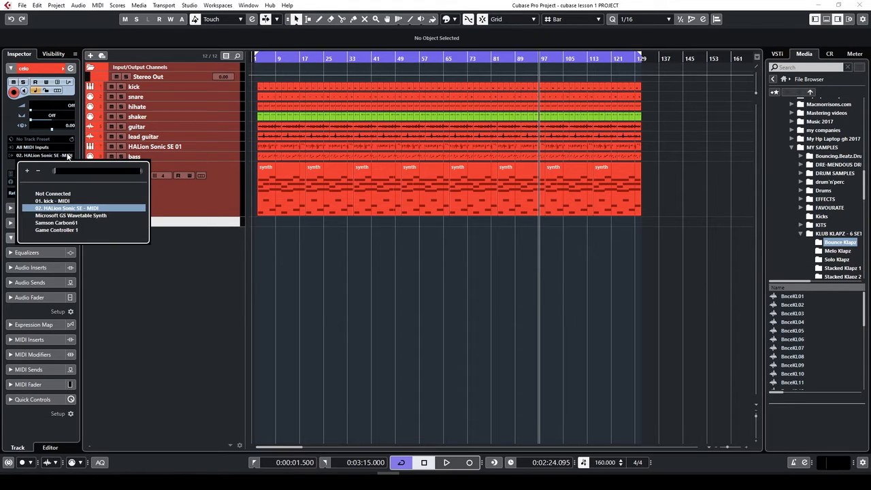
pyautogui.click(70, 208)
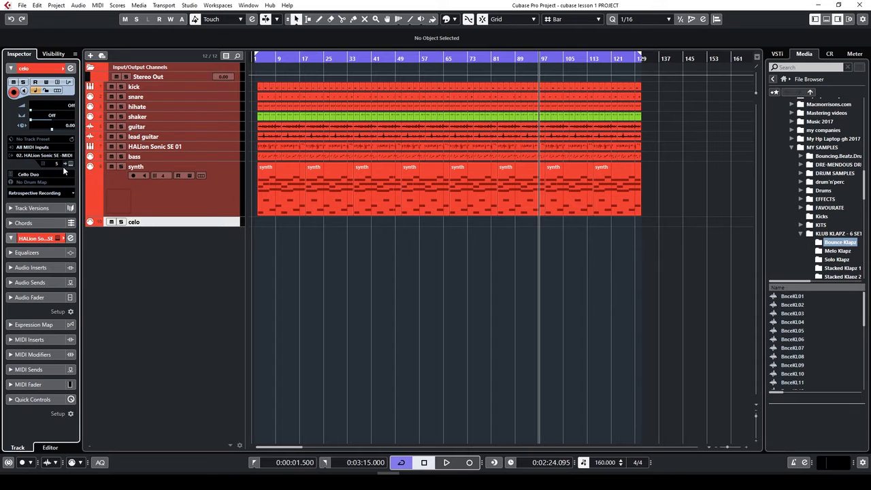
pyautogui.click(71, 164)
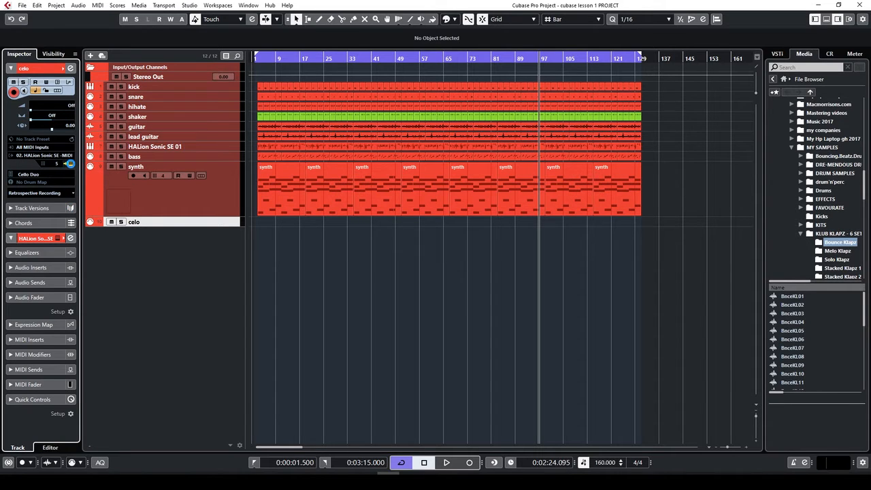
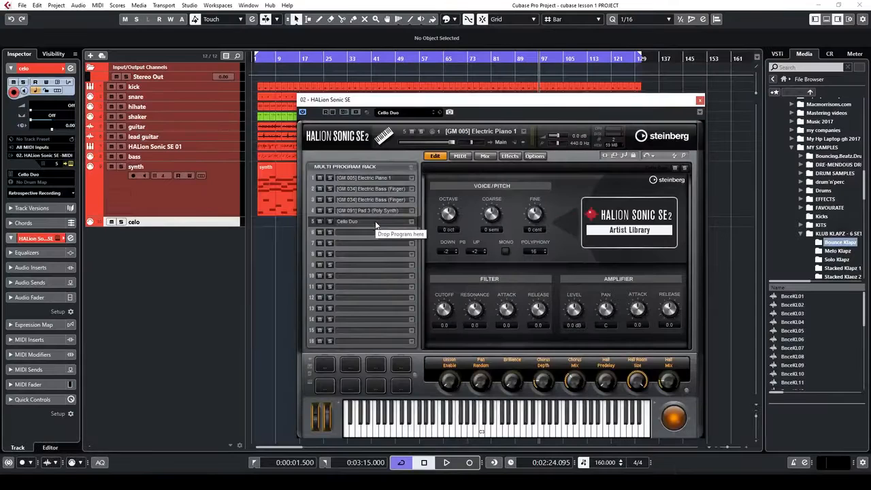
# Search HALion's program browser, load Cello Duo into slot 5, and close the HALion window
pyautogui.click(409, 112)
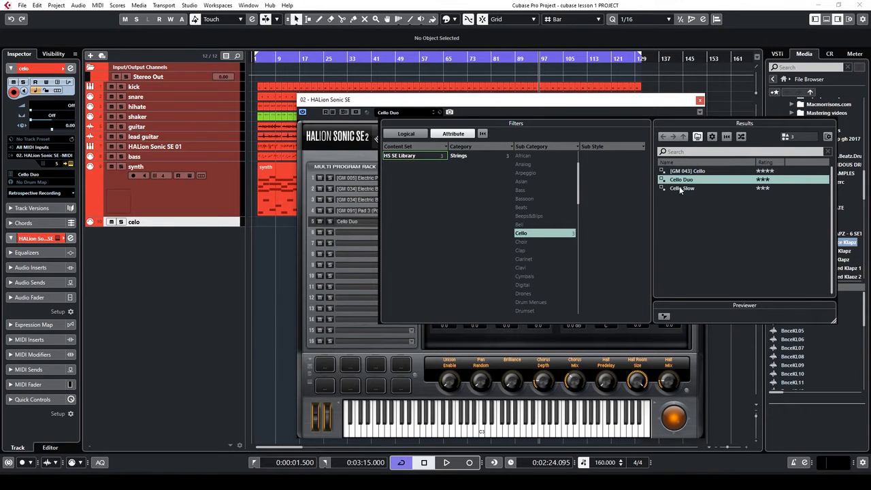
pyautogui.click(680, 151)
pyautogui.doubleClick(694, 181)
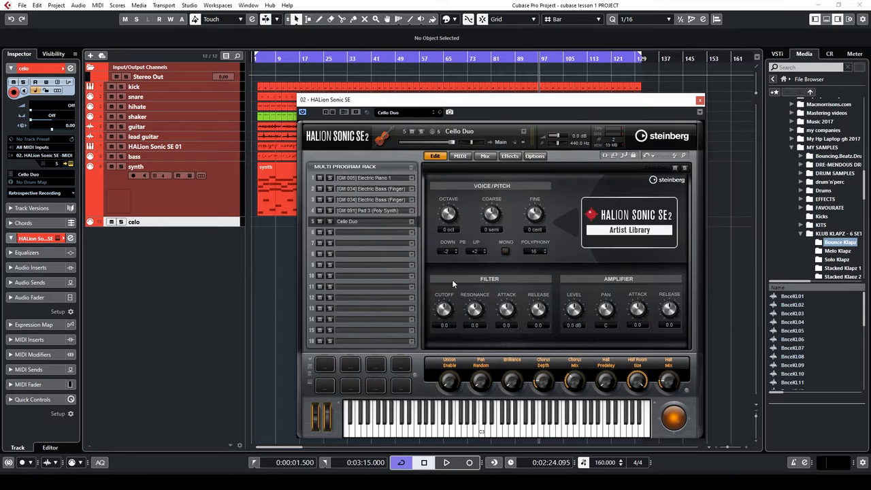
pyautogui.click(701, 101)
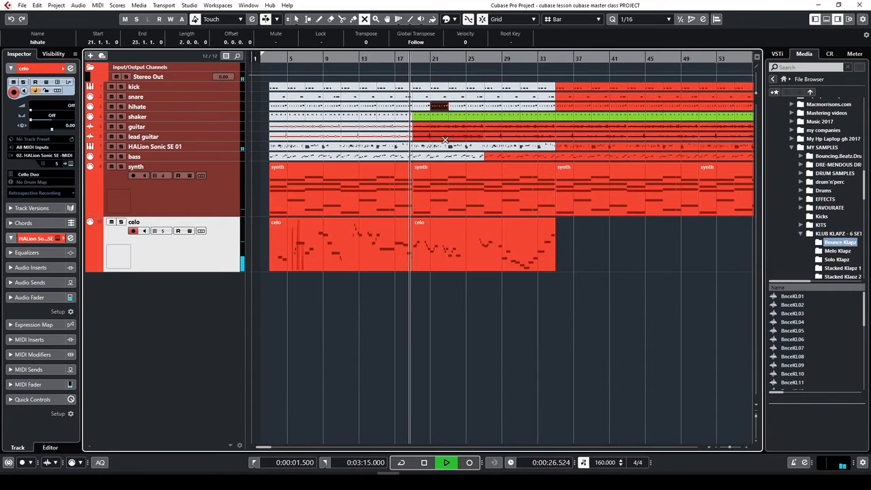
# Unmute the hihate part at bars 23–25 and the four kick parts across bars 25–33
pyautogui.click(459, 179)
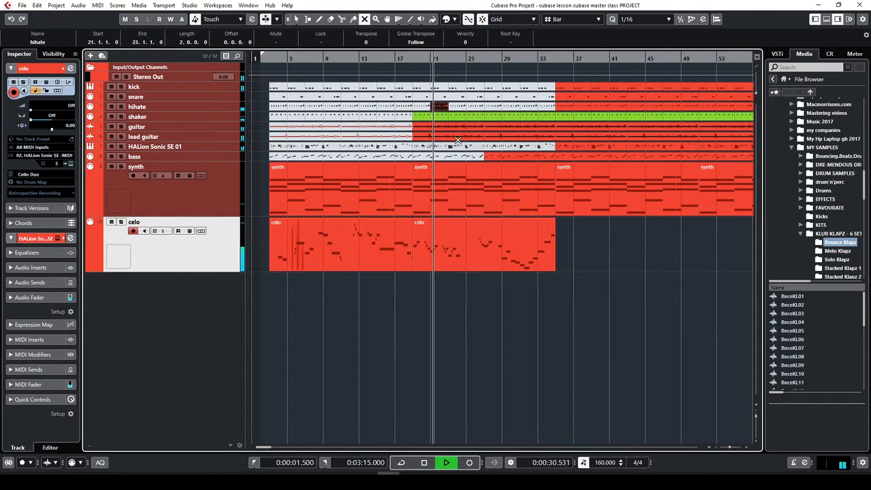
pyautogui.click(458, 107)
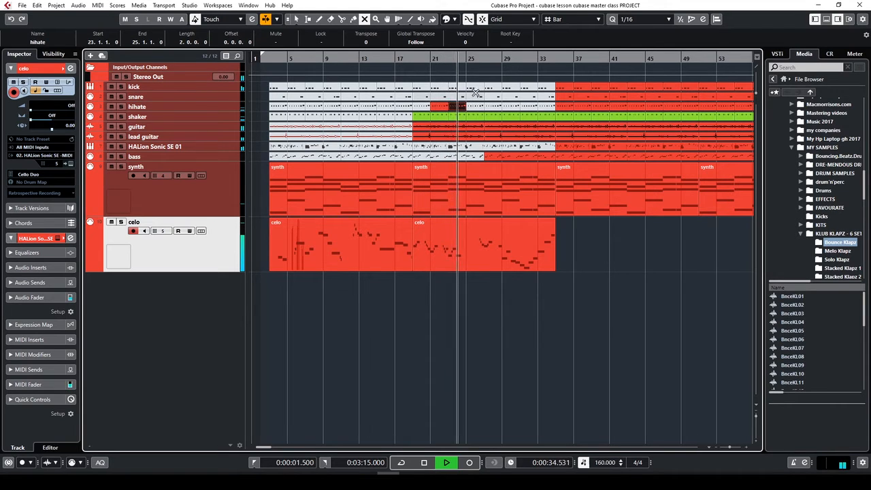
pyautogui.click(475, 87)
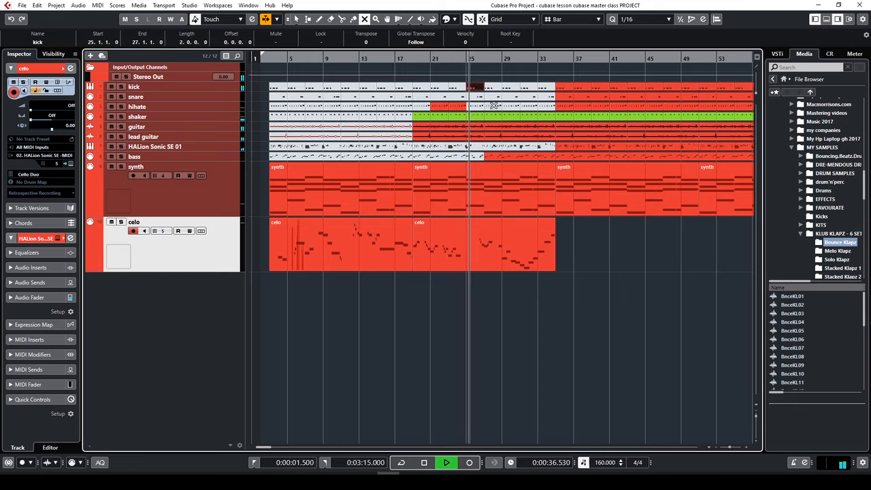
pyautogui.click(497, 87)
pyautogui.click(508, 87)
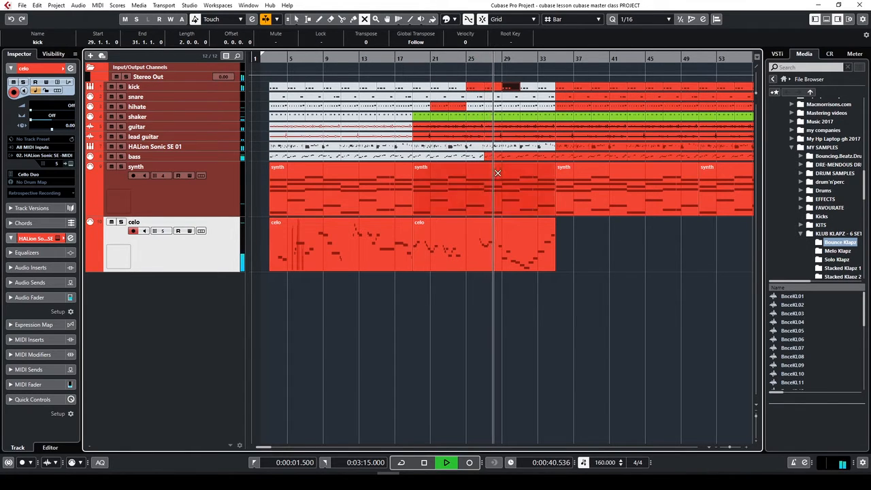
pyautogui.press('space')
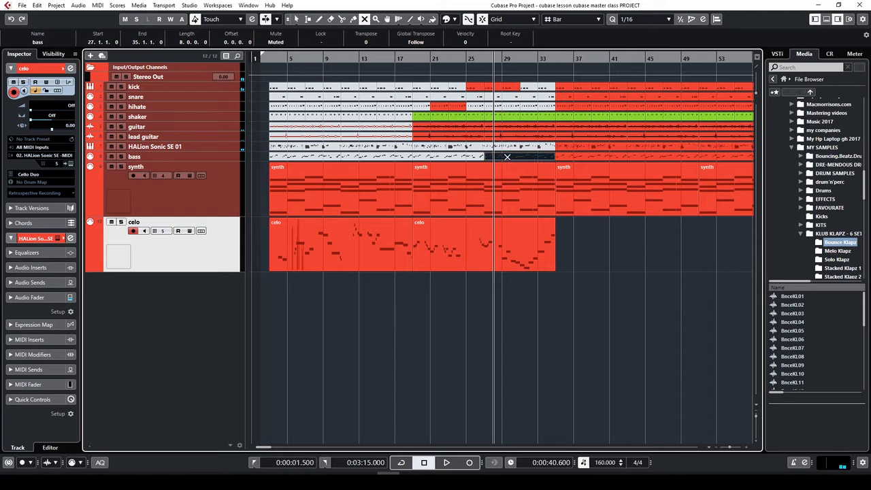
pyautogui.click(526, 86)
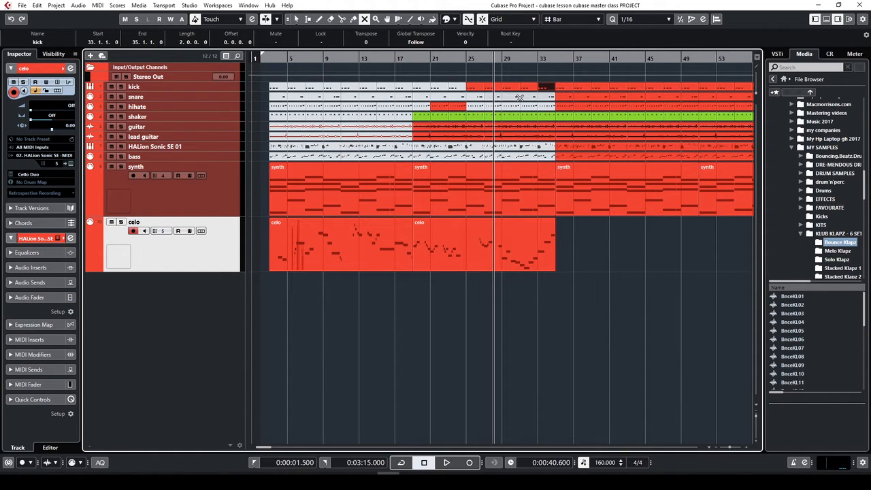
pyautogui.press('3')
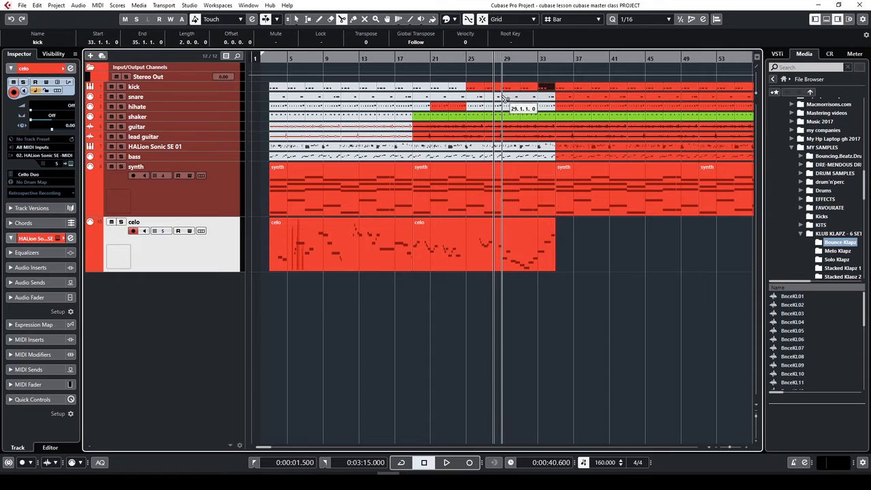
pyautogui.click(214, 98)
# Enlarge the snare track and split the snare and hihate parts at bar 29
pyautogui.moveTo(220, 102); pyautogui.dragTo(222, 149)
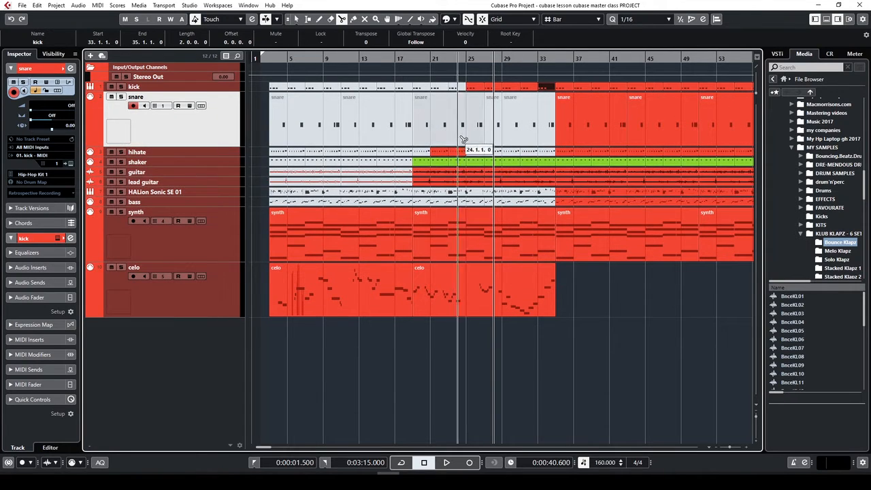
pyautogui.click(502, 119)
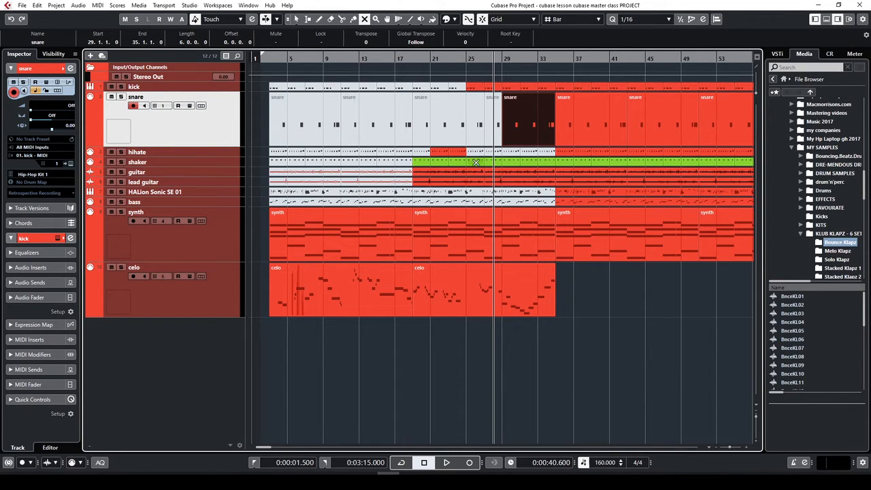
pyautogui.click(497, 153)
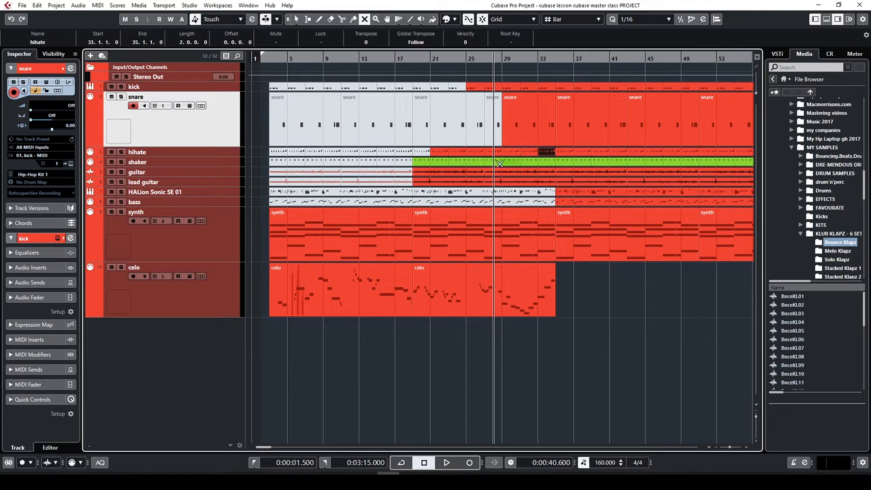
# Audition the arrangement from bar 18, then again from bar 25
pyautogui.click(404, 59)
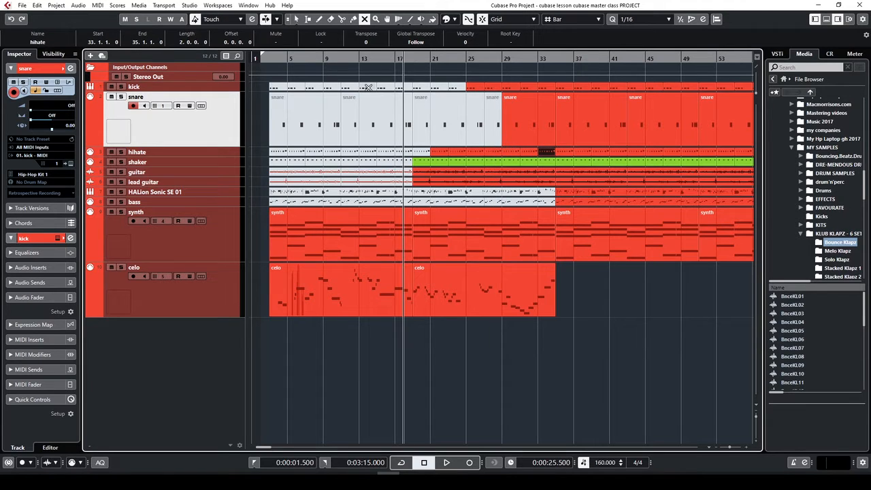
pyautogui.press('space')
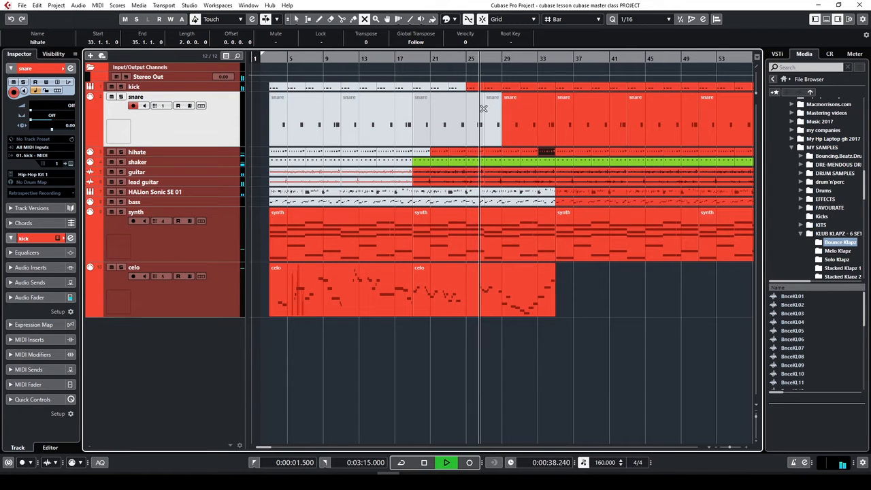
pyautogui.press('space')
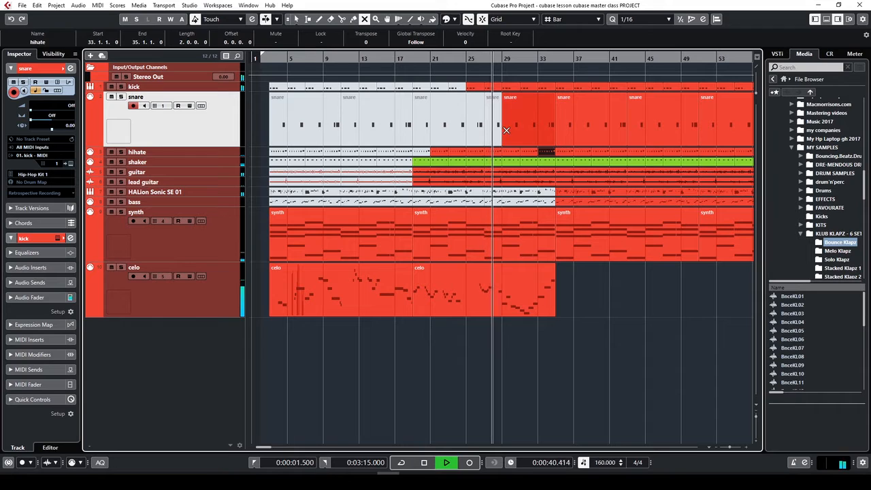
pyautogui.press('space')
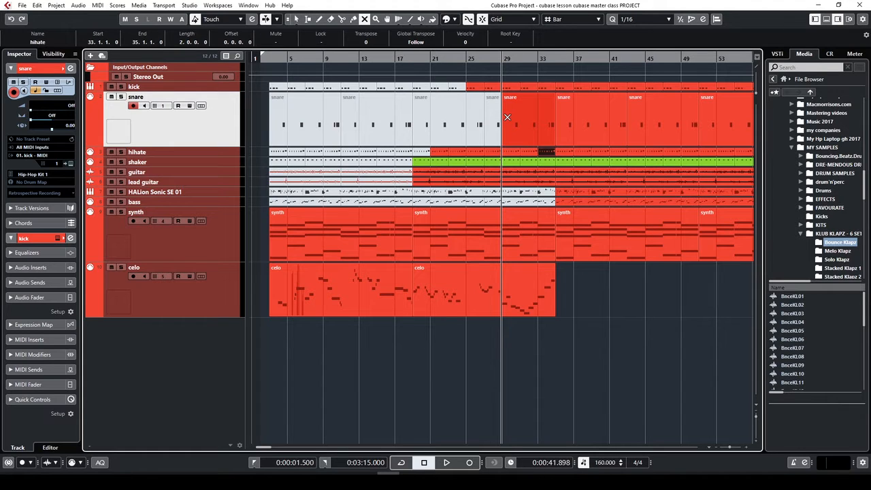
pyautogui.click(471, 58)
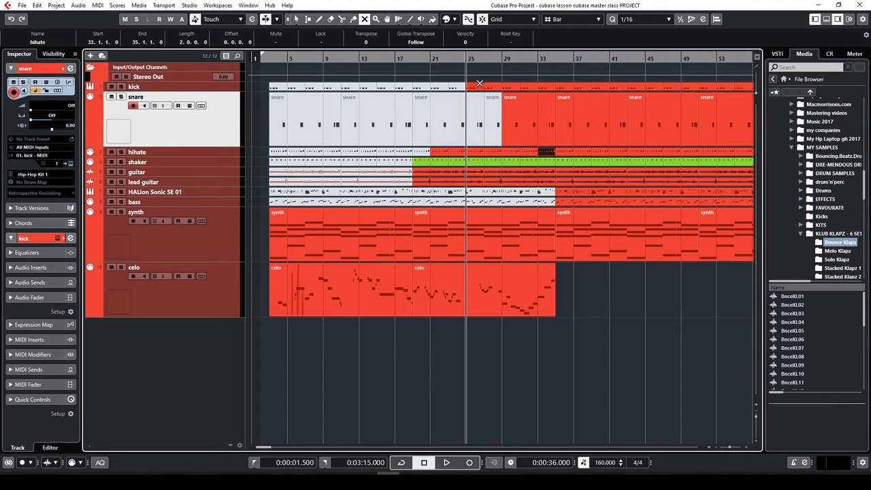
pyautogui.press('space')
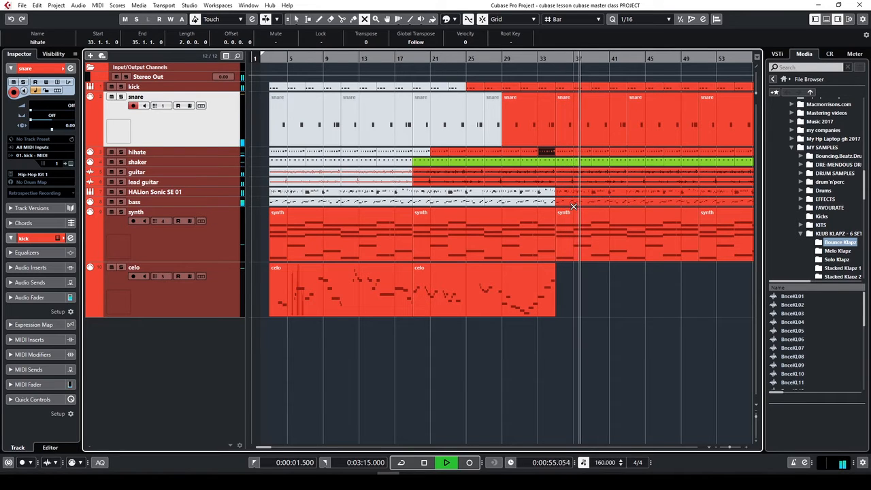
pyautogui.press('space')
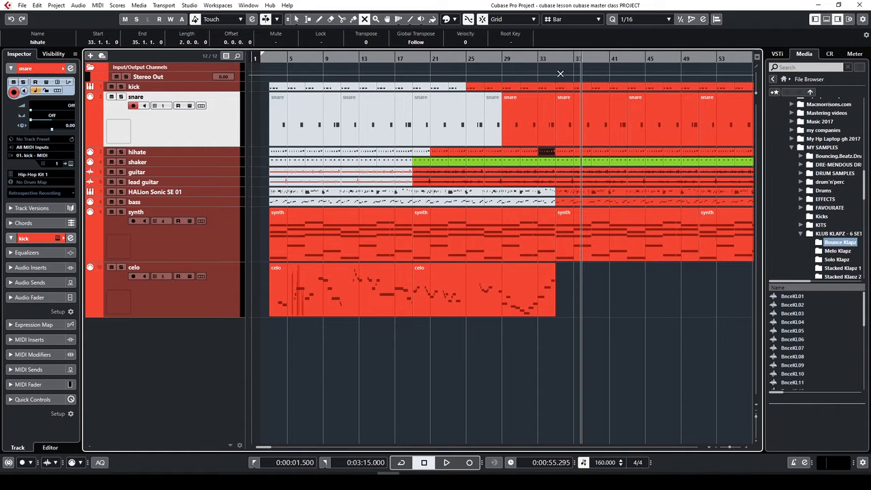
# Select the kick, snare, lead guitar and synth parts in bars 33–49 and colorize them green
pyautogui.press('1')
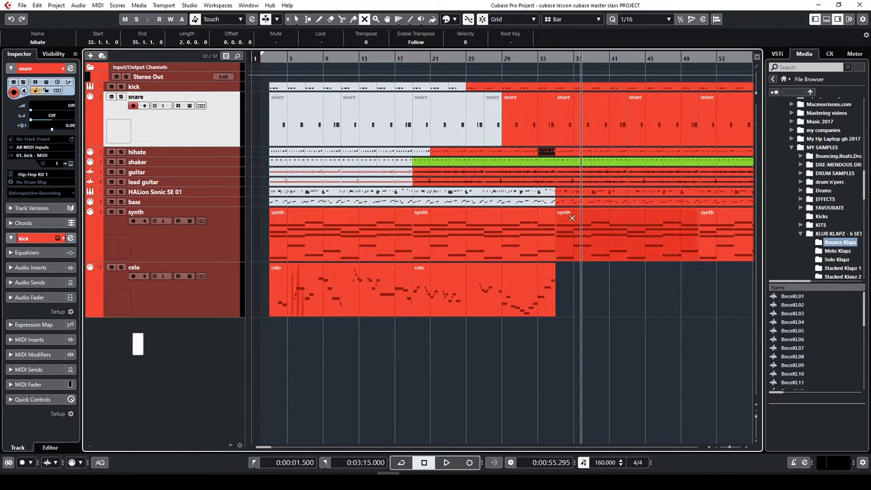
pyautogui.moveTo(573, 272); pyautogui.dragTo(692, 76)
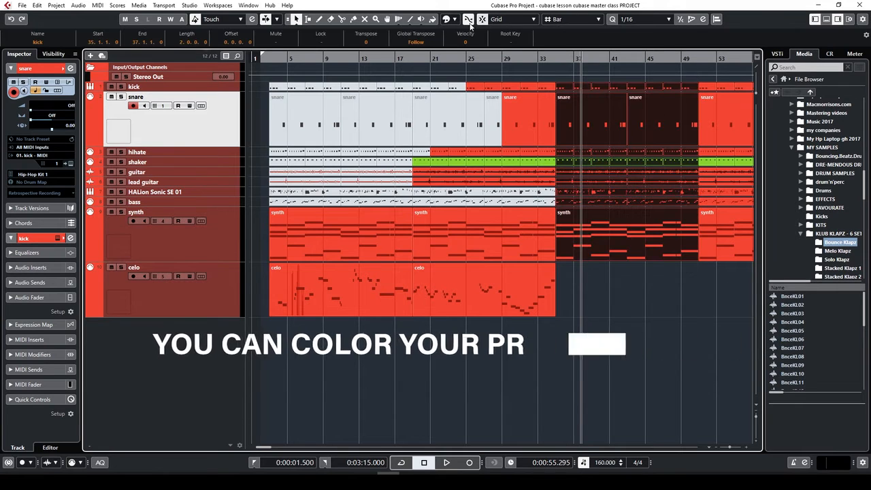
pyautogui.click(455, 20)
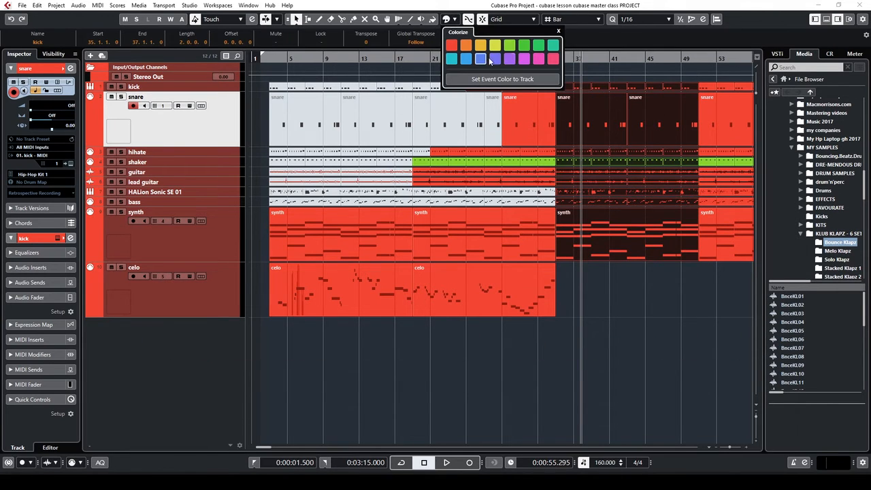
pyautogui.click(538, 46)
pyautogui.click(648, 285)
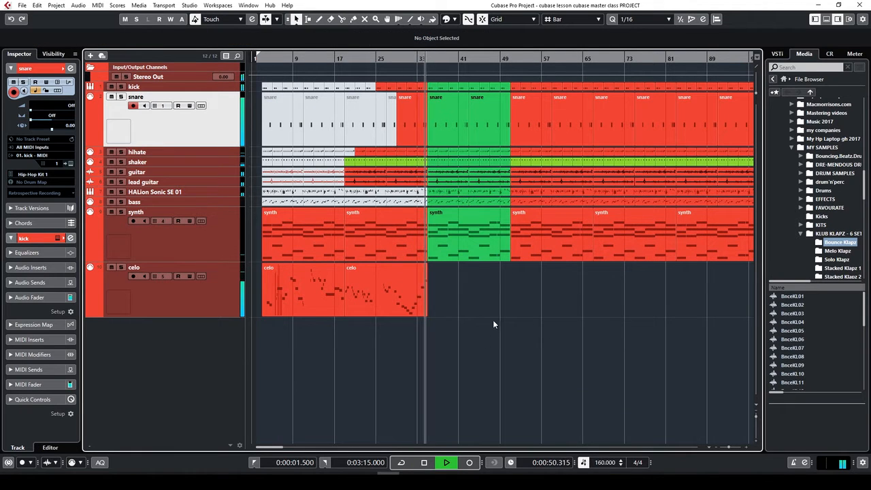
pyautogui.press('h')
pyautogui.press('h')
pyautogui.press('h')
pyautogui.press('h')
pyautogui.press('h')
pyautogui.press('h')
pyautogui.press('g')
pyautogui.press('g')
pyautogui.press('g')
pyautogui.press('g')
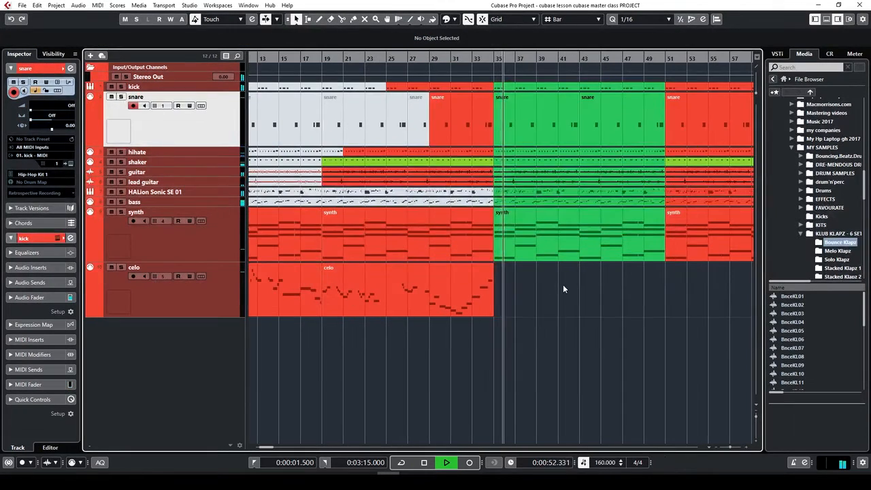
pyautogui.press('g')
pyautogui.press('g')
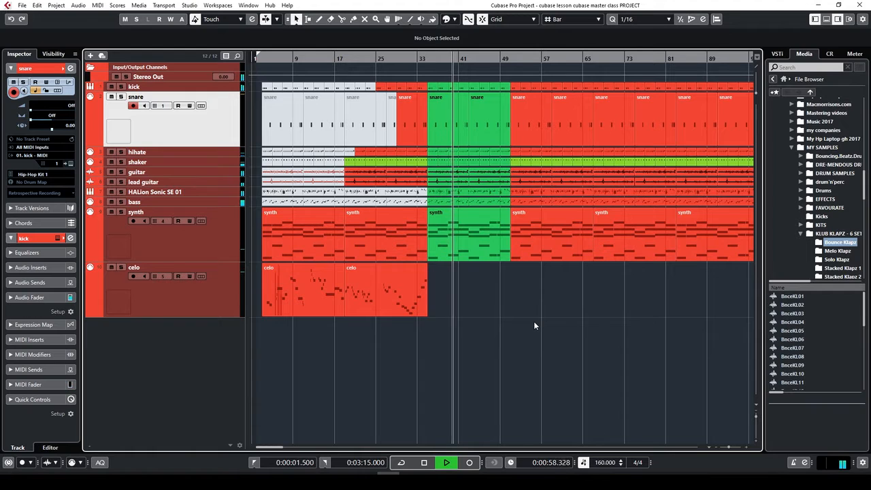
pyautogui.press('g')
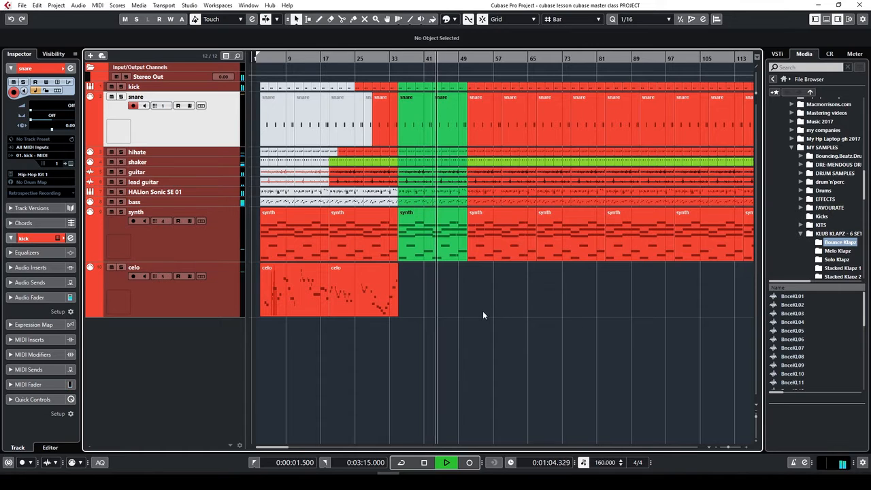
pyautogui.press('h')
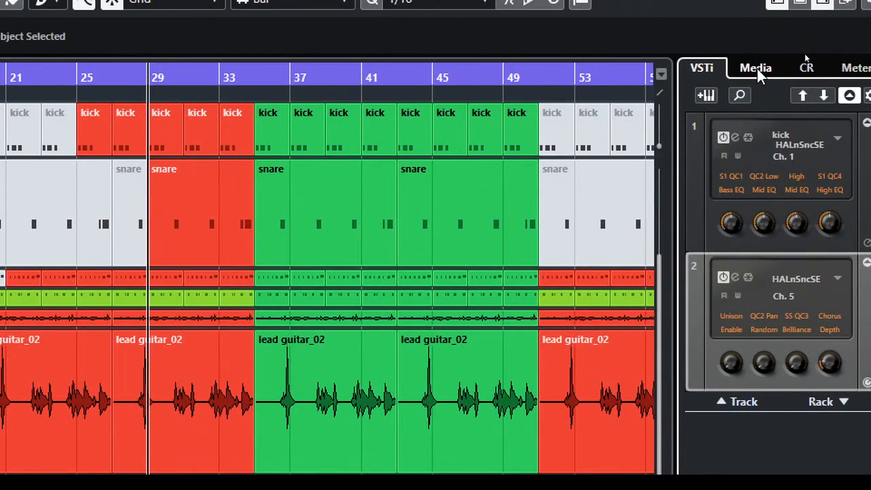
# Open the Drum Loops collection in the MediaBay Loops & Samples browser
pyautogui.click(758, 69)
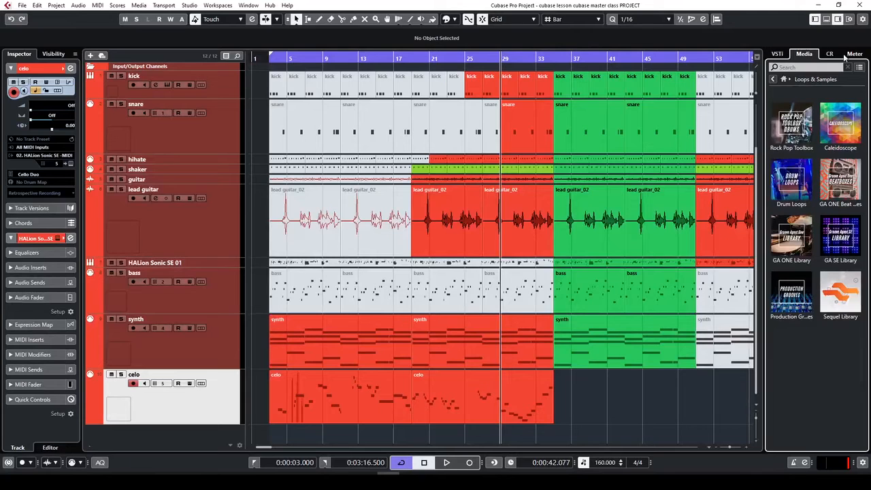
pyautogui.click(806, 177)
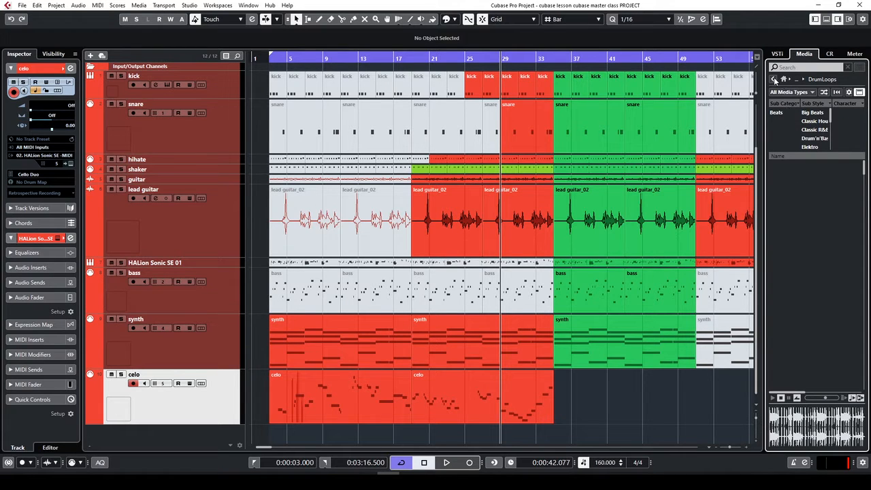
pyautogui.click(774, 80)
pyautogui.click(798, 181)
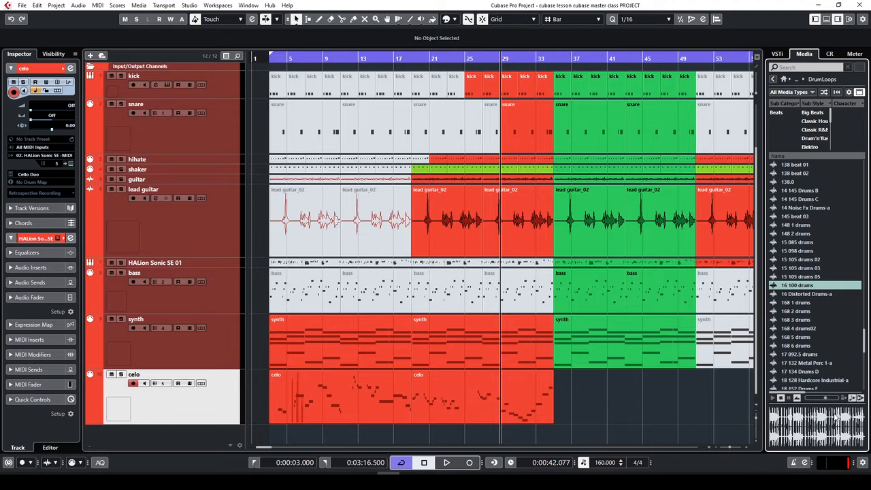
pyautogui.click(782, 399)
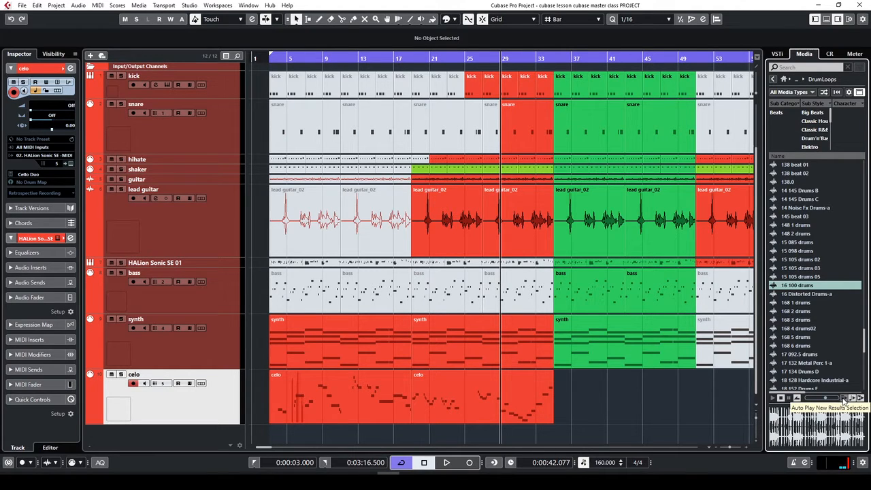
# Preview the 15 105 drums 05, 16 Distorted Drums-a and 16 100 drums loops, keeping 16 100 drums
pyautogui.click(801, 277)
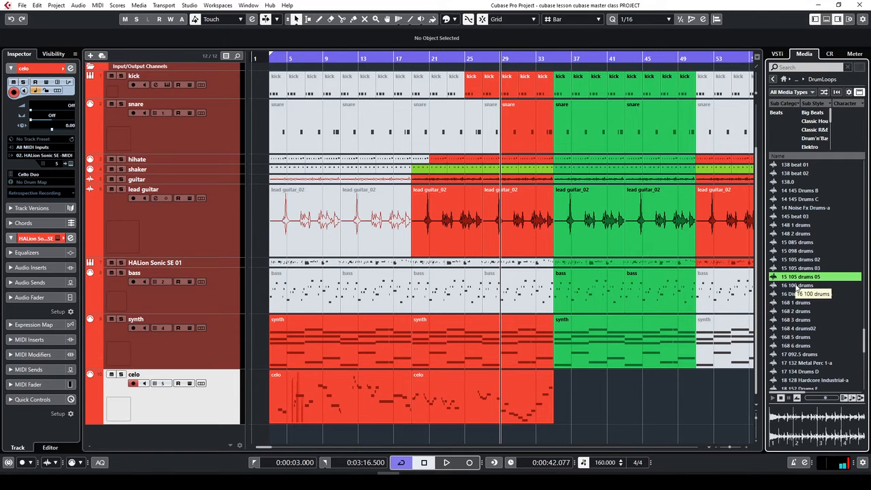
pyautogui.click(797, 294)
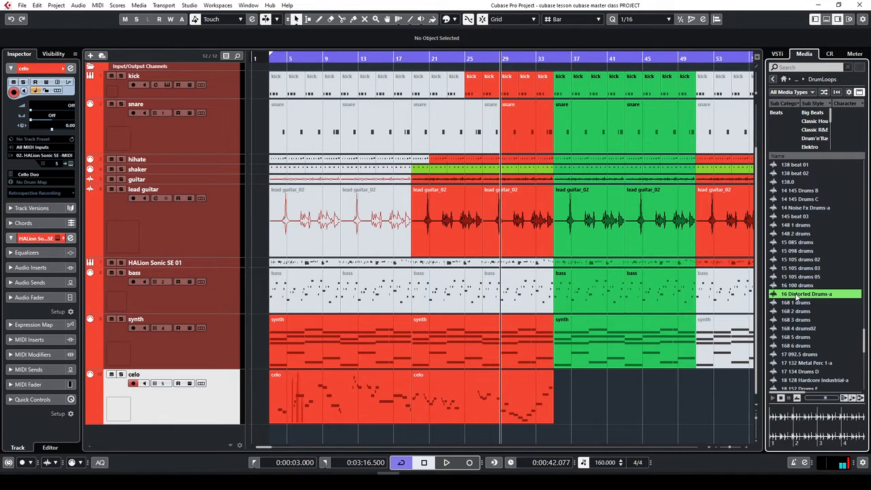
pyautogui.click(800, 286)
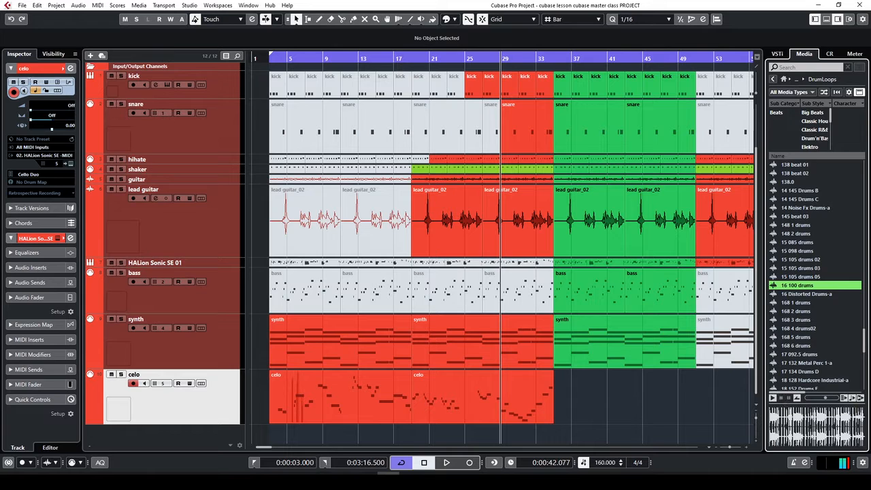
pyautogui.click(845, 401)
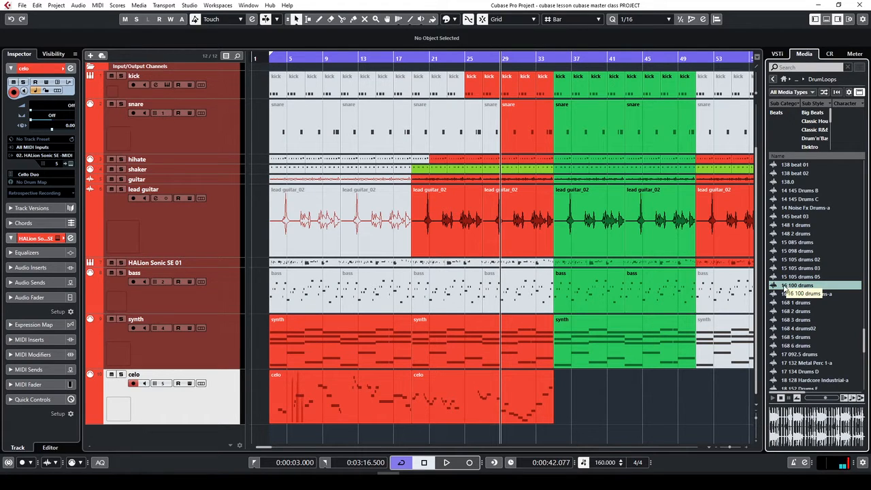
# Drag the 16 100 drums loop onto a new track and move its event to bar 1
pyautogui.moveTo(784, 289); pyautogui.dragTo(202, 433)
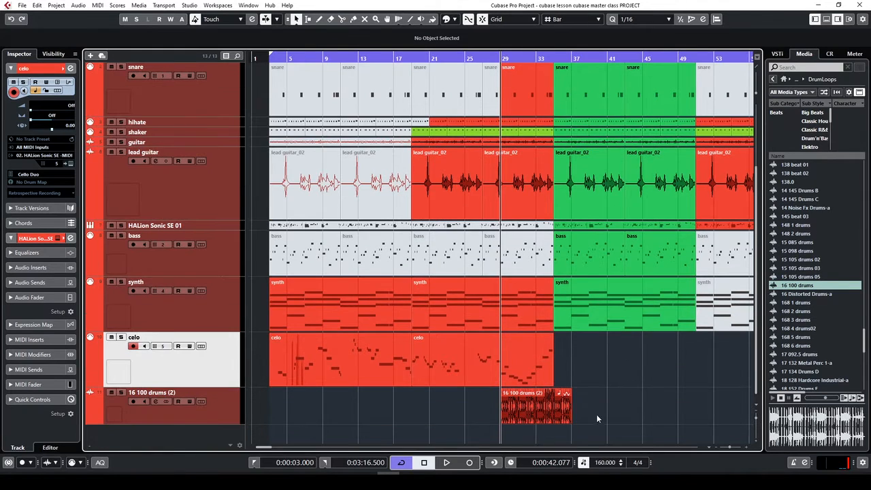
pyautogui.click(181, 418)
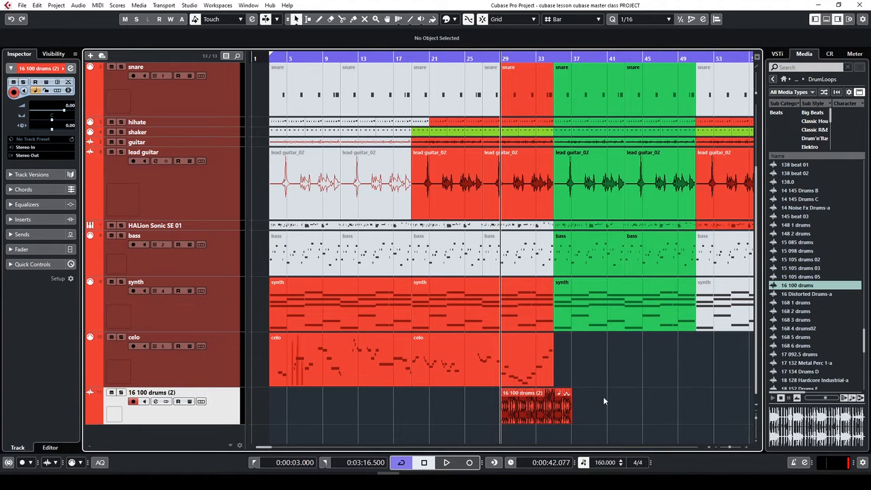
pyautogui.click(526, 415)
pyautogui.moveTo(521, 408); pyautogui.dragTo(308, 409)
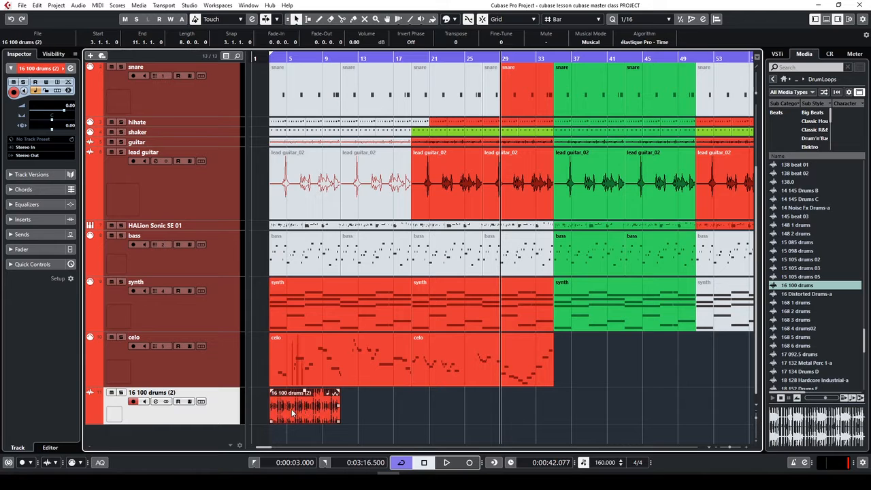
pyautogui.scroll(3, 544, 374)
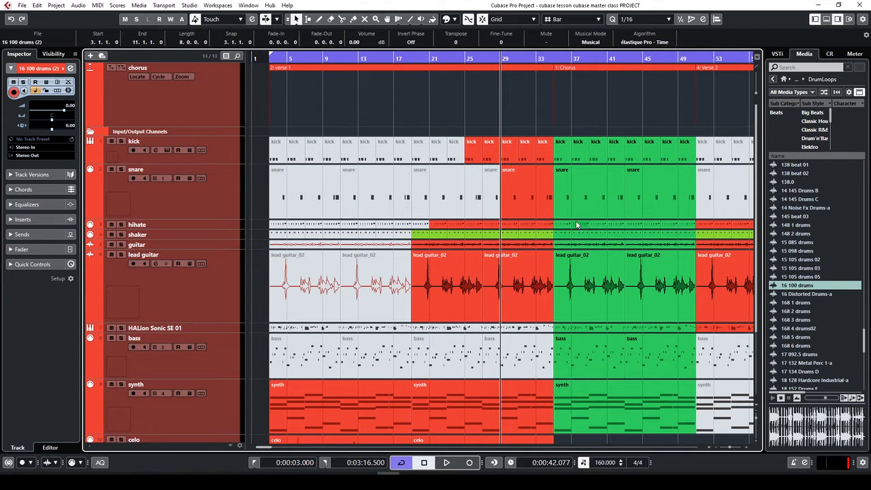
# Mute the kick events near bars 25–28, the bar 29 snare, hihats across bars 25–33, and the bars 19–21 shaker
pyautogui.press('7')
pyautogui.click(482, 132)
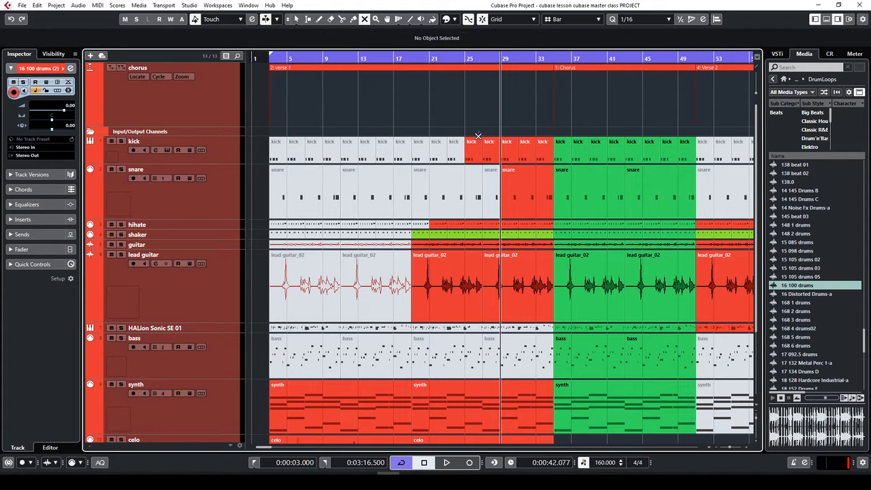
pyautogui.moveTo(539, 153); pyautogui.dragTo(540, 156)
pyautogui.click(529, 197)
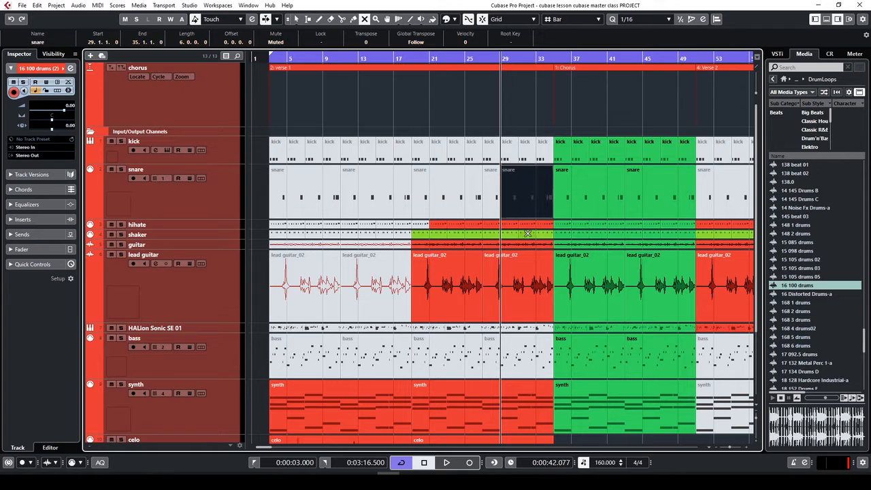
pyautogui.click(530, 227)
pyautogui.click(510, 227)
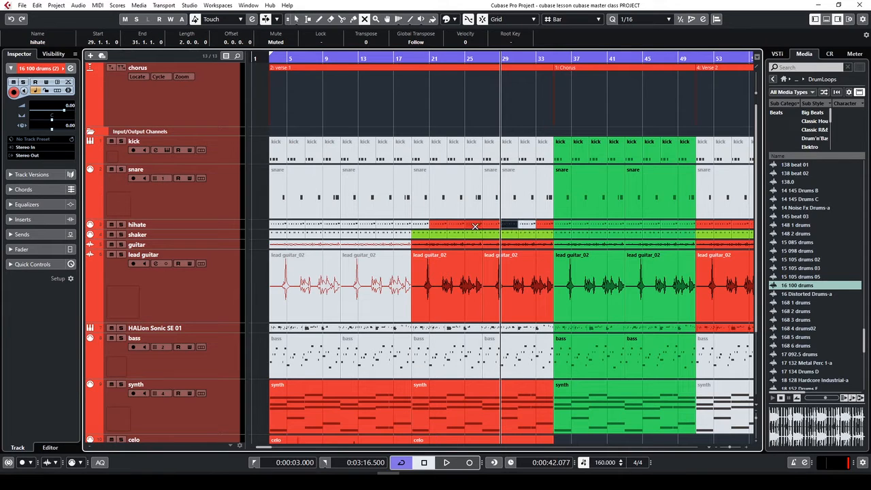
pyautogui.click(476, 226)
pyautogui.click(424, 225)
pyautogui.click(420, 235)
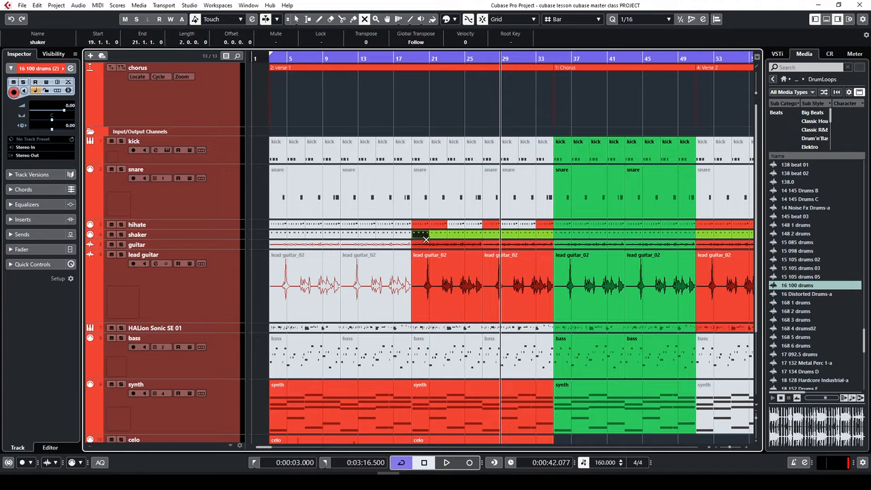
pyautogui.click(430, 264)
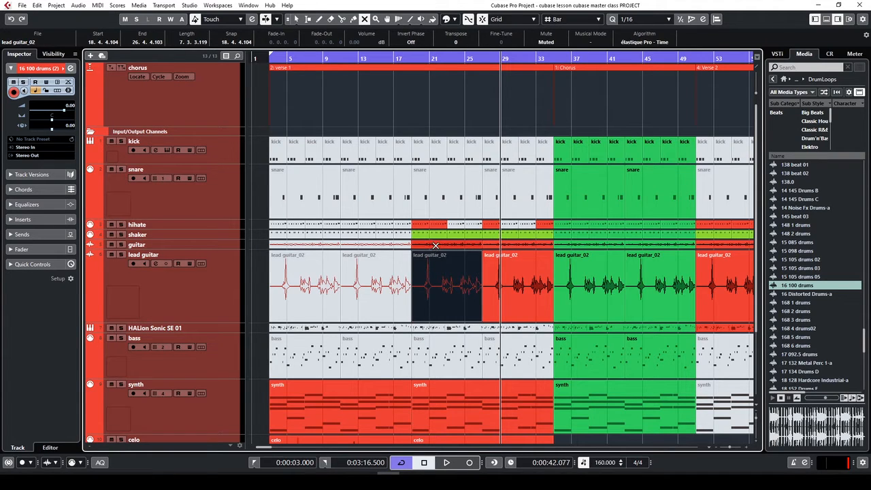
pyautogui.click(436, 270)
# Return the playhead to the start and browse the MediaBay's instruments, Drum Loops and home pages
pyautogui.scroll(-3, 463, 279)
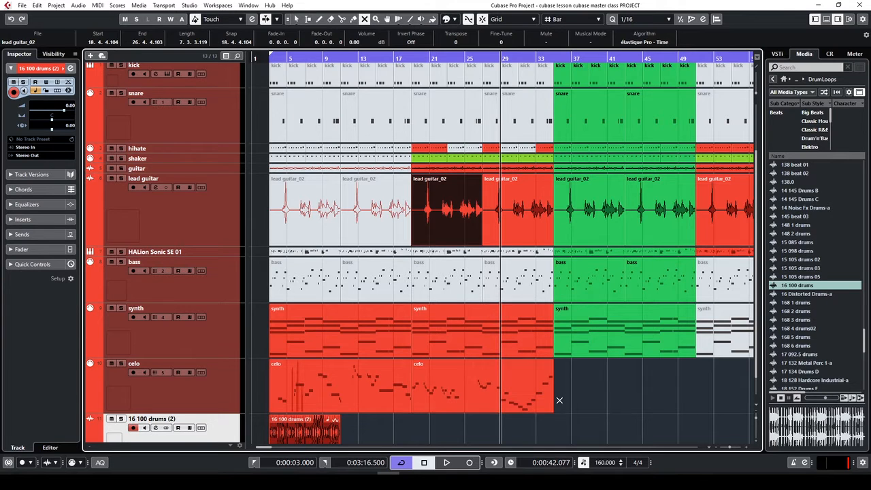
pyautogui.scroll(-1, 558, 400)
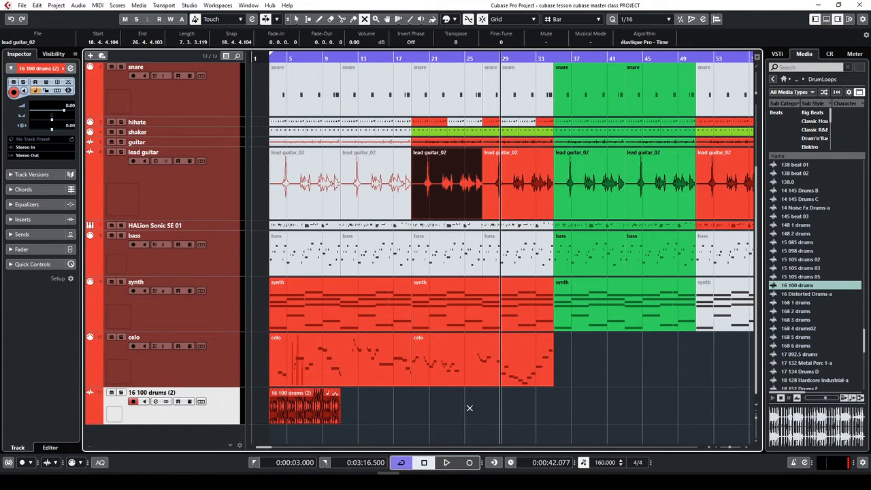
pyautogui.press('KP_1')
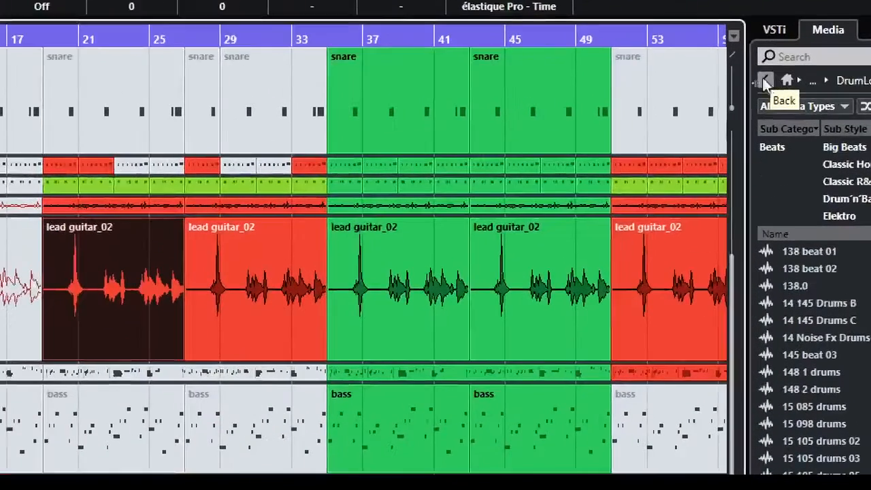
pyautogui.click(774, 79)
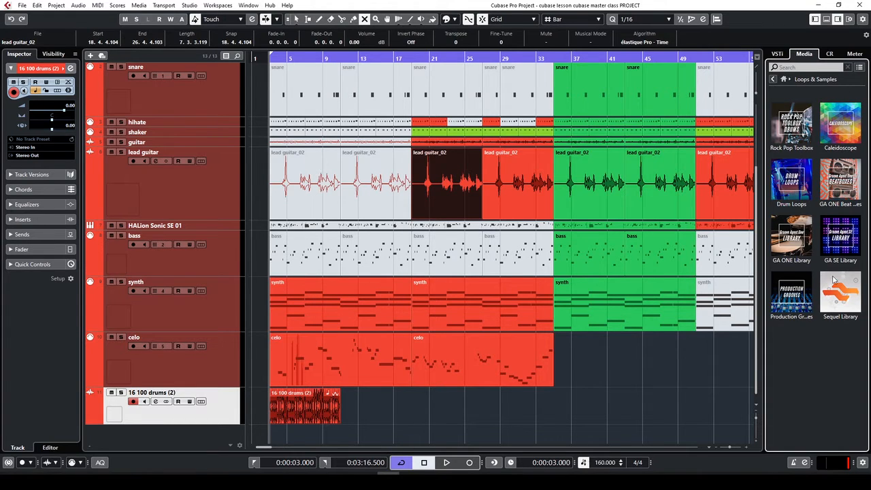
pyautogui.click(781, 54)
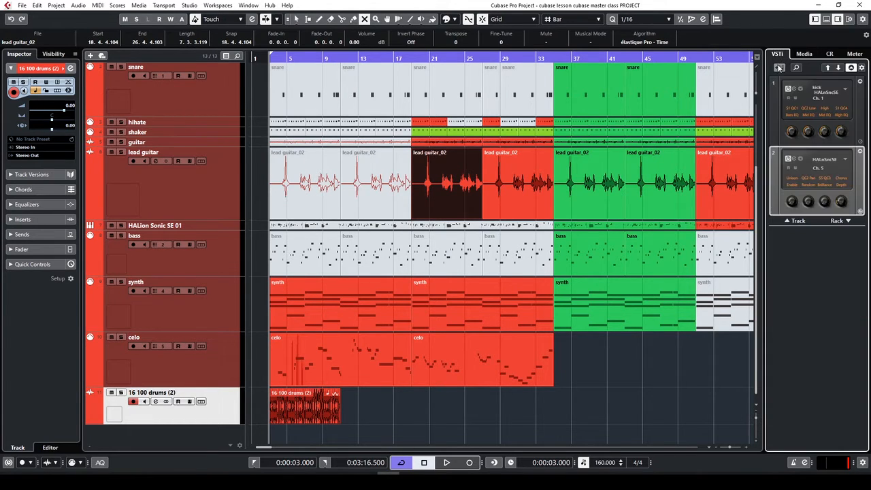
pyautogui.click(805, 55)
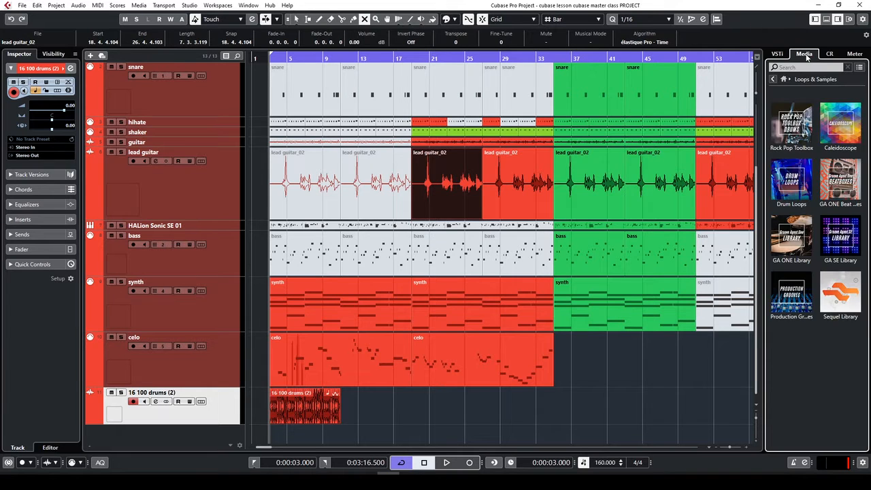
pyautogui.click(774, 79)
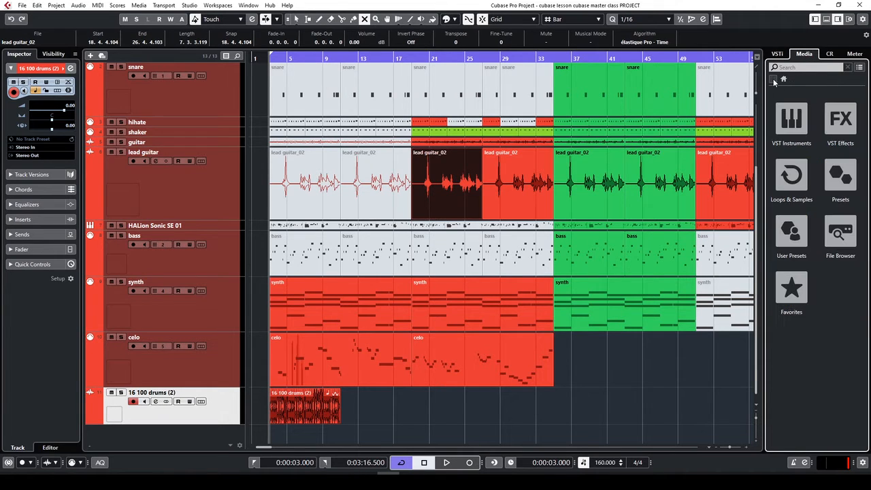
pyautogui.click(800, 182)
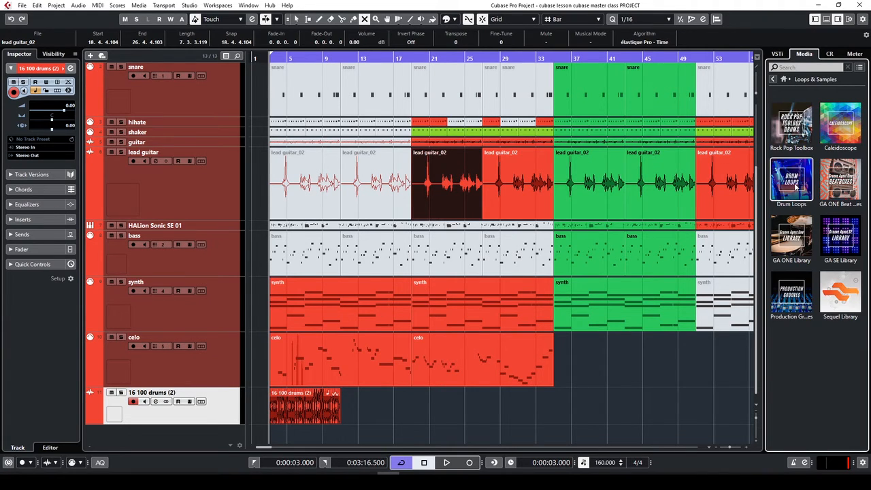
pyautogui.click(796, 192)
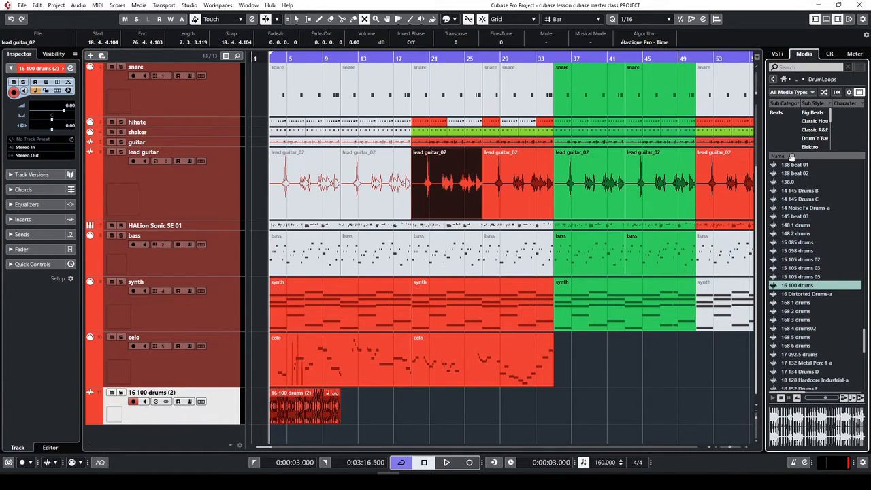
pyautogui.click(774, 81)
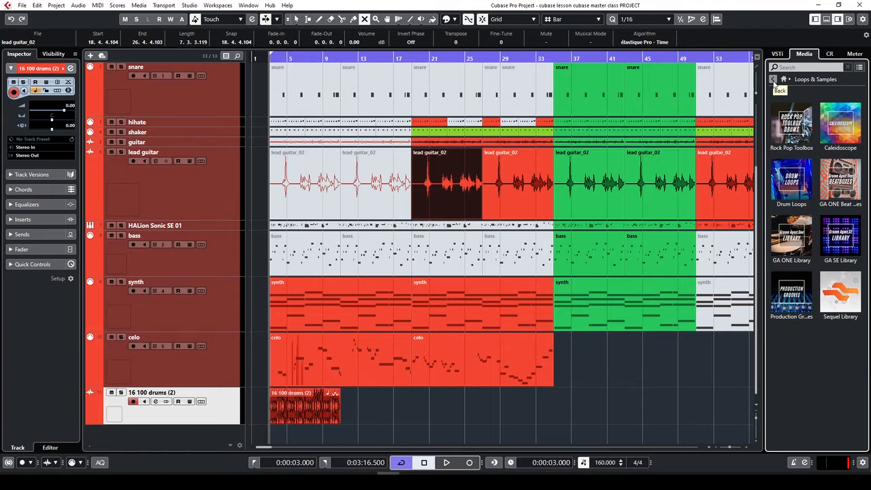
pyautogui.click(774, 80)
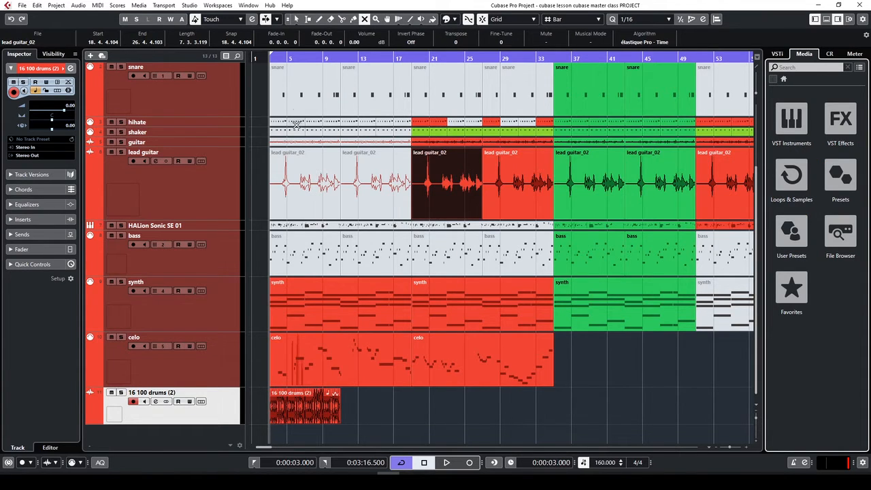
pyautogui.click(278, 56)
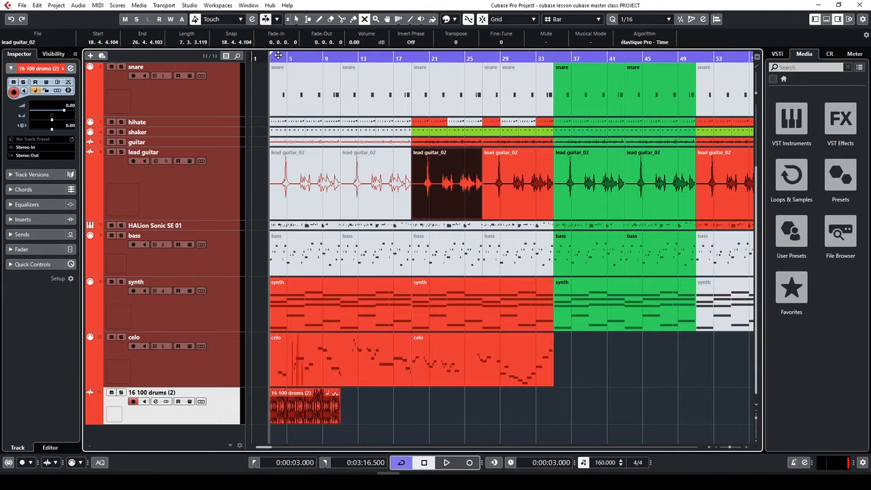
# Duplicate the 16 100 drums event with Ctrl+D so the copy fills bars 11–19
pyautogui.press('space')
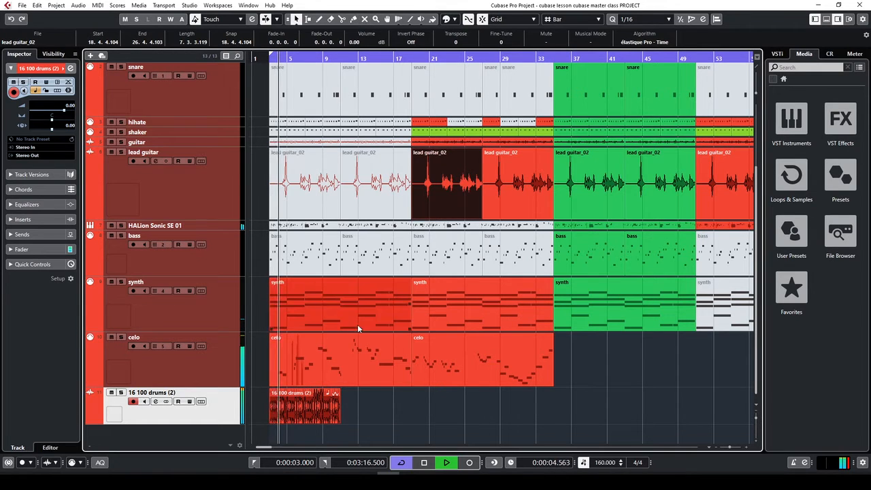
pyautogui.click(337, 420)
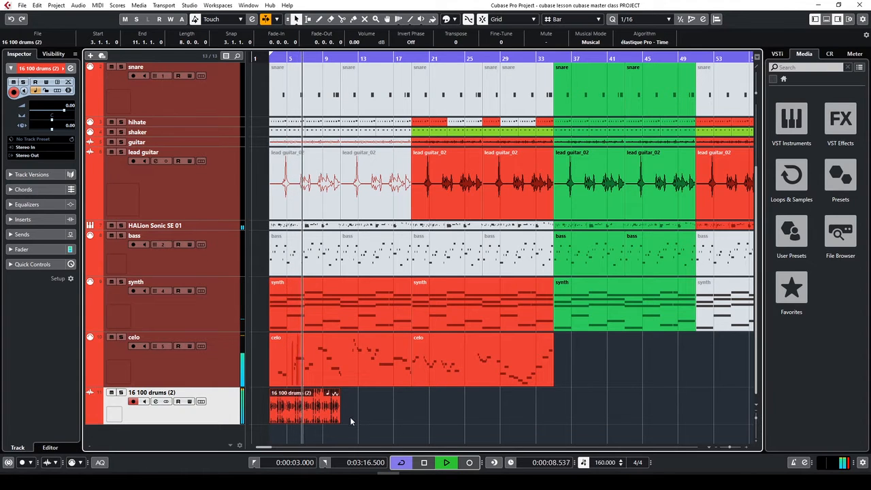
pyautogui.press('h')
pyautogui.press('h')
pyautogui.press('h')
pyautogui.press('h')
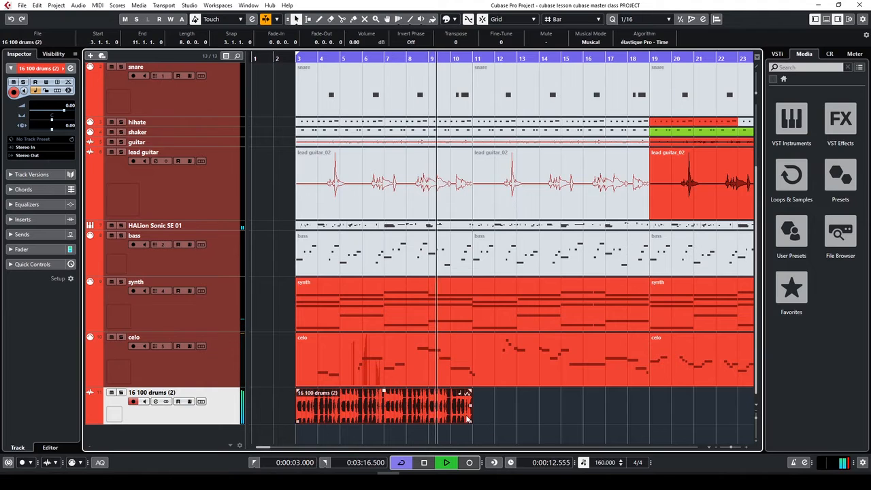
pyautogui.press('g')
pyautogui.press('g')
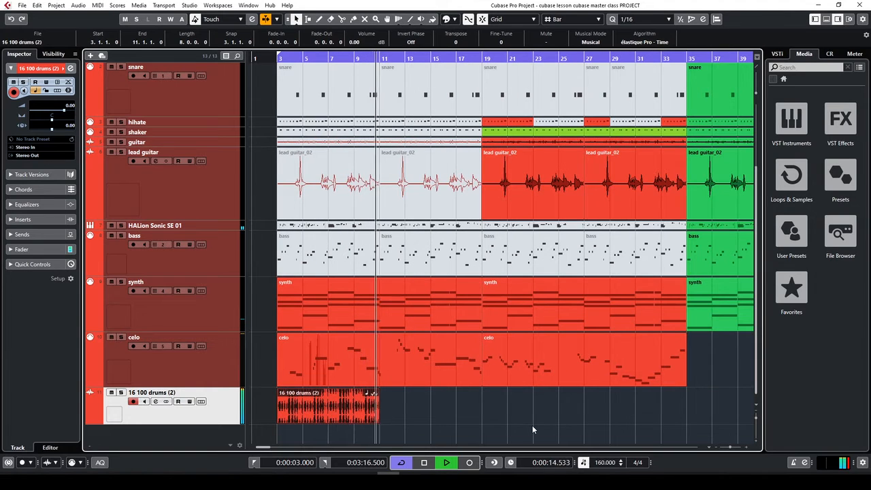
pyautogui.press('space')
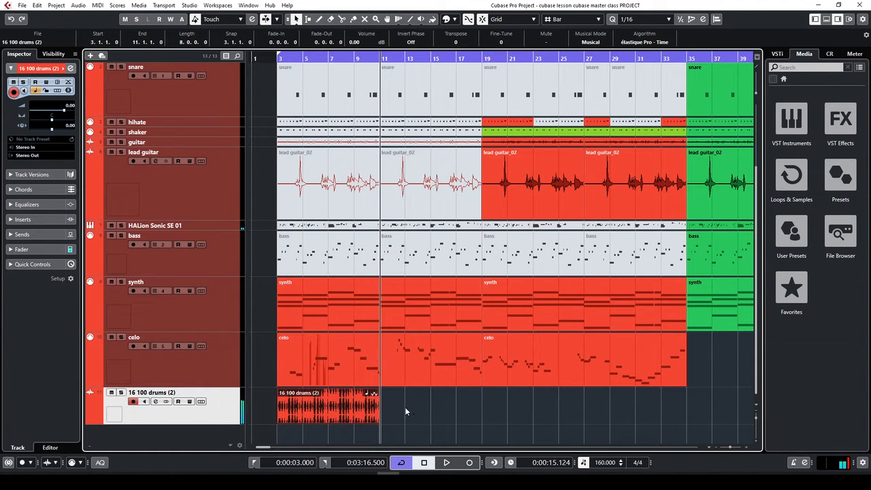
pyautogui.hotkey('ctrl', 'd')
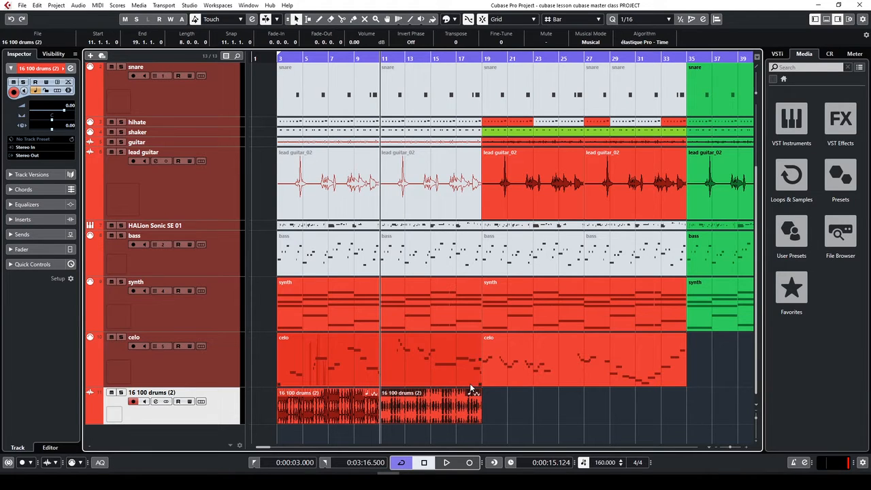
# Play the drums back from the left locator at bar 3 to check the copy
pyautogui.press('KP_1')
pyautogui.press('space')
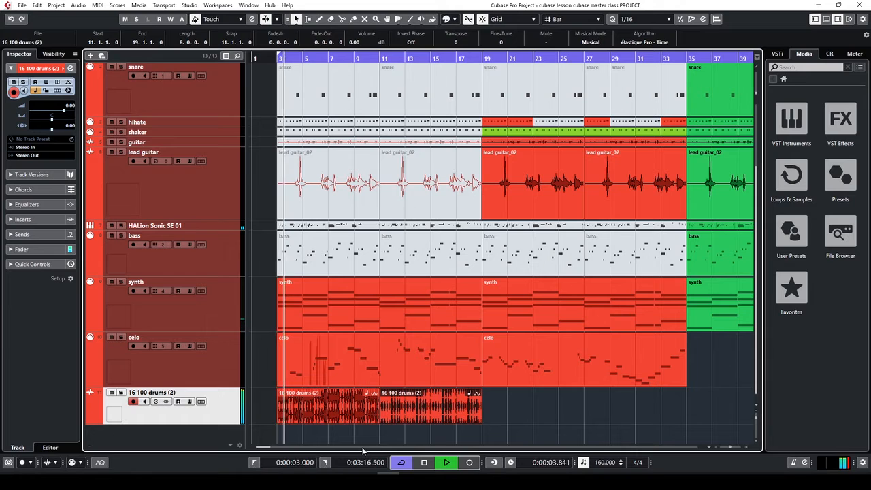
pyautogui.press('g')
pyautogui.press('g')
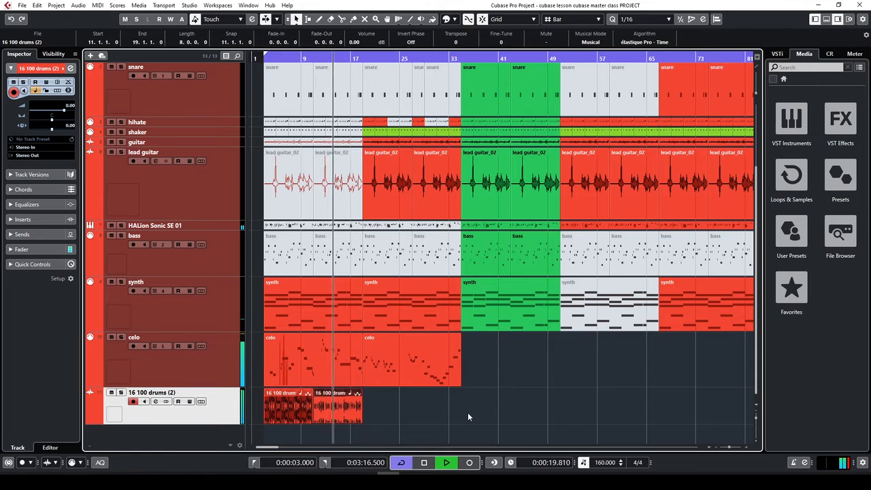
pyautogui.press('h')
pyautogui.press('h')
pyautogui.press('h')
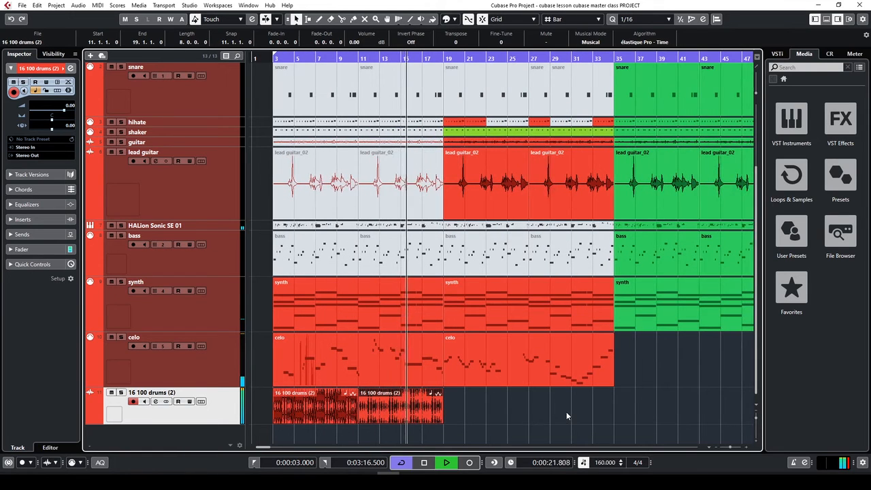
pyautogui.press('g')
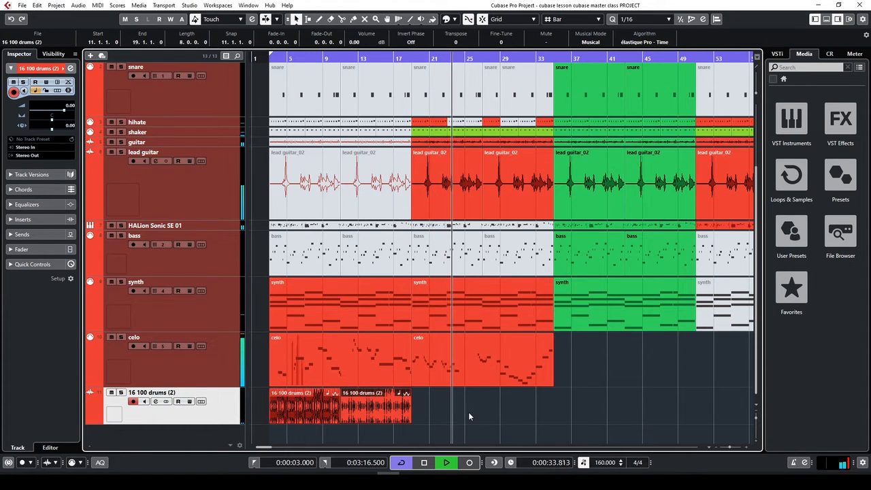
pyautogui.press('space')
# Duplicate the drums event twice more and review playback from bar 17
pyautogui.press('g')
pyautogui.press('g')
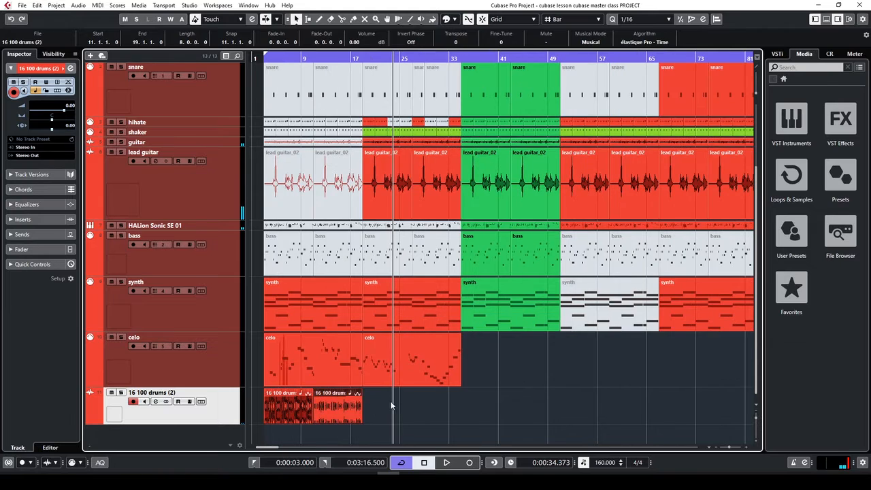
pyautogui.hotkey('ctrl', 'd')
pyautogui.hotkey('ctrl', 'd')
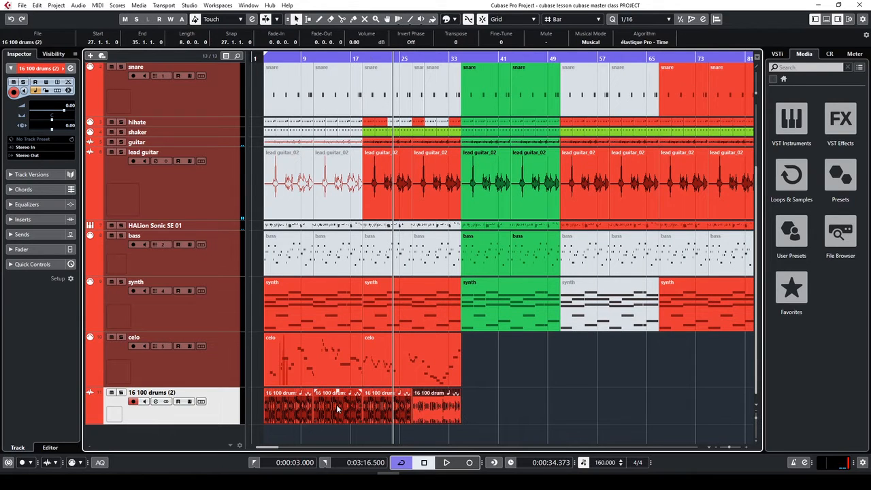
pyautogui.click(371, 58)
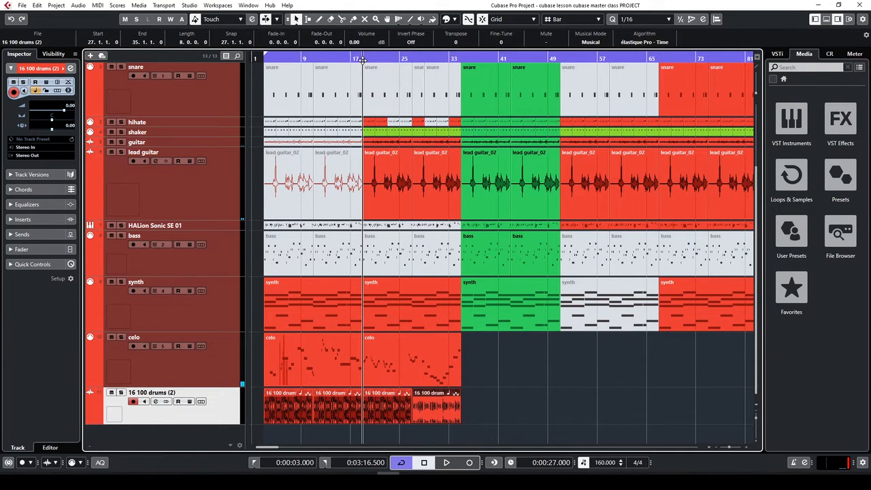
pyautogui.press('space')
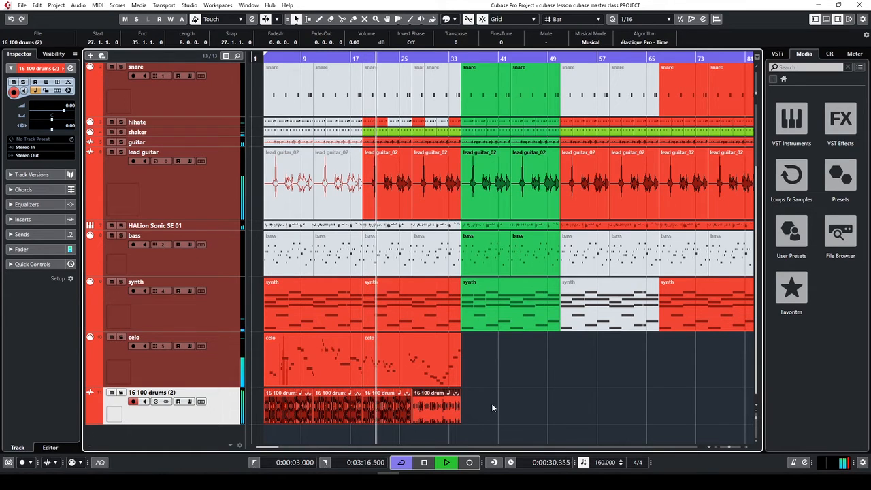
pyautogui.press('g')
pyautogui.press('h')
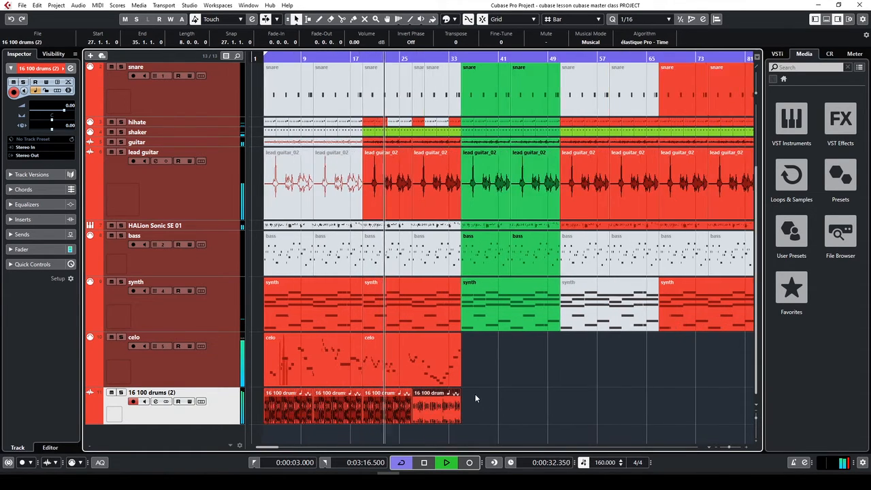
pyautogui.press('g')
pyautogui.scroll(3, 490, 418)
pyautogui.scroll(1, 490, 419)
pyautogui.press('g')
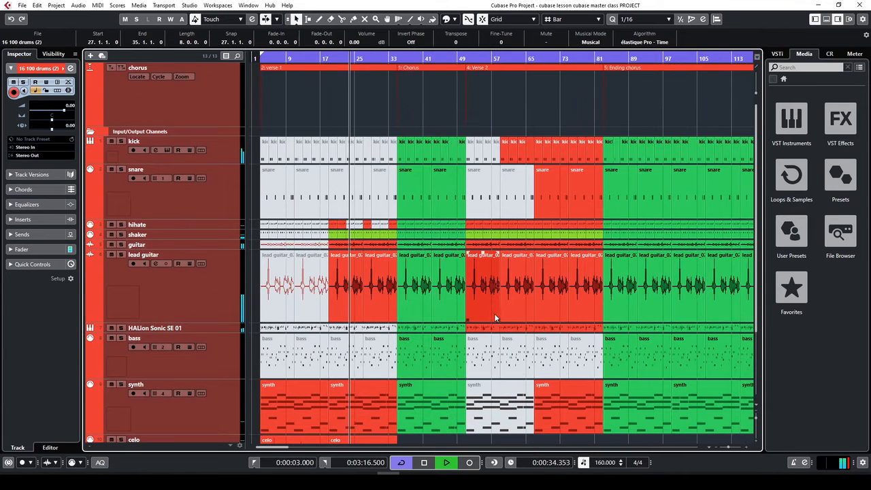
pyautogui.press('h')
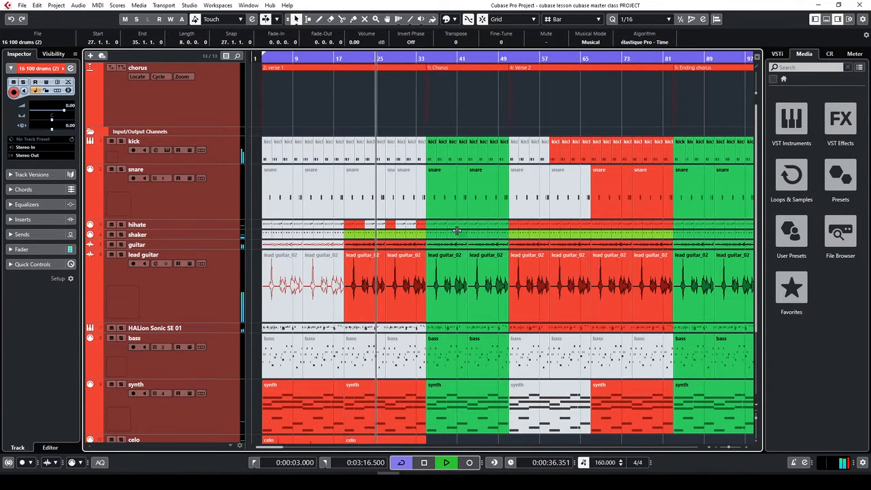
pyautogui.scroll(-2, 456, 232)
pyautogui.scroll(2, 457, 229)
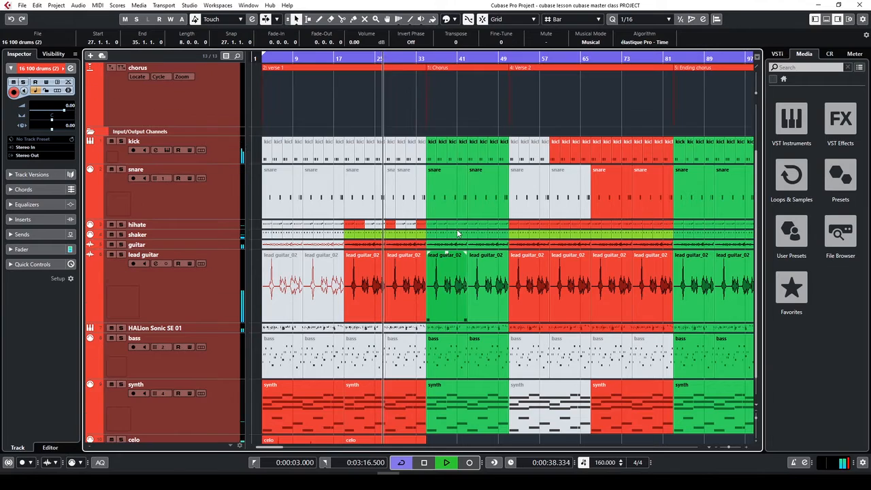
pyautogui.click(402, 262)
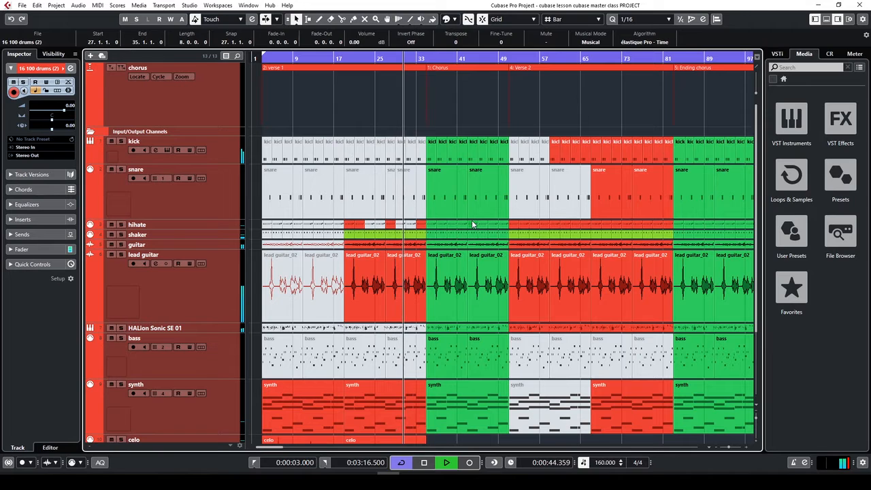
pyautogui.press('space')
# Mute the drums copy at bars 27–33, then duplicate the event five more times up to bar 75
pyautogui.press('7')
pyautogui.moveTo(431, 136); pyautogui.dragTo(504, 224)
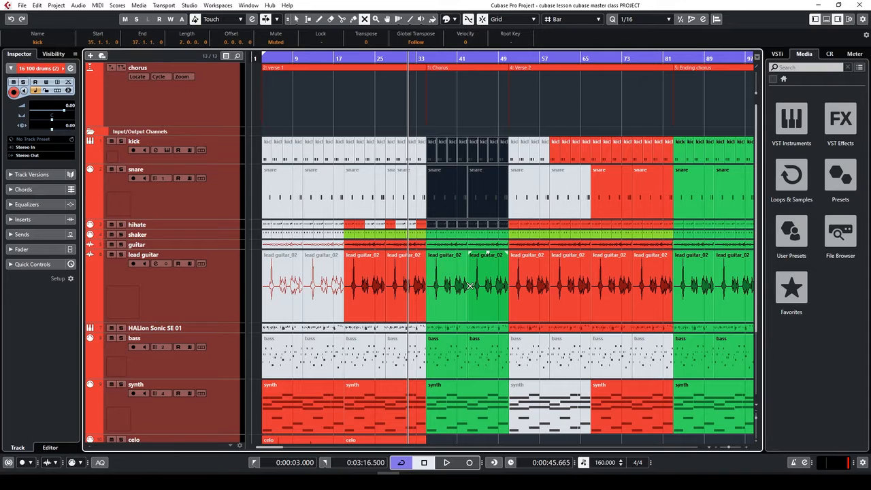
pyautogui.scroll(-4, 470, 299)
pyautogui.click(404, 394)
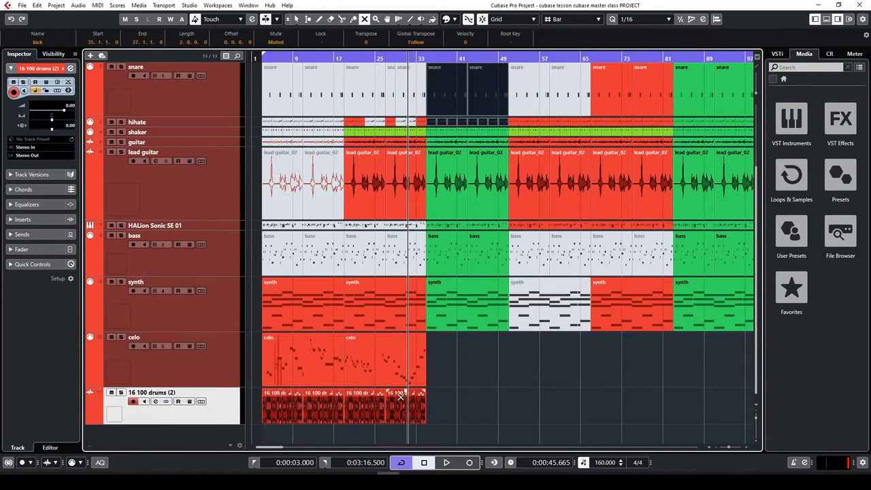
pyautogui.press('1')
pyautogui.click(408, 411)
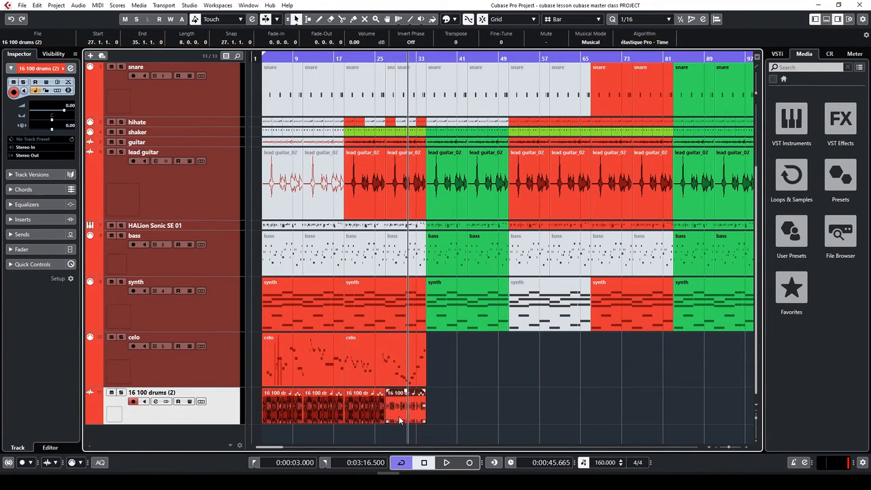
pyautogui.hotkey('ctrl', 'd')
pyautogui.hotkey('ctrl', 'd')
pyautogui.hotkey('ctrl', 'd')
pyautogui.hotkey('ctrl', 'd')
pyautogui.hotkey('ctrl', 'd')
pyautogui.hotkey('ctrl', 'd')
pyautogui.hotkey('ctrl', 'd')
pyautogui.hotkey('ctrl', 'd')
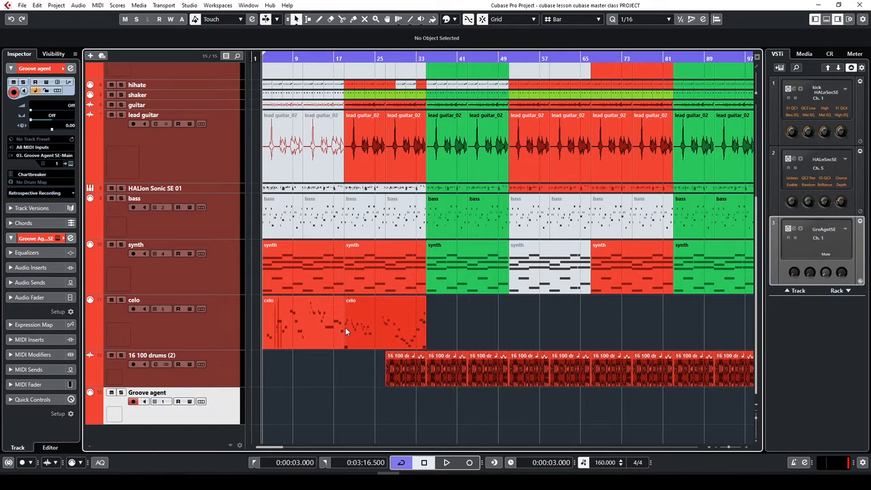
# Find Groove Agent SE in the Add Track Drum category, cancel, then edit rack slot 3's Groove Agent SE
pyautogui.click(780, 68)
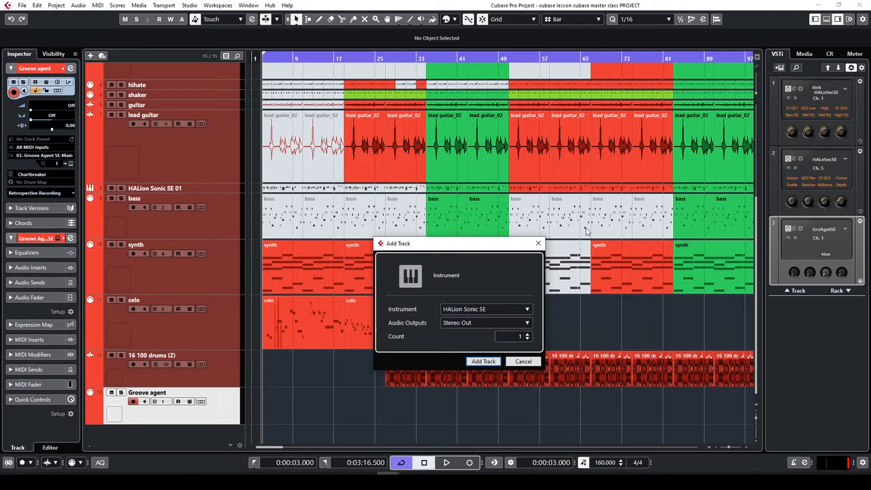
pyautogui.click(485, 311)
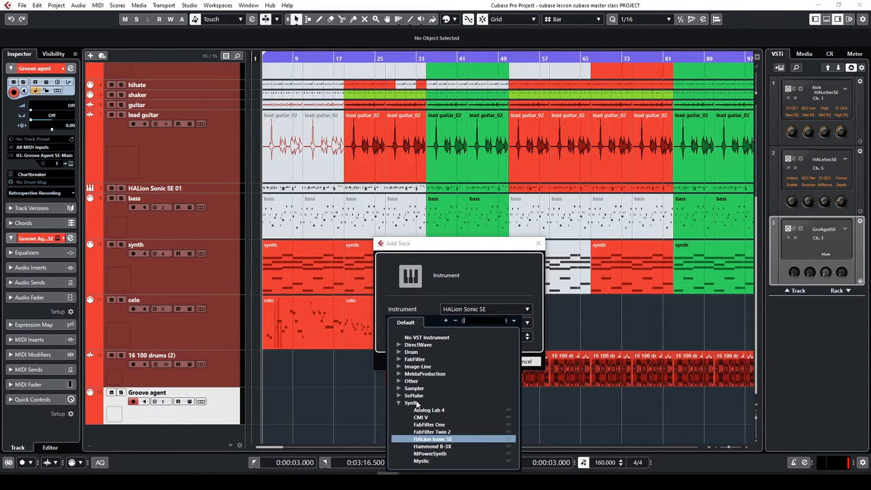
pyautogui.click(399, 352)
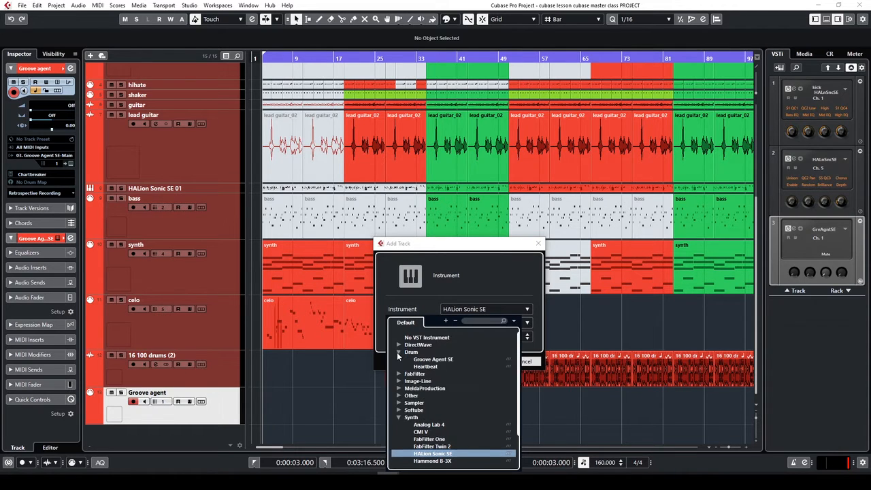
pyautogui.click(443, 360)
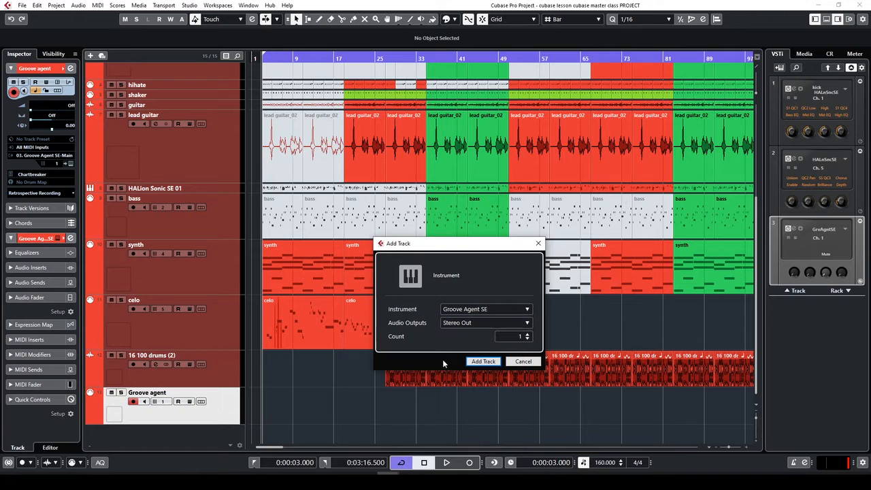
pyautogui.click(523, 362)
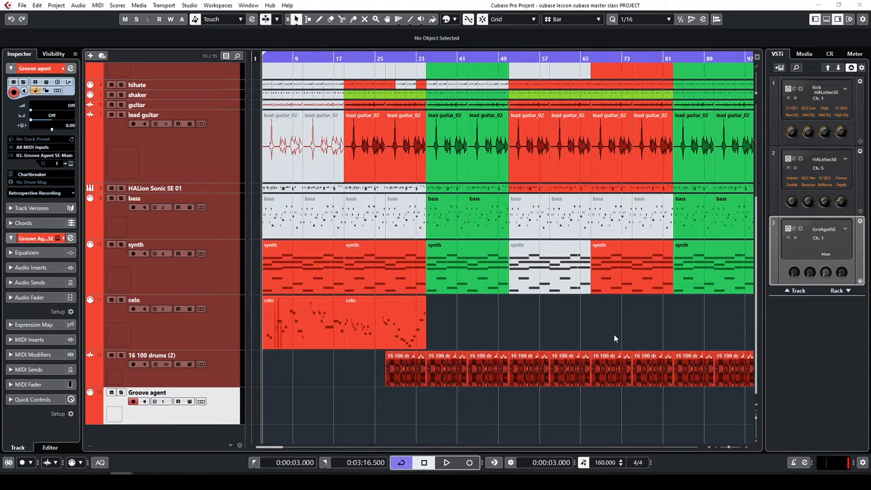
pyautogui.click(795, 229)
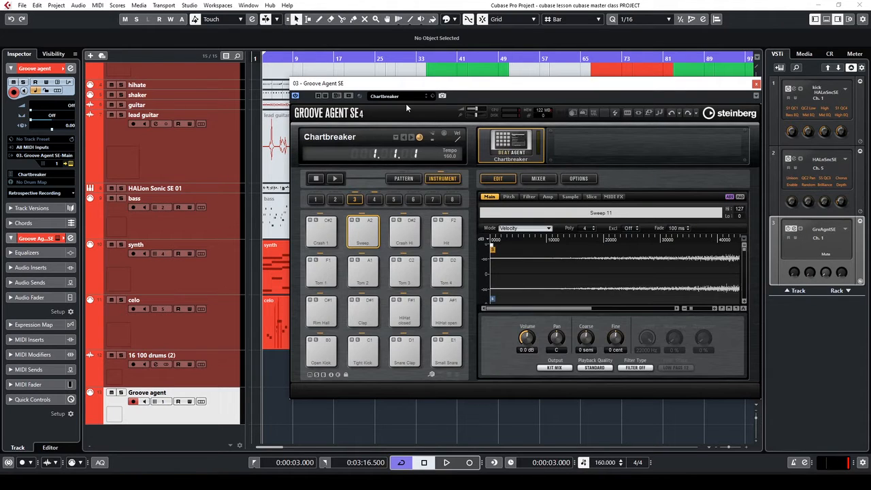
# Load the Chartbreaker kit into Groove Agent SE from the preset browser
pyautogui.click(402, 95)
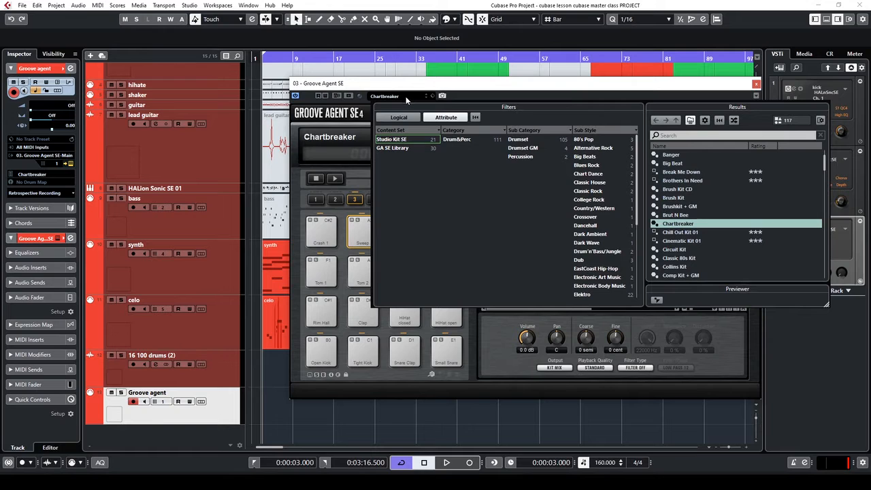
pyautogui.doubleClick(674, 224)
pyautogui.click(728, 92)
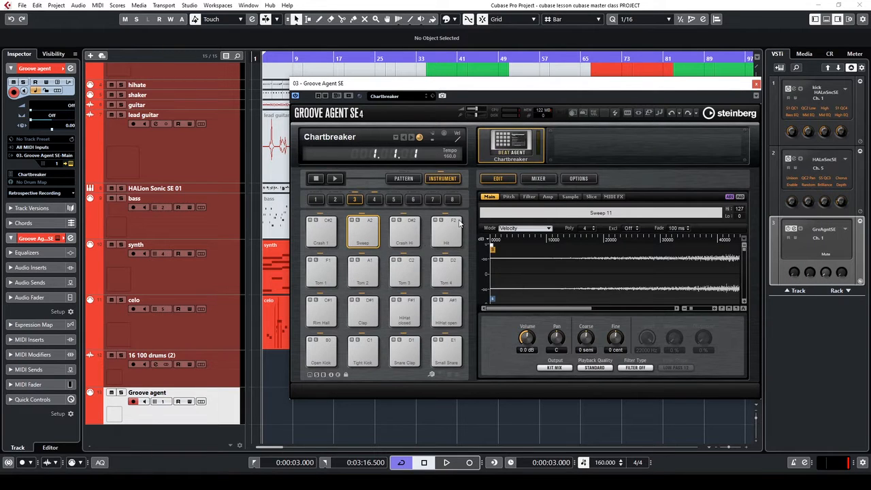
pyautogui.click(756, 85)
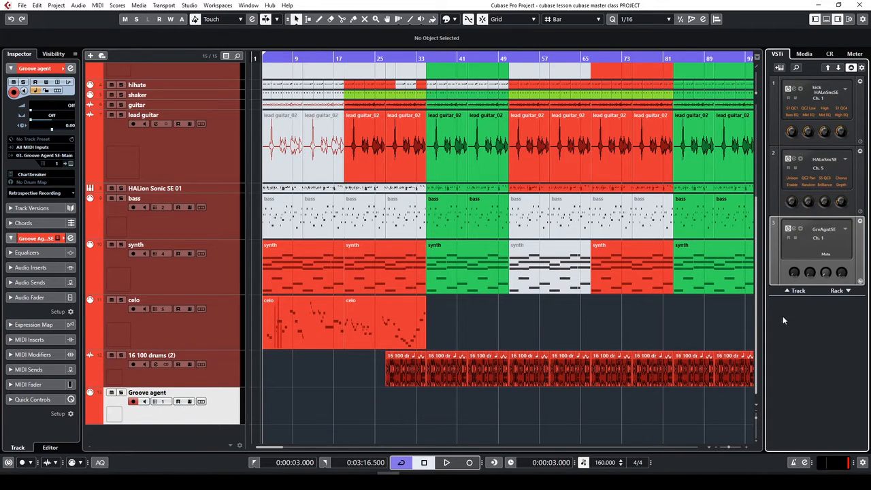
# Audition the upper pads: Crash 1, Sweep, Crash Hi, Hit, and Toms 1–4
pyautogui.click(795, 228)
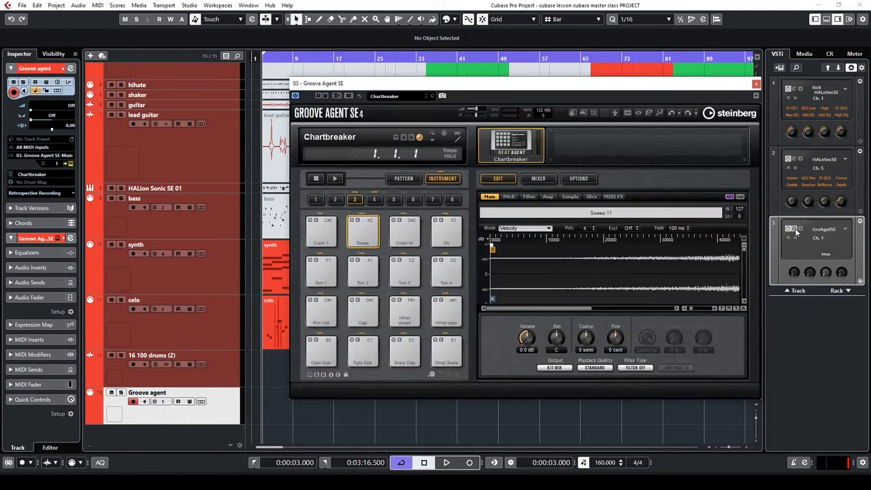
pyautogui.click(328, 240)
pyautogui.click(368, 239)
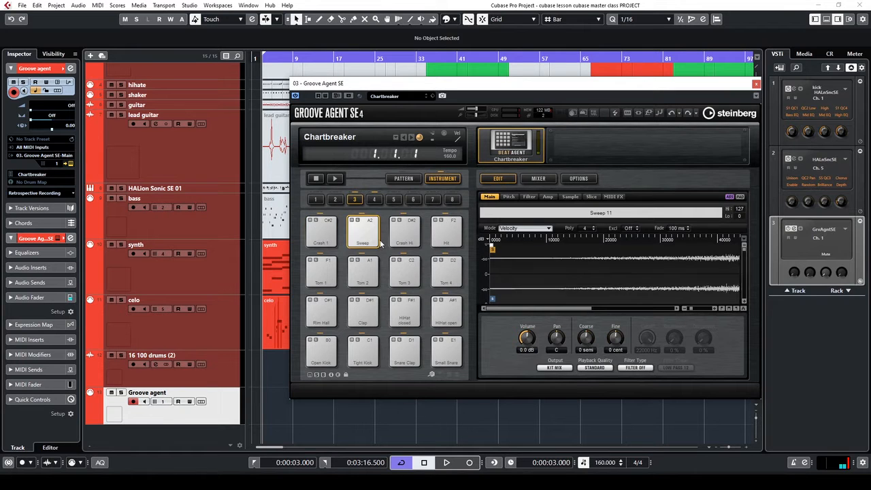
pyautogui.click(409, 238)
pyautogui.click(449, 239)
pyautogui.click(447, 271)
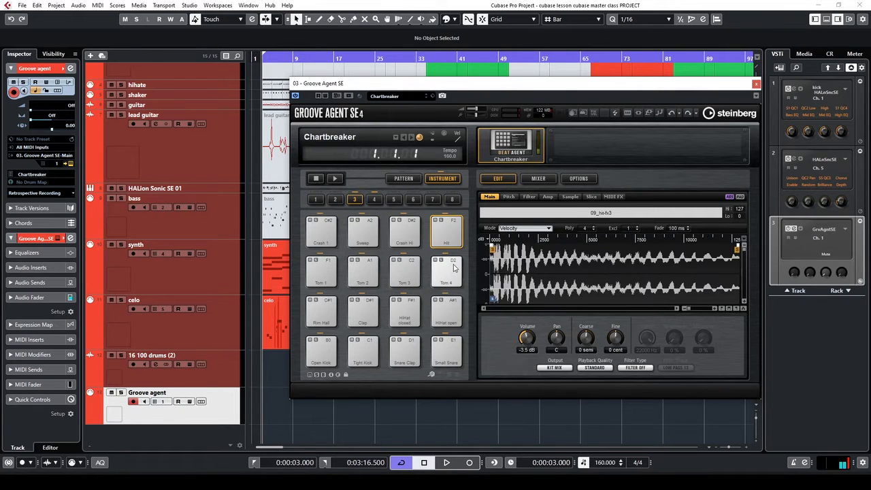
pyautogui.click(406, 270)
pyautogui.click(371, 276)
pyautogui.click(325, 276)
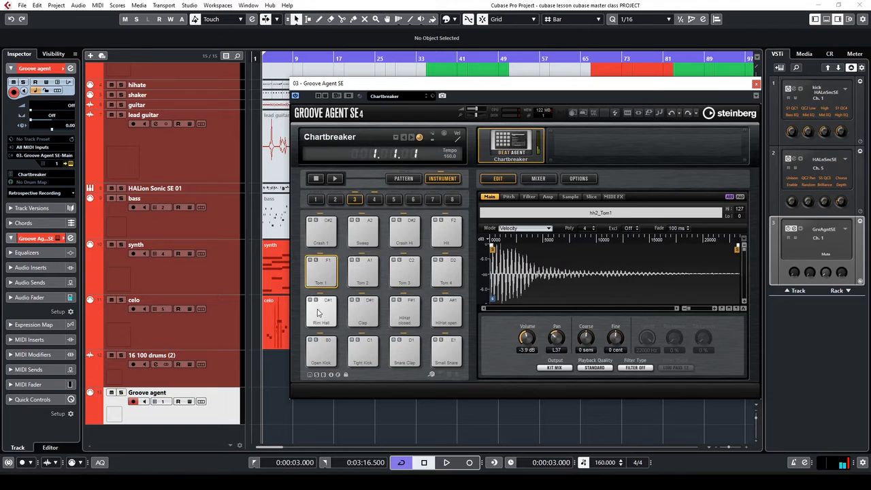
# Audition the lower pads: Rim Hall, Clap, hi-hats, Small Snare, Snare Clap, Tight and Open Kick
pyautogui.click(322, 314)
pyautogui.click(362, 317)
pyautogui.click(405, 315)
pyautogui.click(443, 312)
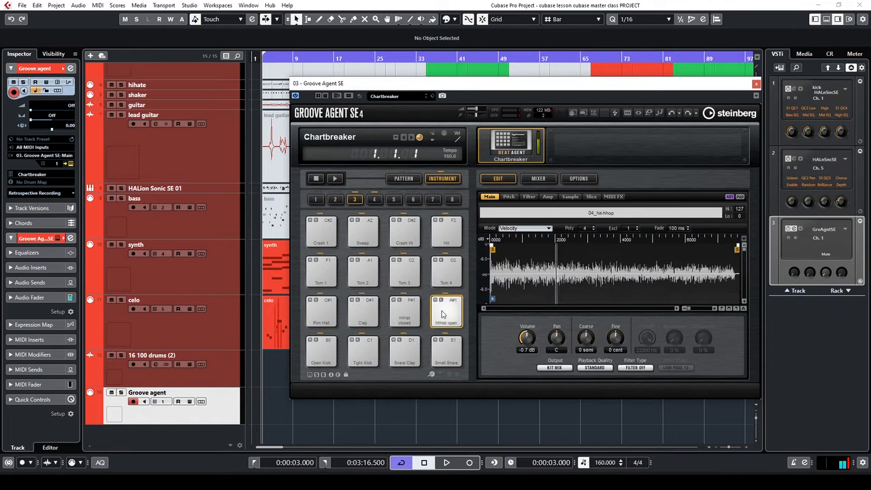
pyautogui.click(443, 351)
pyautogui.click(401, 348)
pyautogui.click(363, 351)
pyautogui.click(321, 351)
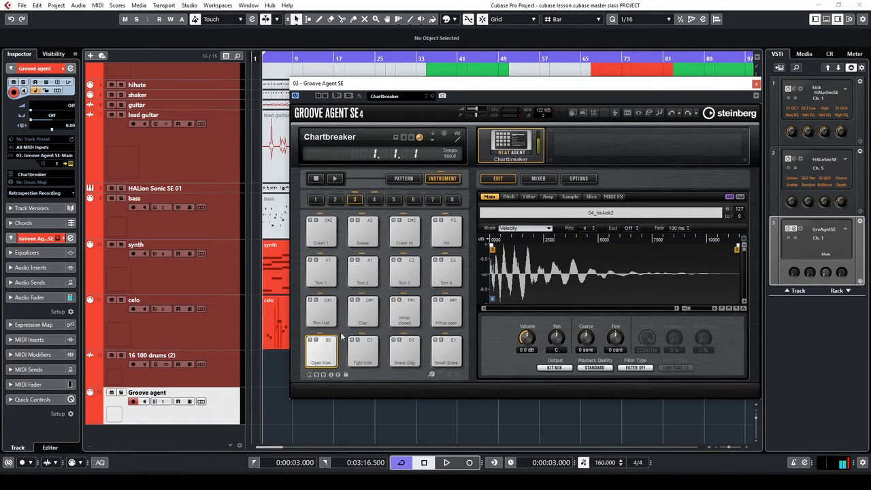
# Settle on the Sweep pad, then preview the Ambience pad in bank 4
pyautogui.click(365, 233)
pyautogui.click(402, 233)
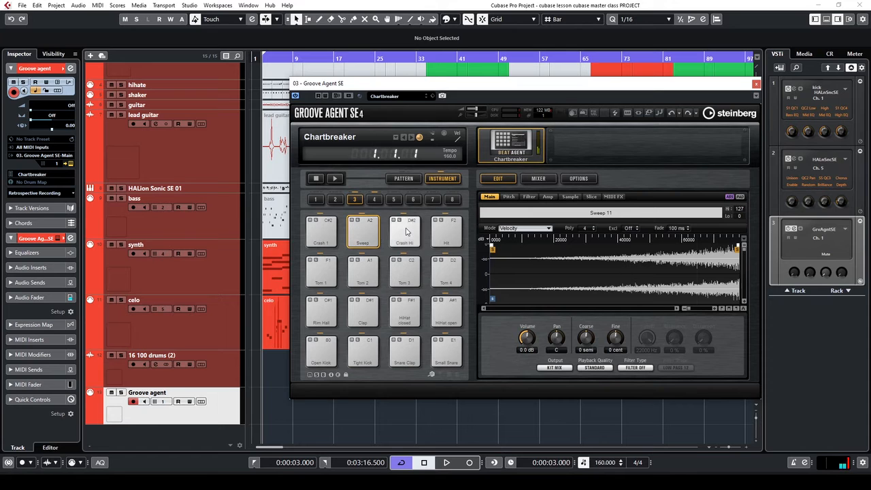
pyautogui.click(365, 237)
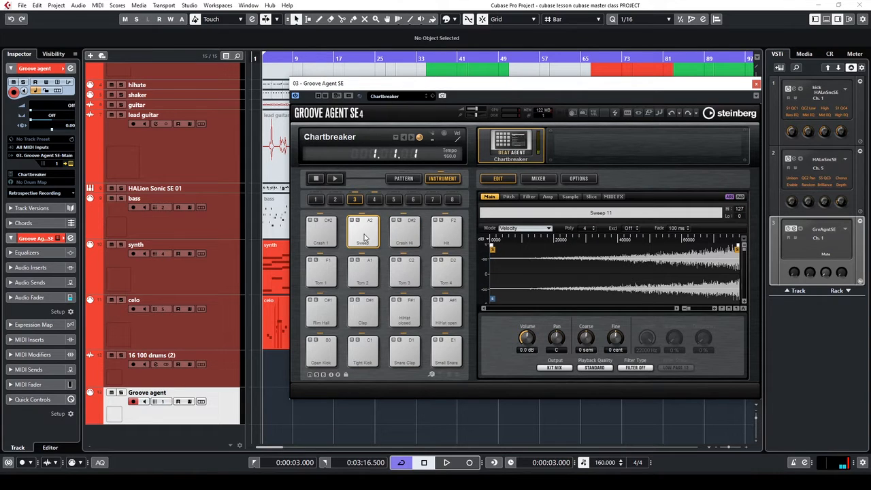
pyautogui.click(374, 200)
pyautogui.click(369, 232)
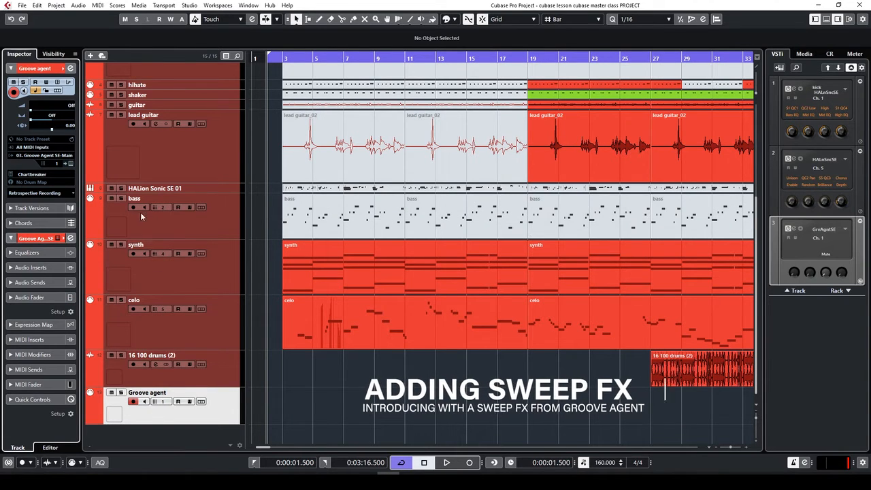
pyautogui.click(70, 164)
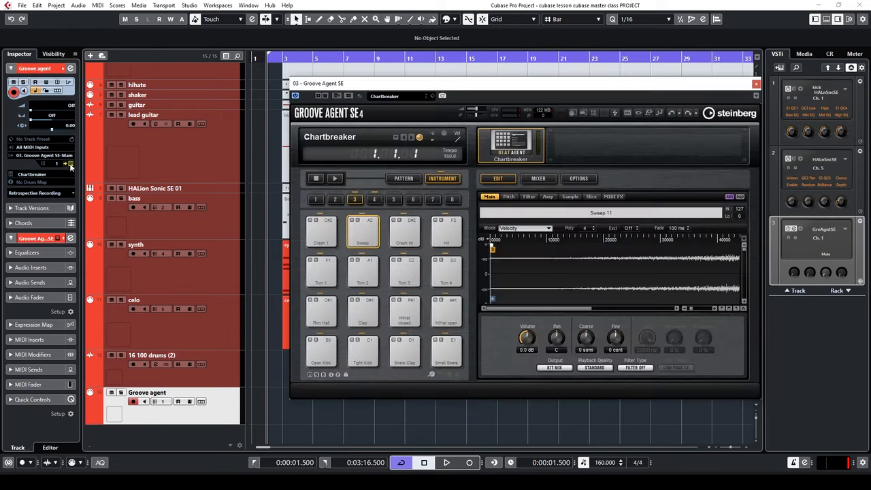
pyautogui.click(368, 239)
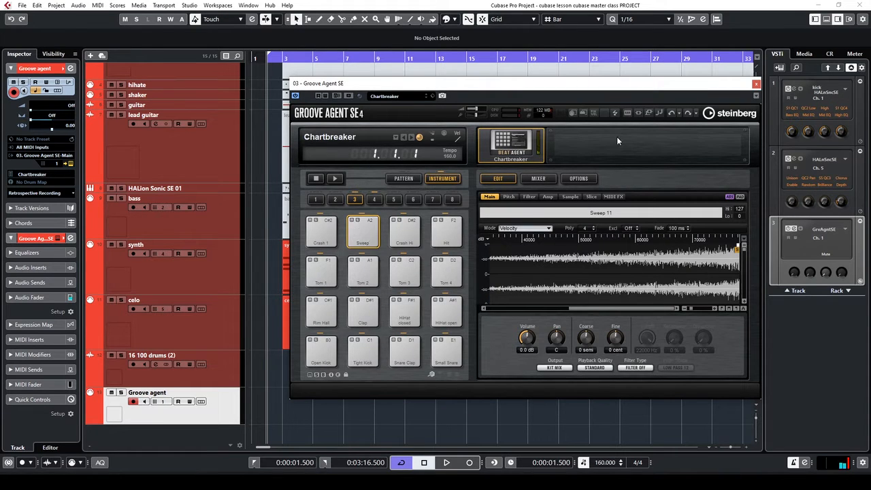
pyautogui.click(757, 84)
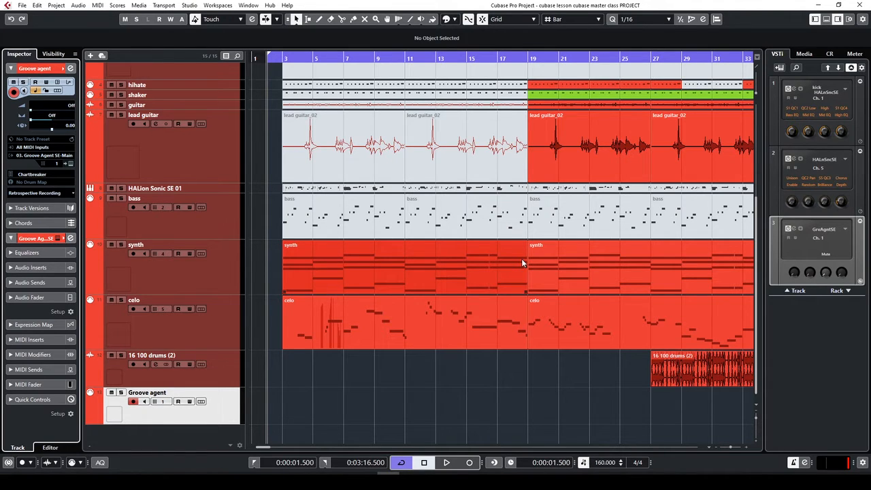
# Record a Sweep part on the Groove agent track and split it at bar 4
pyautogui.press('KP_Multiply')
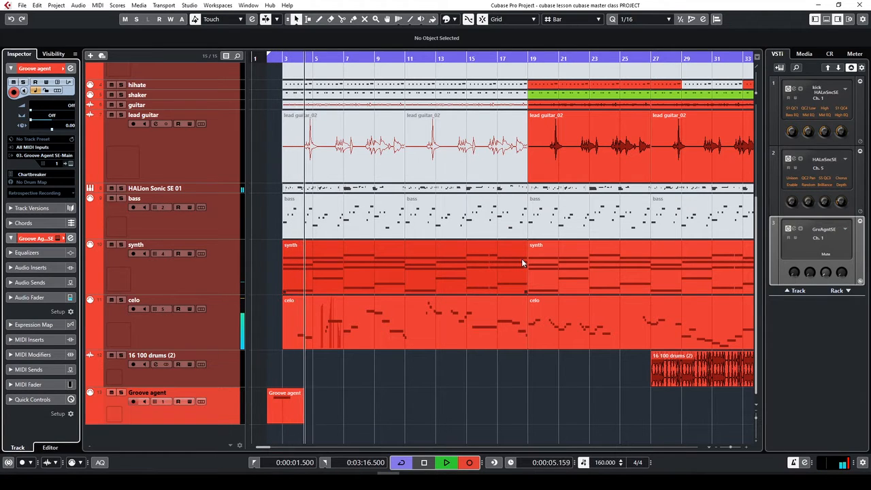
pyautogui.press('space')
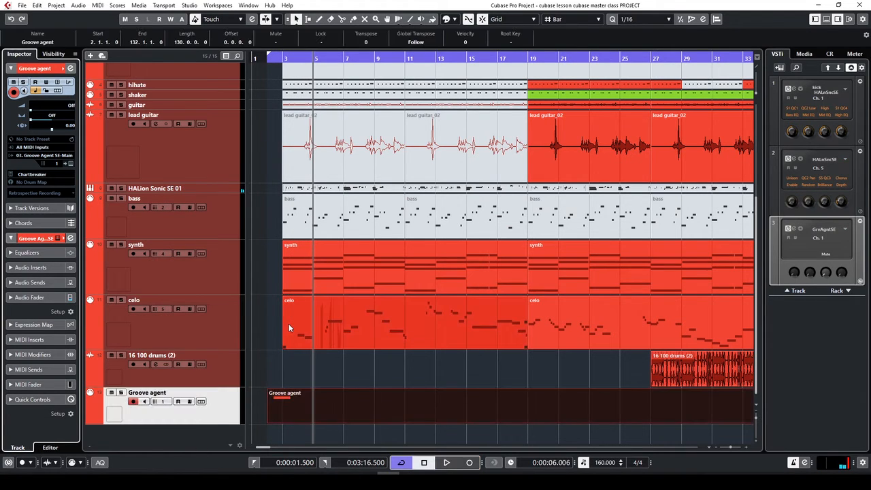
pyautogui.press('3')
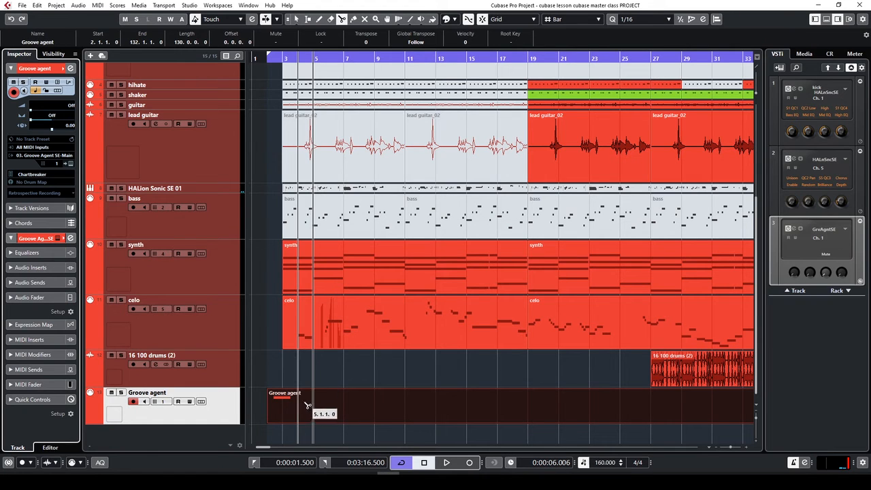
pyautogui.click(305, 407)
# Delete the tail after bar 4, then open the bar 2–4 part in the Key Editor
pyautogui.press('1')
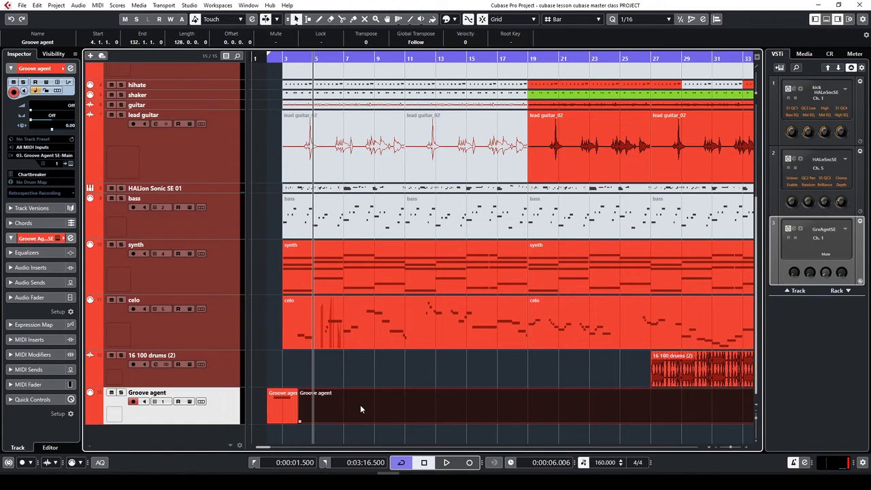
pyautogui.press('Delete')
pyautogui.click(271, 426)
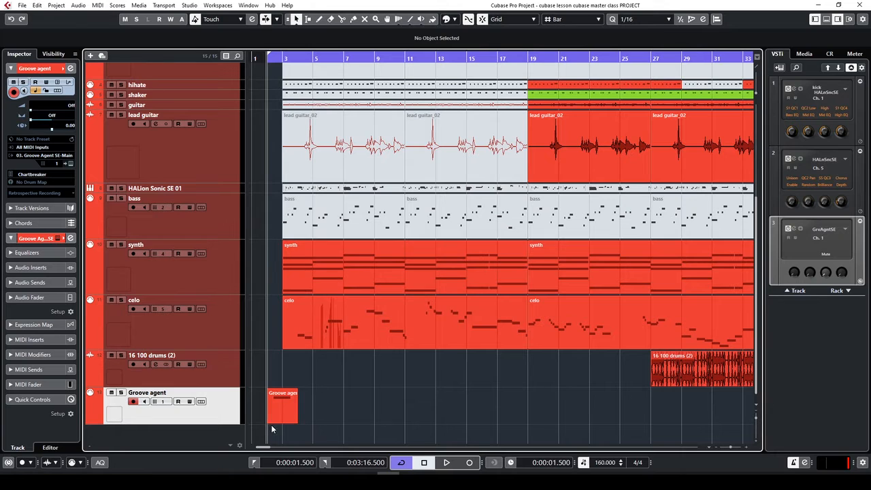
pyautogui.doubleClick(283, 397)
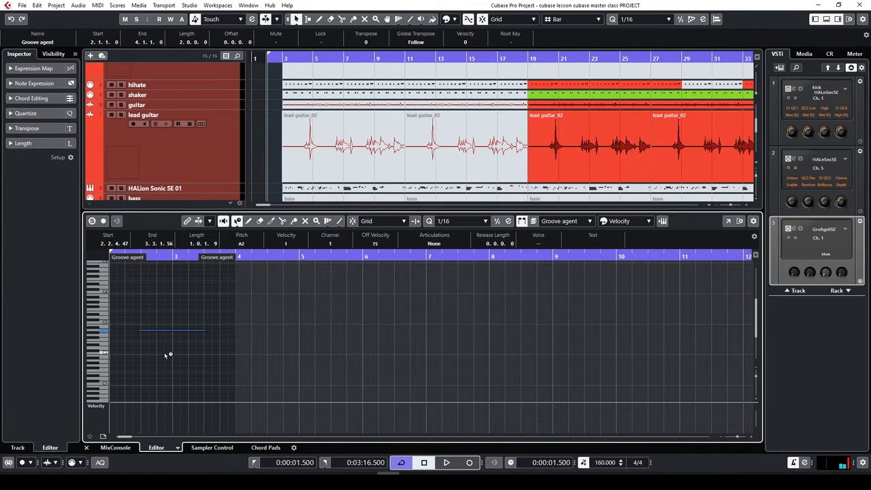
# Quantize the A2 sweep note to 1/16, nudge it a sixteenth earlier, then close the editor
pyautogui.press('q')
pyautogui.press('space')
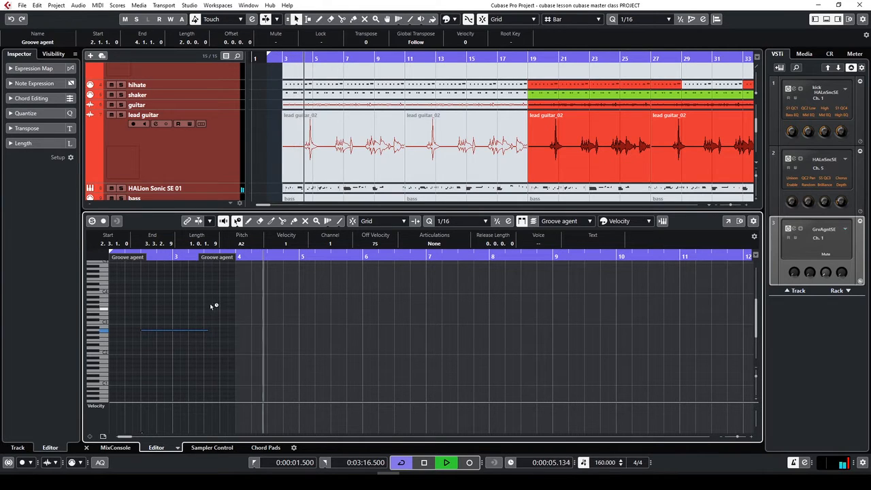
pyautogui.press('space')
pyautogui.moveTo(212, 304); pyautogui.dragTo(190, 362)
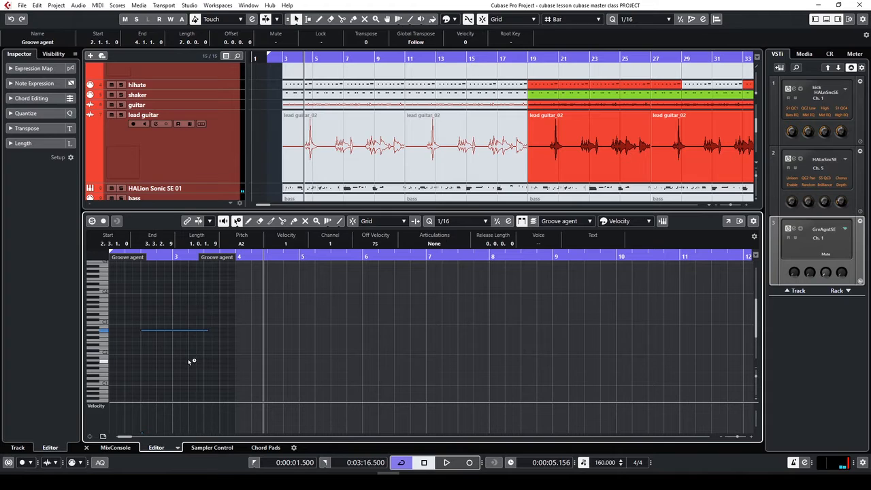
pyautogui.hotkey('ctrl', 'Left')
pyautogui.press('KP_1')
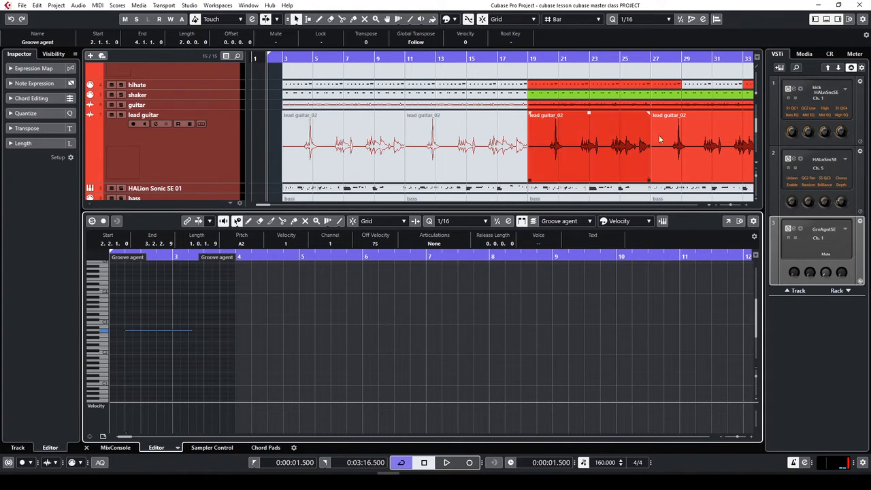
pyautogui.click(826, 18)
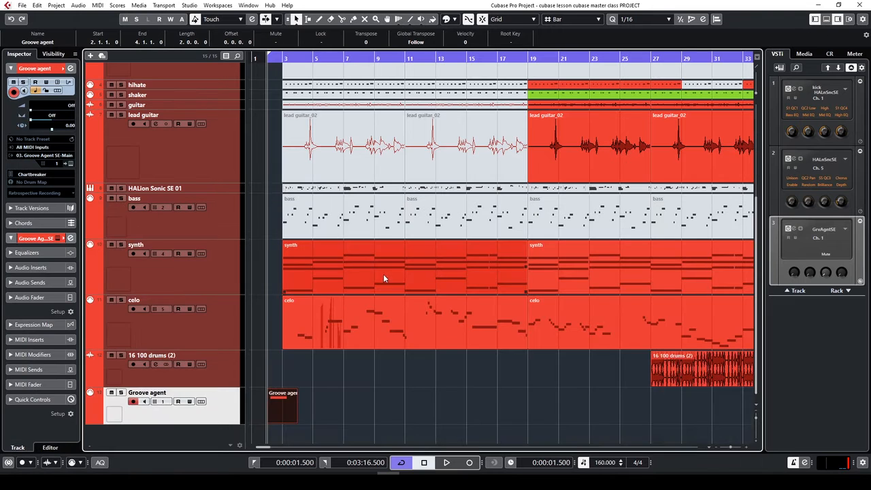
# Play the sweep part, set the playhead to bar 3, and open Groove Agent SE
pyautogui.press('space')
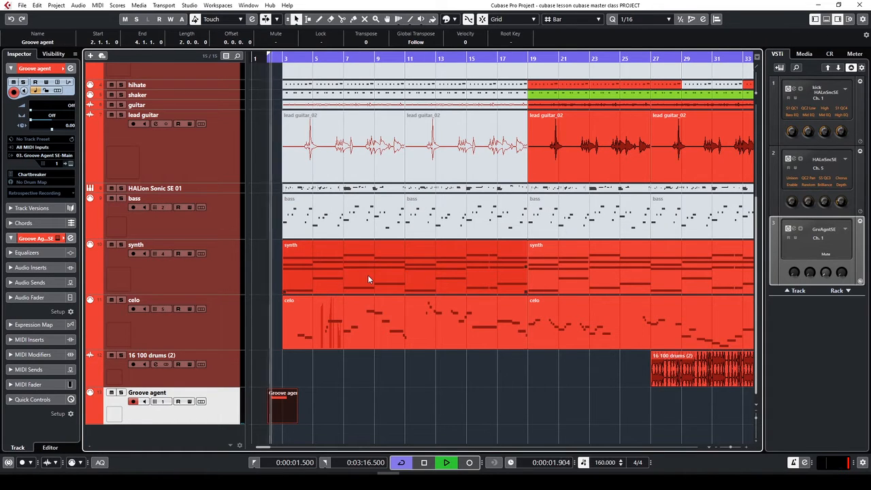
pyautogui.press('h')
pyautogui.press('h')
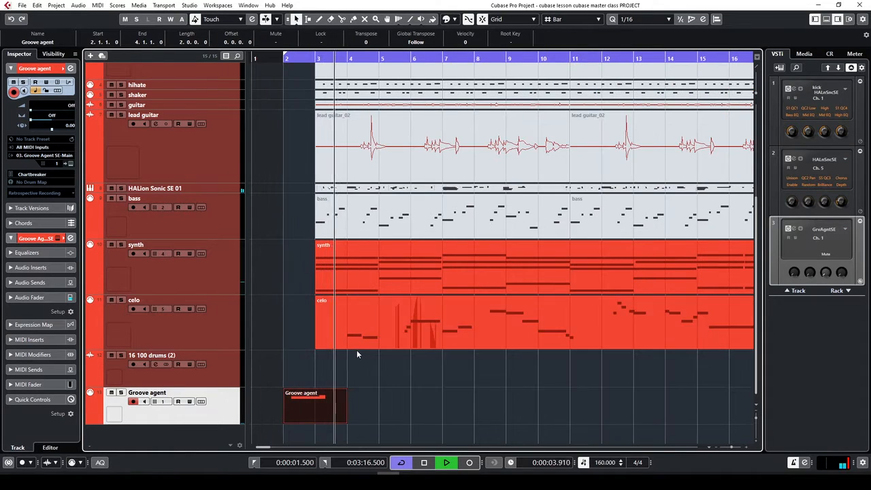
pyautogui.click(309, 411)
pyautogui.press('space')
pyautogui.click(303, 62)
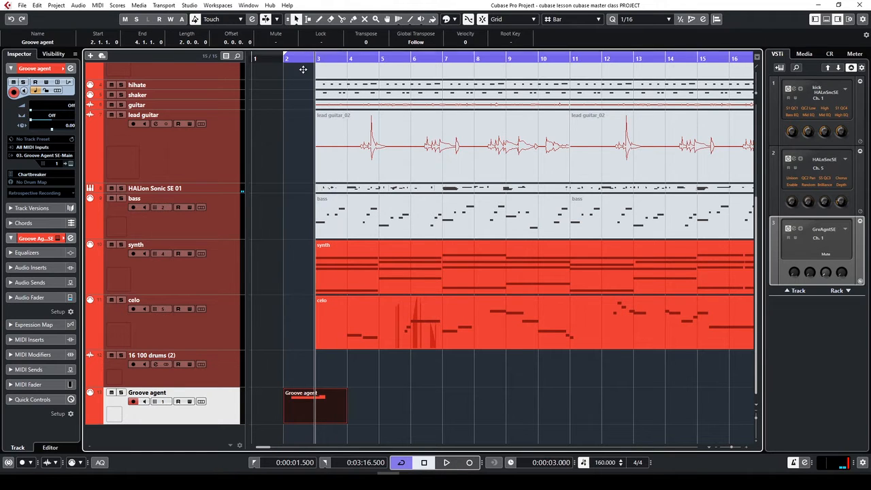
pyautogui.click(70, 164)
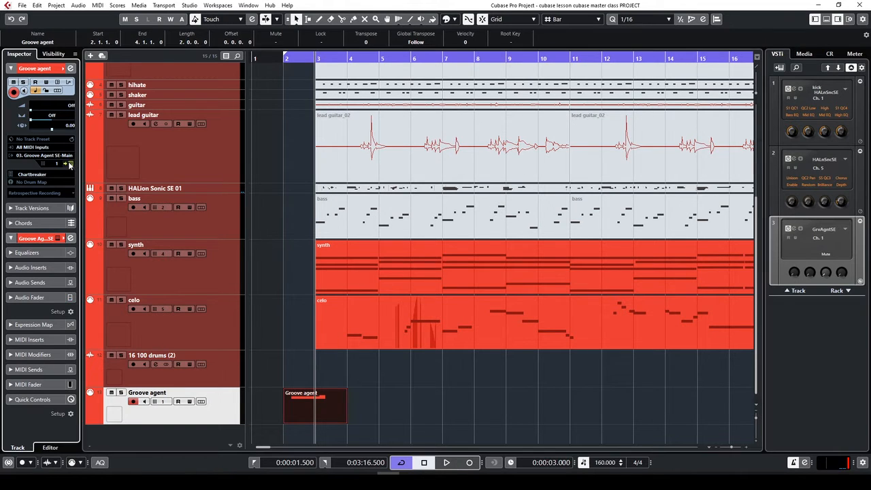
pyautogui.press('space')
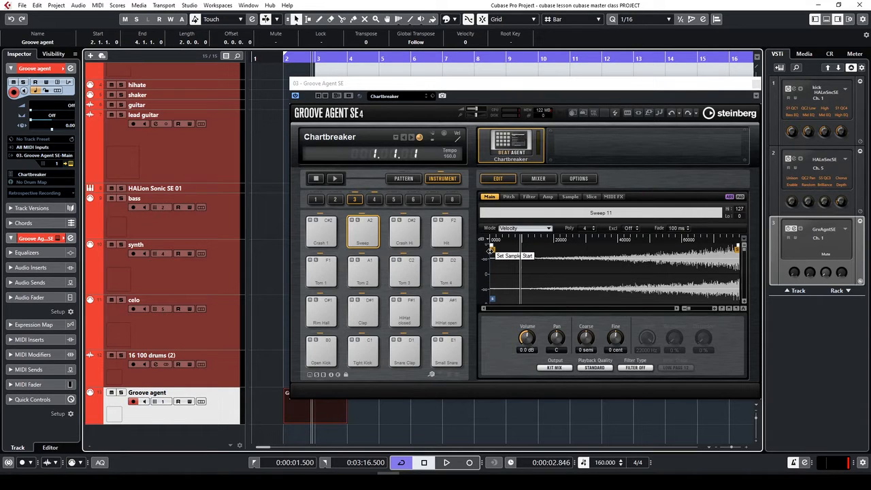
# Trim the start of the Sweep pad's sample later and audition it from the left locator
pyautogui.click(490, 251)
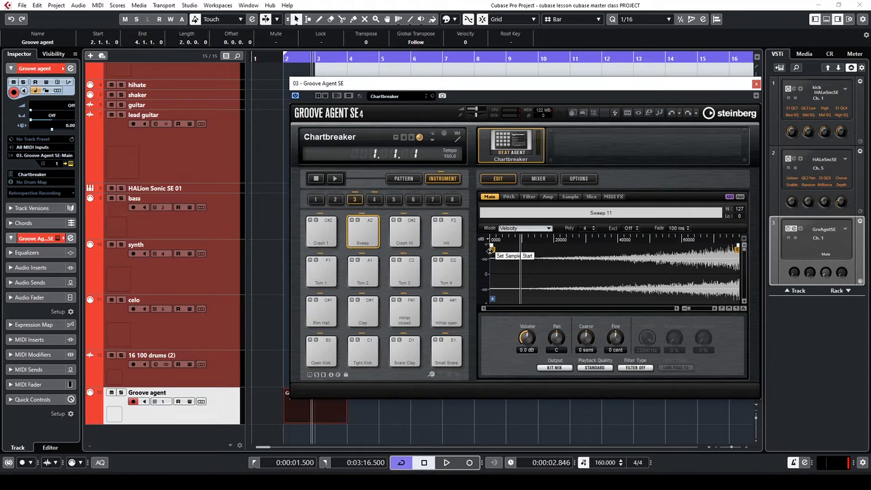
pyautogui.moveTo(490, 251); pyautogui.dragTo(537, 255)
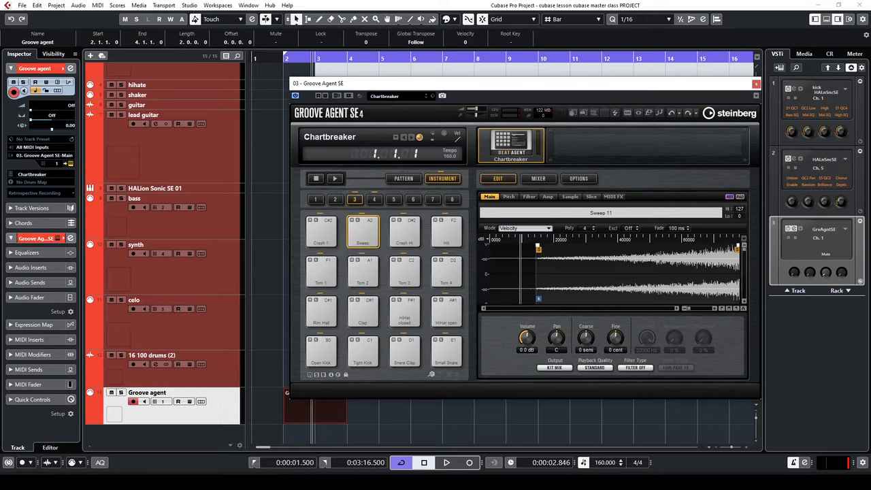
pyautogui.press('KP_1')
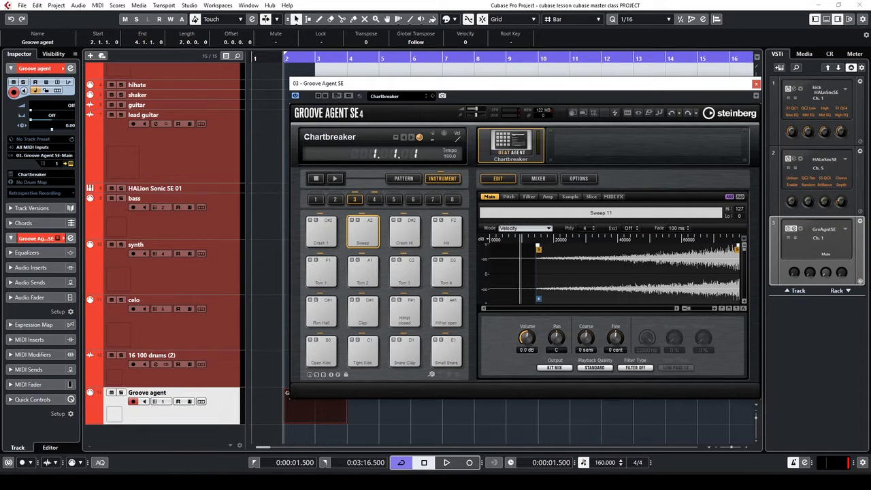
pyautogui.press('space')
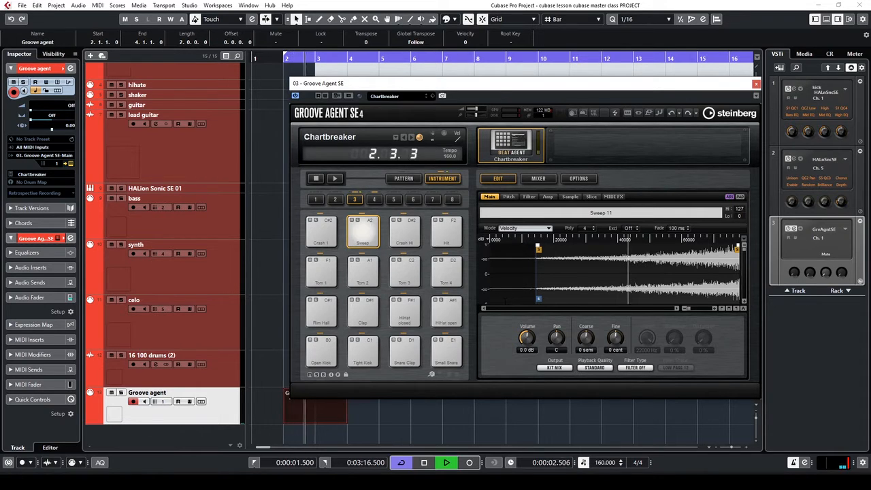
pyautogui.press('space')
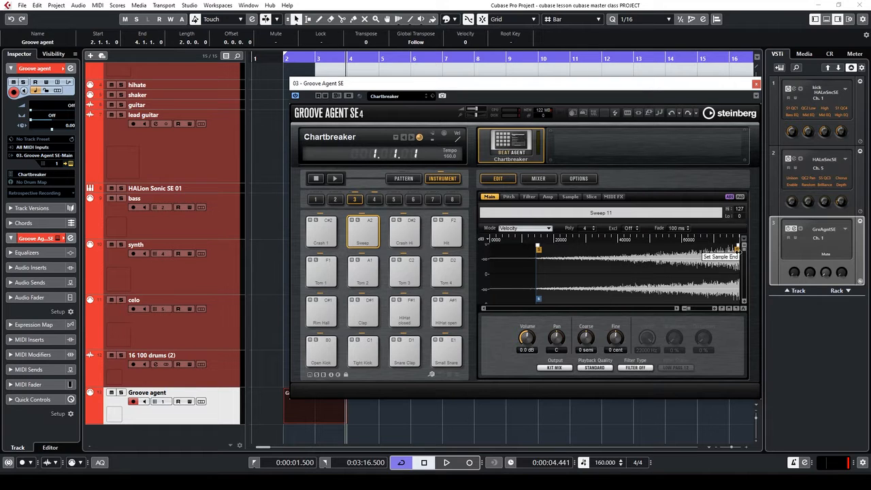
# Shorten the Sweep sample's end, add fade-out and fade-in, and audition the result
pyautogui.moveTo(737, 250); pyautogui.dragTo(731, 252)
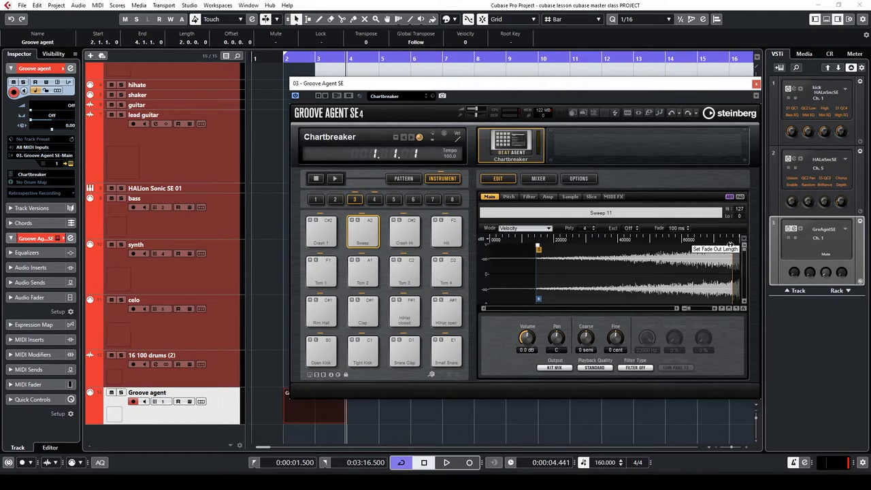
pyautogui.moveTo(730, 245); pyautogui.dragTo(719, 246)
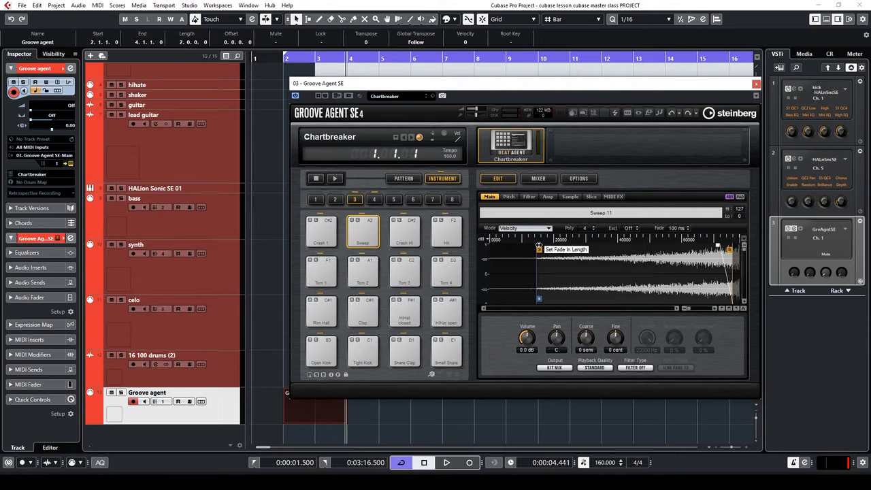
pyautogui.moveTo(538, 247); pyautogui.dragTo(550, 245)
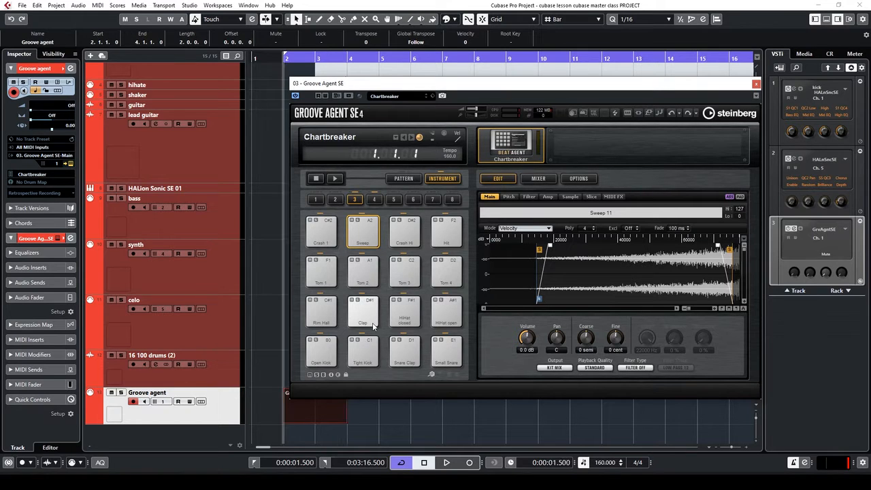
pyautogui.press('space')
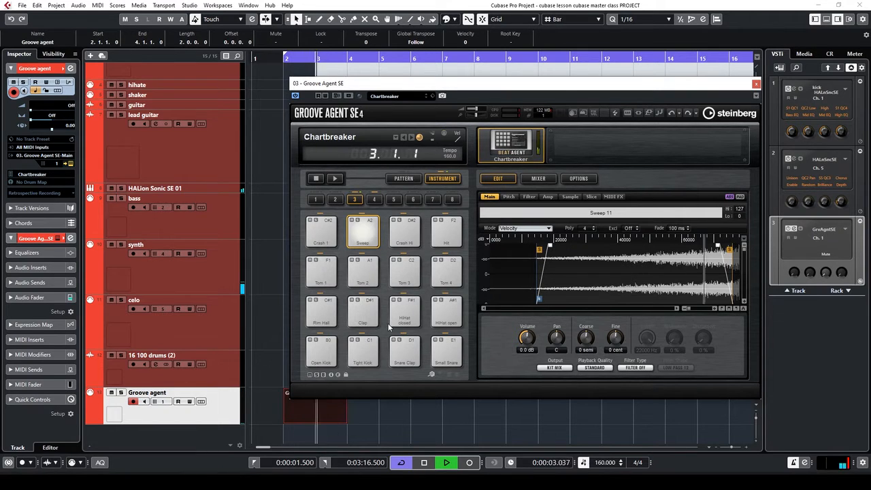
pyautogui.press('space')
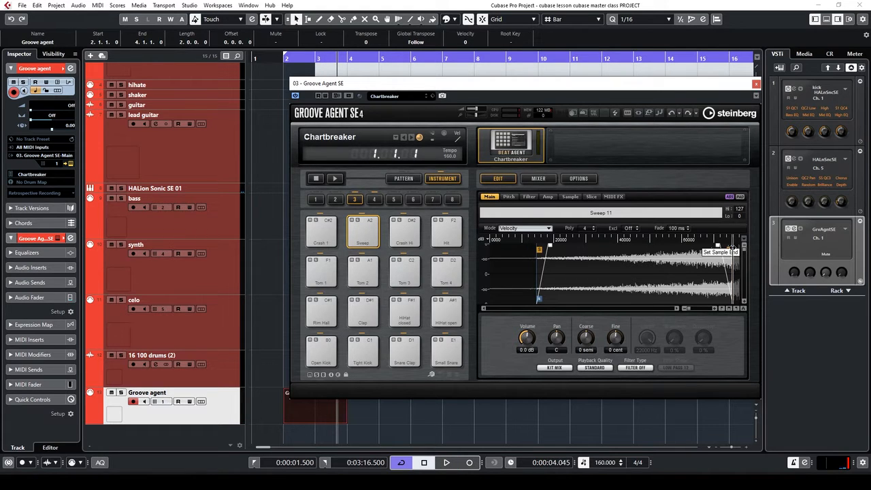
pyautogui.moveTo(729, 249); pyautogui.dragTo(717, 250)
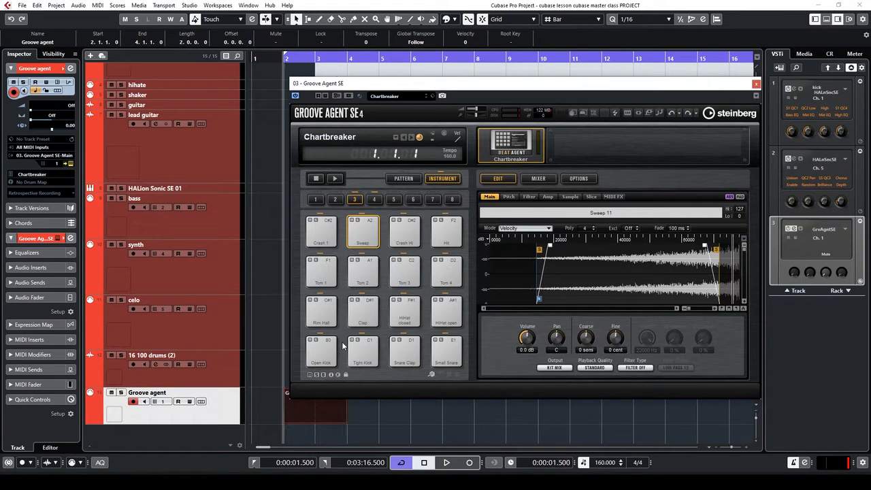
pyautogui.press('space')
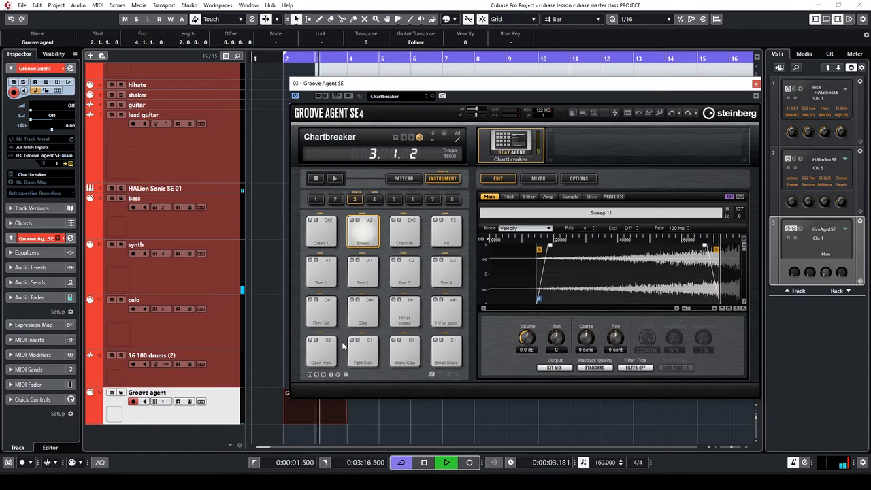
pyautogui.press('space')
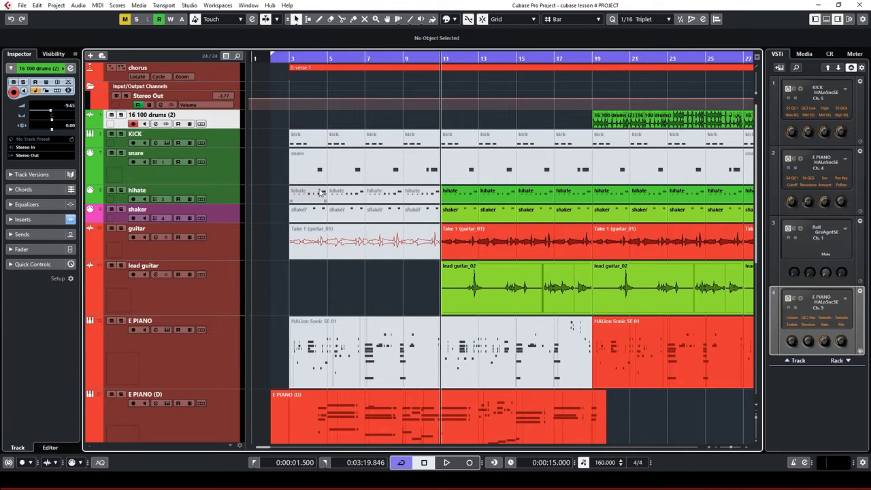
# Select the KICK, snare, hihate, shaker and 16 100 drums (2) tracks in the lesson 4 project
pyautogui.click(218, 137)
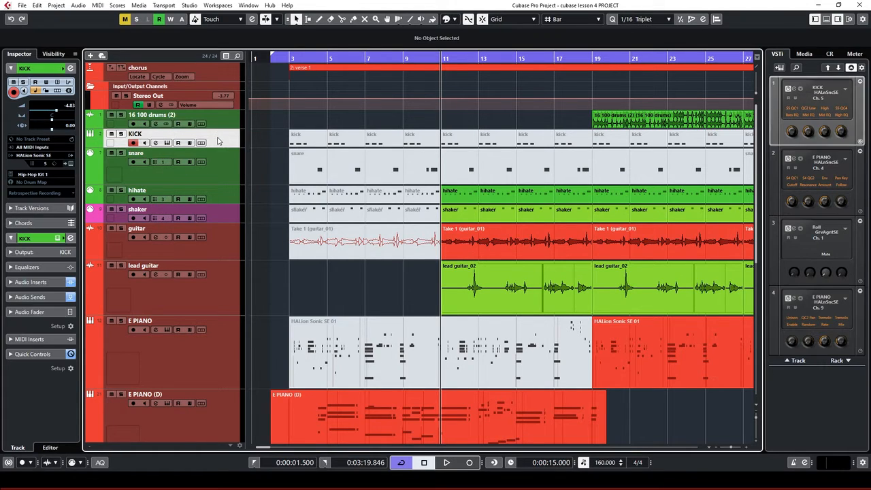
pyautogui.click(215, 168)
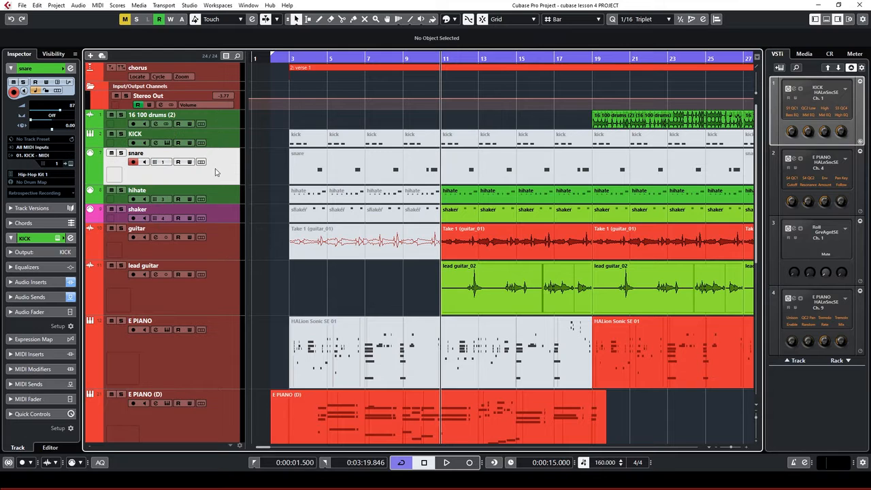
pyautogui.click(225, 196)
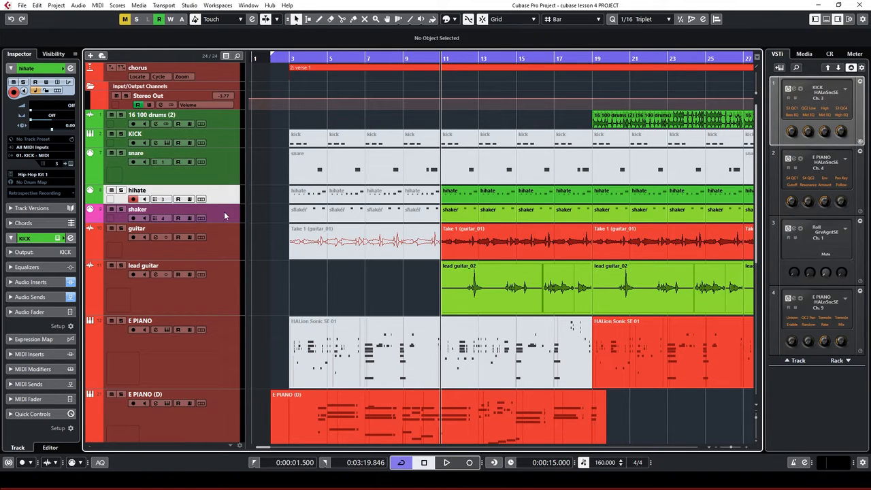
pyautogui.click(224, 211)
pyautogui.scroll(-4, 229, 245)
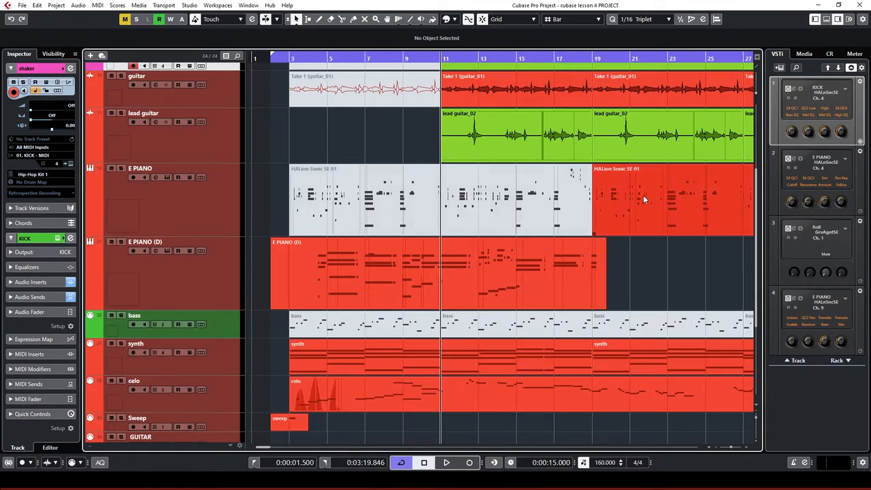
pyautogui.scroll(4, 757, 247)
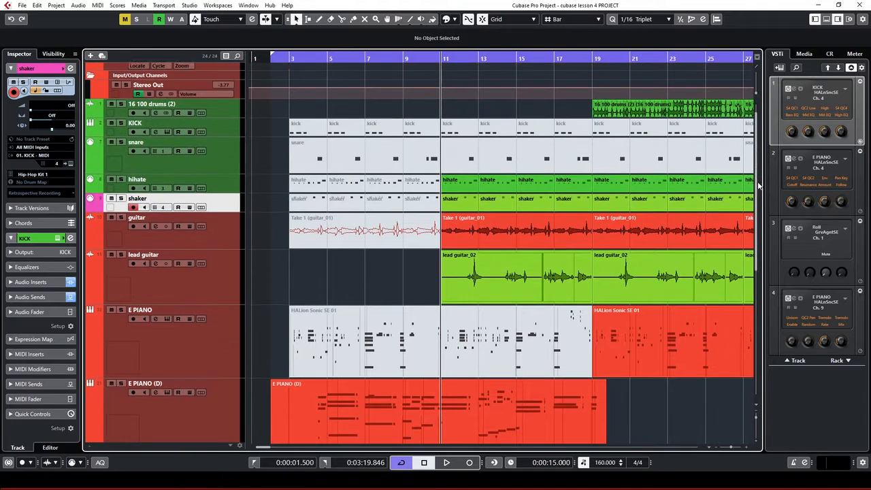
pyautogui.click(229, 120)
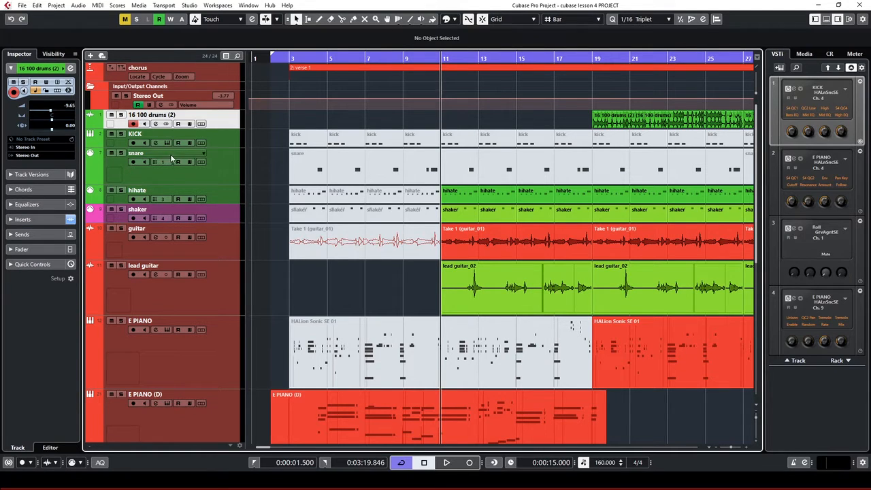
# Add a folder track named Drums and move it above 16 100 drums (2)
pyautogui.rightClick(221, 118)
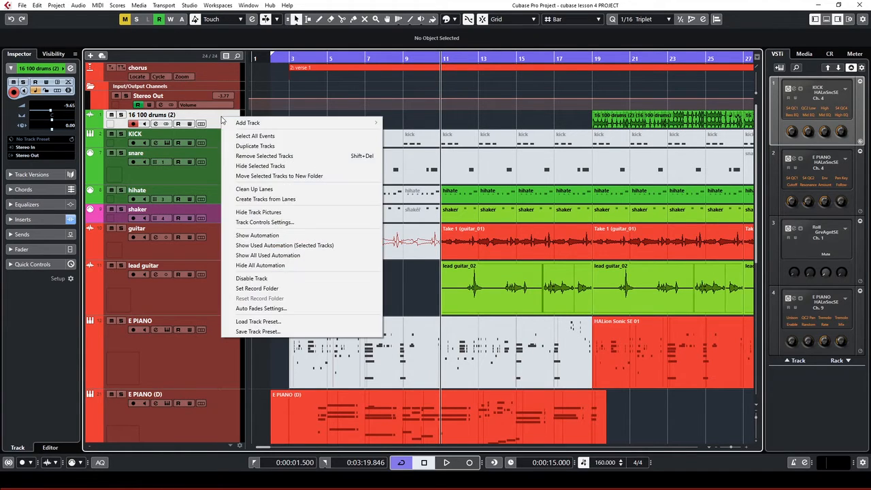
pyautogui.moveTo(246, 127)
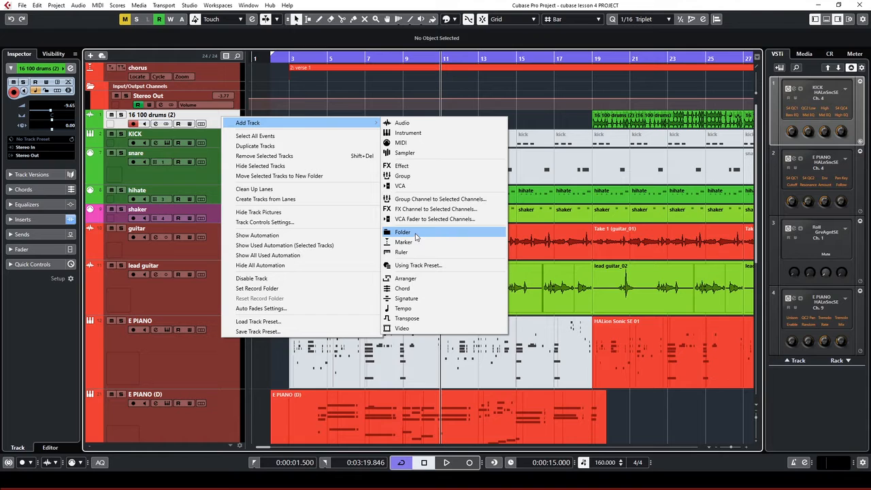
pyautogui.click(414, 235)
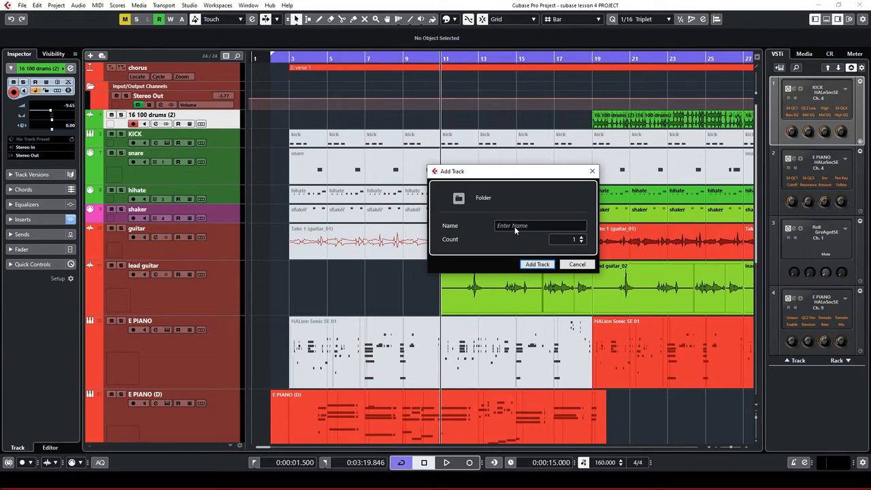
pyautogui.click(513, 227)
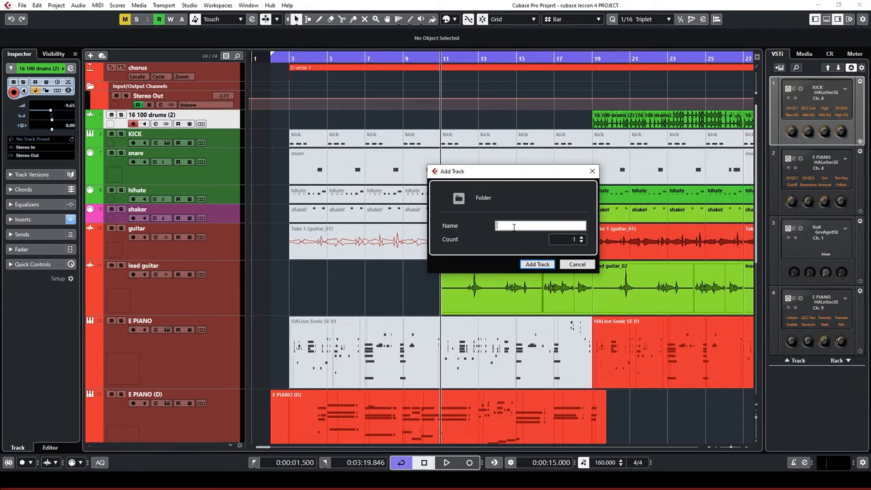
pyautogui.write('Drums')
pyautogui.click(544, 265)
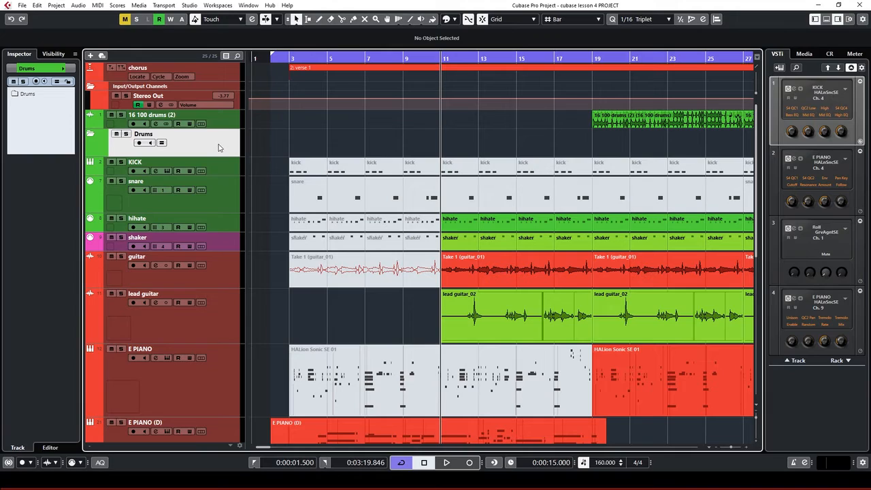
pyautogui.moveTo(219, 148); pyautogui.dragTo(223, 117)
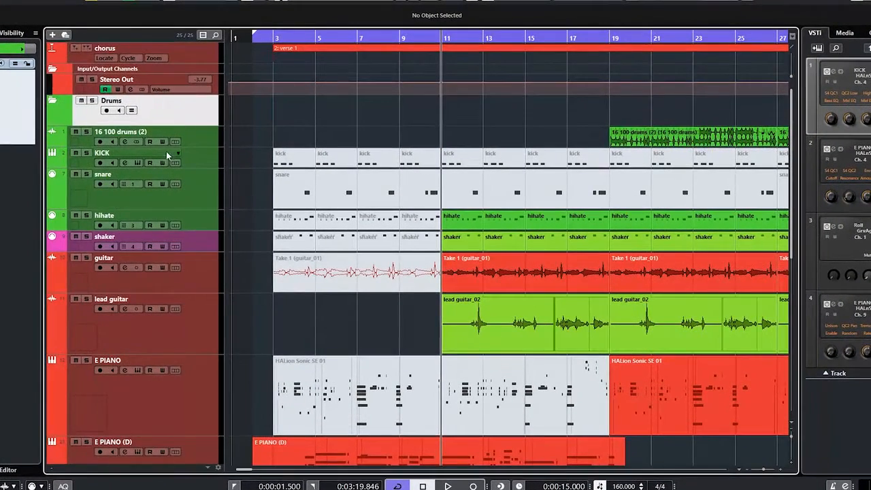
# Select the 16 100 drums (2), KICK, snare, hihate and shaker tracks together
pyautogui.click(206, 137)
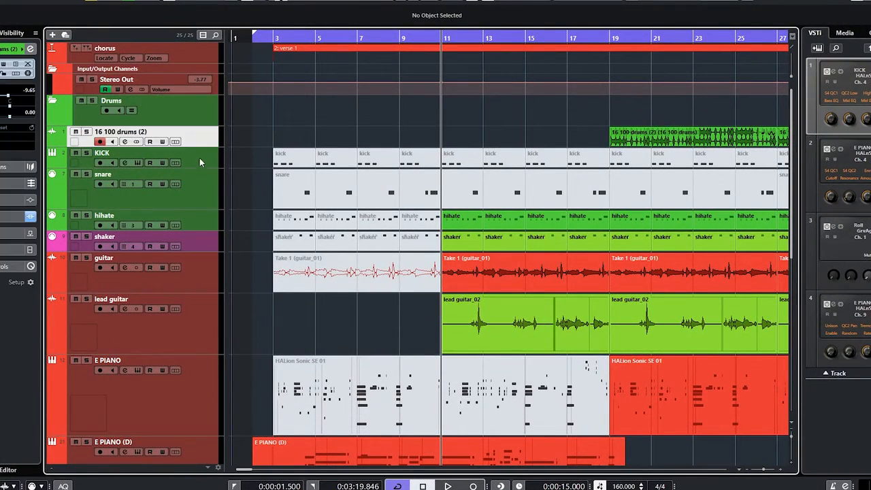
pyautogui.click(203, 157)
pyautogui.click(198, 187)
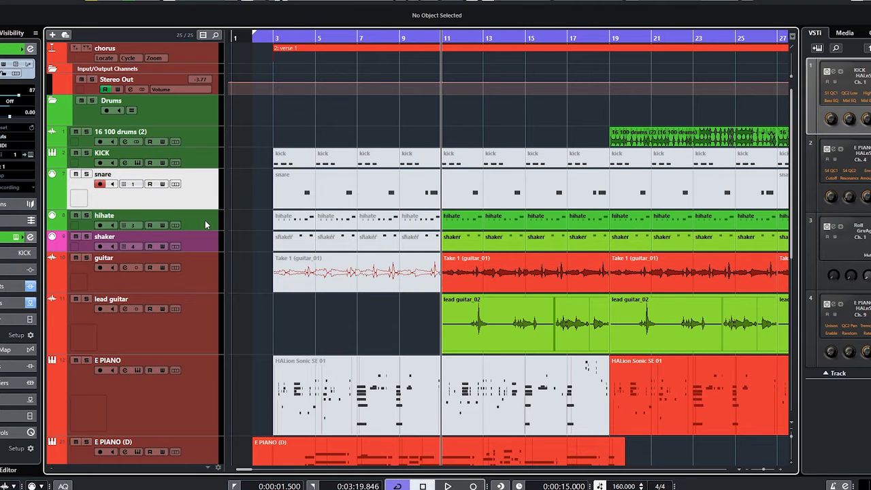
pyautogui.click(205, 220)
pyautogui.click(201, 237)
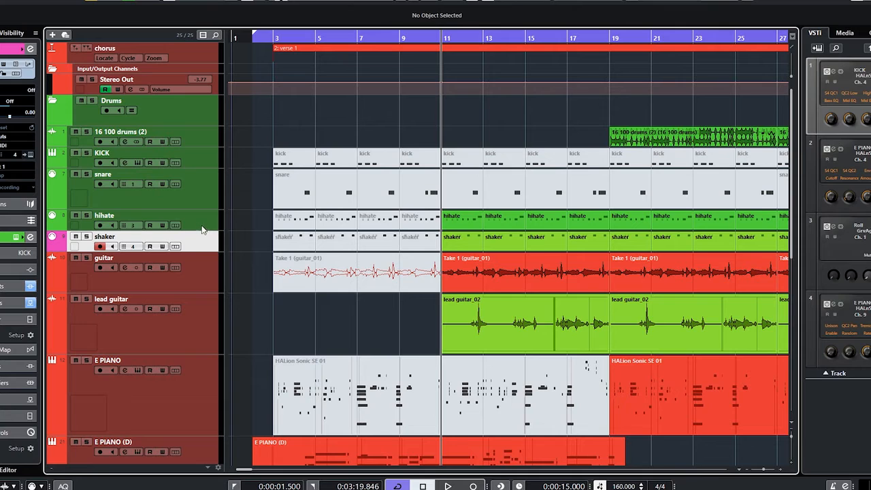
pyautogui.keyDown('shift'); pyautogui.click(207, 135); pyautogui.keyUp('shift')
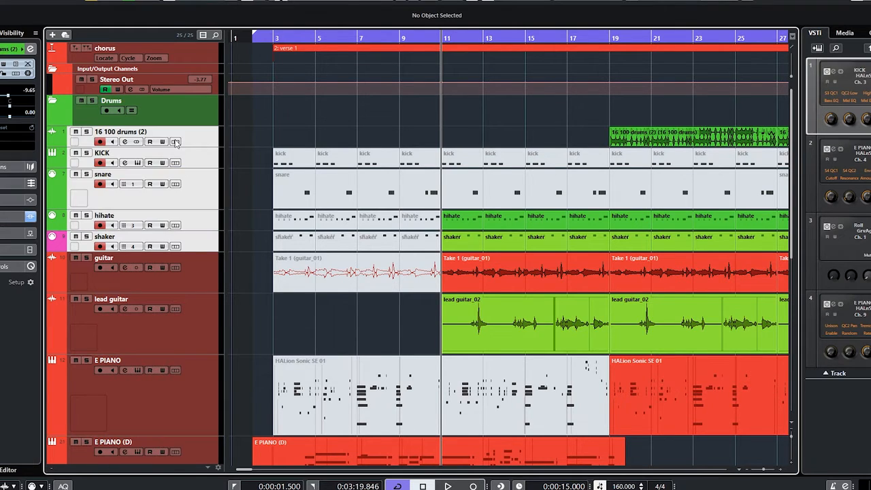
pyautogui.click(196, 248)
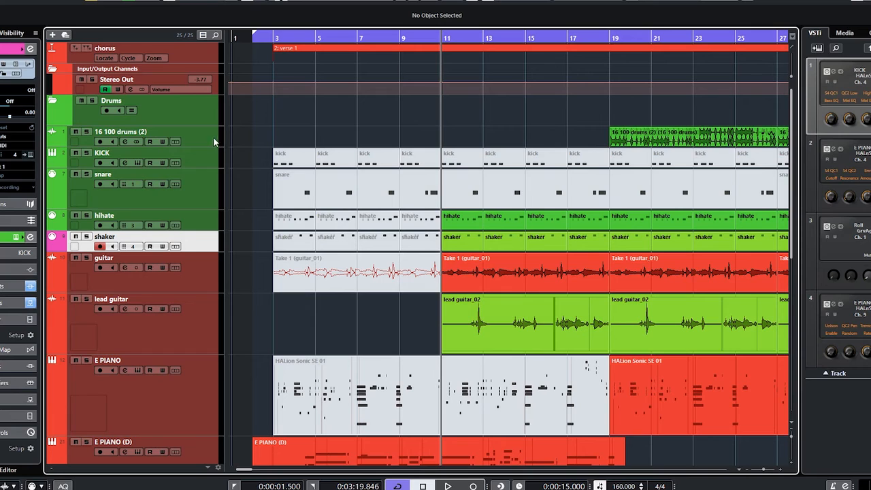
pyautogui.keyDown('shift'); pyautogui.click(207, 141); pyautogui.keyUp('shift')
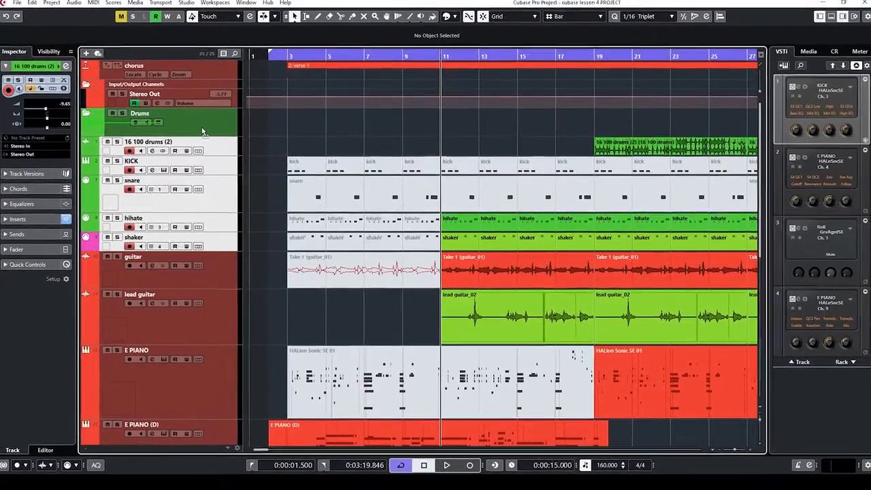
pyautogui.moveTo(211, 138); pyautogui.dragTo(212, 147)
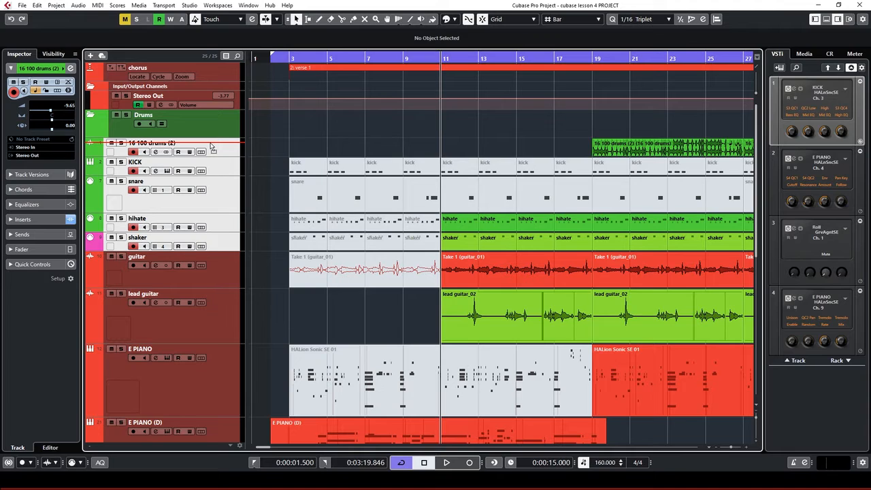
pyautogui.moveTo(211, 147); pyautogui.dragTo(212, 134)
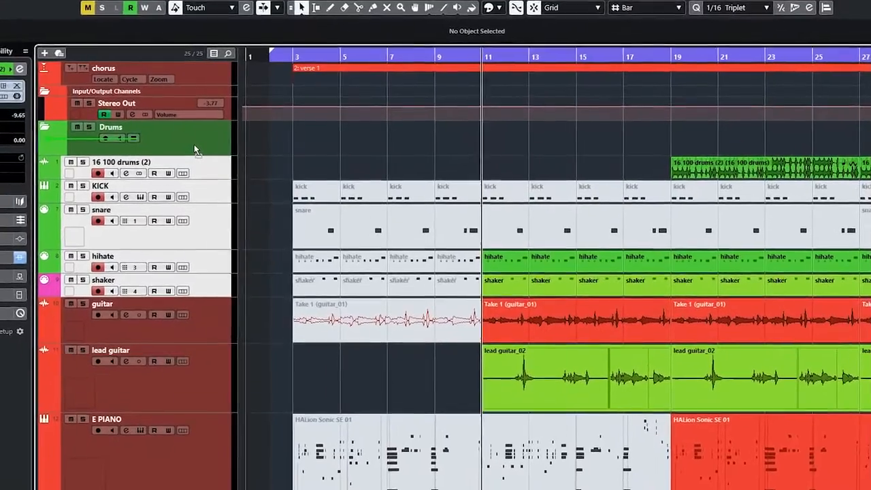
pyautogui.moveTo(194, 150); pyautogui.dragTo(194, 149)
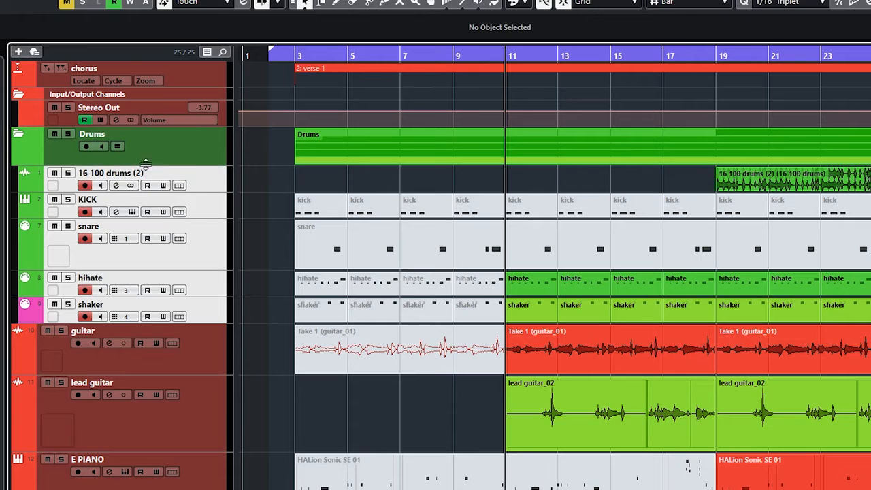
pyautogui.click(18, 136)
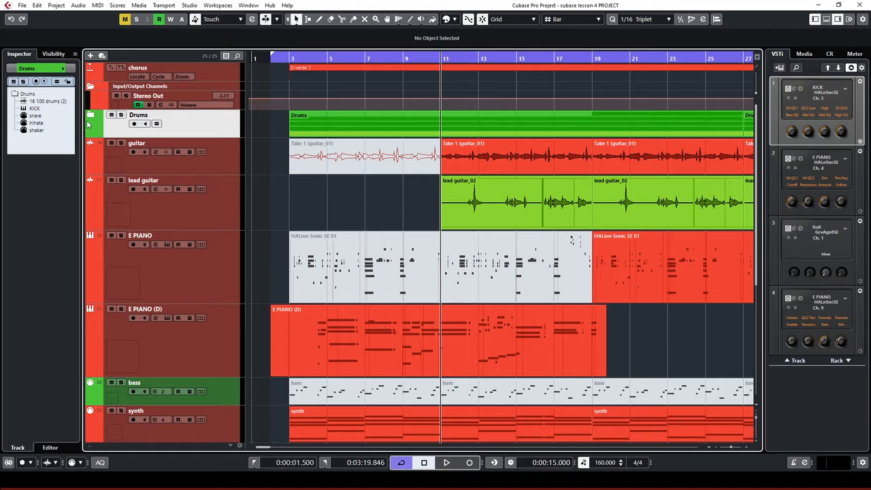
pyautogui.click(91, 116)
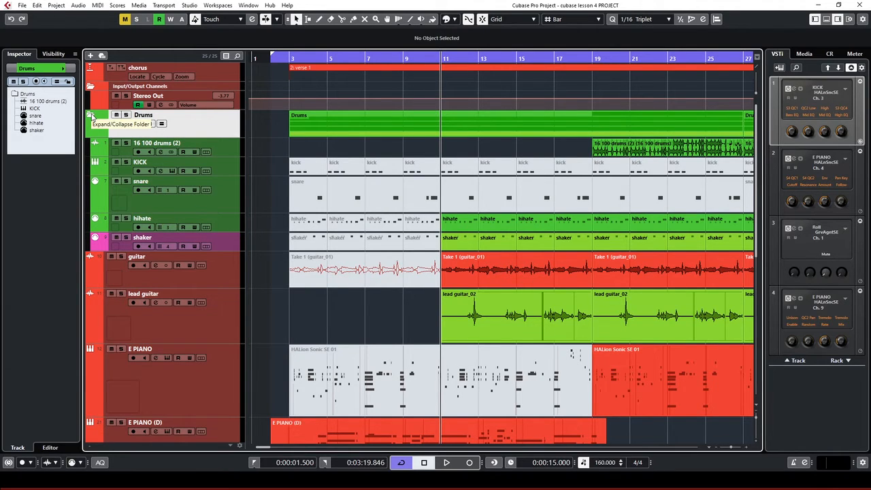
pyautogui.click(92, 117)
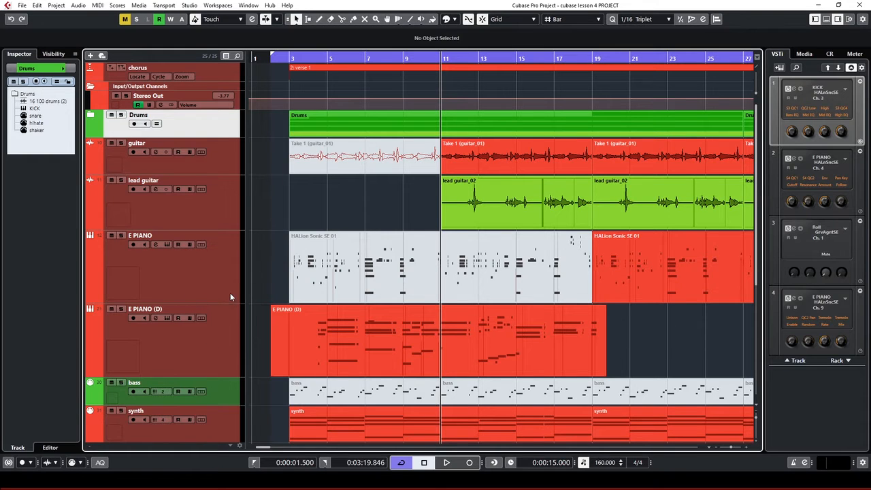
pyautogui.click(208, 206)
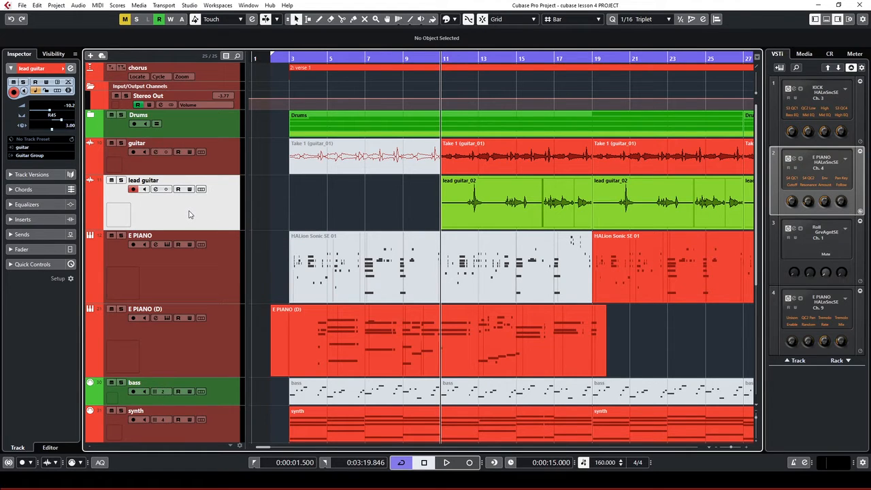
pyautogui.click(213, 167)
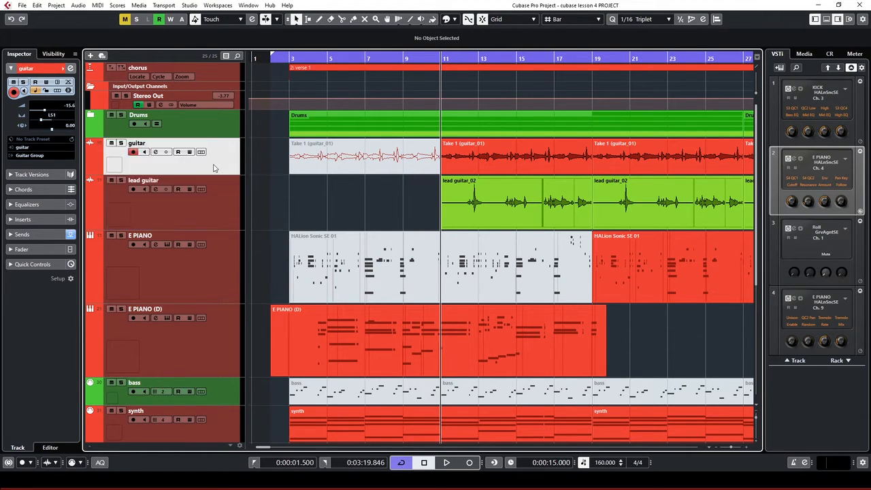
# Add a folder track named 'guitar folder' and move it above the guitar track
pyautogui.rightClick(213, 168)
pyautogui.moveTo(298, 173)
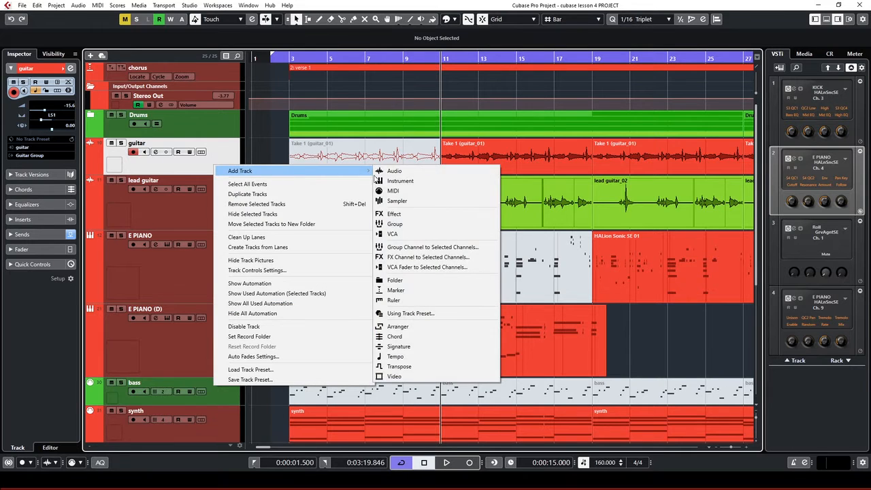
pyautogui.click(417, 285)
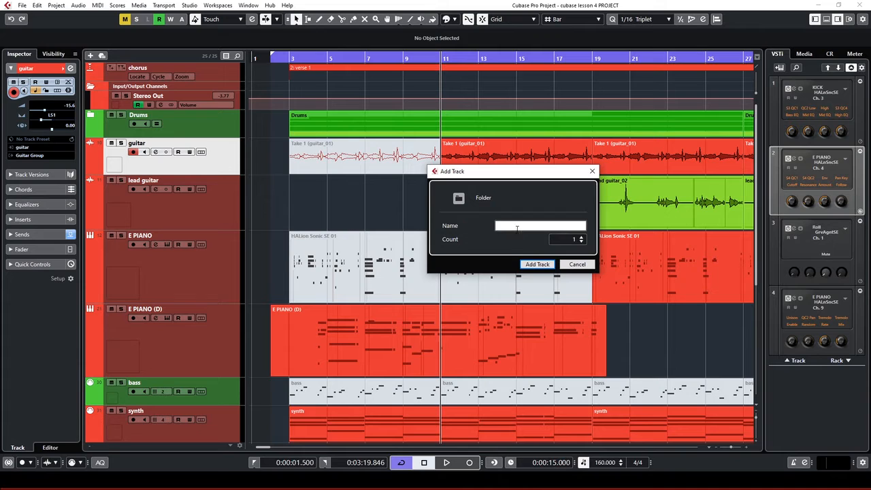
pyautogui.write('guitar folder')
pyautogui.click(545, 271)
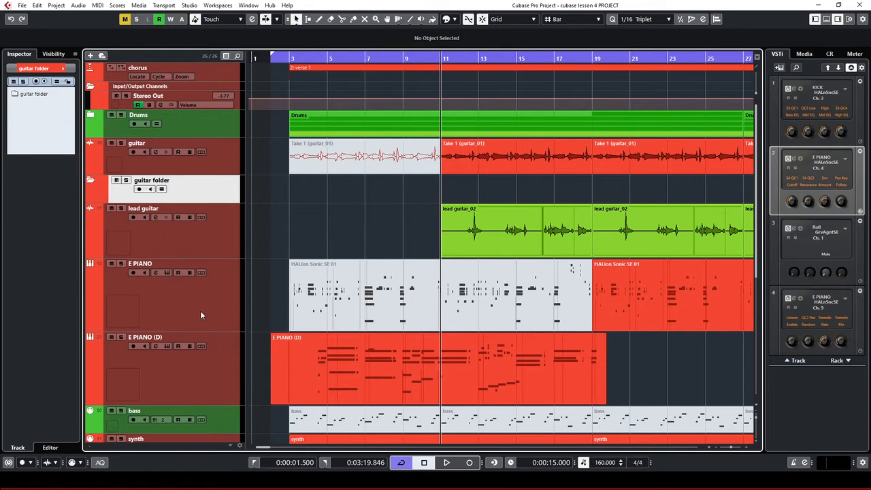
pyautogui.moveTo(200, 196); pyautogui.dragTo(212, 157)
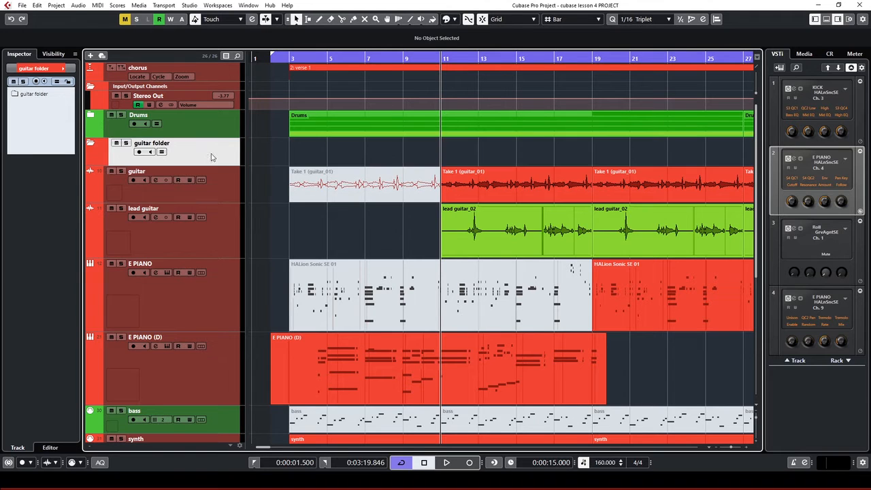
# Move the guitar and lead guitar tracks into the guitar folder and collapse it
pyautogui.click(211, 239)
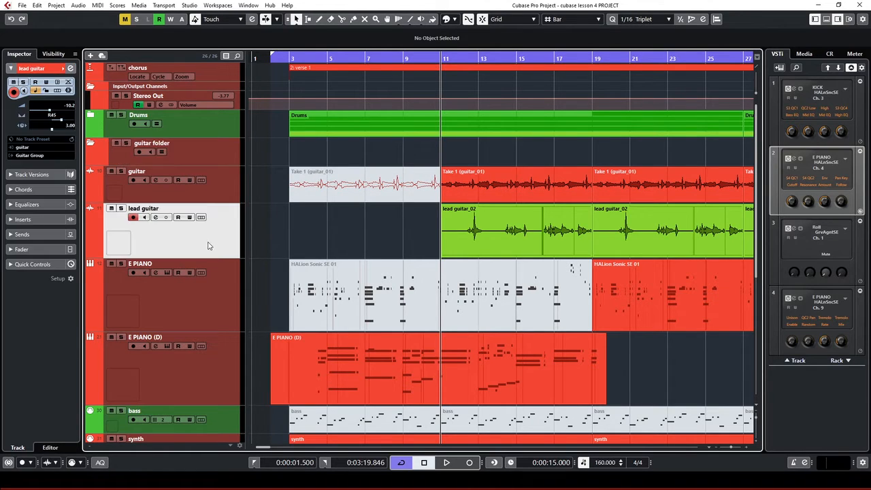
pyautogui.keyDown('ctrl'); pyautogui.click(222, 178); pyautogui.keyUp('ctrl')
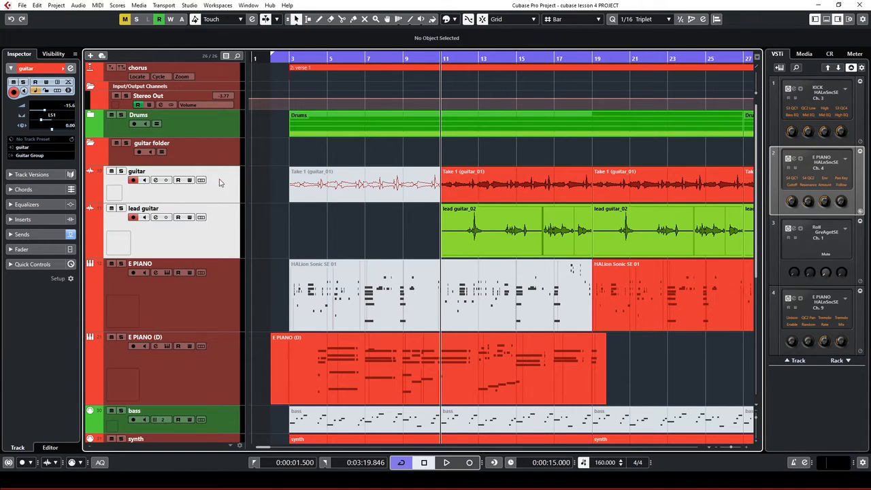
pyautogui.moveTo(219, 182); pyautogui.dragTo(219, 161)
pyautogui.moveTo(212, 157); pyautogui.dragTo(212, 156)
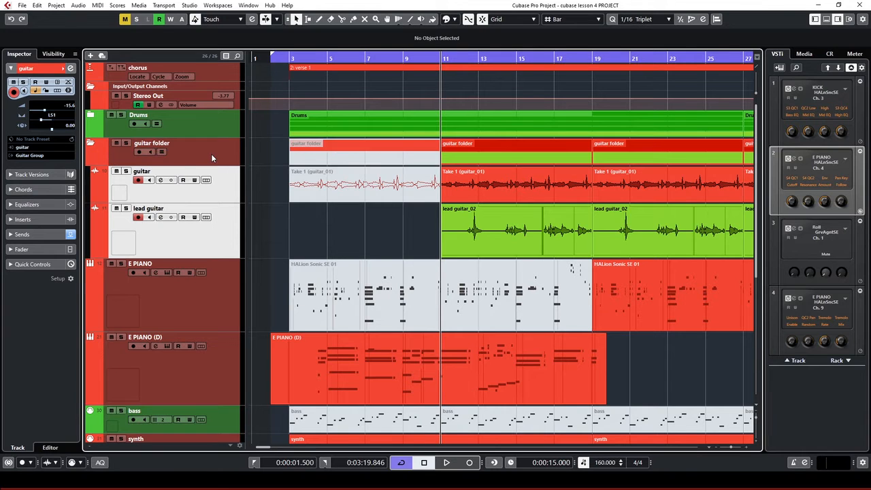
pyautogui.click(91, 143)
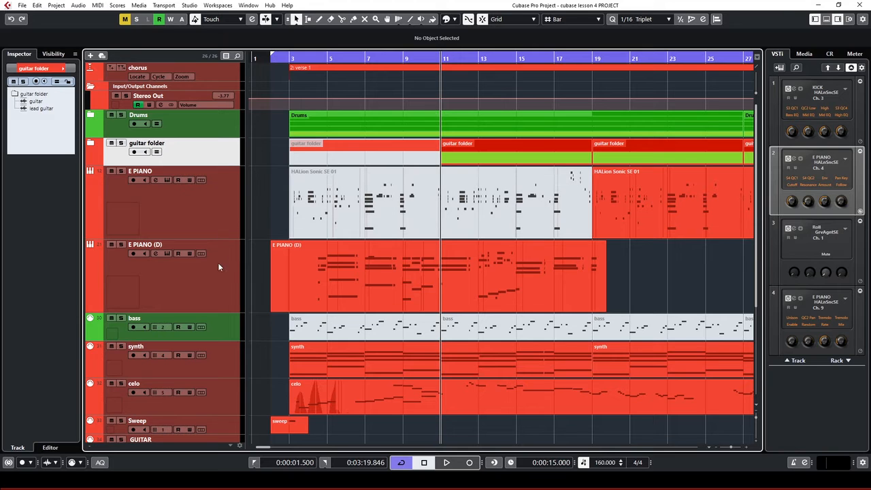
# Drag the bass track down below celo, just above the Sweep track
pyautogui.click(214, 235)
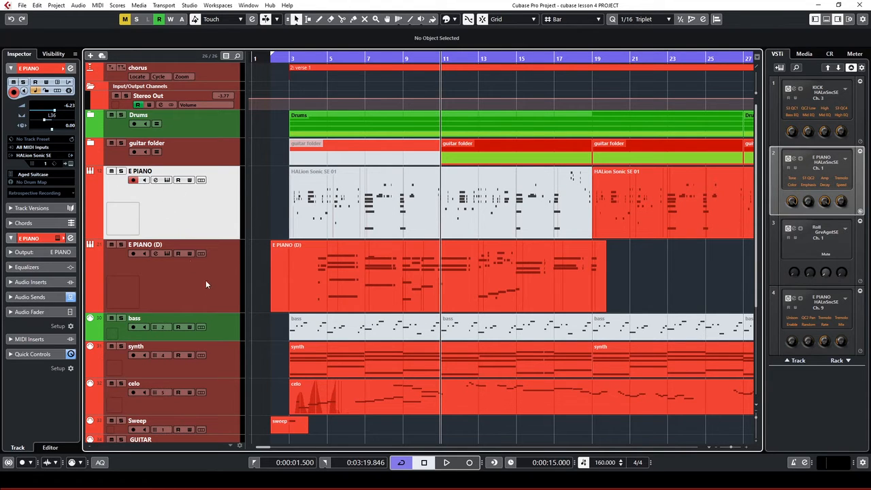
pyautogui.scroll(-3, 216, 281)
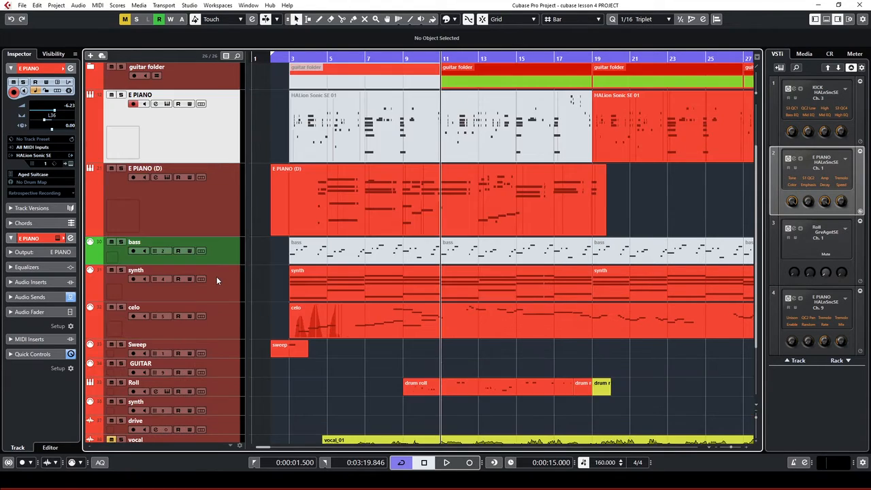
pyautogui.scroll(-3, 217, 336)
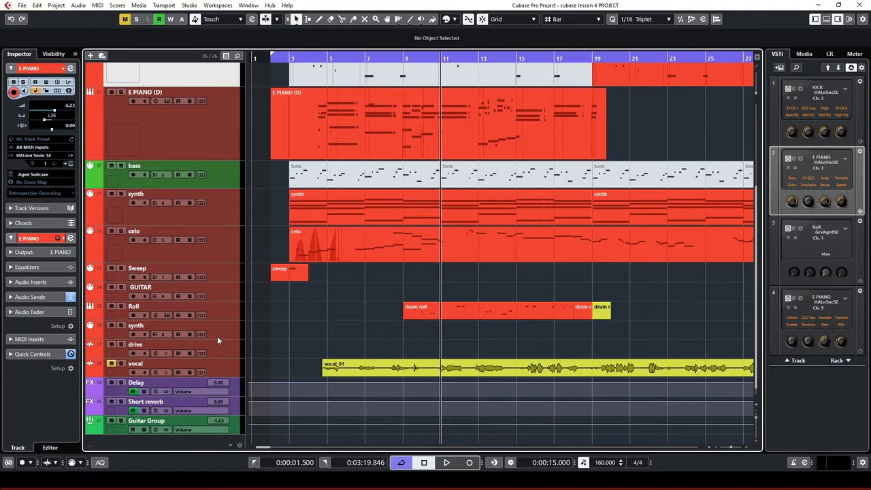
pyautogui.scroll(6, 219, 313)
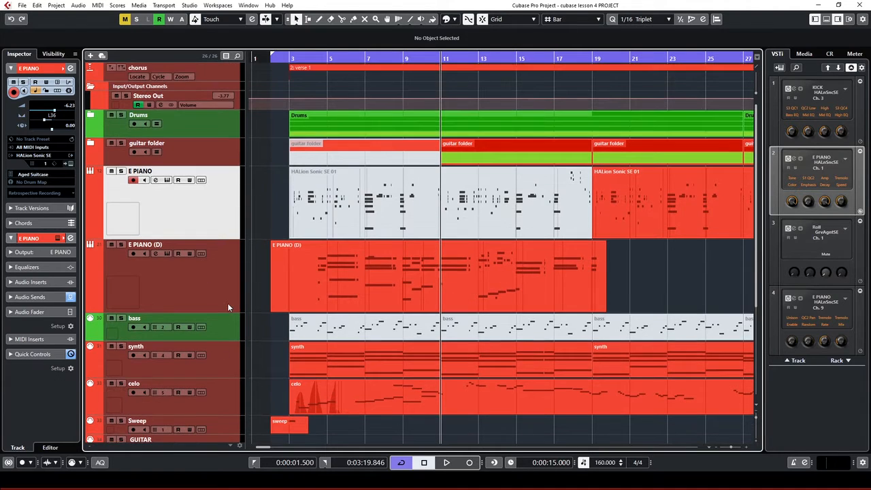
pyautogui.scroll(-3, 203, 195)
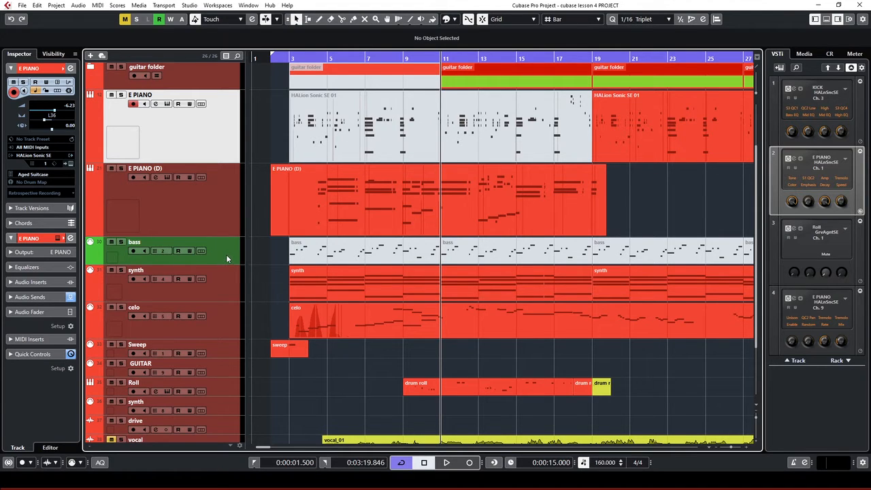
pyautogui.moveTo(226, 255); pyautogui.dragTo(228, 339)
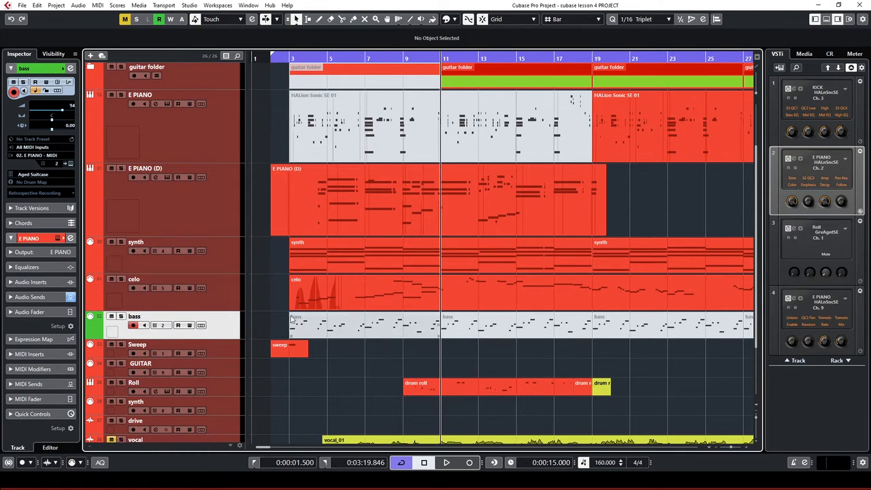
pyautogui.scroll(3, 211, 306)
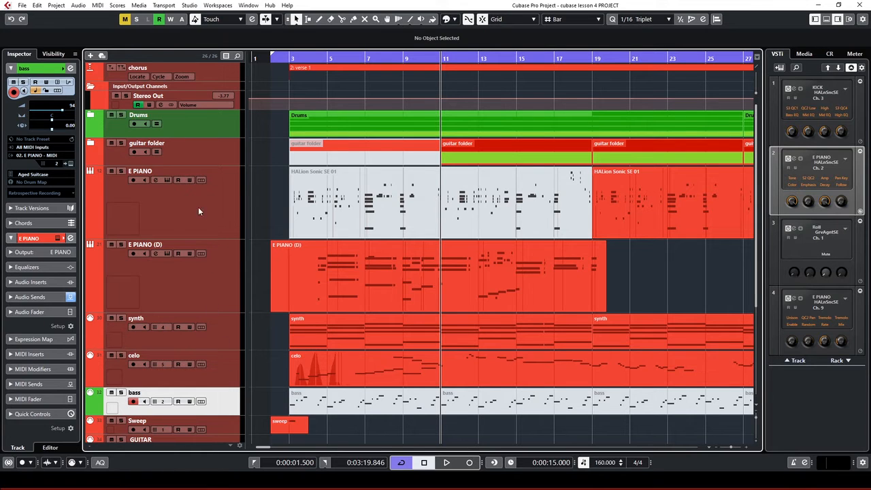
pyautogui.click(220, 202)
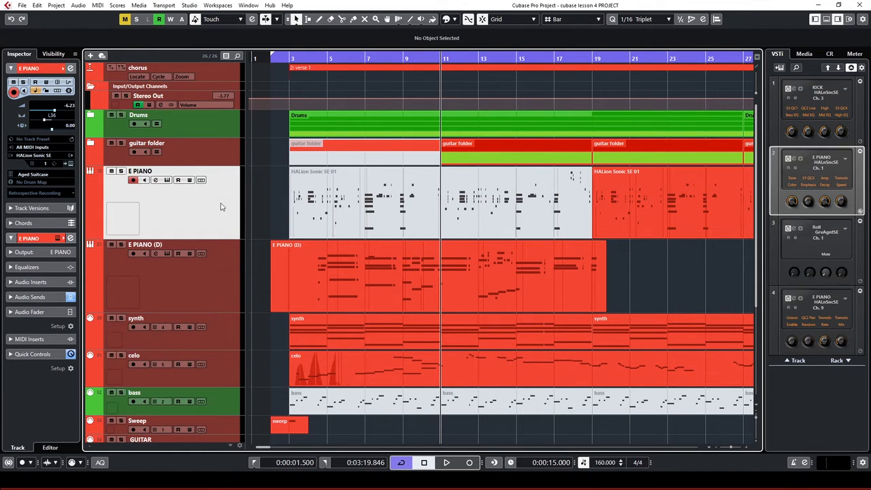
# Add a folder track named 'keyboards', fixing the typo, and place it above E PIANO
pyautogui.rightClick(221, 202)
pyautogui.moveTo(248, 211)
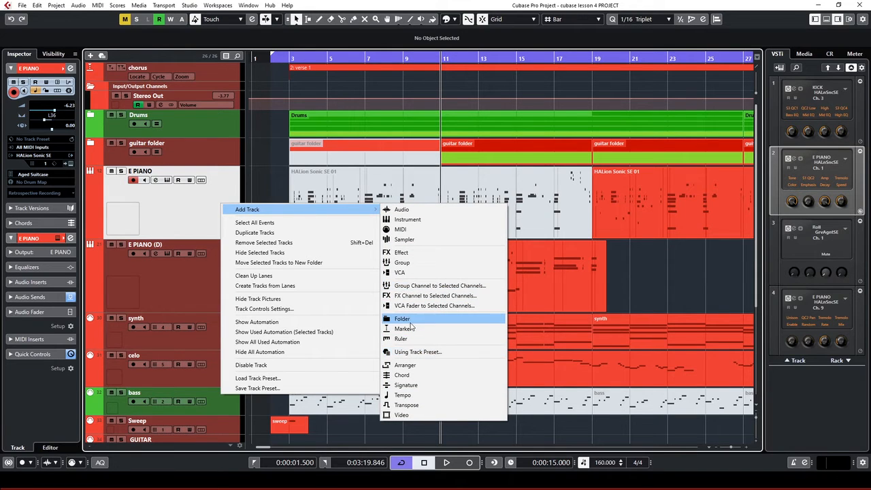
pyautogui.click(411, 321)
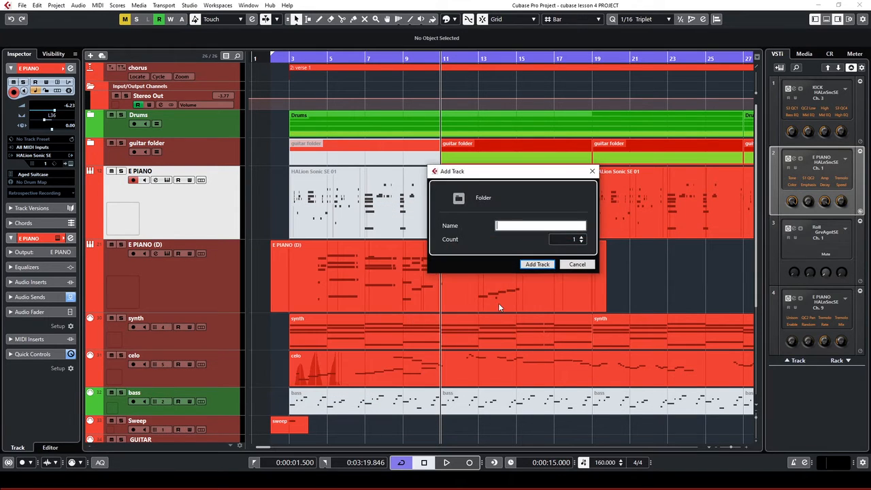
pyautogui.write('kez')
pyautogui.write('boards')
pyautogui.click(506, 229)
pyautogui.press('BackSpace')
pyautogui.write('y')
pyautogui.click(537, 264)
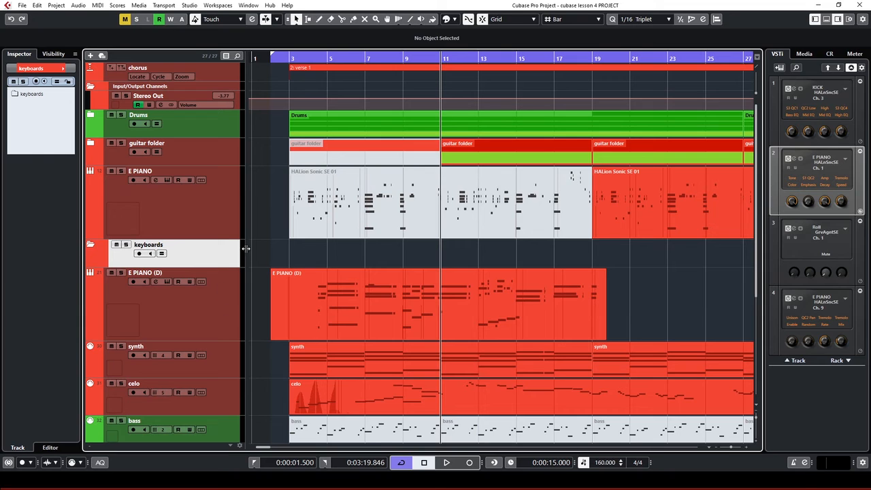
pyautogui.moveTo(220, 261); pyautogui.dragTo(214, 207)
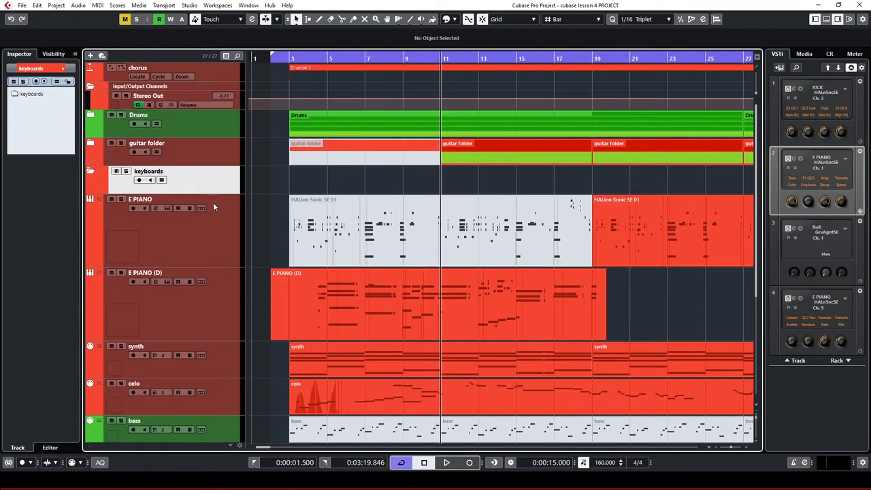
# Move E PIANO, E PIANO (D), synth and celo into the keyboards folder
pyautogui.click(225, 406)
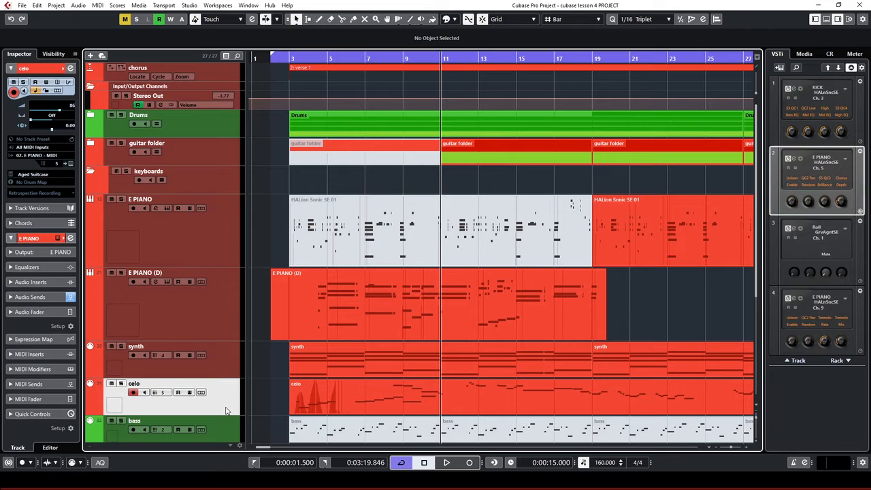
pyautogui.keyDown('shift'); pyautogui.click(213, 235); pyautogui.keyUp('shift')
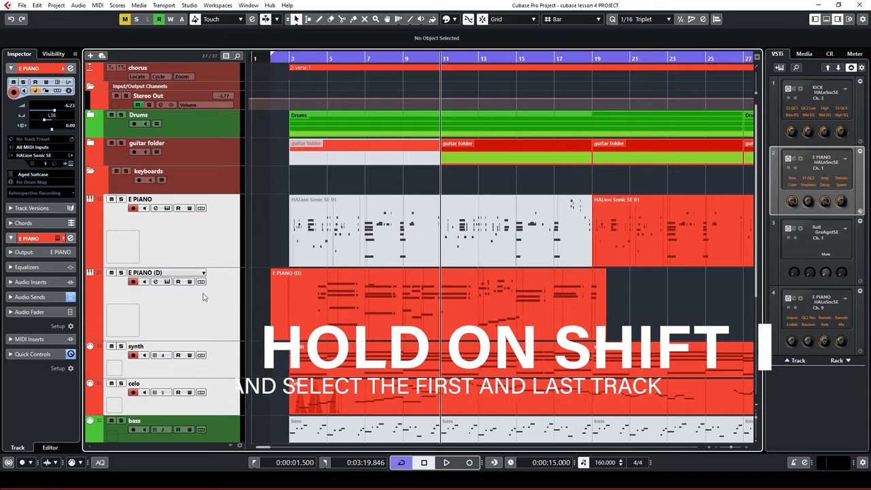
pyautogui.moveTo(203, 297); pyautogui.dragTo(220, 184)
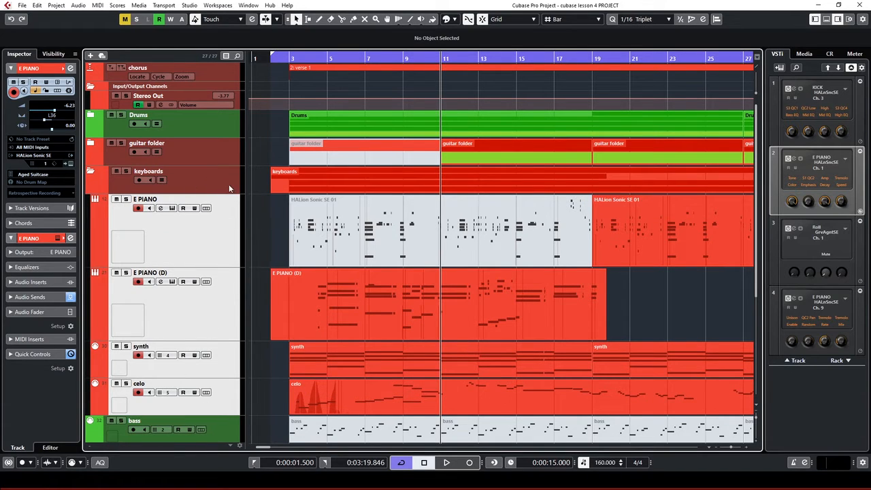
pyautogui.click(230, 188)
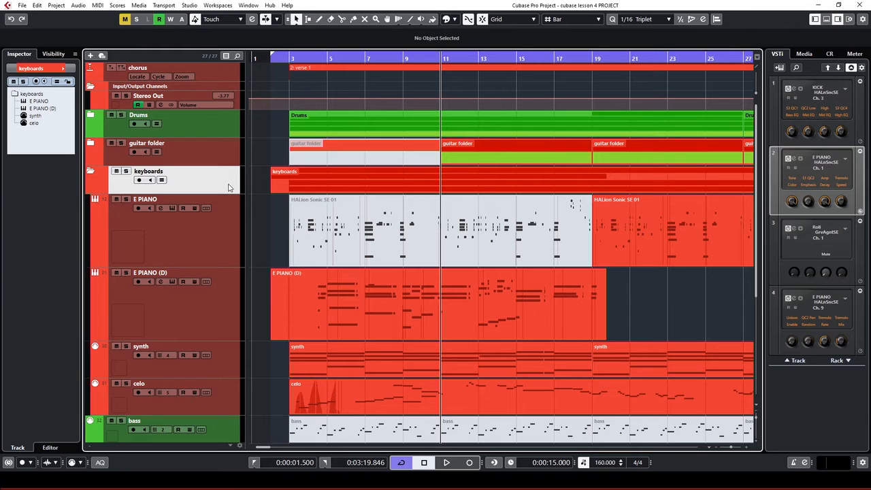
# Colour the keyboards folder track pink from the Inspector's colour palette
pyautogui.click(65, 69)
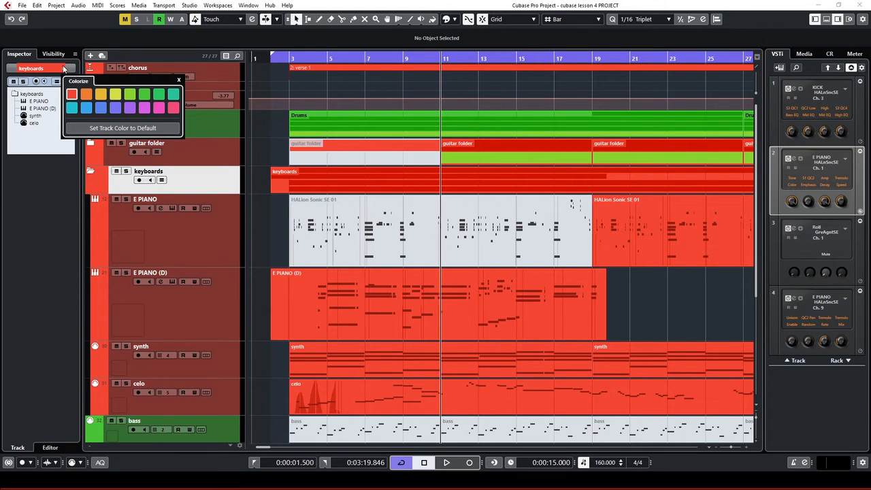
pyautogui.click(144, 94)
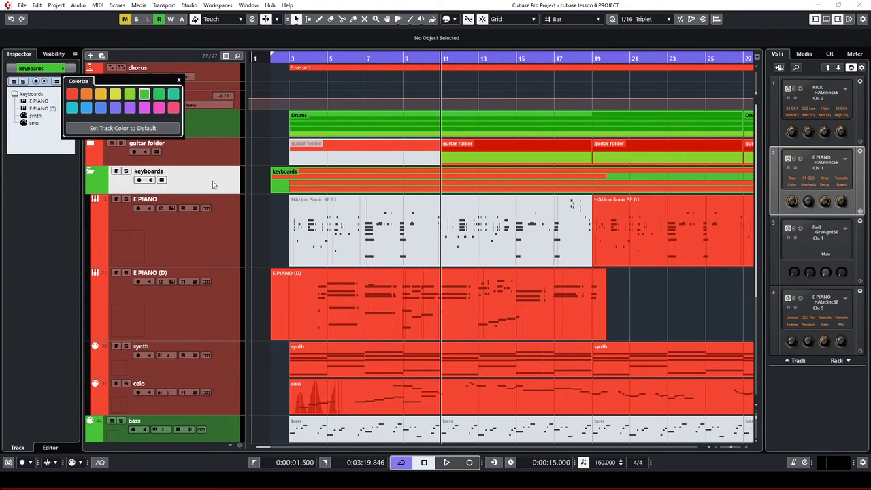
pyautogui.click(64, 70)
pyautogui.click(158, 108)
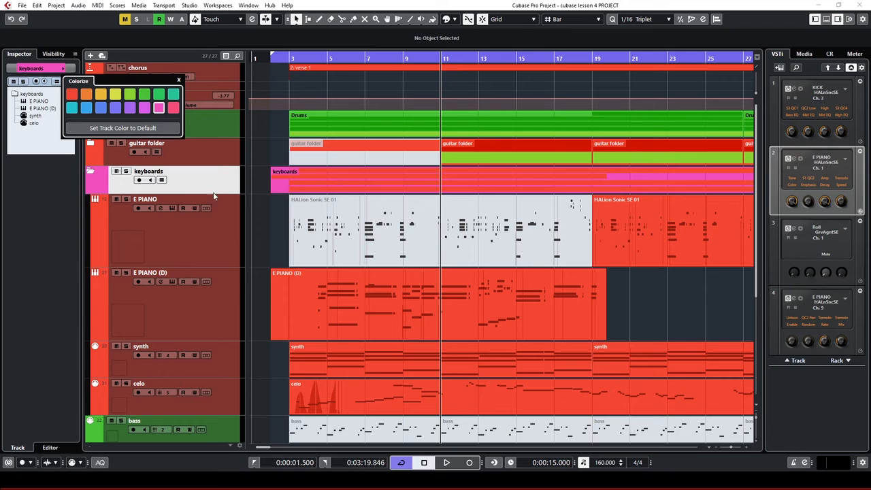
pyautogui.click(277, 211)
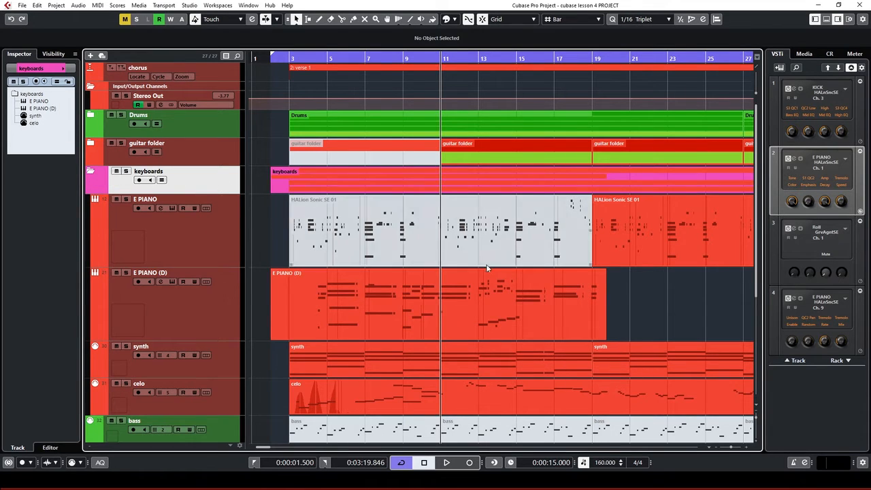
# Zoom out, collapse the keyboards folder, and move the Roll track into the Drums folder
pyautogui.press('g')
pyautogui.press('g')
pyautogui.press('g')
pyautogui.press('g')
pyautogui.press('g')
pyautogui.press('g')
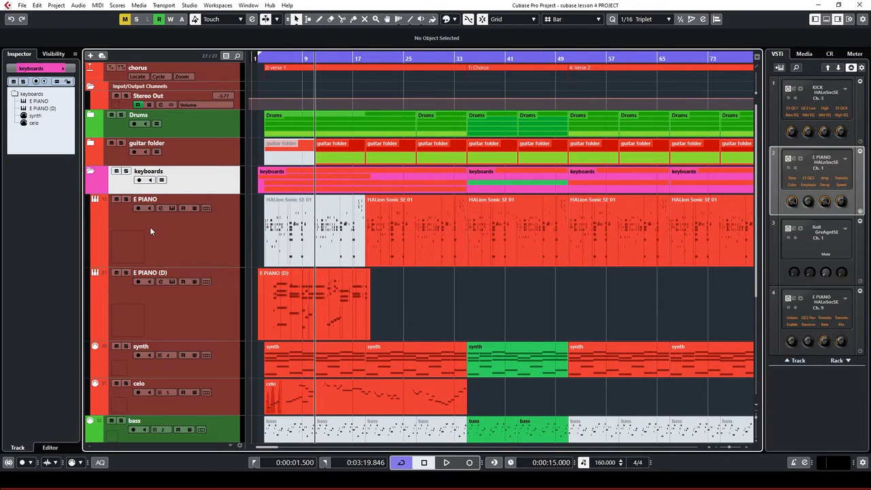
pyautogui.click(91, 173)
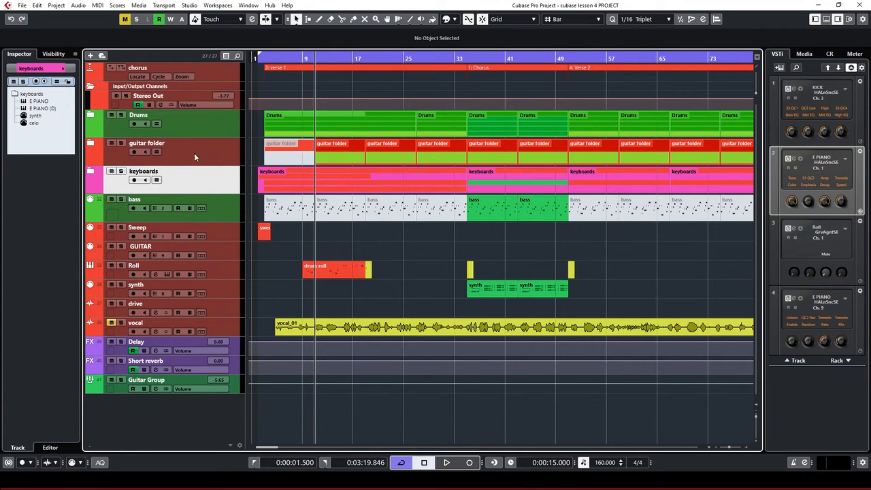
pyautogui.click(230, 271)
pyautogui.moveTo(228, 274); pyautogui.dragTo(186, 125)
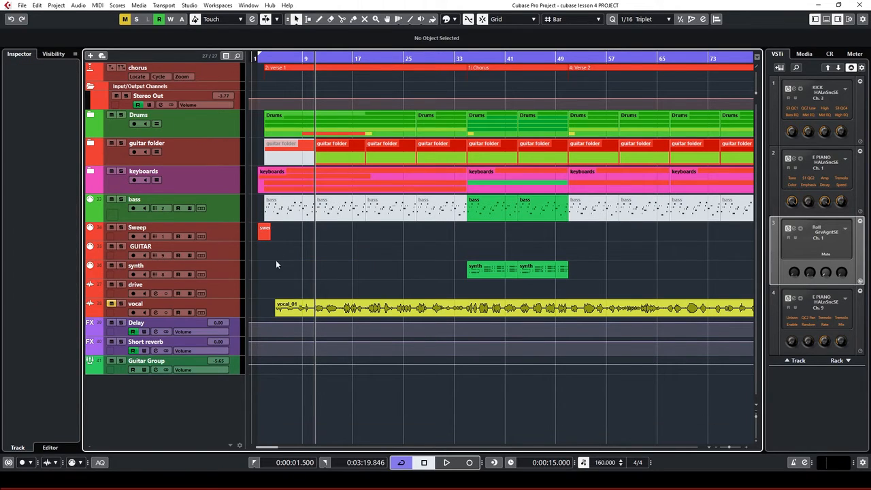
# Move the Sweep and synth tracks into the keyboards folder
pyautogui.click(227, 238)
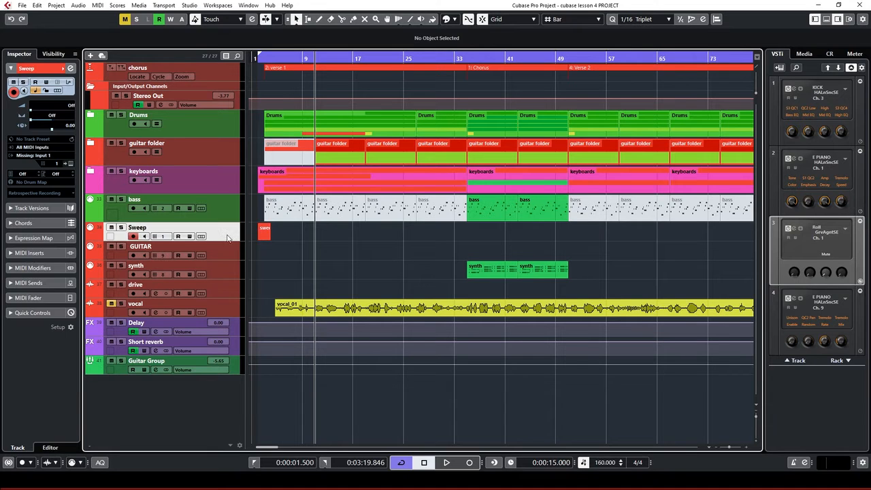
pyautogui.moveTo(229, 238); pyautogui.dragTo(222, 183)
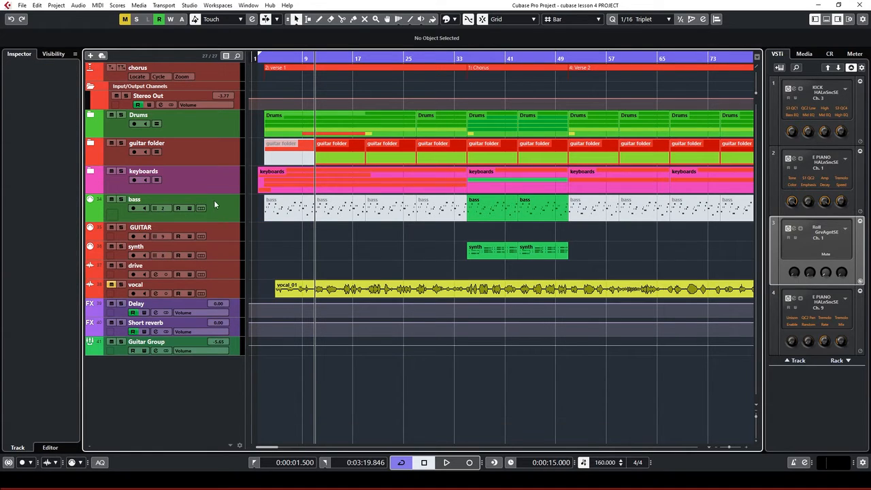
pyautogui.click(229, 252)
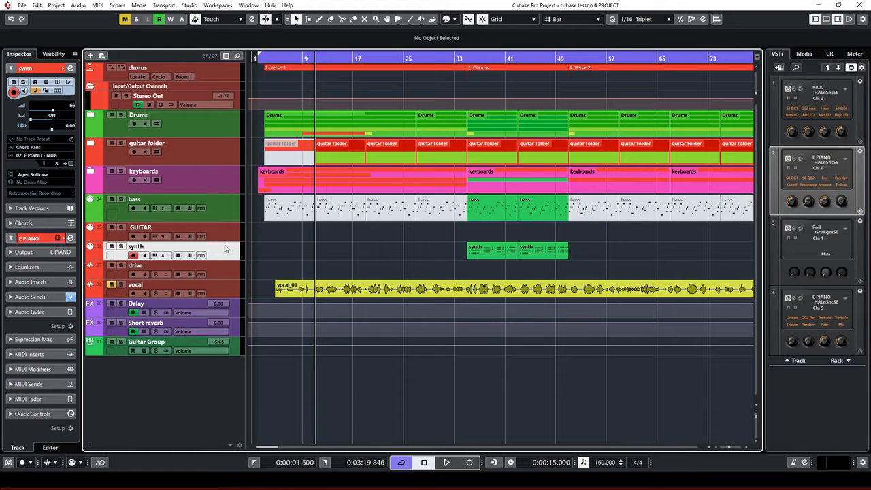
pyautogui.moveTo(225, 248); pyautogui.dragTo(211, 183)
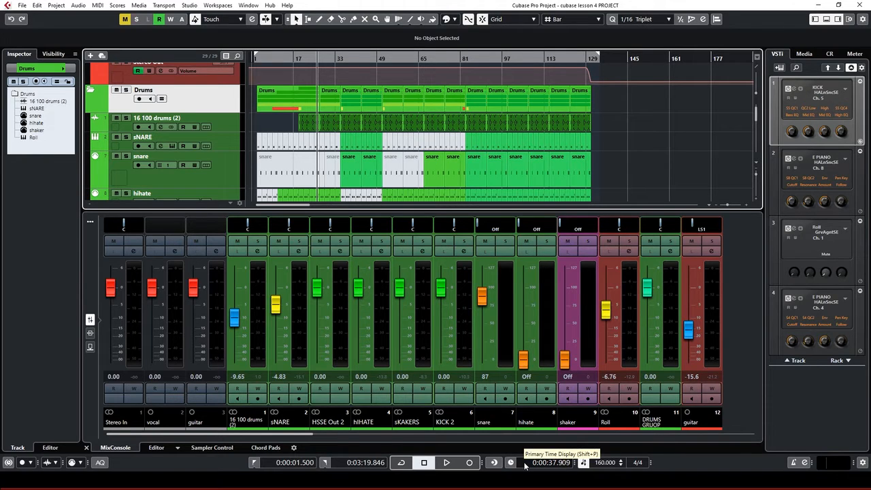
# Start adding a new effect track from the sNARE track's context menu
pyautogui.click(232, 145)
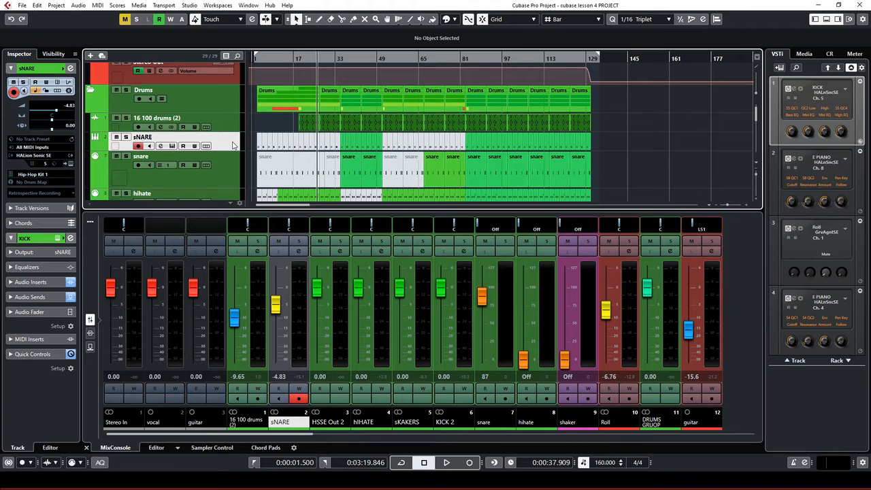
pyautogui.rightClick(233, 145)
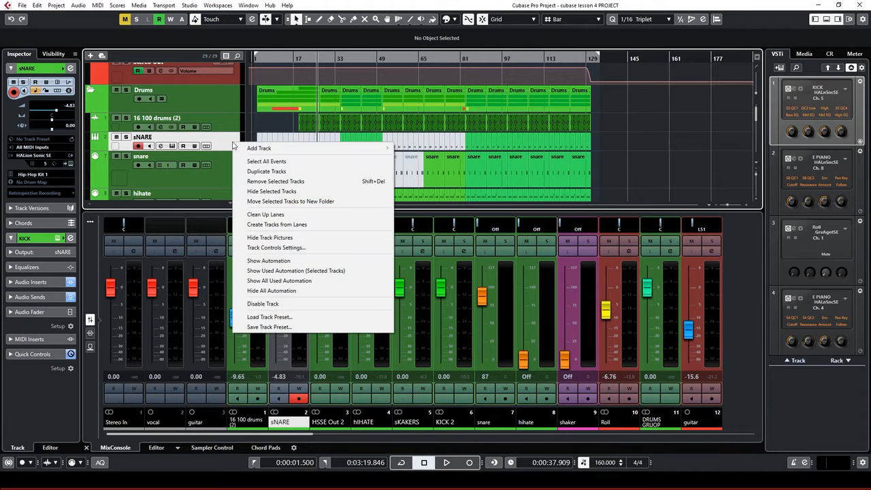
pyautogui.moveTo(272, 151)
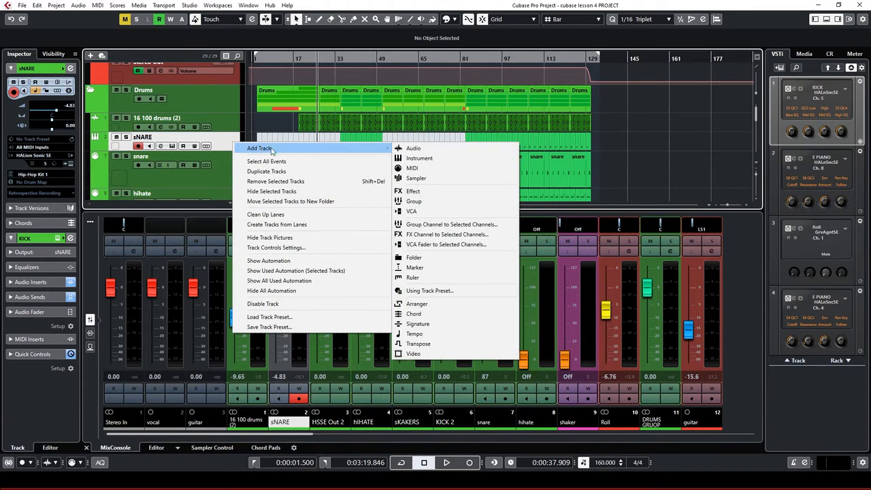
pyautogui.click(427, 193)
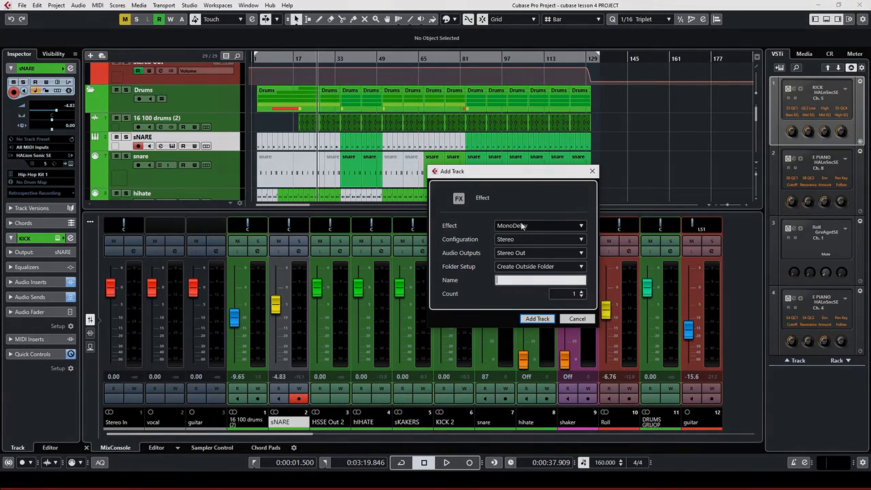
# Set up the effect track with MonoDelay, Stereo Out output and the name DELAY
pyautogui.click(522, 226)
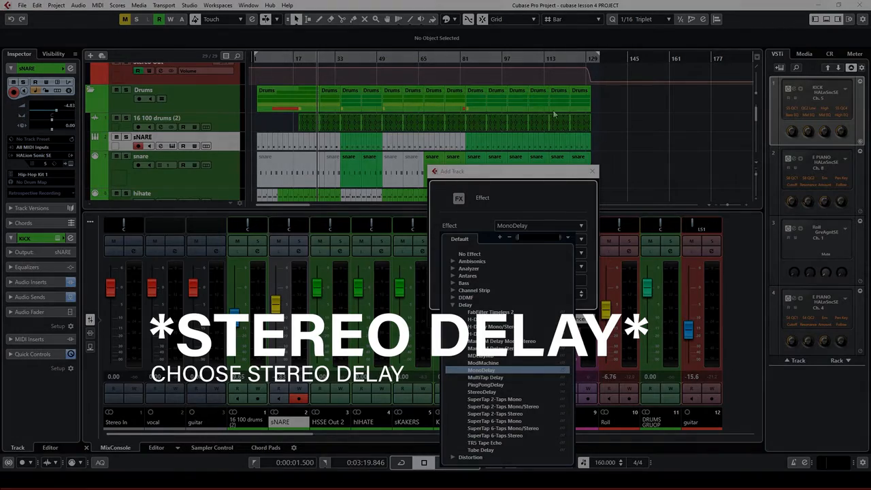
pyautogui.click(542, 190)
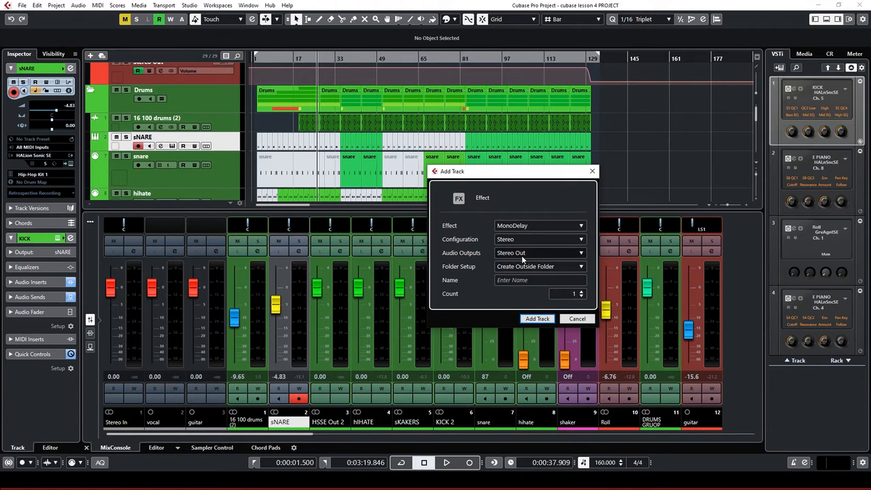
pyautogui.click(522, 254)
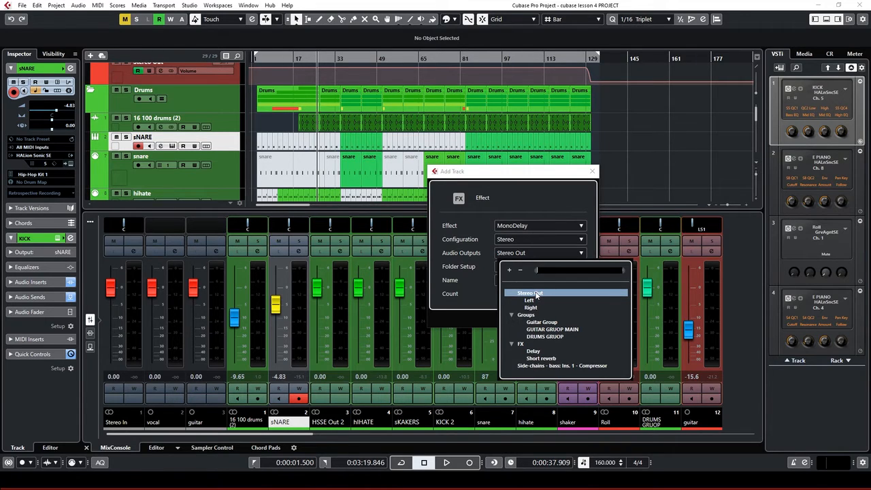
pyautogui.click(469, 287)
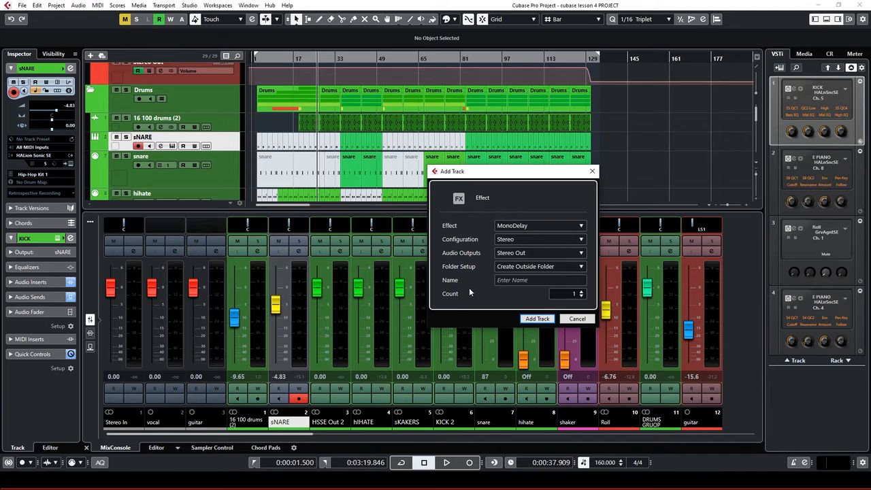
pyautogui.click(523, 282)
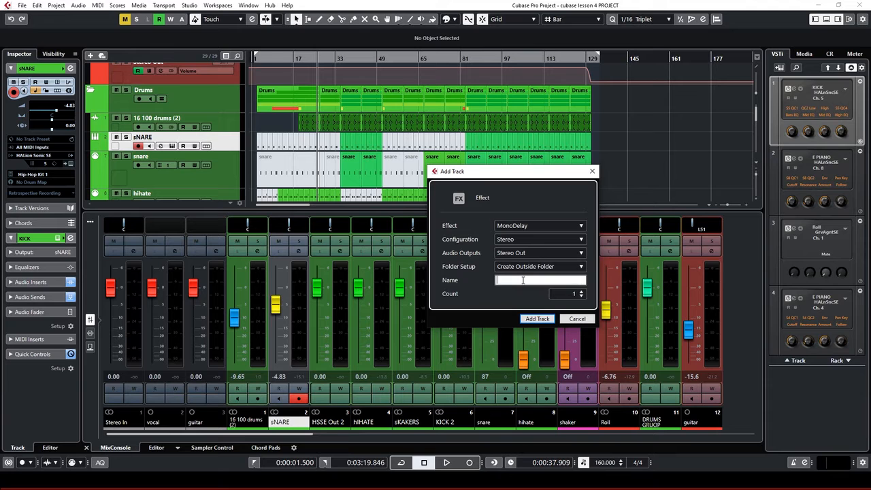
pyautogui.write('DELAY')
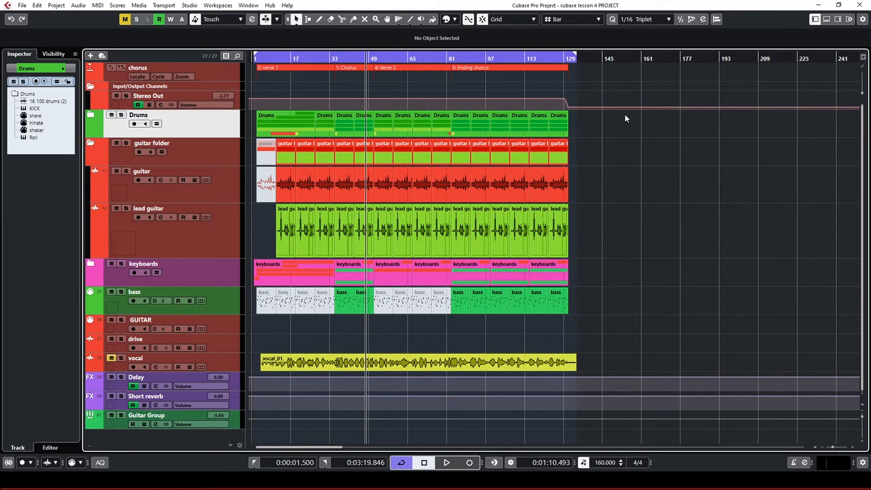
# Expand the Drums folder and open the KICK track's HALion Sonic SE2 instrument window
pyautogui.click(90, 116)
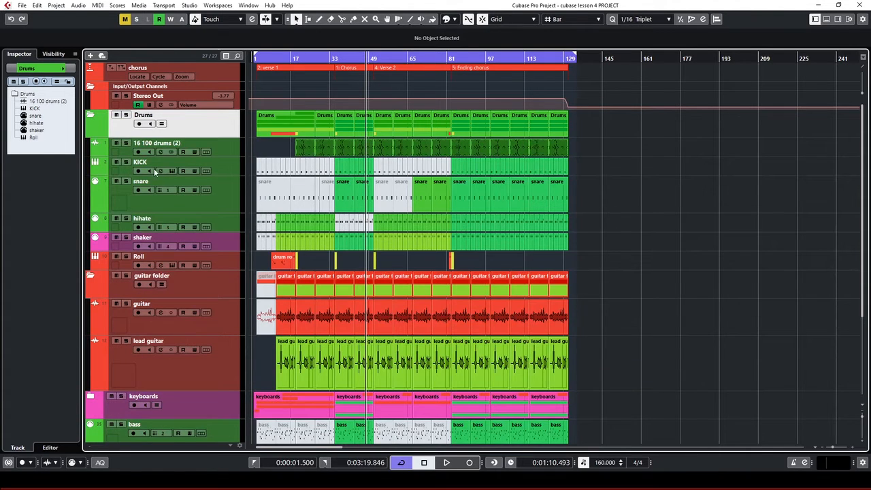
pyautogui.click(217, 167)
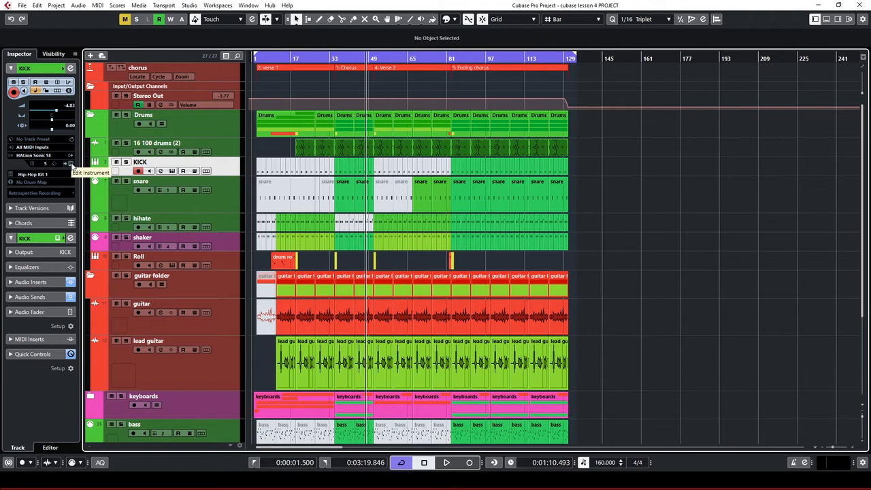
pyautogui.click(71, 166)
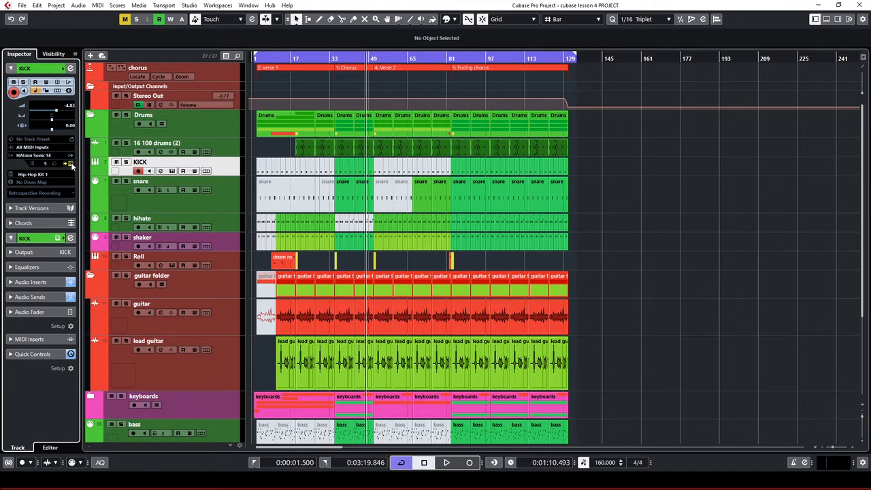
pyautogui.moveTo(645, 77); pyautogui.dragTo(552, 73)
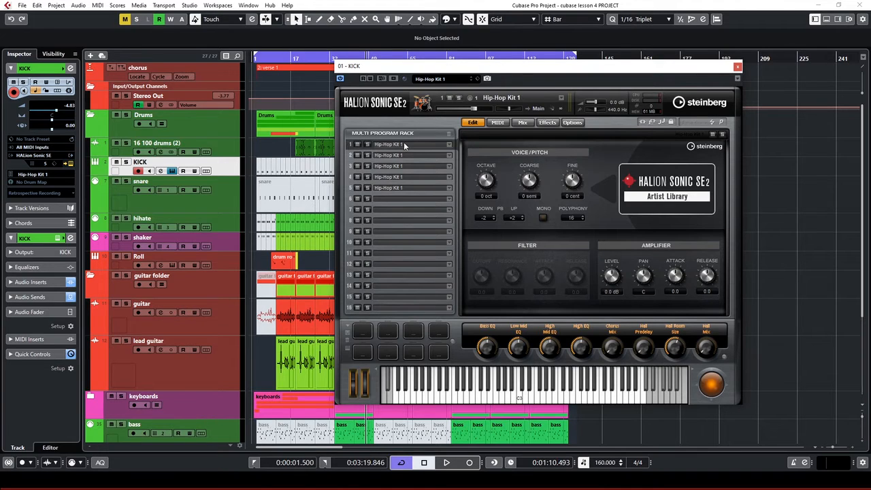
# Leave HALion program slots 1 and 2 routed to the Main output
pyautogui.click(536, 110)
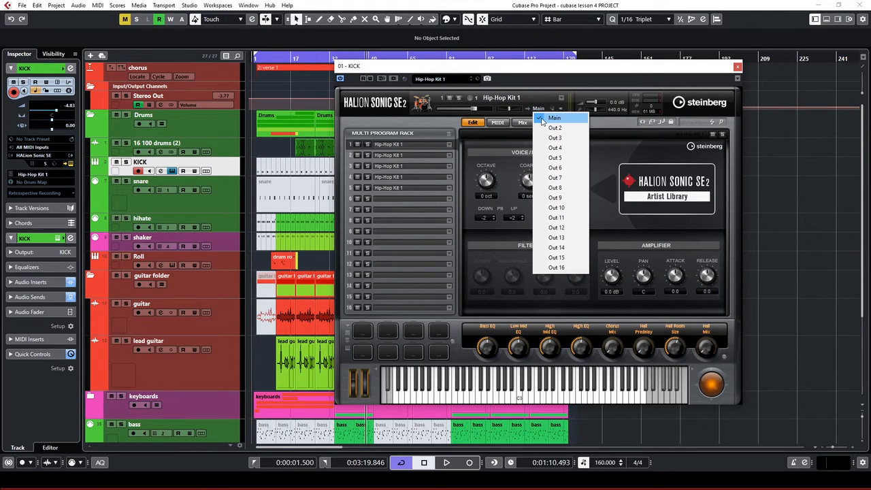
pyautogui.click(542, 121)
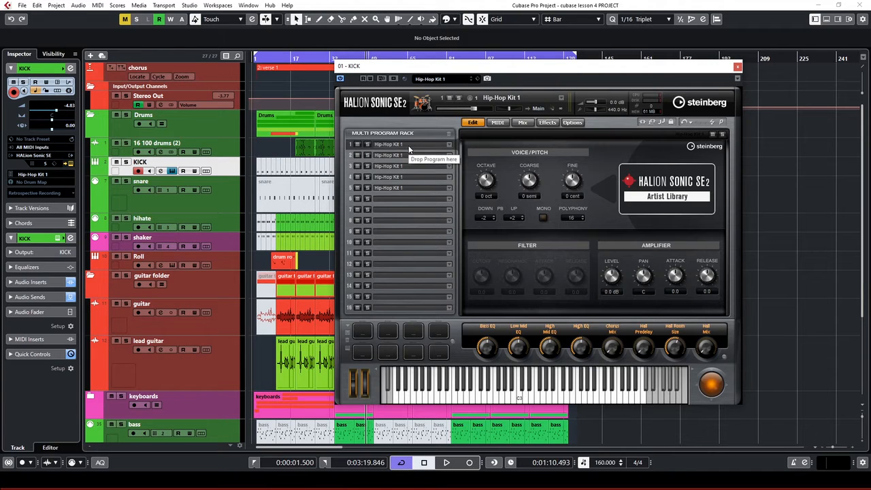
pyautogui.click(535, 105)
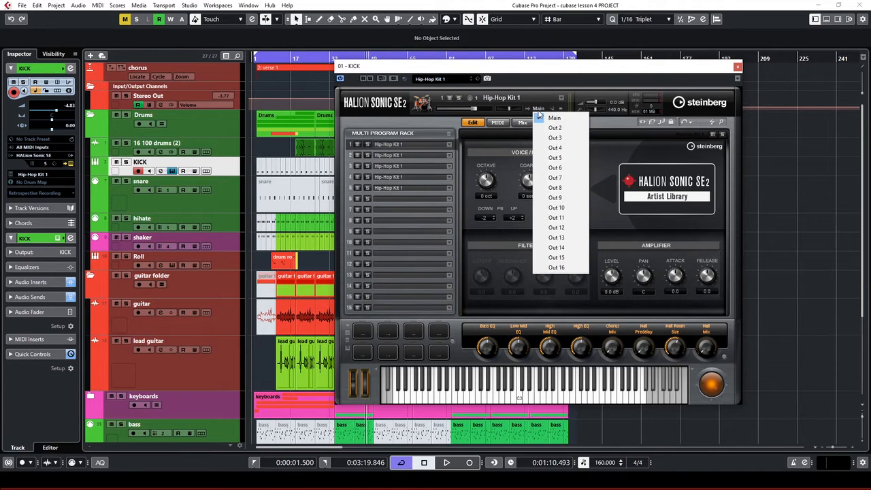
pyautogui.click(537, 101)
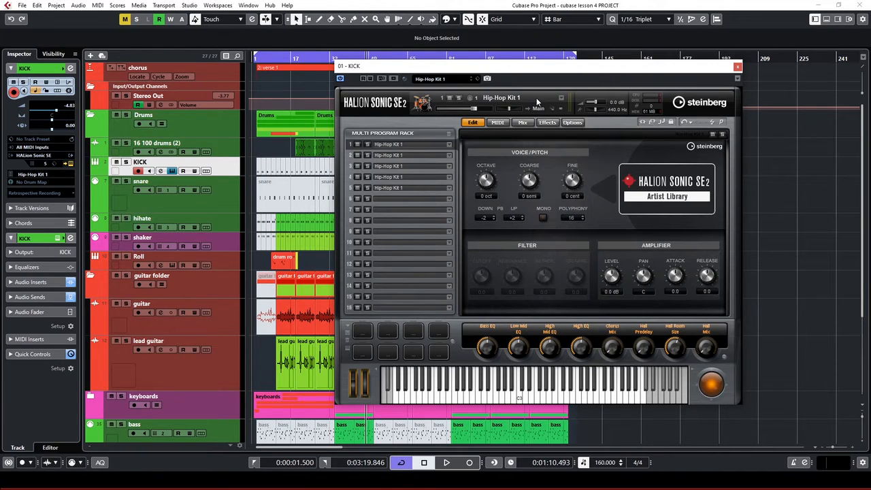
pyautogui.click(401, 155)
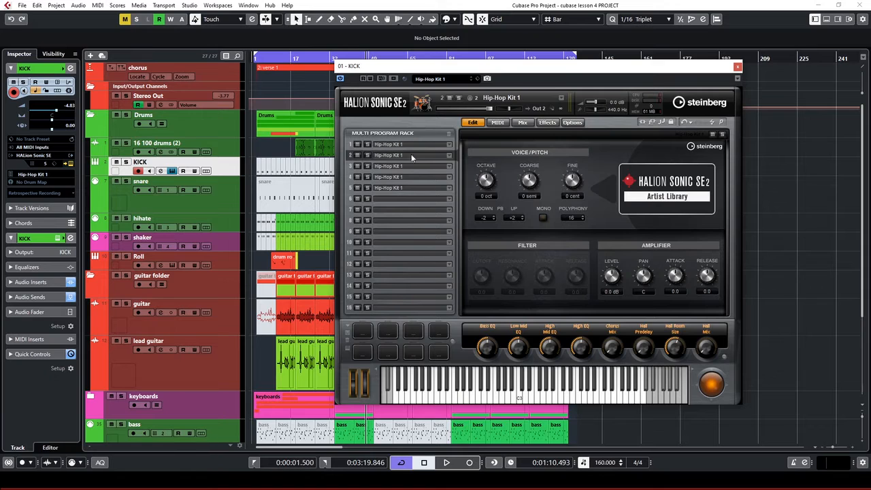
pyautogui.click(543, 107)
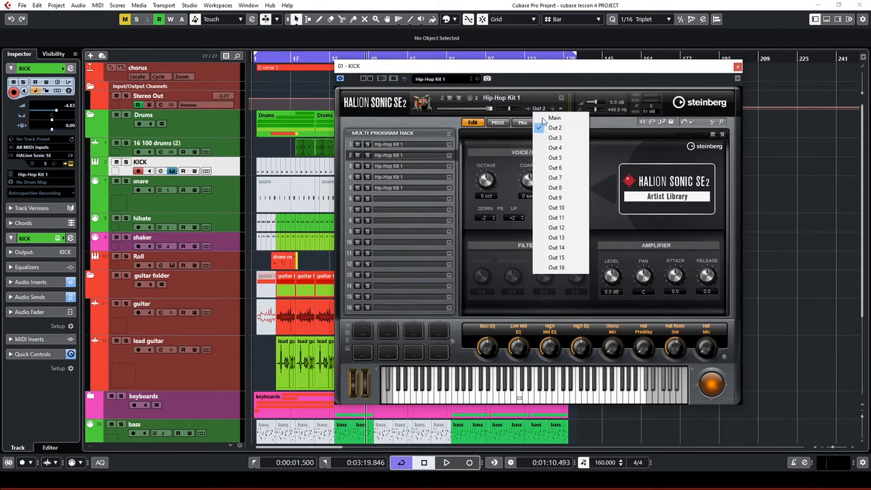
# Route drum slots 3, 4 and 5 to Out 3, Out 4 and Out 5, then close HALion
pyautogui.click(395, 166)
pyautogui.click(396, 166)
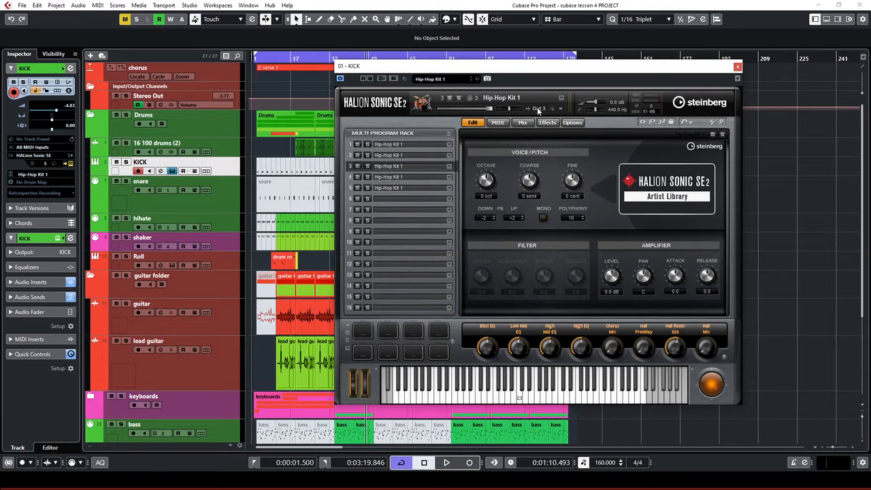
pyautogui.click(537, 107)
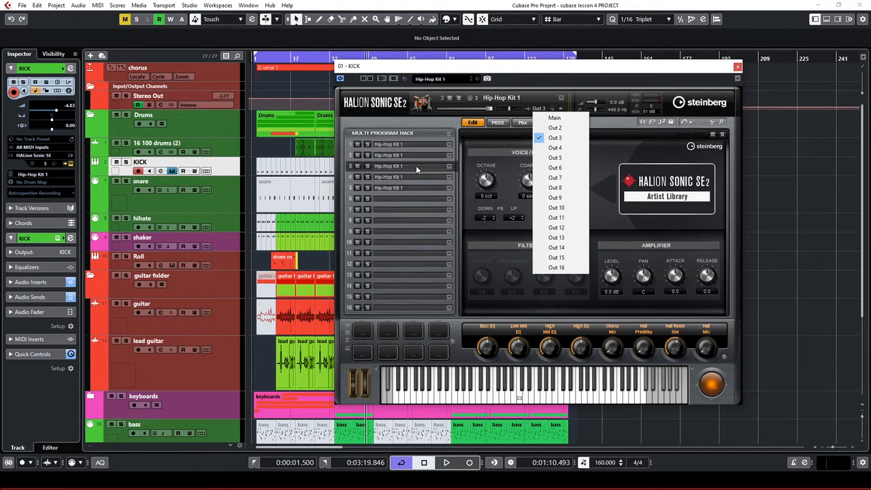
pyautogui.click(399, 177)
pyautogui.click(399, 177)
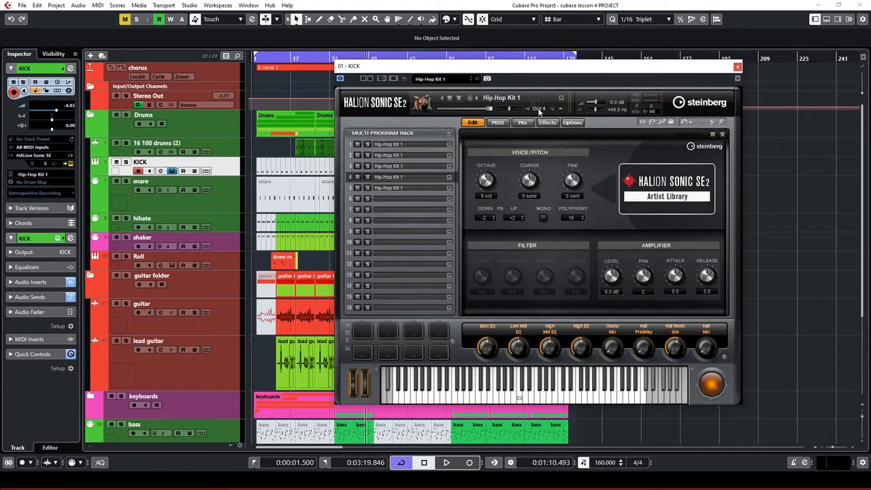
pyautogui.click(537, 107)
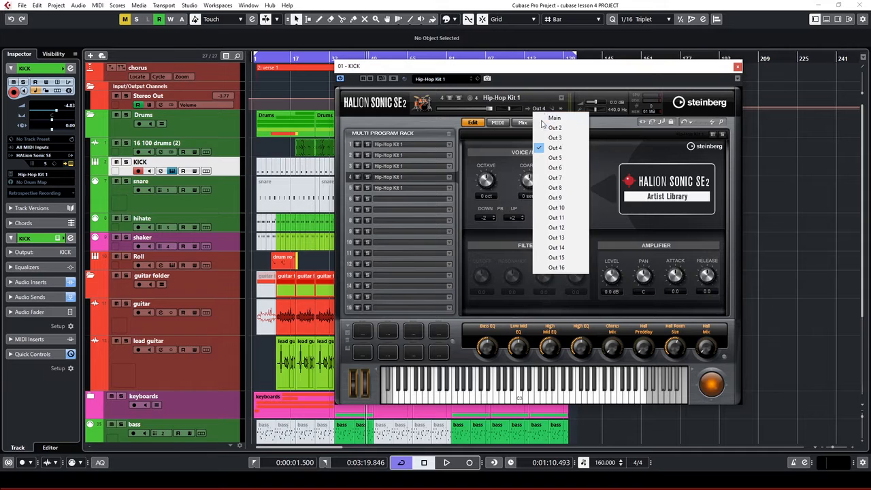
pyautogui.click(392, 190)
pyautogui.click(392, 186)
pyautogui.click(537, 107)
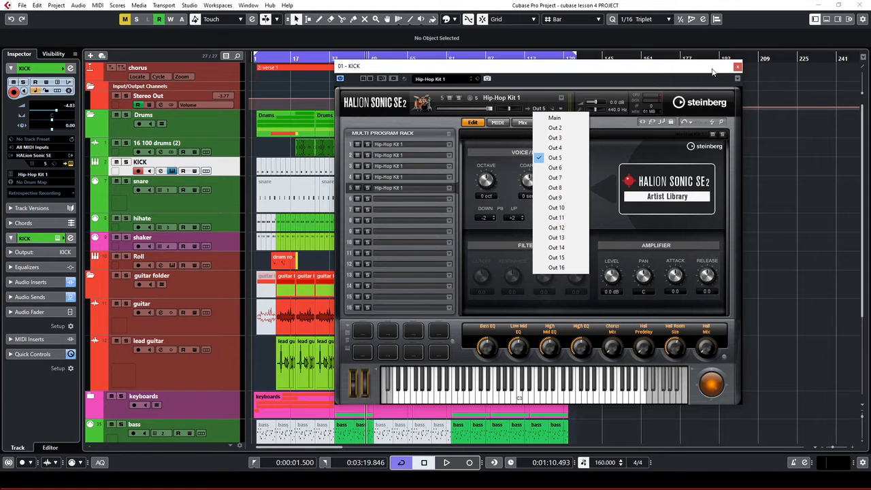
pyautogui.click(738, 68)
pyautogui.click(738, 68)
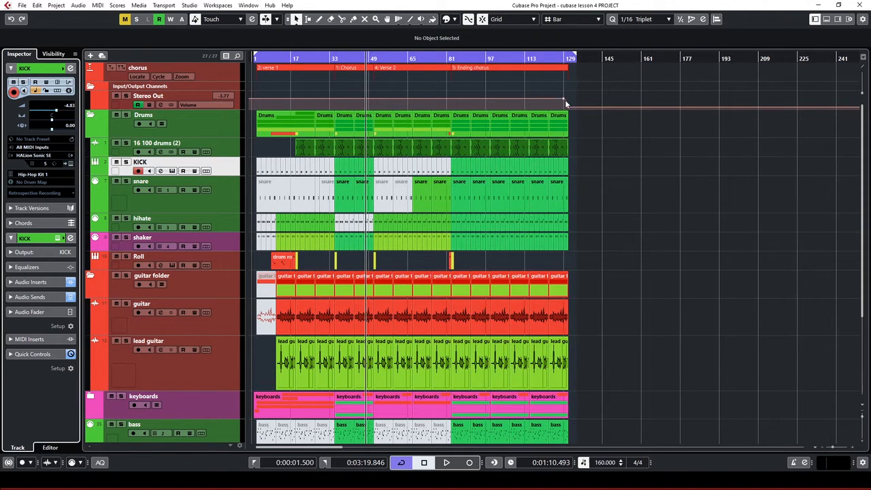
# Show the VSTi rack and open the KICK instrument's list of outputs to activate
pyautogui.click(840, 19)
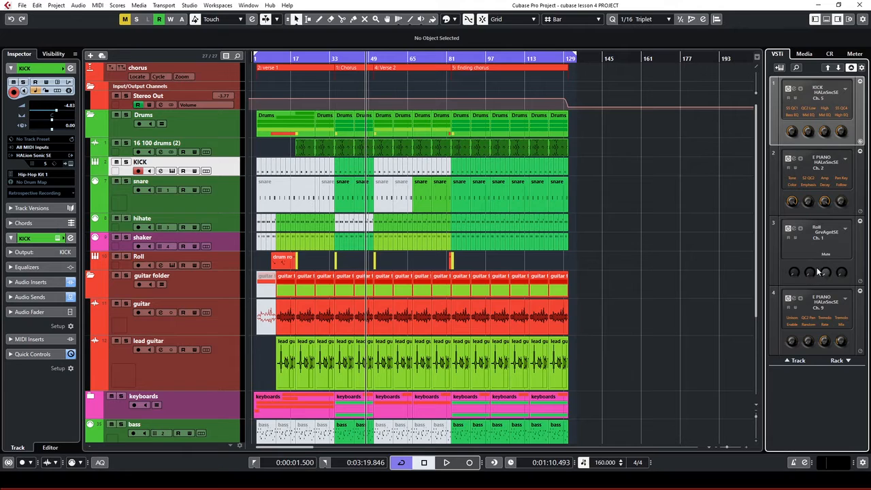
pyautogui.click(230, 187)
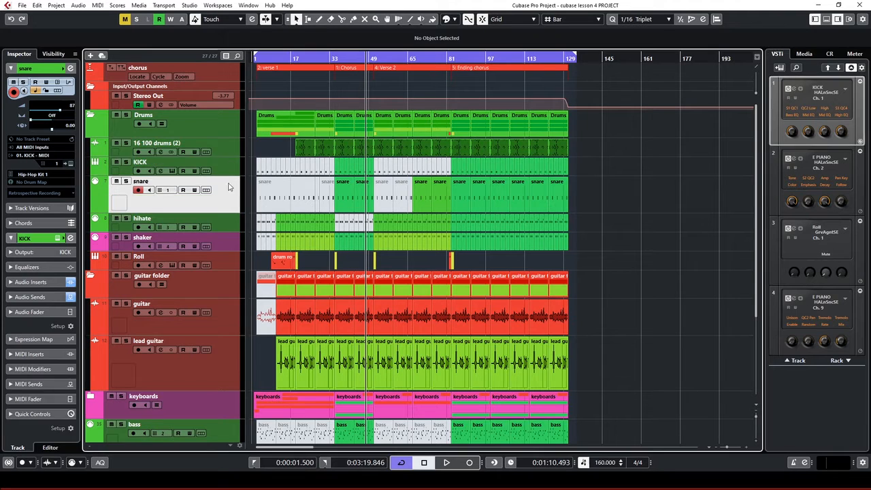
pyautogui.click(231, 166)
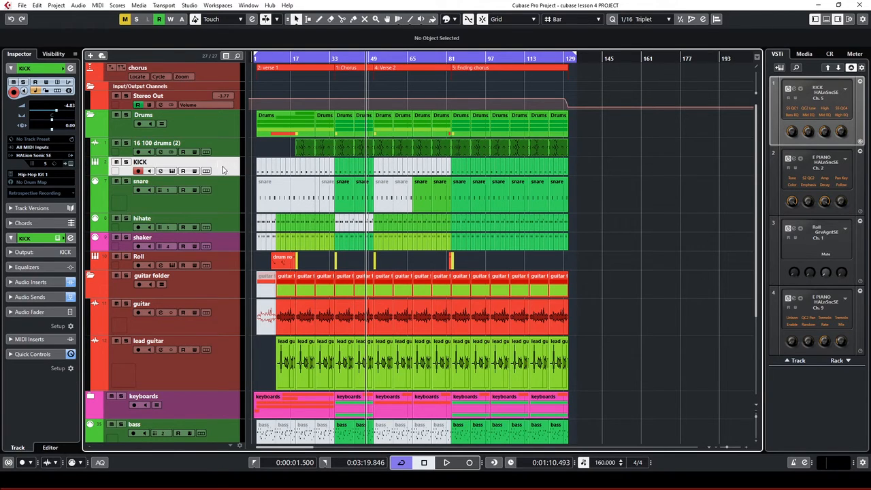
pyautogui.click(846, 91)
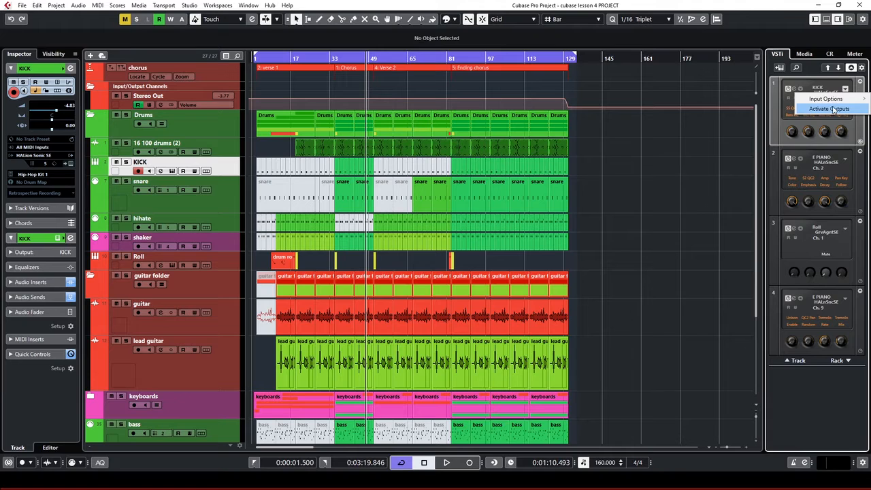
pyautogui.click(829, 110)
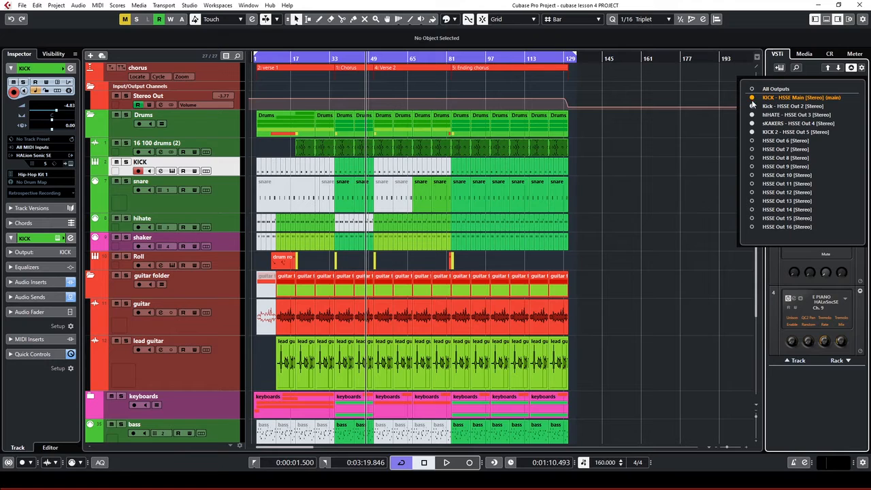
# Open the MixConsole, leave HSSE Out 6 inactive, and reactivate HSSE Out 2 as a plain channel
pyautogui.click(753, 141)
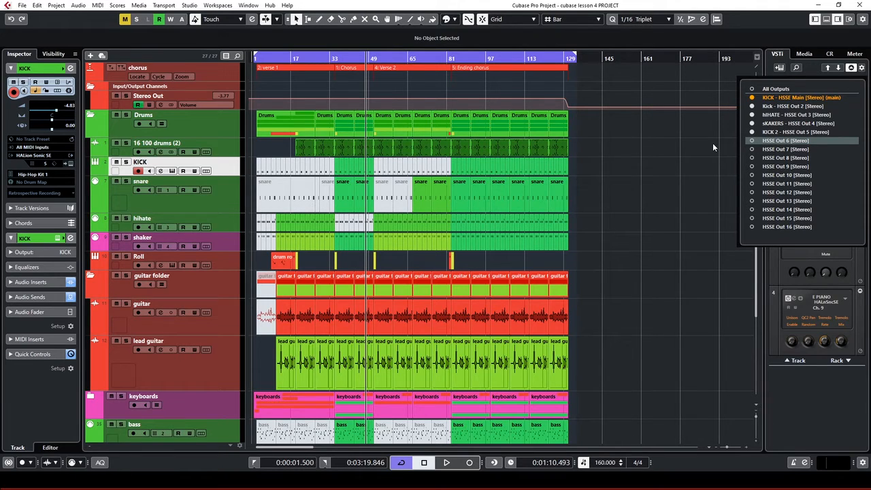
pyautogui.hotkey('alt', 'F3')
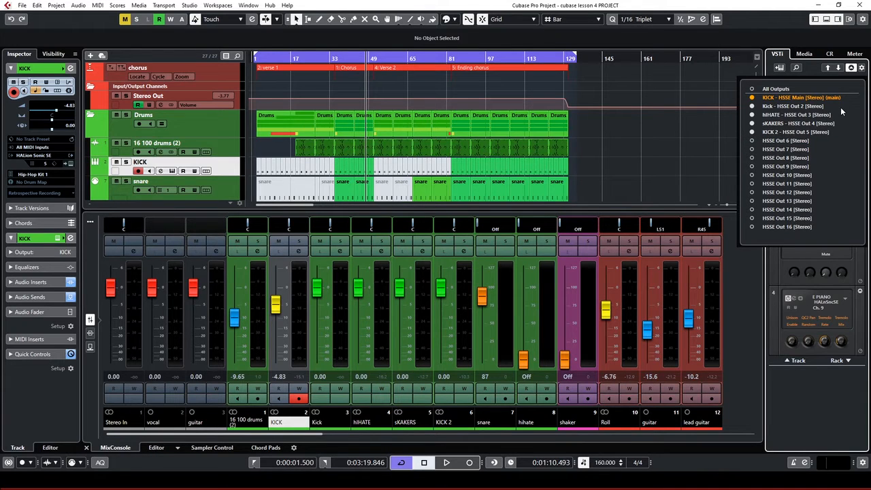
pyautogui.click(752, 141)
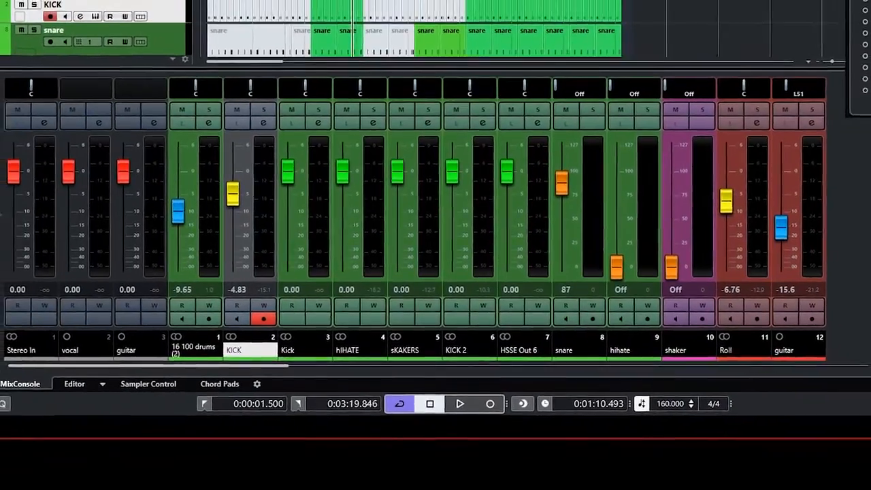
pyautogui.click(851, 2)
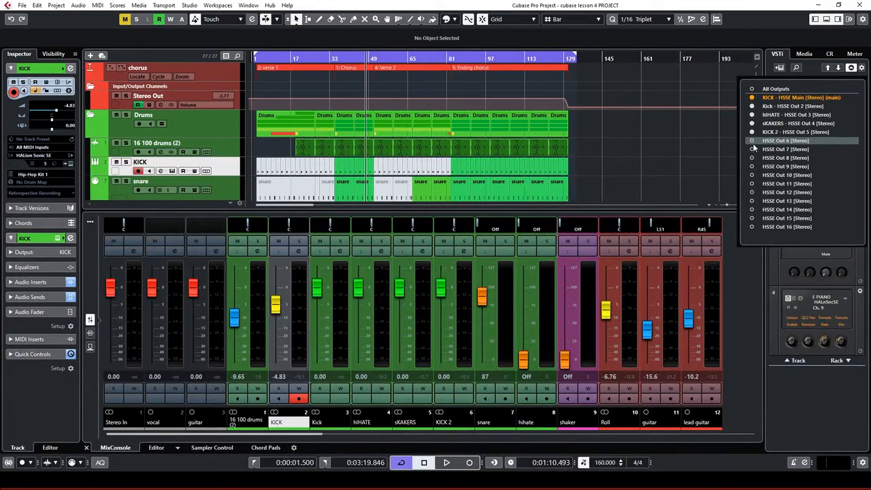
pyautogui.click(753, 140)
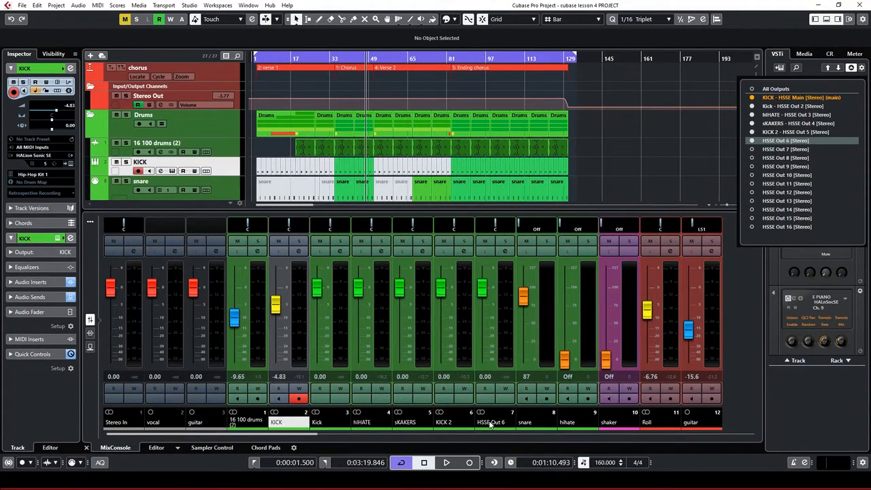
pyautogui.click(752, 140)
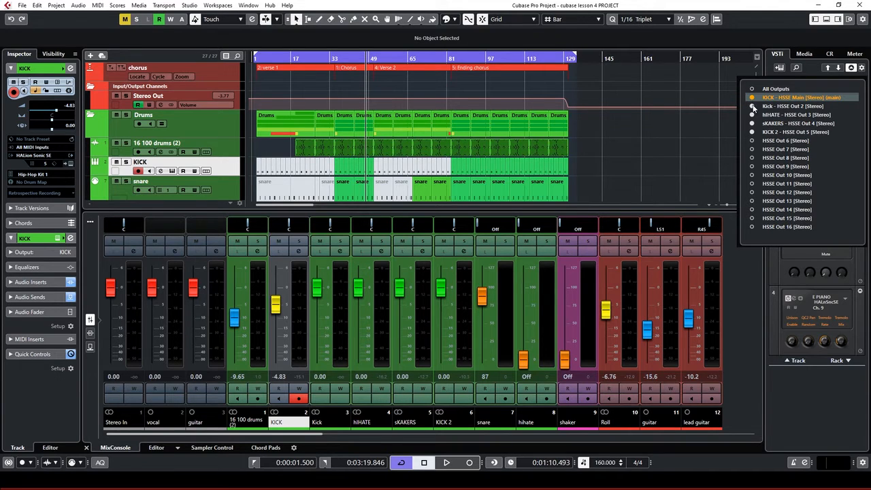
pyautogui.click(752, 107)
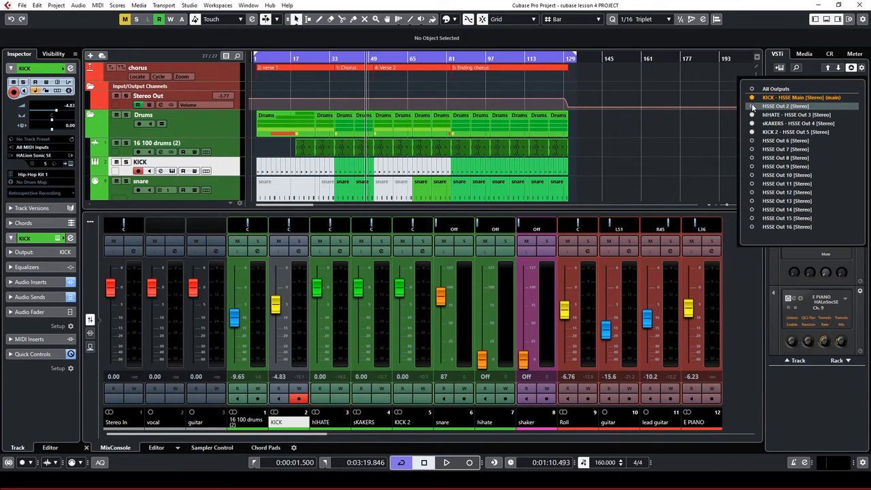
pyautogui.click(752, 107)
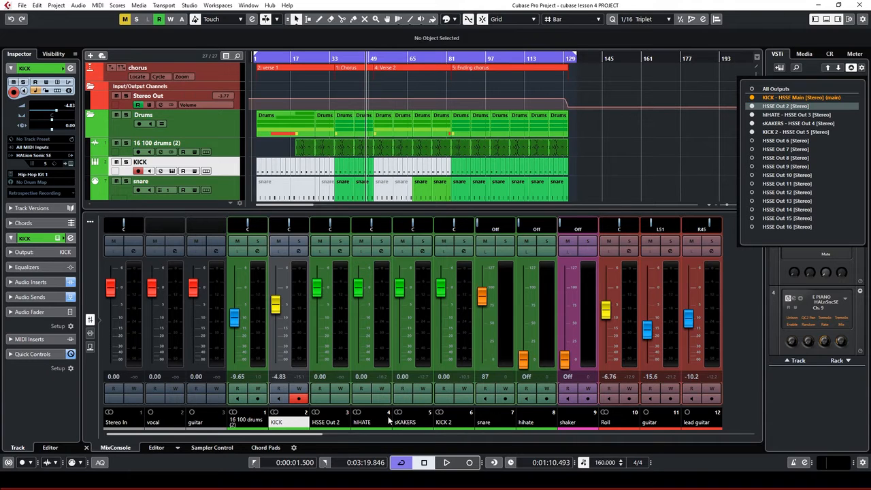
# Close the outputs list and open each mixer channel's name for editing, ending on snare
pyautogui.click(279, 423)
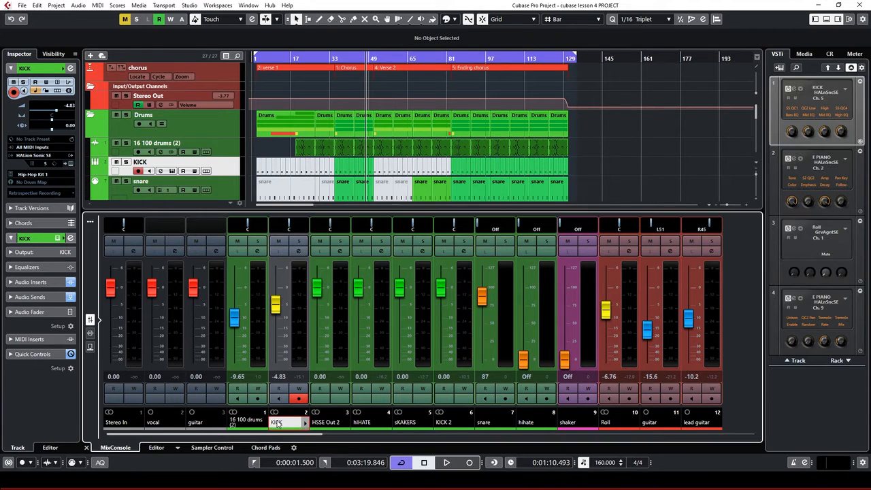
pyautogui.doubleClick(279, 423)
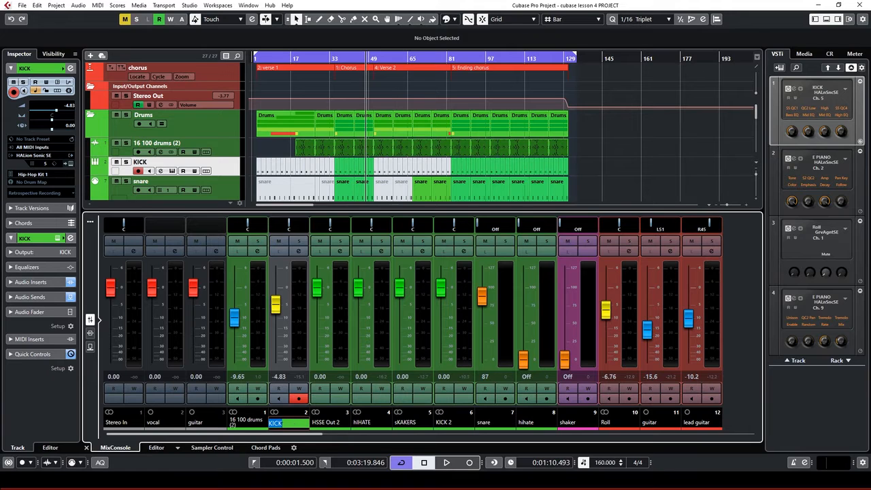
pyautogui.doubleClick(326, 424)
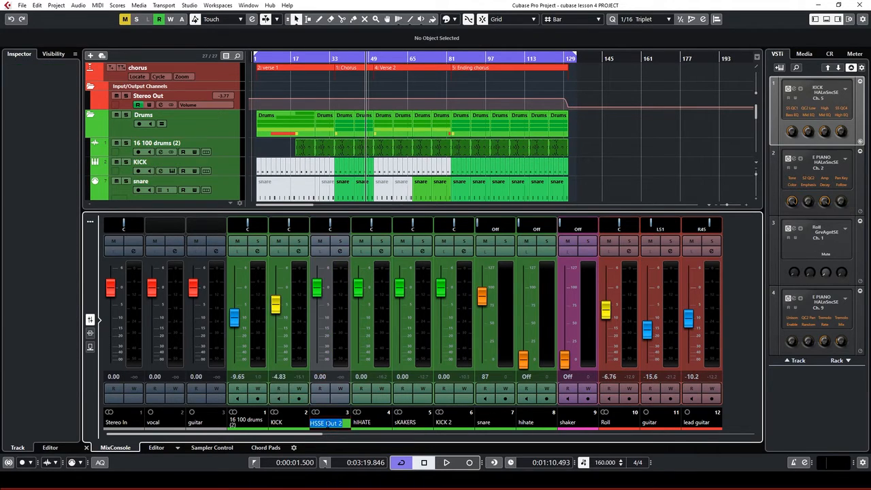
pyautogui.doubleClick(364, 423)
pyautogui.doubleClick(414, 423)
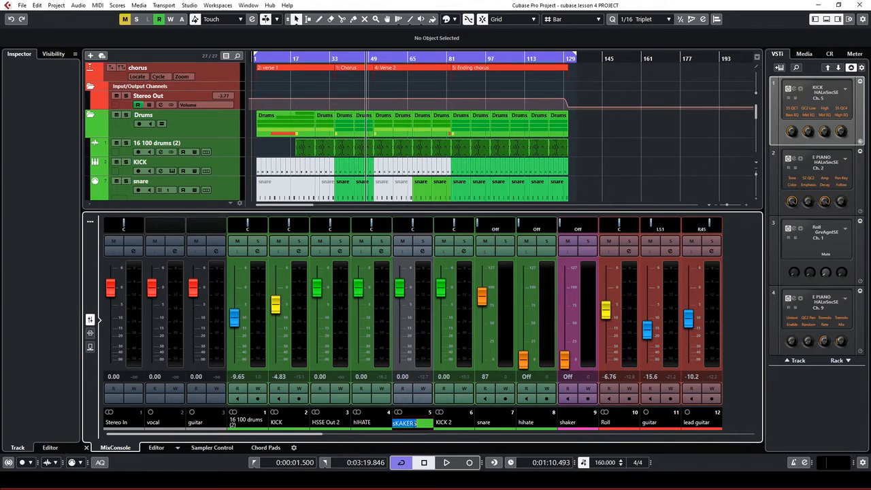
pyautogui.doubleClick(449, 423)
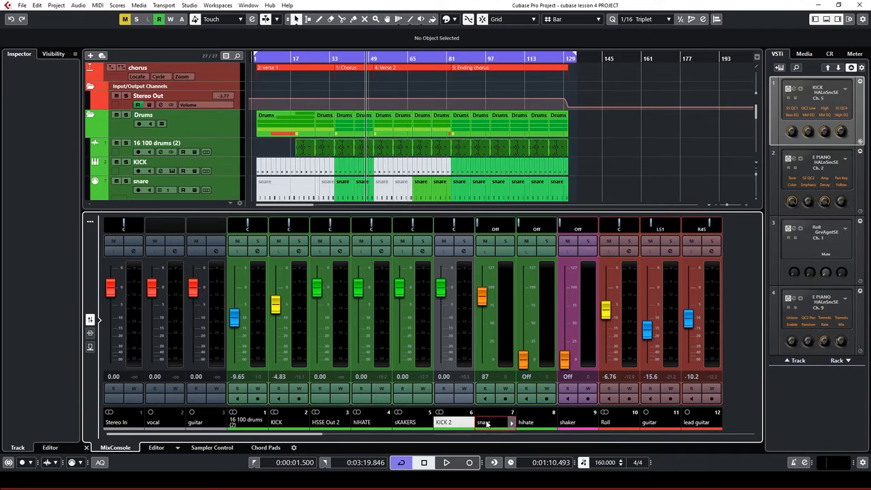
pyautogui.doubleClick(487, 423)
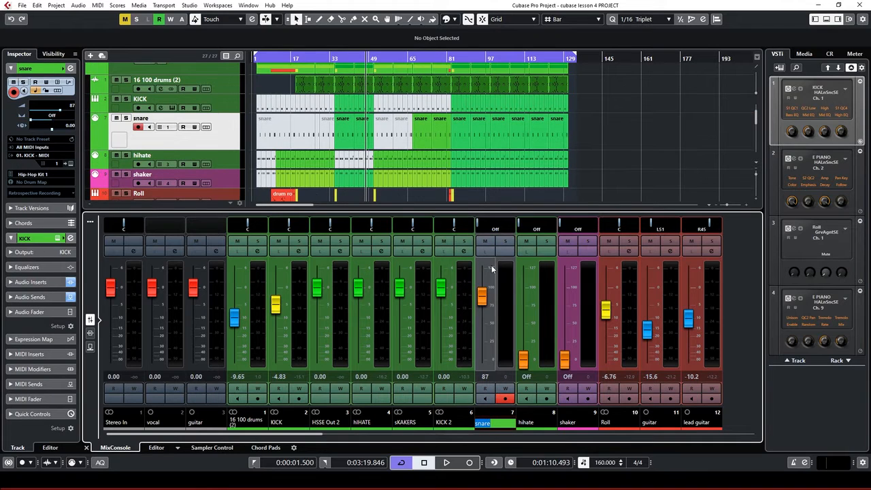
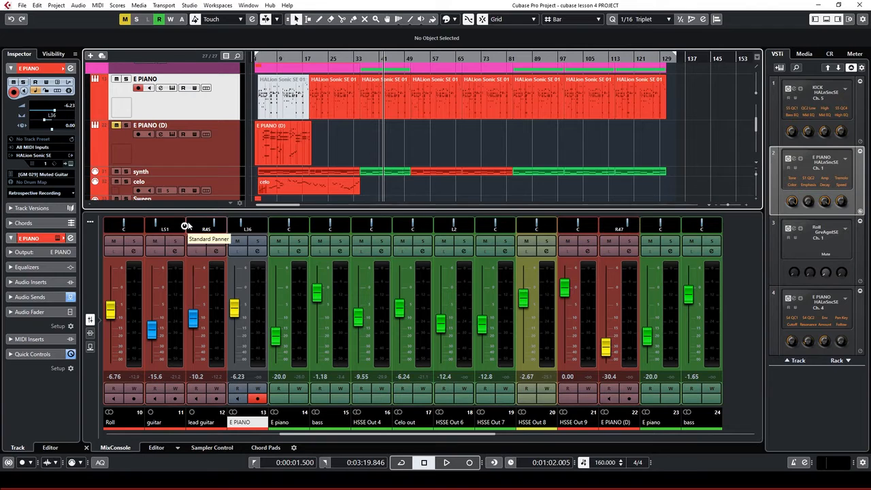
# Open the E PIANO track's HALion Sonic SE 2 editor and move its window further left
pyautogui.click(70, 165)
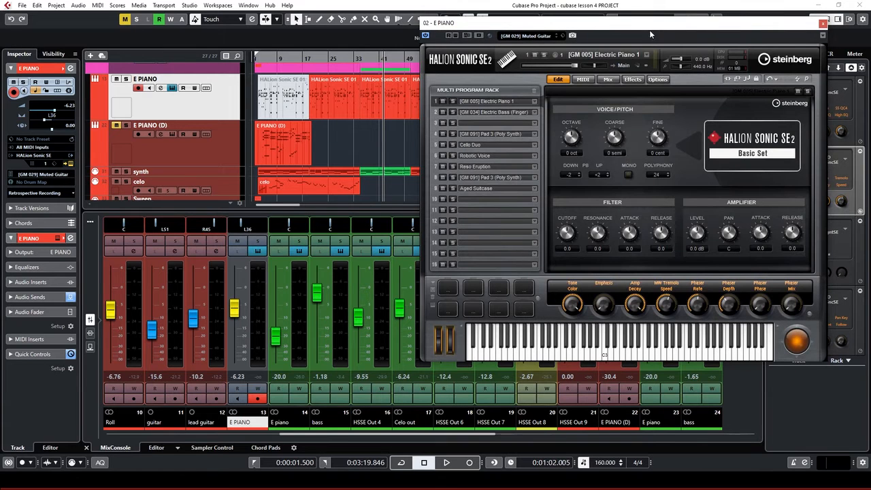
pyautogui.moveTo(649, 30); pyautogui.dragTo(501, 35)
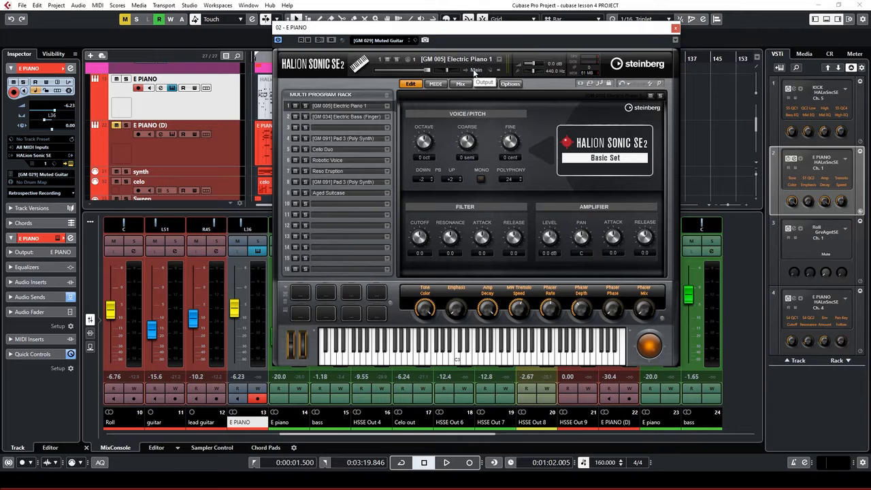
# Keep the Electric Bass slot 2 on Out 2 and send empty slot 3 to Out 3
pyautogui.click(337, 118)
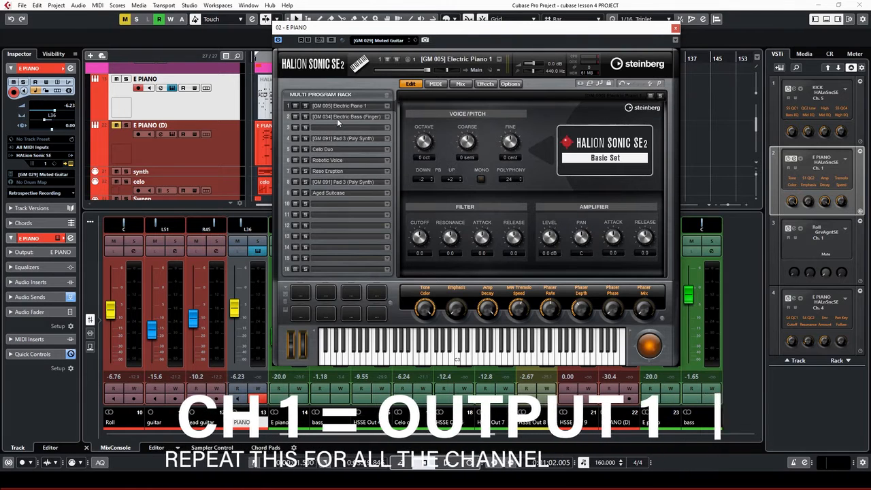
pyautogui.click(477, 71)
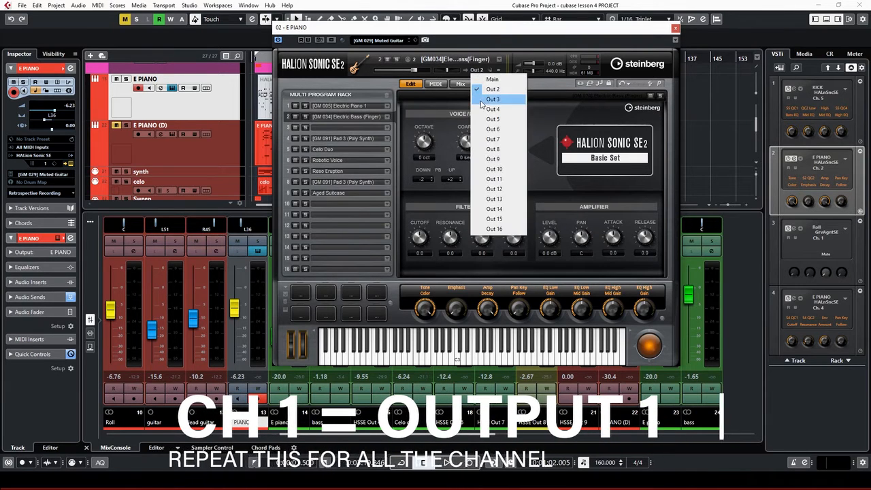
pyautogui.click(351, 128)
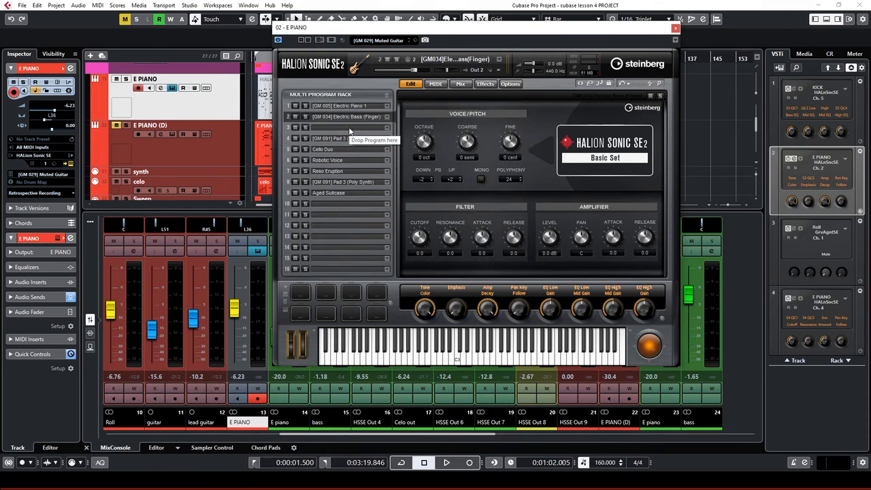
pyautogui.click(349, 129)
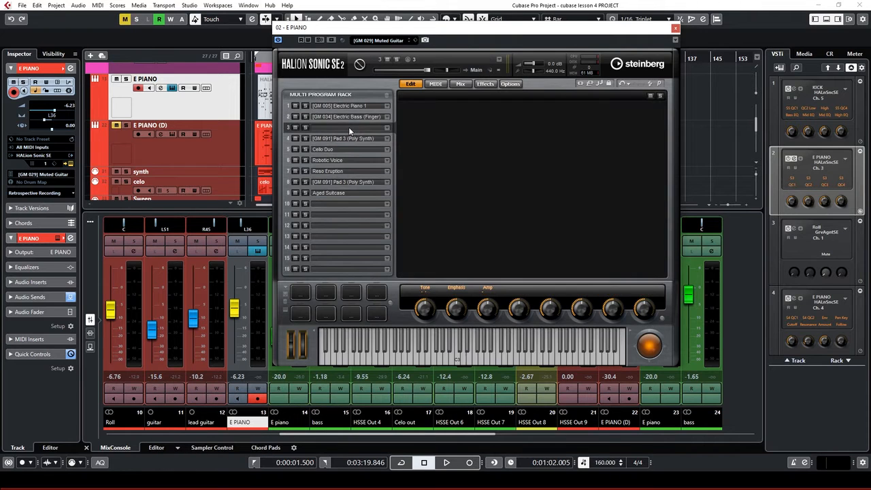
pyautogui.click(477, 71)
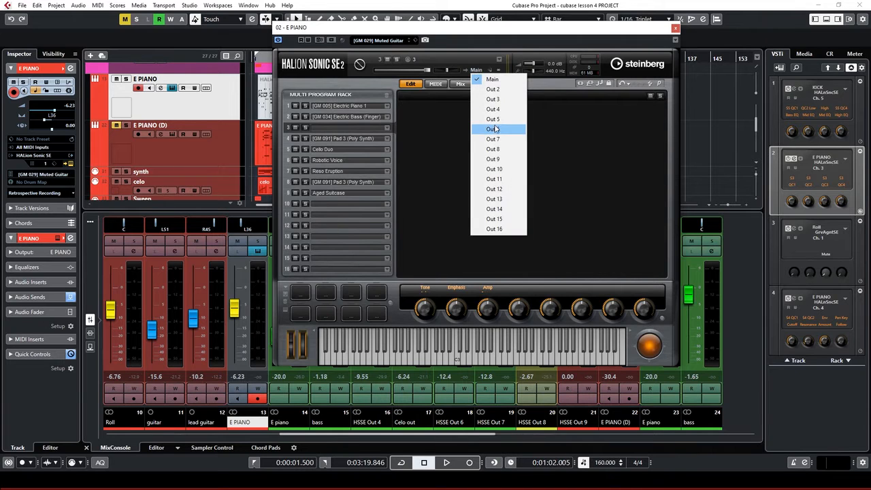
pyautogui.click(501, 100)
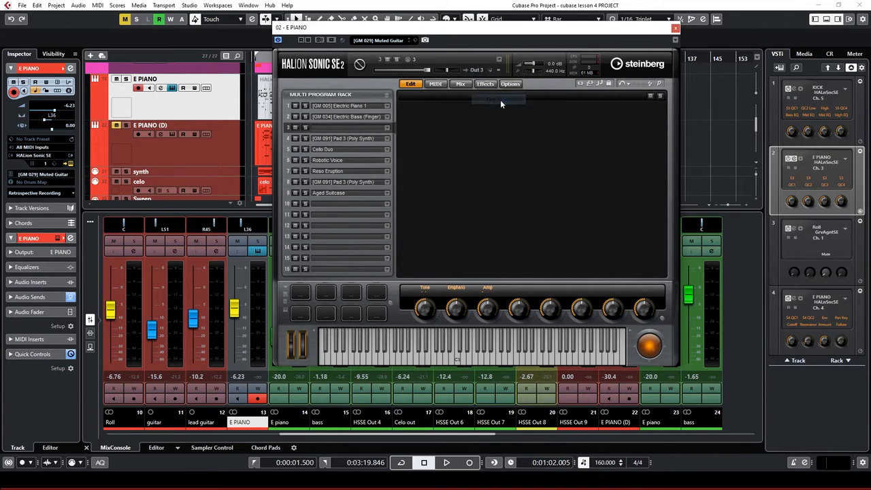
# Confirm slots 4–6 (Pad 3, Cello Duo, Robotic Voice) stay on Out 4, 5 and 6
pyautogui.click(343, 140)
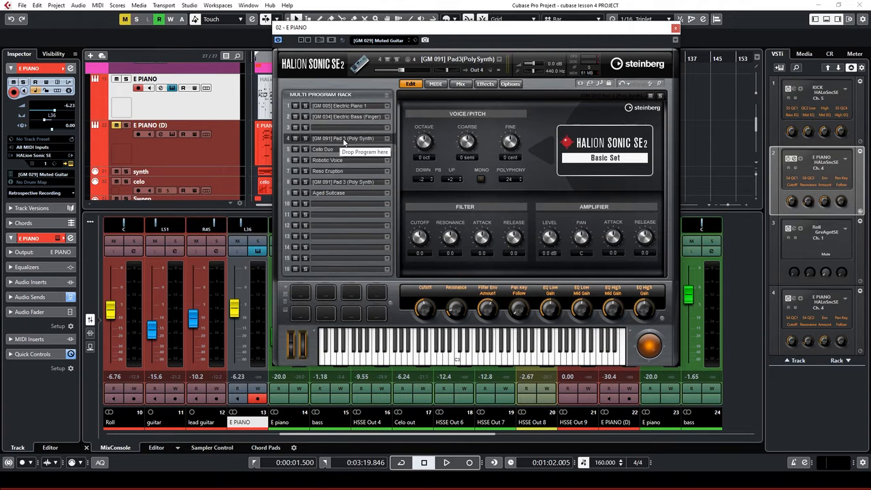
pyautogui.click(479, 71)
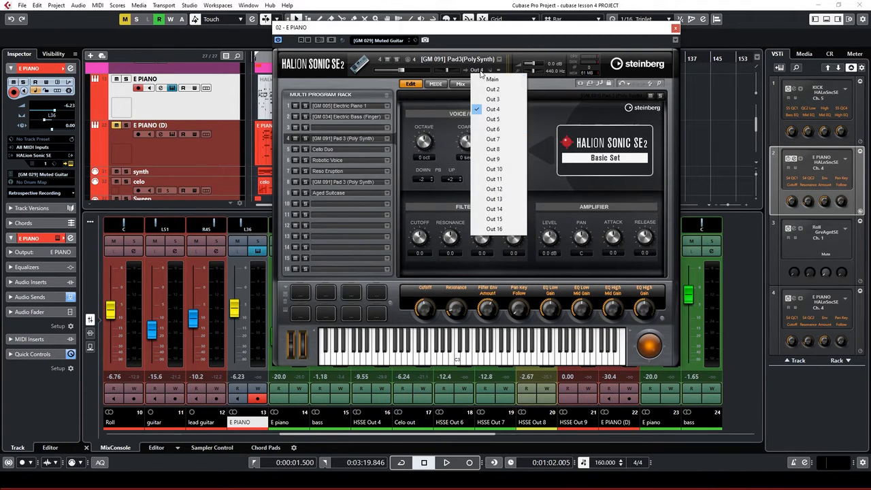
pyautogui.click(324, 151)
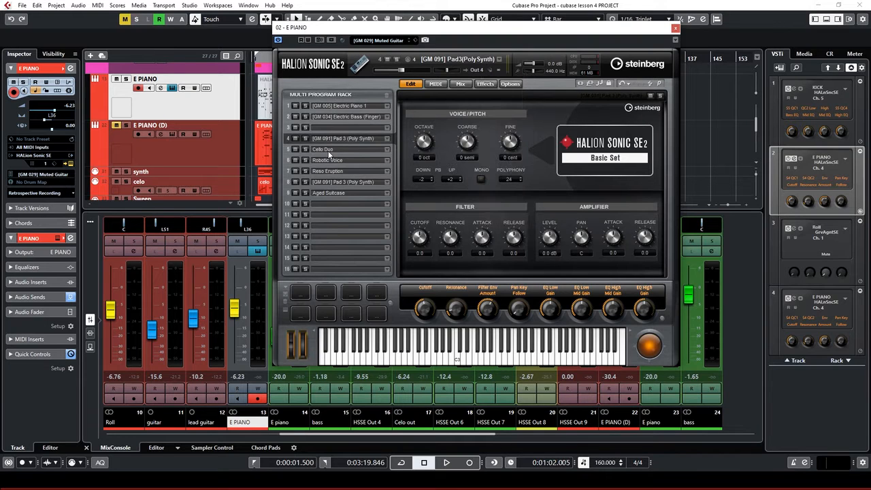
pyautogui.click(480, 71)
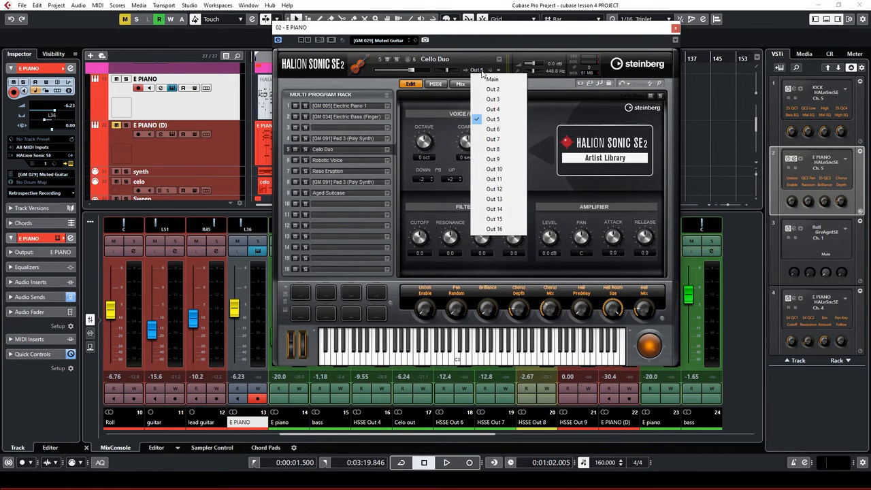
pyautogui.click(341, 163)
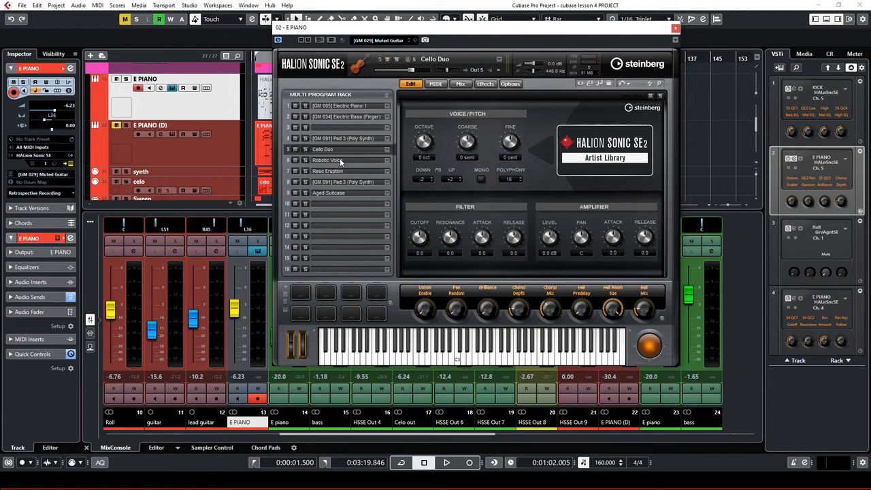
pyautogui.click(333, 162)
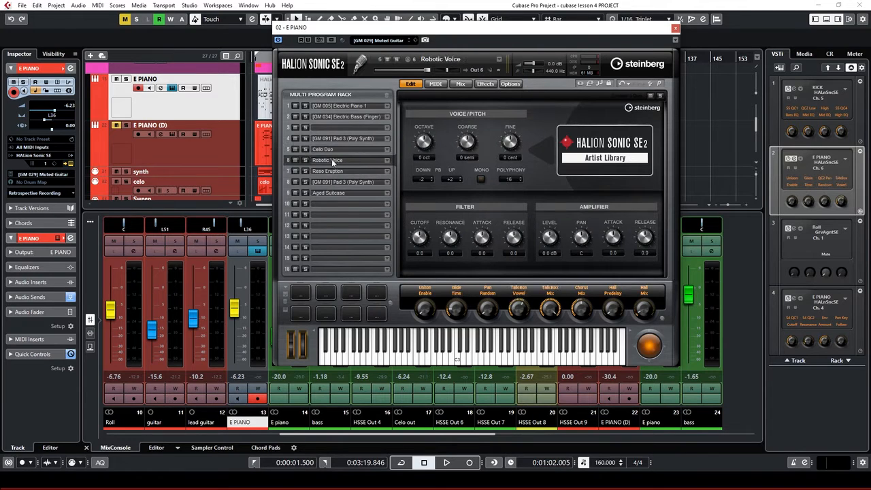
pyautogui.click(480, 70)
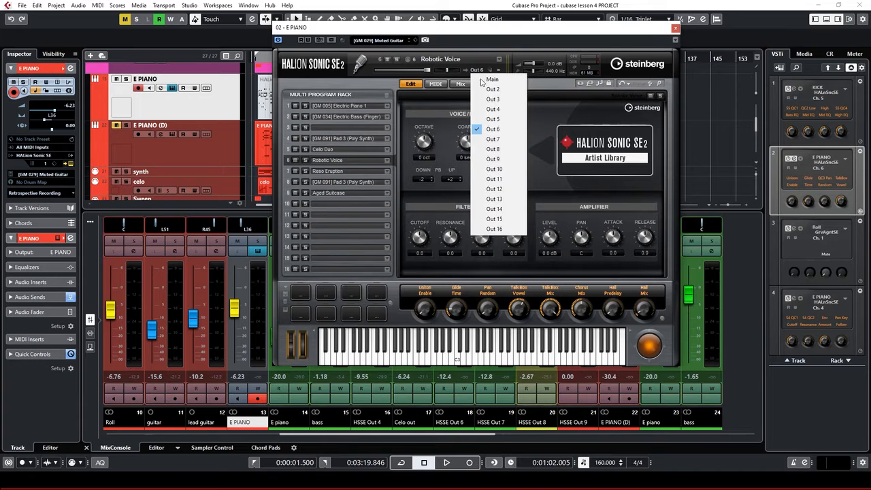
pyautogui.click(333, 178)
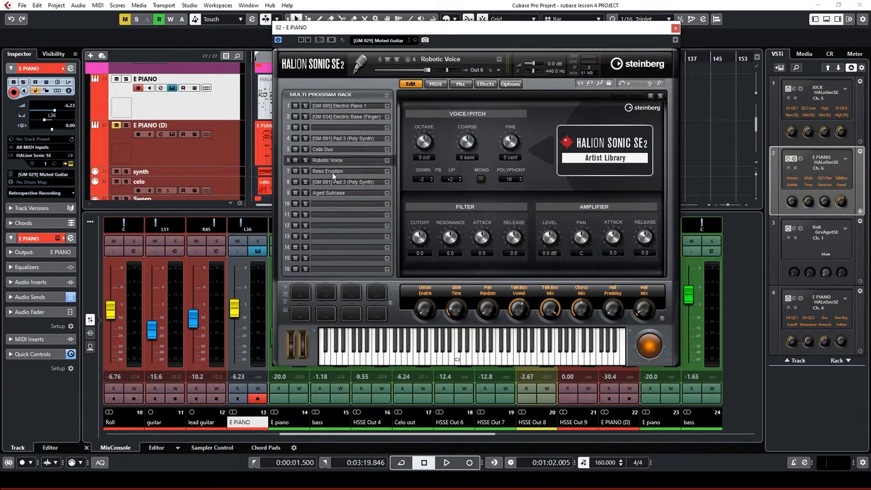
# Check slots 7–9, keeping Pad 3 in slot 8 on Out 8, ending on Aged Suitcase
pyautogui.click(333, 172)
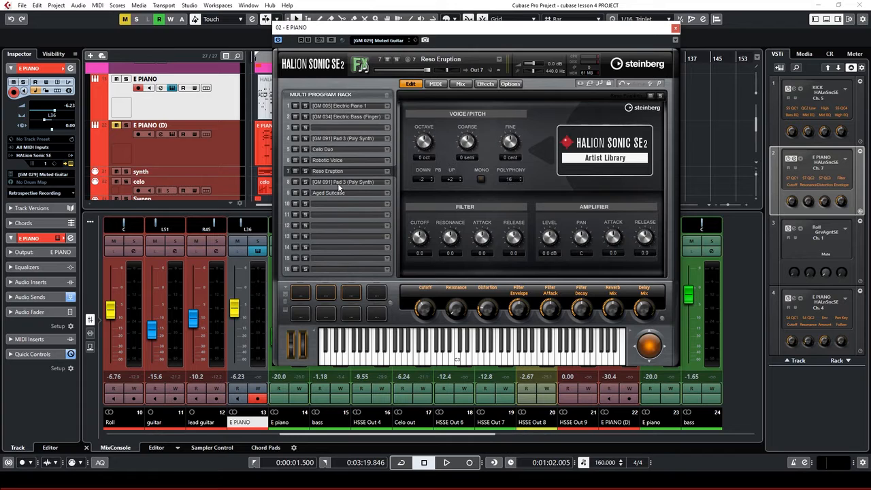
pyautogui.click(339, 183)
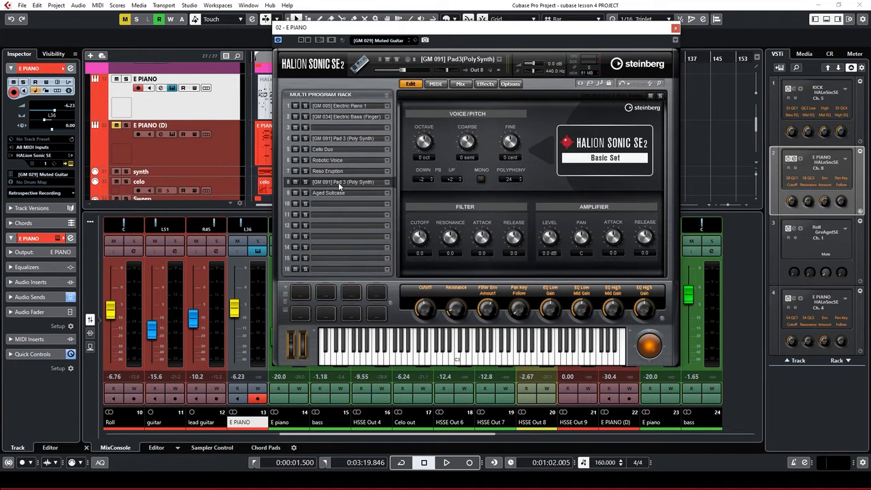
pyautogui.click(482, 70)
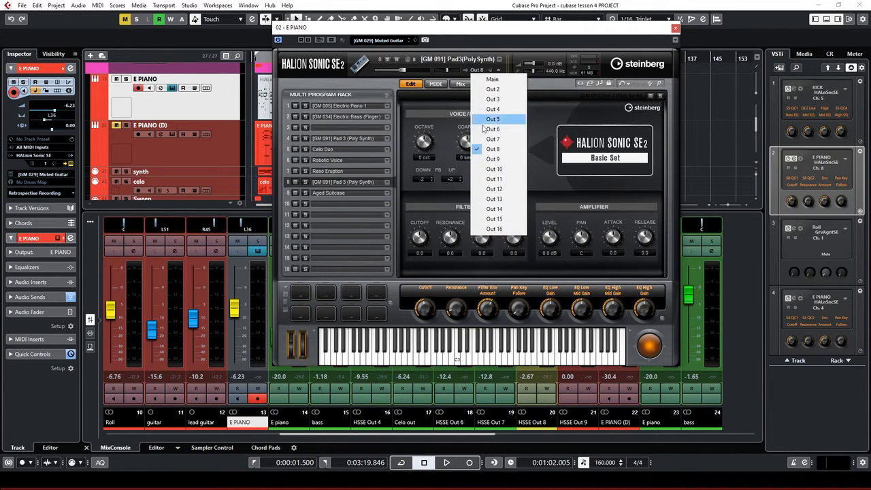
pyautogui.click(333, 193)
pyautogui.click(329, 192)
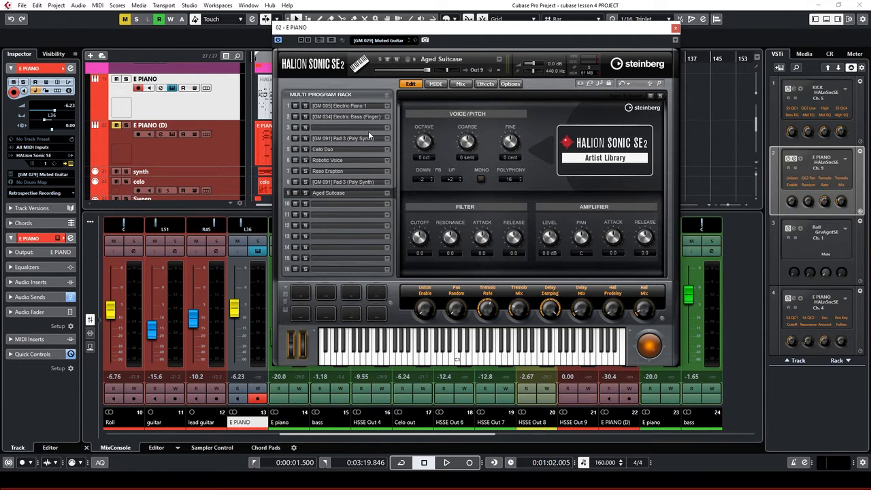
# Close the HALion window and show the E PIANO instrument's Activate Outputs list
pyautogui.click(676, 30)
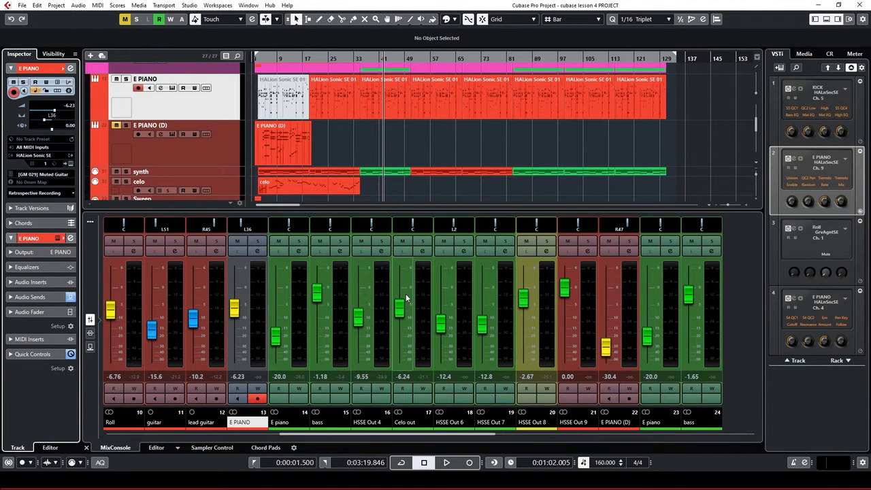
pyautogui.click(846, 158)
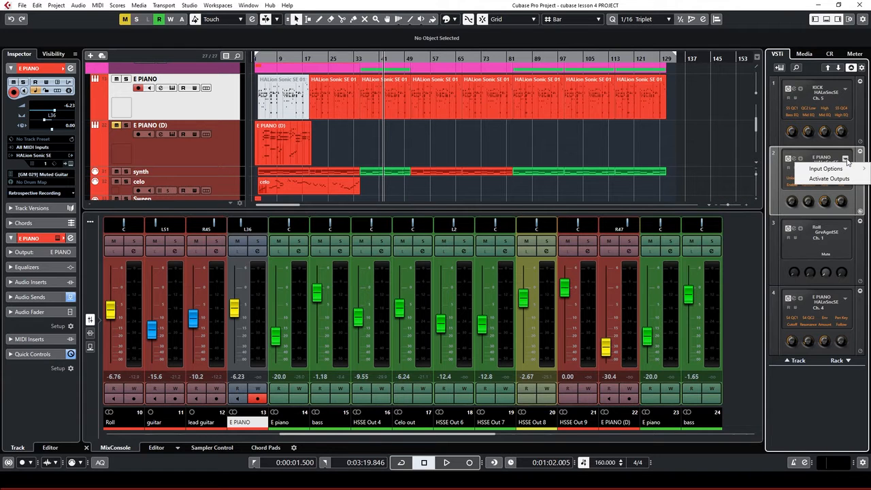
pyautogui.click(819, 179)
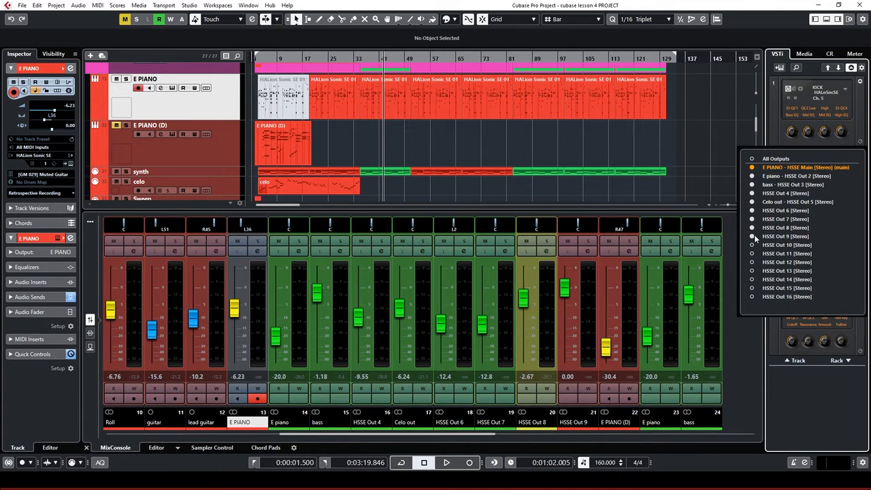
# Switch HSSE Out 9 off and back on so its mixer channel returns
pyautogui.click(752, 236)
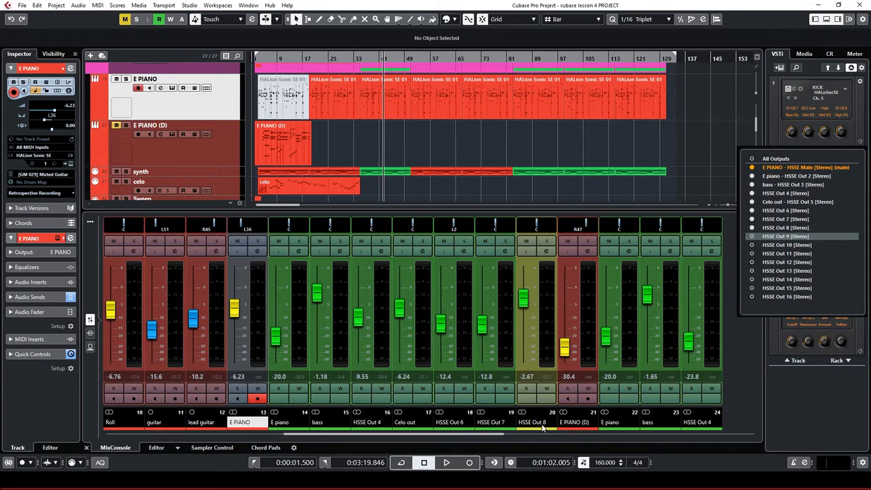
pyautogui.click(753, 236)
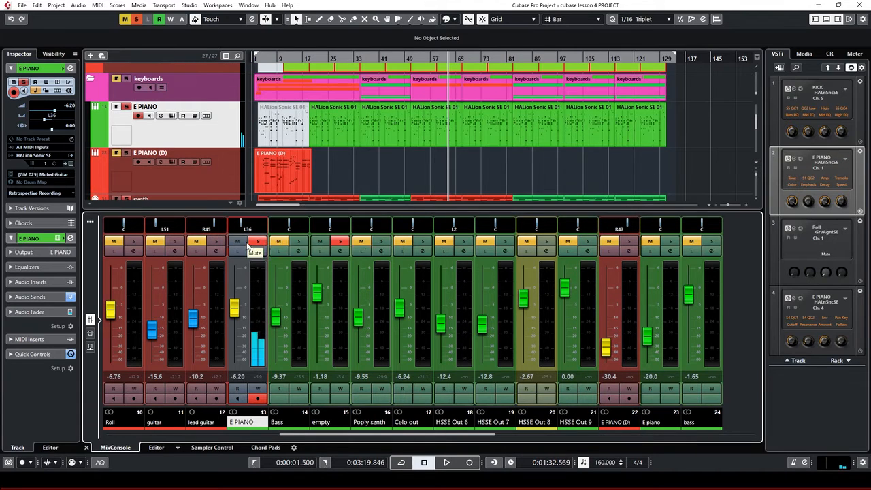
# Unmute and solo the Bass channel and play it from near bar 37
pyautogui.click(299, 241)
pyautogui.click(278, 241)
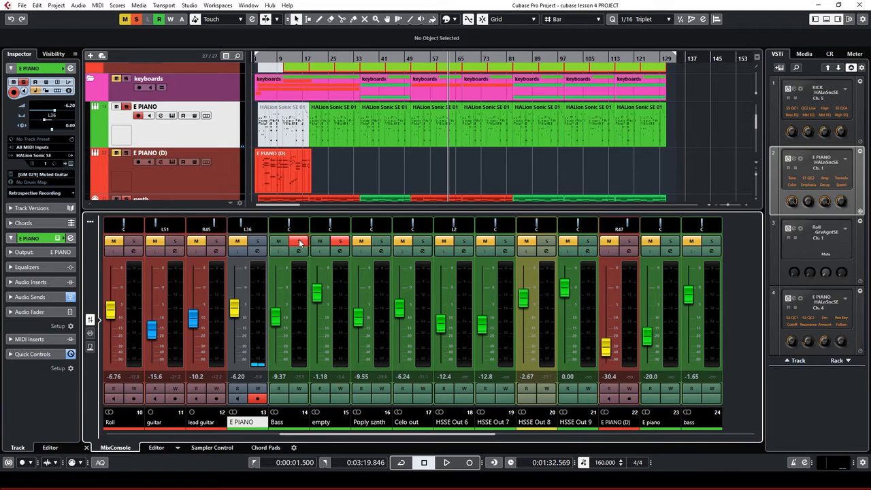
pyautogui.click(374, 58)
pyautogui.press('space')
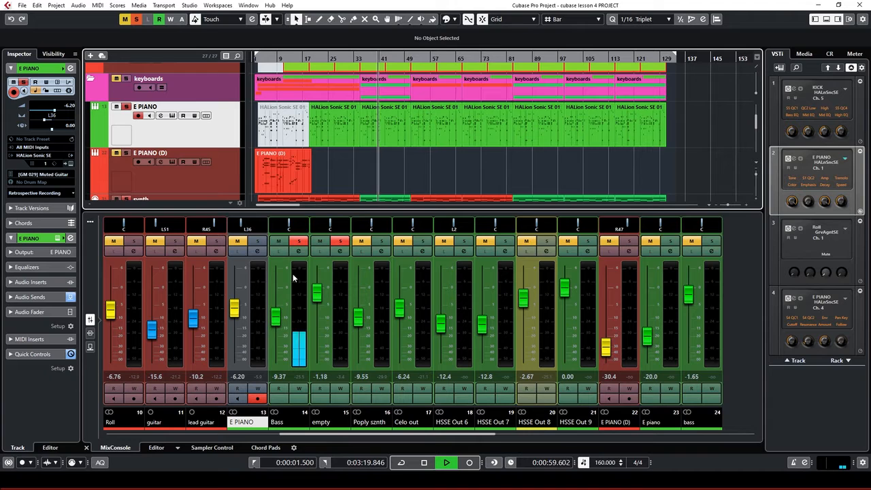
pyautogui.press('space')
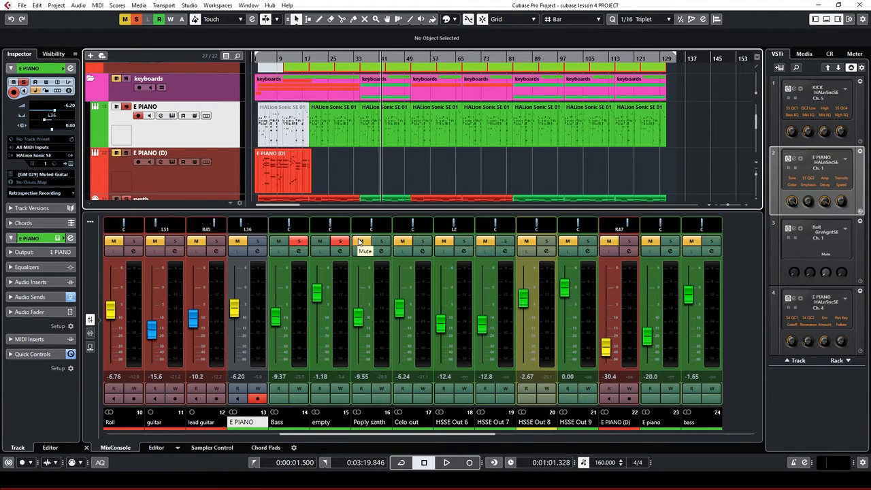
# Solo Poply sznth alone, raise its fader to -9.19, and audition the mix
pyautogui.click(382, 241)
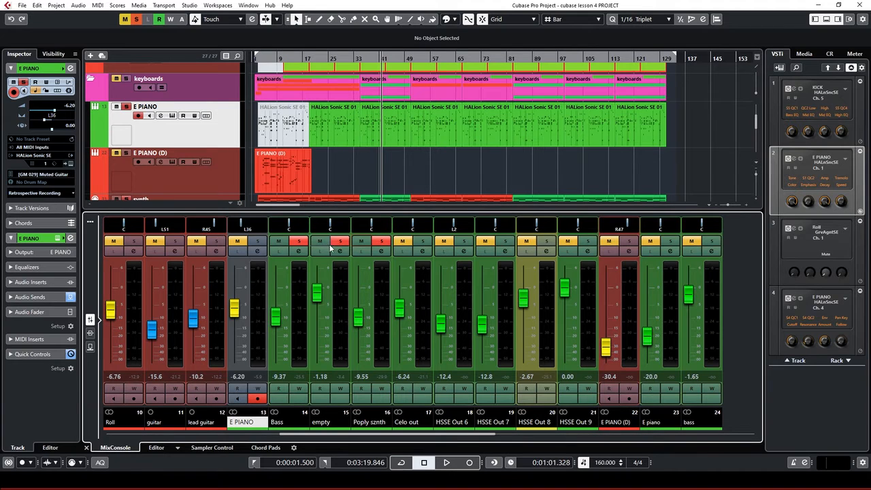
pyautogui.click(340, 241)
pyautogui.click(299, 241)
pyautogui.press('space')
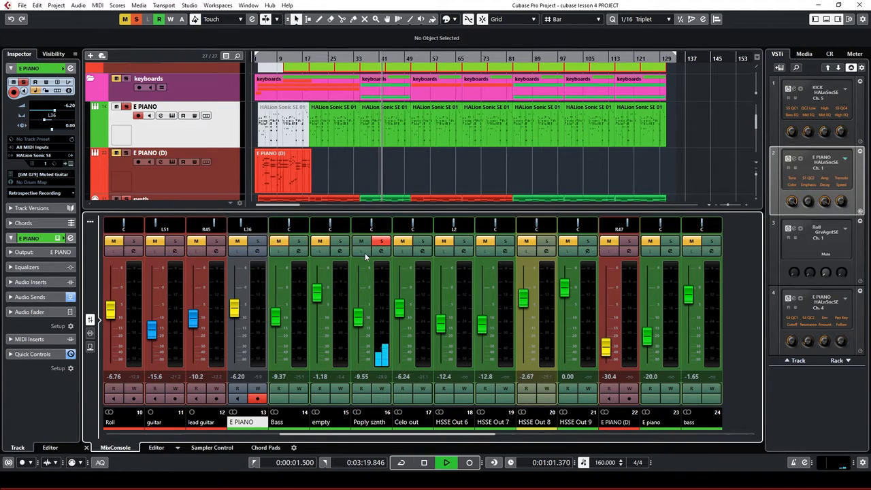
pyautogui.press('space')
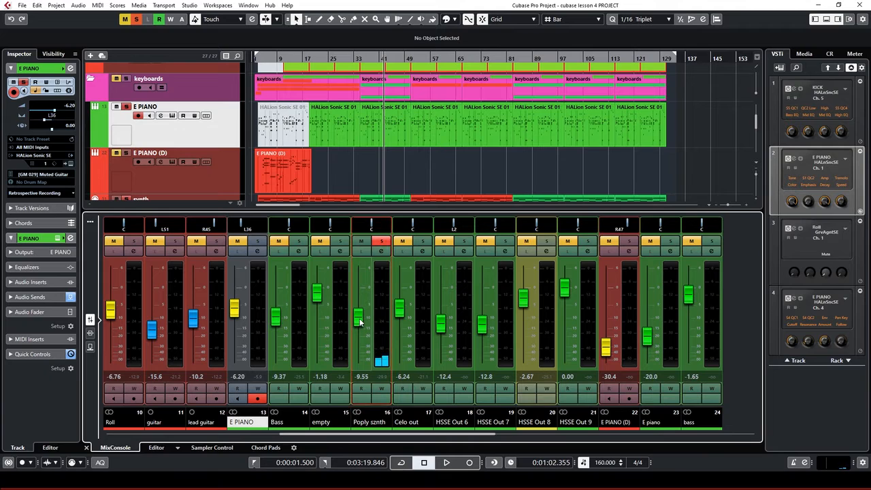
pyautogui.moveTo(360, 322); pyautogui.dragTo(359, 317)
pyautogui.press('space')
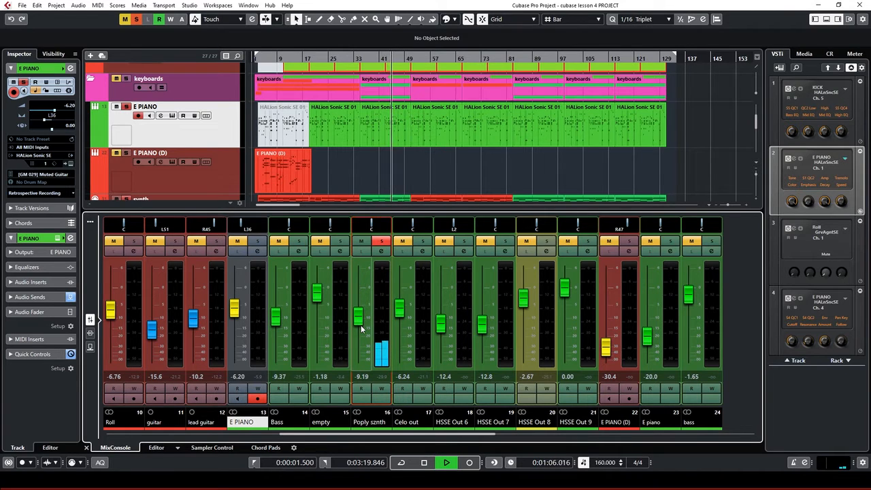
pyautogui.press('space')
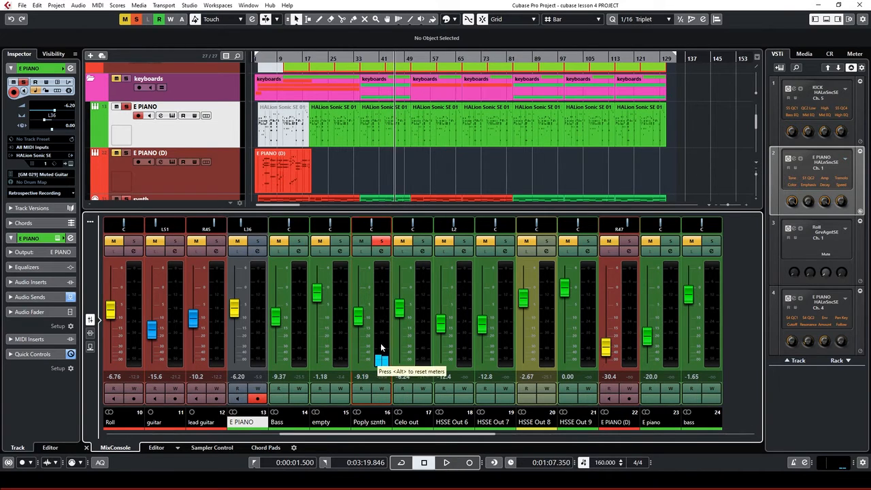
# Solo Celo out, raise it to 5.28 dB and play, then undo the fader changes
pyautogui.click(420, 243)
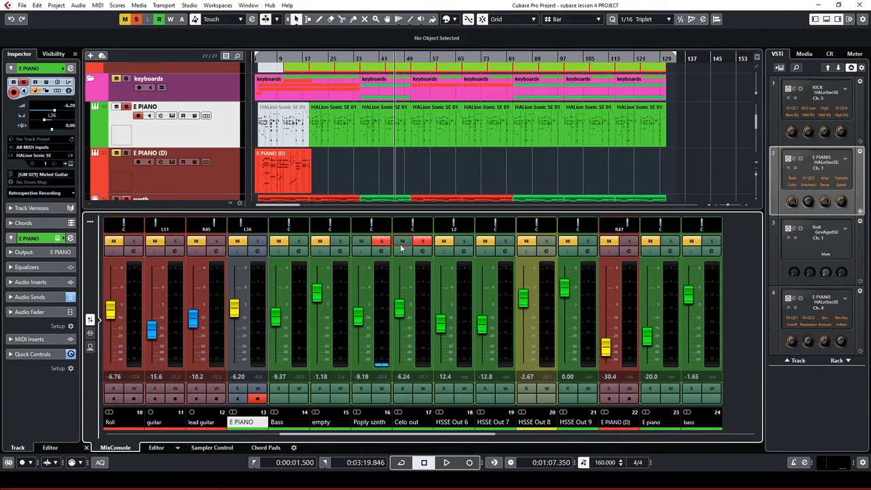
pyautogui.click(382, 242)
pyautogui.press('KP_1')
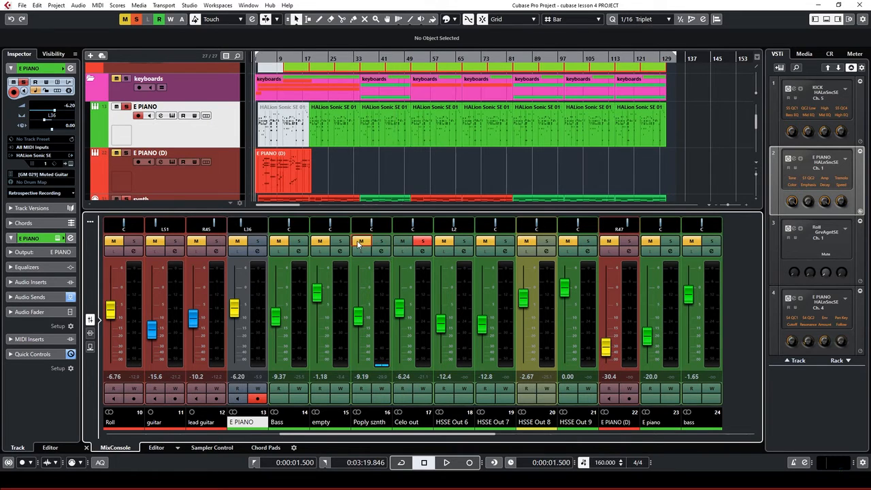
pyautogui.click(406, 275)
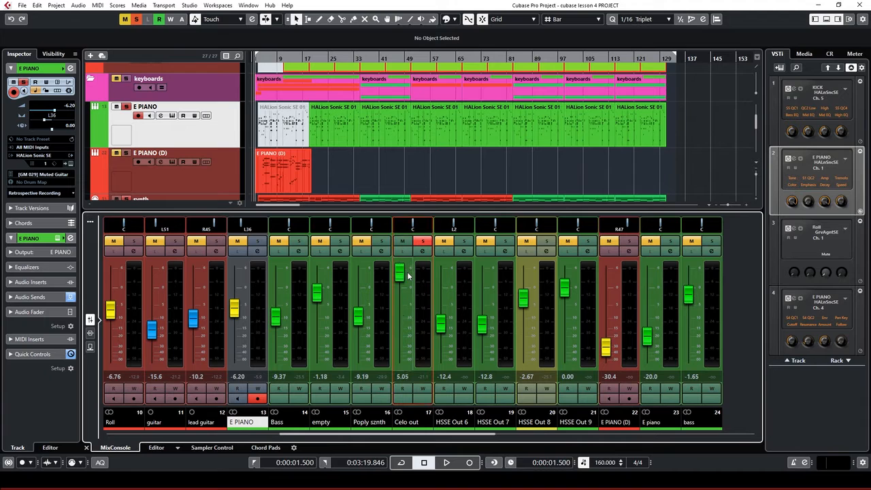
pyautogui.press('space')
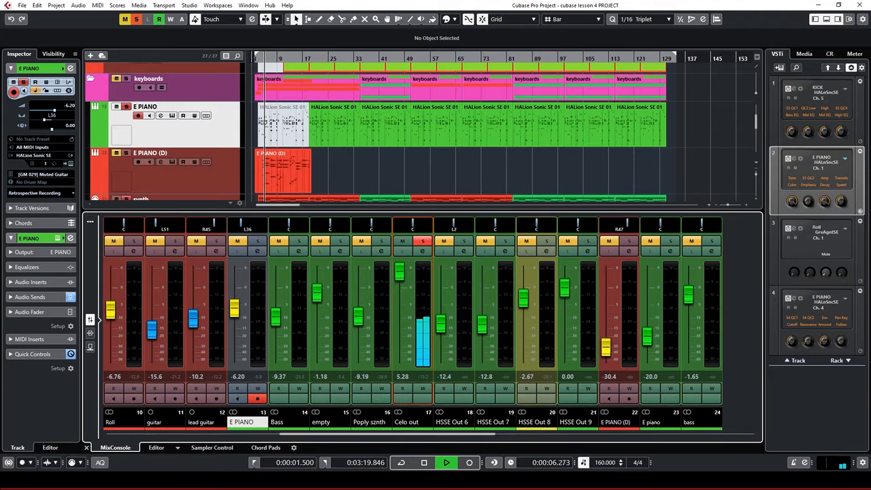
pyautogui.press('space')
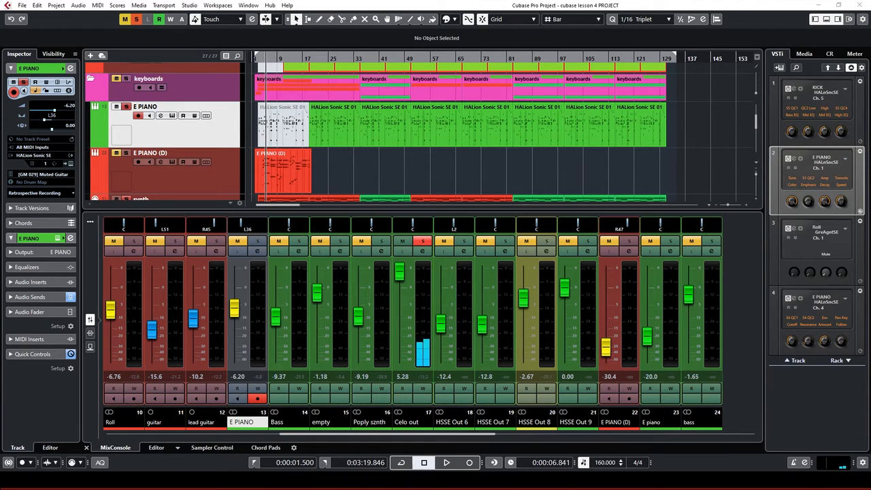
pyautogui.hotkey('alt', 'z')
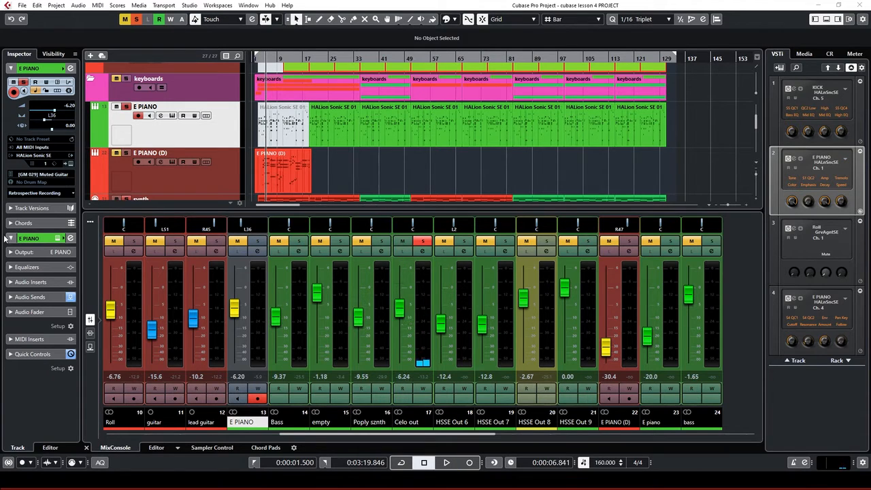
pyautogui.press('space')
pyautogui.press('space')
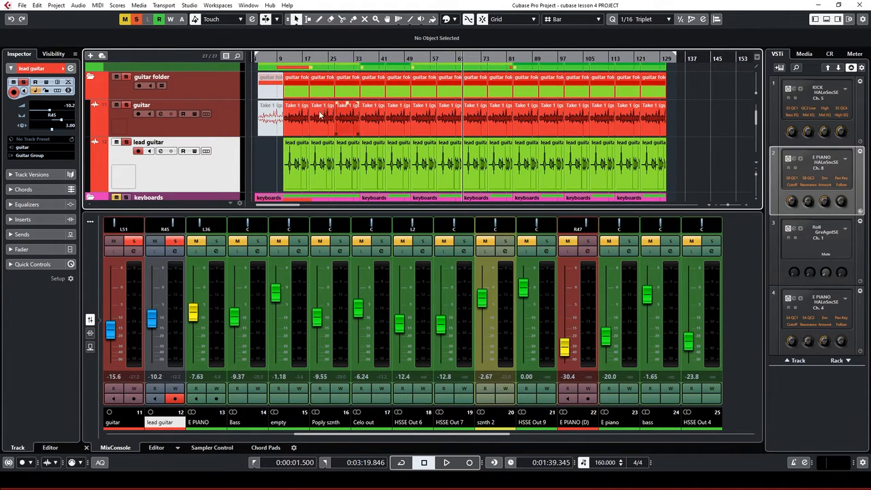
# Add a stereo group track named GUITAR GRUOP MAIN from the guitar folder's track menu
pyautogui.click(91, 77)
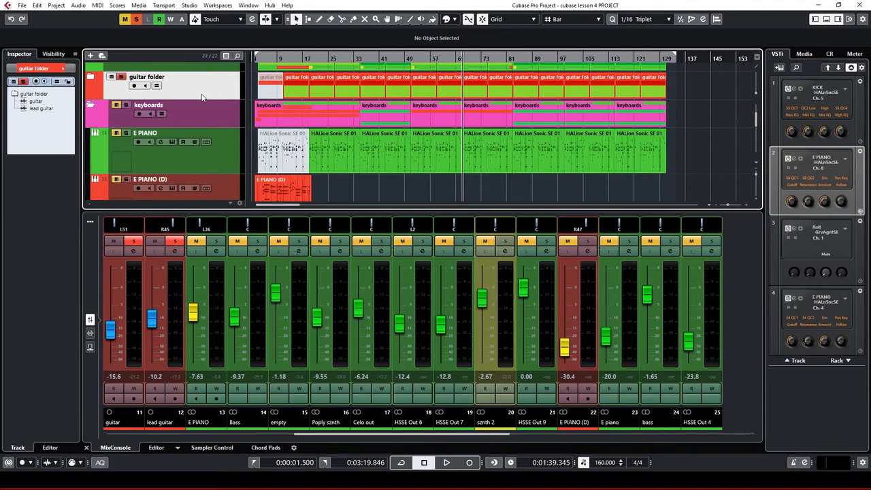
pyautogui.click(90, 78)
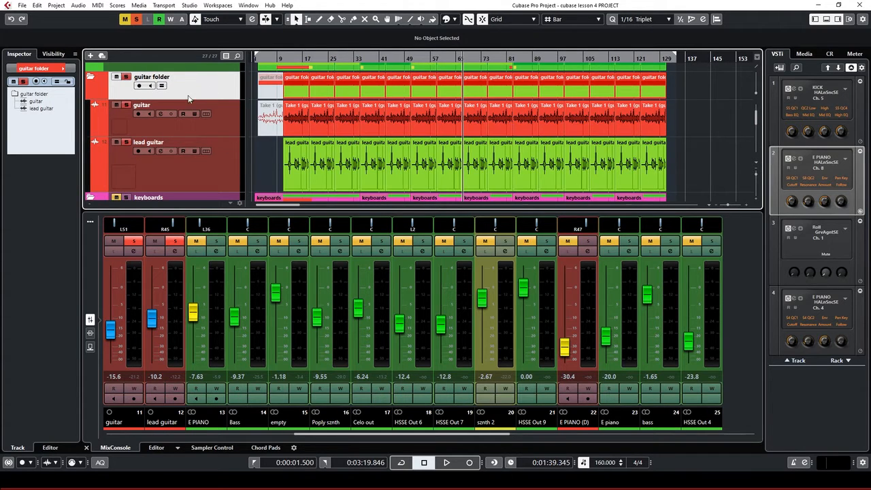
pyautogui.rightClick(218, 83)
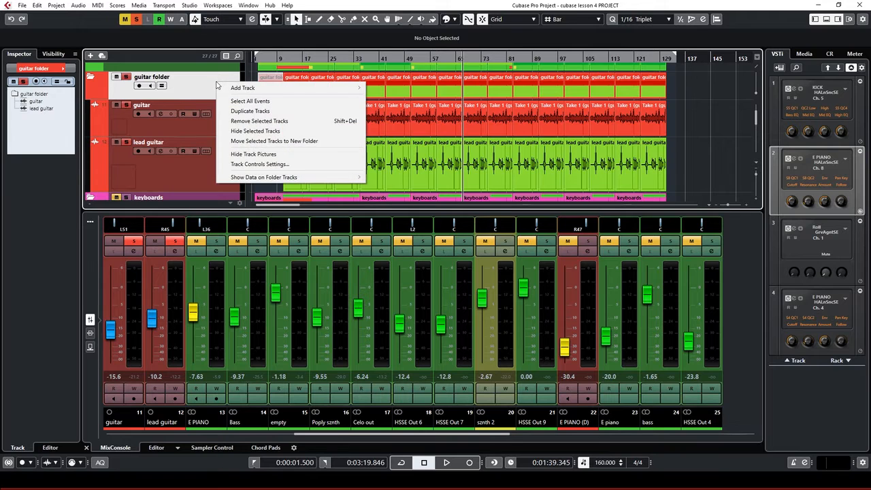
pyautogui.moveTo(236, 90)
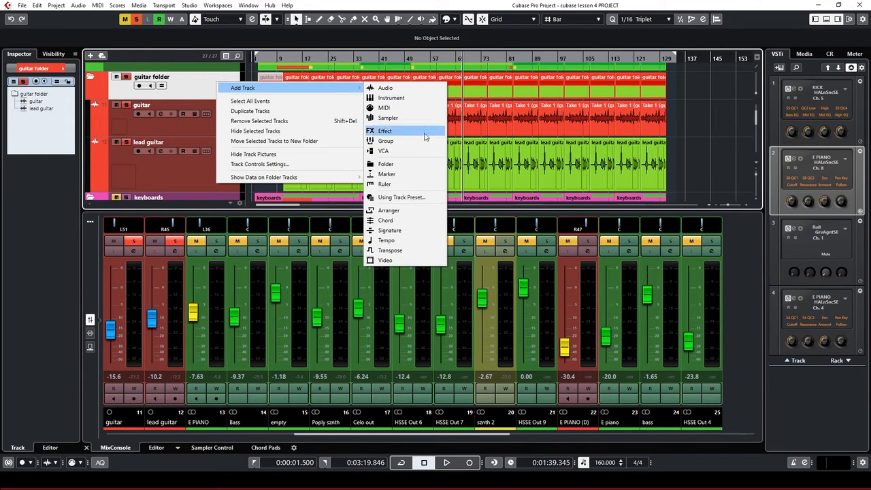
pyautogui.click(405, 142)
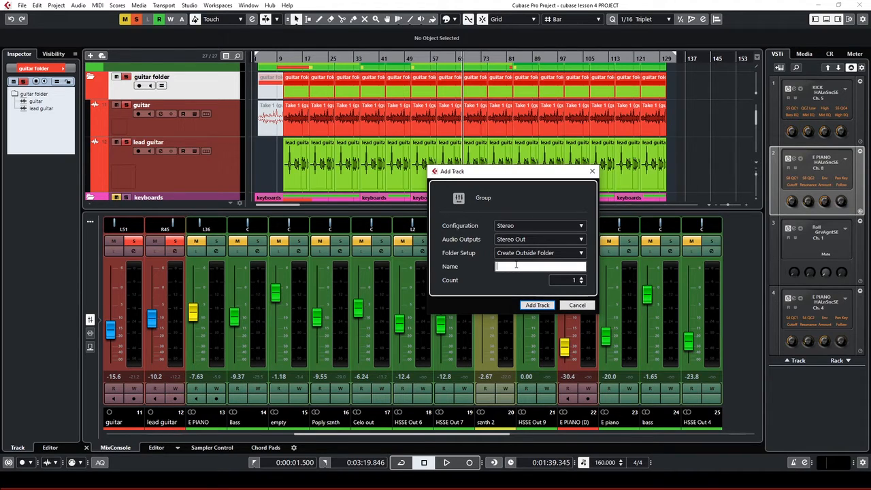
pyautogui.write('GUITAR GRUOP MAIN')
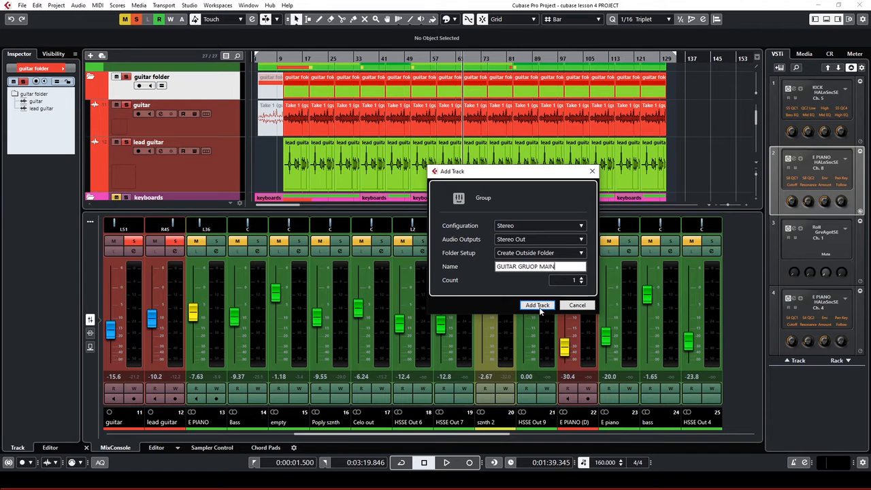
pyautogui.click(541, 308)
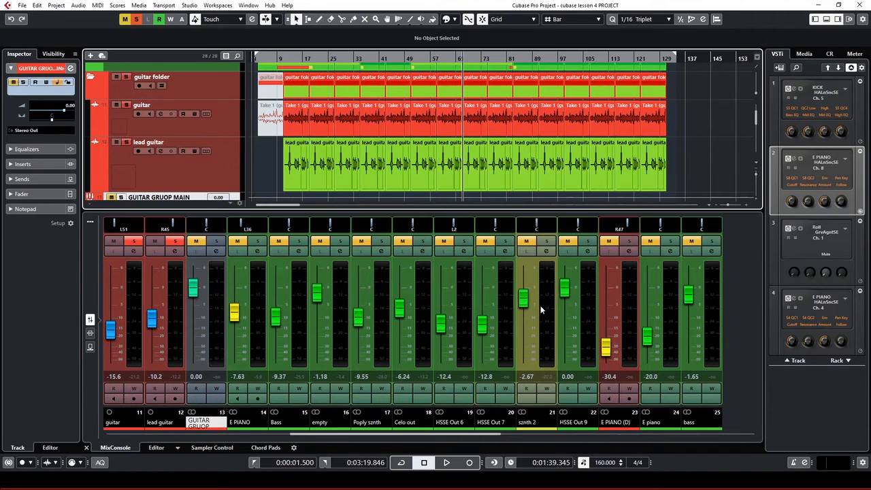
pyautogui.scroll(-1, 224, 162)
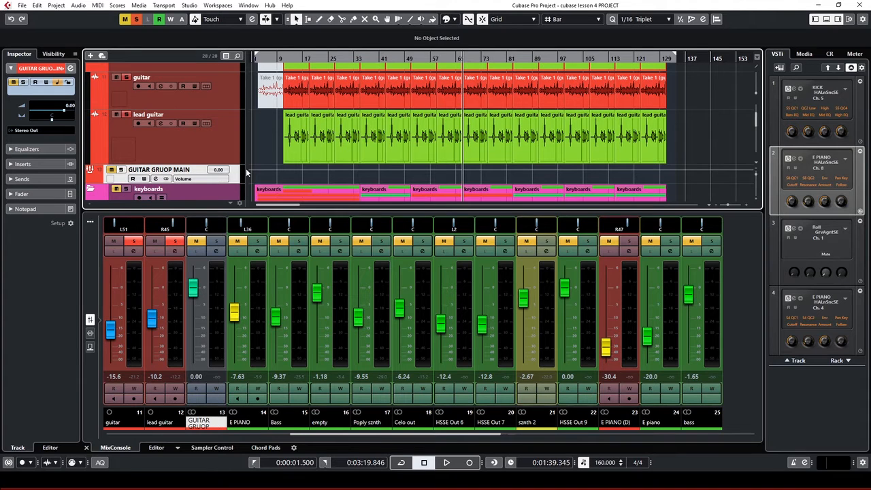
pyautogui.scroll(1, 249, 167)
pyautogui.scroll(-1, 246, 160)
pyautogui.click(226, 100)
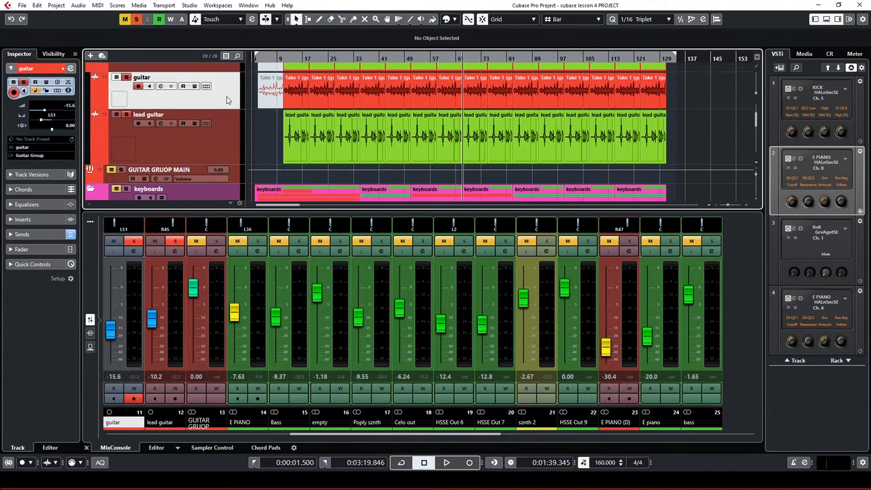
pyautogui.click(32, 156)
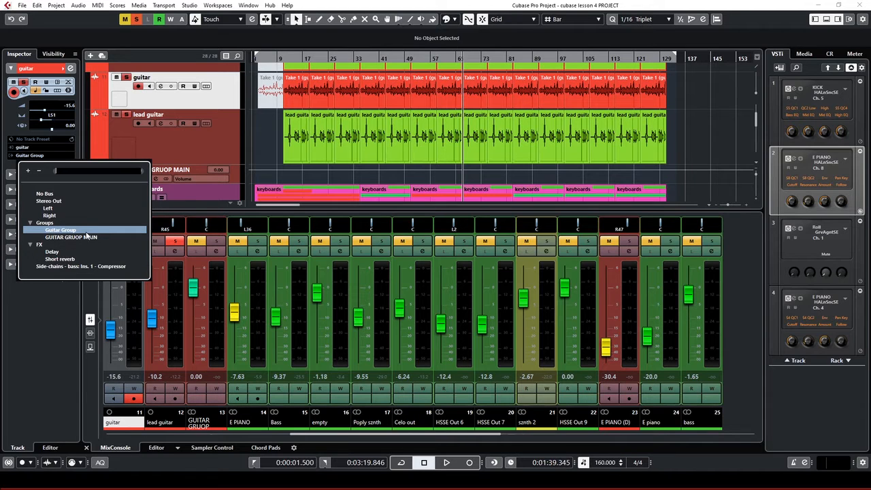
pyautogui.click(190, 97)
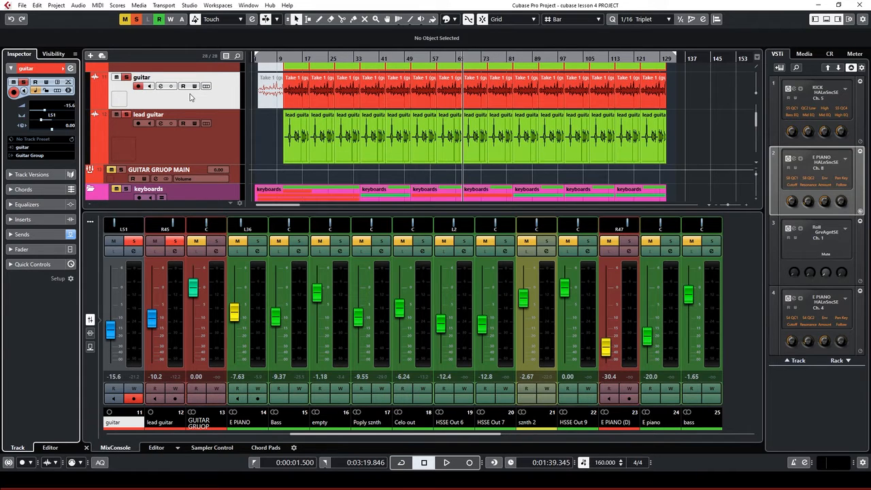
pyautogui.click(35, 157)
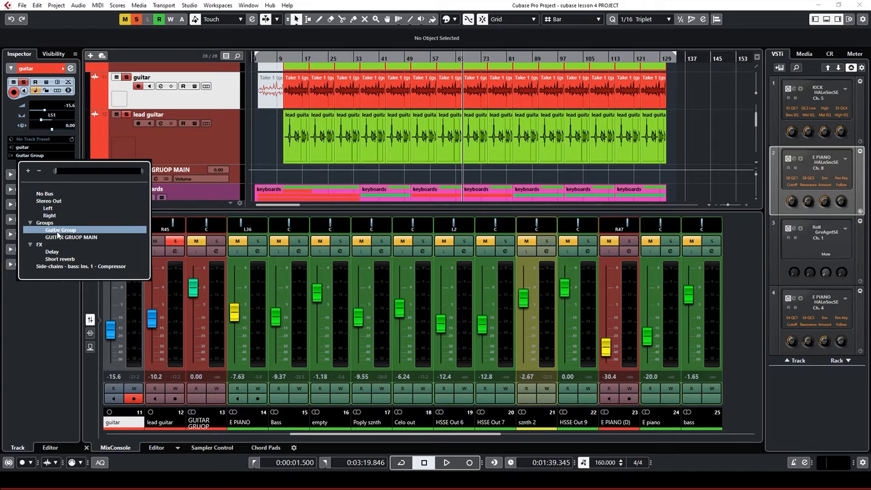
pyautogui.click(61, 231)
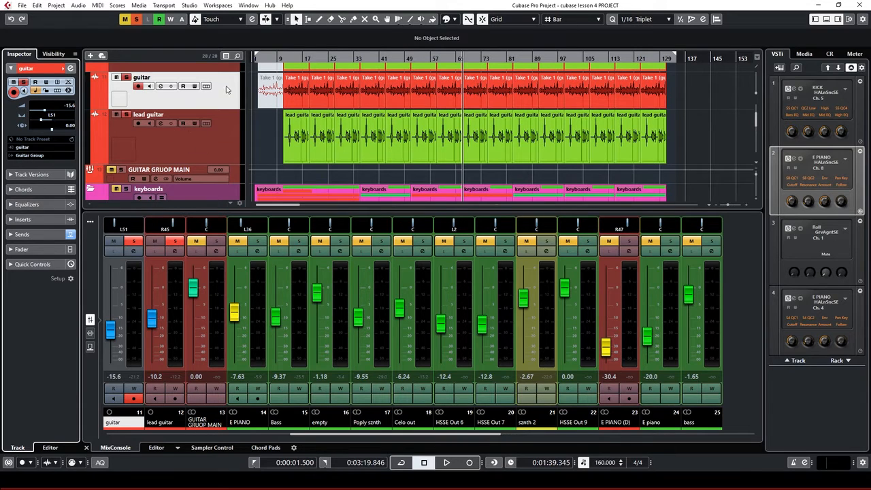
pyautogui.click(210, 143)
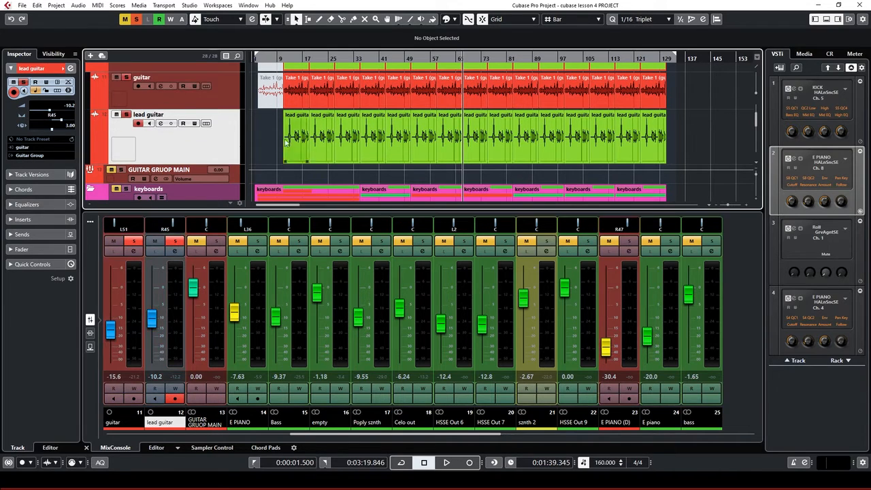
pyautogui.click(48, 156)
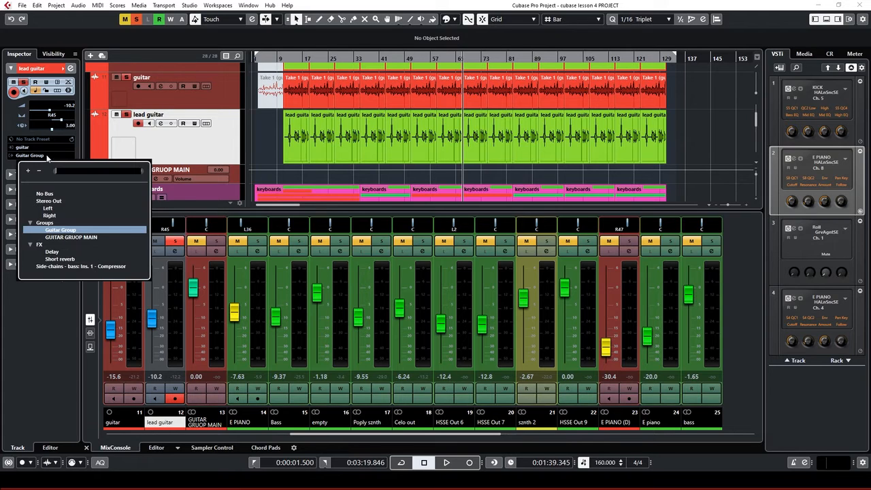
pyautogui.click(59, 231)
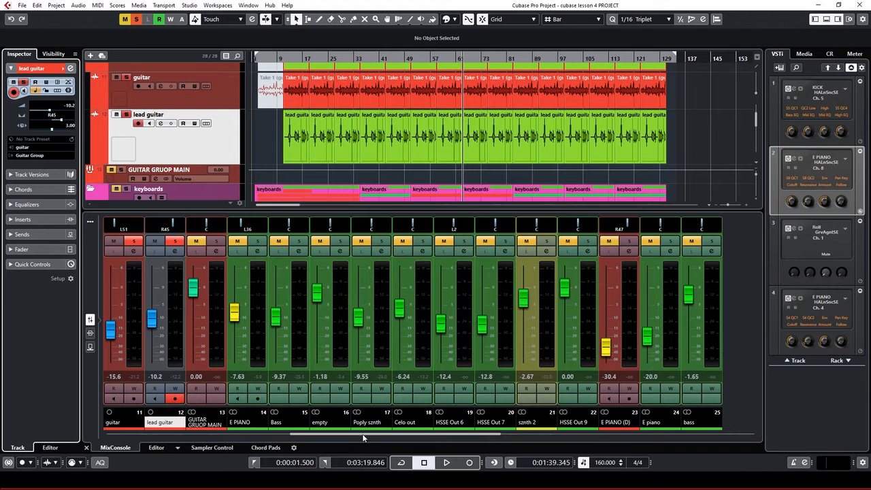
# Unsolo the Guitar Group channel and select the GUITAR GRUOP MAIN track
pyautogui.moveTo(362, 433); pyautogui.dragTo(685, 462)
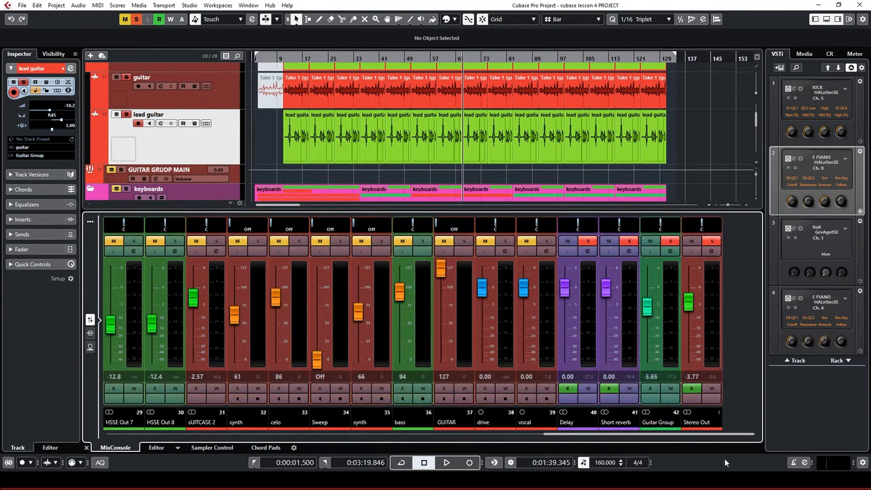
pyautogui.click(671, 242)
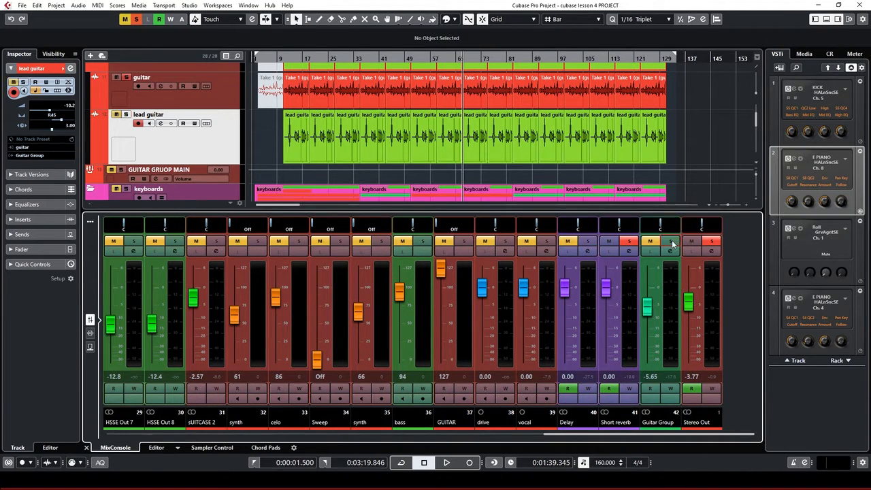
pyautogui.scroll(-3, 561, 144)
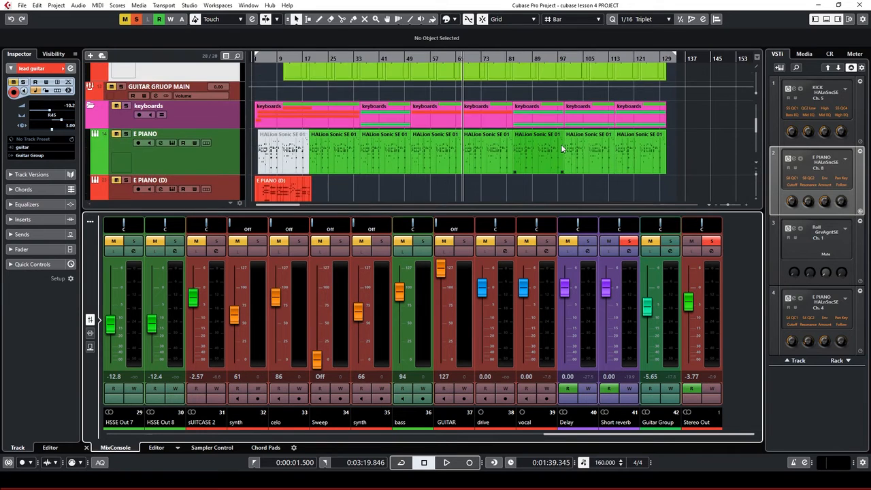
pyautogui.click(235, 94)
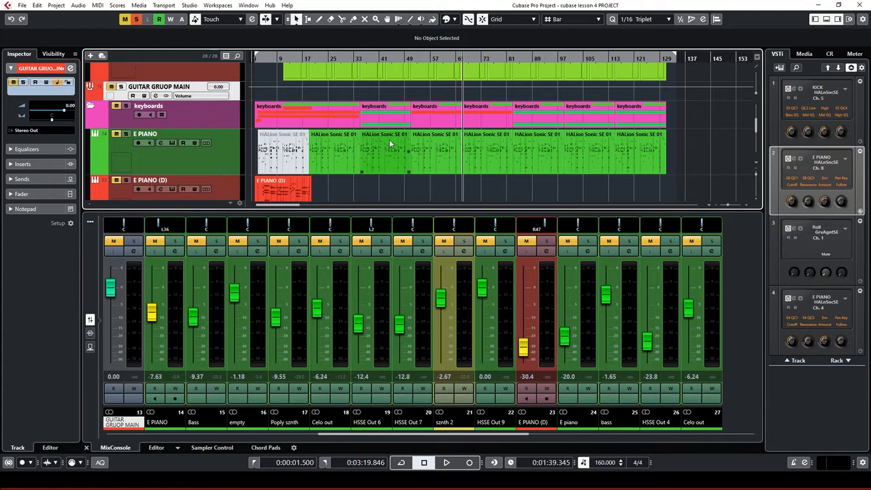
# Select the Guitar Group track and drag it directly above GUITAR GRUOP MAIN
pyautogui.scroll(-1, 393, 147)
pyautogui.scroll(-10, 394, 147)
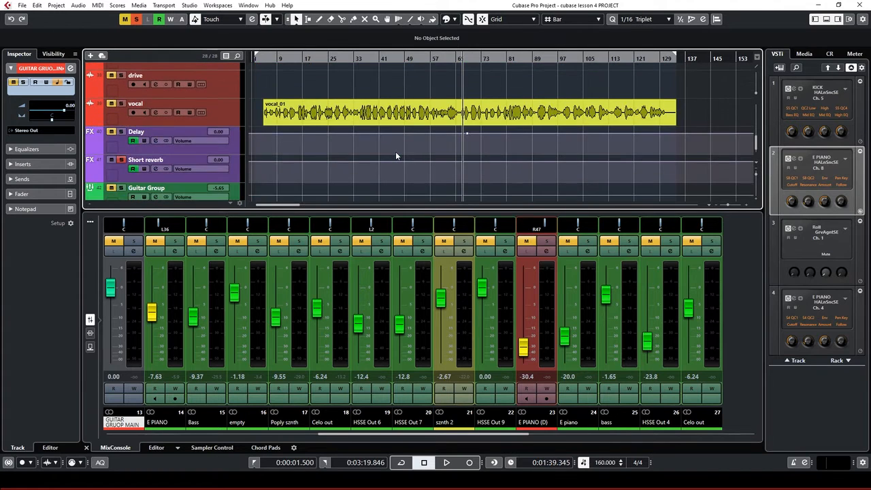
pyautogui.scroll(-1, 396, 156)
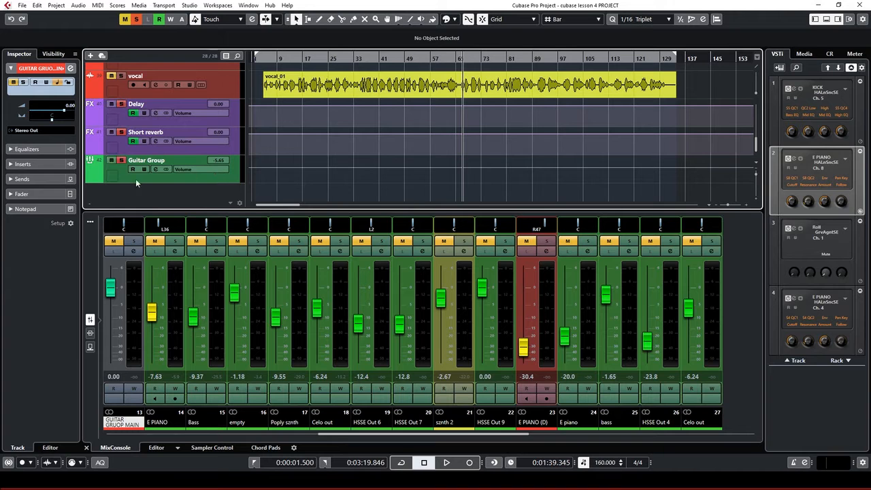
pyautogui.click(226, 182)
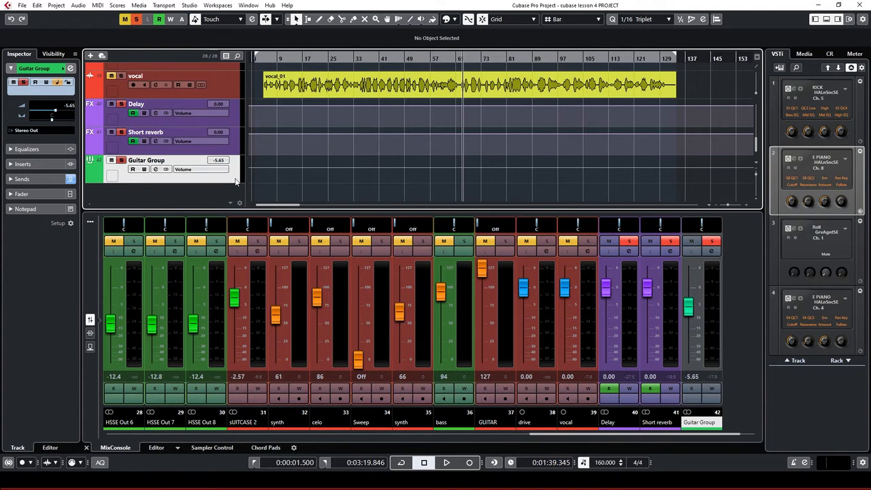
pyautogui.scroll(6, 363, 168)
pyautogui.scroll(-5, 355, 176)
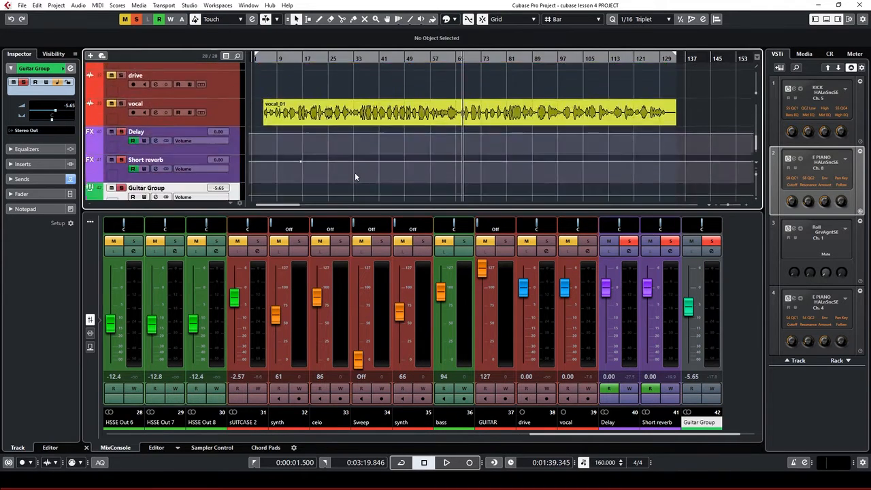
pyautogui.scroll(-1, 356, 176)
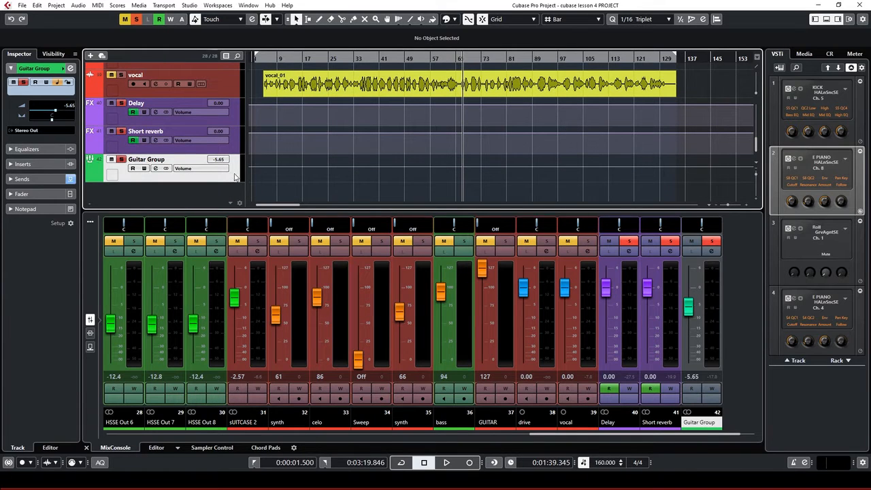
pyautogui.scroll(4, 225, 136)
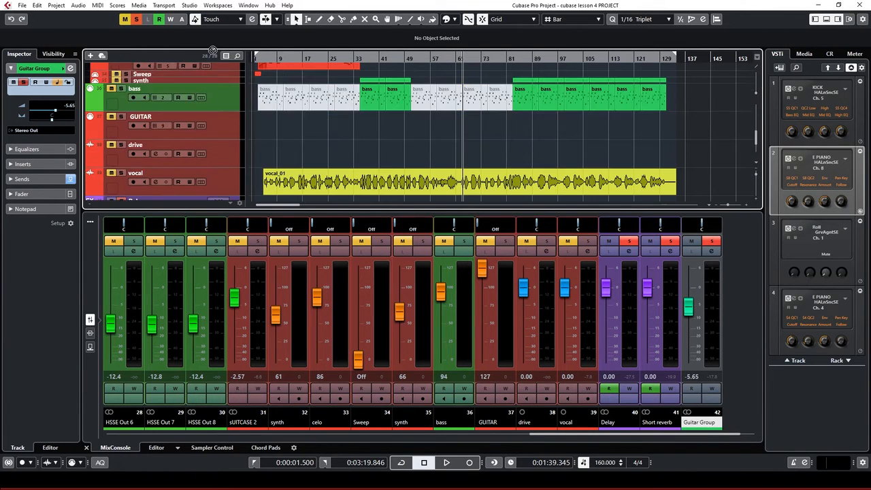
pyautogui.scroll(5, 213, 52)
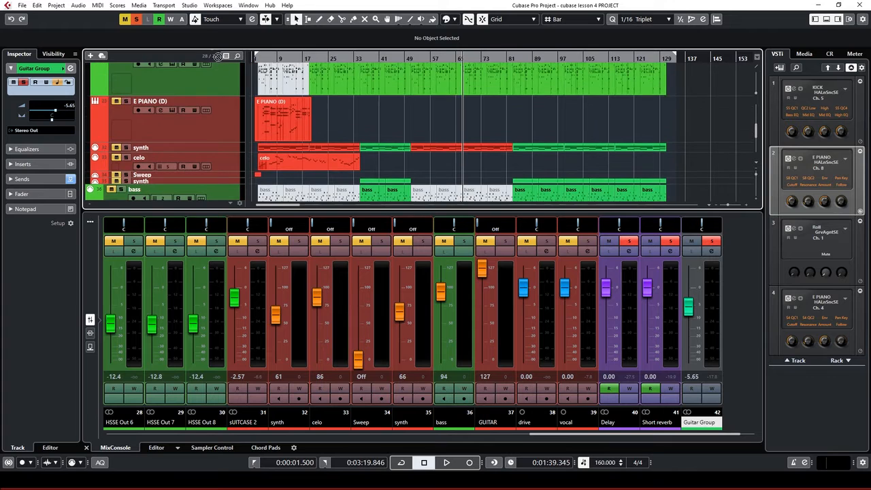
pyautogui.scroll(6, 216, 138)
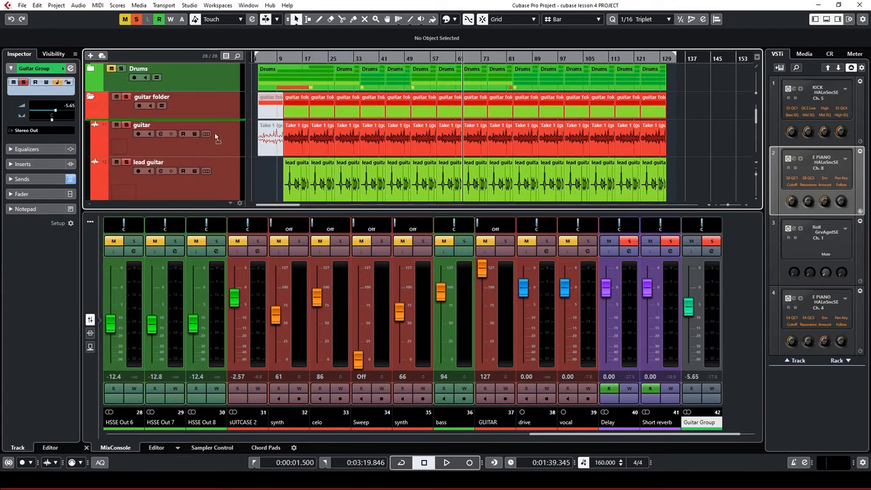
pyautogui.scroll(-2, 218, 190)
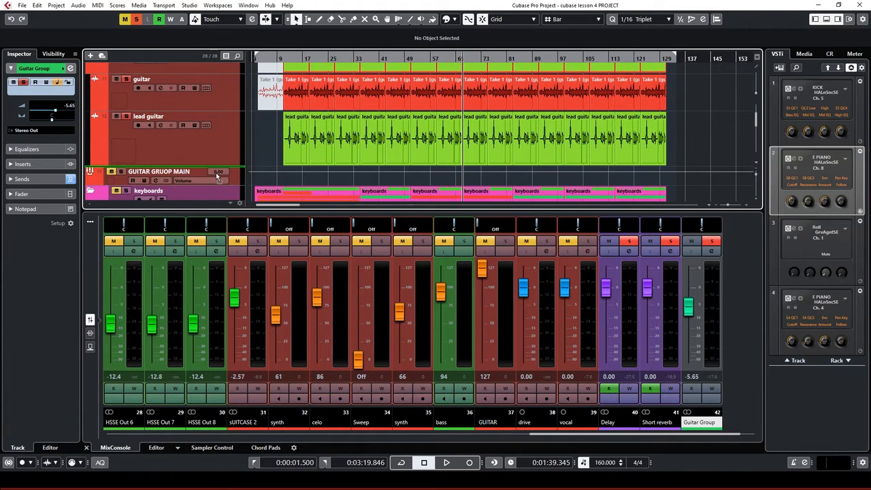
pyautogui.moveTo(217, 174); pyautogui.dragTo(213, 173)
pyautogui.scroll(-2, 283, 155)
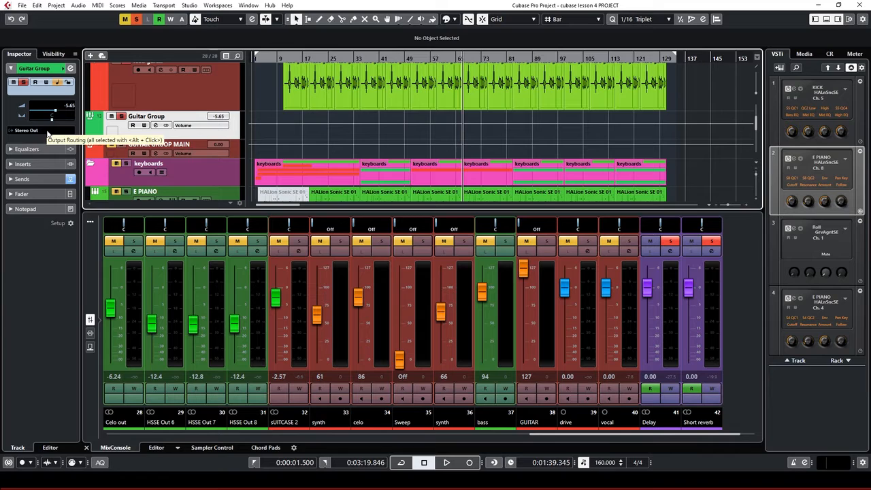
# Route Guitar Group's output to GUITAR GRUOP MAIN, set the playhead near bar 15, and open its channel settings
pyautogui.click(48, 132)
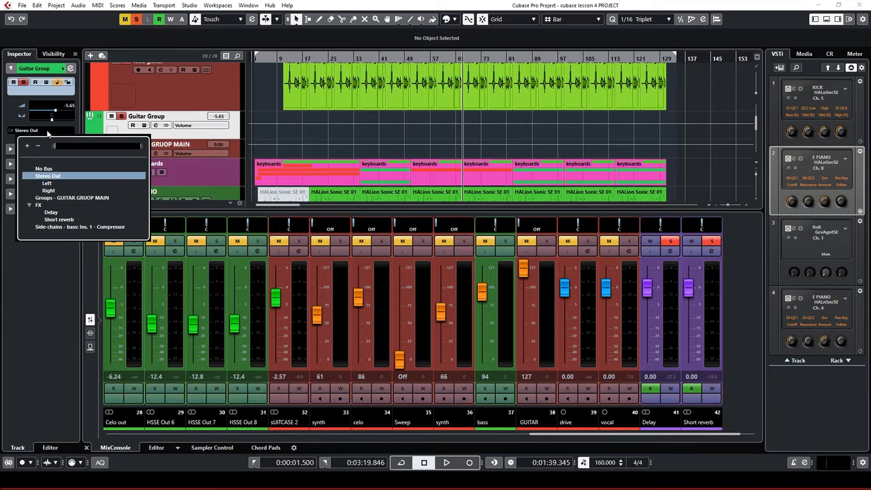
pyautogui.click(85, 198)
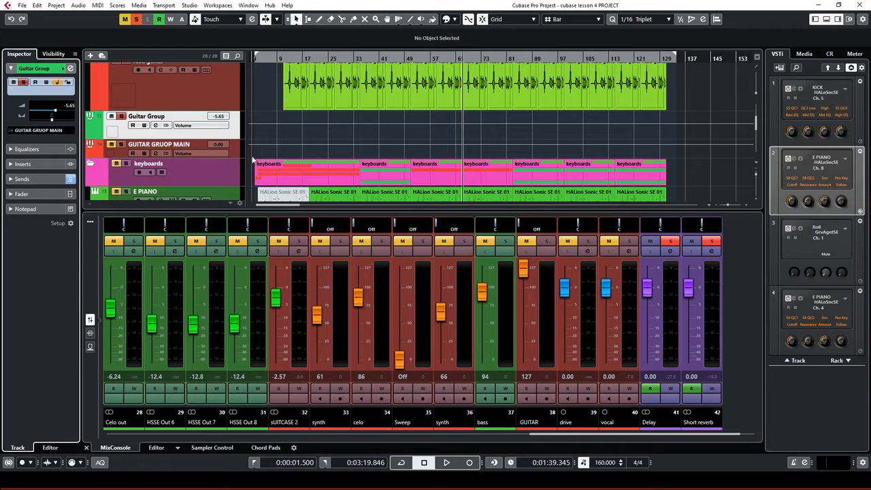
pyautogui.click(303, 58)
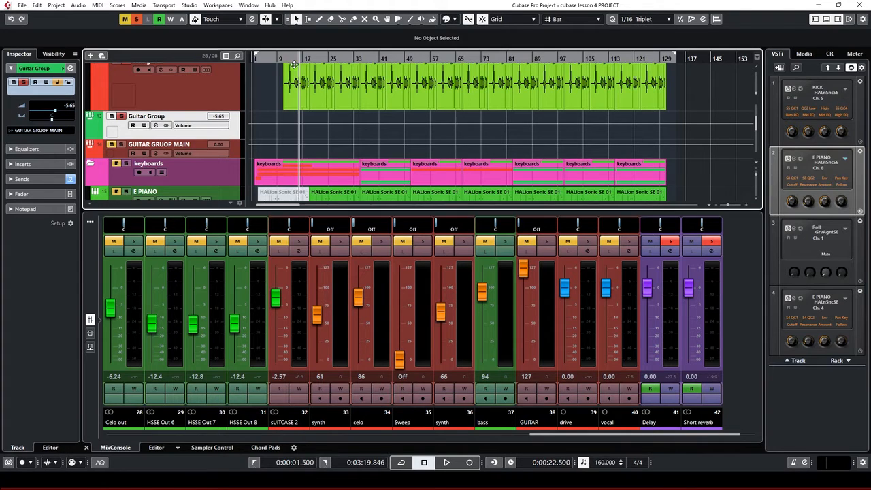
pyautogui.click(156, 126)
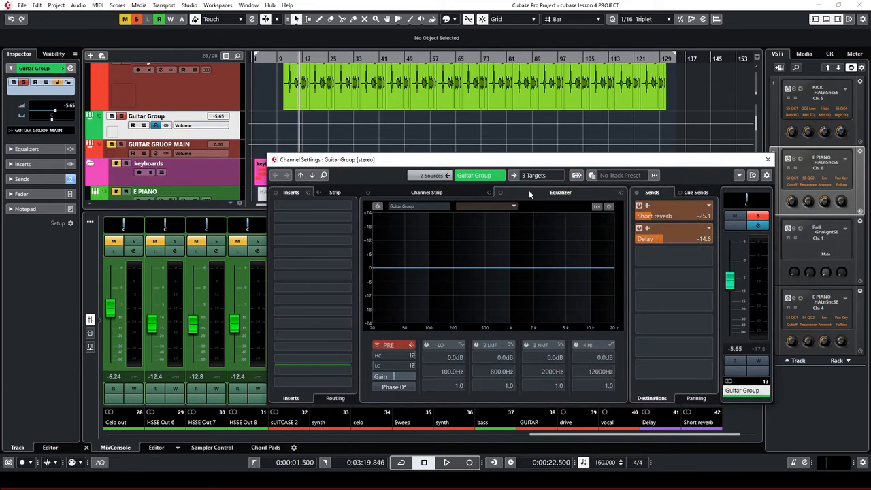
# Shift the Guitar Group channel settings window slightly up and left
pyautogui.moveTo(624, 164); pyautogui.dragTo(601, 140)
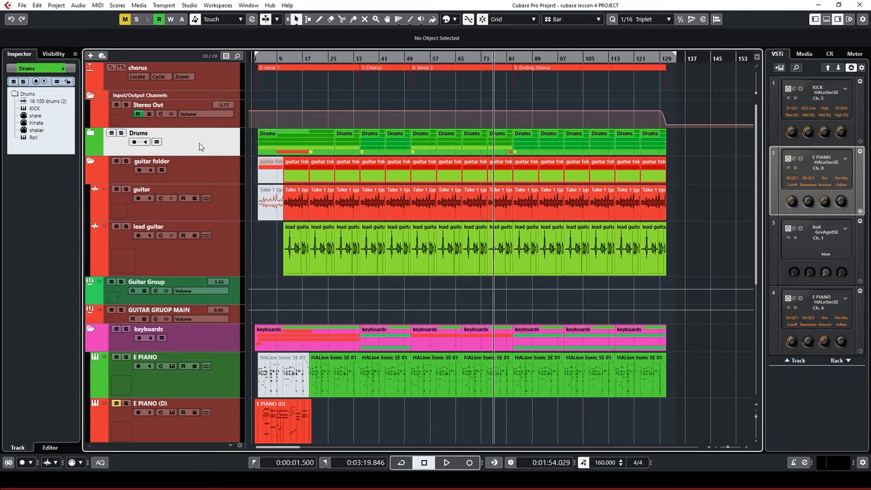
# From the Drums folder's track menu, choose Add Track > Group for a new stereo group
pyautogui.click(91, 132)
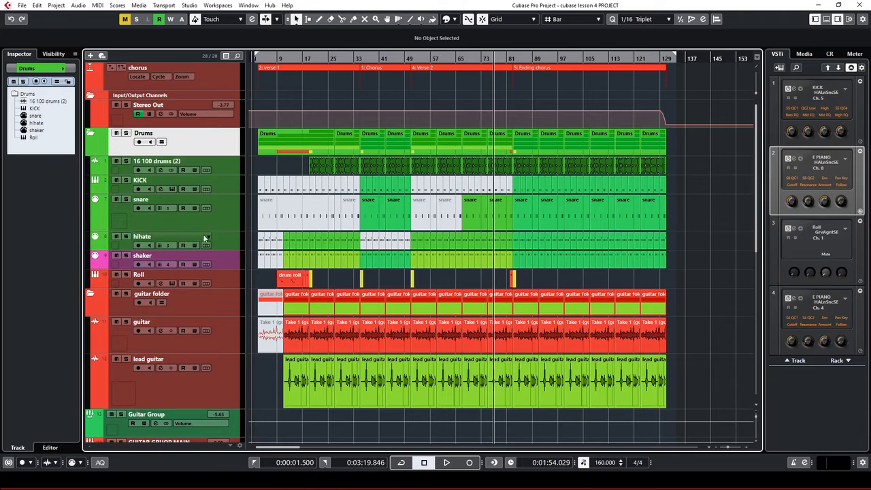
pyautogui.click(91, 136)
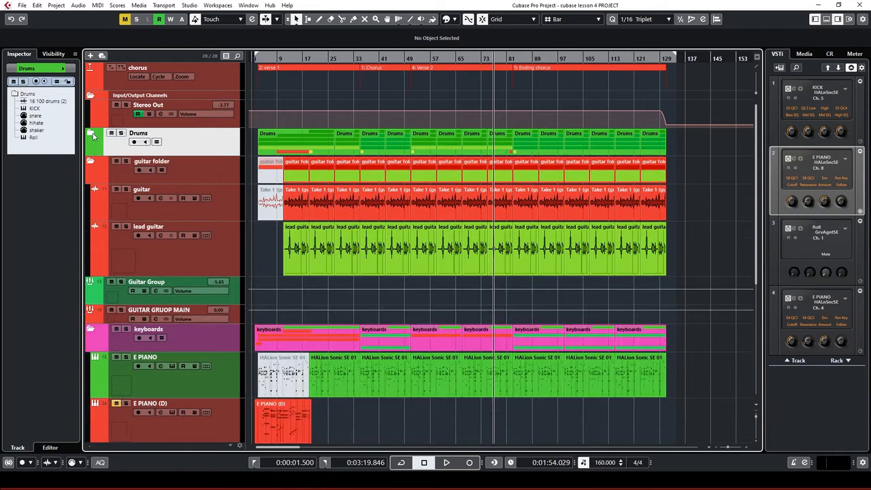
pyautogui.rightClick(203, 142)
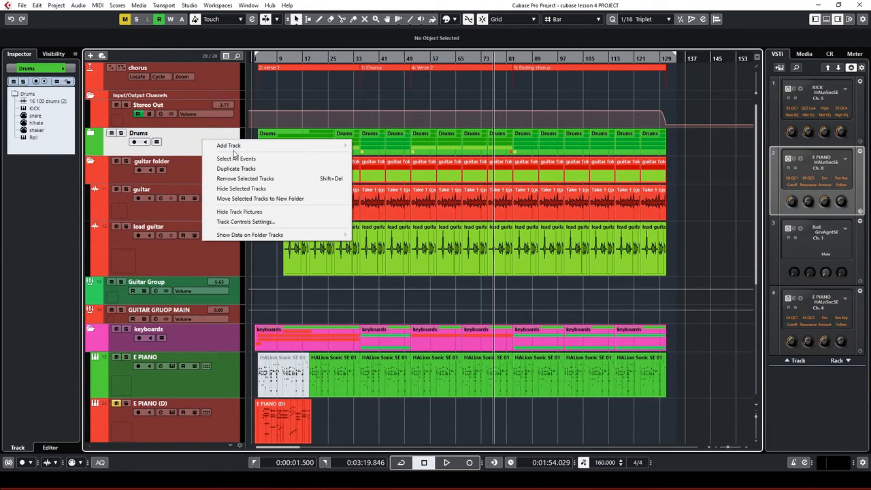
pyautogui.moveTo(245, 151)
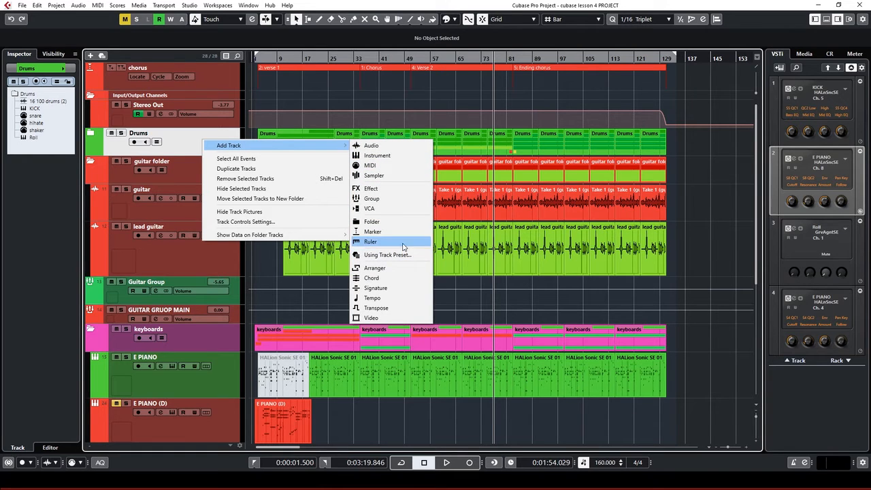
pyautogui.click(383, 198)
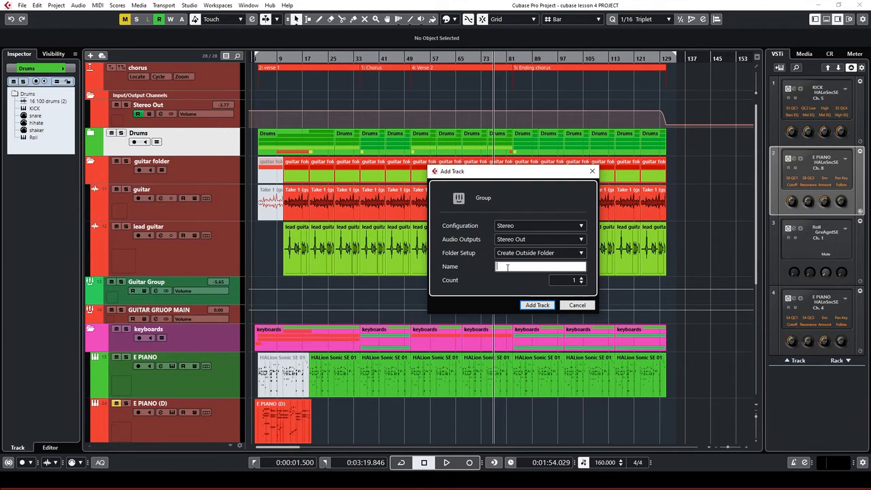
# Enter 'DRUMS GRUOP' as the group track name, retyping the first word in capitals
pyautogui.write('c')
pyautogui.write('RUMS')
pyautogui.write(' GRUO')
pyautogui.write('P')
pyautogui.doubleClick(504, 267)
pyautogui.write('DRUMS')
pyautogui.click(535, 309)
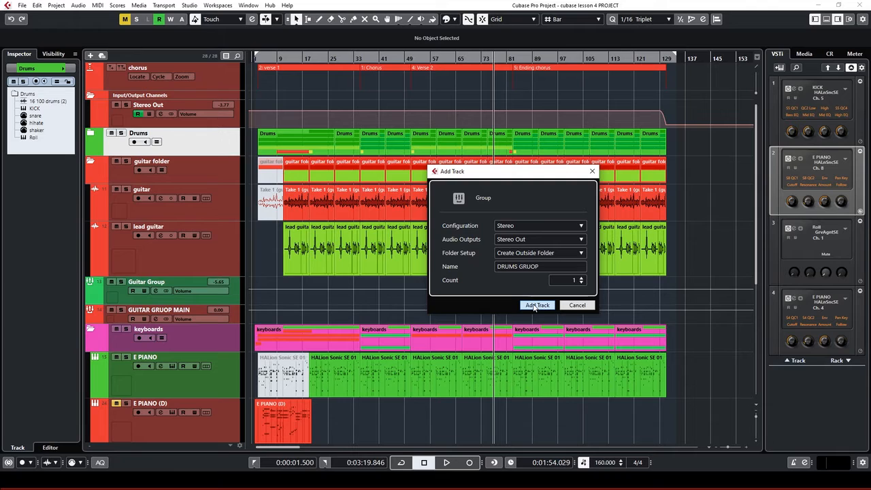
pyautogui.click(543, 267)
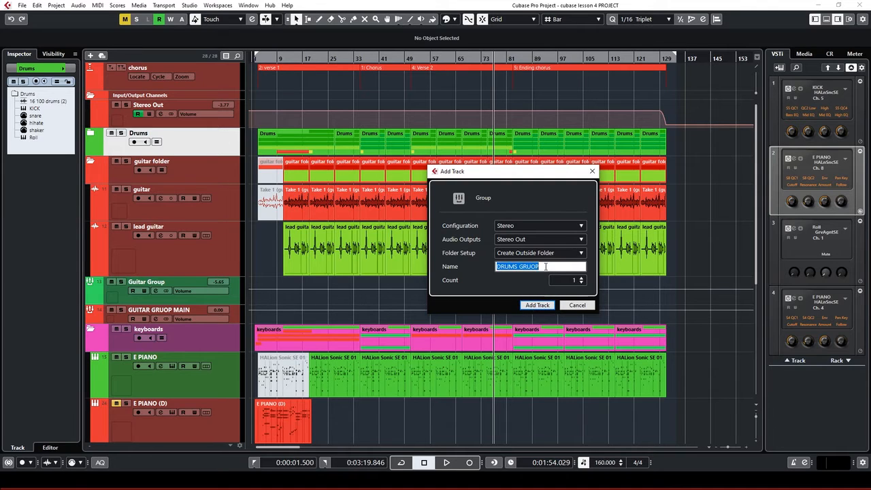
pyautogui.click(543, 268)
# Create the DRUMS GRUOP group track and open its Channel Settings
pyautogui.click(536, 306)
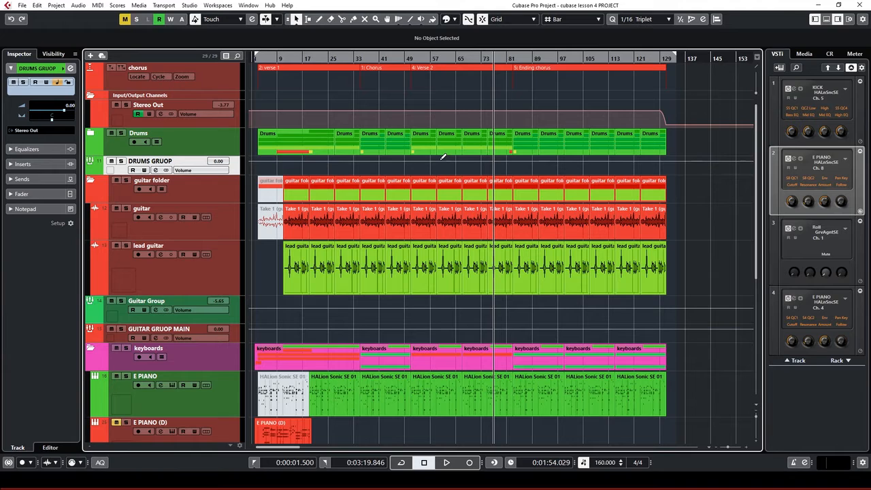
pyautogui.click(156, 170)
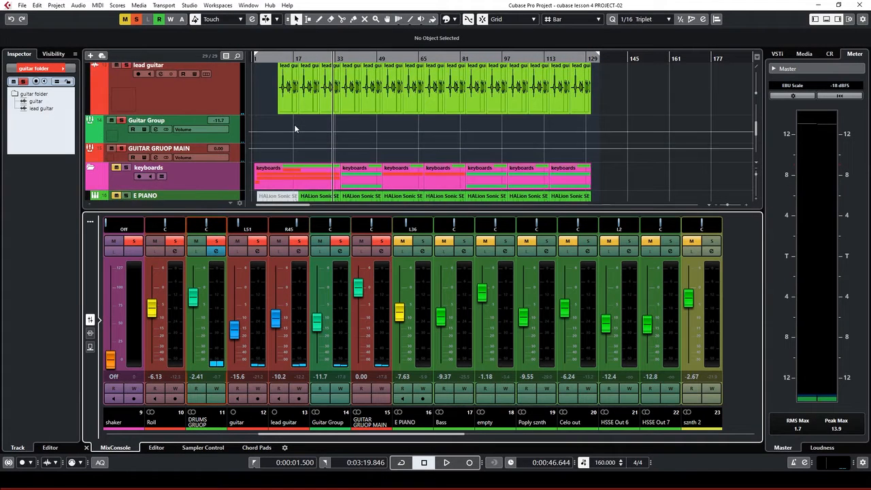
# Select the keyboards folder track and bring up the track list context menu
pyautogui.scroll(-1, 126, 143)
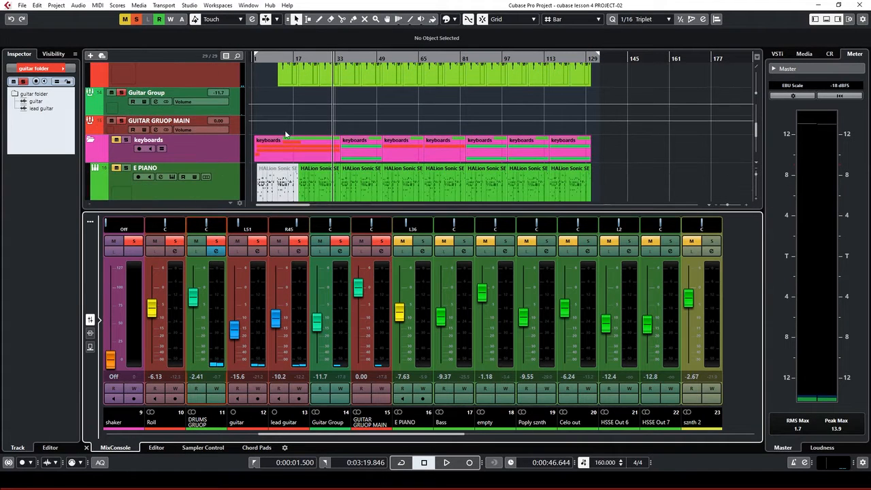
pyautogui.click(127, 143)
pyautogui.click(193, 152)
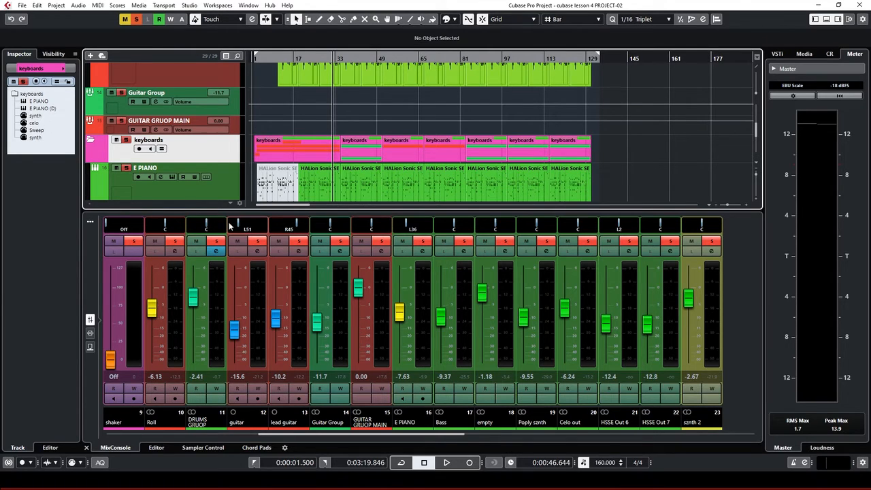
pyautogui.scroll(-1, 224, 174)
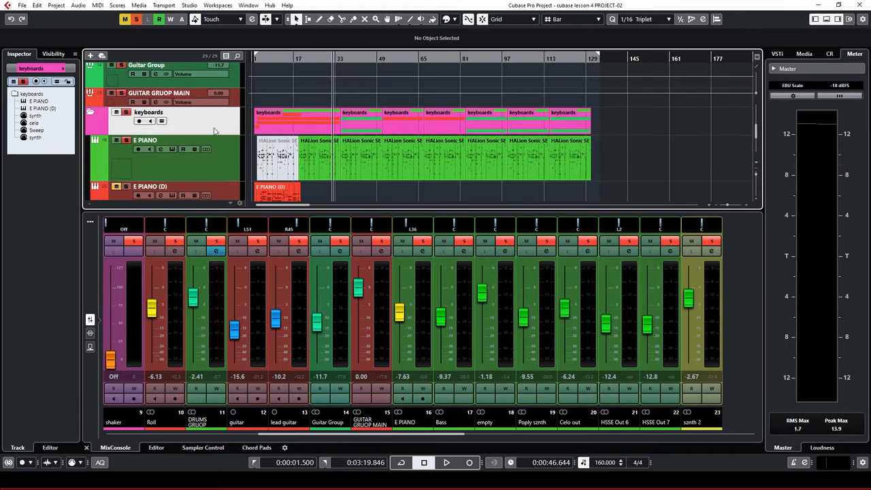
pyautogui.scroll(-1, 215, 130)
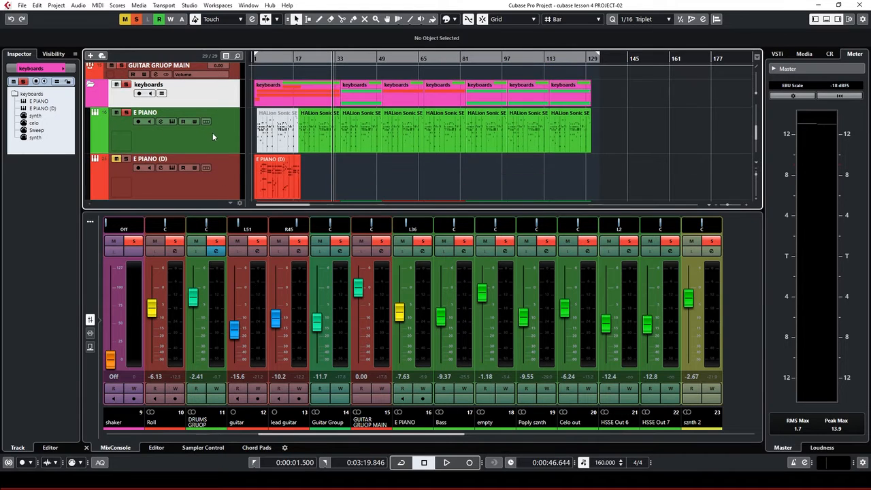
pyautogui.rightClick(213, 96)
# Add a stereo group track named 'kEYBOARDS GRUOP' on Stereo Out, fixing the typo
pyautogui.moveTo(224, 100)
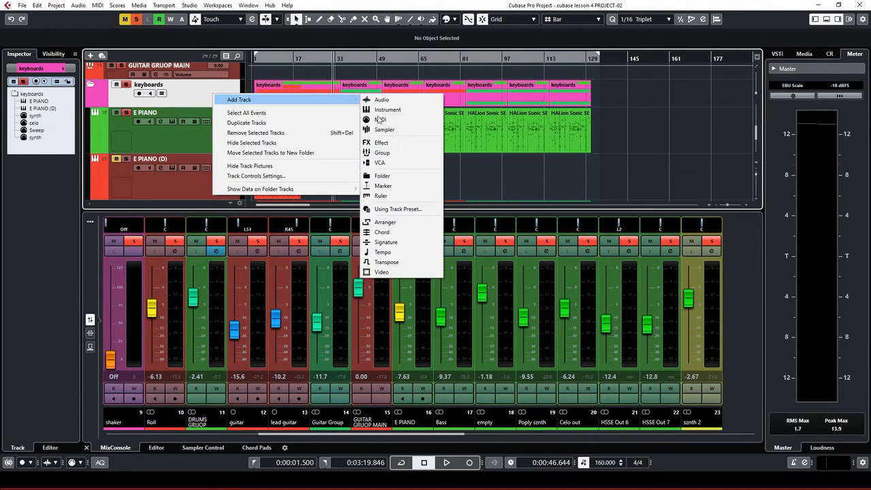
pyautogui.click(382, 152)
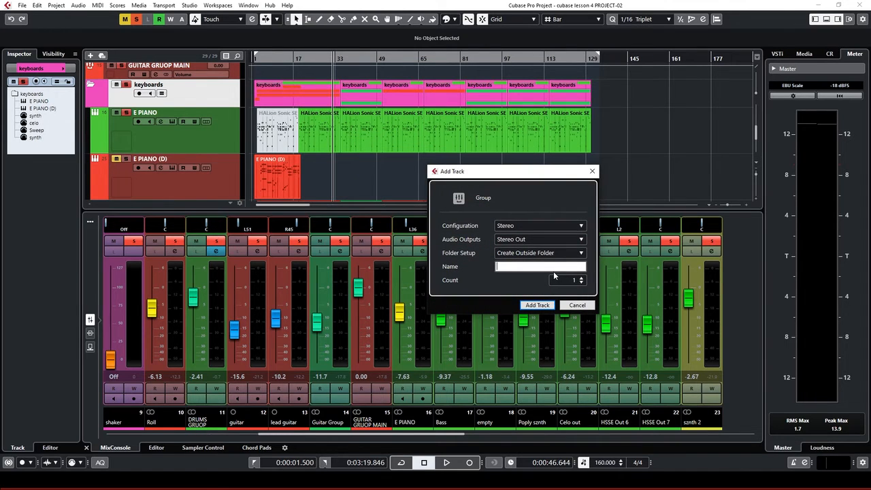
pyautogui.write('kEZBOARDS GRUOP')
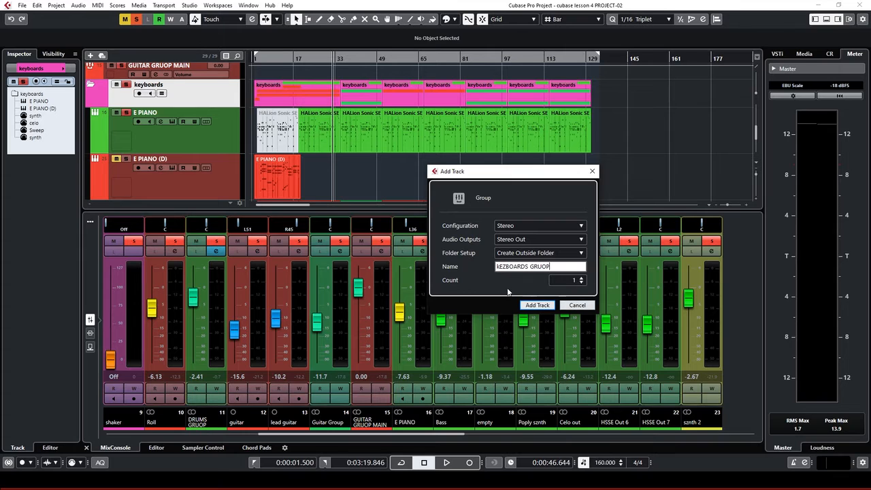
pyautogui.click(506, 267)
pyautogui.press('BackSpace')
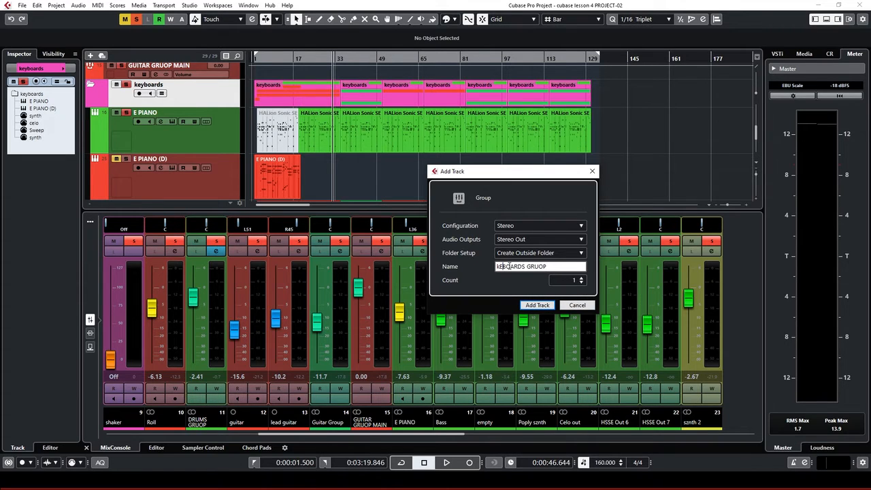
pyautogui.write('Y')
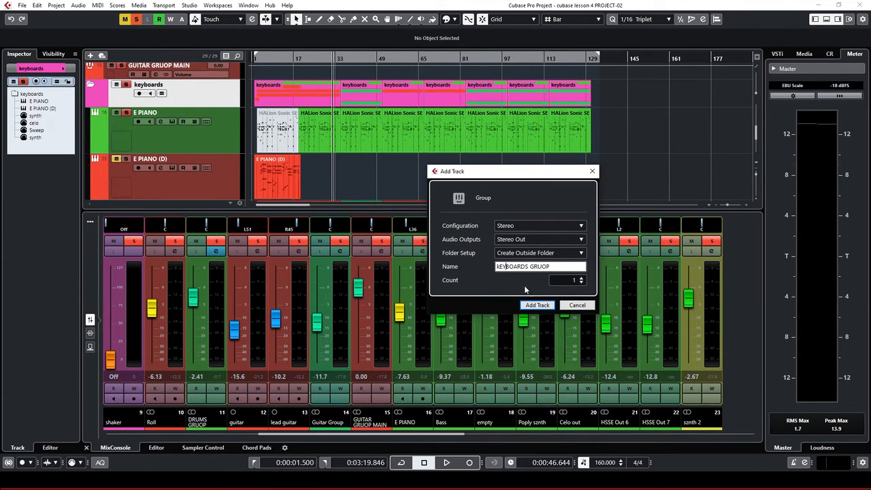
pyautogui.click(538, 306)
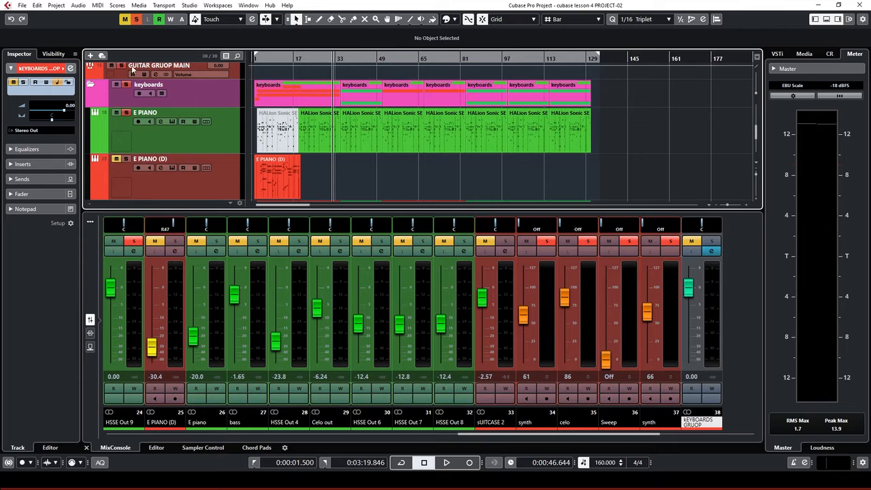
# Deactivate all solos with the global Solo button
pyautogui.click(136, 19)
pyautogui.scroll(-3, 157, 130)
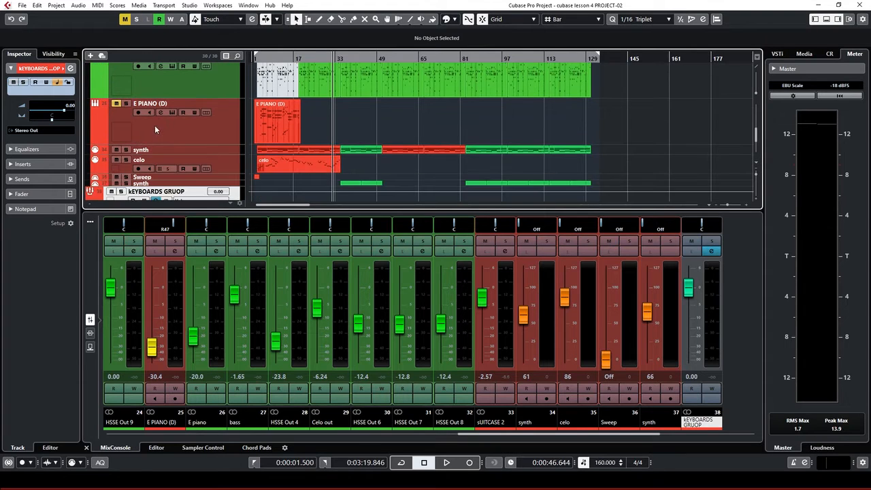
pyautogui.scroll(-2, 164, 137)
pyautogui.scroll(-2, 245, 160)
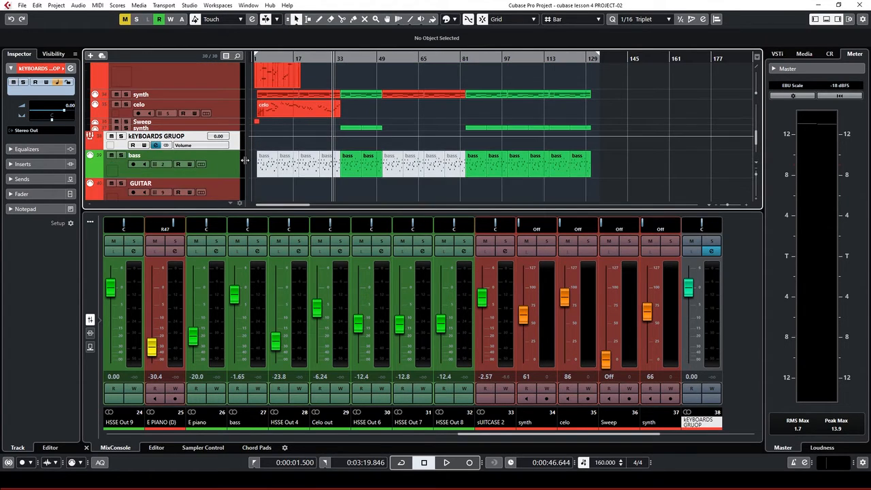
pyautogui.scroll(10, 232, 154)
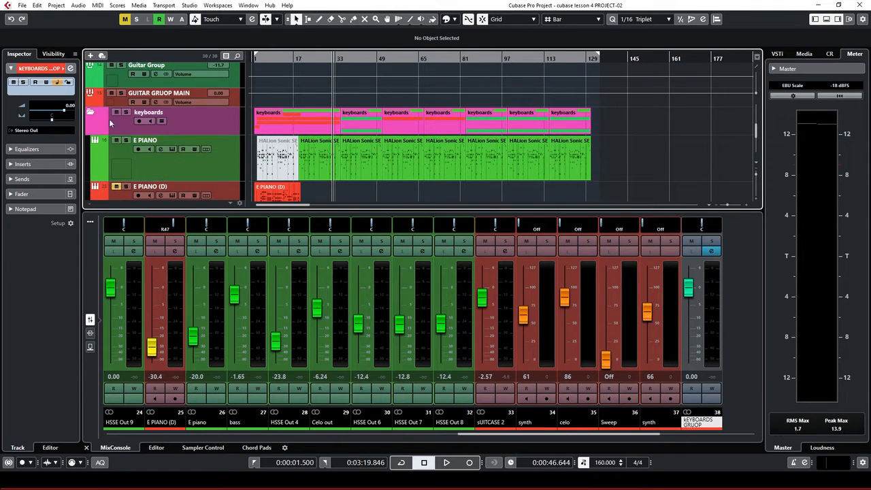
# Collapse and re-expand the keyboards folder, then select the E PIANO track
pyautogui.click(90, 113)
pyautogui.click(215, 127)
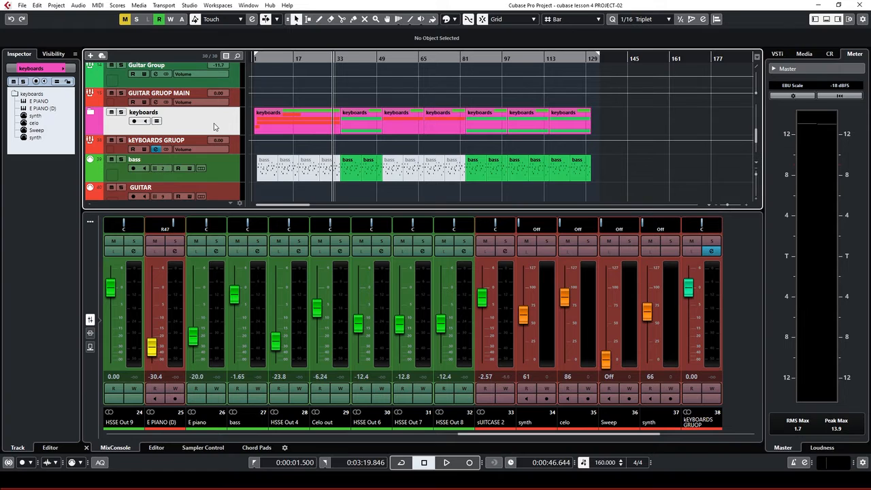
pyautogui.click(90, 113)
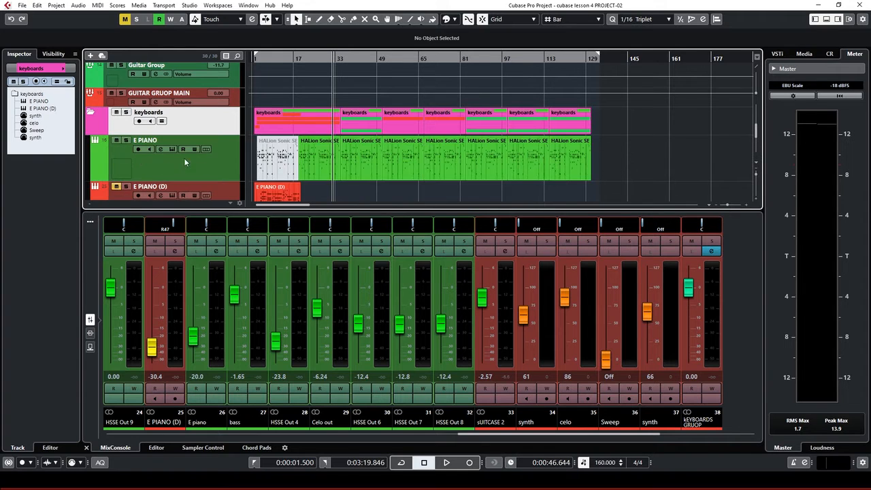
pyautogui.click(227, 171)
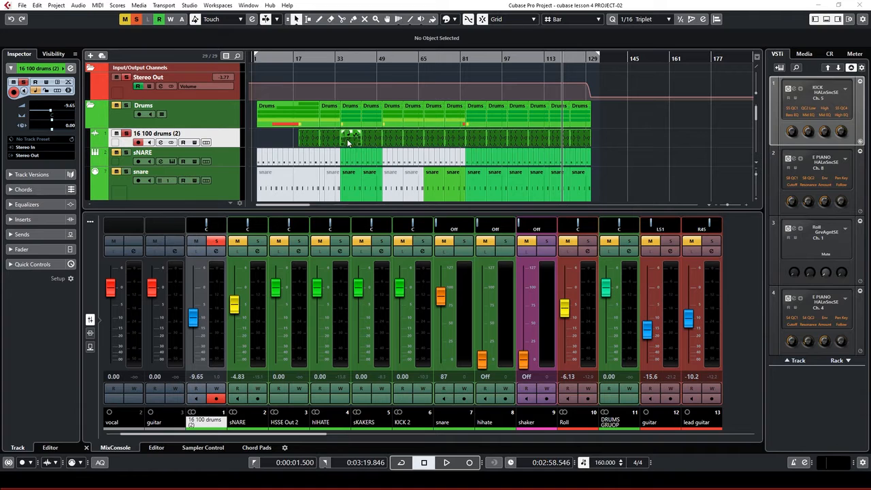
# Put the playhead near bar 30, open 16 100 drums (2) Channel Settings, and play the drums
pyautogui.click(313, 55)
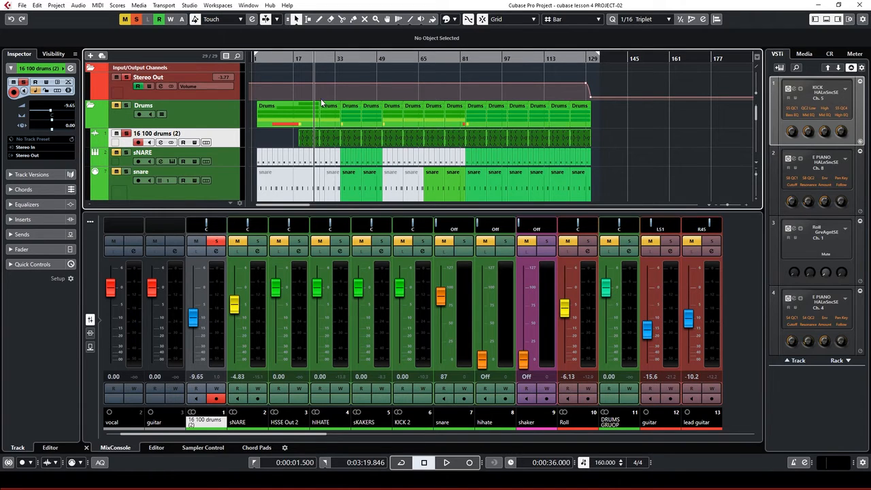
pyautogui.click(162, 143)
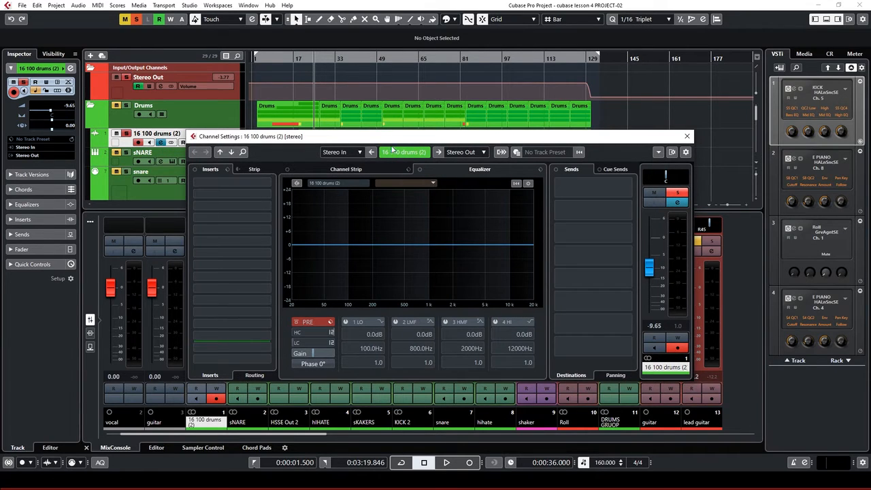
pyautogui.moveTo(404, 143); pyautogui.dragTo(414, 203)
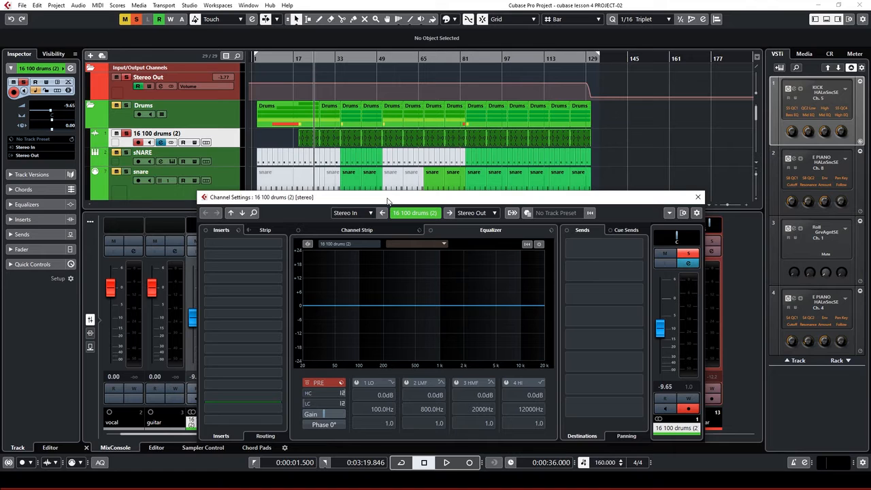
pyautogui.press('space')
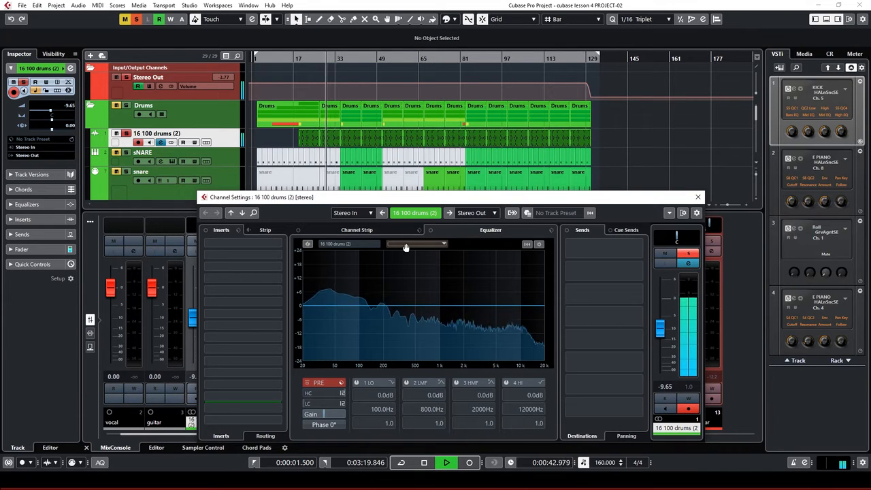
pyautogui.press('space')
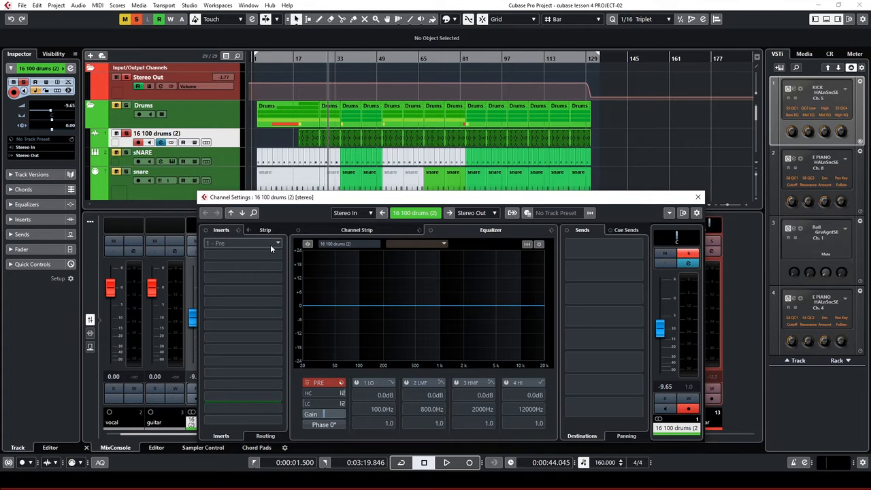
# Reopen the drum channel settings and load Compressor into the first insert via a COMPRE search
pyautogui.click(698, 196)
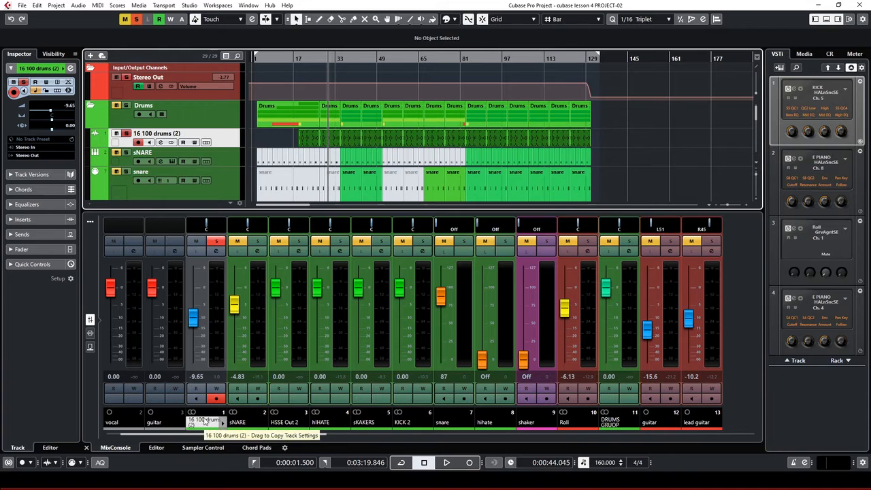
pyautogui.click(215, 252)
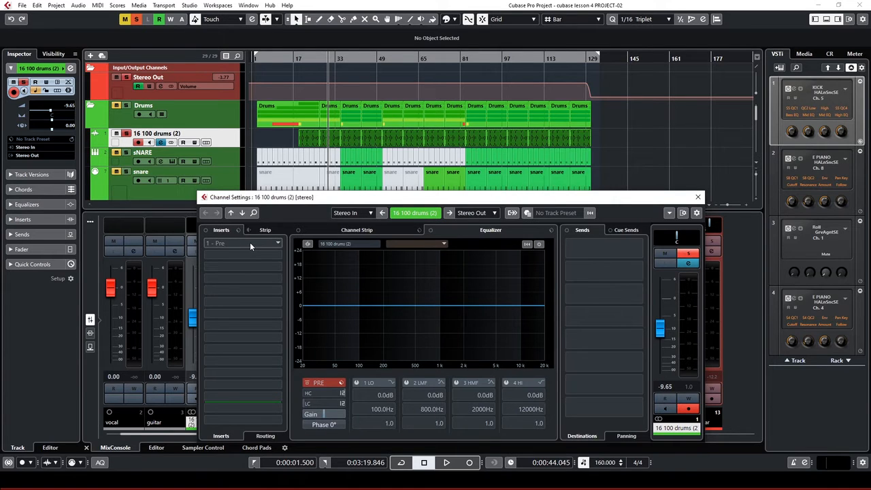
pyautogui.click(274, 243)
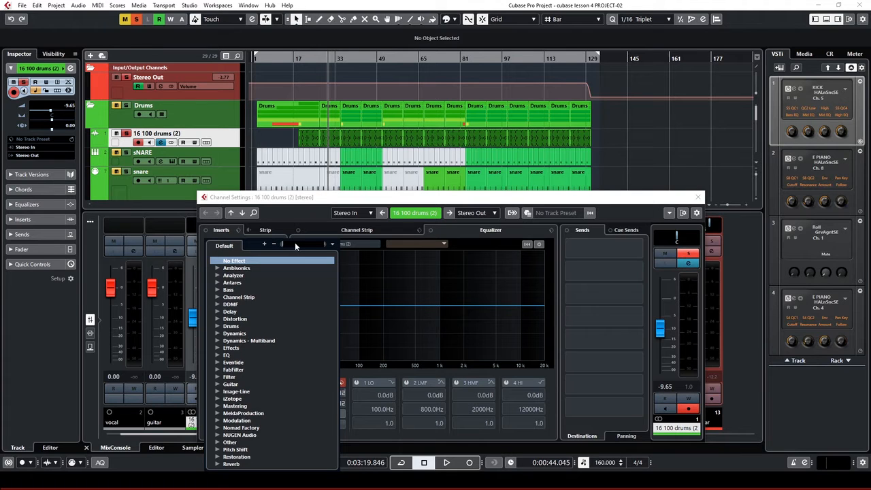
pyautogui.write('COMPRE')
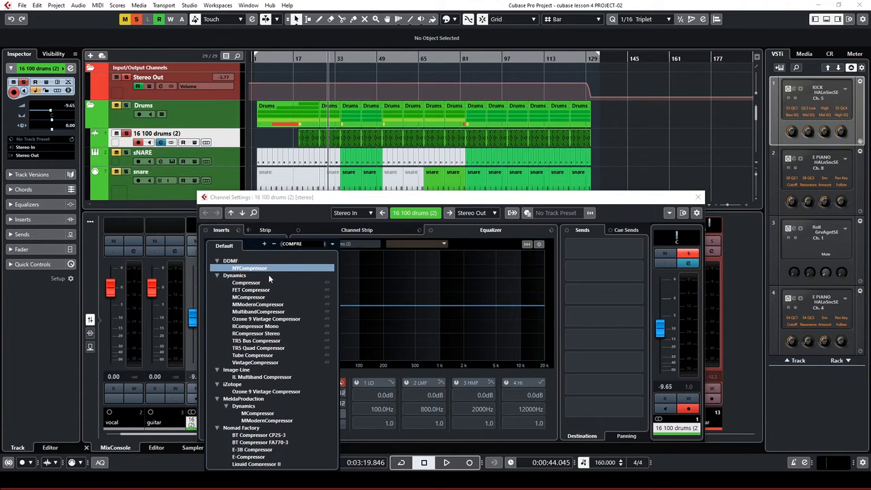
pyautogui.click(255, 283)
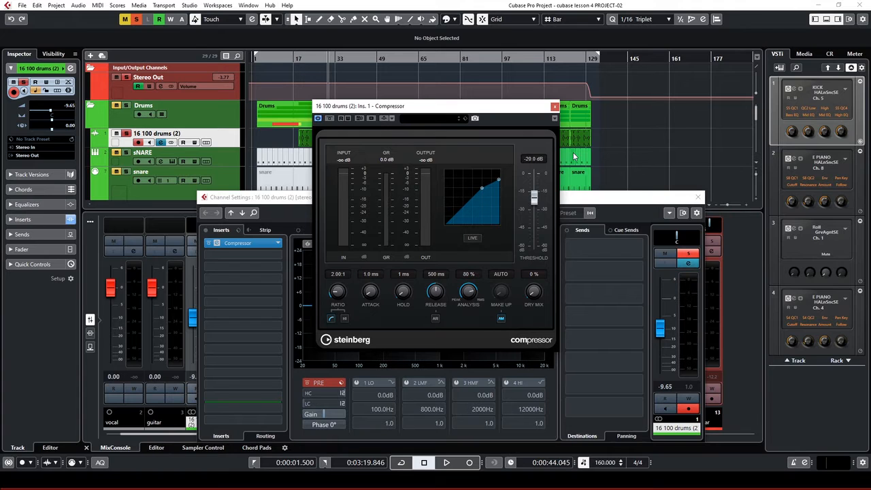
# Load the Tigher Drum Loops compressor preset (3.54:1 ratio, -18.4 dB threshold)
pyautogui.click(428, 120)
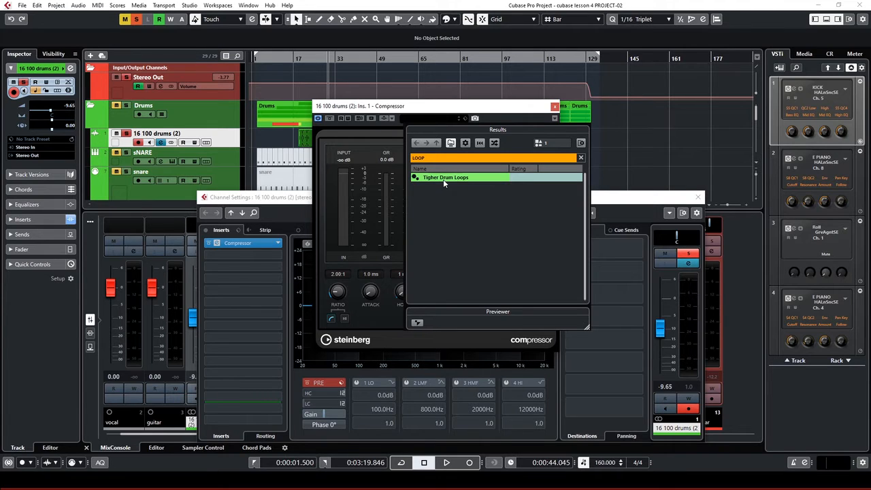
pyautogui.click(444, 178)
pyautogui.click(418, 107)
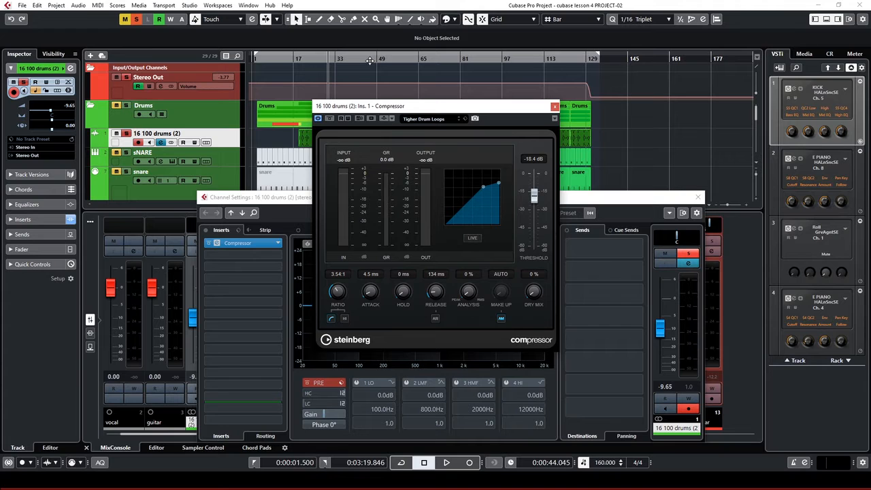
pyautogui.press('space')
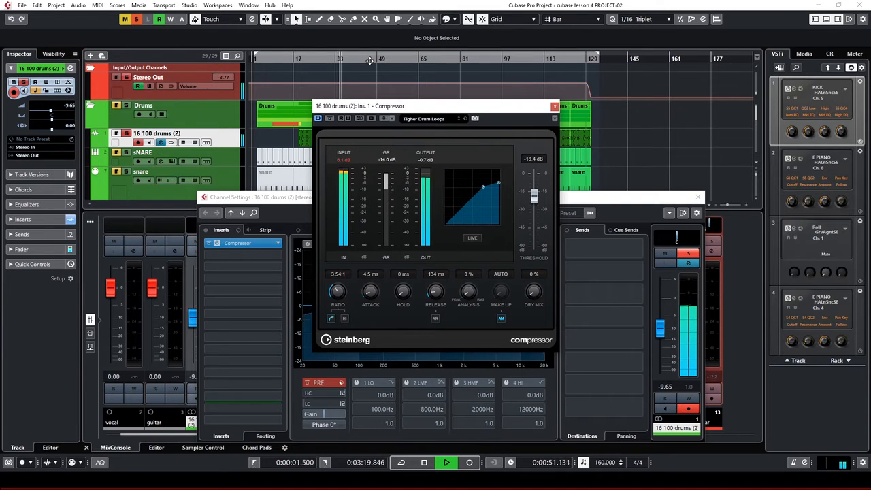
pyautogui.press('space')
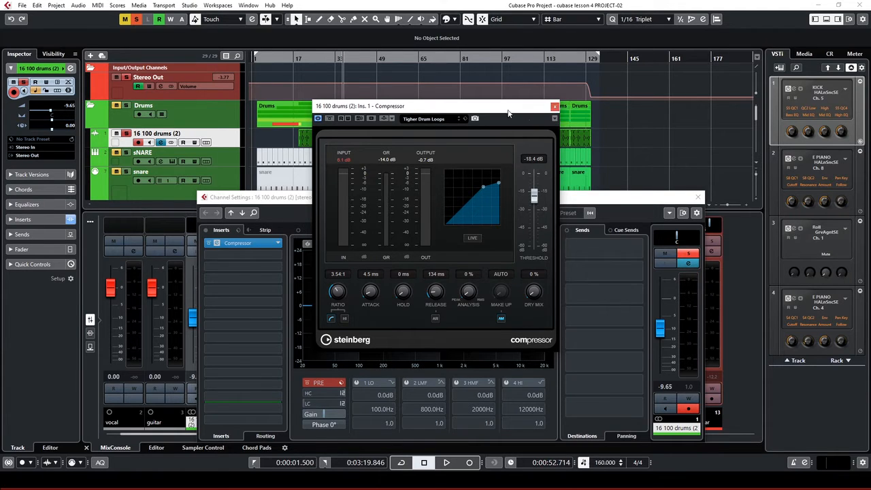
# Raise the Compressor's Dry Mix to 11% while playing back the drums
pyautogui.moveTo(502, 108); pyautogui.dragTo(555, 109)
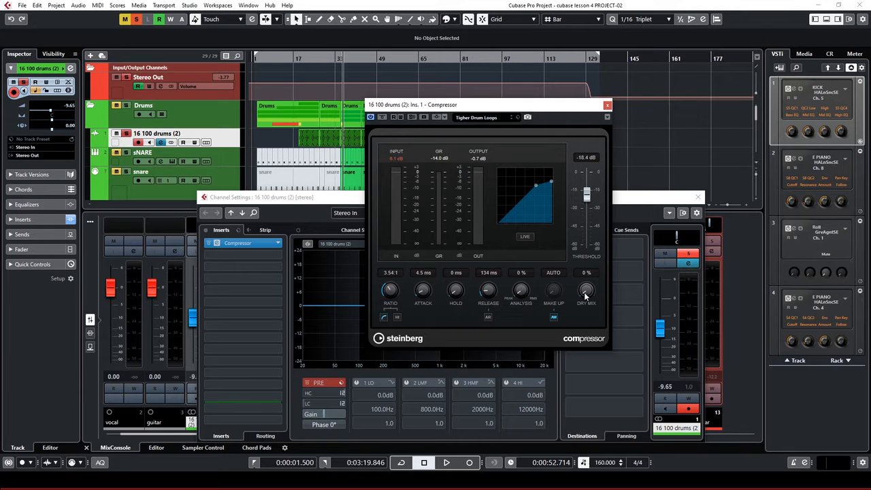
pyautogui.moveTo(585, 294)
pyautogui.mouseDown()
pyautogui.moveTo(588, 238)
pyautogui.moveTo(568, 247)
pyautogui.moveTo(548, 309)
pyautogui.moveTo(580, 286)
pyautogui.mouseUp()
pyautogui.press('space')
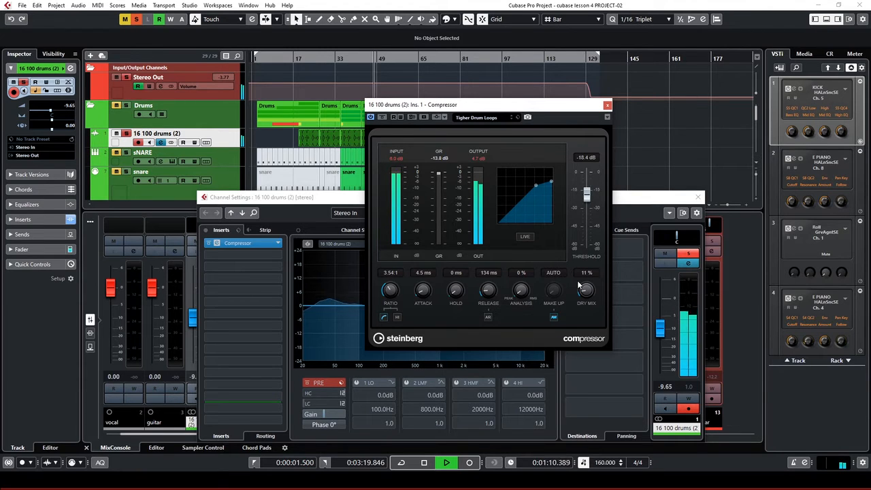
# Drop the 16 100 drums (2) fader from -9.65 to -12.8 dB, then stop playback
pyautogui.click(659, 330)
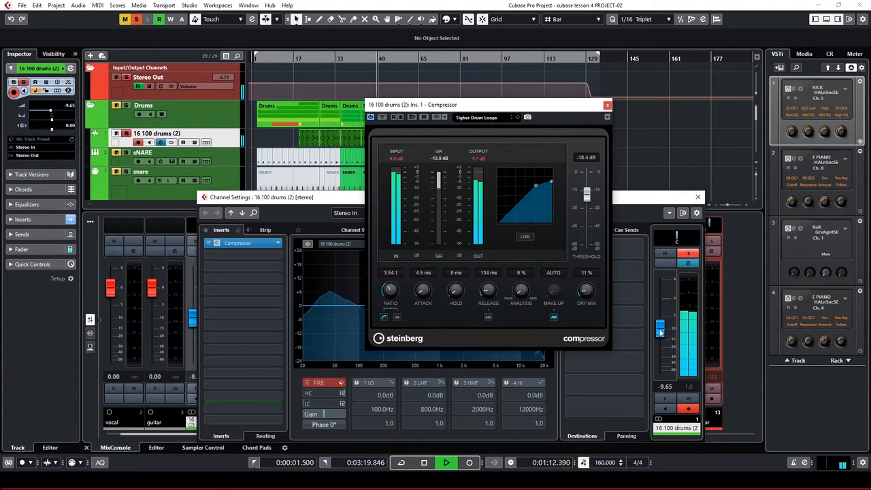
pyautogui.moveTo(660, 330); pyautogui.dragTo(660, 339)
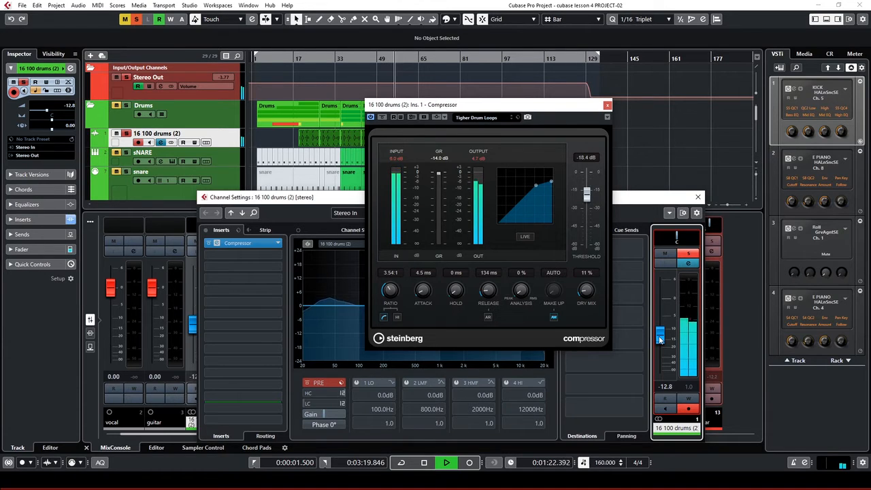
pyautogui.press('space')
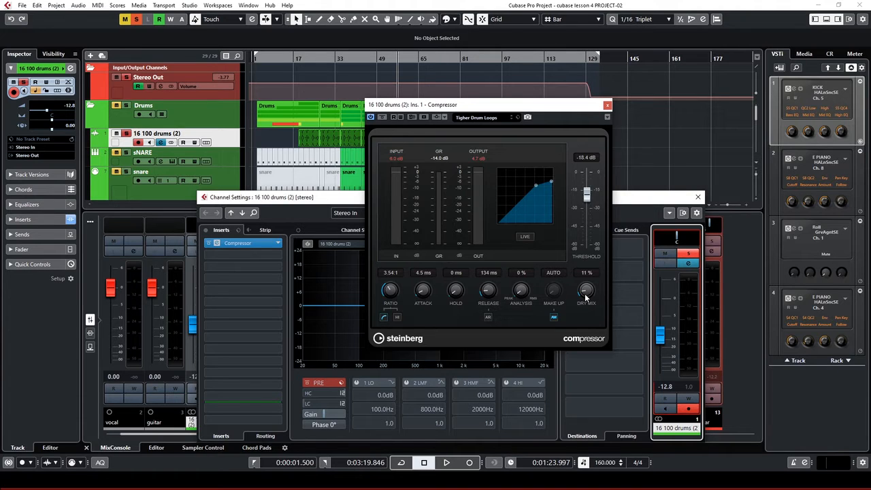
# Audition the drum loop while setting the Compressor threshold to -22.1 dB and Dry Mix to 40%
pyautogui.press('space')
pyautogui.moveTo(585, 296); pyautogui.dragTo(581, 258)
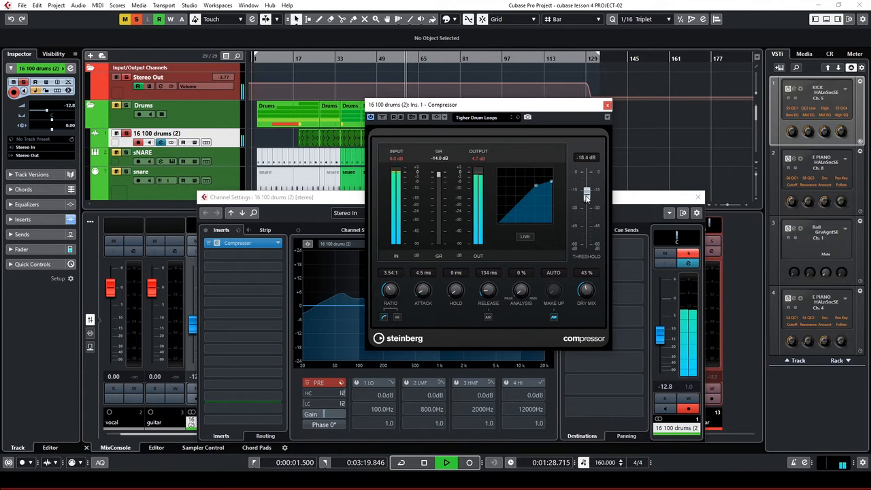
pyautogui.press('space')
pyautogui.moveTo(588, 198); pyautogui.dragTo(590, 203)
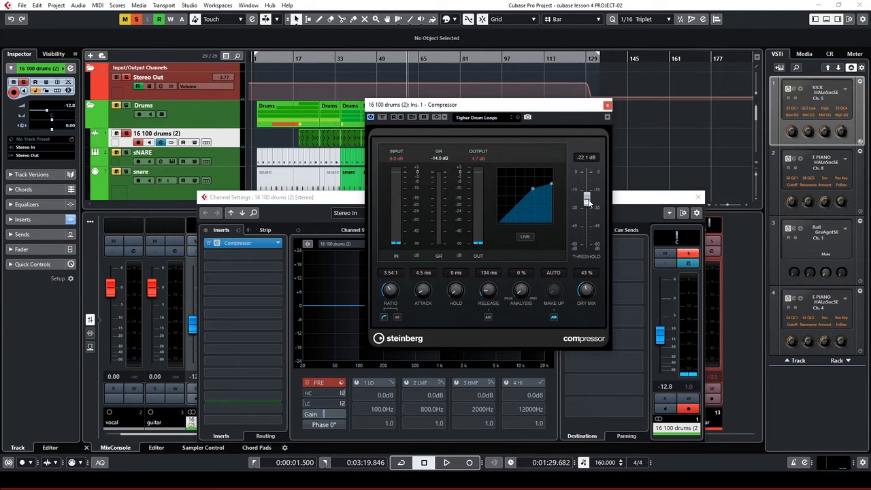
pyautogui.press('space')
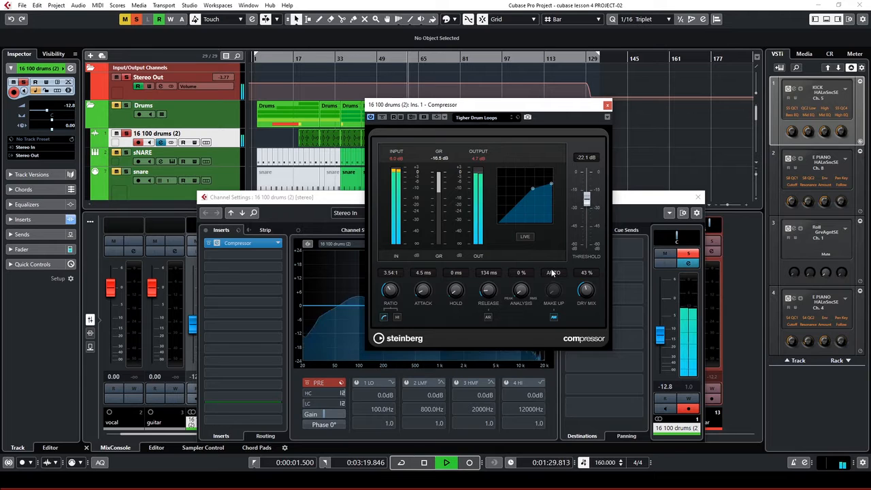
pyautogui.press('space')
pyautogui.moveTo(583, 290); pyautogui.dragTo(582, 290)
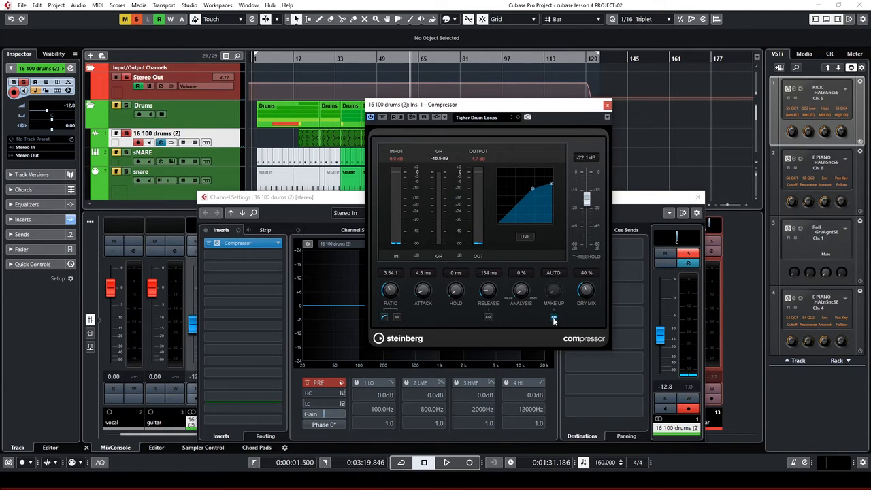
pyautogui.press('space')
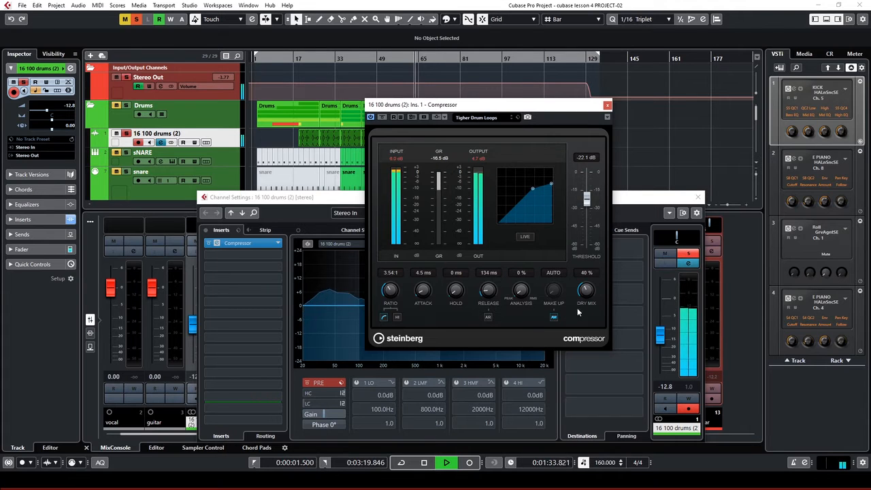
pyautogui.press('space')
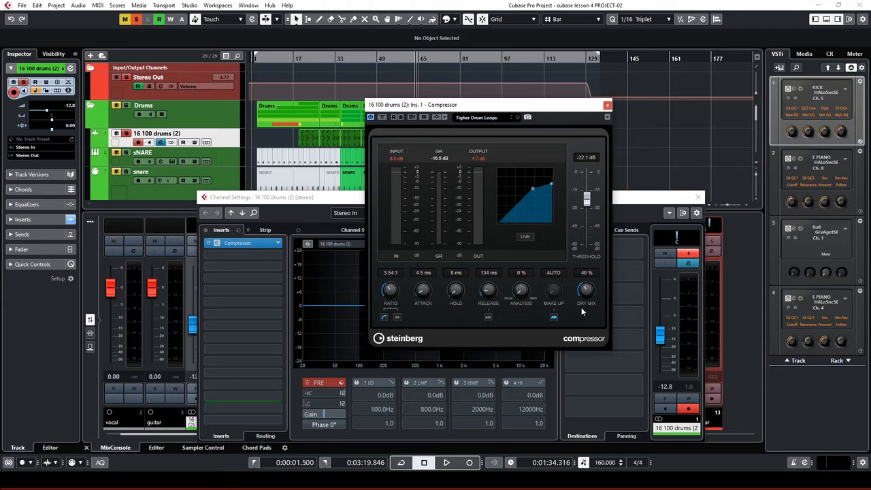
# During playback, reset the compressor output peak and turn Dry Mix down to about 9%
pyautogui.press('space')
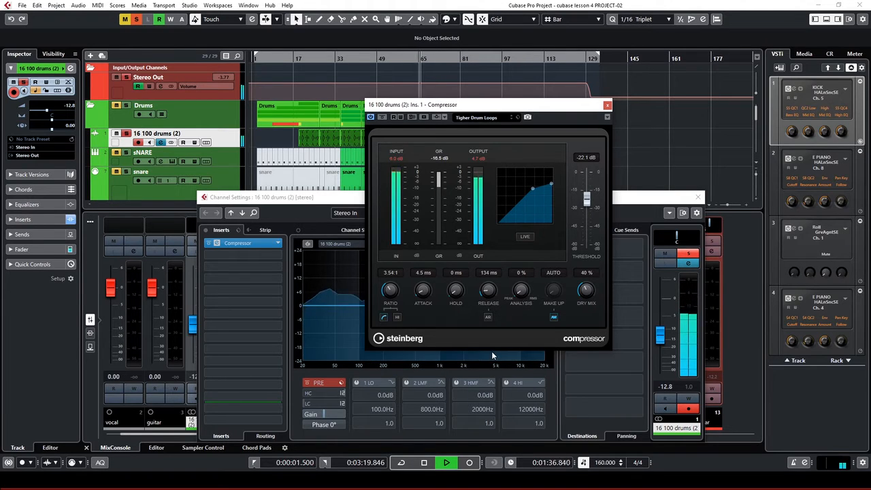
pyautogui.click(479, 159)
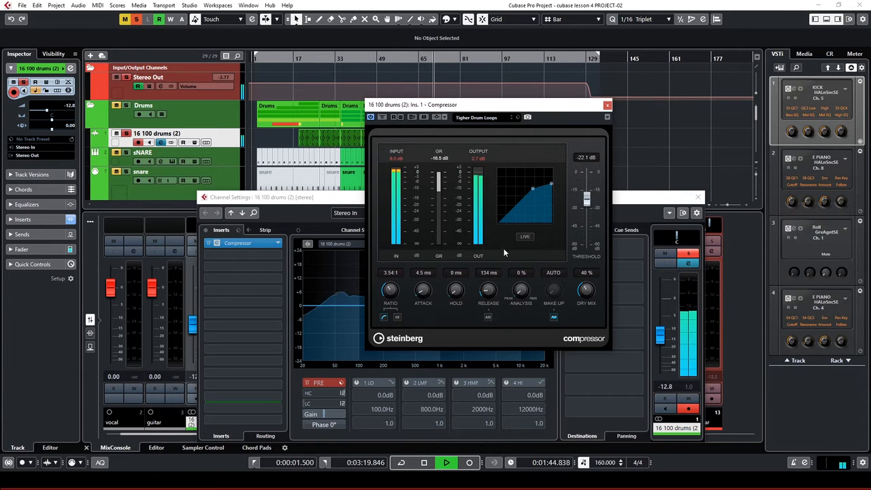
pyautogui.moveTo(586, 290); pyautogui.dragTo(582, 317)
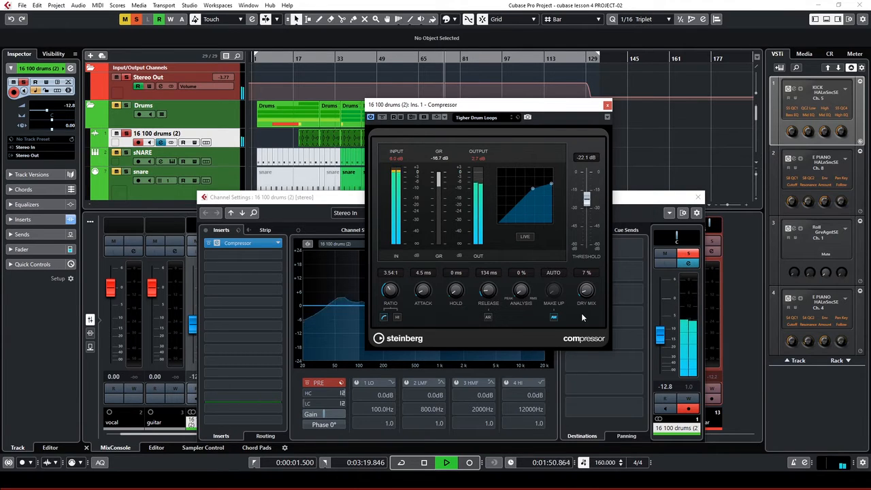
pyautogui.moveTo(581, 313); pyautogui.dragTo(581, 312)
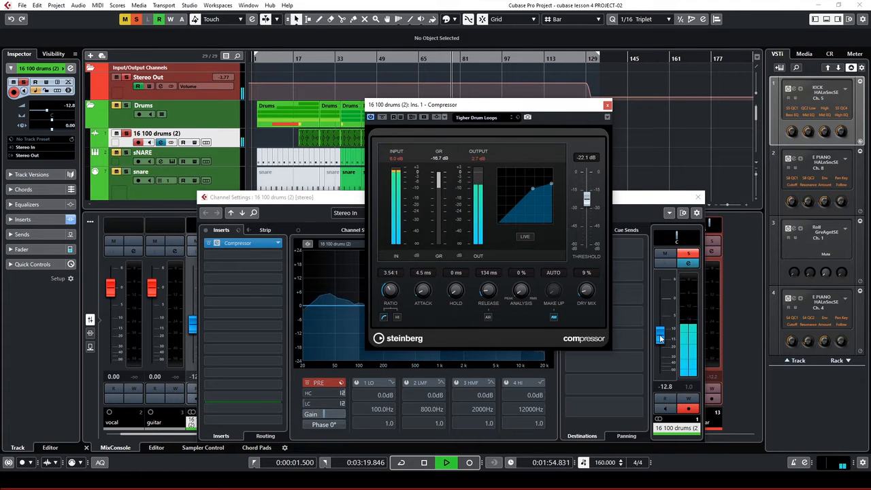
# Raise the drum loop channel volume to -5.35 and settle Dry Mix at 6%, then stop
pyautogui.moveTo(660, 338)
pyautogui.mouseDown()
pyautogui.moveTo(661, 299)
pyautogui.moveTo(659, 330)
pyautogui.mouseUp()
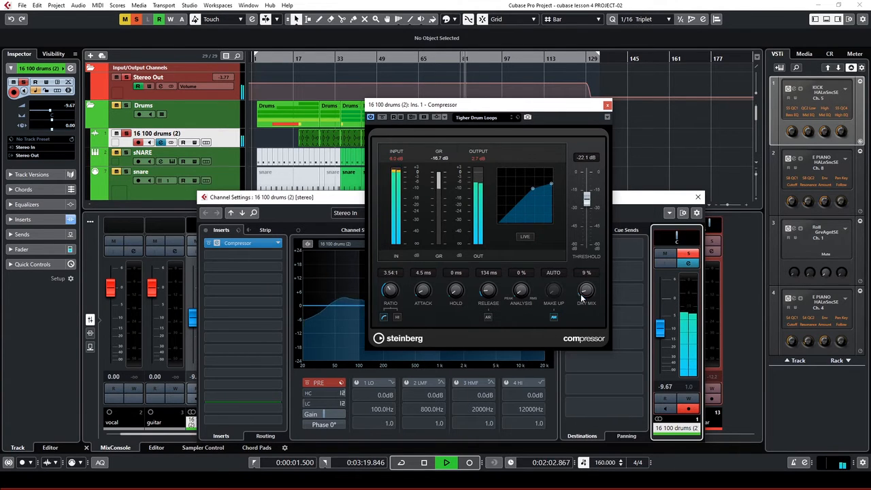
pyautogui.moveTo(583, 288); pyautogui.dragTo(584, 298)
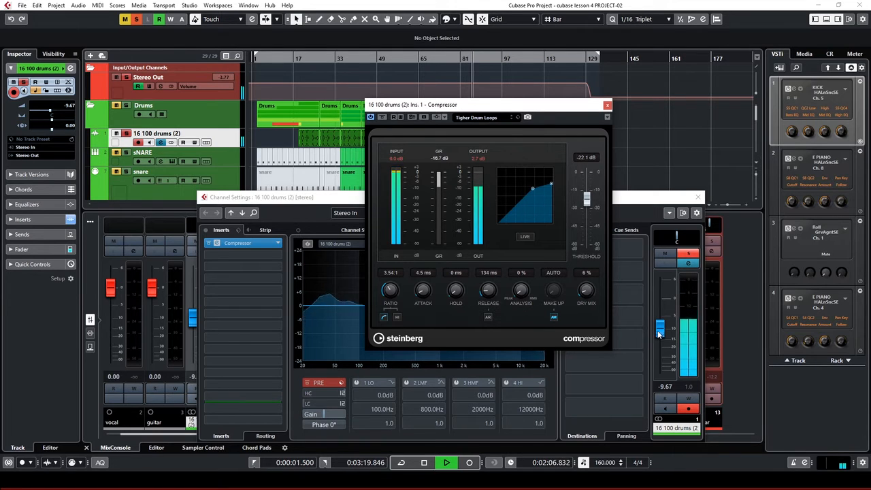
pyautogui.moveTo(661, 335); pyautogui.dragTo(660, 323)
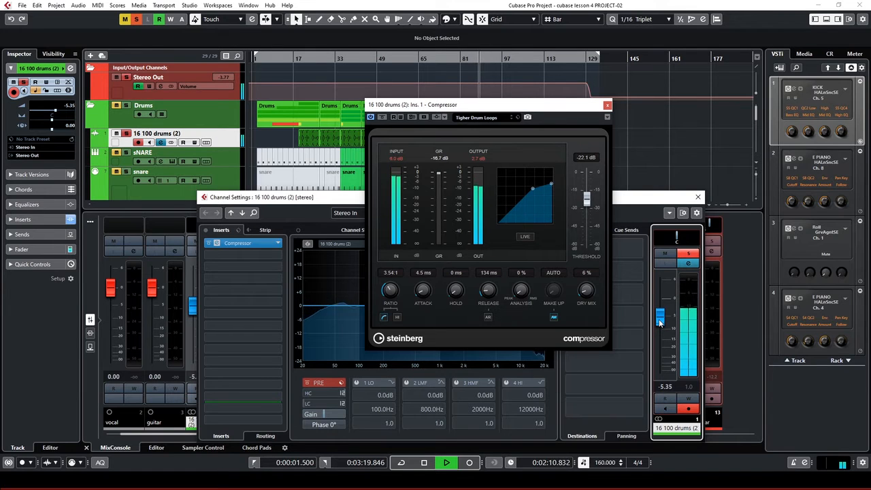
pyautogui.press('space')
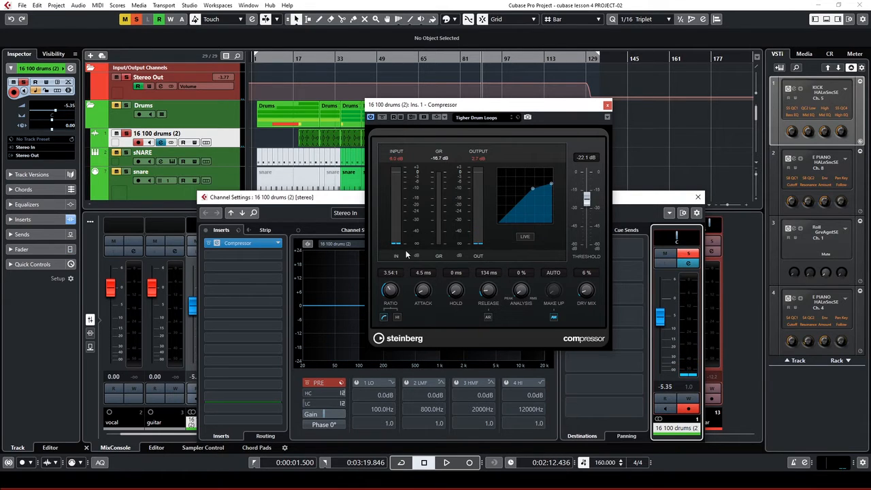
pyautogui.click(587, 203)
# Raise the Compressor threshold to about -16.8 dB and audition the result
pyautogui.moveTo(587, 203); pyautogui.dragTo(589, 202)
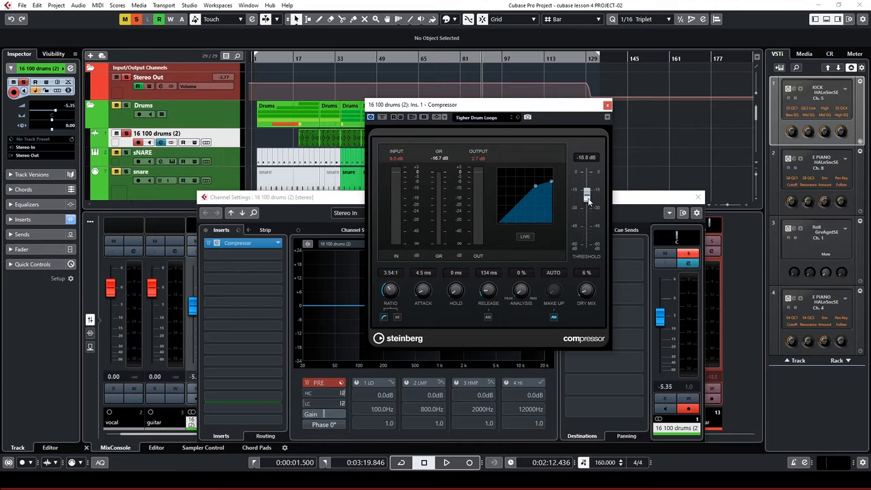
pyautogui.press('space')
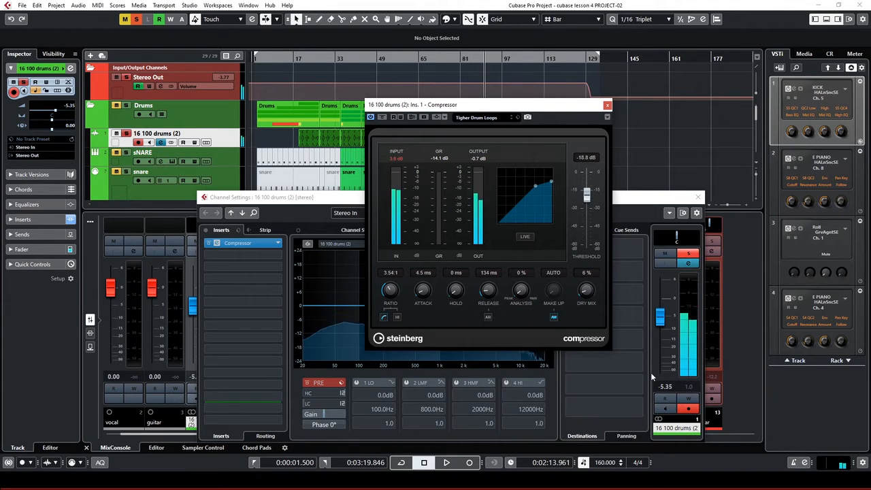
pyautogui.press('space')
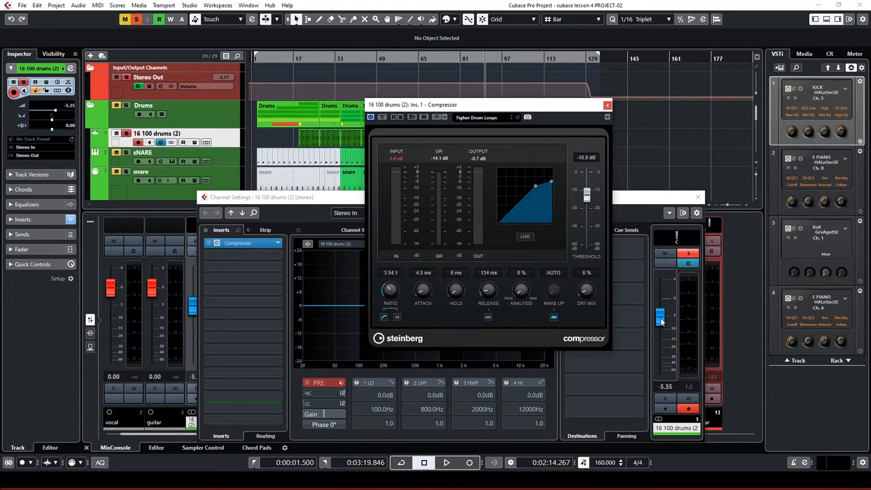
# Scroll the drum loop channel fader up to -4.31 and close the channel settings window
pyautogui.press('space')
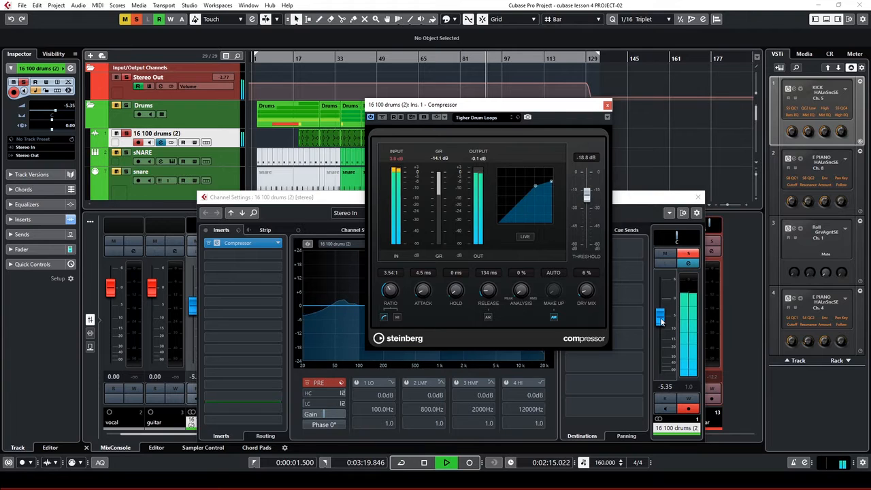
pyautogui.scroll(2, 661, 322)
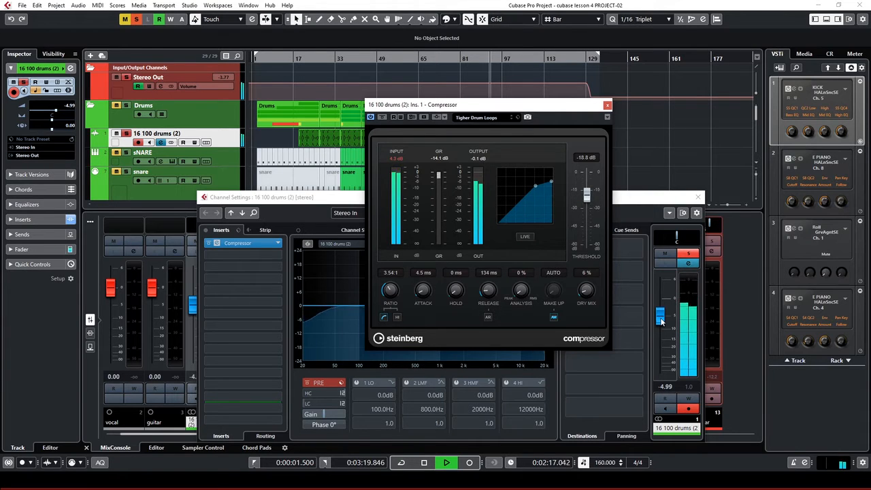
pyautogui.scroll(1, 662, 322)
pyautogui.press('space')
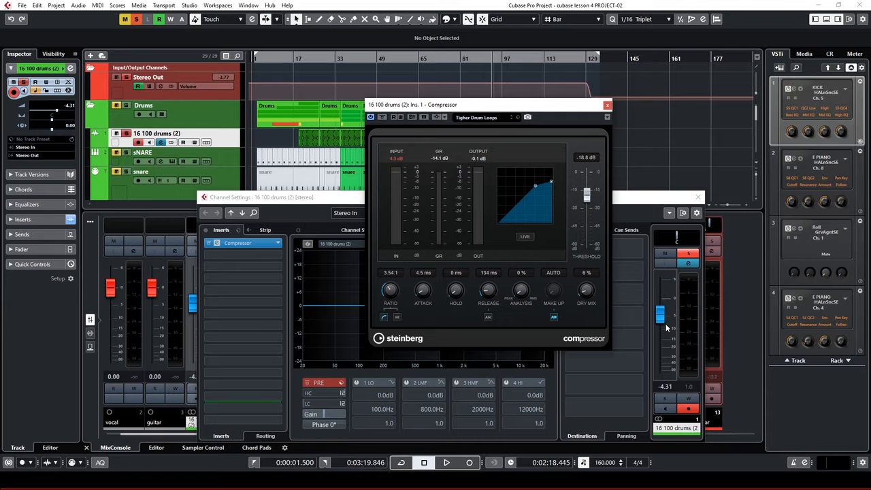
pyautogui.press('space')
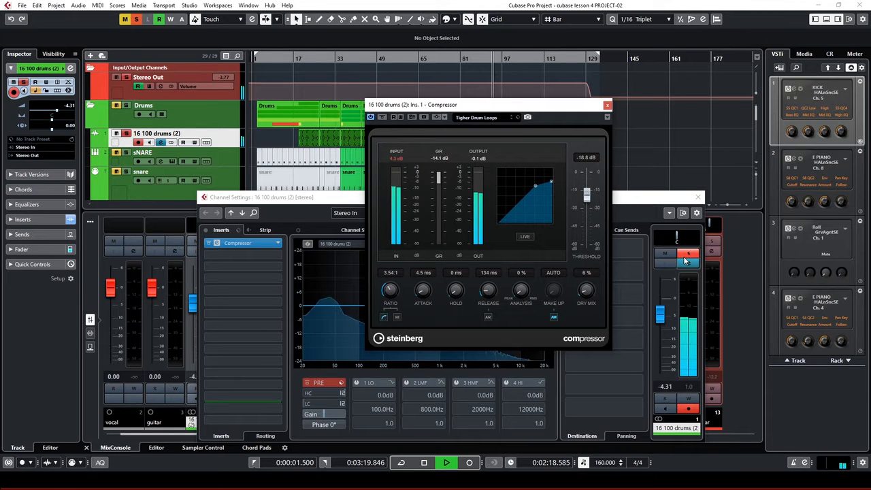
pyautogui.click(699, 198)
# Close the compressor window, scroll the MixConsole to Stereo Out, and stop playback
pyautogui.click(607, 105)
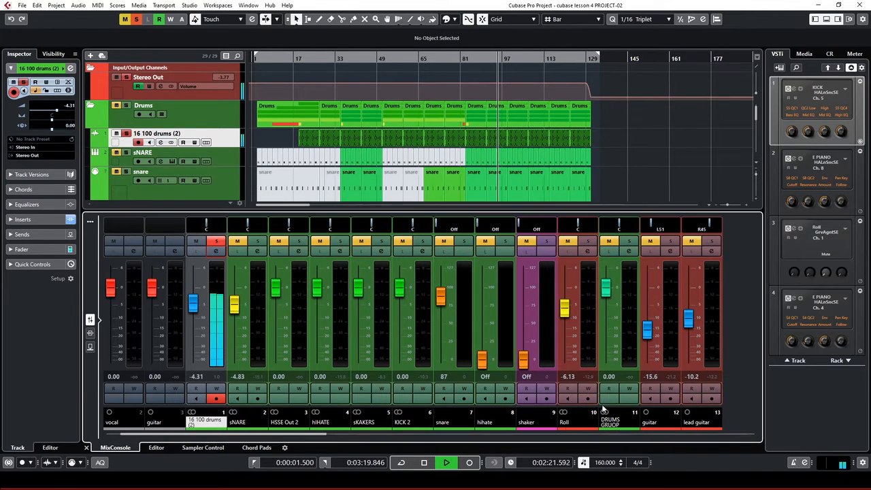
pyautogui.moveTo(268, 435); pyautogui.dragTo(753, 444)
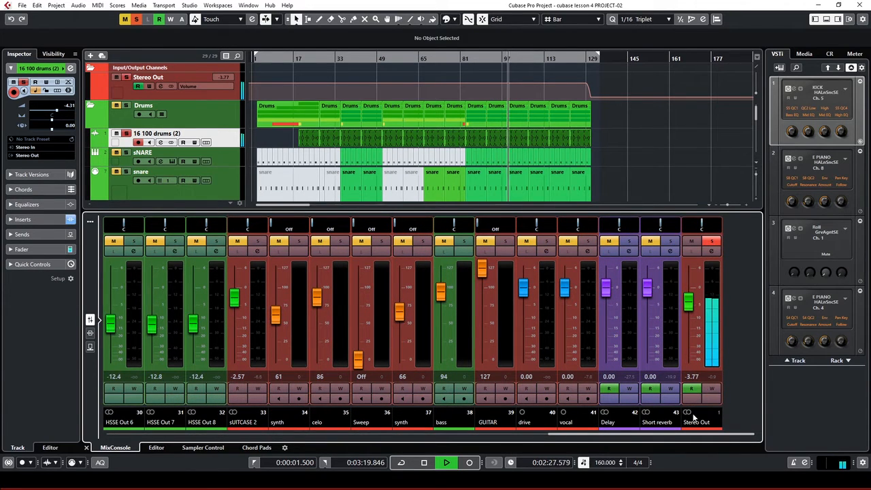
pyautogui.press('space')
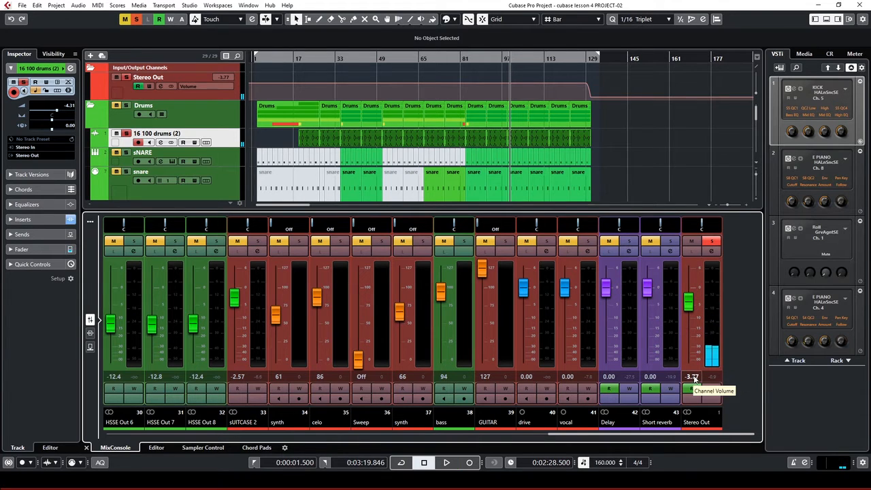
# Turn off Stereo Out's automation read and reset its volume to 0.00 dB
pyautogui.doubleClick(692, 376)
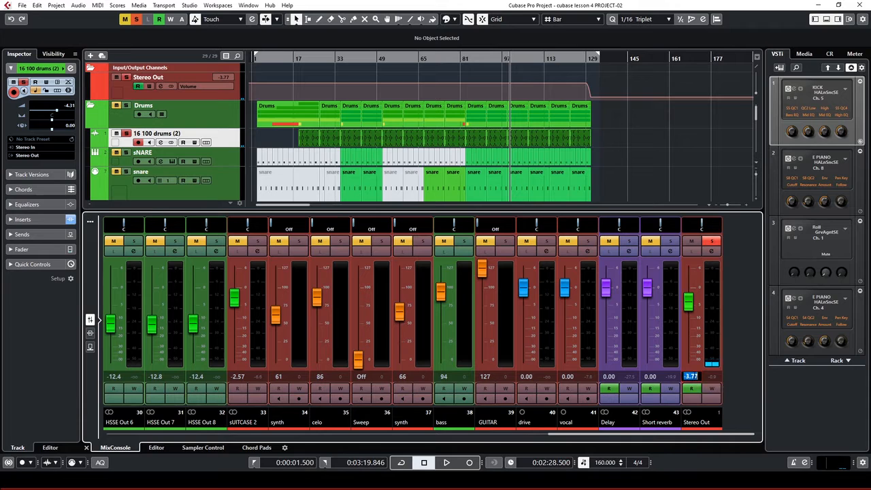
pyautogui.click(688, 303)
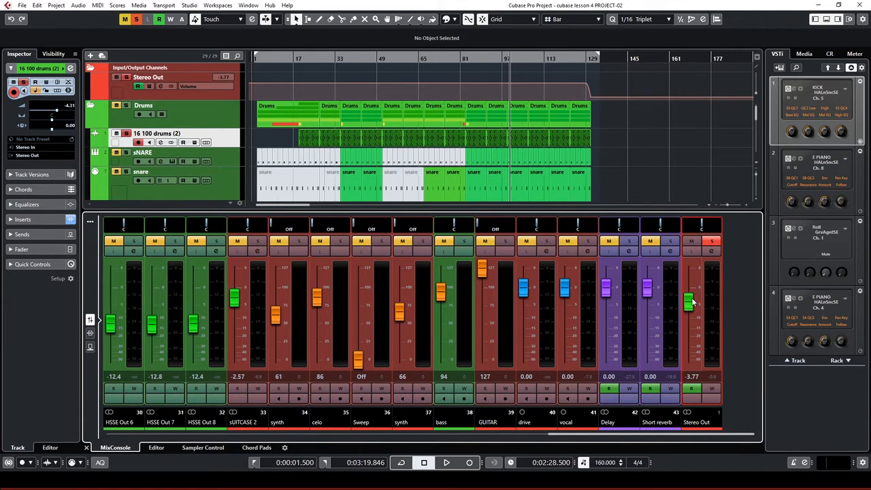
pyautogui.click(693, 389)
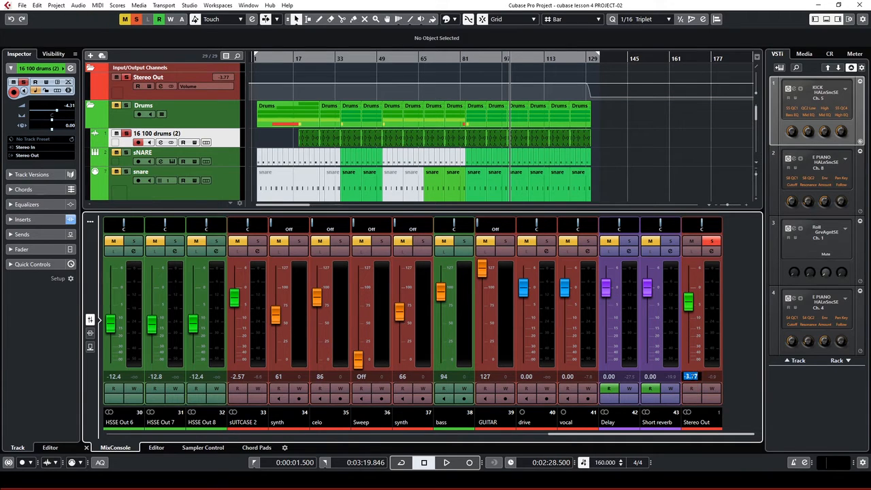
pyautogui.write('0')
pyautogui.press('Return')
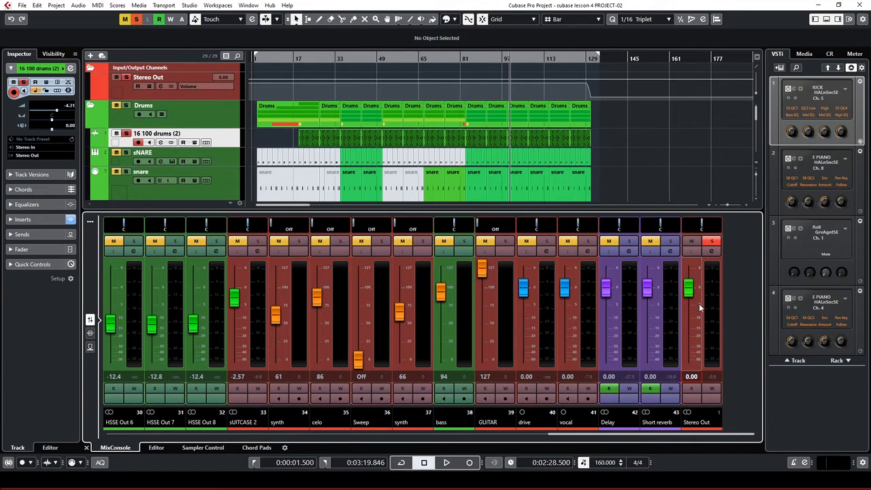
pyautogui.press('space')
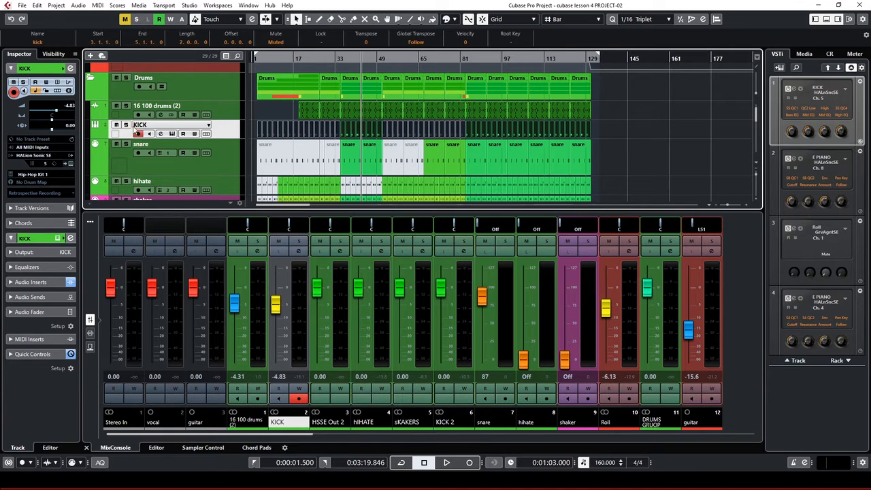
# Clear solo on all tracks except KICK and play back from 0:58.5
pyautogui.keyDown('ctrl'); pyautogui.click(126, 125); pyautogui.keyUp('ctrl')
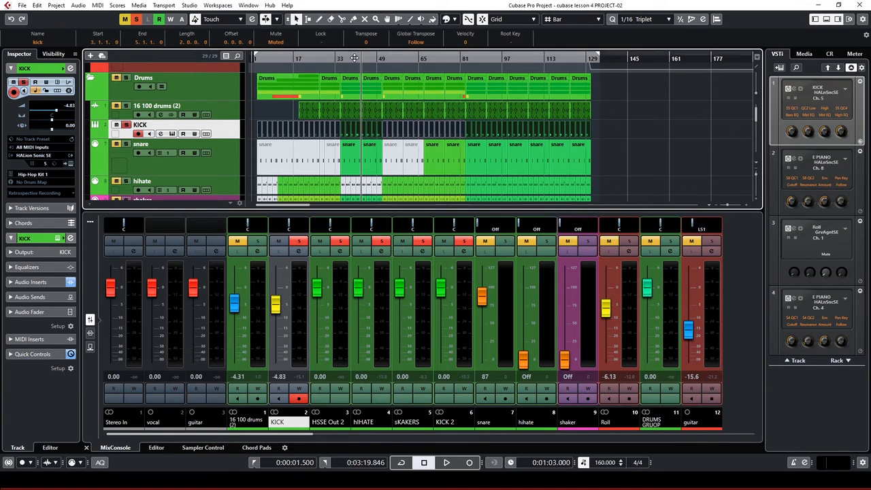
pyautogui.click(354, 58)
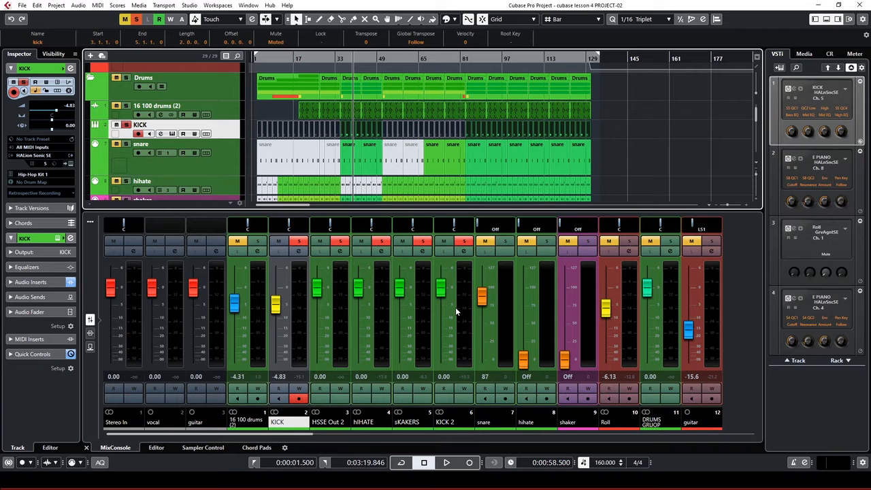
pyautogui.press('space')
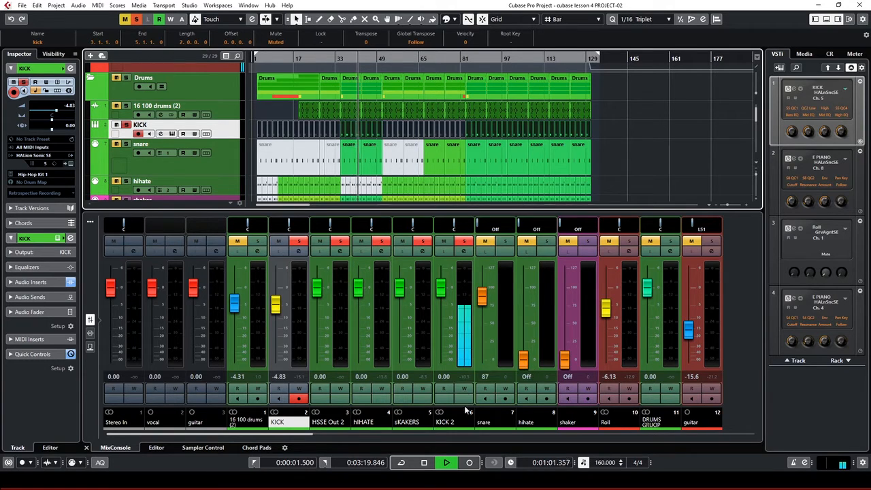
pyautogui.press('space')
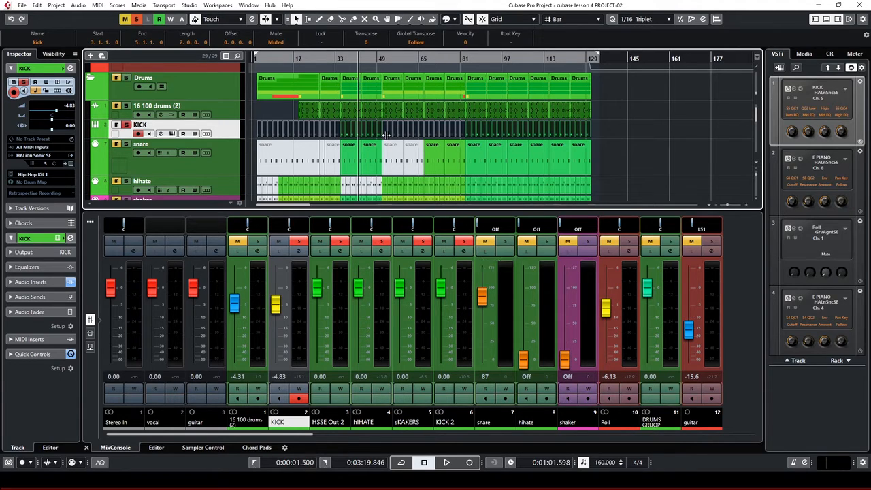
# Check KICK 2's output destinations, then close its settings and refocus the track list
pyautogui.click(463, 253)
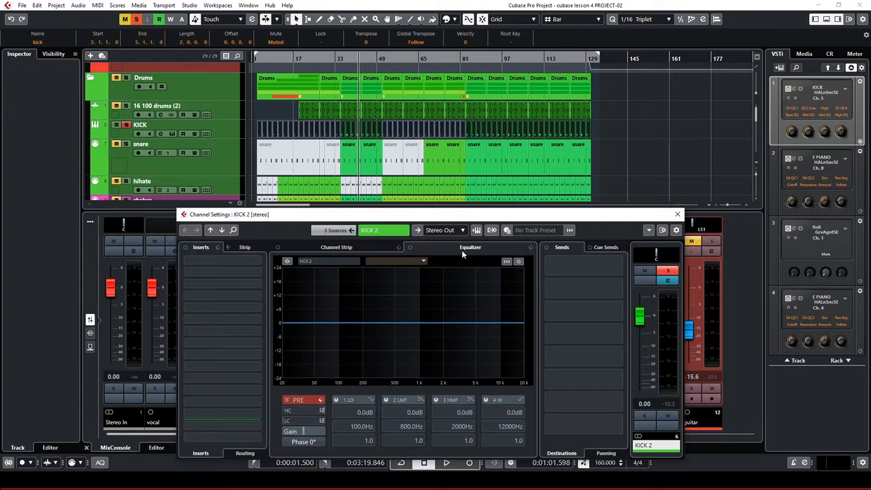
pyautogui.moveTo(456, 217); pyautogui.dragTo(458, 156)
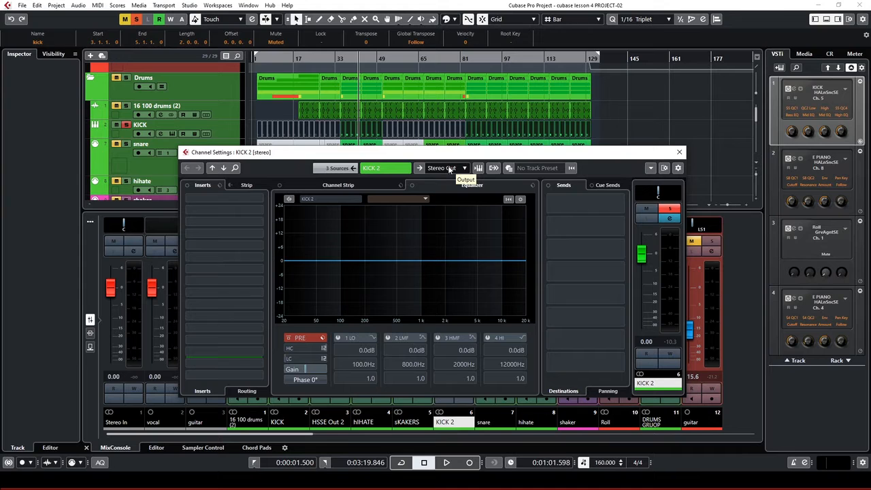
pyautogui.click(448, 168)
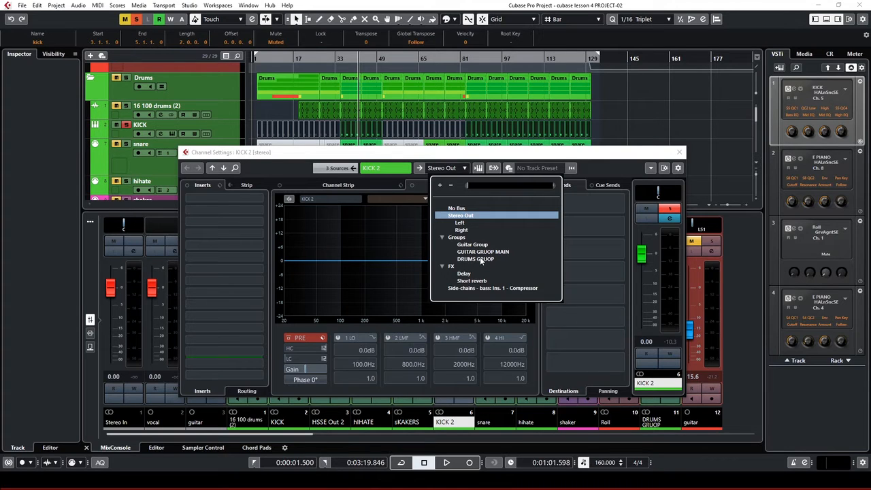
pyautogui.press('Escape')
pyautogui.press('Escape')
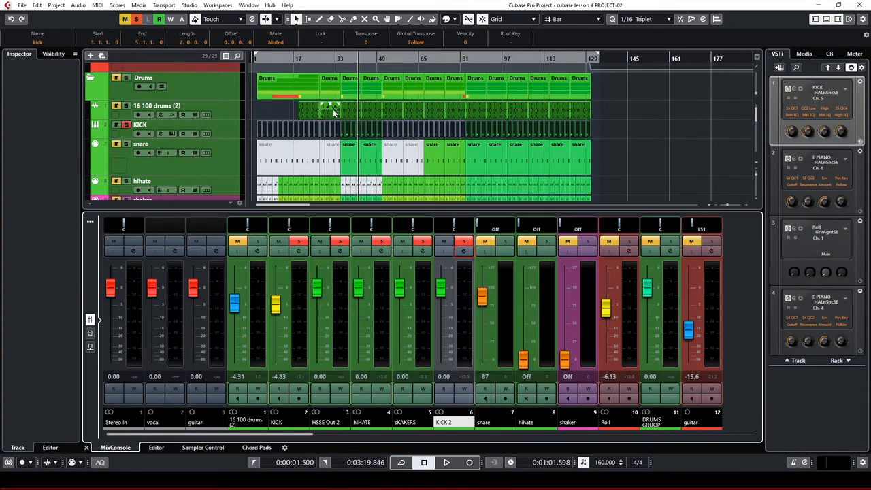
pyautogui.click(133, 150)
# Audition the snare track and rename mixer channel 2 from KICK to SNARE
pyautogui.click(192, 169)
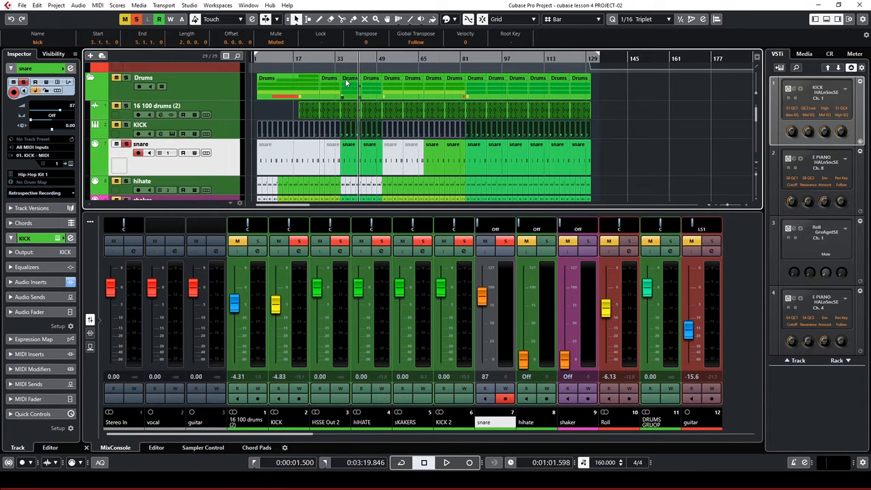
pyautogui.press('space')
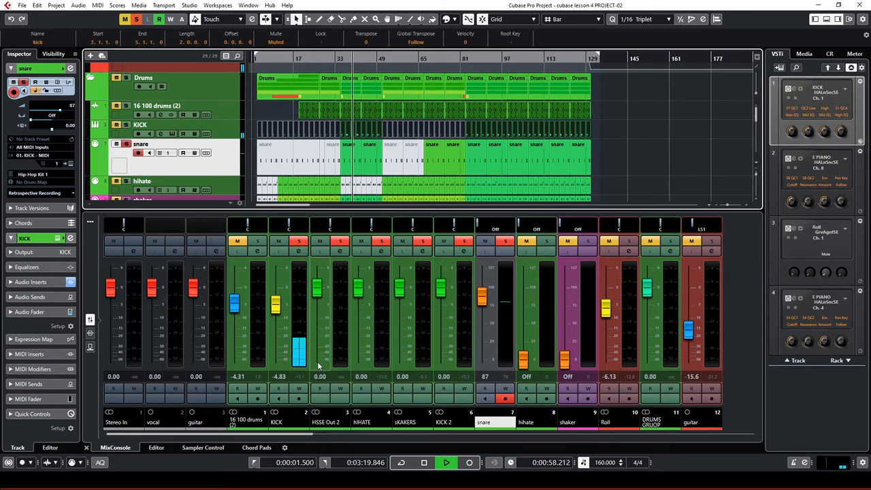
pyautogui.press('space')
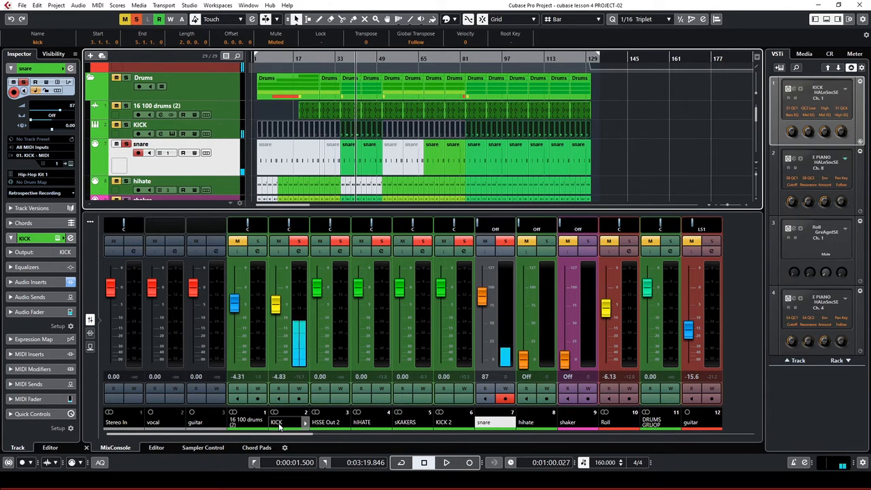
pyautogui.click(276, 422)
pyautogui.write('sNARE')
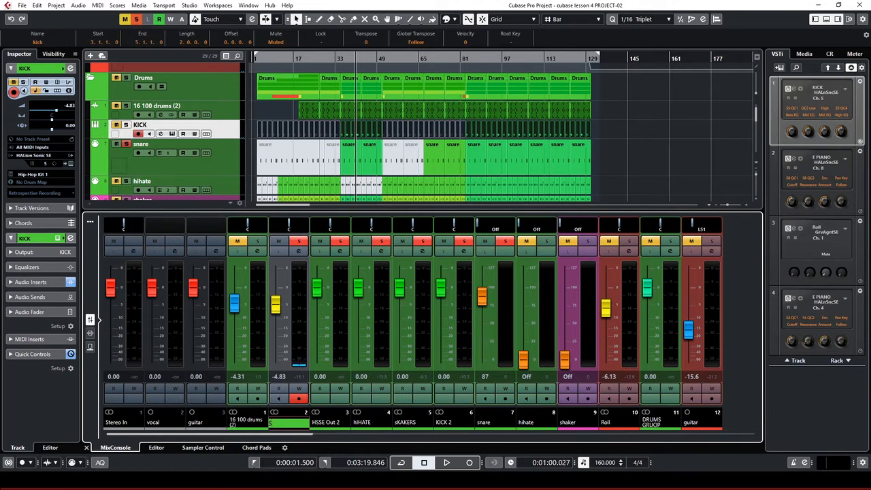
pyautogui.press('Return')
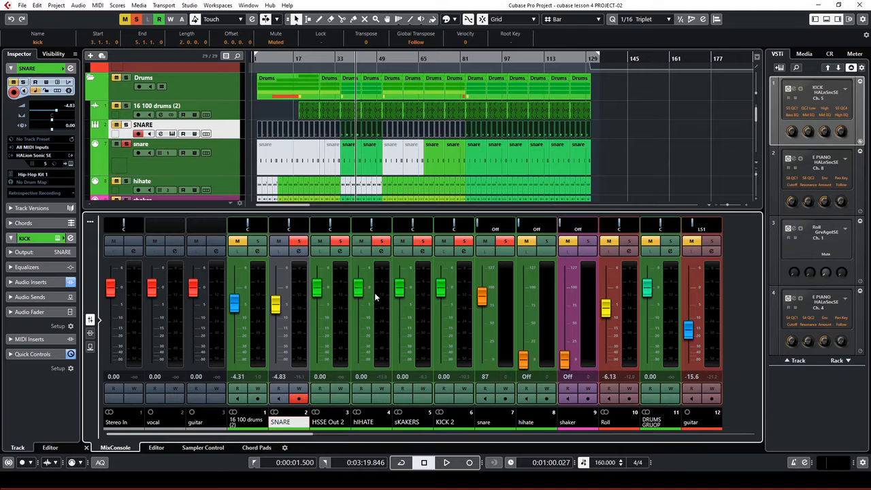
# Route the SNARE channel's output to DRUMS GRUOP
pyautogui.click(301, 253)
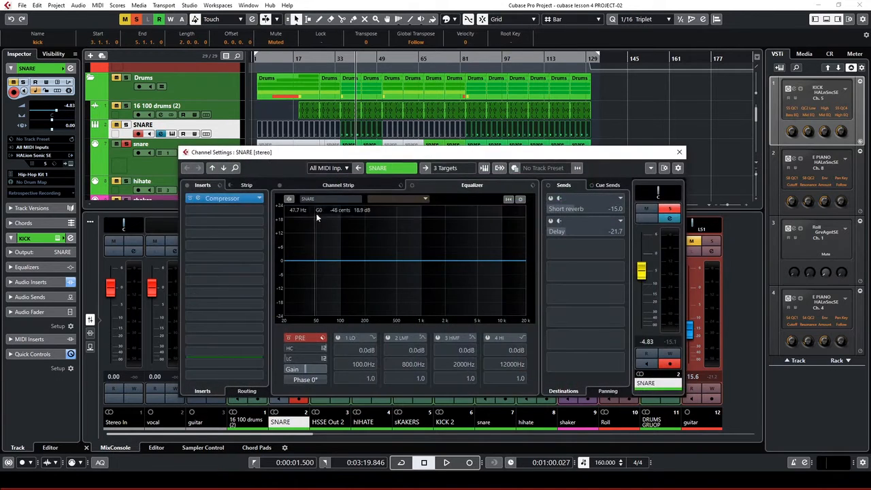
pyautogui.click(450, 171)
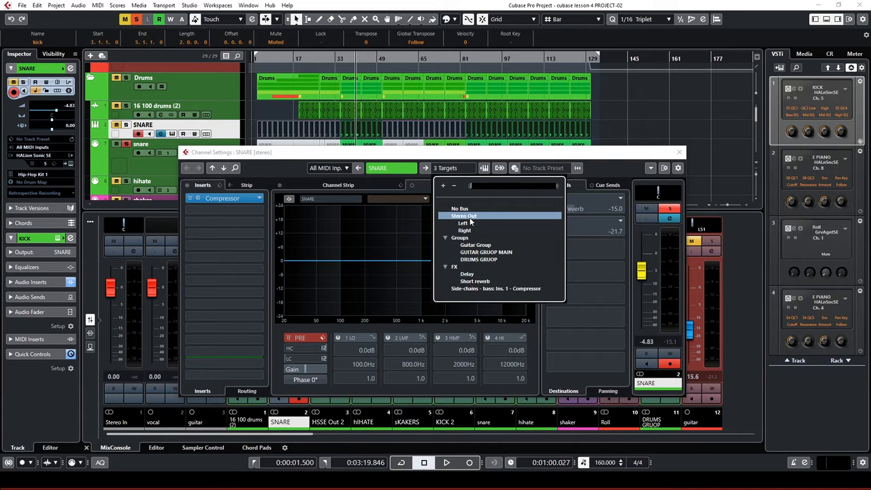
pyautogui.click(483, 259)
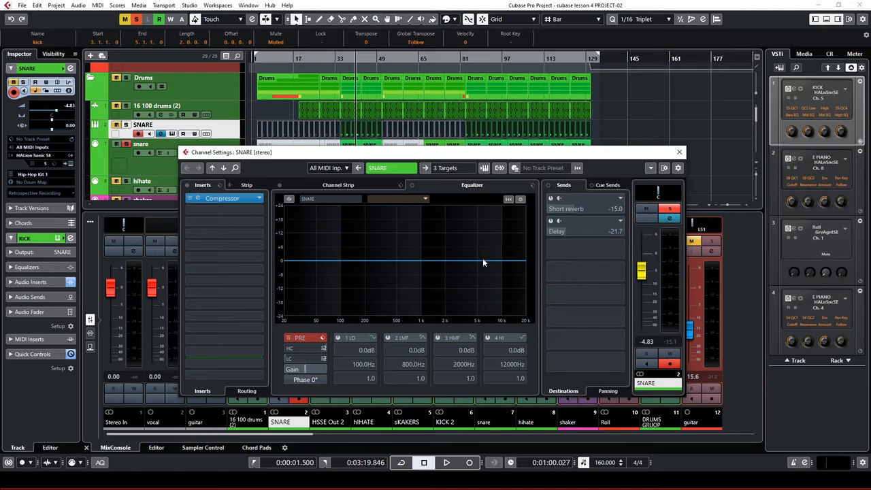
pyautogui.click(680, 153)
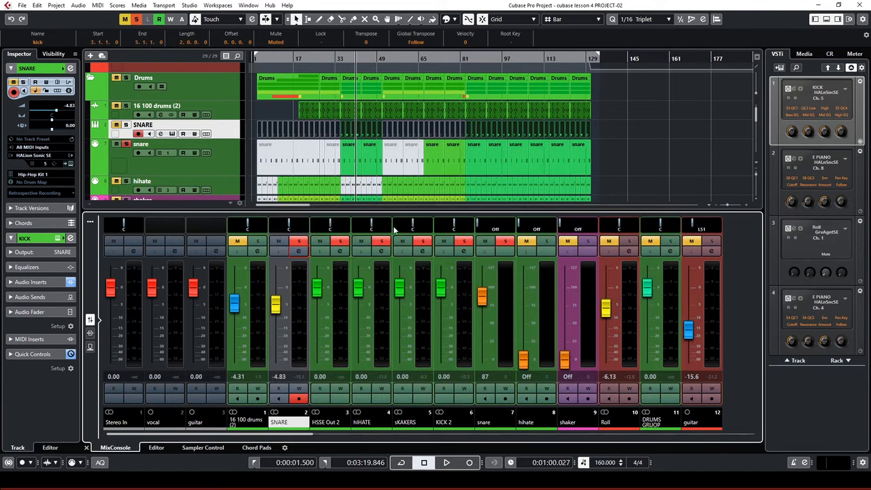
# Solo the hIHATE track and route its output to DRUMS GRUOP
pyautogui.click(227, 164)
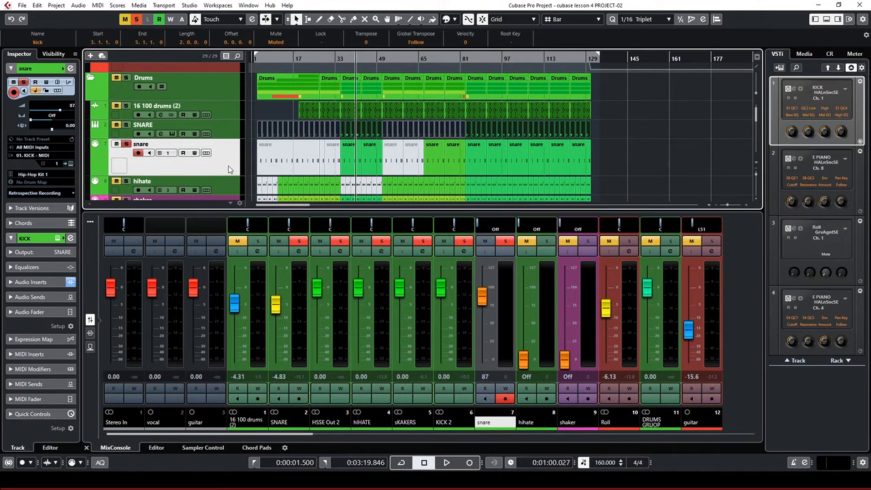
pyautogui.scroll(-1, 221, 167)
pyautogui.press('space')
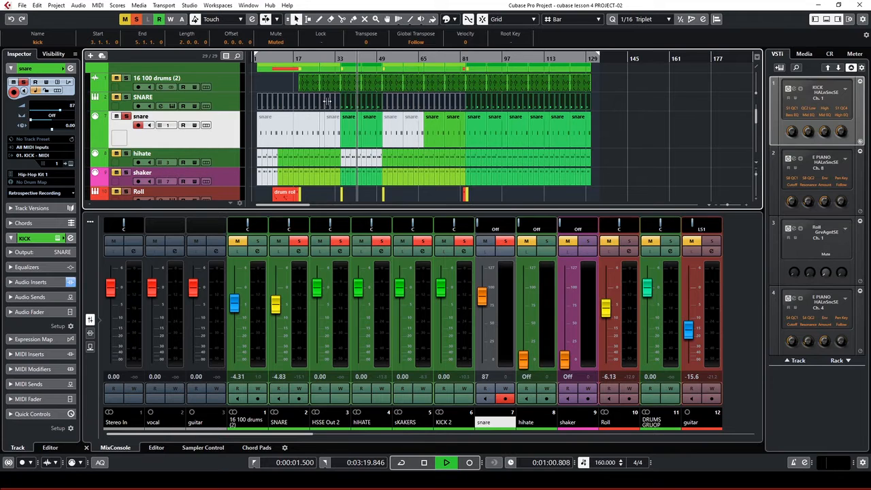
pyautogui.click(126, 153)
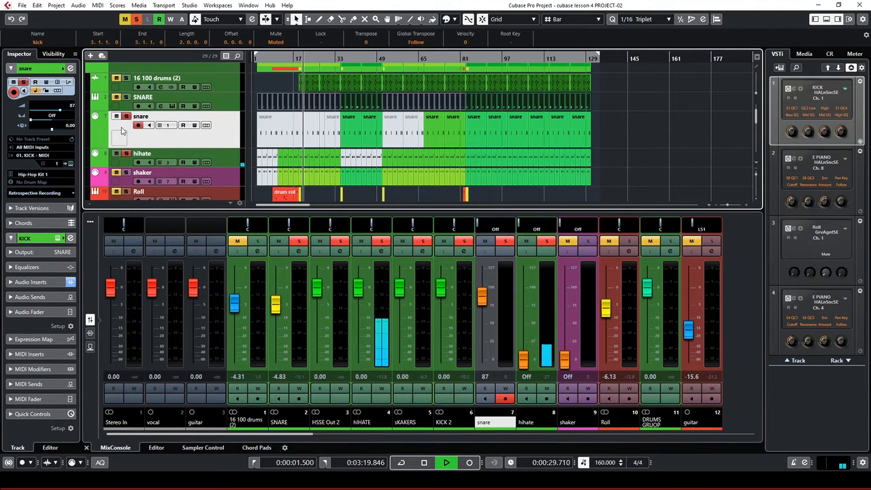
pyautogui.click(183, 161)
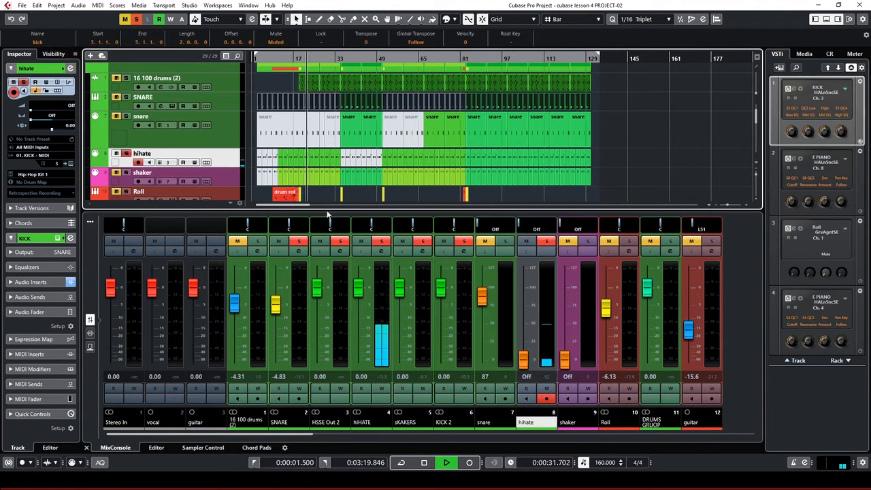
pyautogui.press('space')
pyautogui.click(381, 251)
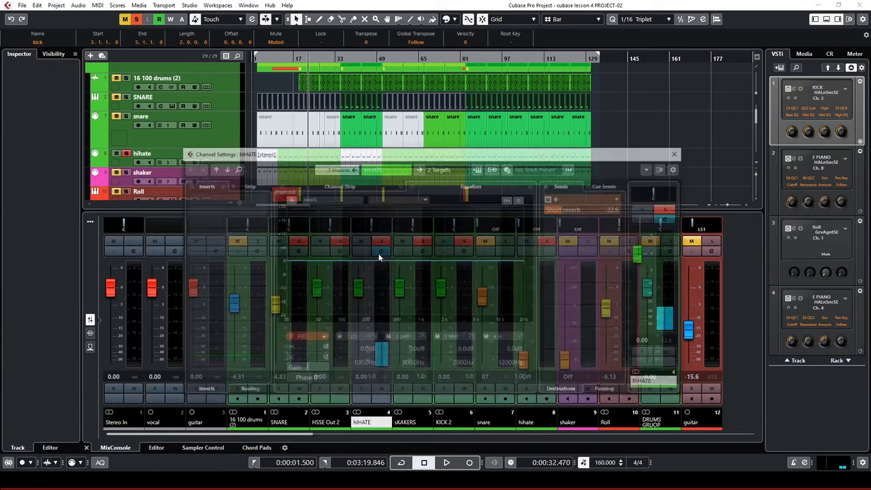
pyautogui.click(454, 170)
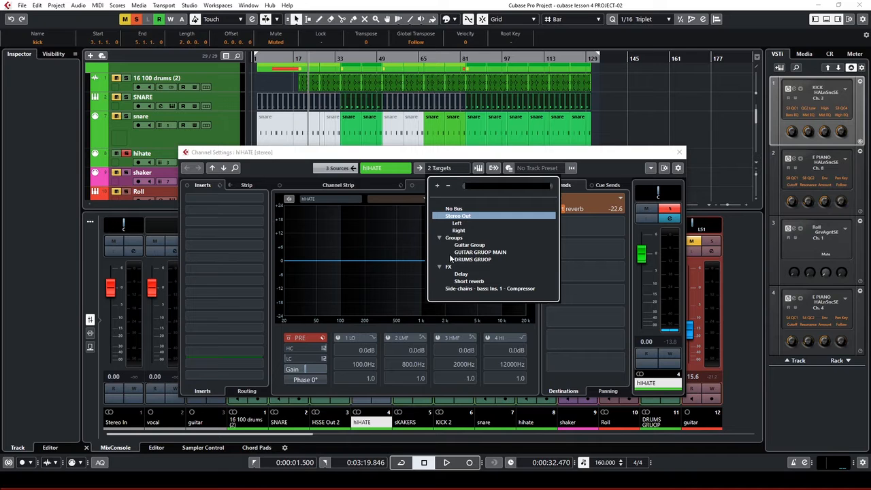
pyautogui.click(466, 259)
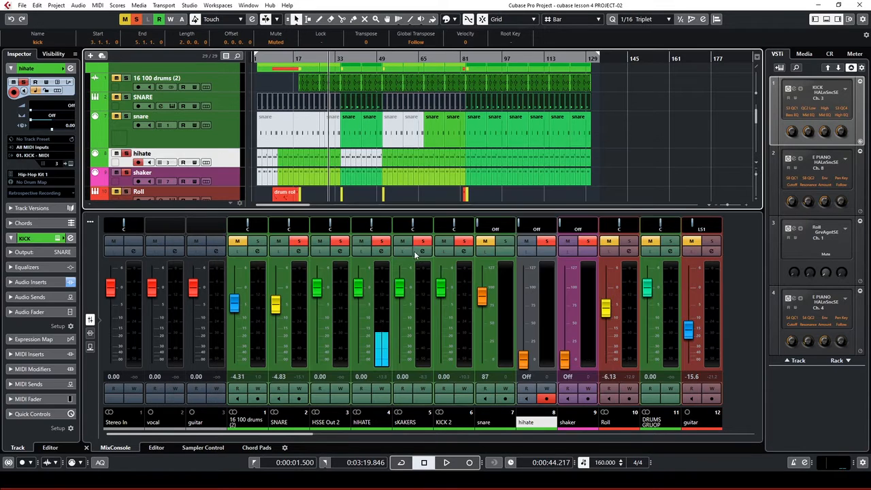
pyautogui.click(420, 254)
# Route the sKAKERS channel's output to DRUMS GRUOP
pyautogui.click(421, 253)
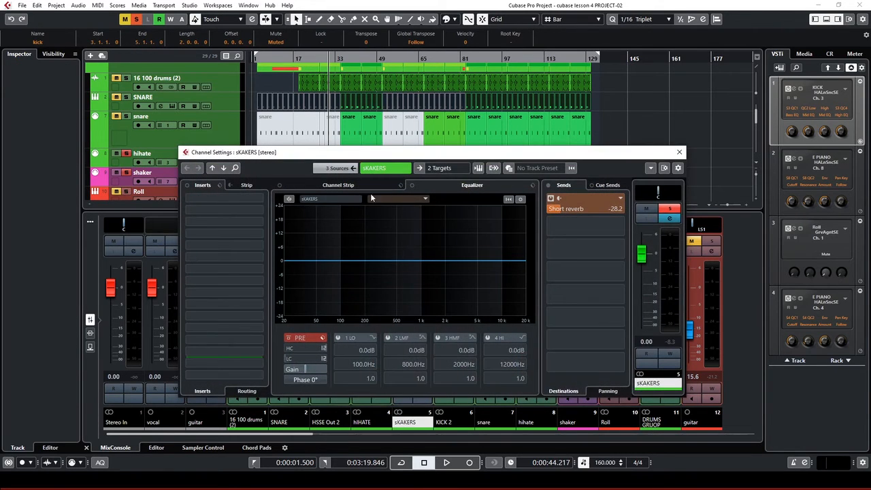
pyautogui.click(461, 170)
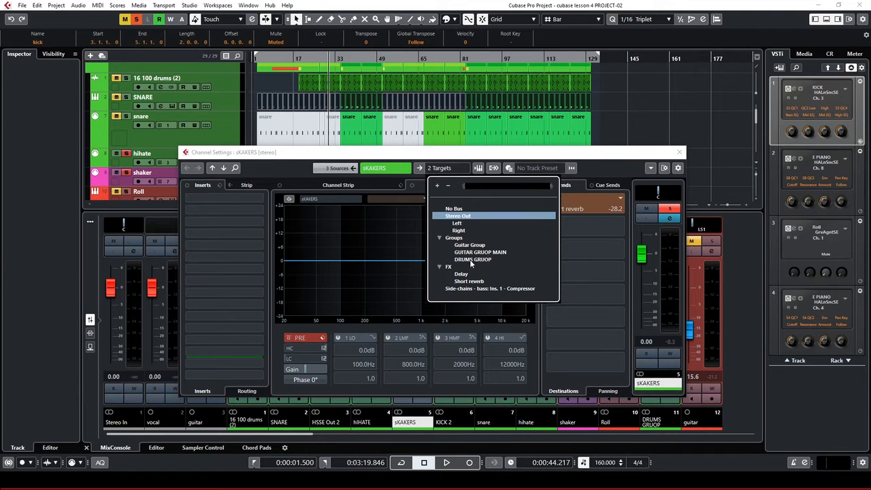
pyautogui.click(467, 259)
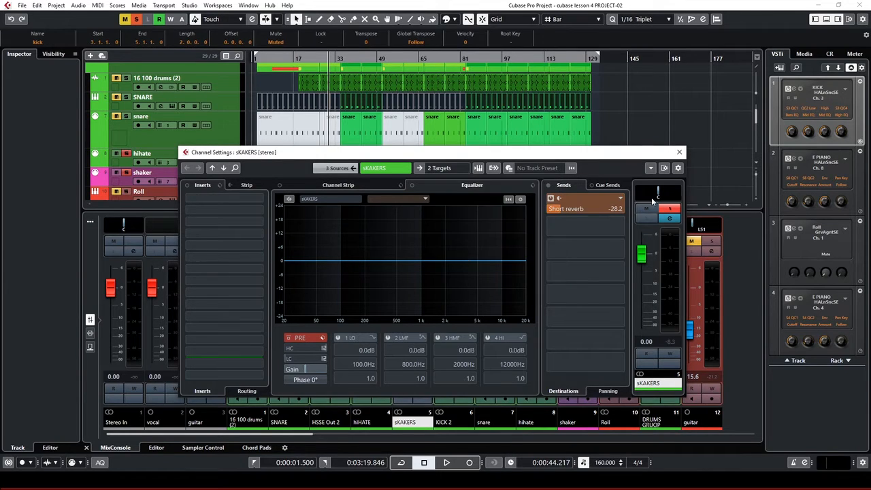
pyautogui.click(678, 152)
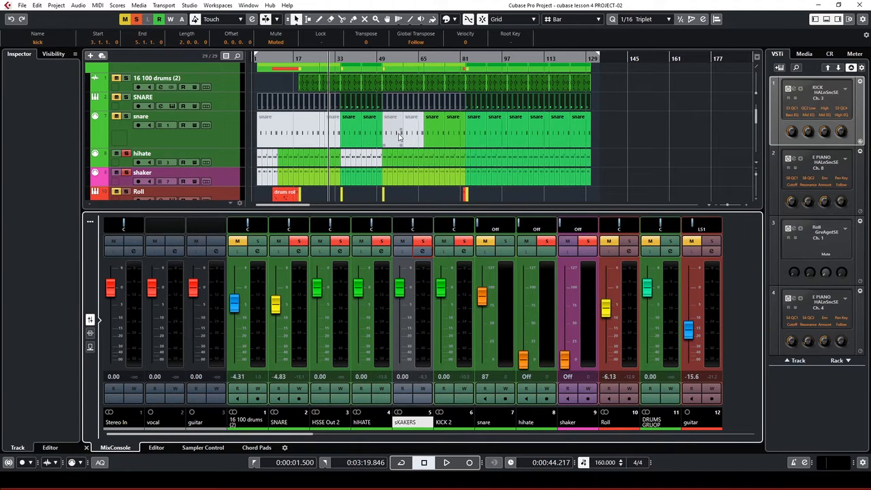
# Move playback back to 0:00:19.500, then unmute and select the Roll track
pyautogui.scroll(-1, 399, 140)
pyautogui.click(285, 58)
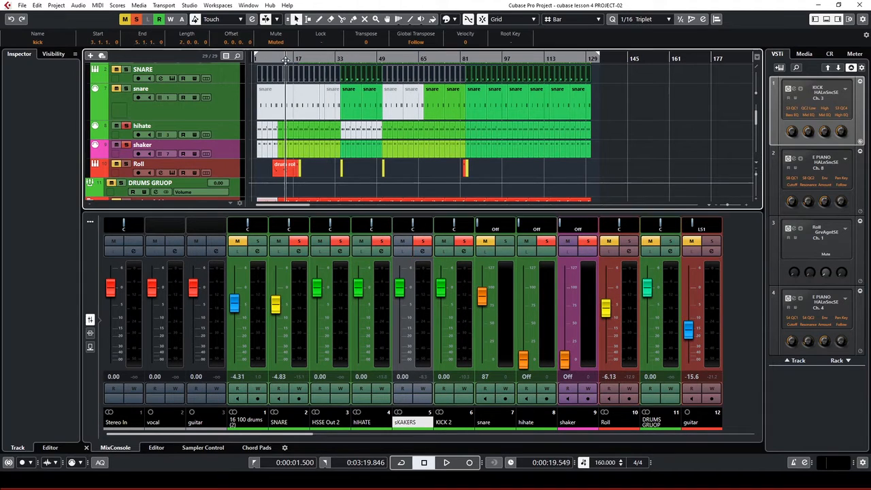
pyautogui.click(117, 164)
pyautogui.click(228, 167)
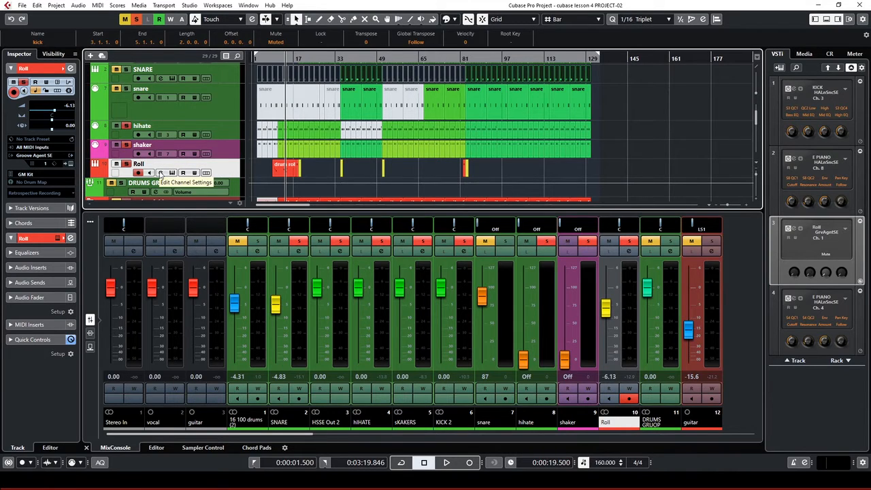
# Route Roll's output to DRUMS GRUOP and select the DRUMS GRUOP track
pyautogui.click(161, 174)
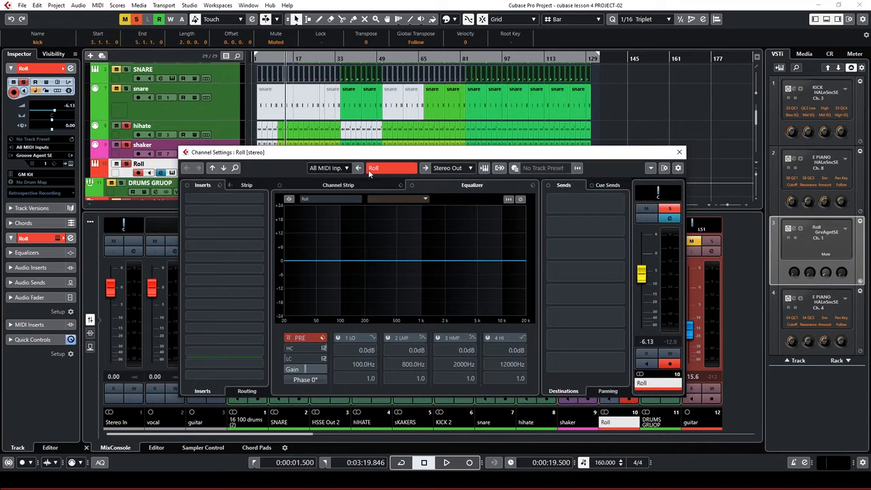
pyautogui.click(455, 168)
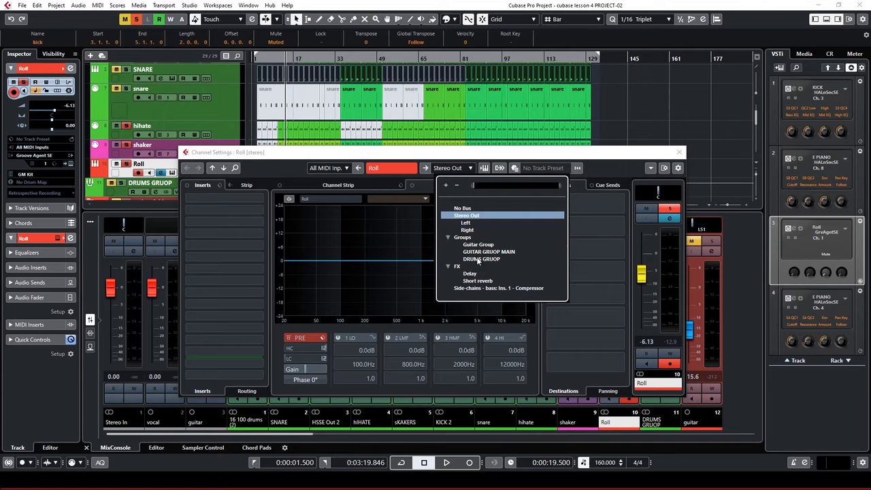
pyautogui.click(479, 259)
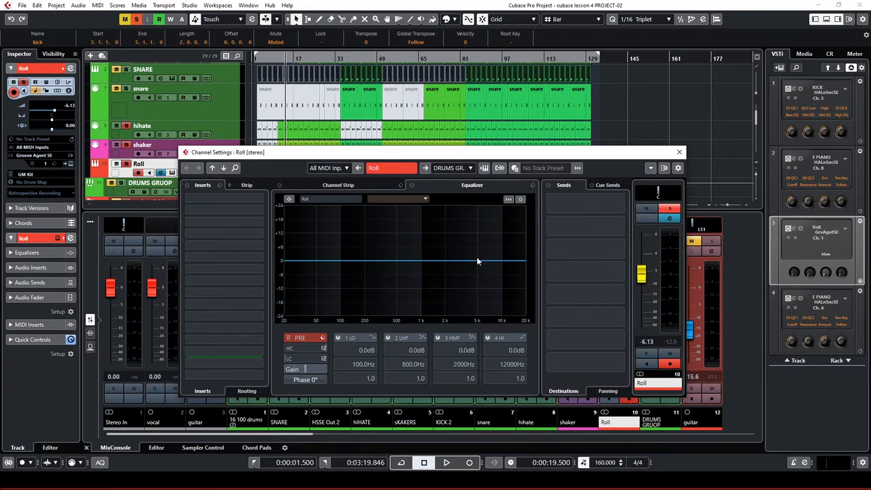
pyautogui.click(679, 153)
pyautogui.scroll(-3, 306, 113)
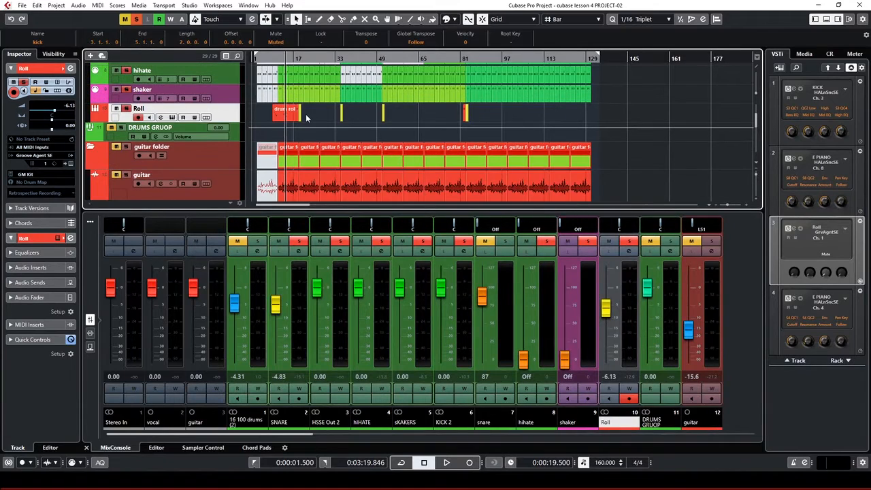
pyautogui.scroll(1, 305, 116)
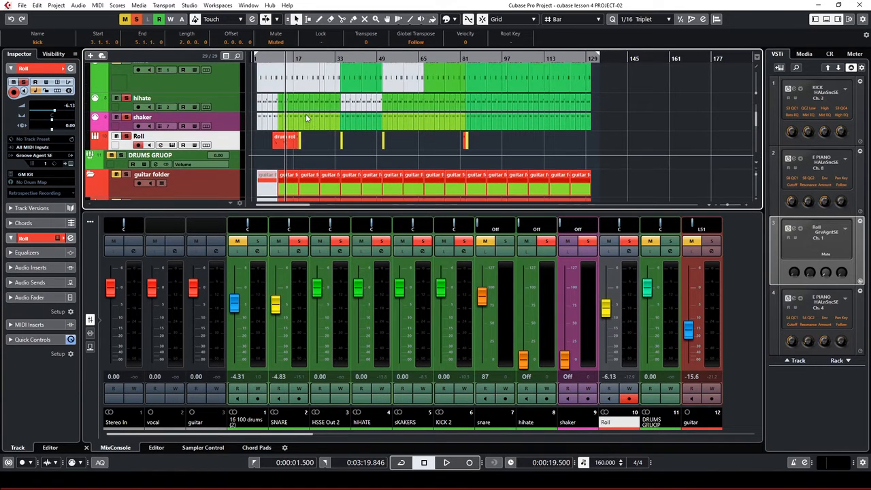
pyautogui.click(236, 163)
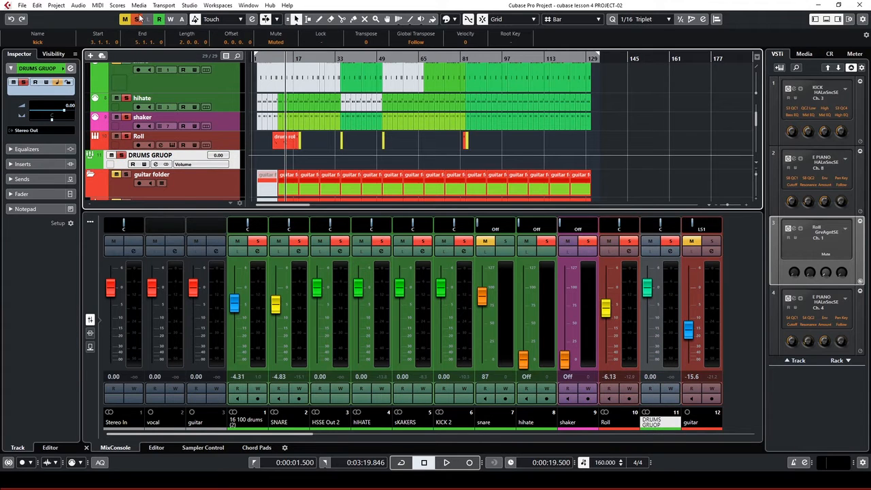
# Solo only DRUMS GRUOP and play it from around 0:55, stopping near 1:01
pyautogui.click(138, 19)
pyautogui.click(122, 155)
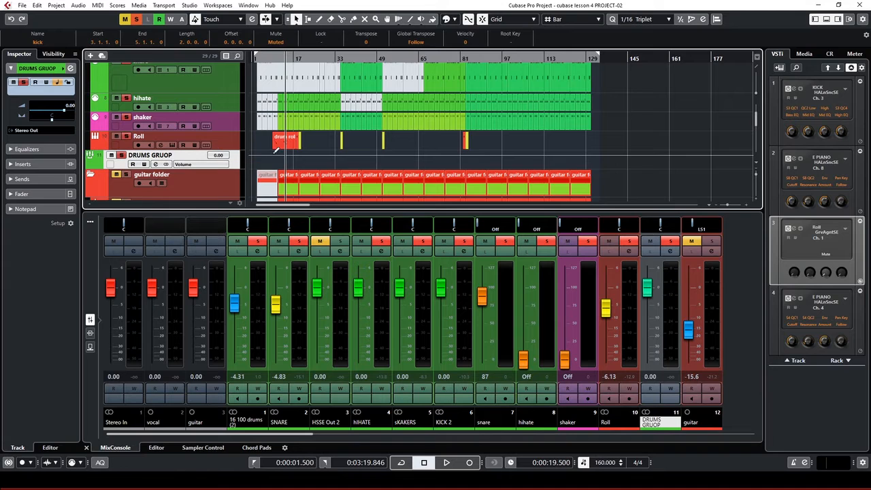
pyautogui.press('space')
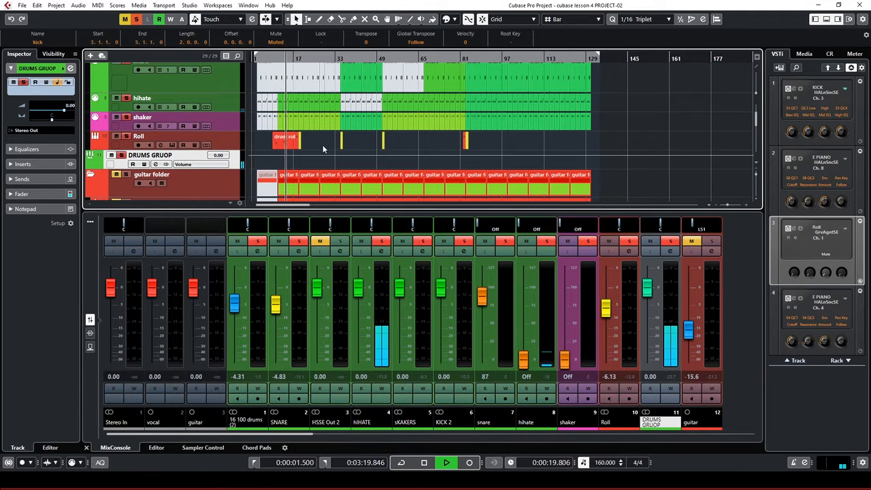
pyautogui.scroll(2, 324, 147)
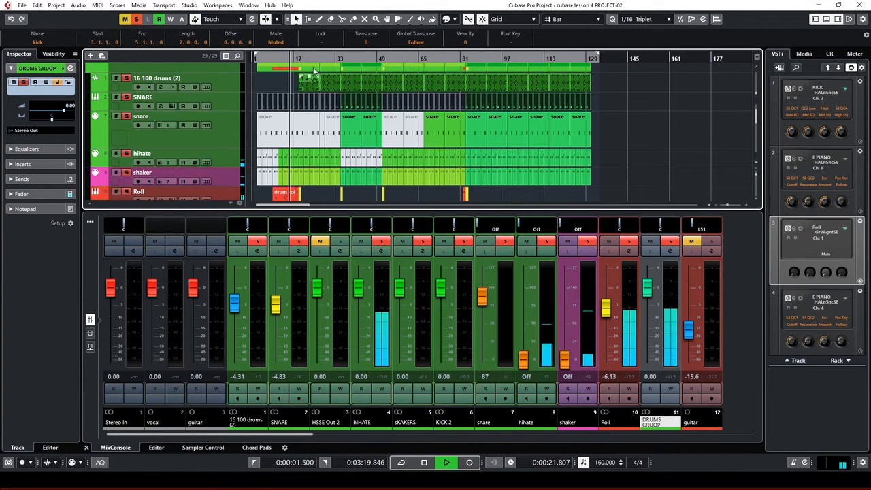
pyautogui.click(348, 60)
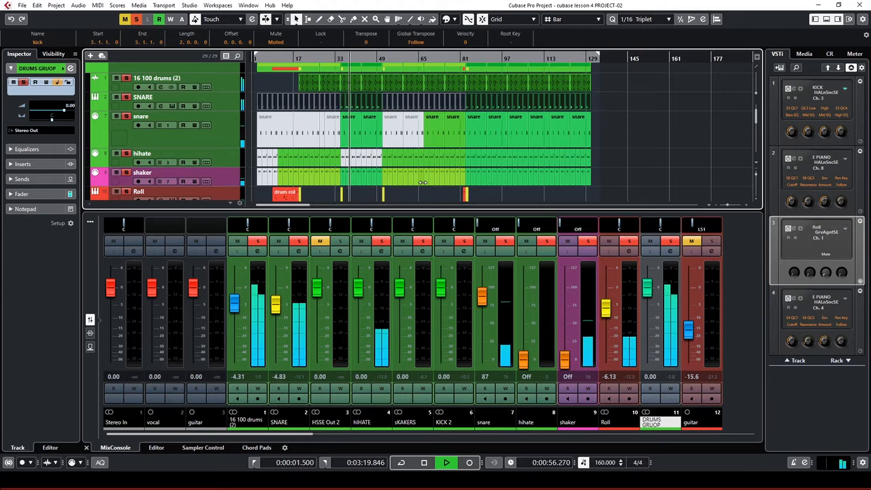
pyautogui.scroll(-2, 402, 149)
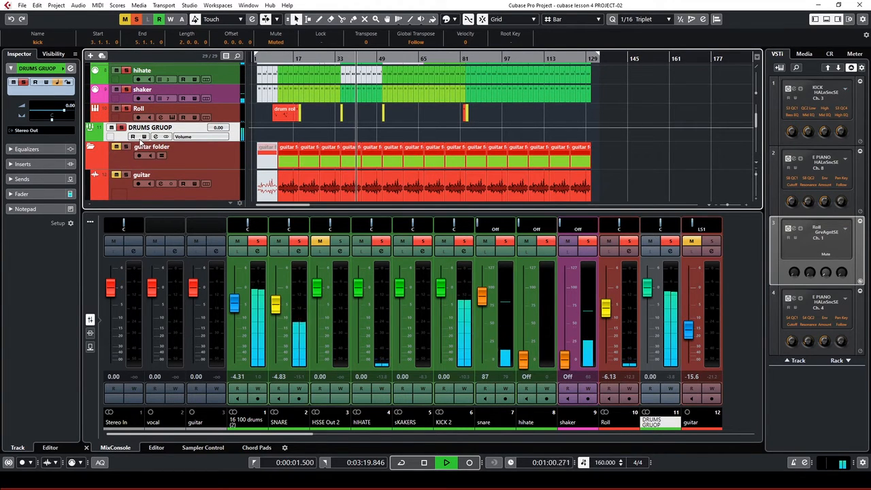
pyautogui.press('space')
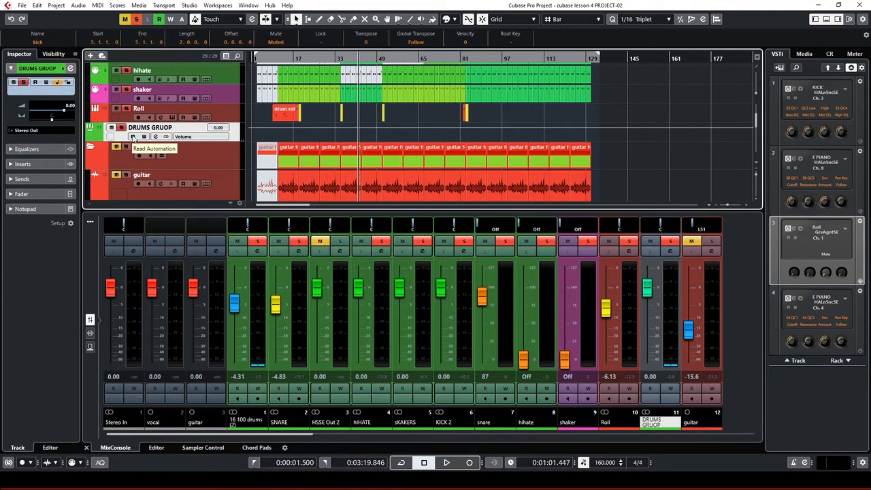
# Enable read/write automation on DRUMS GRUOP and record a fader fade during playback
pyautogui.click(133, 137)
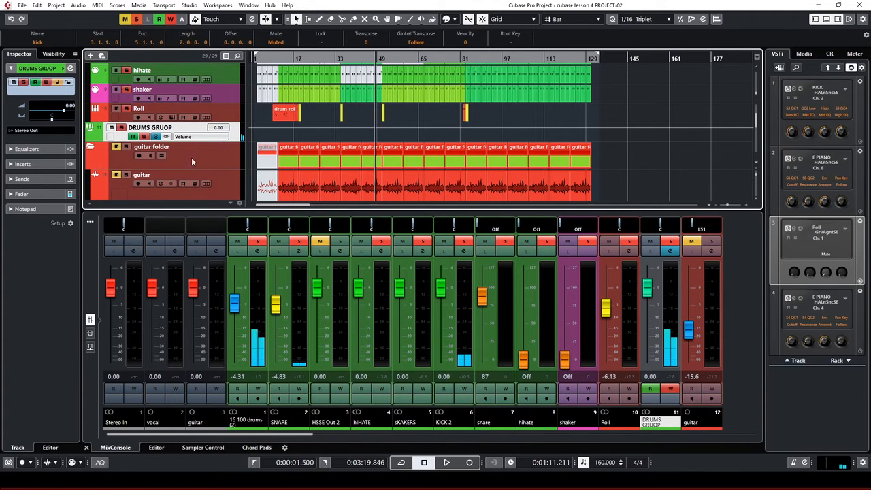
pyautogui.click(155, 136)
pyautogui.press('space')
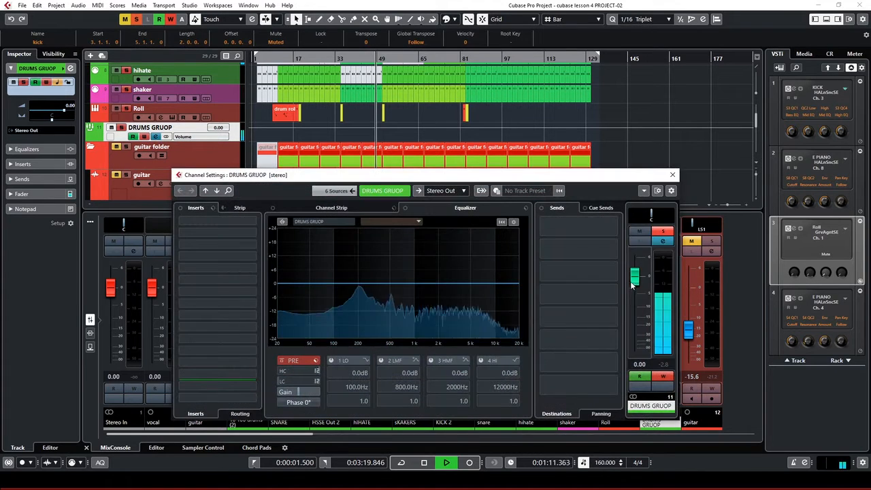
pyautogui.moveTo(632, 307); pyautogui.dragTo(641, 343)
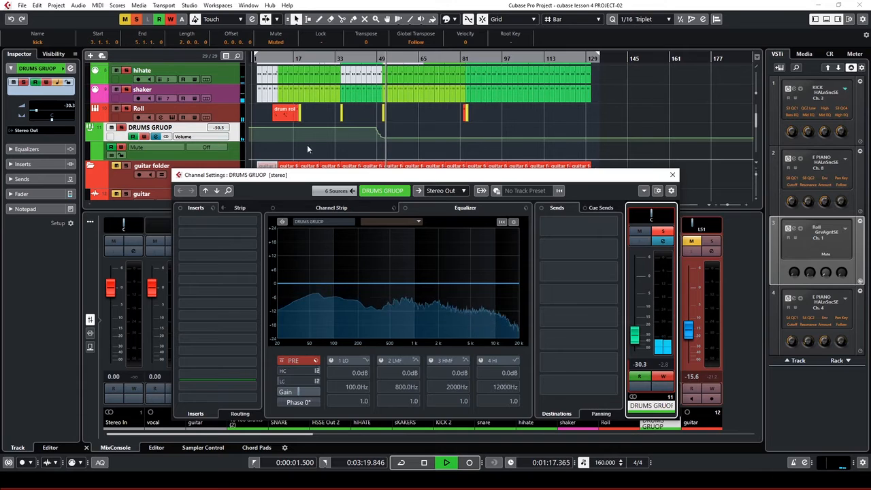
pyautogui.press('space')
pyautogui.press('Escape')
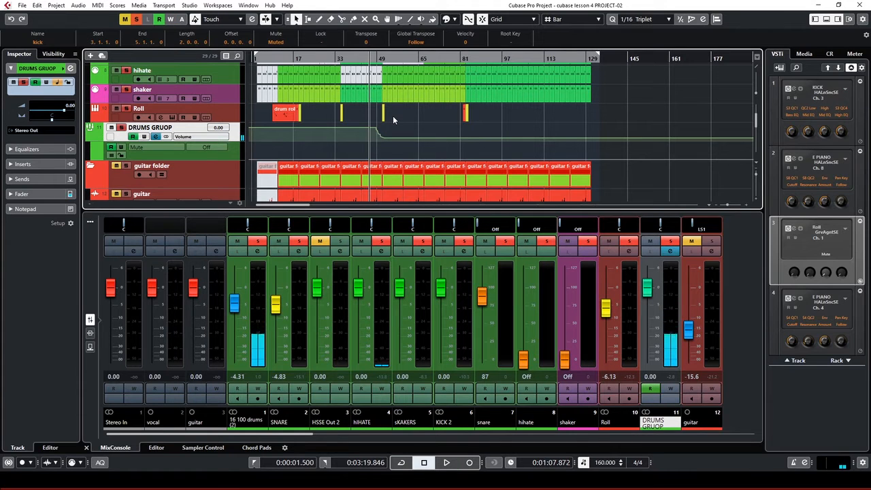
# Play back the fade, then delete its volume automation points, leaving -28.0 dB
pyautogui.press('space')
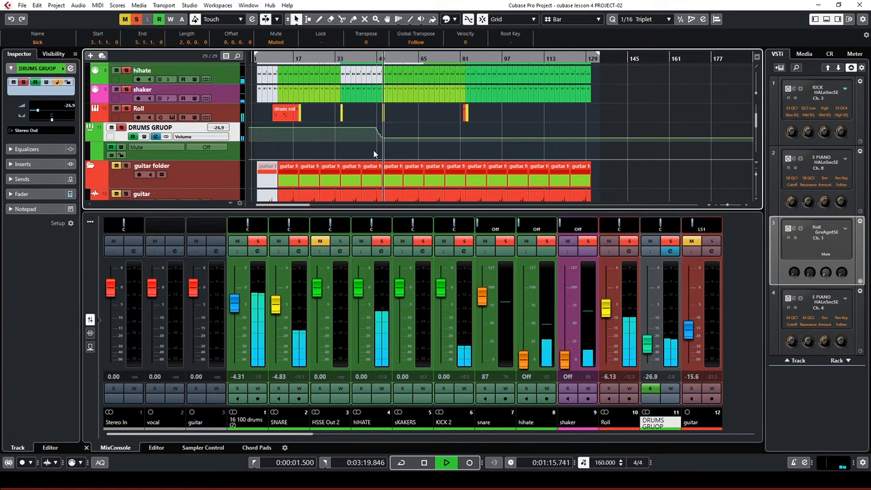
pyautogui.press('space')
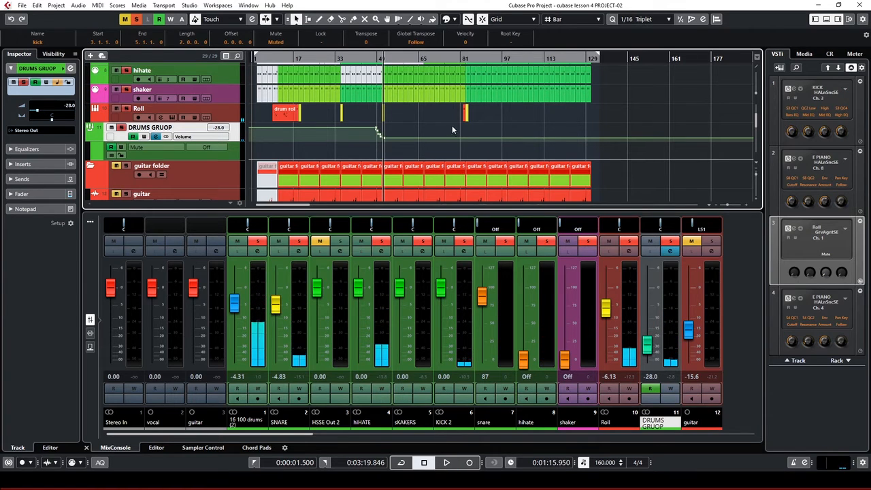
pyautogui.moveTo(452, 125); pyautogui.dragTo(338, 148)
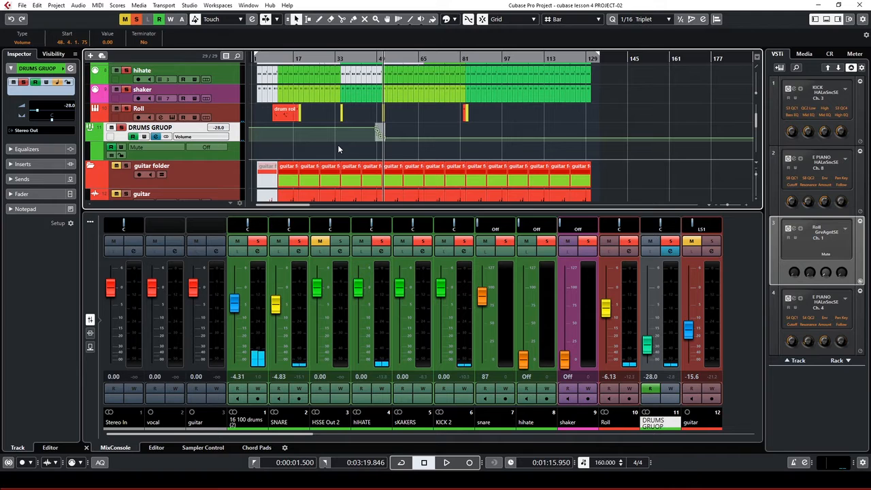
pyautogui.press('Delete')
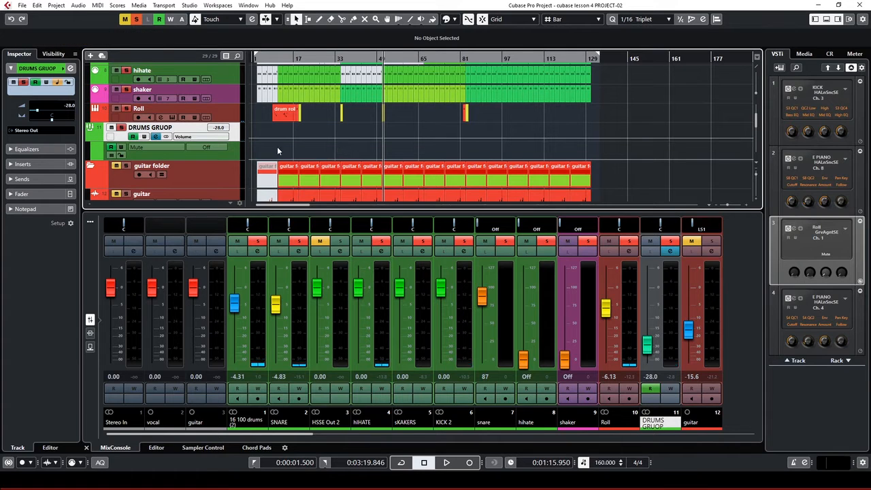
# Turn off automation read on DRUMS GRUOP and reset its fader to 0 dB
pyautogui.click(133, 137)
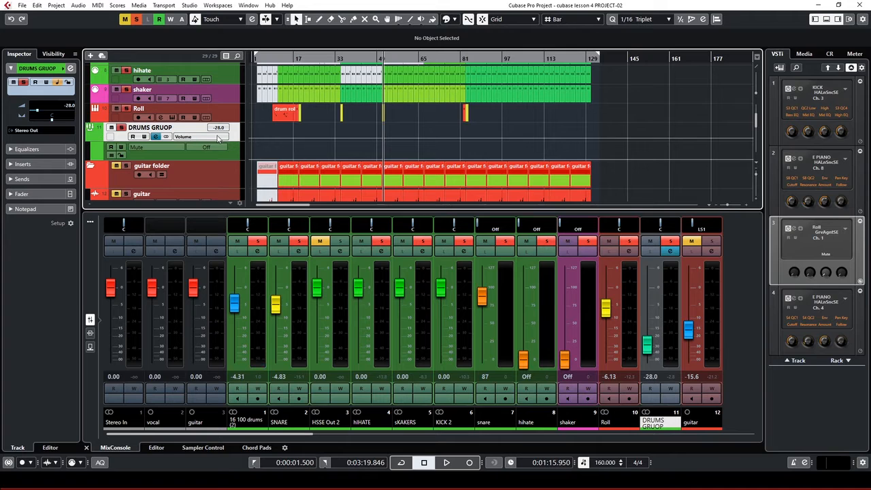
pyautogui.moveTo(219, 130); pyautogui.dragTo(221, 132)
pyautogui.keyDown('ctrl'); pyautogui.click(218, 127); pyautogui.keyUp('ctrl')
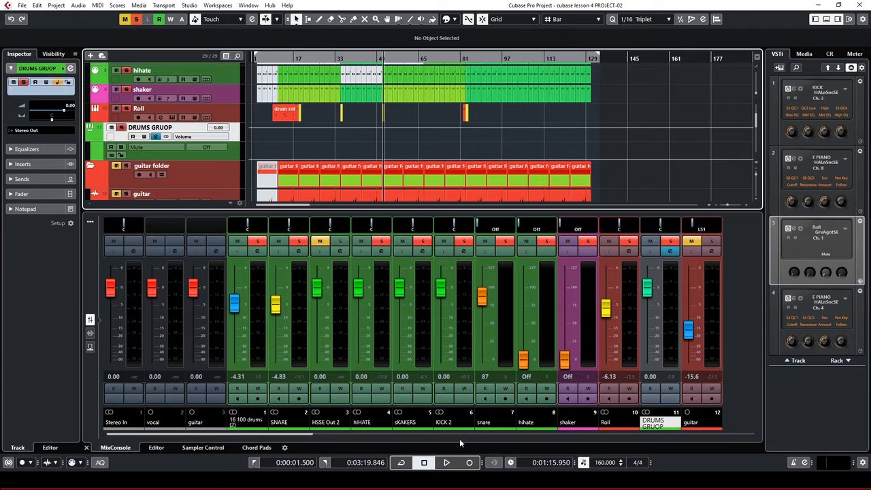
# Pull the DRUMS GRUOP mixer fader down during playback, settling it at -4.44 dB
pyautogui.moveTo(306, 436); pyautogui.dragTo(348, 433)
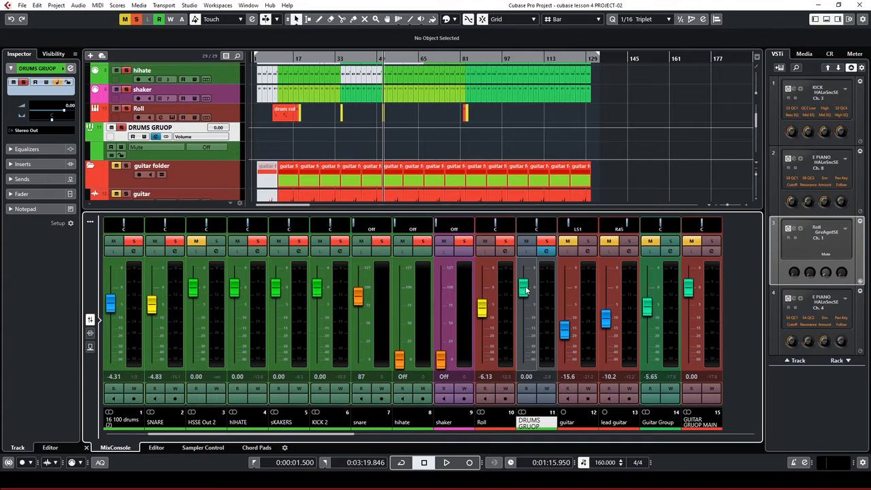
pyautogui.moveTo(526, 289); pyautogui.dragTo(525, 316)
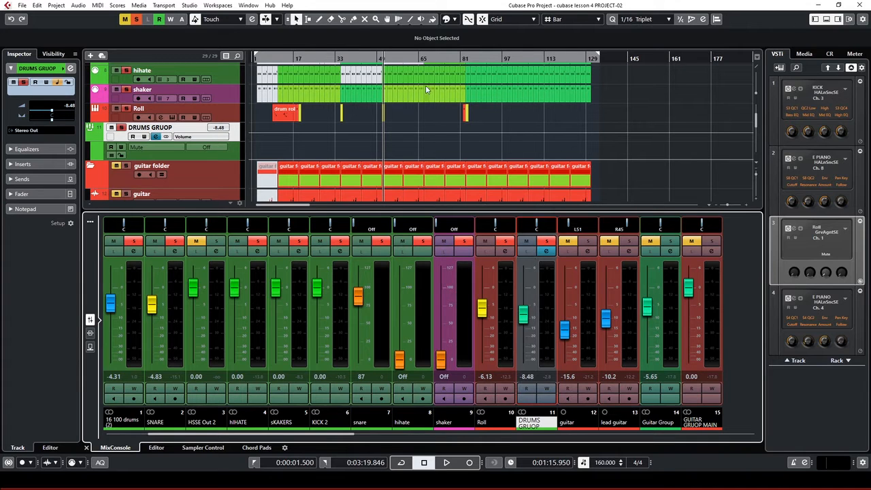
pyautogui.press('space')
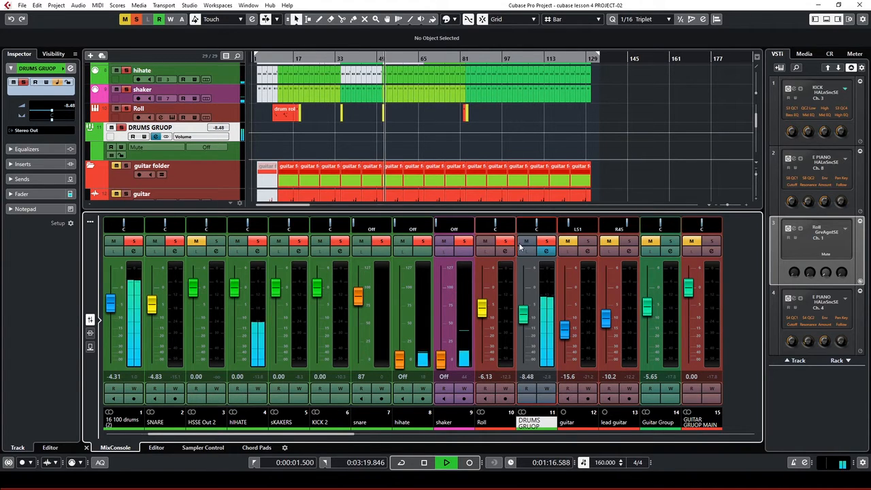
pyautogui.moveTo(524, 315)
pyautogui.mouseDown()
pyautogui.moveTo(530, 356)
pyautogui.moveTo(540, 292)
pyautogui.moveTo(537, 308)
pyautogui.mouseUp()
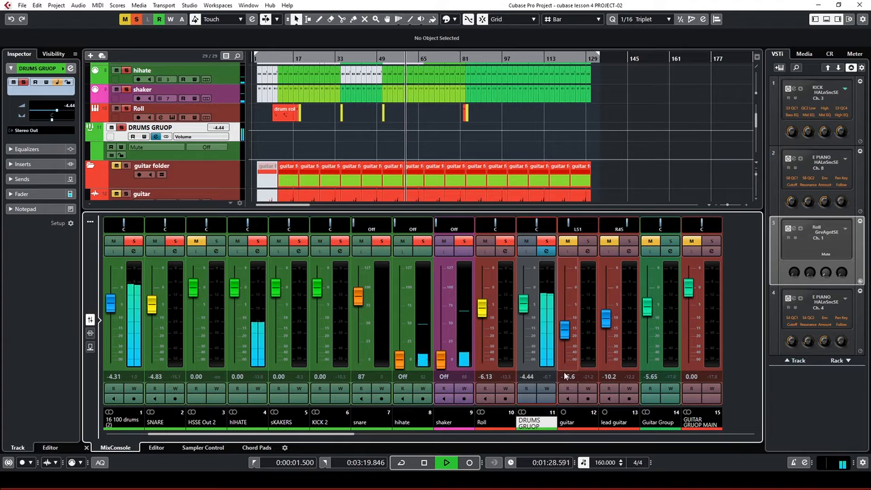
pyautogui.press('space')
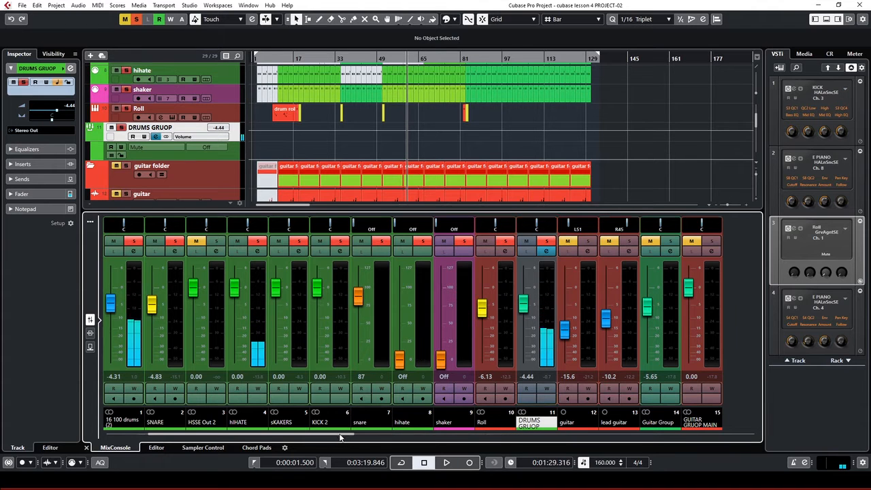
pyautogui.moveTo(336, 440); pyautogui.dragTo(661, 467)
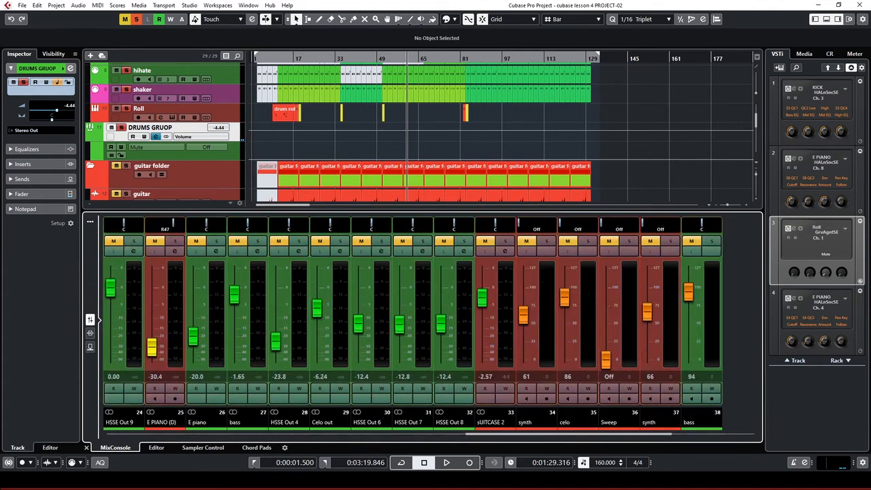
# Show the Master meter in the right zone and raise DRUMS GRUOP to -1.09 dB during playback
pyautogui.click(855, 53)
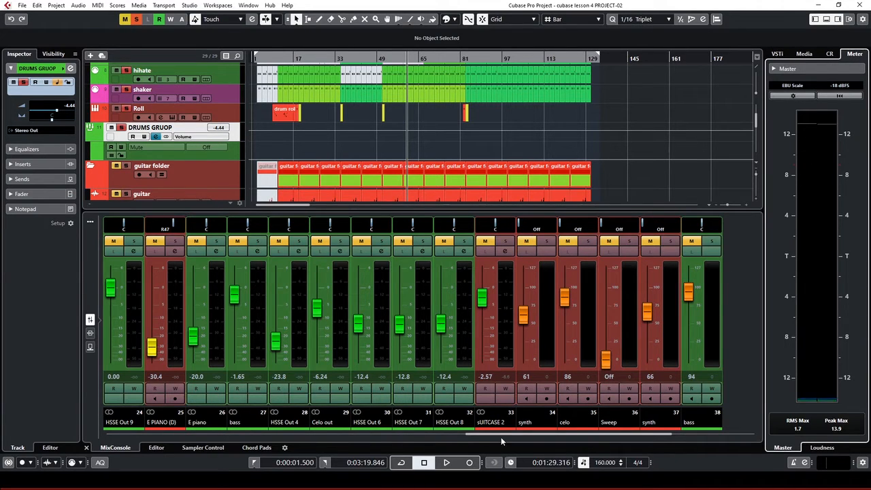
pyautogui.moveTo(509, 437); pyautogui.dragTo(306, 420)
pyautogui.click(305, 424)
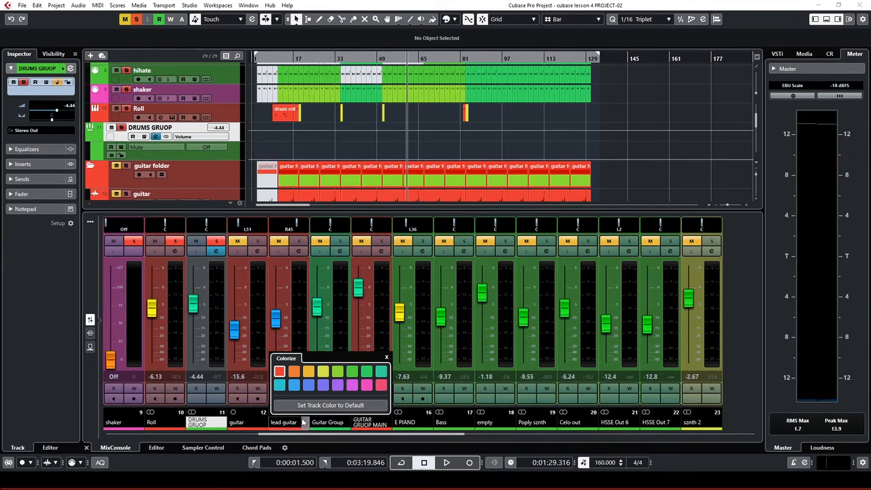
pyautogui.press('space')
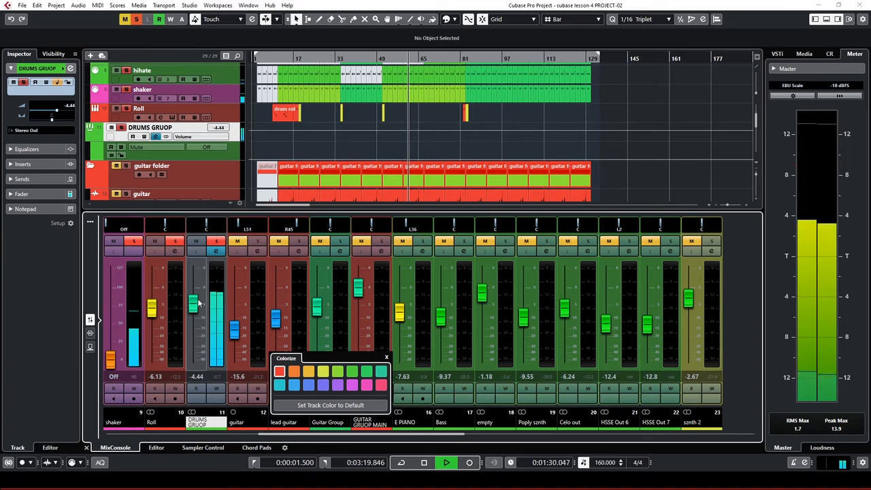
pyautogui.moveTo(198, 301); pyautogui.dragTo(203, 291)
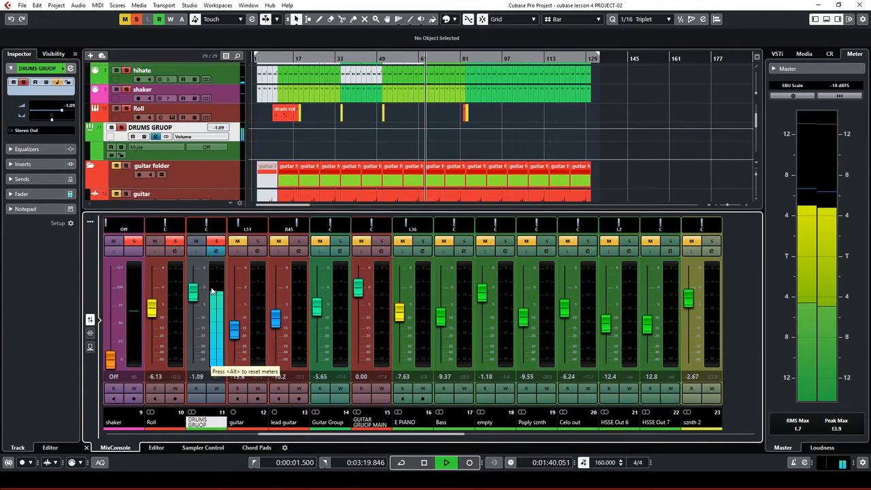
pyautogui.press('space')
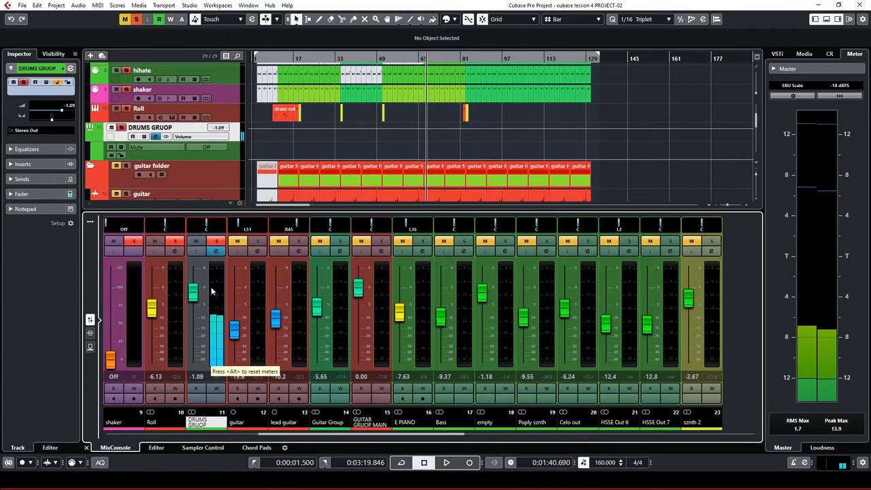
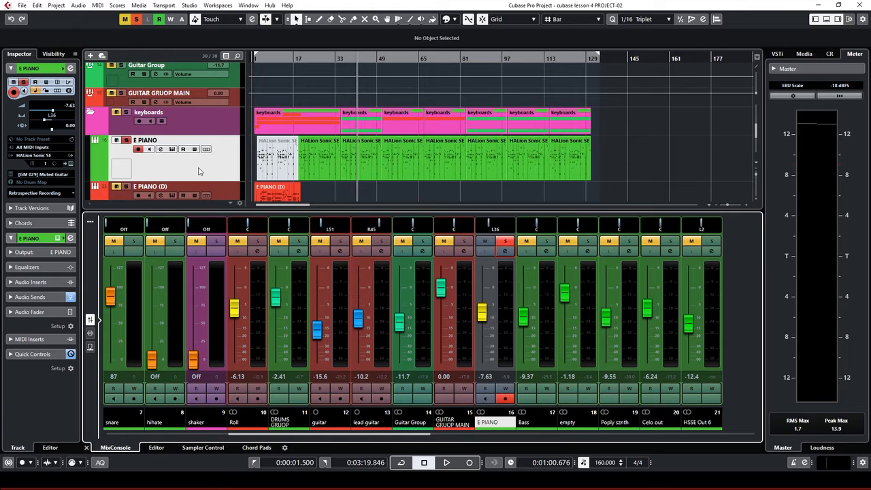
# Route the E PIANO channel's output to the KEYBOARDS GRUOP group
pyautogui.click(161, 149)
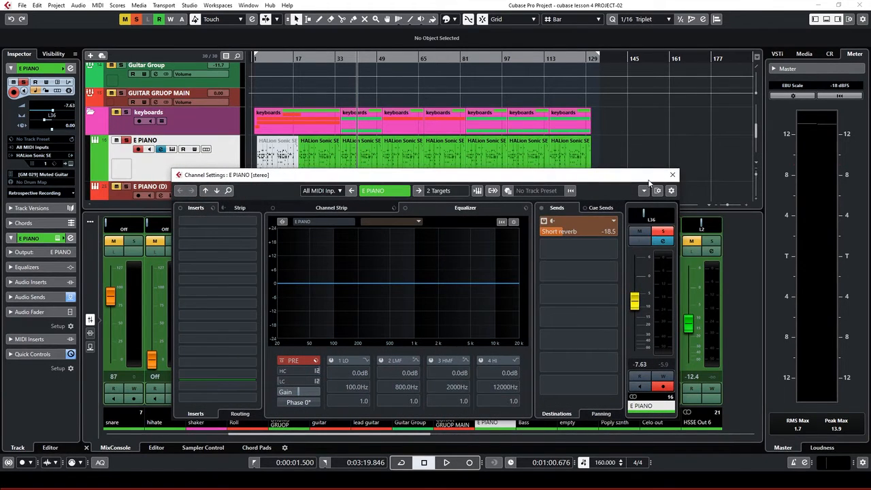
pyautogui.click(446, 193)
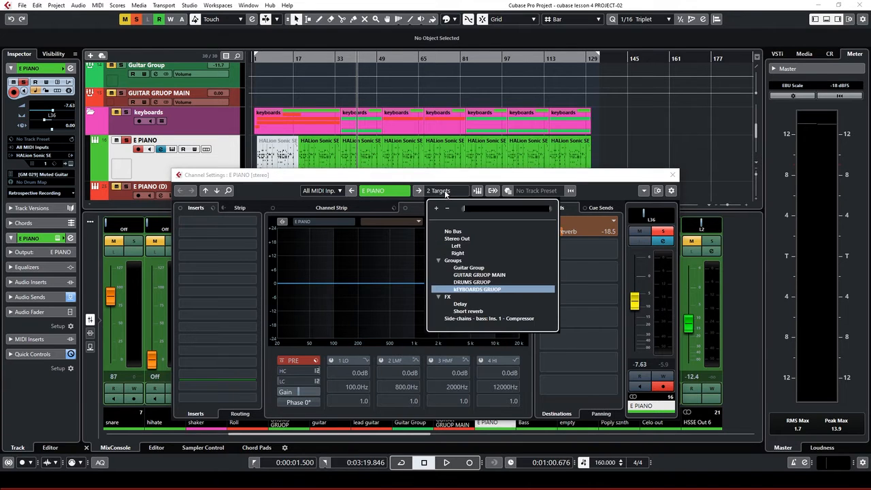
pyautogui.click(480, 290)
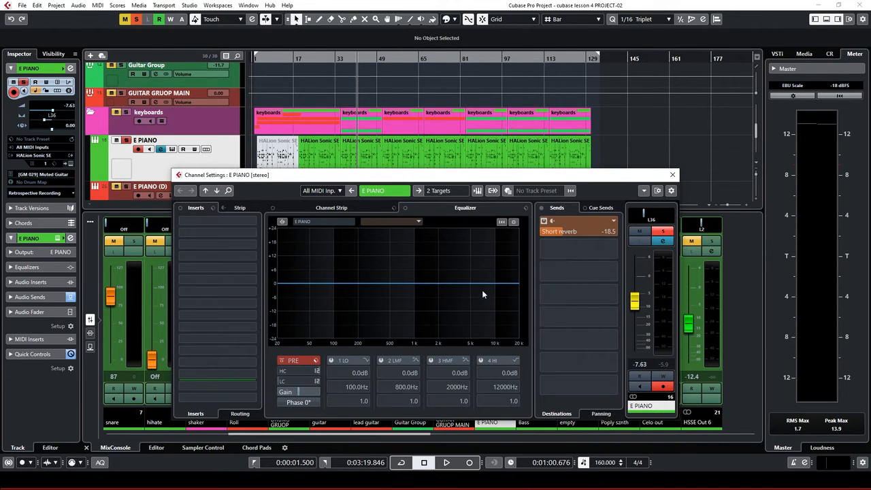
pyautogui.click(672, 175)
# Loop bars 1 to 129 and mute the E PIANO (D) part with the Mute tool
pyautogui.scroll(-1, 184, 171)
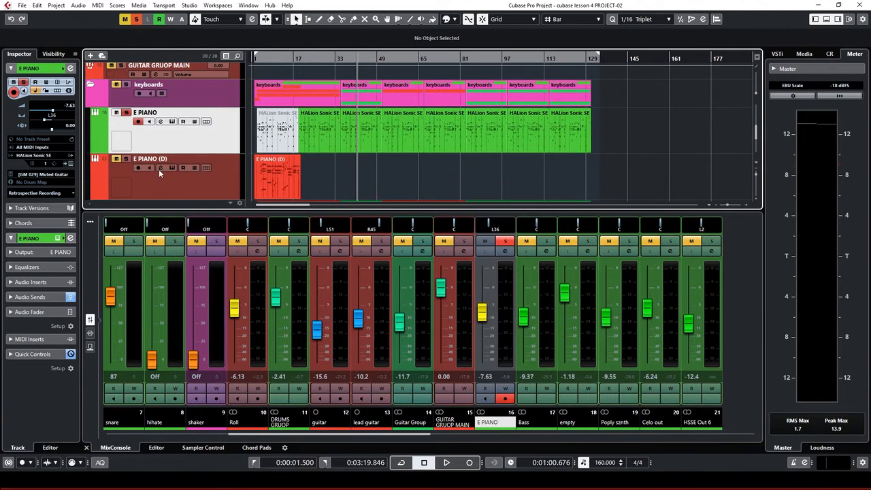
pyautogui.scroll(-1, 193, 179)
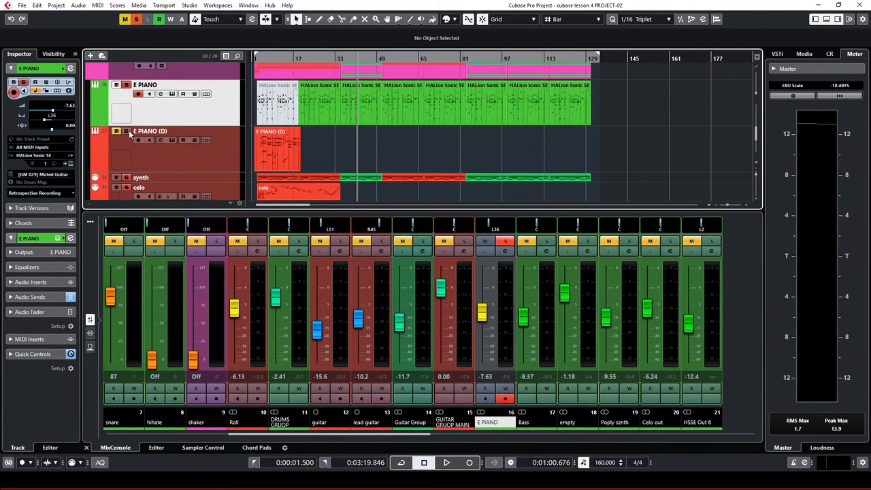
pyautogui.click(185, 164)
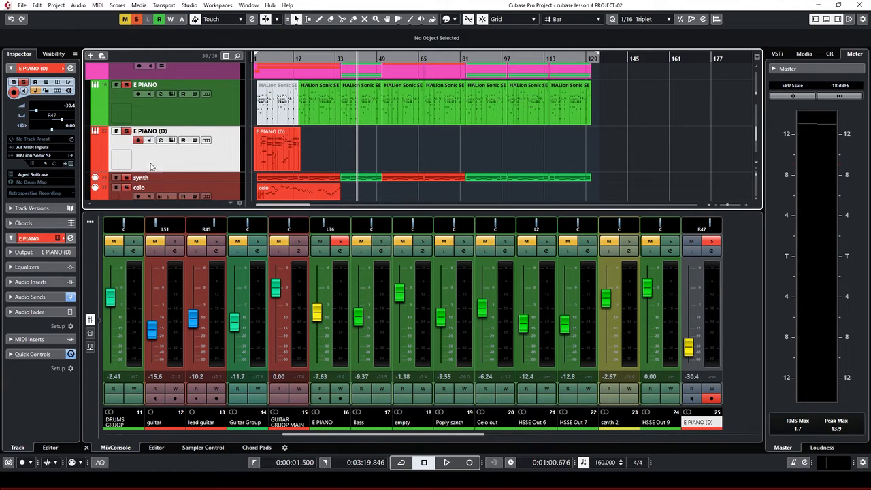
pyautogui.click(176, 113)
pyautogui.click(214, 160)
pyautogui.click(271, 55)
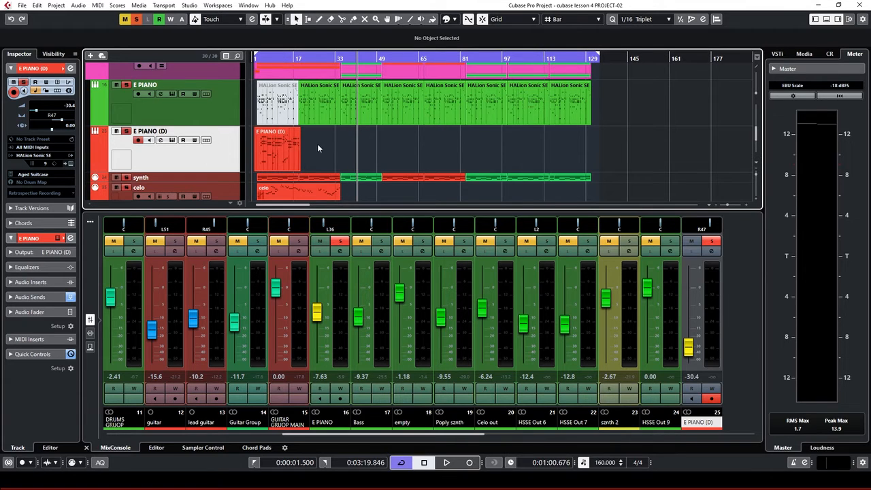
pyautogui.press('7')
pyautogui.click(286, 153)
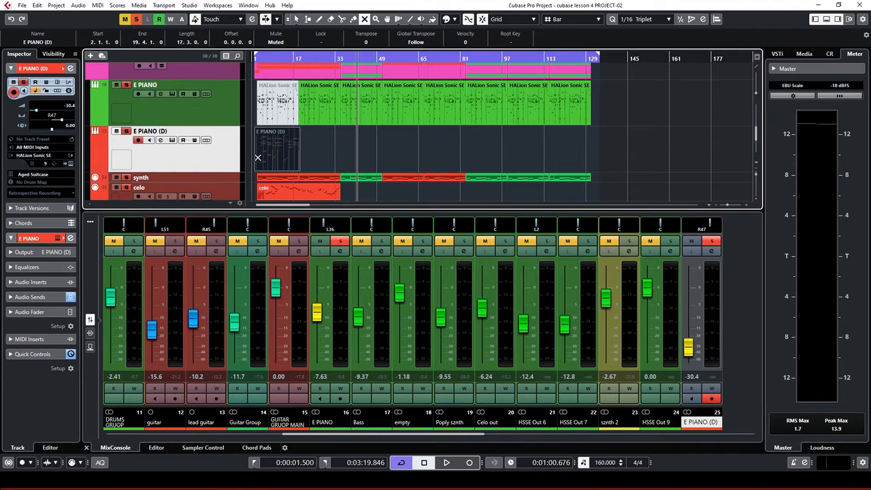
# Clear existing solos, solo the synth track and audition it during playback
pyautogui.click(228, 181)
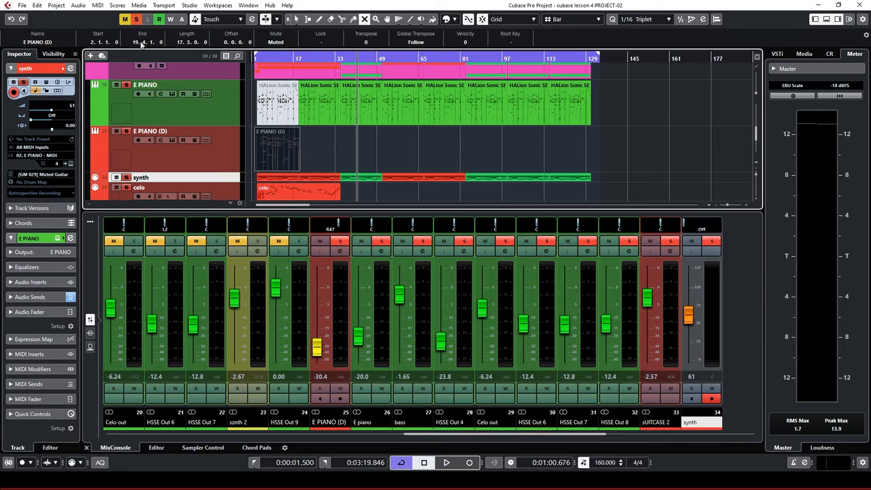
pyautogui.click(139, 18)
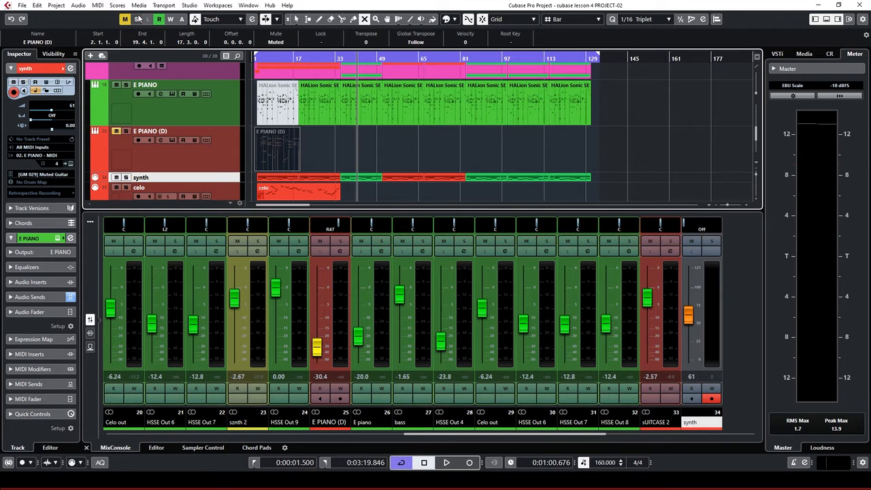
pyautogui.click(125, 178)
pyautogui.press('space')
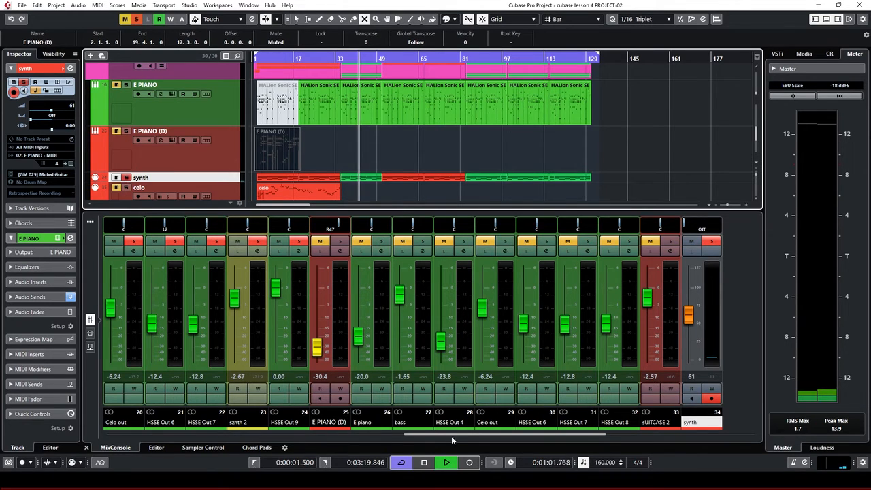
pyautogui.press('space')
pyautogui.moveTo(463, 434); pyautogui.dragTo(557, 438)
pyautogui.press('space')
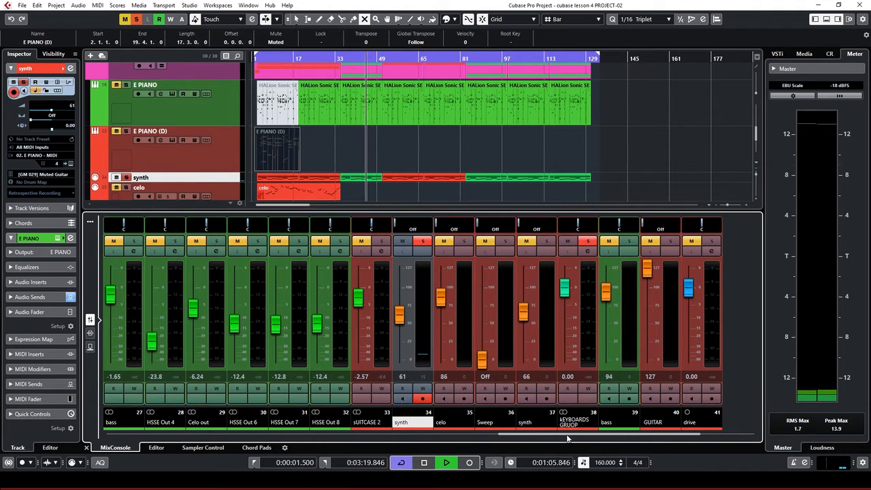
pyautogui.moveTo(569, 438); pyautogui.dragTo(407, 433)
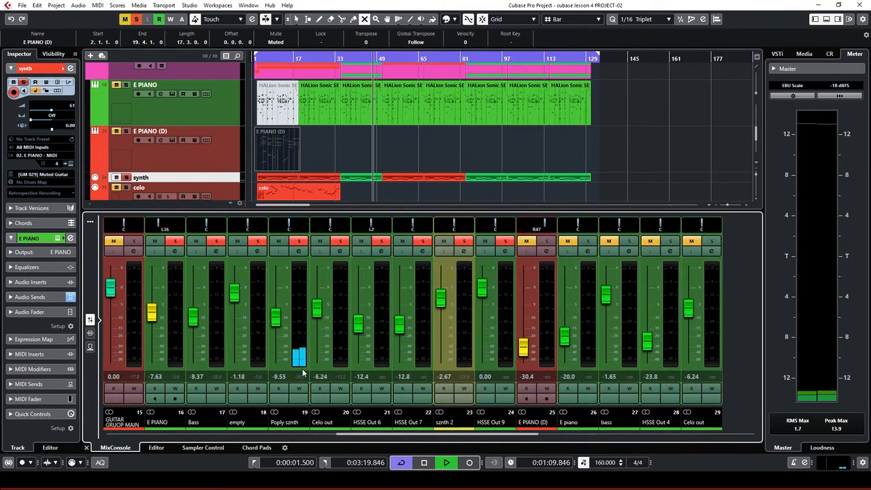
pyautogui.press('space')
pyautogui.doubleClick(286, 423)
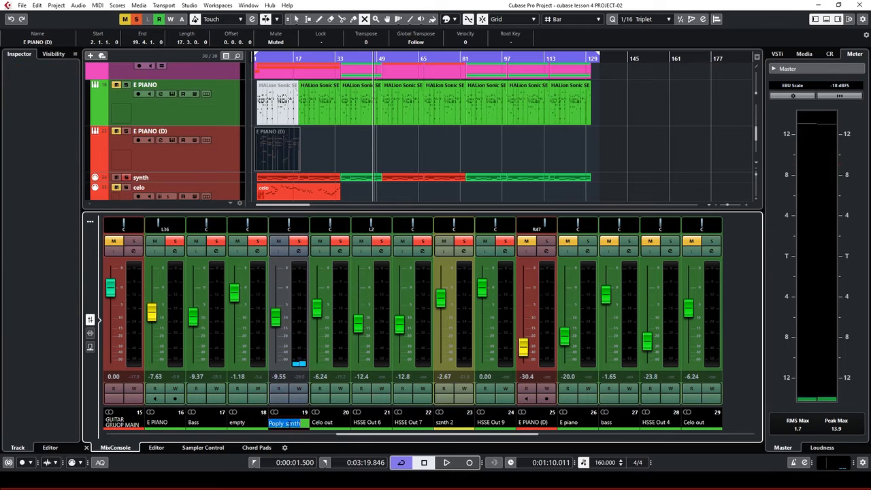
# Rename the channel to Poply synth and route its output to KEYBOARDS GRUOP
pyautogui.click(298, 423)
pyautogui.press('Return')
pyautogui.click(298, 251)
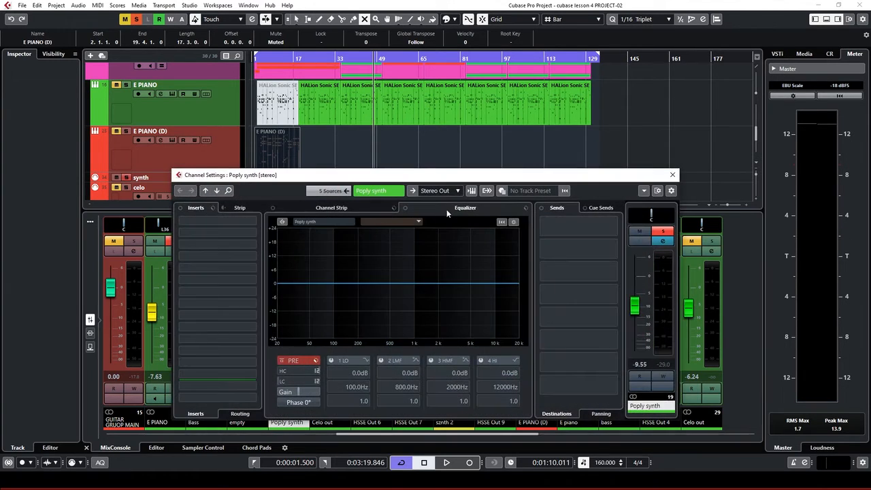
pyautogui.click(452, 191)
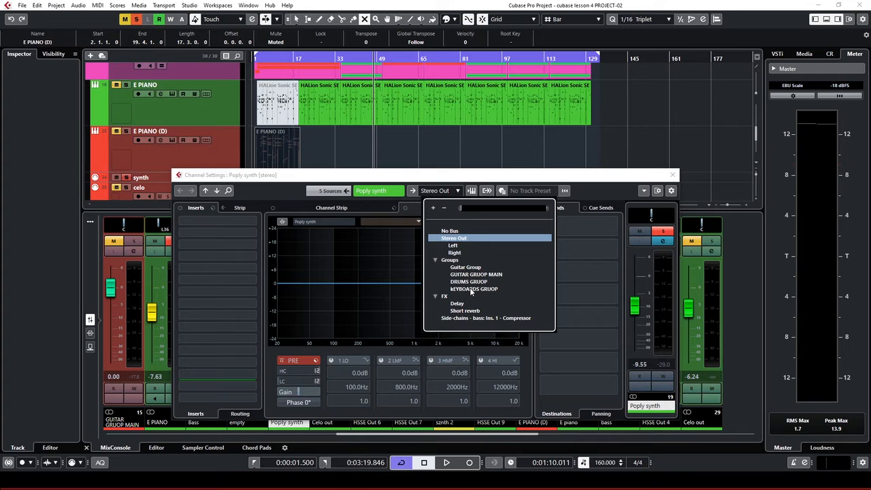
pyautogui.click(471, 288)
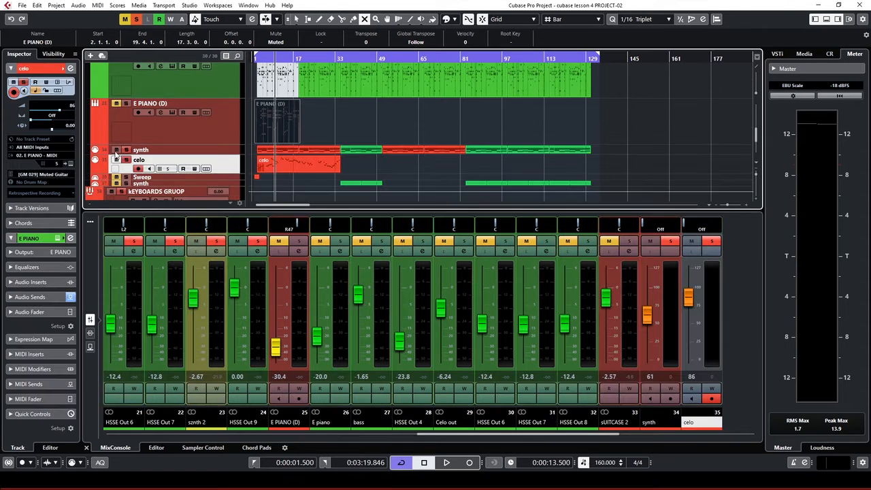
# Mute the synth track and audition the mix during playback
pyautogui.click(116, 159)
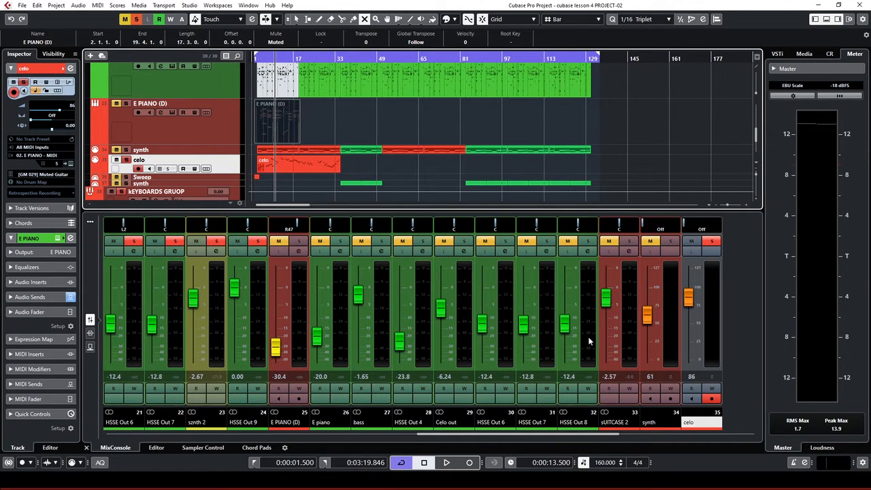
pyautogui.press('space')
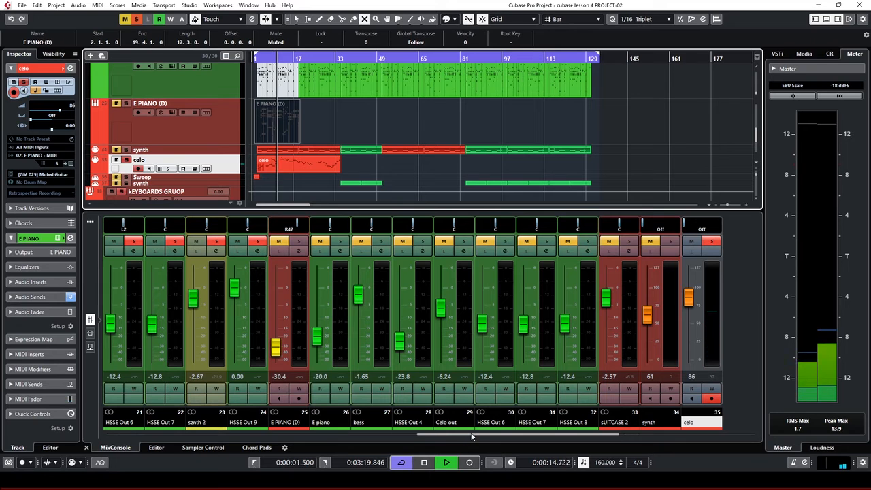
pyautogui.moveTo(463, 434); pyautogui.dragTo(621, 462)
pyautogui.moveTo(604, 434); pyautogui.dragTo(403, 431)
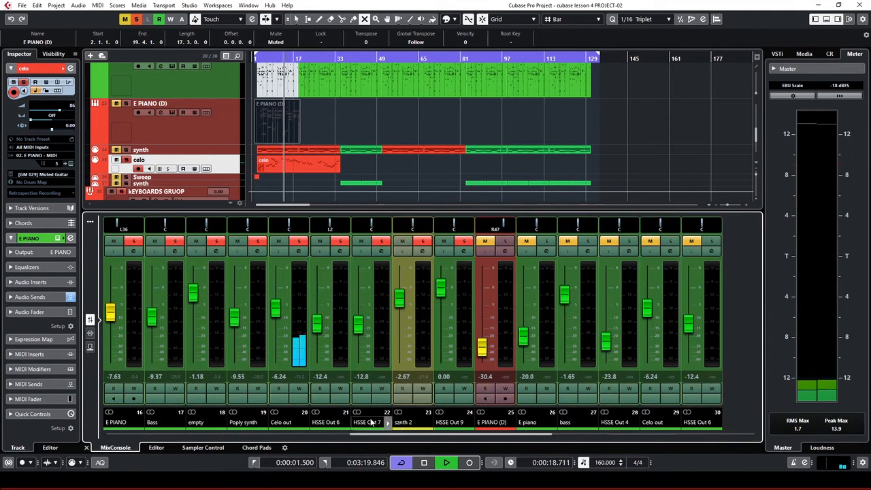
pyautogui.press('space')
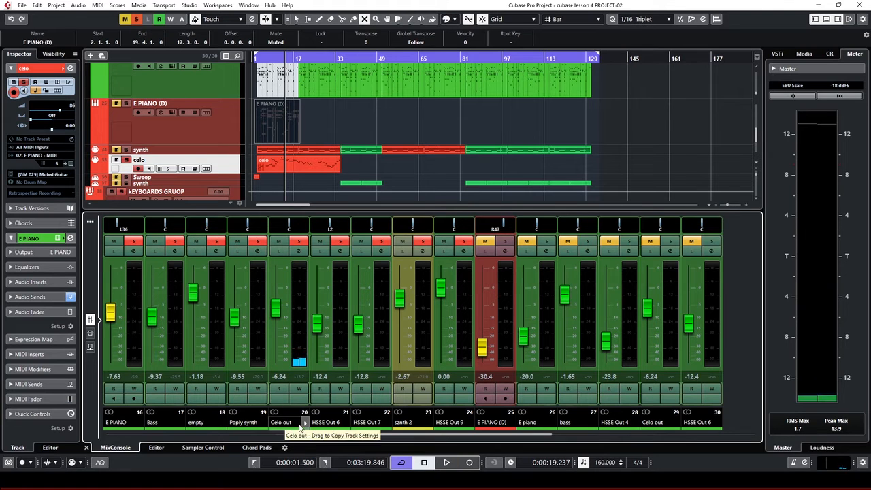
# Route the Celo out channel's output to KEYBOARDS GRUOP
pyautogui.click(298, 252)
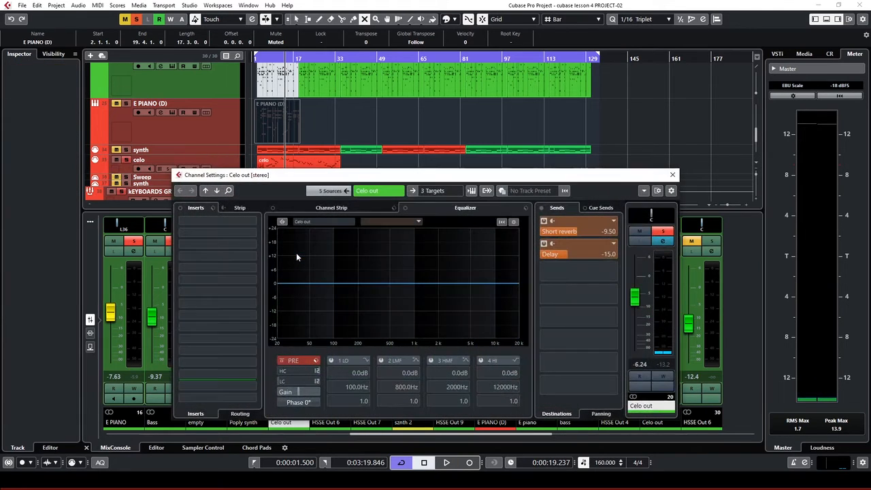
pyautogui.click(434, 190)
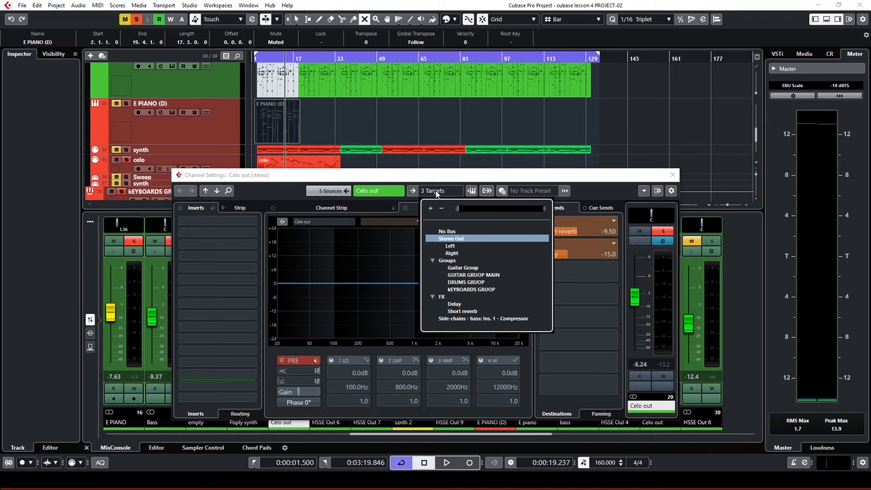
pyautogui.click(466, 291)
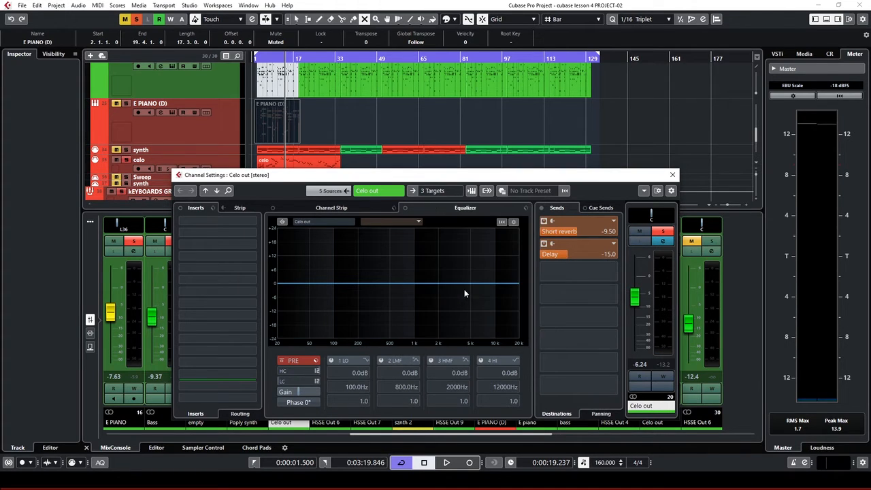
pyautogui.click(672, 174)
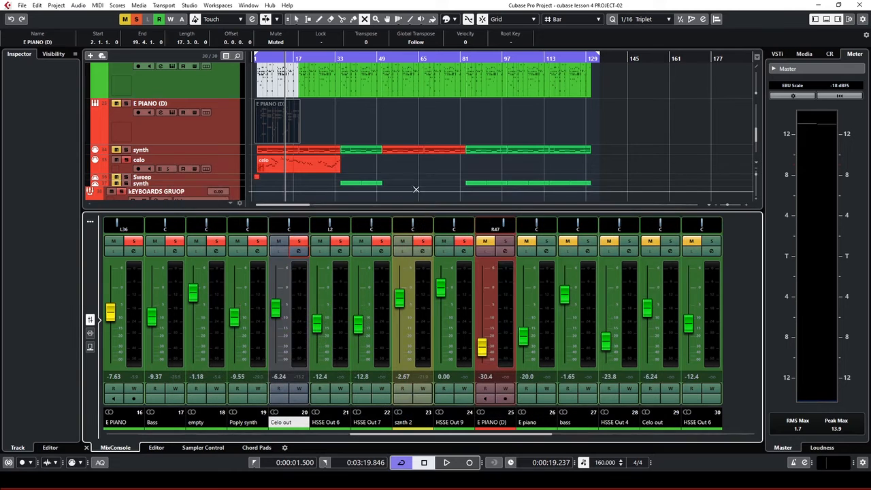
pyautogui.scroll(-3, 322, 138)
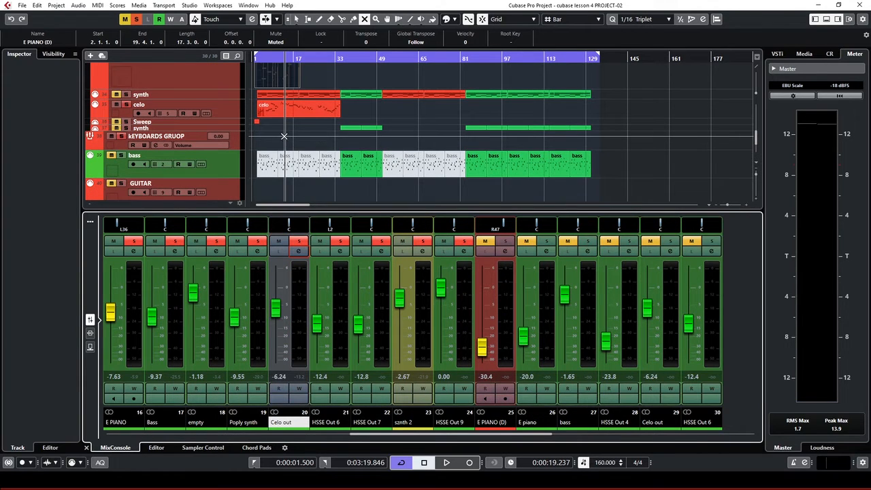
# Return the playhead to the start, enlarge the Sweep track and adjust the timeline zoom
pyautogui.click(265, 60)
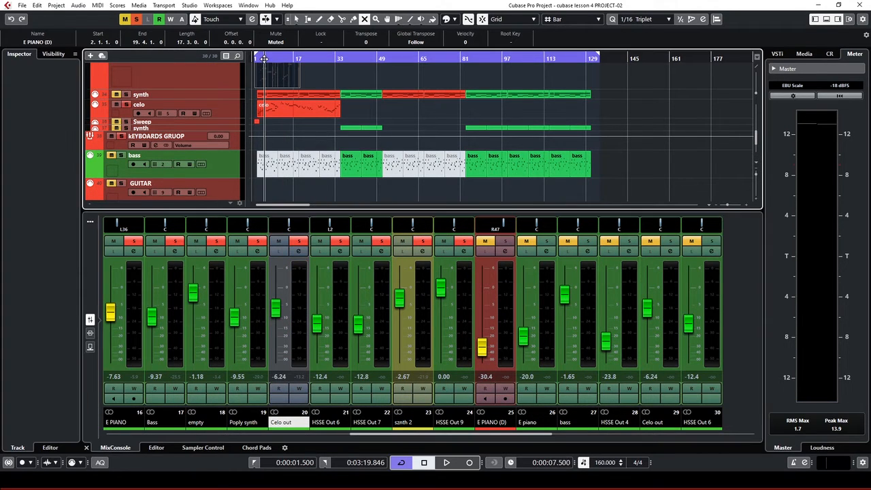
pyautogui.moveTo(264, 59); pyautogui.dragTo(251, 65)
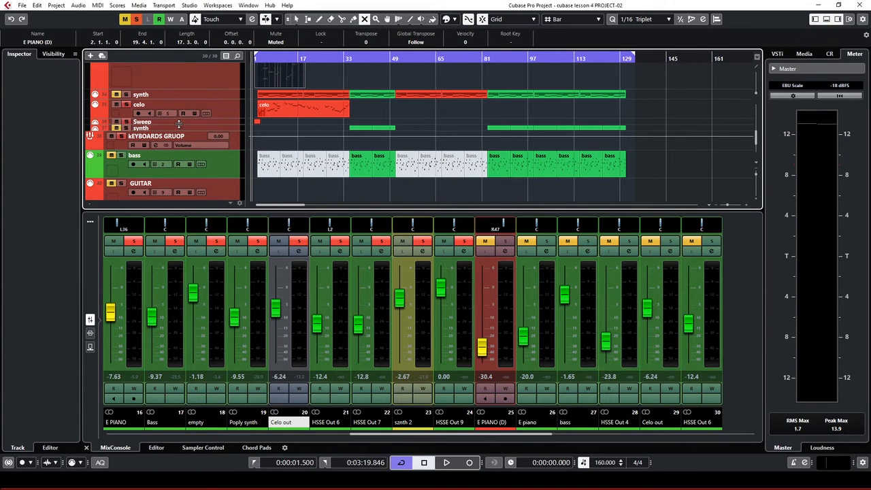
pyautogui.moveTo(179, 122); pyautogui.dragTo(179, 143)
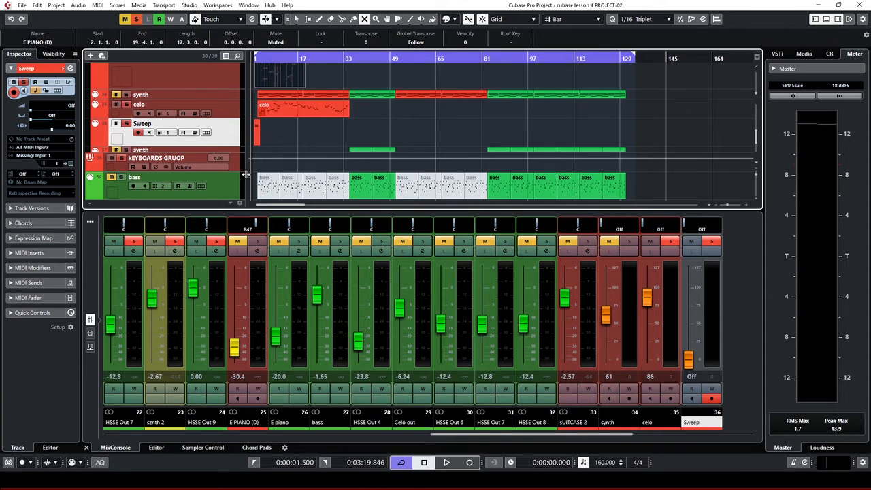
pyautogui.press('h')
pyautogui.press('h')
pyautogui.press('h')
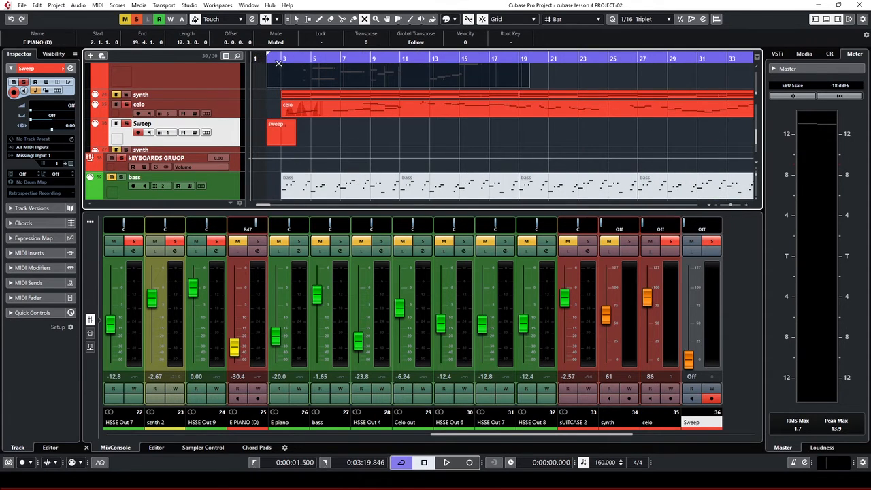
pyautogui.click(280, 57)
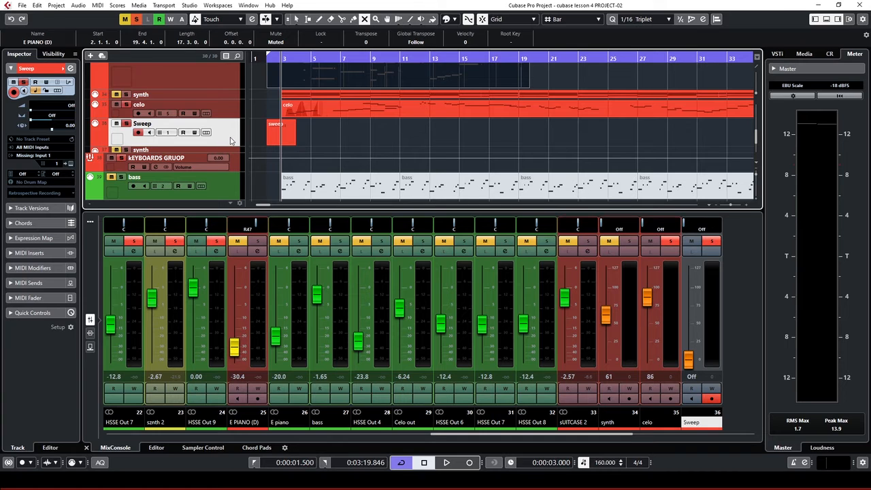
pyautogui.press('g')
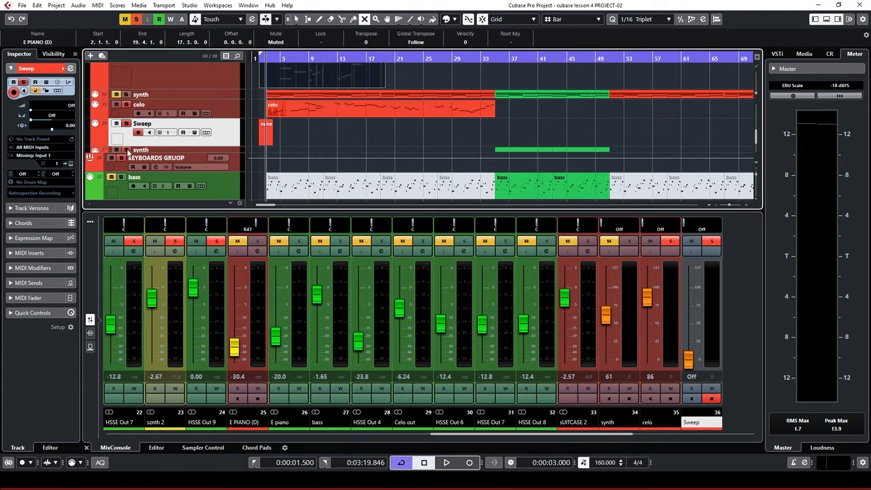
# Enlarge the synth track and play back from bar 37 to listen
pyautogui.click(231, 151)
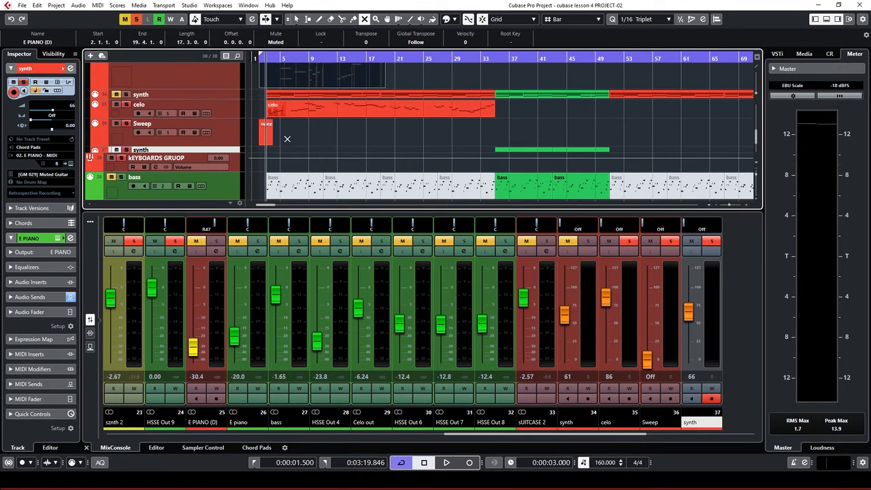
pyautogui.moveTo(231, 157); pyautogui.dragTo(230, 175)
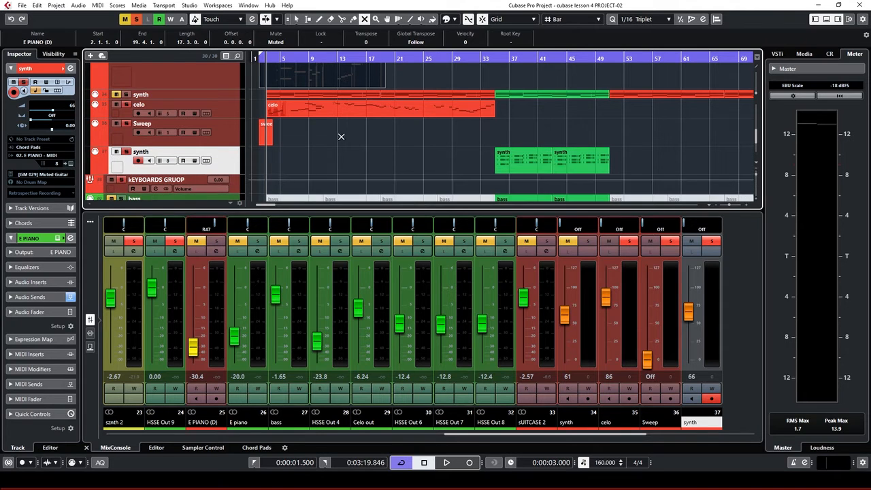
pyautogui.click(514, 63)
pyautogui.press('space')
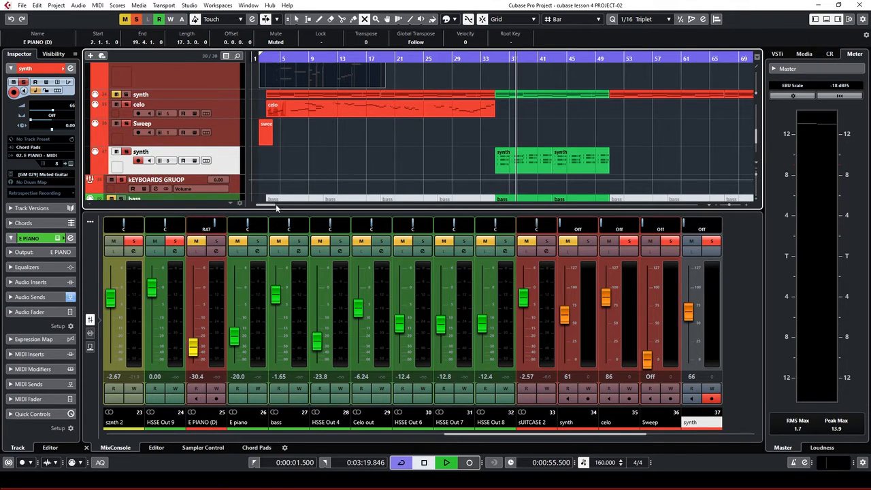
pyautogui.scroll(-1, 330, 134)
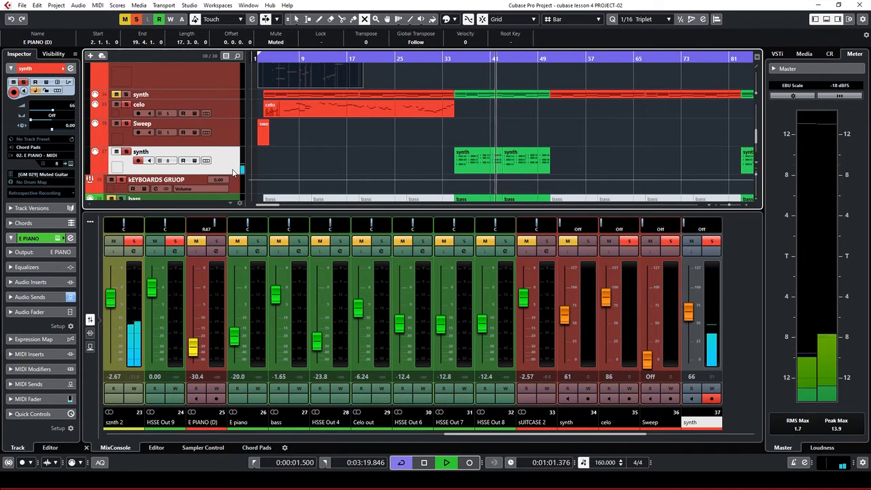
pyautogui.press('space')
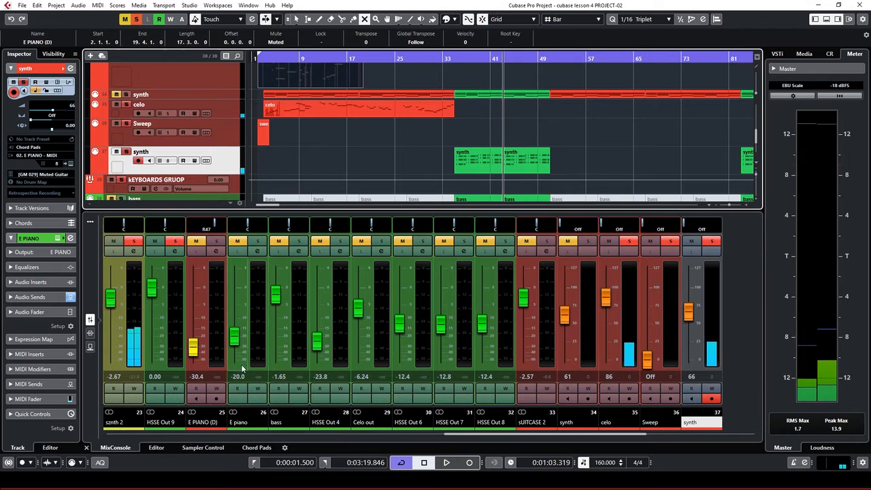
pyautogui.moveTo(458, 436); pyautogui.dragTo(442, 437)
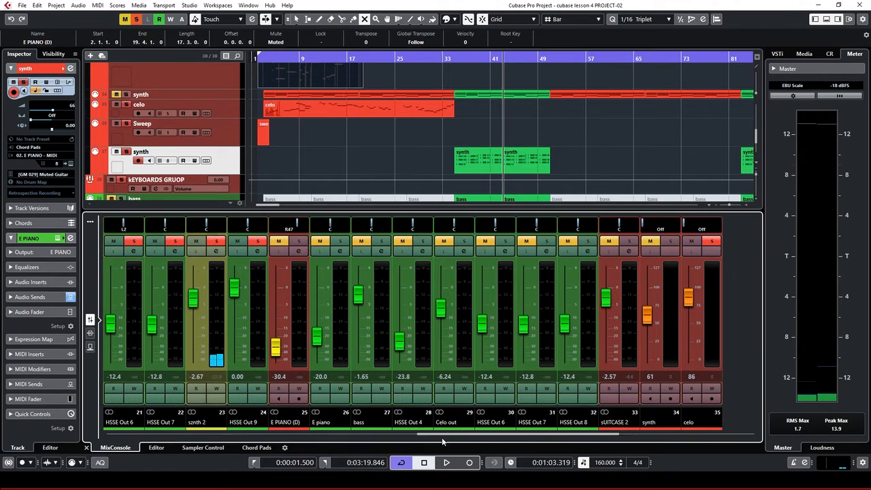
pyautogui.press('space')
pyautogui.press('space')
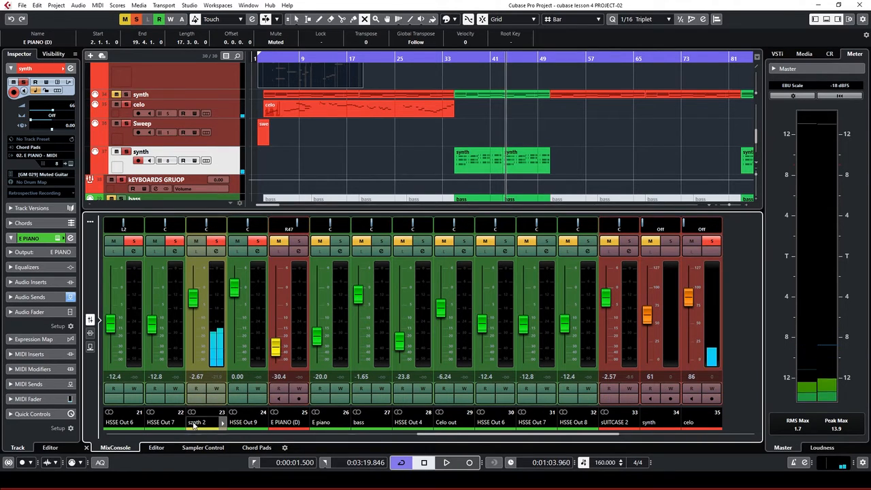
# Correct the channel name 'sznth 2' to 'synth 2'
pyautogui.doubleClick(195, 423)
pyautogui.click(195, 424)
pyautogui.press('BackSpace')
pyautogui.write('y')
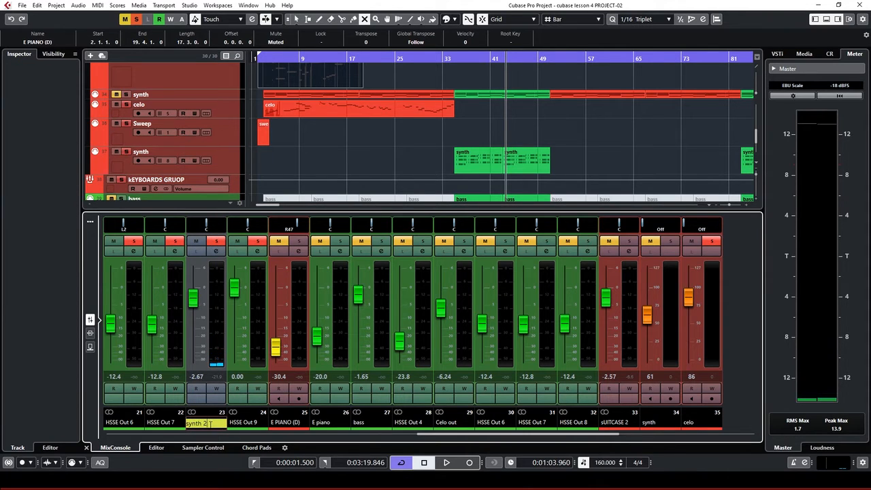
pyautogui.press('Return')
# Route synth 2's output to the KEYBOARDS GRUOP group
pyautogui.click(215, 251)
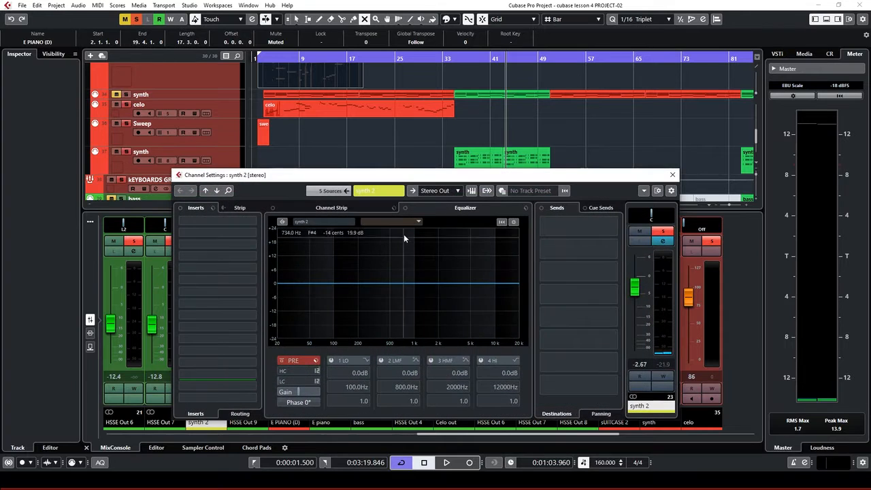
pyautogui.click(458, 192)
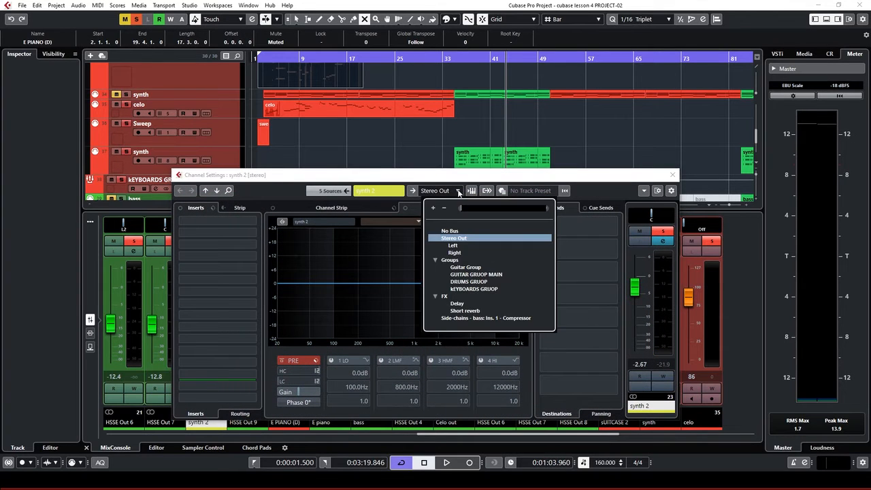
pyautogui.click(475, 290)
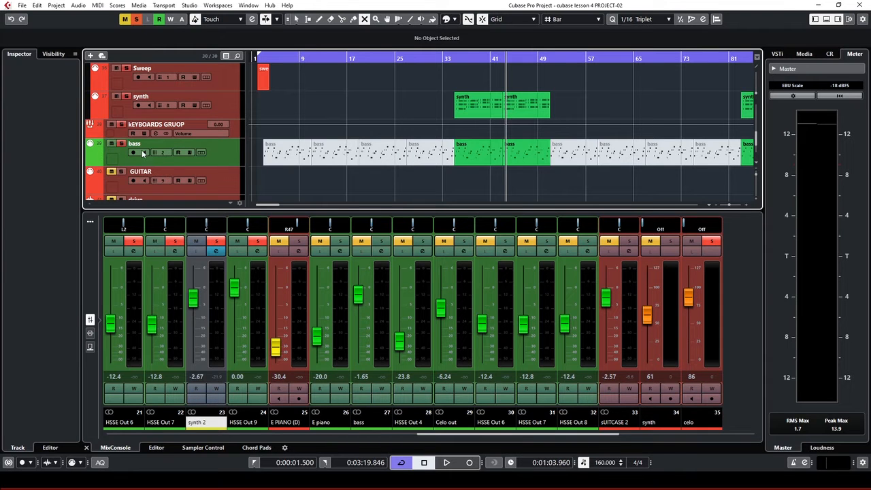
pyautogui.click(226, 159)
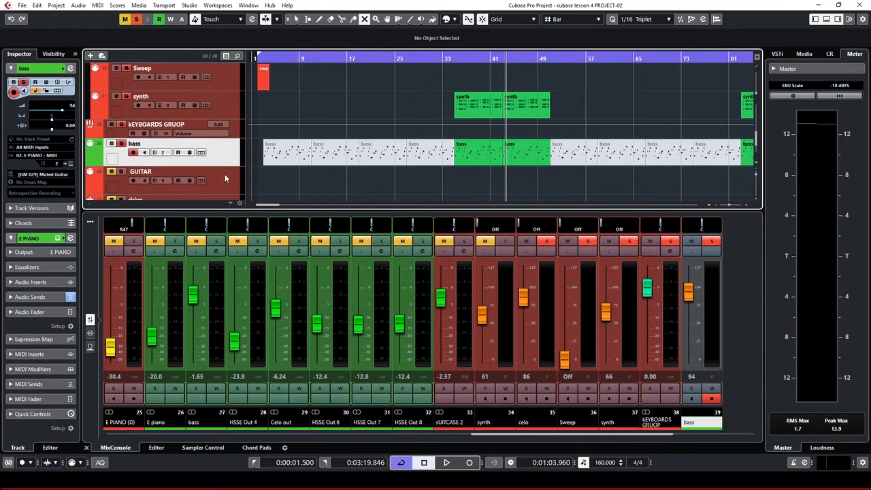
# Create a stereo Group track named 'Bass group' under the bass track, output to Stereo Out
pyautogui.click(468, 57)
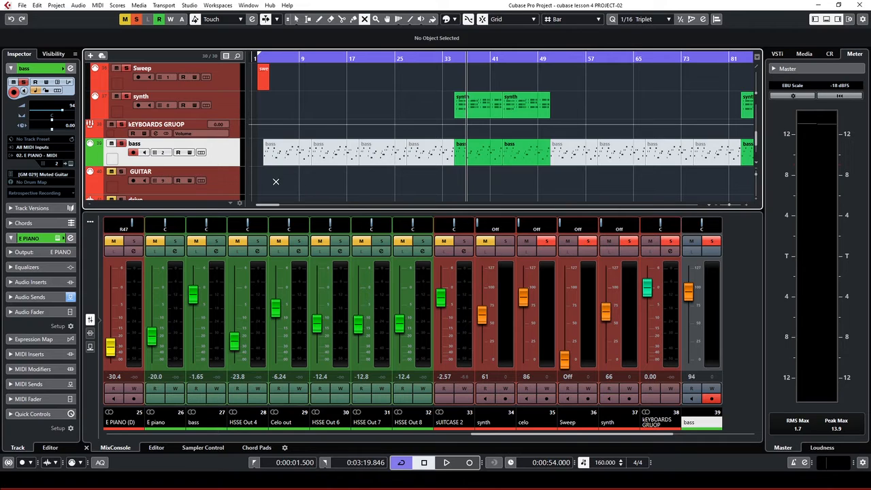
pyautogui.rightClick(228, 151)
pyautogui.moveTo(266, 159)
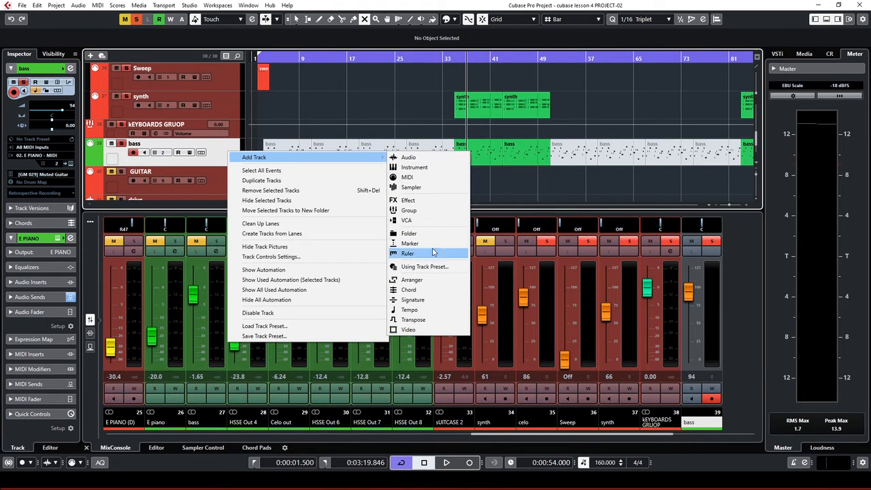
pyautogui.click(434, 210)
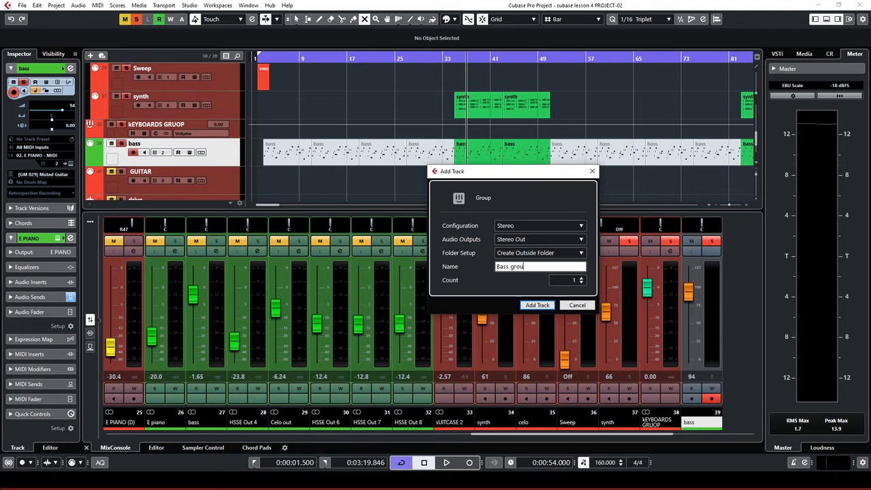
pyautogui.click(537, 305)
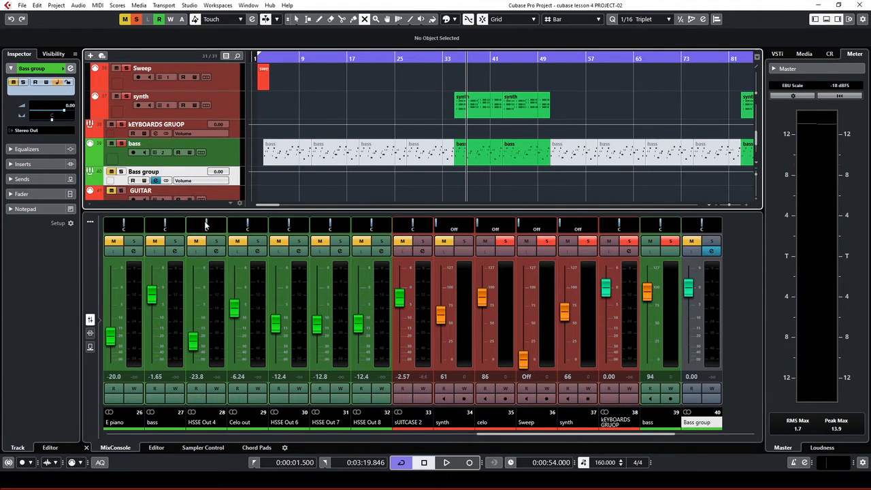
pyautogui.click(231, 154)
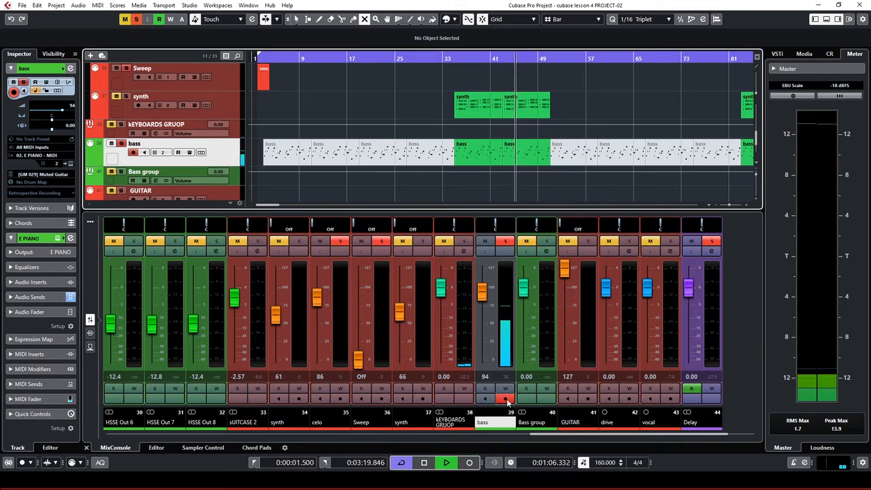
pyautogui.press('space')
pyautogui.moveTo(555, 437); pyautogui.dragTo(593, 438)
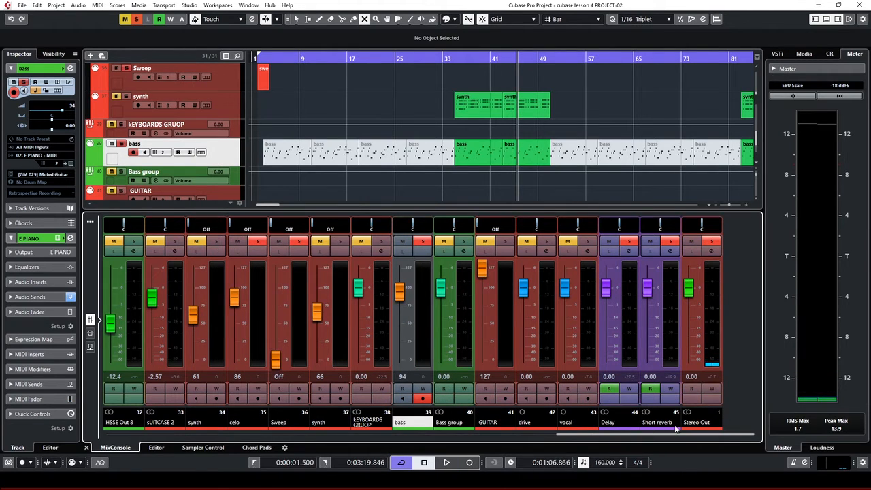
pyautogui.press('space')
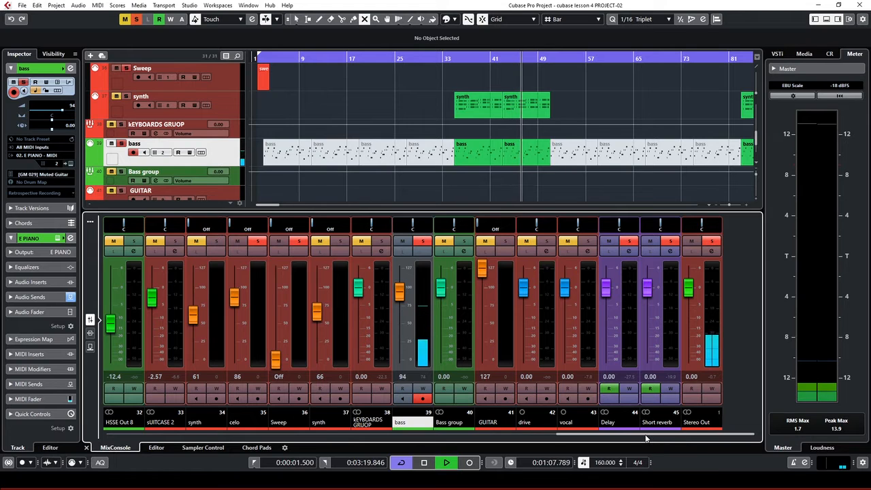
pyautogui.moveTo(645, 438); pyautogui.dragTo(374, 441)
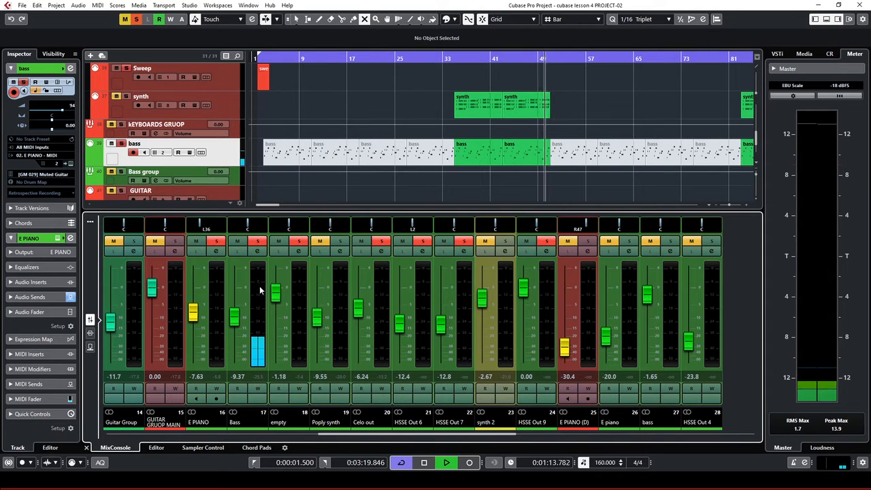
pyautogui.press('space')
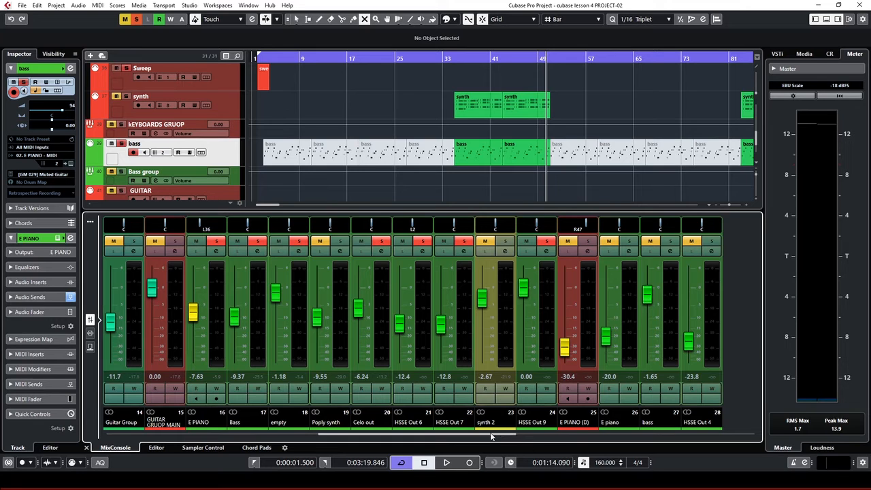
pyautogui.moveTo(491, 431); pyautogui.dragTo(665, 469)
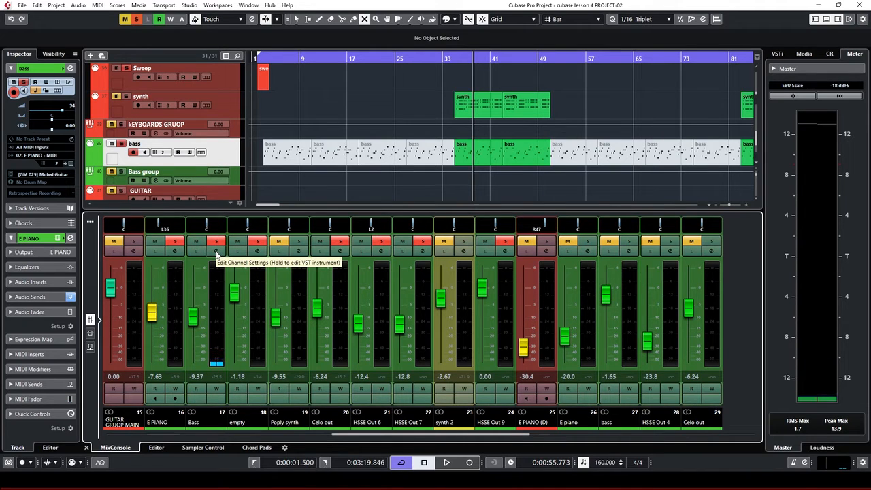
# Change the Bass channel's output from Stereo Out to Bass group
pyautogui.click(216, 252)
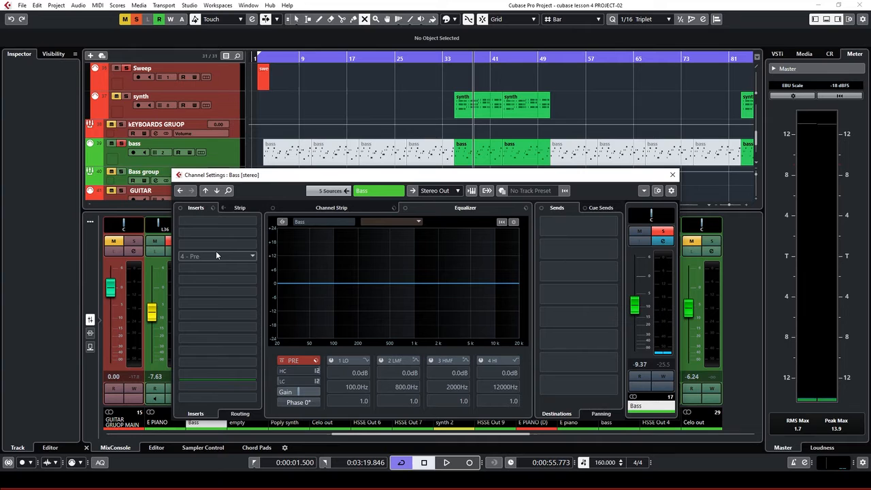
pyautogui.click(453, 191)
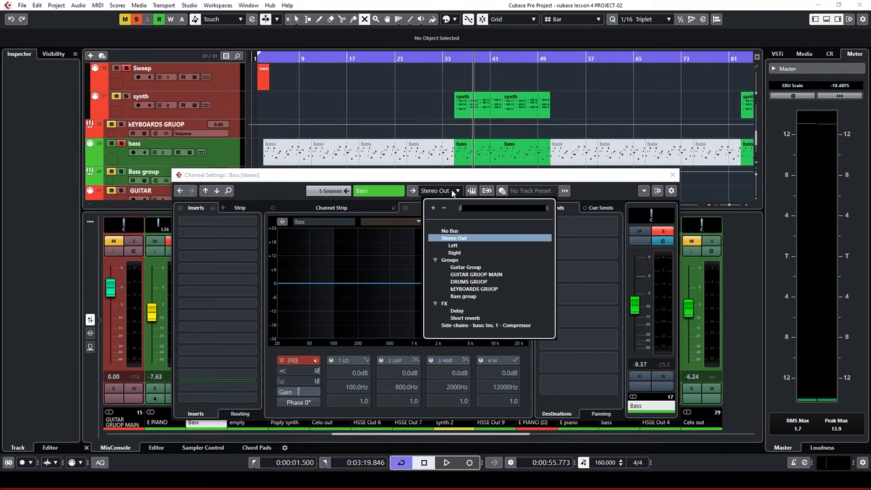
pyautogui.click(466, 297)
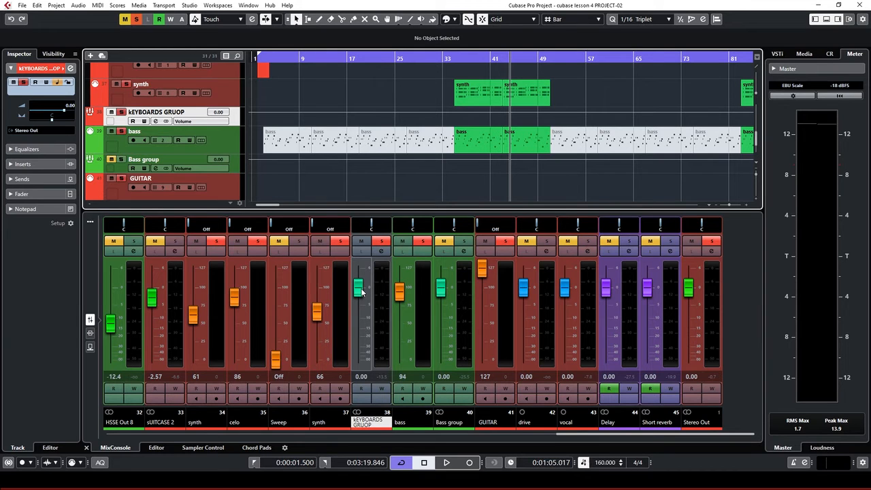
# Pull the KEYBOARDS GRUOP fader down to -13.0 dB, auditioning from about bar 36
pyautogui.moveTo(361, 292); pyautogui.dragTo(365, 324)
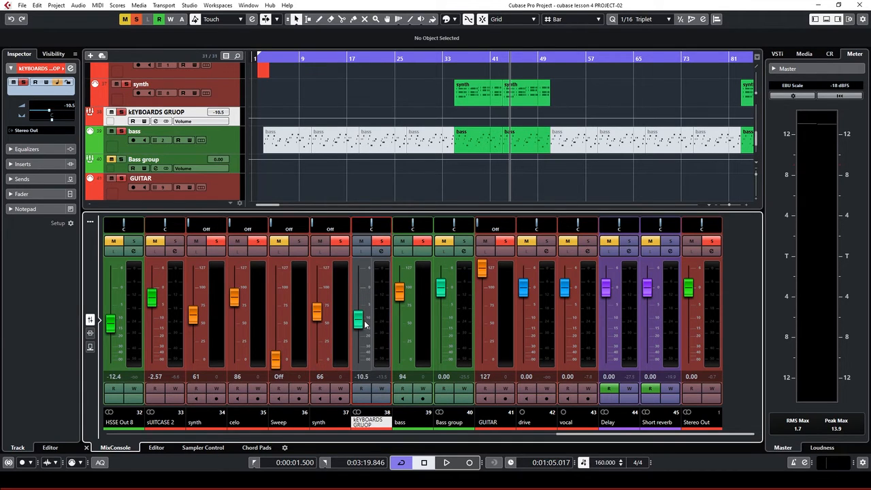
pyautogui.click(461, 56)
pyautogui.press('space')
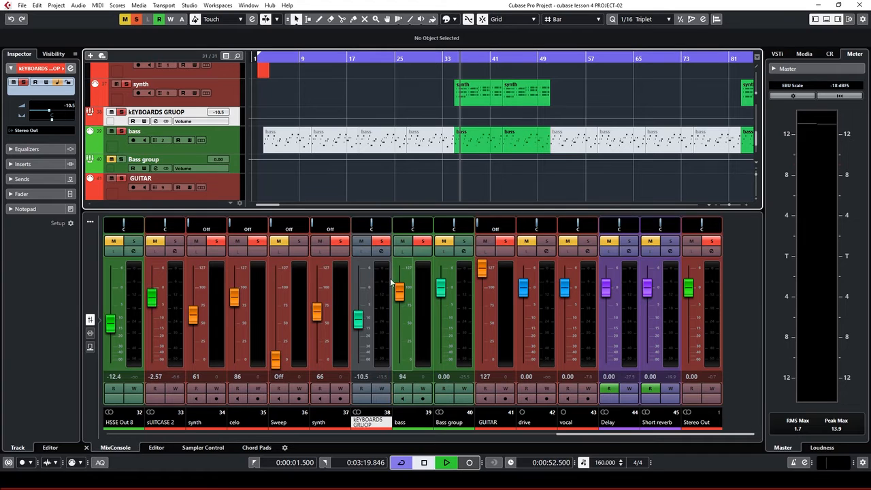
pyautogui.moveTo(361, 324); pyautogui.dragTo(359, 330)
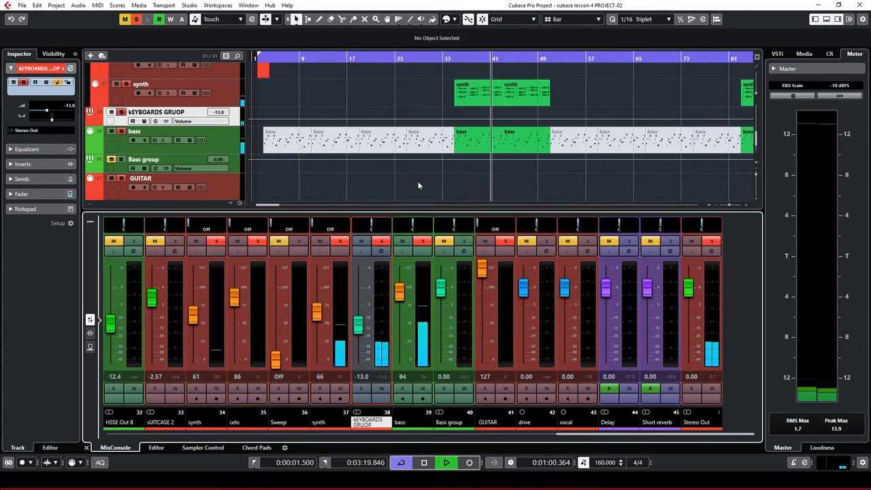
pyautogui.press('space')
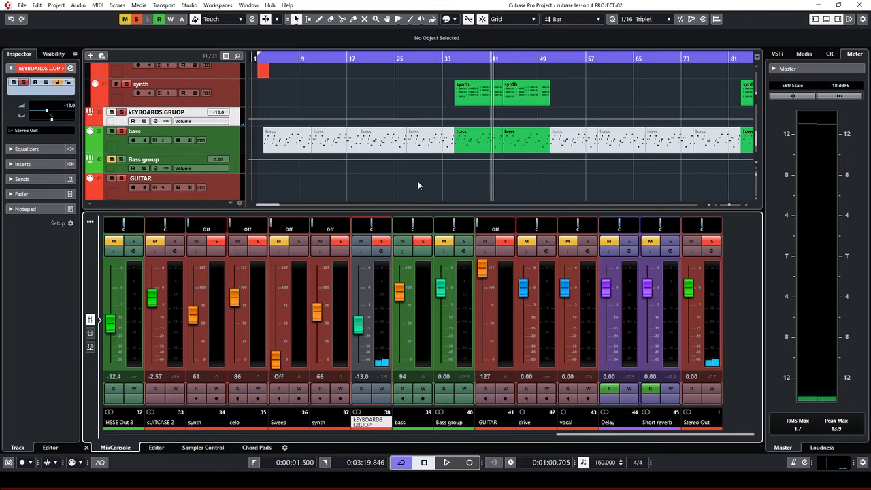
# Select the Bass group track, lower its fader to -10.5 dB and start playback
pyautogui.click(124, 162)
pyautogui.click(230, 167)
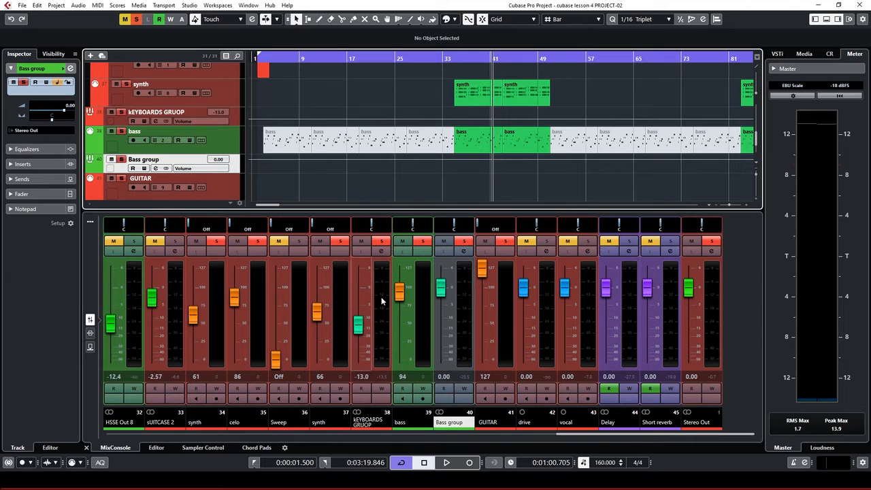
pyautogui.moveTo(443, 293); pyautogui.dragTo(445, 322)
pyautogui.press('space')
pyautogui.press('space')
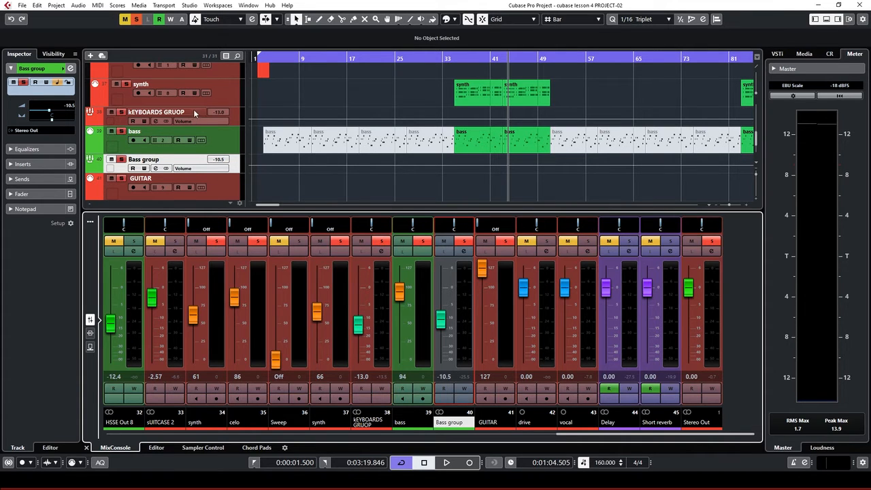
# Scroll the track list to bring hihate, shaker, Roll and DRUMS GRUOP into view
pyautogui.scroll(1, 340, 120)
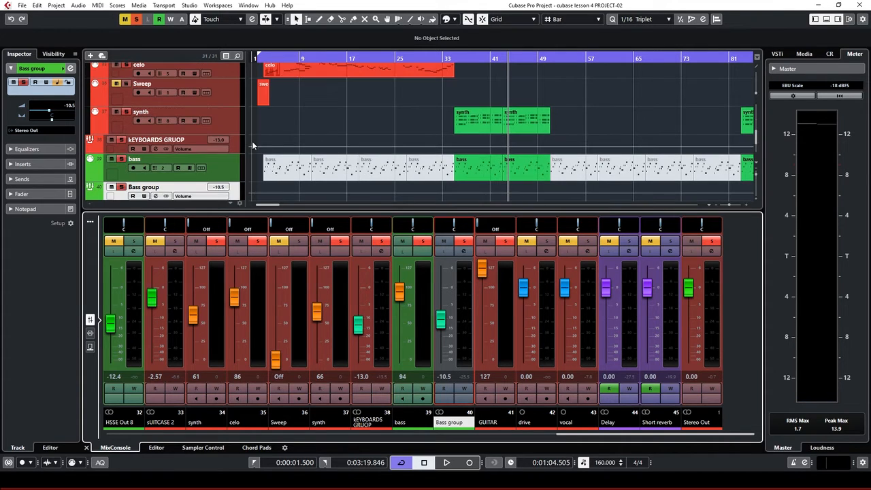
pyautogui.scroll(1, 295, 138)
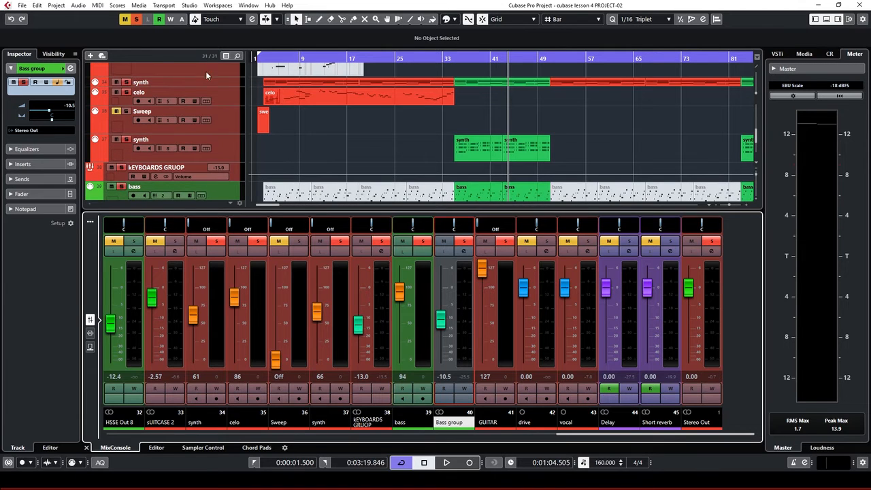
pyautogui.scroll(1, 252, 147)
pyautogui.scroll(2, 206, 133)
pyautogui.scroll(2, 215, 144)
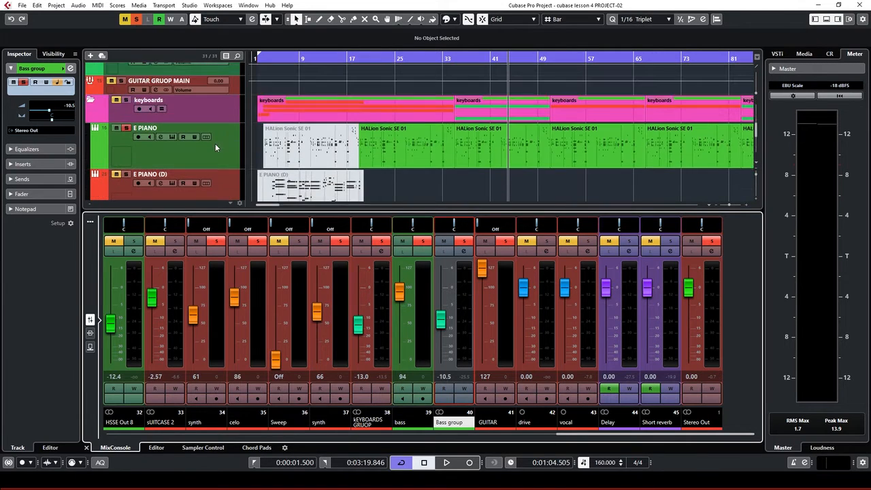
pyautogui.scroll(1, 223, 128)
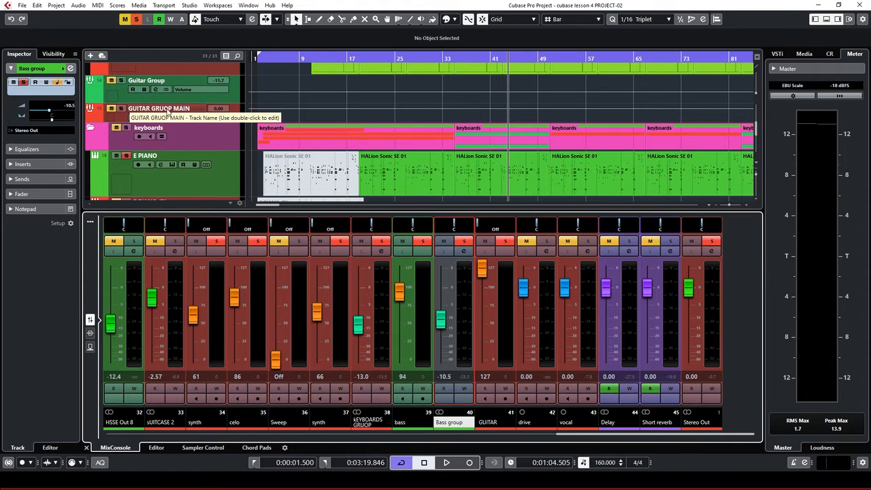
pyautogui.scroll(1, 218, 127)
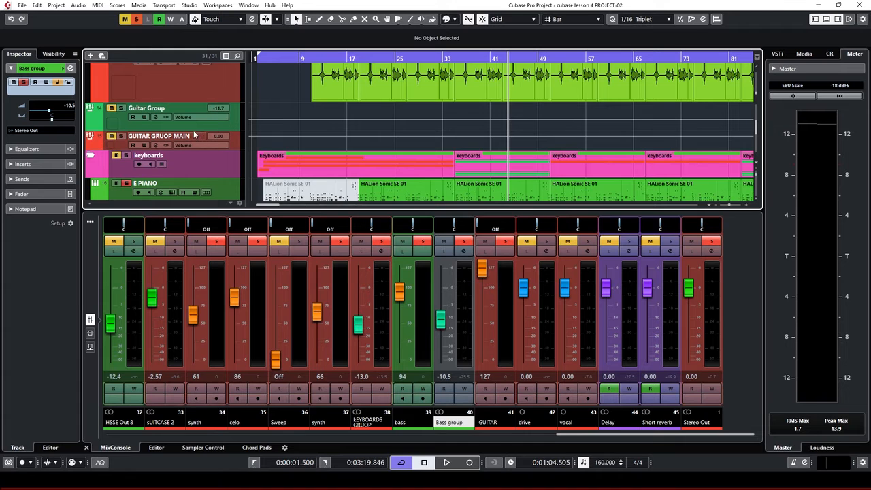
pyautogui.scroll(-6, 257, 144)
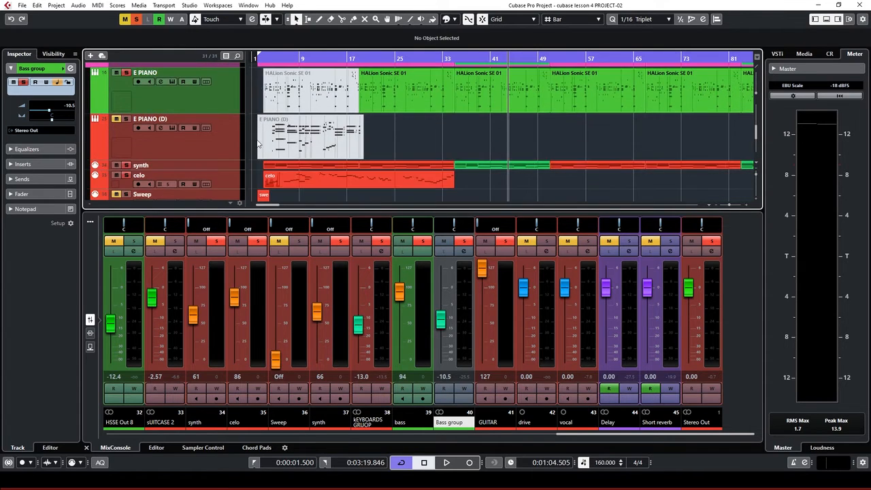
pyautogui.scroll(-1, 258, 143)
pyautogui.scroll(-2, 258, 142)
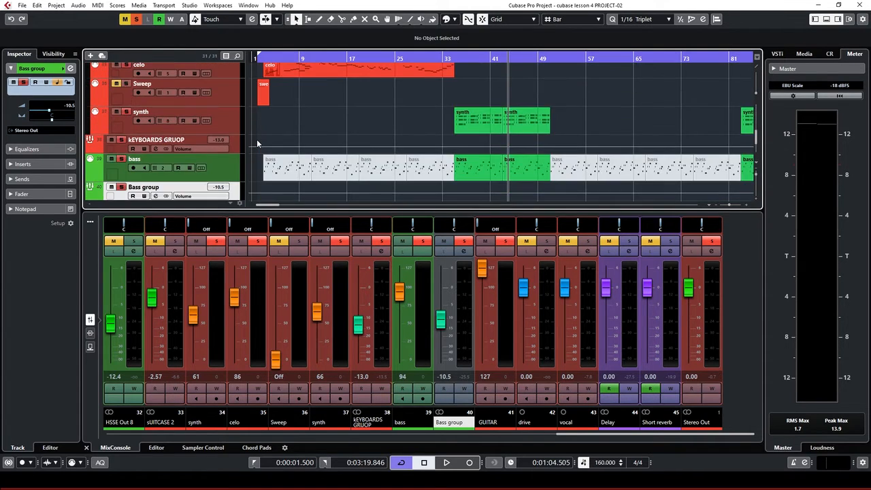
pyautogui.scroll(-1, 258, 146)
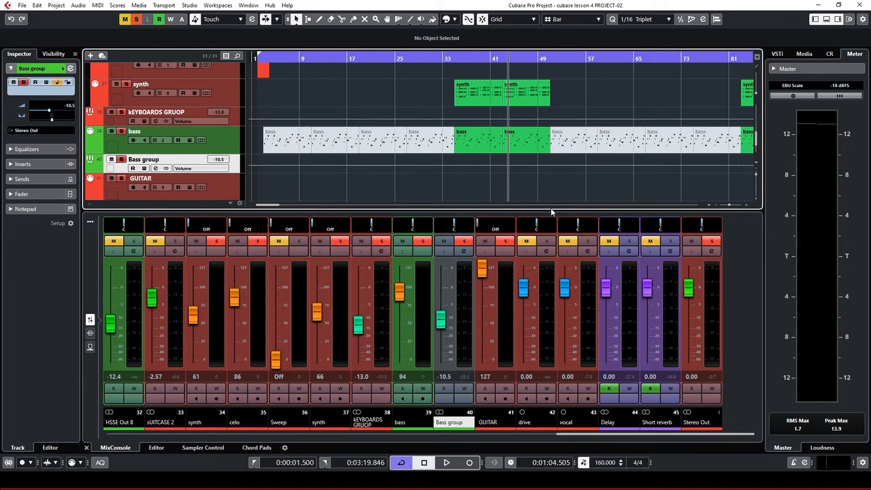
pyautogui.scroll(-8, 305, 176)
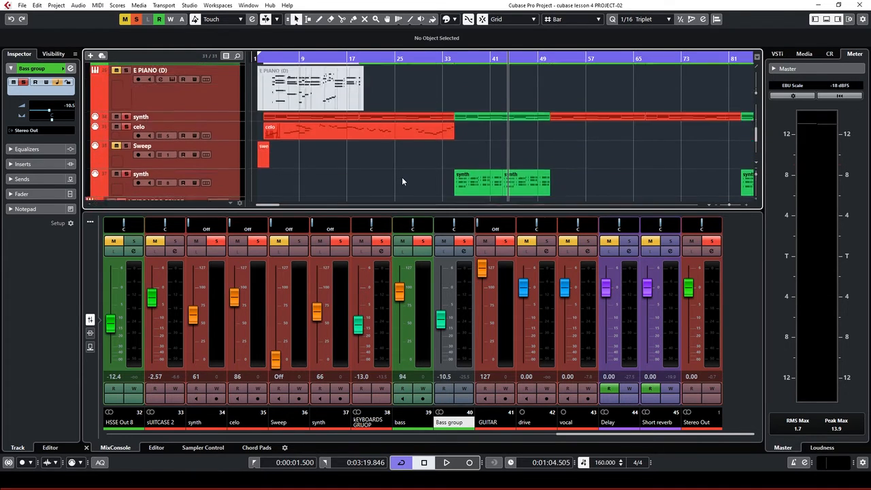
pyautogui.scroll(3, 402, 181)
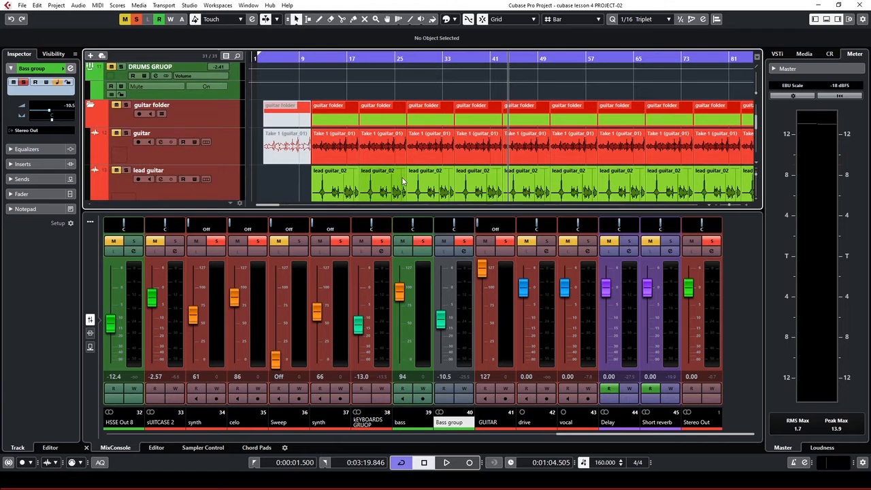
pyautogui.scroll(3, 403, 173)
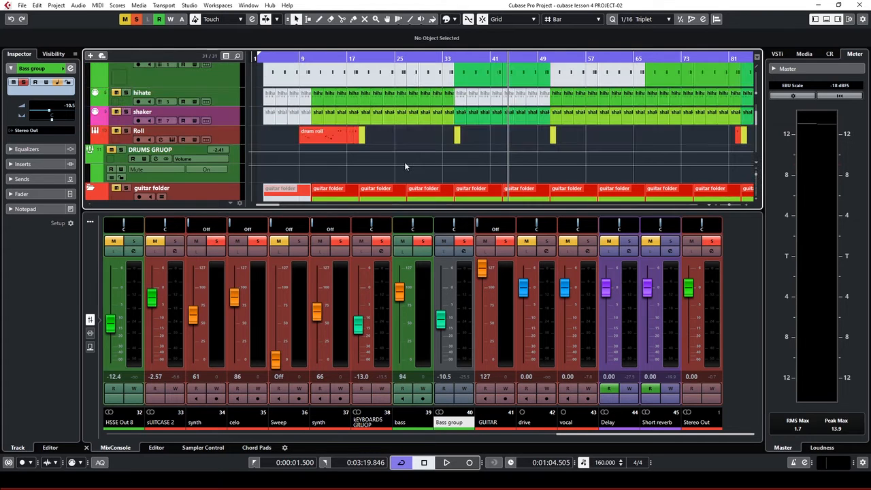
pyautogui.scroll(-1, 423, 163)
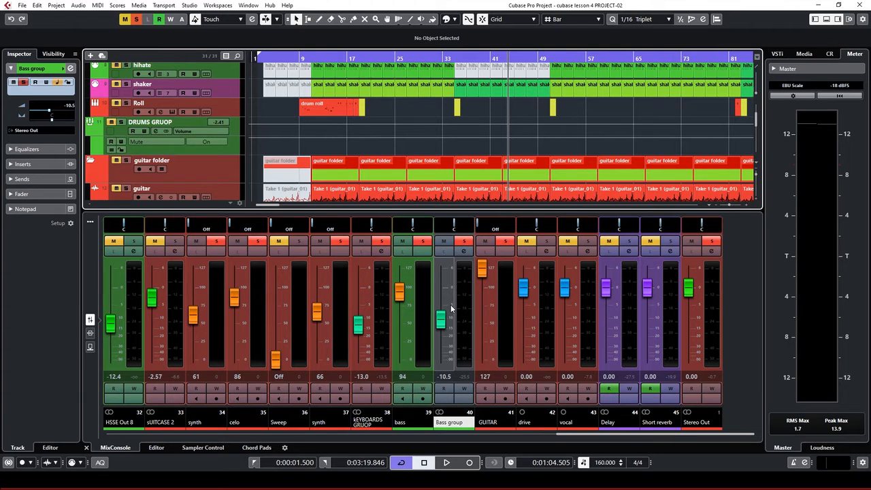
# During playback, toggle the KEYBOARDS GRUOP solo, then raise it to -10.9 dB and Bass group to -5.25 dB
pyautogui.press('space')
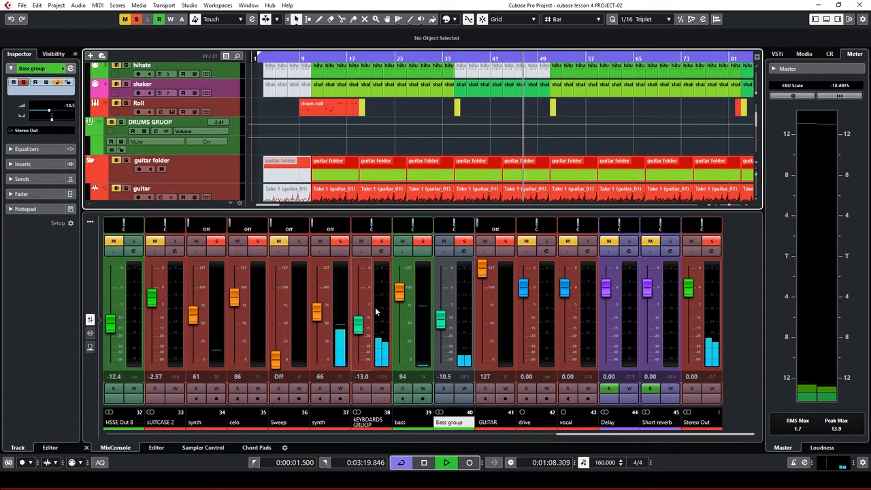
pyautogui.click(382, 243)
pyautogui.click(382, 242)
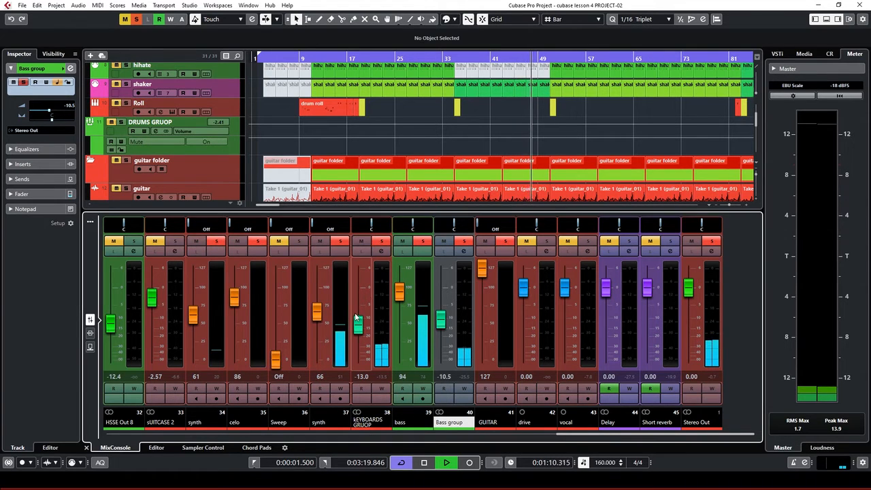
pyautogui.moveTo(358, 322); pyautogui.dragTo(358, 321)
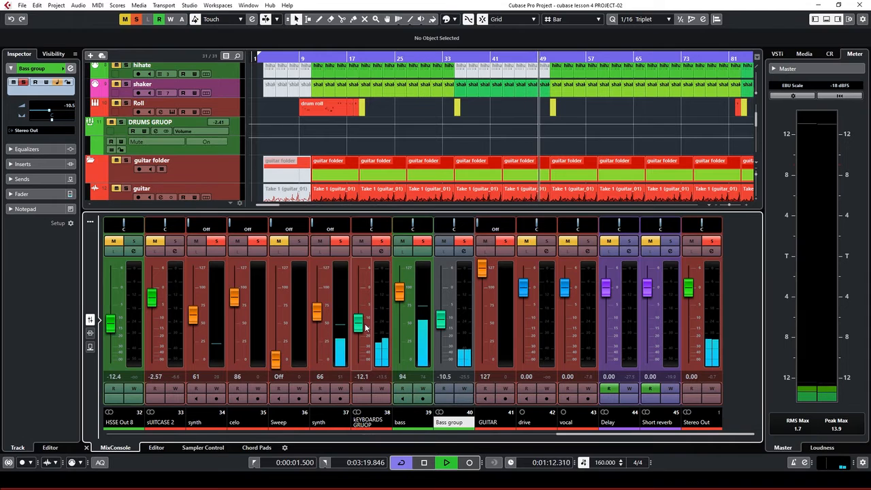
pyautogui.scroll(3, 365, 328)
pyautogui.scroll(4, 447, 331)
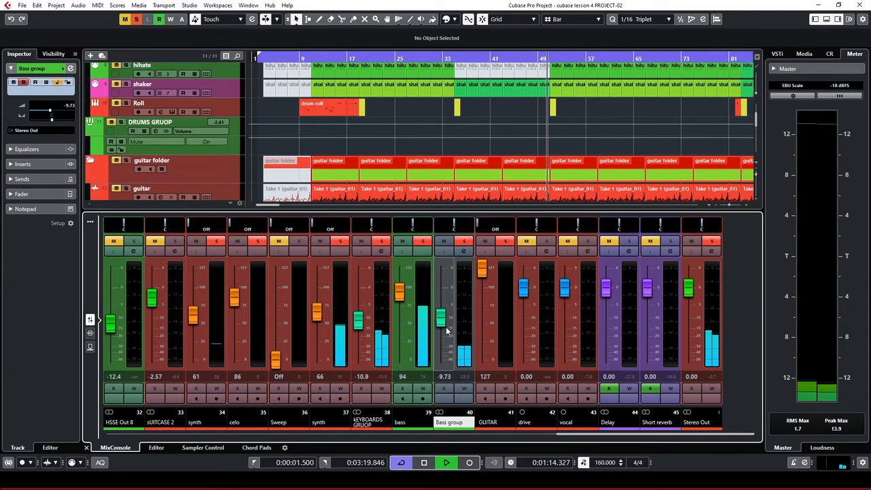
pyautogui.scroll(3, 447, 331)
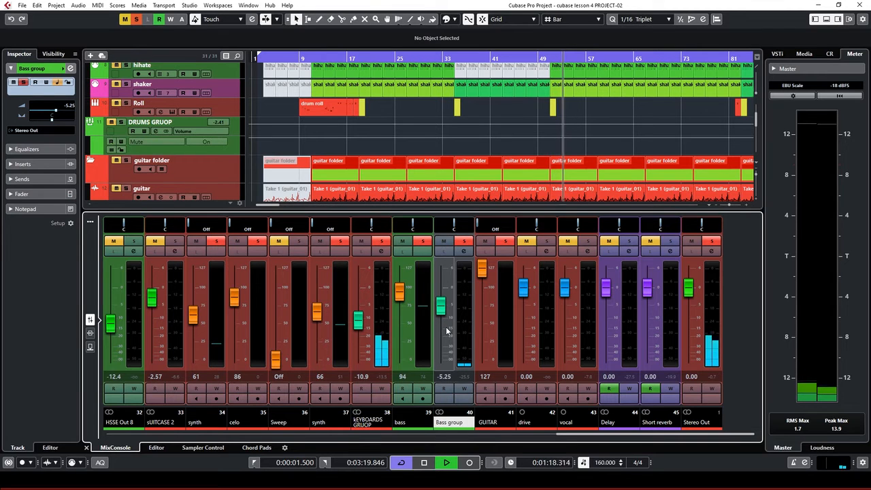
pyautogui.scroll(3, 340, 113)
pyautogui.scroll(3, 340, 114)
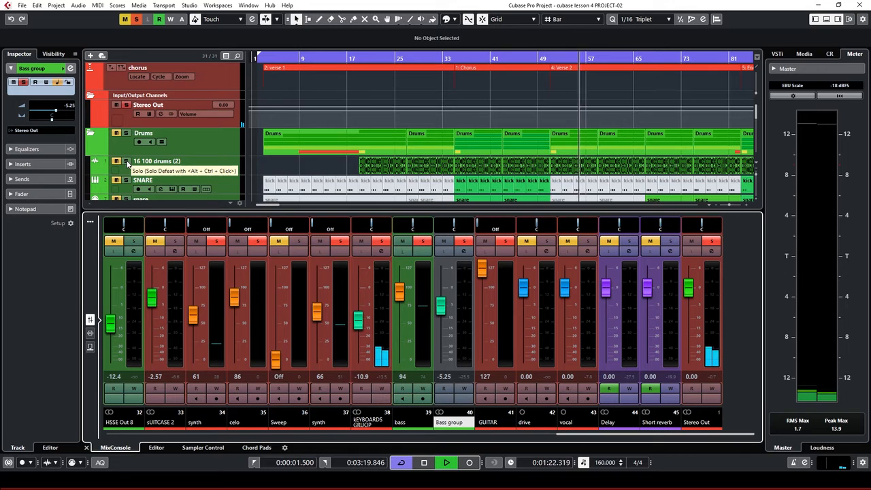
# Select the DRUMS GRUOP track and turn its fader down
pyautogui.scroll(-1, 231, 173)
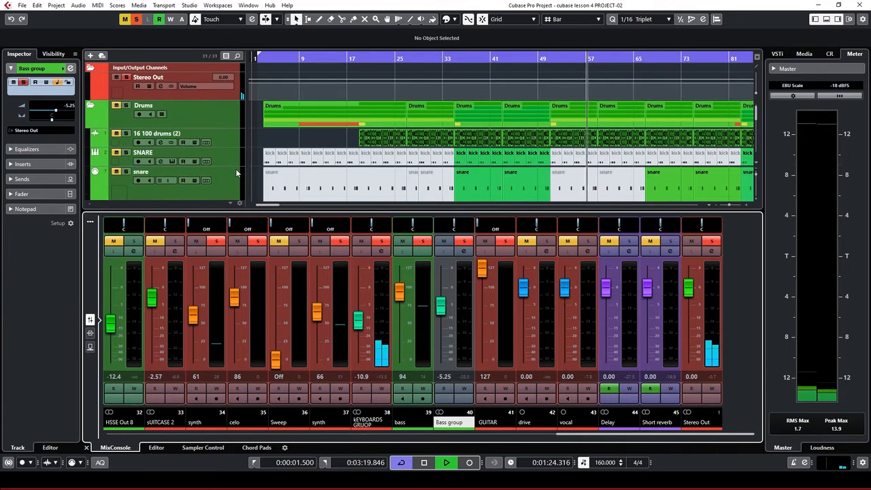
pyautogui.scroll(-1, 232, 173)
pyautogui.scroll(1, 234, 173)
pyautogui.scroll(-1, 236, 173)
pyautogui.scroll(1, 232, 163)
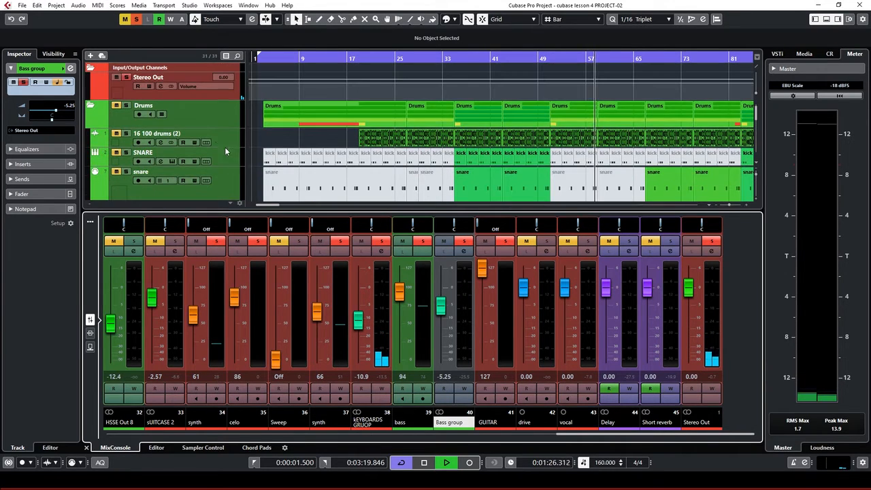
pyautogui.scroll(-2, 217, 132)
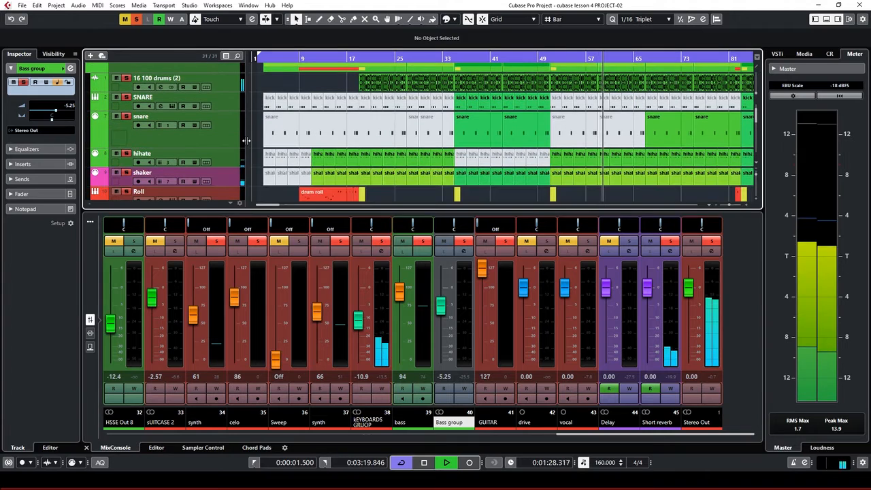
pyautogui.scroll(-1, 259, 178)
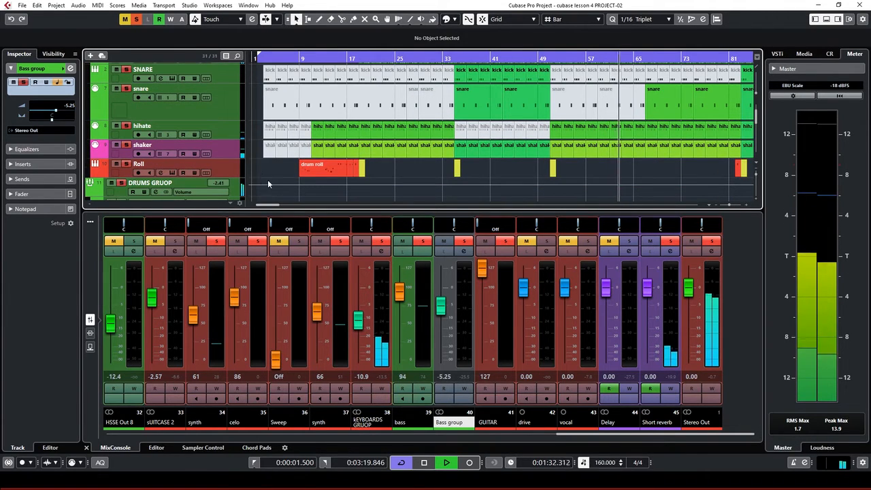
pyautogui.scroll(-1, 235, 194)
pyautogui.click(235, 162)
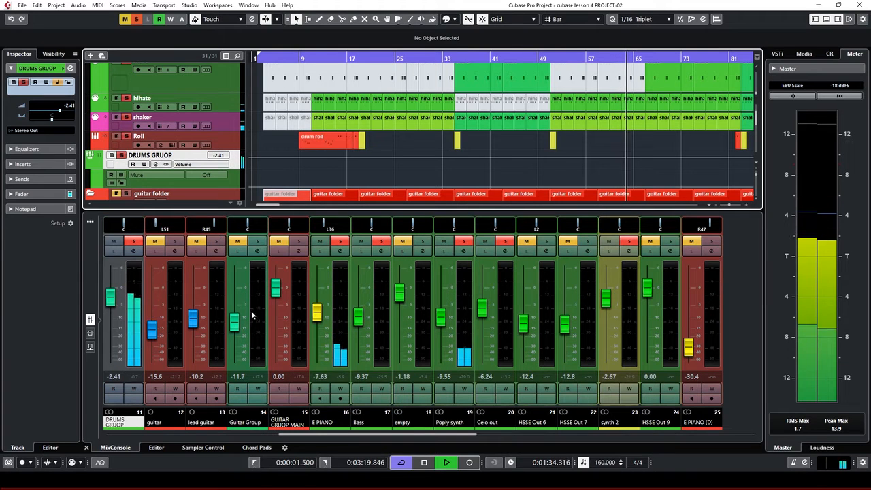
pyautogui.moveTo(109, 295)
pyautogui.mouseDown()
pyautogui.moveTo(111, 313)
pyautogui.moveTo(117, 299)
pyautogui.mouseUp()
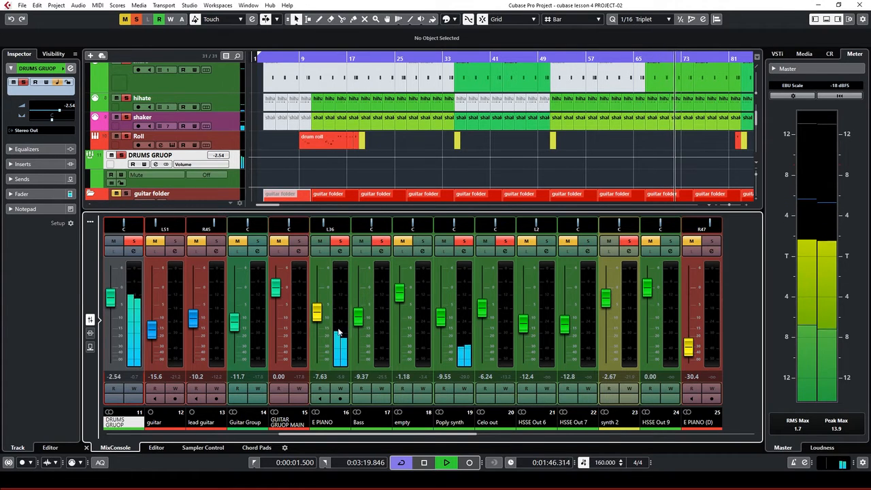
# Clear all solos and settle the DRUMS GRUOP fader at -2.67 dB
pyautogui.scroll(2, 274, 154)
pyautogui.scroll(3, 274, 153)
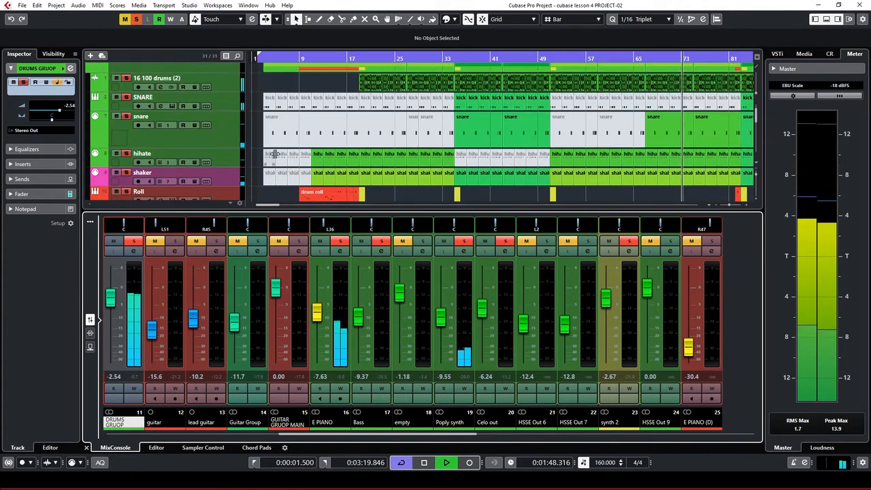
pyautogui.scroll(-3, 416, 156)
pyautogui.scroll(-2, 418, 172)
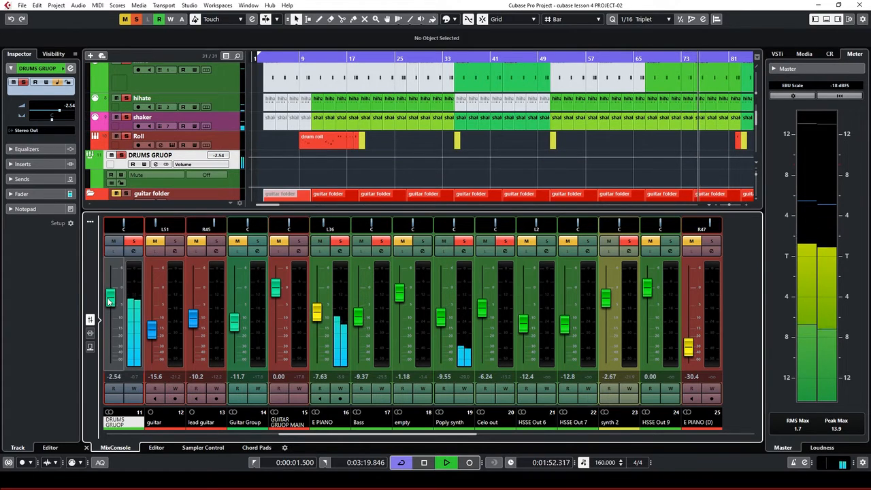
pyautogui.moveTo(110, 300); pyautogui.dragTo(109, 299)
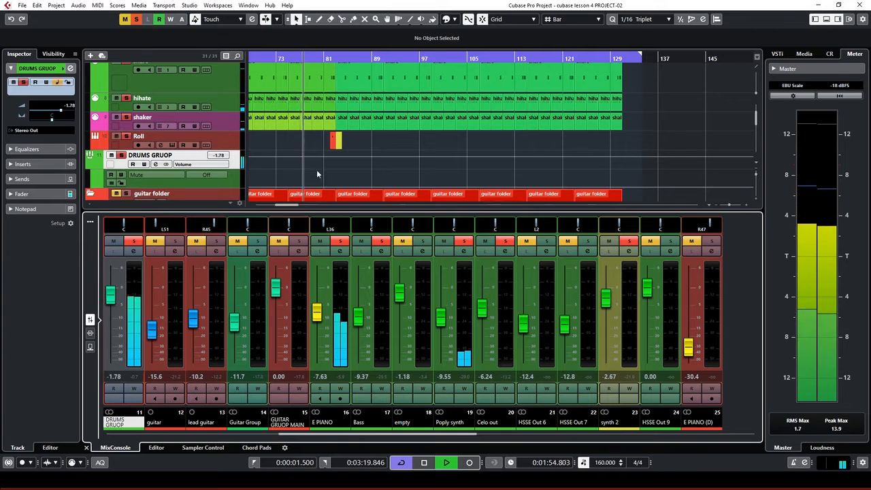
pyautogui.click(136, 20)
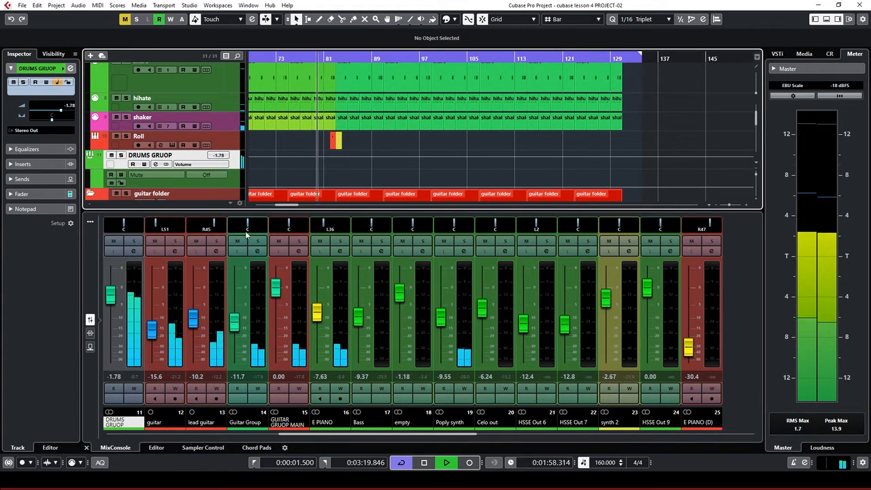
pyautogui.click(114, 302)
pyautogui.moveTo(113, 303); pyautogui.dragTo(111, 306)
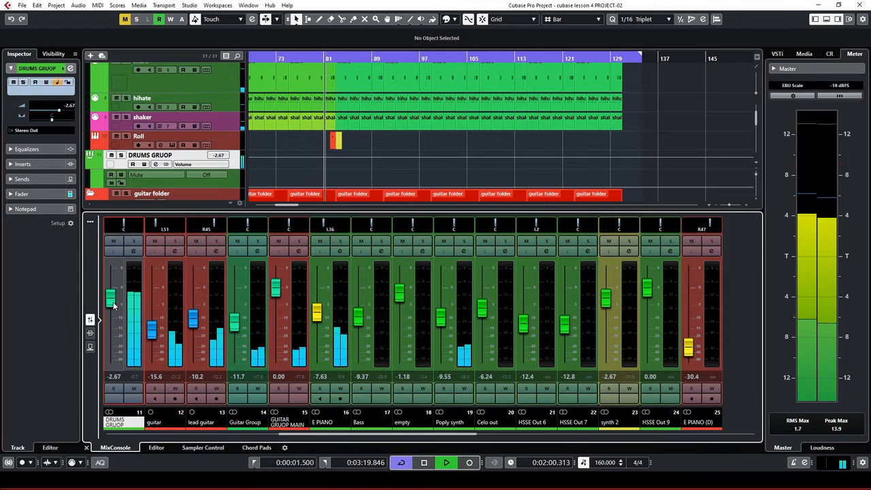
# Select Guitar Group and trim its fader to -12.6 dB
pyautogui.scroll(-2, 405, 163)
pyautogui.scroll(-3, 404, 166)
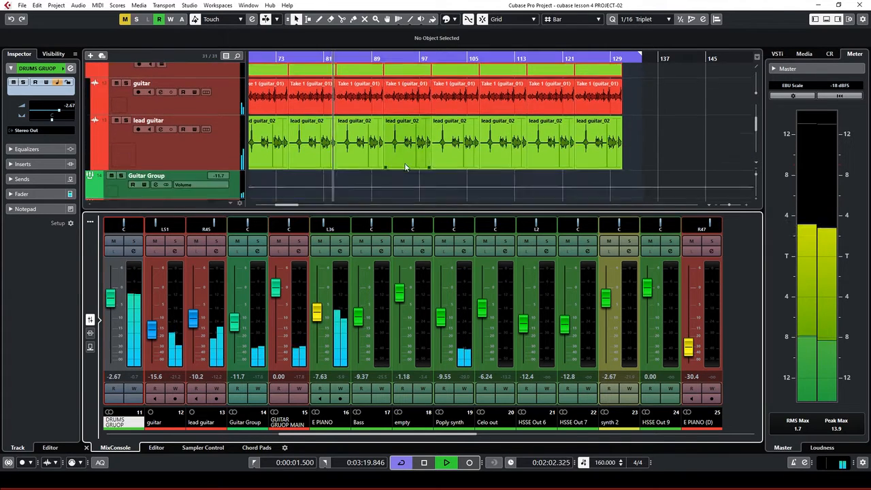
pyautogui.scroll(1, 400, 169)
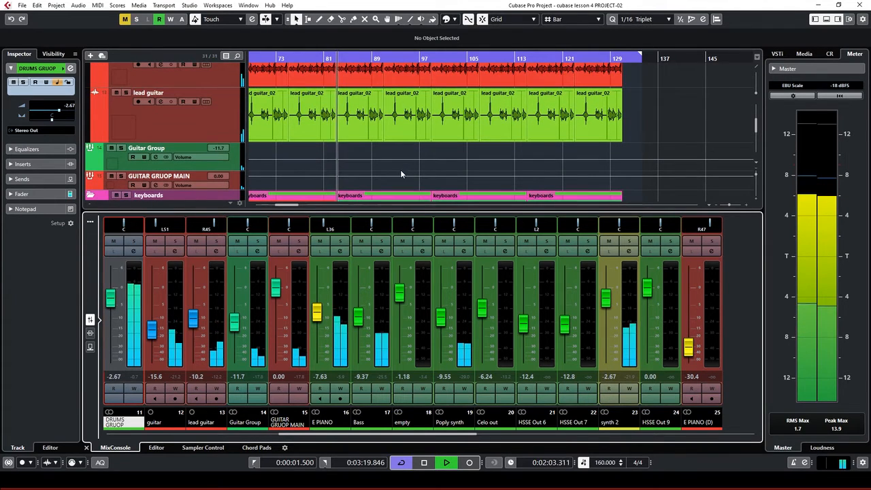
pyautogui.click(229, 167)
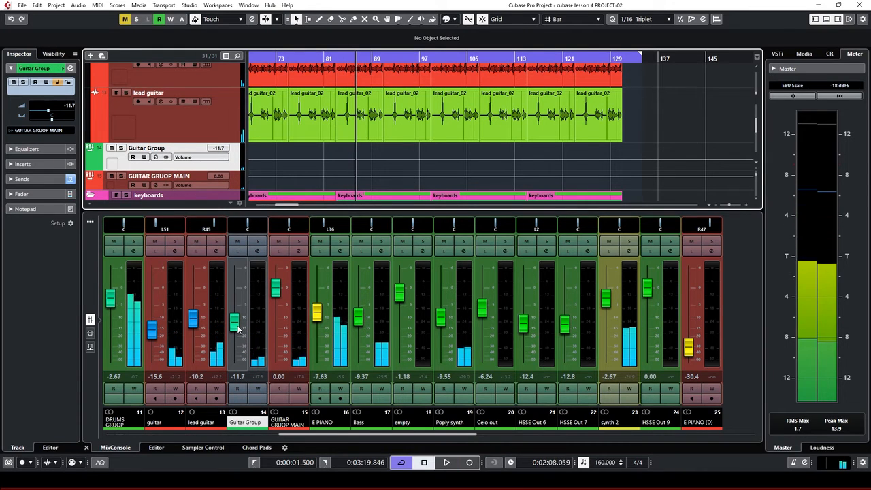
pyautogui.moveTo(239, 329); pyautogui.dragTo(238, 334)
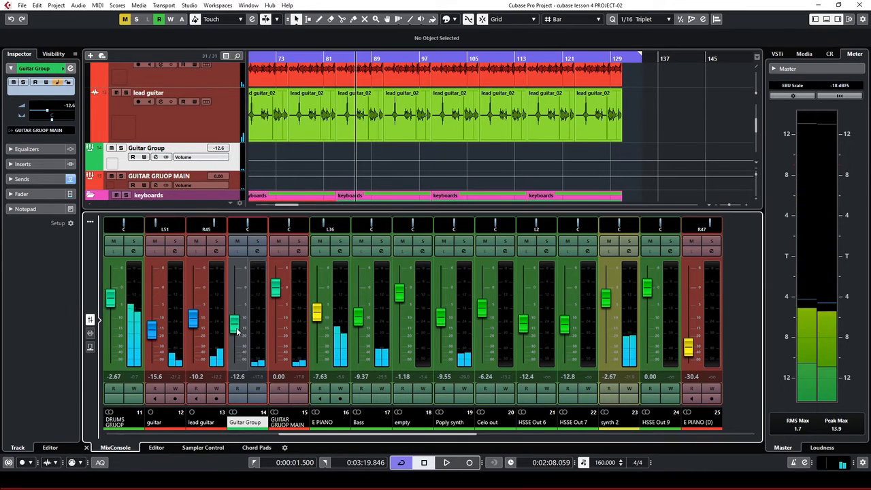
# Lower the Guitar Group's Delay send to -21.2 dB, then close its channel settings without changing the third send
pyautogui.click(258, 250)
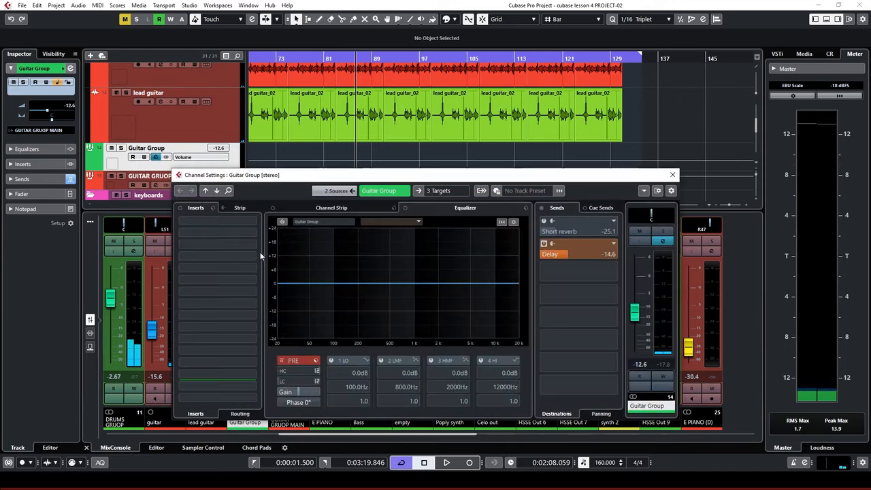
pyautogui.click(567, 257)
pyautogui.scroll(-3, 554, 254)
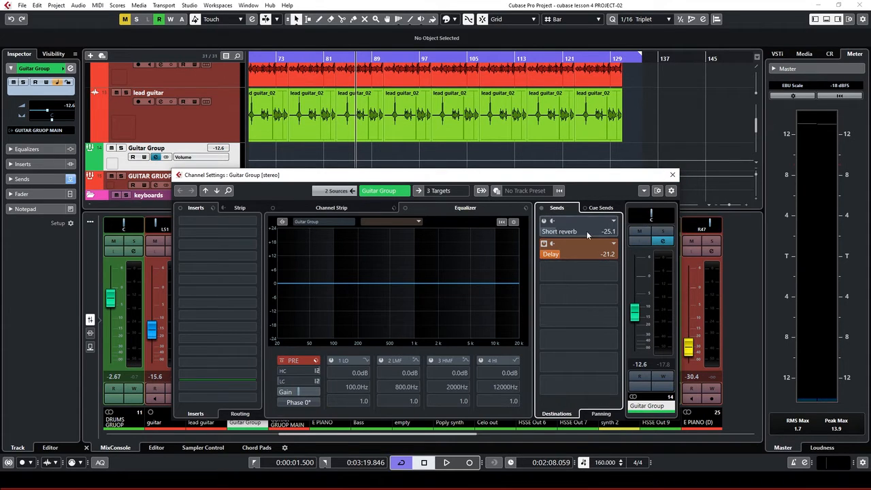
pyautogui.click(611, 272)
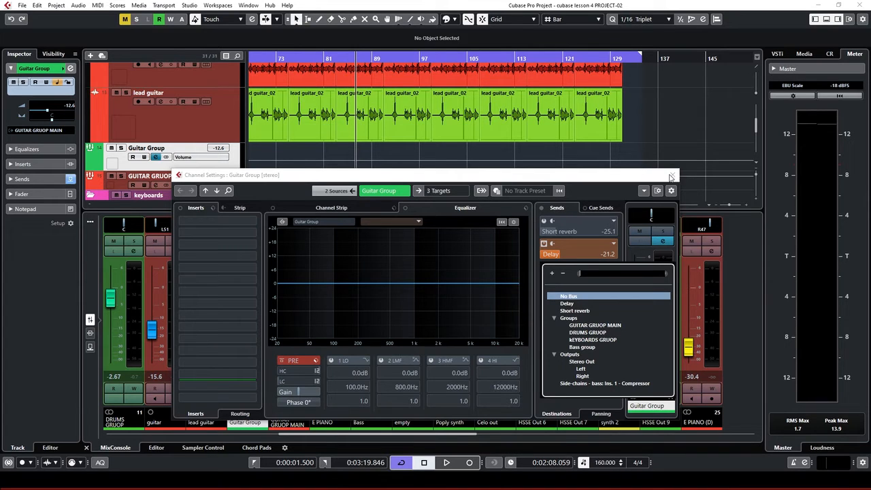
pyautogui.click(674, 176)
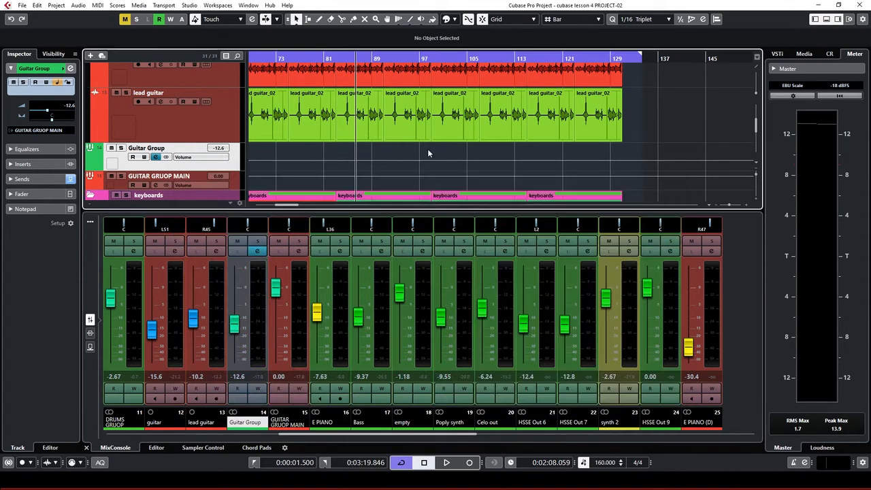
pyautogui.press('space')
pyautogui.scroll(-3, 433, 162)
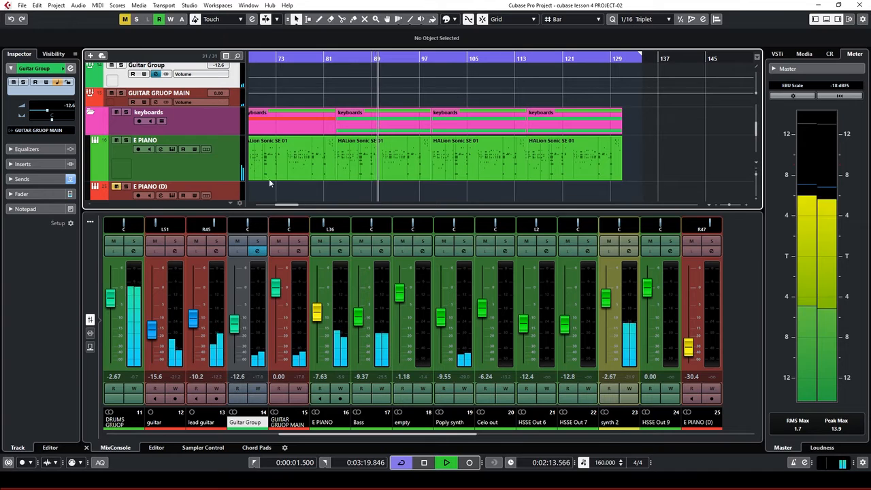
pyautogui.scroll(3, 332, 162)
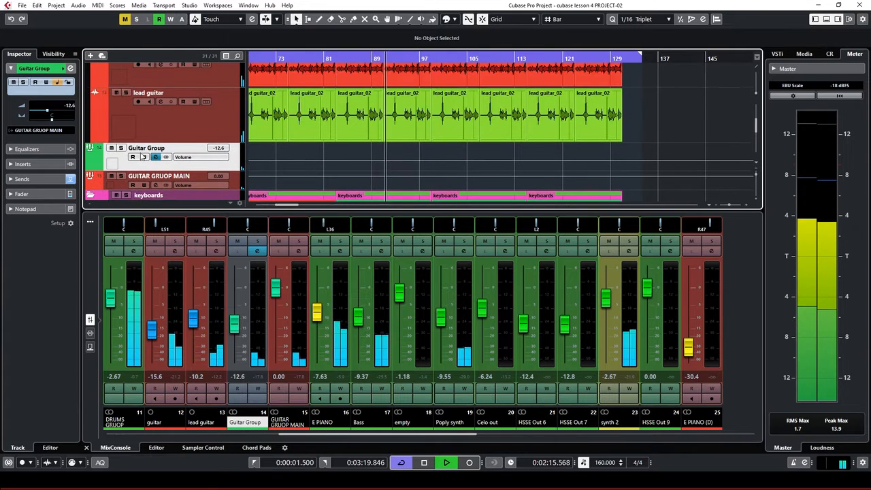
pyautogui.press('s')
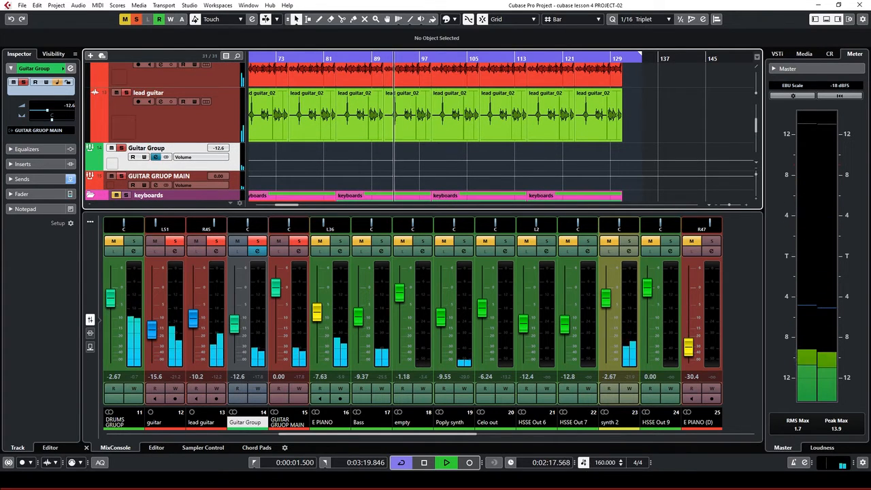
pyautogui.click(448, 434)
pyautogui.moveTo(448, 434); pyautogui.dragTo(666, 434)
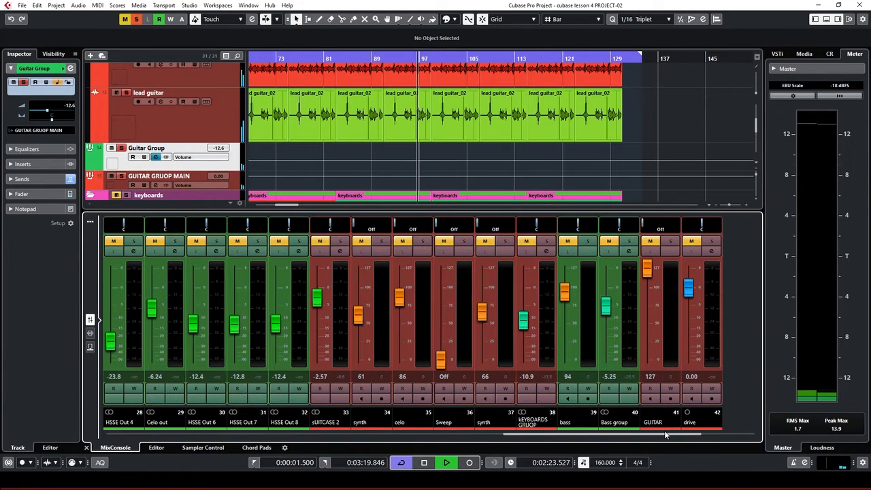
pyautogui.click(138, 21)
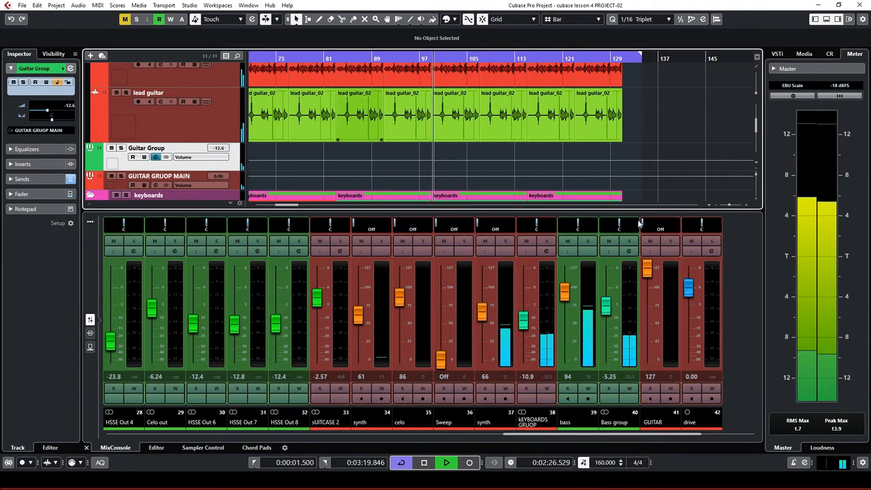
pyautogui.scroll(-1, 501, 143)
pyautogui.scroll(-6, 501, 143)
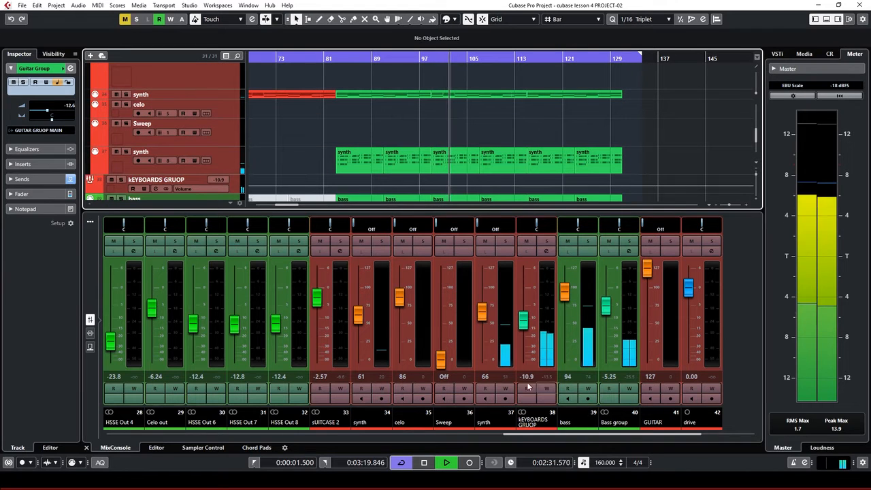
pyautogui.press('space')
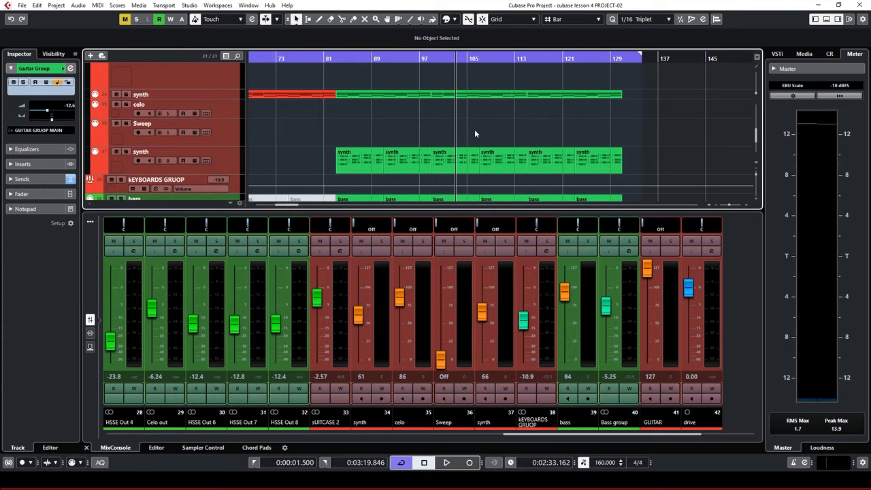
pyautogui.scroll(1, 495, 135)
pyautogui.scroll(-1, 495, 136)
pyautogui.moveTo(579, 433); pyautogui.dragTo(499, 436)
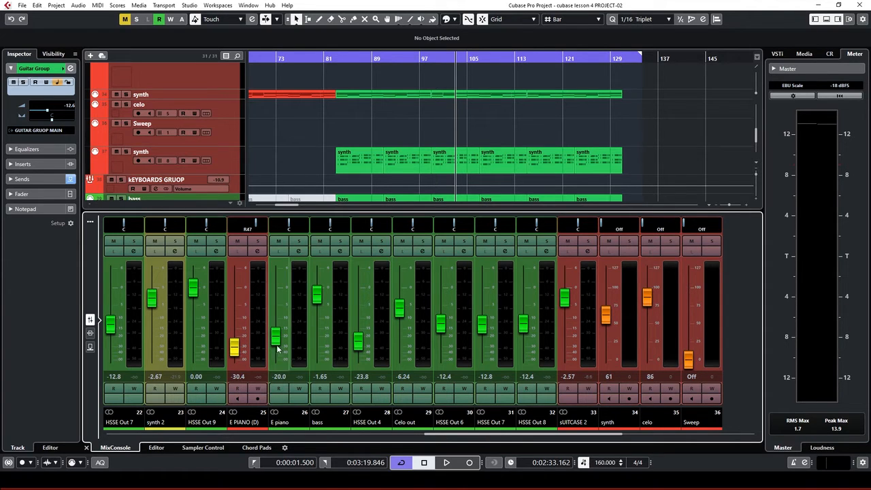
# During playback, solo E PIANO and raise its fader from -7.63 to about -6.20 dB
pyautogui.press('space')
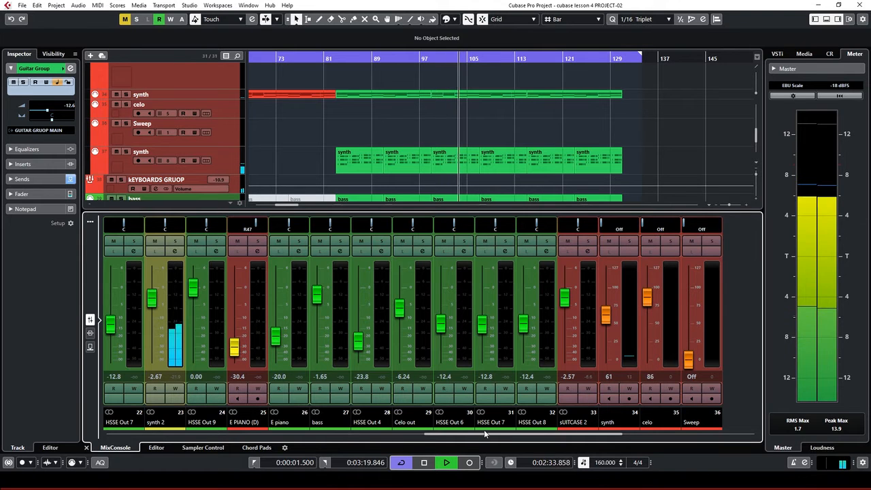
pyautogui.moveTo(476, 431); pyautogui.dragTo(360, 443)
pyautogui.click(216, 241)
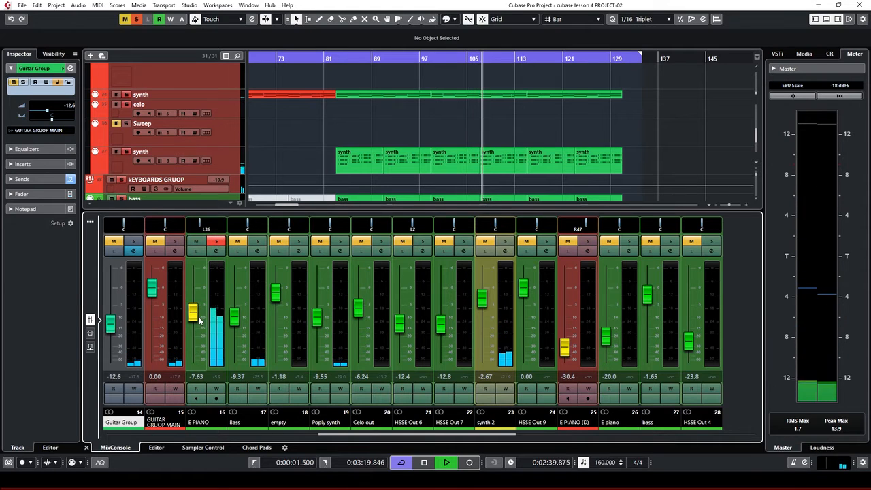
pyautogui.moveTo(198, 320)
pyautogui.mouseDown()
pyautogui.moveTo(206, 278)
pyautogui.moveTo(195, 314)
pyautogui.mouseUp()
pyautogui.press('space')
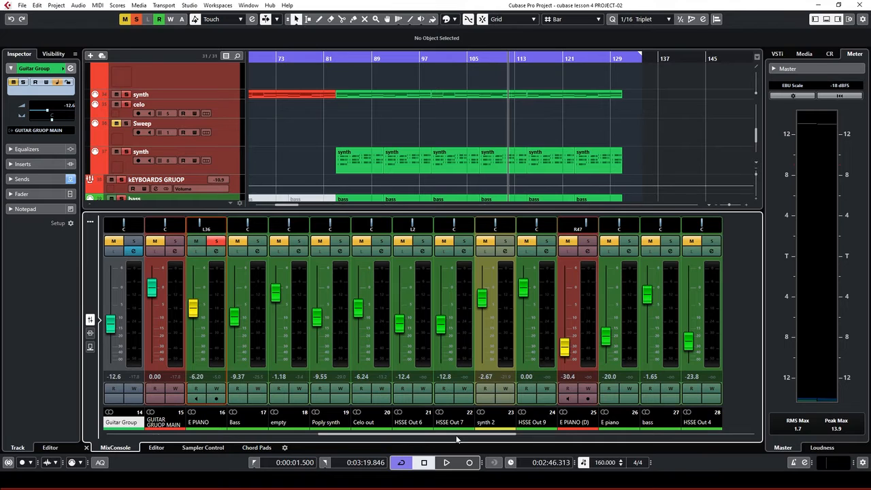
# Play the project again and select the KEYBOARDS GRUOP track
pyautogui.moveTo(465, 440); pyautogui.dragTo(490, 438)
pyautogui.press('space')
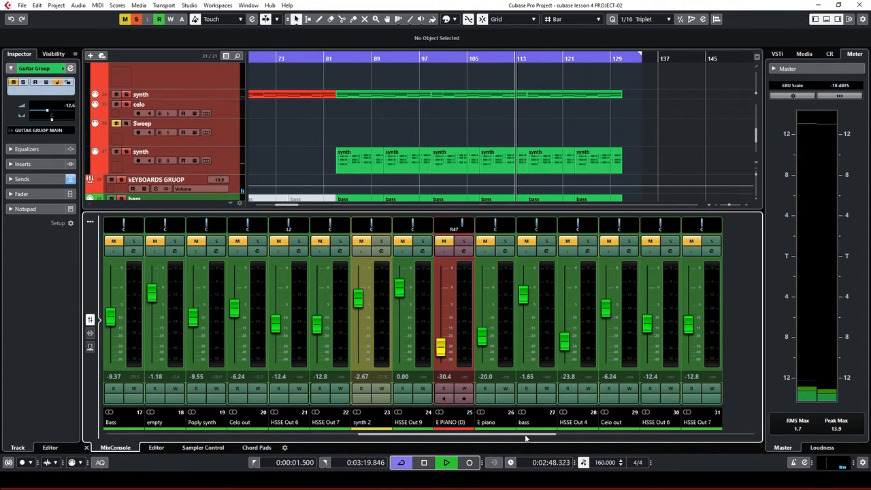
pyautogui.click(122, 186)
pyautogui.press('space')
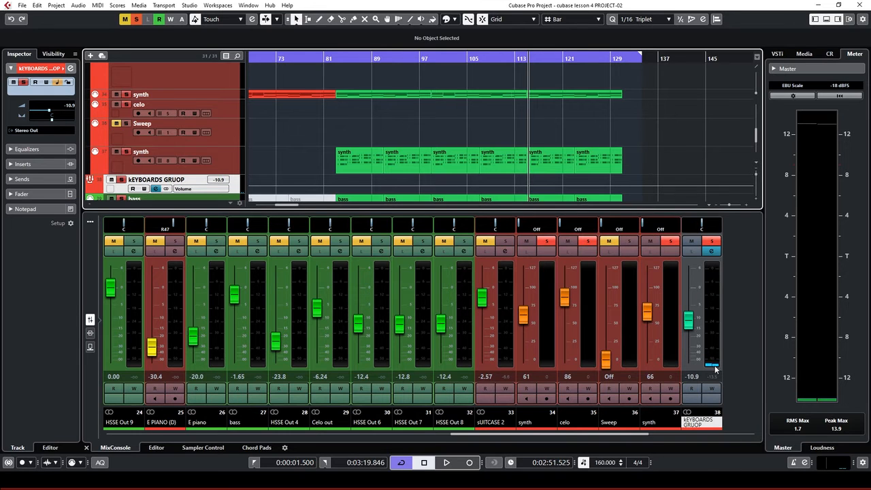
# Raise the KEYBOARDS GRUOP volume while listening to playback
pyautogui.moveTo(474, 436); pyautogui.dragTo(486, 438)
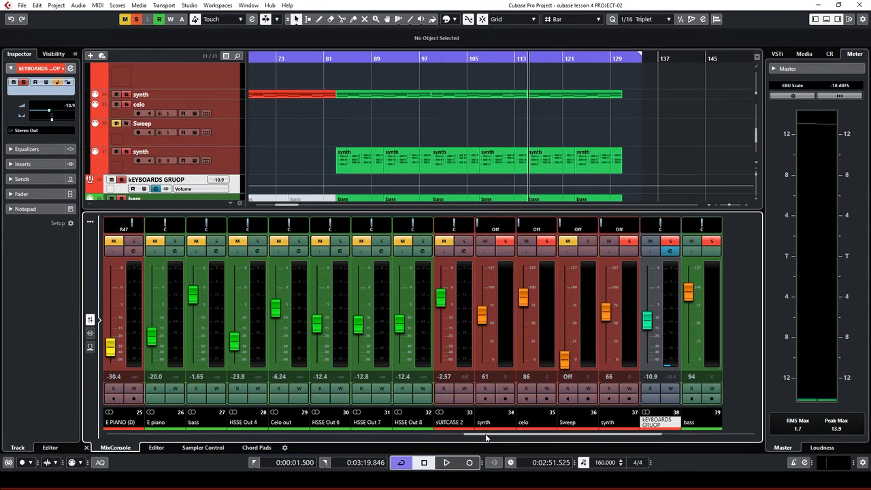
pyautogui.press('space')
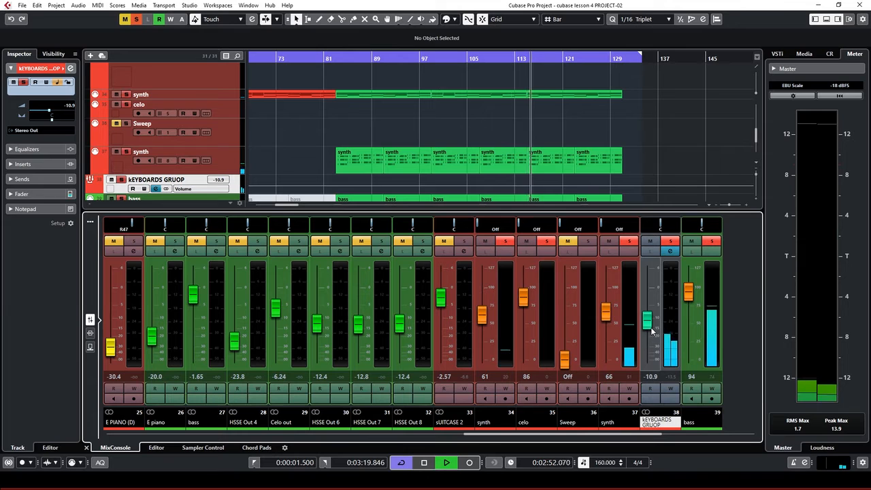
pyautogui.moveTo(652, 328); pyautogui.dragTo(652, 282)
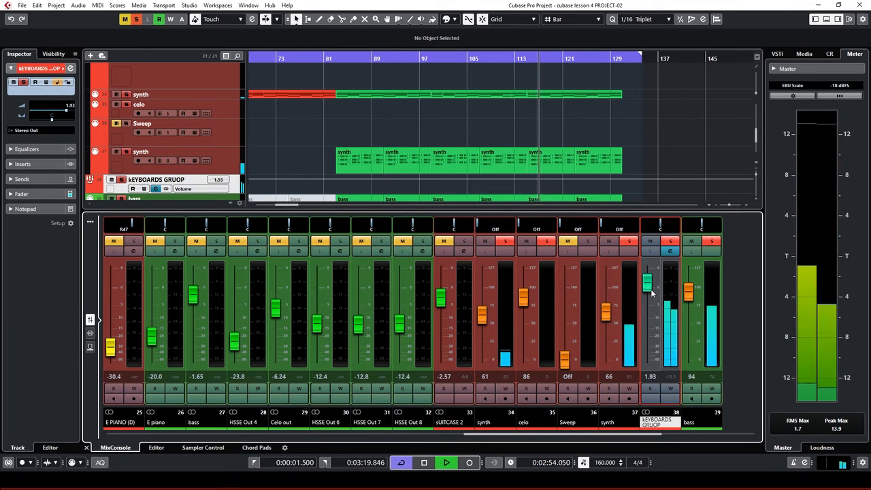
pyautogui.press('space')
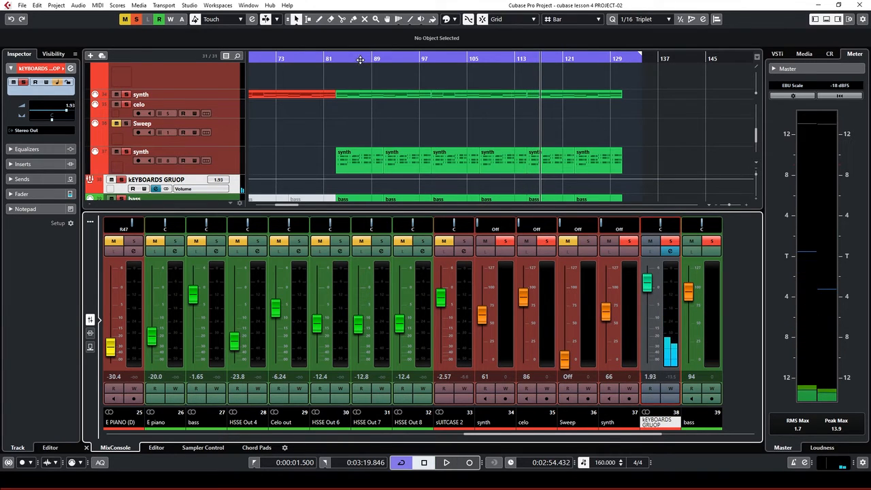
# From around bar 84, clear all solos, solo KEYBOARDS GRUOP and lower it to about -4.78 dB
pyautogui.click(360, 59)
pyautogui.click(136, 19)
pyautogui.press('space')
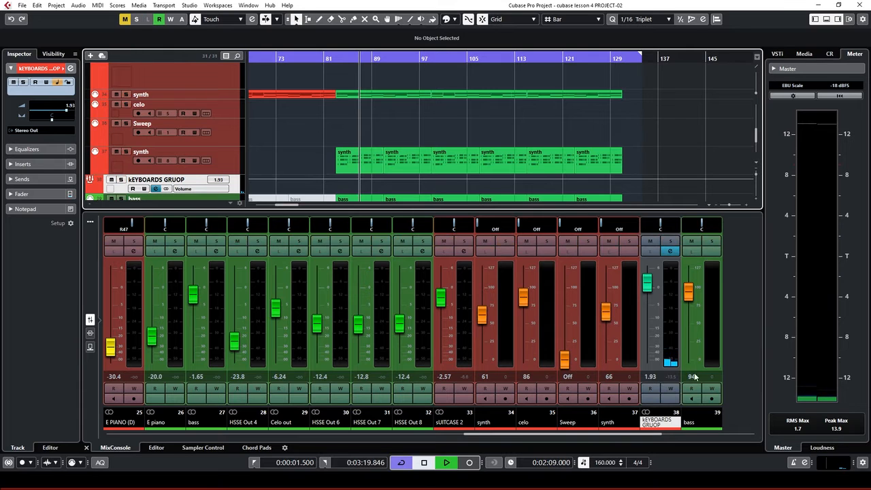
pyautogui.click(671, 242)
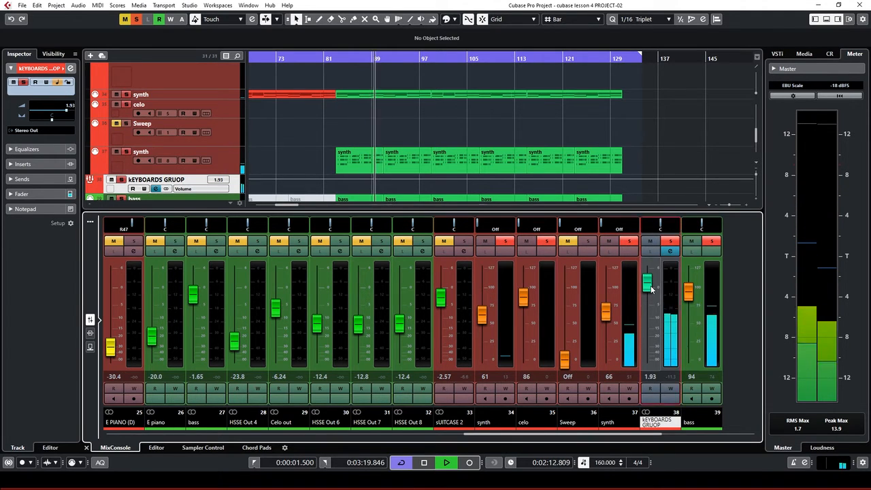
pyautogui.moveTo(648, 283); pyautogui.dragTo(648, 305)
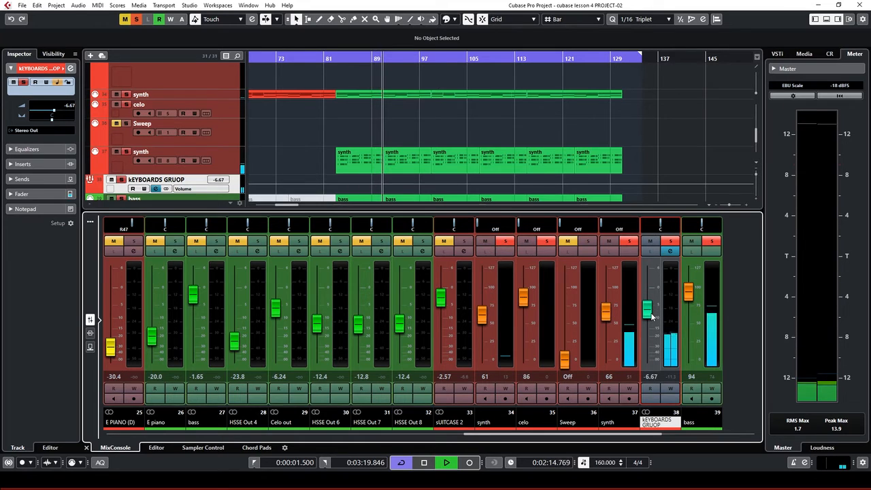
pyautogui.press('space')
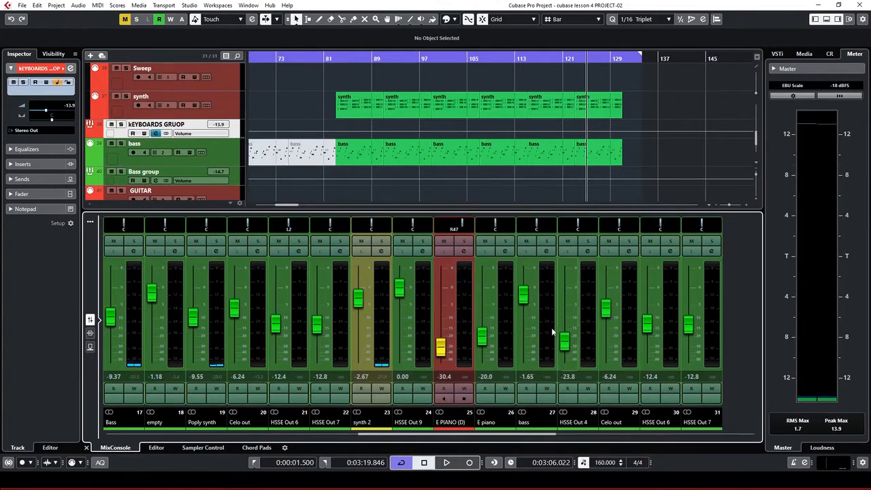
pyautogui.press('space')
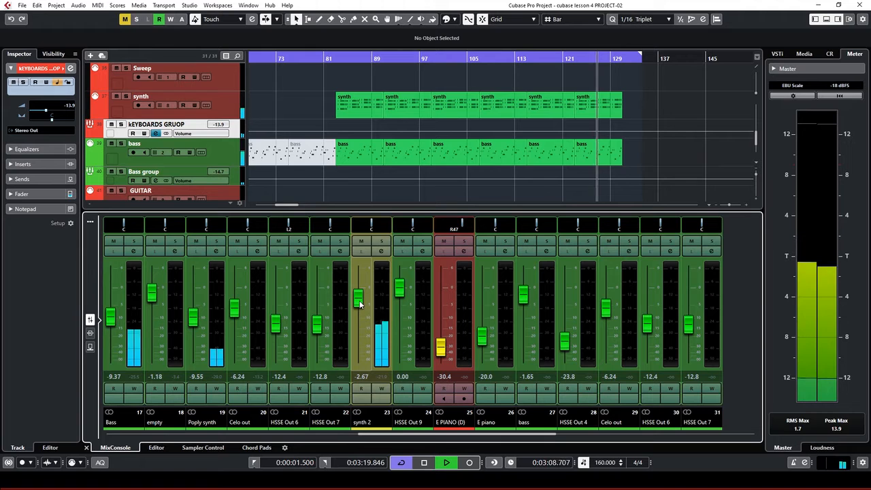
# Solo synth 2, lower its fader to -3.97 dB, then unsolo it
pyautogui.click(383, 242)
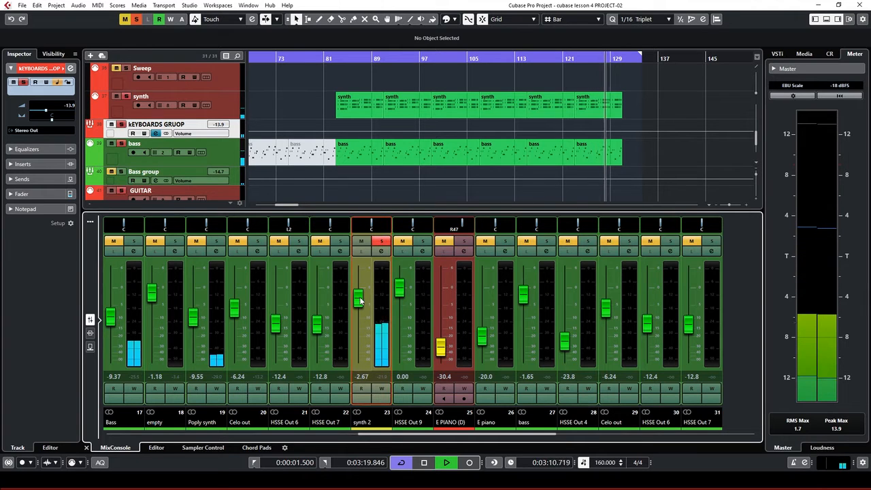
pyautogui.moveTo(360, 294); pyautogui.dragTo(358, 304)
pyautogui.click(382, 243)
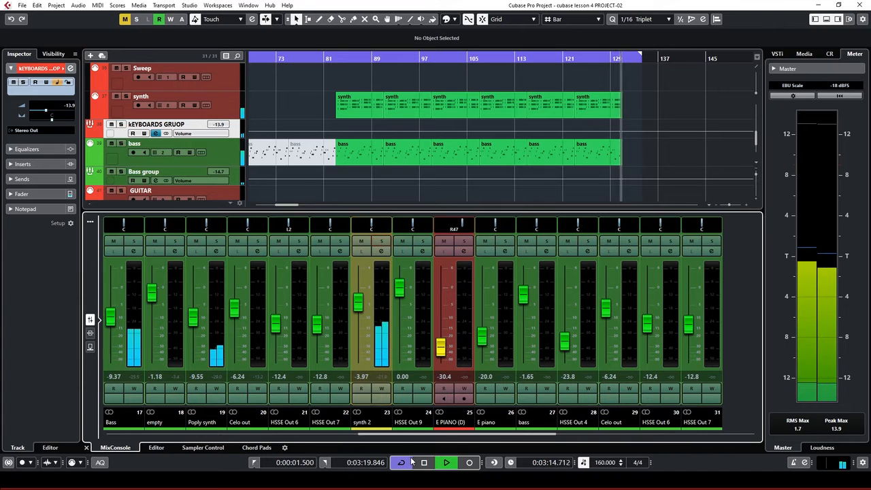
# Move the playhead back to around bar 81 and start playback
pyautogui.press('space')
pyautogui.click(354, 58)
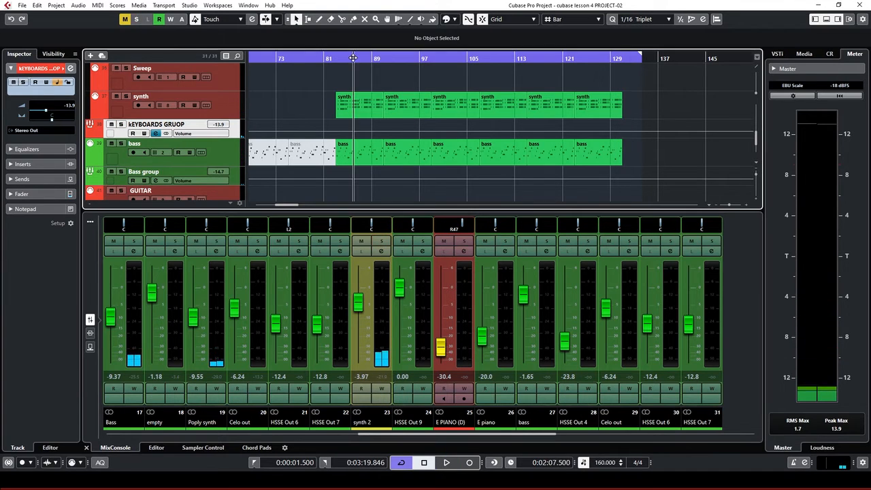
pyautogui.scroll(10, 414, 105)
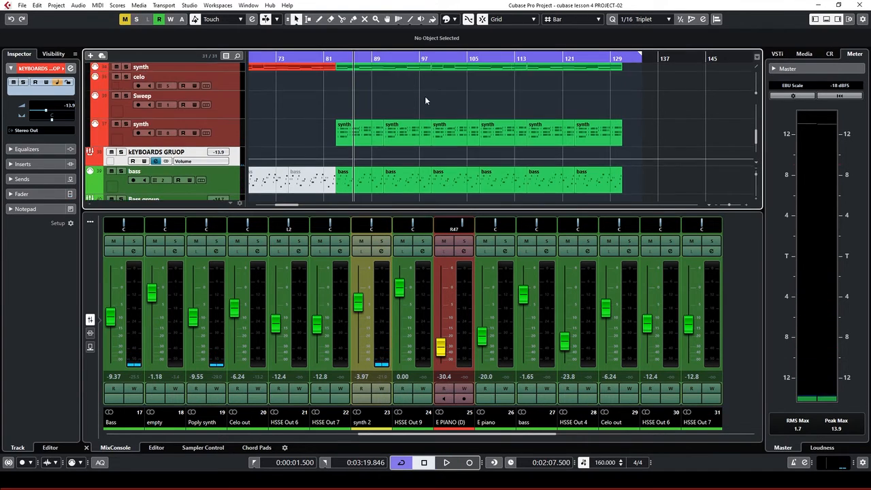
pyautogui.scroll(2, 401, 111)
pyautogui.click(322, 58)
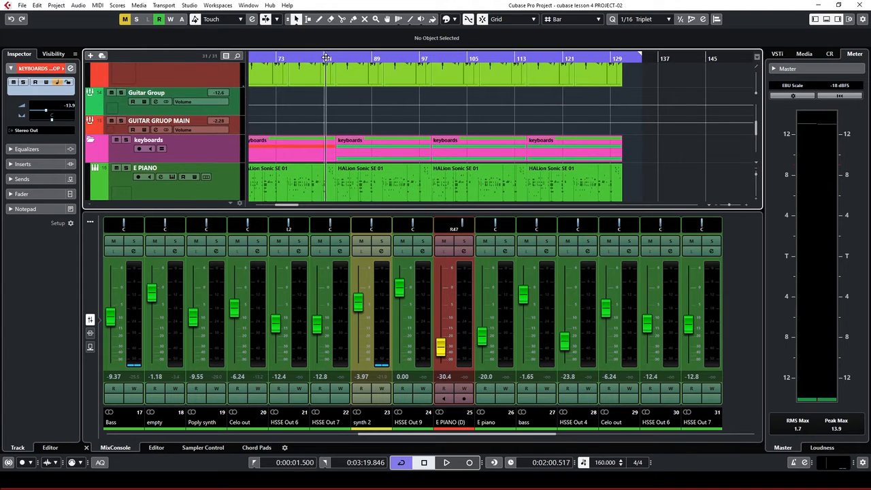
pyautogui.press('space')
# Select and solo the E PIANO track, then open its channel settings
pyautogui.scroll(-1, 199, 175)
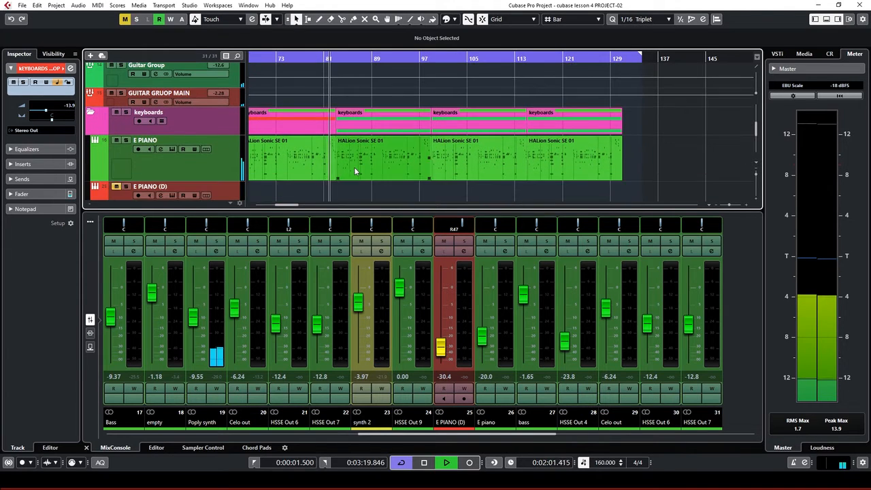
pyautogui.click(221, 175)
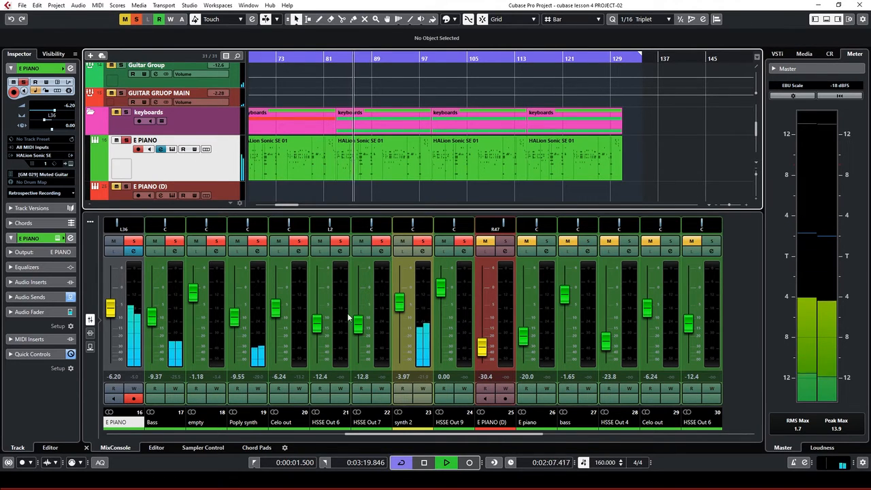
pyautogui.click(126, 141)
pyautogui.moveTo(434, 432); pyautogui.dragTo(380, 441)
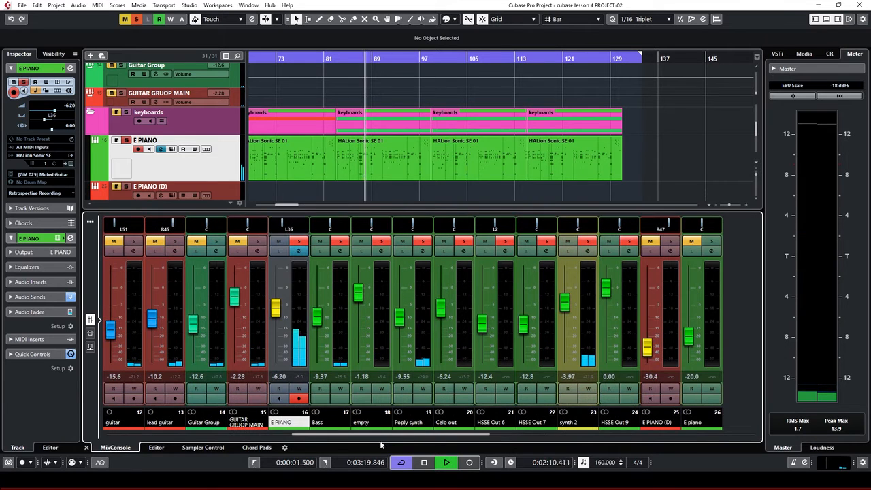
pyautogui.click(298, 252)
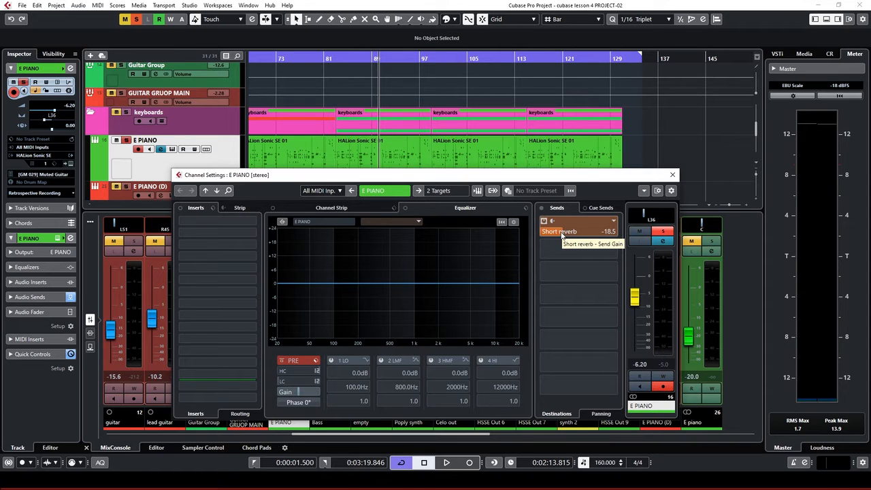
# Lower E PIANO's Short reverb send from -18.5 dB to -28.6 dB
pyautogui.moveTo(562, 235); pyautogui.dragTo(549, 233)
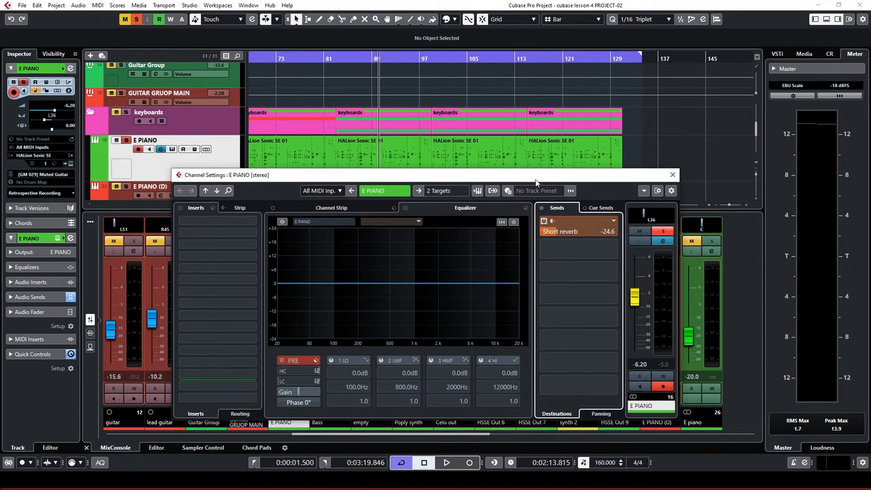
pyautogui.moveTo(537, 182); pyautogui.dragTo(619, 136)
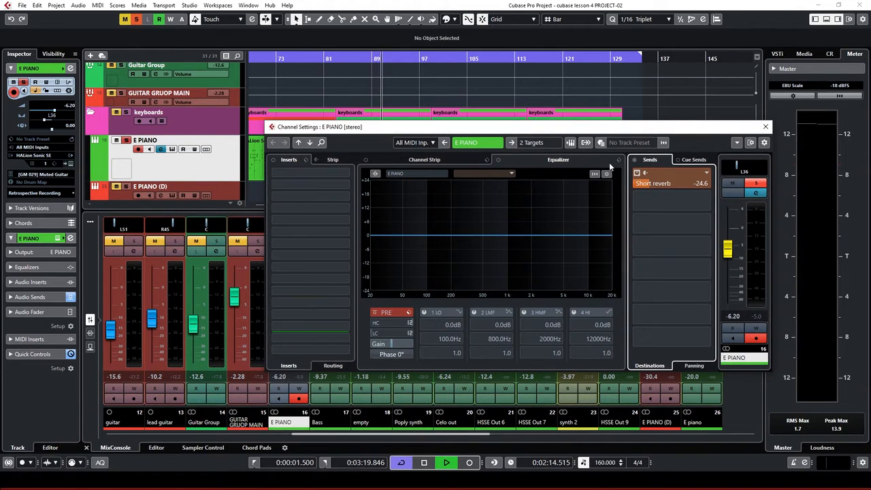
pyautogui.moveTo(639, 186)
pyautogui.mouseDown()
pyautogui.moveTo(618, 182)
pyautogui.moveTo(637, 188)
pyautogui.mouseUp()
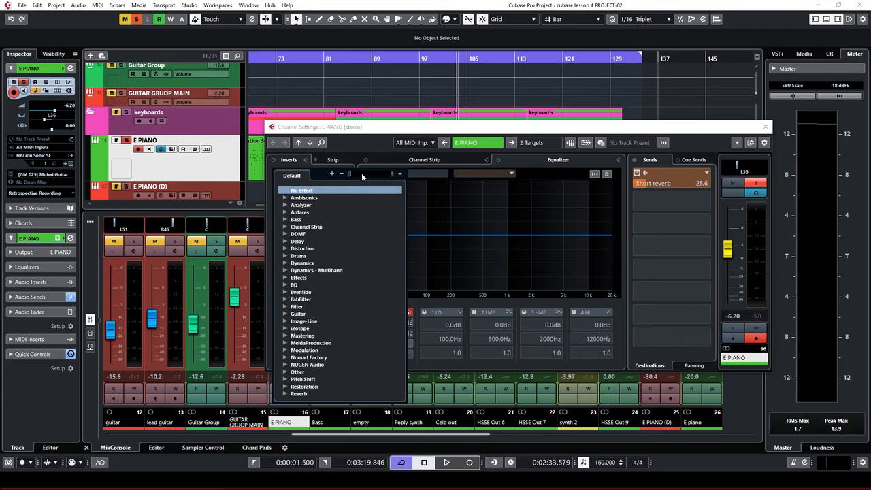
# Insert a Compressor in E PIANO's first insert slot and load the Ballad Piano preset
pyautogui.write('compre')
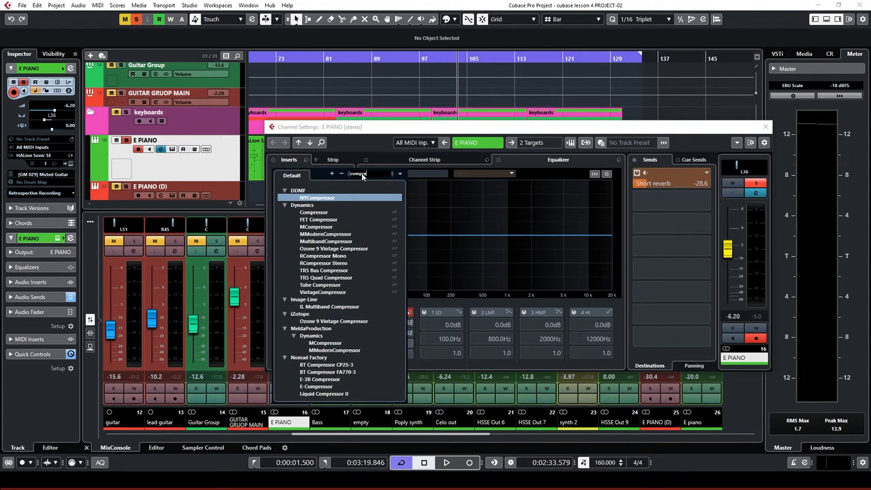
pyautogui.click(316, 213)
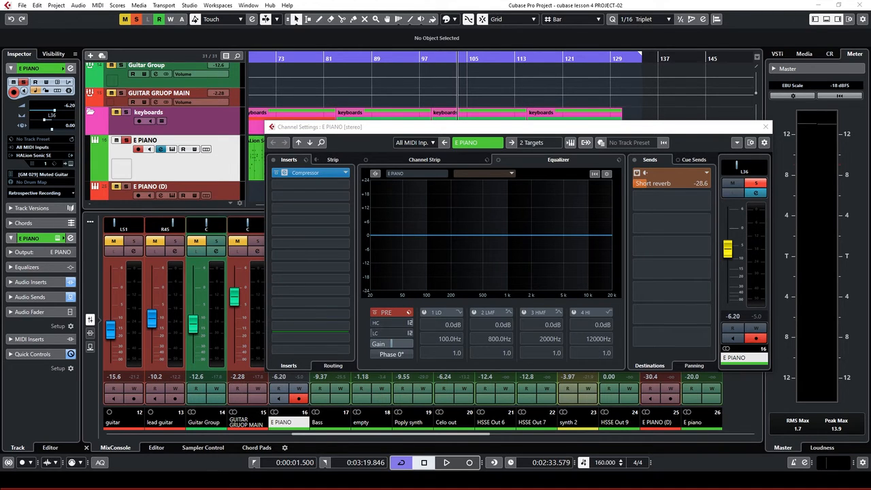
pyautogui.moveTo(0, 47); pyautogui.dragTo(519, 142)
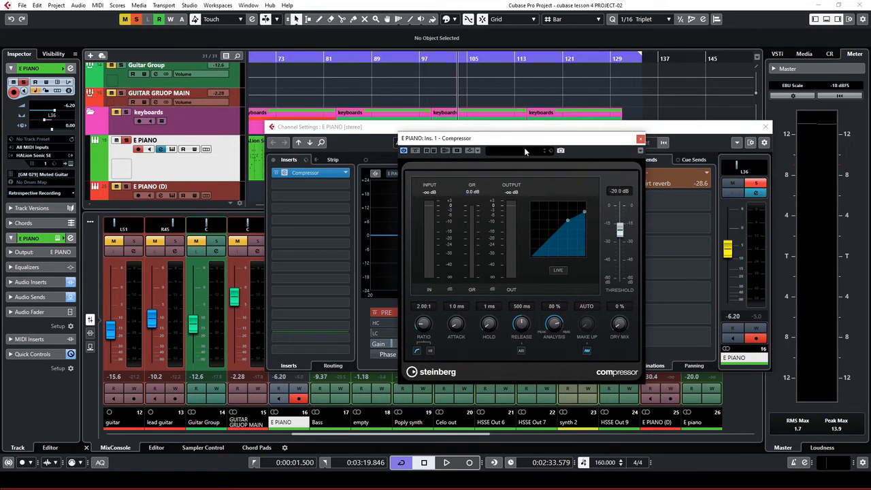
pyautogui.click(524, 150)
pyautogui.click(523, 218)
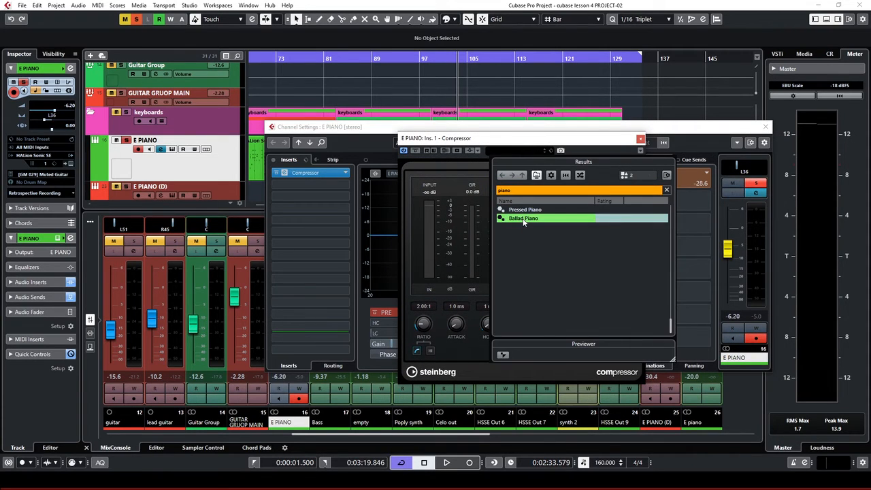
pyautogui.doubleClick(524, 219)
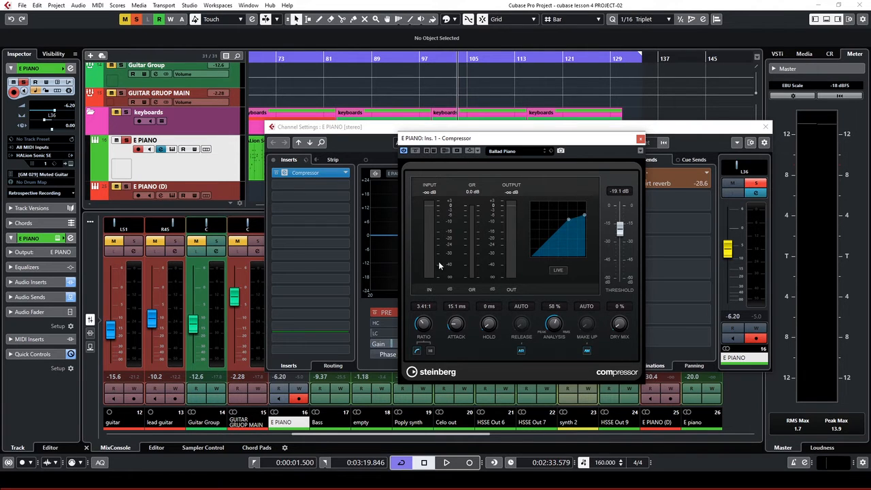
pyautogui.moveTo(595, 143); pyautogui.dragTo(430, 224)
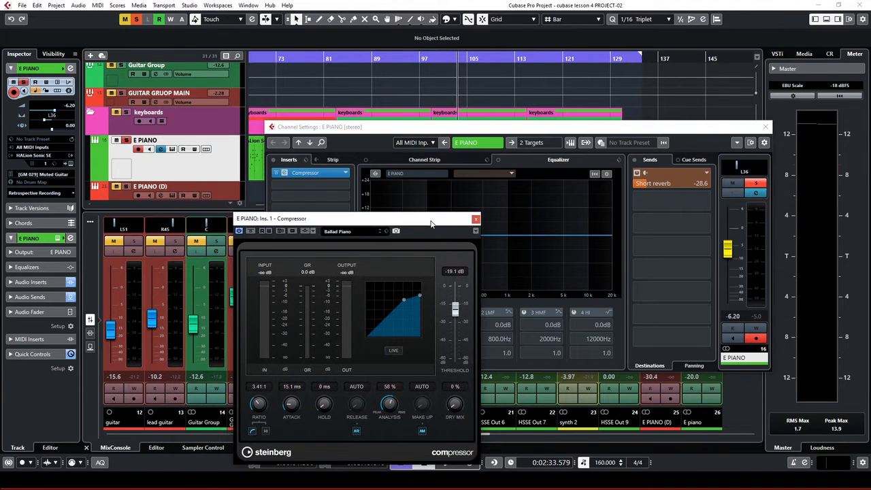
# Set compressor threshold -20.2 dB, turn off auto release, release 364 ms, dry mix 5%
pyautogui.press('space')
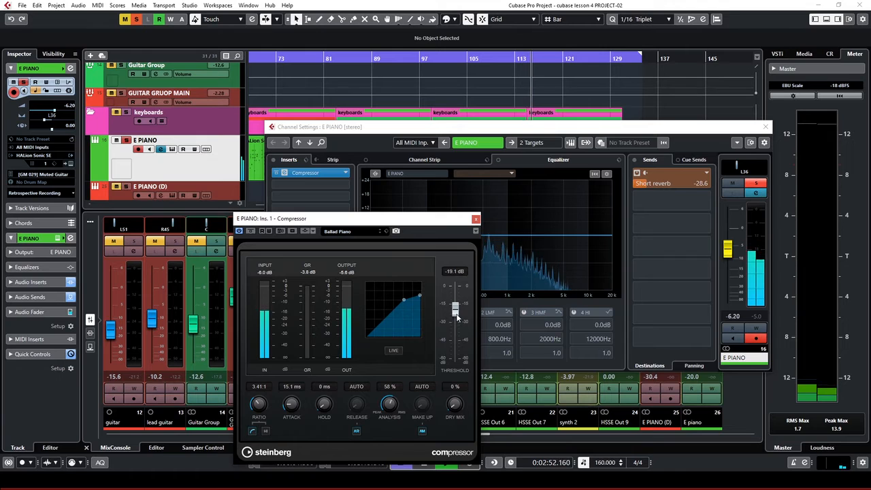
pyautogui.moveTo(457, 317); pyautogui.dragTo(457, 318)
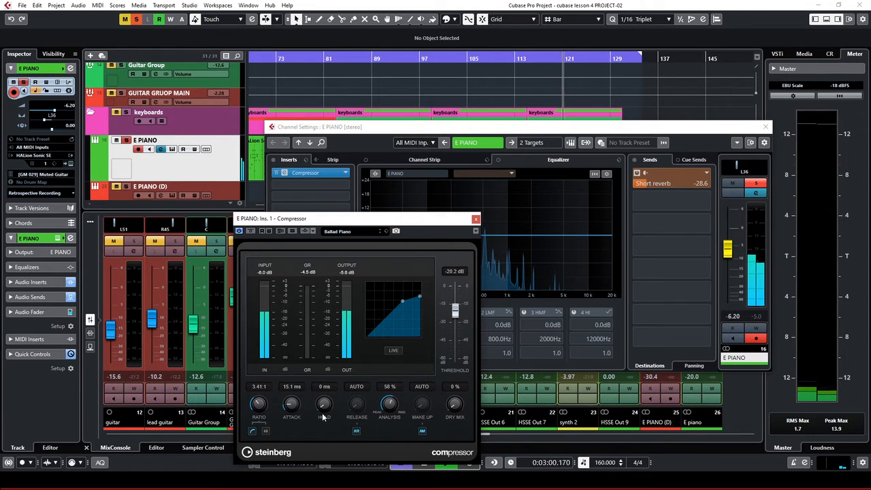
pyautogui.click(357, 430)
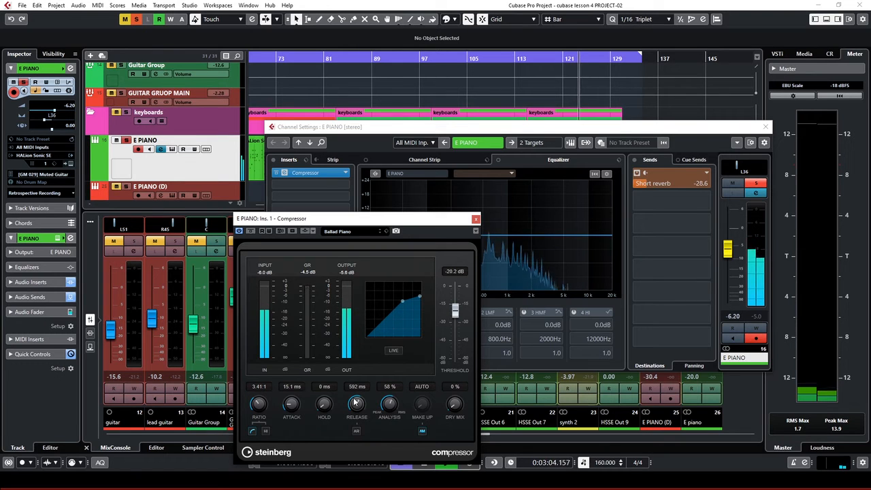
pyautogui.moveTo(354, 405); pyautogui.dragTo(349, 407)
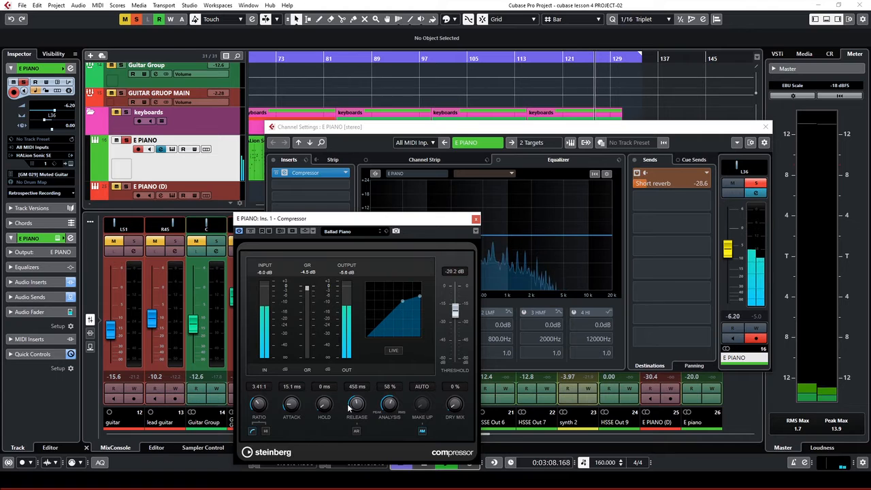
pyautogui.moveTo(348, 407); pyautogui.dragTo(352, 410)
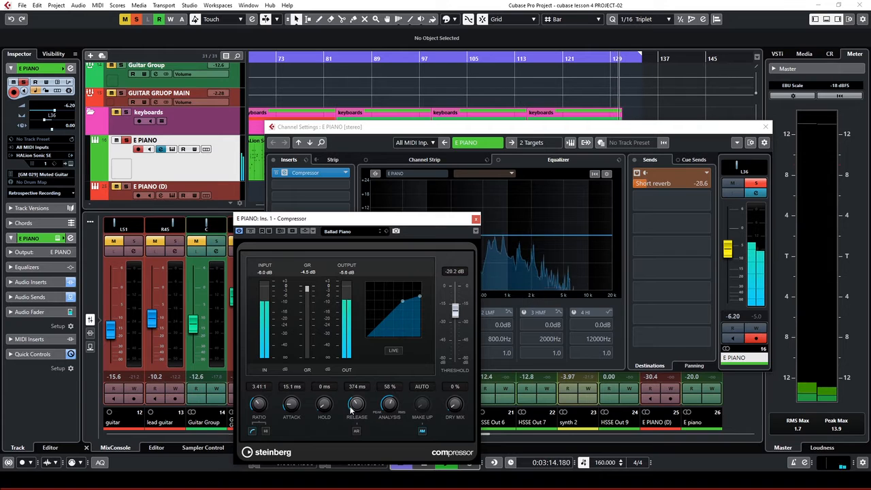
pyautogui.moveTo(351, 410); pyautogui.dragTo(351, 411)
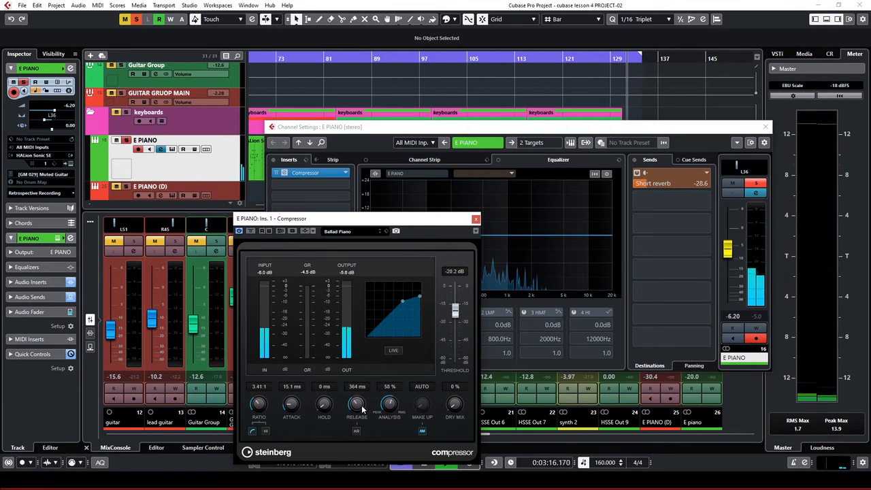
pyautogui.moveTo(453, 409); pyautogui.dragTo(448, 404)
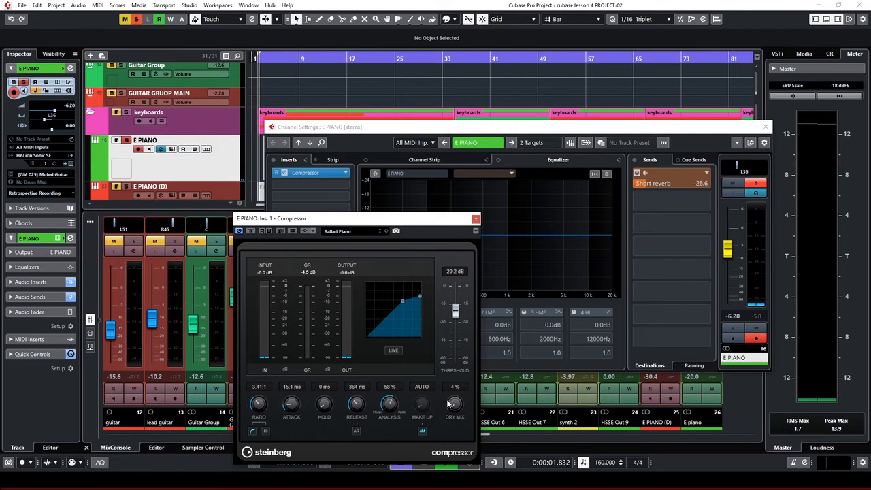
pyautogui.moveTo(449, 404); pyautogui.dragTo(447, 403)
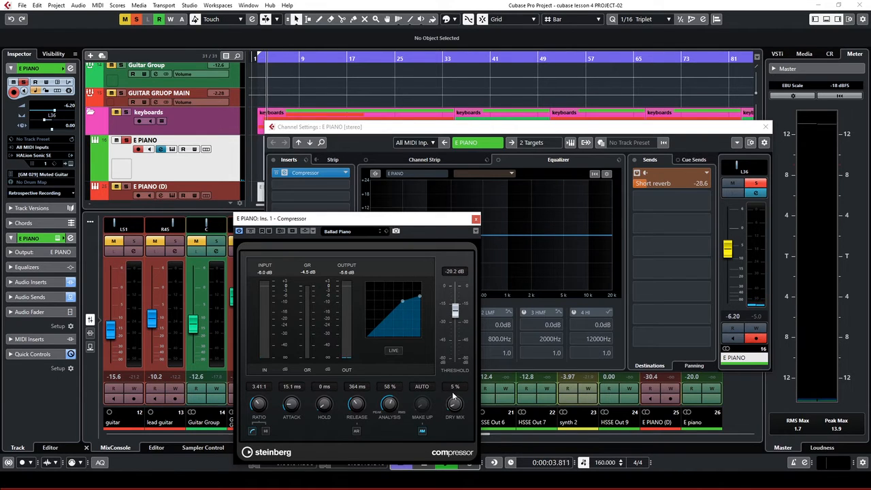
# Close the compressor and channel settings windows and move the playhead to bar 25
pyautogui.hotkey('alt', 'F4')
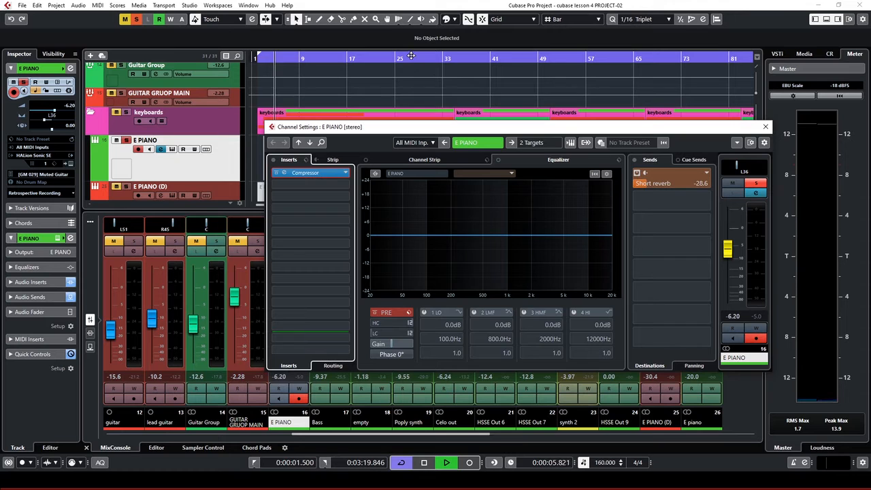
pyautogui.hotkey('alt', 'F4')
pyautogui.click(394, 58)
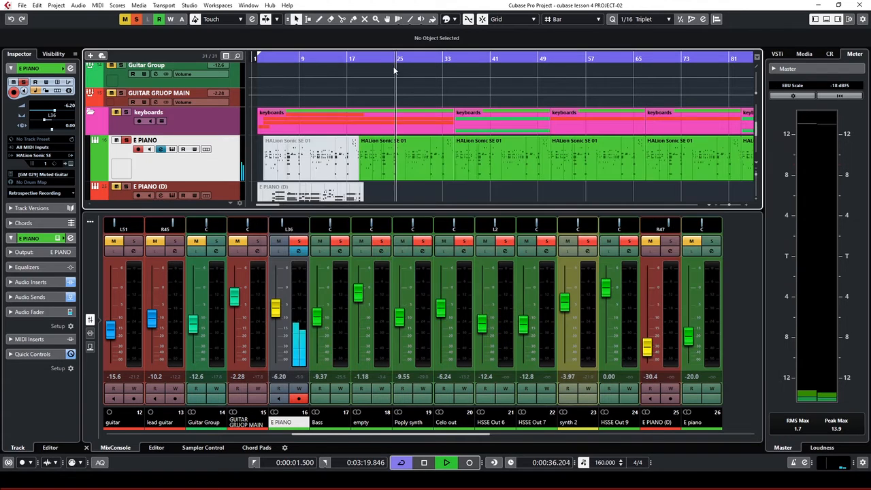
# Restart playback and reopen the E PIANO channel settings showing its Compressor insert
pyautogui.press('space')
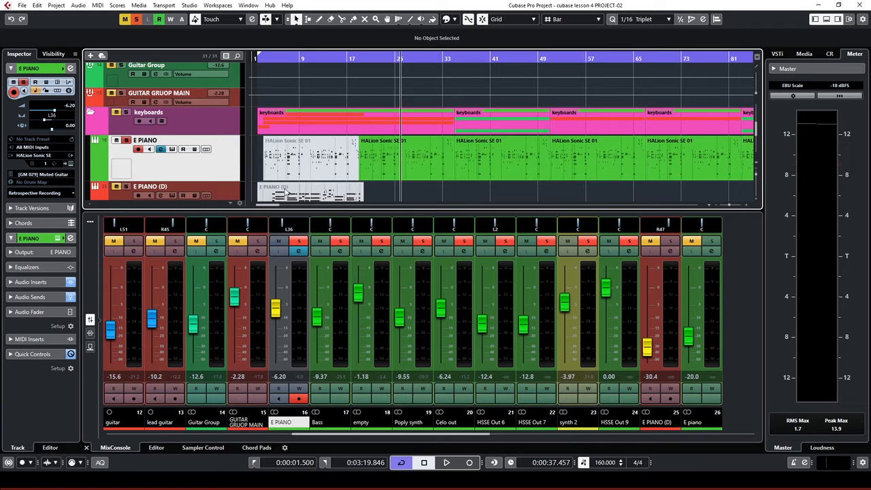
pyautogui.press('space')
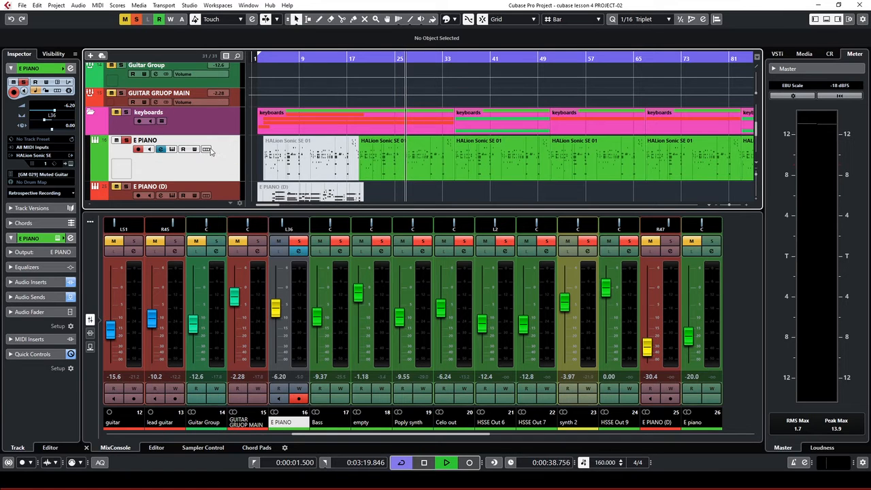
pyautogui.click(162, 149)
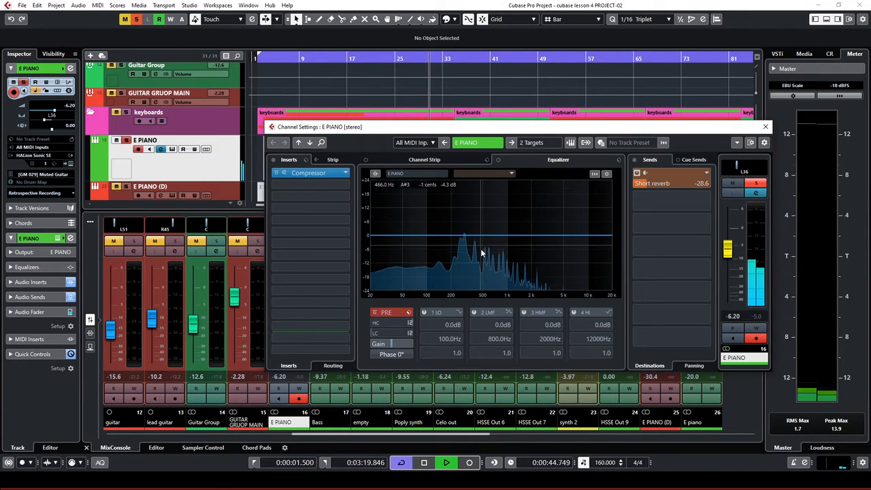
# Leave the second insert empty and open the E PIANO preset browser via Load Preset
pyautogui.click(335, 185)
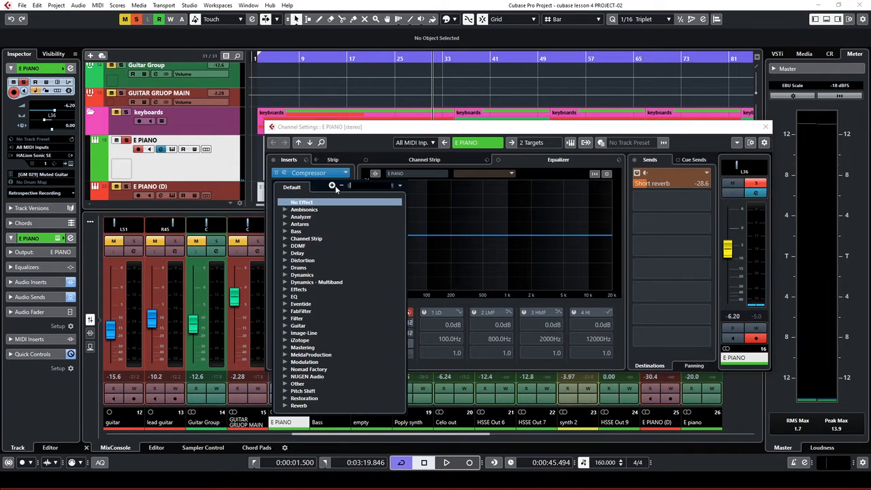
pyautogui.click(457, 130)
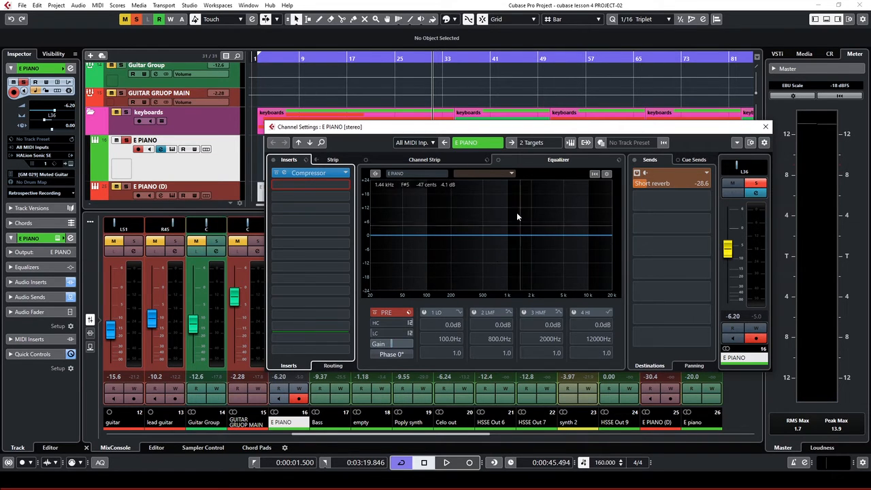
pyautogui.click(619, 160)
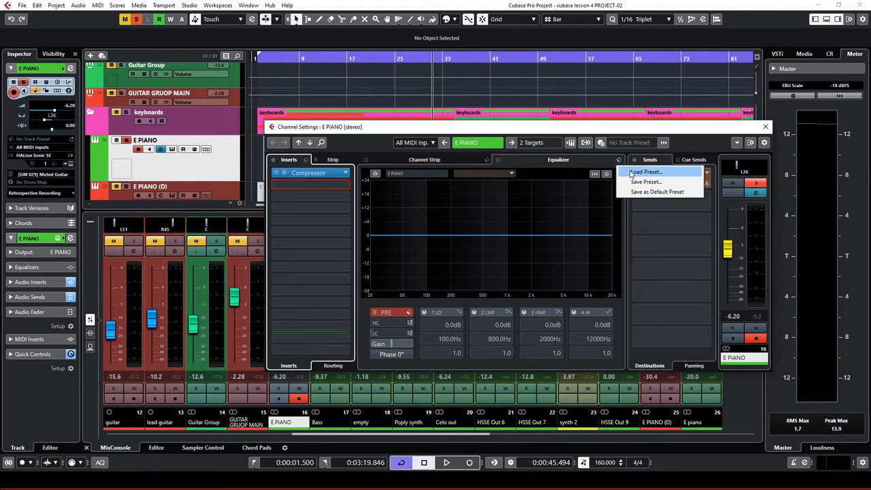
pyautogui.click(633, 172)
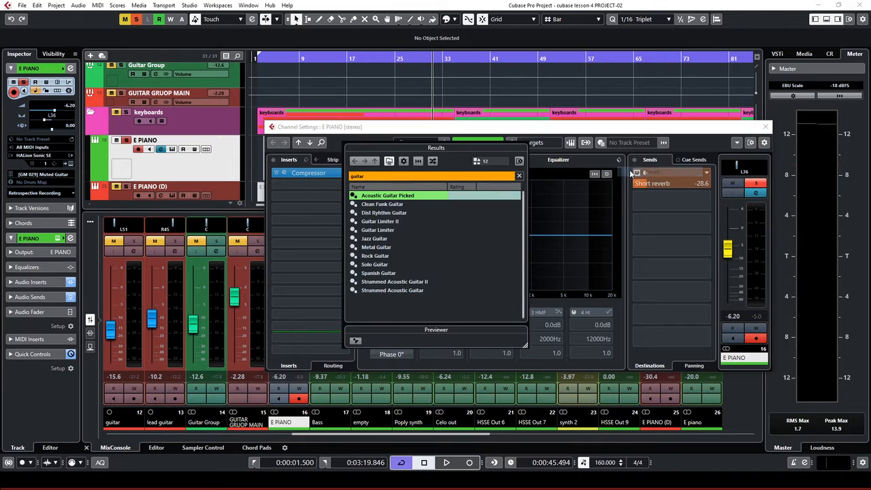
# Clear the preset search and filter the results with "piano"
pyautogui.click(380, 177)
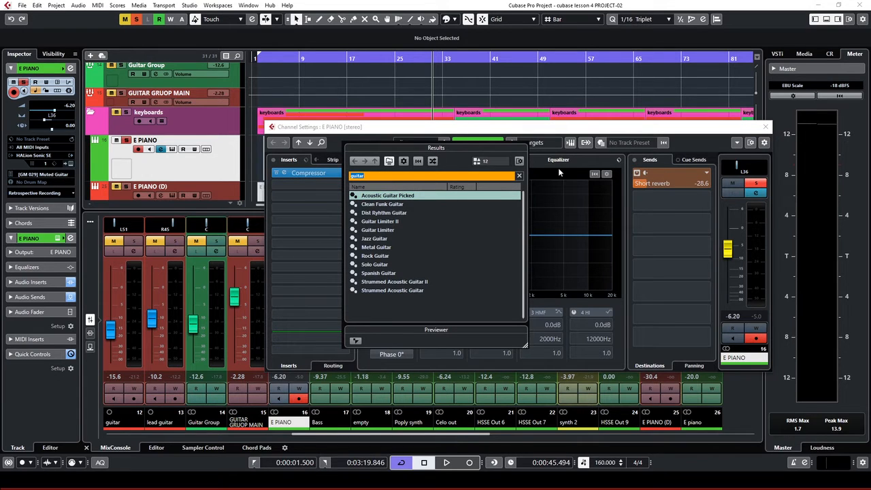
pyautogui.press('BackSpace')
pyautogui.write('electr')
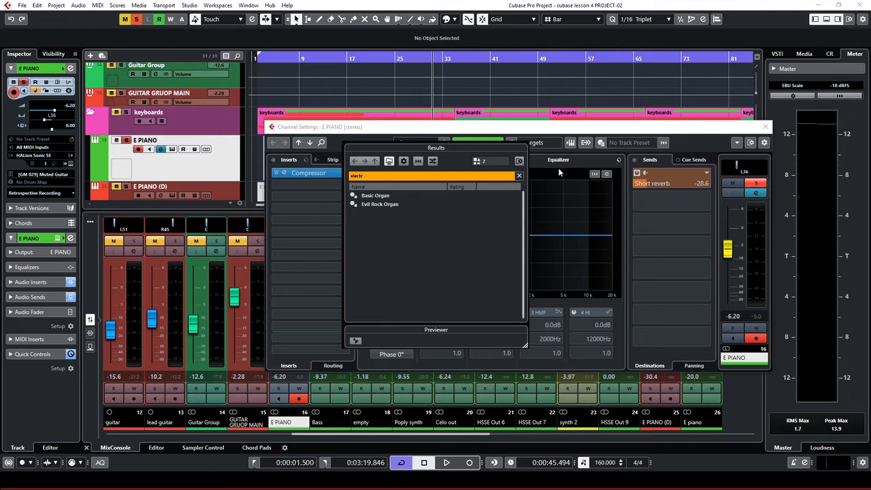
pyautogui.press('BackSpace')
pyautogui.press('BackSpace')
pyautogui.press('BackSpace')
pyautogui.press('BackSpace')
pyautogui.press('BackSpace')
pyautogui.press('BackSpace')
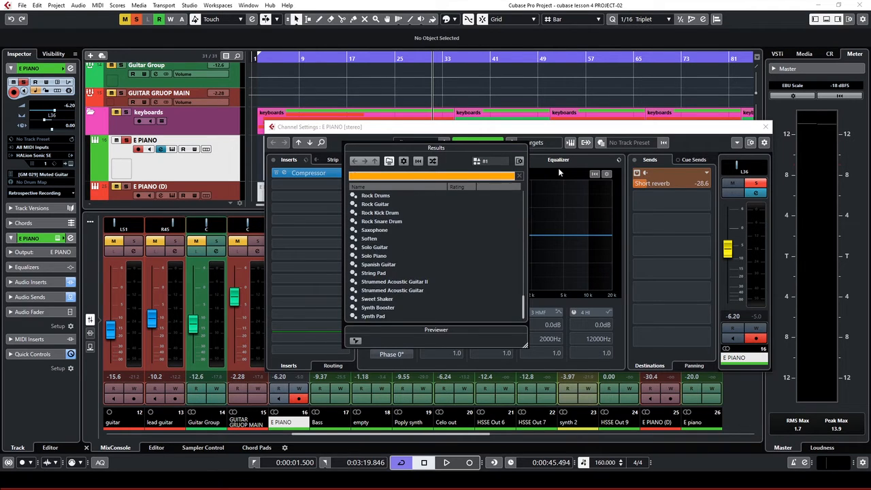
pyautogui.write('piano')
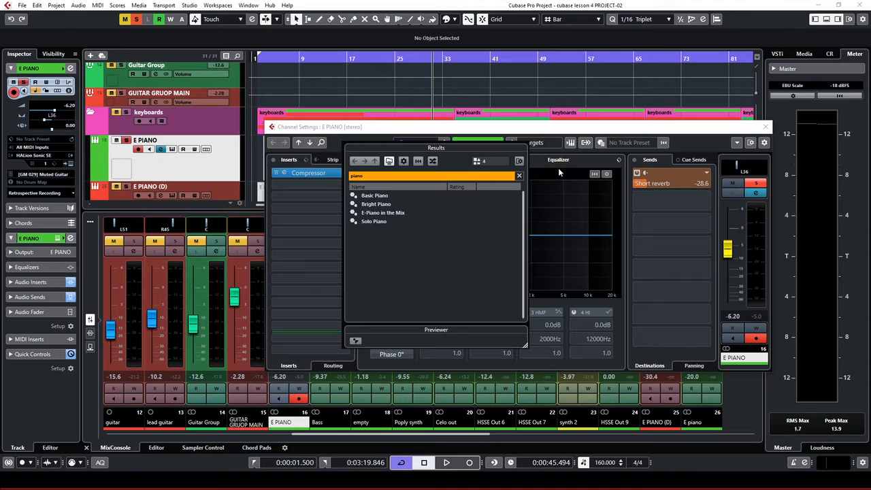
# Load E-Piano in the Mix, then move EQ band 1 to about 220 Hz and band 3 to 1866 Hz
pyautogui.doubleClick(387, 213)
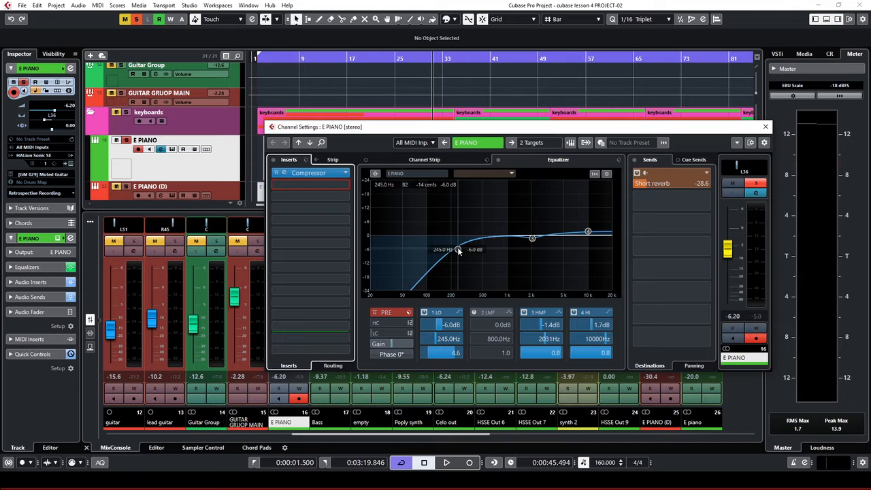
pyautogui.press('space')
pyautogui.moveTo(458, 250); pyautogui.dragTo(454, 246)
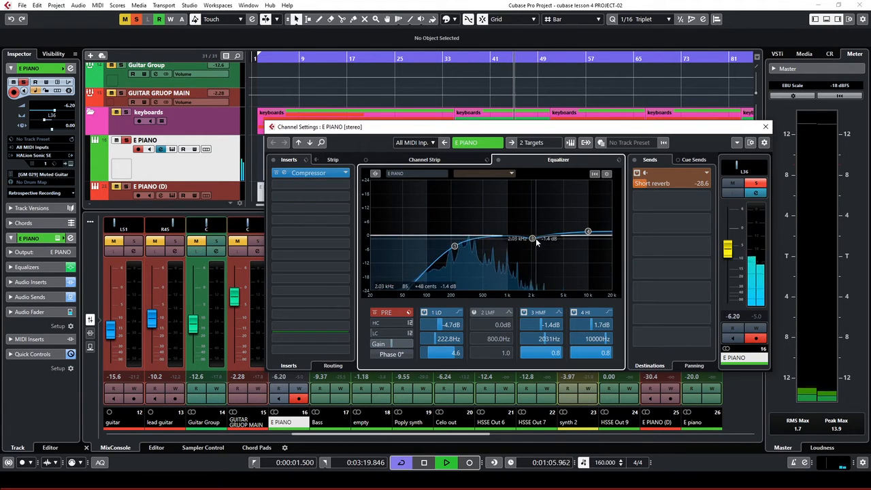
pyautogui.moveTo(532, 240); pyautogui.dragTo(530, 241)
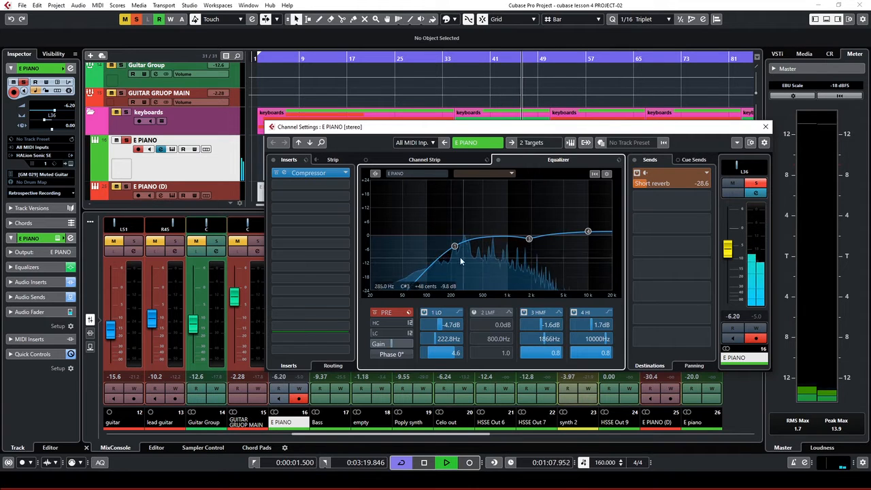
pyautogui.moveTo(455, 247); pyautogui.dragTo(455, 246)
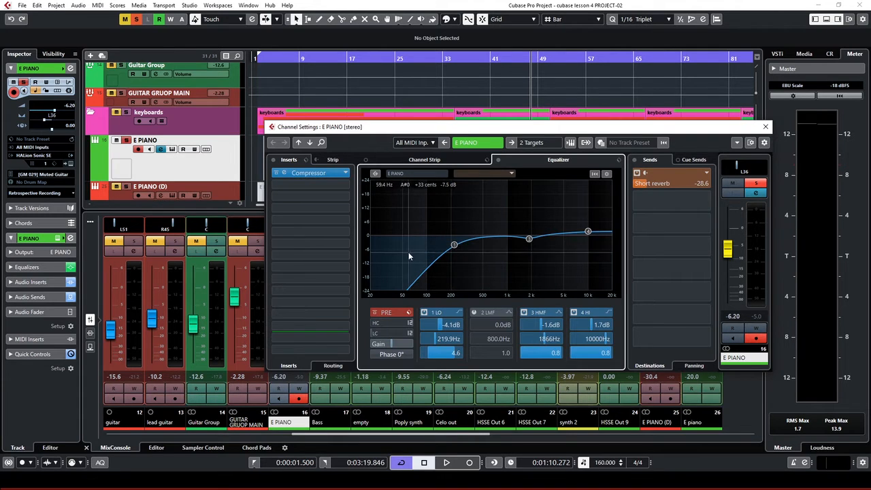
# While auditioning, shift EQ band 1 to 190.7 Hz and band 3 to 1557 Hz at -1.2 dB
pyautogui.press('space')
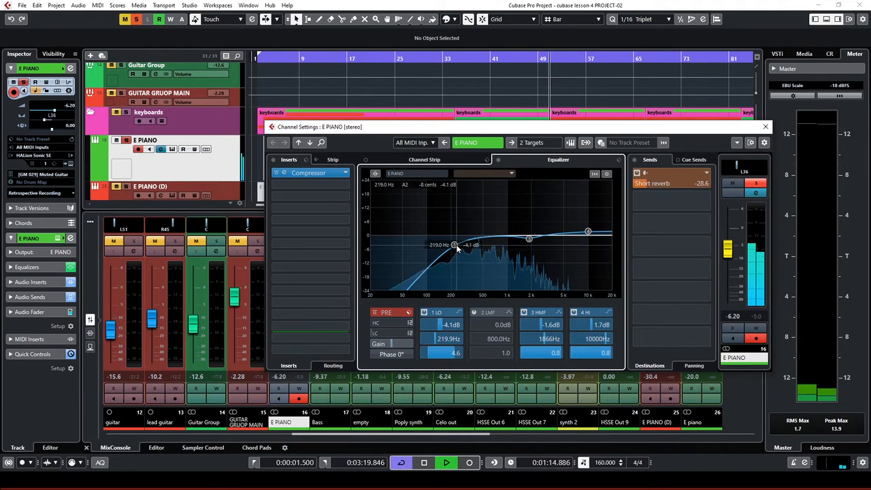
pyautogui.moveTo(454, 245); pyautogui.dragTo(449, 246)
pyautogui.moveTo(526, 240); pyautogui.dragTo(522, 239)
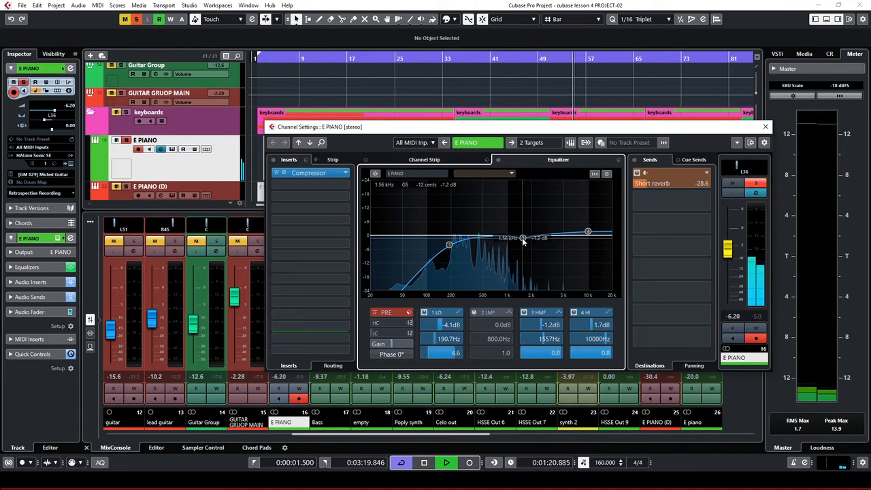
pyautogui.press('space')
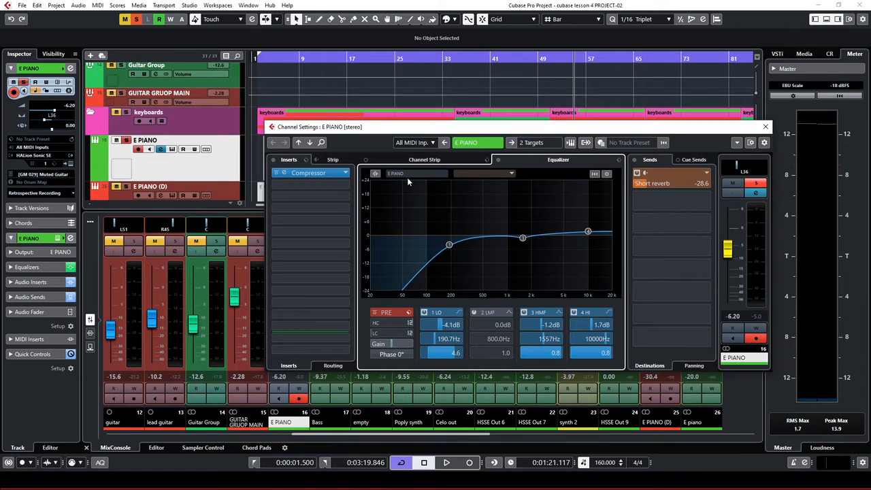
pyautogui.press('space')
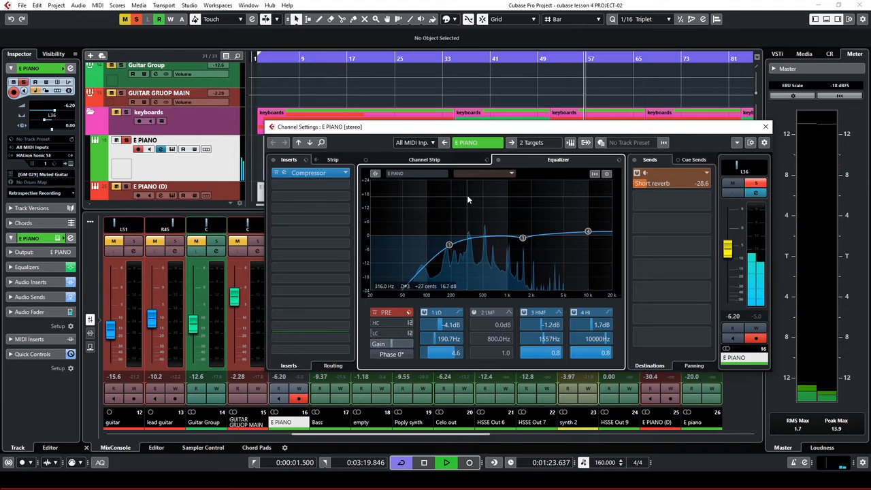
pyautogui.press('space')
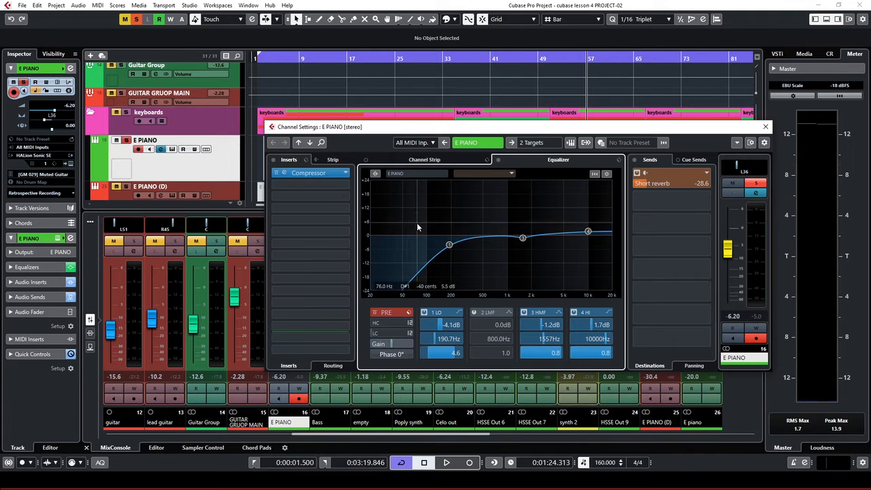
# Switch on the Comp module in E PIANO's channel strip rack, then bypass it
pyautogui.click(333, 160)
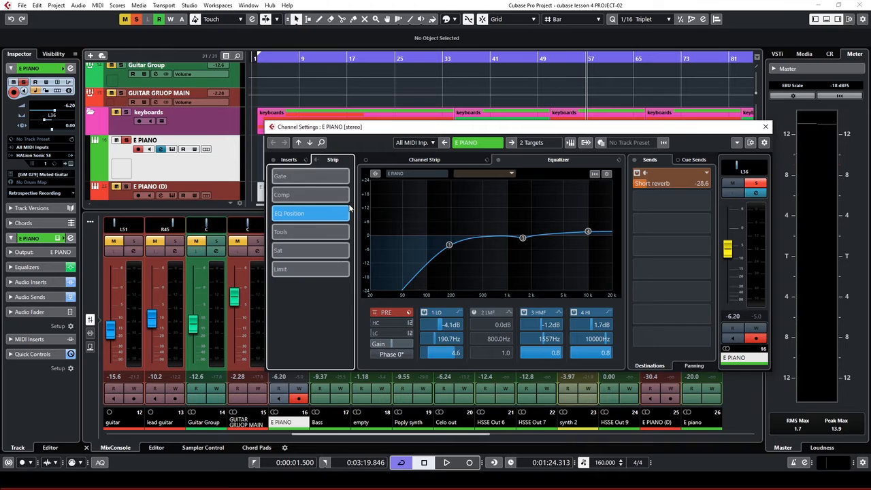
pyautogui.click(422, 161)
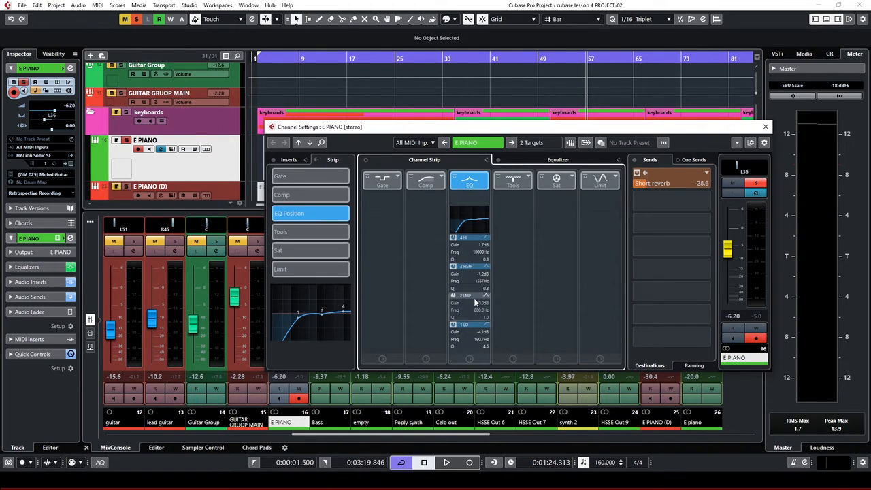
pyautogui.click(423, 182)
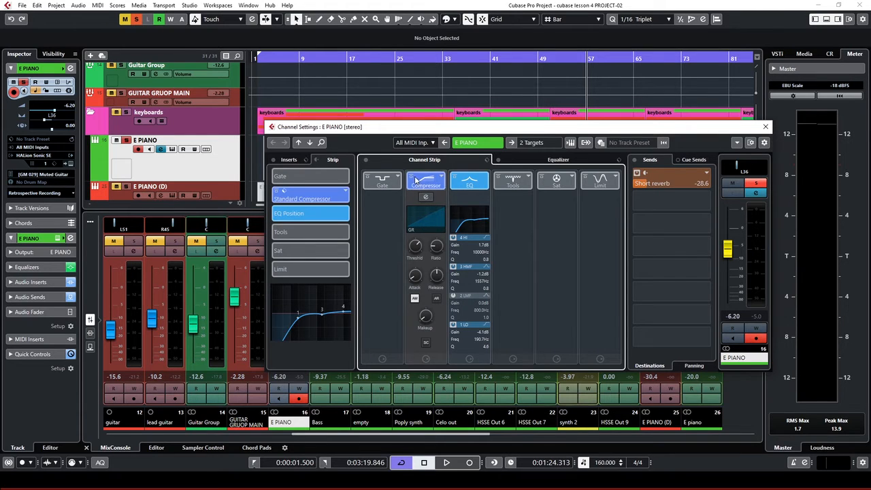
pyautogui.click(413, 178)
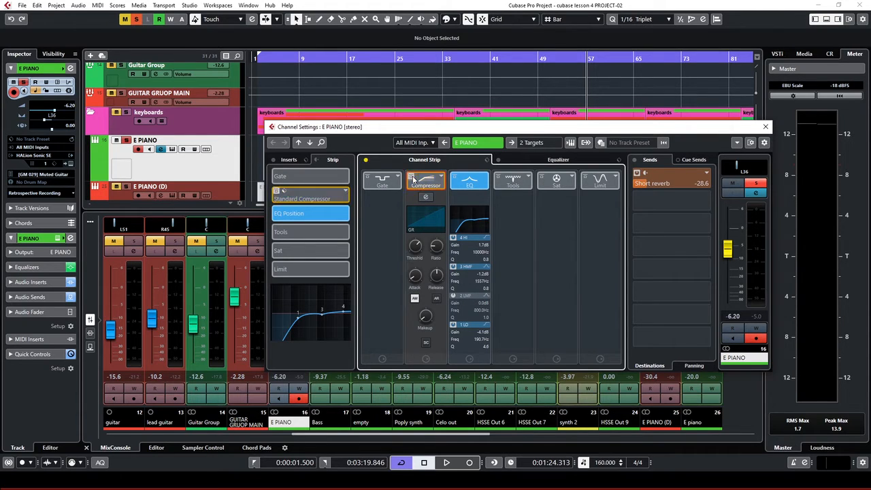
pyautogui.click(288, 160)
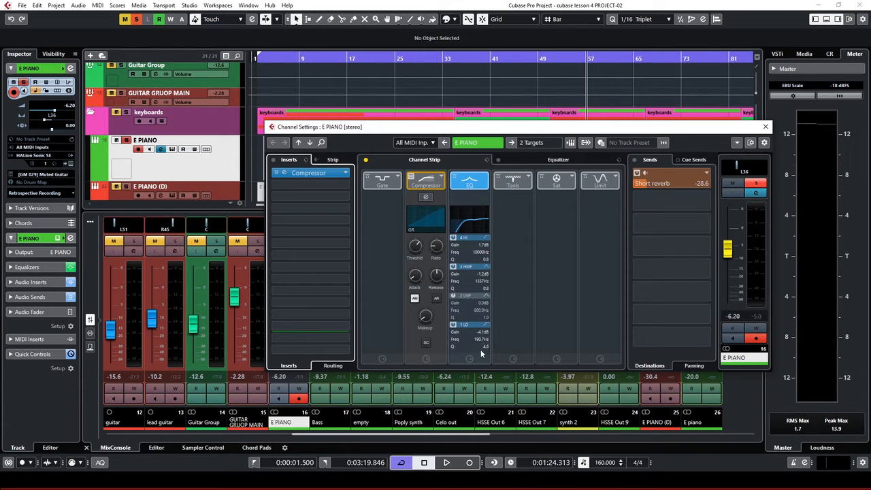
# Leave the EQ's LMF band gain at 0.0 dB and return to the full EQ curve
pyautogui.doubleClick(483, 305)
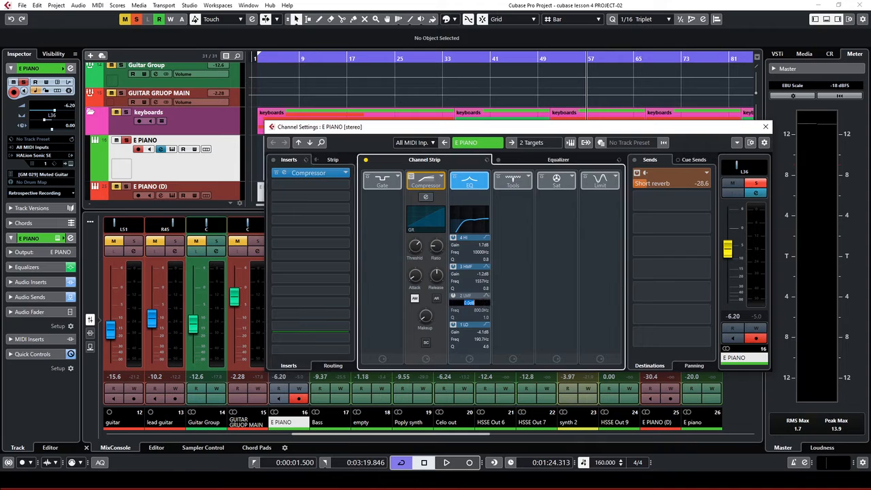
pyautogui.click(474, 163)
pyautogui.click(551, 162)
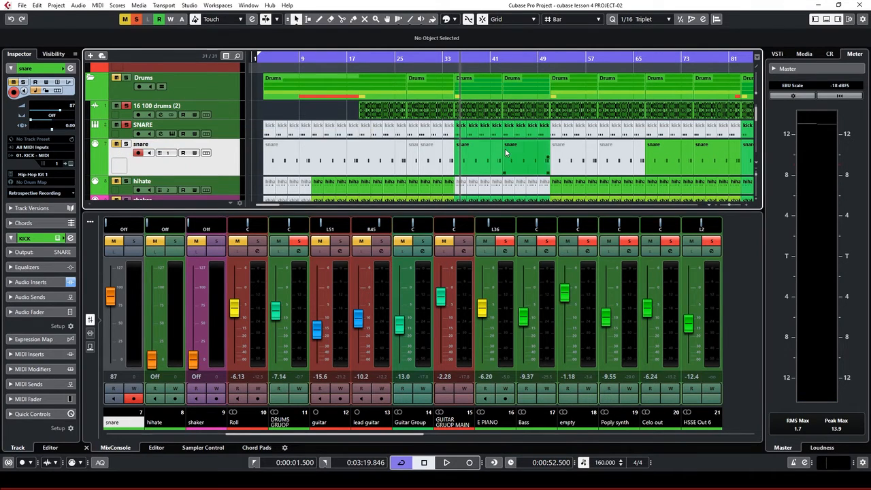
# Rename the SNARE track to Kick
pyautogui.doubleClick(155, 125)
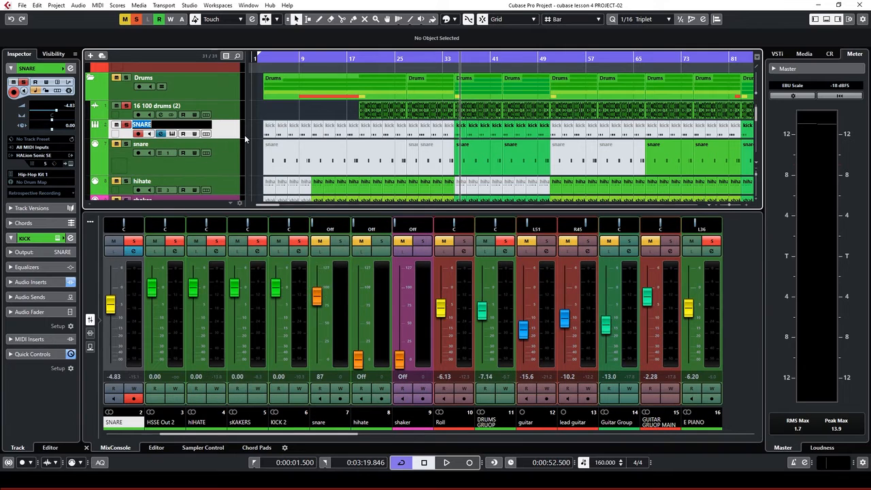
pyautogui.write('Kick')
pyautogui.press('Return')
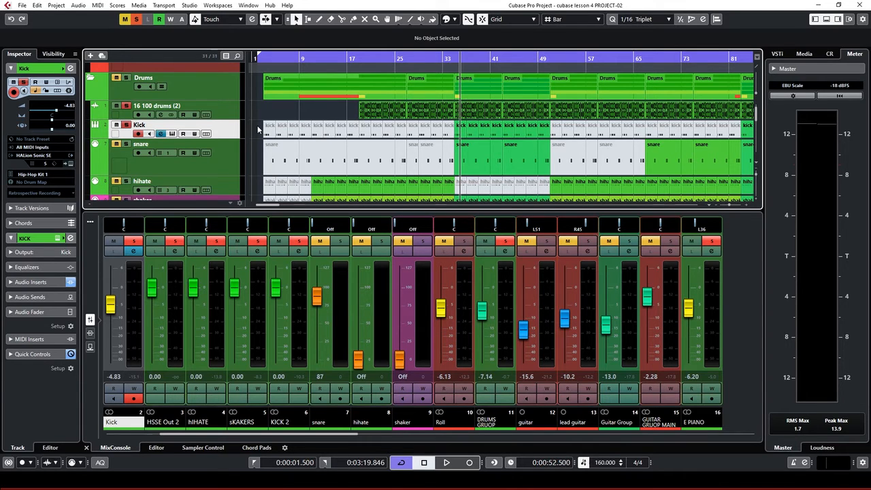
# Loop the Chorus section from bar 35 to 51 and stop playback
pyautogui.scroll(2, 527, 130)
pyautogui.click(478, 68)
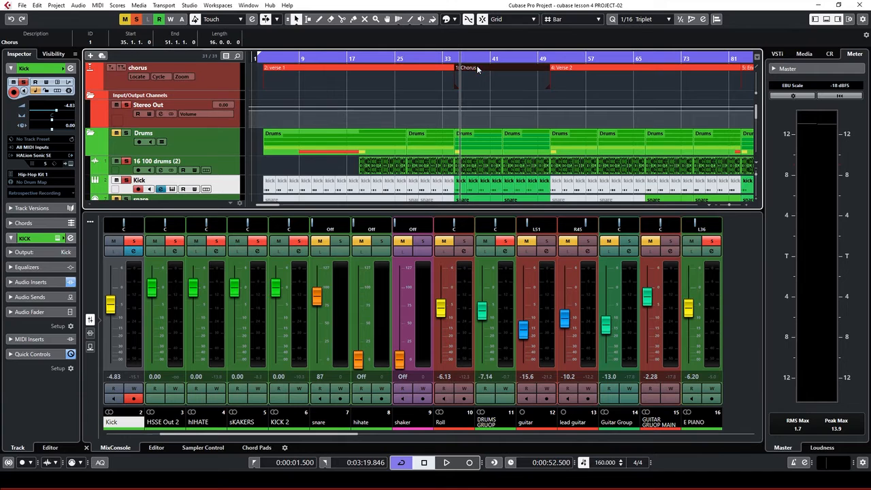
pyautogui.press('space')
pyautogui.scroll(-2, 440, 114)
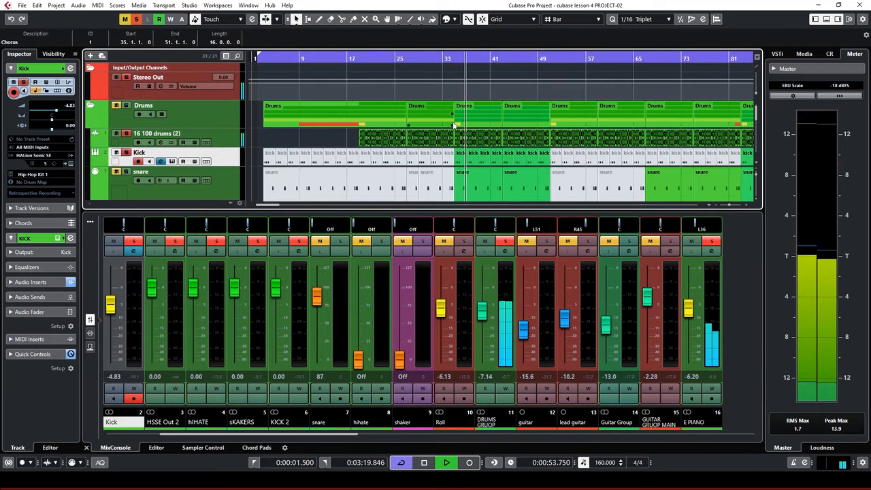
pyautogui.scroll(2, 415, 73)
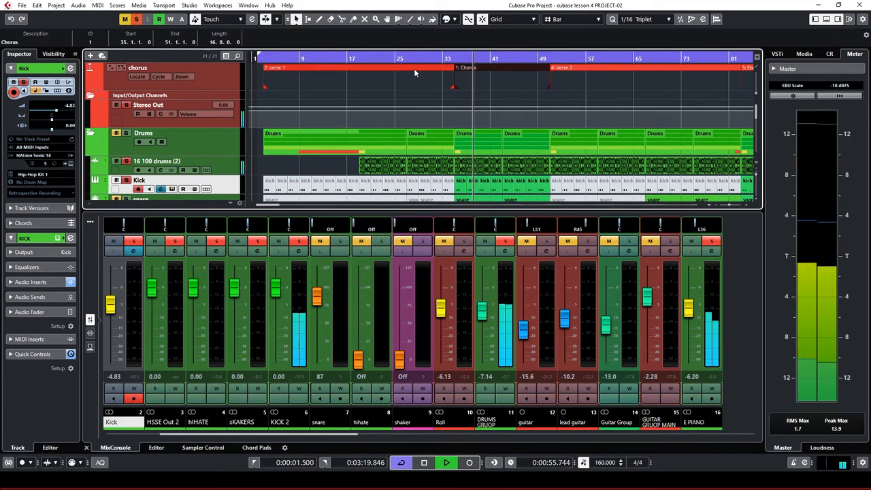
pyautogui.doubleClick(414, 68)
pyautogui.doubleClick(490, 66)
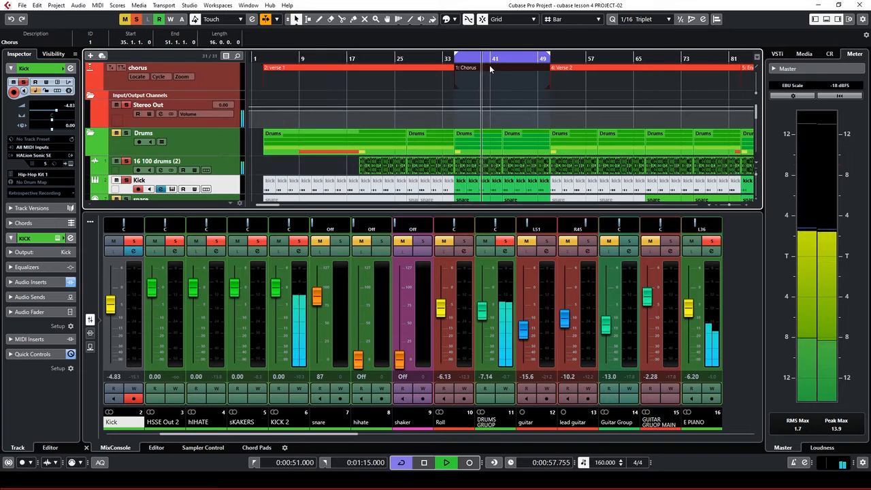
pyautogui.scroll(-2, 486, 130)
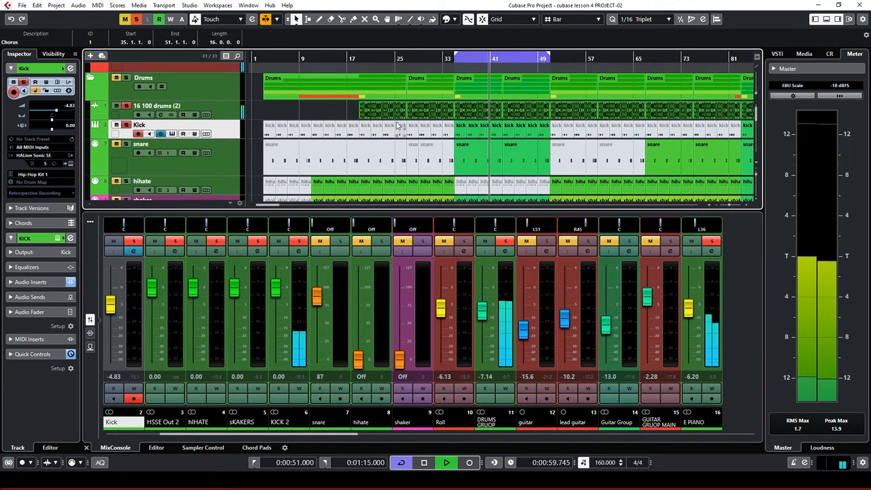
pyautogui.press('space')
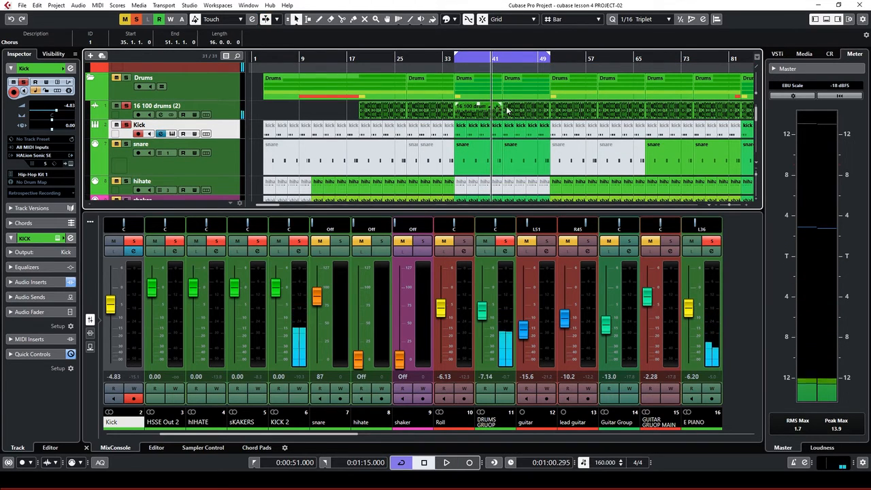
# Toggle the snare track's mute/solo and audition it with playback
pyautogui.click(216, 168)
pyautogui.click(124, 146)
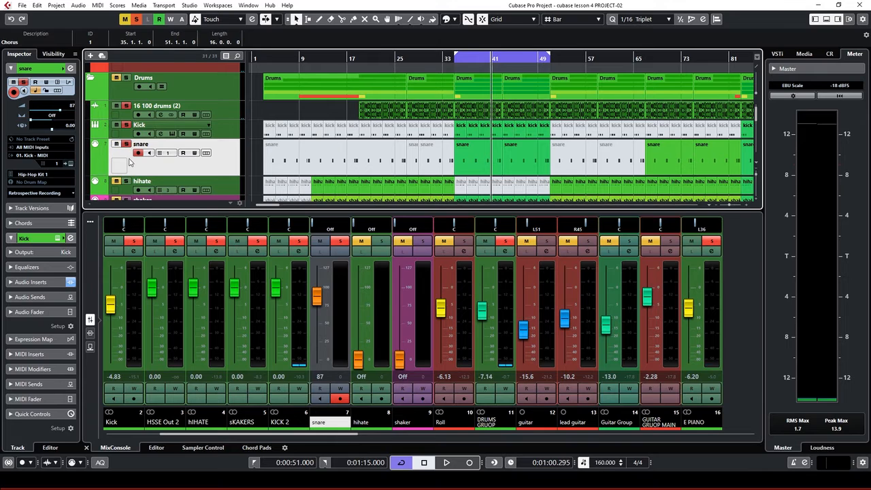
pyautogui.press('space')
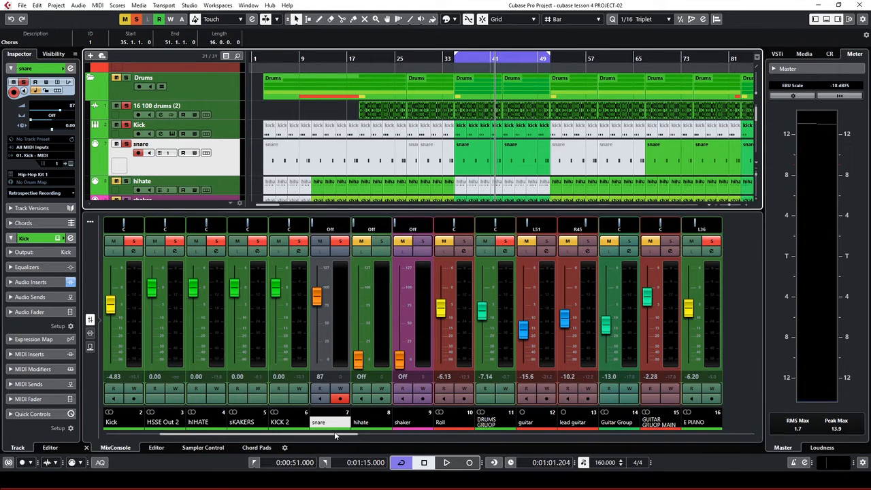
pyautogui.moveTo(334, 432); pyautogui.dragTo(287, 431)
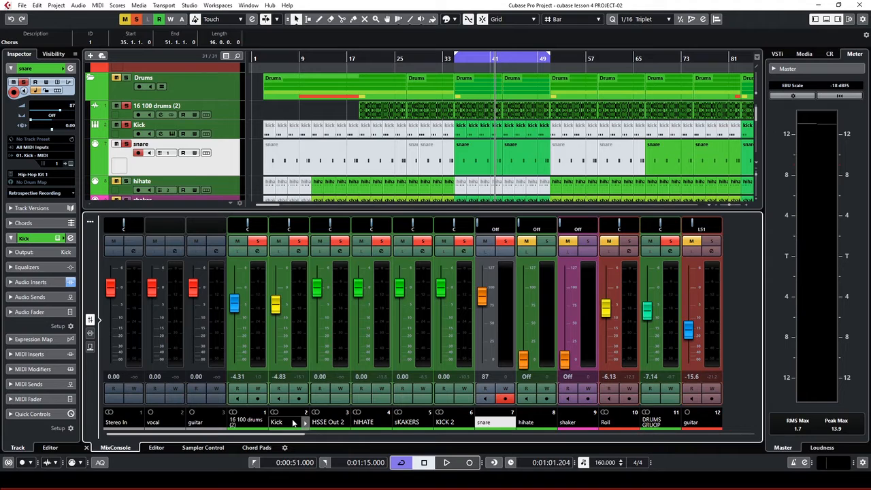
pyautogui.press('space')
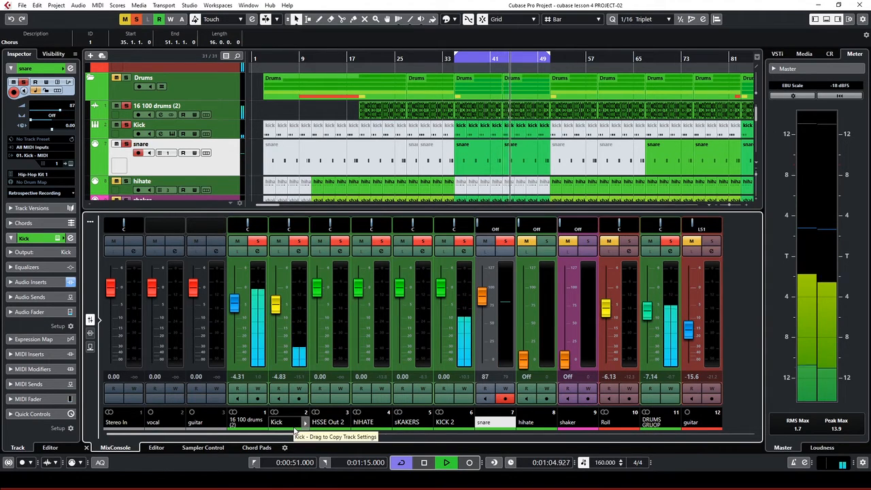
pyautogui.press('space')
# Rename the Kick channel to Snare and switch on its Short reverb send
pyautogui.doubleClick(276, 422)
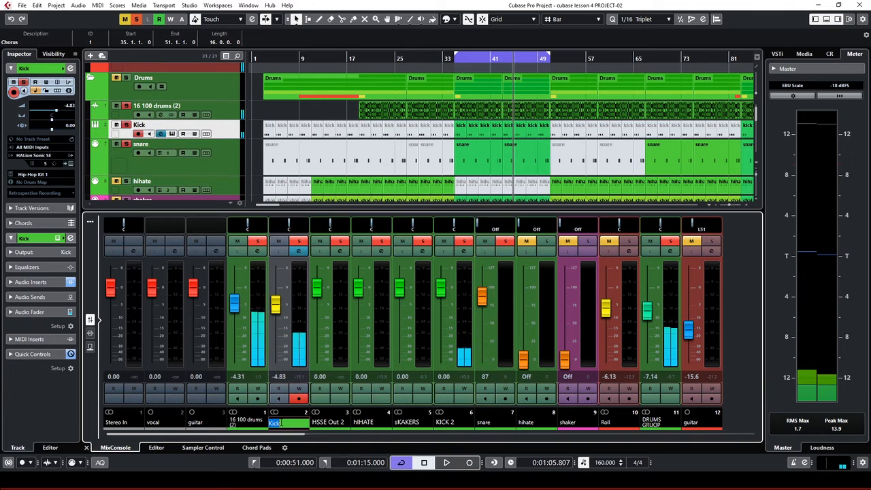
pyautogui.write('Sna')
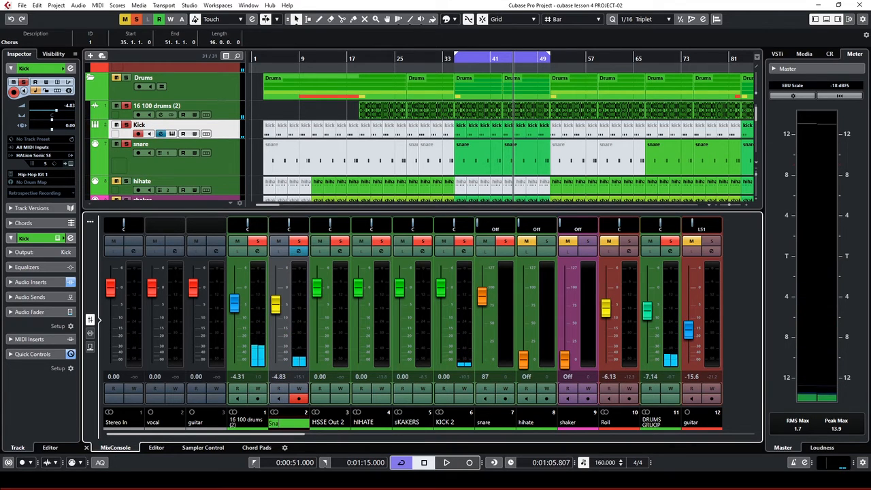
pyautogui.write('re')
pyautogui.press('Return')
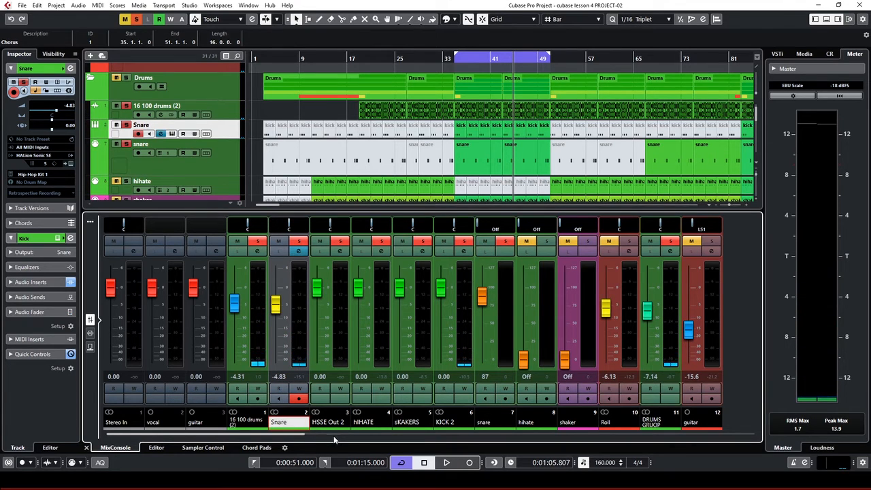
pyautogui.click(299, 251)
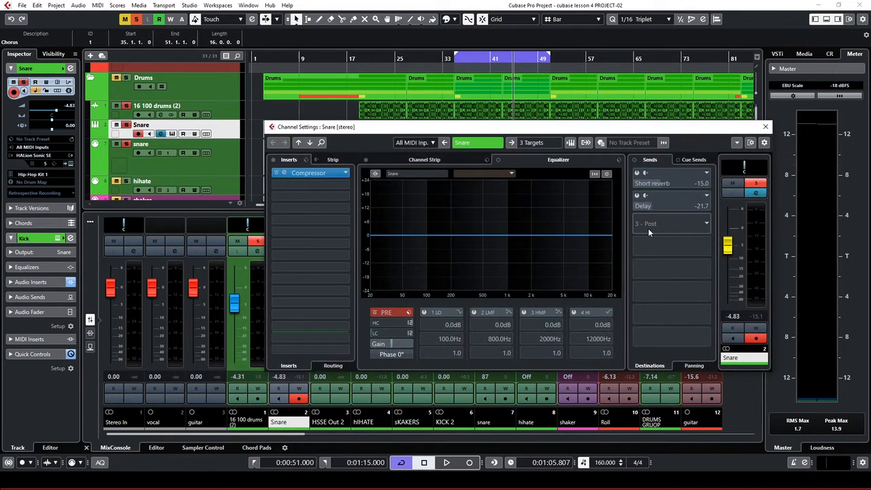
pyautogui.click(640, 174)
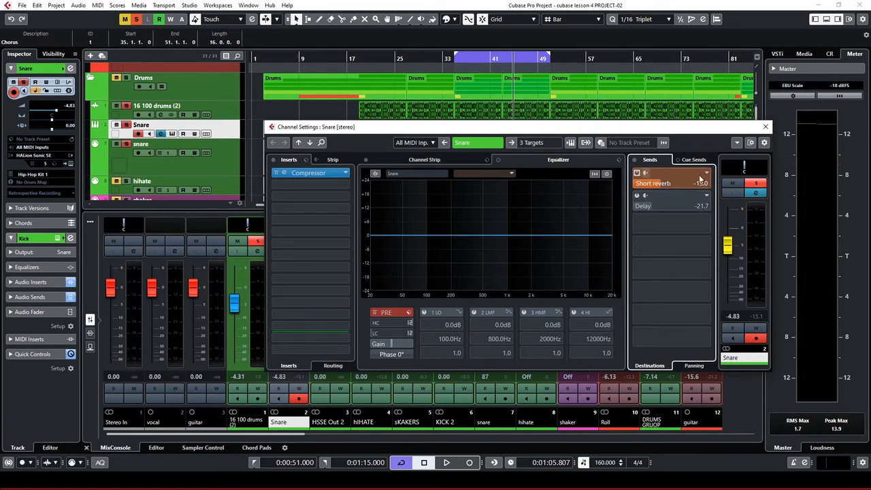
# Add a third send routed to Short reverb, then set it back to No Bus
pyautogui.click(708, 223)
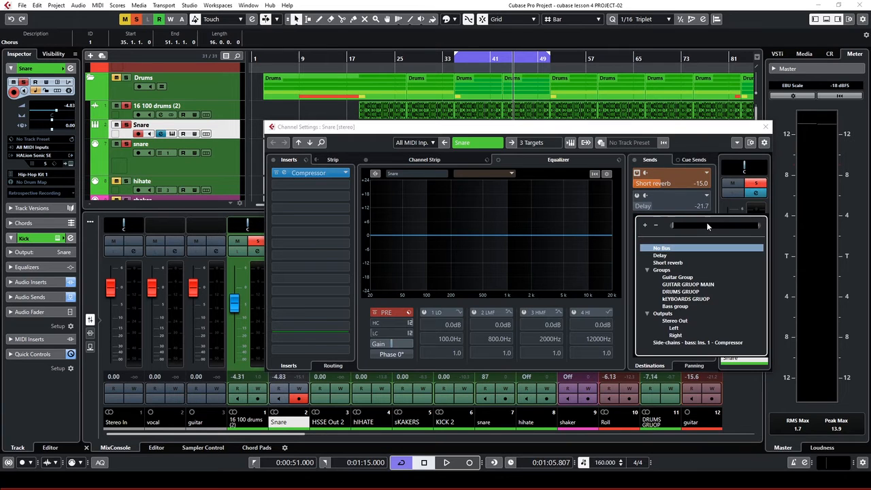
pyautogui.click(664, 263)
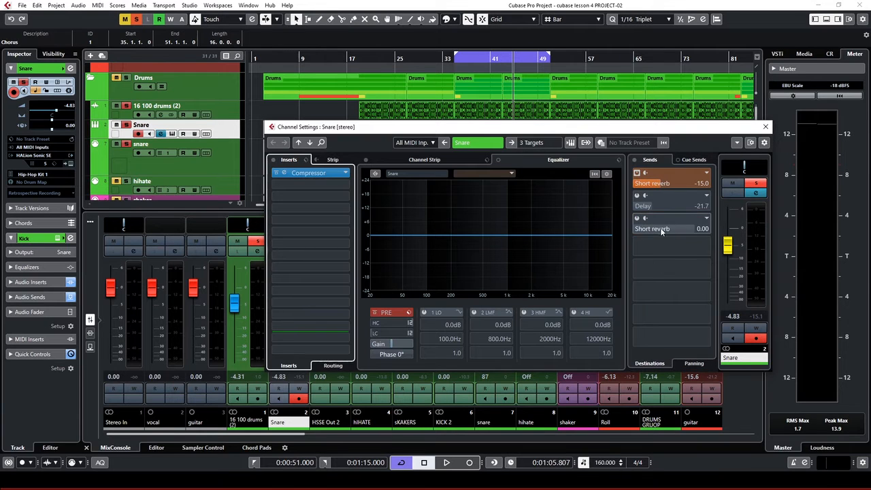
pyautogui.click(637, 219)
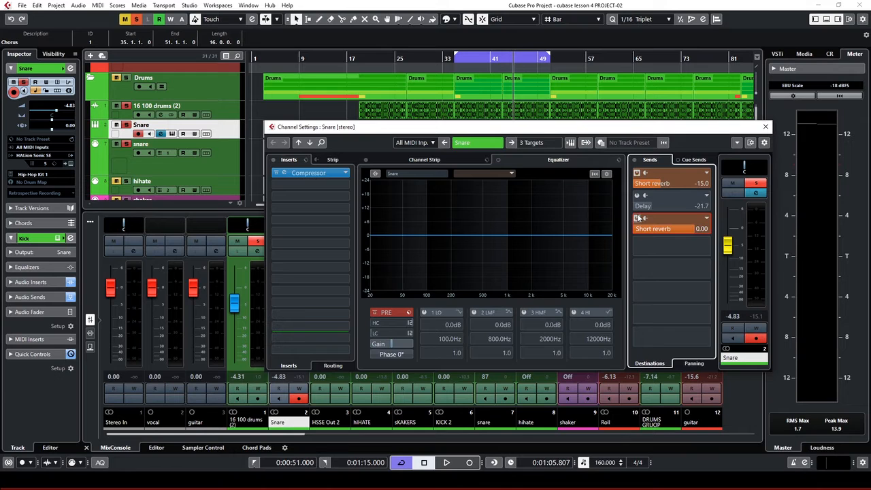
pyautogui.click(707, 218)
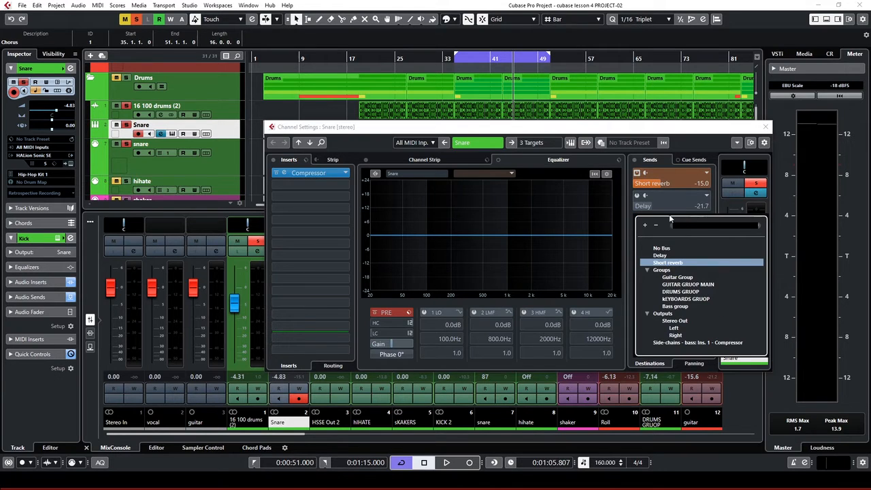
pyautogui.click(674, 215)
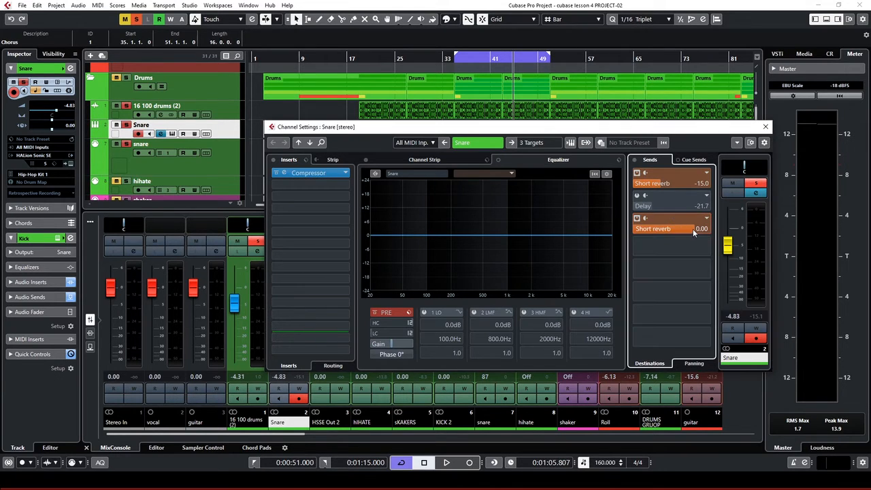
pyautogui.moveTo(683, 229)
pyautogui.mouseDown()
pyautogui.moveTo(641, 231)
pyautogui.moveTo(680, 226)
pyautogui.mouseUp()
pyautogui.click(706, 218)
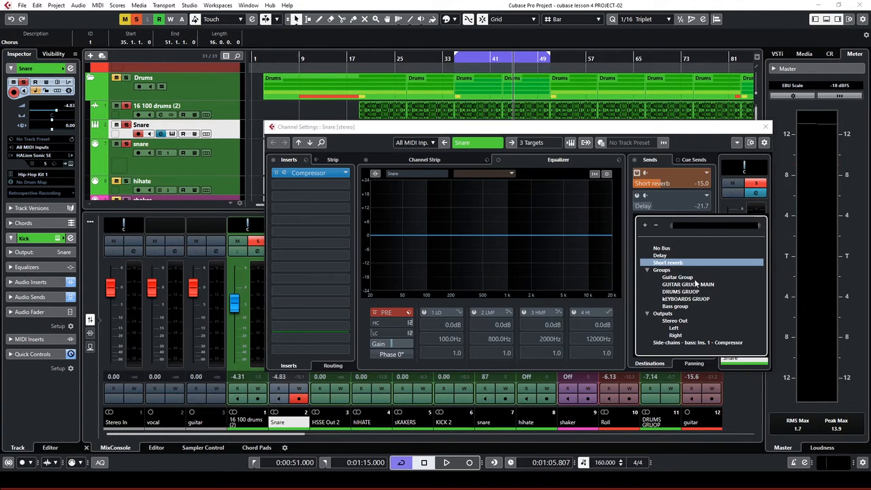
pyautogui.click(661, 249)
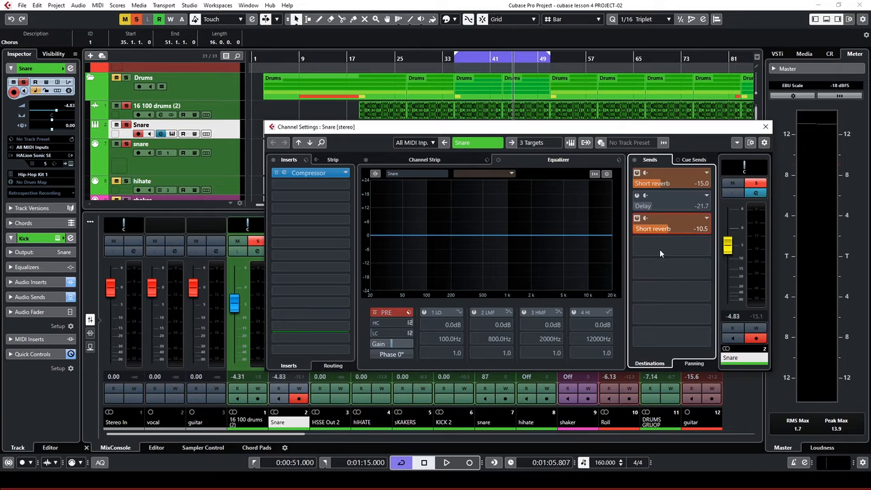
# Set the first Short reverb send level to -15.8 dB while auditioning playback
pyautogui.click(659, 186)
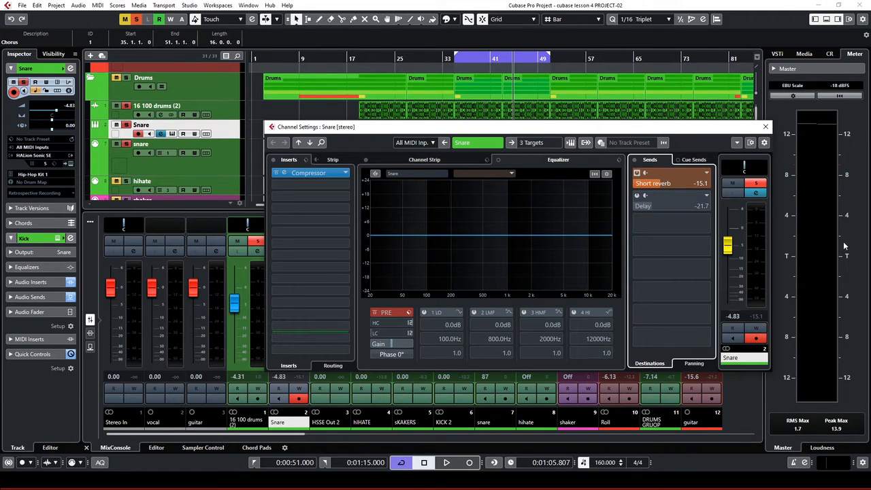
pyautogui.click(636, 173)
pyautogui.press('space')
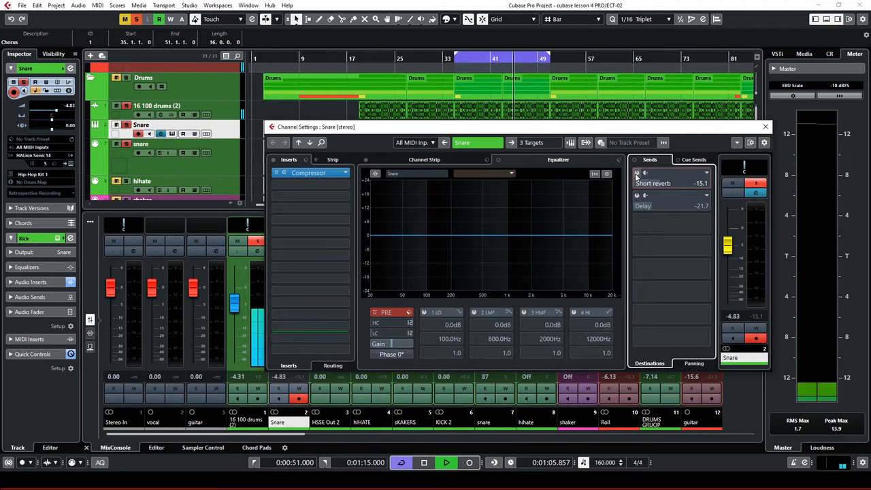
pyautogui.click(636, 174)
pyautogui.moveTo(636, 182); pyautogui.dragTo(659, 183)
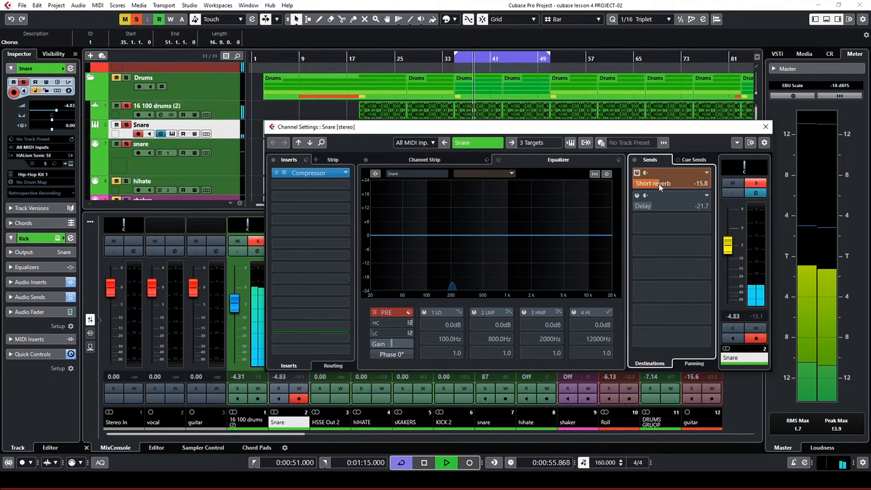
pyautogui.press('space')
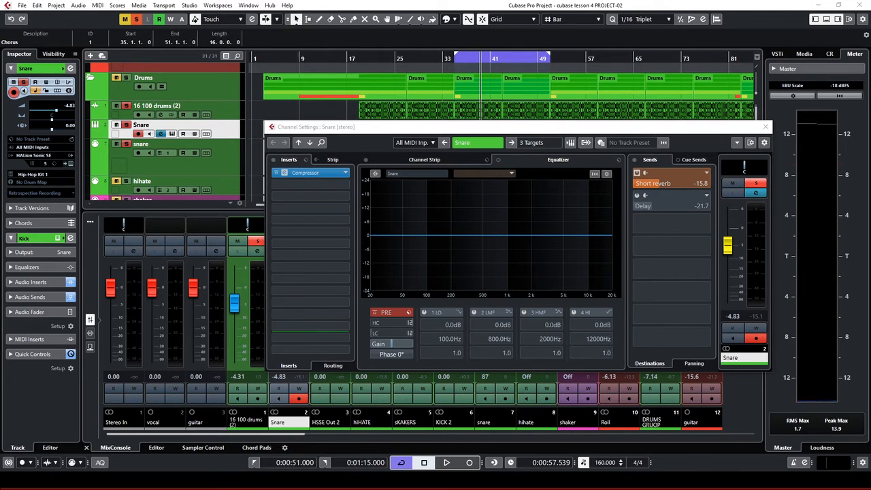
pyautogui.moveTo(552, 118); pyautogui.dragTo(534, 121)
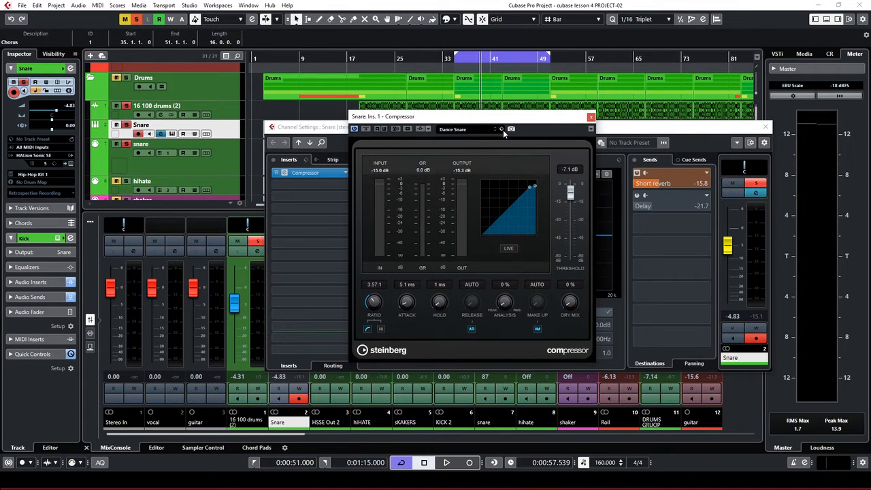
# Load the Dance Snare compressor preset, lower its threshold and set dry mix to 9 %
pyautogui.click(460, 129)
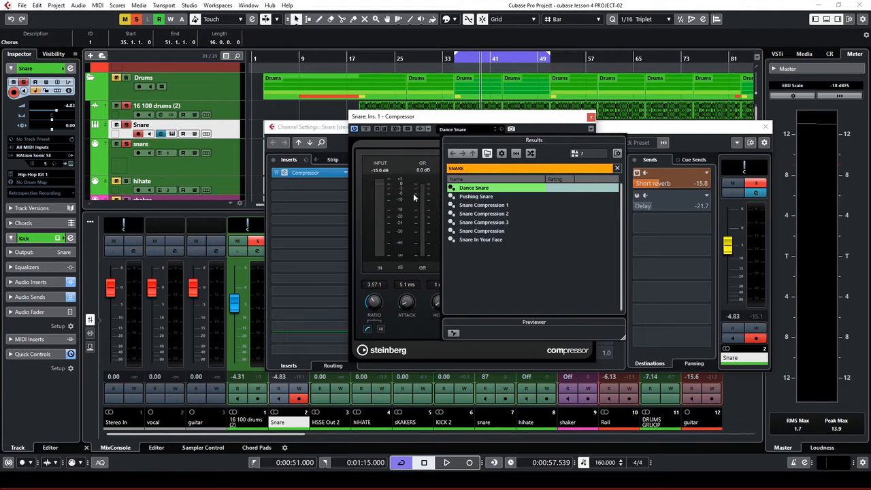
pyautogui.doubleClick(486, 191)
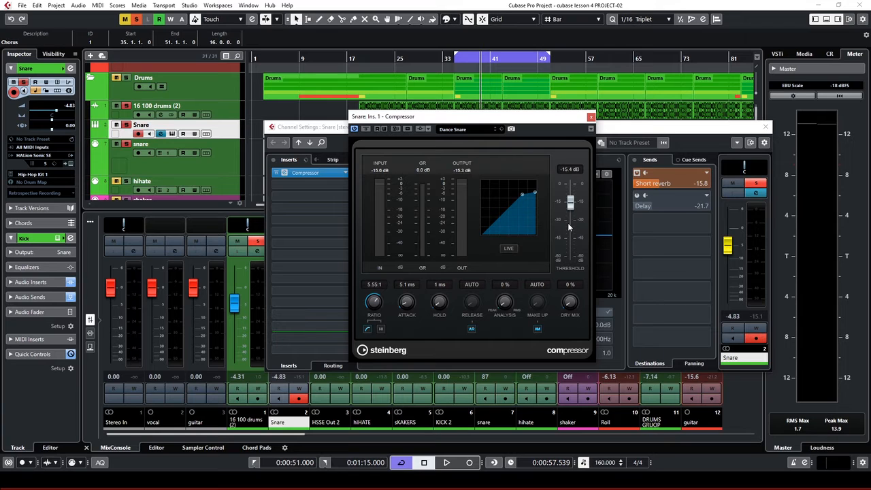
pyautogui.press('space')
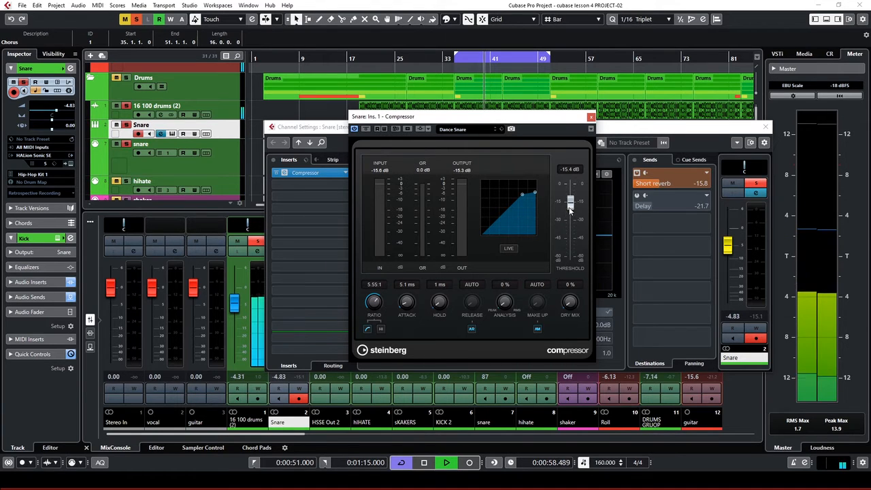
pyautogui.moveTo(571, 211); pyautogui.dragTo(573, 226)
pyautogui.moveTo(571, 305); pyautogui.dragTo(570, 299)
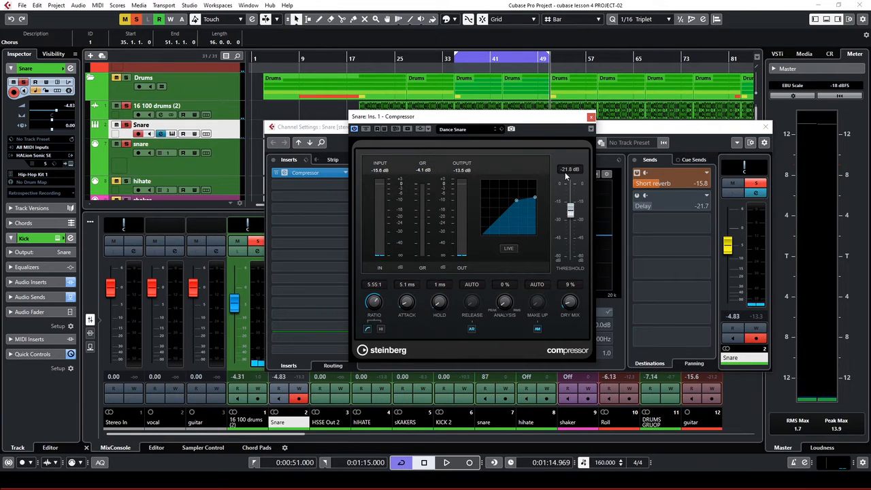
pyautogui.press('space')
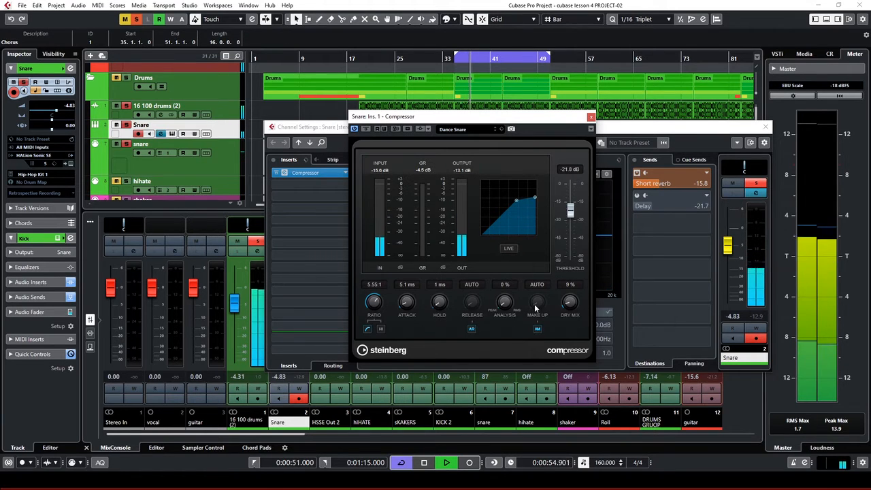
# Switch off AR and set the compressor release to 532 ms
pyautogui.click(471, 329)
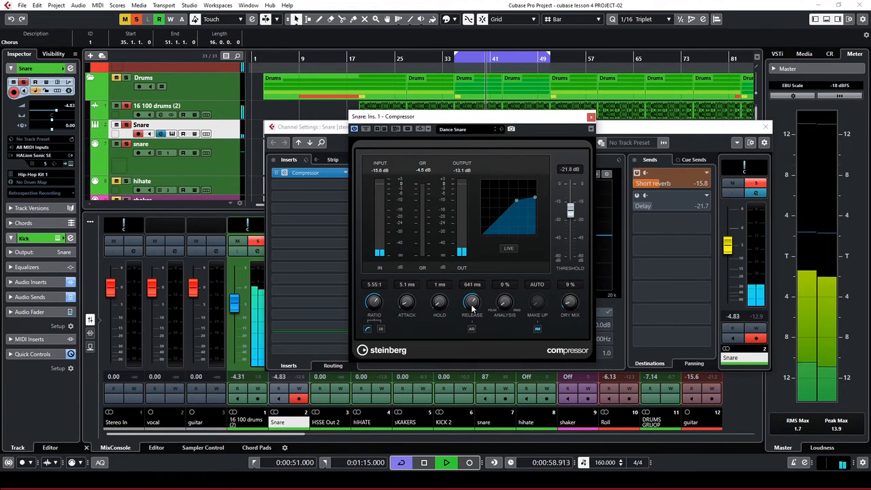
pyautogui.moveTo(469, 313); pyautogui.dragTo(469, 315)
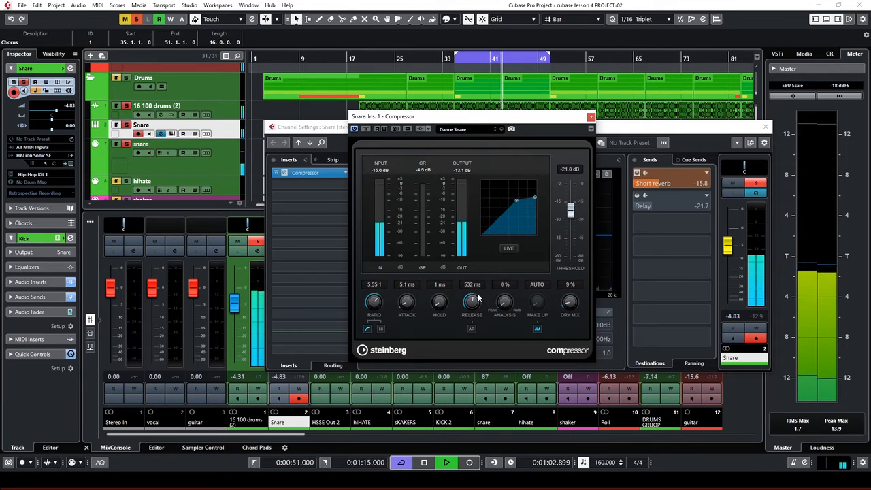
pyautogui.press('space')
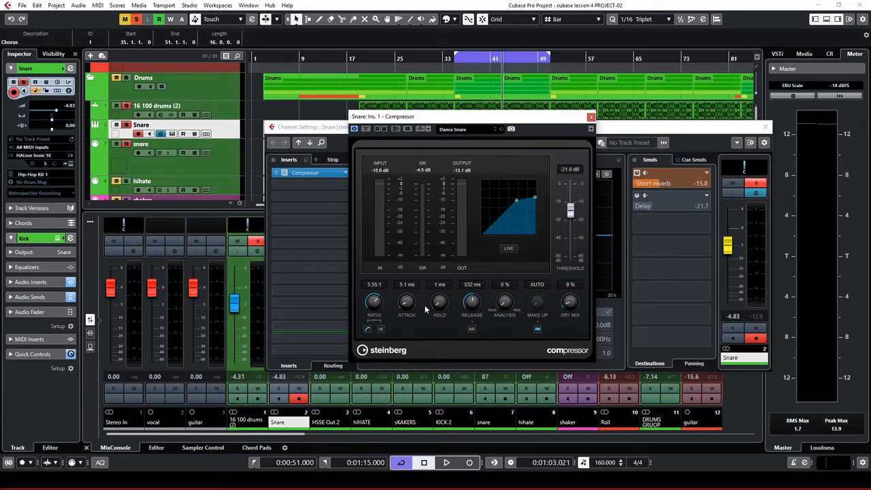
pyautogui.press('space')
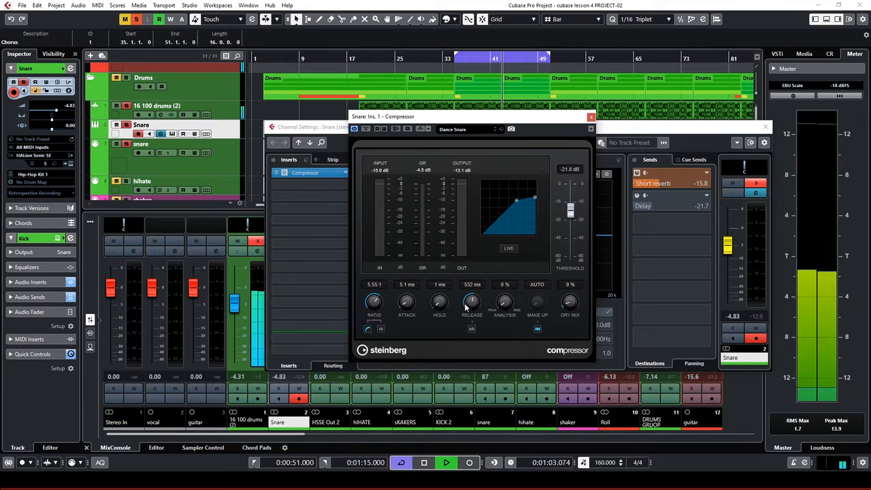
# Close the compressor and enable the Snare's Delay send at about -20.3 dB
pyautogui.click(590, 117)
pyautogui.press('space')
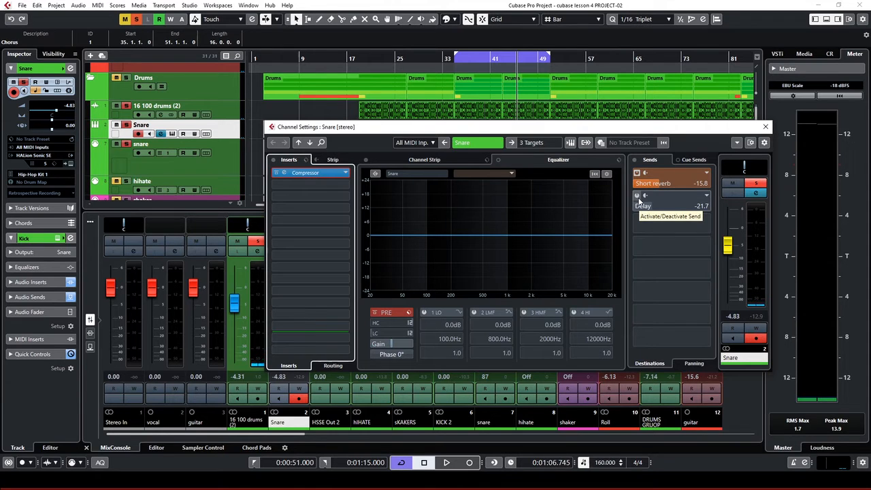
pyautogui.click(638, 198)
pyautogui.press('space')
pyautogui.moveTo(650, 208)
pyautogui.mouseDown()
pyautogui.moveTo(691, 205)
pyautogui.moveTo(663, 216)
pyautogui.moveTo(656, 207)
pyautogui.mouseUp()
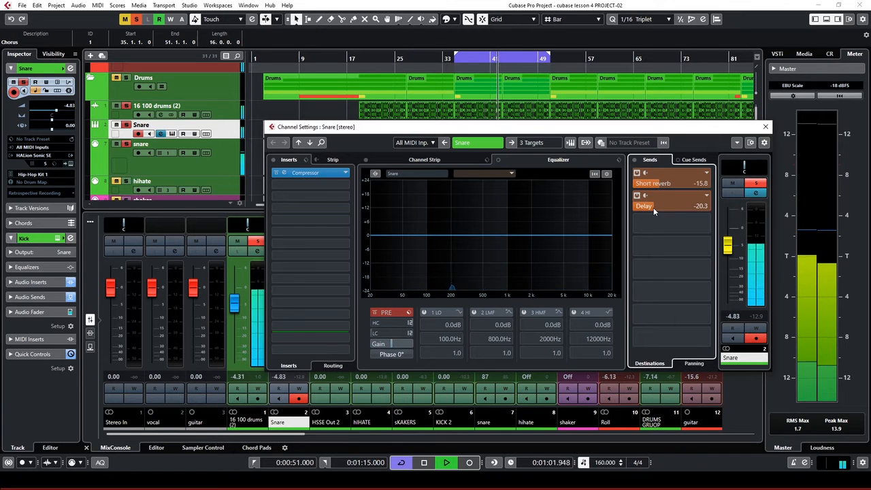
pyautogui.moveTo(654, 207); pyautogui.dragTo(650, 207)
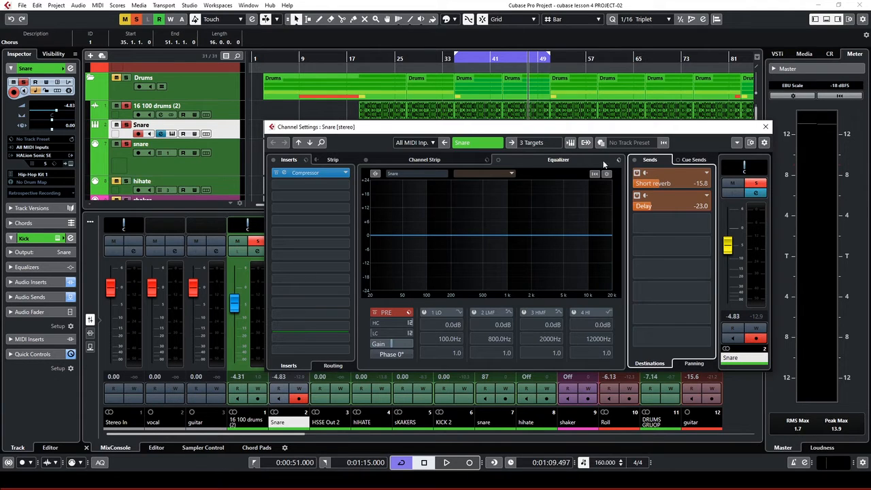
# Lower the Snare's Delay send to -27.8 dB while auditioning, then close Channel Settings
pyautogui.press('space')
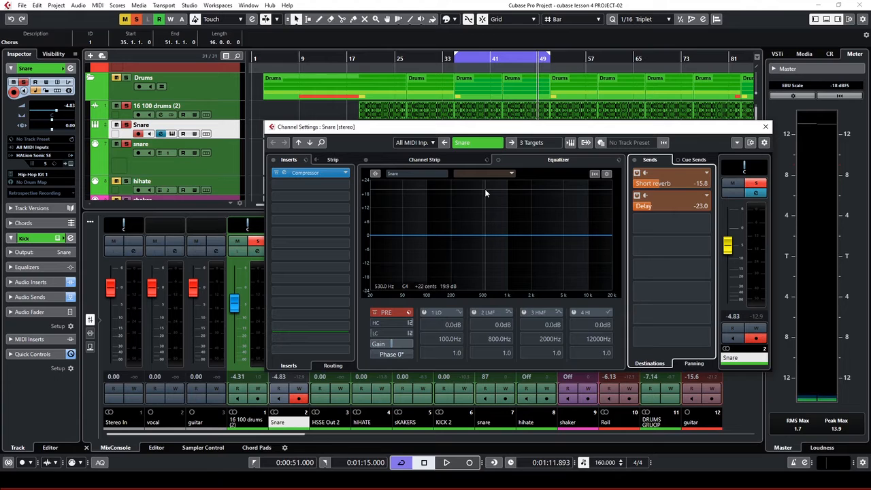
pyautogui.press('space')
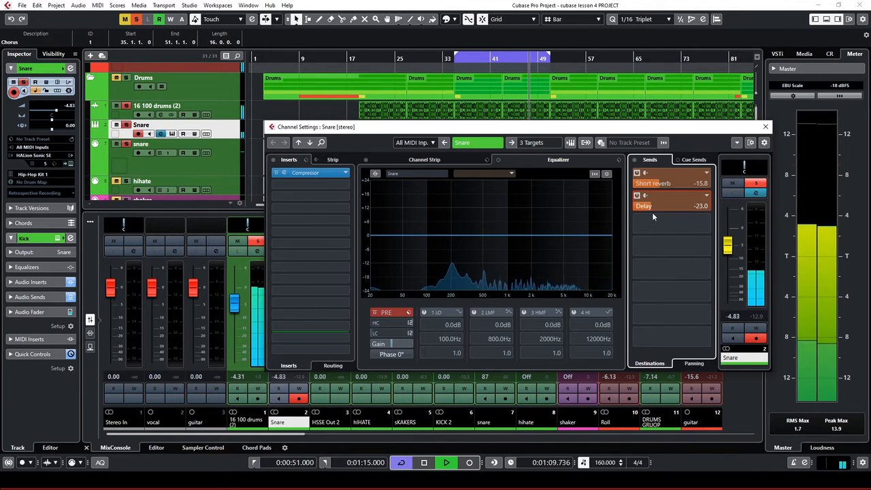
pyautogui.press('space')
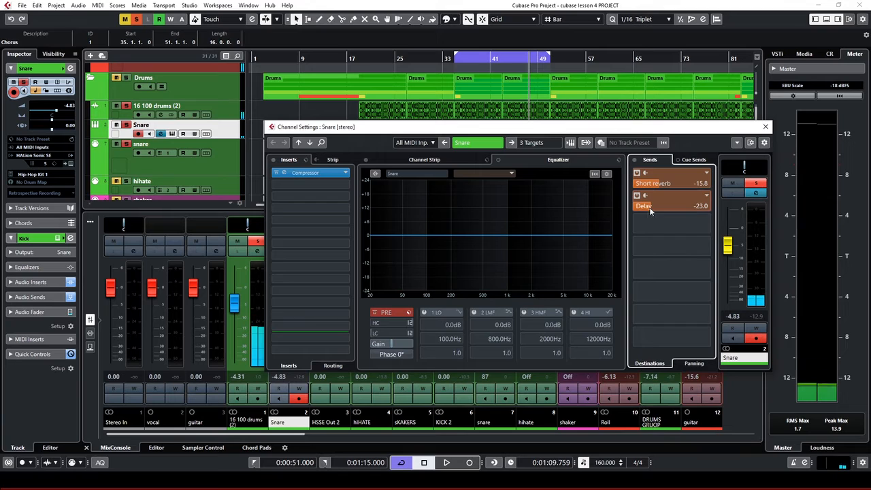
pyautogui.moveTo(650, 208); pyautogui.dragTo(648, 208)
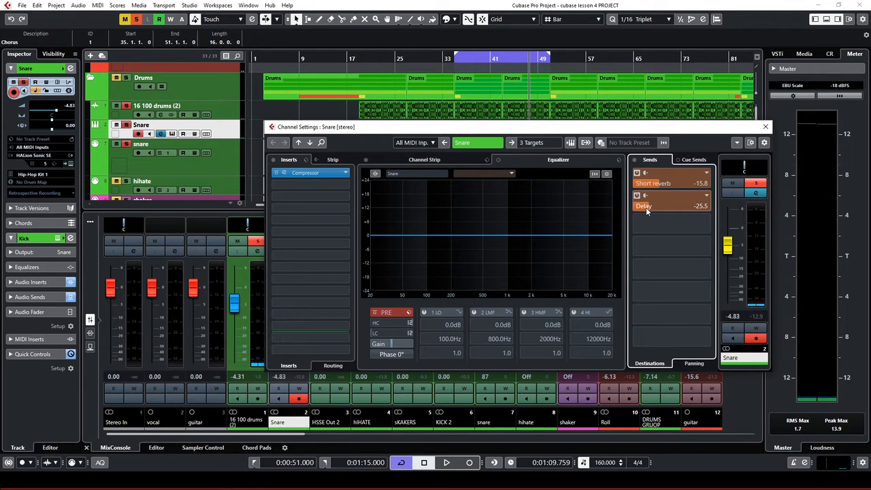
pyautogui.press('space')
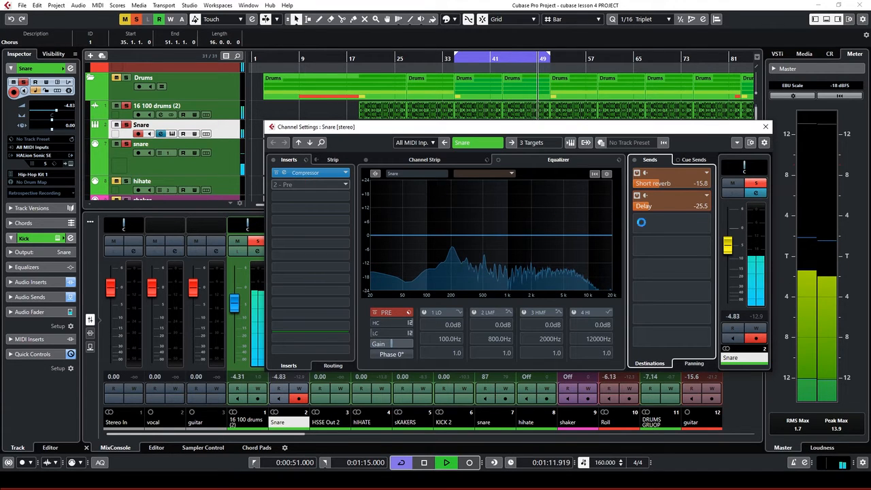
pyautogui.moveTo(647, 206); pyautogui.dragTo(648, 212)
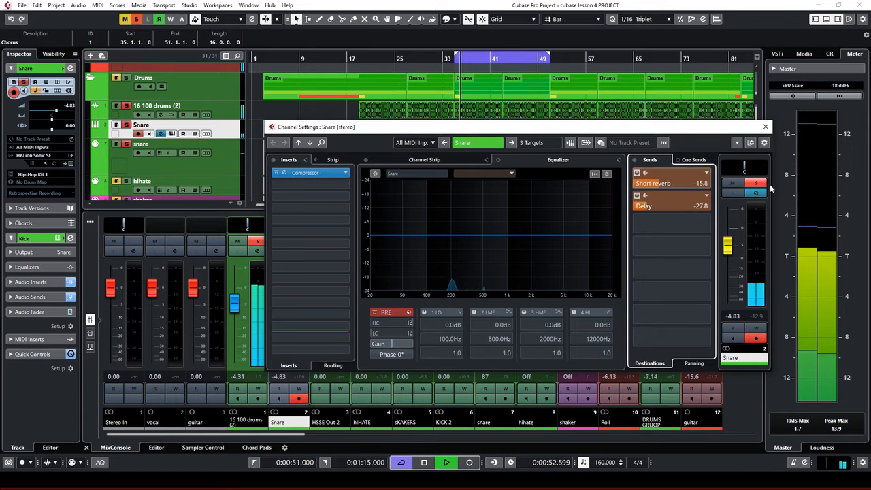
pyautogui.click(765, 126)
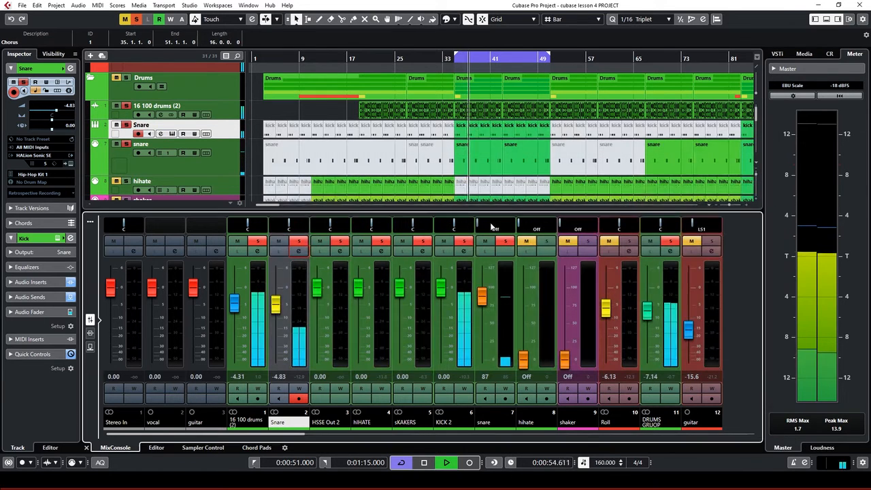
# Scroll down the MixConsole to bring the hiHATE channel into view
pyautogui.scroll(-1, 466, 179)
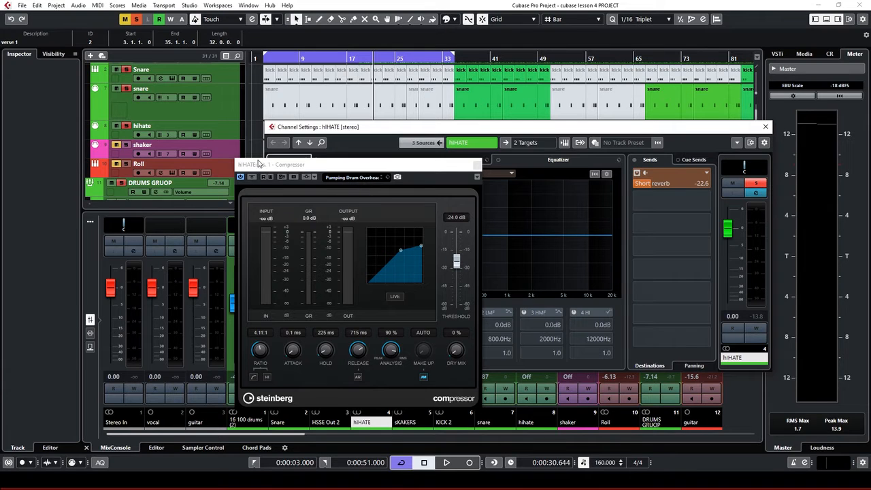
# Solo the hihate track and lower its compressor threshold to -26.3 dB
pyautogui.click(345, 178)
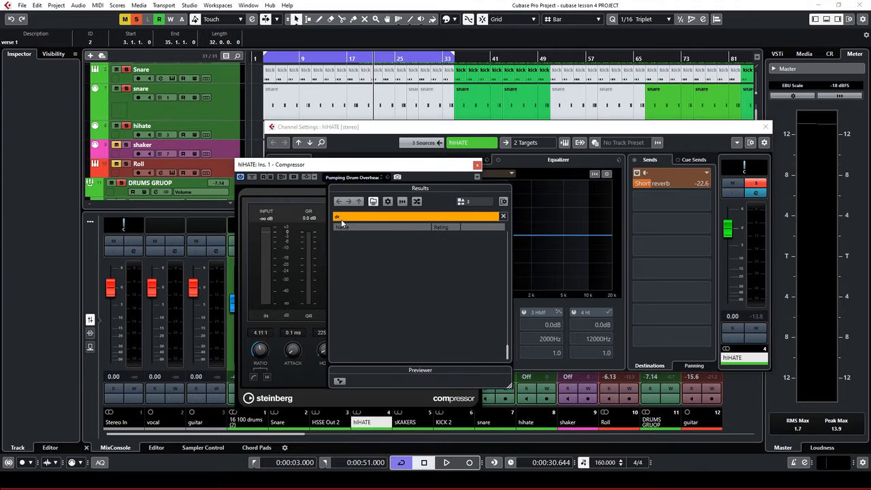
pyautogui.click(352, 166)
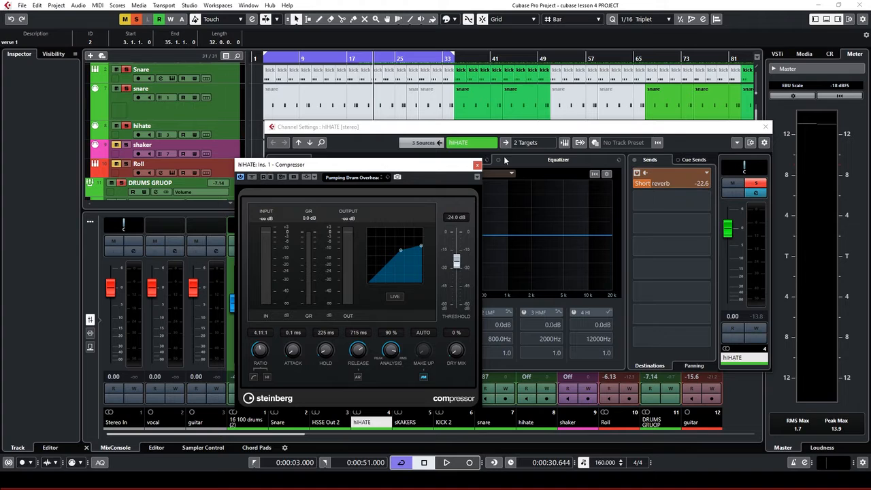
pyautogui.press('space')
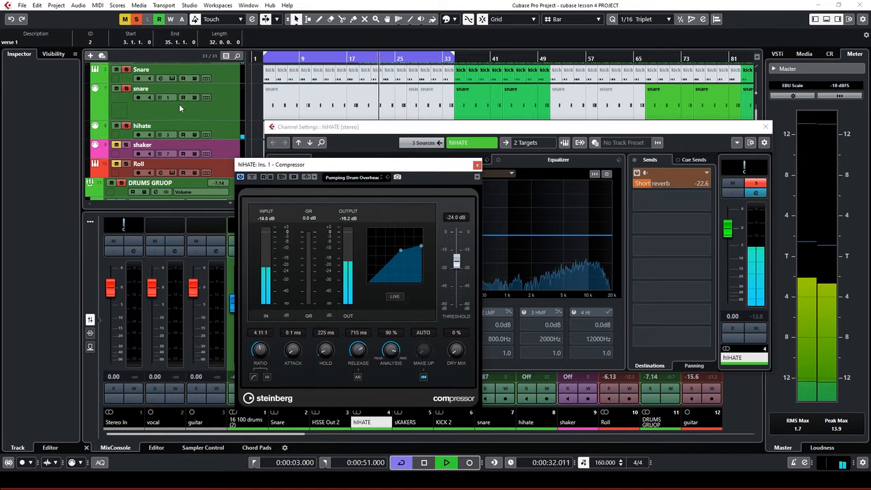
pyautogui.click(127, 131)
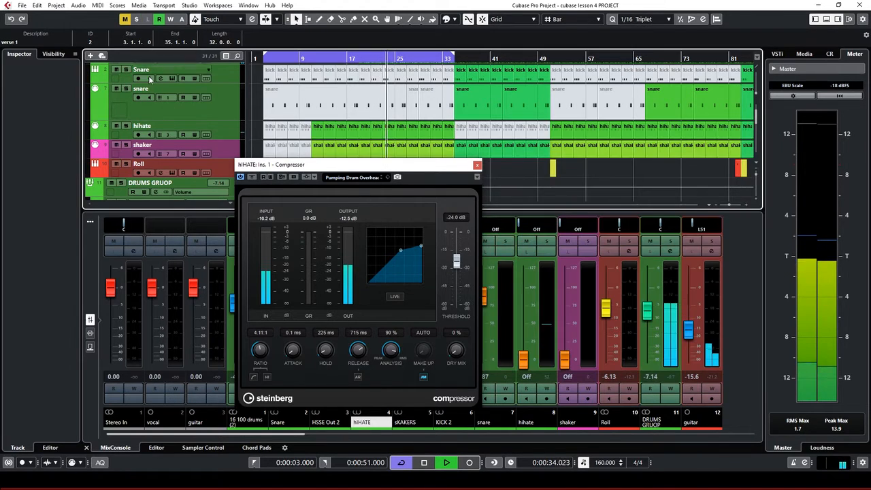
pyautogui.click(126, 126)
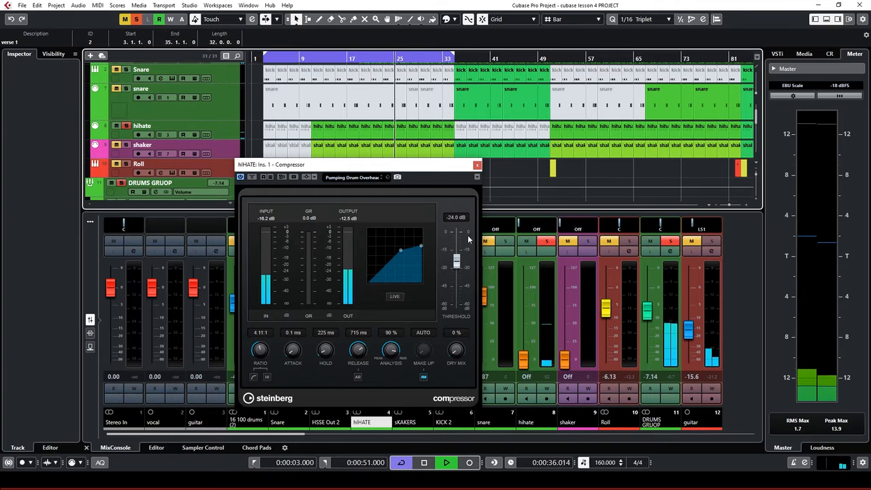
pyautogui.click(179, 130)
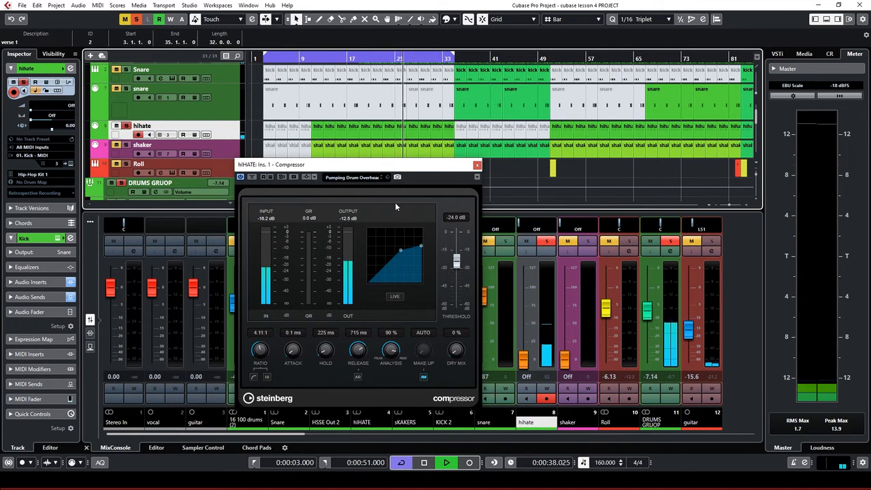
pyautogui.moveTo(457, 263); pyautogui.dragTo(461, 267)
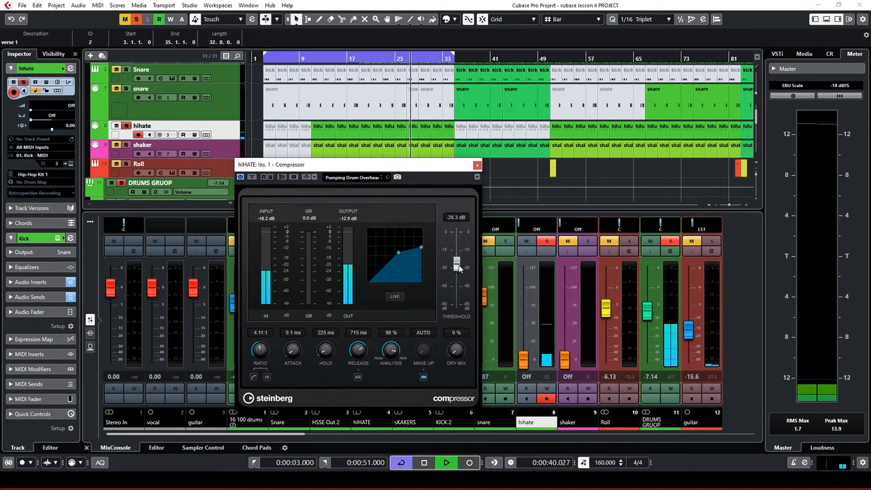
pyautogui.moveTo(420, 167); pyautogui.dragTo(258, 187)
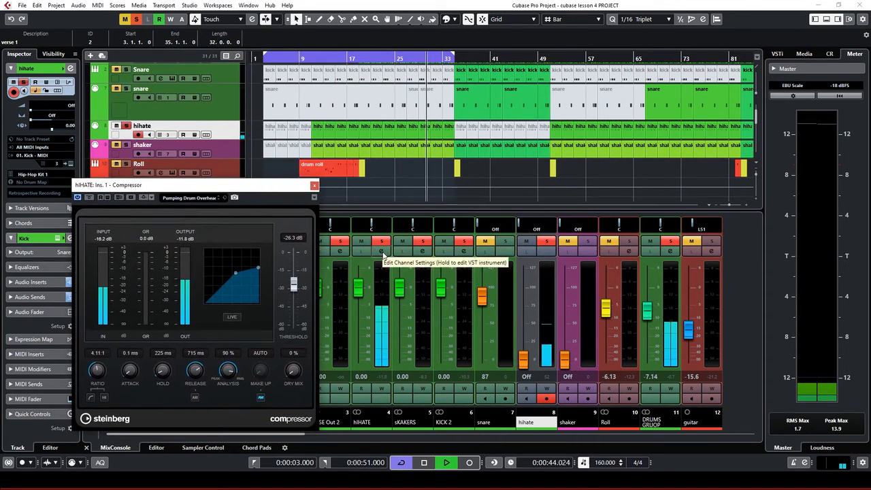
# Lower hiHATE's Short reverb send to -25.6 dB and the compressor dry mix to 11 %
pyautogui.click(381, 250)
pyautogui.click(649, 184)
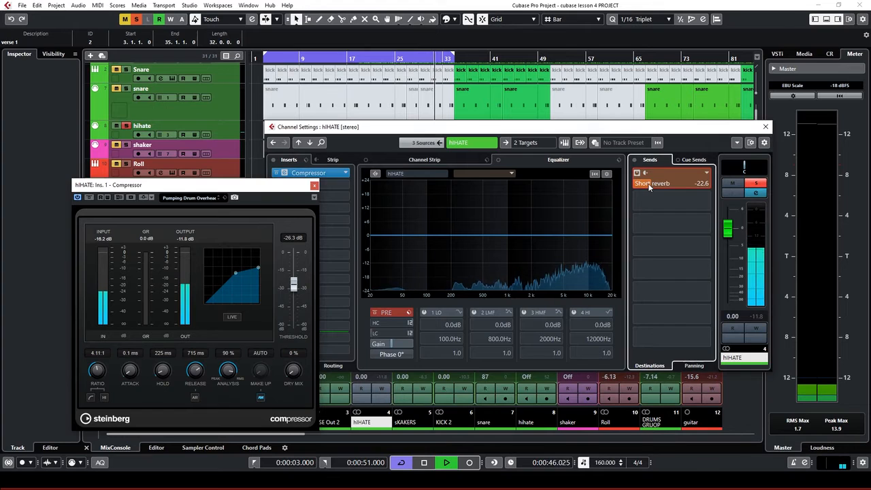
pyautogui.moveTo(648, 184); pyautogui.dragTo(645, 188)
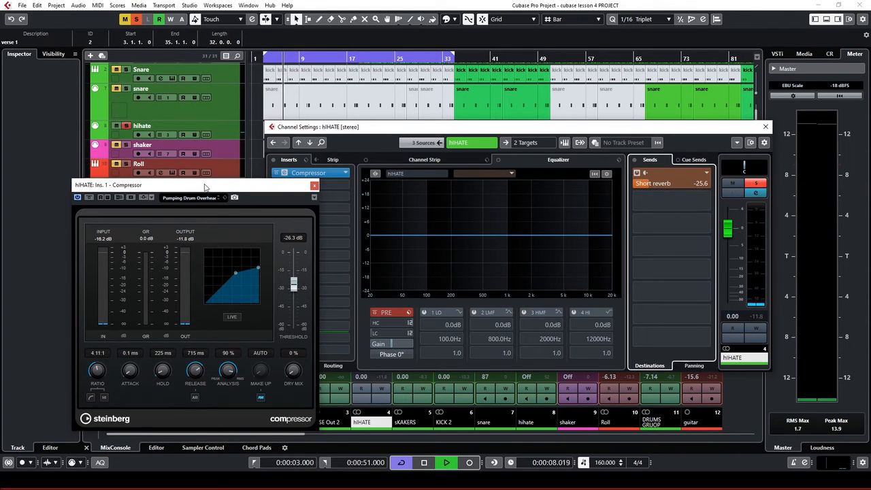
pyautogui.moveTo(204, 187); pyautogui.dragTo(368, 131)
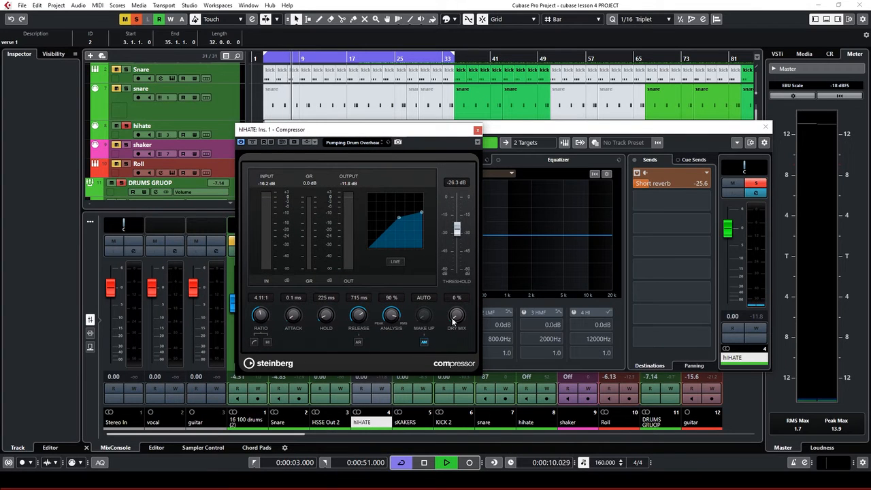
pyautogui.click(335, 57)
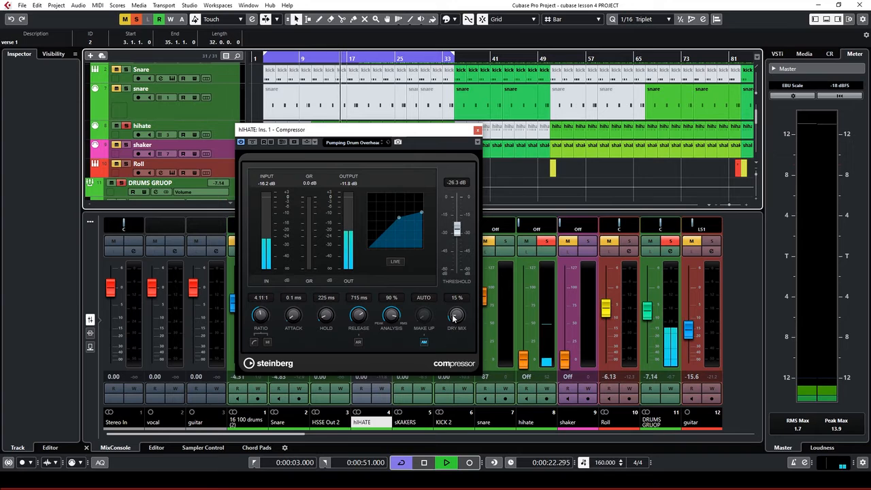
pyautogui.moveTo(454, 318); pyautogui.dragTo(453, 320)
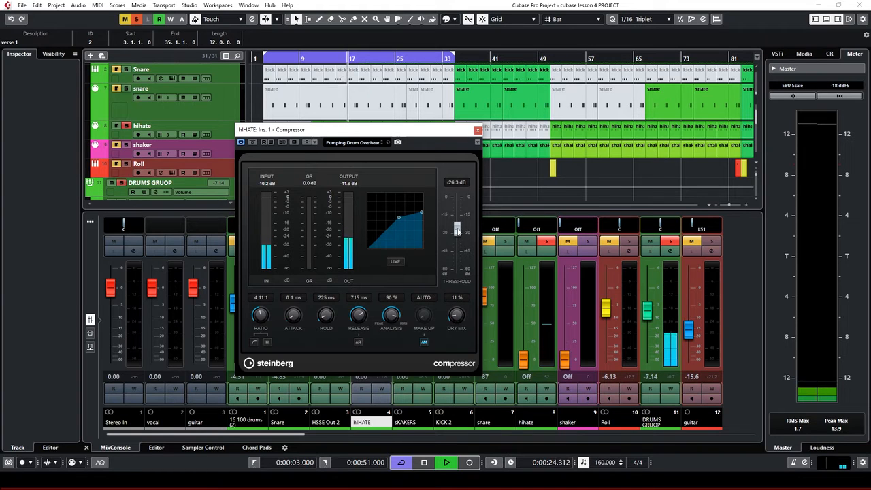
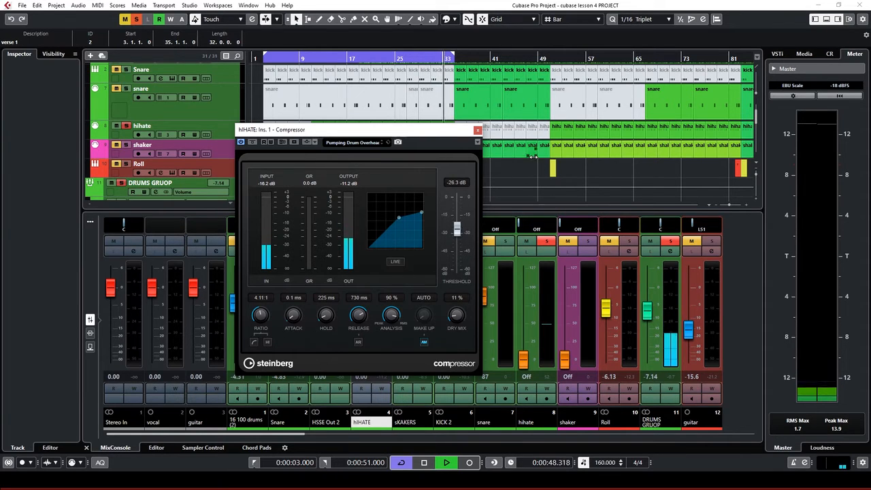
# Close the hihate compressor editor and solo the 16 100 drums (2) track
pyautogui.click(477, 130)
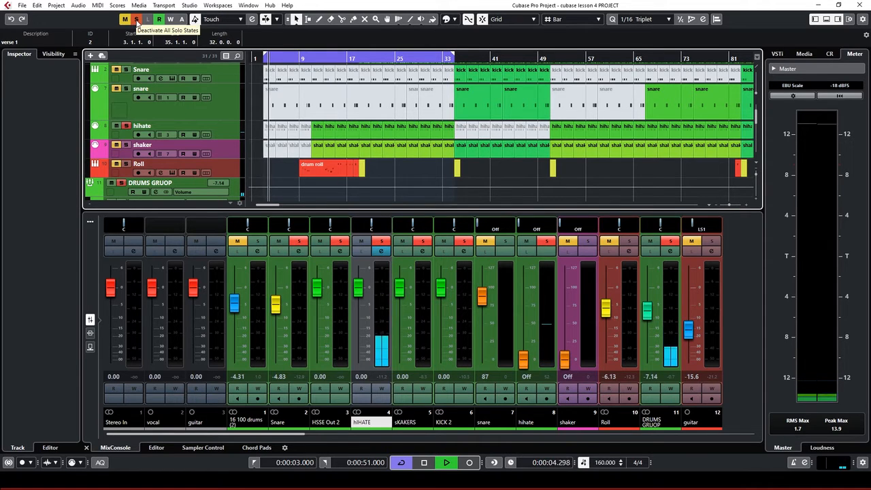
pyautogui.scroll(1, 202, 103)
pyautogui.click(126, 79)
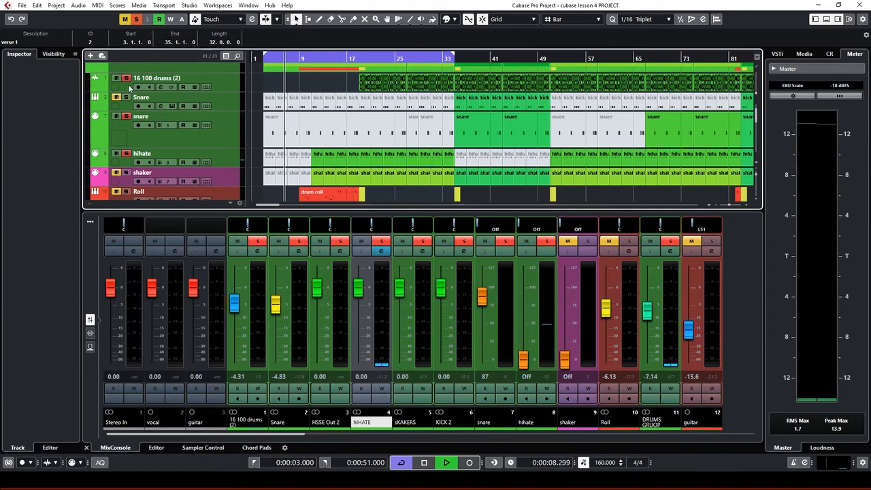
# Move the playhead to around 30 seconds and show the hihate track's settings in the Inspector
pyautogui.click(371, 60)
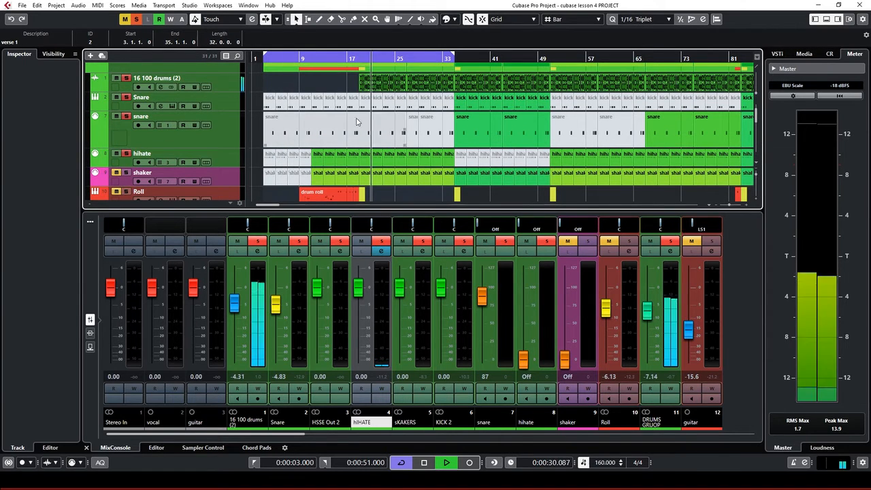
pyautogui.scroll(-1, 353, 131)
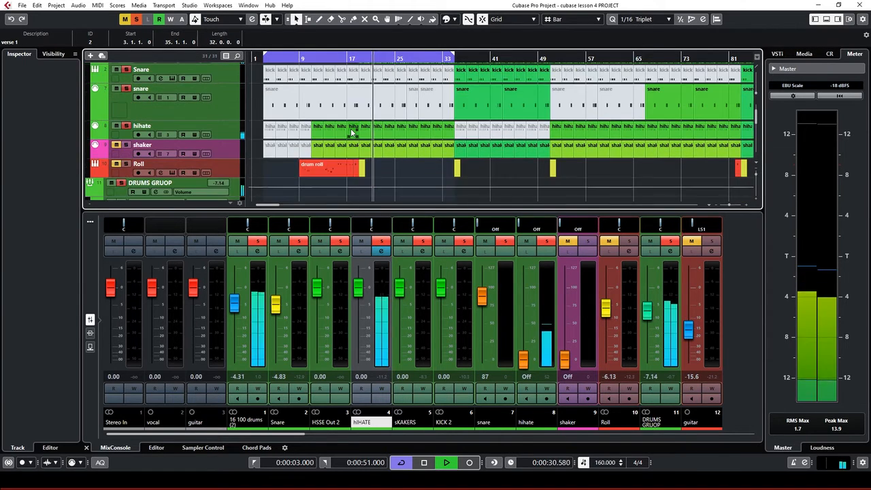
pyautogui.click(225, 133)
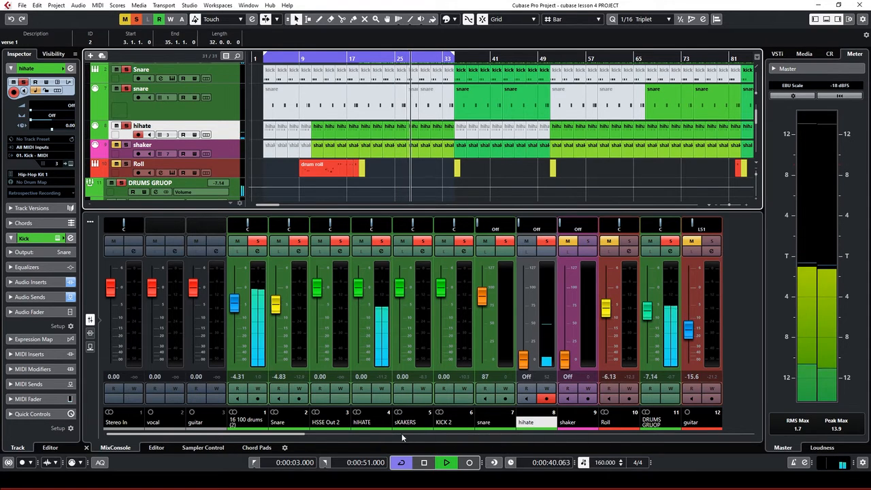
# Open the hIHATE channel's compressor editor and stop playback
pyautogui.click(381, 250)
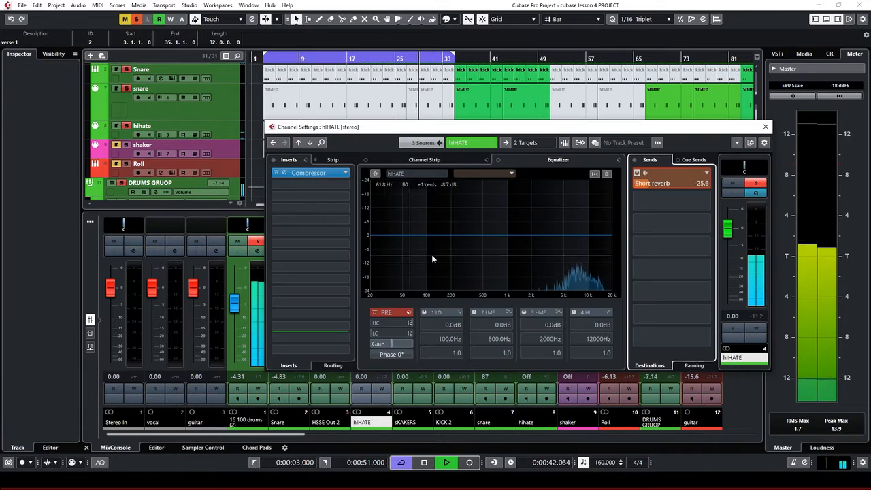
pyautogui.click(287, 174)
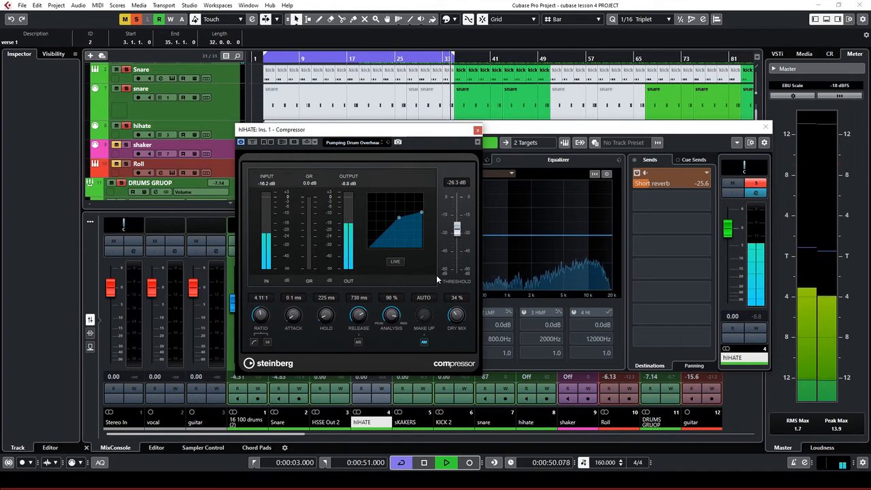
pyautogui.press('space')
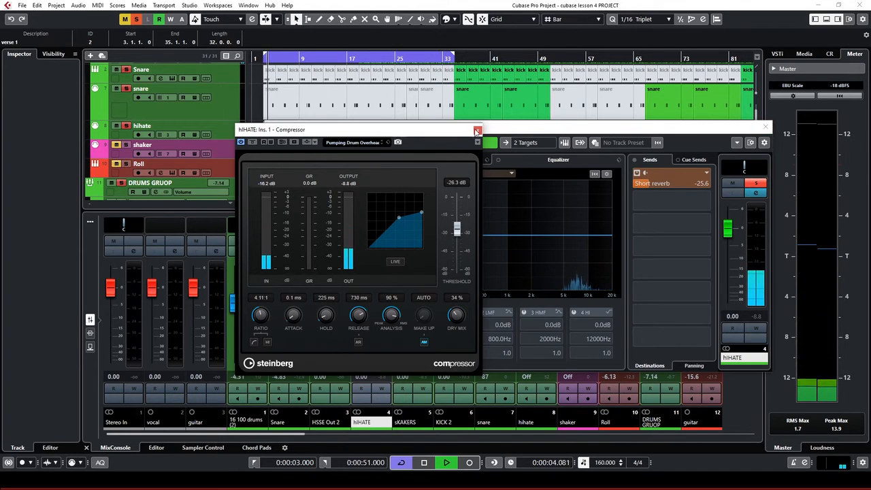
# Close the hIHATE compressor and channel settings and move the playhead to bar 11
pyautogui.click(478, 129)
pyautogui.click(766, 127)
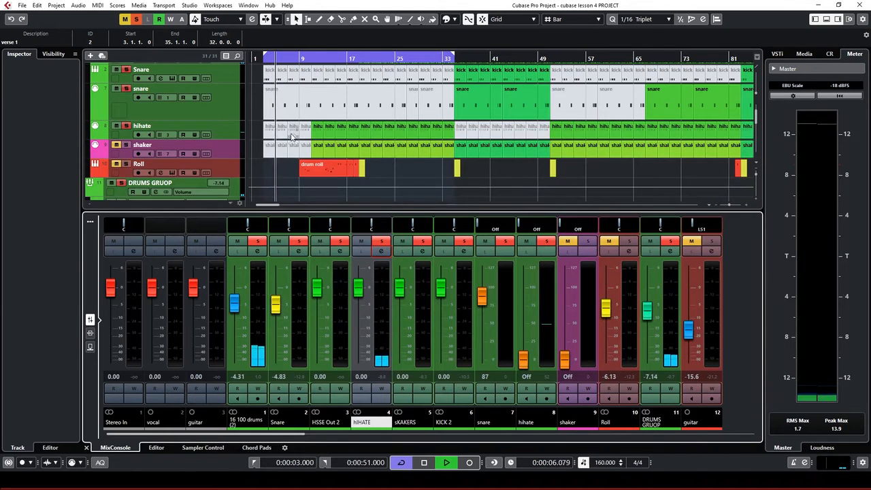
pyautogui.press('space')
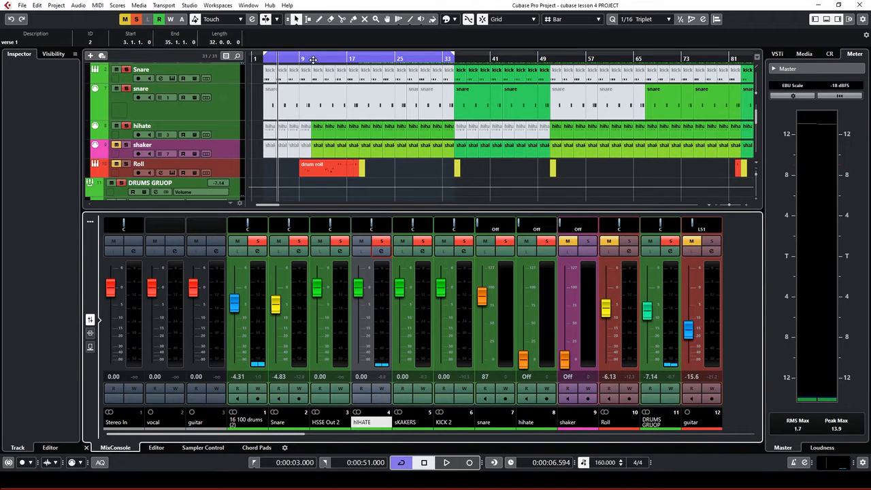
pyautogui.click(311, 61)
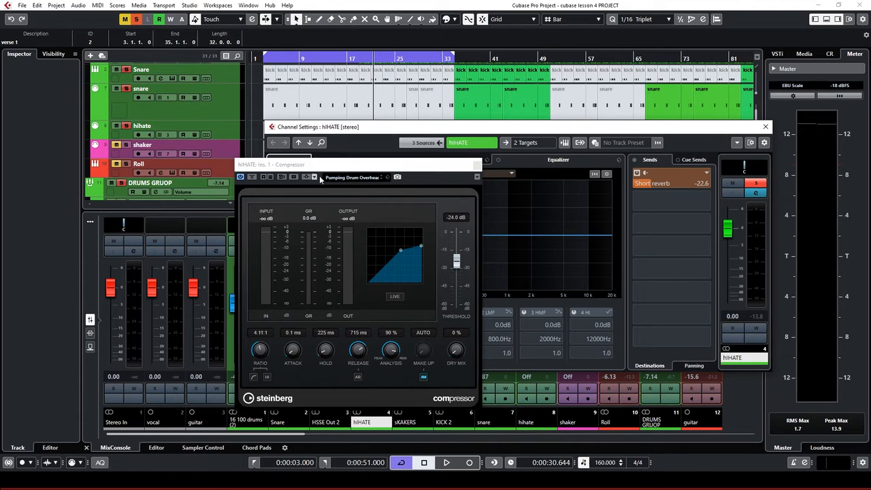
# Clear all soloing, solo hihate, and set its compressor threshold to -26.3 dB
pyautogui.click(345, 178)
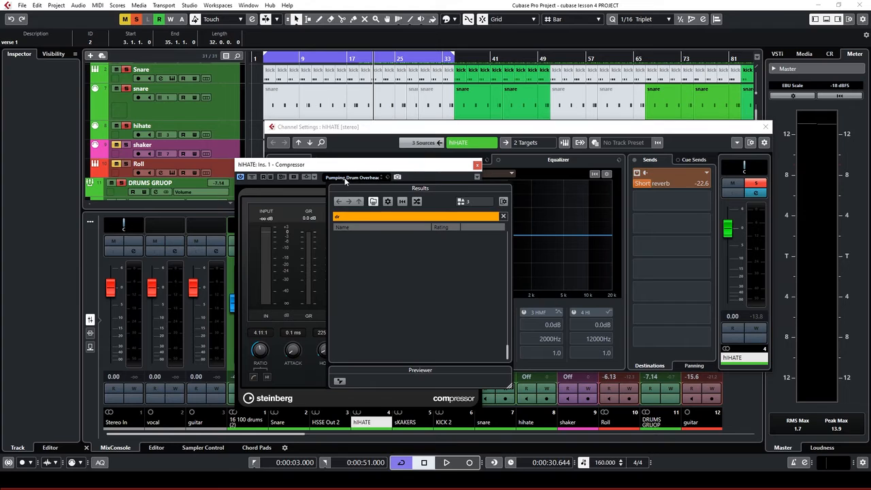
pyautogui.click(351, 166)
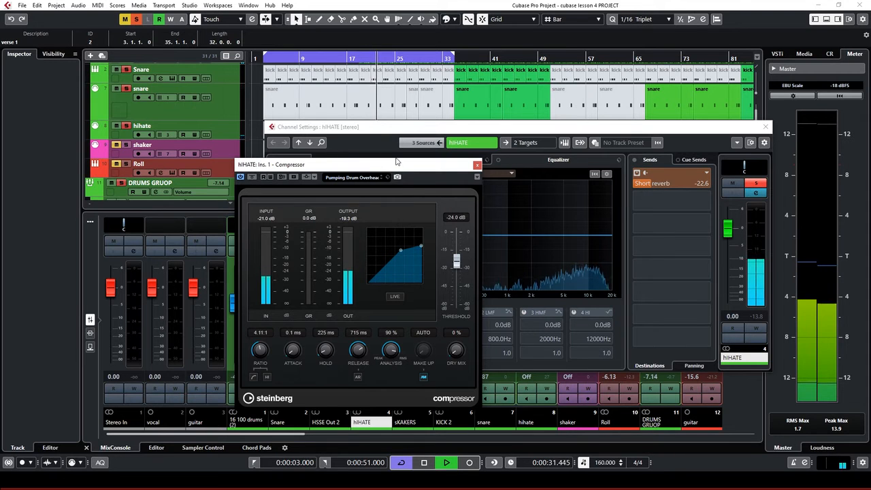
pyautogui.click(137, 19)
pyautogui.click(126, 126)
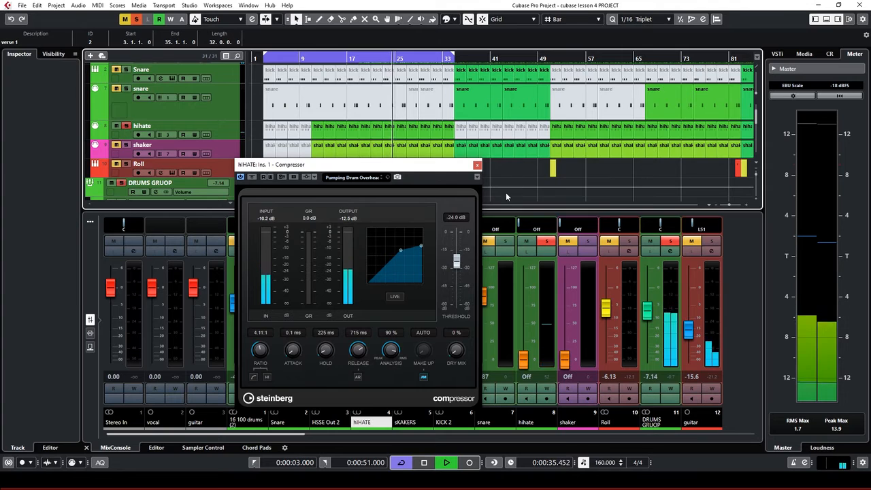
pyautogui.click(220, 127)
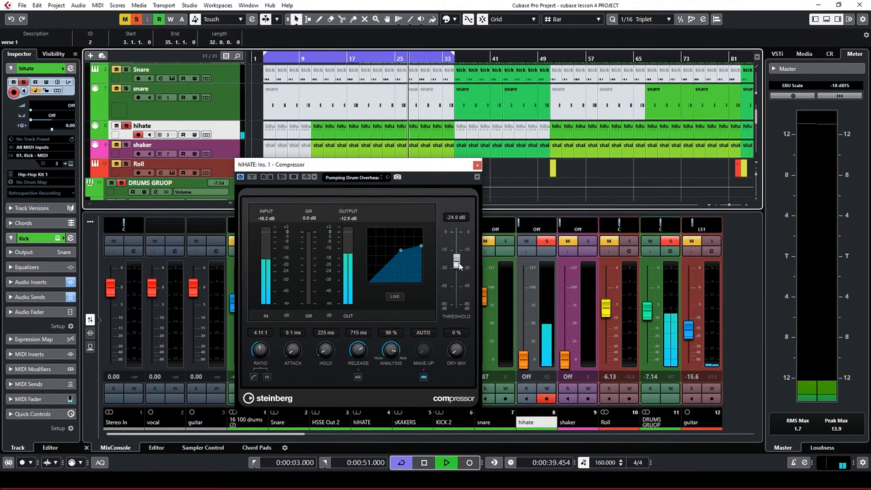
pyautogui.moveTo(460, 266); pyautogui.dragTo(460, 268)
# Turn down hIHATE's Short reverb send in its channel settings
pyautogui.moveTo(420, 166); pyautogui.dragTo(258, 186)
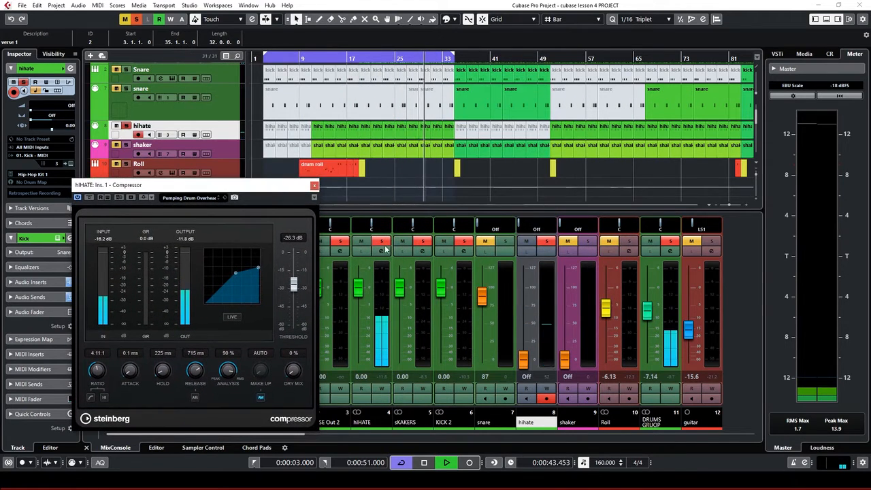
pyautogui.click(382, 251)
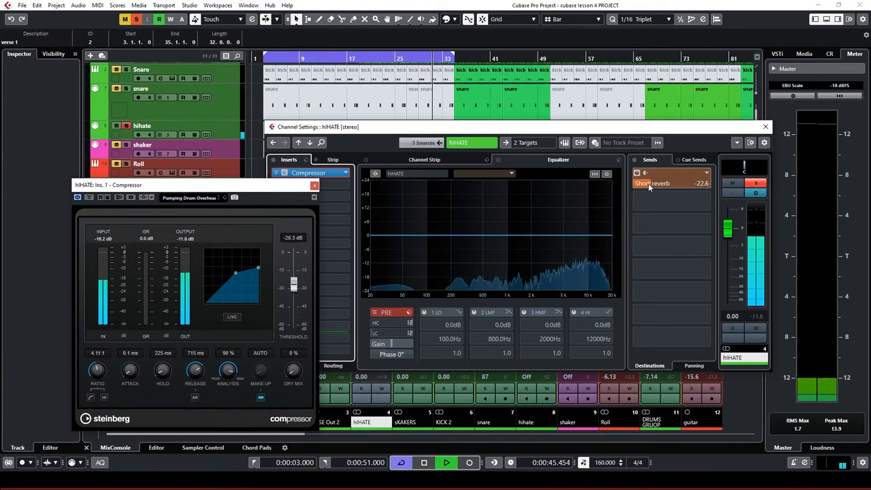
pyautogui.moveTo(649, 184); pyautogui.dragTo(645, 188)
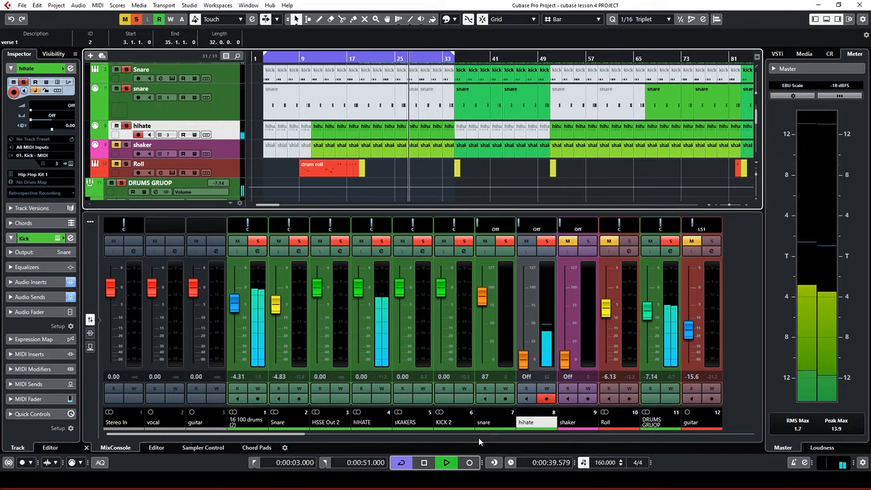
# Set the hIHATE compressor dry mix to 34 %, close its windows, and return to bar 11
pyautogui.click(381, 252)
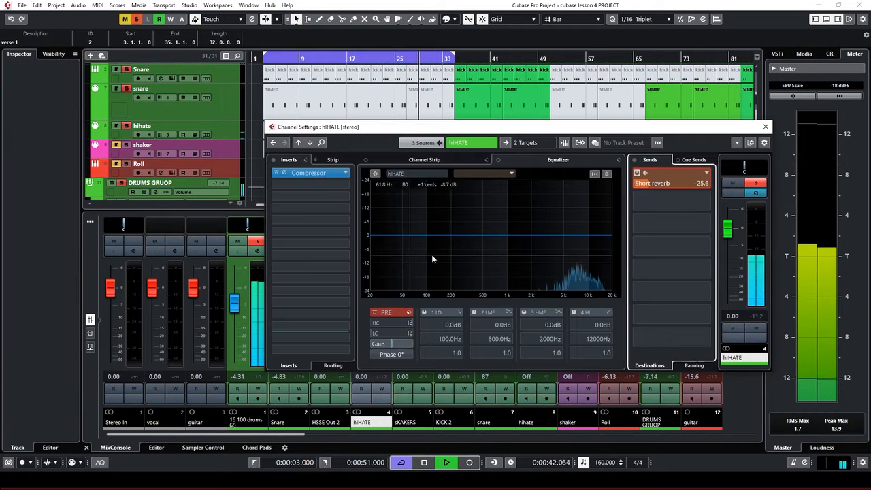
pyautogui.click(303, 173)
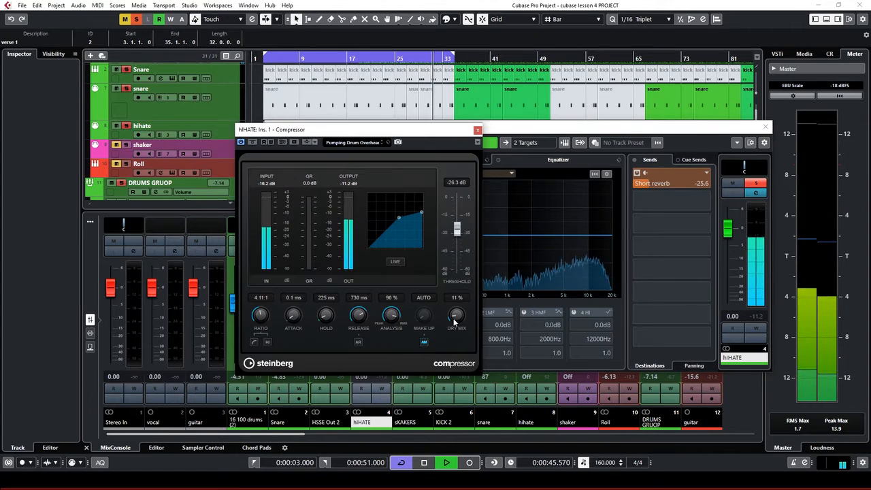
pyautogui.moveTo(455, 320); pyautogui.dragTo(445, 283)
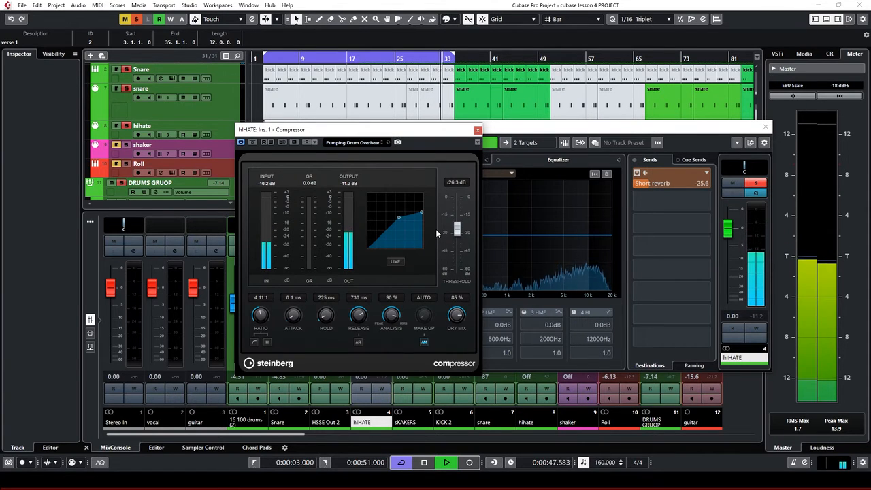
pyautogui.moveTo(436, 229); pyautogui.dragTo(436, 276)
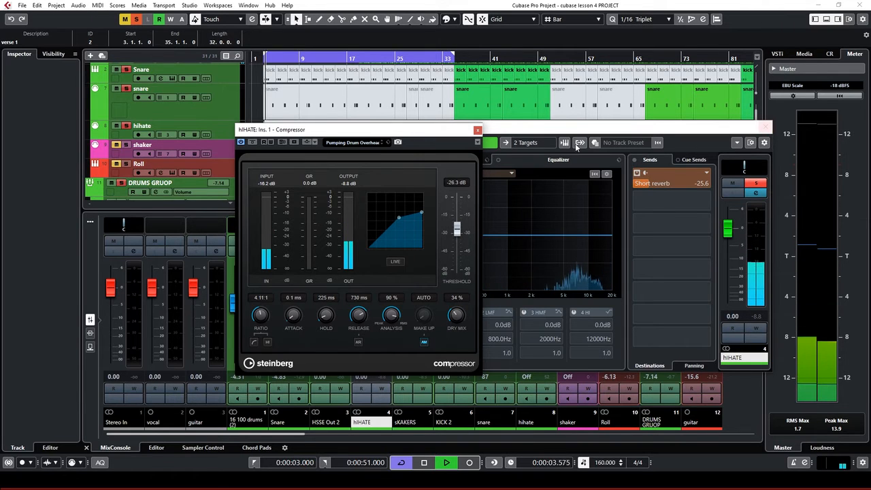
pyautogui.click(478, 130)
pyautogui.click(762, 127)
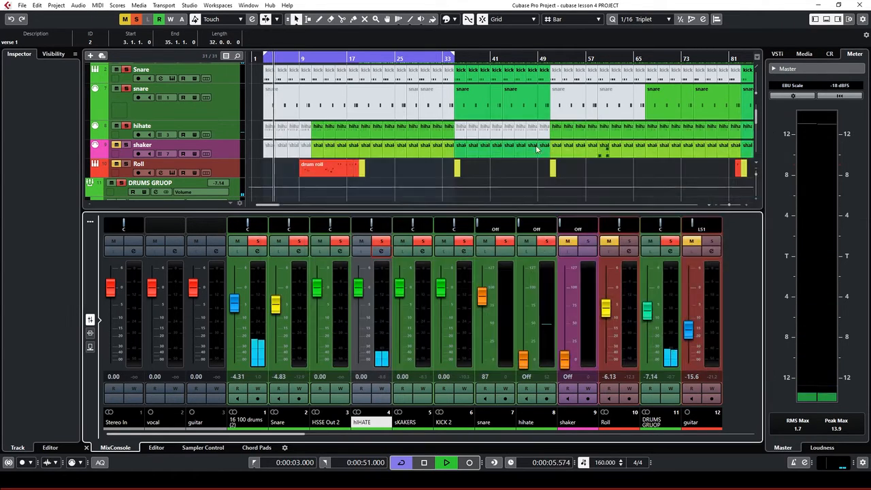
pyautogui.click(311, 58)
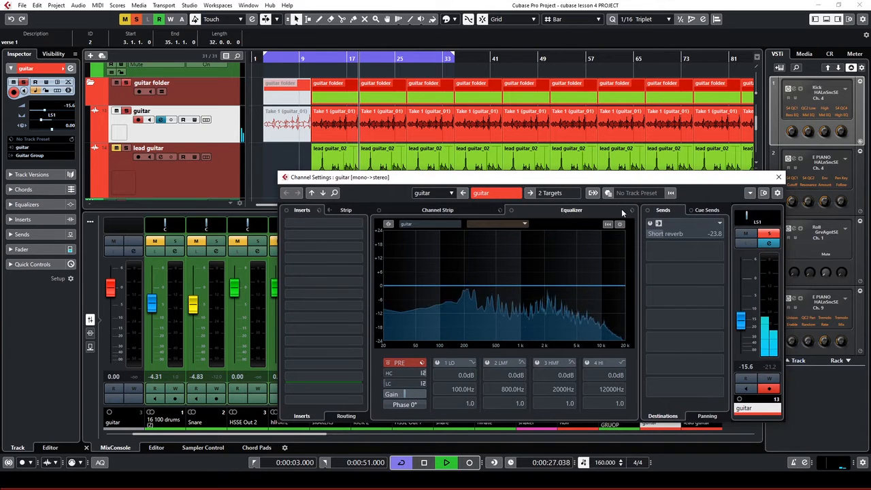
# Search the guitar channel presets for 'guitar' and try Clean Funk Guitar and Acoustic Guitar Picked
pyautogui.click(719, 223)
pyautogui.click(656, 222)
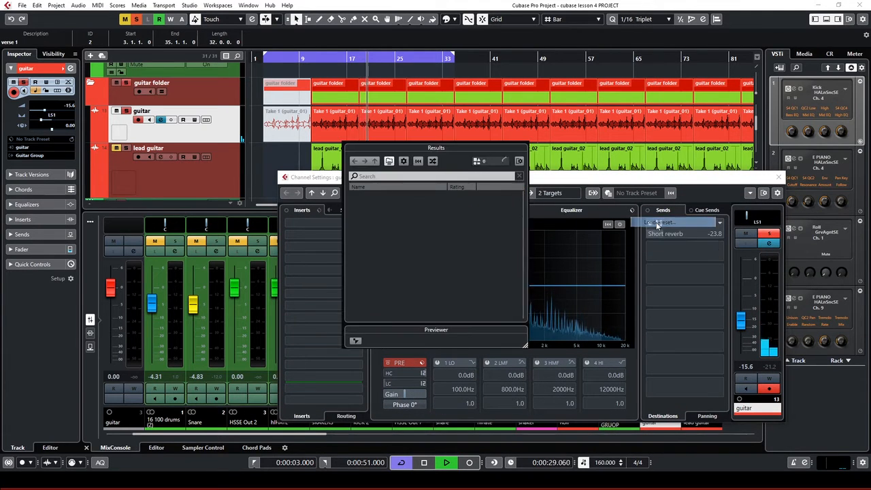
pyautogui.click(405, 177)
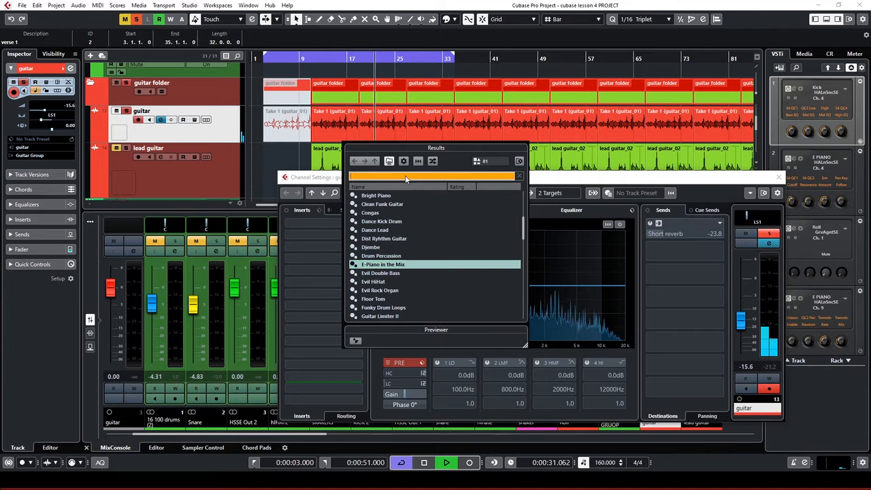
pyautogui.write('gui')
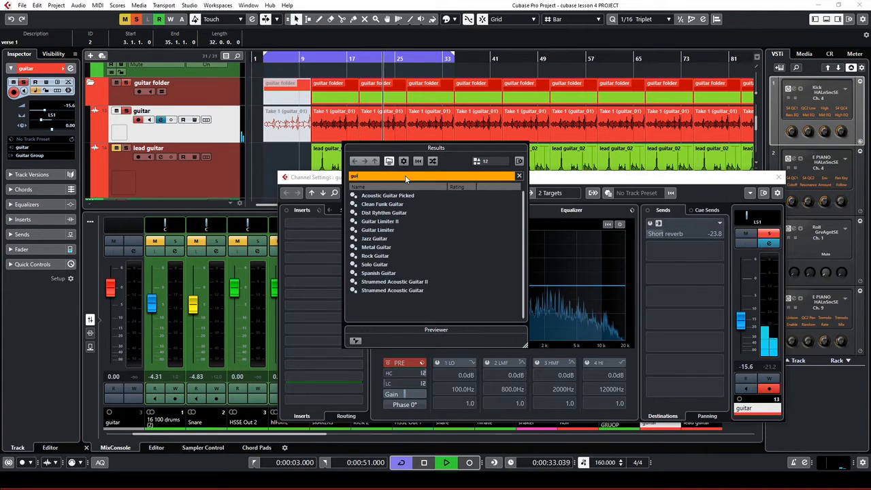
pyautogui.write('tar')
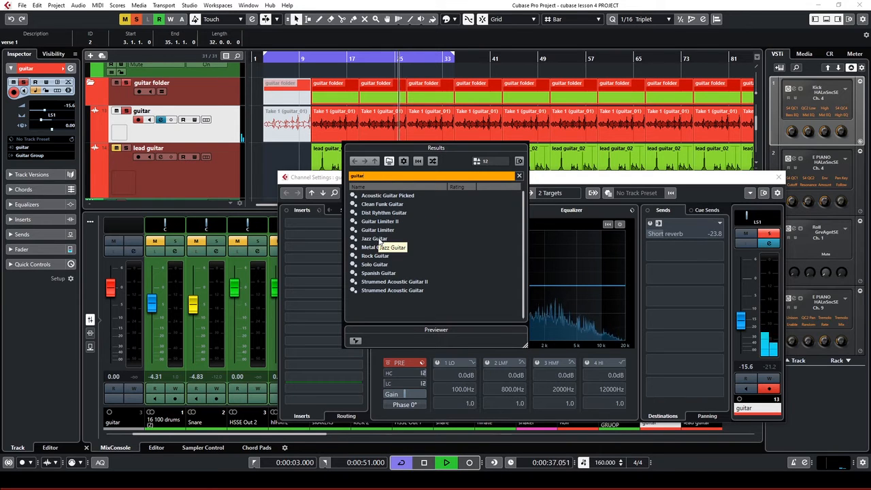
pyautogui.click(385, 205)
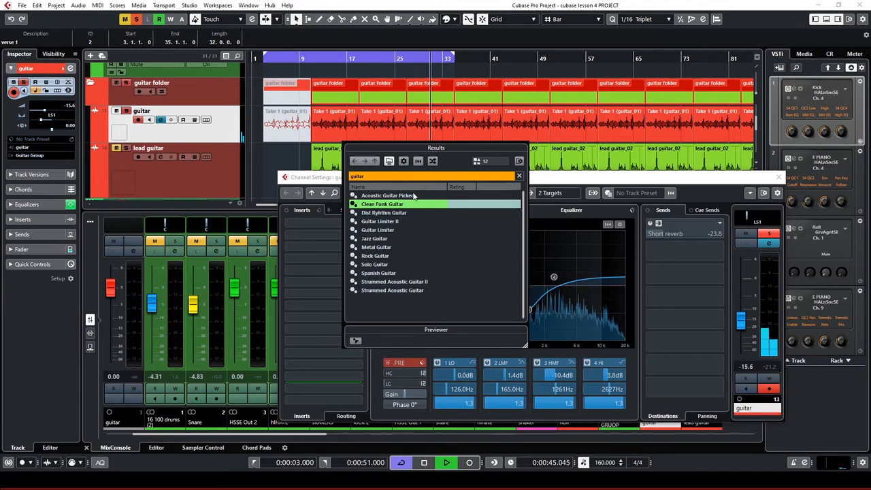
pyautogui.doubleClick(398, 195)
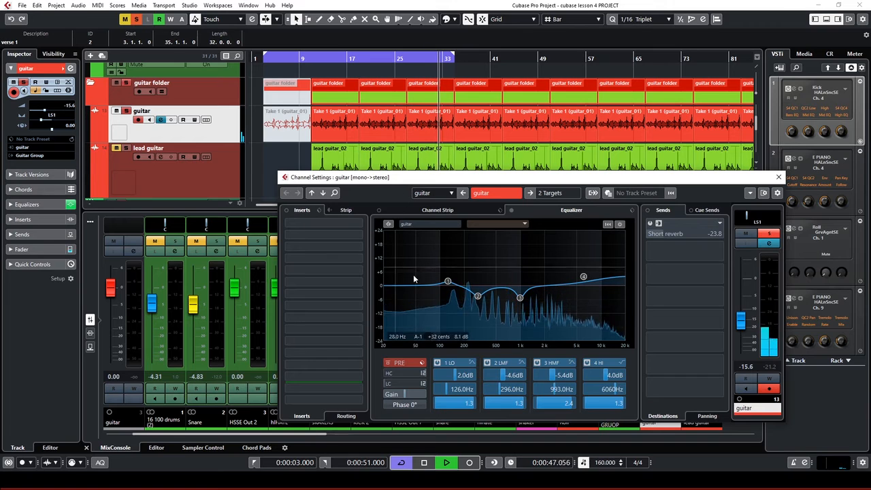
# Browse the saved guitar EQ presets, close without loading one, and move the playhead later
pyautogui.click(619, 224)
pyautogui.click(646, 224)
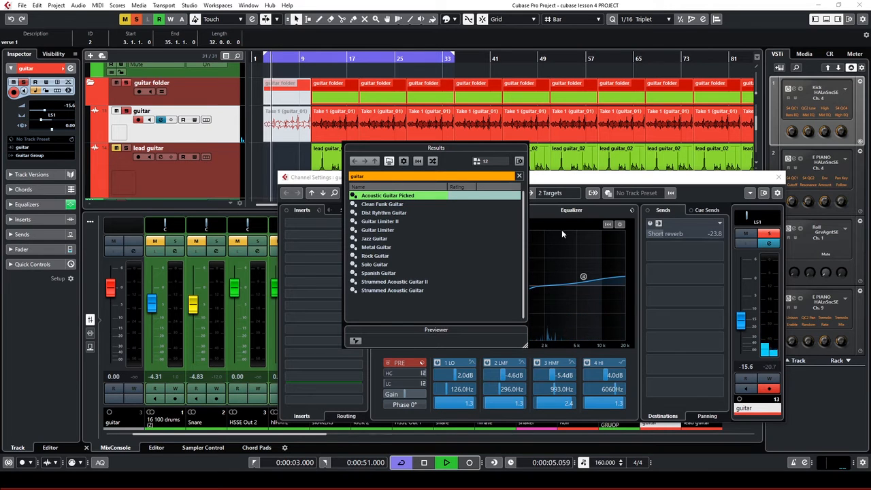
pyautogui.click(553, 211)
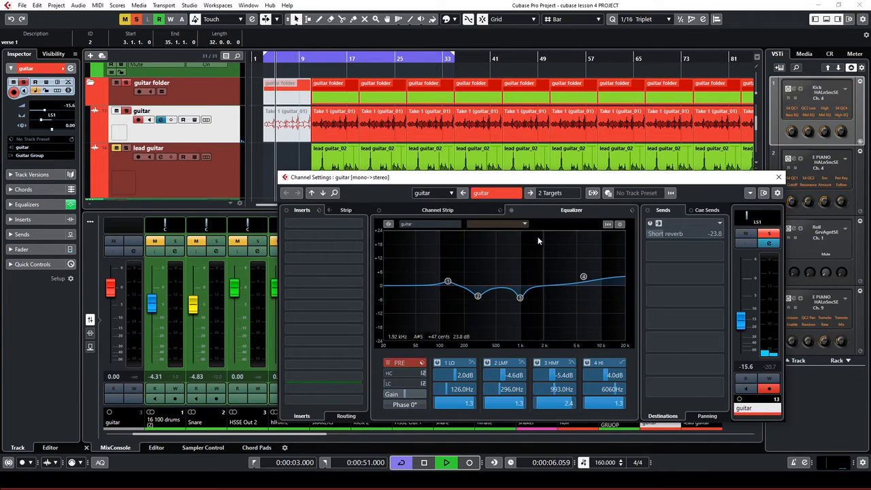
pyautogui.click(322, 63)
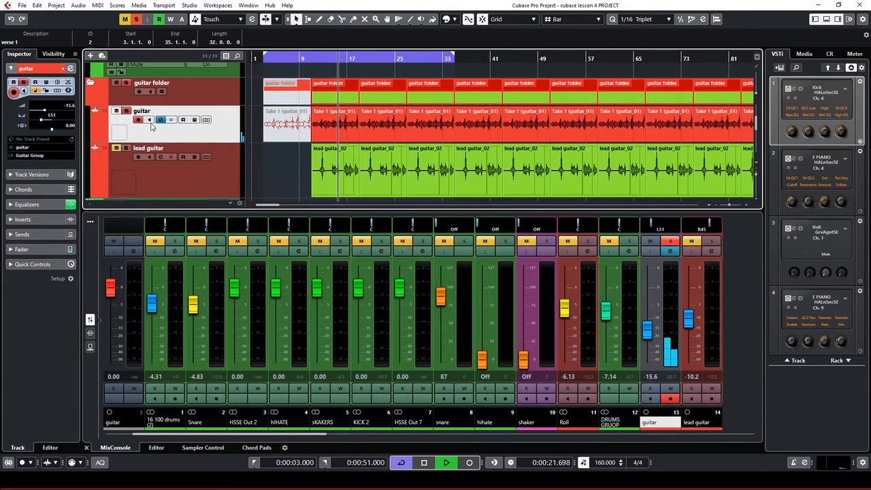
# Set the playback position to 0:00:19.500 and start playback
pyautogui.click(161, 120)
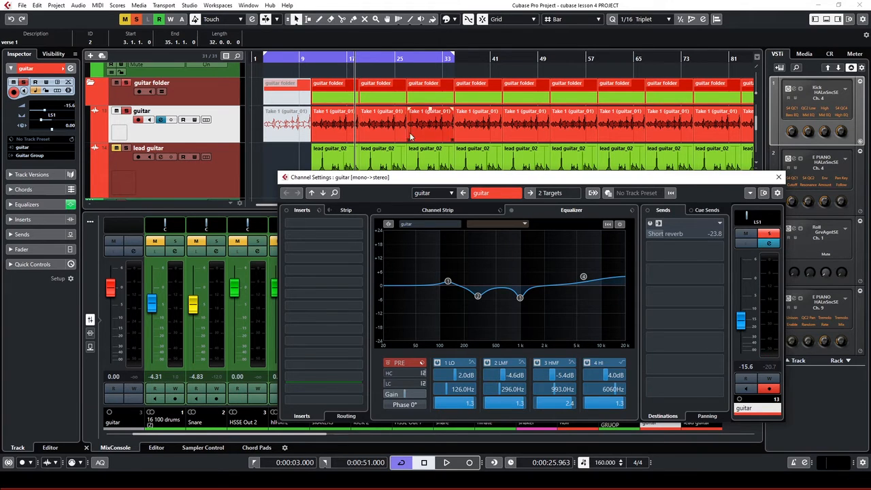
pyautogui.click(330, 59)
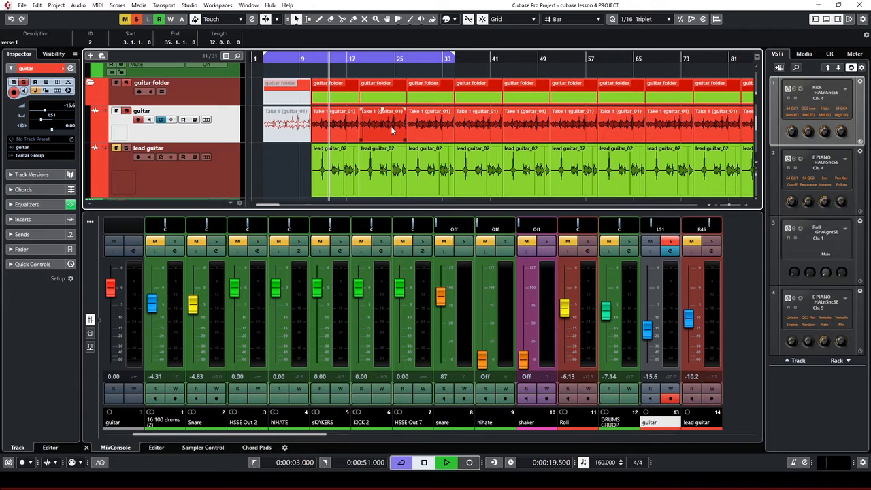
pyautogui.press('space')
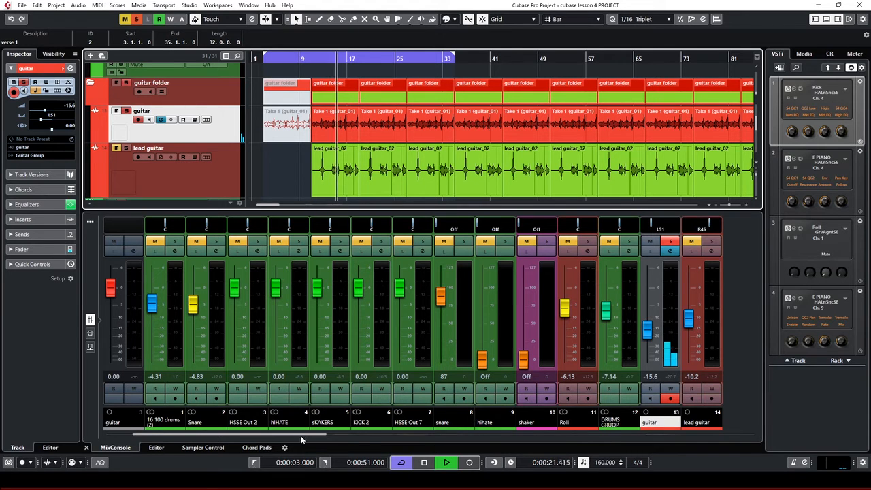
# Raise the guitar fader to about -14.1 dB and open its channel settings with the EQ
pyautogui.click(323, 437)
pyautogui.moveTo(323, 437); pyautogui.dragTo(407, 452)
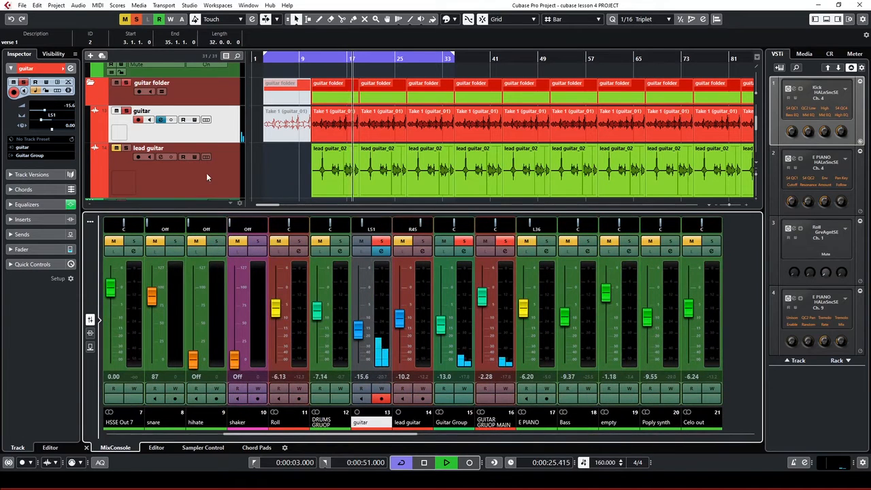
pyautogui.click(220, 177)
pyautogui.click(223, 125)
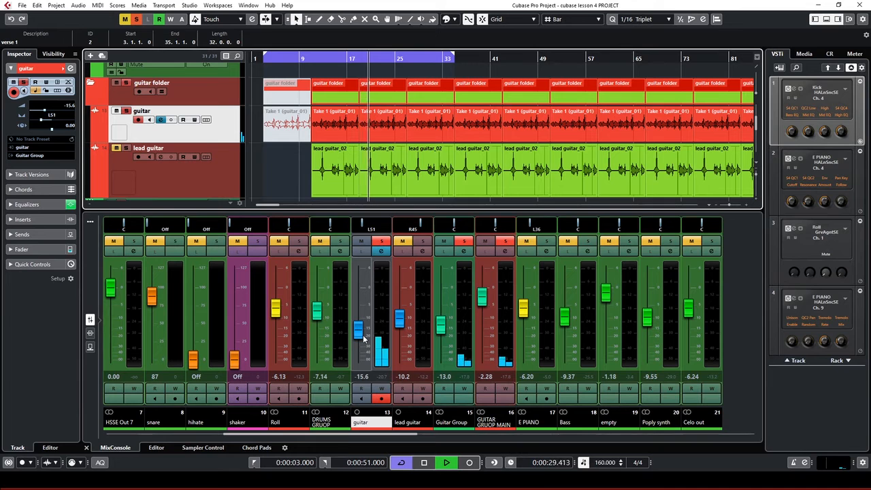
pyautogui.scroll(2, 363, 338)
pyautogui.click(381, 250)
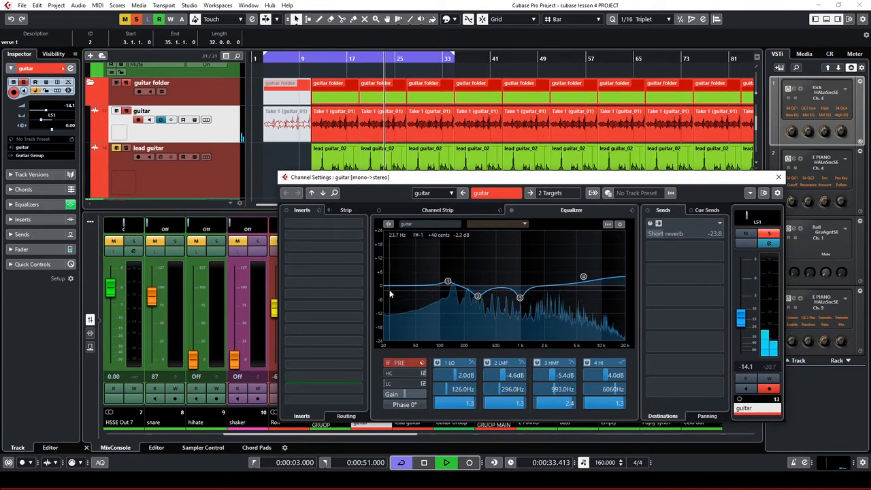
# Cut guitar EQ band 1 to -11.8 dB at 24 Hz and band 3 to -3.7 dB at 903 Hz
pyautogui.moveTo(448, 281); pyautogui.dragTo(386, 313)
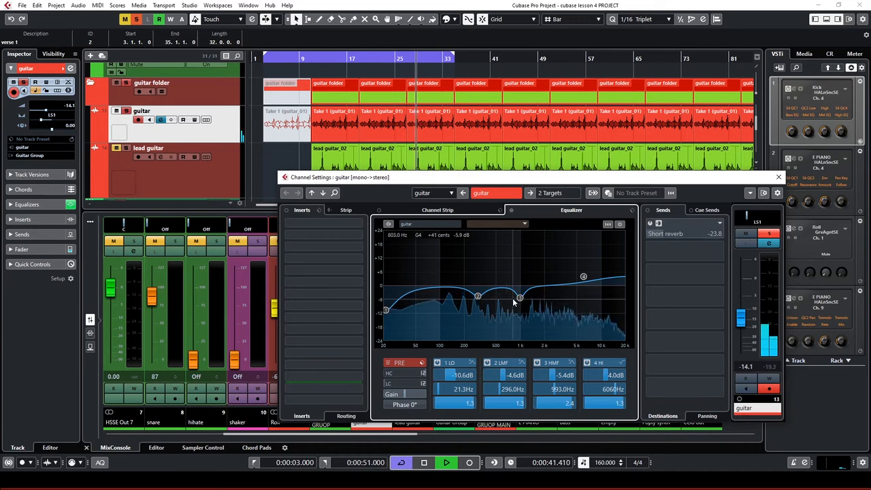
pyautogui.moveTo(520, 299); pyautogui.dragTo(478, 298)
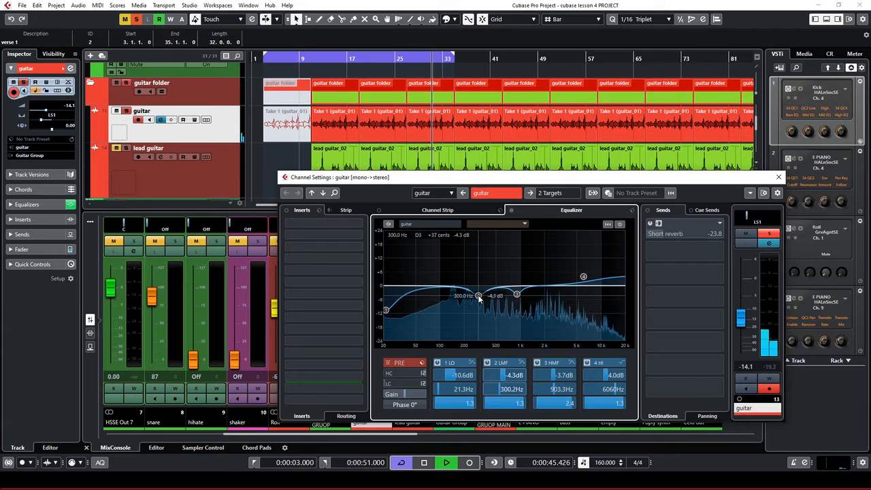
pyautogui.moveTo(387, 310); pyautogui.dragTo(389, 312)
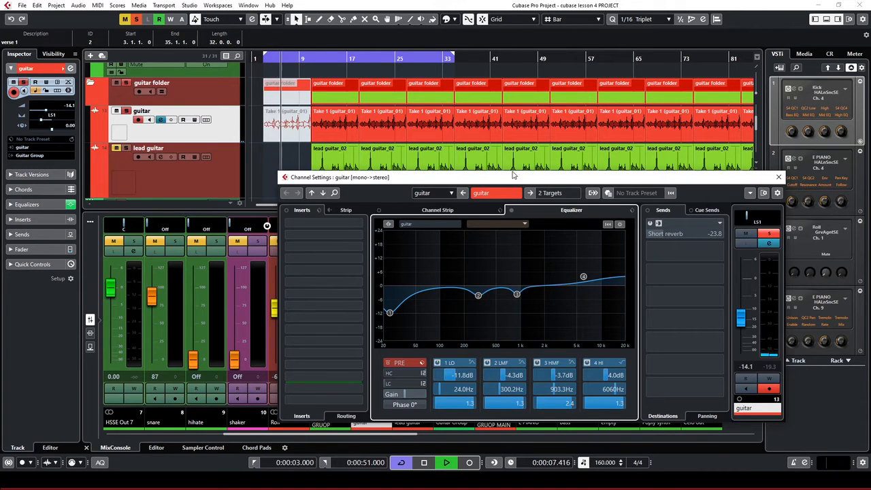
pyautogui.moveTo(542, 182); pyautogui.dragTo(574, 219)
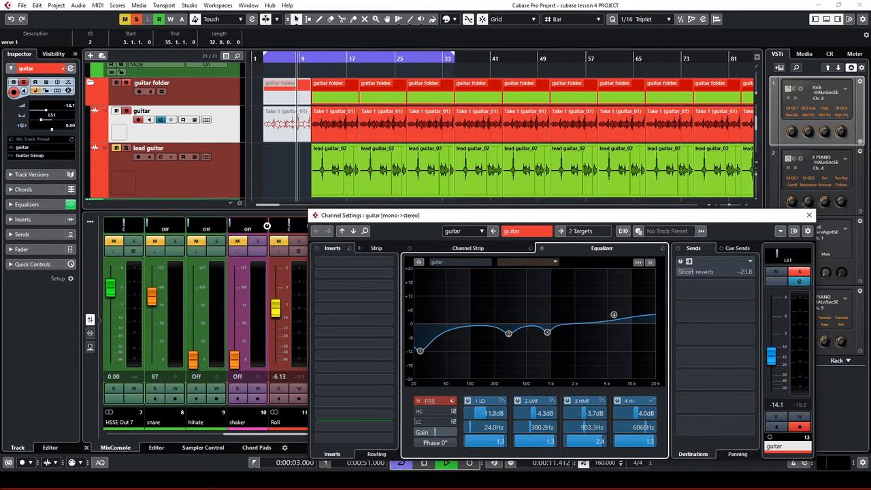
pyautogui.click(470, 248)
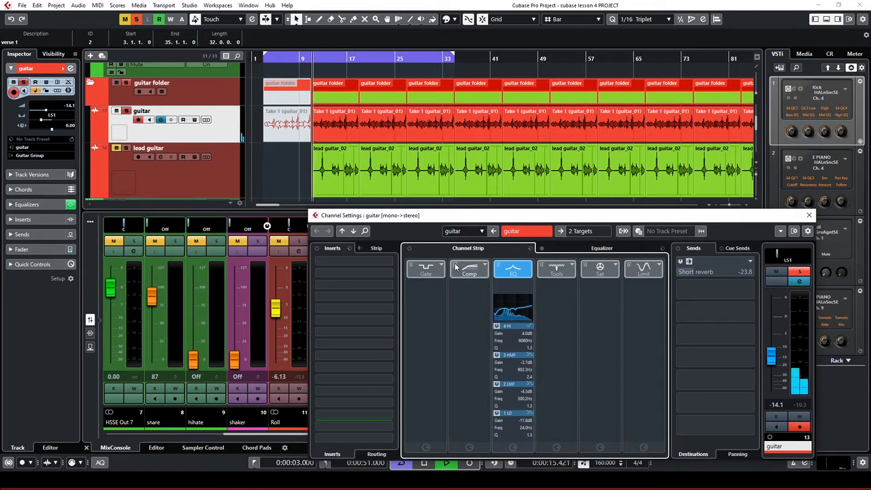
# Enable the guitar channel strip compressor with 20.5 ms attack and a 2.38:1 ratio
pyautogui.click(484, 272)
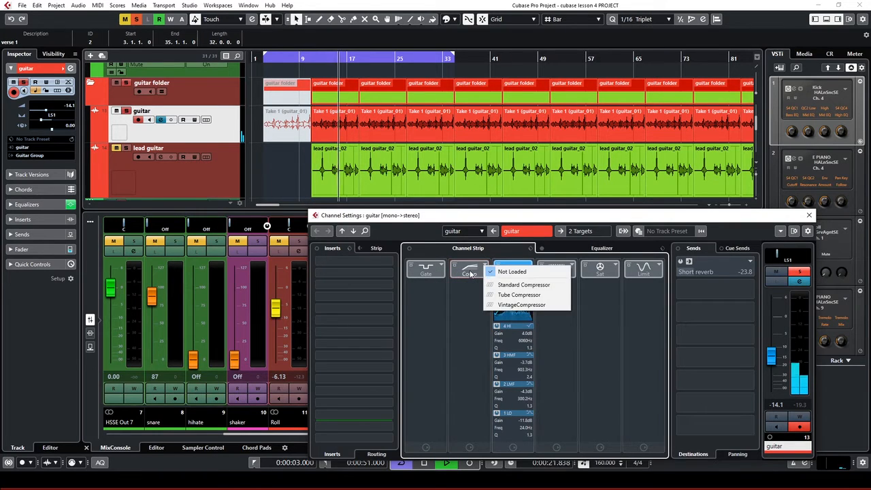
pyautogui.click(471, 273)
pyautogui.click(471, 273)
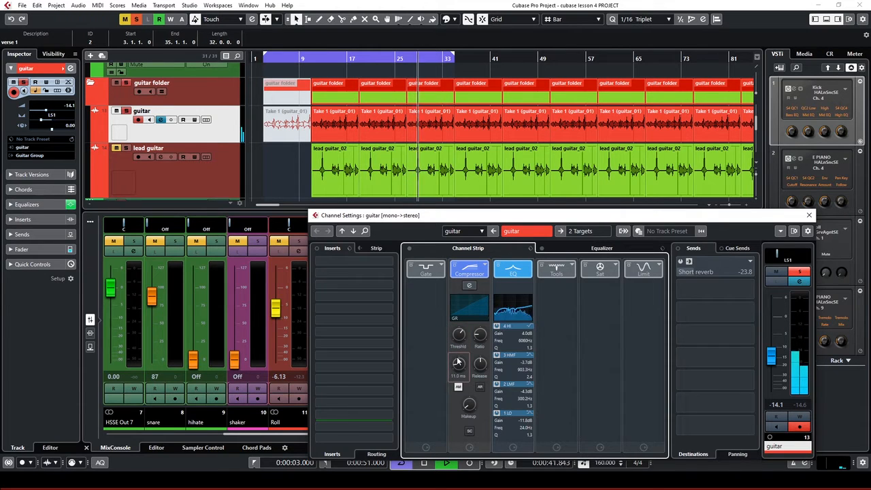
pyautogui.moveTo(453, 353); pyautogui.dragTo(413, 280)
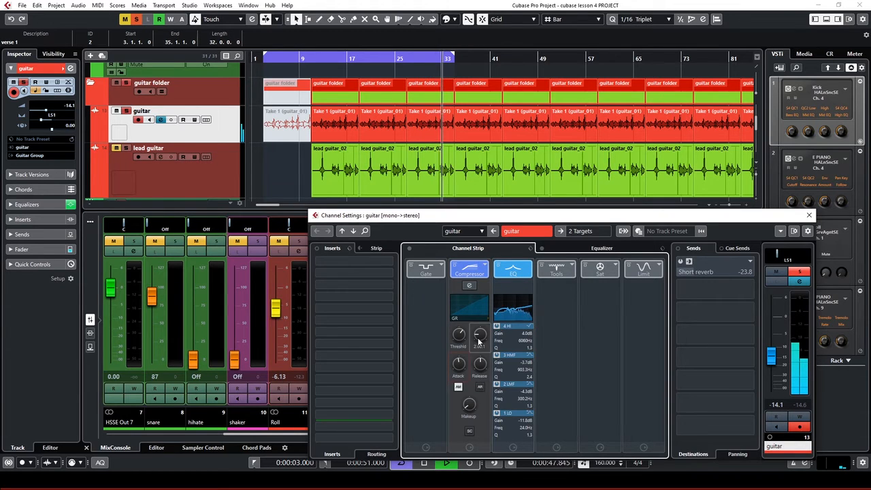
pyautogui.moveTo(479, 340); pyautogui.dragTo(474, 326)
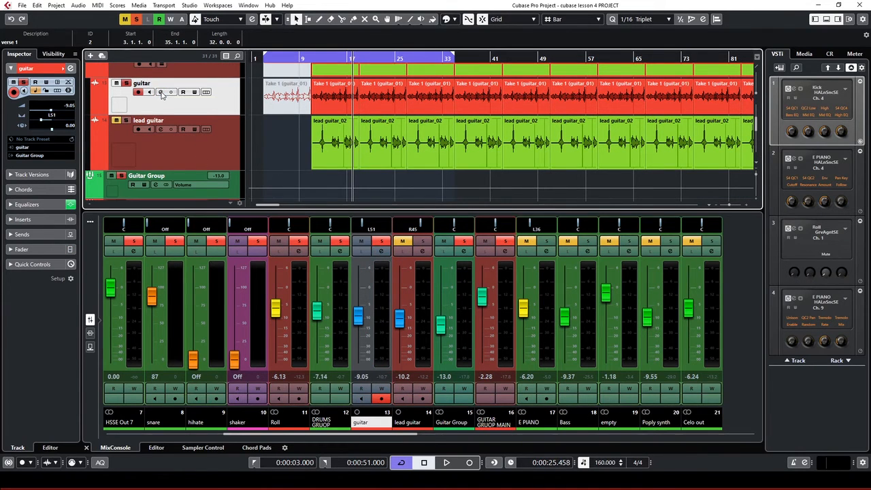
# Switch off the guitar compressor's side-chain and close the channel settings
pyautogui.click(160, 92)
pyautogui.moveTo(556, 167); pyautogui.dragTo(518, 110)
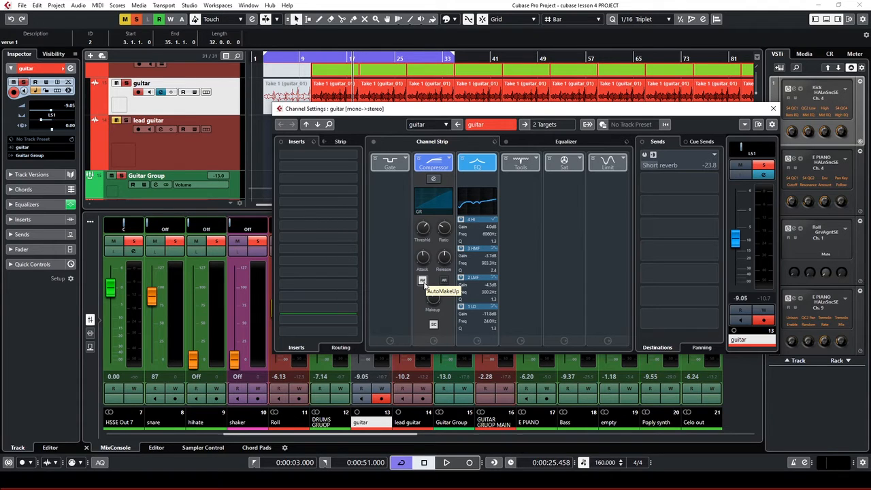
pyautogui.click(434, 325)
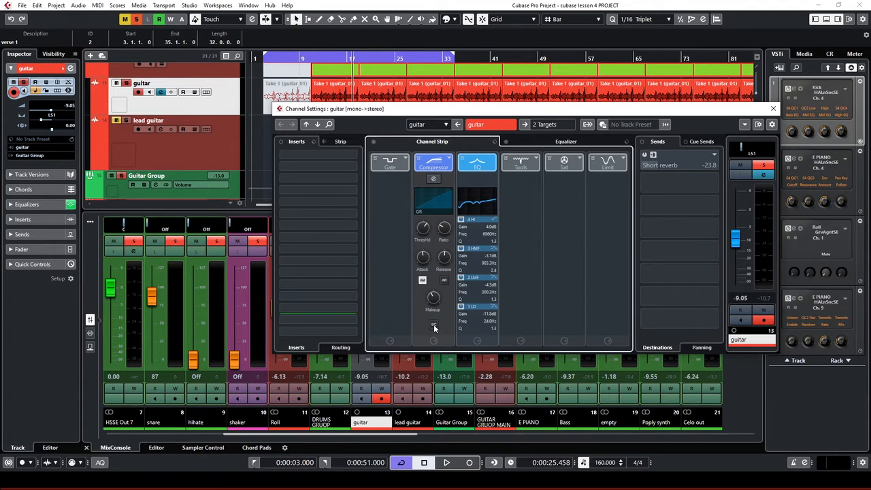
pyautogui.click(773, 111)
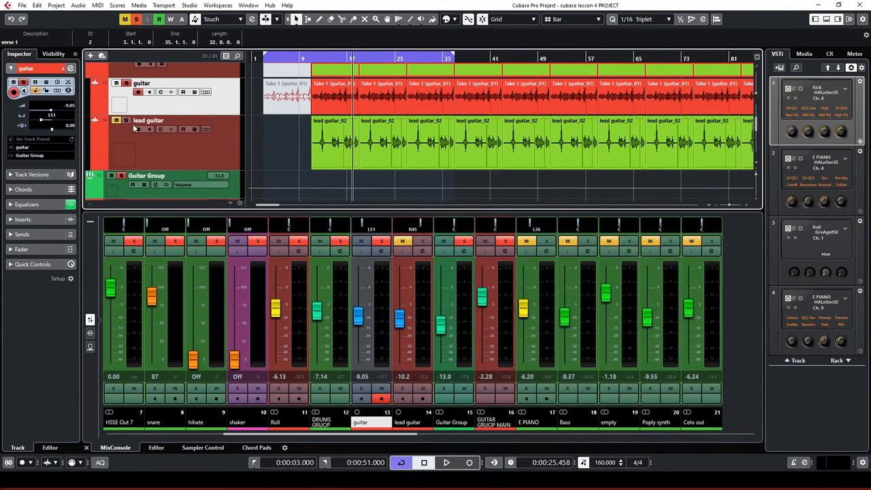
# Turn off cycle looping, play the guitars from bar 13, then stop playback
pyautogui.click(204, 162)
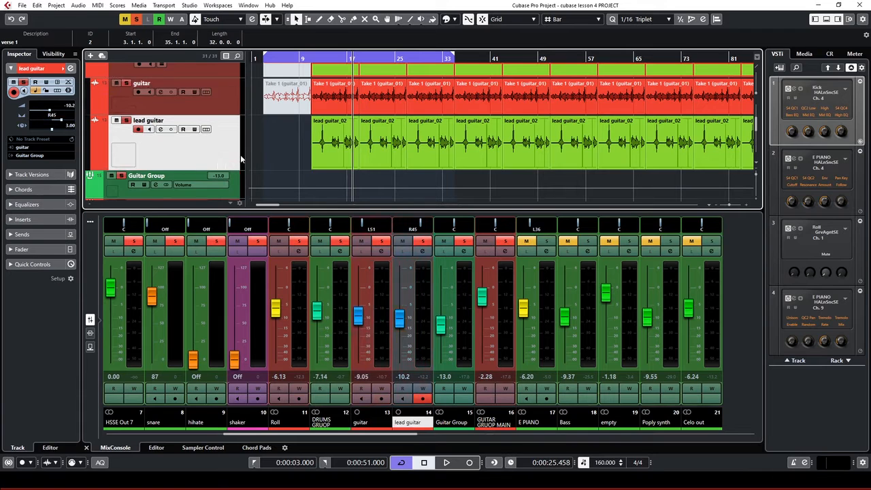
pyautogui.click(322, 59)
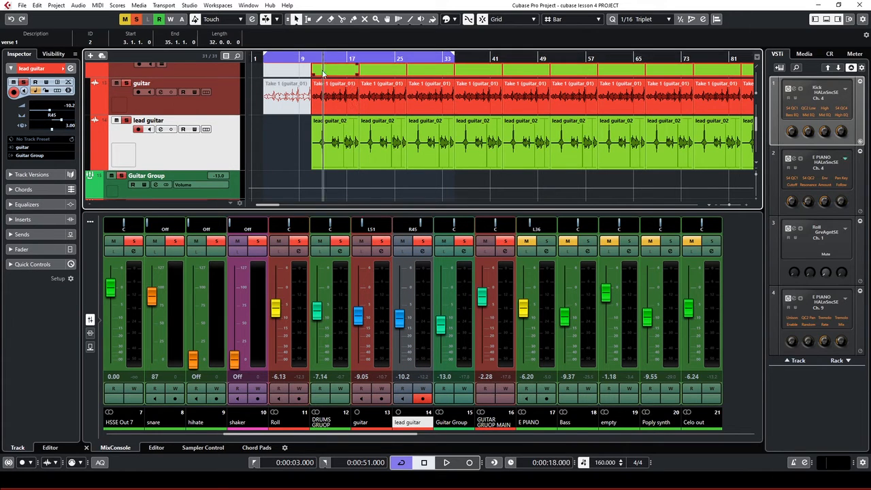
pyautogui.click(320, 61)
pyautogui.press('space')
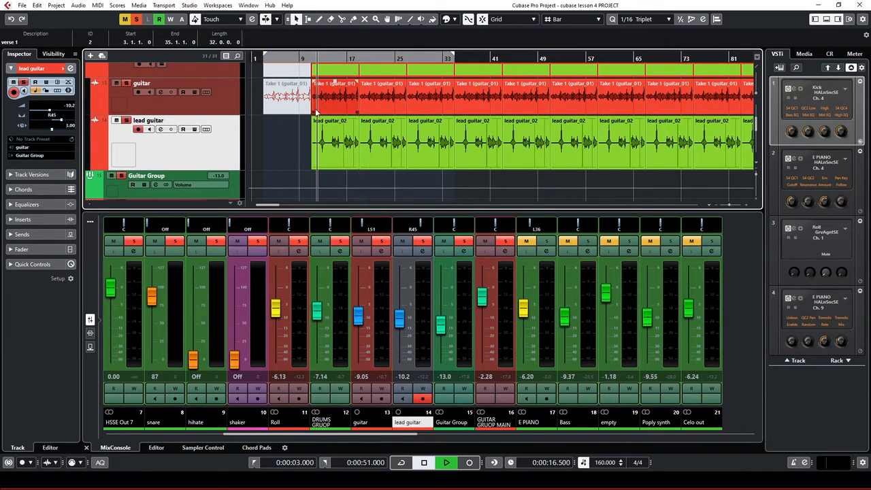
pyautogui.click(193, 111)
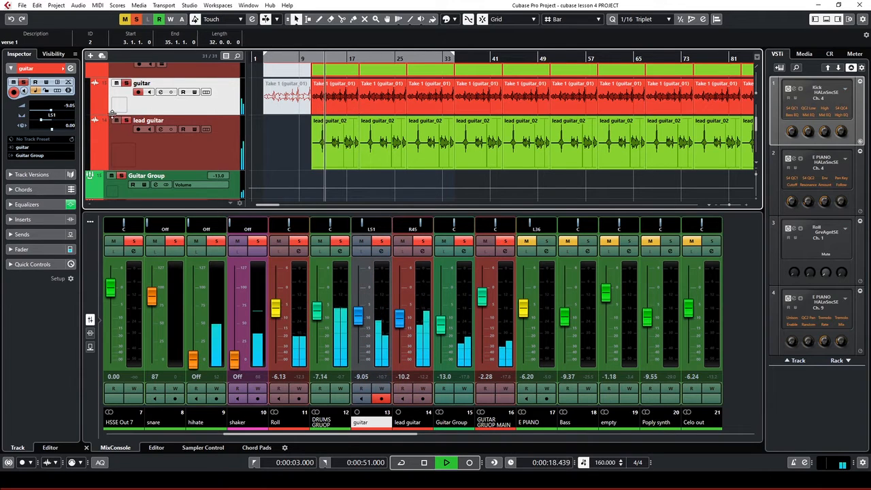
pyautogui.press('space')
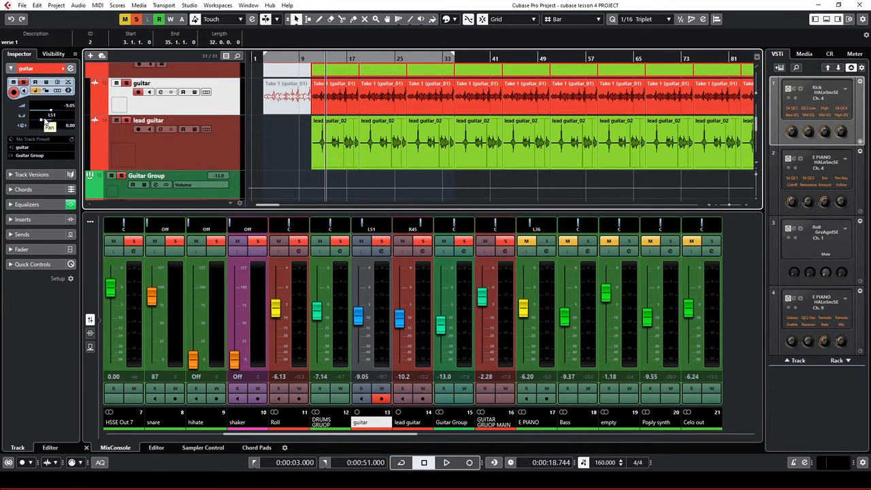
pyautogui.click(189, 150)
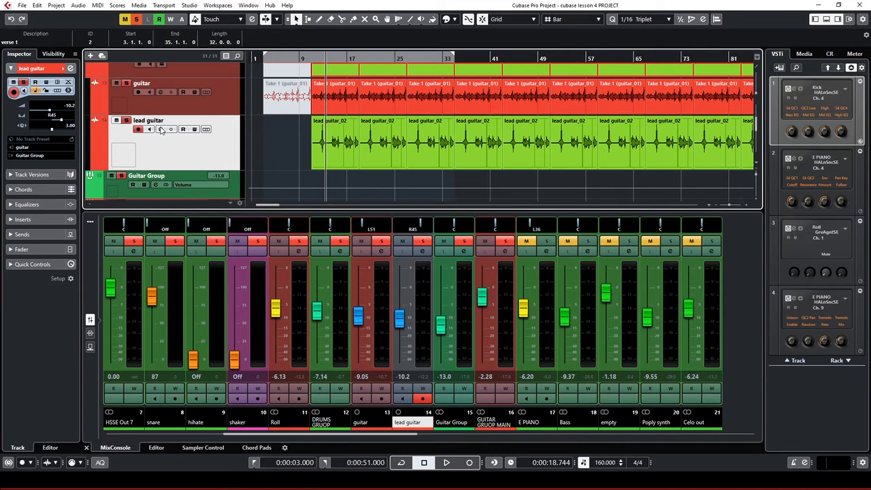
# Load a Compressor into the lead guitar's first insert and open its editor
pyautogui.click(161, 129)
pyautogui.click(332, 155)
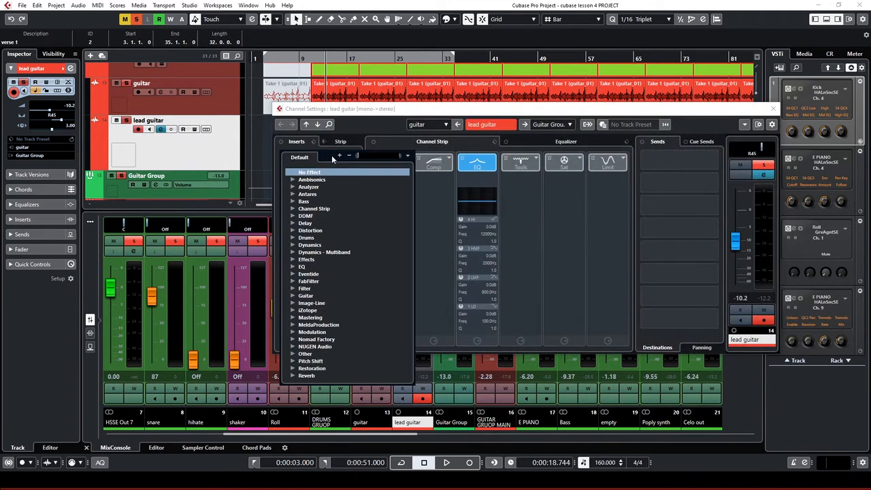
pyautogui.write('com')
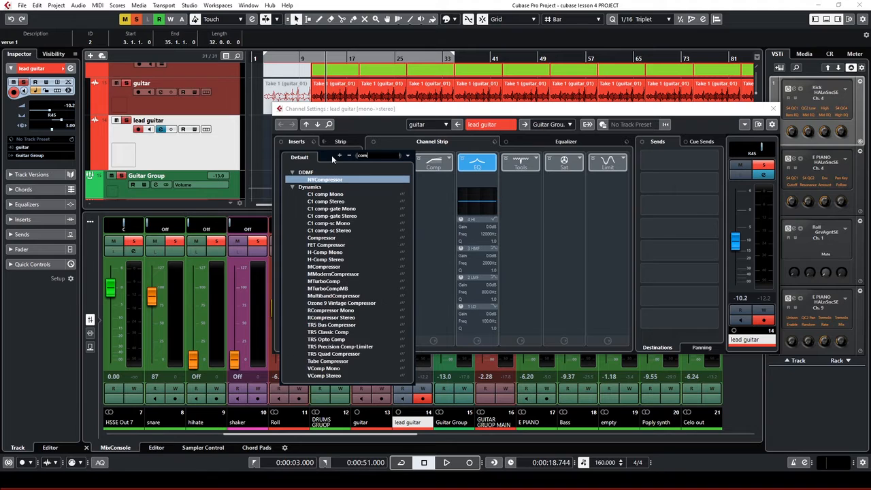
pyautogui.write('pre')
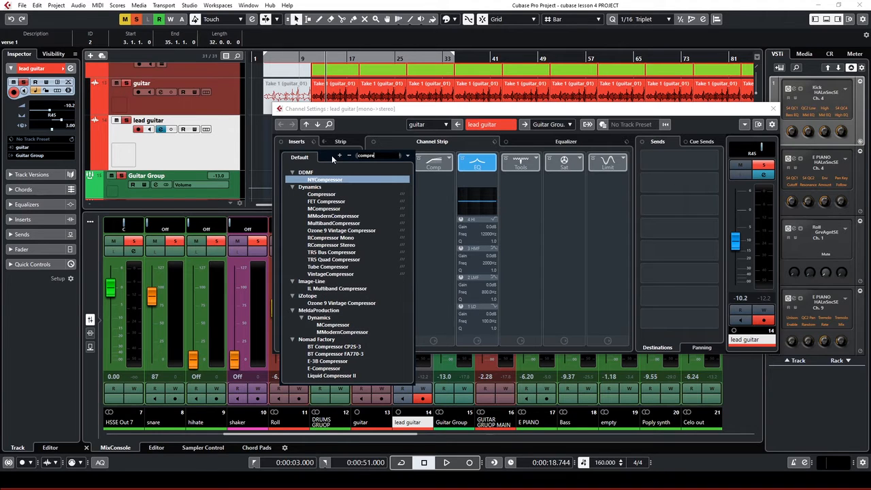
pyautogui.click(328, 195)
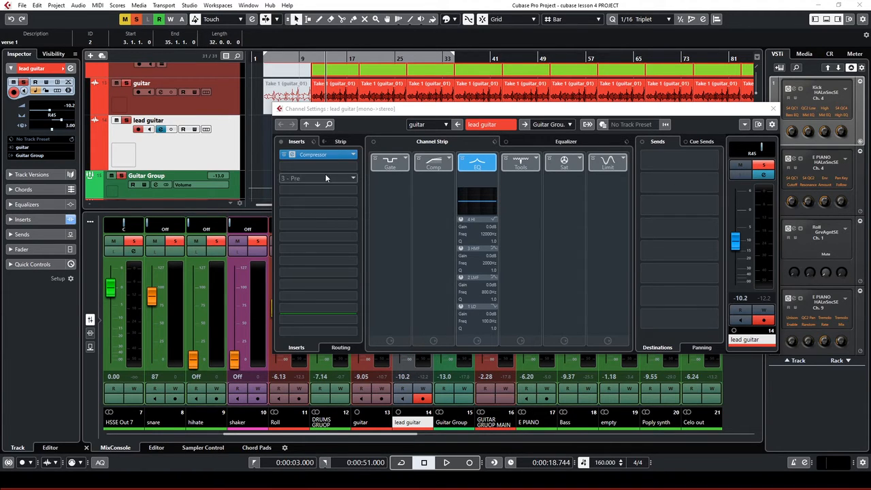
pyautogui.click(293, 155)
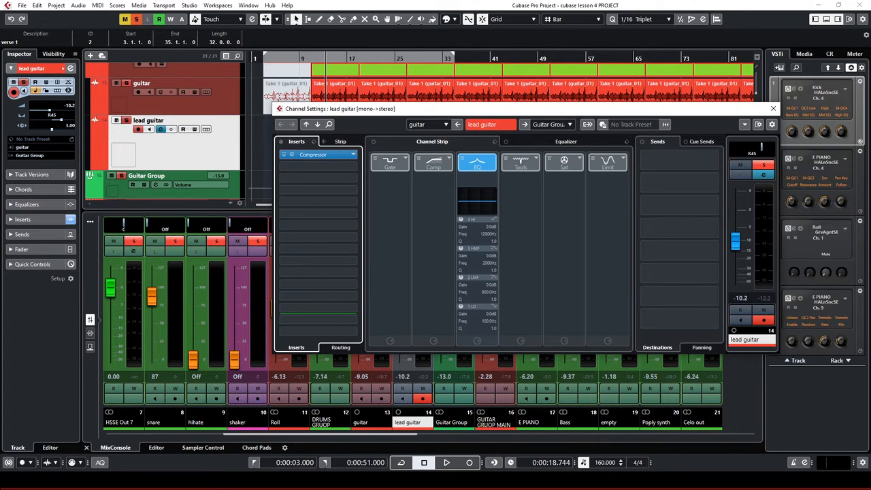
pyautogui.click(294, 154)
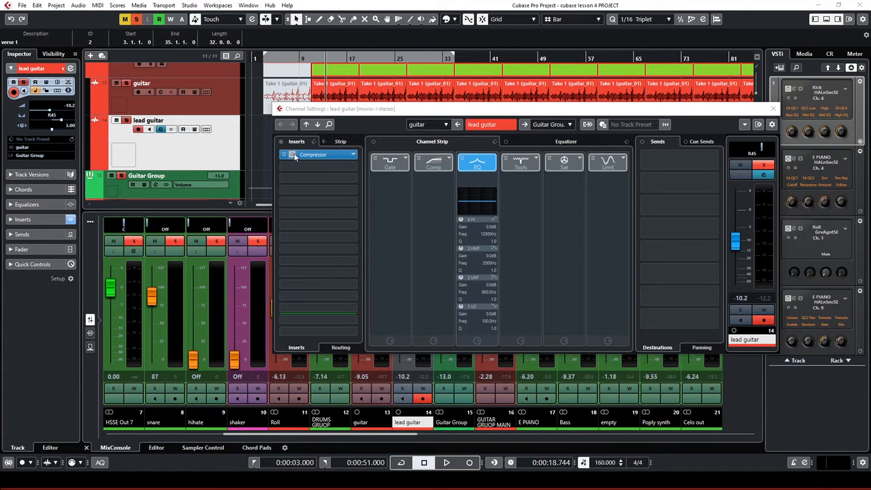
pyautogui.click(492, 238)
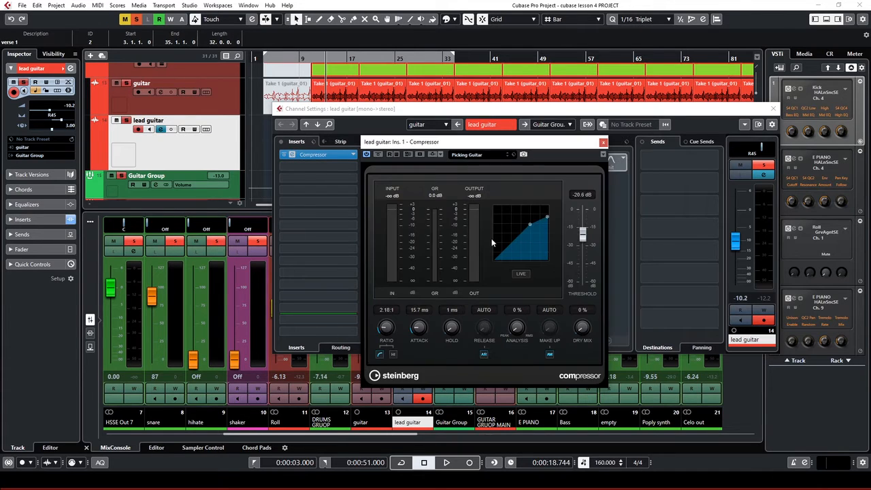
pyautogui.moveTo(475, 144); pyautogui.dragTo(236, 246)
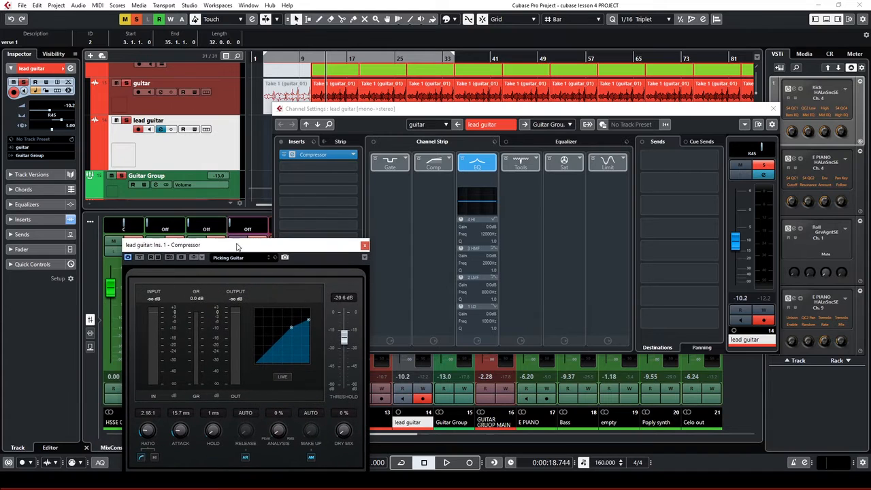
pyautogui.moveTo(418, 118); pyautogui.dragTo(520, 119)
# Raise the lead guitar fader to -6.55 and lower its compressor threshold to -22.5 dB
pyautogui.press('space')
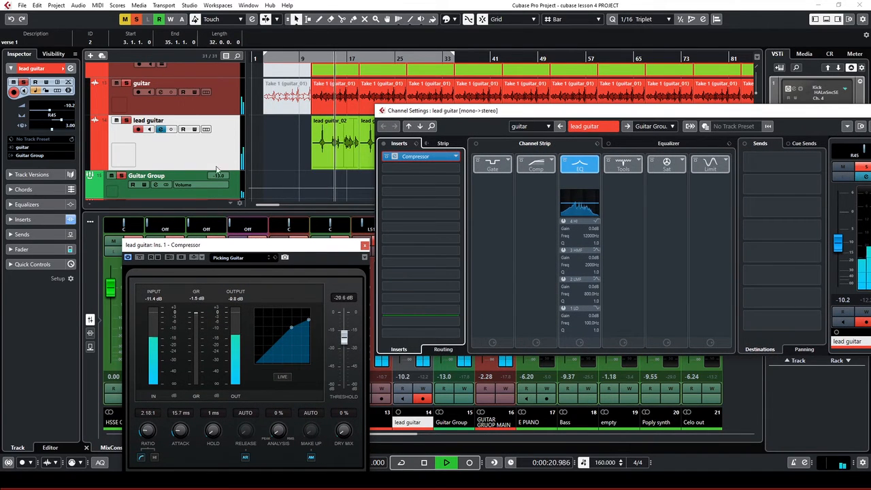
pyautogui.click(52, 113)
pyautogui.moveTo(52, 111); pyautogui.dragTo(54, 111)
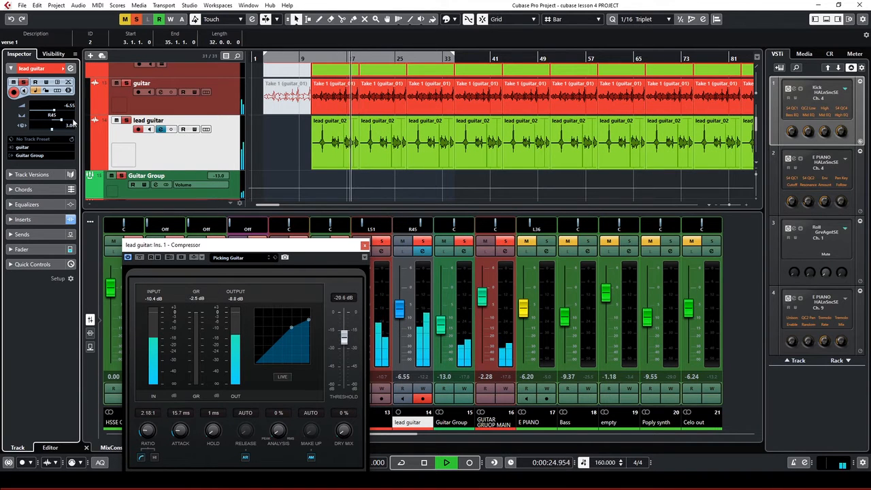
pyautogui.moveTo(311, 245); pyautogui.dragTo(389, 182)
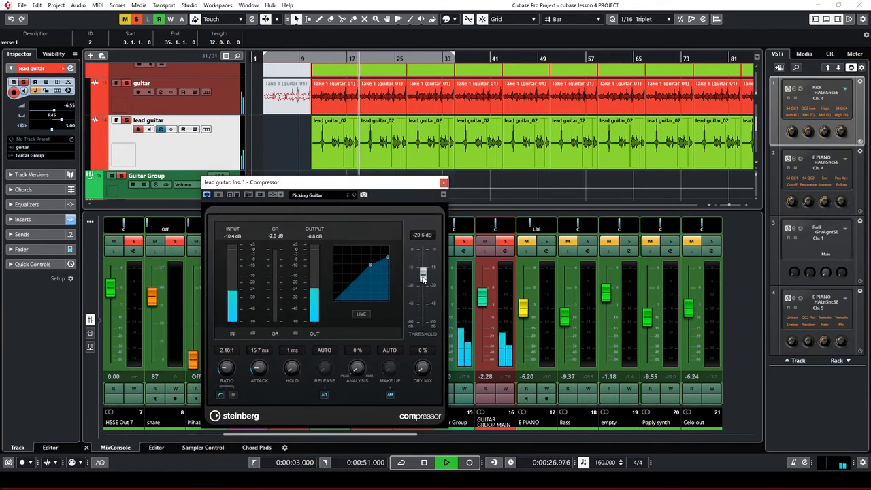
pyautogui.moveTo(423, 281); pyautogui.dragTo(424, 284)
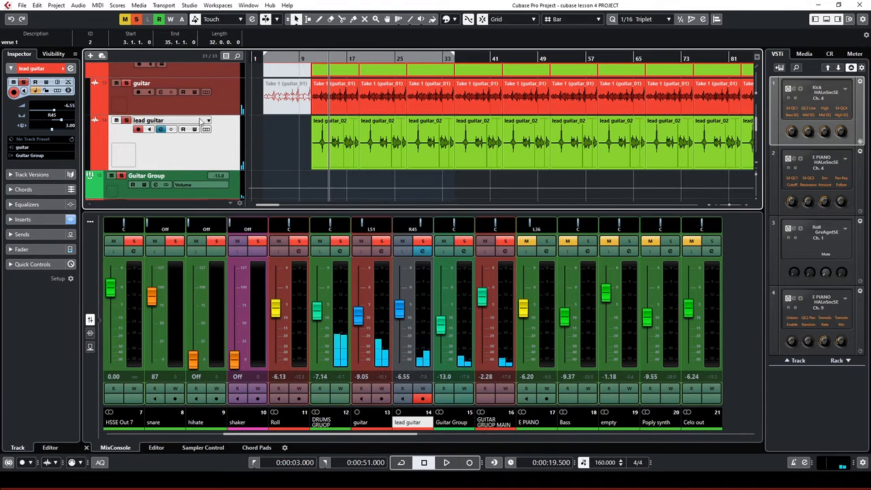
# Select Guitar Group, open its channel settings, and switch on the Short reverb send for playback
pyautogui.click(229, 192)
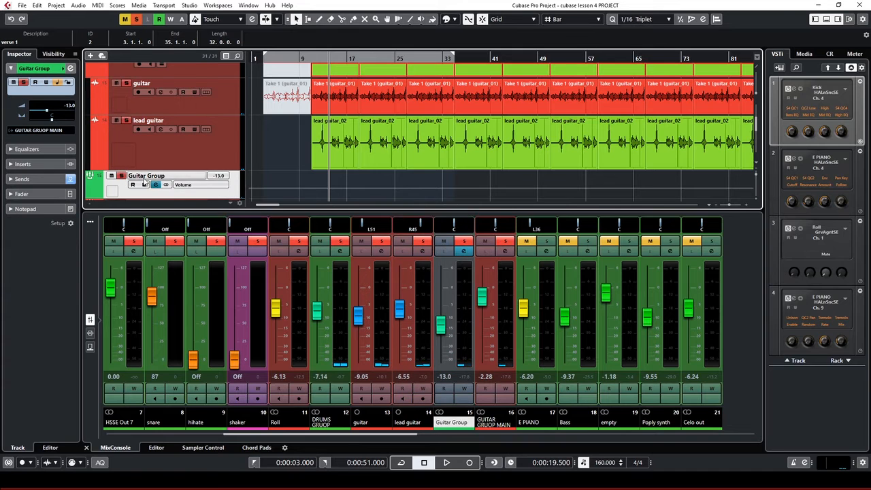
pyautogui.click(156, 185)
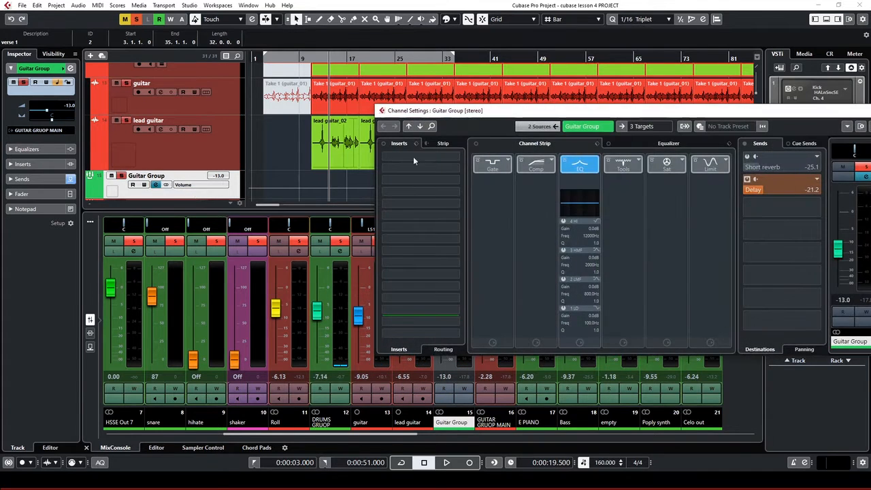
pyautogui.moveTo(617, 113); pyautogui.dragTo(553, 112)
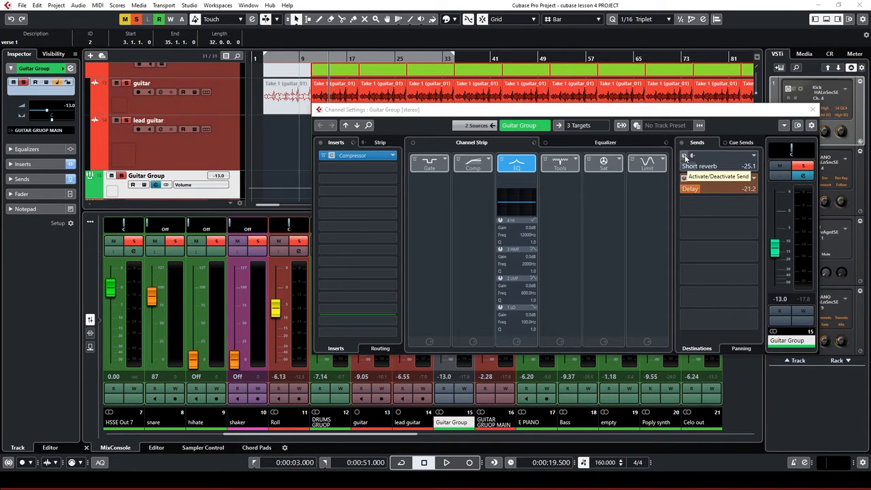
pyautogui.click(685, 157)
pyautogui.press('space')
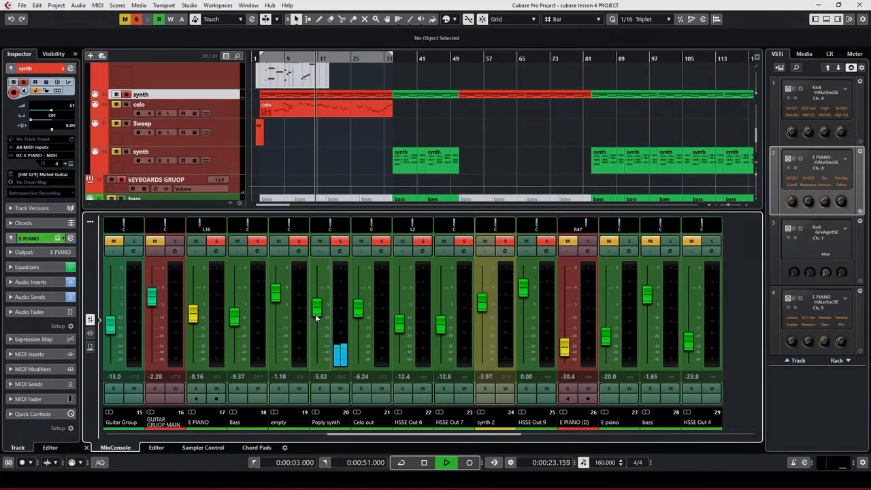
# Raise the Poply synth fader to -5.08 and load Compressor into its first insert
pyautogui.moveTo(318, 316); pyautogui.dragTo(318, 313)
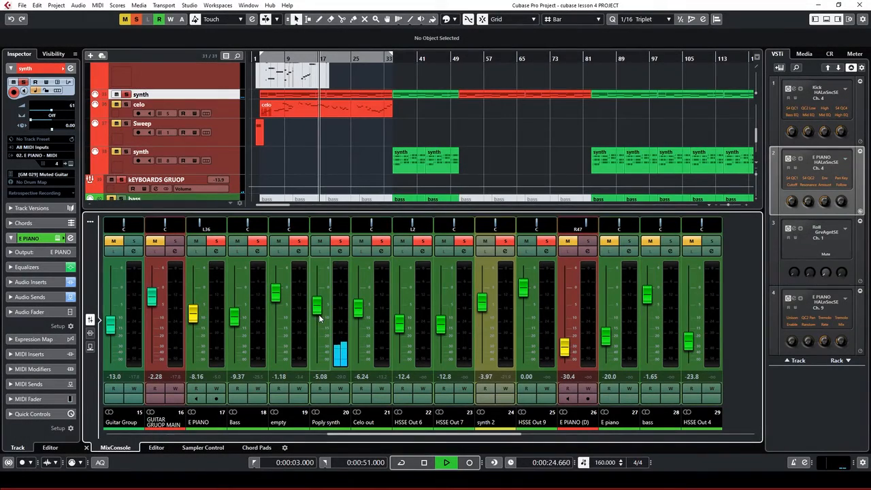
pyautogui.click(341, 250)
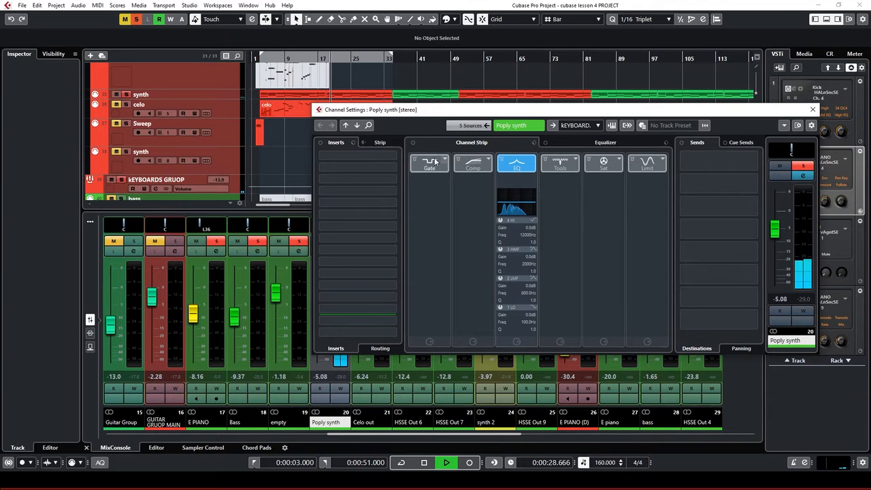
pyautogui.click(386, 156)
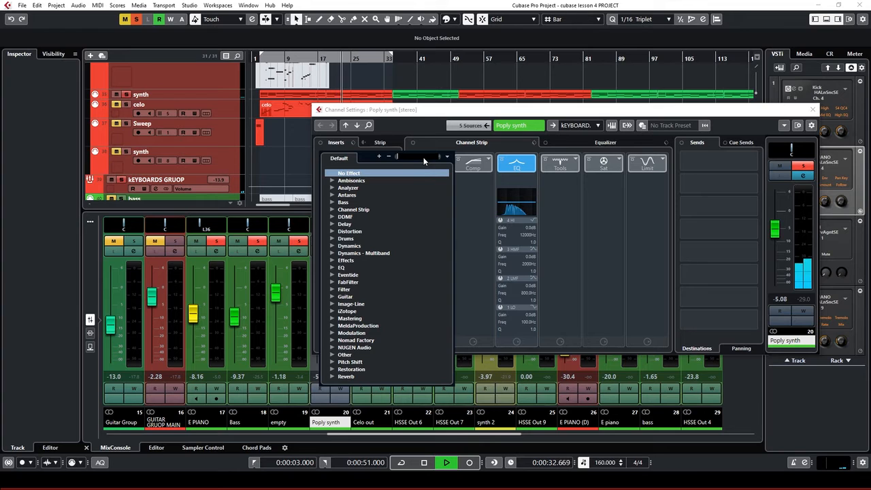
pyautogui.write('c')
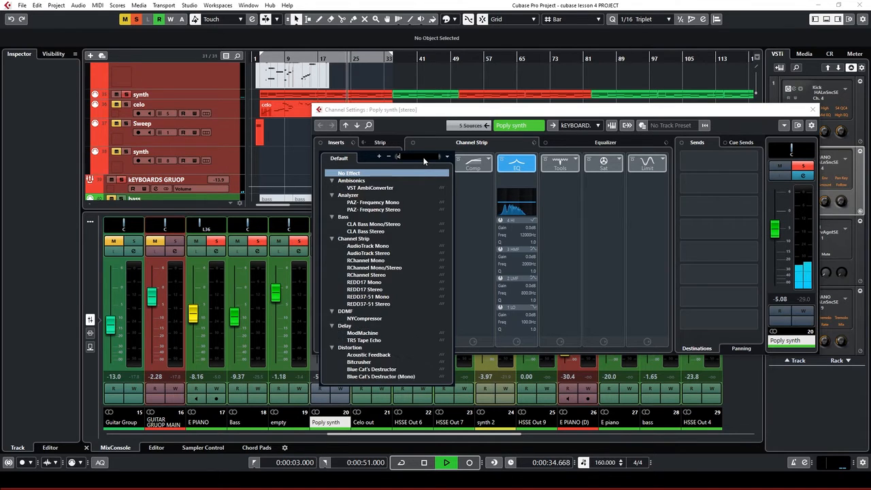
pyautogui.write('ompress')
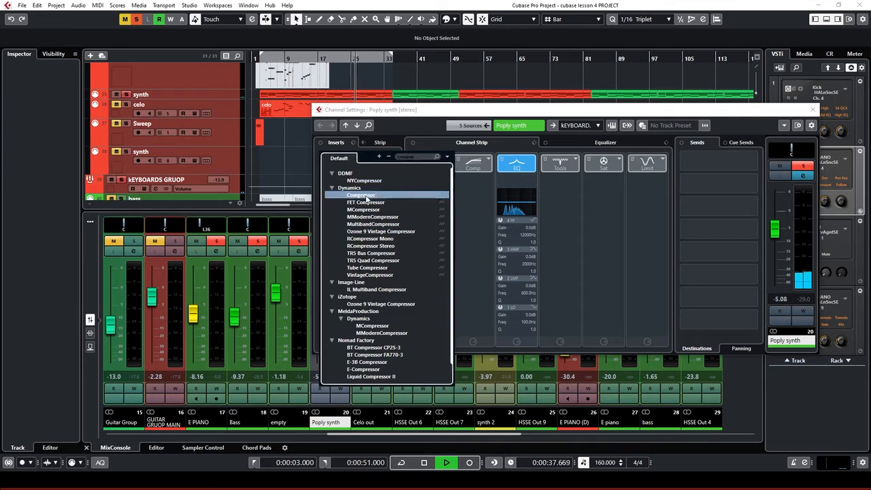
pyautogui.click(366, 197)
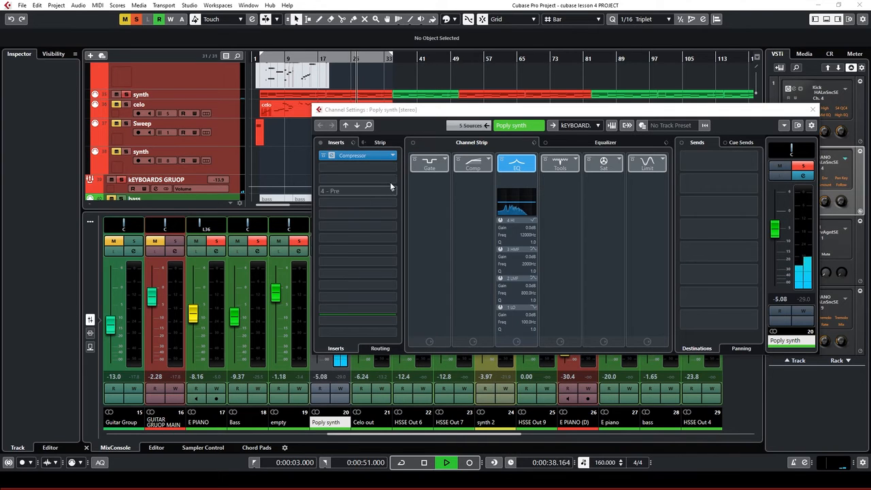
# Open the Poply synth Compressor editor and clear the guitar filter in its preset browser
pyautogui.doubleClick(332, 156)
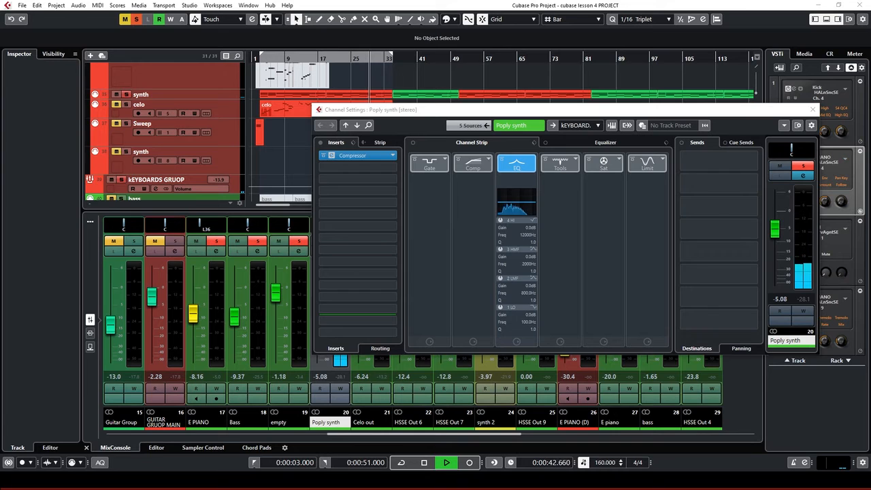
pyautogui.moveTo(795, 204); pyautogui.dragTo(594, 172)
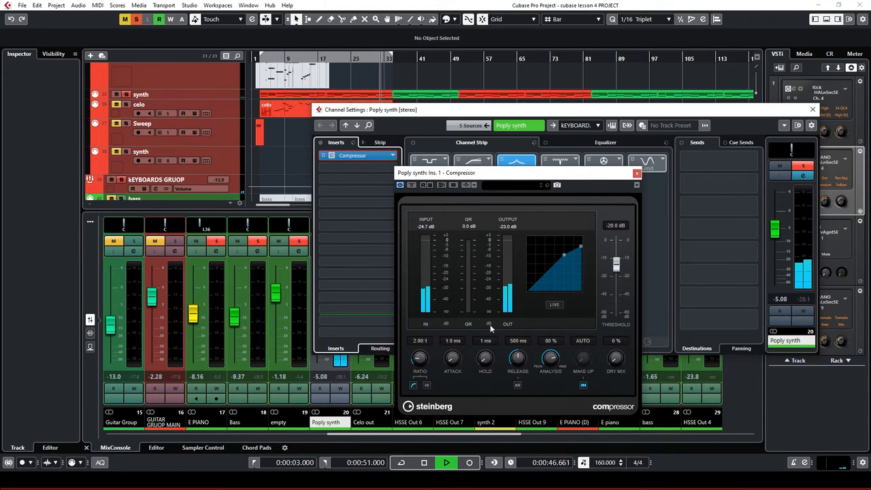
pyautogui.click(502, 185)
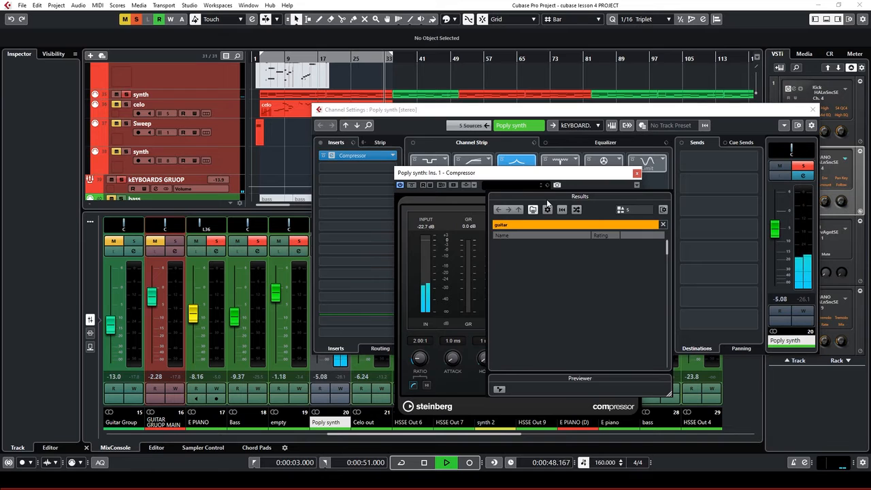
pyautogui.click(514, 227)
pyautogui.press('BackSpace')
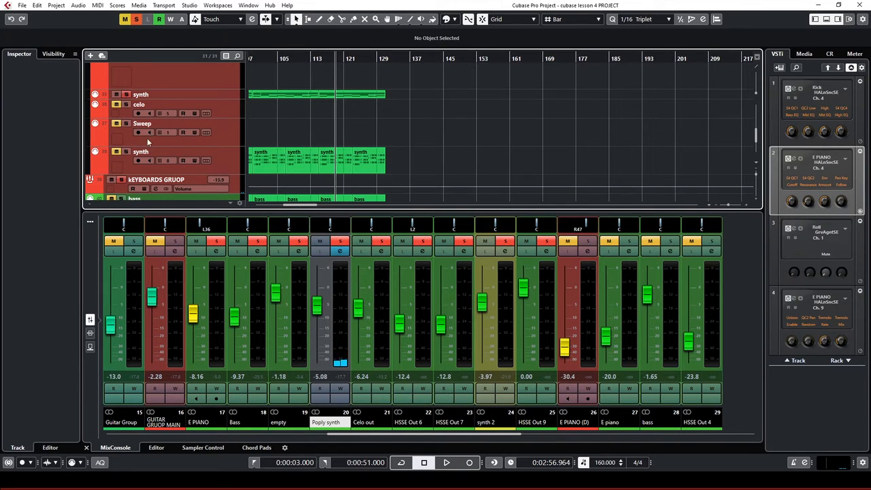
# Play from around bar 103 and reopen the Poply synth Compressor editor
pyautogui.click(273, 59)
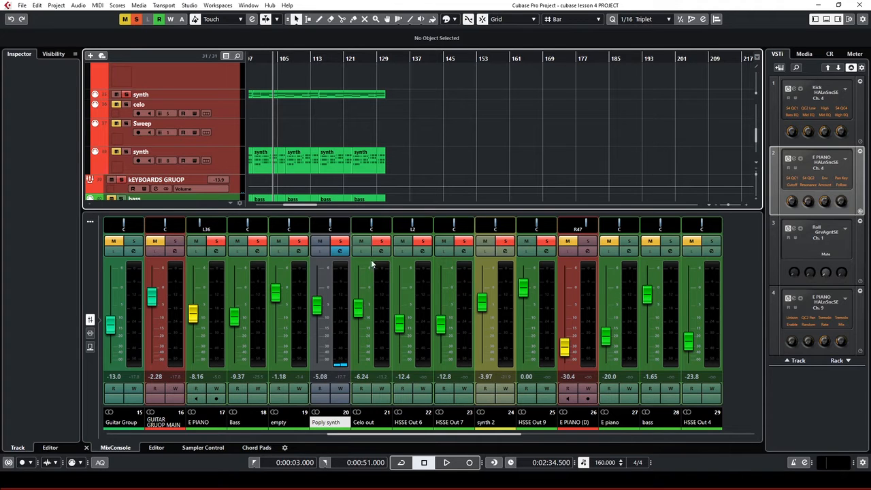
pyautogui.press('space')
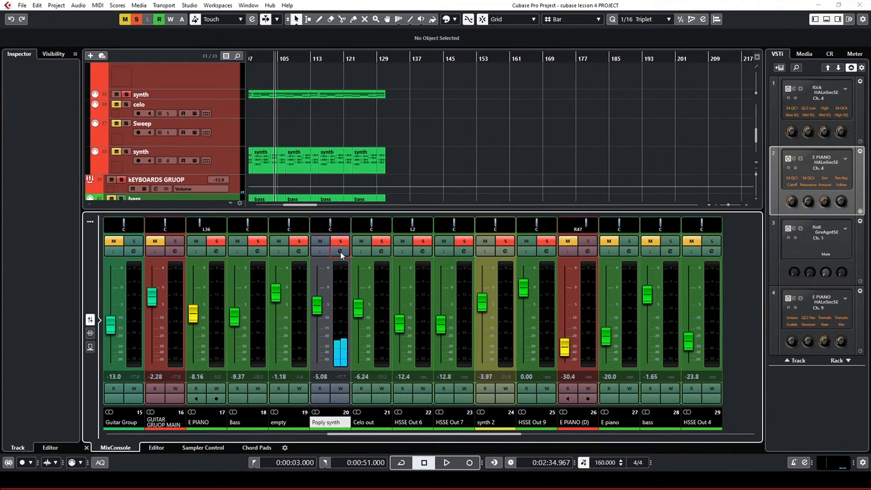
pyautogui.click(340, 252)
pyautogui.click(333, 156)
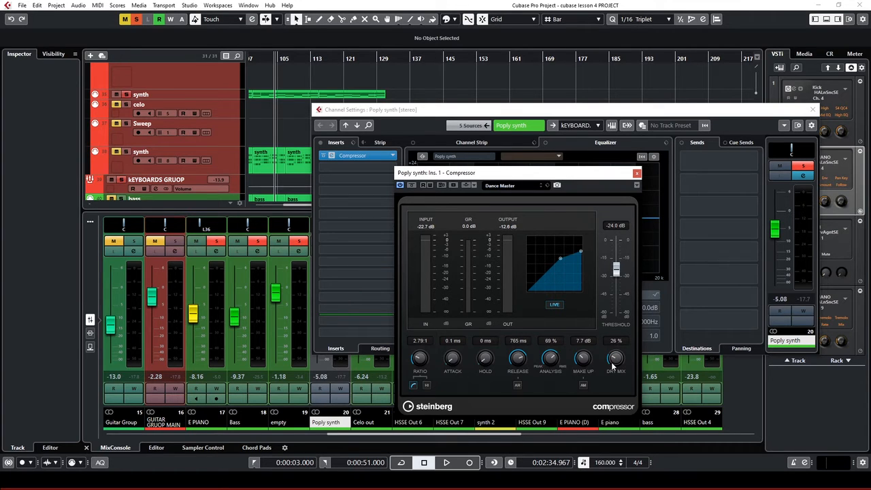
# While auditioning, set the compressor's dry mix to 27% and lower its threshold to -28.5 dB
pyautogui.press('space')
pyautogui.moveTo(612, 365); pyautogui.dragTo(612, 358)
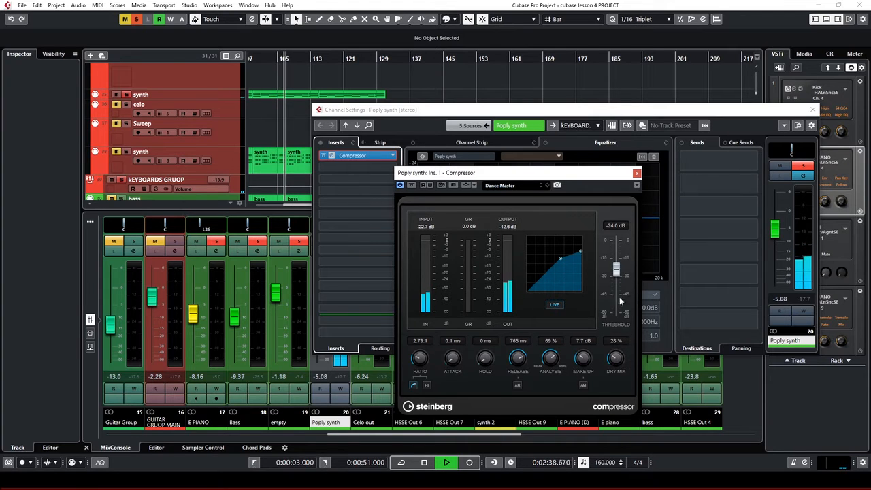
pyautogui.moveTo(616, 270); pyautogui.dragTo(616, 279)
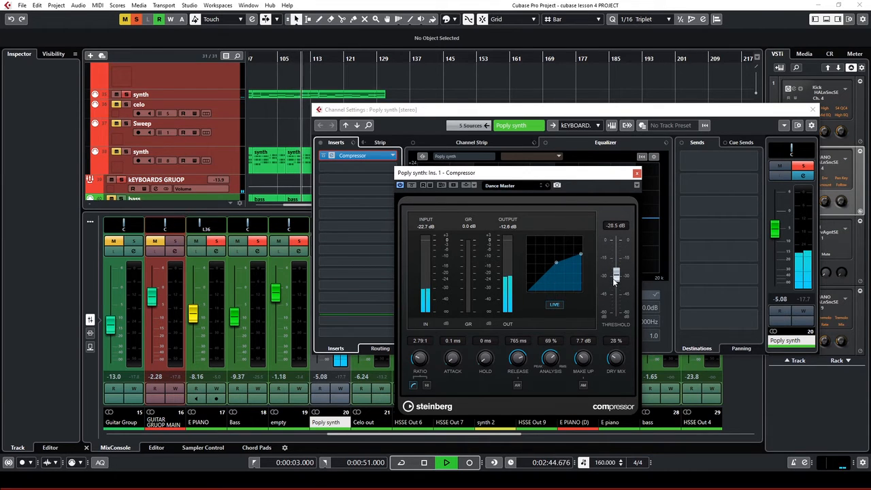
pyautogui.press('space')
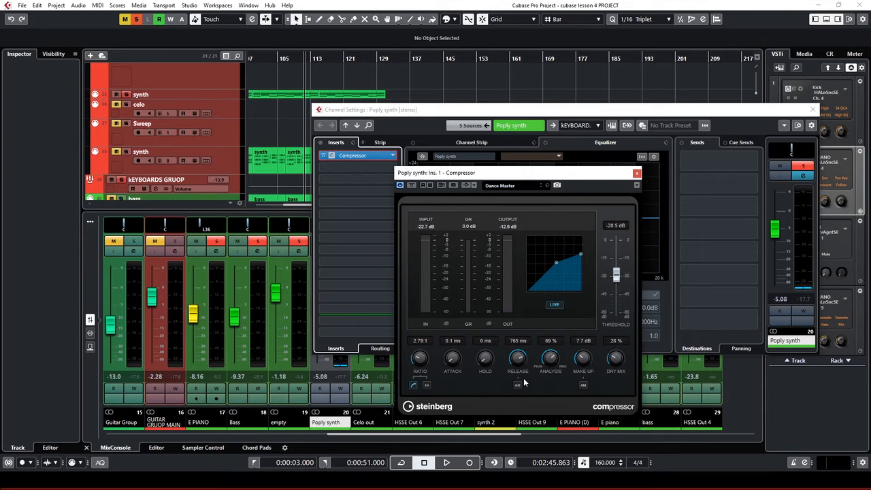
# Open the Poply synth's full equalizer, cutting -23.4 dB at 34.5 Hz and notching -6.5 dB at 448.6 Hz
pyautogui.click(637, 174)
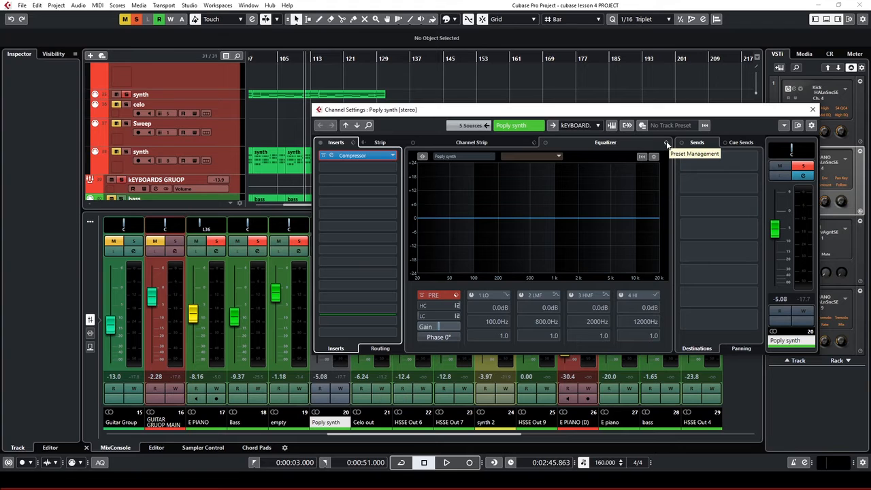
pyautogui.click(640, 142)
pyautogui.click(476, 142)
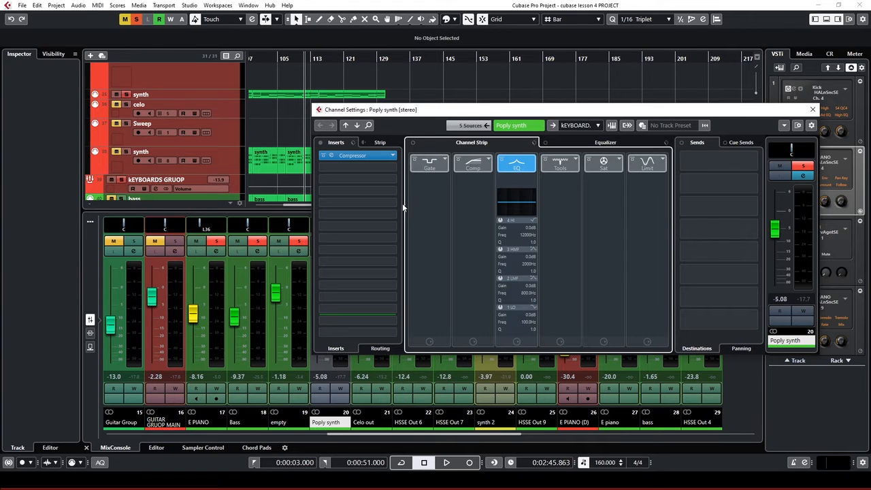
pyautogui.click(503, 165)
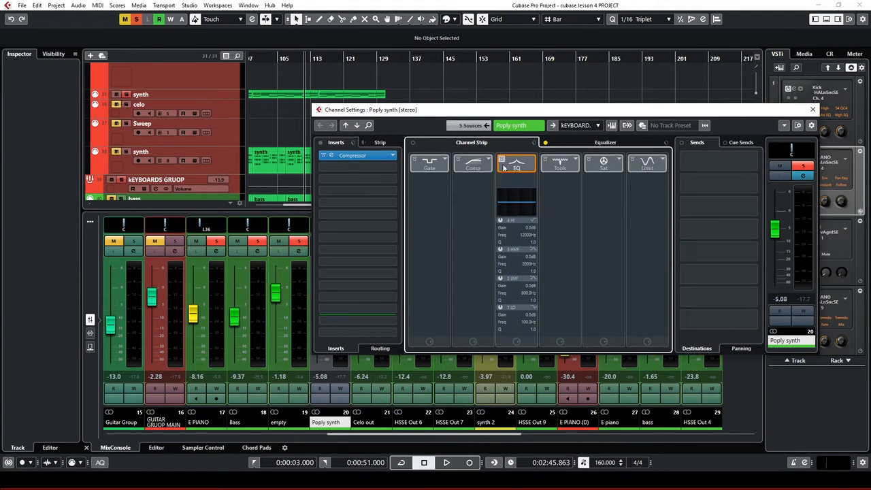
pyautogui.click(601, 144)
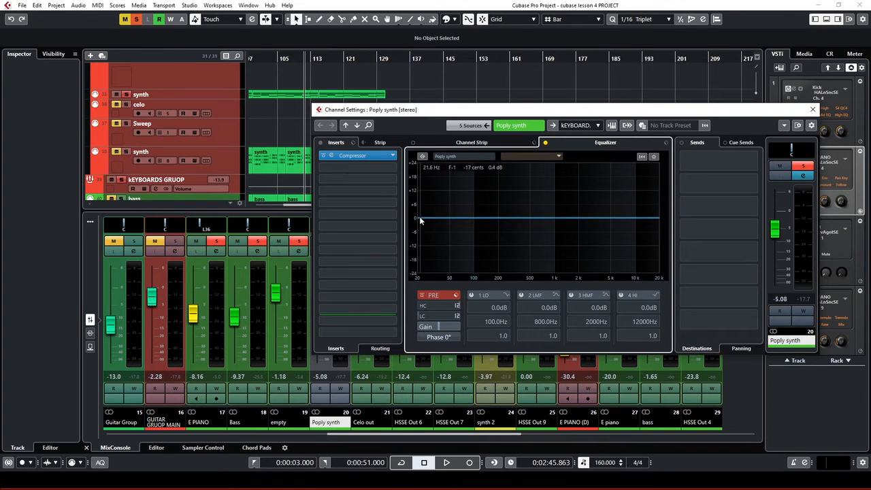
pyautogui.moveTo(420, 220); pyautogui.dragTo(424, 235)
pyautogui.click(451, 222)
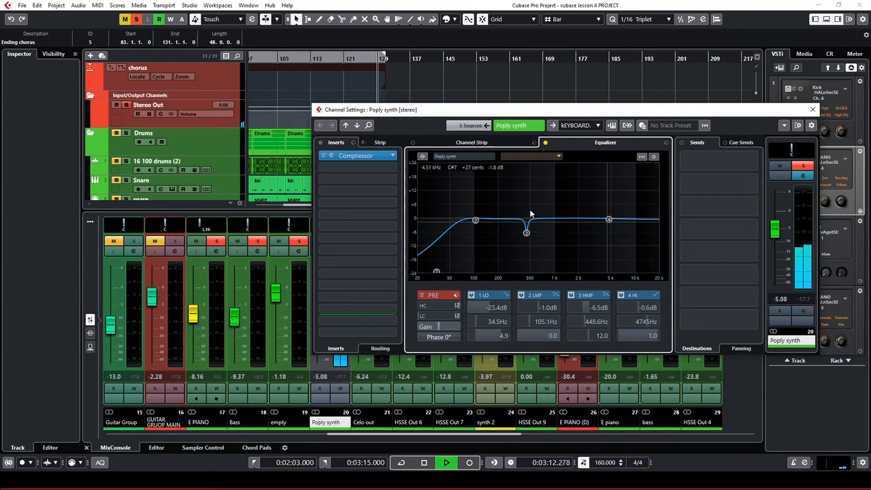
pyautogui.press('space')
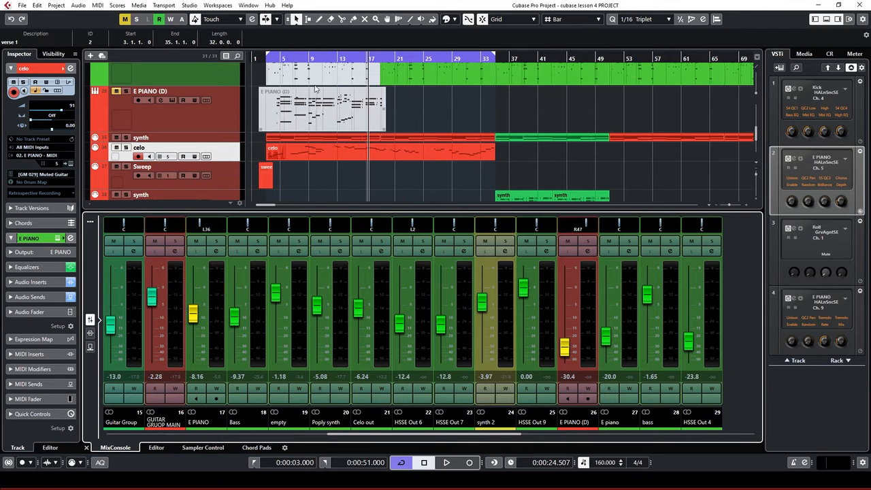
# From about bar 5, open Celo out's Compressor (-20 dB, 2:1) and solo the channel during playback
pyautogui.click(294, 58)
pyautogui.click(294, 58)
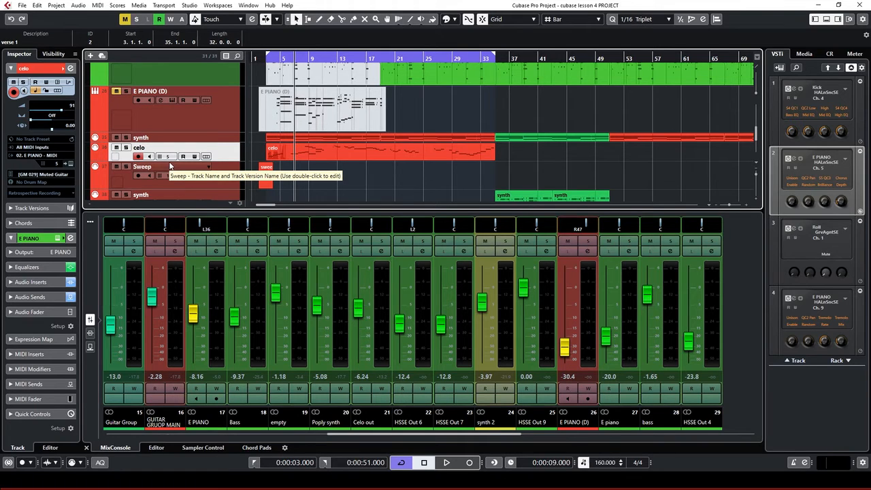
pyautogui.click(383, 253)
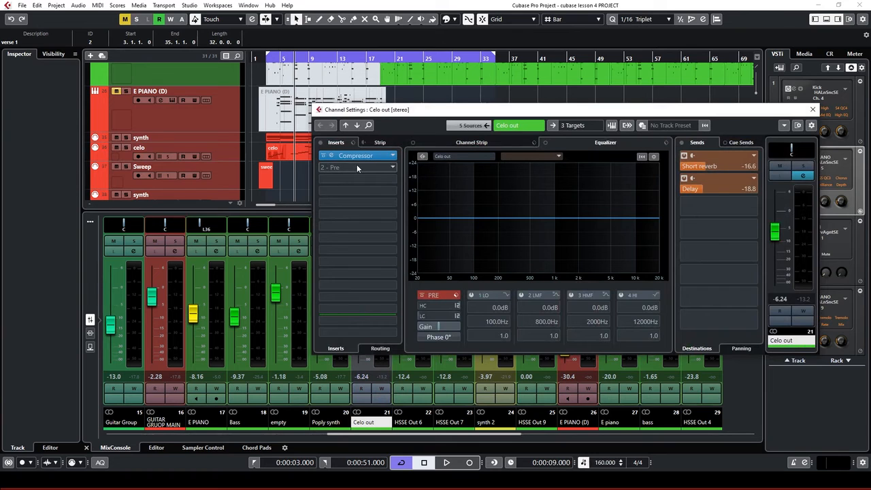
pyautogui.click(333, 156)
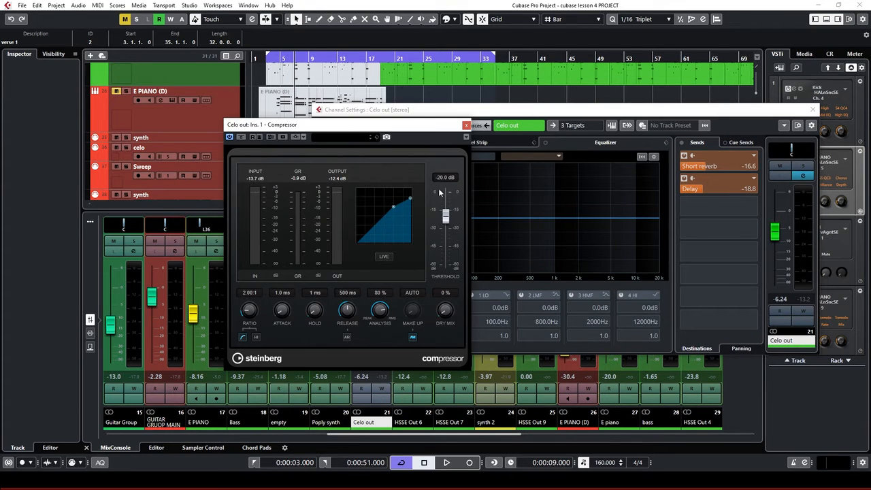
pyautogui.press('space')
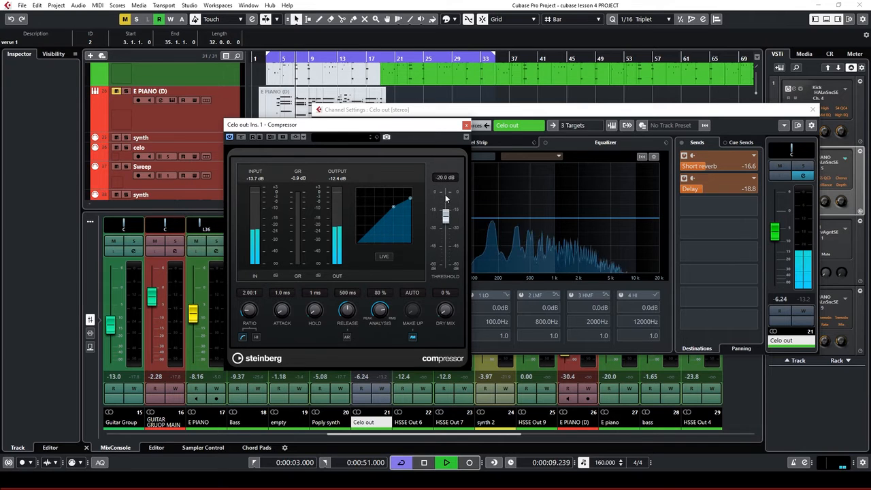
pyautogui.click(804, 167)
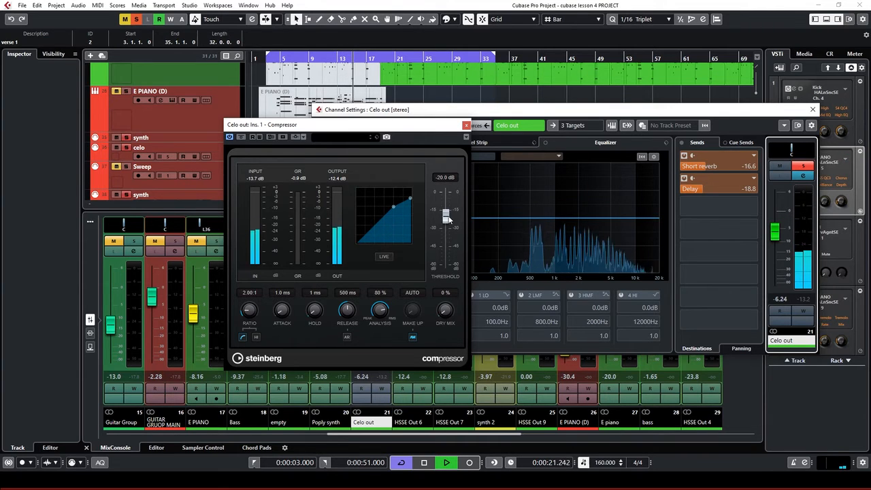
pyautogui.press('space')
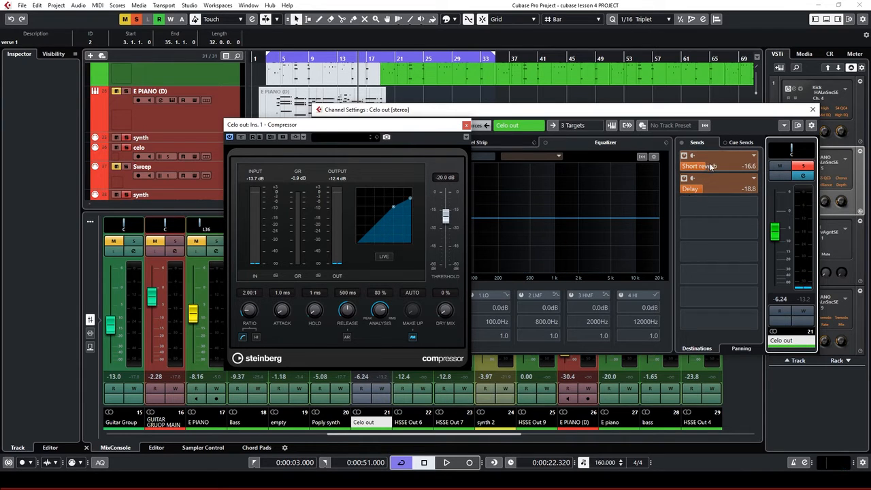
# Lower Celo out's Short reverb send to -17.7, adjust the Delay send, then close both windows
pyautogui.click(704, 169)
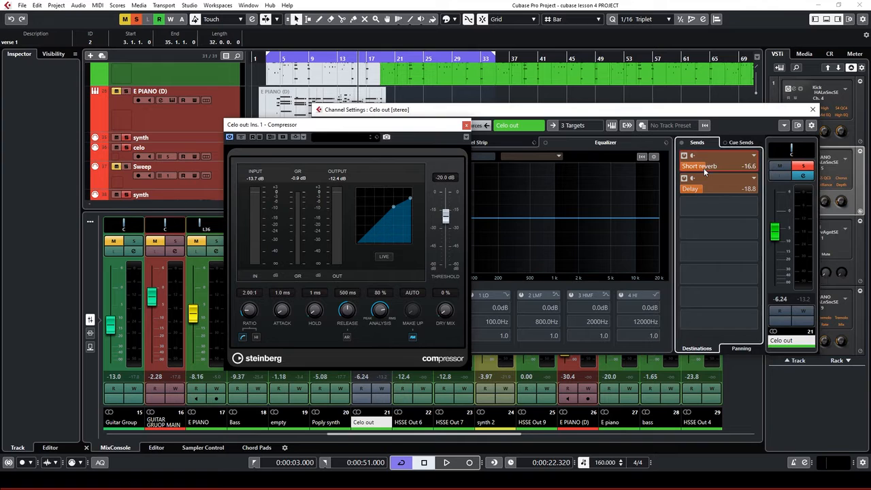
pyautogui.scroll(-3, 702, 170)
pyautogui.press('space')
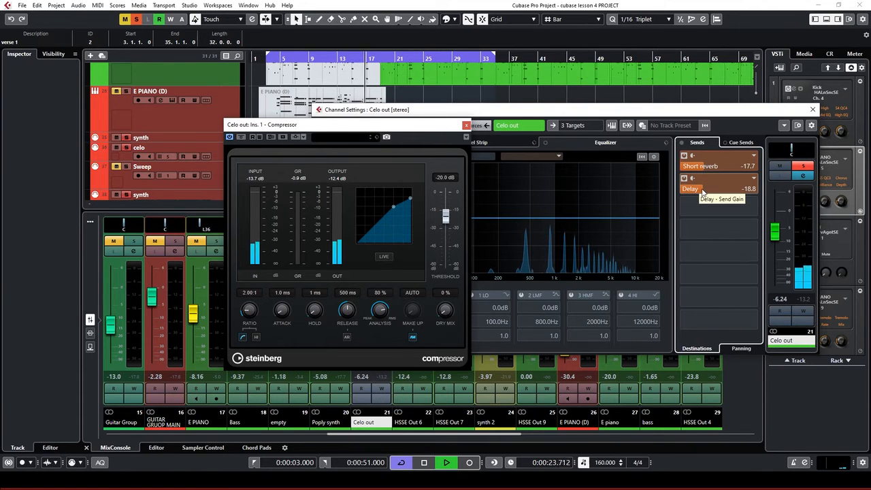
pyautogui.moveTo(703, 192)
pyautogui.mouseDown()
pyautogui.moveTo(786, 175)
pyautogui.moveTo(738, 195)
pyautogui.moveTo(692, 191)
pyautogui.mouseUp()
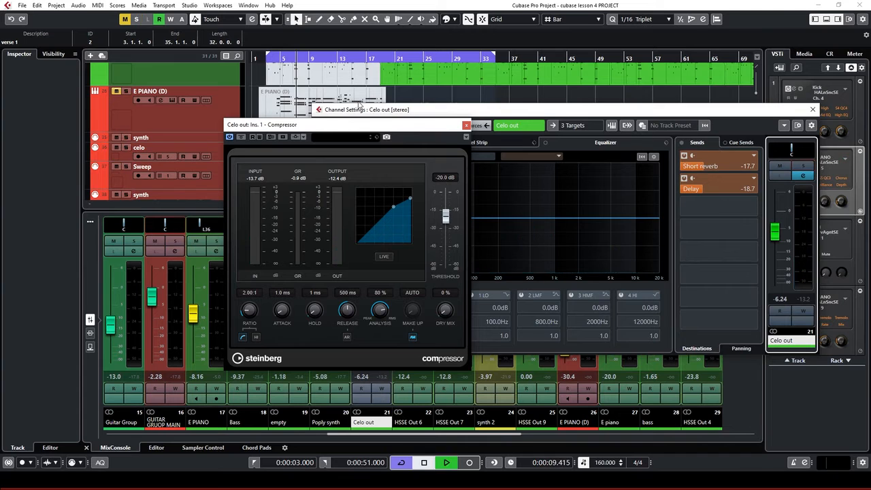
pyautogui.click(813, 109)
pyautogui.click(466, 126)
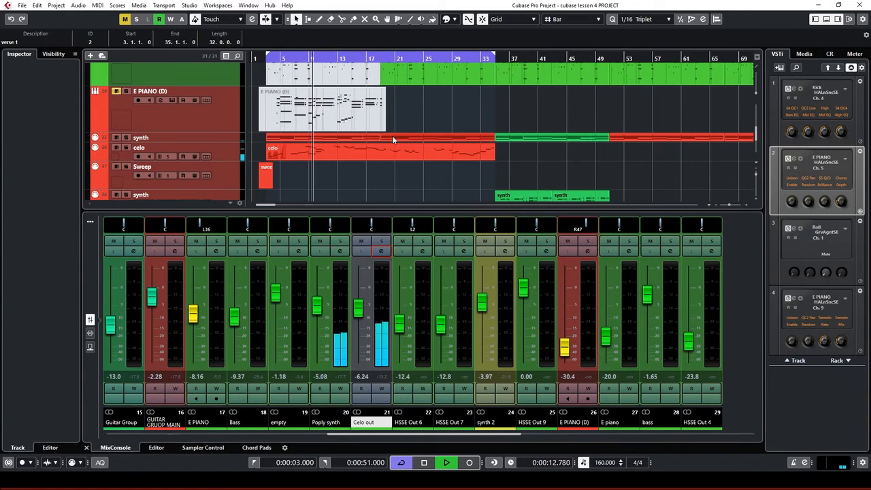
# Select the celo track and raise the Celo out fader from -6.24 dB to about -4.5 dB
pyautogui.scroll(-1, 392, 136)
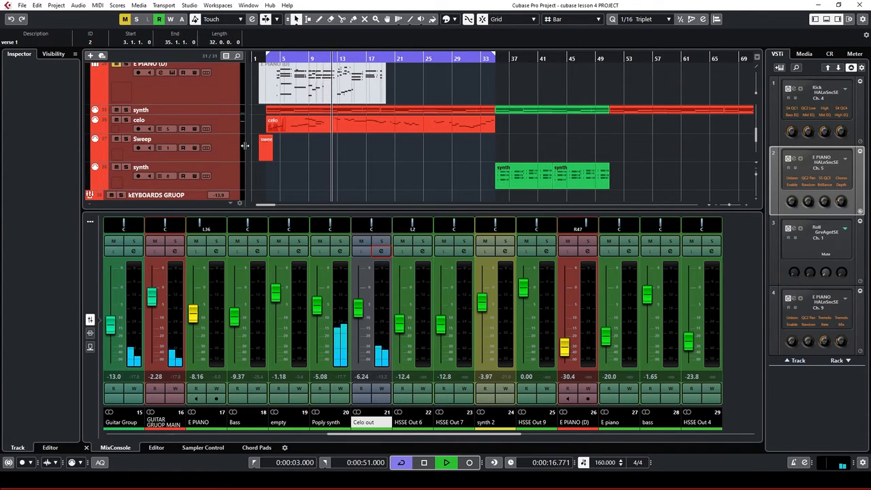
pyautogui.click(232, 127)
pyautogui.press('space')
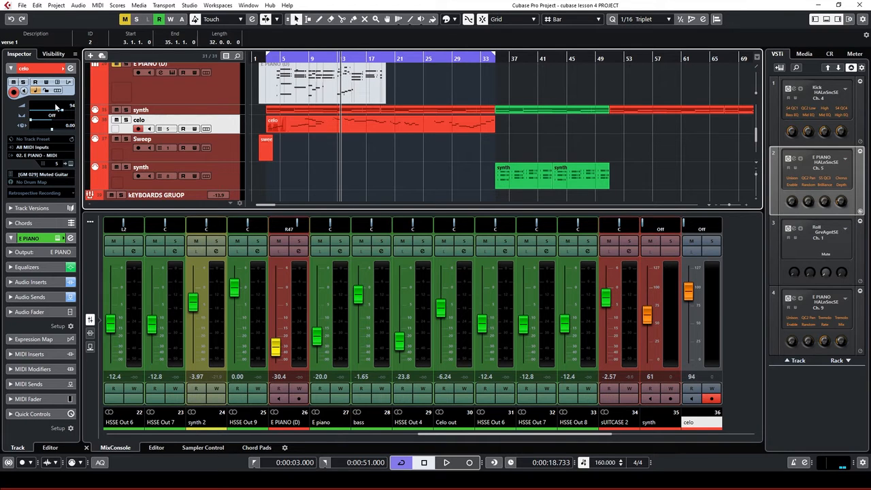
pyautogui.press('space')
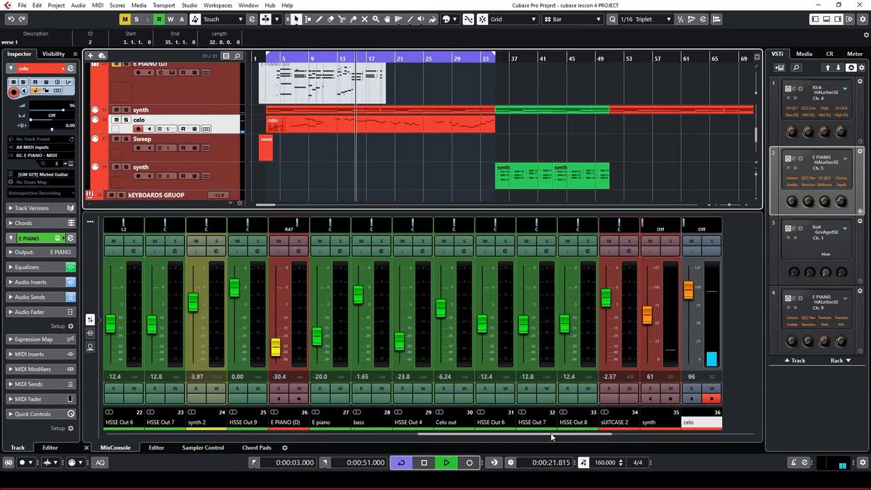
pyautogui.moveTo(551, 433); pyautogui.dragTo(424, 437)
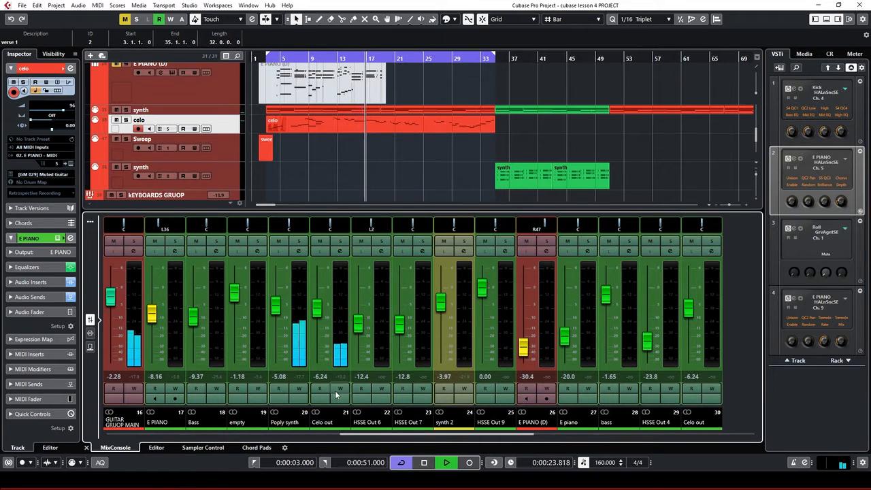
pyautogui.moveTo(320, 311); pyautogui.dragTo(319, 307)
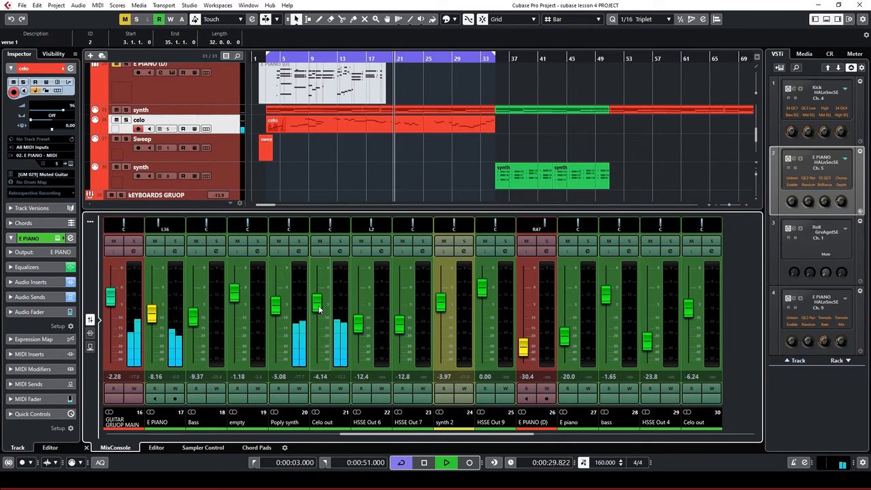
# Set Celo out's Short reverb send to -19.2 and Delay to -20.0, moving the pre/post-fader split down one slot
pyautogui.click(341, 251)
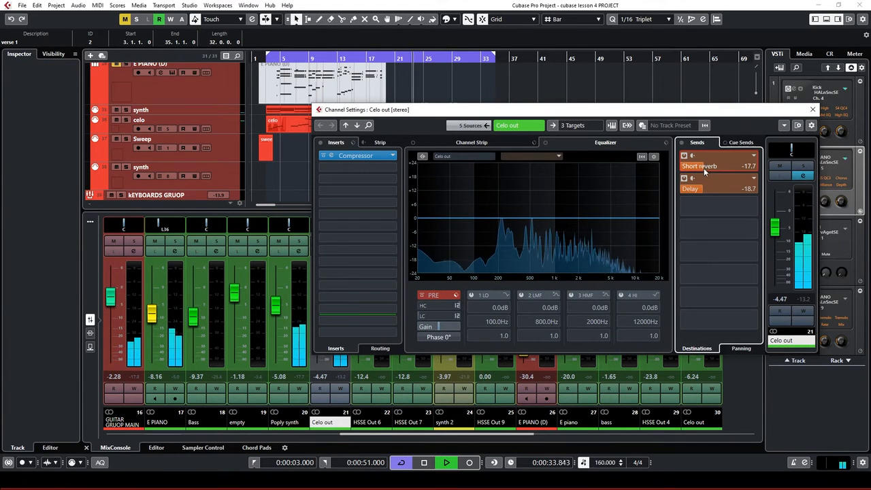
pyautogui.moveTo(703, 168); pyautogui.dragTo(700, 168)
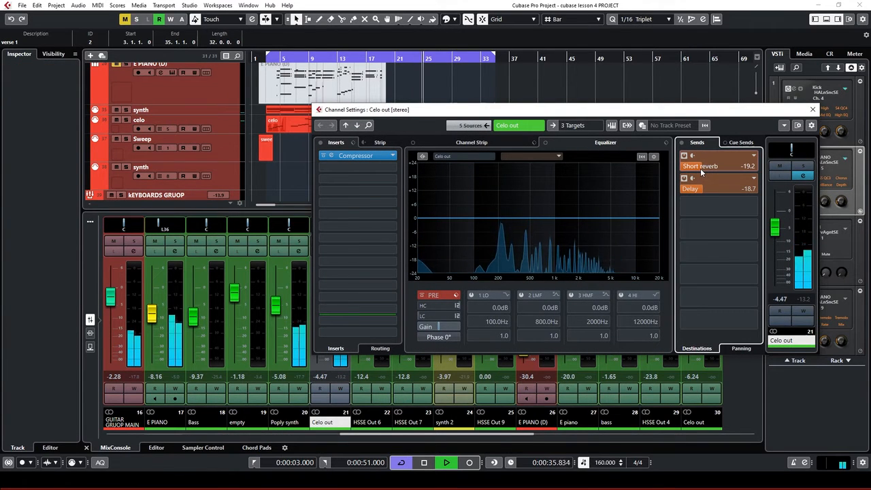
pyautogui.press('space')
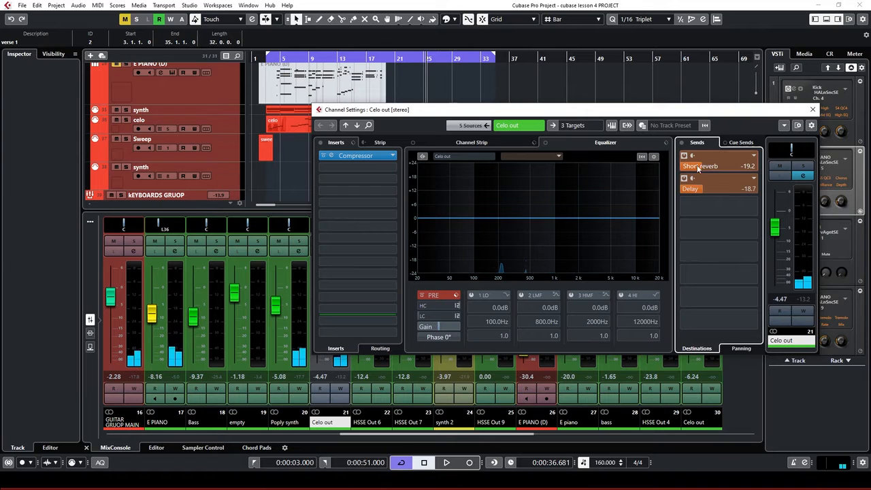
pyautogui.moveTo(702, 191); pyautogui.dragTo(697, 191)
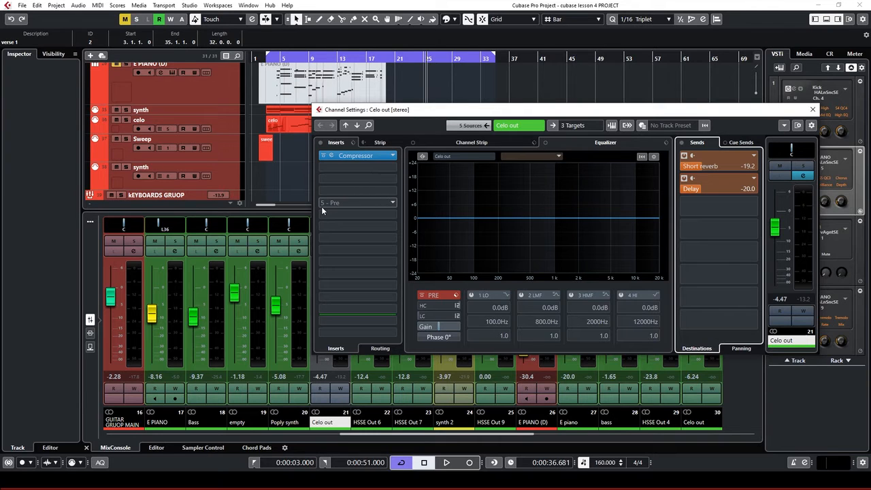
pyautogui.moveTo(321, 206); pyautogui.dragTo(346, 211)
# Close the Celo out settings, then view and close the Sweep track's Groove Agent SE instrument
pyautogui.click(814, 109)
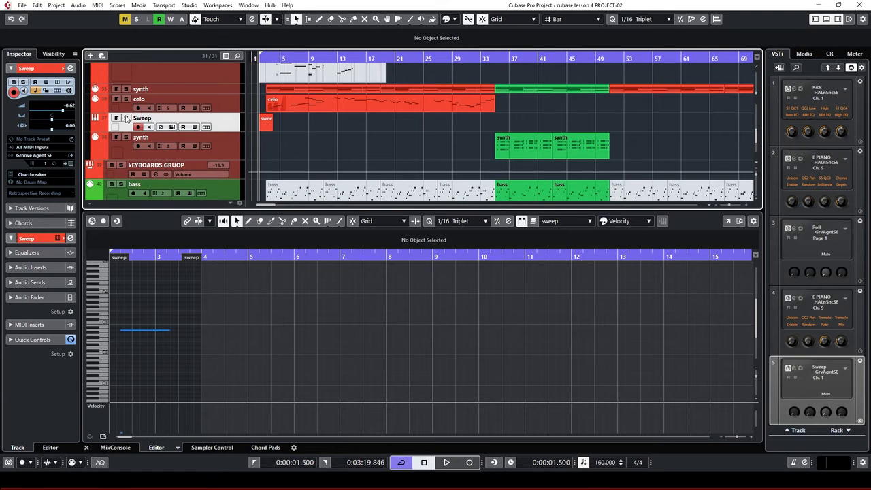
pyautogui.click(71, 165)
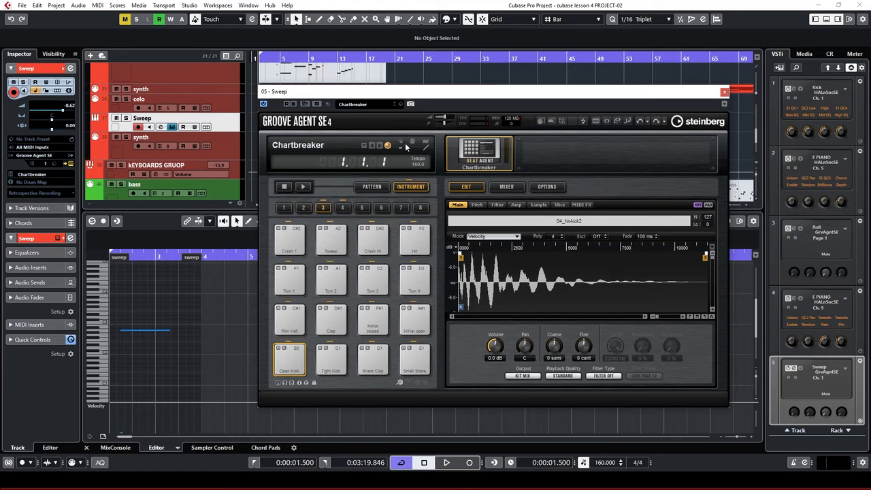
pyautogui.click(725, 92)
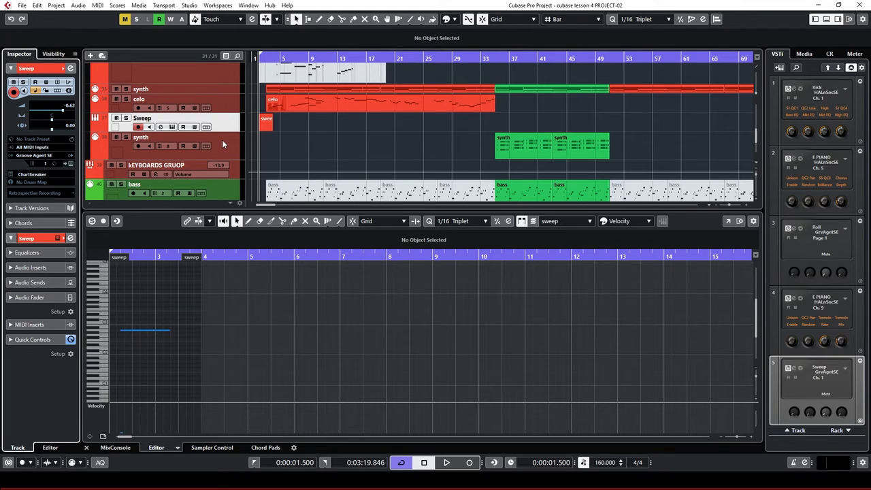
# Audition the project with a few brief starts and stops of playback
pyautogui.press('space')
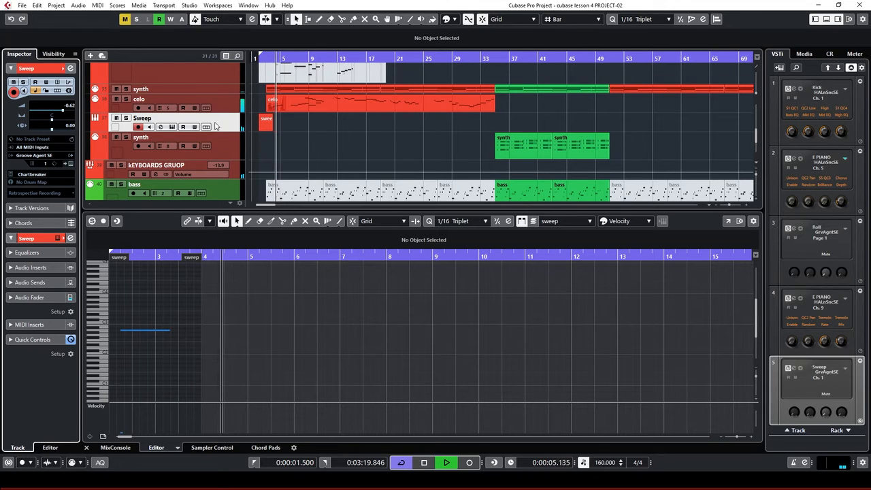
pyautogui.press('space')
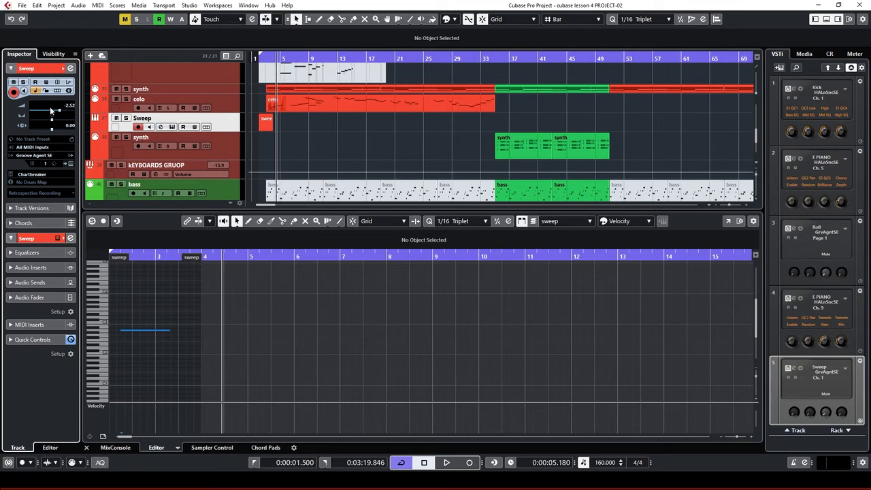
pyautogui.press('space')
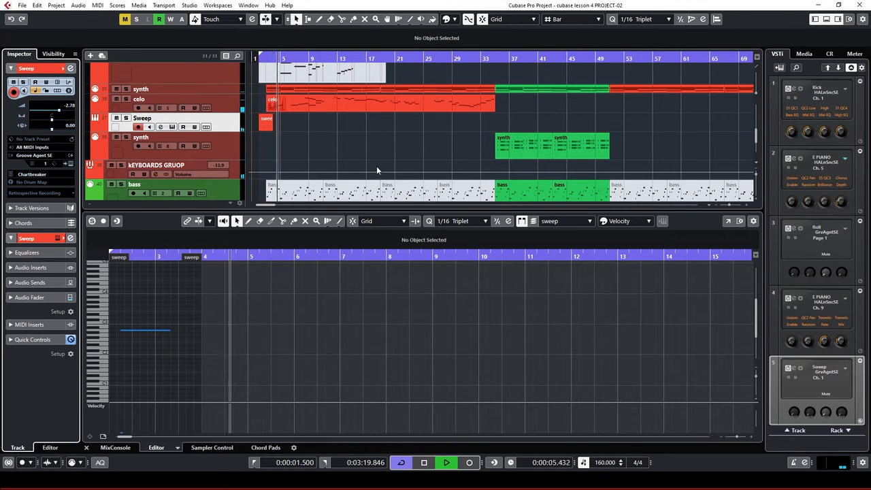
pyautogui.press('space')
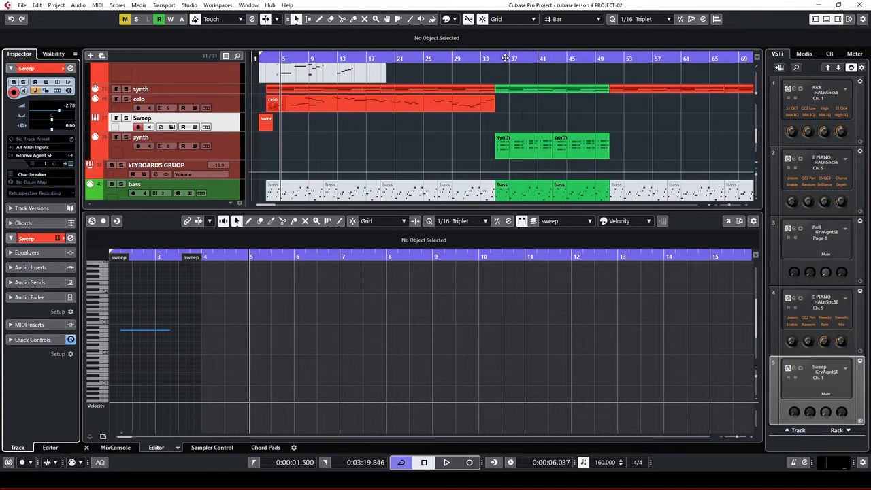
# Play from bar 35 with the synth track selected and soloed
pyautogui.click(501, 58)
pyautogui.click(228, 146)
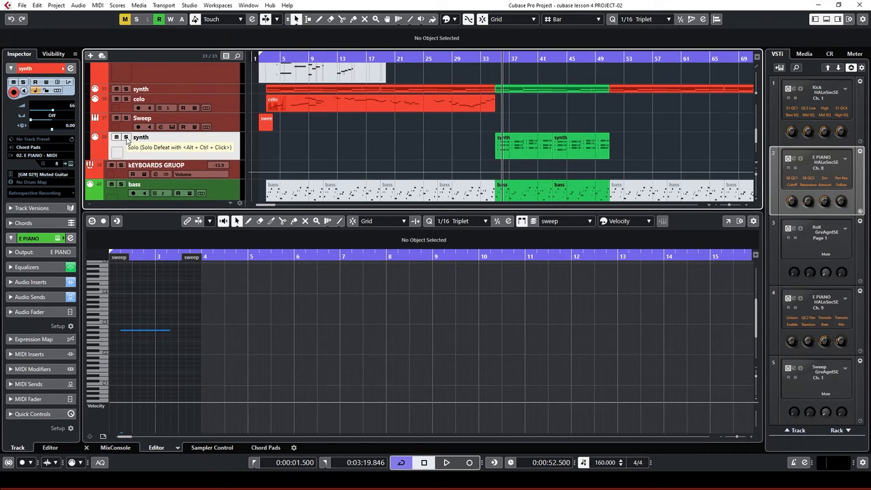
pyautogui.click(126, 138)
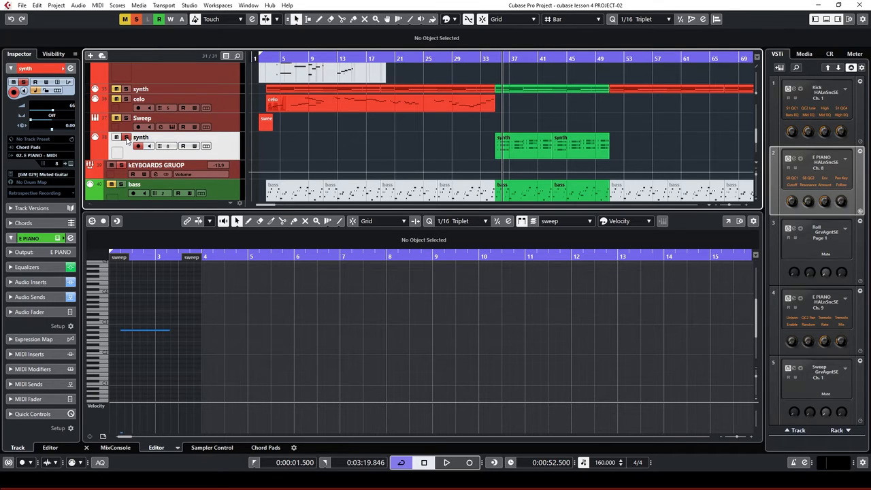
pyautogui.press('space')
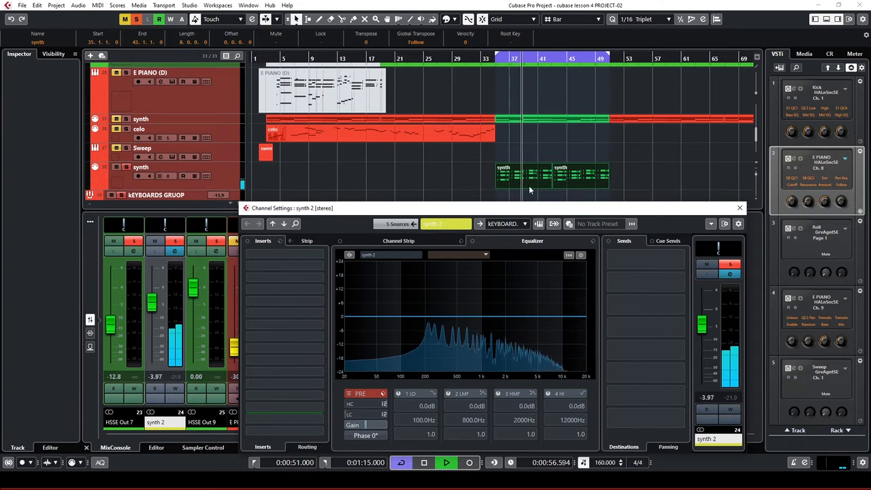
# Enable synth 2's channel-strip compressor with threshold near -27 dB and added makeup gain, then audition it
pyautogui.click(398, 241)
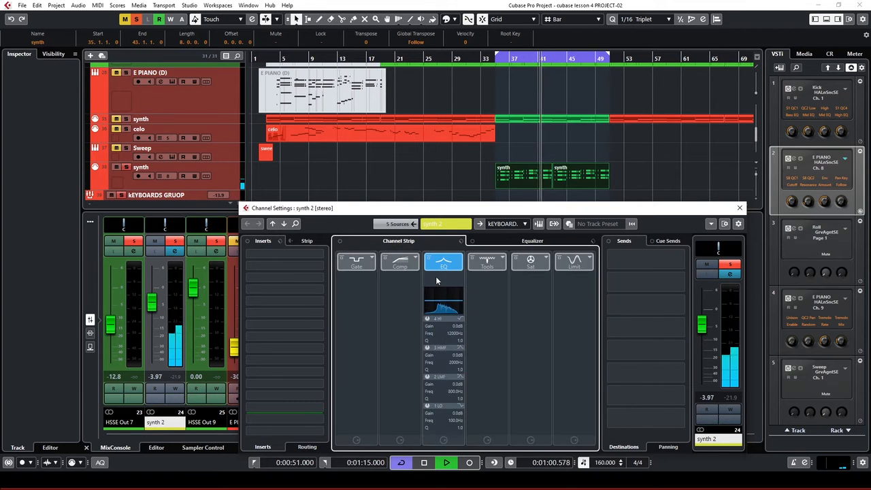
pyautogui.click(400, 261)
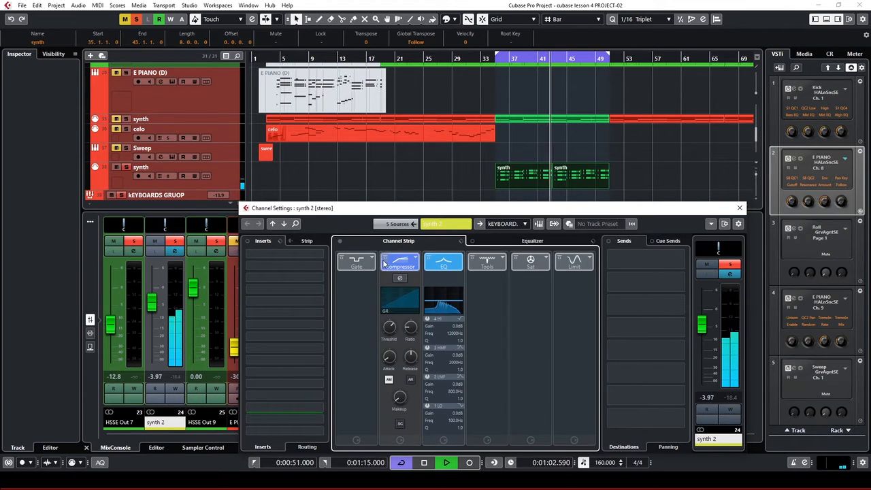
pyautogui.moveTo(391, 328)
pyautogui.mouseDown()
pyautogui.moveTo(382, 361)
pyautogui.moveTo(378, 332)
pyautogui.mouseUp()
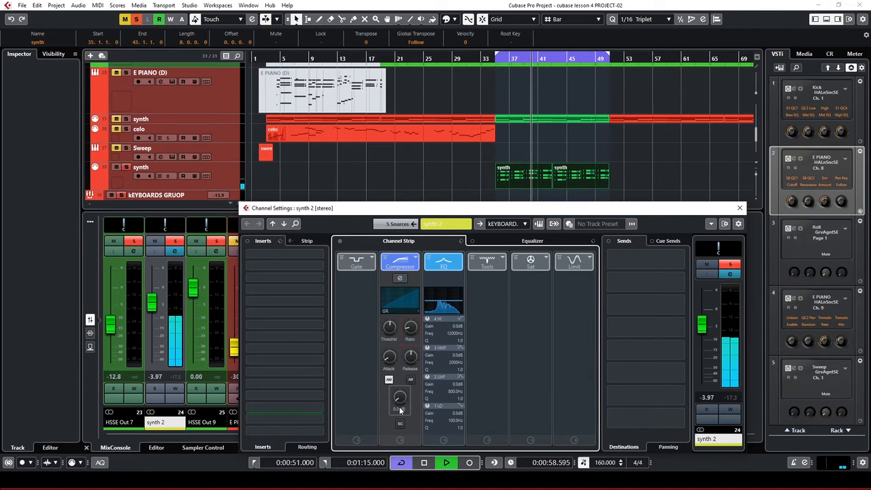
pyautogui.moveTo(400, 397); pyautogui.dragTo(389, 379)
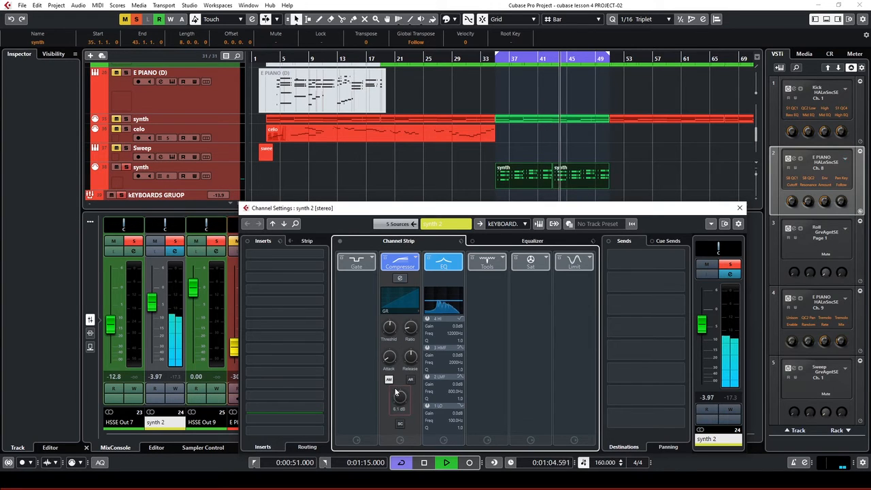
pyautogui.press('space')
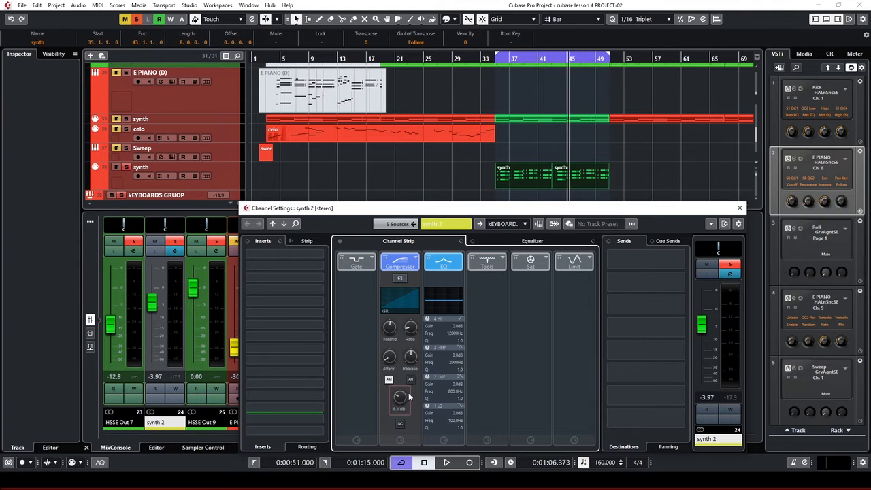
pyautogui.press('space')
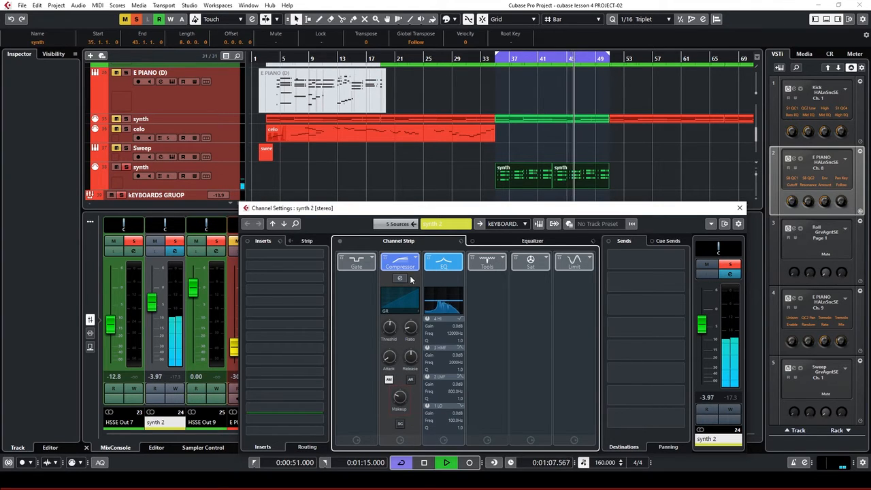
pyautogui.press('space')
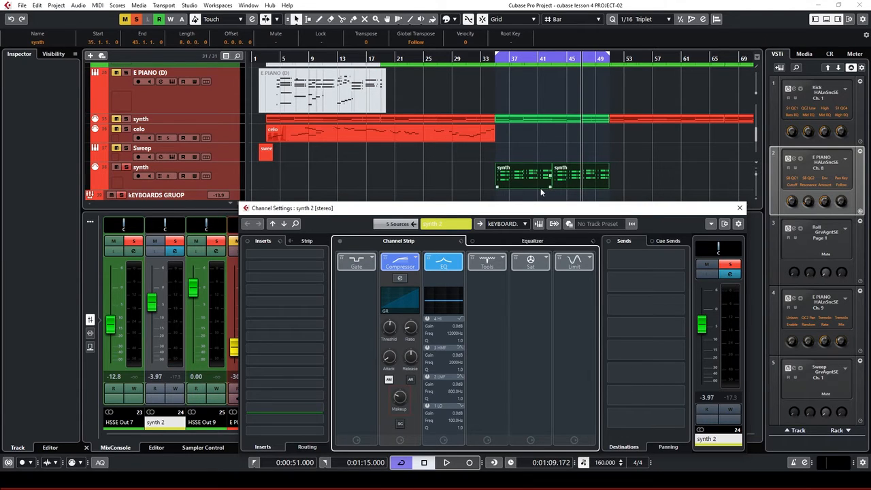
# Move the playback position to bar 37
pyautogui.scroll(8, 567, 137)
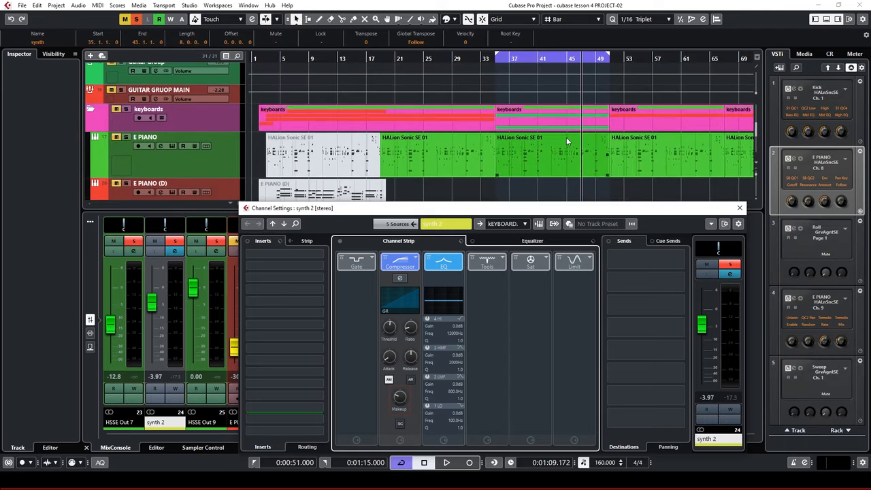
pyautogui.scroll(10, 566, 140)
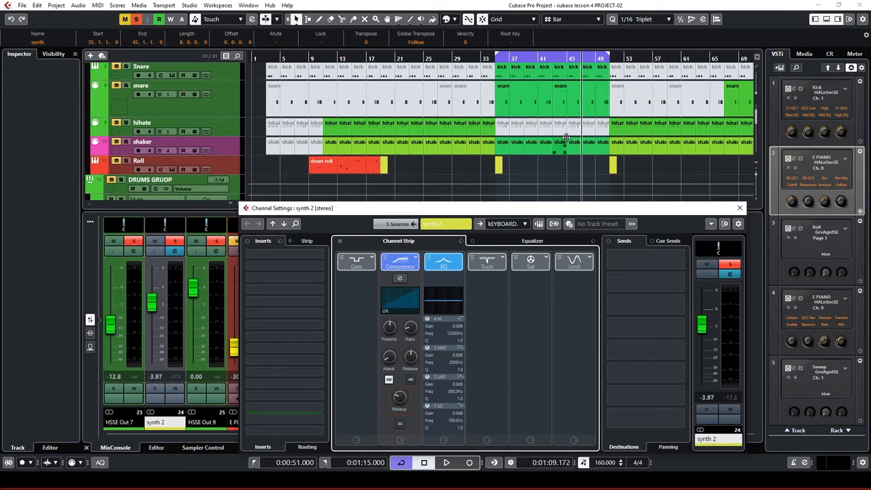
pyautogui.click(507, 59)
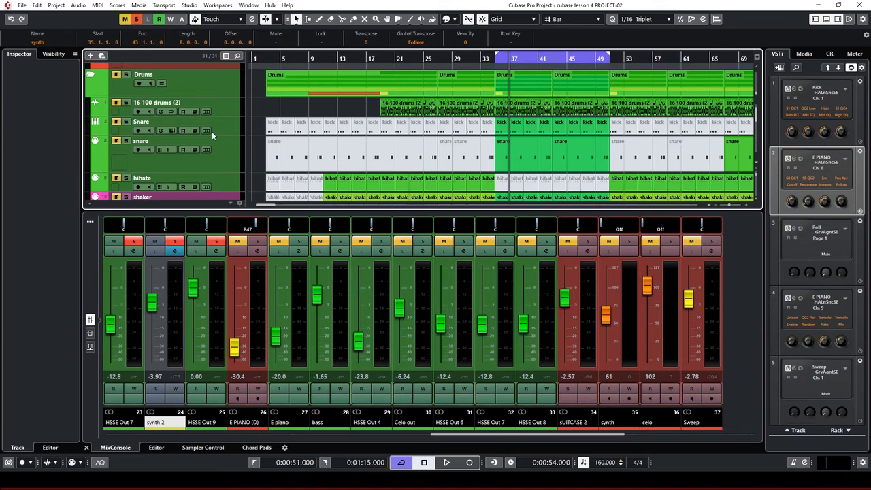
# Rename the Snare track to 'Kick'
pyautogui.doubleClick(143, 124)
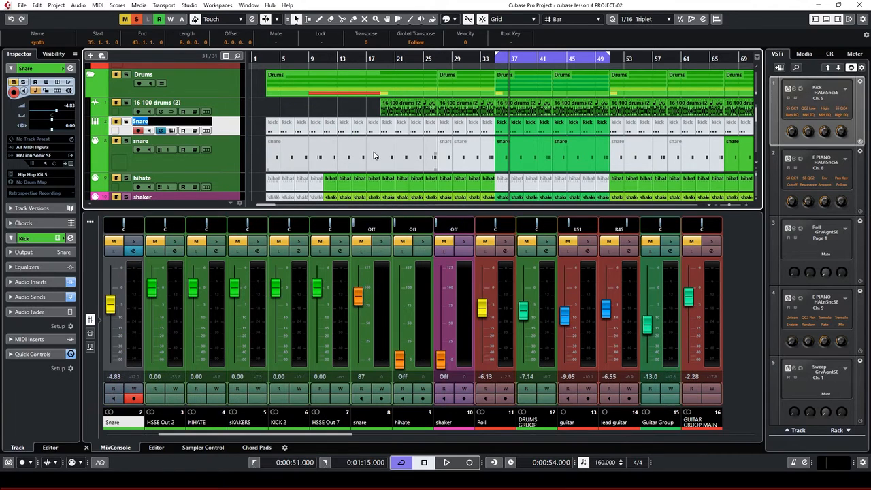
pyautogui.write('Kick')
pyautogui.press('Return')
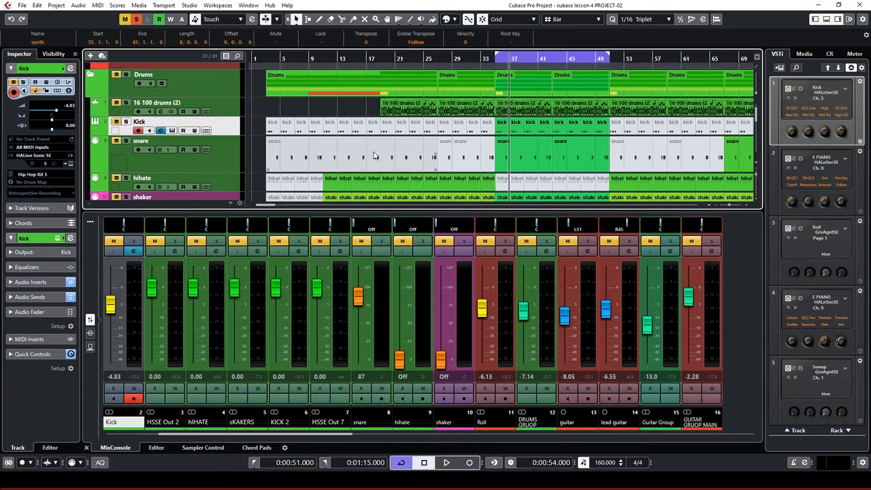
# Clear all solo states and solo only the Kick track
pyautogui.click(138, 20)
pyautogui.click(127, 122)
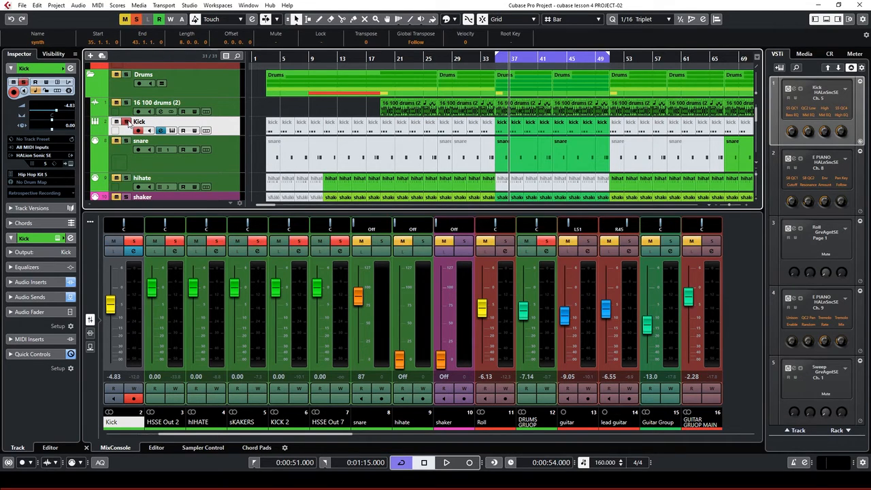
pyautogui.scroll(-10, 381, 180)
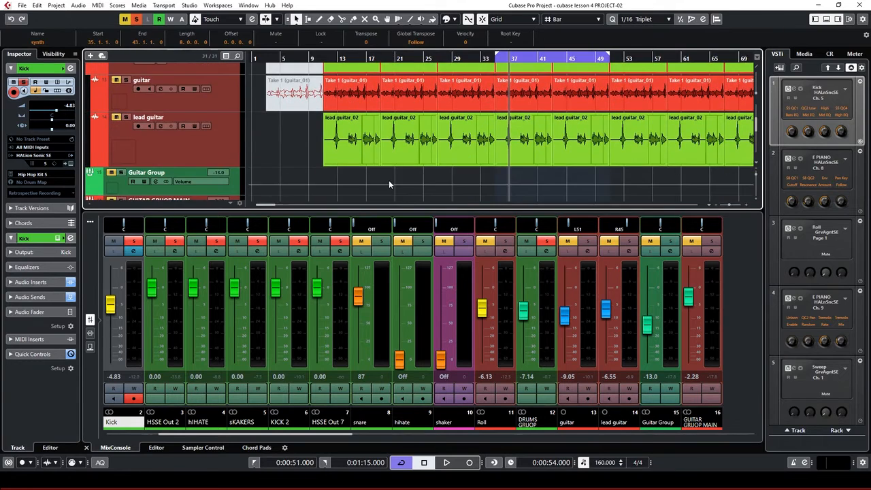
pyautogui.scroll(-8, 388, 181)
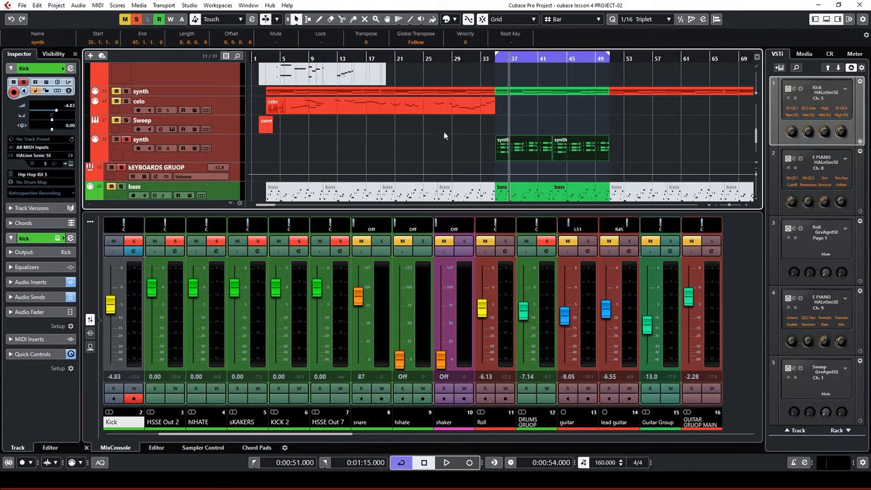
# Select the synth track and open synth 2's channel settings with the equalizer expanded
pyautogui.click(226, 143)
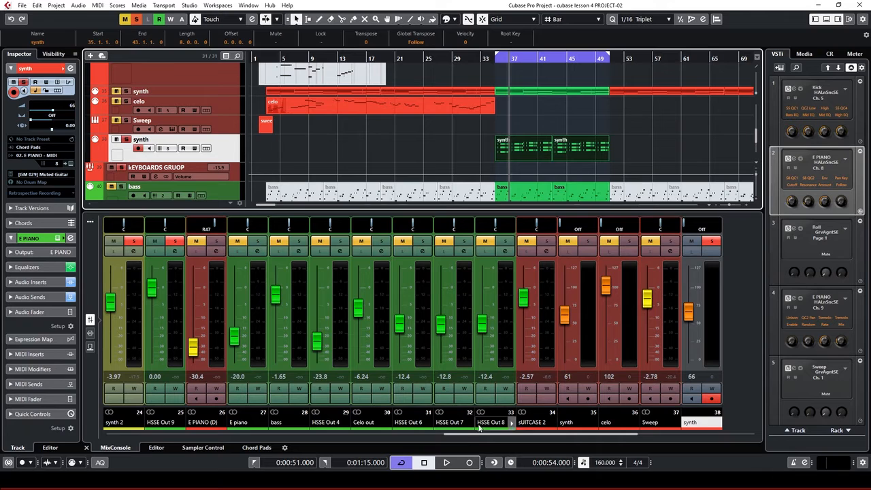
pyautogui.press('space')
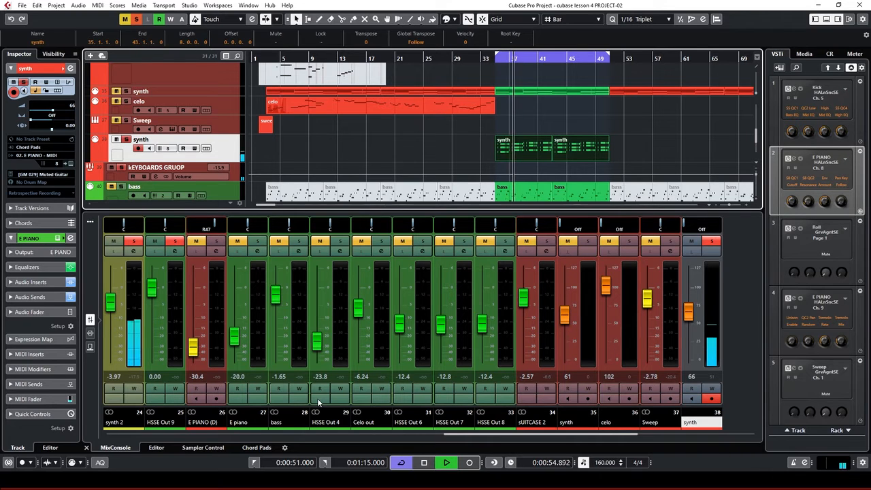
pyautogui.press('space')
pyautogui.click(135, 251)
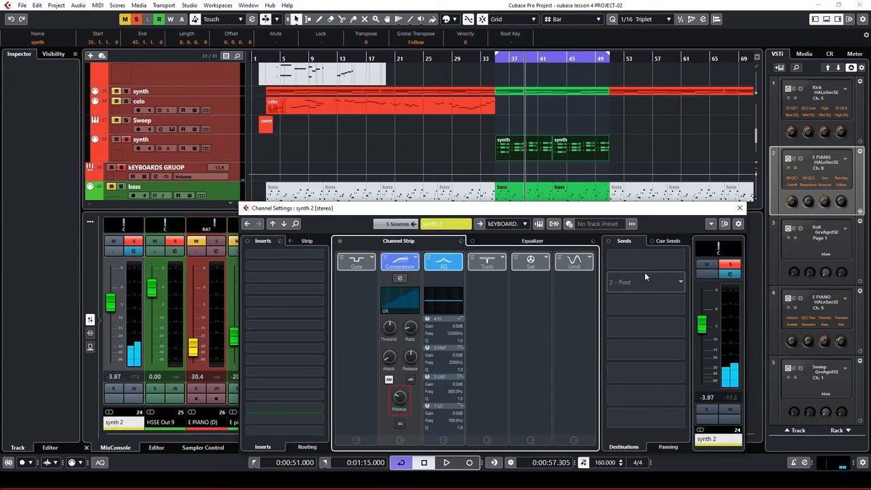
pyautogui.click(307, 241)
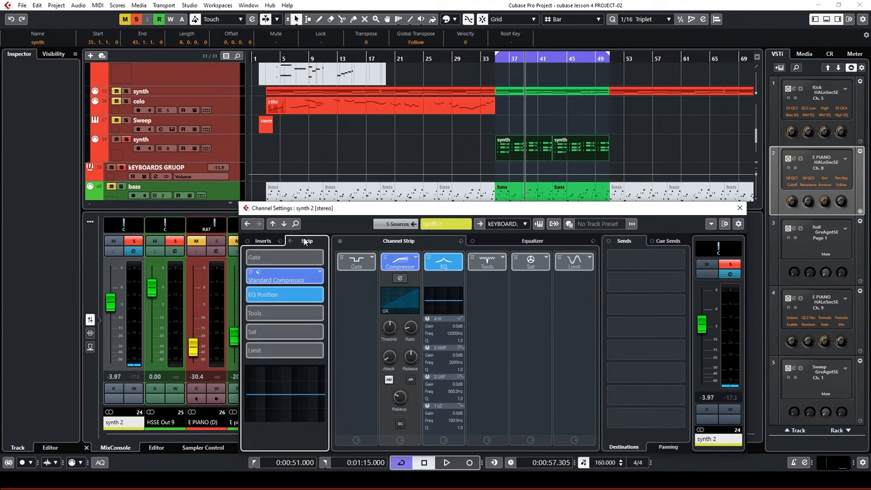
pyautogui.click(262, 241)
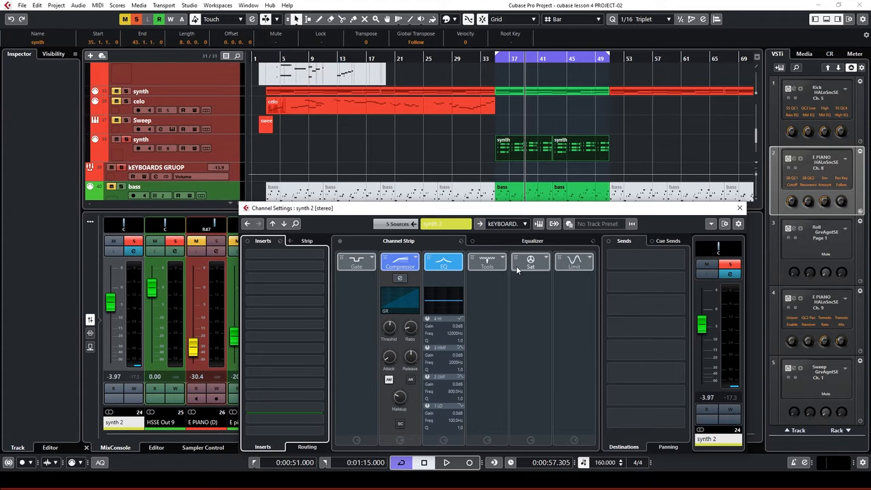
pyautogui.click(543, 241)
# Route send 1 to Short reverb, activate it, and set its level to -25.4 dB
pyautogui.click(659, 260)
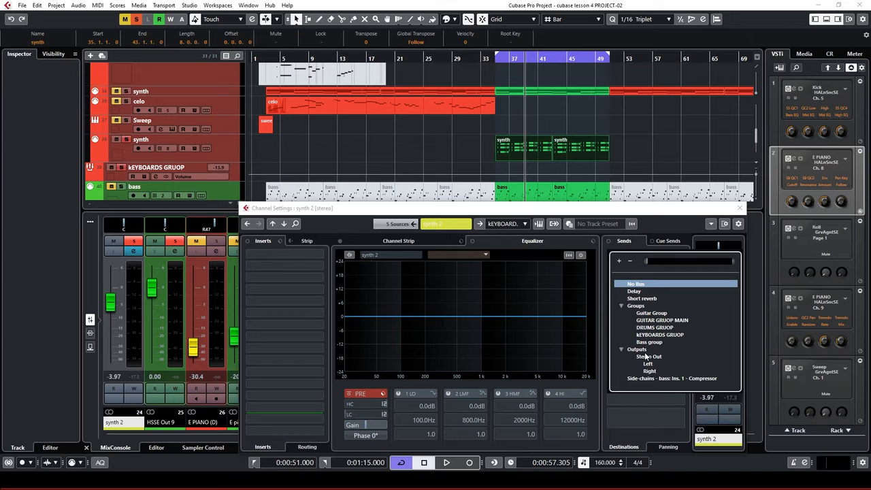
pyautogui.click(640, 298)
pyautogui.click(610, 255)
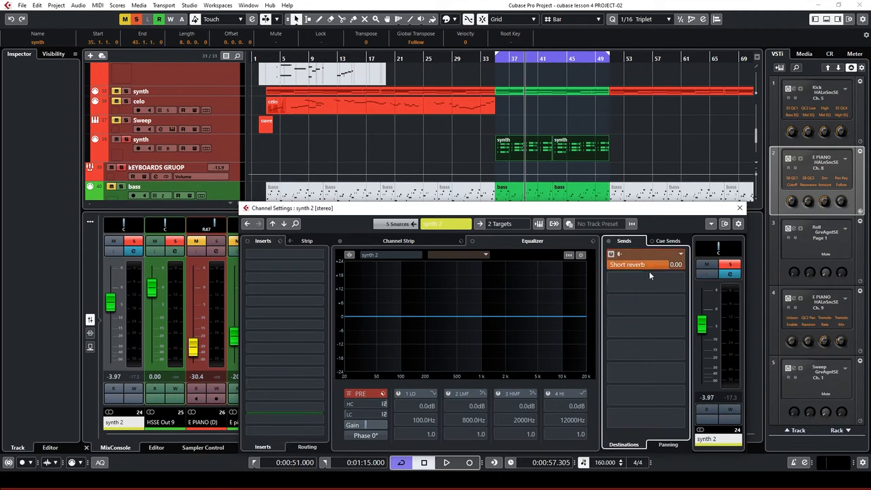
pyautogui.moveTo(667, 265); pyautogui.dragTo(590, 274)
pyautogui.press('space')
pyautogui.click(626, 269)
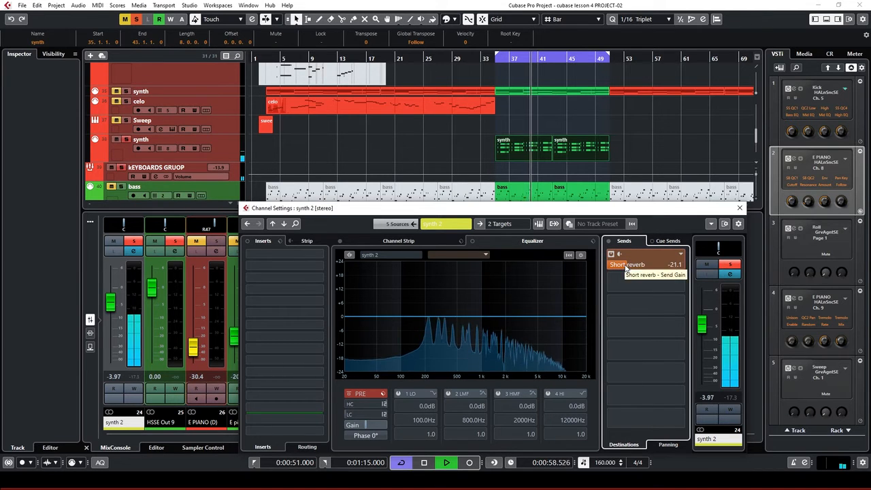
pyautogui.moveTo(626, 269); pyautogui.dragTo(617, 266)
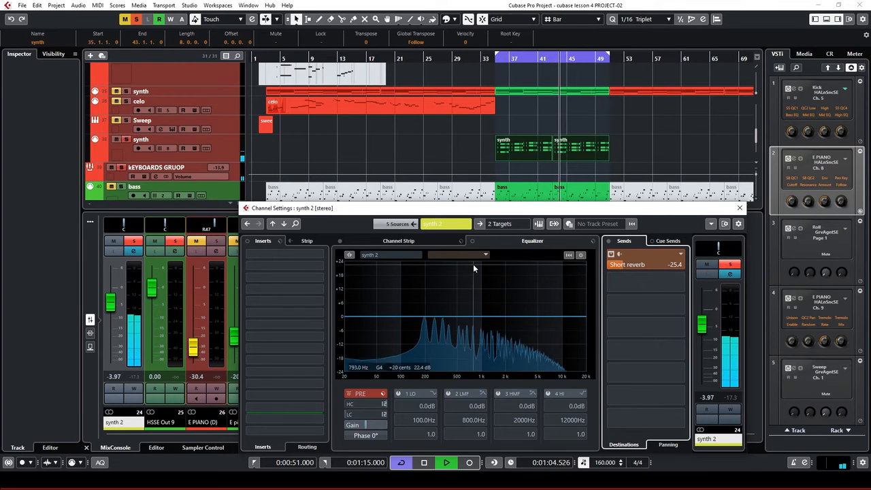
# Stop and briefly replay the synth, then open the EQ comparison-channel list
pyautogui.press('space')
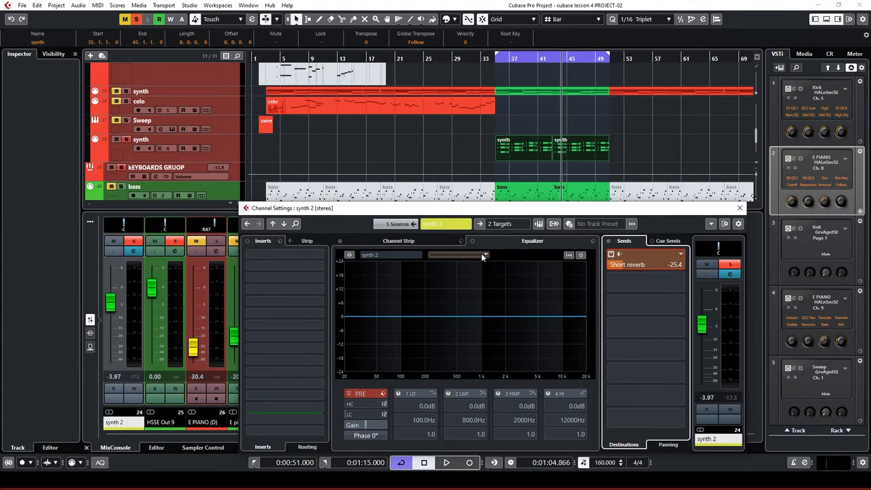
pyautogui.click(403, 257)
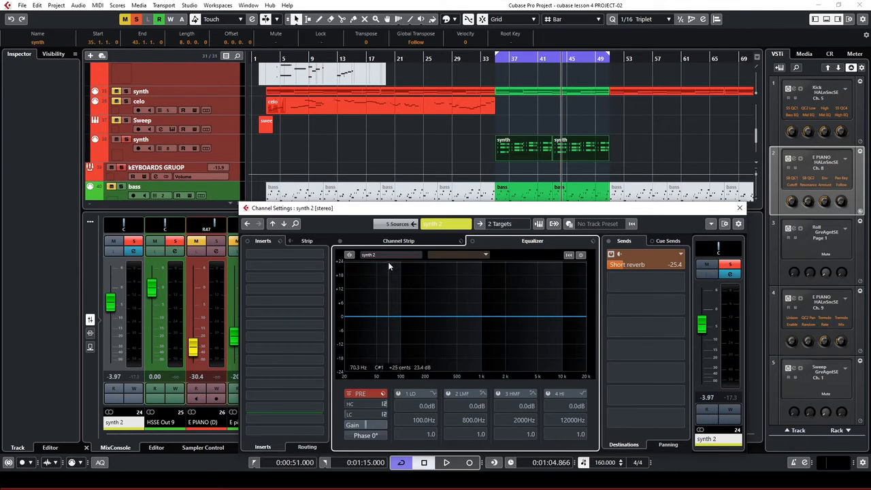
pyautogui.press('space')
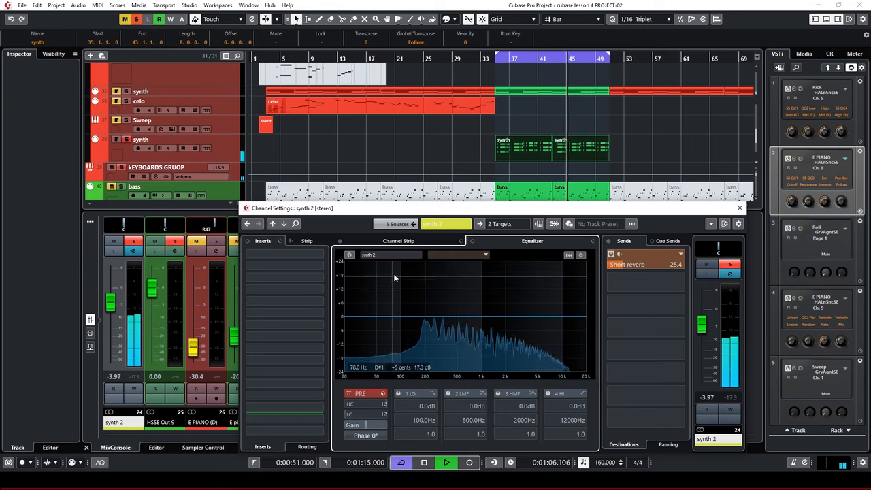
pyautogui.press('space')
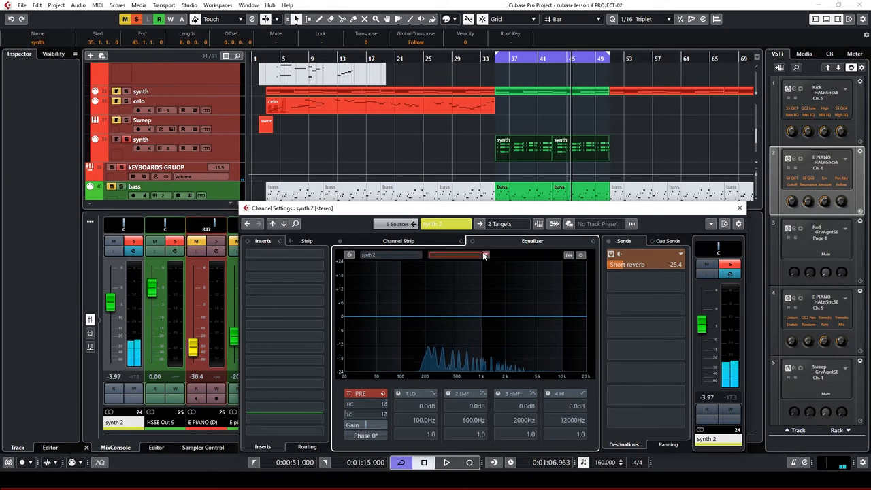
pyautogui.click(484, 255)
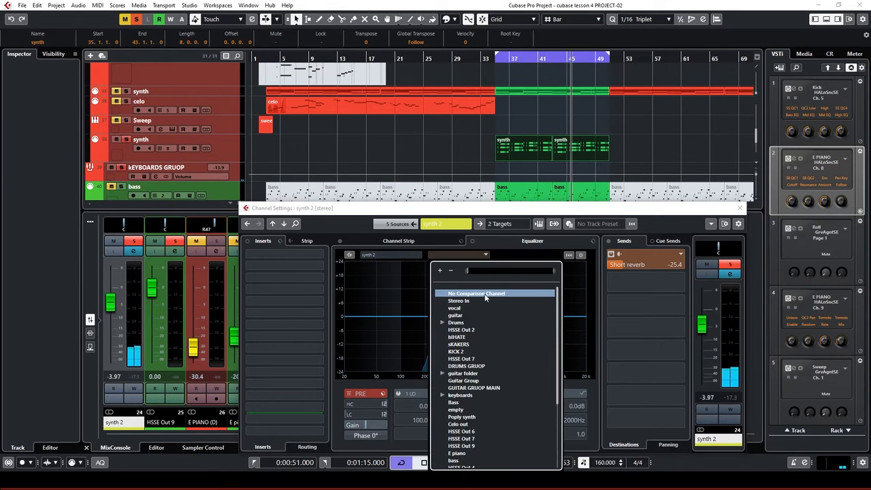
# Load KICK 2 as the EQ comparison channel and play to watch both spectra overlaid
pyautogui.click(454, 352)
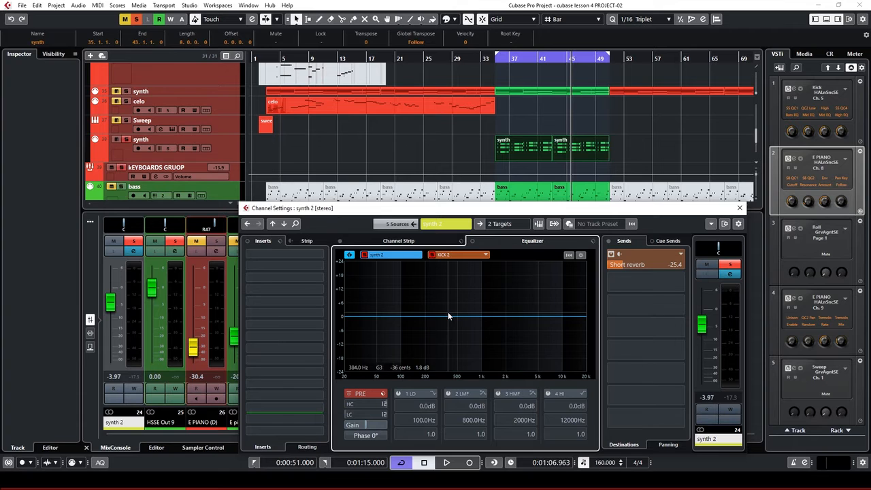
pyautogui.press('space')
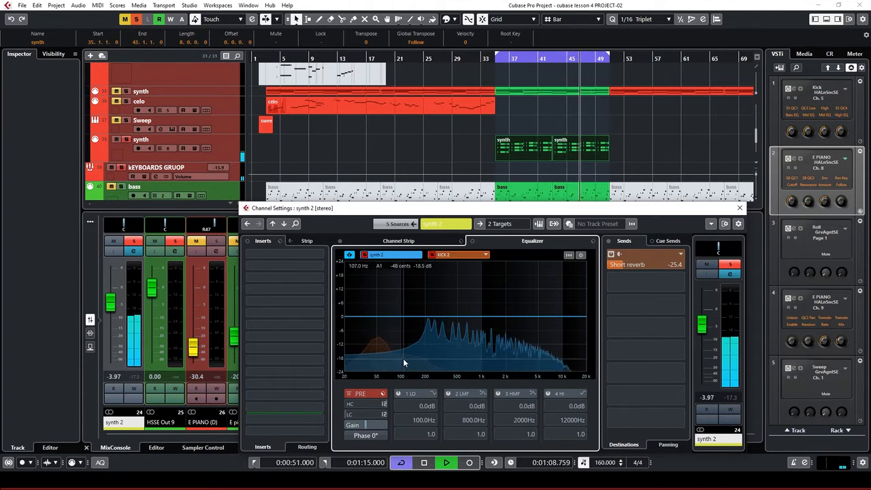
pyautogui.press('space')
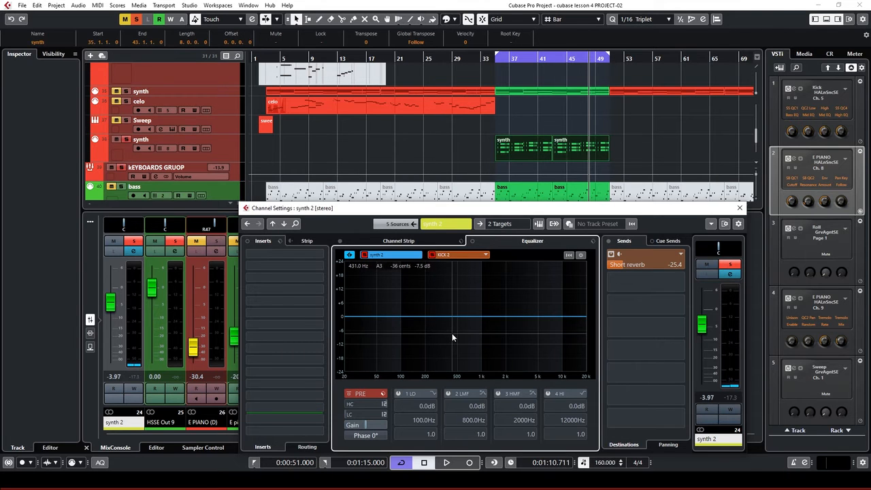
pyautogui.press('space')
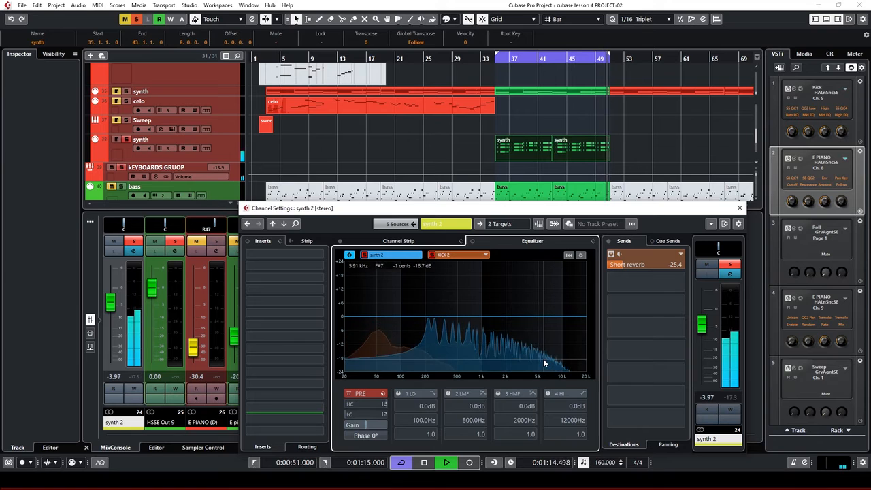
pyautogui.press('space')
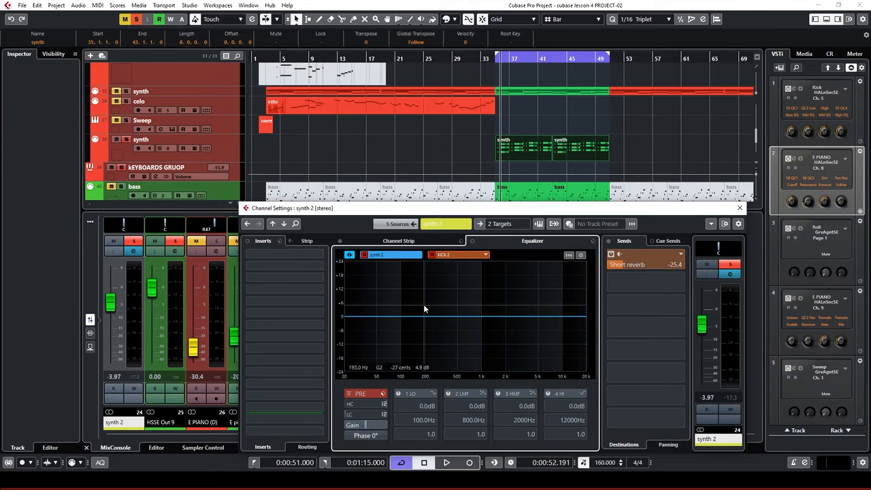
pyautogui.press('space')
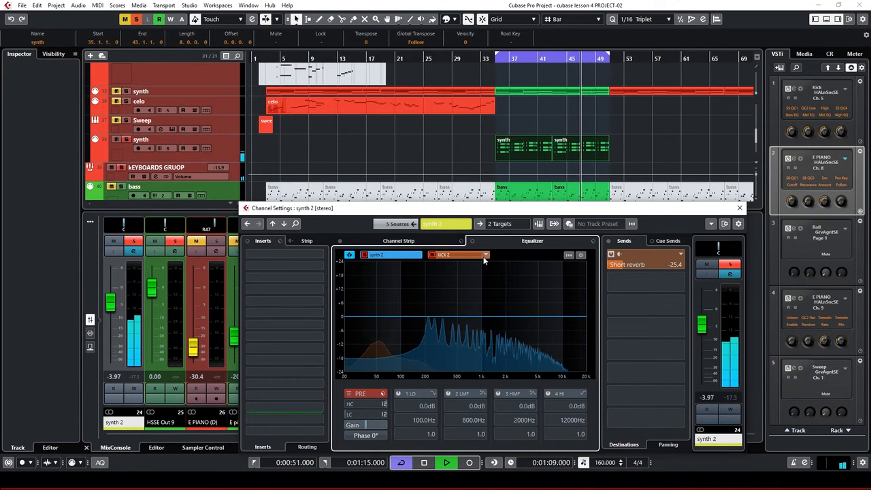
pyautogui.press('space')
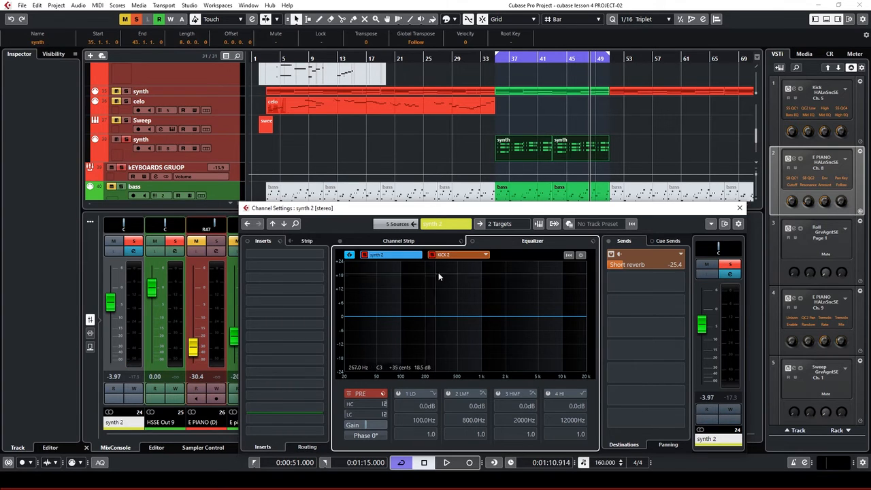
# Activate side-chain on synth 2's Compressor, cancel adding an input source, then play and close the plugin
pyautogui.click(221, 149)
pyautogui.scroll(2, 498, 134)
pyautogui.scroll(10, 497, 132)
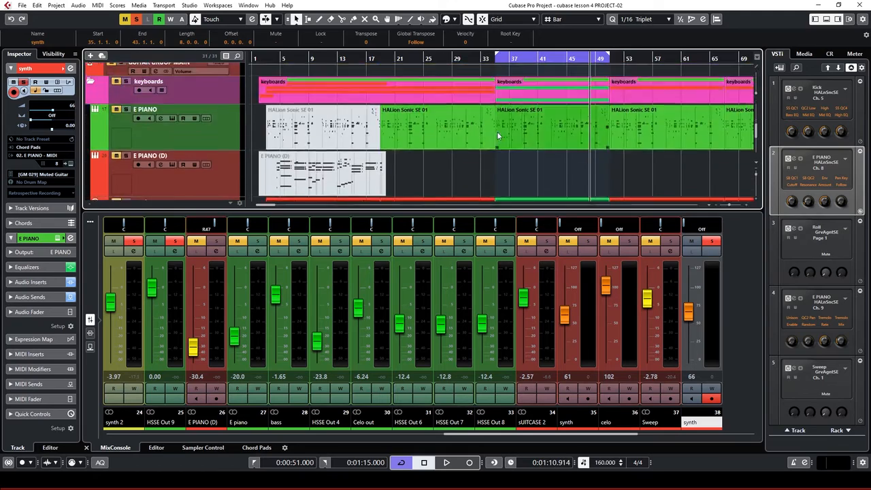
pyautogui.scroll(5, 492, 142)
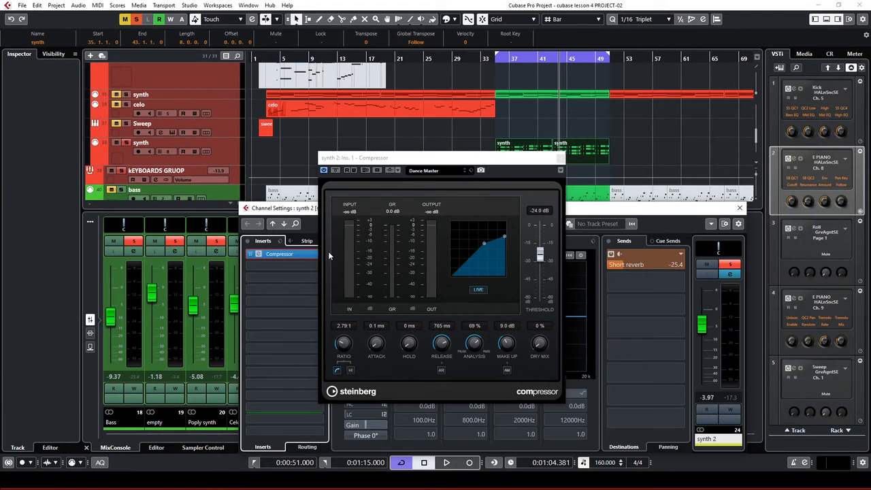
pyautogui.click(392, 171)
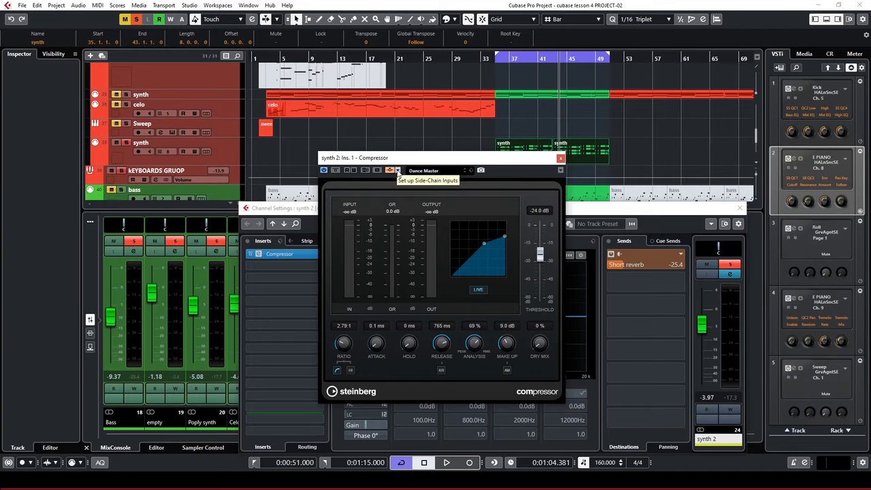
pyautogui.click(398, 171)
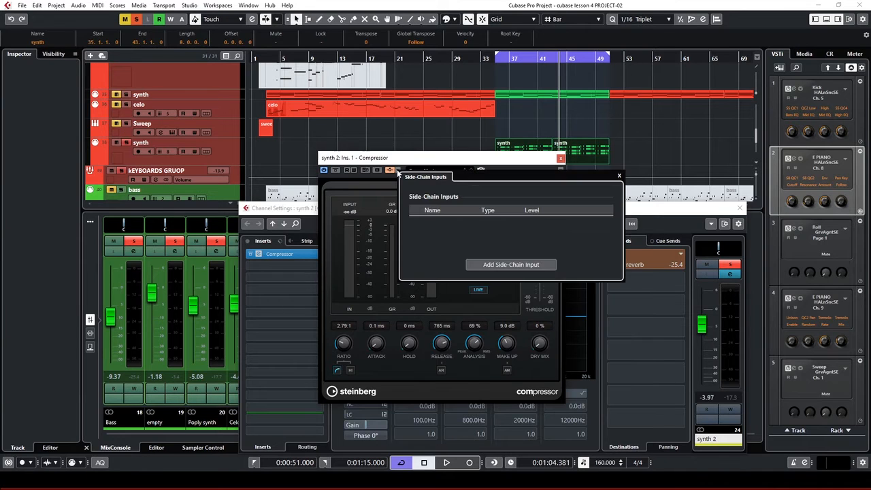
pyautogui.click(516, 265)
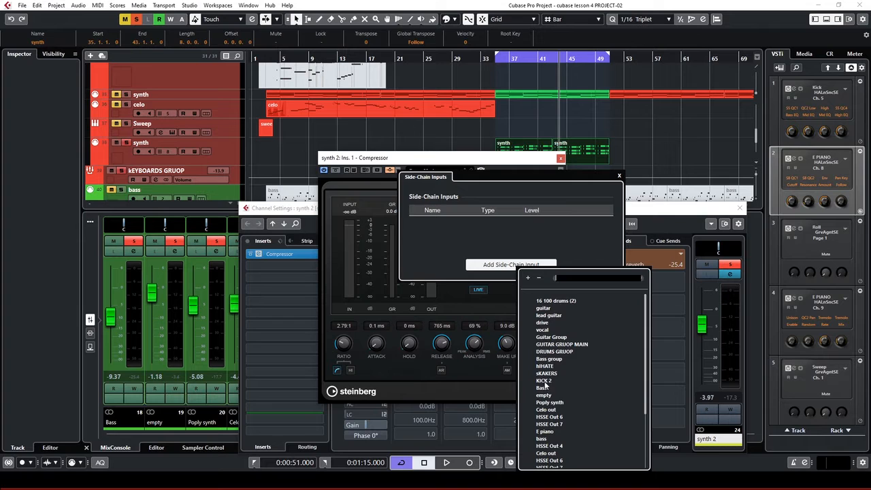
pyautogui.press('Escape')
pyautogui.press('Escape')
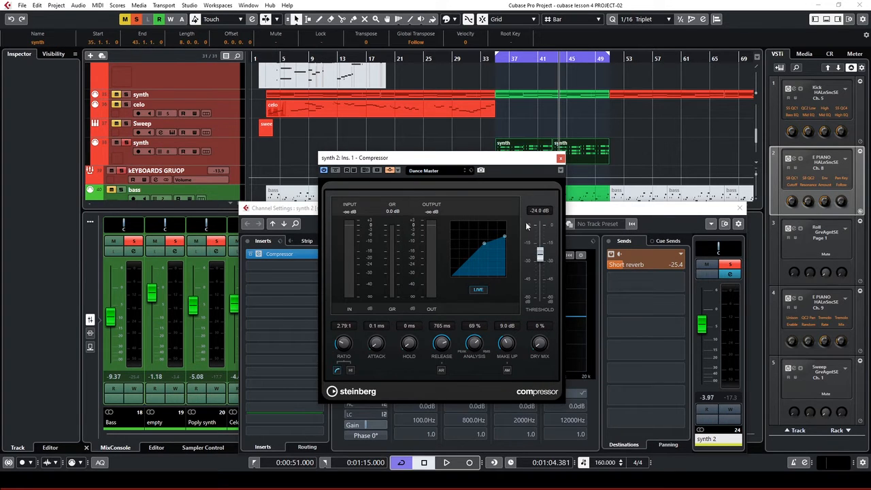
pyautogui.press('space')
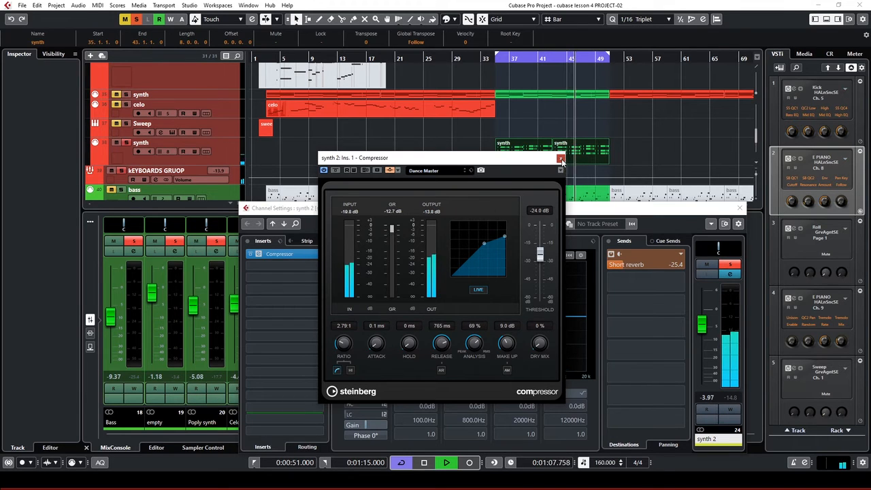
pyautogui.click(562, 160)
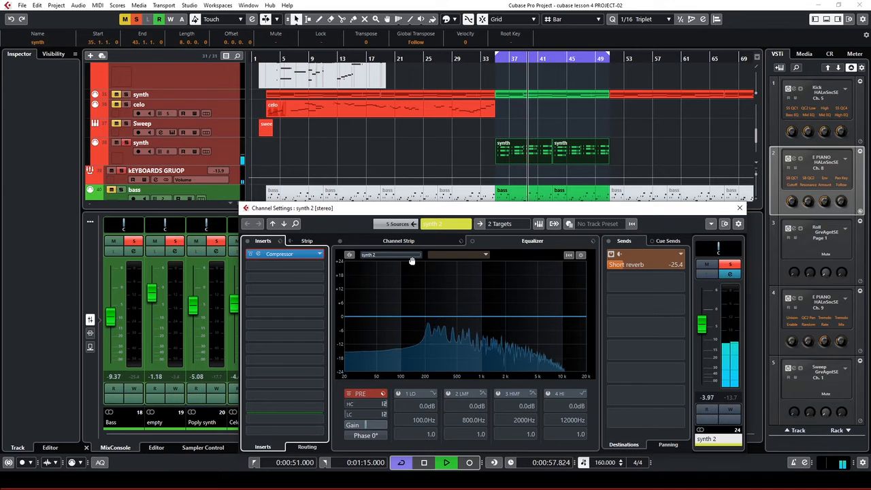
# Stop playback and pick KICK 2 as the EQ comparison channel
pyautogui.press('space')
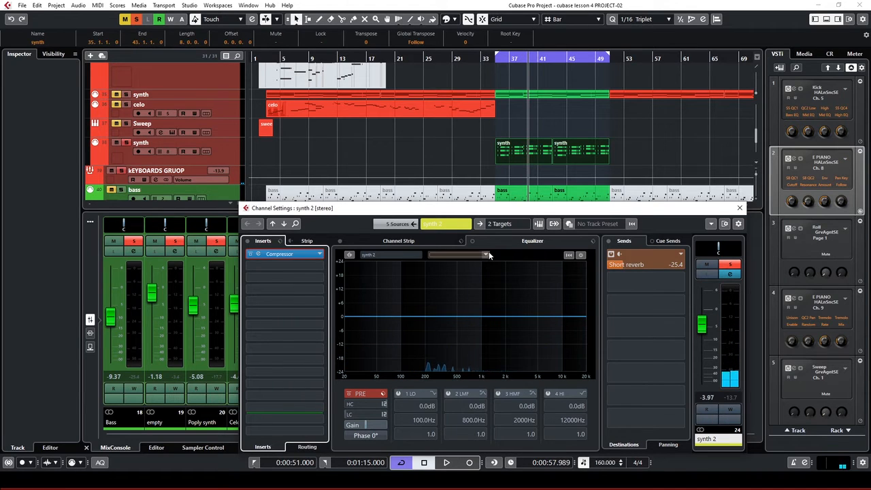
pyautogui.click(442, 254)
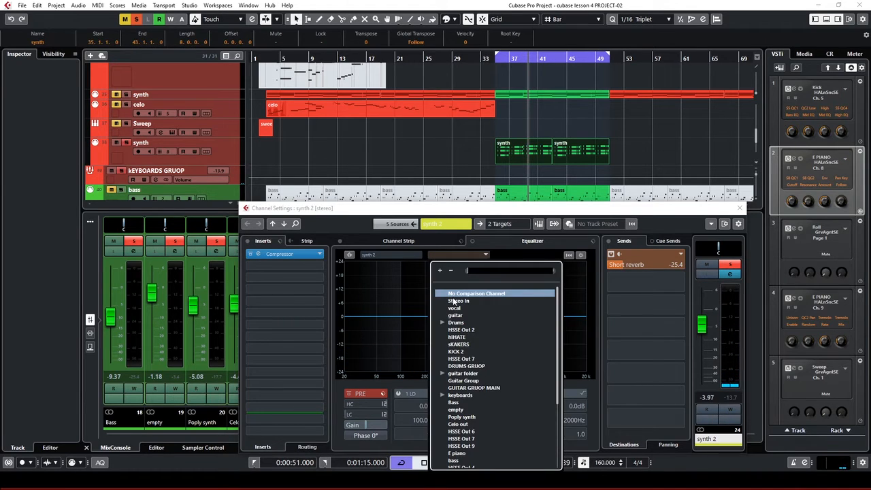
pyautogui.scroll(-3, 474, 439)
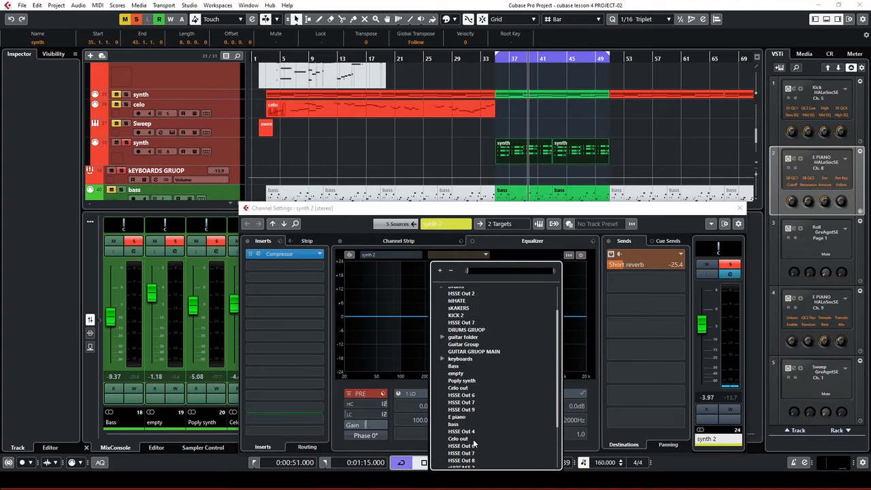
pyautogui.scroll(-1, 475, 440)
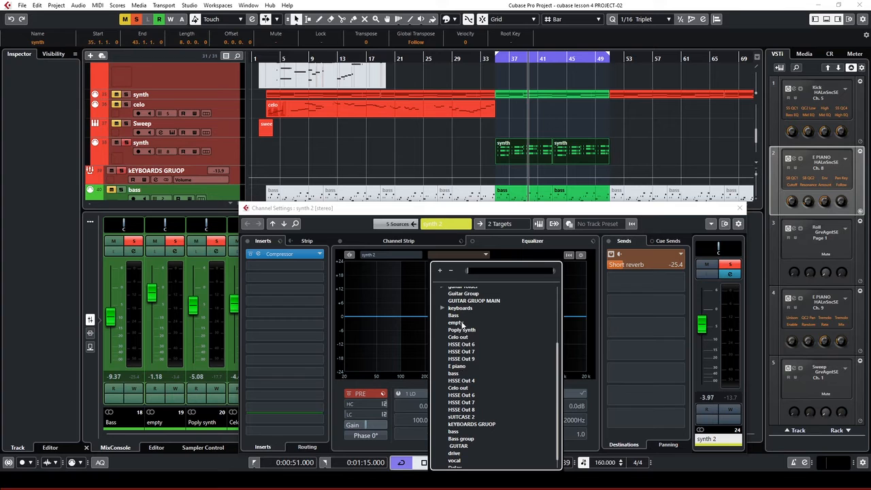
pyautogui.scroll(-3, 476, 427)
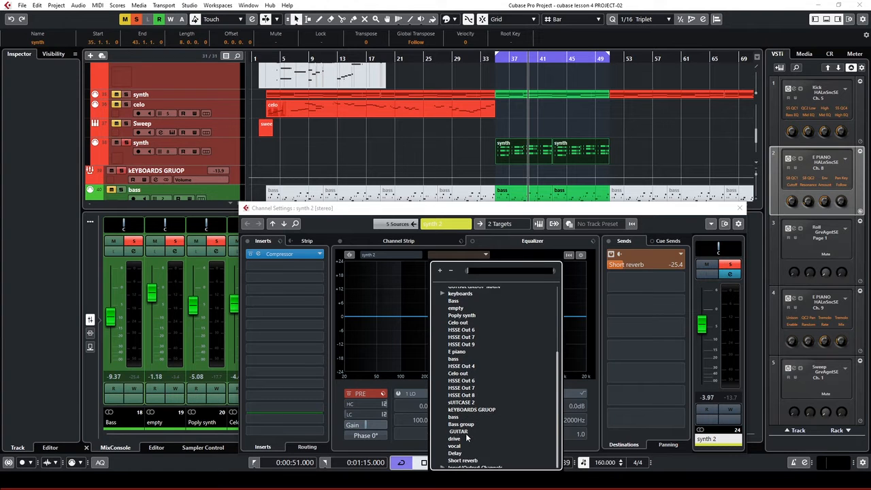
pyautogui.scroll(3, 477, 365)
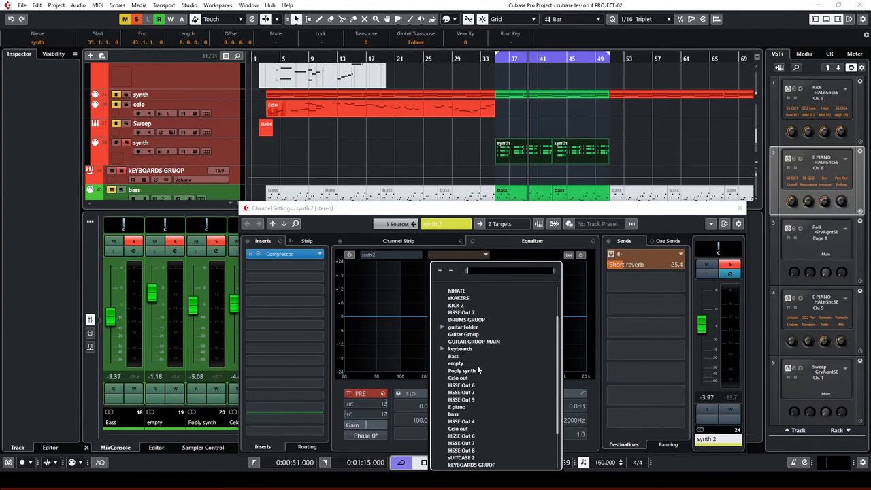
pyautogui.click(456, 320)
# Boost synth 2's low-mid band to 0.2 dB at 537.9 Hz, then clear all solos
pyautogui.click(460, 318)
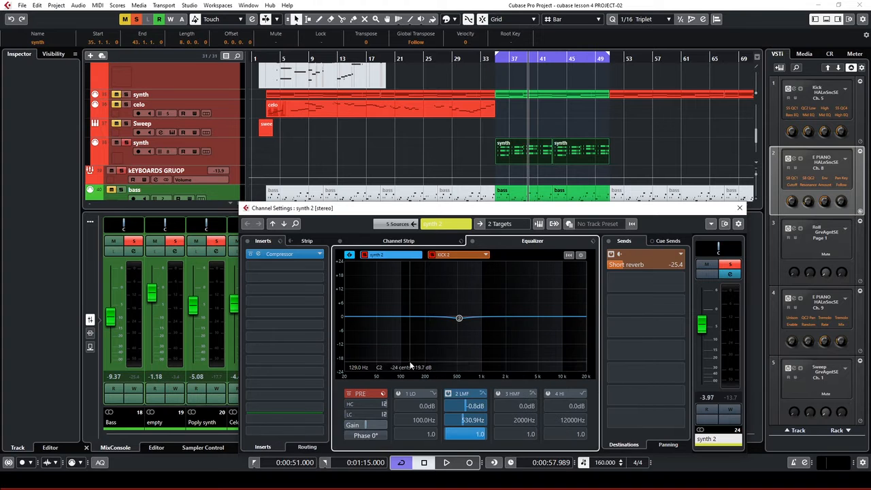
pyautogui.press('space')
pyautogui.moveTo(460, 318); pyautogui.dragTo(460, 315)
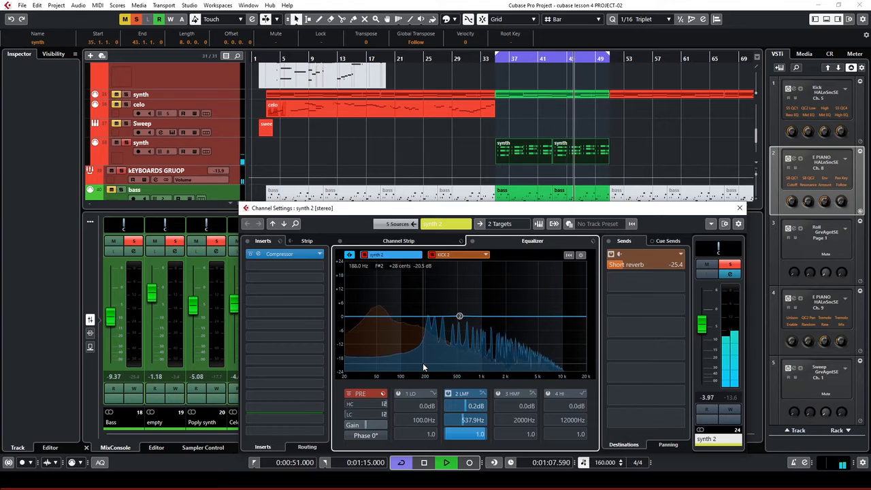
pyautogui.press('space')
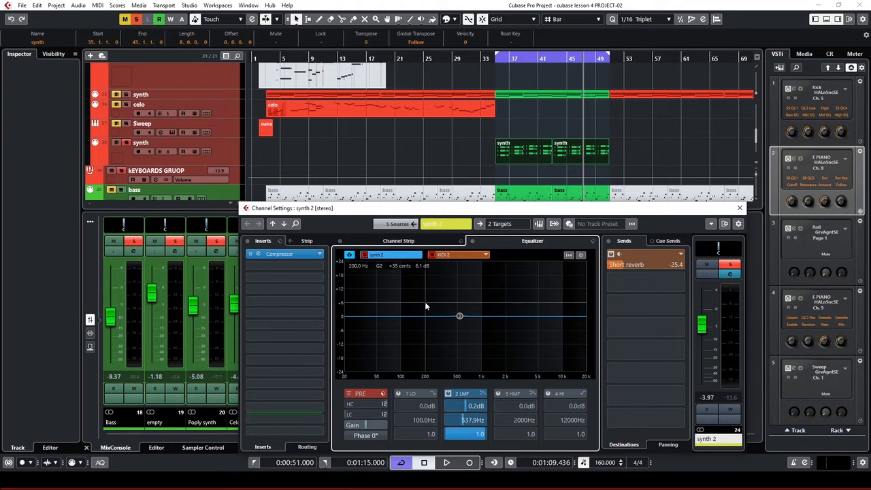
pyautogui.click(136, 24)
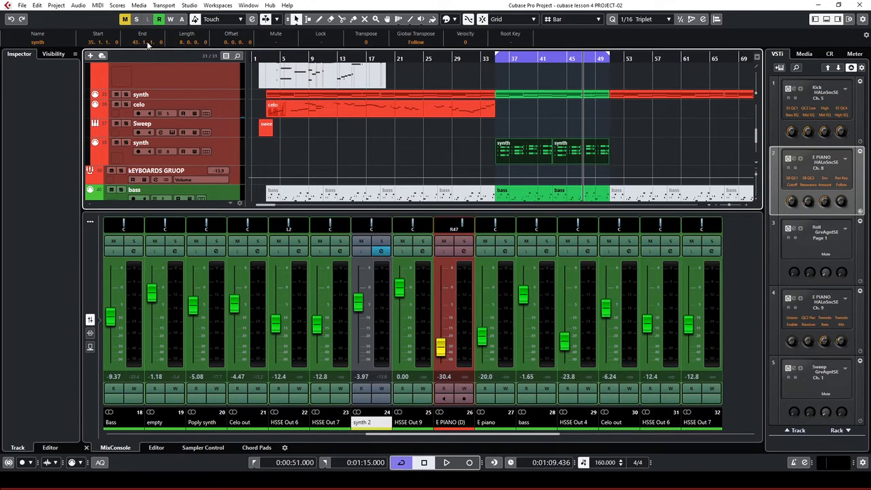
# Play and stop the full unsoloed mix, then reopen synth 2's Edit Channel Settings
pyautogui.press('space')
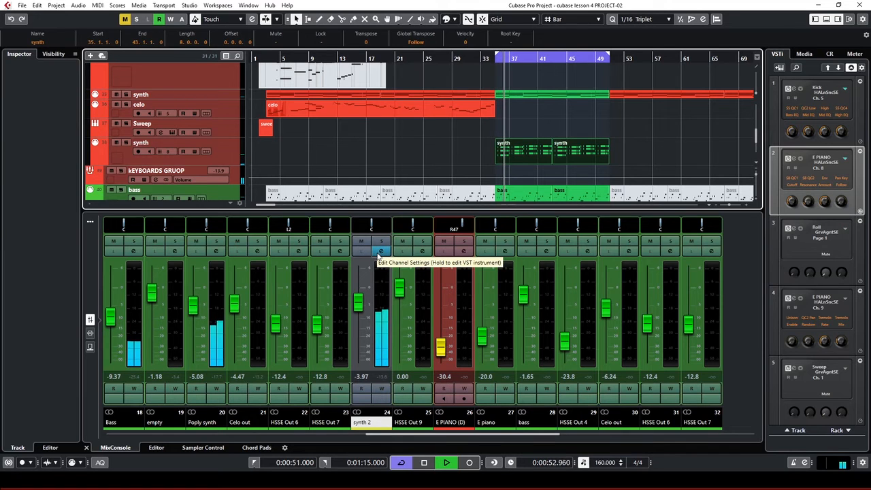
pyautogui.press('space')
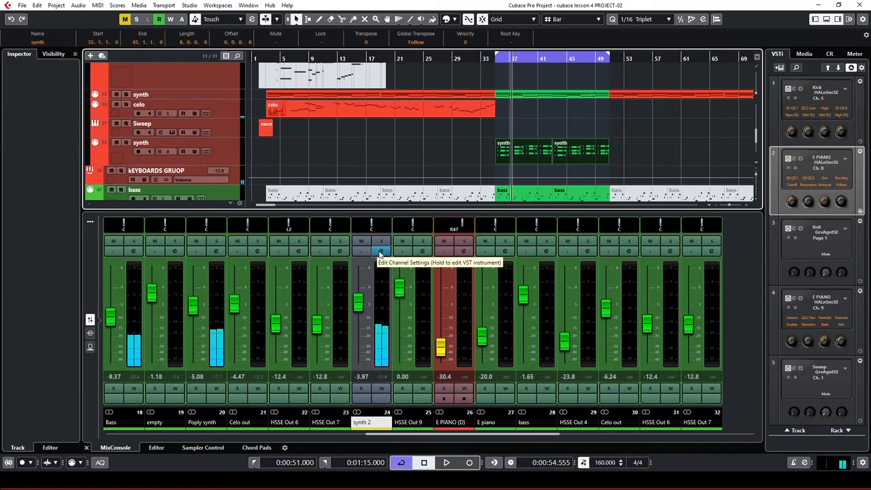
pyautogui.click(380, 253)
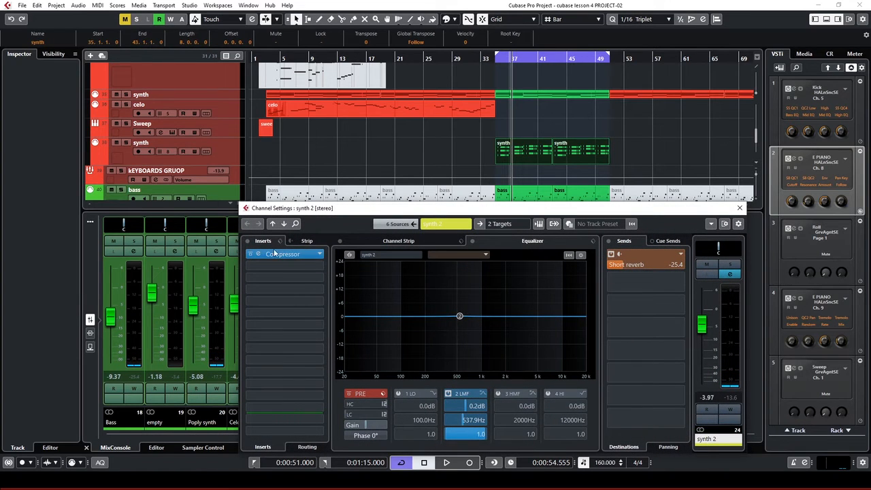
# Open the KICK 2 Compressor's side-chain inputs, add an input, and browse the track list
pyautogui.click(275, 253)
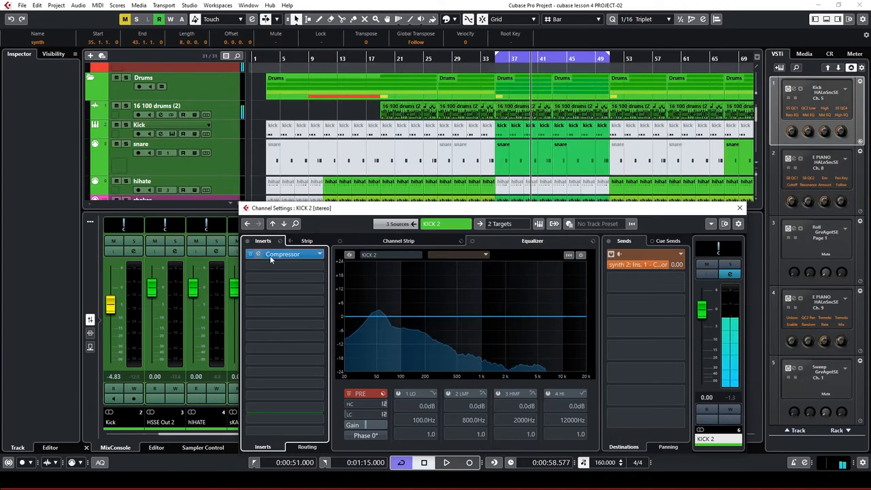
pyautogui.click(261, 253)
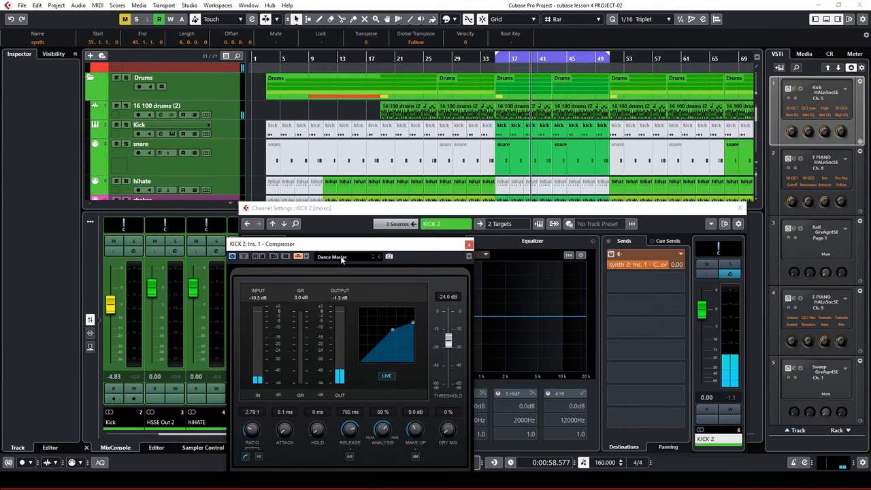
pyautogui.click(305, 257)
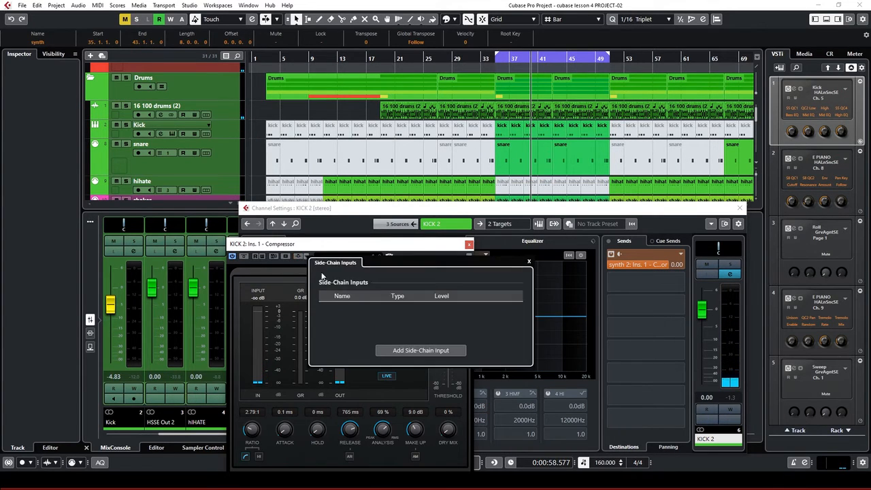
pyautogui.click(409, 350)
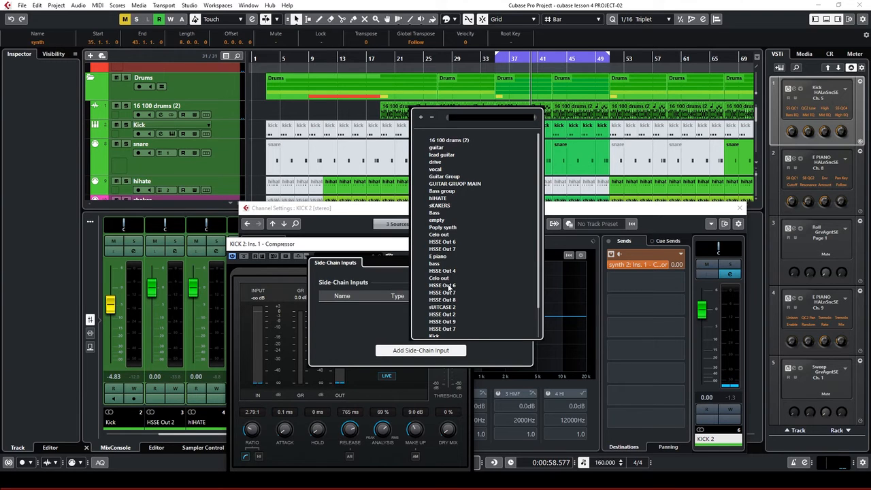
pyautogui.scroll(-5, 442, 324)
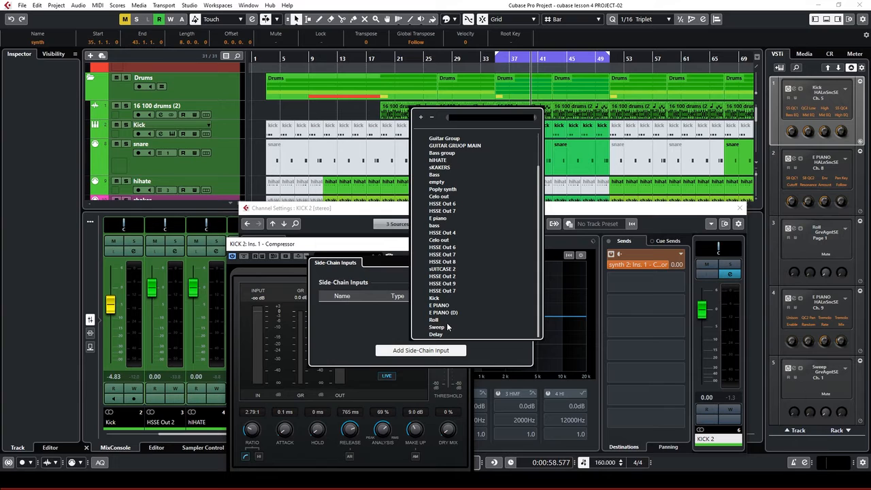
pyautogui.scroll(2, 444, 291)
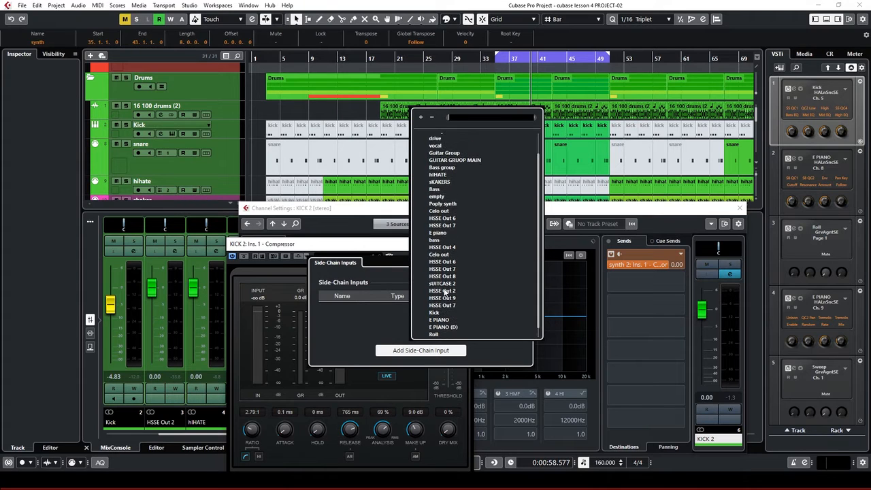
pyautogui.scroll(1, 445, 291)
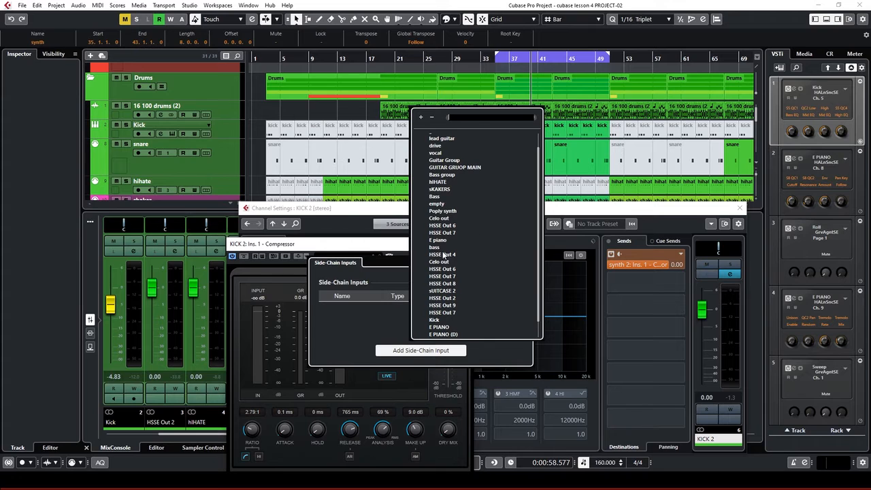
pyautogui.scroll(2, 446, 231)
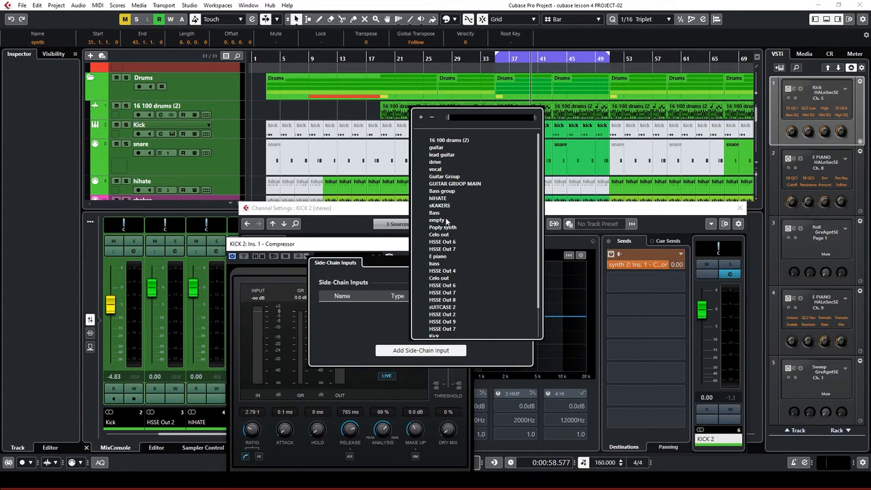
pyautogui.scroll(-5, 446, 245)
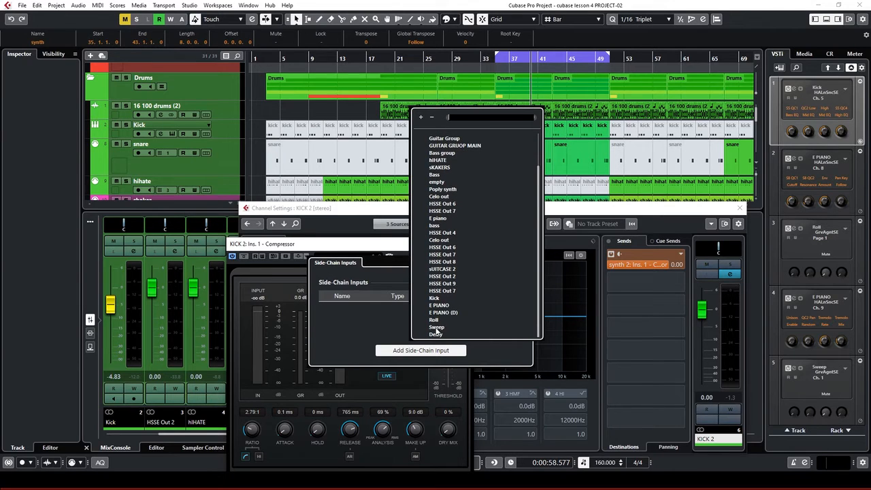
# Set Poply synth as the side-chain source, play it, and close the Side-Chain Inputs and Compressor windows
pyautogui.click(448, 190)
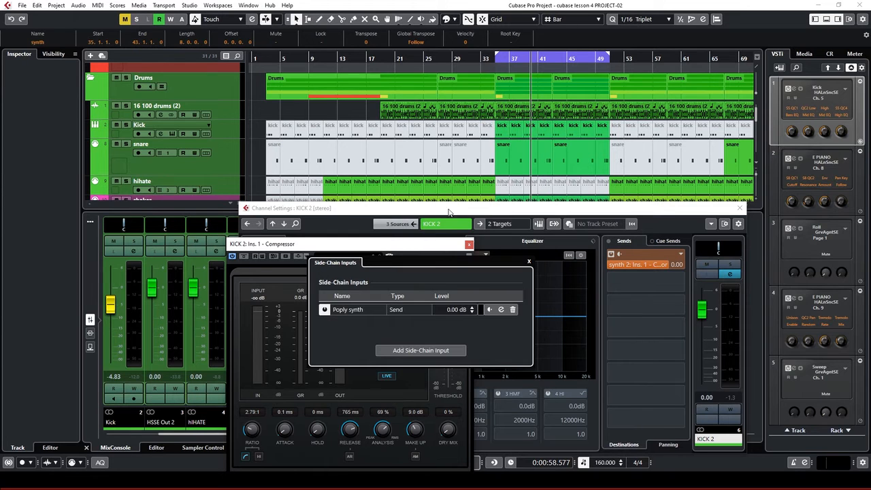
pyautogui.press('space')
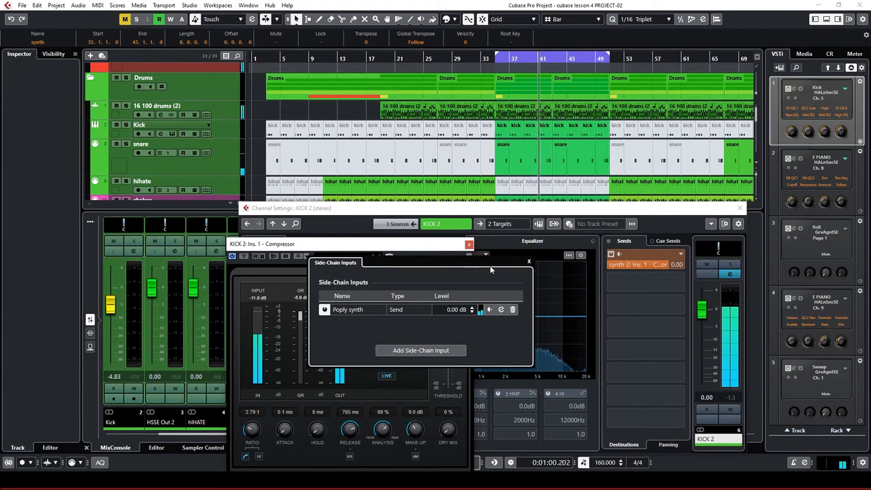
pyautogui.click(388, 247)
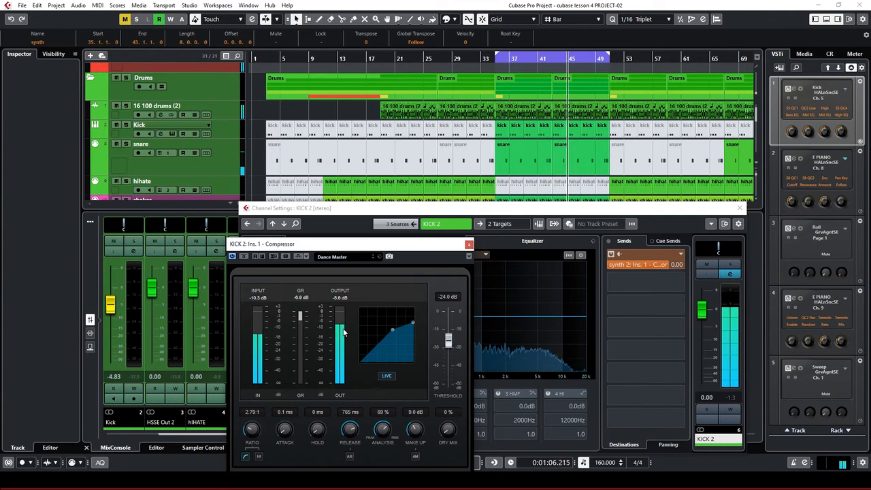
pyautogui.click(469, 244)
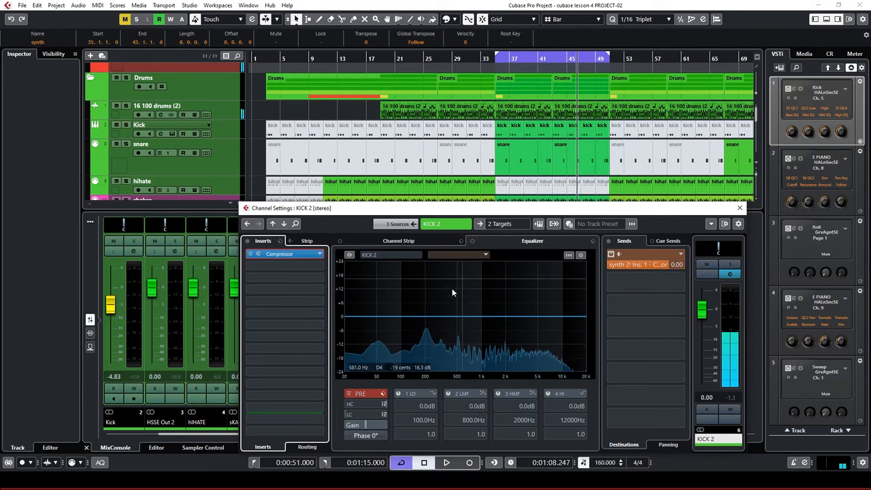
# Browse the EQ comparison channel list, then dismiss it without choosing
pyautogui.click(478, 255)
pyautogui.scroll(-5, 468, 436)
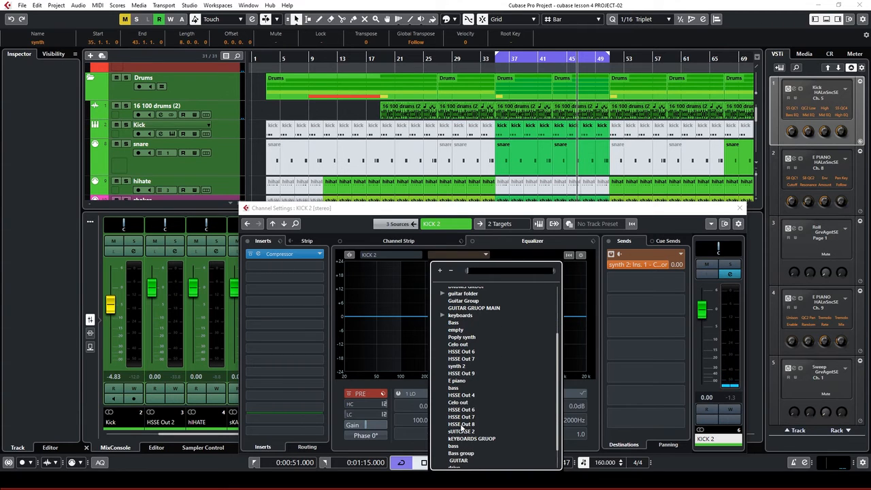
pyautogui.scroll(-2, 461, 429)
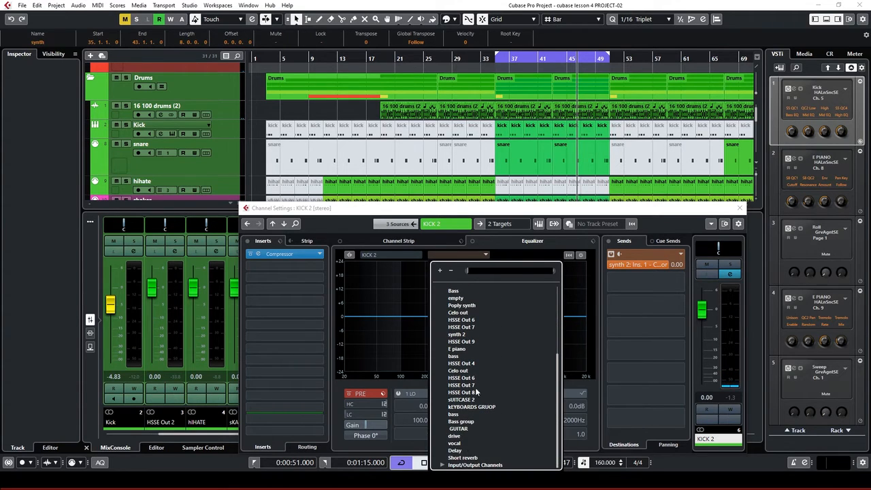
pyautogui.scroll(1, 472, 385)
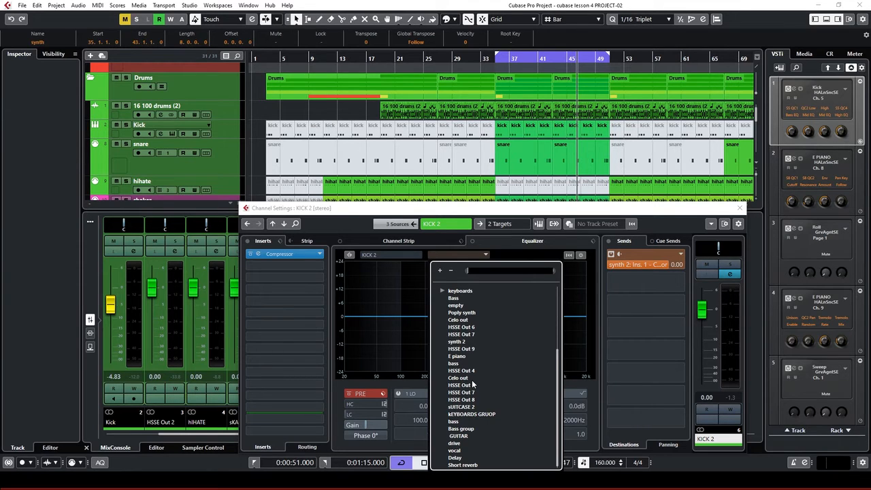
pyautogui.click(478, 211)
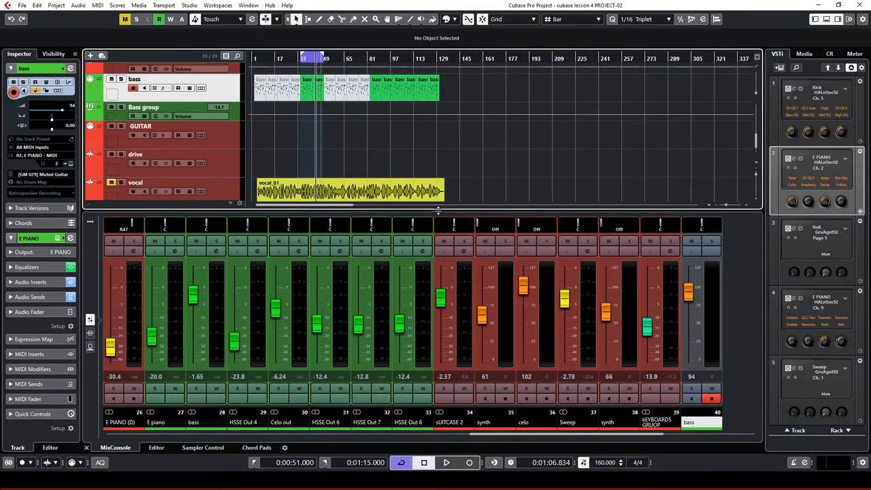
# Scroll the track list up to the top and back down to the bass and Bass group tracks
pyautogui.scroll(6, 314, 187)
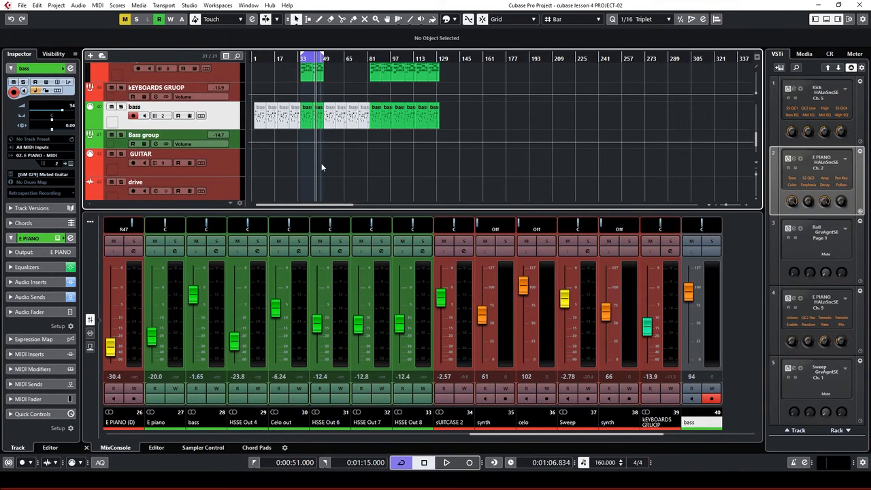
pyautogui.scroll(8, 437, 172)
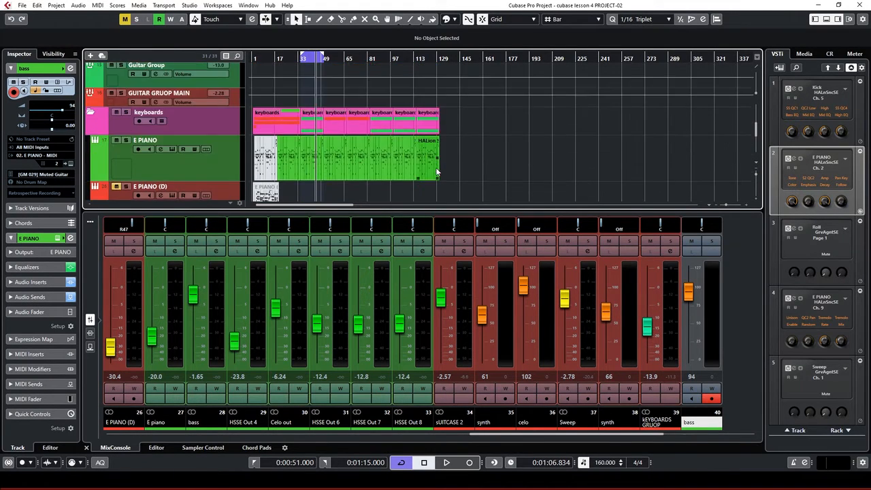
pyautogui.scroll(6, 436, 167)
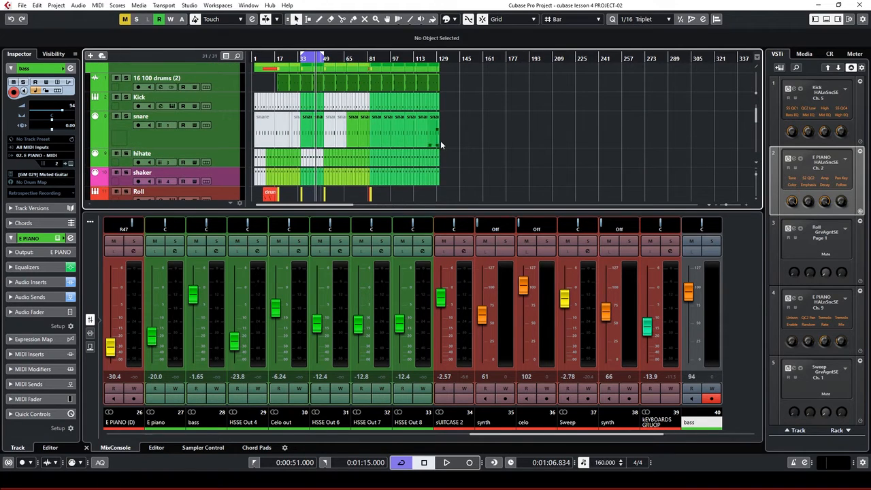
pyautogui.scroll(3, 442, 140)
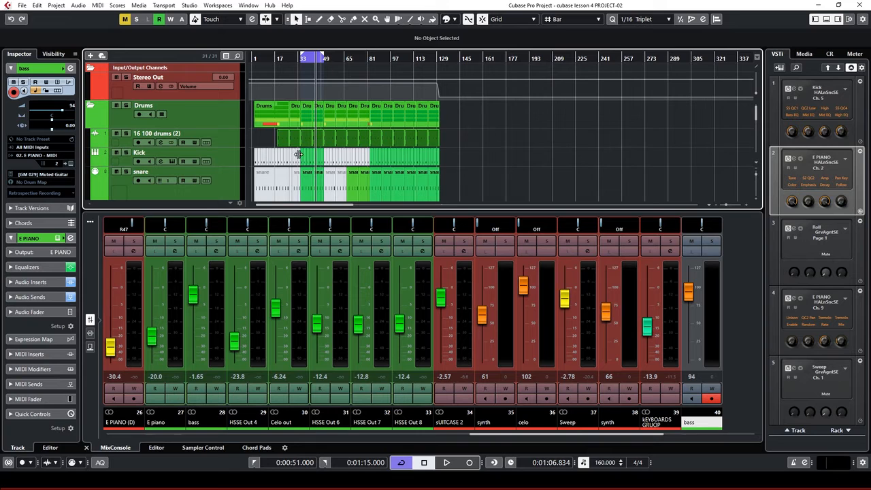
pyautogui.scroll(-8, 319, 163)
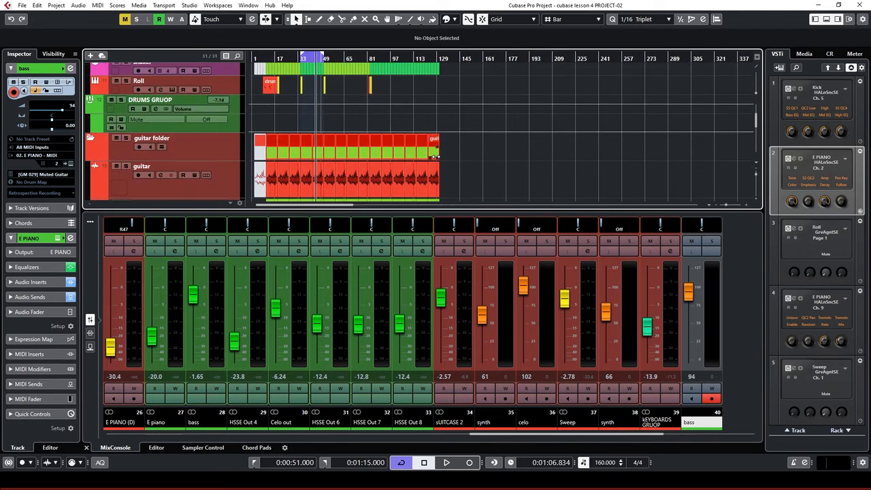
pyautogui.scroll(-8, 331, 169)
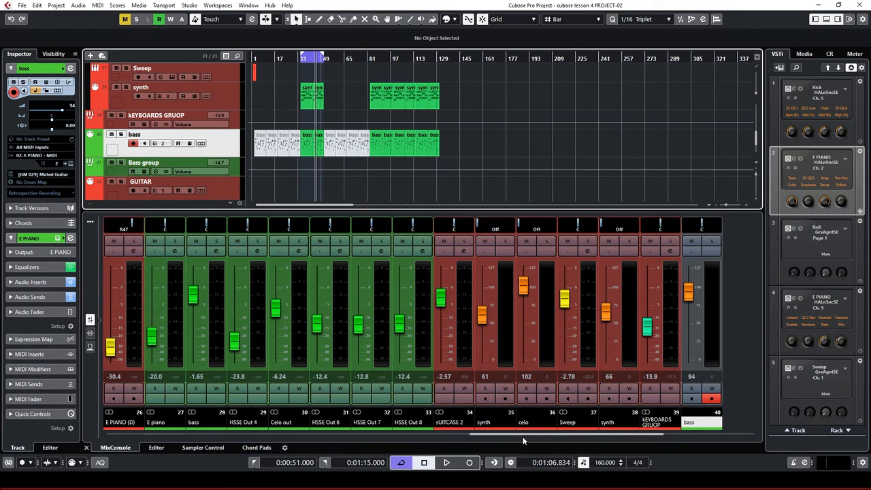
# Select KEYBOARDS GRUOP, then make Bass group the selected track
pyautogui.moveTo(561, 434); pyautogui.dragTo(359, 409)
pyautogui.click(215, 145)
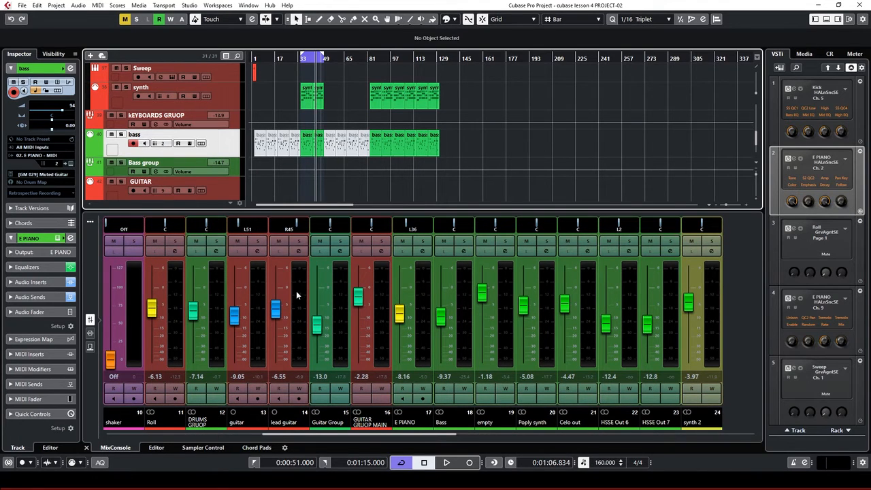
pyautogui.click(238, 127)
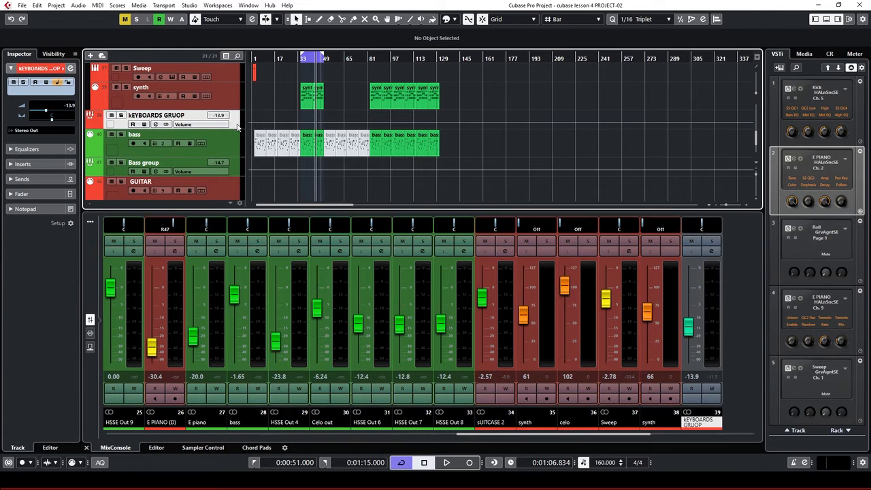
pyautogui.click(237, 167)
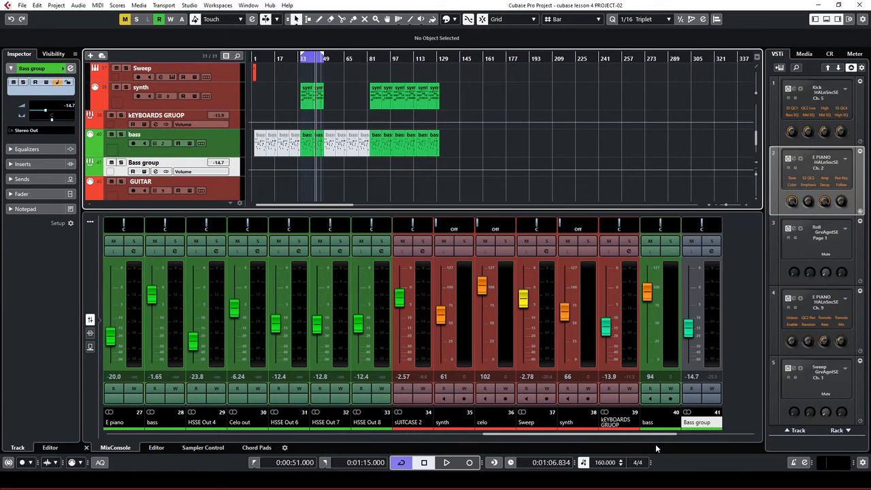
# Insert a Compressor in the Bass group channel's first insert slot
pyautogui.click(712, 251)
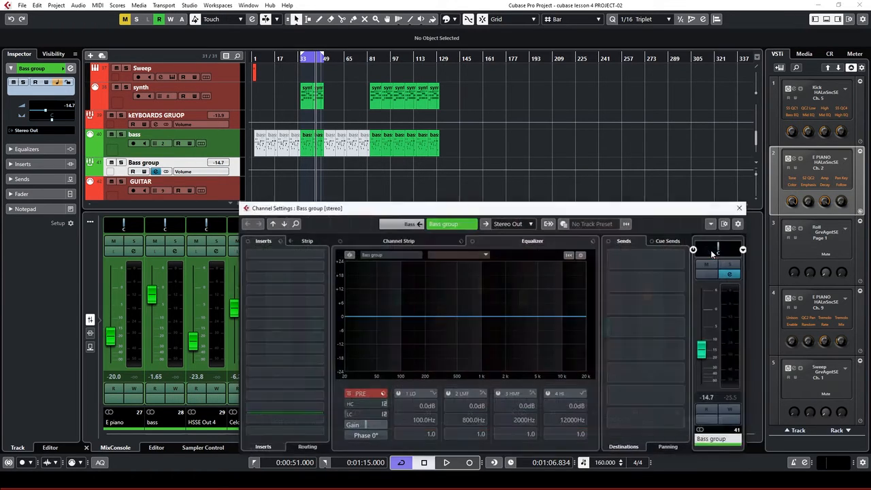
pyautogui.click(295, 256)
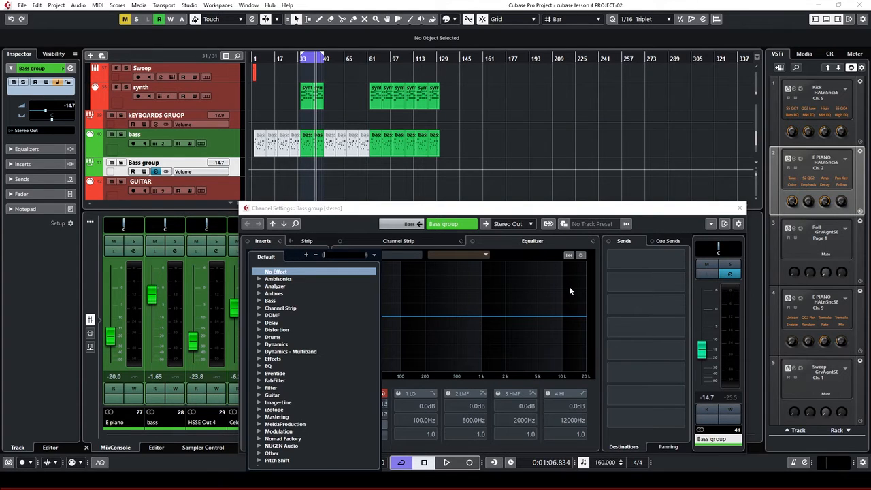
pyautogui.write('comp')
pyautogui.press('Return')
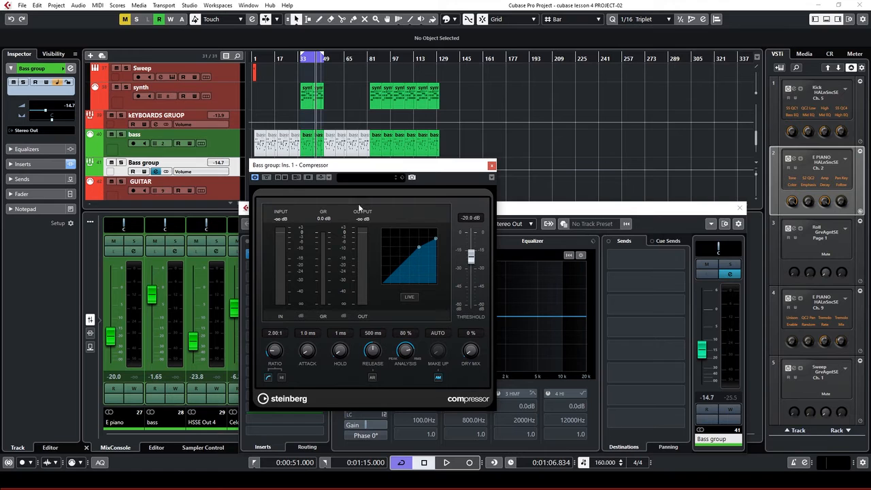
# Search the compressor presets for 'bass' and load the Staright Bass preset
pyautogui.click(362, 179)
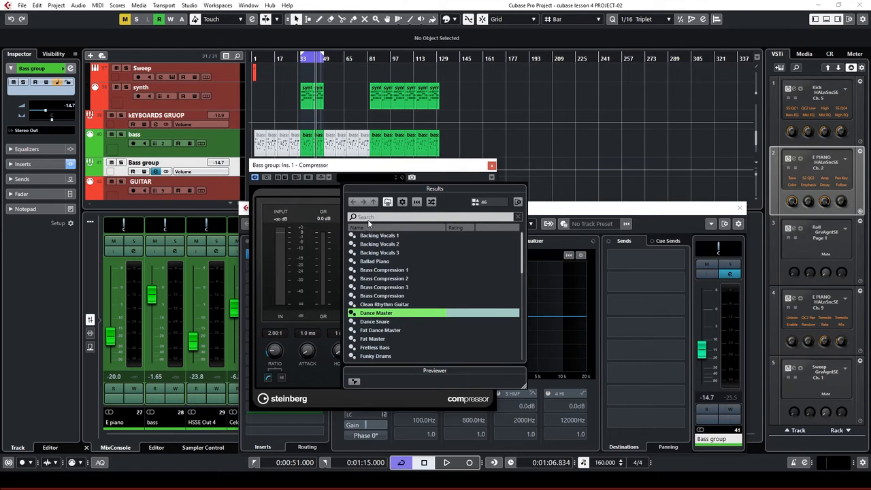
pyautogui.click(412, 220)
pyautogui.write('bass')
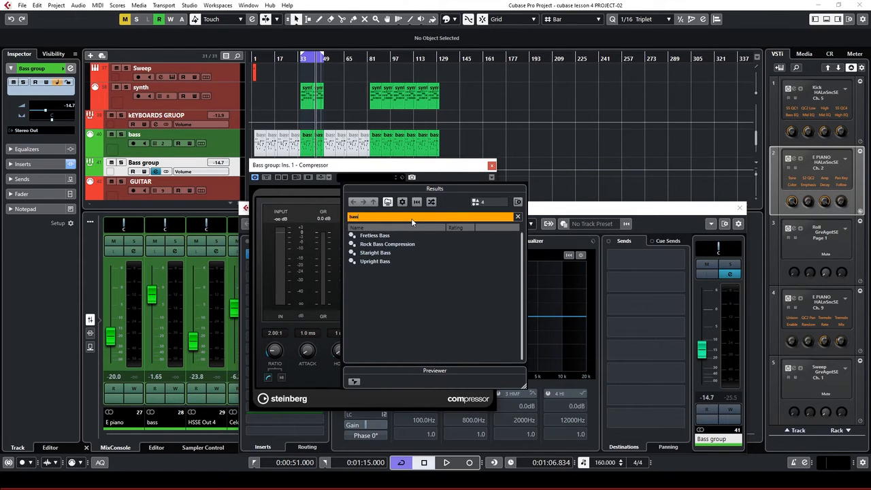
pyautogui.doubleClick(380, 253)
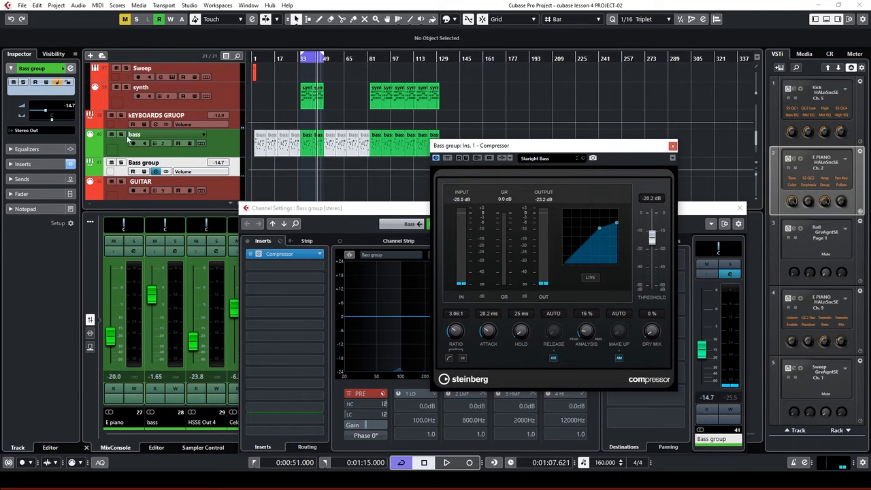
# Solo bass, play back and raise the compressor threshold to -18.4 dB
pyautogui.click(121, 134)
pyautogui.press('space')
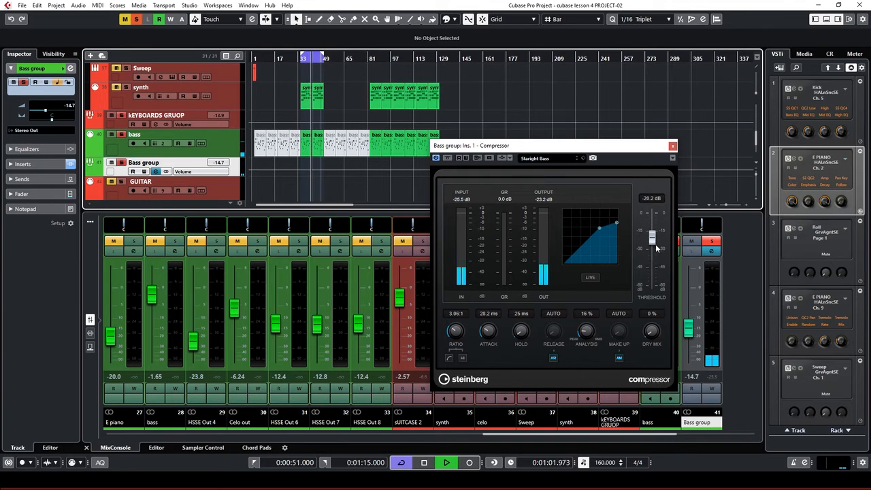
pyautogui.moveTo(655, 246); pyautogui.dragTo(657, 241)
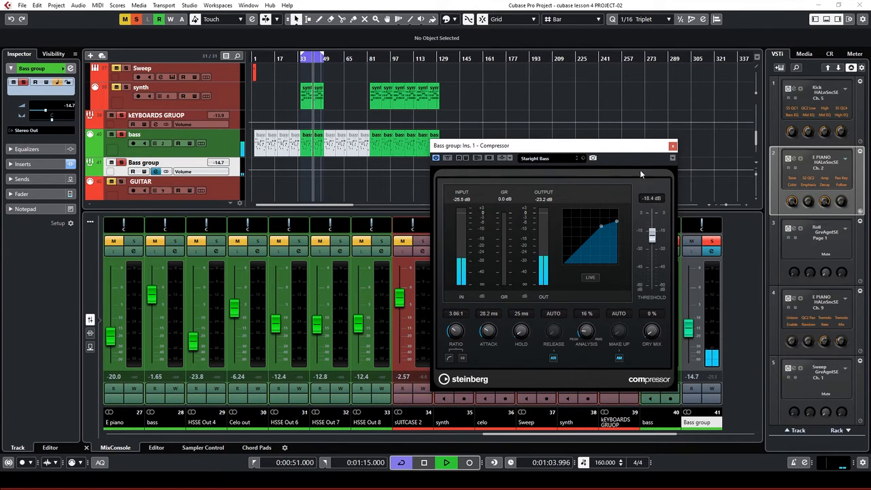
pyautogui.click(156, 172)
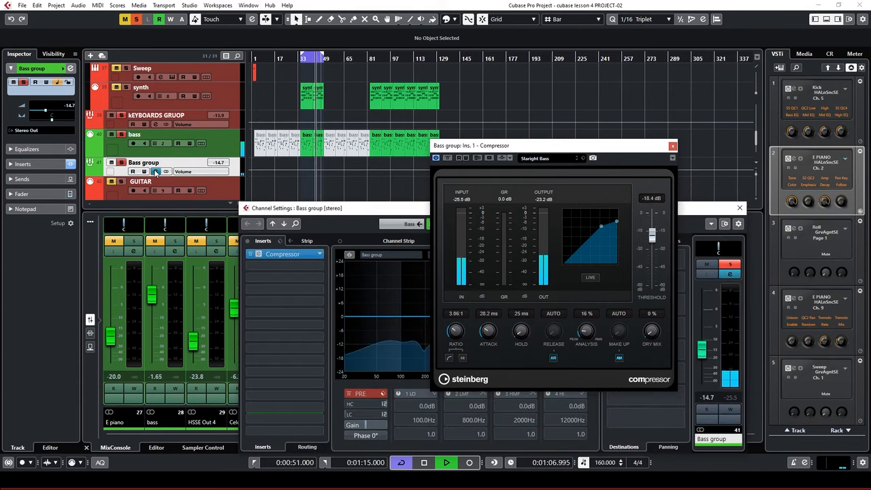
# Close the Compressor editor and dismiss insert slot 2's plug-in list without adding an effect
pyautogui.click(674, 146)
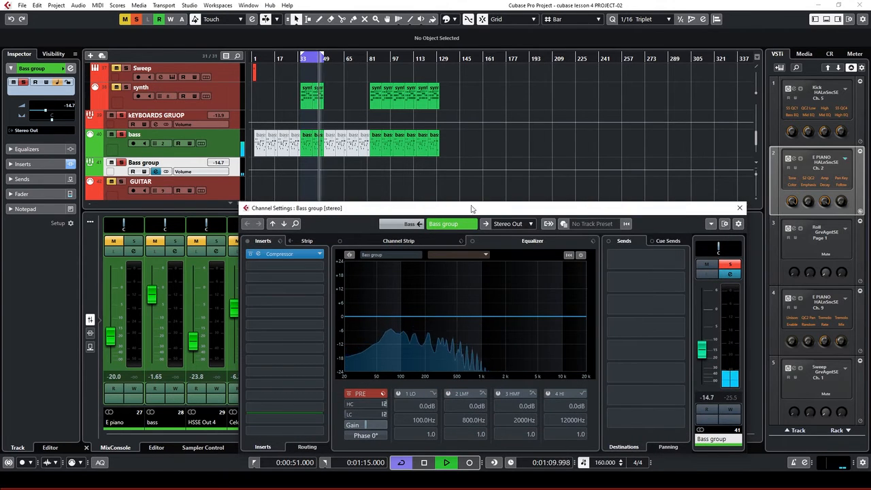
pyautogui.moveTo(472, 207); pyautogui.dragTo(480, 179)
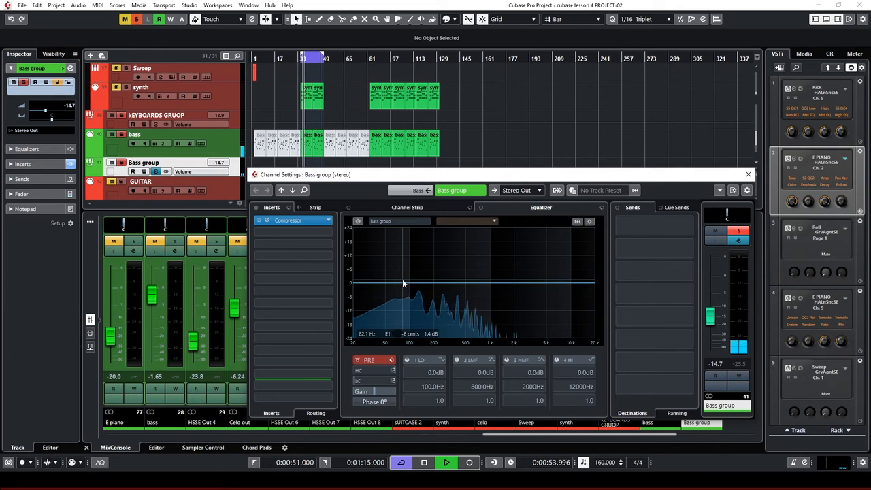
pyautogui.click(310, 233)
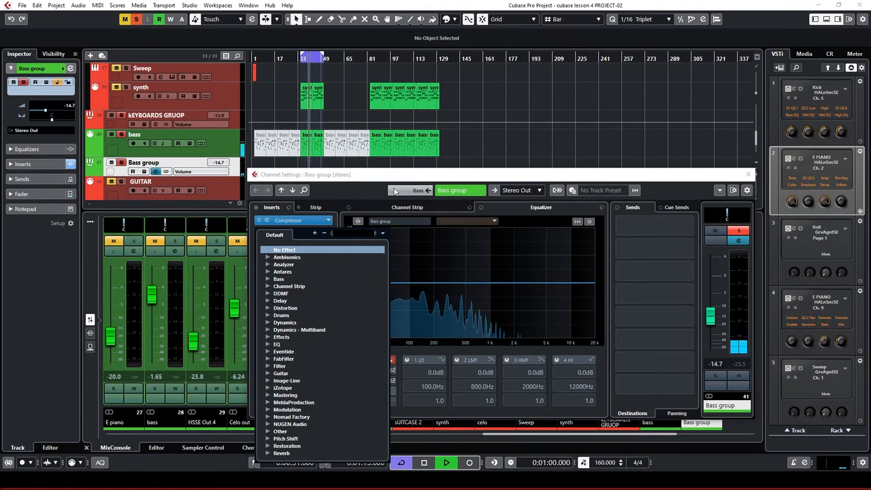
pyautogui.press('Escape')
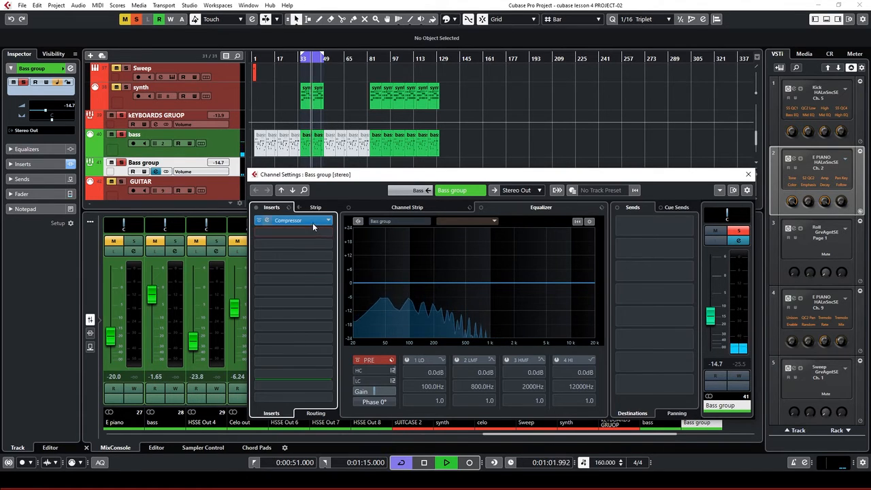
# Activate the compressor's side-chain and add KICK 2 as its side-chain input
pyautogui.click(269, 220)
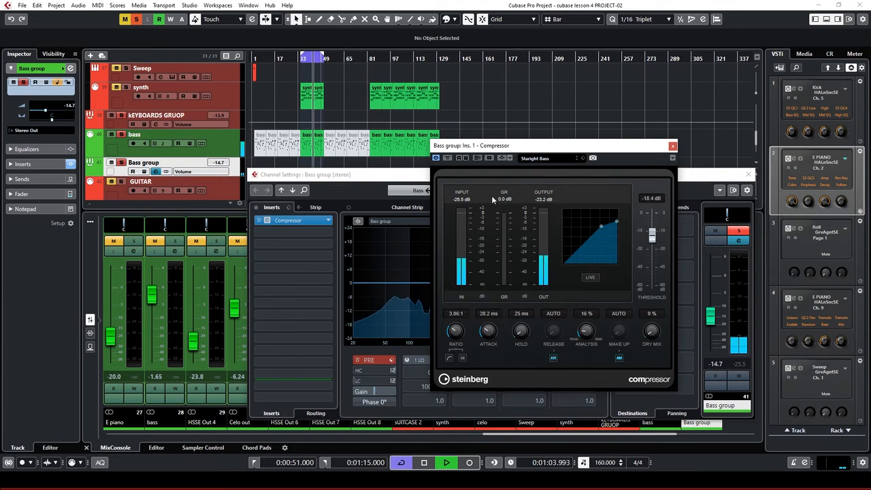
pyautogui.click(504, 158)
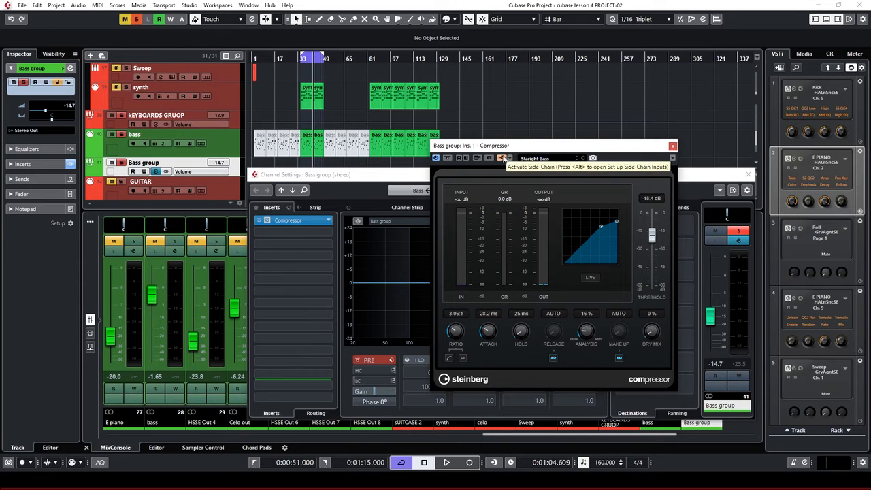
pyautogui.click(510, 157)
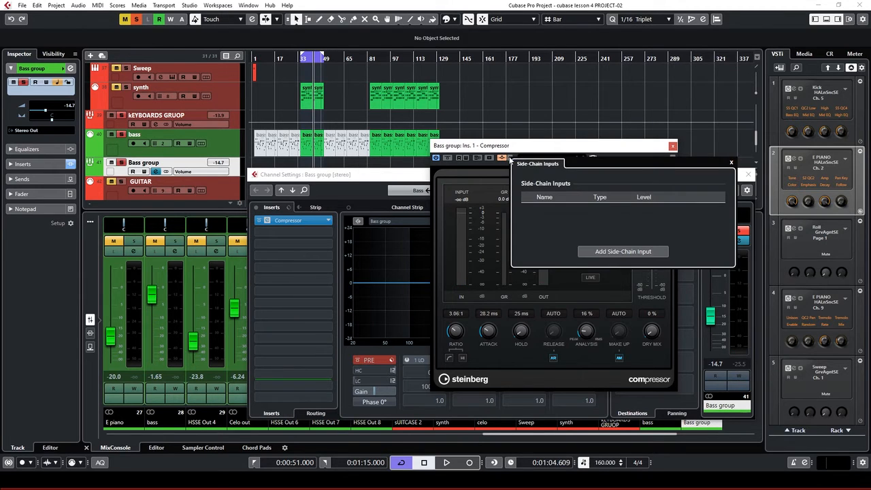
pyautogui.click(620, 252)
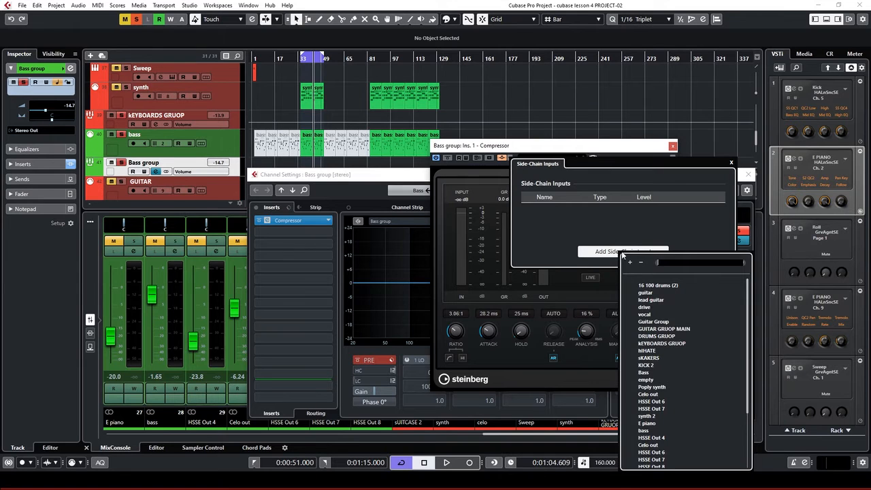
pyautogui.click(647, 365)
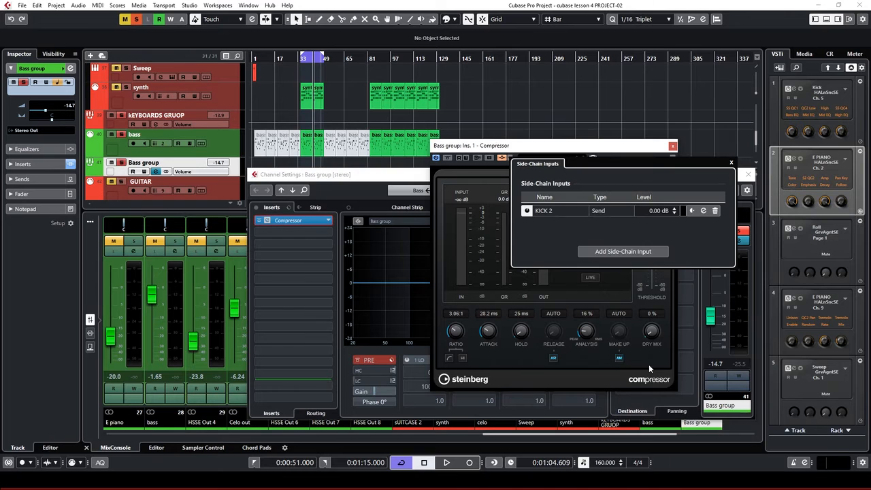
pyautogui.click(732, 163)
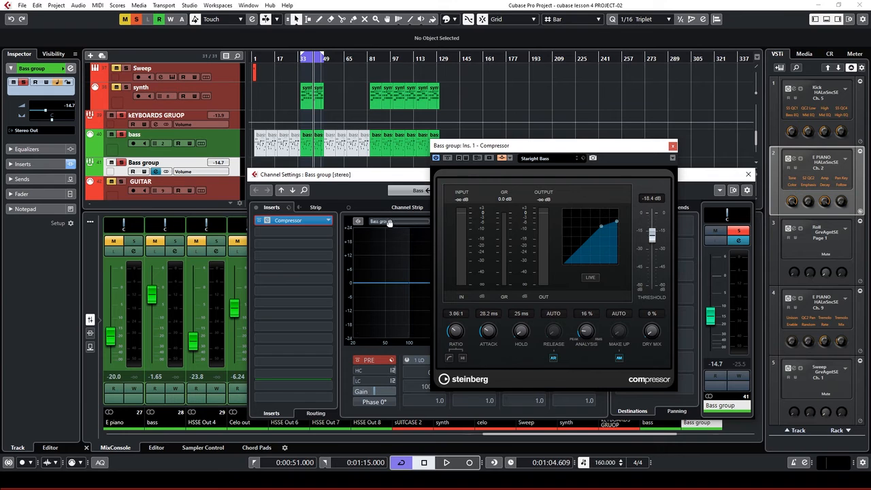
# Start playback with the bass track soloed
pyautogui.press('space')
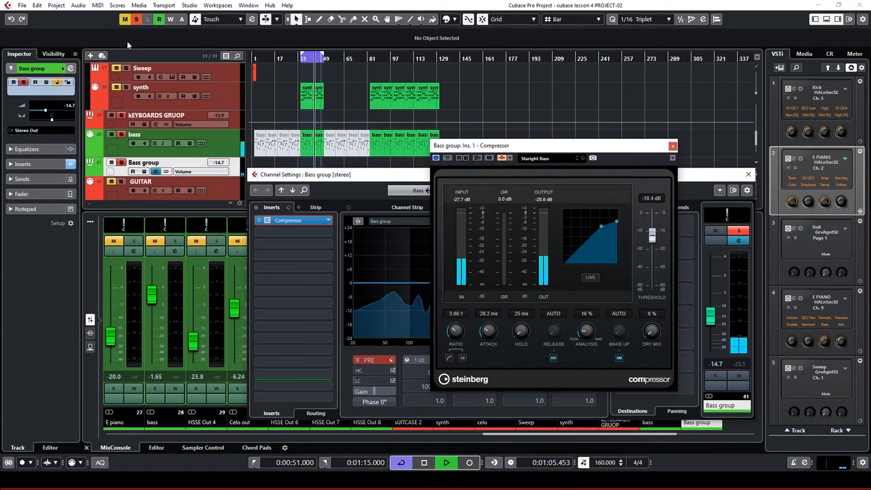
pyautogui.click(138, 21)
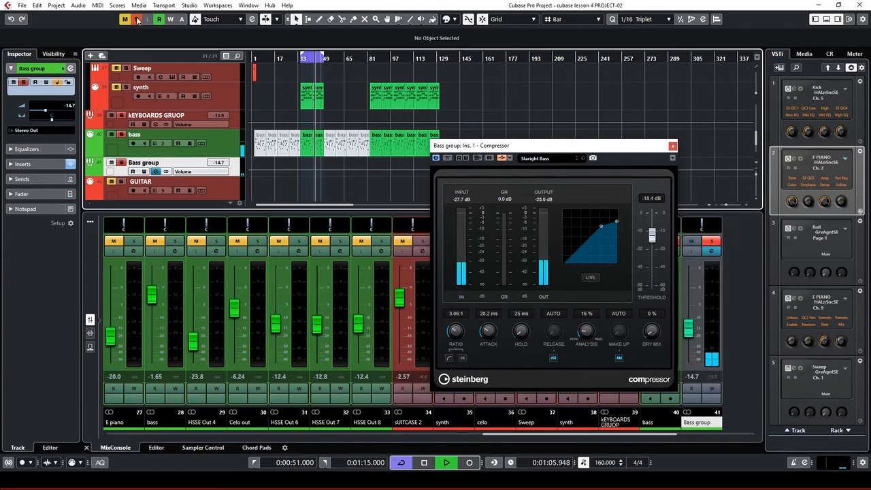
pyautogui.click(121, 135)
pyautogui.scroll(5, 314, 165)
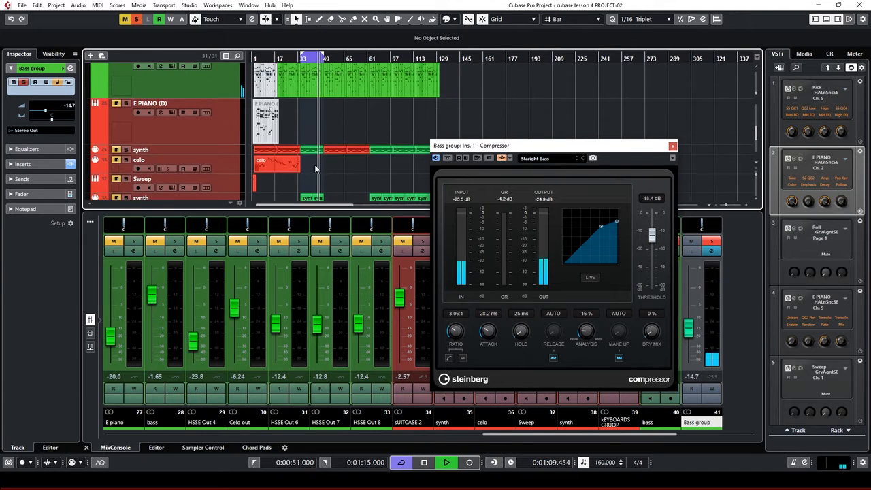
pyautogui.scroll(10, 314, 165)
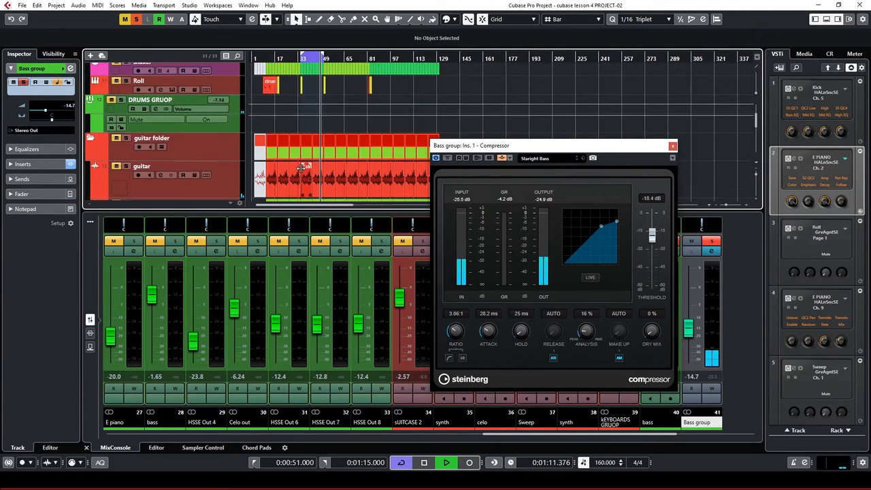
pyautogui.scroll(5, 250, 159)
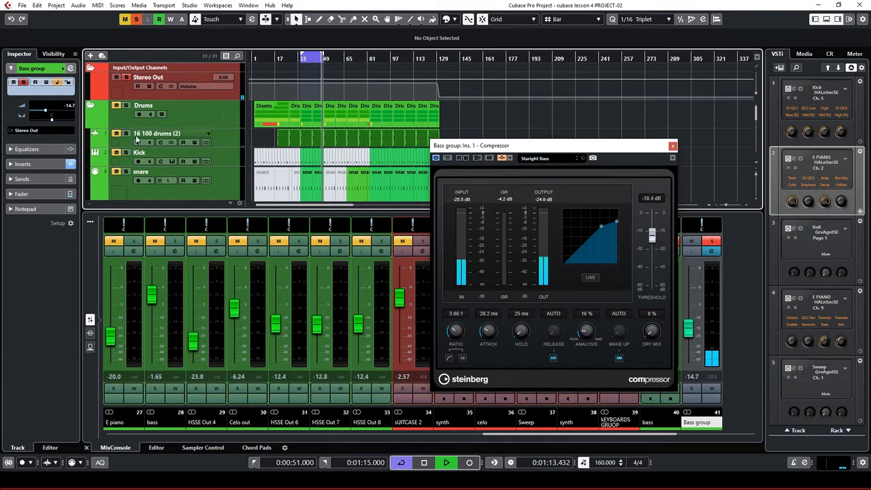
pyautogui.scroll(-5, 336, 170)
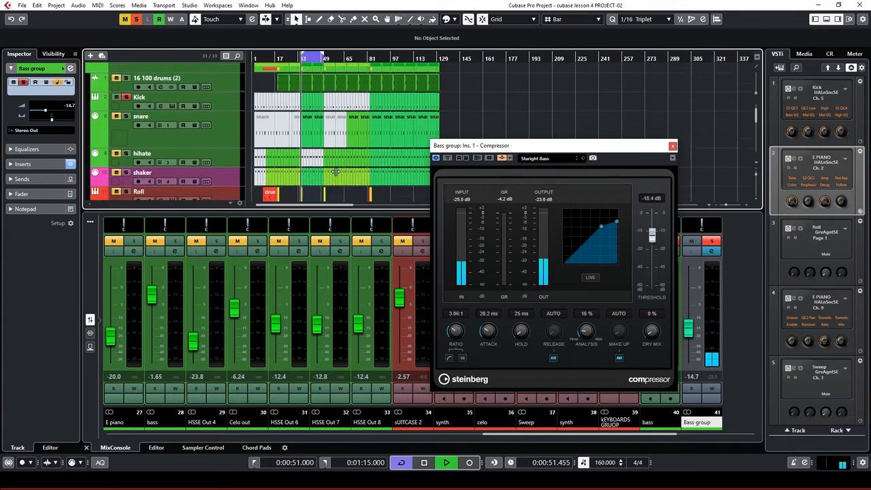
pyautogui.scroll(-8, 336, 171)
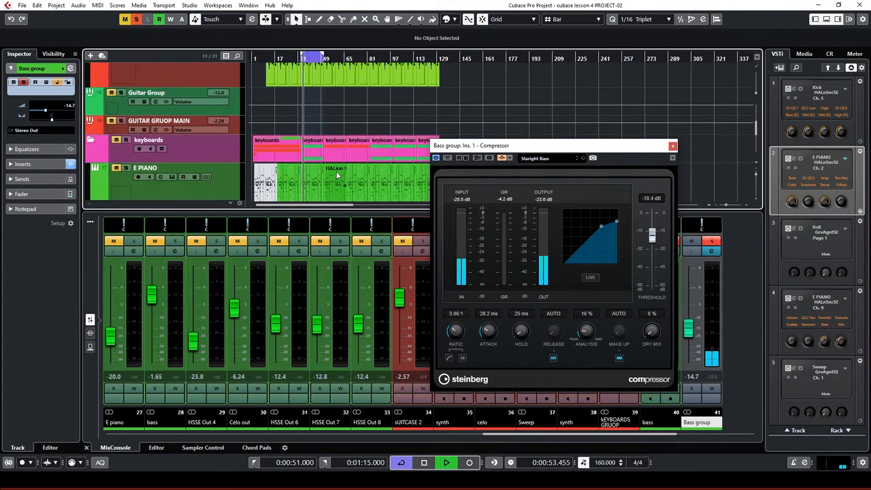
pyautogui.scroll(-6, 337, 175)
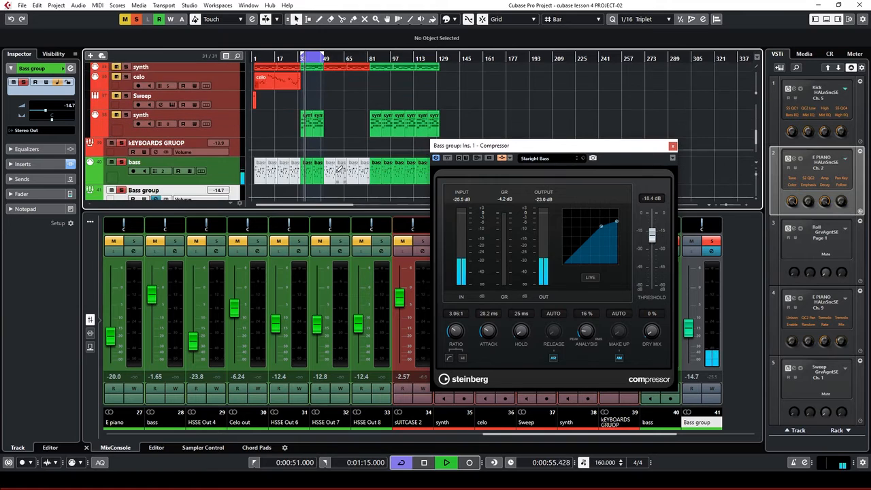
# Raise the bass track's volume to 103 and the Bass group level to -7.41 dB
pyautogui.click(194, 147)
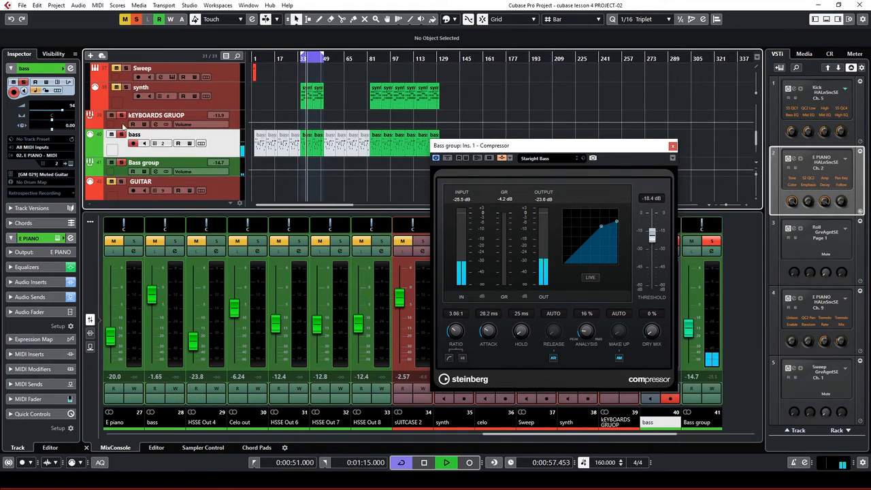
pyautogui.scroll(9, 49, 107)
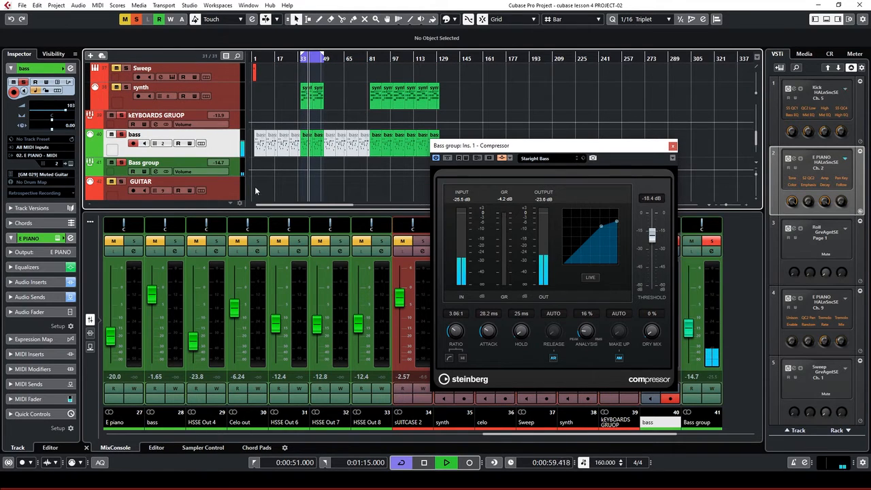
pyautogui.click(233, 171)
pyautogui.scroll(3, 35, 108)
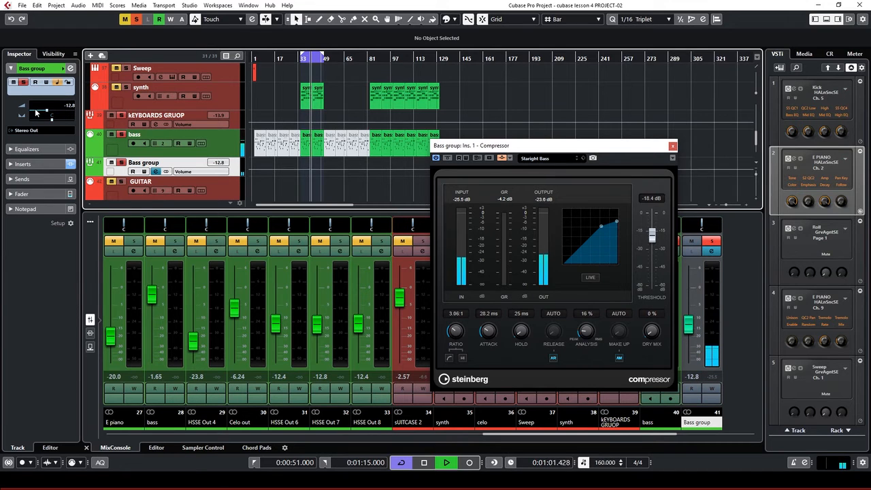
pyautogui.scroll(4, 35, 108)
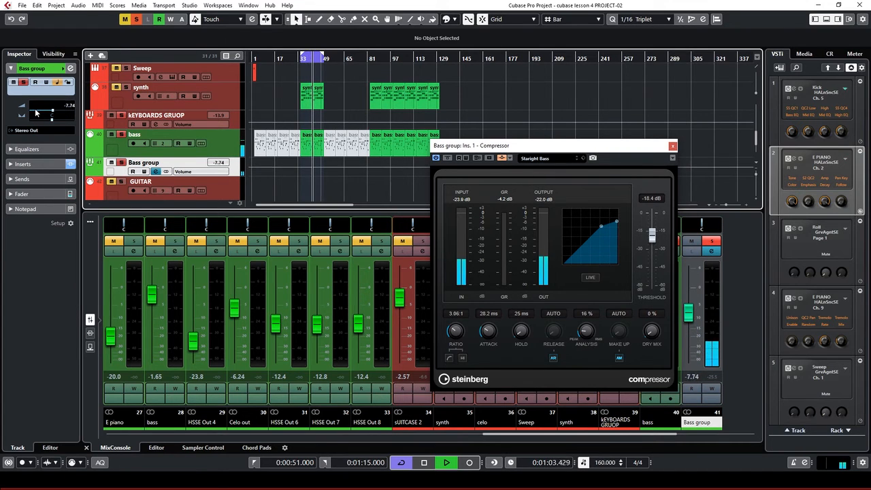
# Close the compressor editor and clear all solos
pyautogui.click(673, 148)
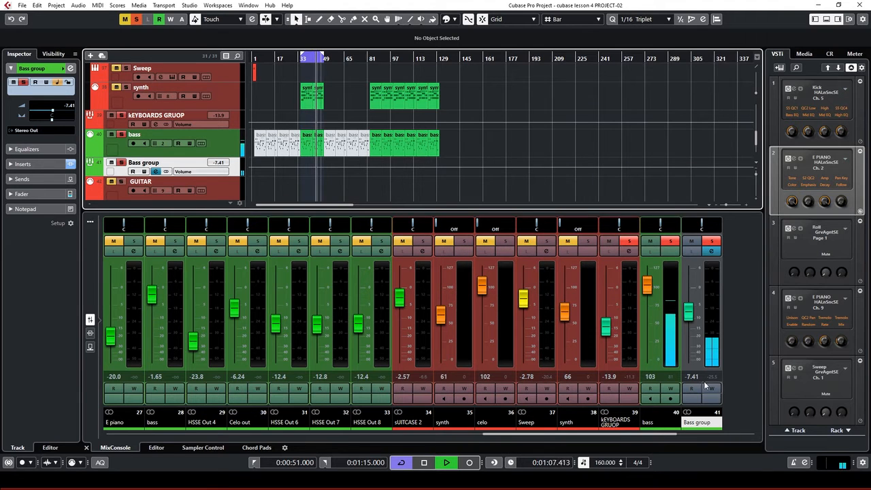
pyautogui.scroll(1, 689, 311)
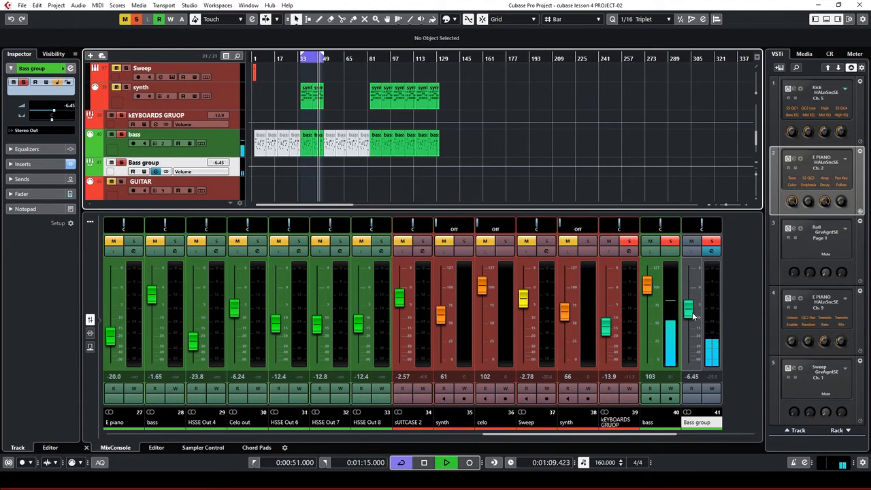
pyautogui.scroll(1, 693, 315)
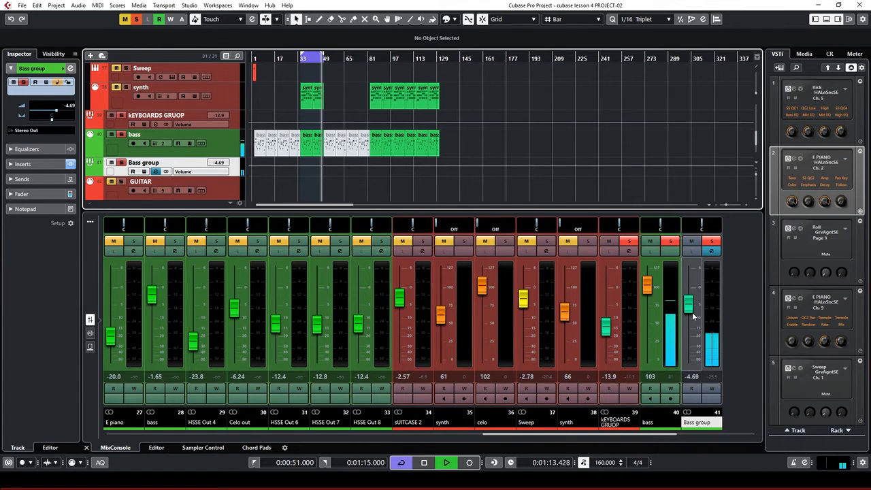
pyautogui.click(137, 19)
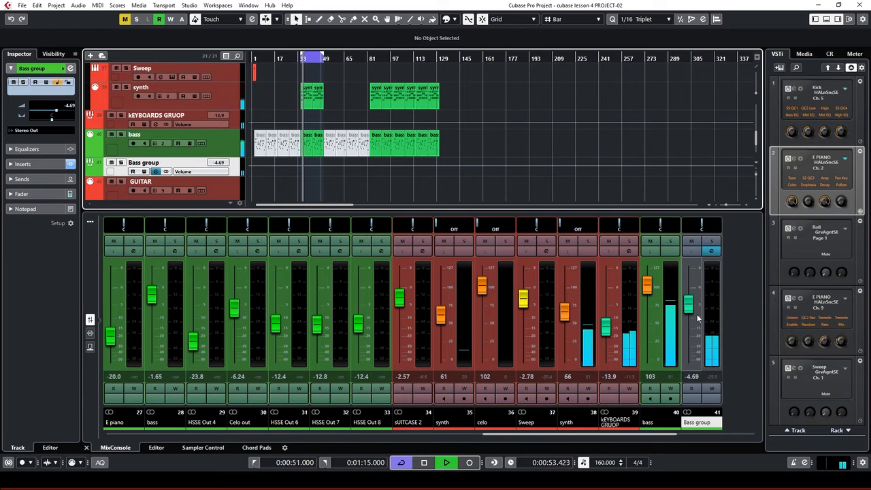
# Set the Bass group level to -2.58 dB
pyautogui.moveTo(690, 306); pyautogui.dragTo(684, 309)
pyautogui.scroll(2, 685, 309)
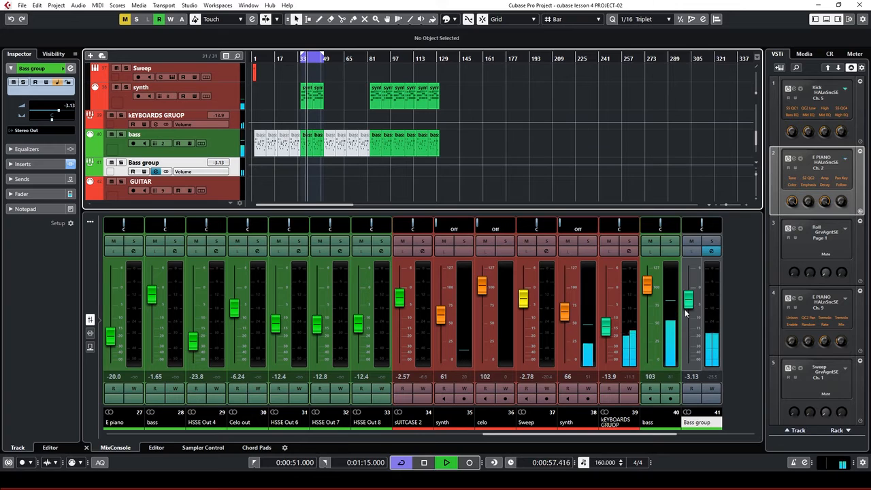
pyautogui.scroll(2, 689, 309)
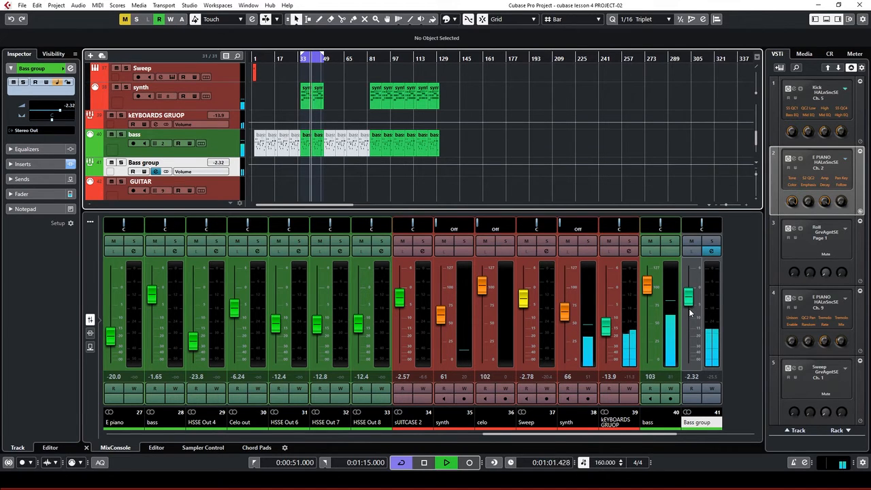
pyautogui.scroll(-1, 689, 308)
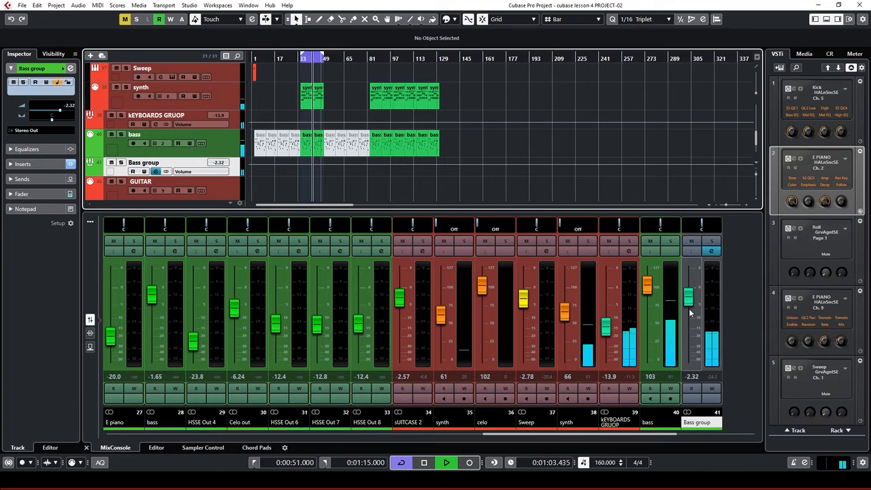
# Lower the synth volume to 61, then select all events and set the locators around them
pyautogui.click(227, 95)
pyautogui.press('space')
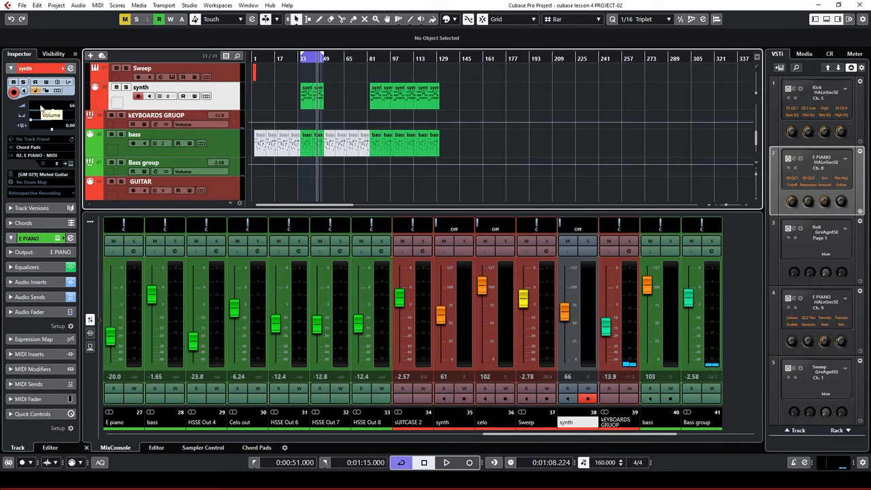
pyautogui.scroll(-5, 39, 103)
pyautogui.press('space')
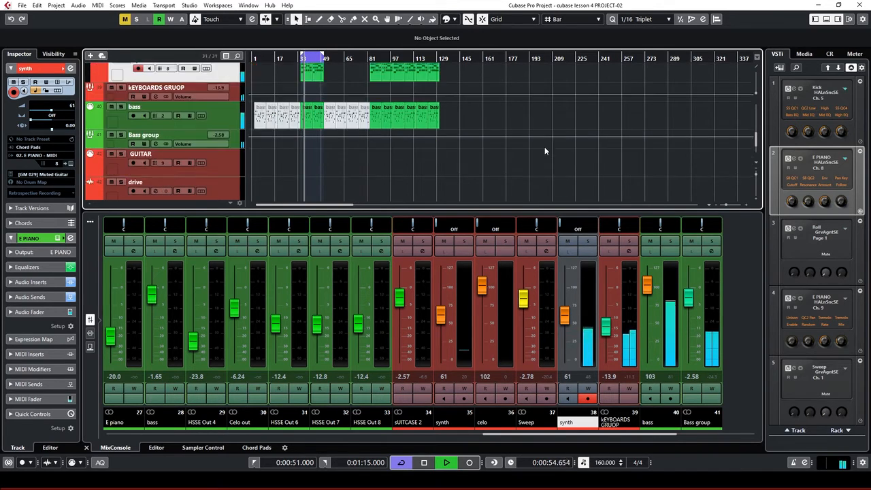
pyautogui.scroll(-5, 545, 146)
pyautogui.scroll(4, 517, 132)
pyautogui.scroll(3, 507, 123)
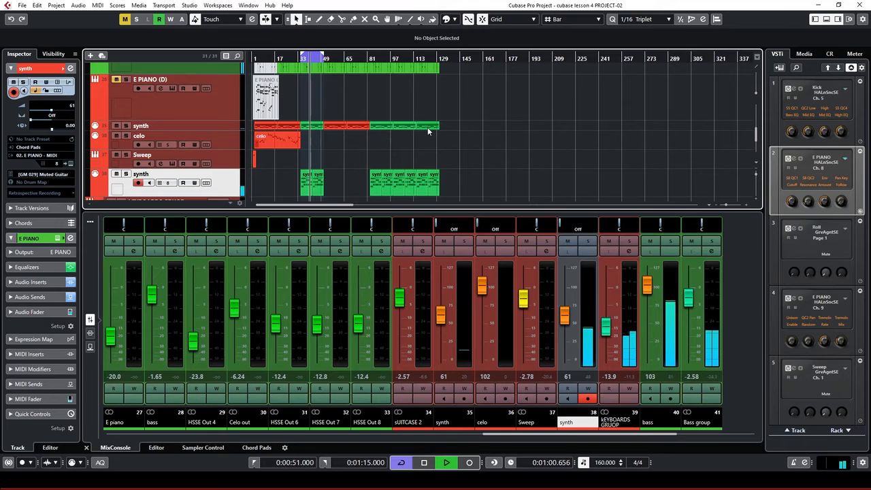
pyautogui.hotkey('ctrl', 'a')
pyautogui.press('p')
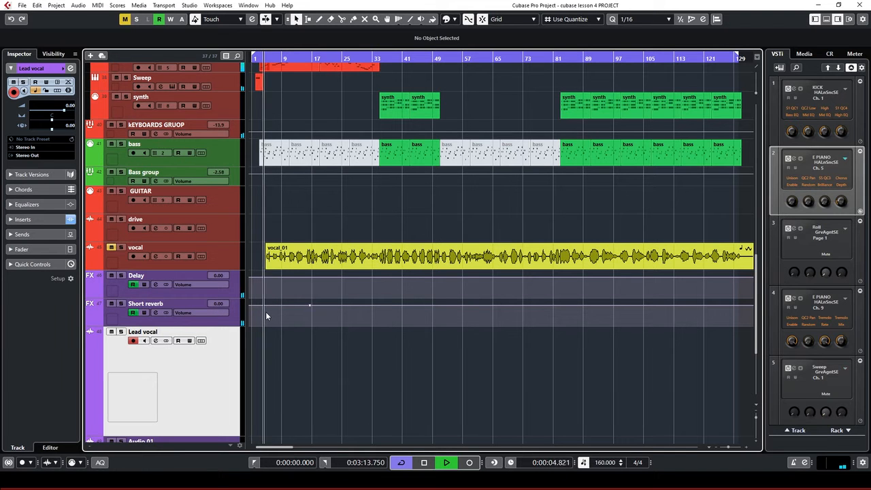
# Stop playback
pyautogui.press('space')
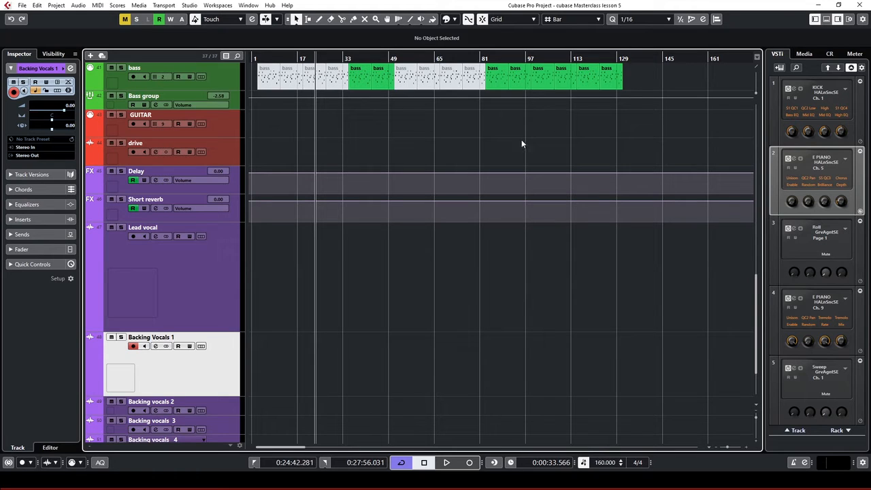
# Start an audio file import from File > Import > Audio File
pyautogui.click(25, 7)
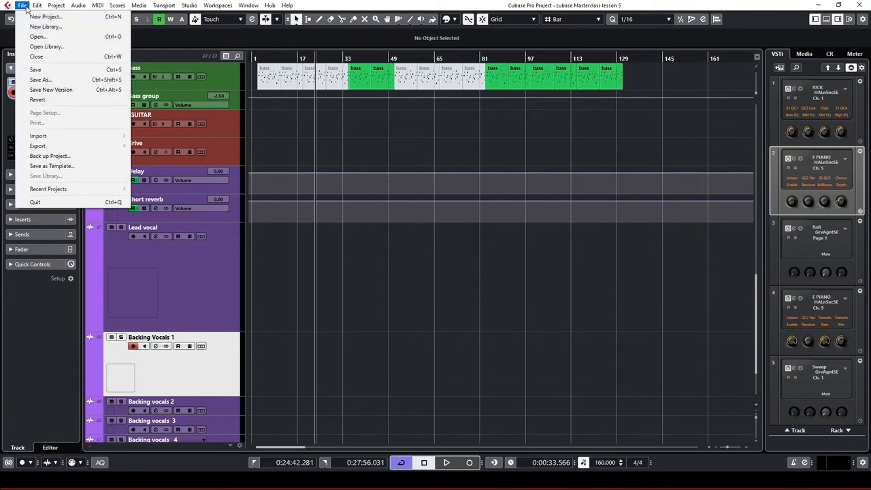
pyautogui.moveTo(125, 140)
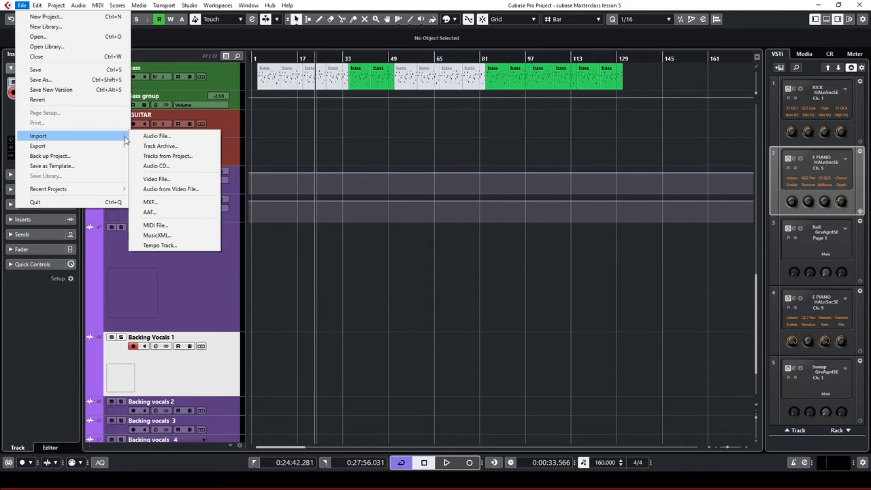
pyautogui.click(174, 138)
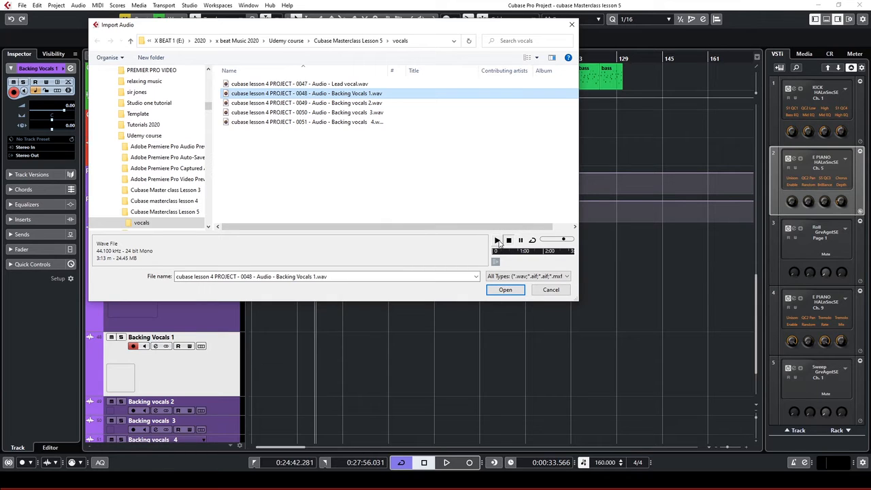
# Preview the Backing Vocals 1 file and open its Import Options
pyautogui.click(498, 241)
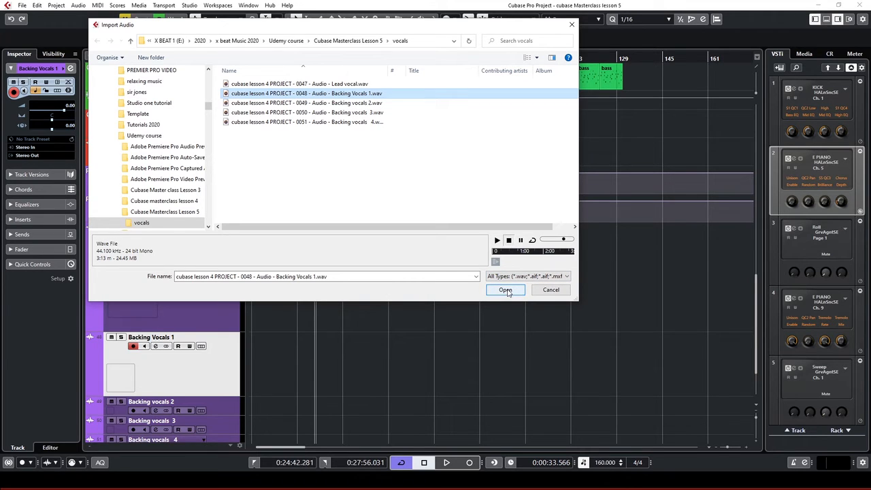
pyautogui.click(506, 291)
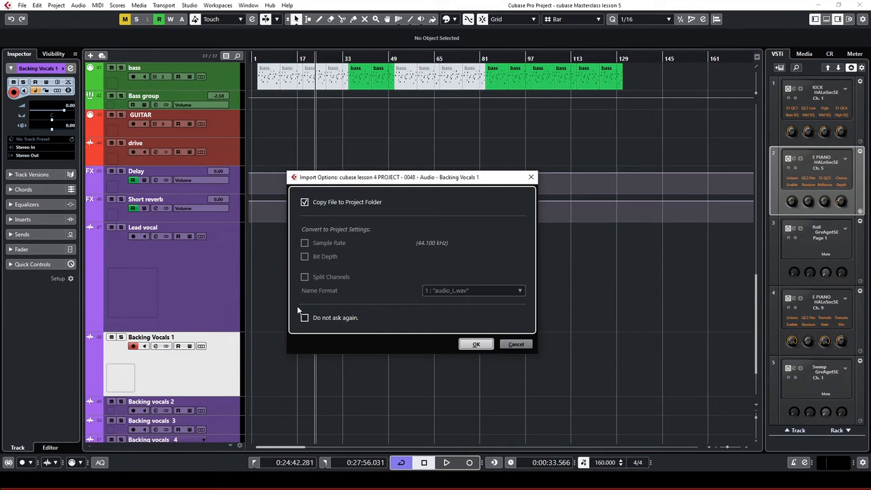
# Accept the import options and align the Backing Vocals 1 event to start exactly at bar 1
pyautogui.click(475, 345)
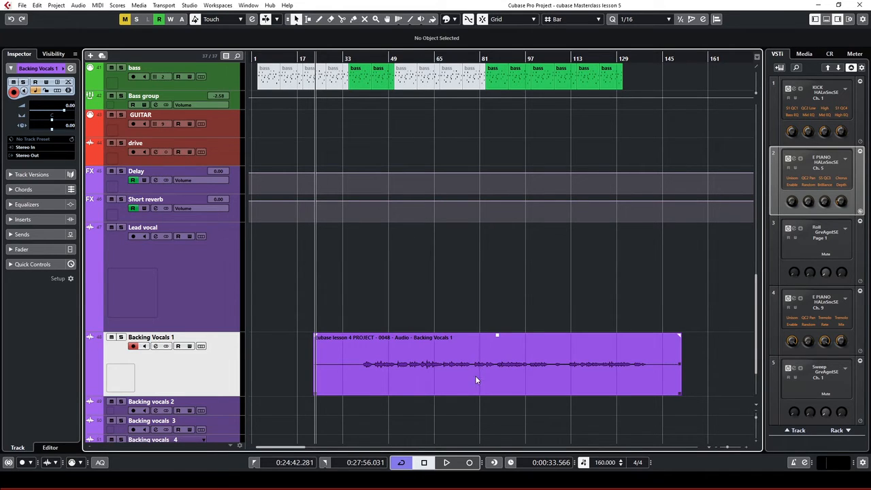
pyautogui.moveTo(560, 375); pyautogui.dragTo(452, 368)
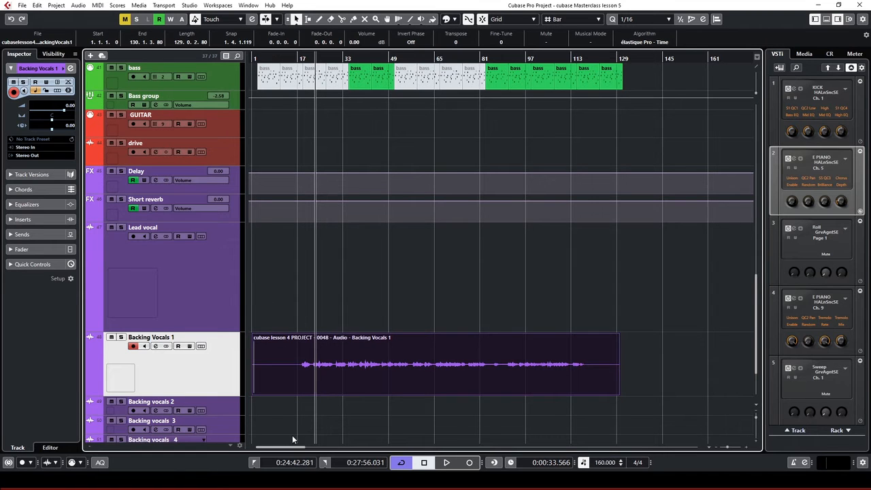
pyautogui.press('h')
pyautogui.press('h')
pyautogui.press('h')
pyautogui.press('h')
pyautogui.press('h')
pyautogui.press('h')
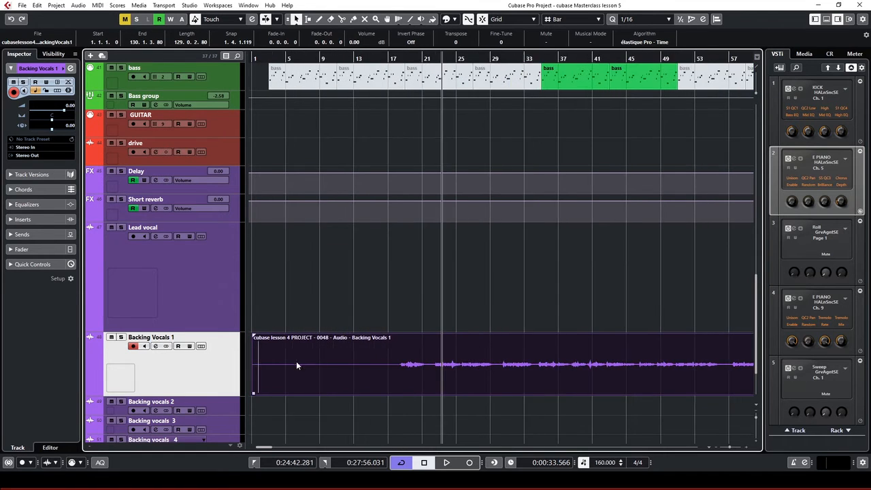
pyautogui.press('h')
pyautogui.press('h')
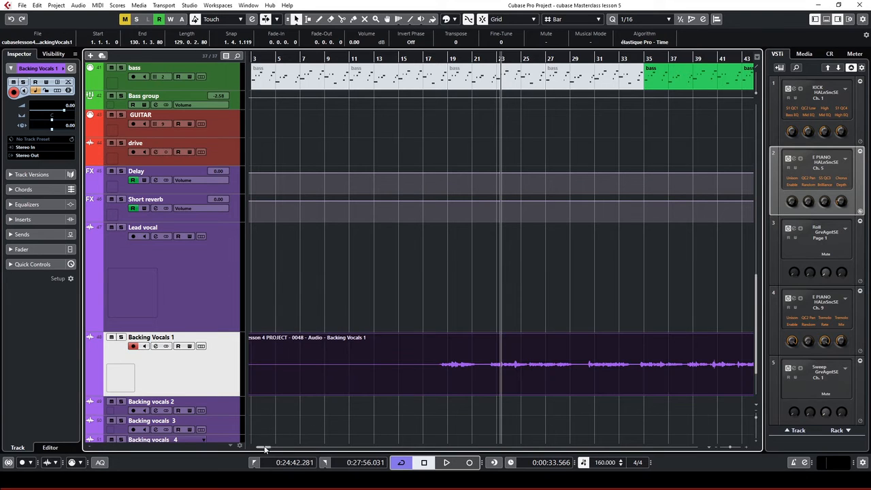
pyautogui.moveTo(263, 444); pyautogui.dragTo(221, 440)
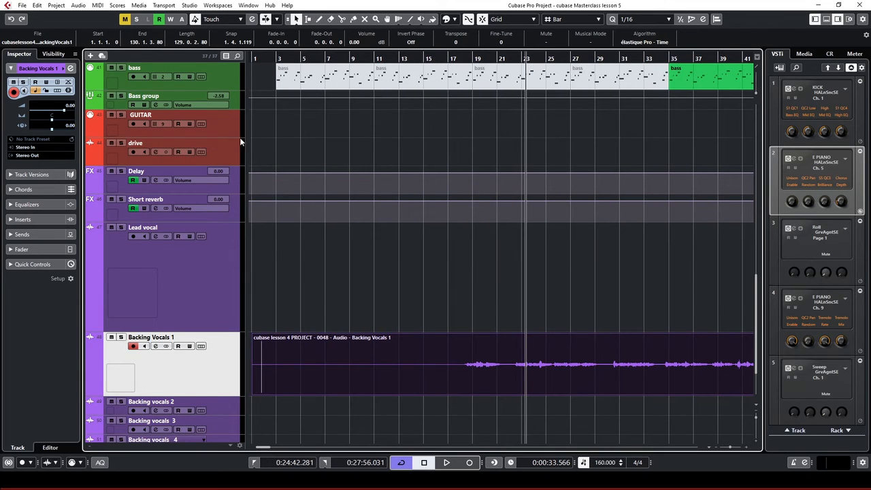
pyautogui.press('g')
pyautogui.press('g')
pyautogui.press('g')
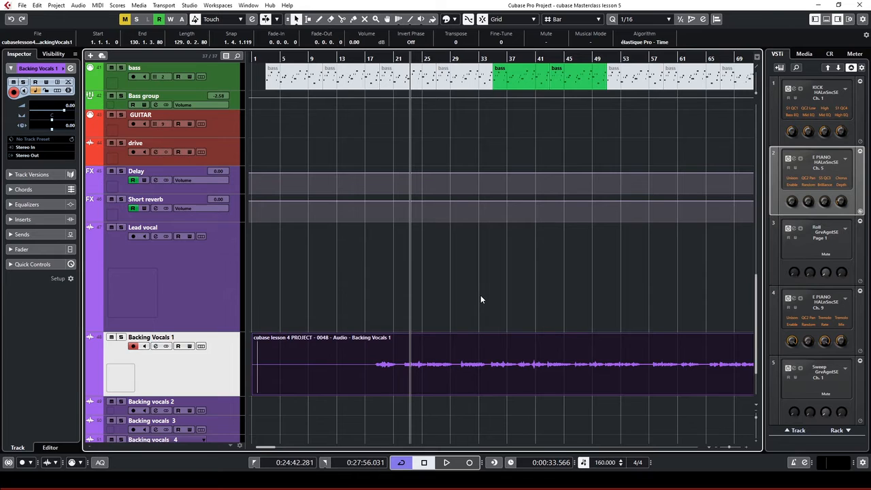
pyautogui.press('g')
pyautogui.press('g')
pyautogui.press('g')
pyautogui.scroll(-2, 480, 264)
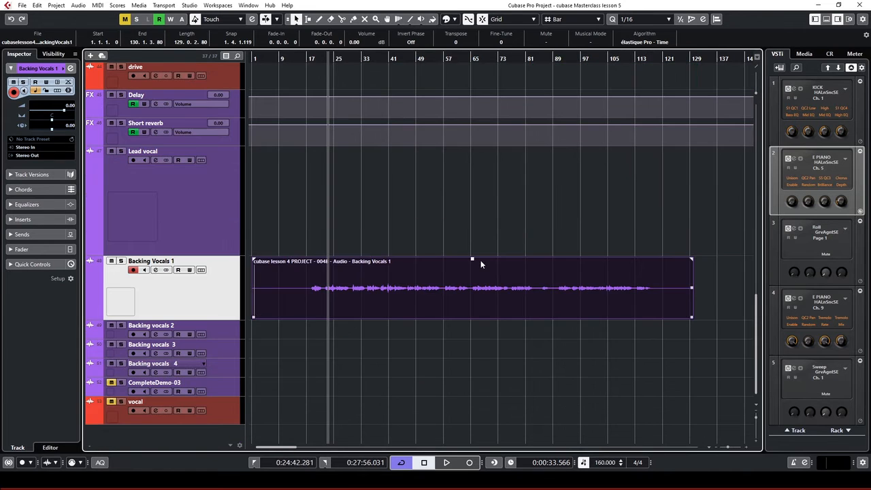
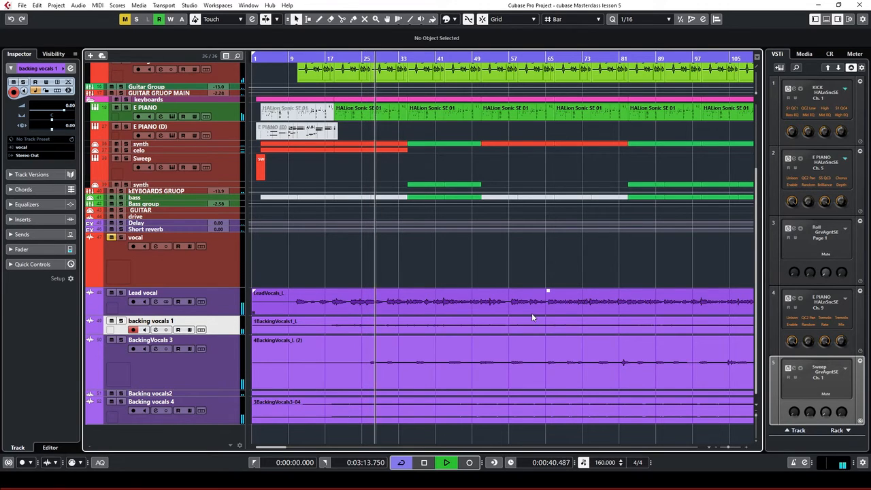
# Zoom the timeline out until the whole arrangement past bar 129 and empty bars beyond are visible
pyautogui.press('g')
pyautogui.press('g')
pyautogui.press('g')
pyautogui.press('h')
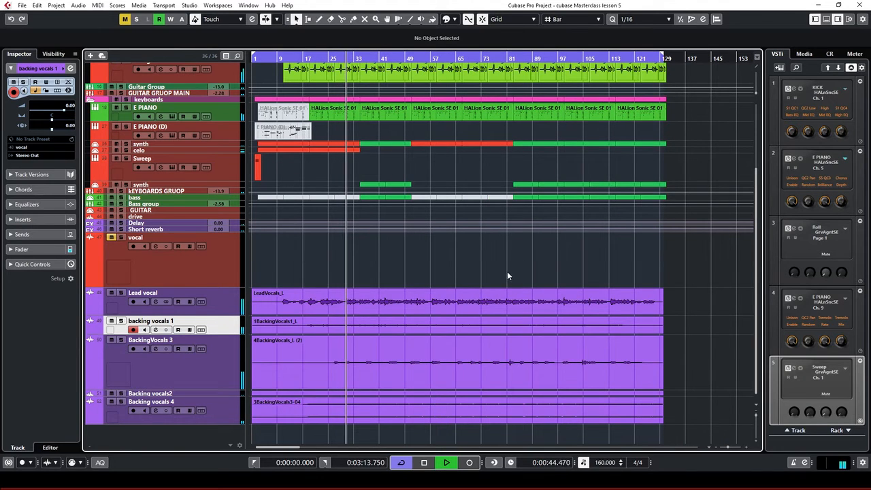
pyautogui.scroll(3, 508, 271)
pyautogui.scroll(-3, 507, 275)
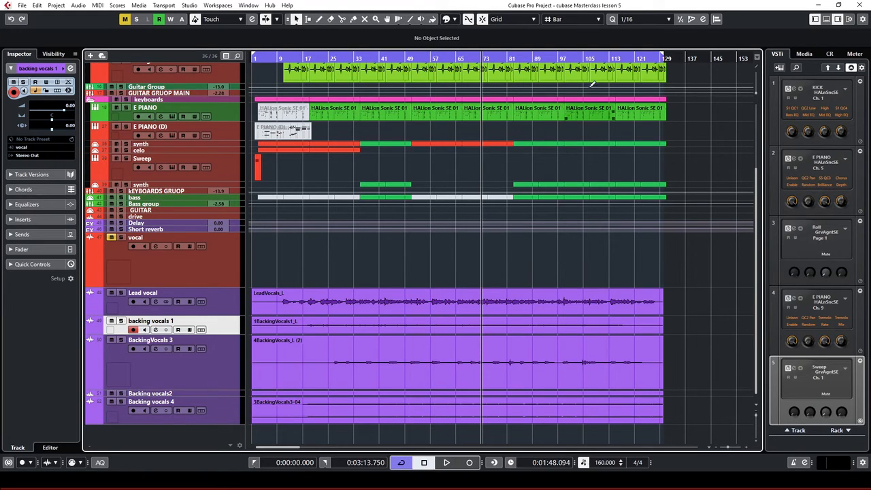
pyautogui.press('g')
pyautogui.press('g')
pyautogui.press('g')
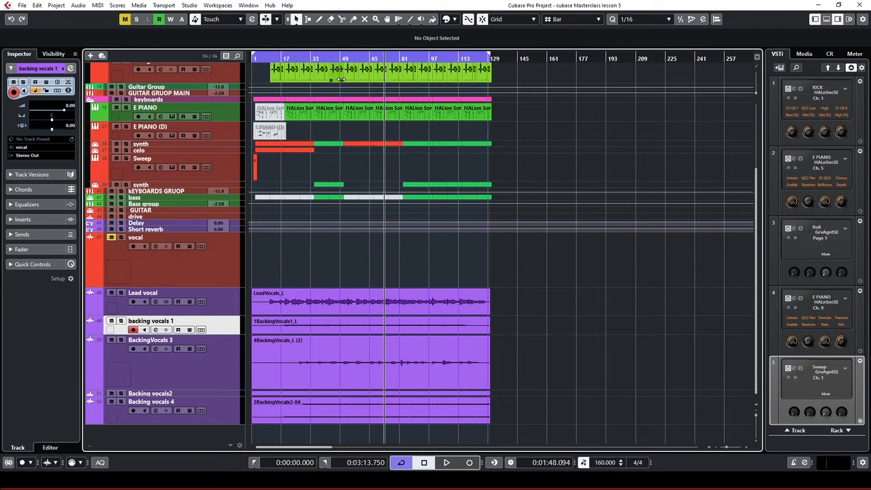
# Zoom back in twice with H so bars 1 to 129 span the project window
pyautogui.press('h')
pyautogui.press('h')
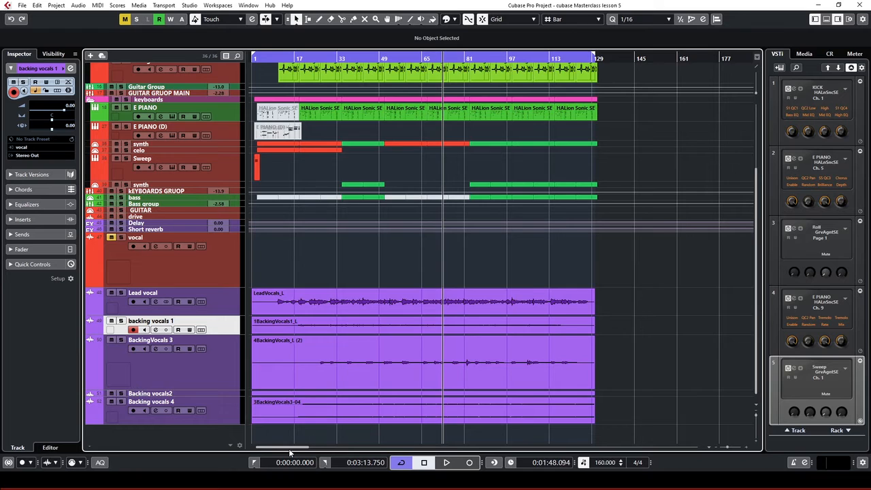
pyautogui.press('h')
pyautogui.press('h')
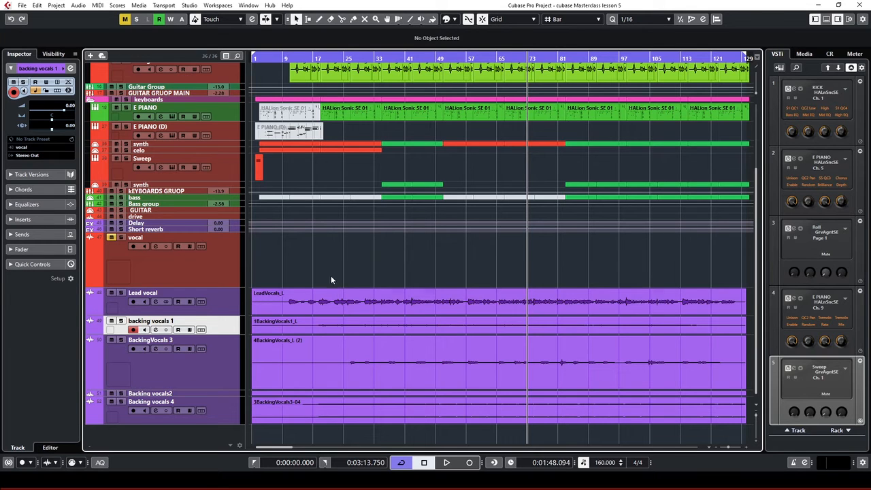
# Add a folder track named 'vocals' from the Lead vocal track's context menu
pyautogui.click(230, 310)
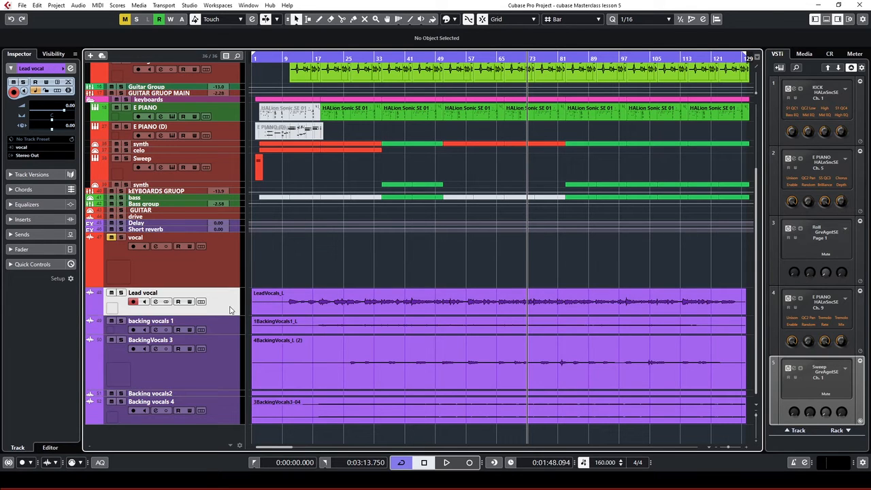
pyautogui.rightClick(219, 312)
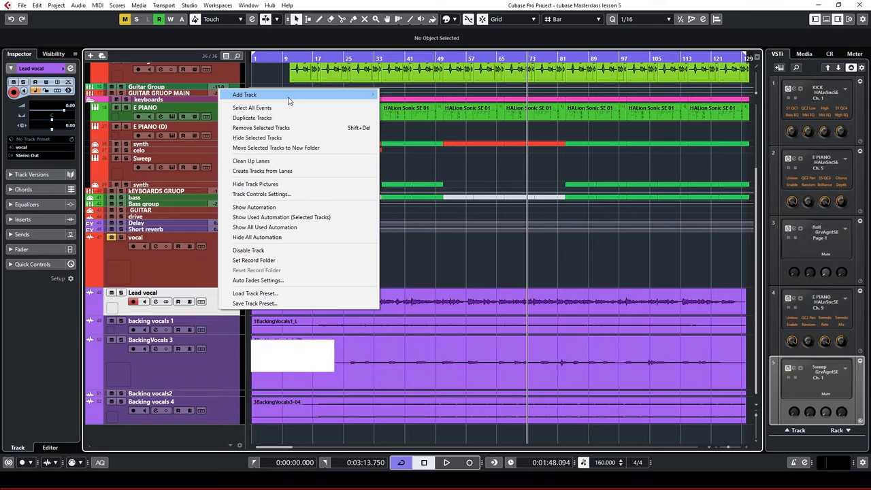
pyautogui.moveTo(289, 101)
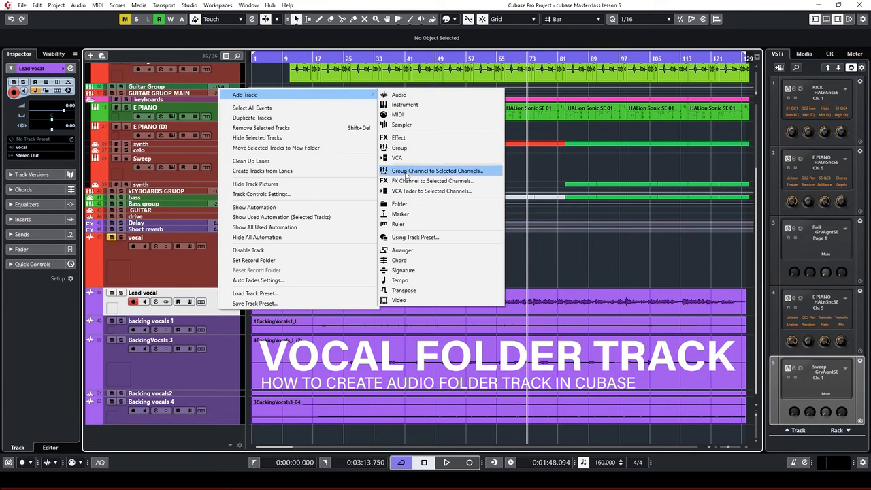
pyautogui.click(409, 203)
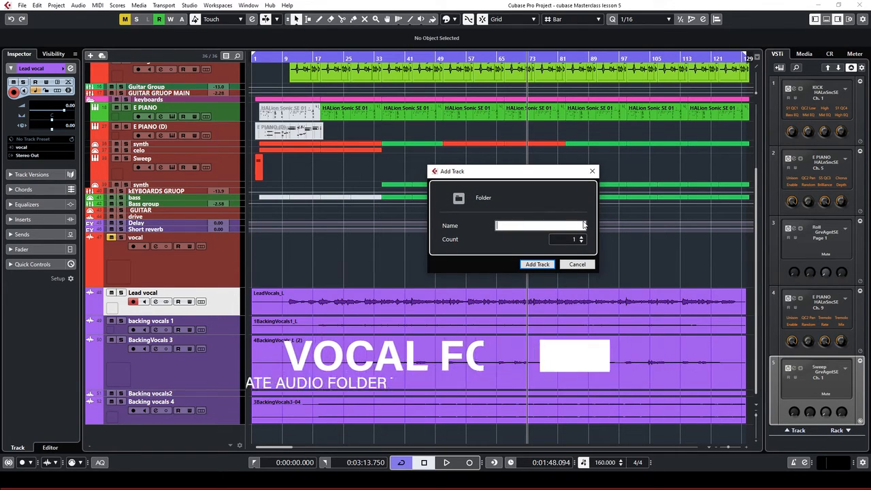
pyautogui.write('vocal')
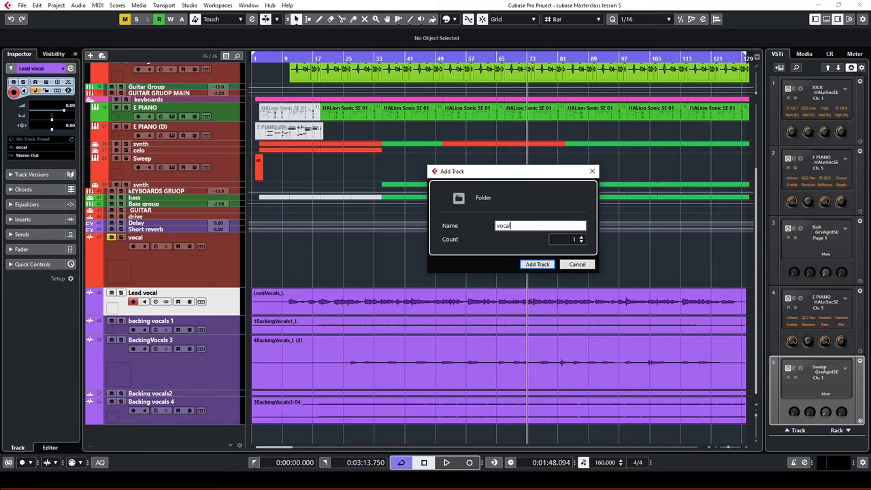
pyautogui.write('s')
pyautogui.press('Return')
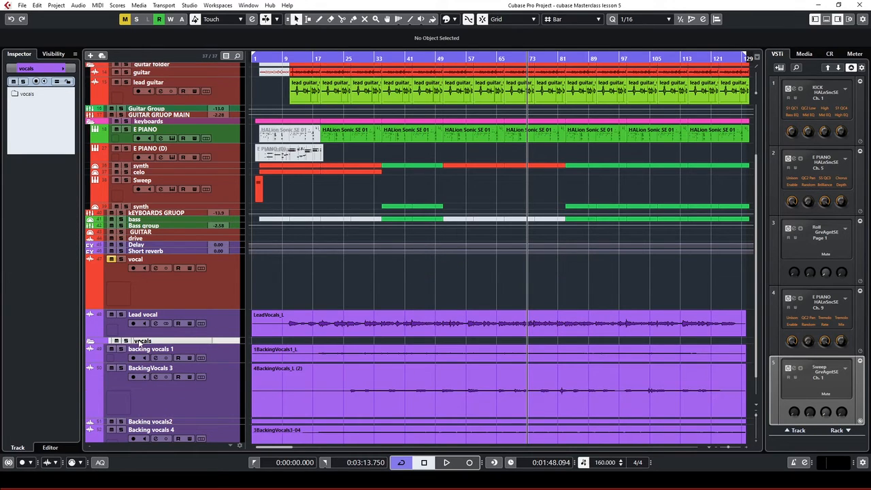
# Move Lead vocal and Backing vocals 1–4 into the vocals folder, then collapse it
pyautogui.moveTo(219, 342); pyautogui.dragTo(227, 318)
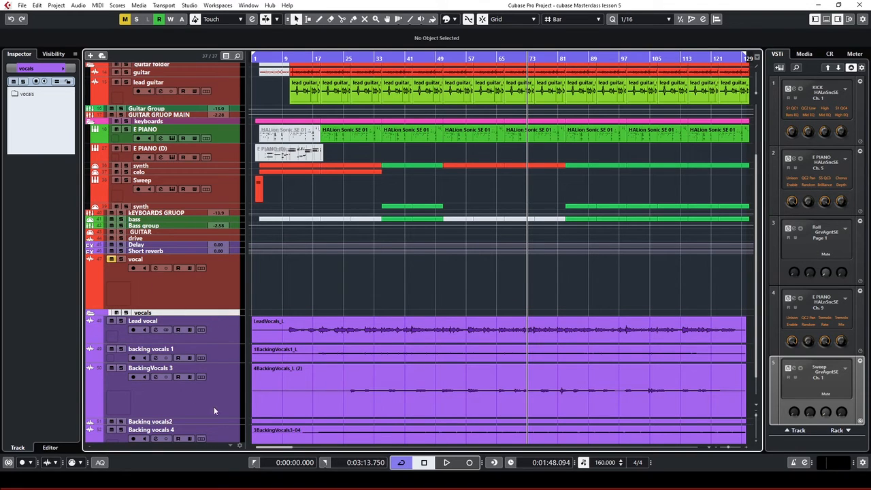
pyautogui.scroll(-1, 217, 421)
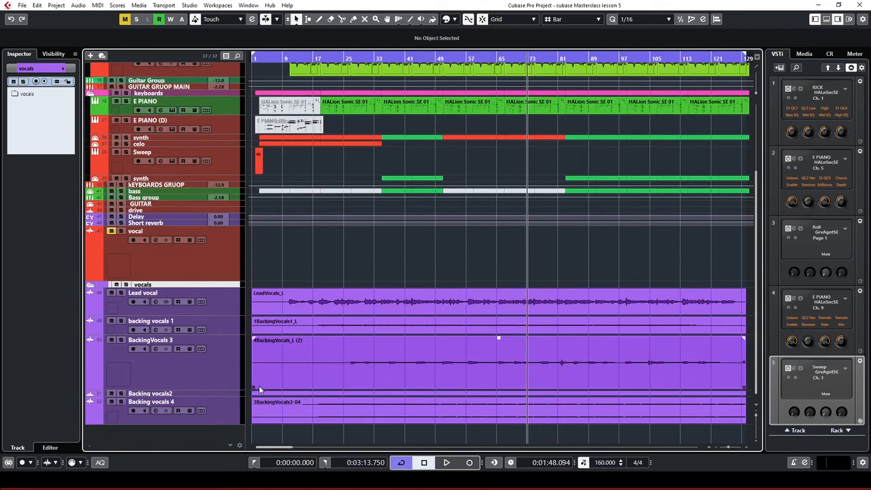
pyautogui.click(223, 418)
pyautogui.keyDown('shift'); pyautogui.click(224, 304); pyautogui.keyUp('shift')
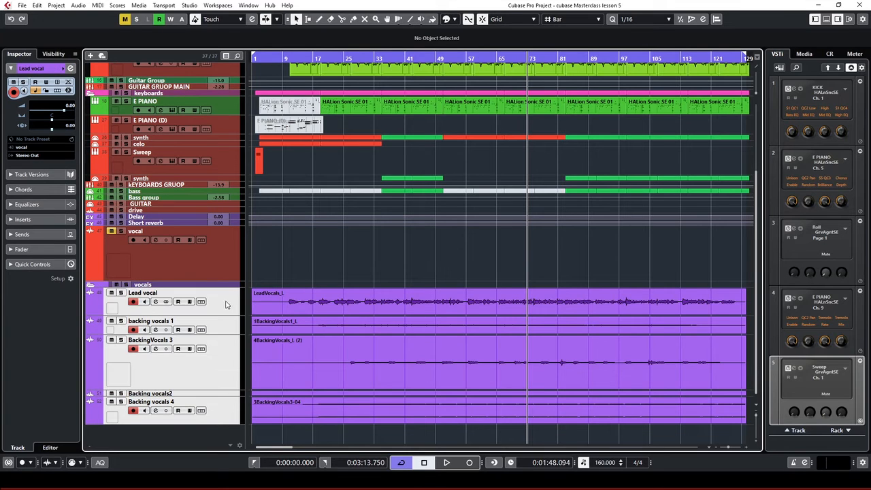
pyautogui.moveTo(238, 287); pyautogui.dragTo(237, 309)
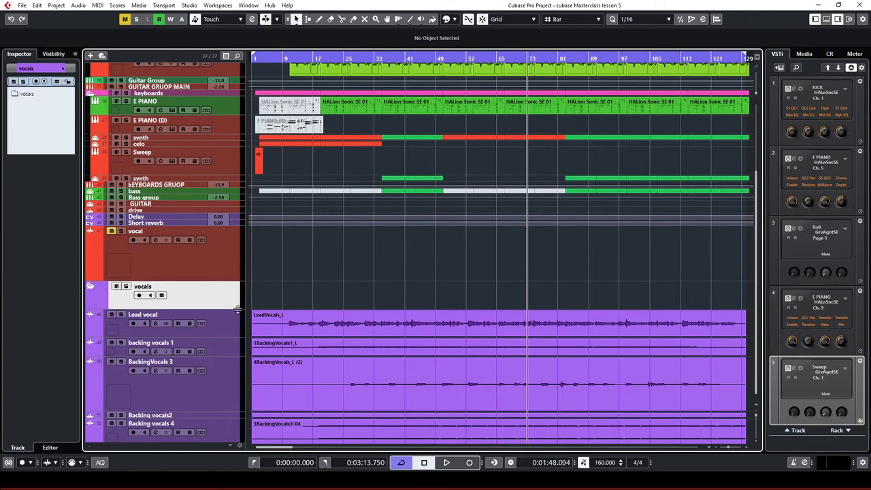
pyautogui.scroll(-1, 220, 393)
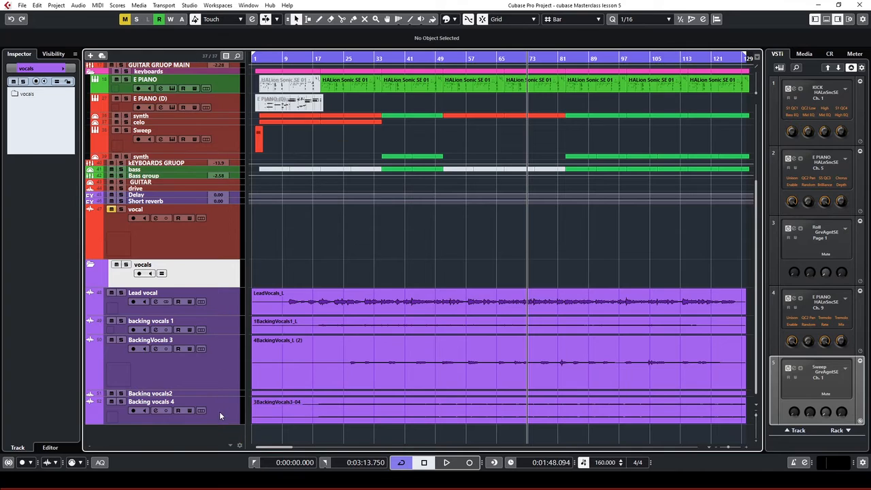
pyautogui.click(219, 412)
pyautogui.keyDown('shift'); pyautogui.click(229, 311); pyautogui.keyUp('shift')
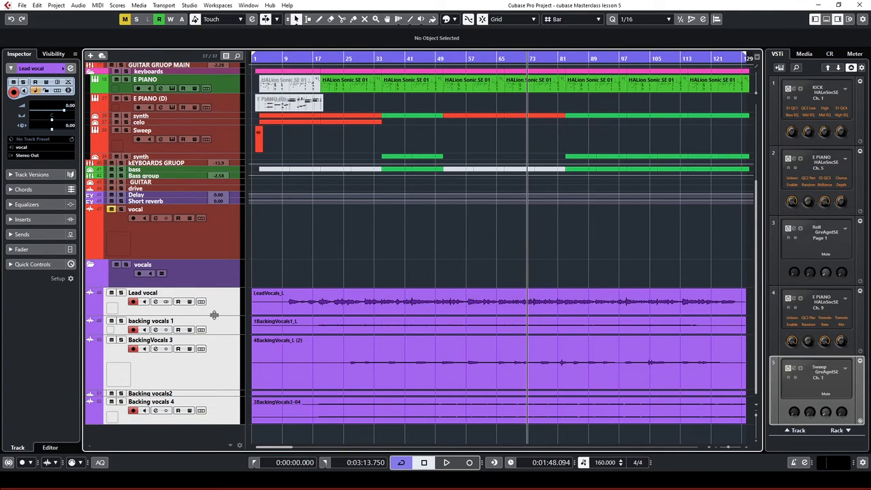
pyautogui.moveTo(224, 310); pyautogui.dragTo(216, 279)
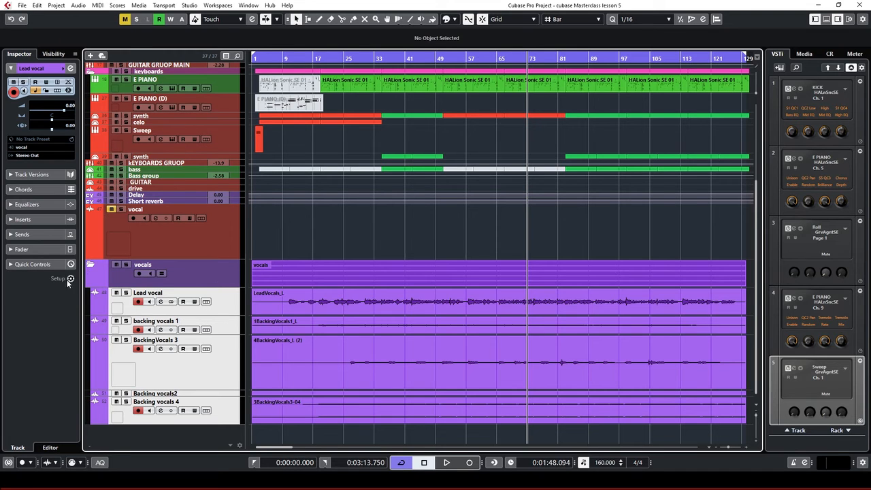
pyautogui.click(90, 267)
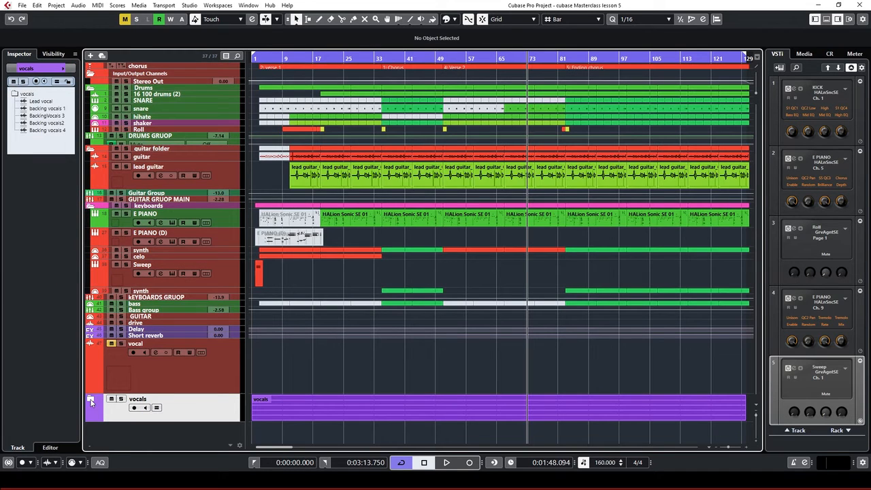
# Solo the Lead vocal track and place the playback position at bar 12
pyautogui.click(90, 401)
pyautogui.click(182, 382)
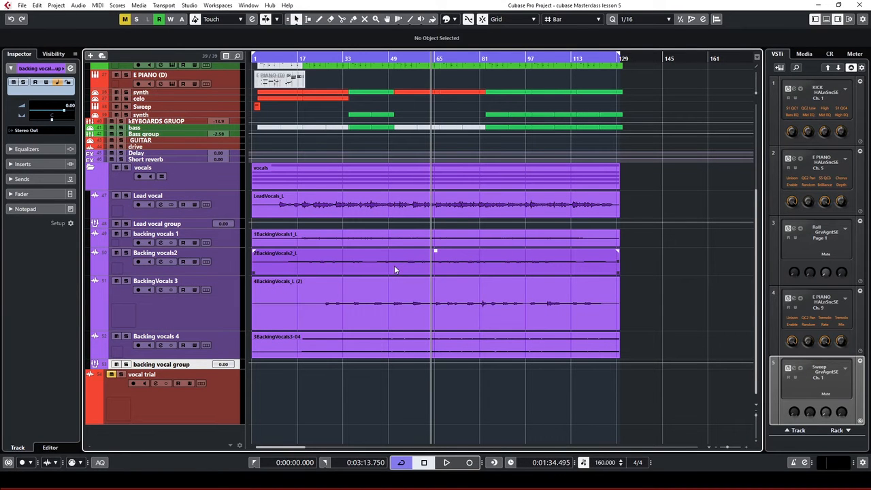
pyautogui.press('.')
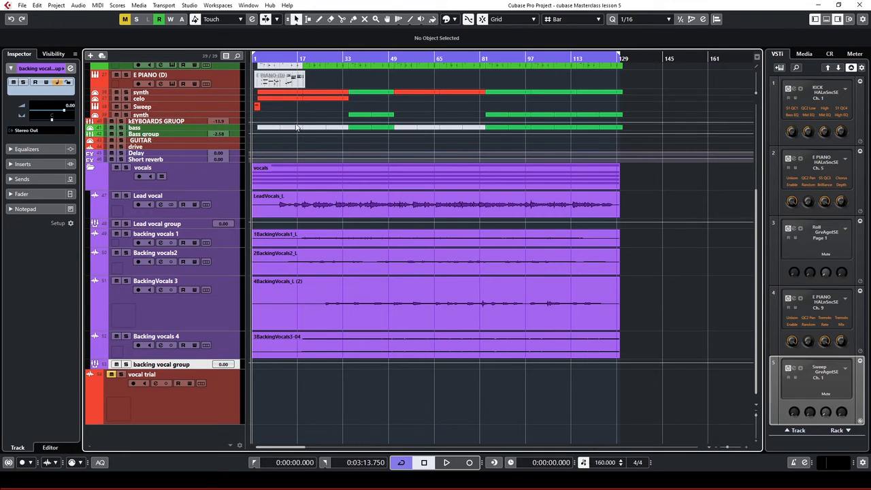
pyautogui.click(126, 196)
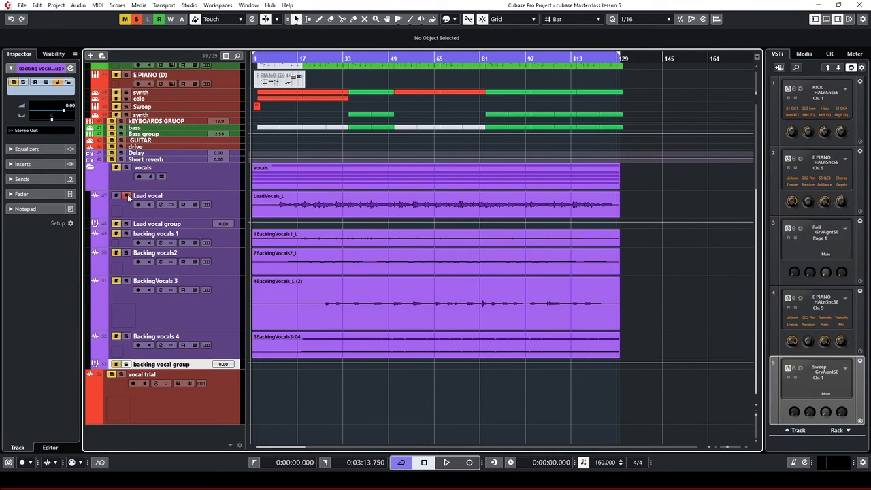
pyautogui.click(285, 60)
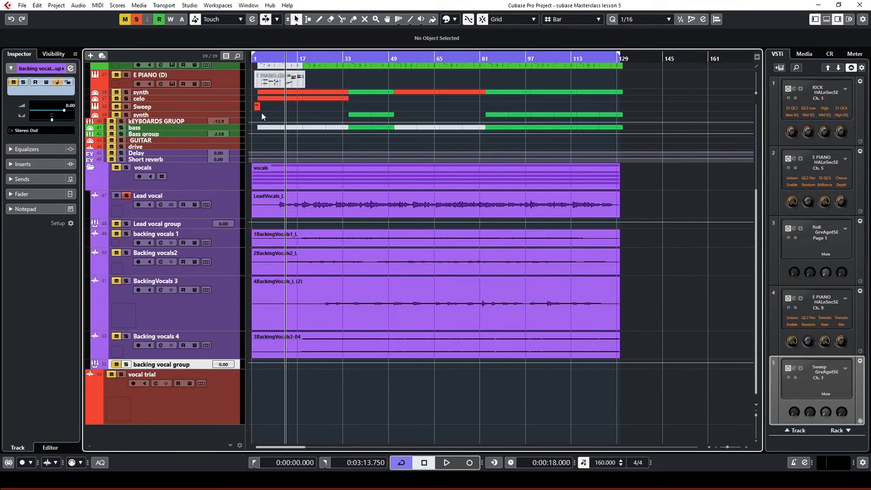
# Make the Lead vocal track much taller to show its LeadVocals_L waveform
pyautogui.click(309, 207)
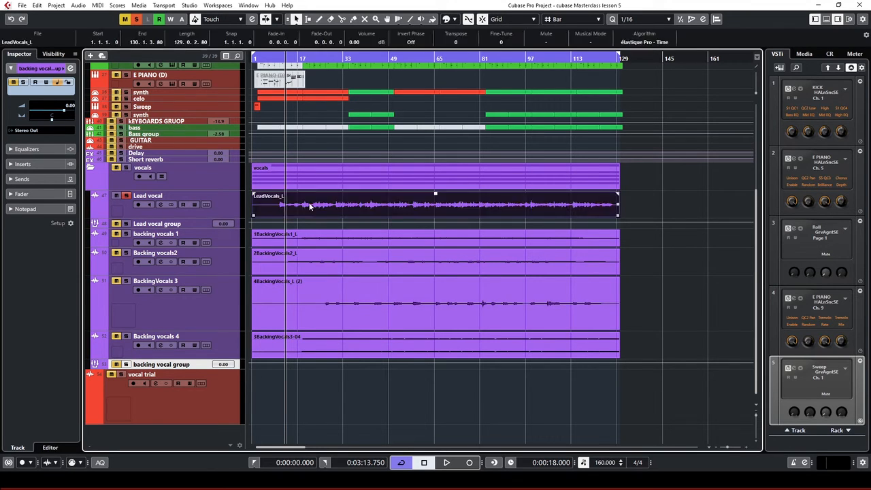
pyautogui.click(230, 211)
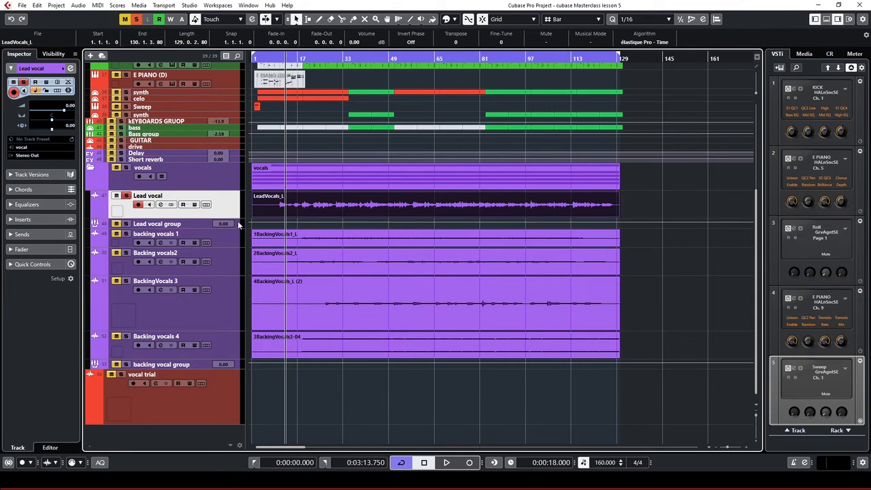
pyautogui.moveTo(237, 220); pyautogui.dragTo(236, 322)
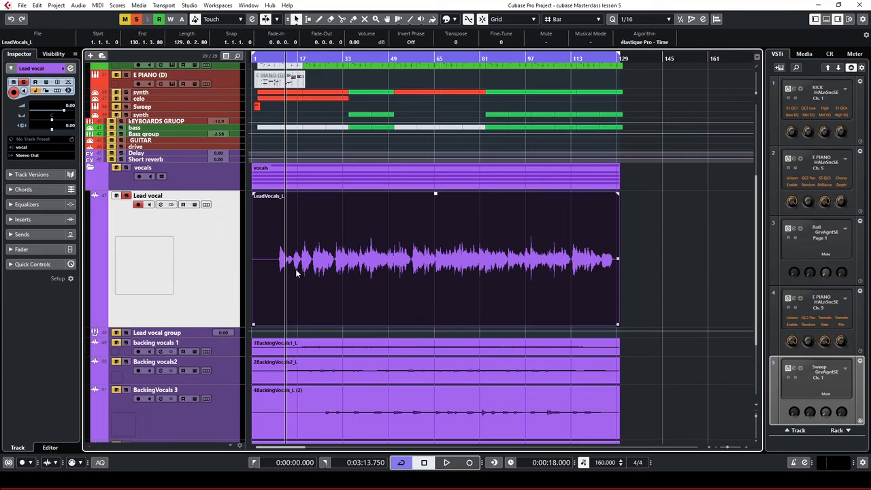
# Choose the microphone track picture for Lead vocal and confirm it
pyautogui.doubleClick(153, 271)
pyautogui.moveTo(201, 47); pyautogui.dragTo(335, 106)
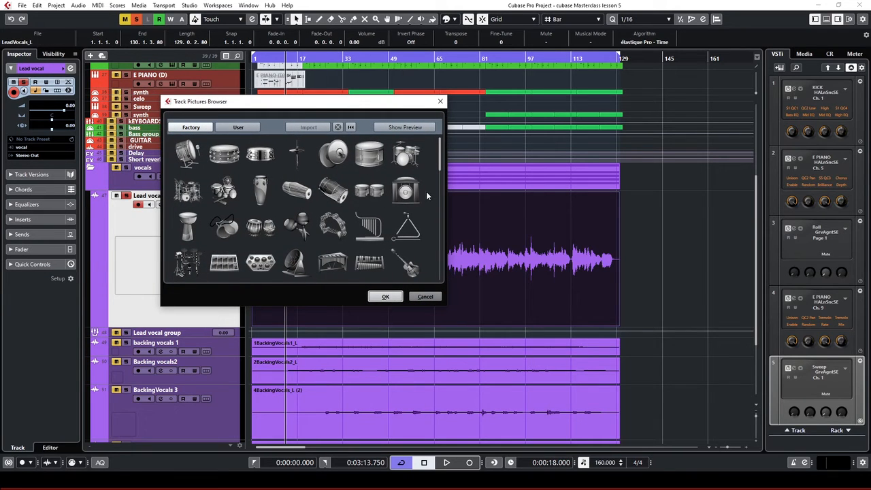
pyautogui.scroll(-2, 426, 191)
pyautogui.scroll(-3, 428, 213)
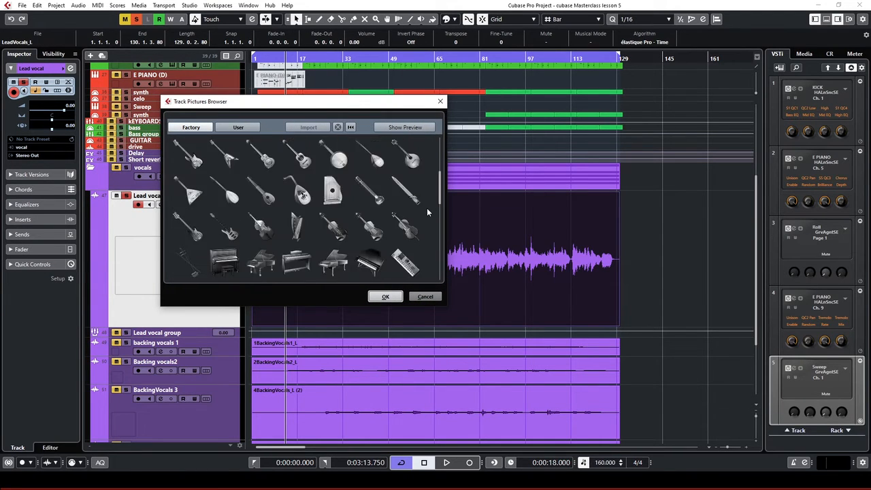
pyautogui.scroll(-4, 426, 208)
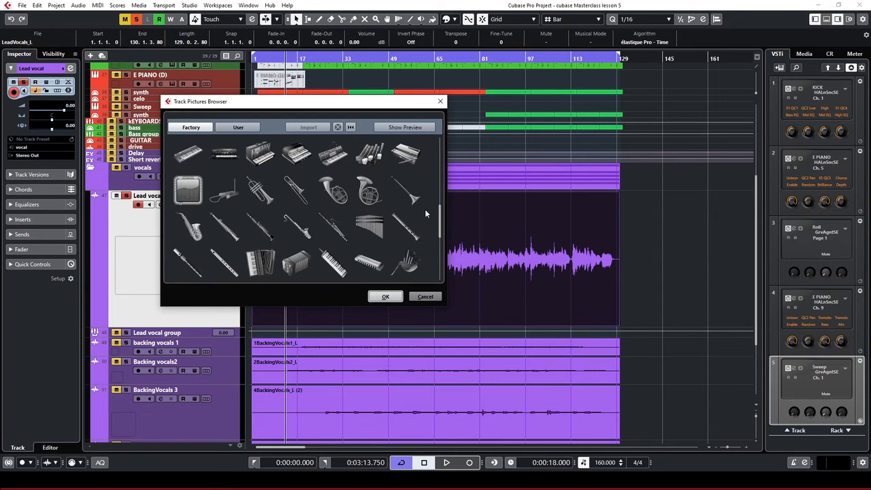
pyautogui.scroll(8, 425, 205)
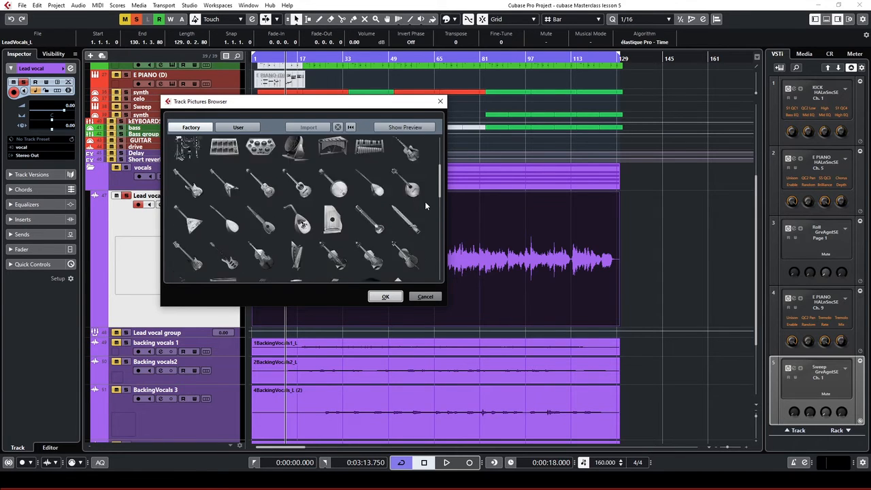
pyautogui.scroll(2, 425, 204)
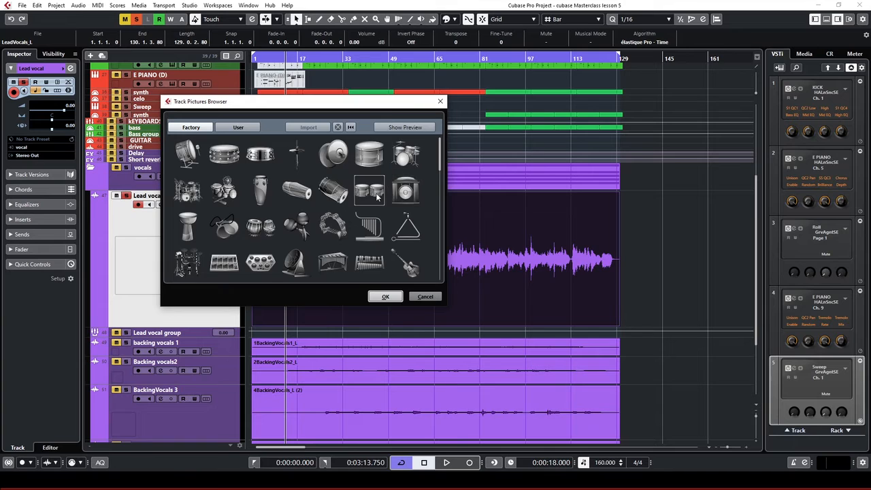
pyautogui.scroll(-3, 371, 202)
pyautogui.scroll(-5, 371, 202)
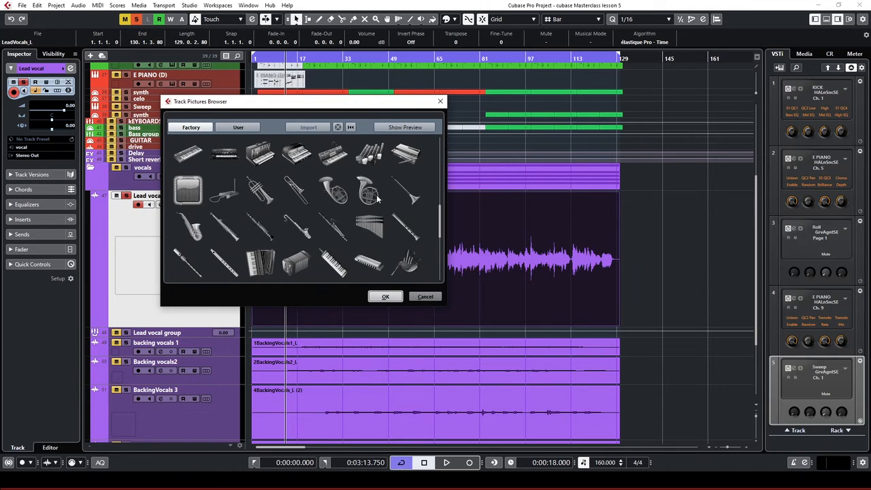
pyautogui.scroll(-1, 378, 198)
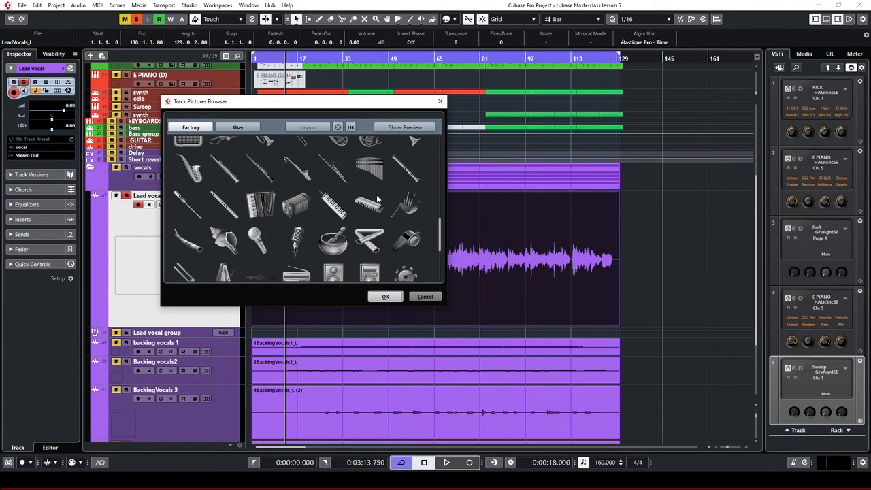
pyautogui.click(257, 238)
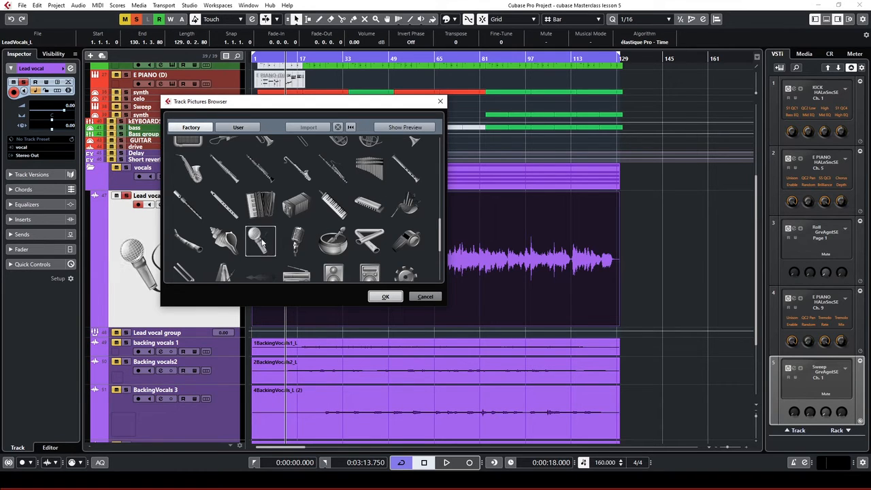
pyautogui.scroll(-1, 305, 192)
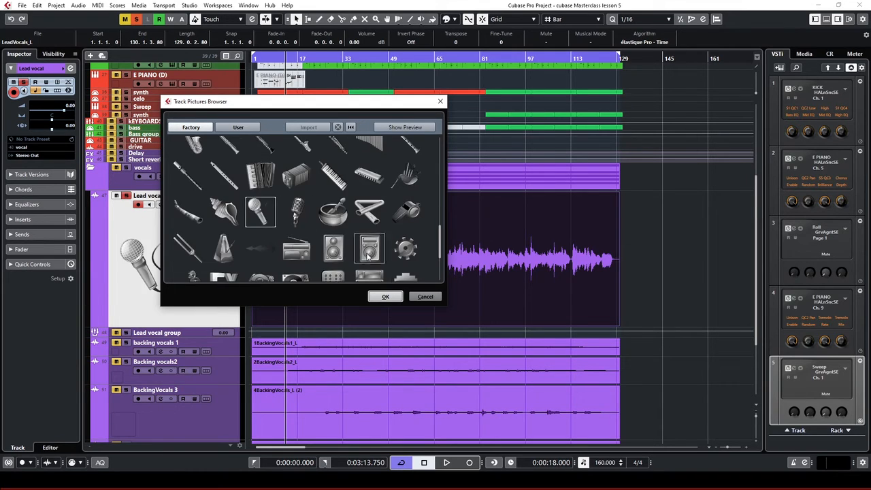
pyautogui.click(386, 297)
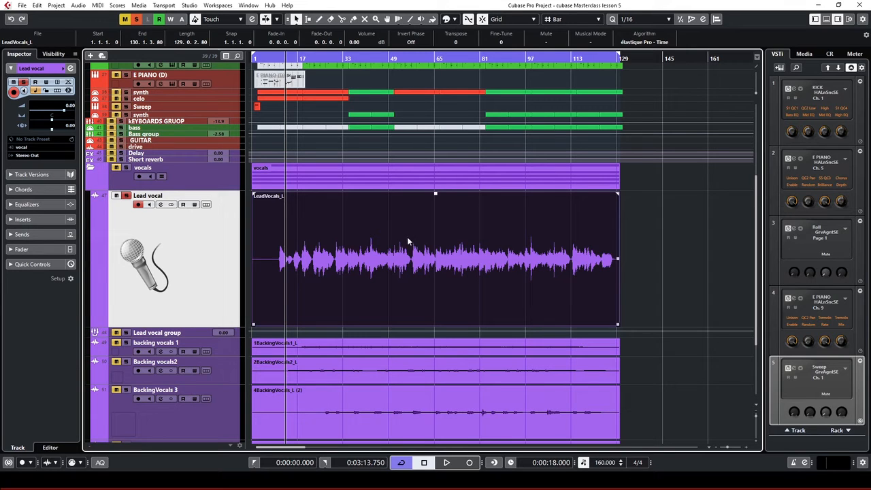
# Open LeadVocals_L in the Sample Editor and analyse it with Edit VariAudio
pyautogui.doubleClick(331, 257)
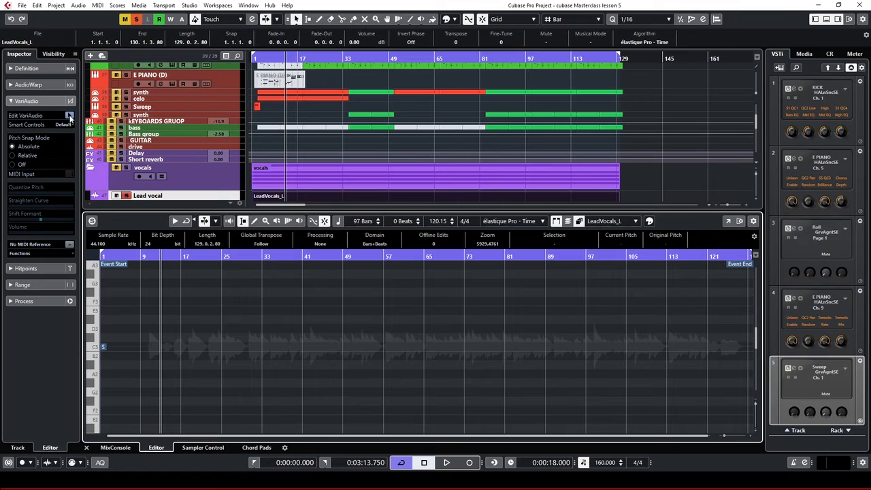
pyautogui.click(28, 101)
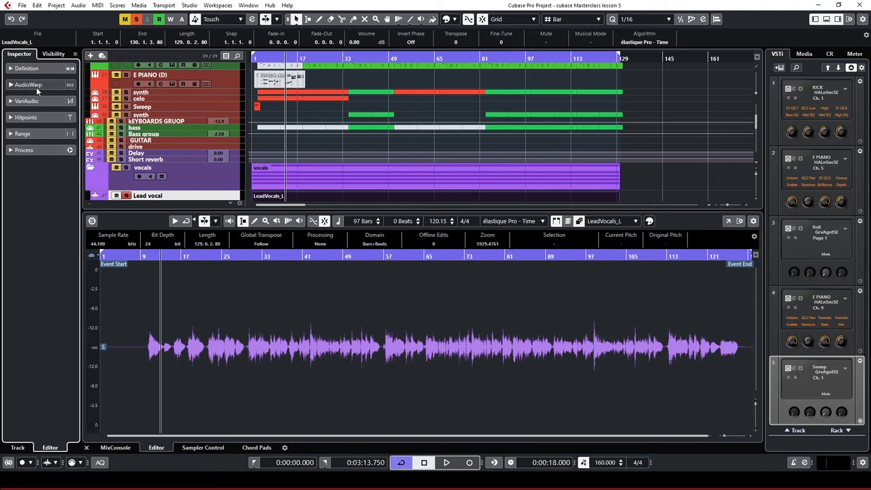
pyautogui.click(28, 84)
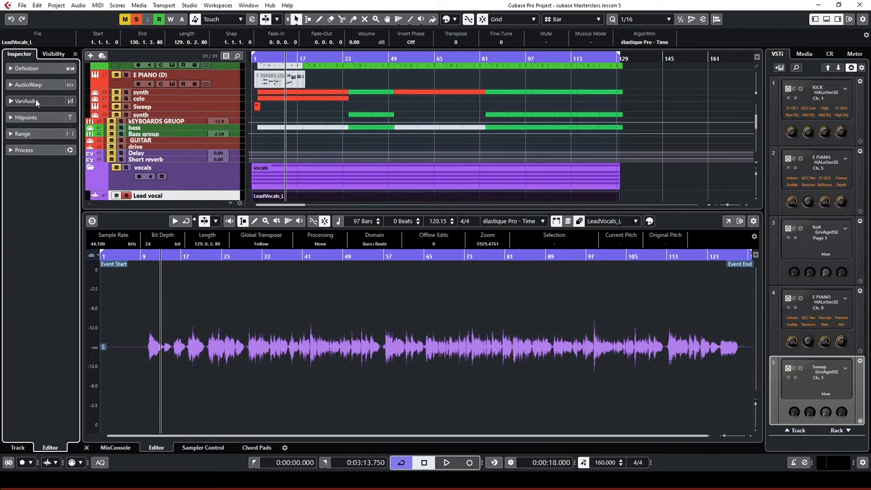
pyautogui.click(35, 100)
pyautogui.click(36, 100)
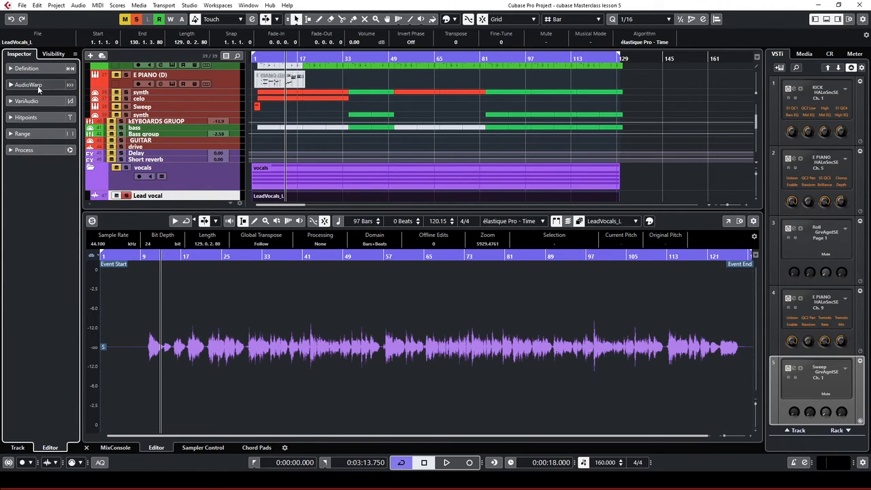
pyautogui.click(37, 100)
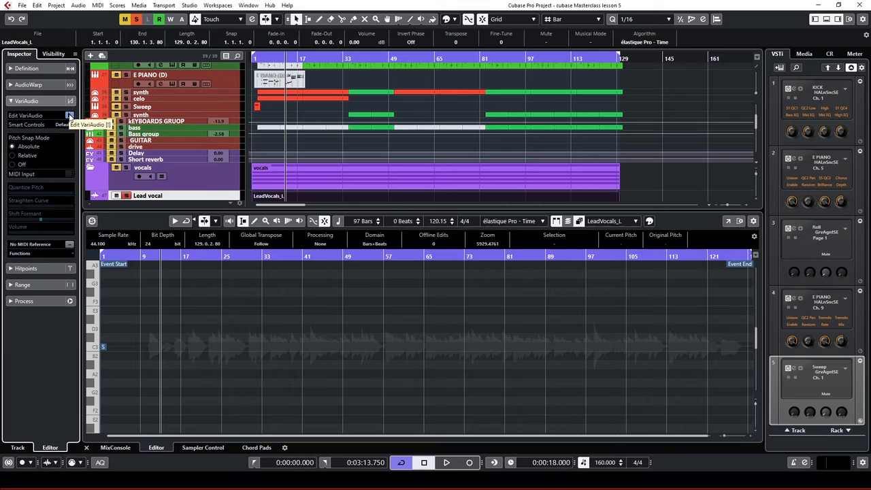
pyautogui.click(69, 116)
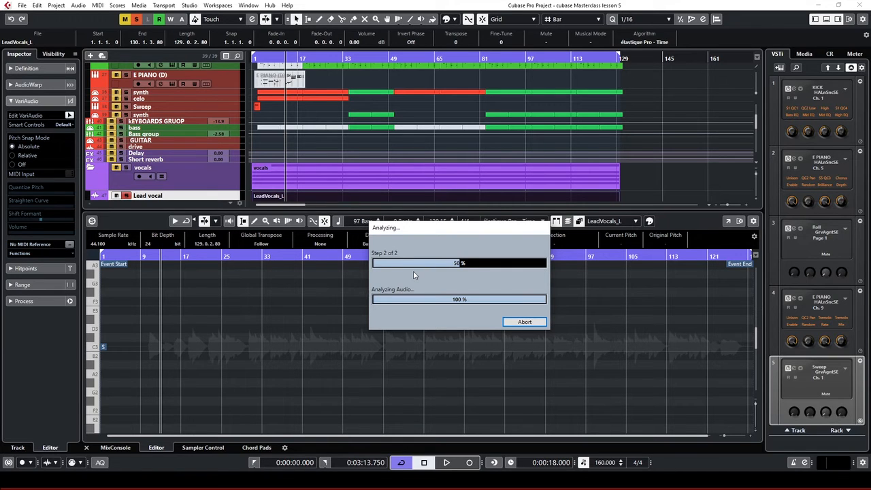
# Zoom in on the pitch segments around bars 10 to 16
pyautogui.scroll(3, 288, 325)
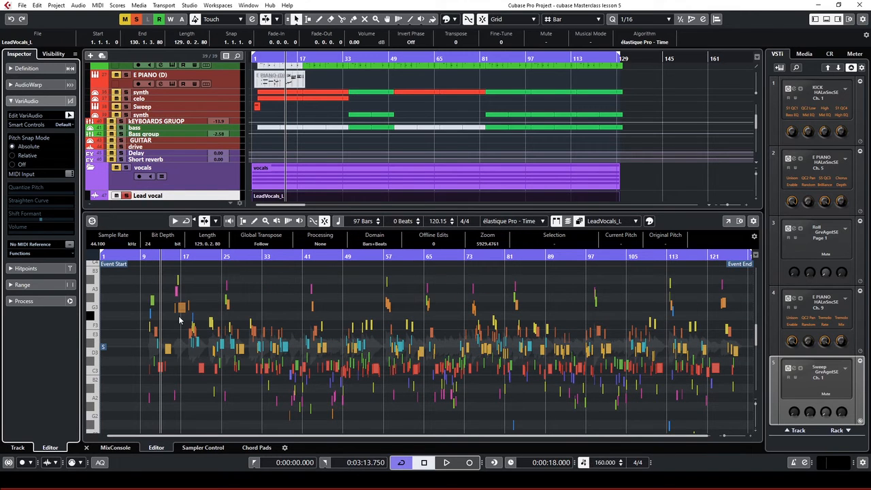
pyautogui.press('h')
pyautogui.press('h')
pyautogui.press('h')
pyautogui.press('h')
pyautogui.press('h')
pyautogui.press('h')
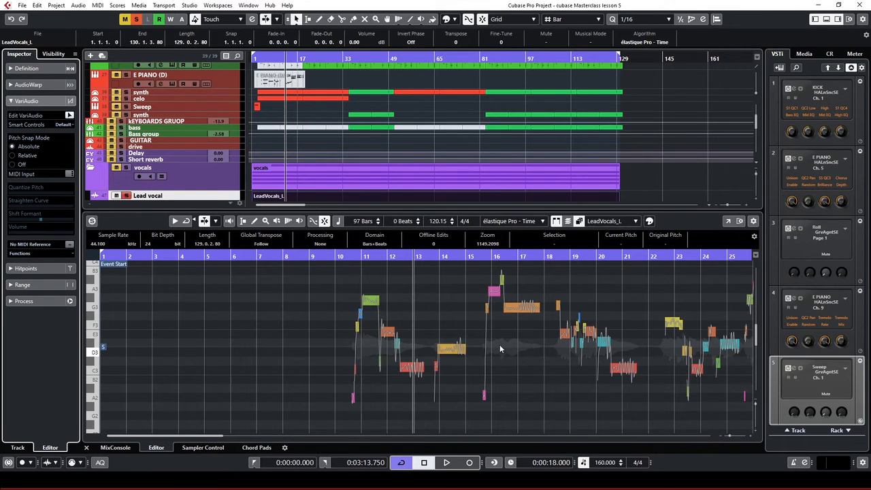
pyautogui.press('h')
pyautogui.press('h')
pyautogui.press('h')
pyautogui.press('h')
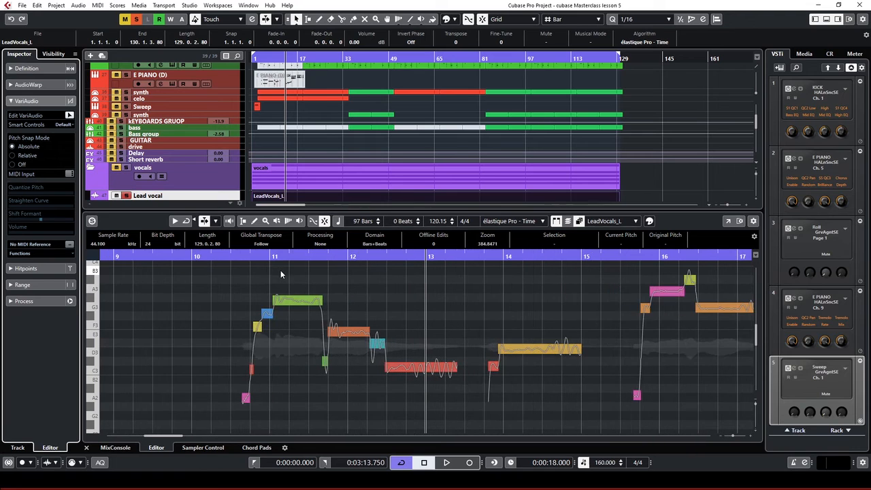
pyautogui.press('h')
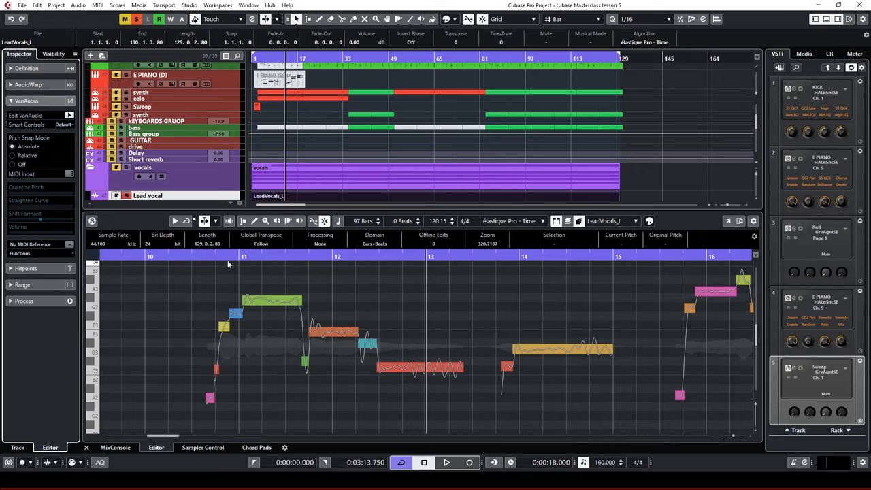
# Copy the LeadVocals_L event so the copy starts at bar 157
pyautogui.scroll(-3, 655, 171)
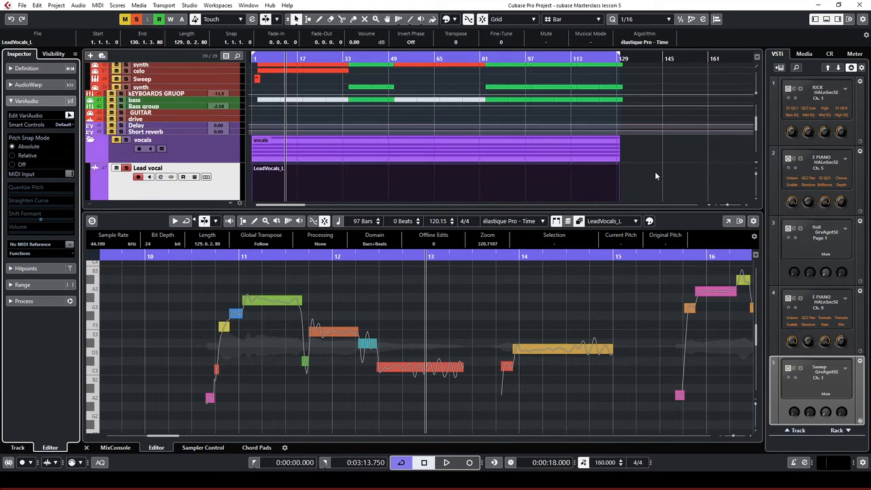
pyautogui.scroll(-2, 647, 174)
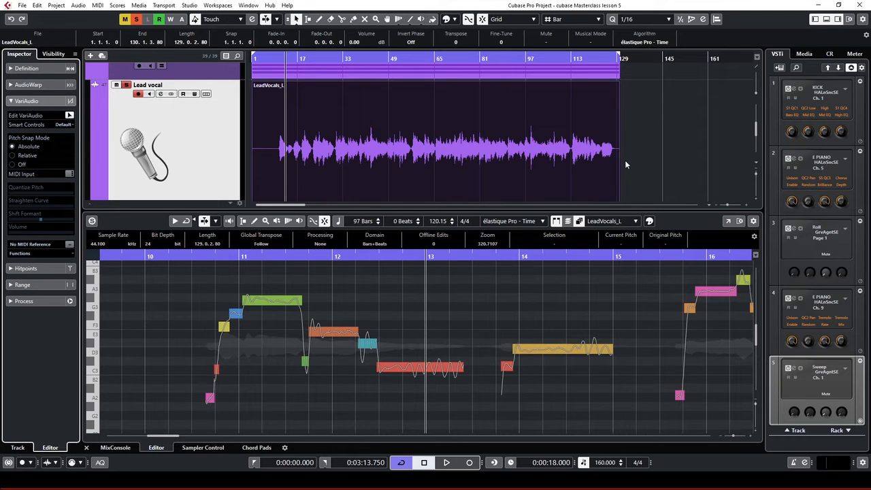
pyautogui.scroll(-1, 505, 157)
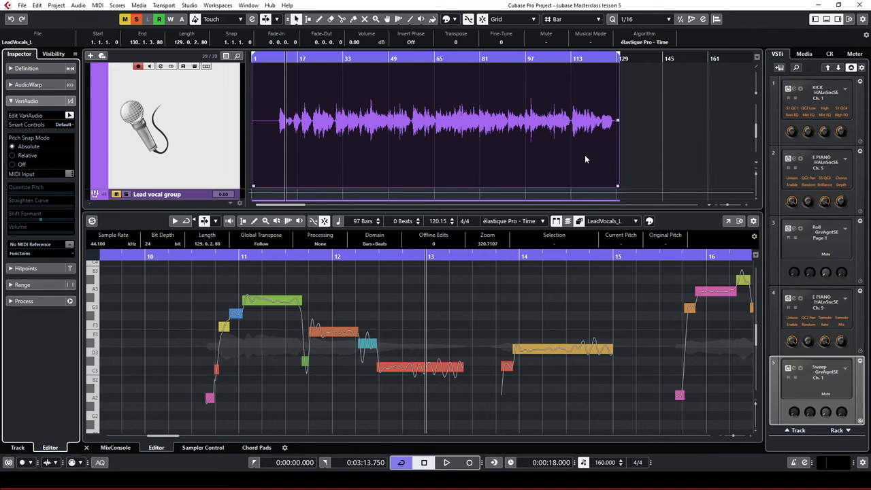
pyautogui.scroll(1, 570, 152)
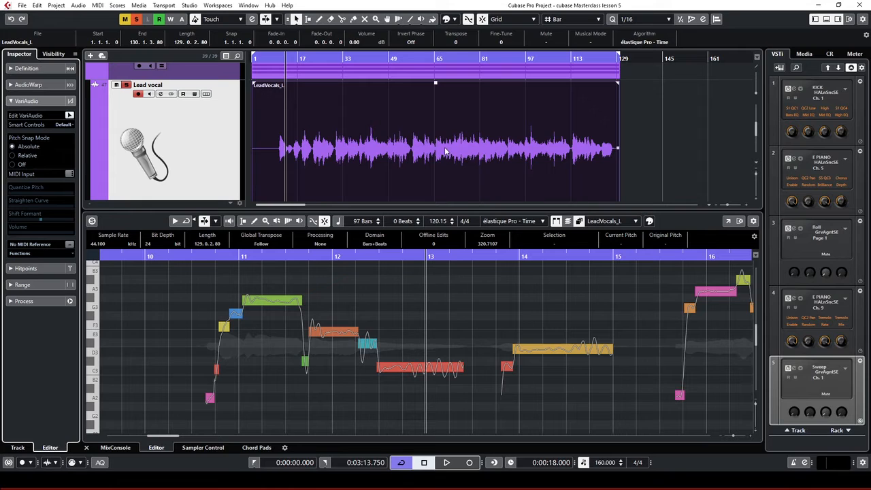
pyautogui.moveTo(420, 138); pyautogui.dragTo(670, 158)
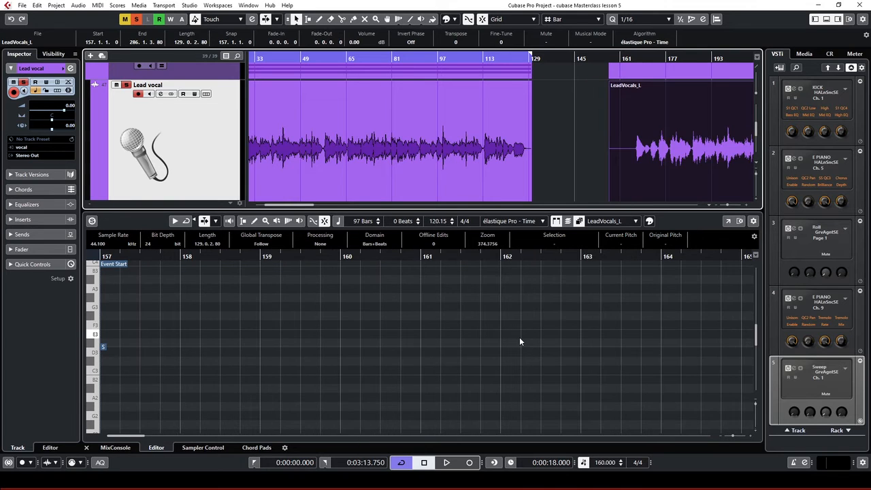
# Check the copy at 0:05:46.500, then zoom out to show the backing vocal events
pyautogui.scroll(5, 519, 337)
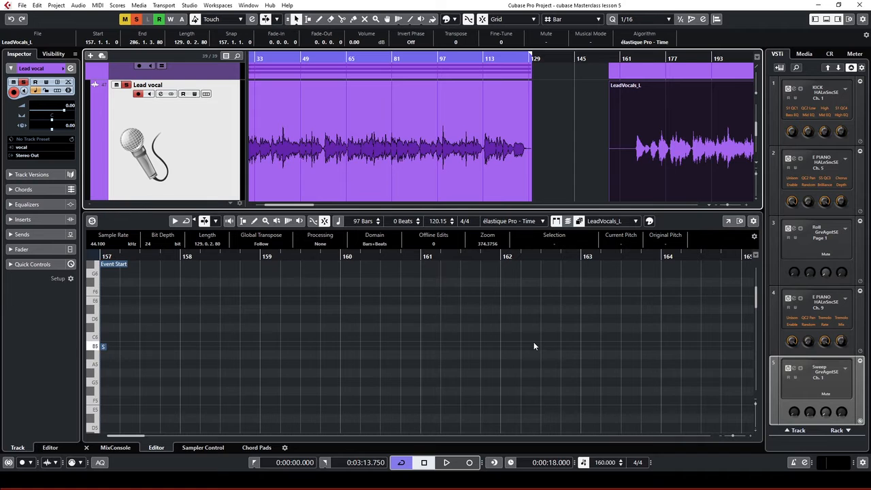
pyautogui.press('g')
pyautogui.press('g')
pyautogui.press('g')
pyautogui.press('g')
pyautogui.press('g')
pyautogui.press('g')
pyautogui.press('g')
pyautogui.press('g')
pyautogui.press('g')
pyautogui.press('g')
pyautogui.press('g')
pyautogui.click(326, 59)
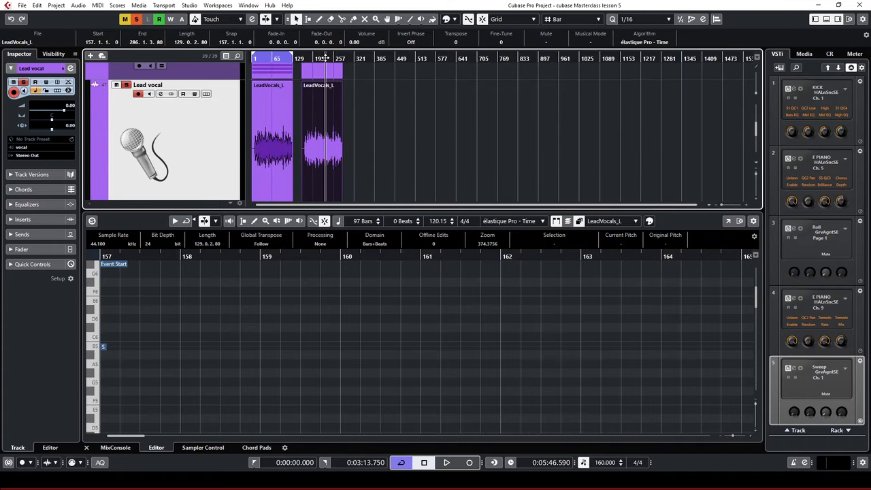
pyautogui.press('h')
pyautogui.press('h')
pyautogui.press('h')
pyautogui.press('h')
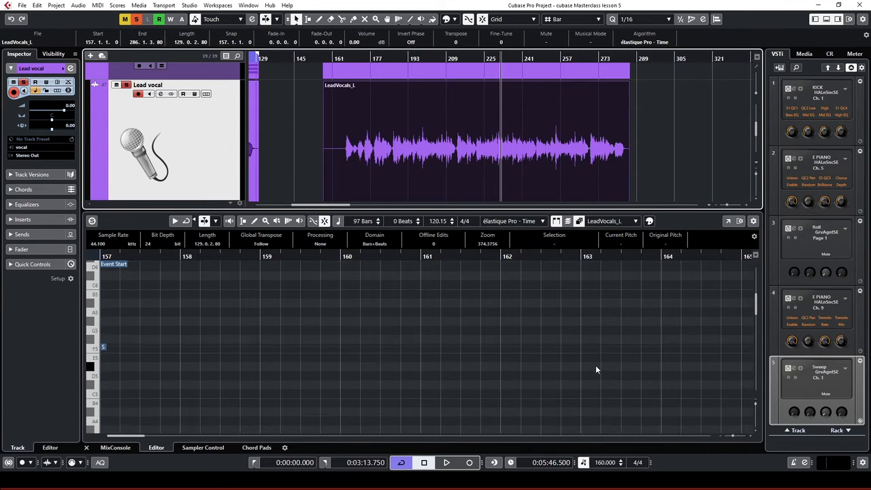
pyautogui.scroll(4, 595, 370)
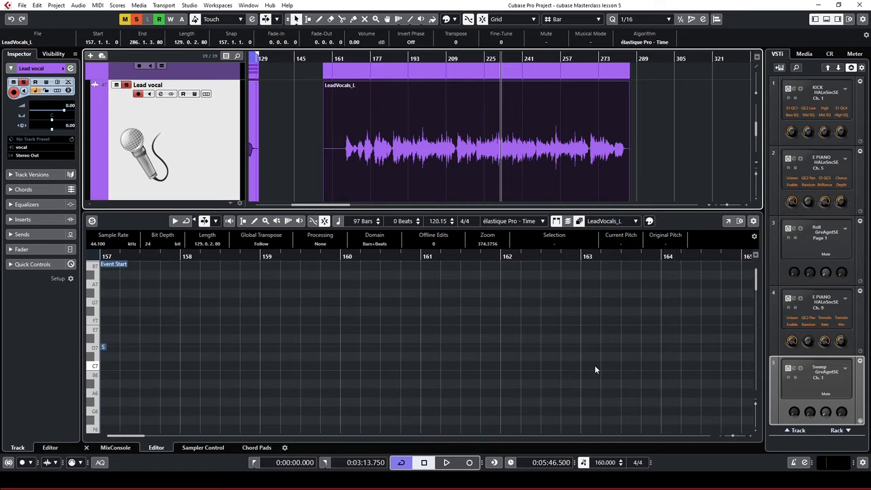
pyautogui.scroll(-3, 608, 149)
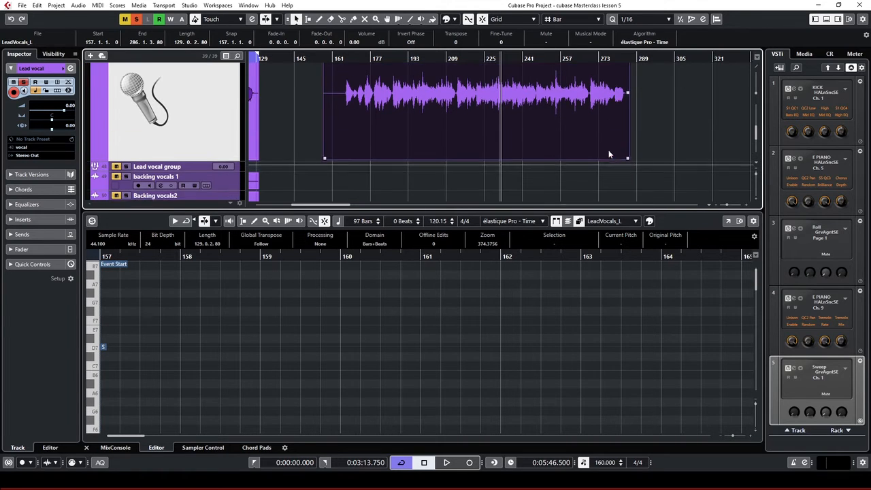
pyautogui.press('g')
pyautogui.press('g')
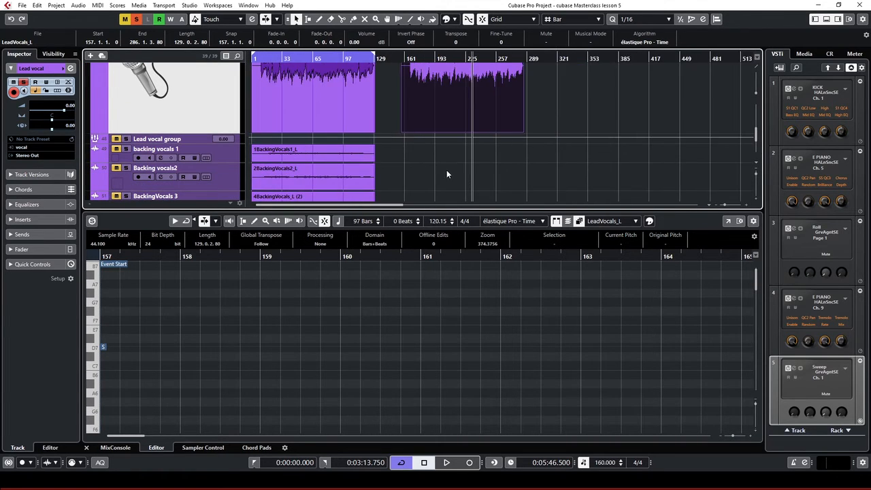
pyautogui.press('g')
pyautogui.scroll(-2, 392, 164)
pyautogui.scroll(-1, 368, 108)
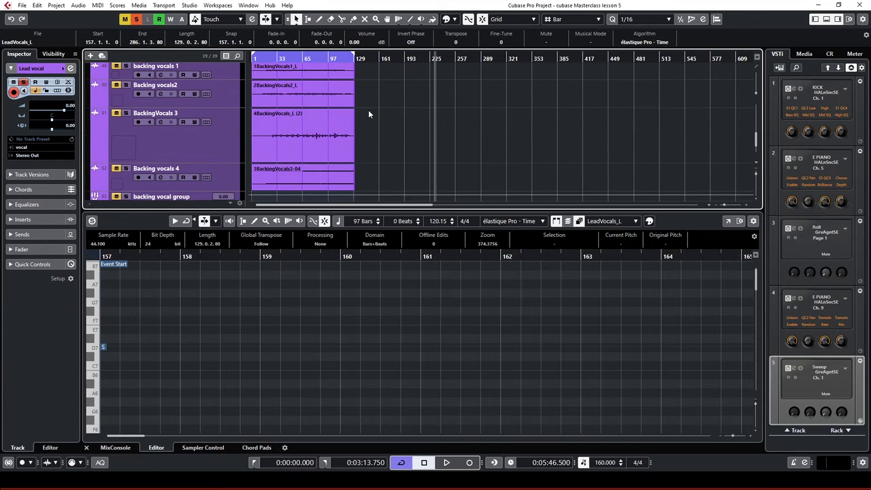
pyautogui.scroll(1, 369, 109)
pyautogui.click(370, 109)
pyautogui.moveTo(369, 109); pyautogui.dragTo(391, 193)
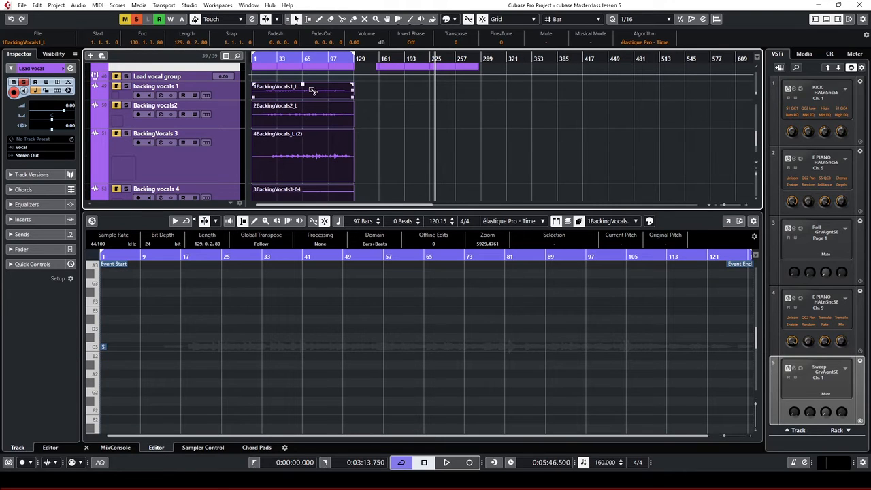
pyautogui.moveTo(407, 77); pyautogui.dragTo(436, 88)
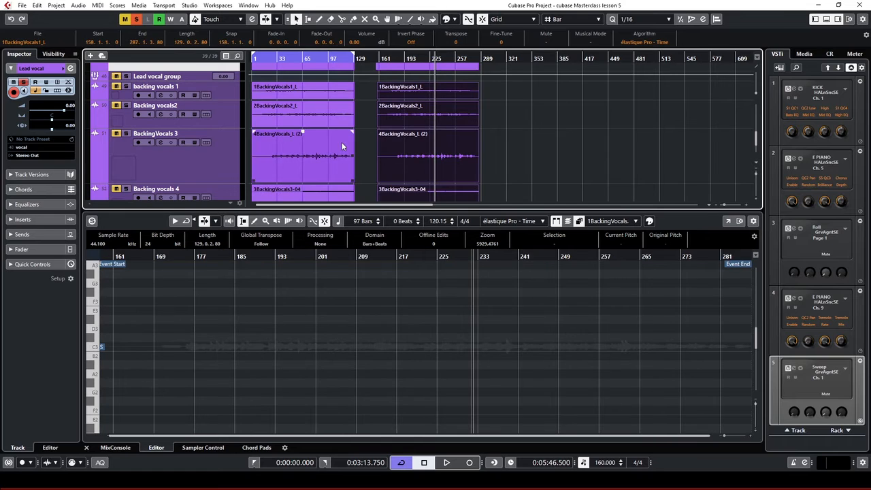
pyautogui.scroll(2, 455, 140)
pyautogui.moveTo(528, 90); pyautogui.dragTo(384, 184)
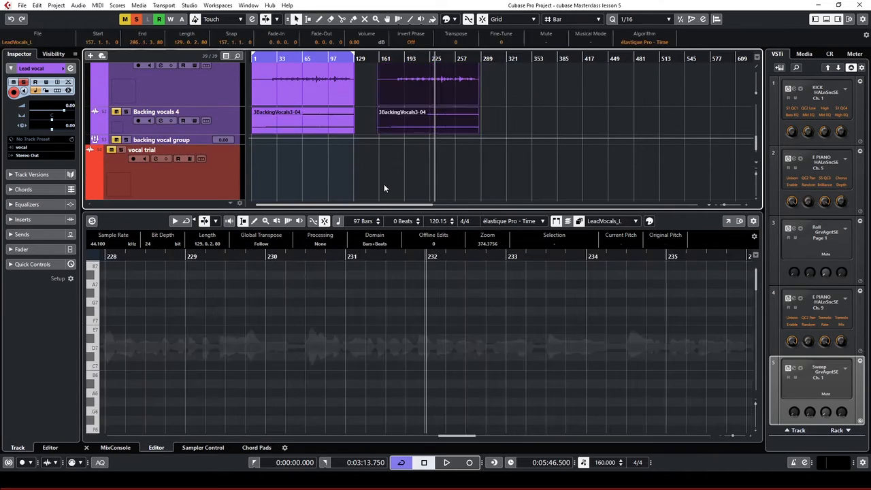
pyautogui.press('Delete')
pyautogui.scroll(3, 384, 159)
pyautogui.scroll(1, 383, 158)
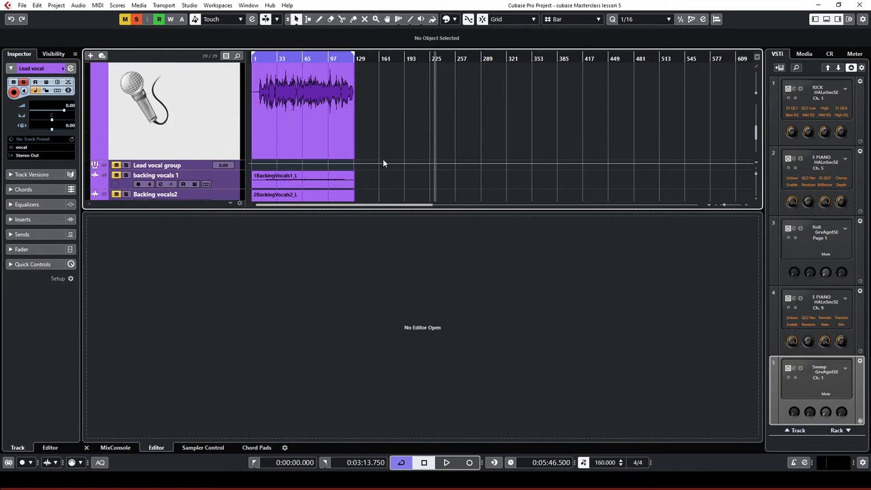
pyautogui.scroll(-2, 385, 153)
pyautogui.moveTo(390, 67); pyautogui.dragTo(263, 187)
pyautogui.scroll(2, 606, 113)
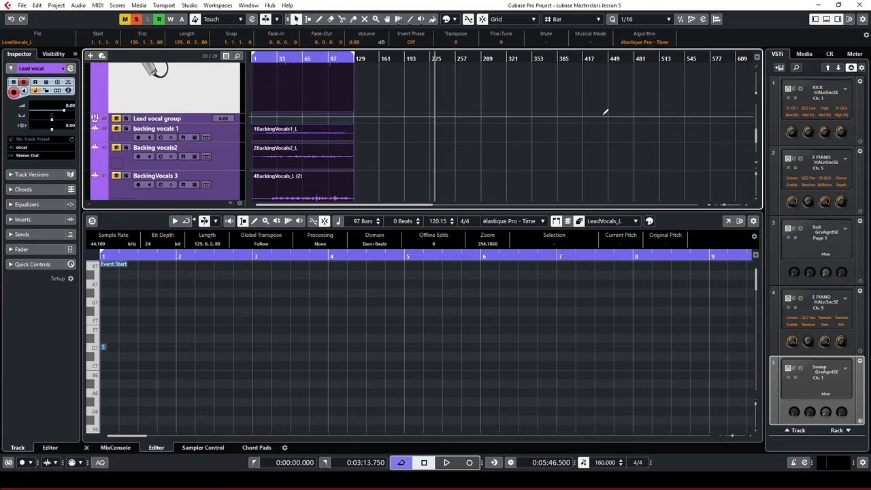
pyautogui.click(827, 19)
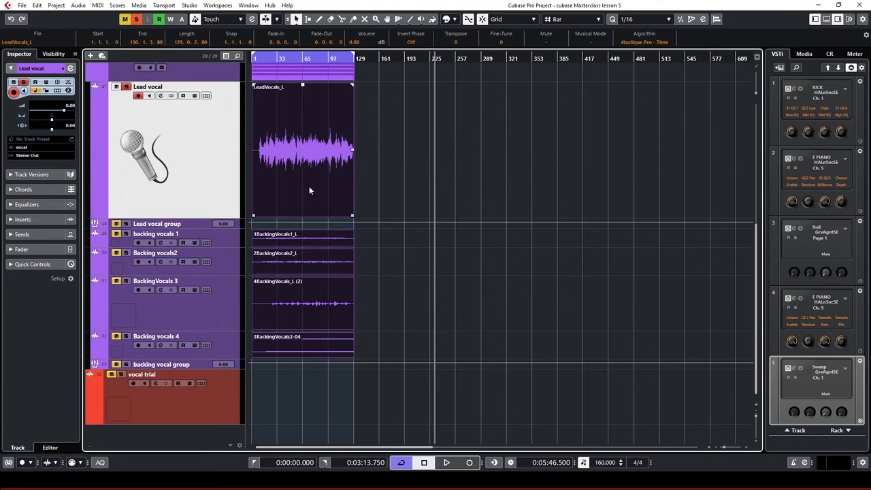
pyautogui.moveTo(310, 180); pyautogui.dragTo(506, 170)
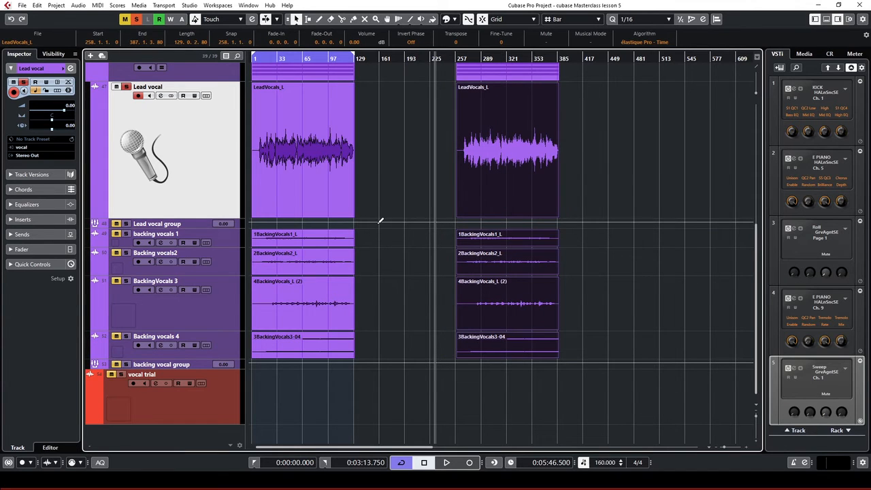
pyautogui.scroll(5, 414, 242)
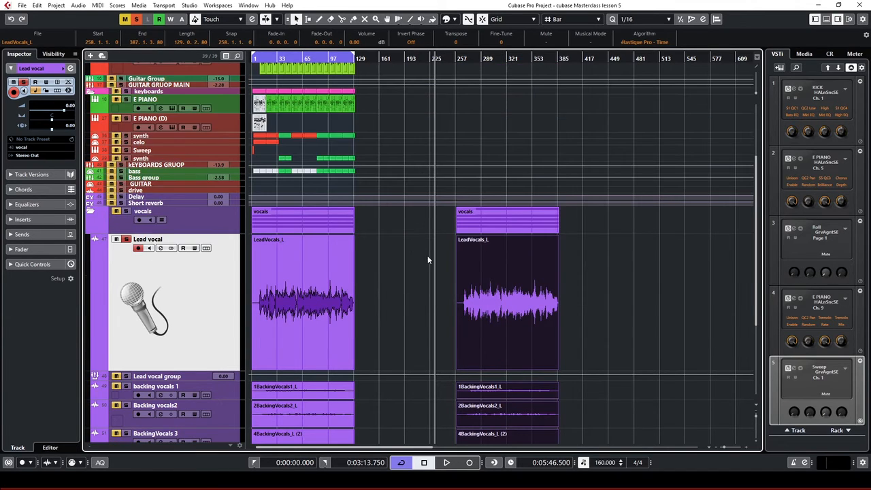
pyautogui.click(508, 232)
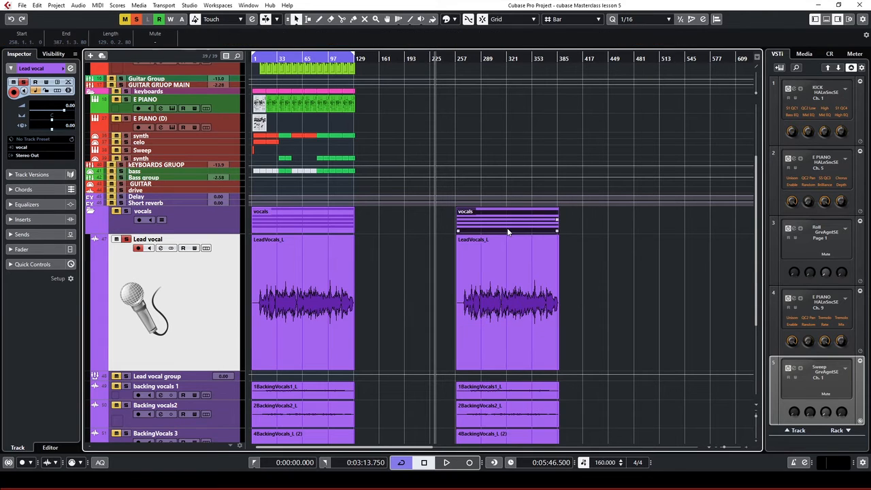
pyautogui.press('Delete')
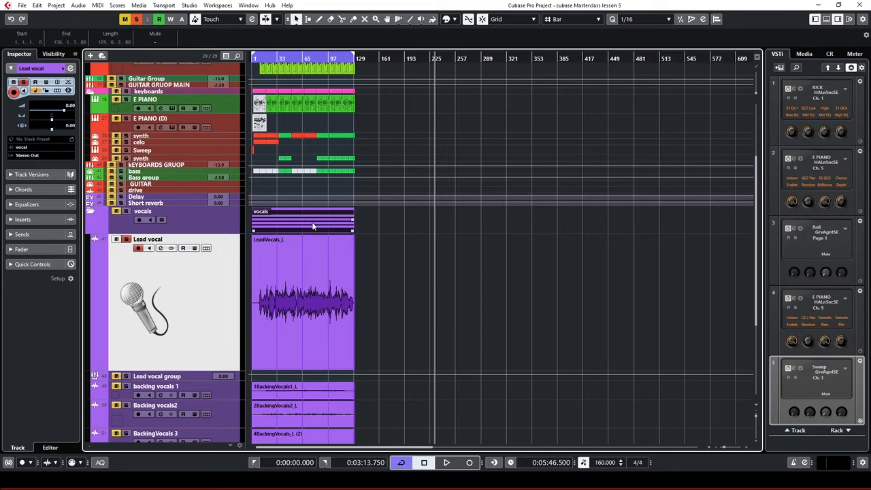
pyautogui.moveTo(304, 224); pyautogui.dragTo(473, 212)
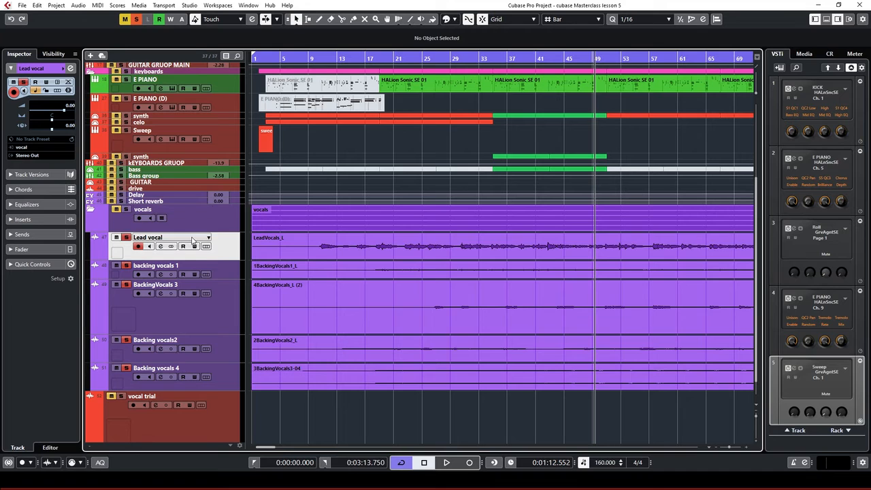
# From the Lead vocal track's context menu, add a stereo group track named 'Lead vocal group'
pyautogui.rightClick(232, 251)
pyautogui.moveTo(267, 255)
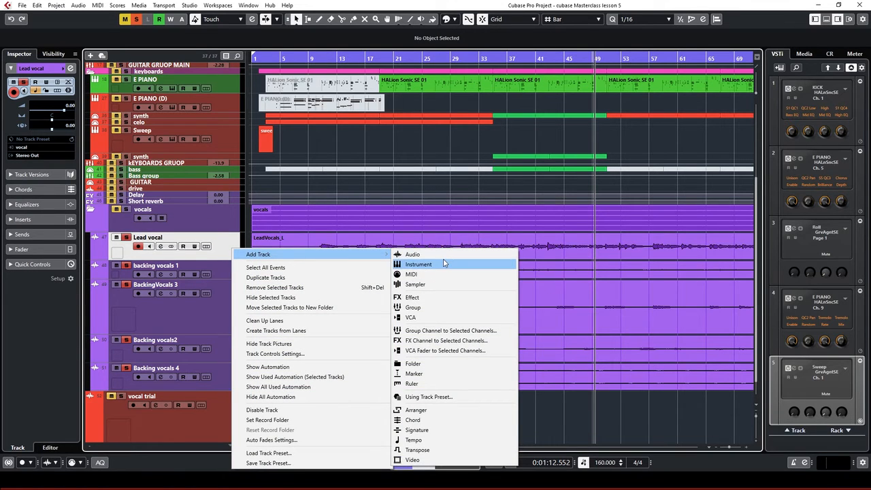
pyautogui.click(415, 313)
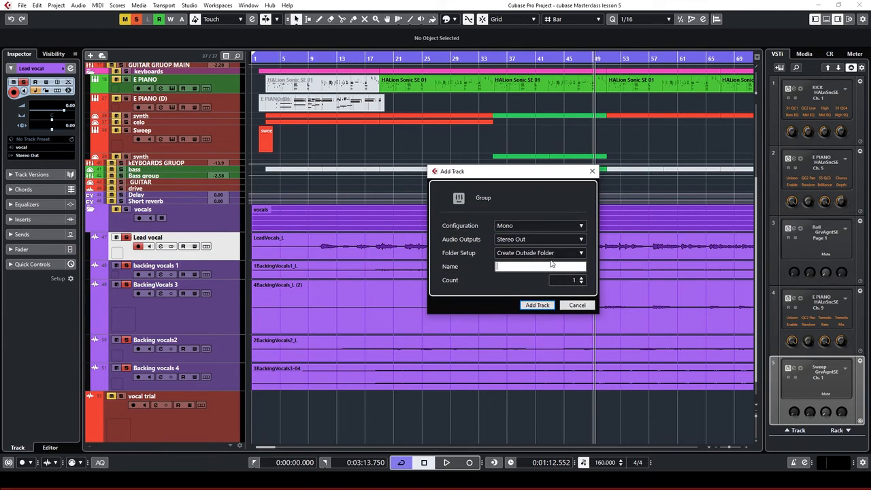
pyautogui.click(519, 226)
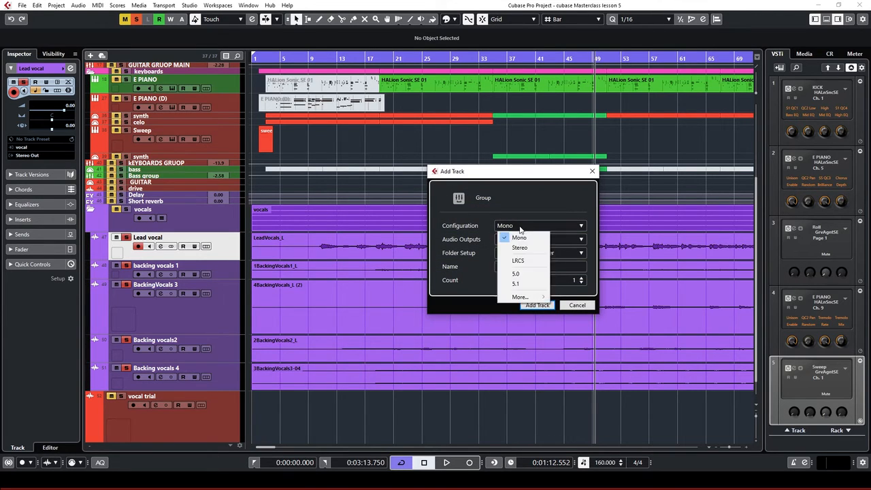
pyautogui.click(515, 245)
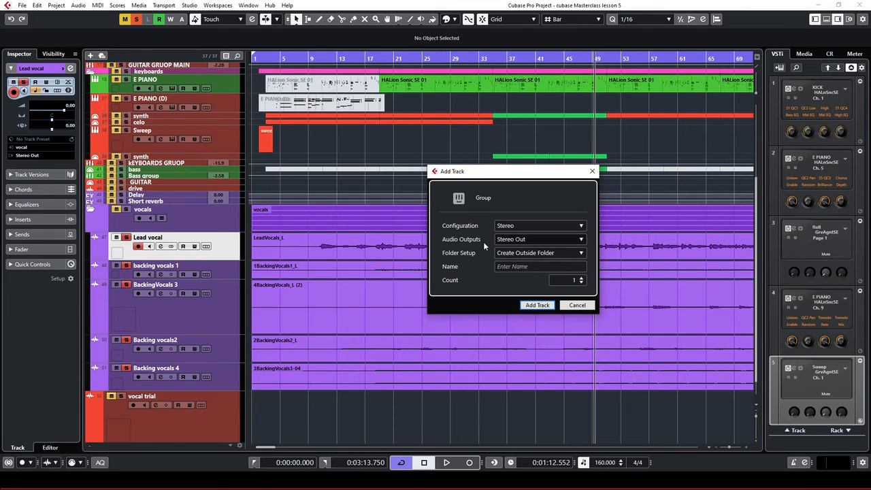
pyautogui.click(533, 265)
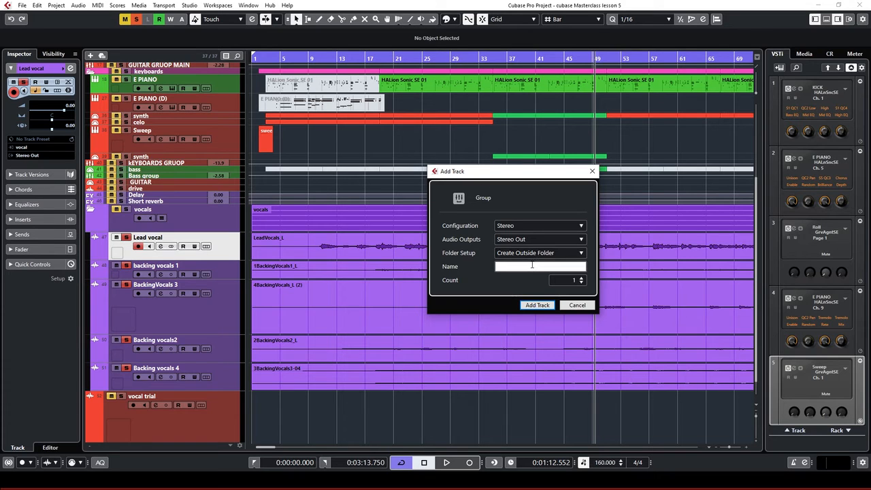
pyautogui.write('Lead vocal')
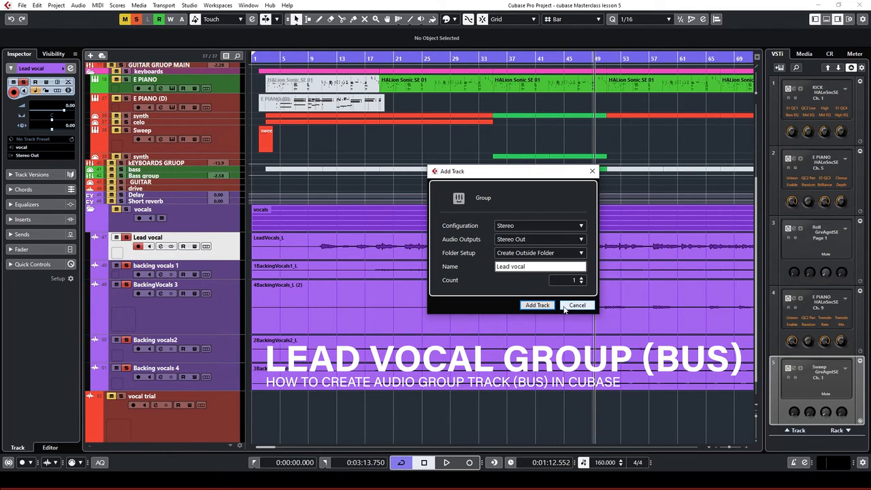
pyautogui.write(' gr')
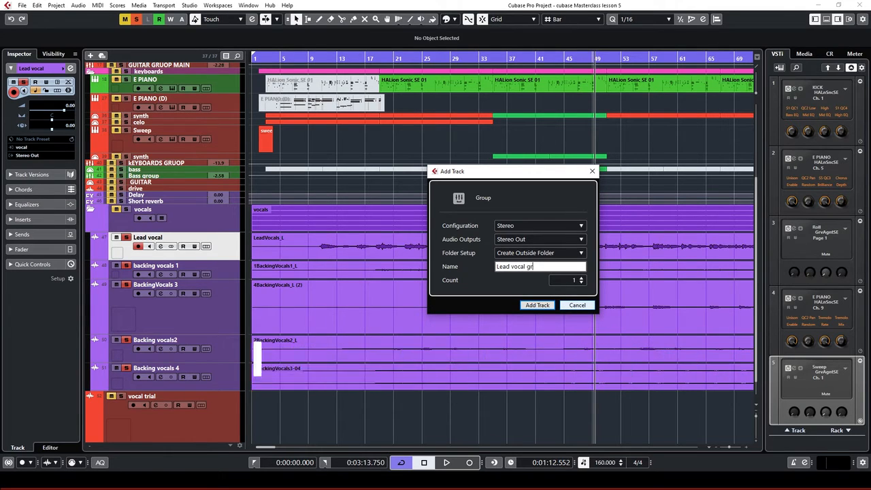
pyautogui.write('oup')
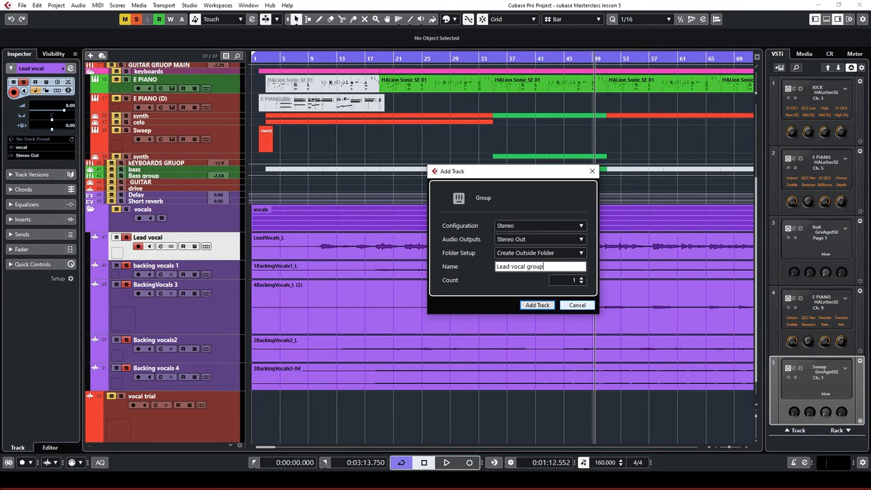
pyautogui.click(538, 305)
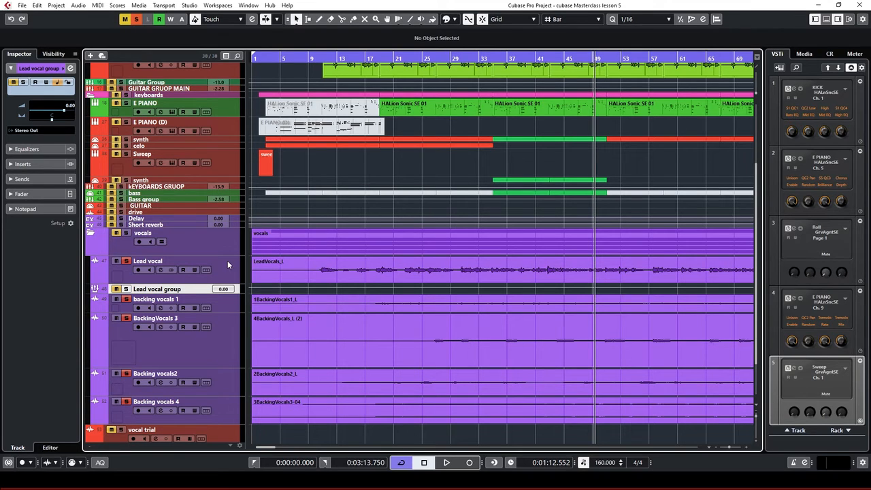
# Select the backing vocal tracks and add a group track named 'backing vocal group'
pyautogui.scroll(-2, 232, 272)
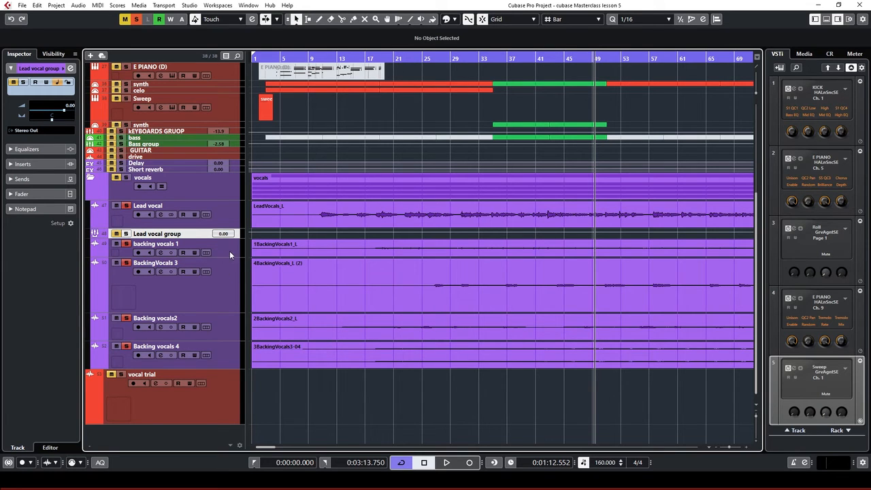
pyautogui.press('Down')
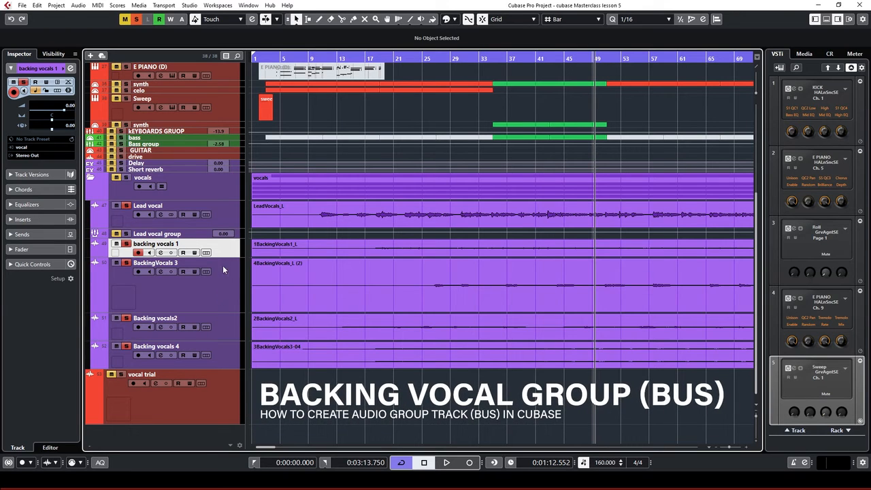
pyautogui.keyDown('shift'); pyautogui.click(230, 352); pyautogui.keyUp('shift')
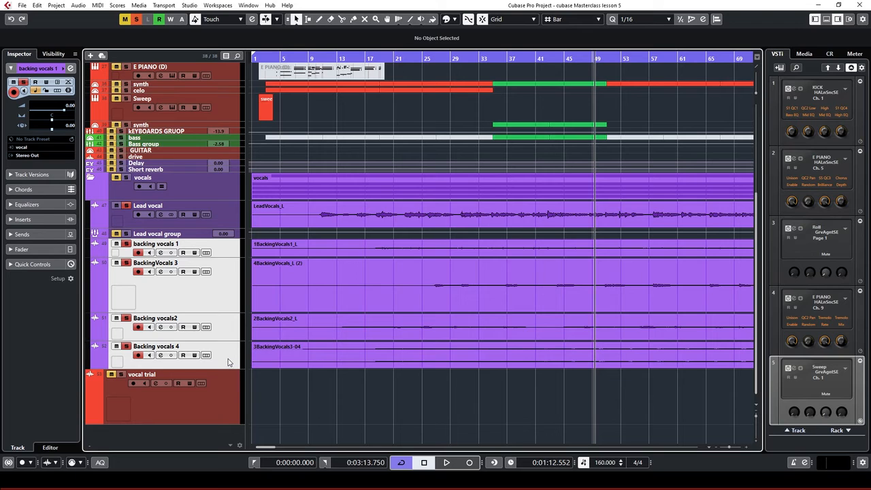
pyautogui.rightClick(228, 362)
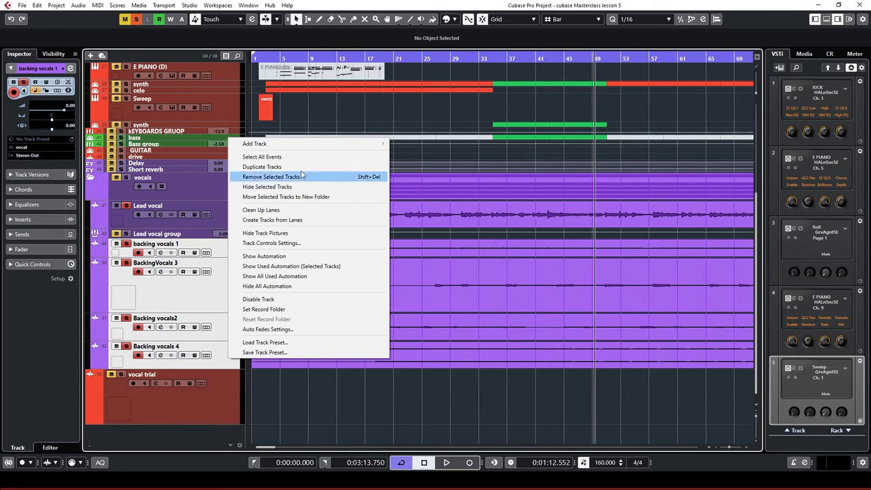
pyautogui.moveTo(314, 144)
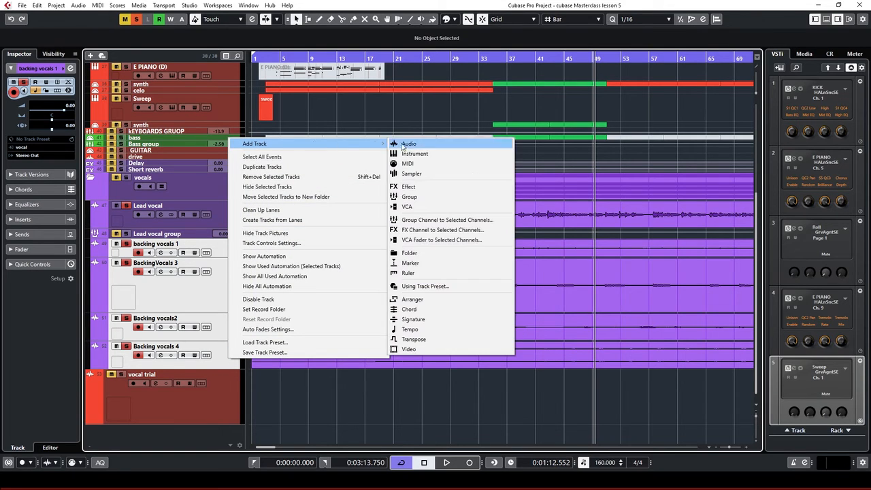
pyautogui.click(410, 198)
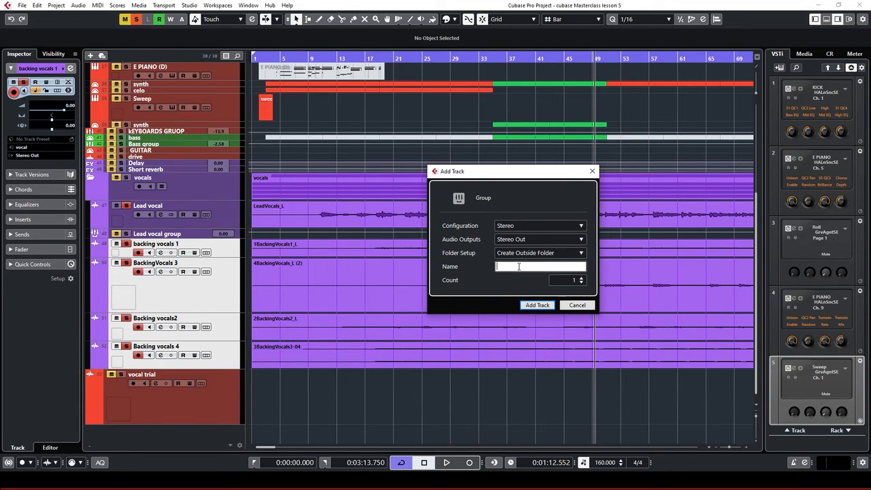
pyautogui.write('backing vocal group')
pyautogui.click(538, 305)
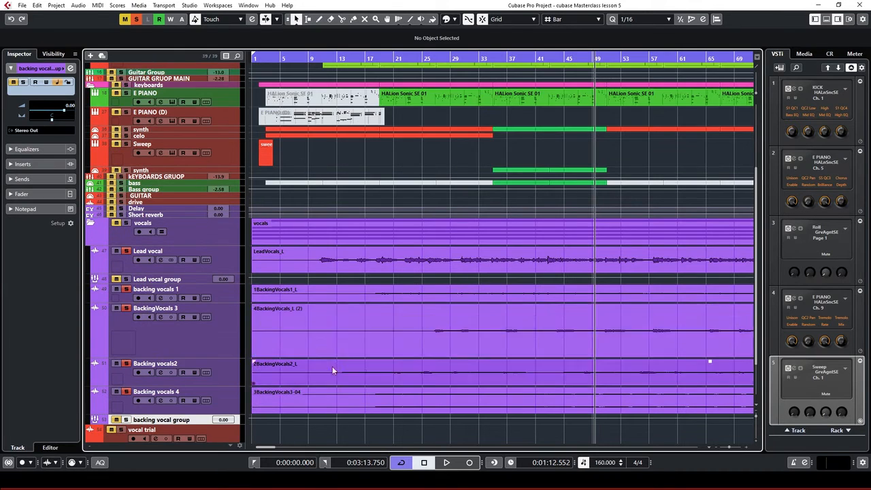
# Route backing vocals 1's output to the backing vocal group
pyautogui.scroll(-2, 292, 343)
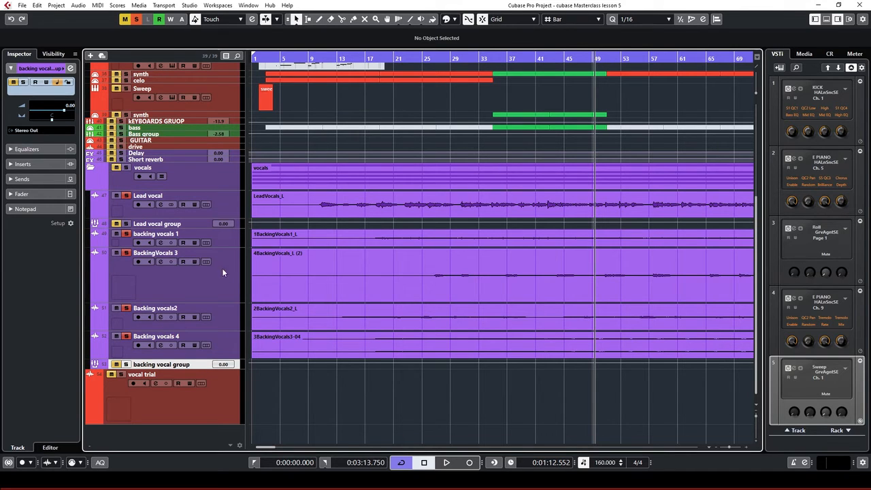
pyautogui.click(231, 240)
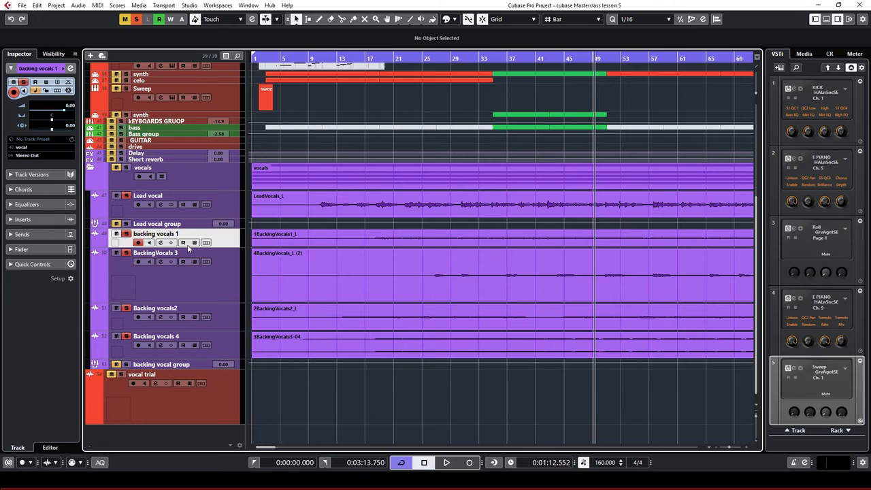
pyautogui.click(48, 158)
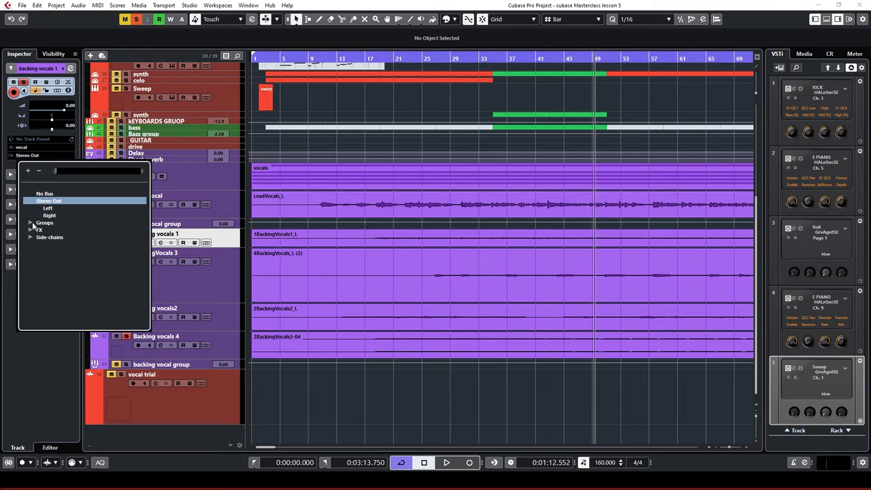
pyautogui.click(32, 223)
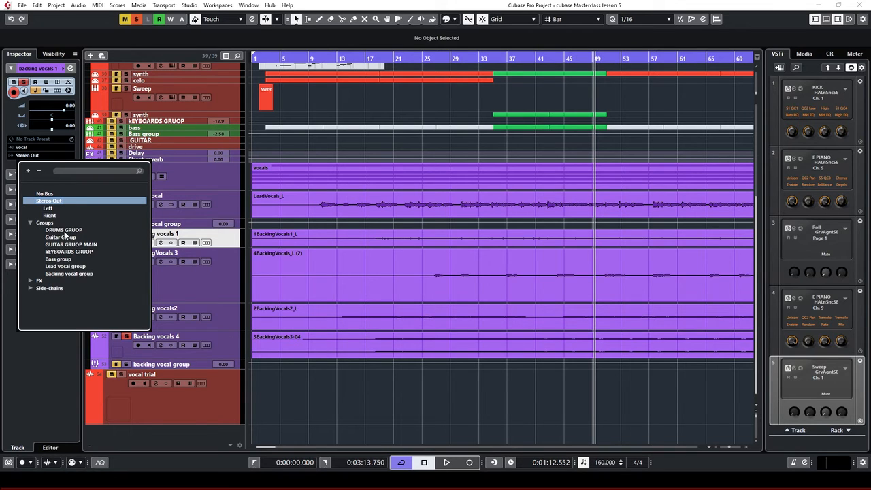
pyautogui.click(74, 272)
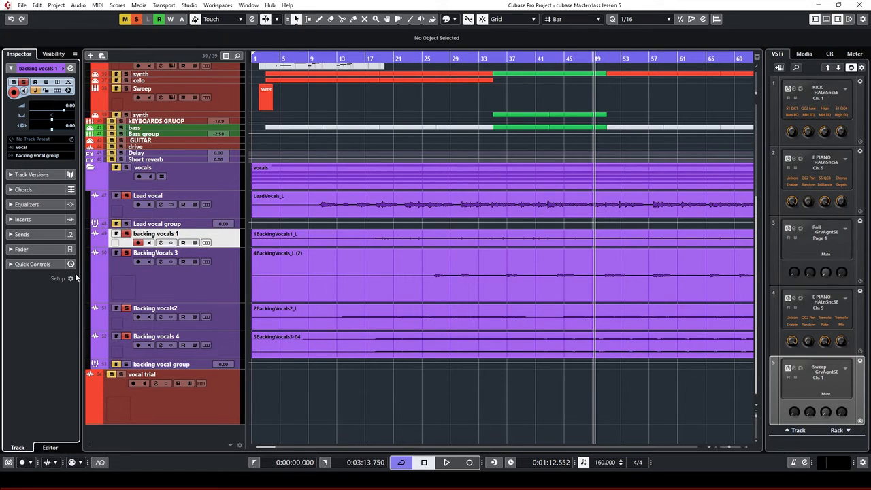
# Move Backing vocals2 above BackingVocals 3 and route its output to the backing vocal group
pyautogui.click(214, 276)
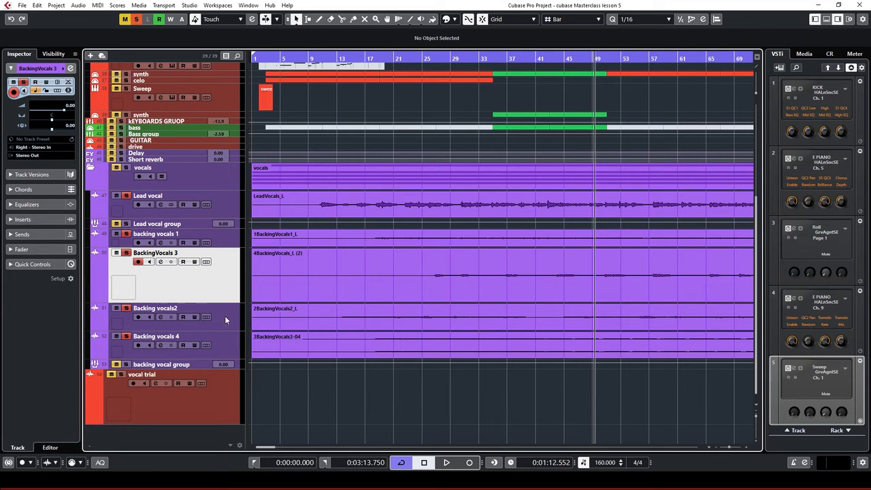
pyautogui.moveTo(225, 315); pyautogui.dragTo(216, 276)
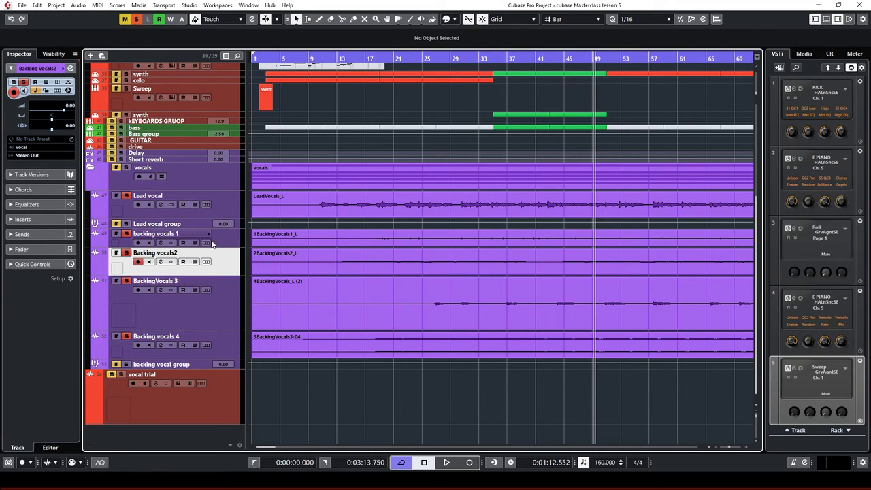
pyautogui.click(47, 156)
pyautogui.click(235, 270)
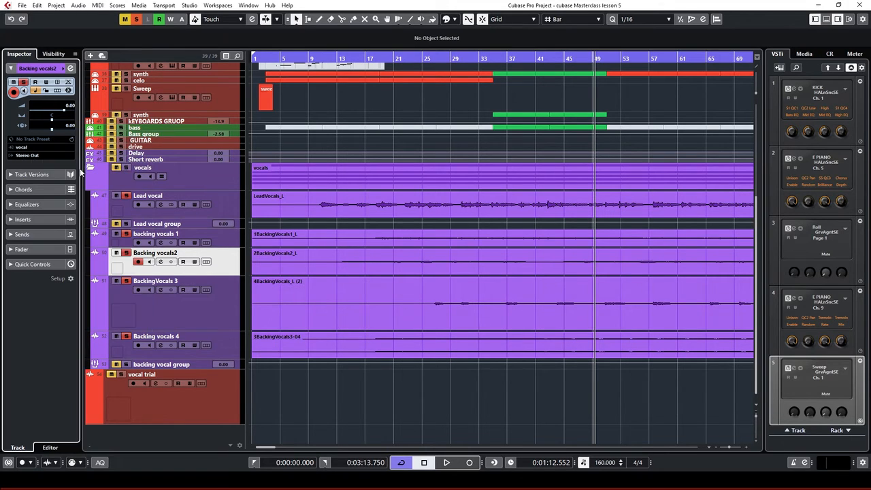
pyautogui.click(43, 156)
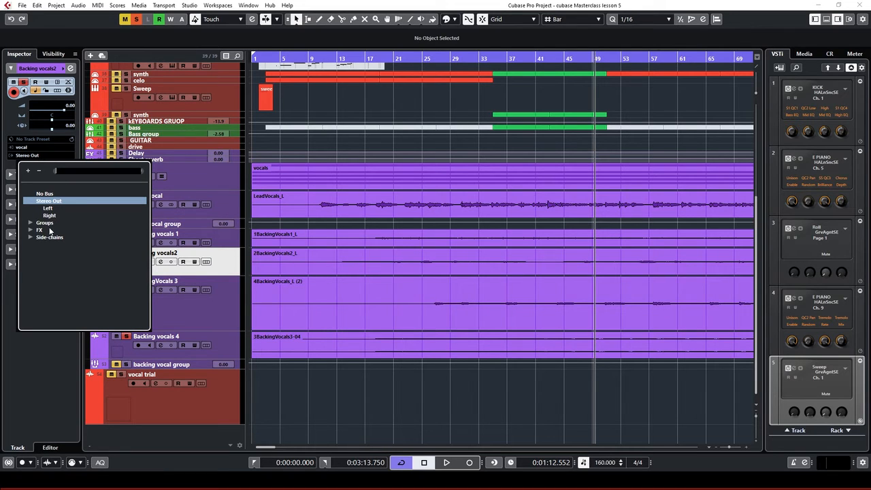
pyautogui.click(31, 222)
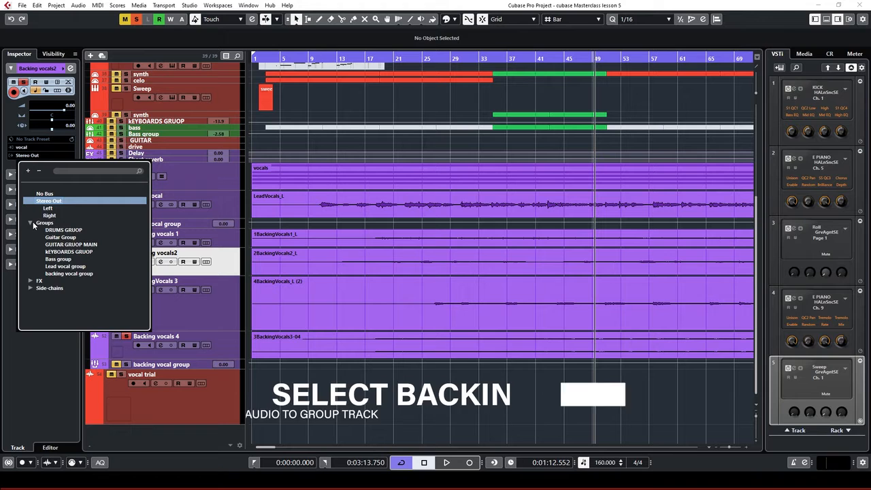
pyautogui.click(78, 273)
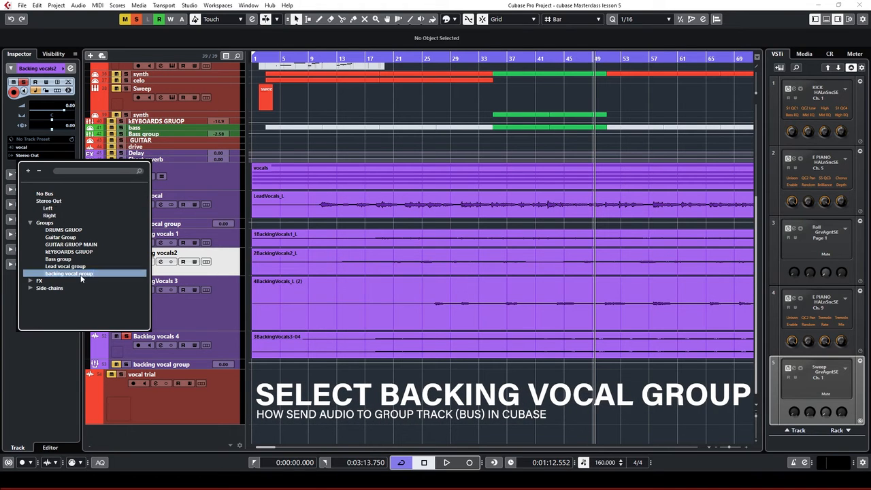
pyautogui.click(221, 310)
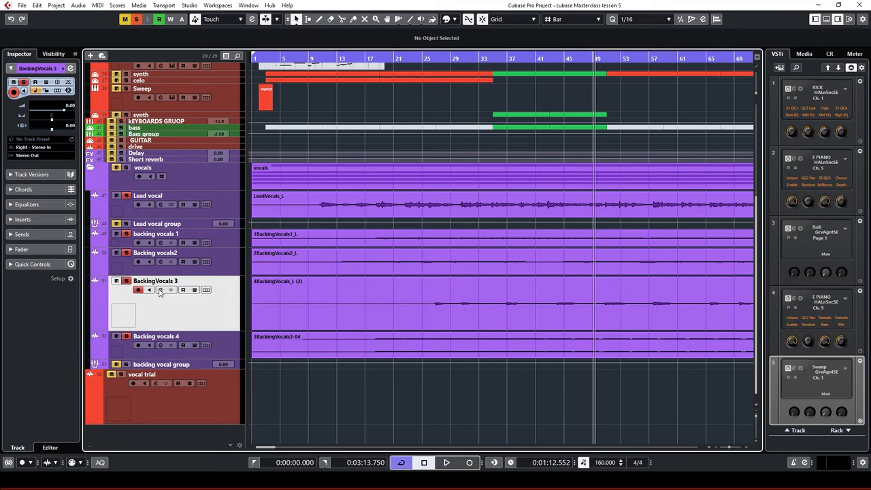
# In BackingVocals 3's Channel Settings, set the output to the backing vocal group
pyautogui.click(161, 290)
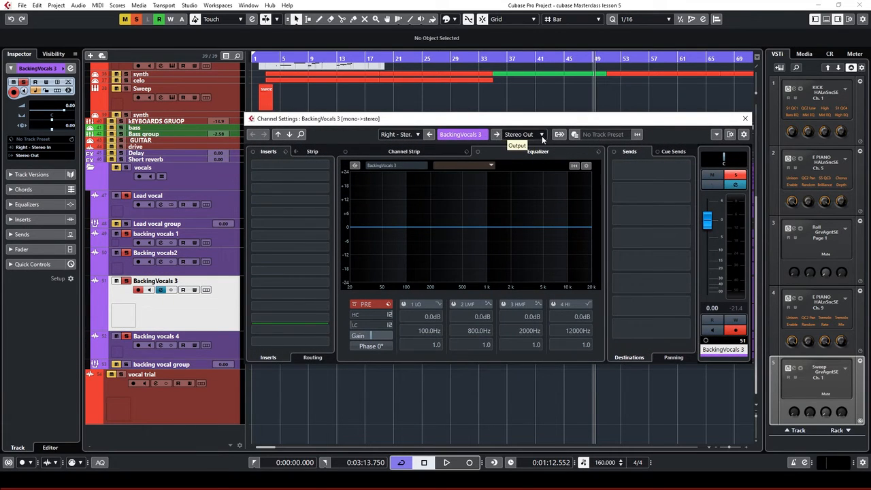
pyautogui.click(543, 136)
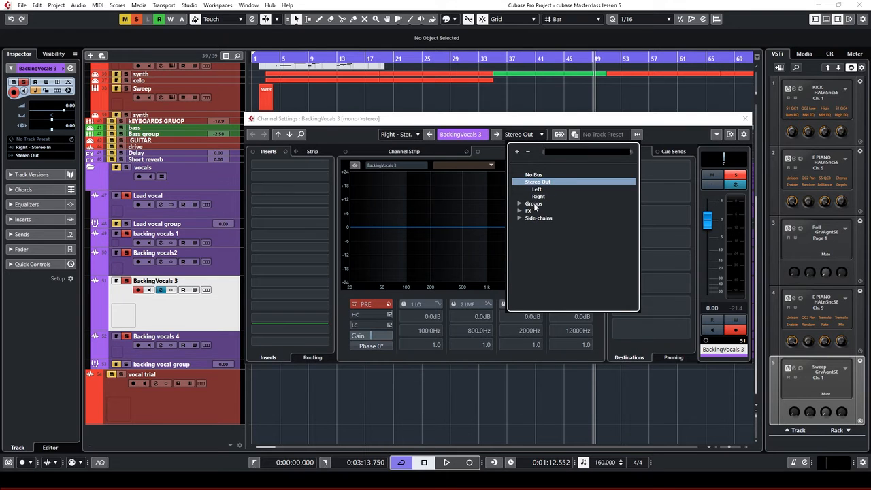
pyautogui.click(520, 205)
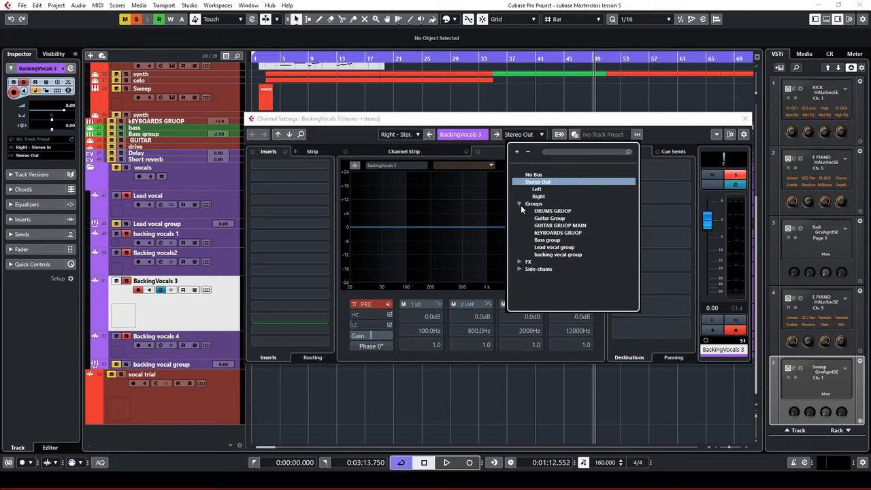
pyautogui.click(565, 254)
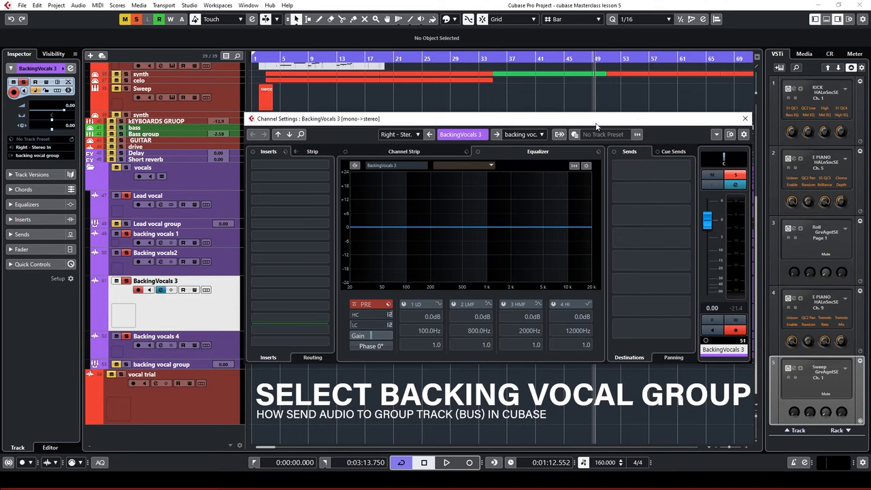
pyautogui.click(746, 119)
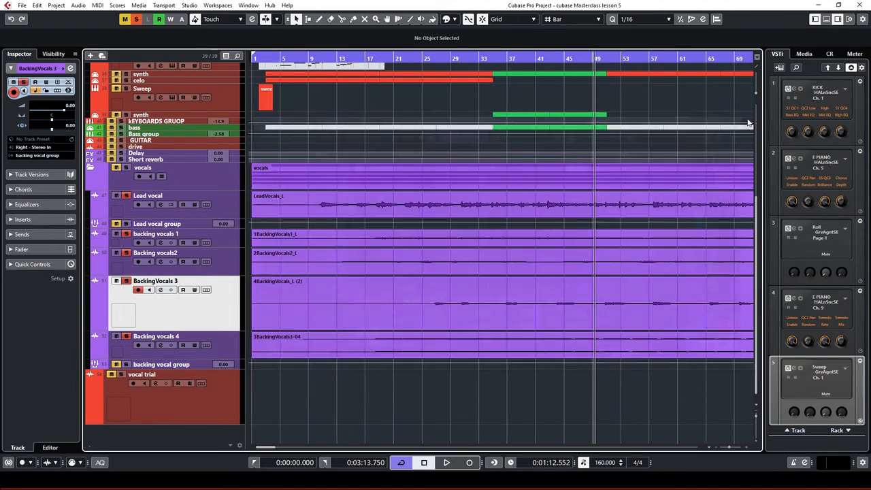
# Set Backing vocals 4's output to the backing vocal group in the Inspector
pyautogui.click(225, 344)
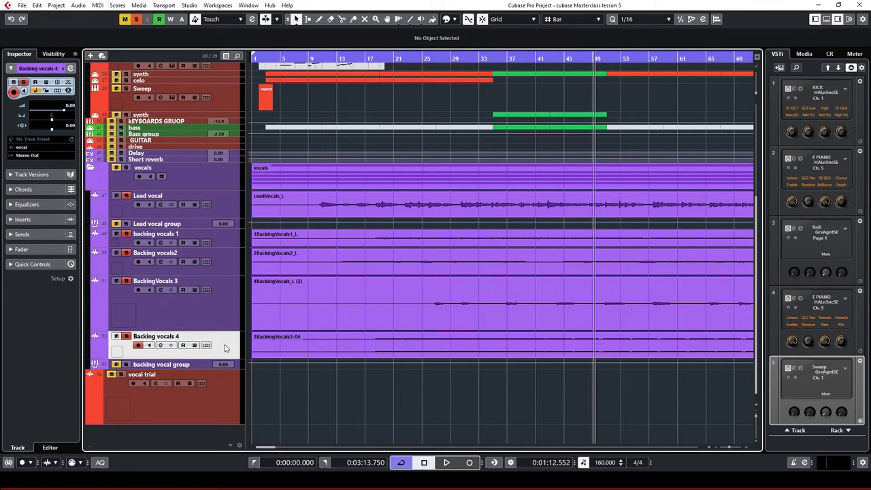
pyautogui.click(43, 156)
pyautogui.click(31, 222)
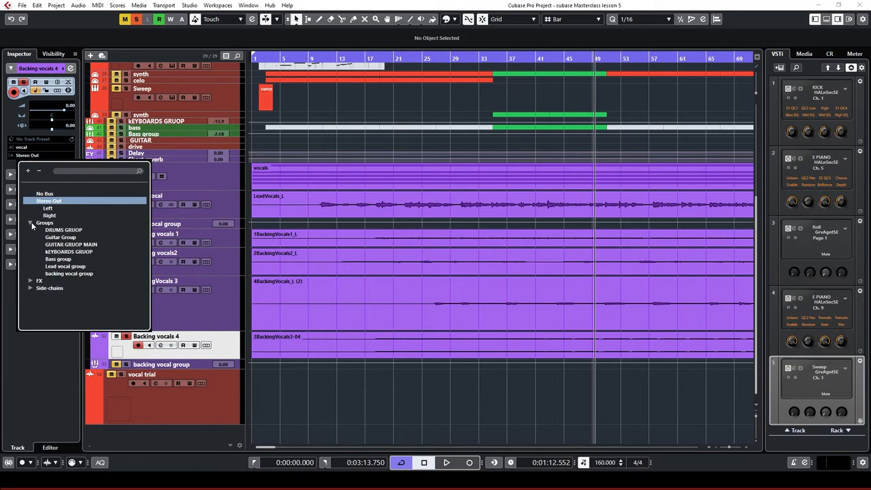
pyautogui.click(68, 273)
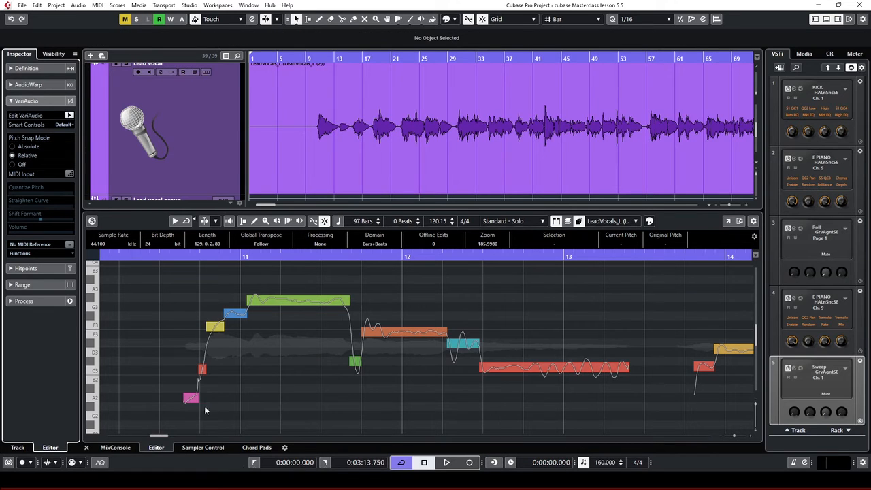
# Collapse and re-expand the VariAudio section, then switch on Edit VariAudio for LeadVocals_L
pyautogui.click(49, 101)
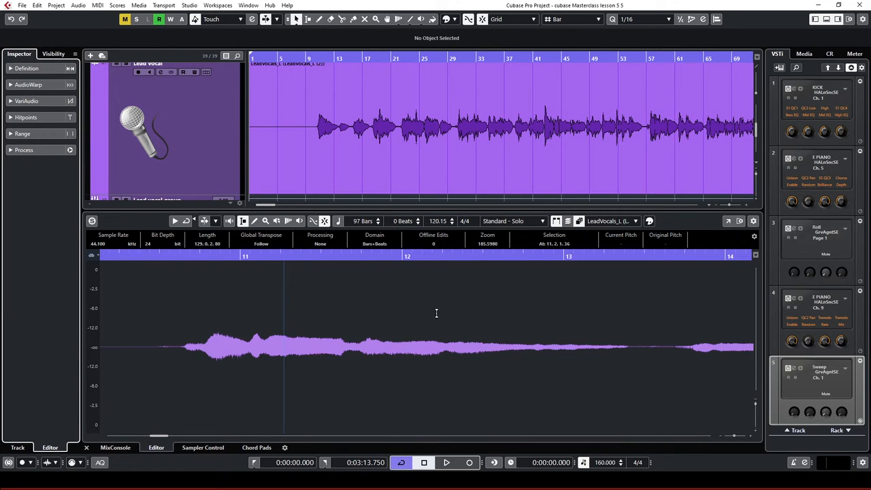
pyautogui.click(37, 102)
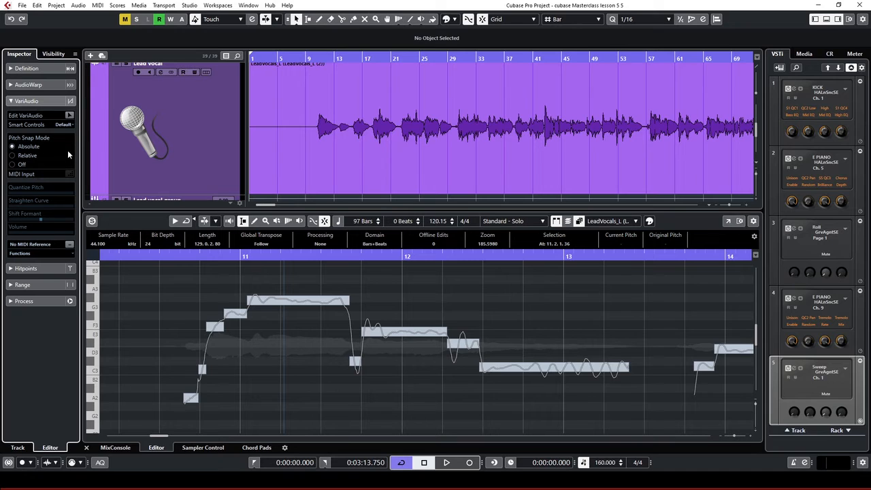
pyautogui.click(69, 115)
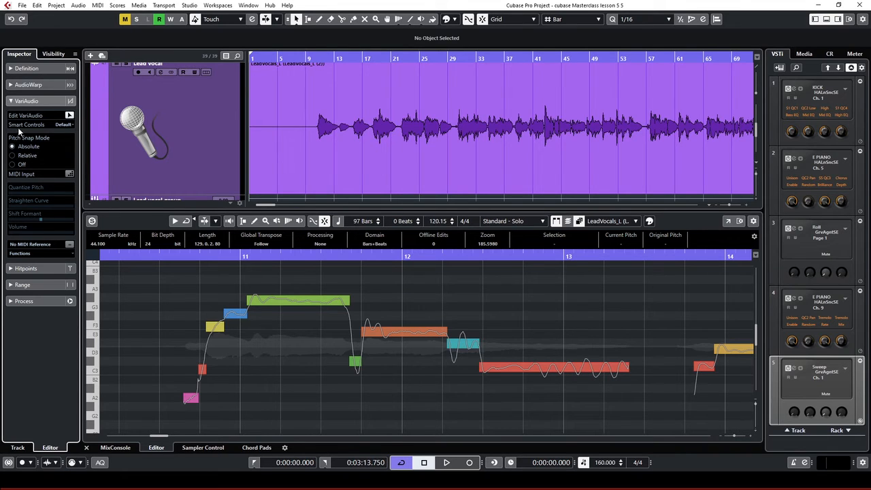
# Set the VariAudio smart controls to Show All, then select the G#3 pitch segment near bar 11
pyautogui.click(49, 128)
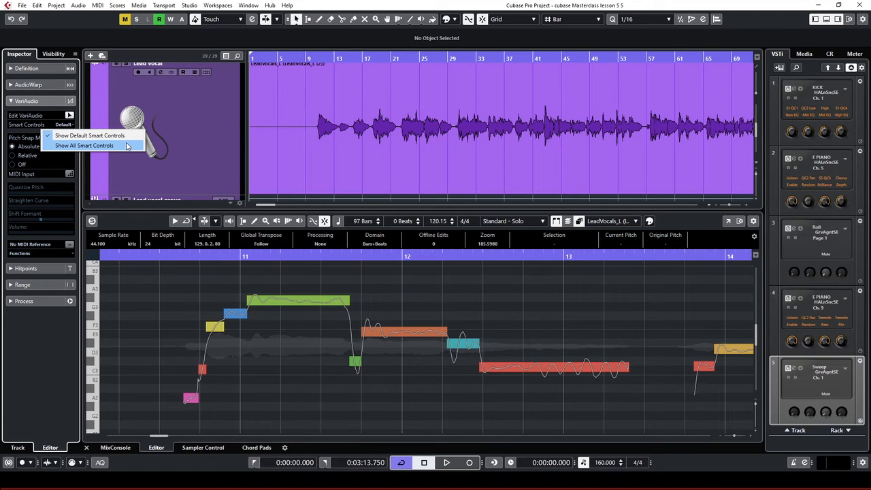
pyautogui.click(109, 137)
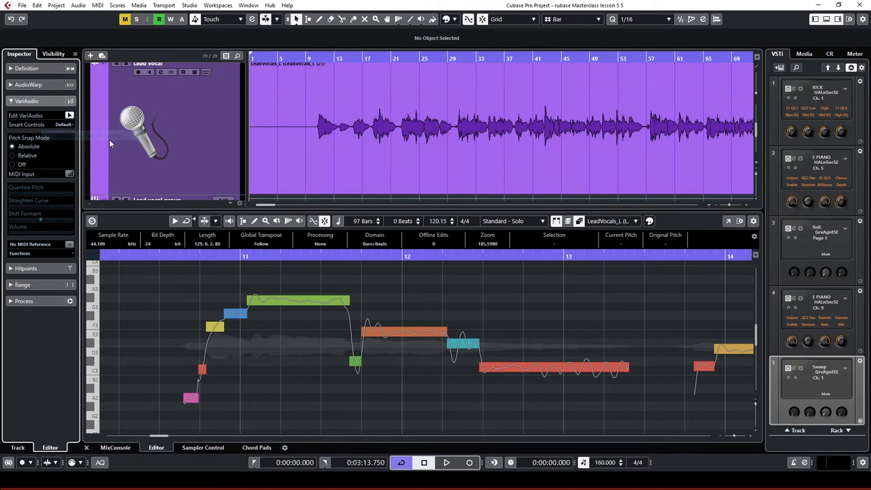
pyautogui.click(64, 126)
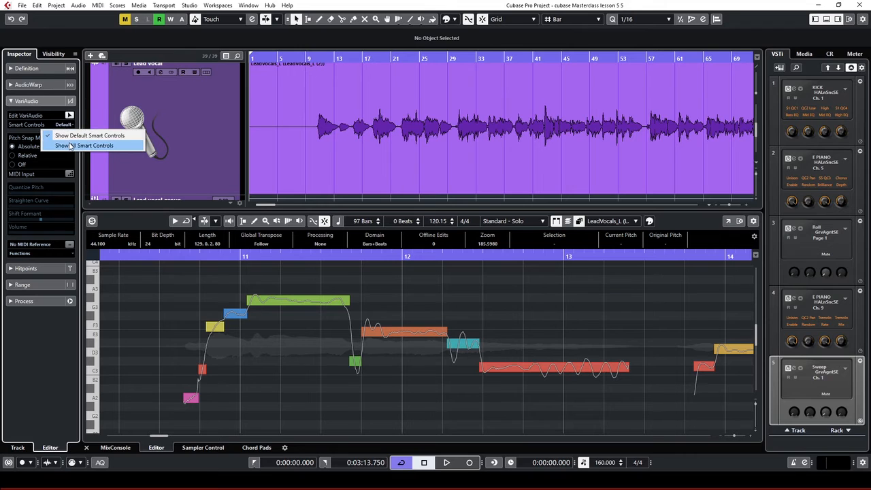
pyautogui.click(70, 145)
pyautogui.click(302, 300)
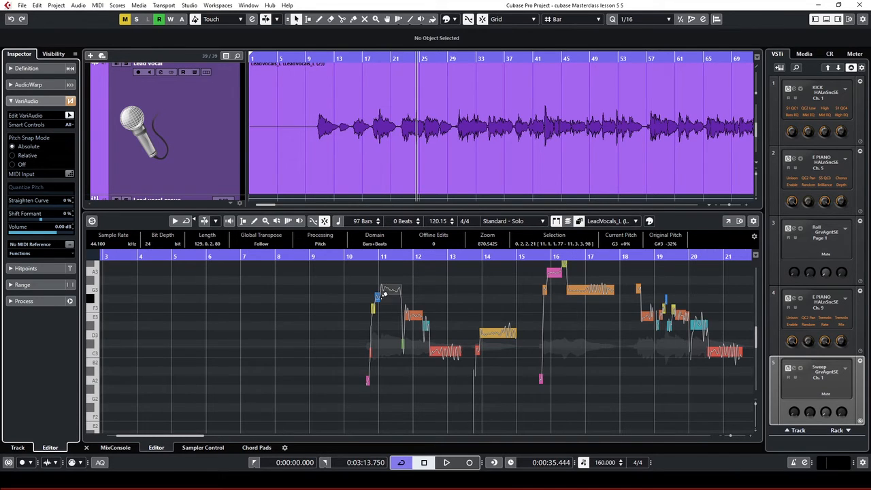
# Zoom in with H, select all pitch segments, and set Quantize Pitch and Straighten Curve to 0%
pyautogui.press('h')
pyautogui.press('h')
pyautogui.press('h')
pyautogui.press('h')
pyautogui.press('h')
pyautogui.press('h')
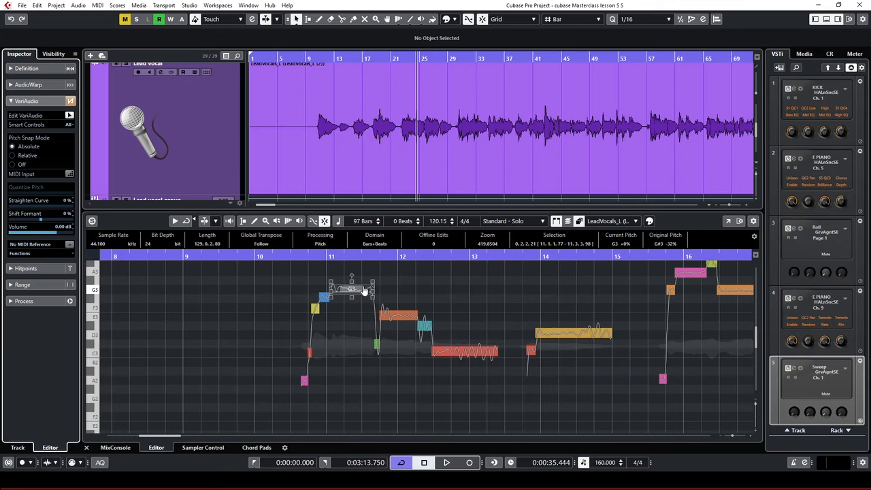
pyautogui.press('h')
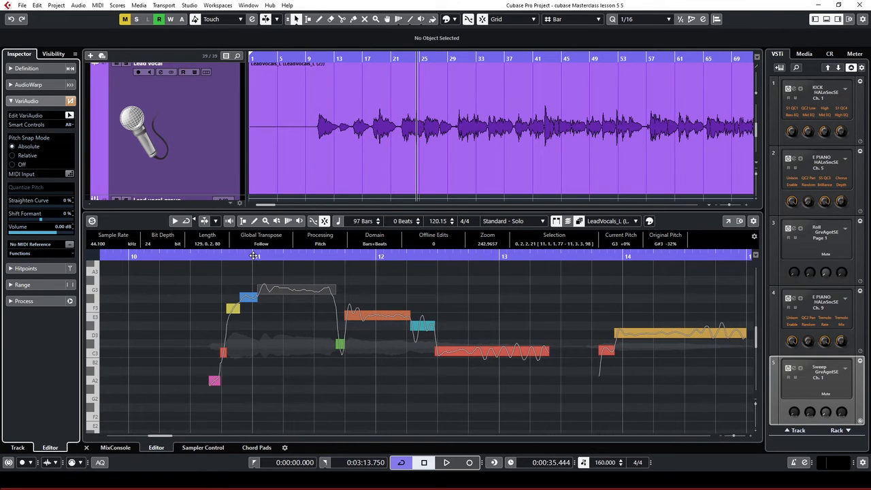
pyautogui.click(208, 268)
pyautogui.hotkey('ctrl', 'a')
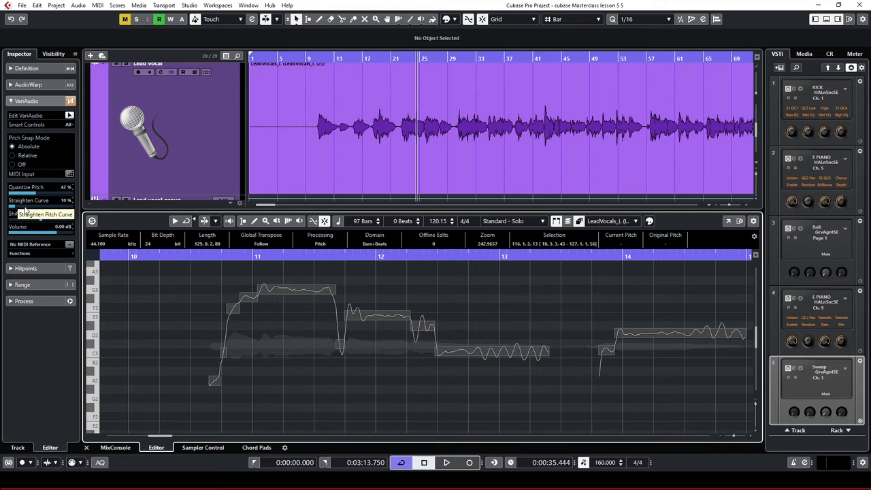
pyautogui.moveTo(36, 195); pyautogui.dragTo(9, 196)
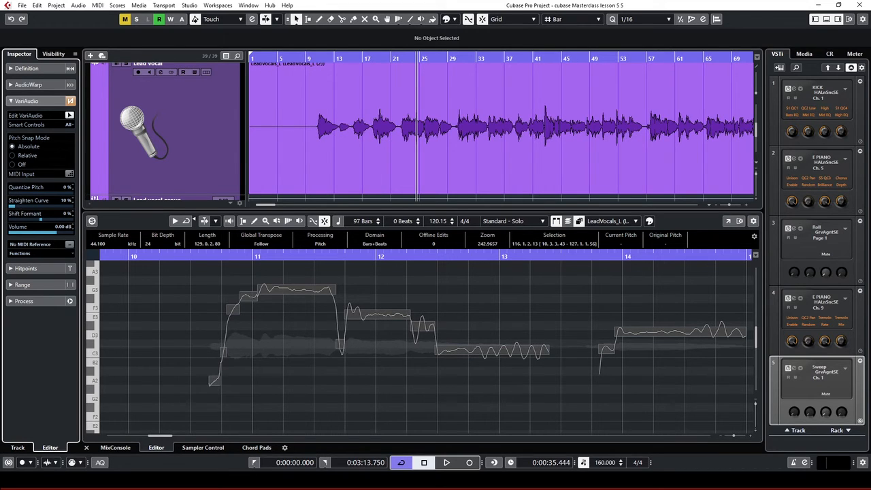
pyautogui.moveTo(16, 204); pyautogui.dragTo(6, 204)
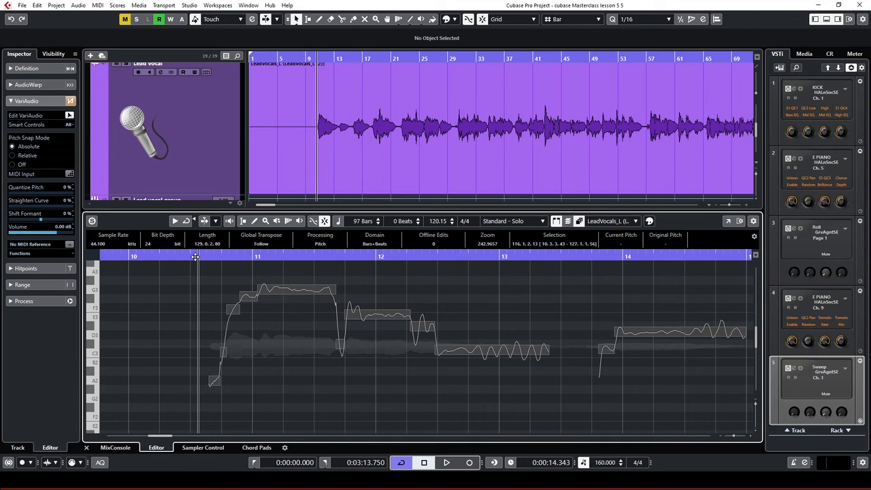
# Solo the lead vocal in the editor and audition it while raising Quantize Pitch
pyautogui.click(92, 221)
pyautogui.press('space')
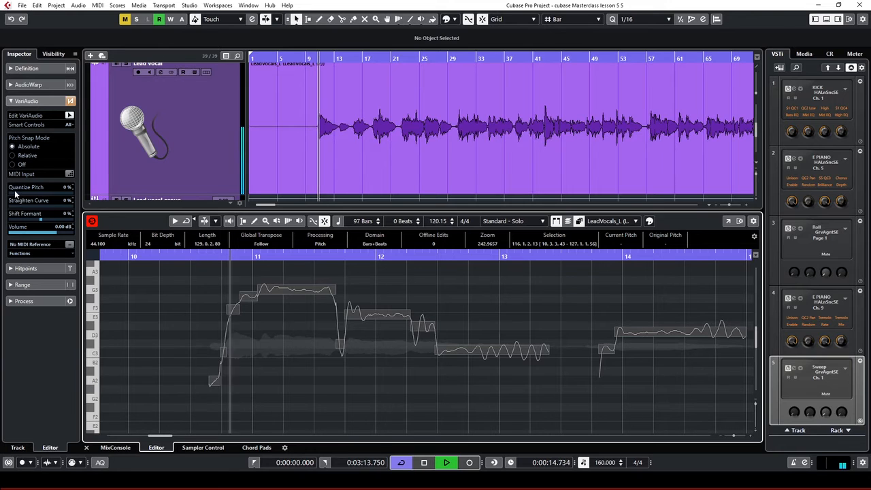
pyautogui.moveTo(12, 194); pyautogui.dragTo(41, 188)
pyautogui.press('space')
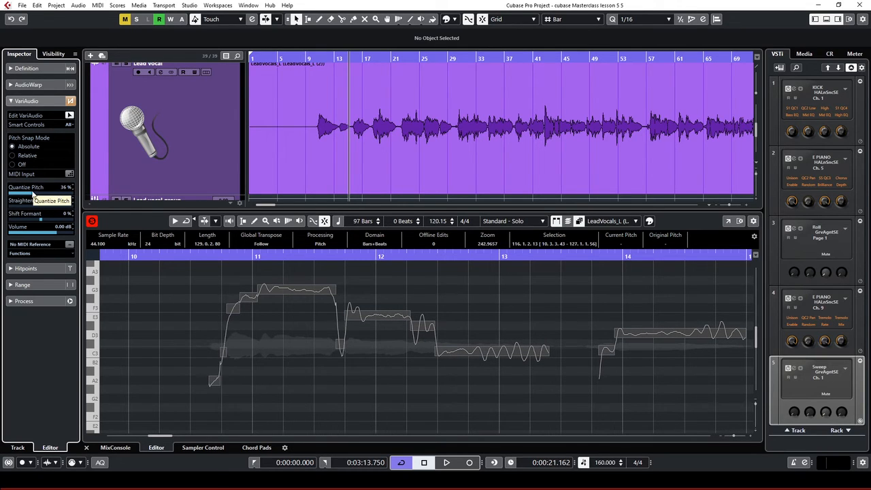
pyautogui.moveTo(30, 195)
pyautogui.mouseDown()
pyautogui.moveTo(52, 196)
pyautogui.moveTo(36, 190)
pyautogui.mouseUp()
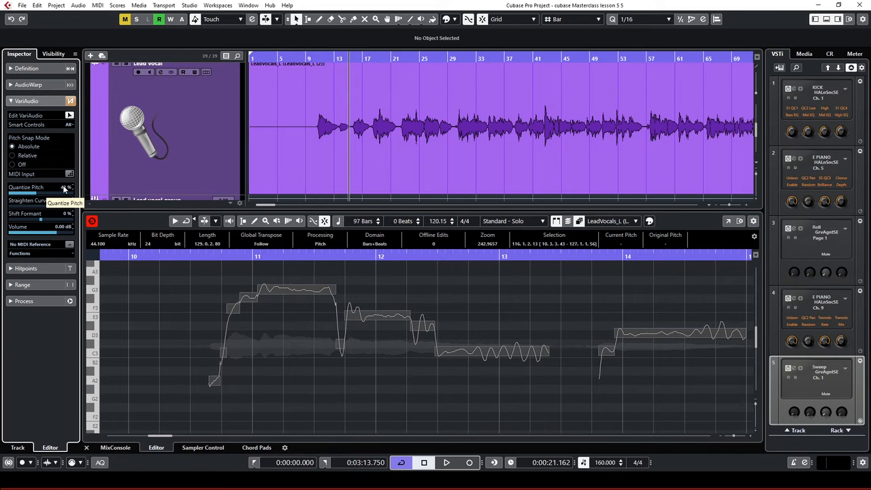
# Enter 42% for Quantize Pitch and drag Straighten Curve to 100%
pyautogui.doubleClick(66, 188)
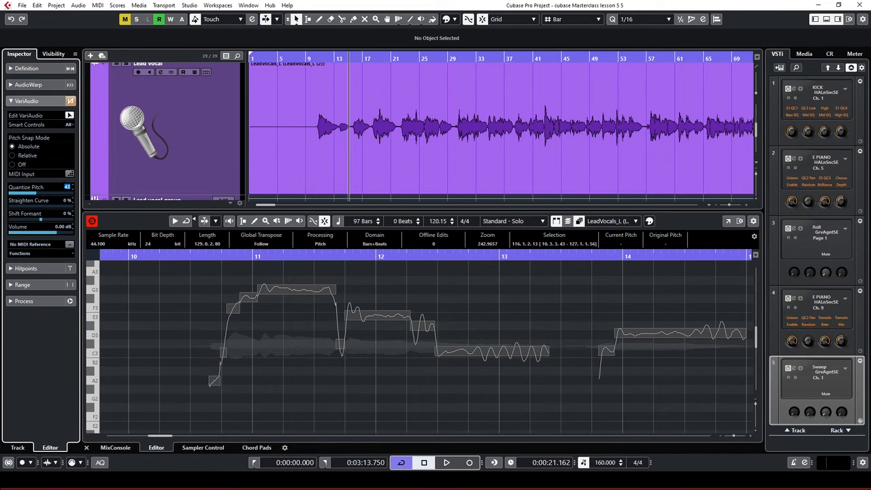
pyautogui.write('42')
pyautogui.press('Return')
pyautogui.moveTo(11, 208); pyautogui.dragTo(89, 209)
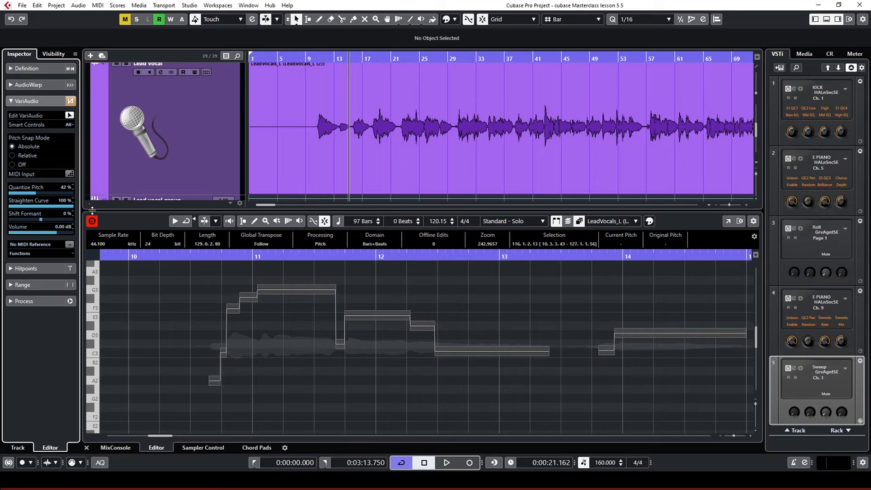
# Audition from just before bar 11, lower Straighten Curve to about 19%, and unsolo the editor
pyautogui.click(200, 255)
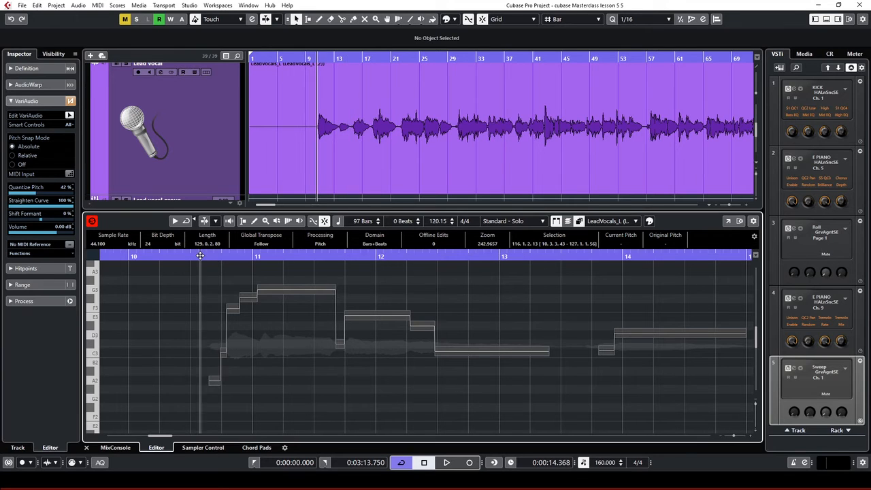
pyautogui.press('space')
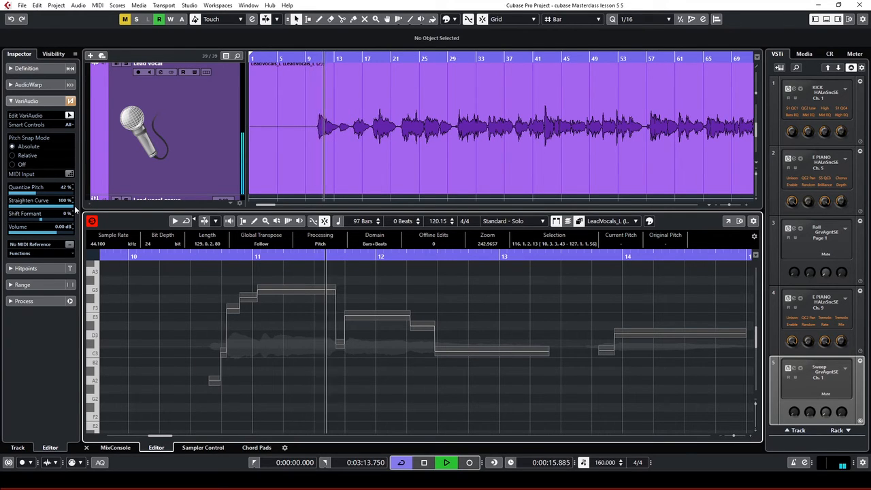
pyautogui.press('space')
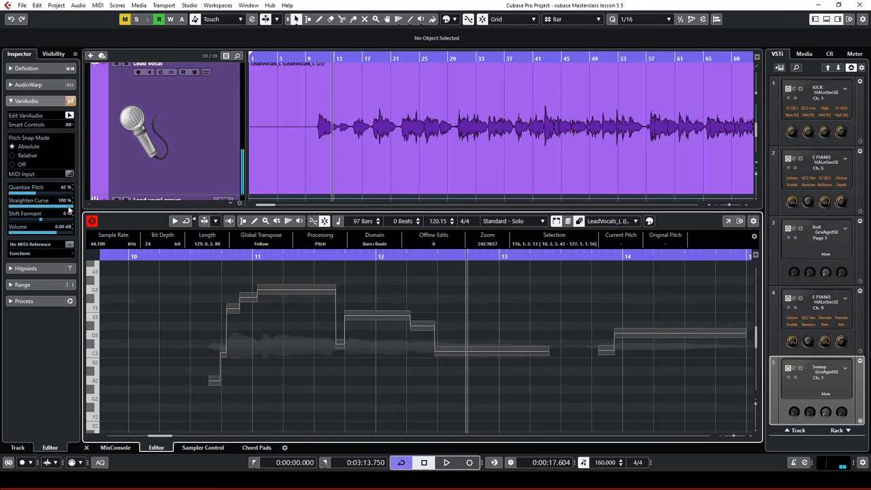
pyautogui.moveTo(68, 207); pyautogui.dragTo(15, 207)
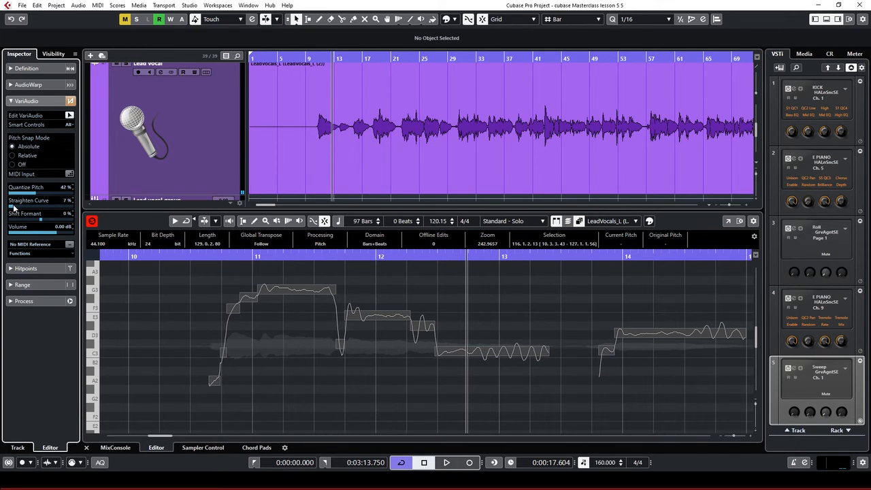
pyautogui.moveTo(19, 210); pyautogui.dragTo(21, 211)
pyautogui.click(93, 222)
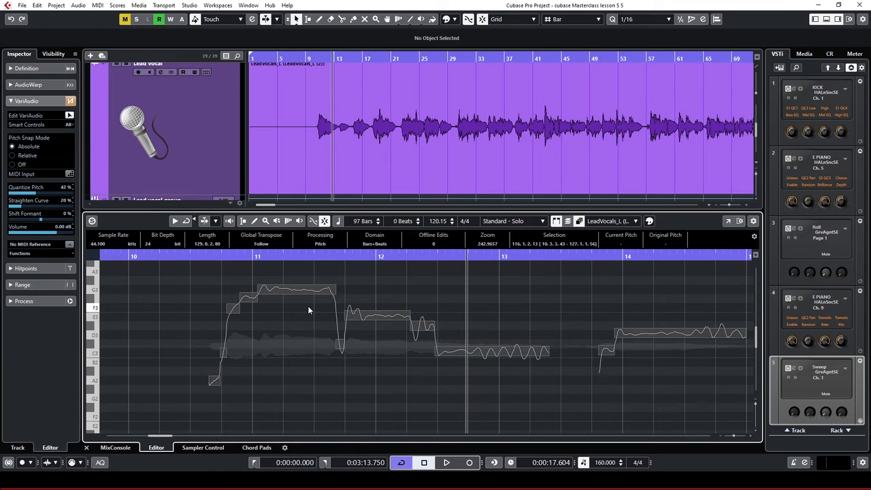
# Replay from bar 10.5, set Straighten Curve to 10%, and try a 42% formant shift before resetting to 0%
pyautogui.moveTo(274, 281)
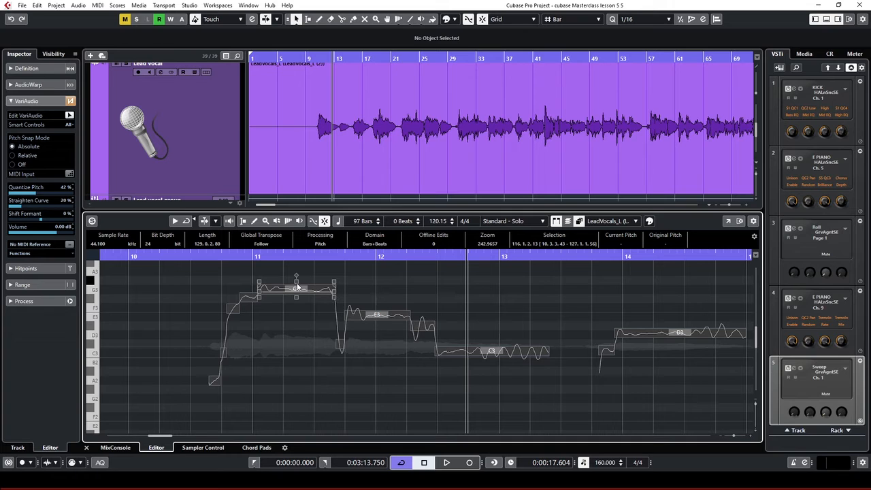
pyautogui.click(189, 256)
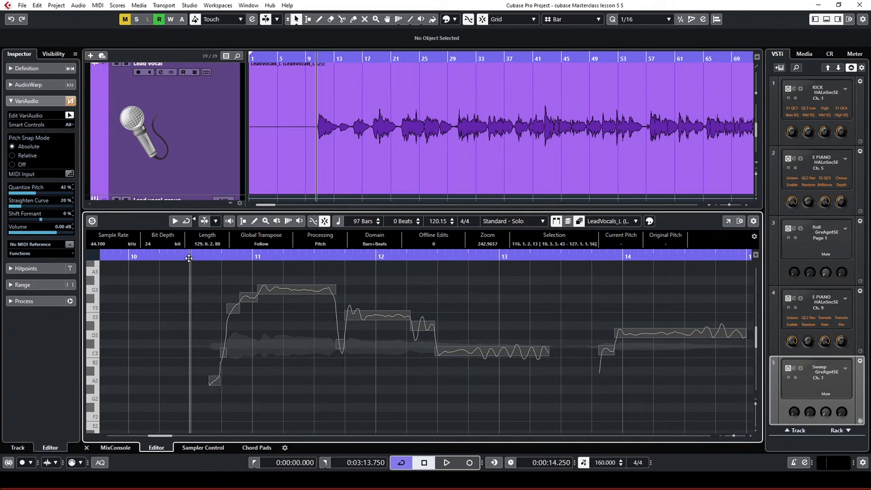
pyautogui.press('space')
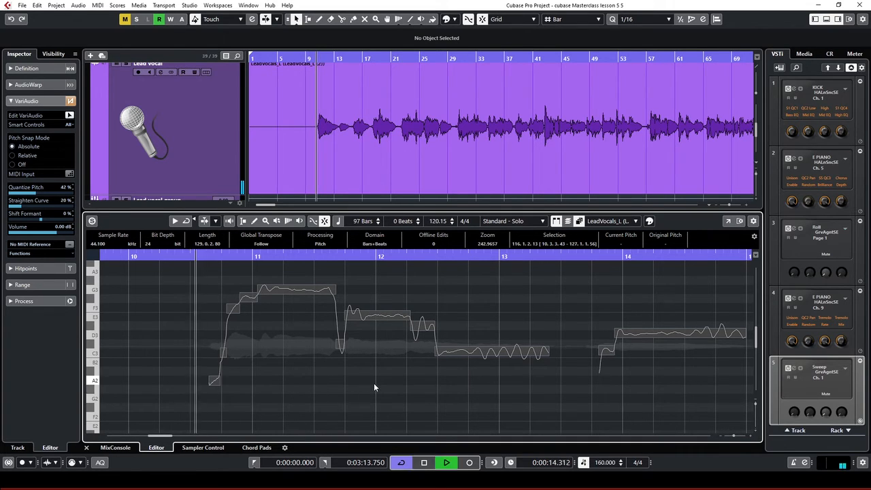
pyautogui.moveTo(29, 207); pyautogui.dragTo(12, 207)
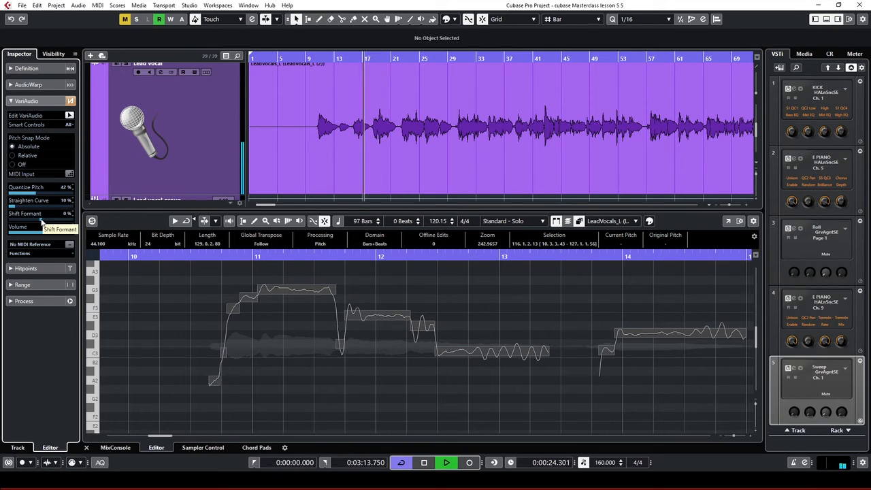
pyautogui.moveTo(40, 218); pyautogui.dragTo(58, 224)
pyautogui.press('space')
pyautogui.keyDown('ctrl'); pyautogui.click(66, 216); pyautogui.keyUp('ctrl')
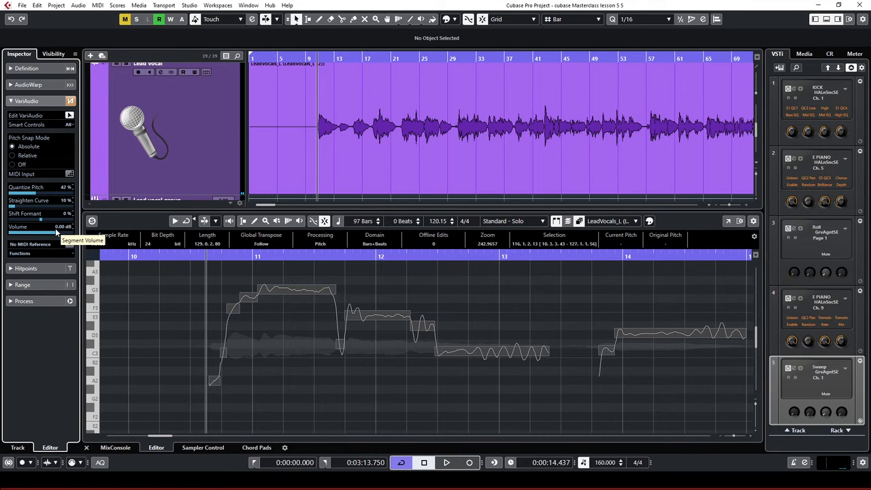
# Play from just before bar 11 while raising Shift Formant to hear its effect
pyautogui.click(204, 256)
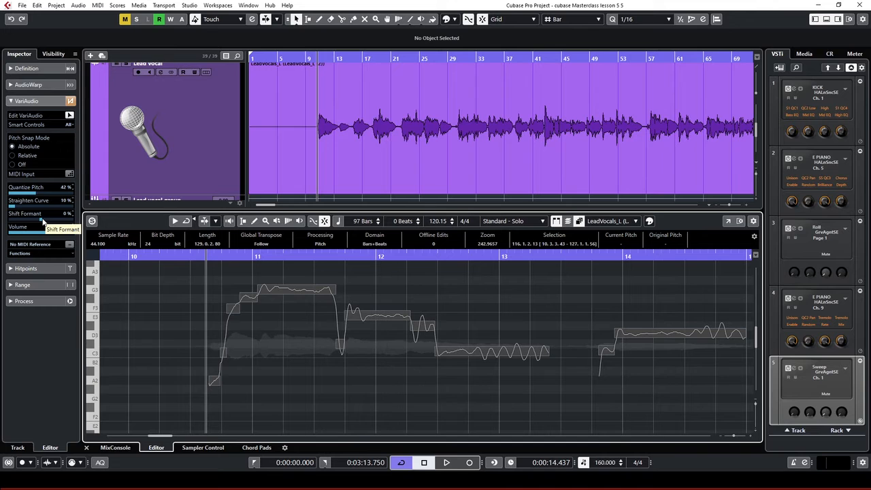
pyautogui.press('space')
pyautogui.moveTo(43, 222)
pyautogui.mouseDown()
pyautogui.moveTo(65, 227)
pyautogui.moveTo(51, 224)
pyautogui.mouseUp()
pyautogui.press('space')
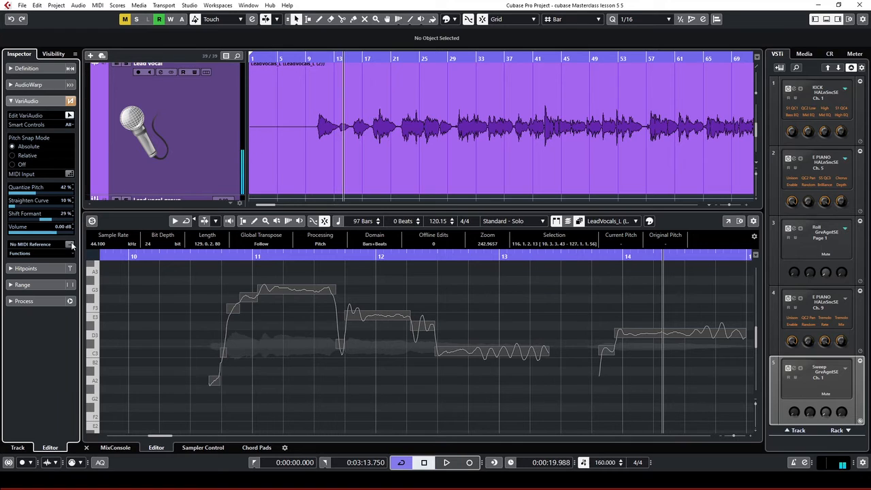
# Enter 0 for Shift Formant and select the long G3 note near bar 11
pyautogui.click(67, 213)
pyautogui.write('0')
pyautogui.press('Return')
pyautogui.click(207, 256)
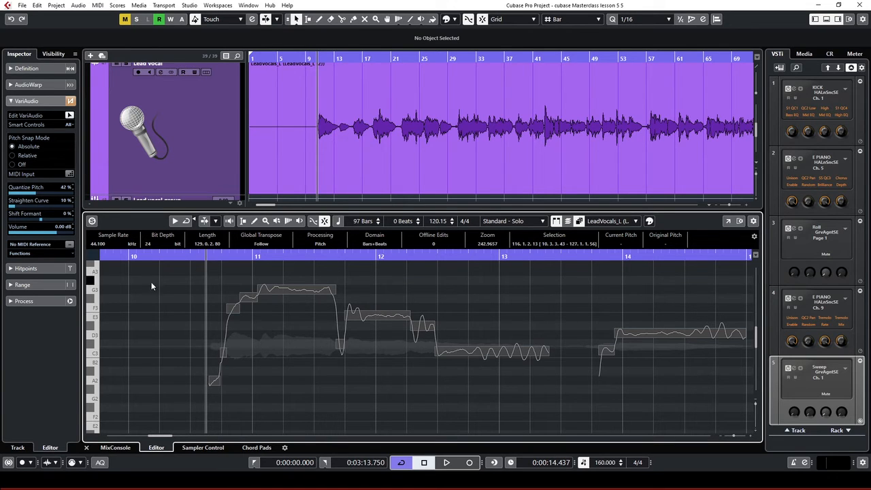
pyautogui.click(293, 293)
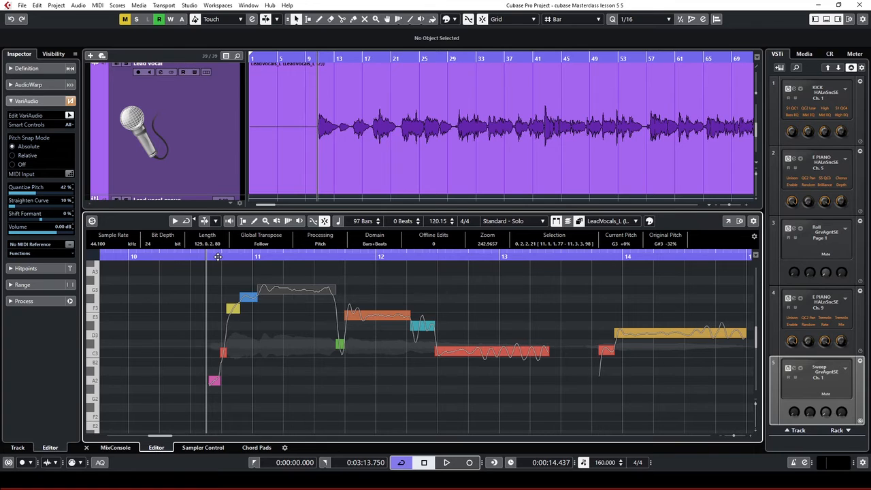
# Raise the long bar-11 note to G#3, audition it, and move it back down to G3
pyautogui.click(218, 257)
pyautogui.click(273, 292)
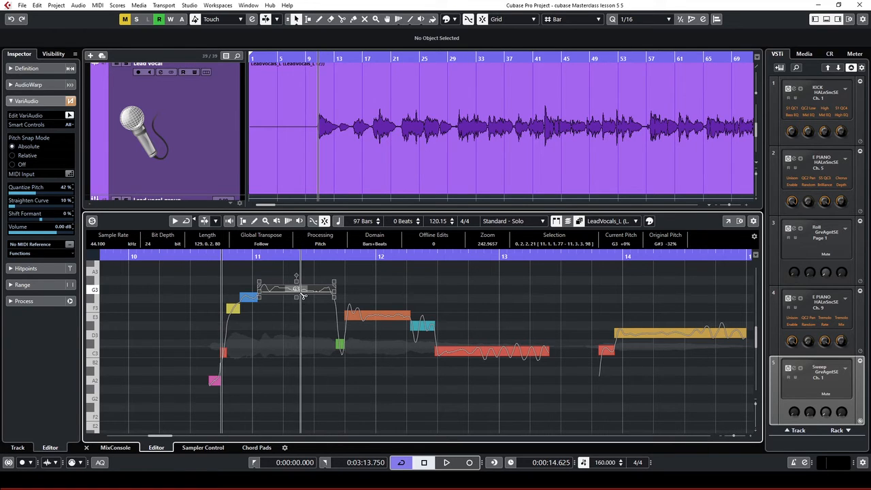
pyautogui.moveTo(273, 293)
pyautogui.mouseDown()
pyautogui.moveTo(273, 274)
pyautogui.moveTo(275, 285)
pyautogui.mouseUp()
pyautogui.press('space')
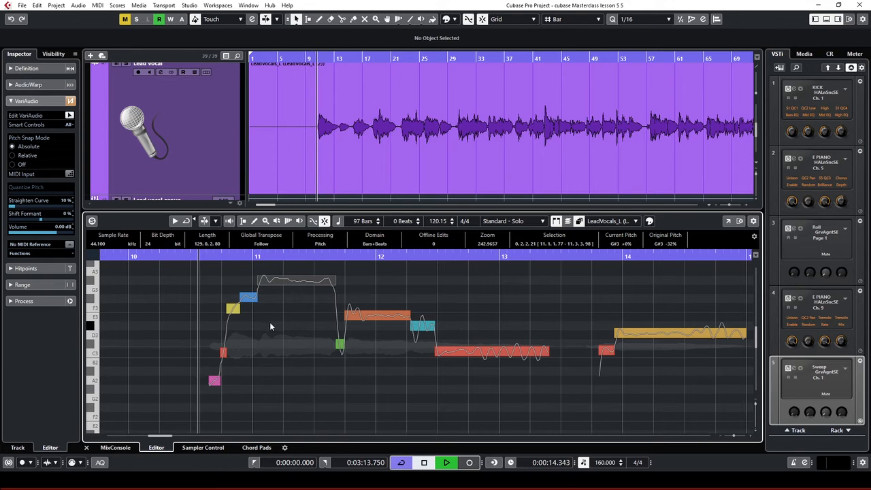
pyautogui.press('space')
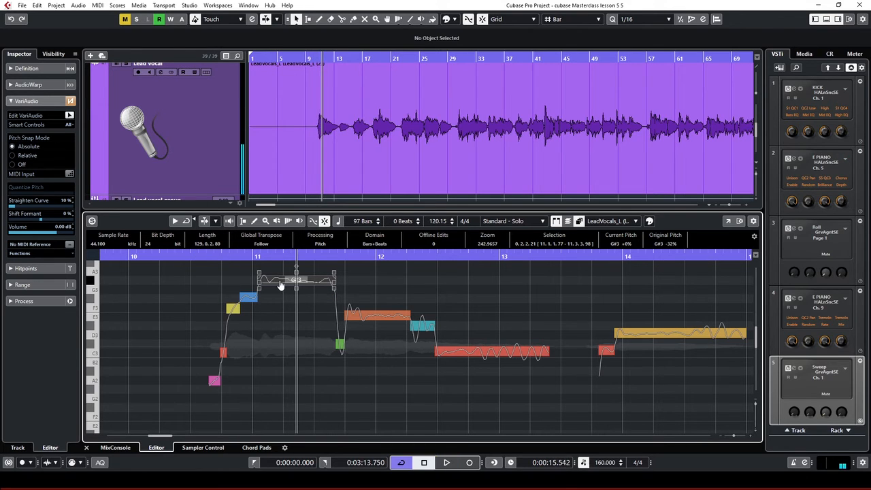
pyautogui.moveTo(282, 284); pyautogui.dragTo(280, 294)
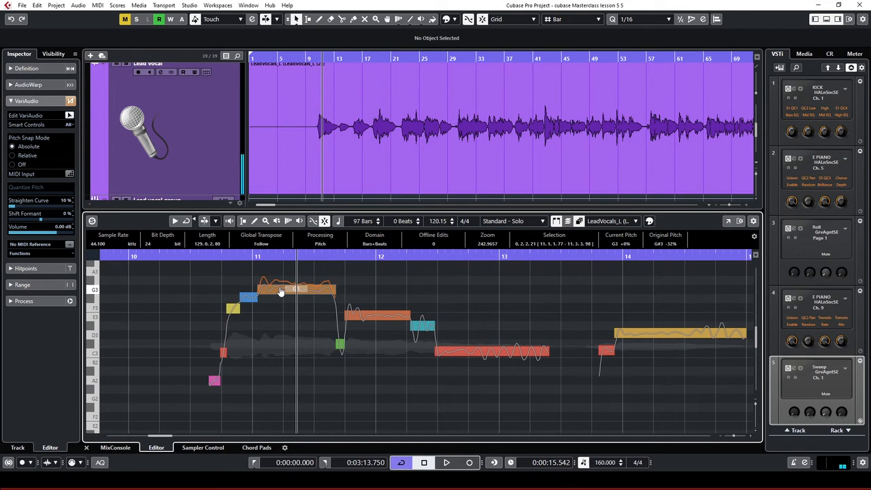
# Select the E3 note near bar 12, then step back to the preceding G3 note
pyautogui.click(215, 256)
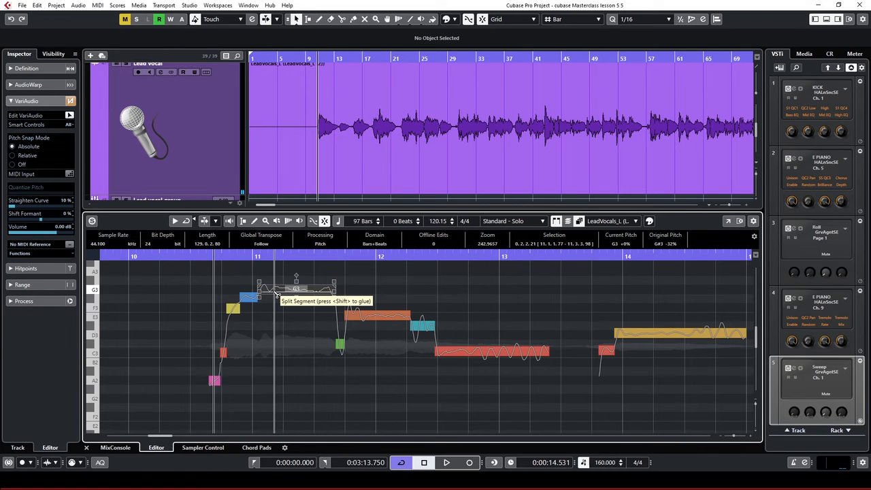
pyautogui.moveTo(282, 294); pyautogui.dragTo(280, 312)
pyautogui.click(359, 337)
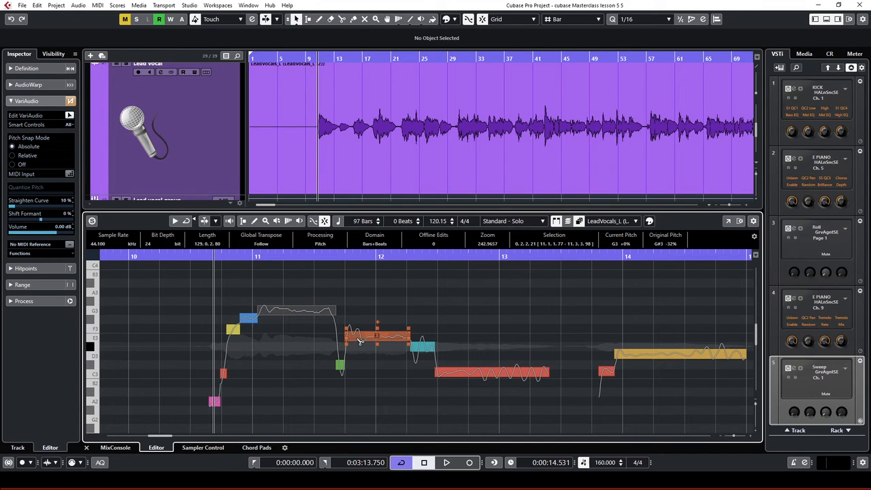
pyautogui.click(366, 402)
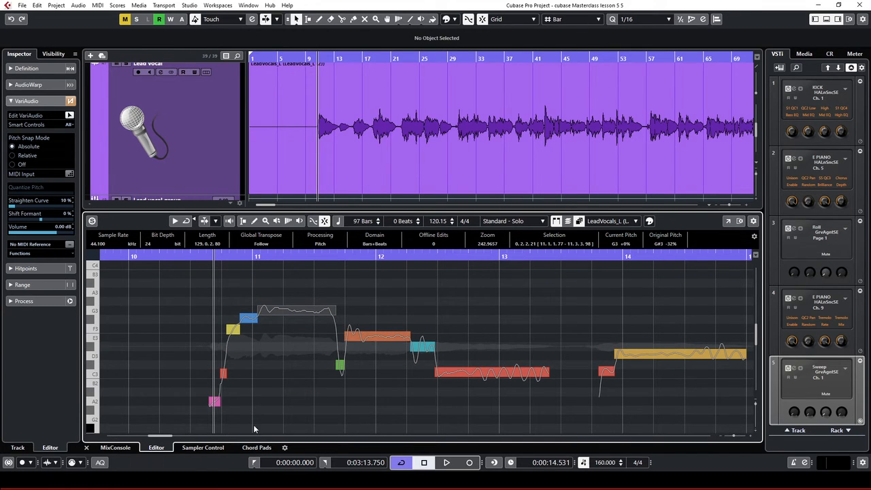
pyautogui.click(350, 332)
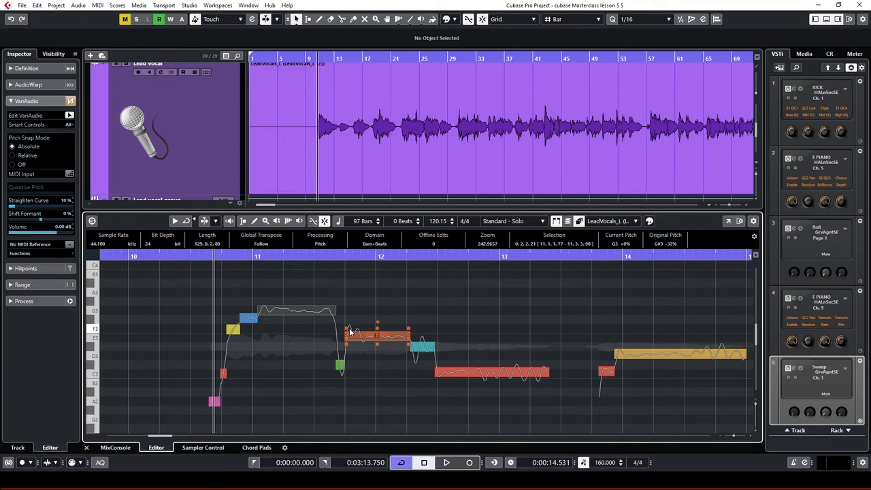
pyautogui.press('Left')
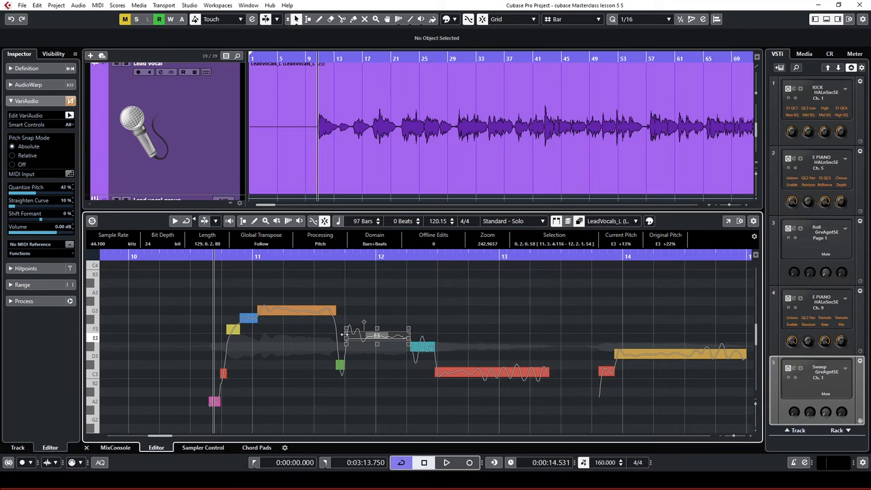
# Zoom around the playback position and select the E3 note near bar 12
pyautogui.moveTo(364, 321); pyautogui.dragTo(366, 321)
pyautogui.press('h')
pyautogui.press('h')
pyautogui.press('g')
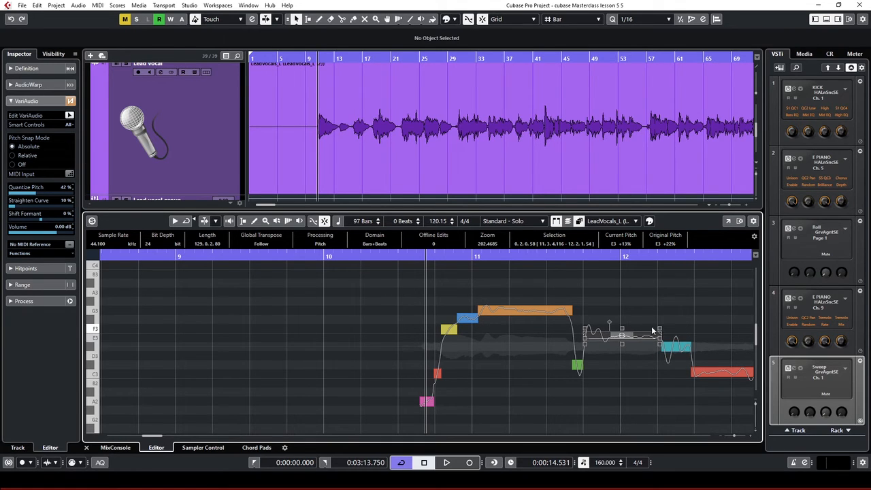
pyautogui.click(598, 347)
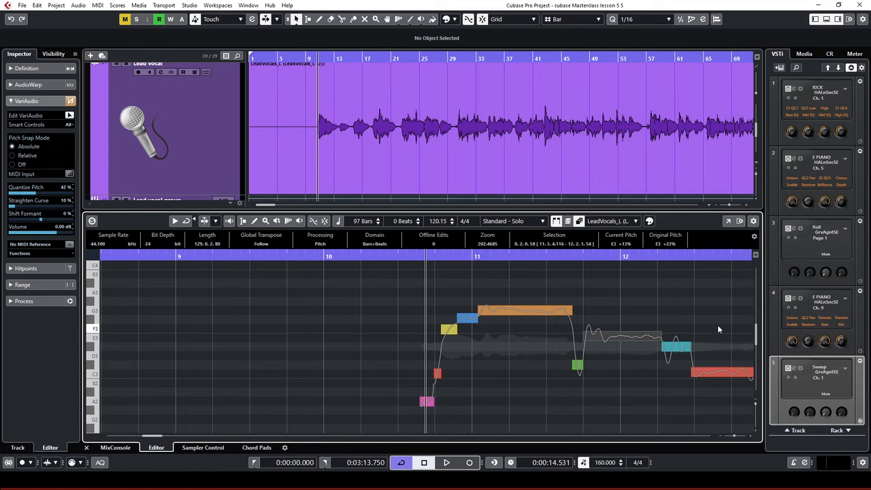
pyautogui.click(616, 337)
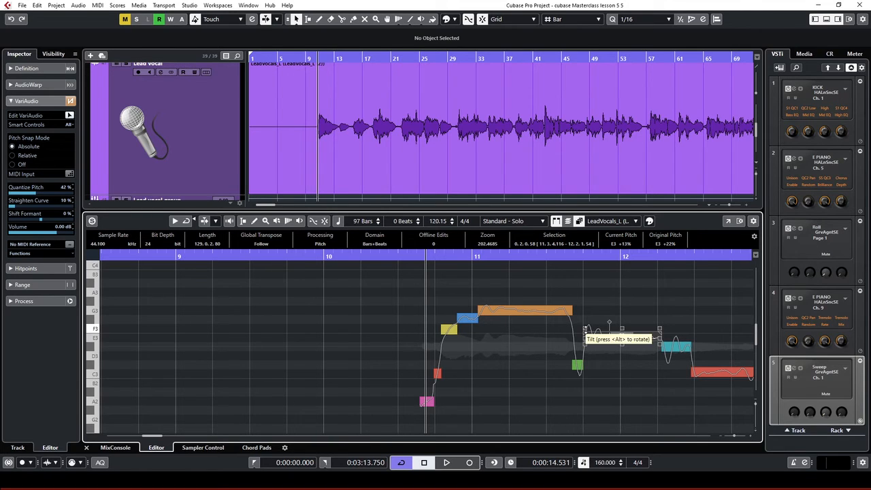
# Tilt the start of the E3 note's pitch downward, redoing it after an undo, and play from before bar 11
pyautogui.moveTo(586, 330); pyautogui.dragTo(589, 403)
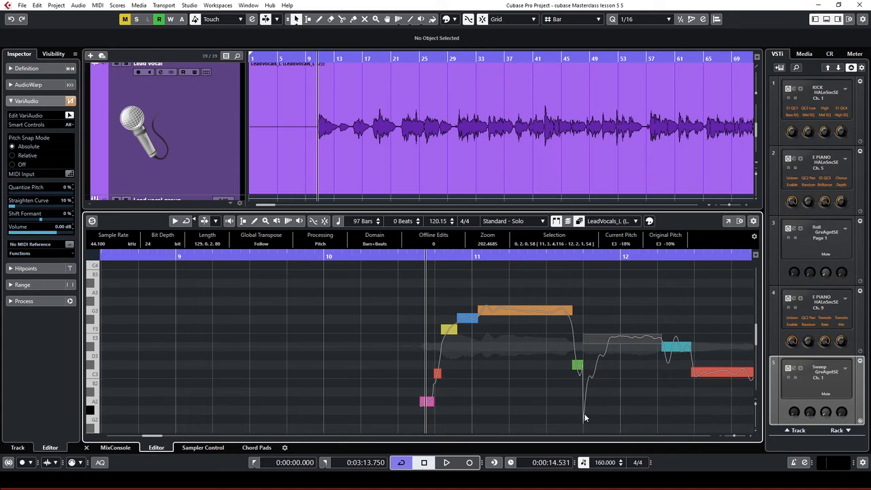
pyautogui.hotkey('ctrl', 'z')
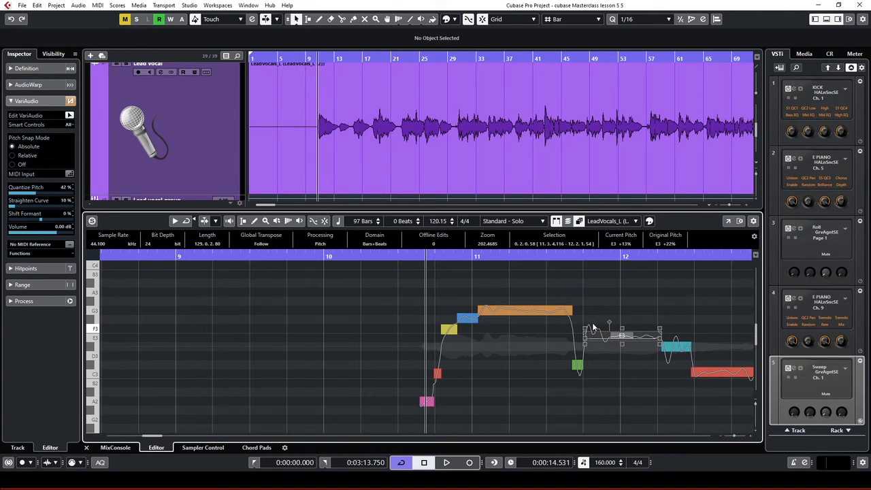
pyautogui.moveTo(585, 329); pyautogui.dragTo(606, 343)
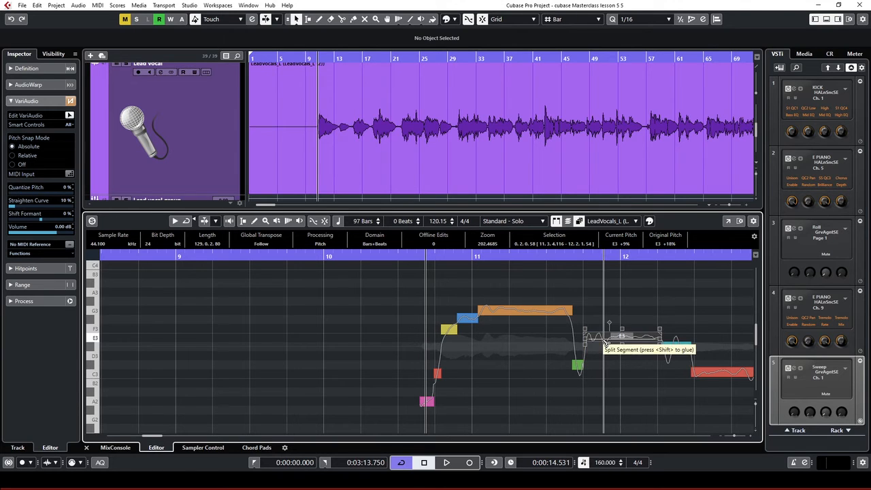
pyautogui.click(411, 253)
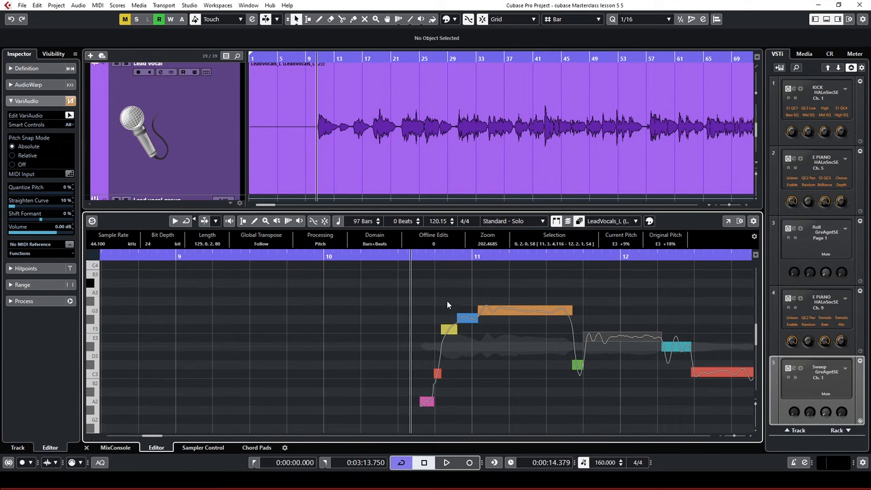
pyautogui.press('space')
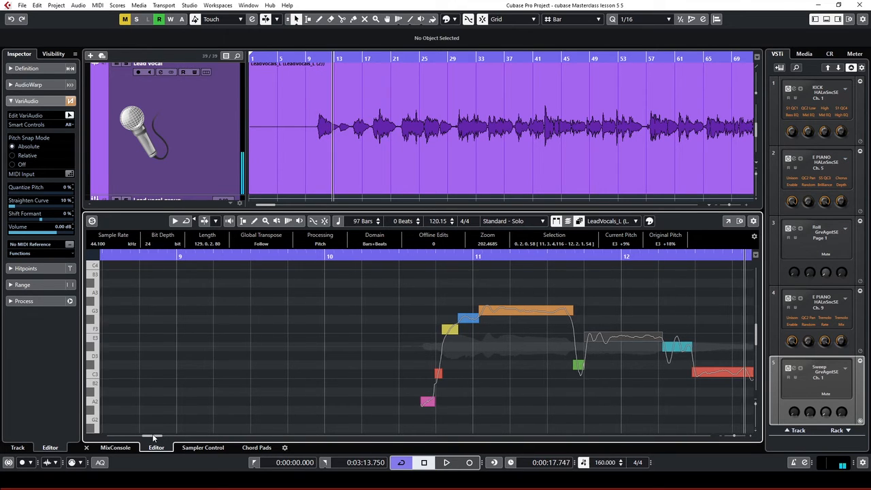
# Split the held note, keeping its second part at E3, and replay the vocal
pyautogui.press('space')
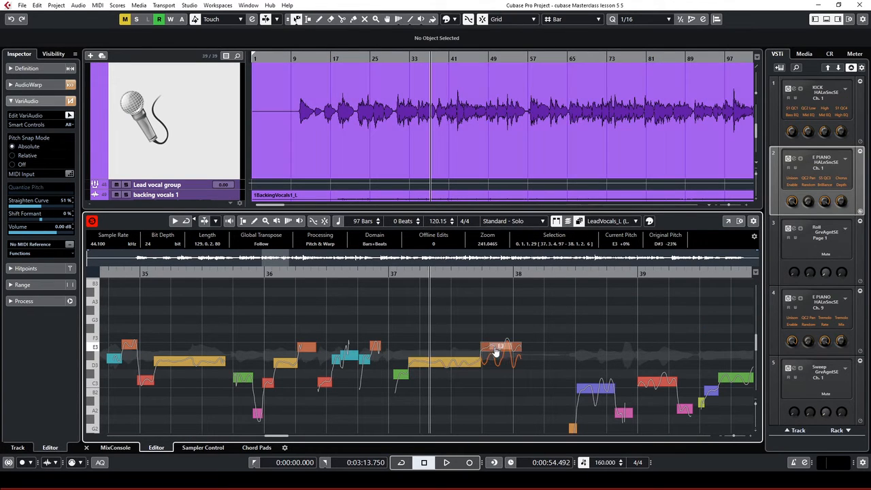
pyautogui.moveTo(496, 352); pyautogui.dragTo(508, 322)
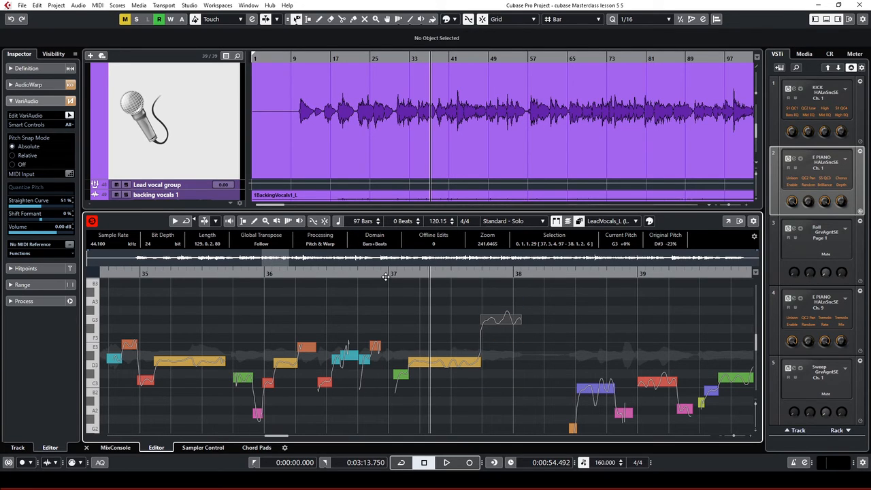
pyautogui.press('space')
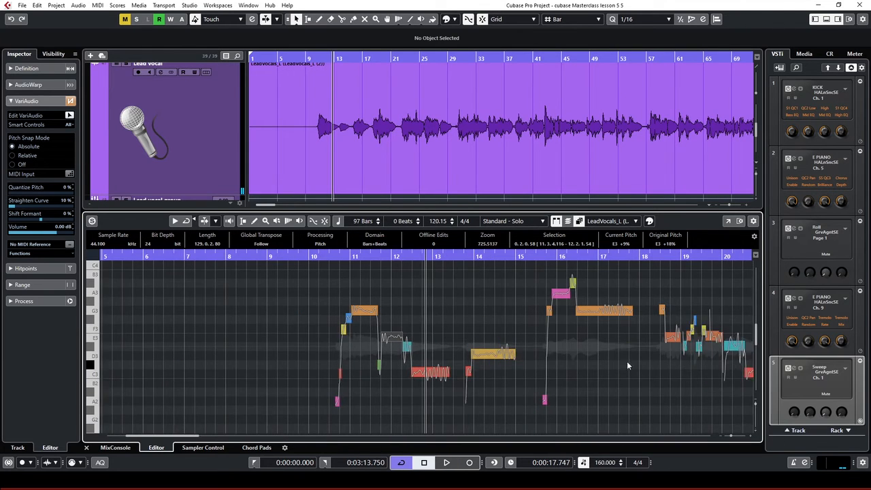
# Zoom out across the whole take and reopen the lead vocal event in the editor
pyautogui.press('g')
pyautogui.press('g')
pyautogui.press('g')
pyautogui.press('g')
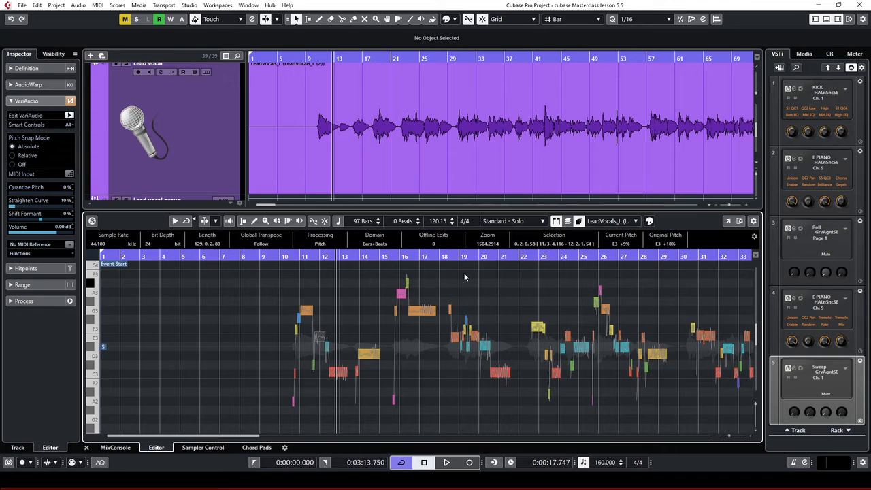
pyautogui.press('g')
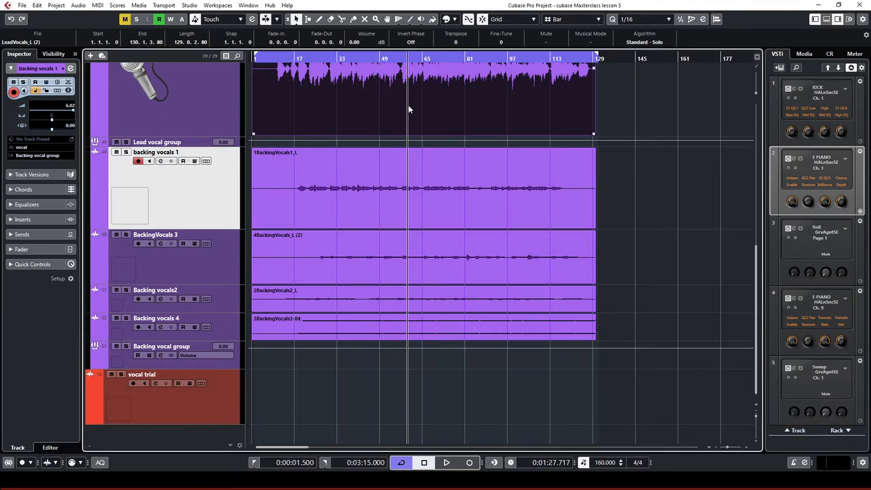
pyautogui.doubleClick(408, 104)
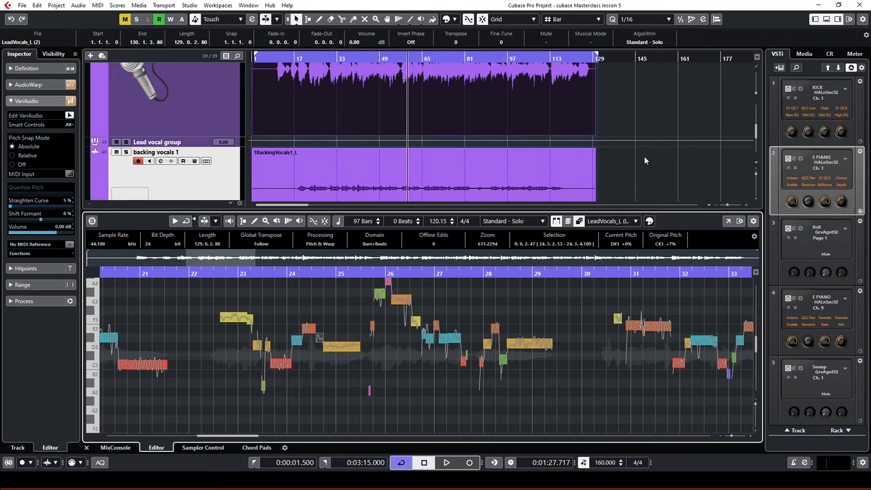
# Open the backing vocals 1 recording in the editor and show the MixConsole in the Lower Zone
pyautogui.scroll(2, 636, 156)
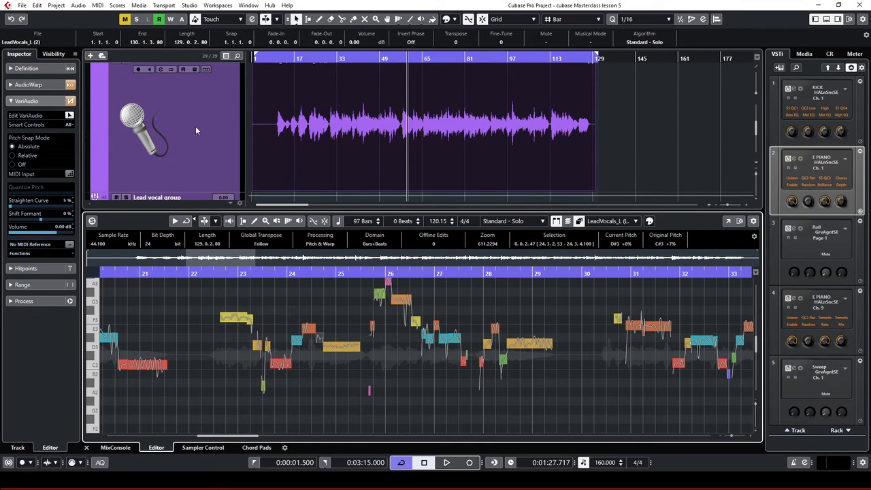
pyautogui.scroll(-2, 195, 126)
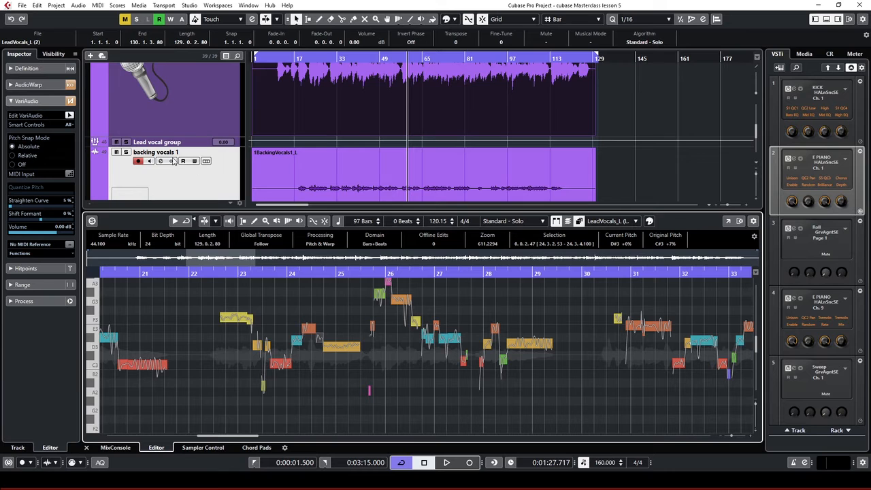
pyautogui.scroll(-1, 306, 173)
pyautogui.click(397, 183)
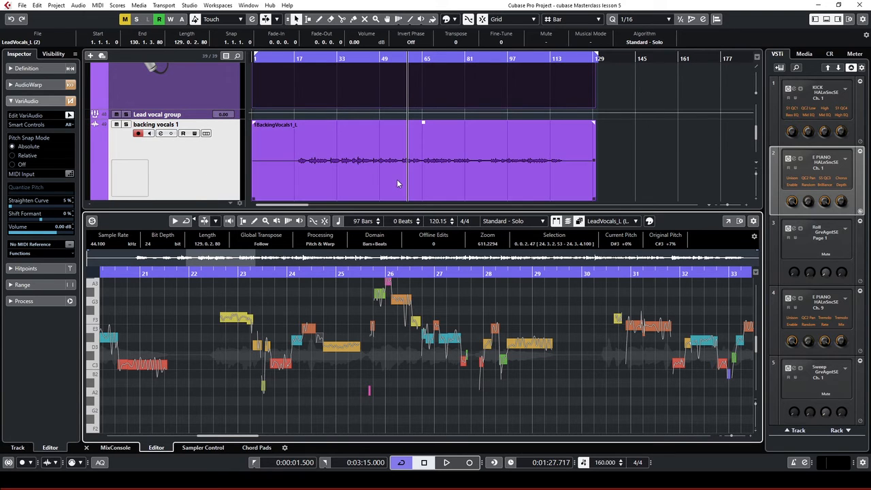
pyautogui.click(398, 183)
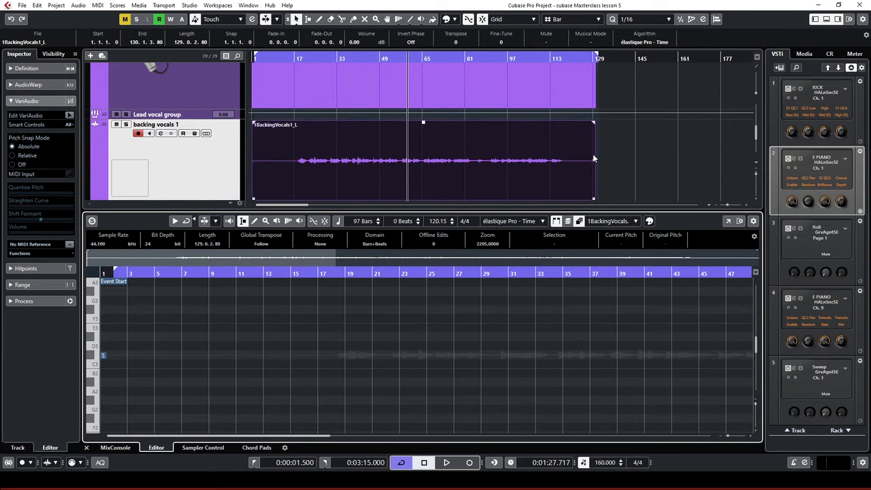
pyautogui.scroll(-1, 640, 153)
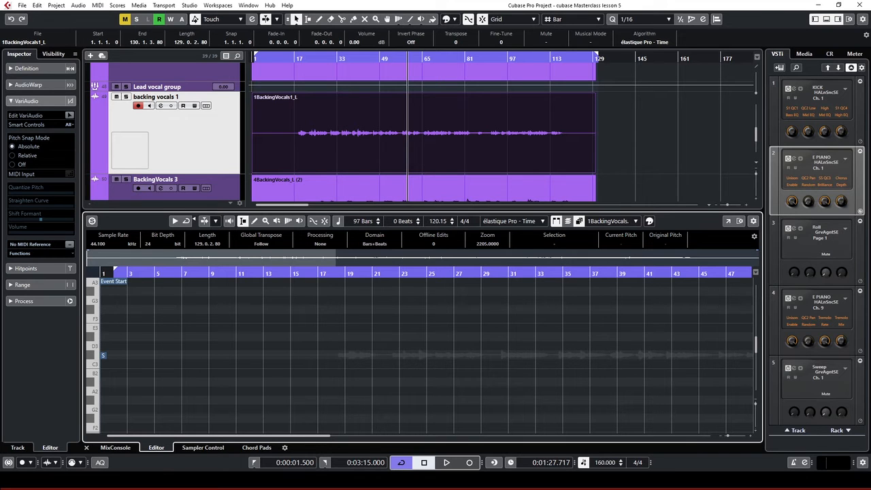
pyautogui.click(113, 447)
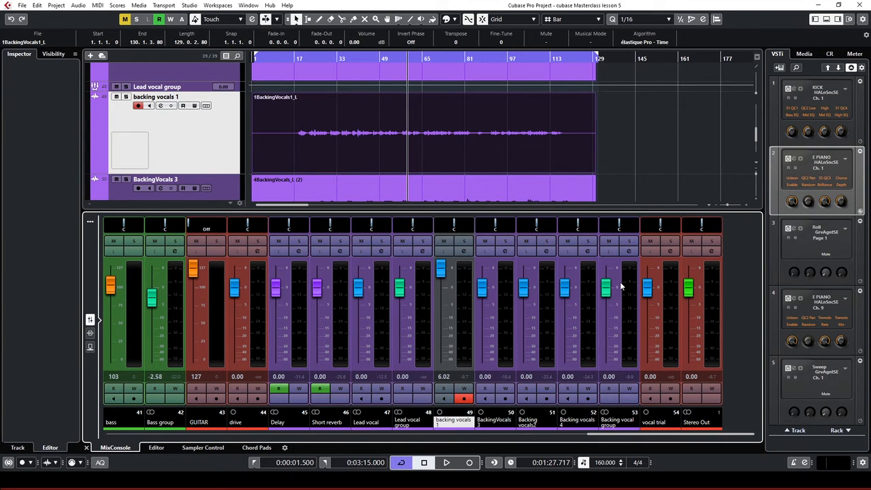
# Solo the Backing vocal group and play it back on its own
pyautogui.click(629, 242)
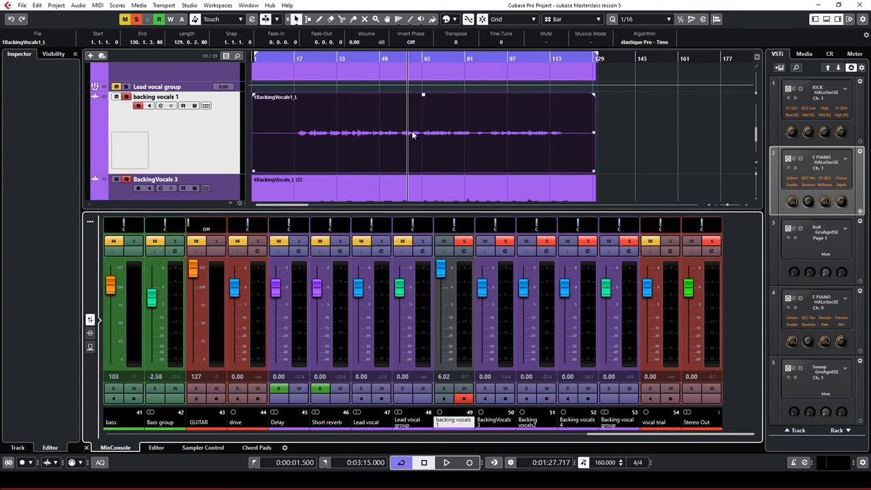
pyautogui.press('space')
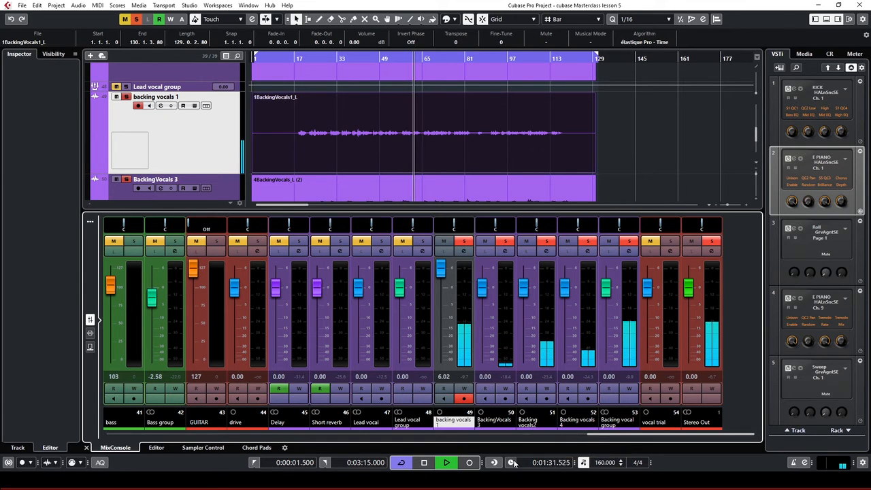
pyautogui.press('space')
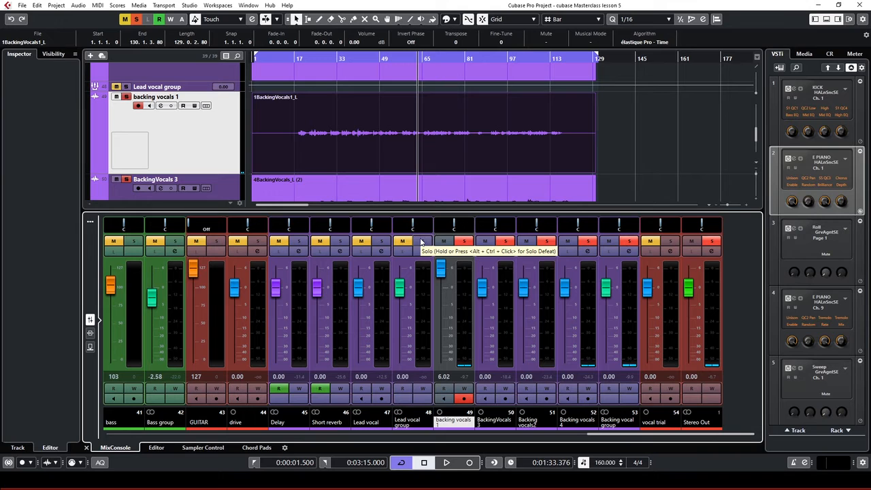
# Also solo the Lead vocal group and play both vocal groups from bar 17
pyautogui.click(291, 58)
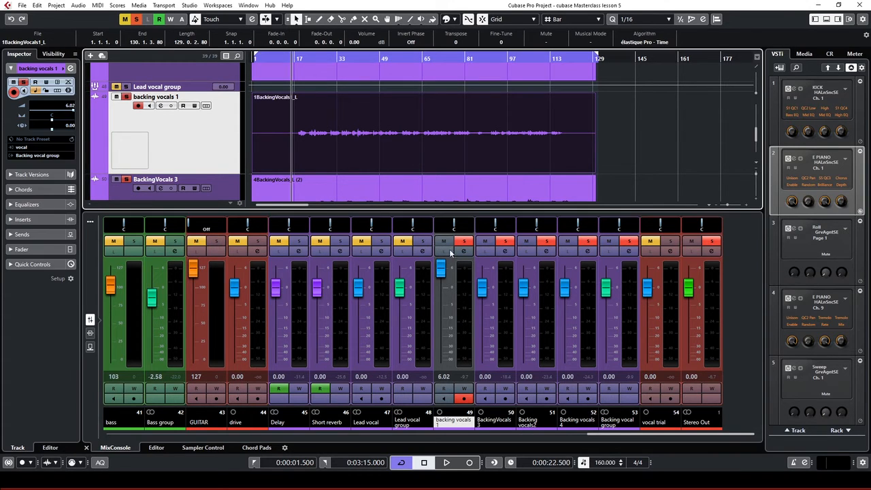
pyautogui.click(417, 240)
pyautogui.press('space')
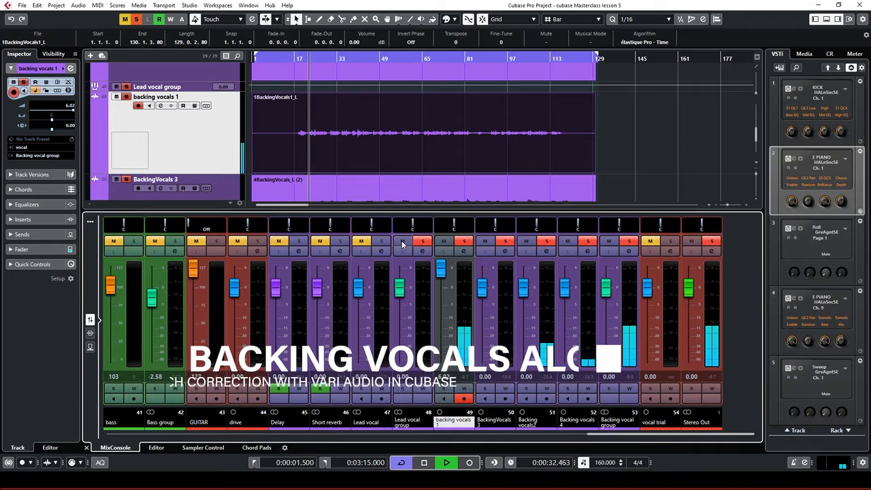
pyautogui.scroll(5, 188, 115)
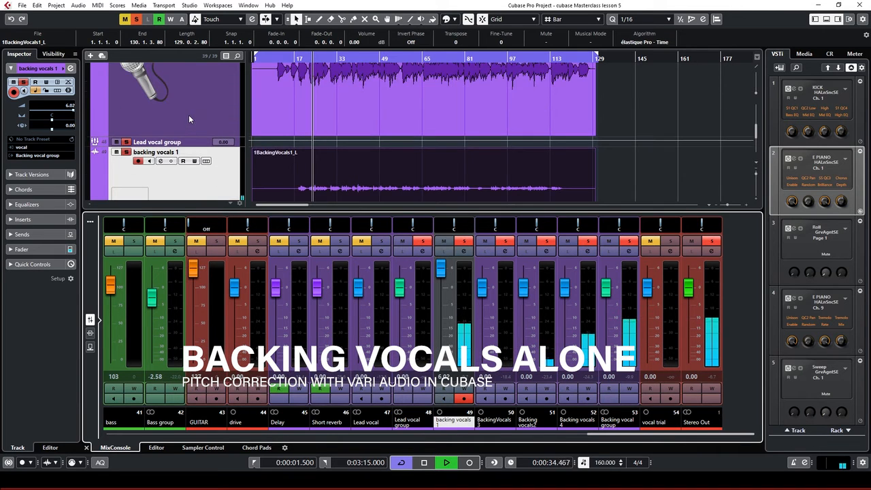
# Select the Lead vocal track and bring up its Add Track submenu
pyautogui.click(148, 121)
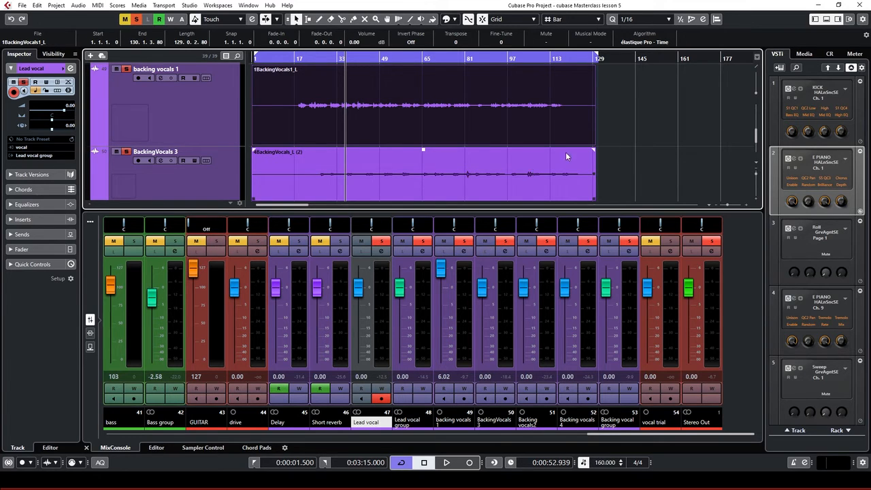
pyautogui.scroll(-2, 633, 144)
pyautogui.scroll(2, 634, 144)
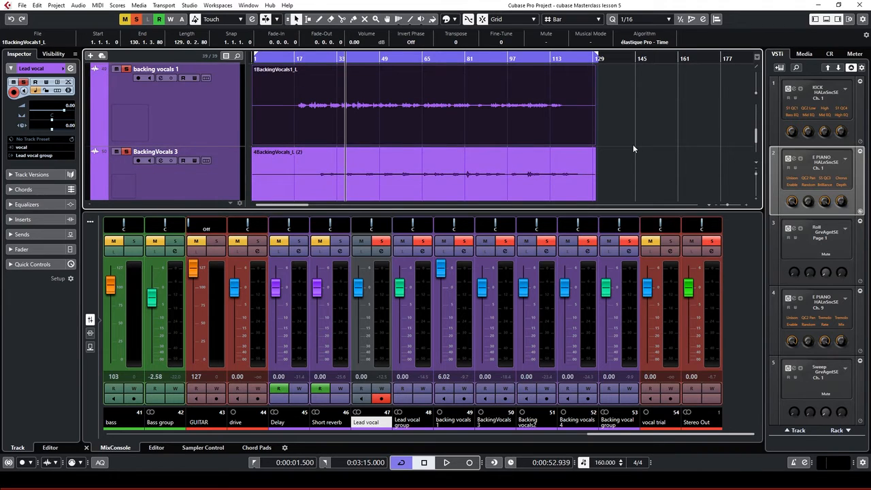
pyautogui.scroll(1, 633, 144)
pyautogui.scroll(1, 633, 144)
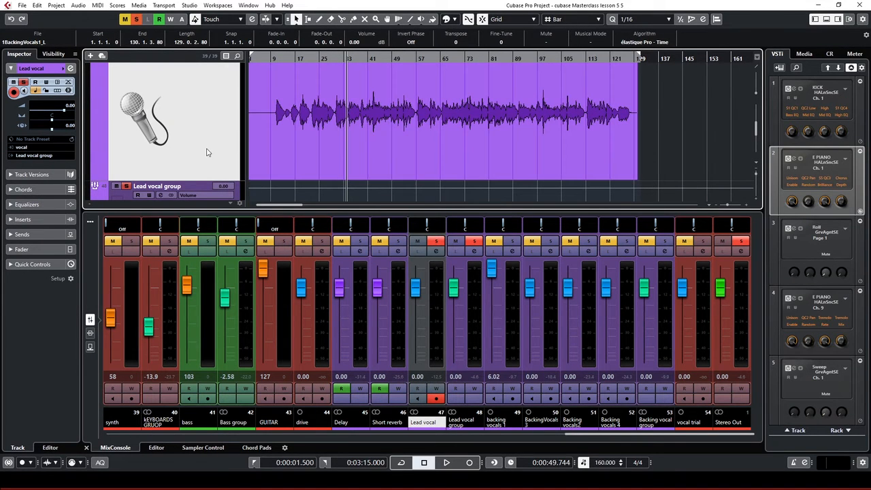
pyautogui.rightClick(192, 102)
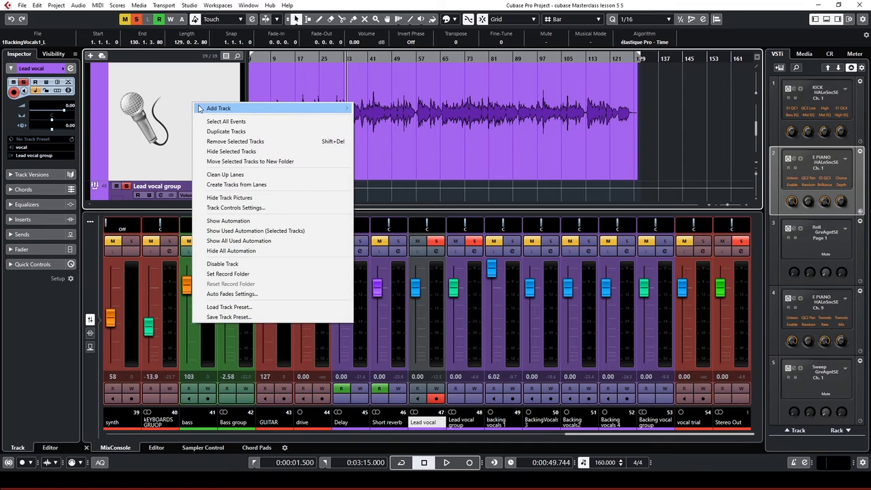
pyautogui.moveTo(203, 109)
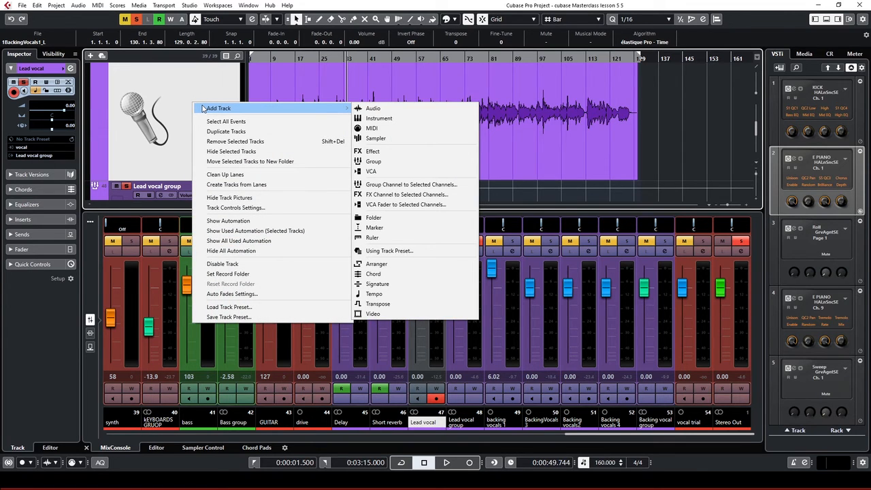
# Create an FX track named 'Lead Vocal reverb' with REVerence, then close the plugin window
pyautogui.click(379, 152)
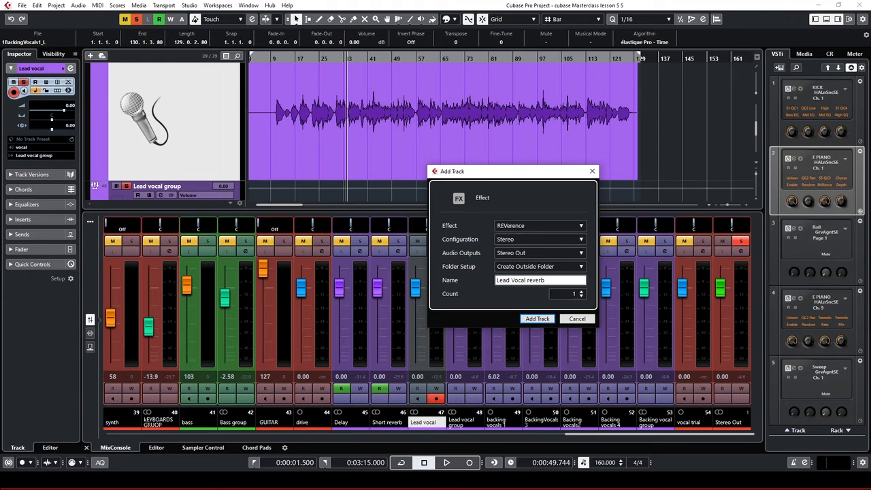
pyautogui.click(538, 319)
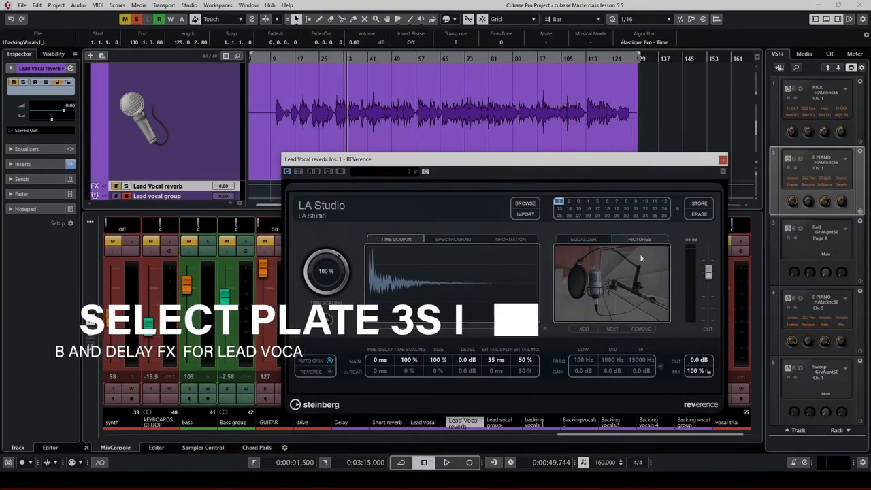
pyautogui.click(723, 161)
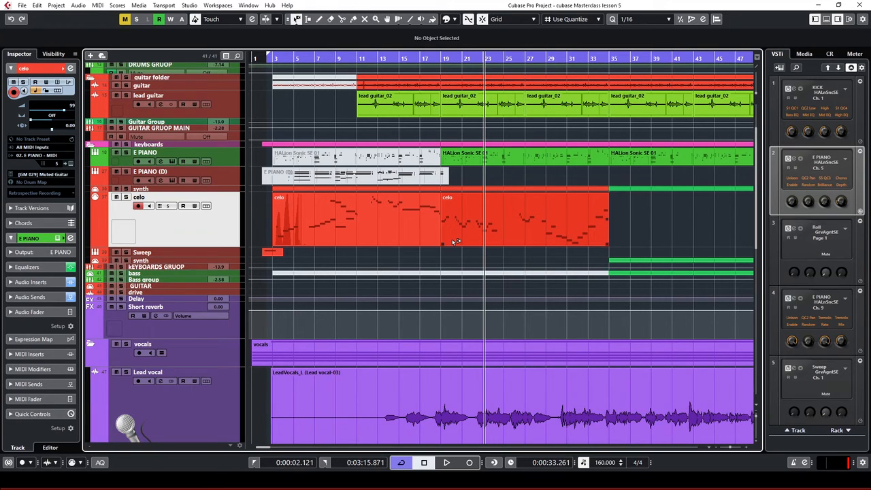
# Play the project from the left locator, then stop
pyautogui.press('KP_1')
pyautogui.press('space')
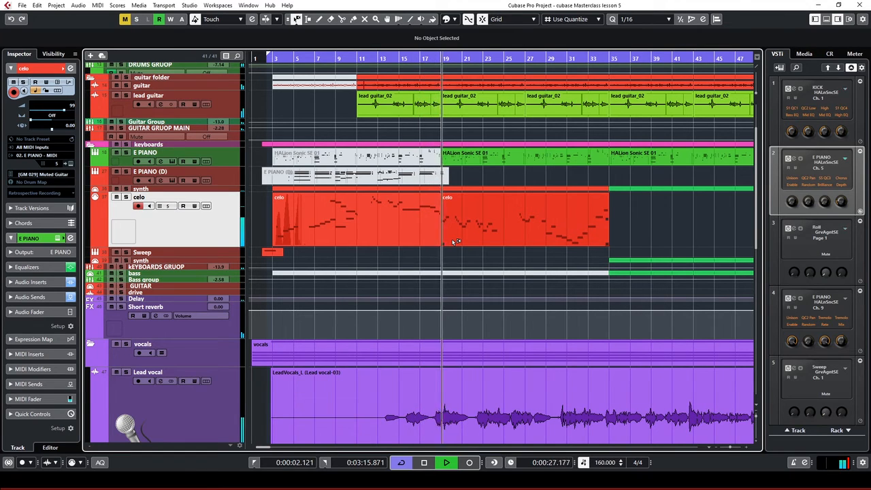
pyautogui.press('space')
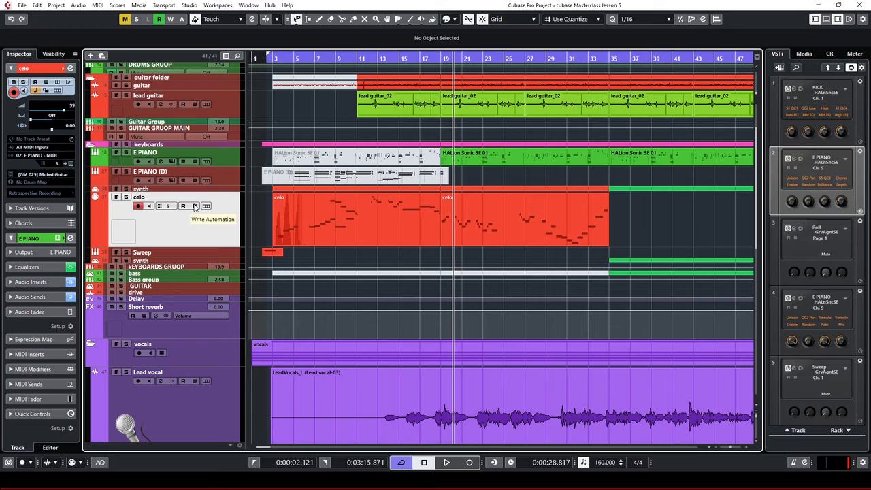
# Enable Write on the celo track and lower its volume from 99 to 95 while playing from bar 17
pyautogui.click(195, 207)
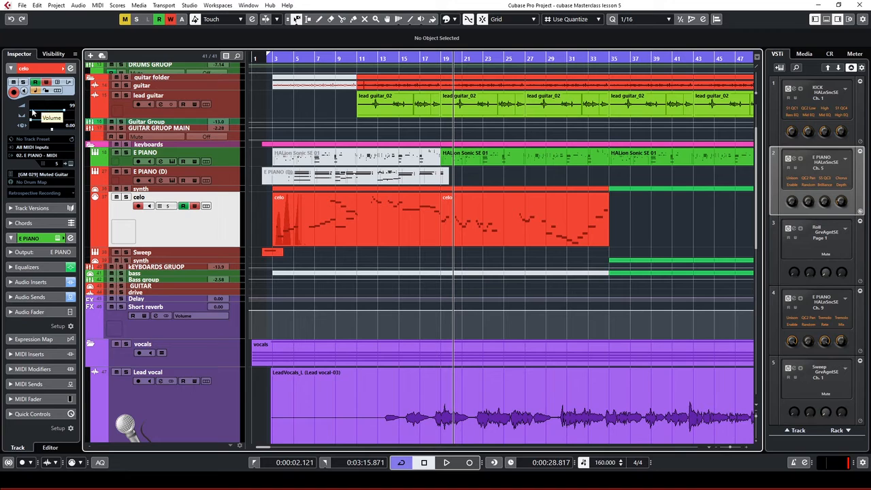
pyautogui.doubleClick(427, 59)
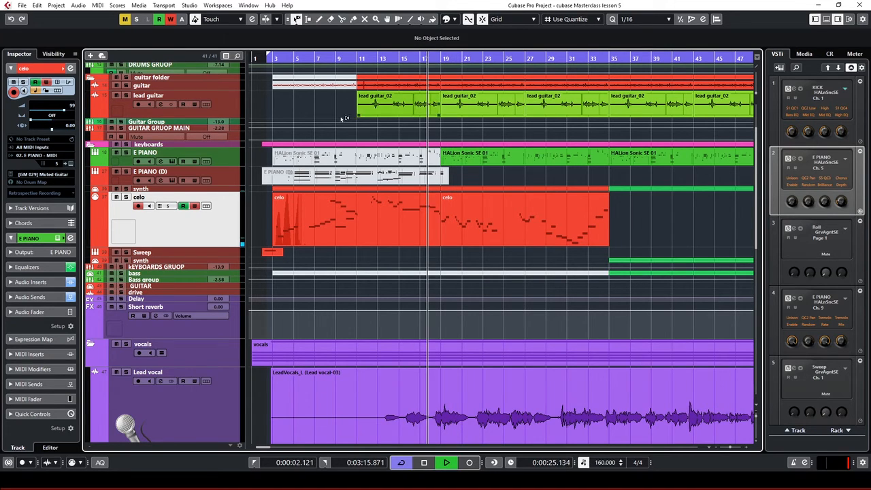
pyautogui.click(62, 111)
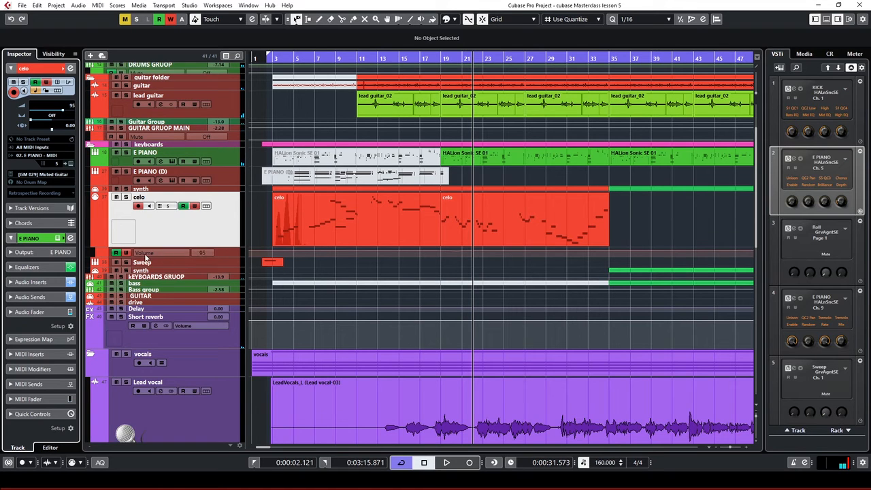
# Enlarge the celo Volume automation lane and audition it from near bar 19
pyautogui.click(226, 252)
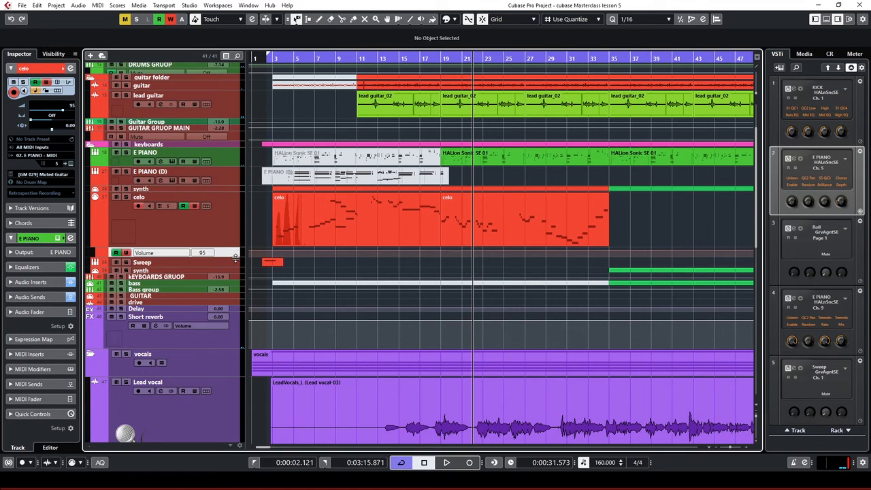
pyautogui.moveTo(235, 257); pyautogui.dragTo(241, 356)
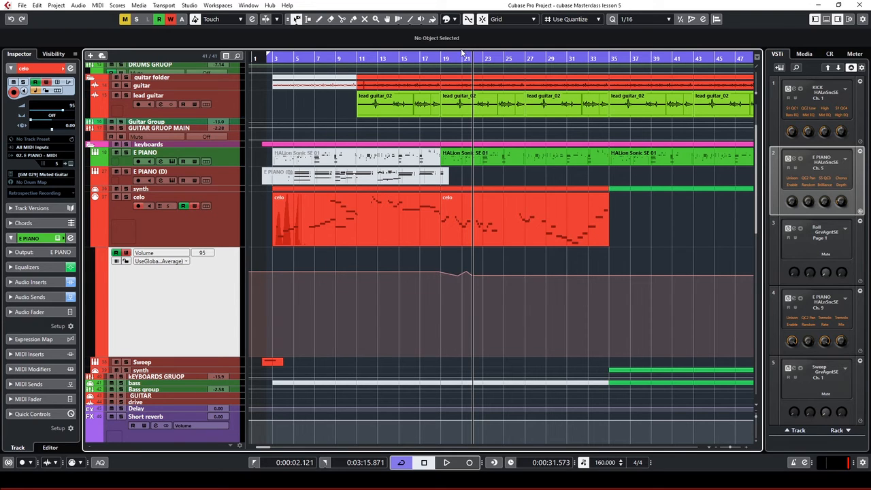
pyautogui.click(435, 59)
pyautogui.press('space')
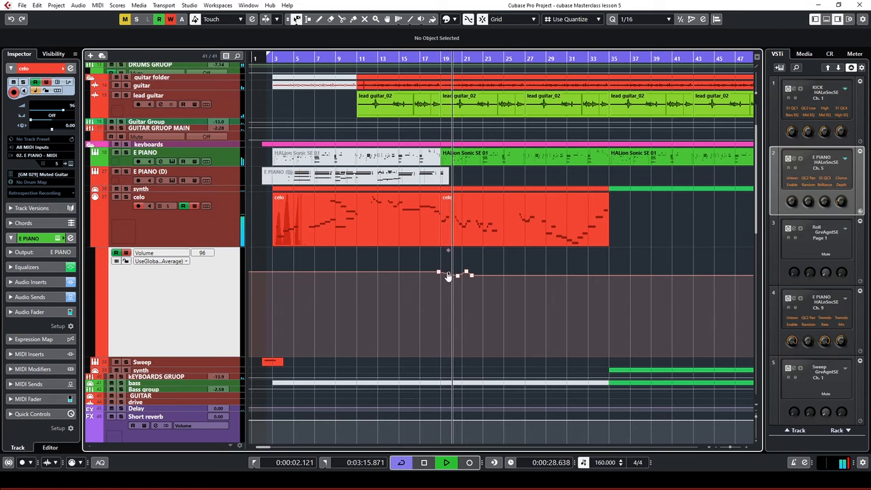
pyautogui.press('space')
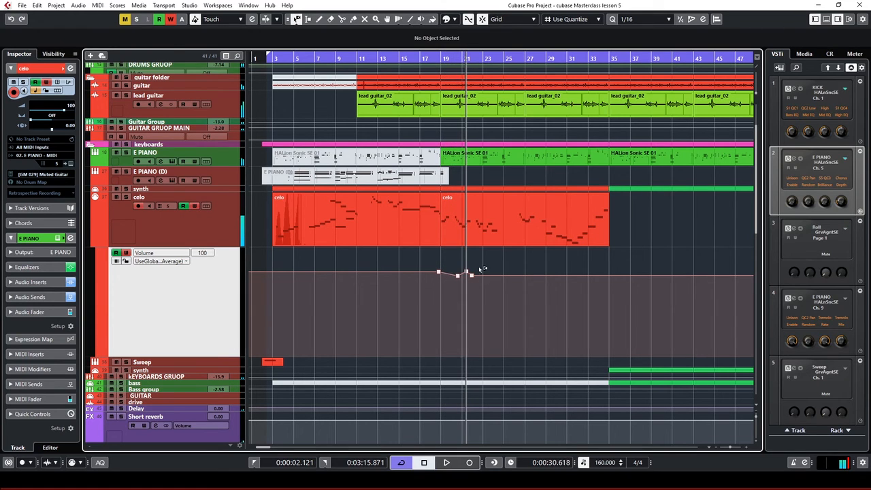
# Replace the old celo volume points with a flat dip to 66 between bars 19 and 35, then play from bar 12
pyautogui.moveTo(495, 255); pyautogui.dragTo(430, 294)
pyautogui.press('Delete')
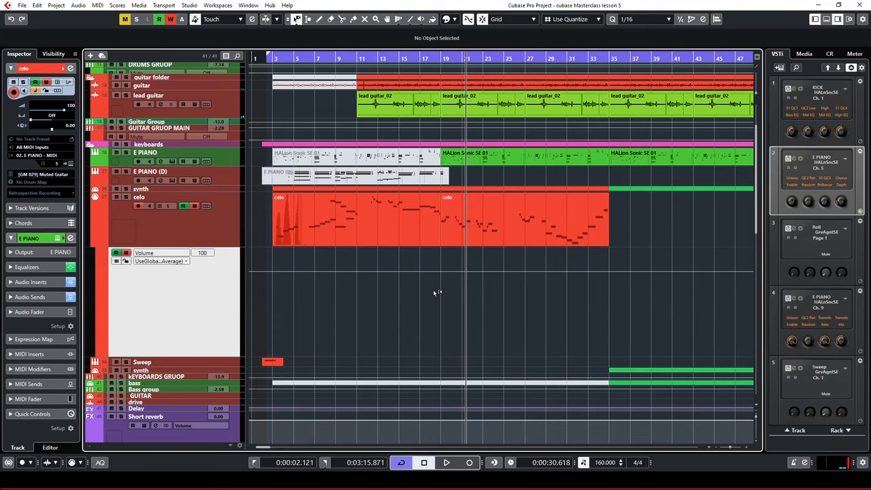
pyautogui.scroll(2, 447, 267)
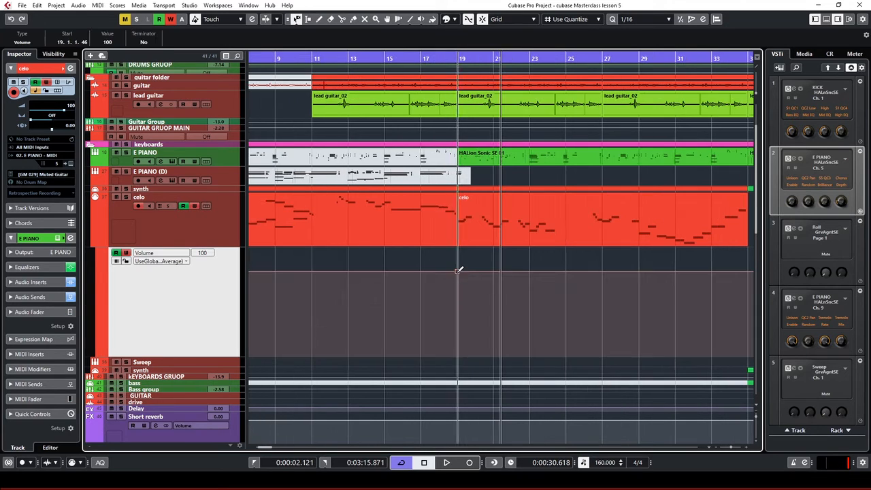
pyautogui.click(457, 272)
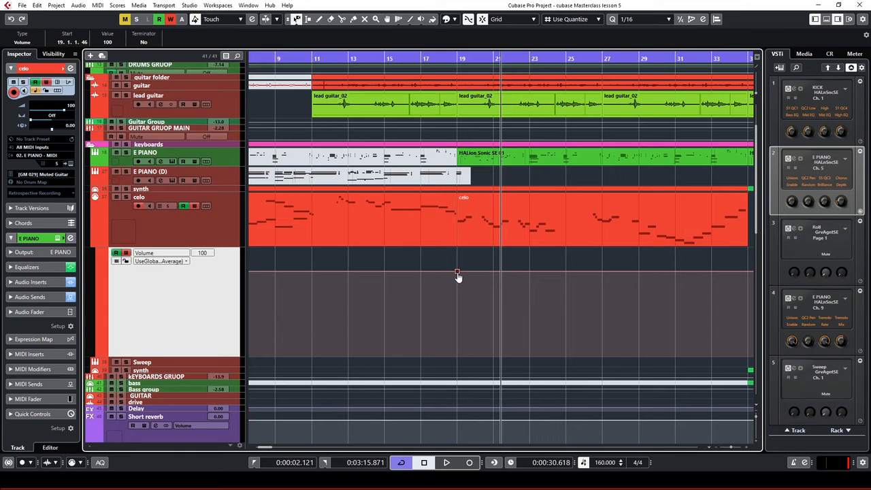
pyautogui.scroll(-4, 737, 267)
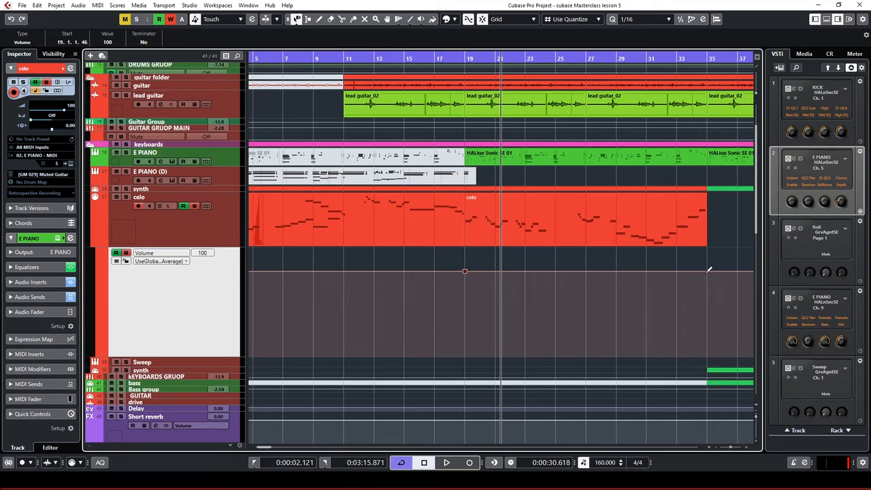
pyautogui.click(709, 270)
pyautogui.moveTo(588, 252); pyautogui.dragTo(591, 279)
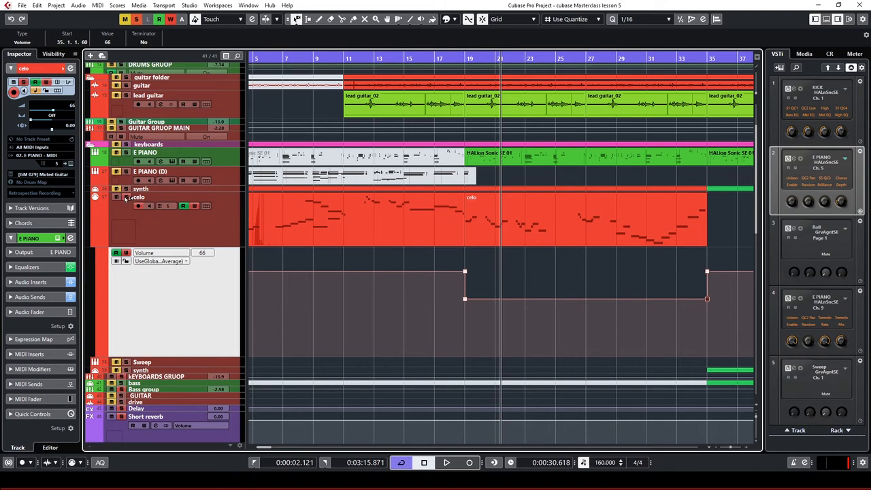
pyautogui.click(377, 60)
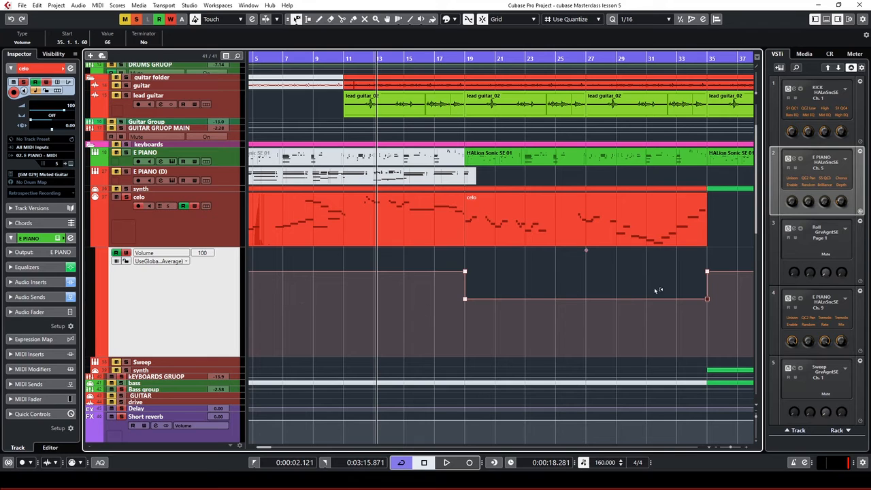
pyautogui.press('space')
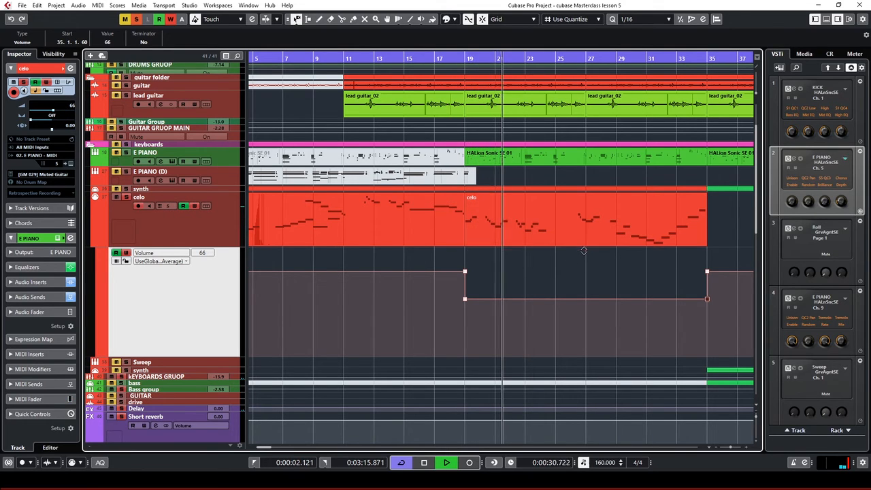
# Lower the celo volume dip further to 52
pyautogui.moveTo(586, 252); pyautogui.dragTo(586, 262)
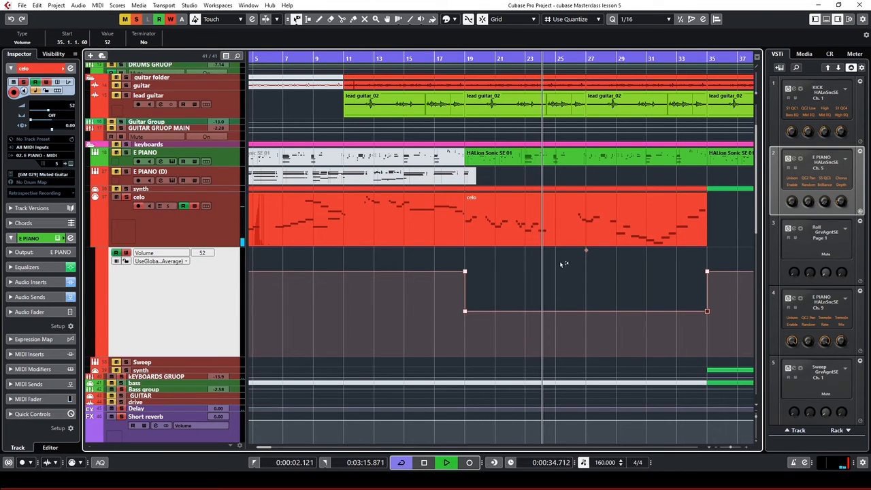
pyautogui.press('space')
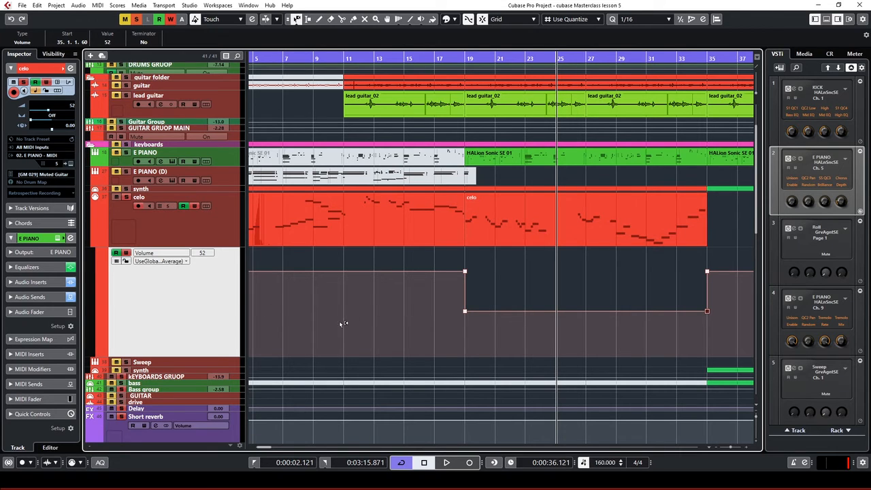
pyautogui.click(393, 238)
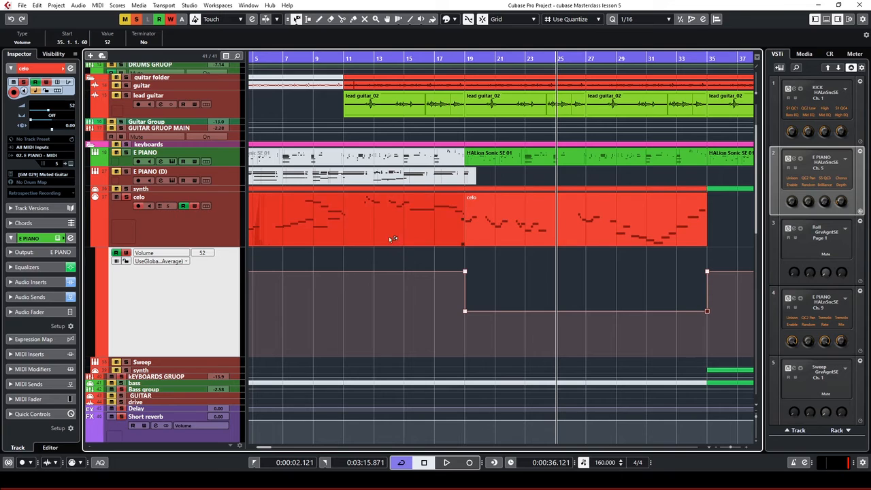
pyautogui.click(511, 261)
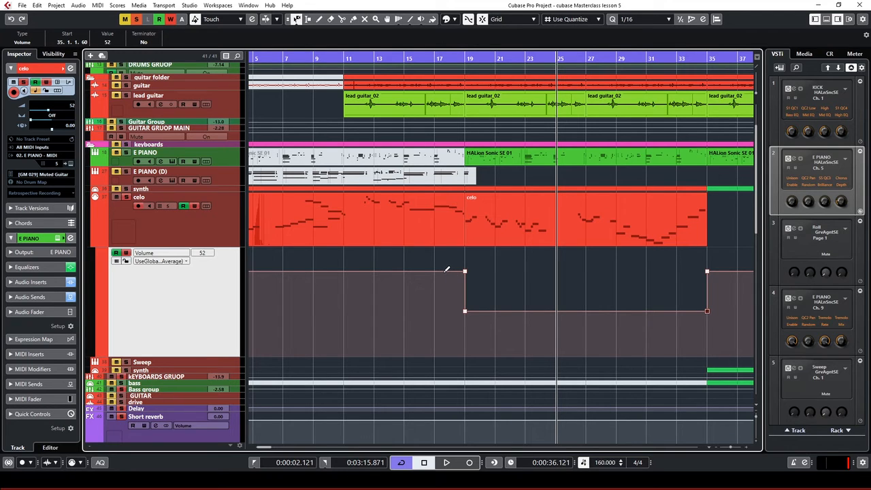
# Add volume points at bars 17 and 18 to ramp gradually down into the dip
pyautogui.click(444, 272)
pyautogui.moveTo(444, 274); pyautogui.dragTo(437, 275)
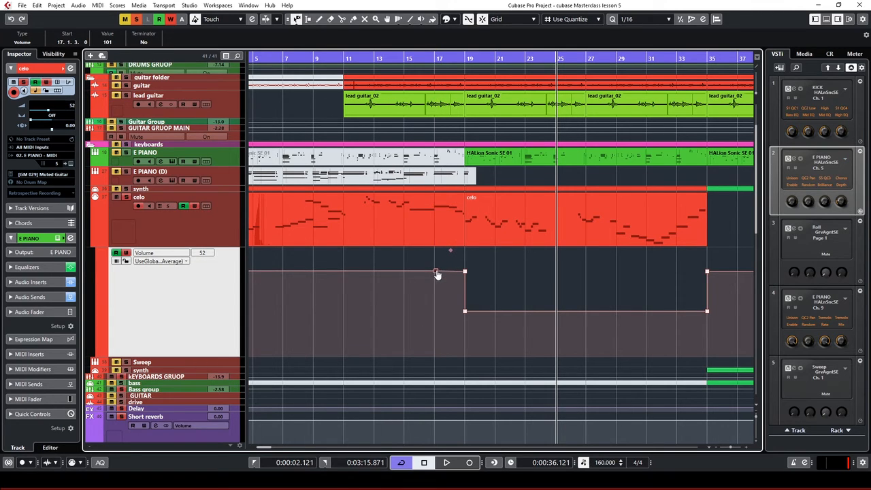
pyautogui.hotkey('ctrl', 'z')
pyautogui.click(436, 271)
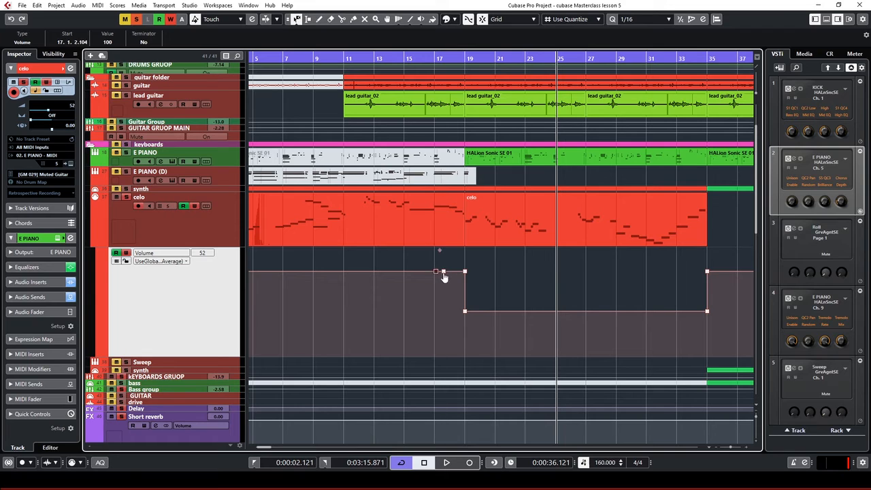
pyautogui.rightClick(444, 274)
pyautogui.click(446, 274)
pyautogui.hotkey('ctrl', 'z')
pyautogui.moveTo(444, 274); pyautogui.dragTo(435, 271)
pyautogui.moveTo(465, 272); pyautogui.dragTo(452, 284)
# Audition the new ramp from bar 15, then open the celo lane's automation parameter list
pyautogui.click(421, 61)
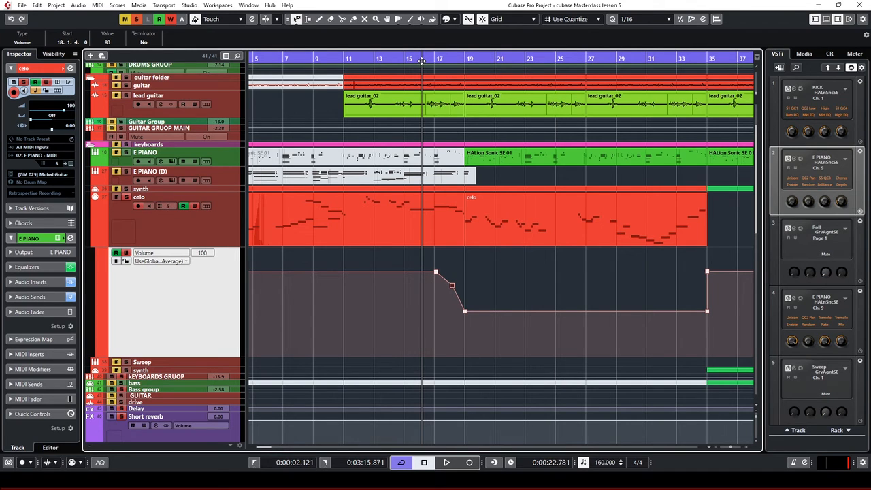
pyautogui.press('space')
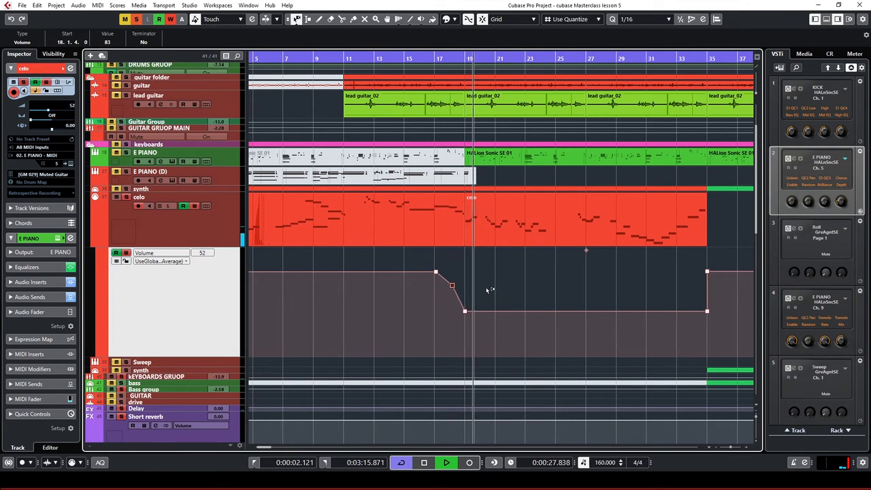
pyautogui.press('space')
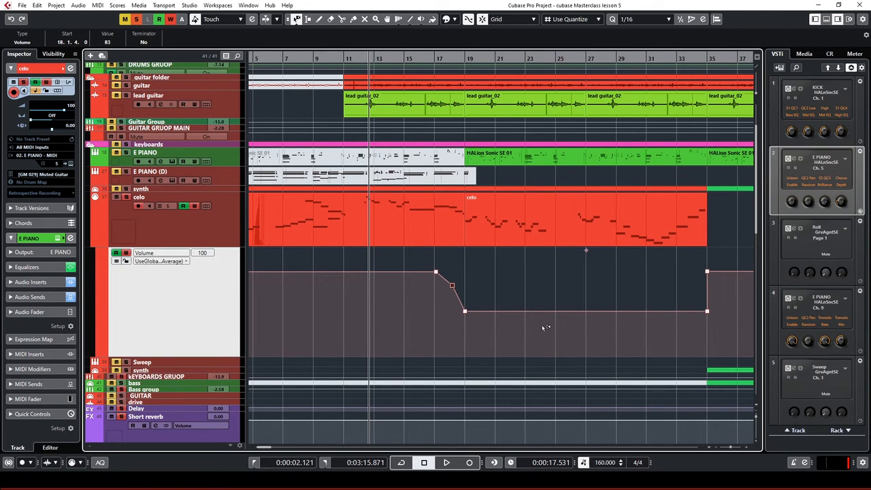
pyautogui.click(161, 255)
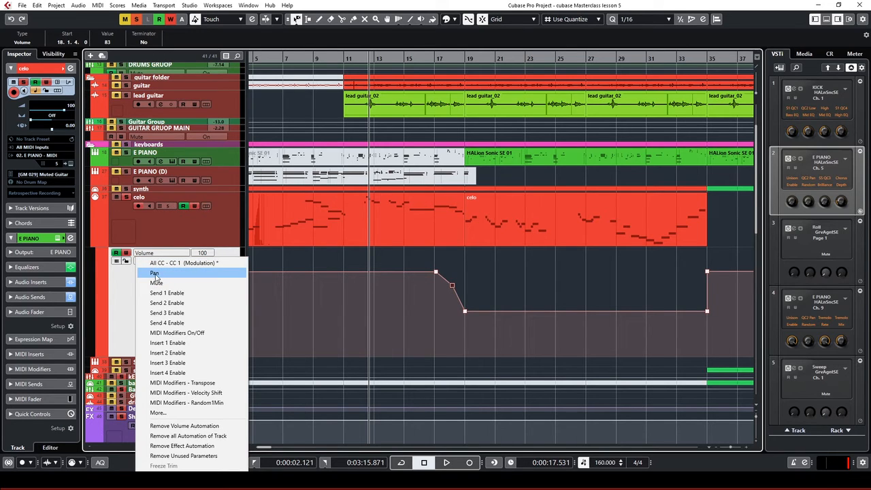
# Dismiss the parameter list and zoom the timeline out to show the whole song
pyautogui.click(130, 299)
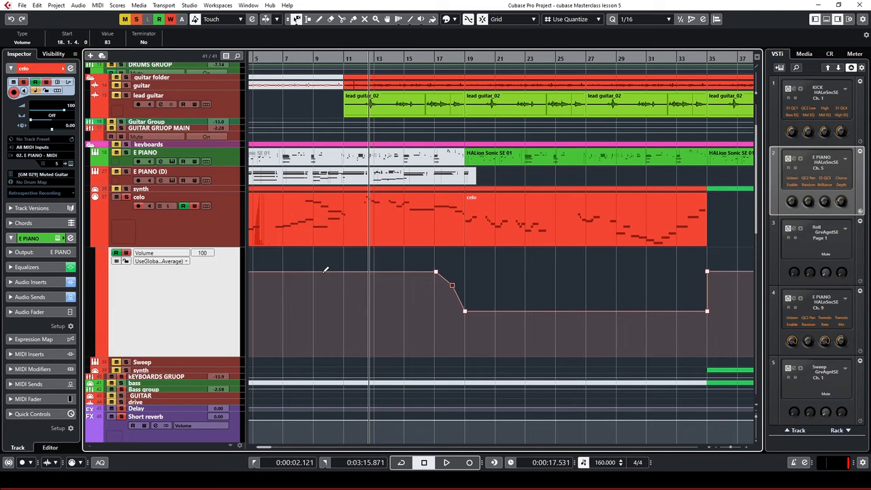
pyautogui.press('g')
pyautogui.scroll(-4, 476, 262)
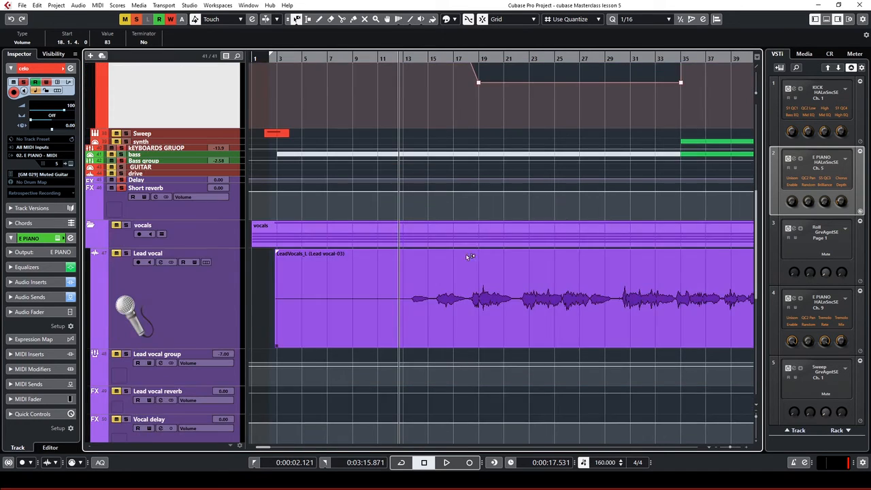
pyautogui.scroll(-4, 477, 231)
pyautogui.press('g')
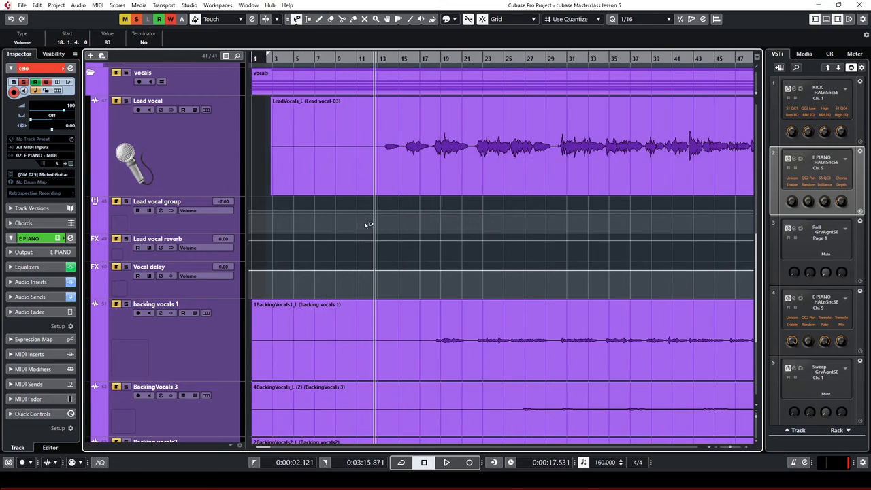
pyautogui.press('g')
pyautogui.scroll(2, 404, 201)
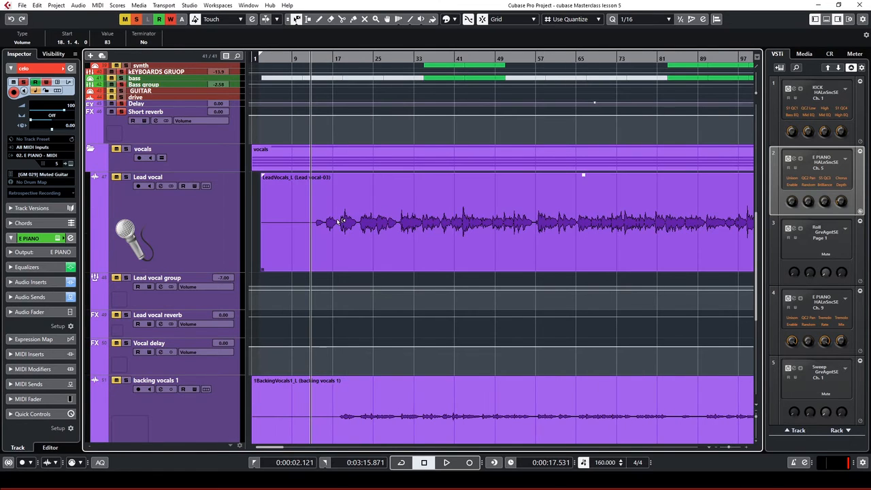
pyautogui.press('g')
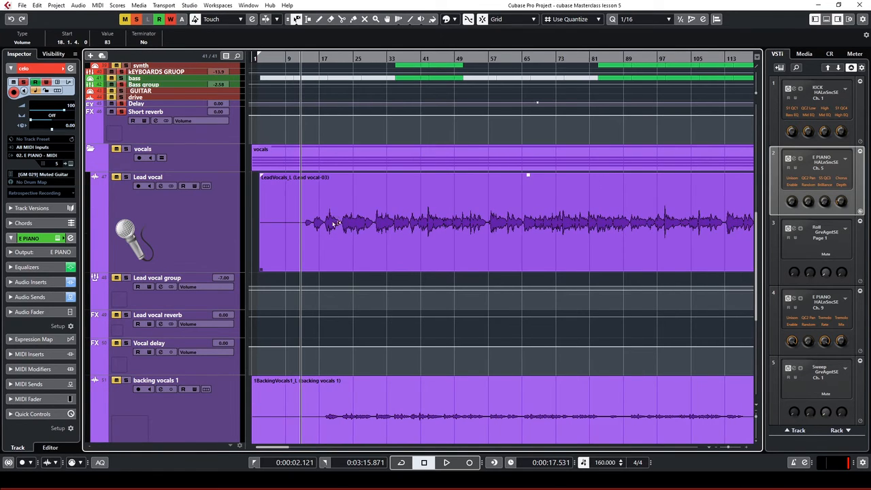
# Select the Lead vocal event, clear all solos, and enable Write on the Lead vocal track
pyautogui.click(328, 215)
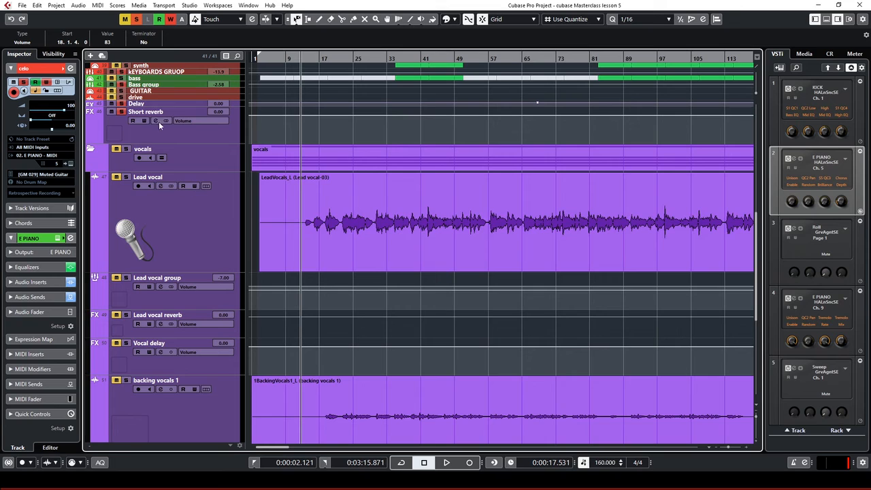
pyautogui.click(136, 19)
pyautogui.press('space')
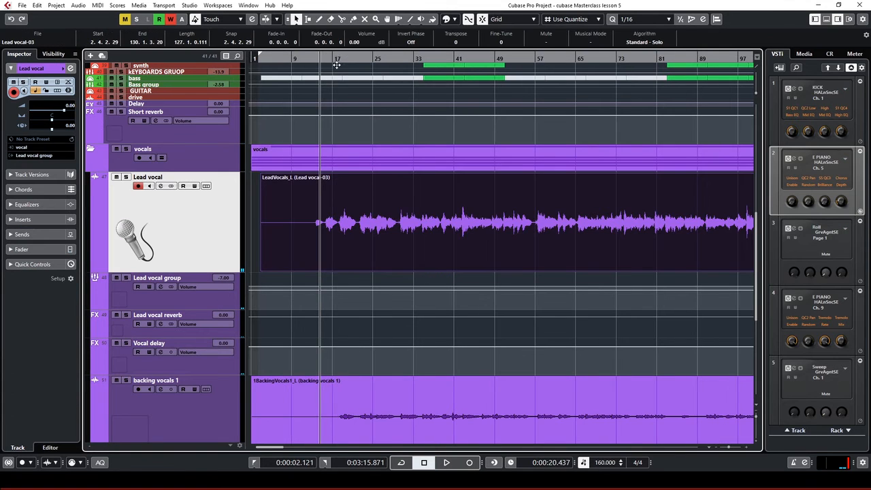
pyautogui.click(315, 59)
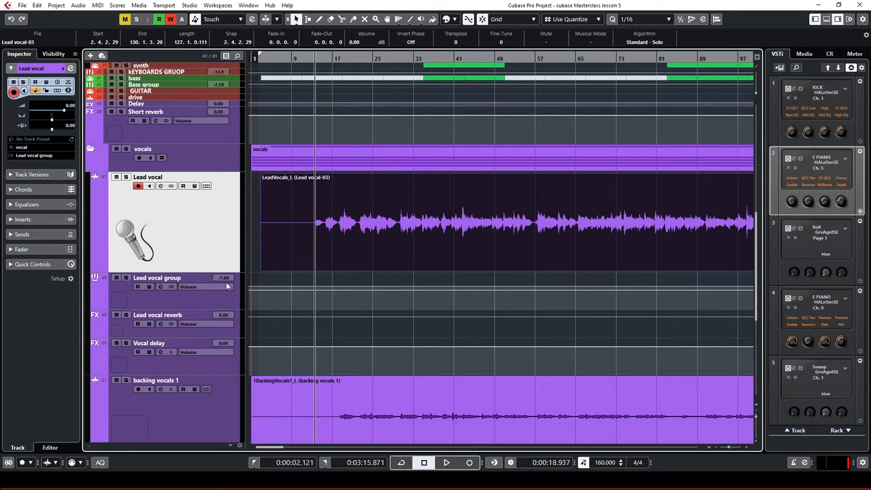
pyautogui.click(194, 187)
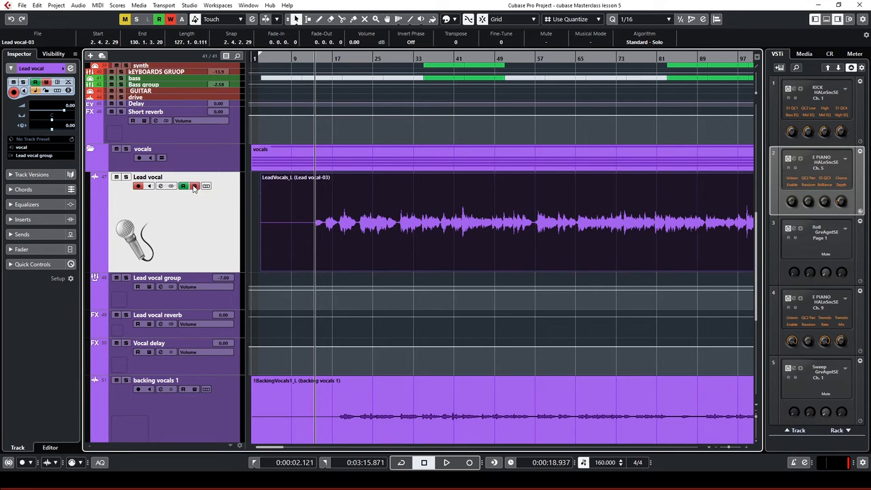
pyautogui.click(304, 59)
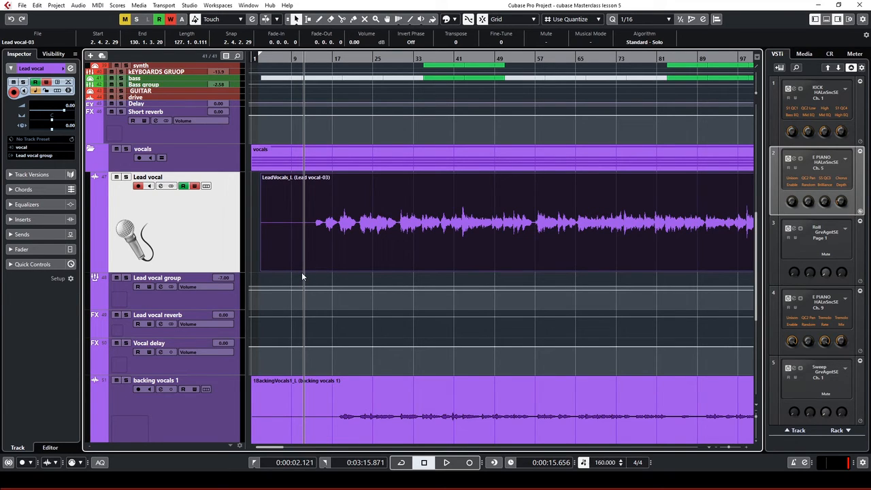
# Re-enable automation Read and Write on the Lead vocal track
pyautogui.click(194, 186)
pyautogui.click(182, 185)
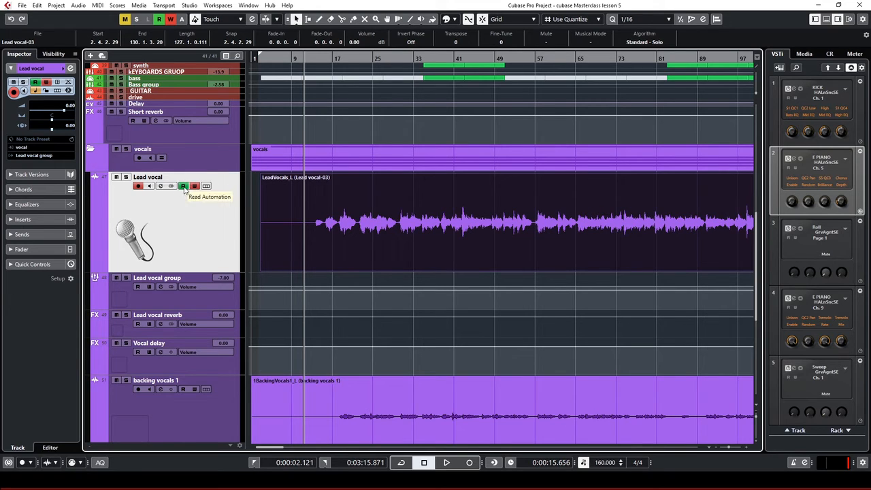
pyautogui.click(195, 186)
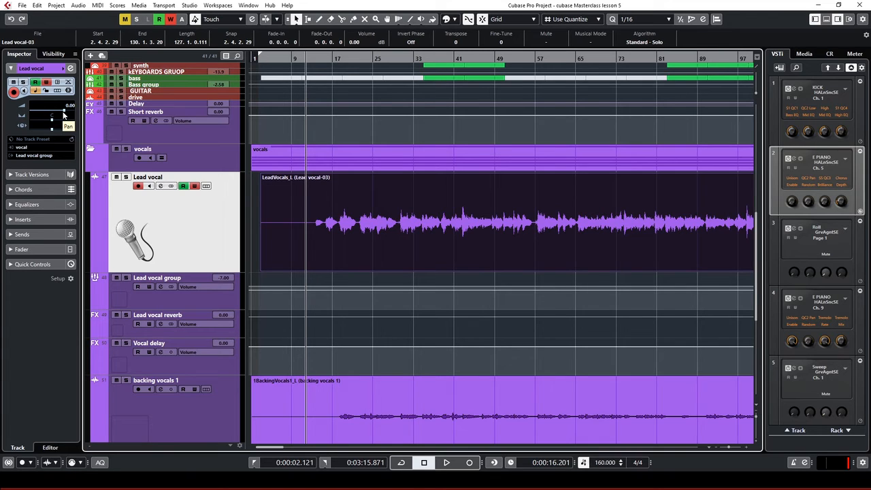
# During playback, record a Lead vocal volume dip, then set the fader back to 0.00
pyautogui.press('space')
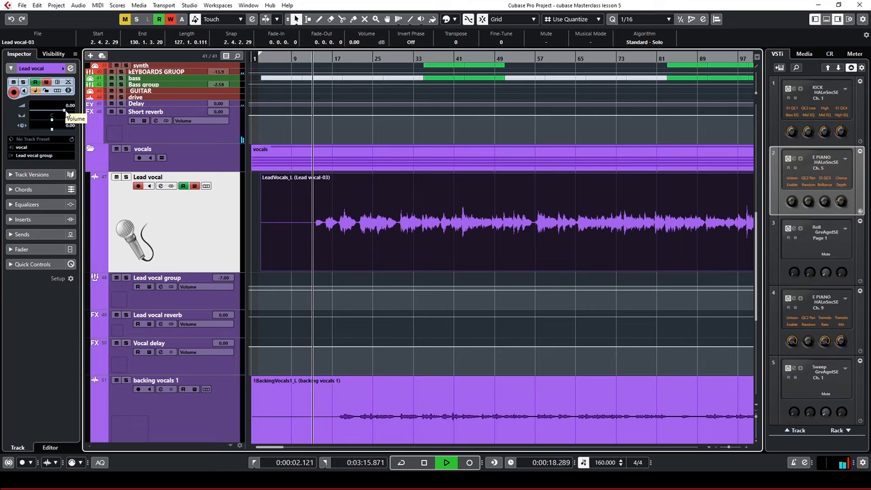
pyautogui.click(65, 111)
pyautogui.moveTo(65, 114); pyautogui.dragTo(57, 113)
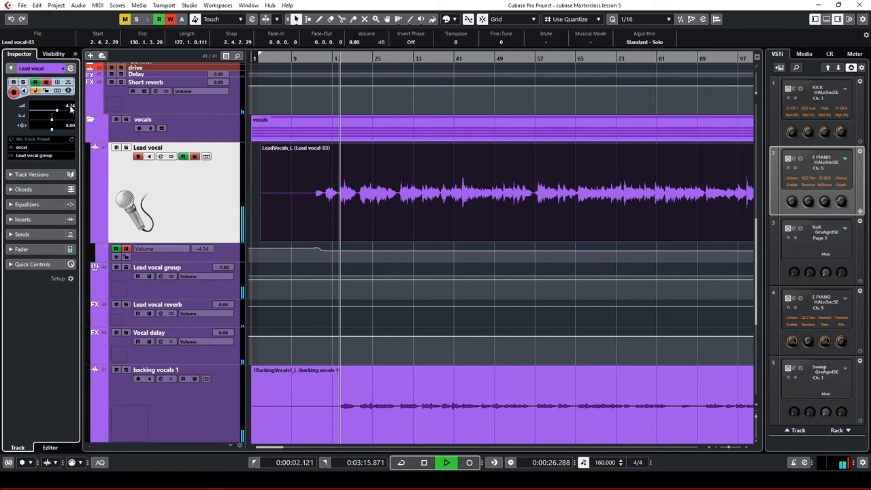
pyautogui.doubleClick(68, 105)
pyautogui.write('0')
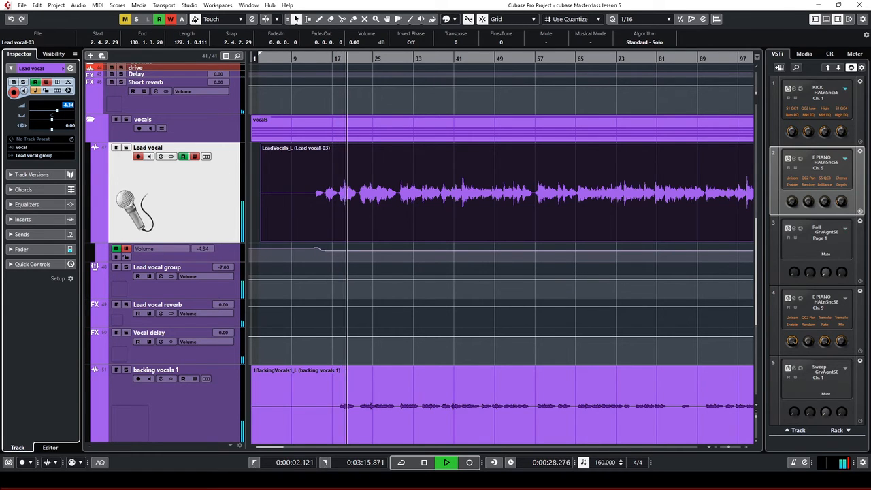
pyautogui.press('Return')
pyautogui.press('space')
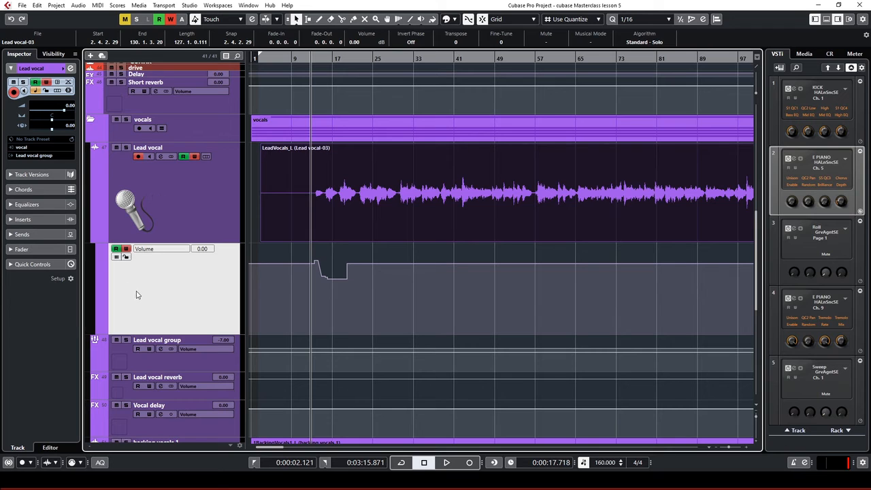
# Reshow the Lead vocal Volume lane, zoom in, and delete all the recorded dip's points
pyautogui.click(94, 240)
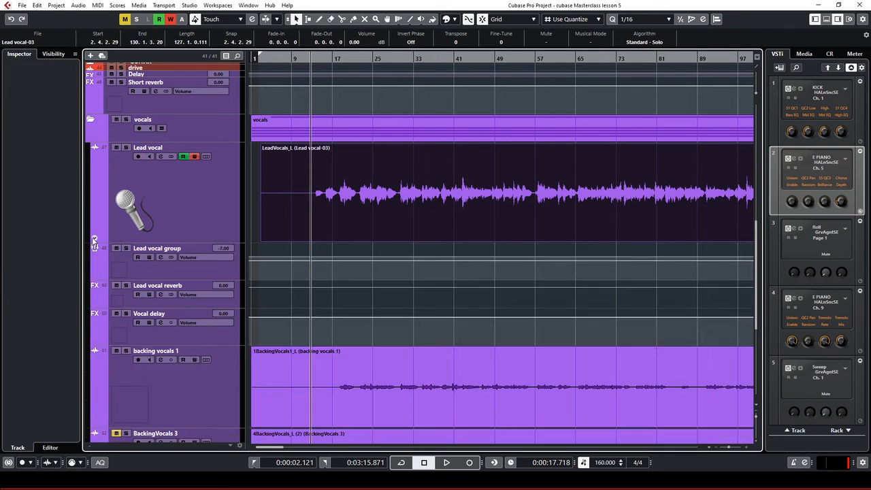
pyautogui.click(94, 241)
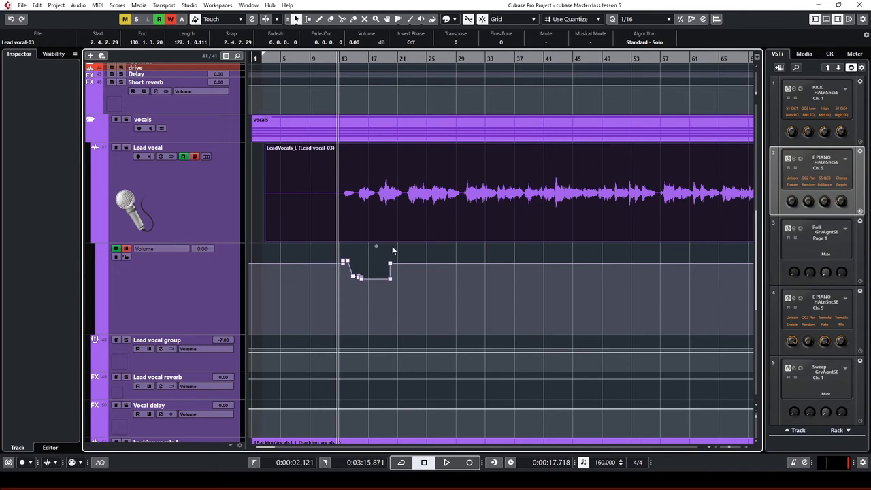
pyautogui.press('h')
pyautogui.press('h')
pyautogui.press('h')
pyautogui.press('h')
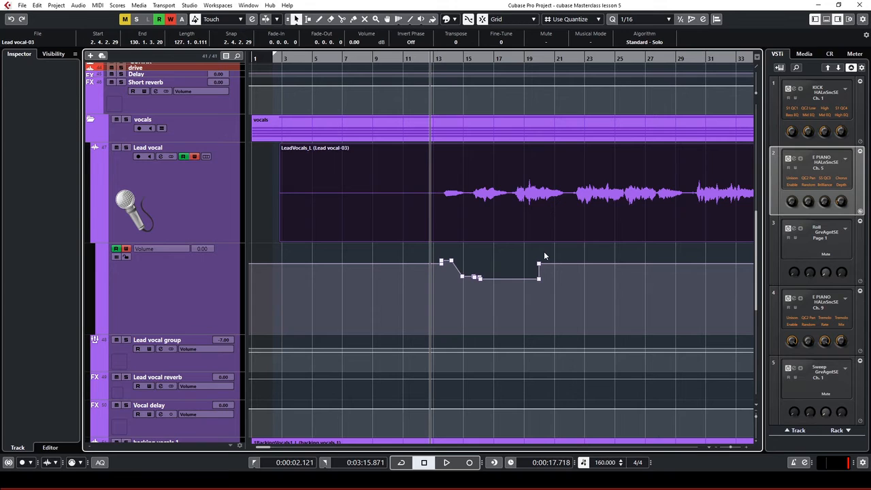
pyautogui.moveTo(546, 252); pyautogui.dragTo(428, 290)
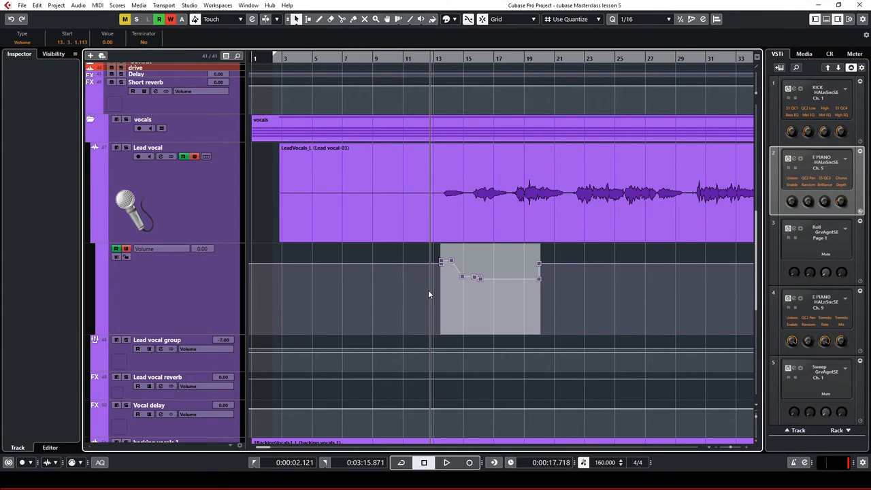
pyautogui.click(555, 254)
pyautogui.moveTo(546, 248); pyautogui.dragTo(418, 300)
pyautogui.press('Delete')
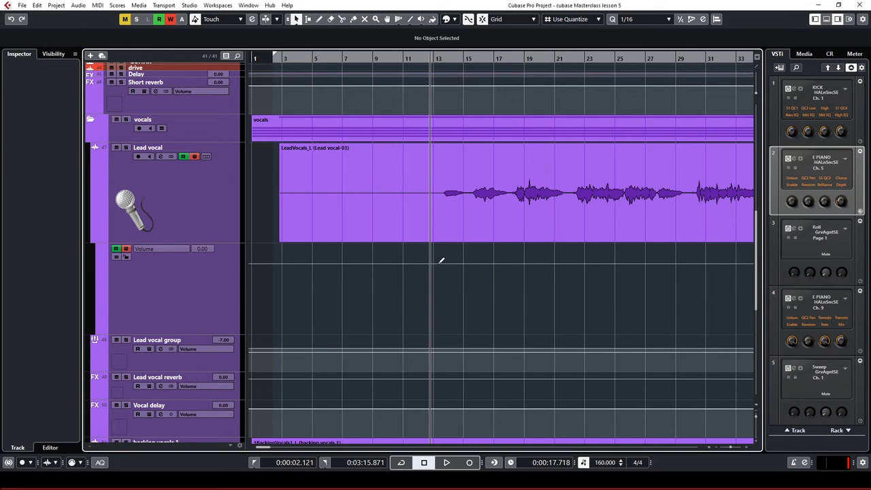
# Add volume points at bars 2 and 13 and pull the segment between them to −∞
pyautogui.click(436, 263)
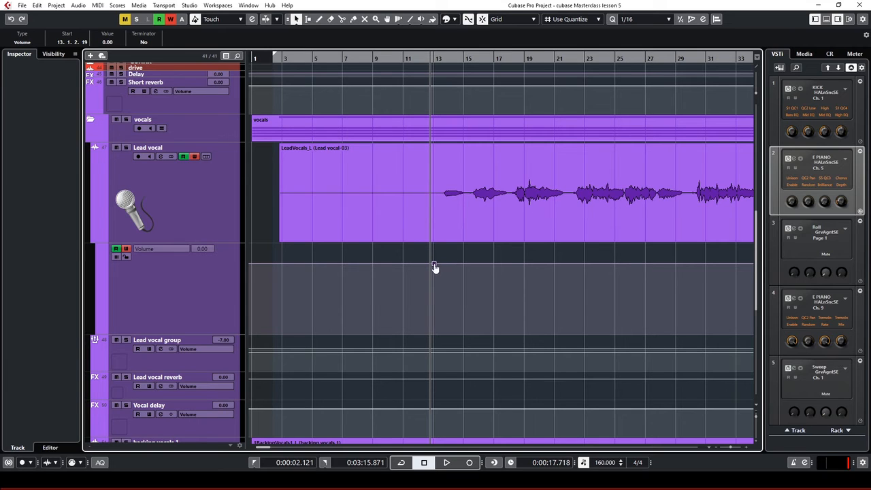
pyautogui.moveTo(435, 267)
pyautogui.mouseDown()
pyautogui.moveTo(416, 282)
pyautogui.moveTo(430, 276)
pyautogui.mouseUp()
pyautogui.hotkey('ctrl', 'z')
pyautogui.click(281, 263)
pyautogui.moveTo(354, 264); pyautogui.dragTo(345, 349)
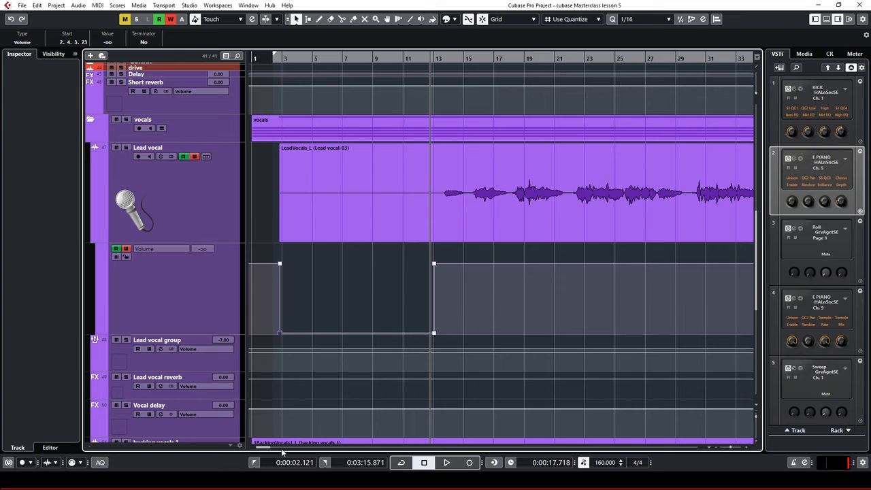
pyautogui.scroll(2, 290, 431)
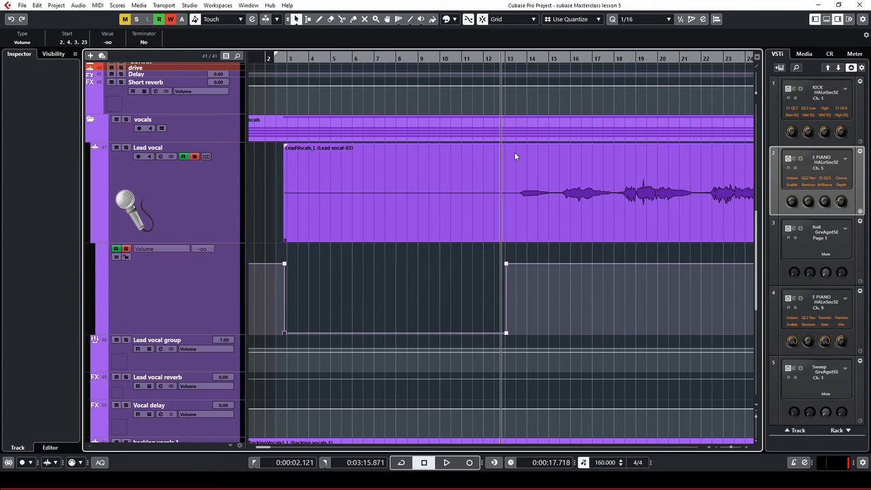
# Split the Lead vocal event at 13.2.4 with Scissors and delete its left part
pyautogui.press('3')
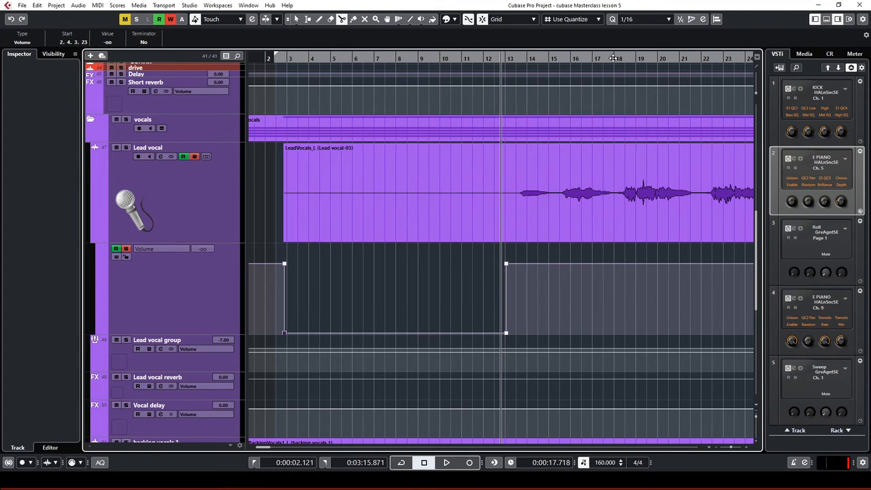
pyautogui.click(518, 198)
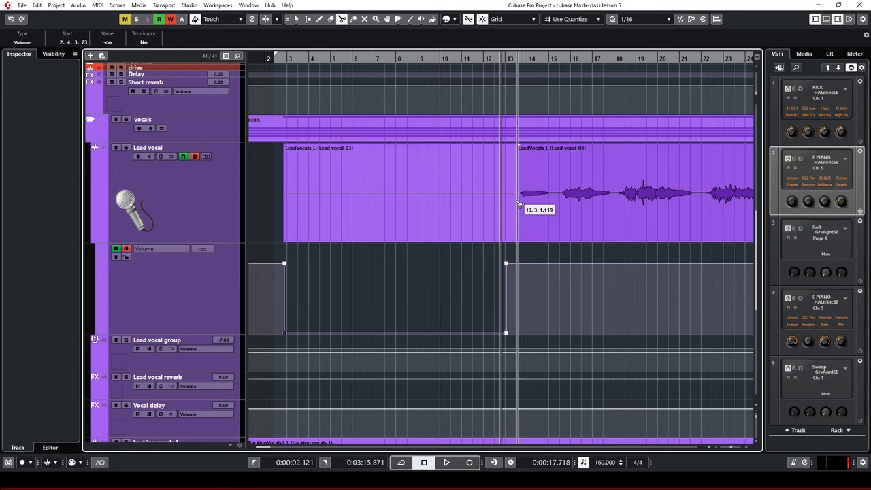
pyautogui.press('1')
pyautogui.click(462, 218)
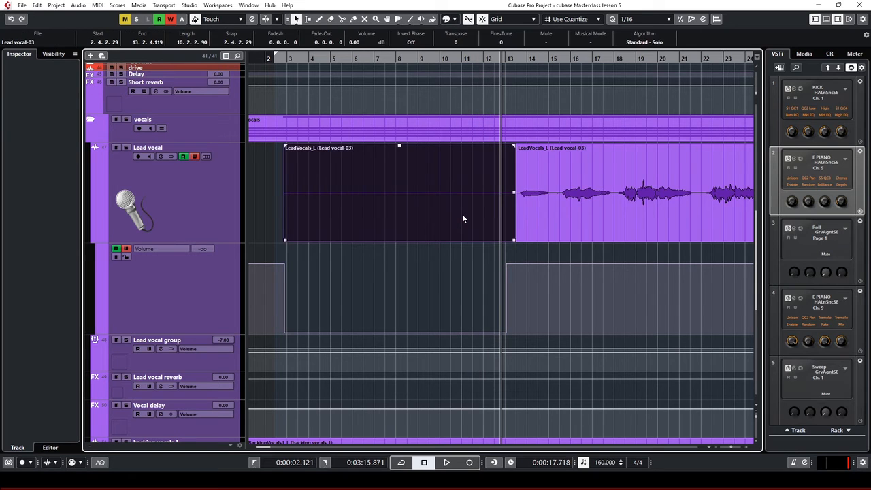
pyautogui.press('Delete')
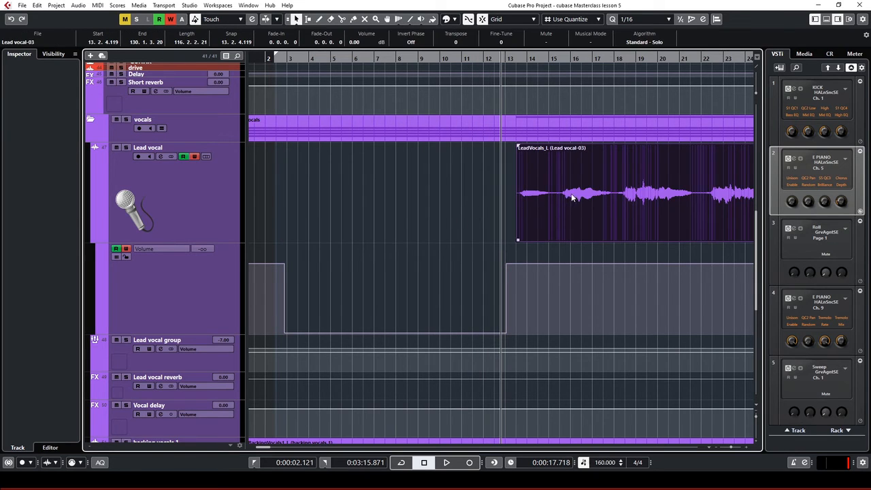
# Add a ramp point near bar 13 and move it to 13.3.3.0 at −2.90
pyautogui.click(531, 260)
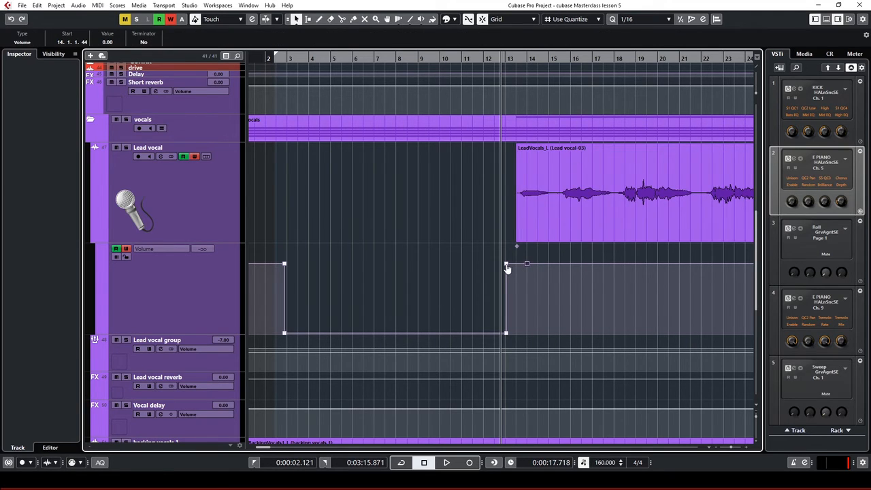
pyautogui.click(507, 266)
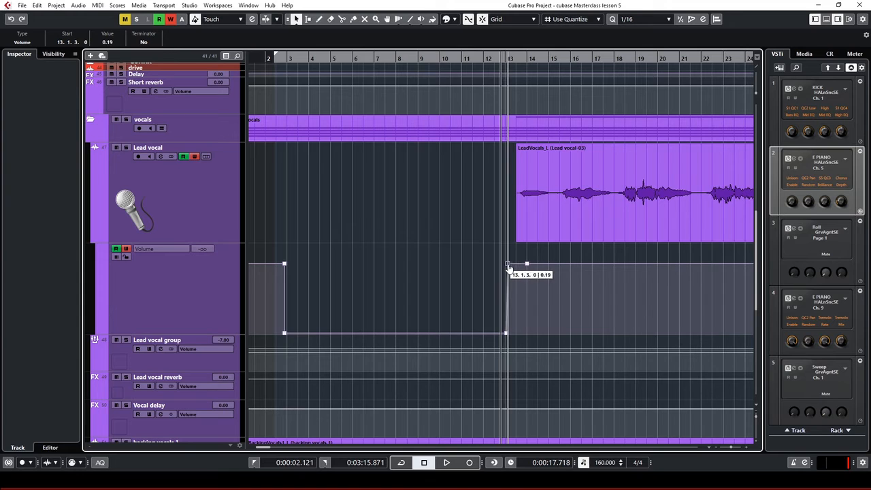
pyautogui.moveTo(508, 268); pyautogui.dragTo(521, 280)
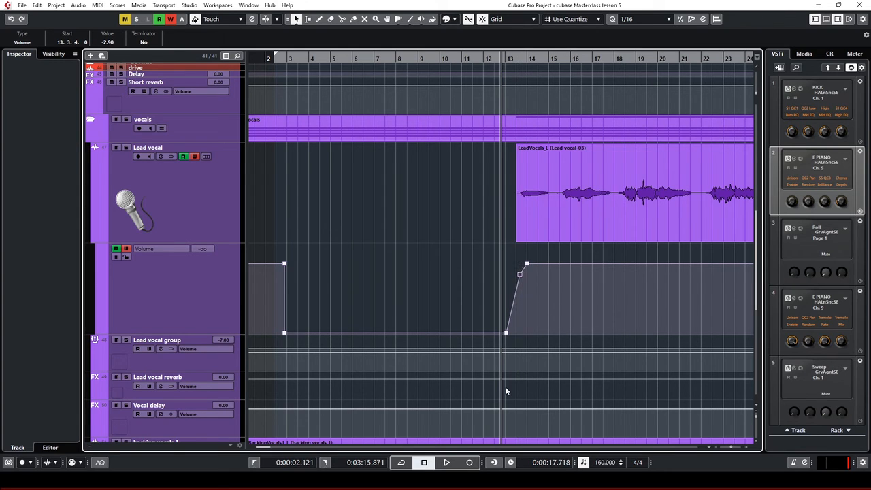
pyautogui.press('h')
pyautogui.press('h')
pyautogui.press('h')
pyautogui.press('h')
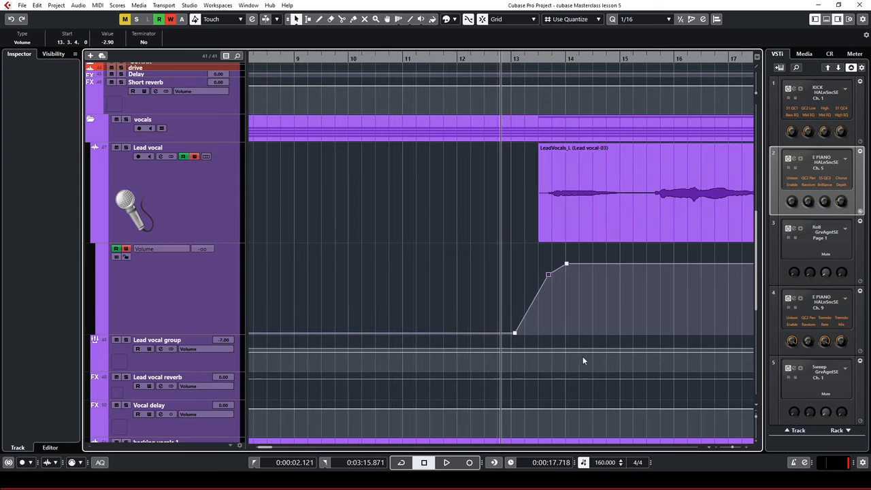
pyautogui.press('h')
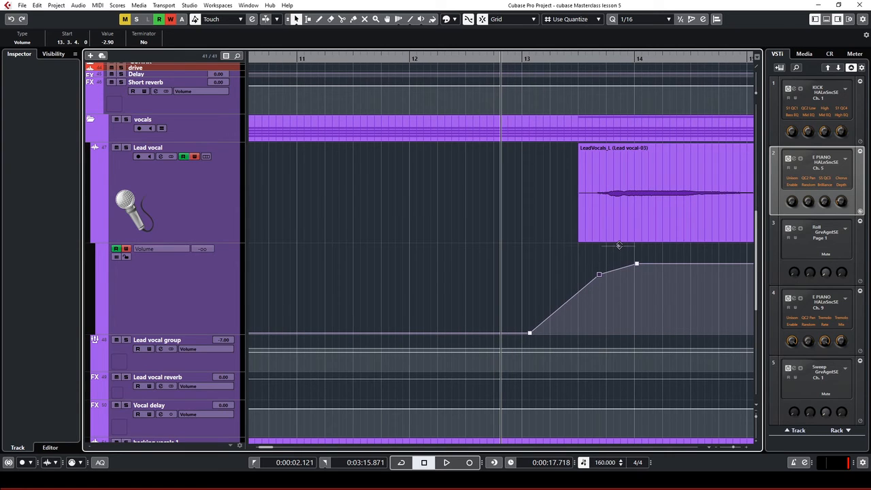
# Bend the ramp into a curve starting at 13.1.4.0 and play back the fade-in
pyautogui.moveTo(618, 274); pyautogui.dragTo(578, 290)
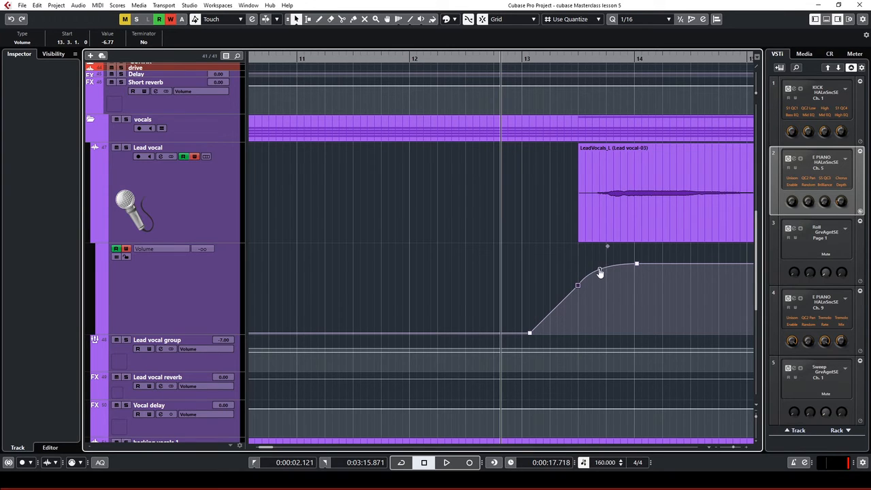
pyautogui.moveTo(599, 273)
pyautogui.mouseDown()
pyautogui.moveTo(597, 262)
pyautogui.moveTo(602, 273)
pyautogui.mouseUp()
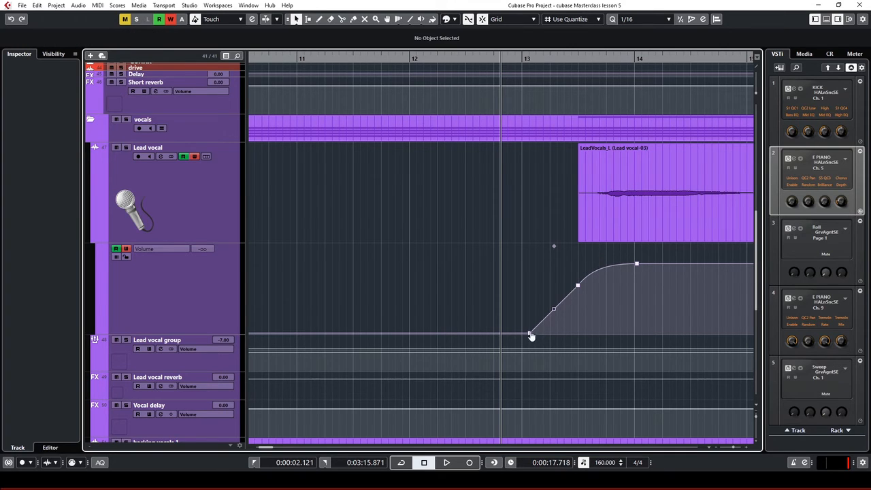
pyautogui.moveTo(530, 334); pyautogui.dragTo(578, 336)
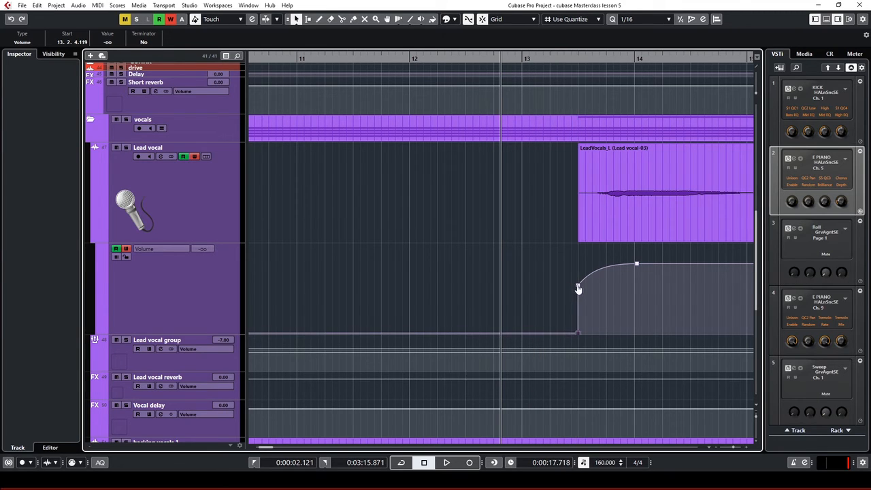
pyautogui.moveTo(578, 289); pyautogui.dragTo(593, 294)
pyautogui.click(566, 61)
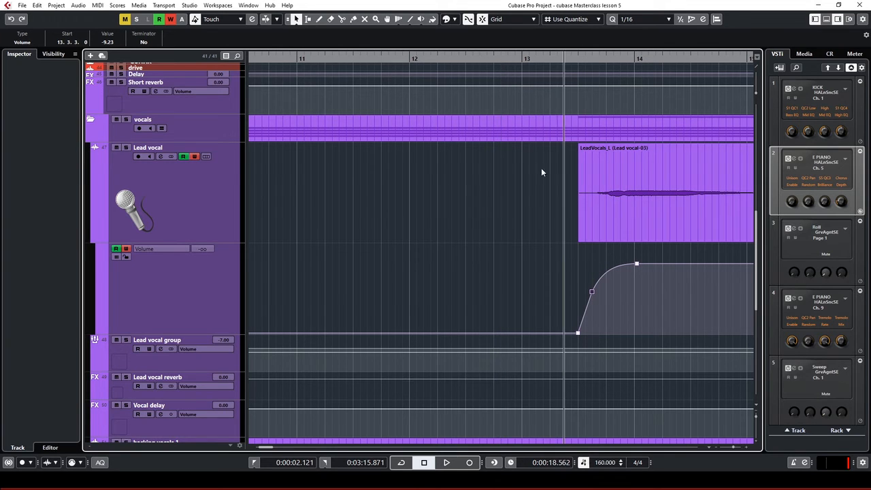
pyautogui.press('space')
pyautogui.press('space')
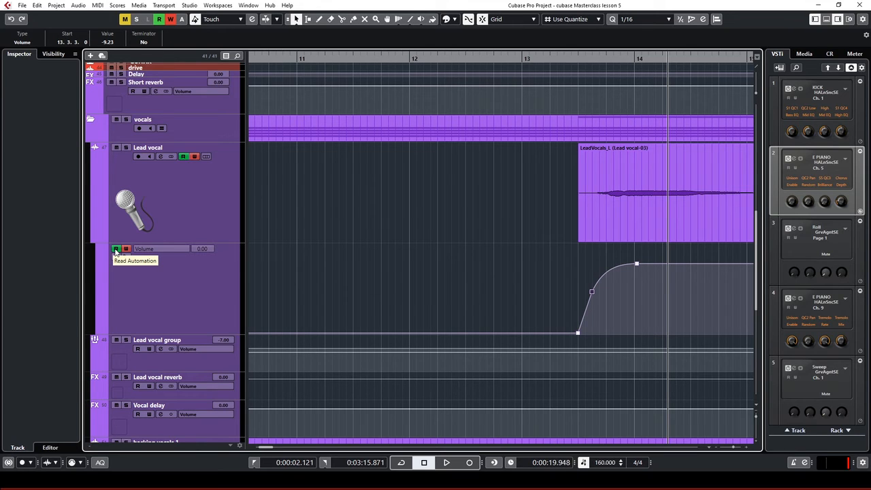
# Turn off Write on Lead vocal and play the vocal section, zoomed on bars 14–22
pyautogui.click(169, 287)
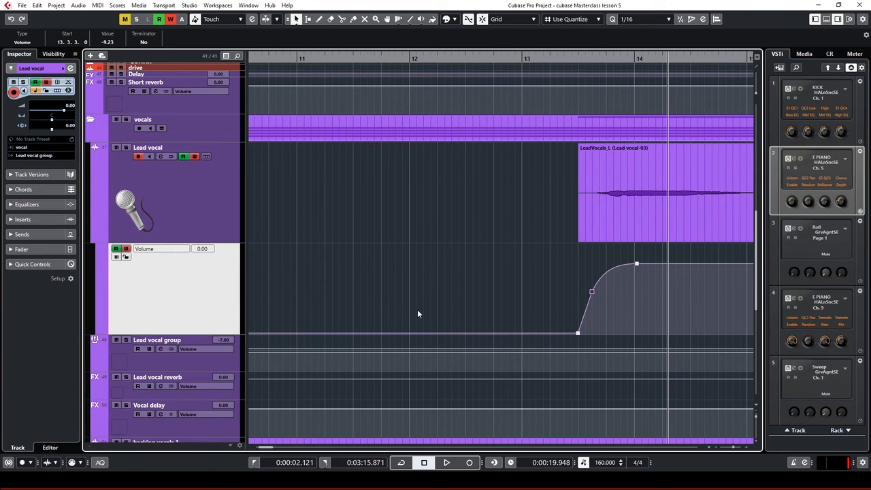
pyautogui.click(128, 249)
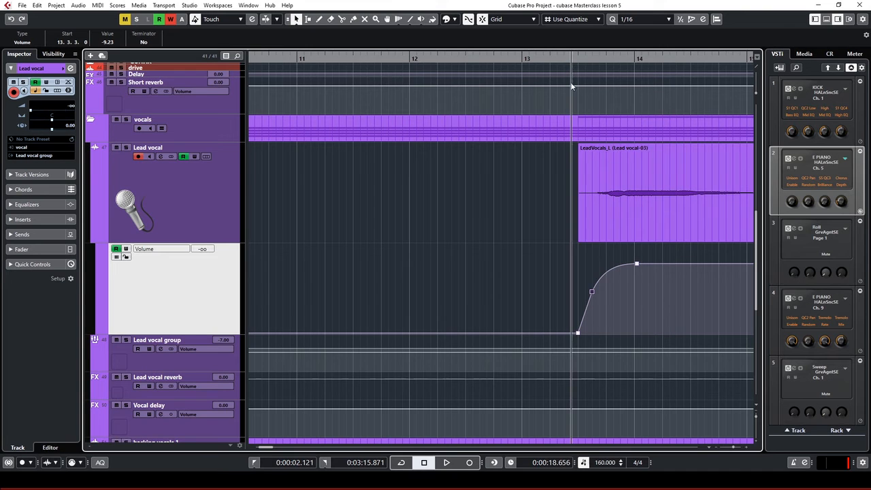
pyautogui.press('space')
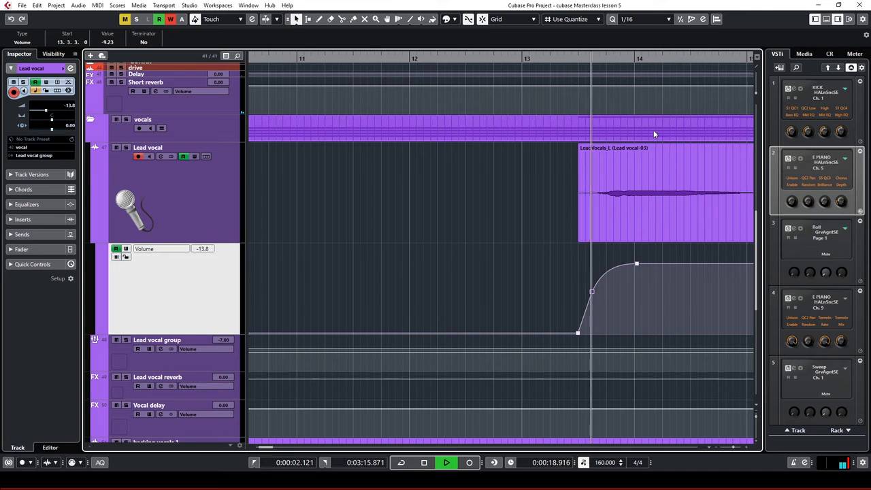
pyautogui.press('g')
pyautogui.press('g')
pyautogui.press('g')
pyautogui.press('g')
pyautogui.press('g')
pyautogui.press('g')
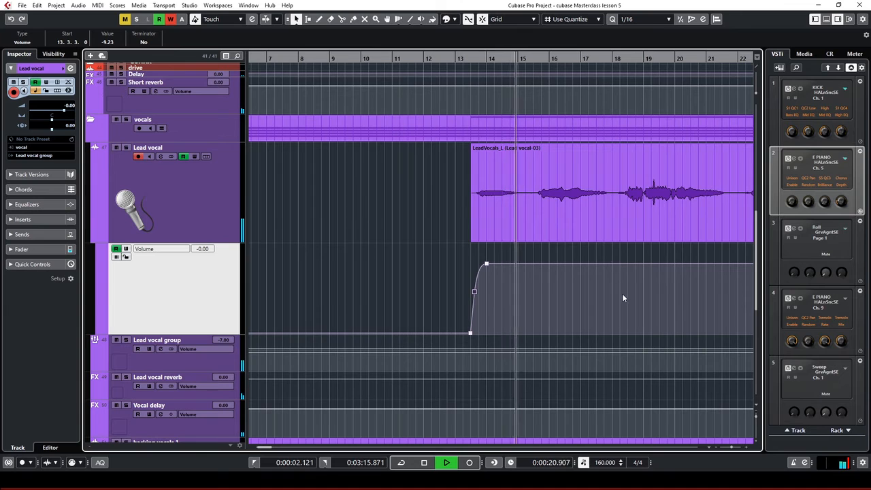
pyautogui.press('g')
pyautogui.press('h')
pyautogui.press('h')
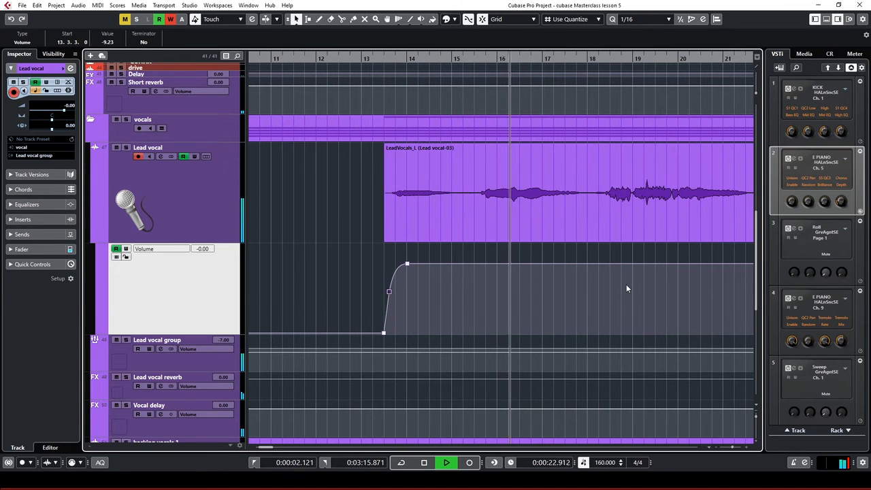
pyautogui.press('h')
pyautogui.press('h')
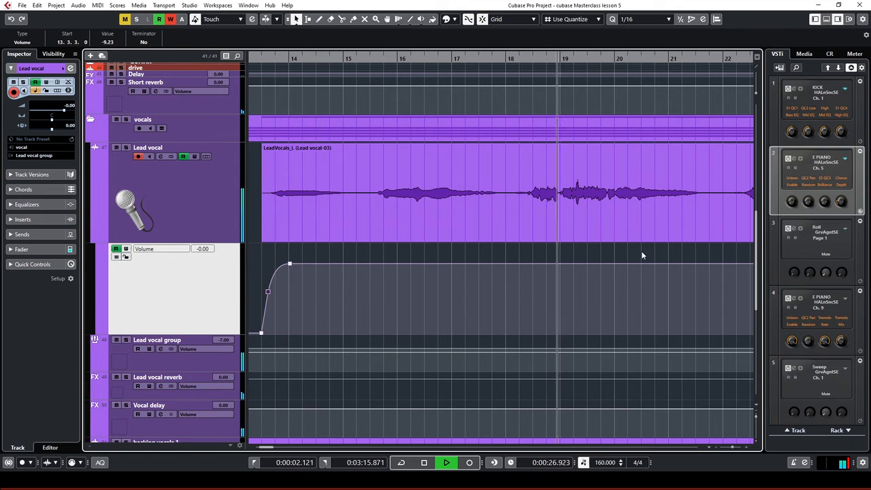
pyautogui.press('space')
# Add two volume points near 19.2 and lower the segment between them to −1.45
pyautogui.click(569, 59)
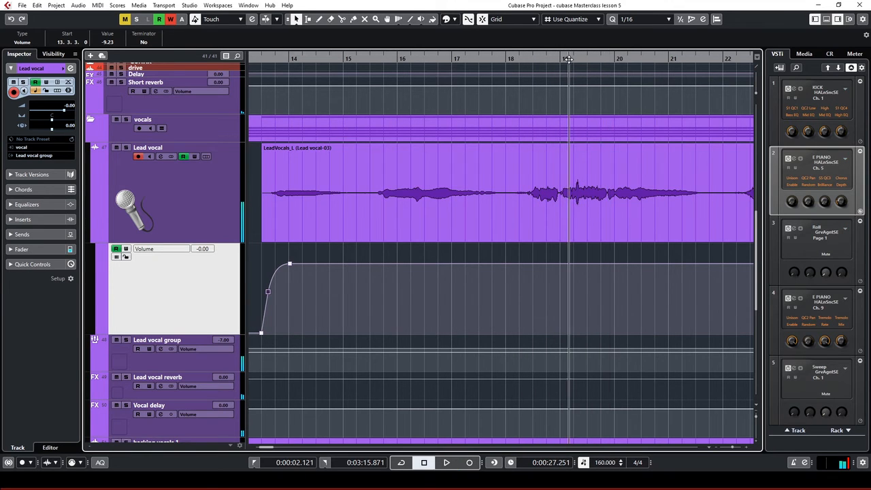
pyautogui.press('h')
pyautogui.press('h')
pyautogui.press('h')
pyautogui.press('h')
pyautogui.press('h')
pyautogui.press('h')
pyautogui.press('h')
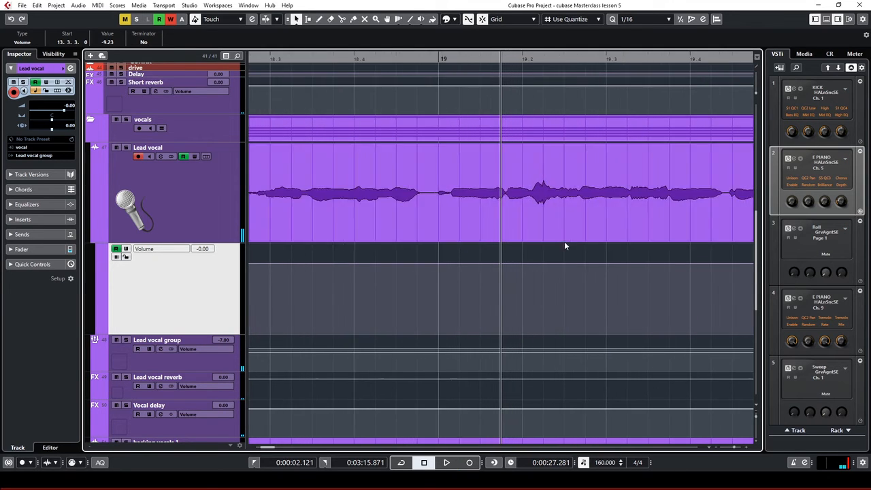
pyautogui.click(540, 60)
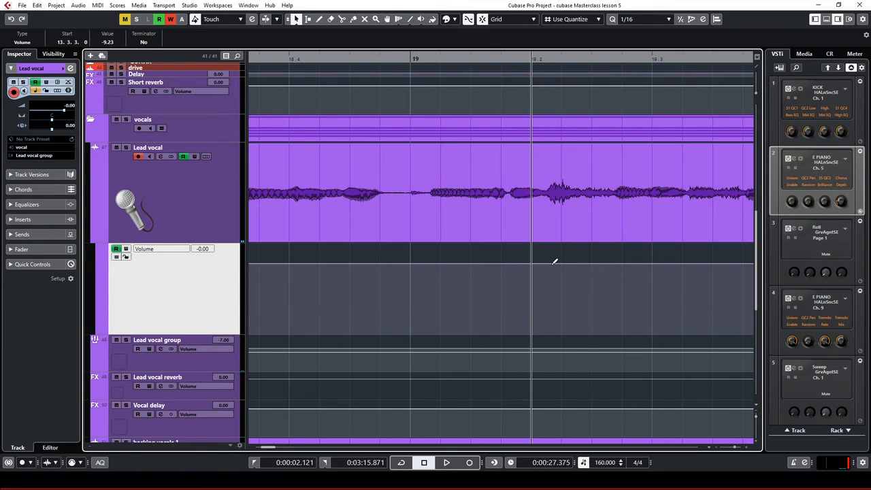
pyautogui.click(551, 263)
pyautogui.click(574, 264)
pyautogui.moveTo(561, 246); pyautogui.dragTo(563, 254)
# Show the MixConsole in the Lower Zone and select the Lead vocal channel
pyautogui.click(826, 20)
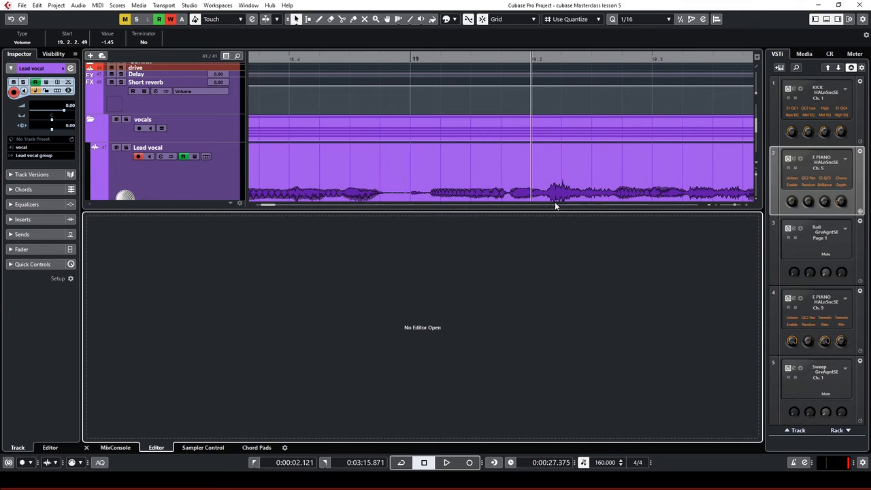
pyautogui.scroll(-2, 547, 160)
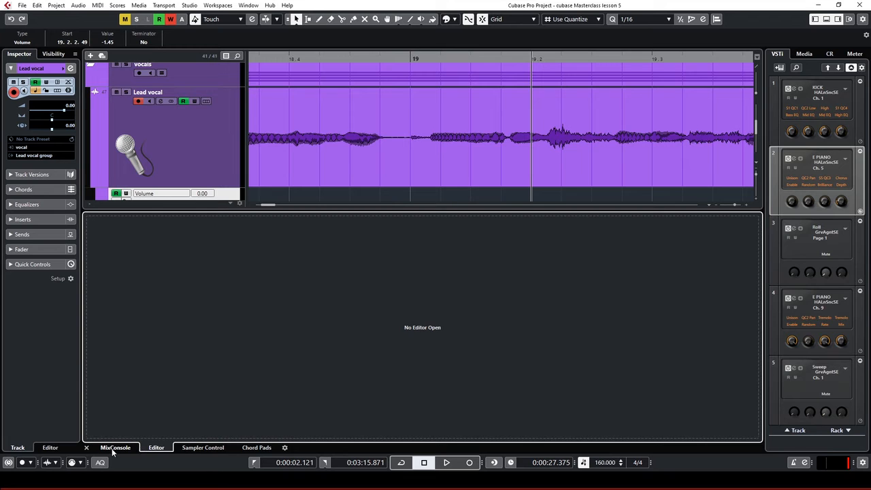
pyautogui.click(114, 448)
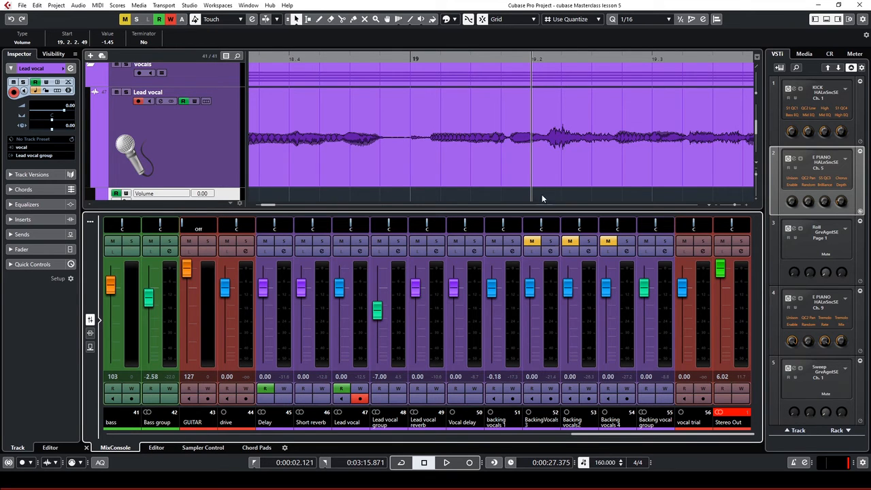
pyautogui.scroll(-2, 540, 141)
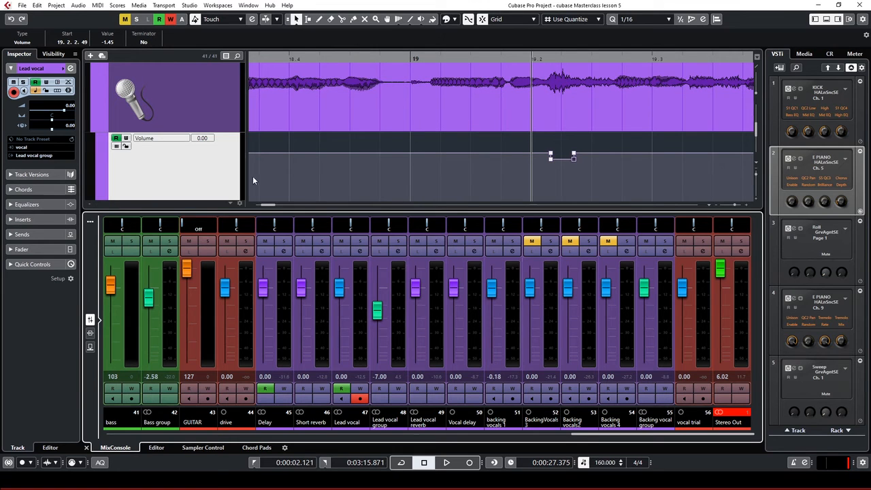
pyautogui.click(220, 101)
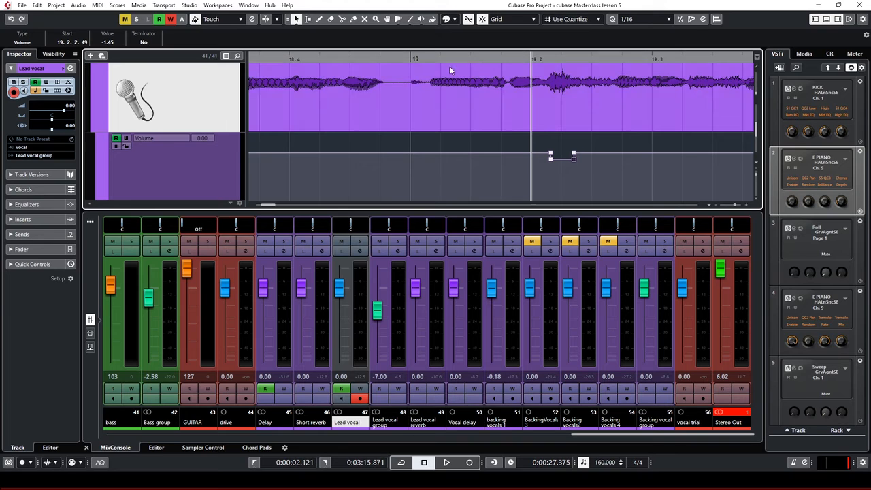
# Play from around bar 11 and enable Write on the Lead vocal channel
pyautogui.press('g')
pyautogui.press('g')
pyautogui.press('g')
pyautogui.press('g')
pyautogui.press('g')
pyautogui.press('g')
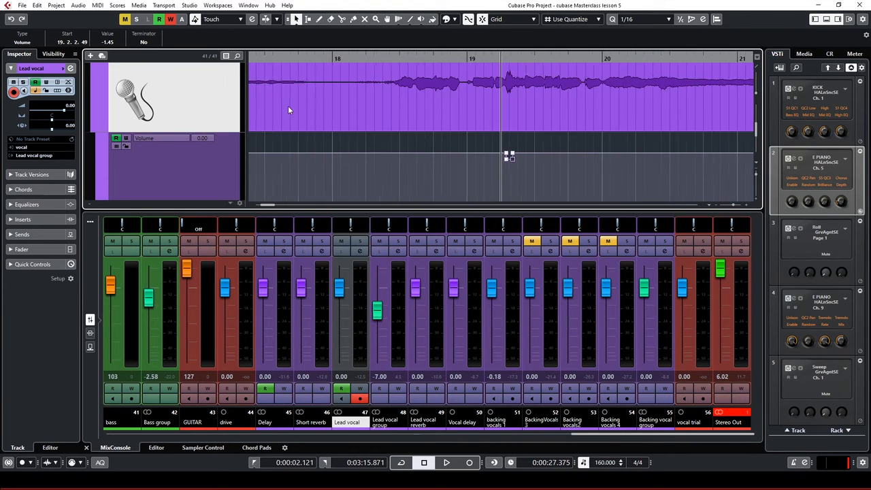
pyautogui.press('g')
pyautogui.press('g')
pyautogui.press('g')
pyautogui.press('g')
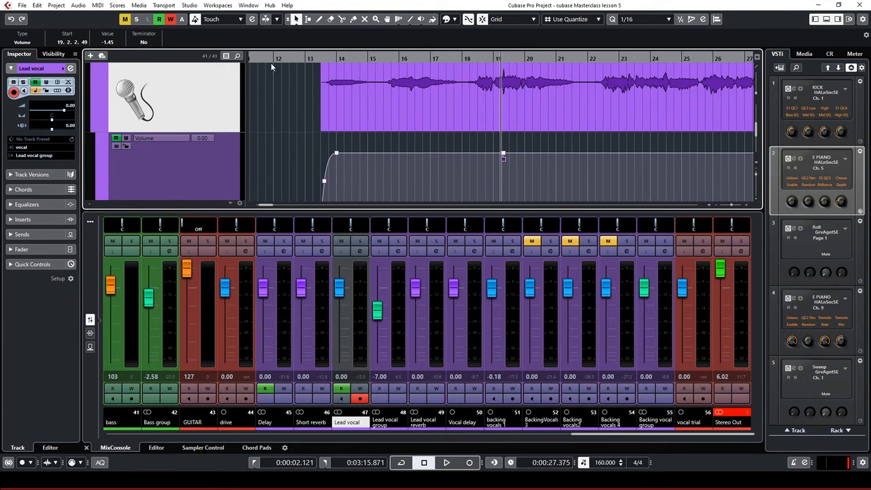
pyautogui.click(259, 60)
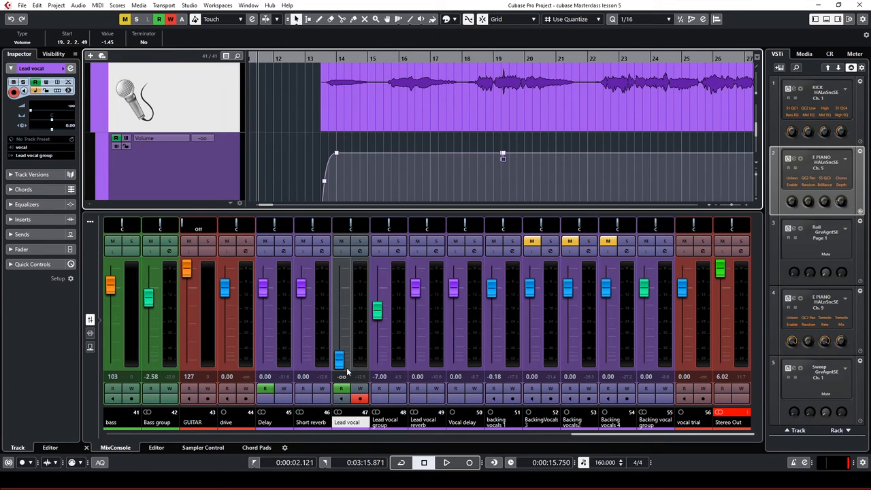
pyautogui.press('space')
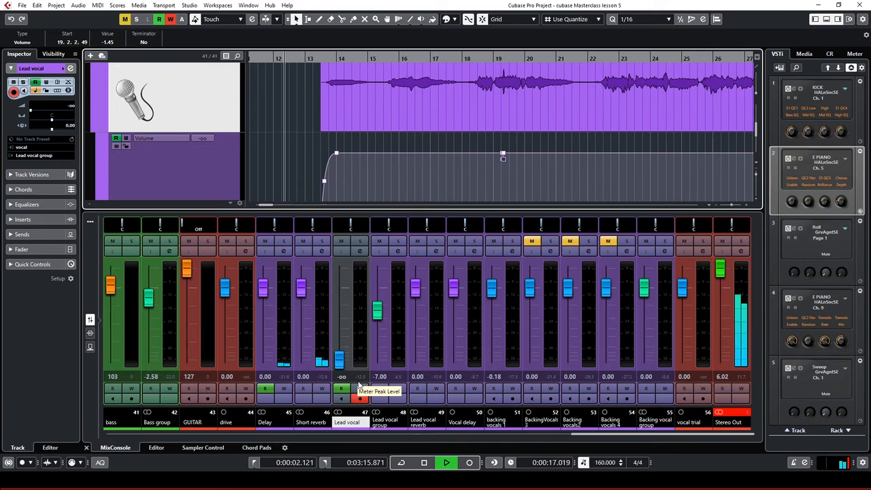
pyautogui.click(360, 390)
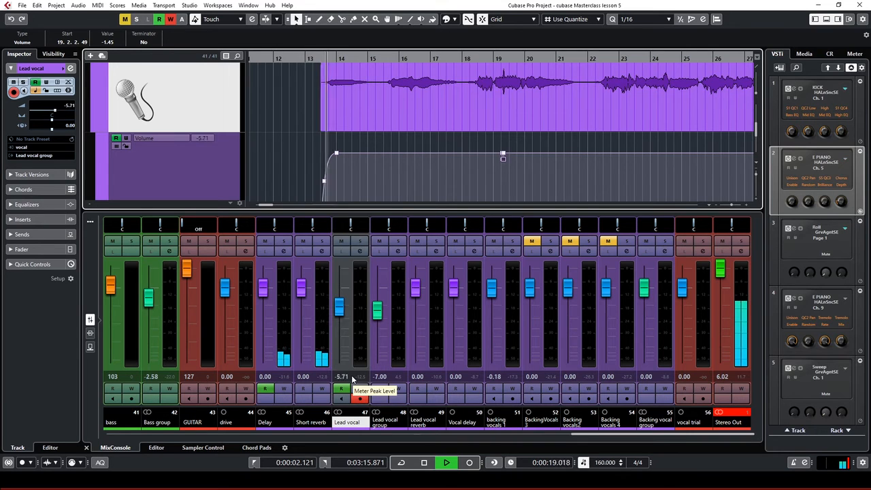
pyautogui.press('space')
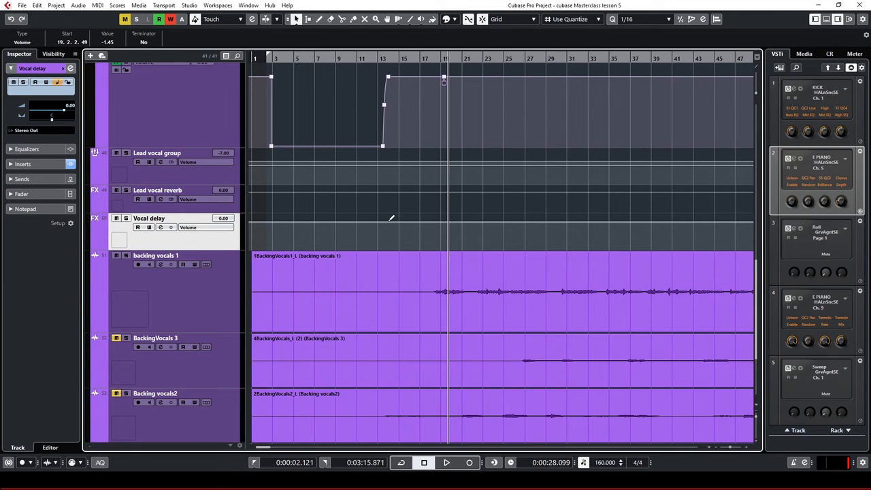
pyautogui.click(383, 59)
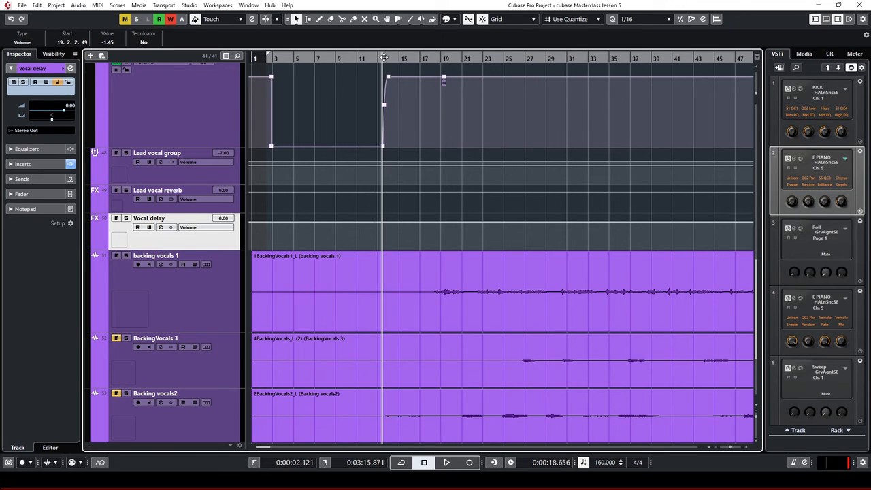
pyautogui.press('space')
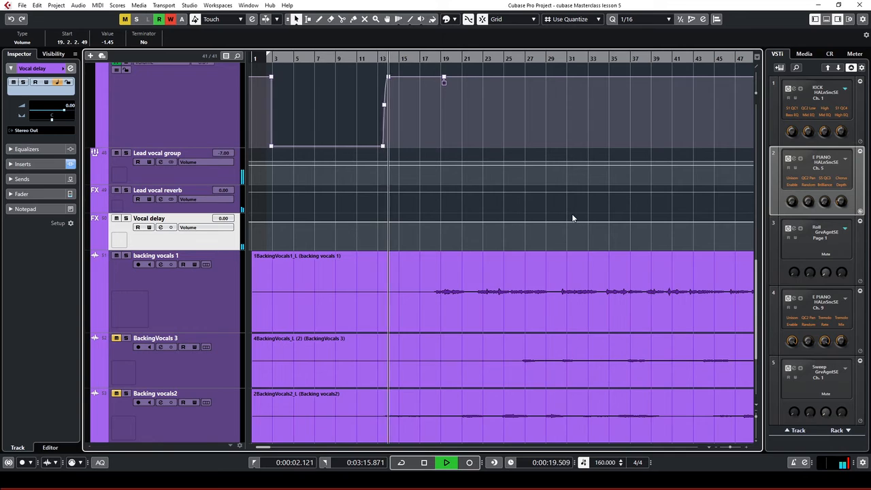
pyautogui.press('h')
pyautogui.press('space')
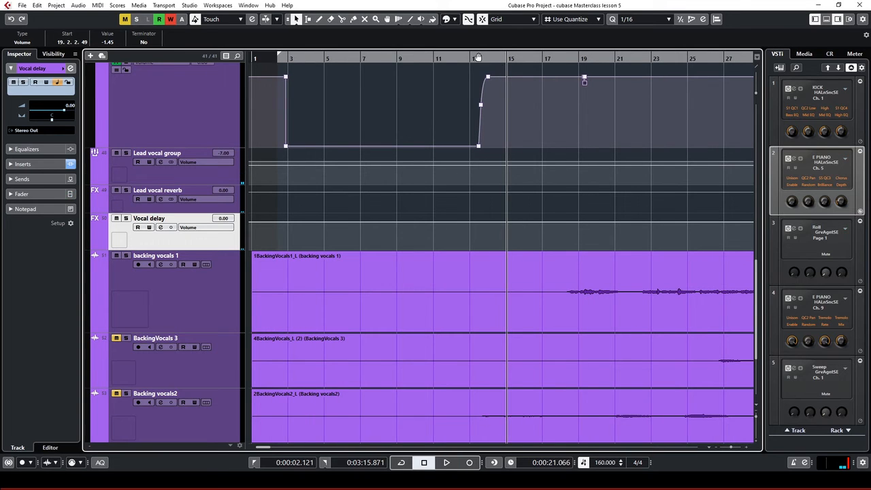
pyautogui.click(485, 58)
pyautogui.press('h')
pyautogui.scroll(2, 533, 298)
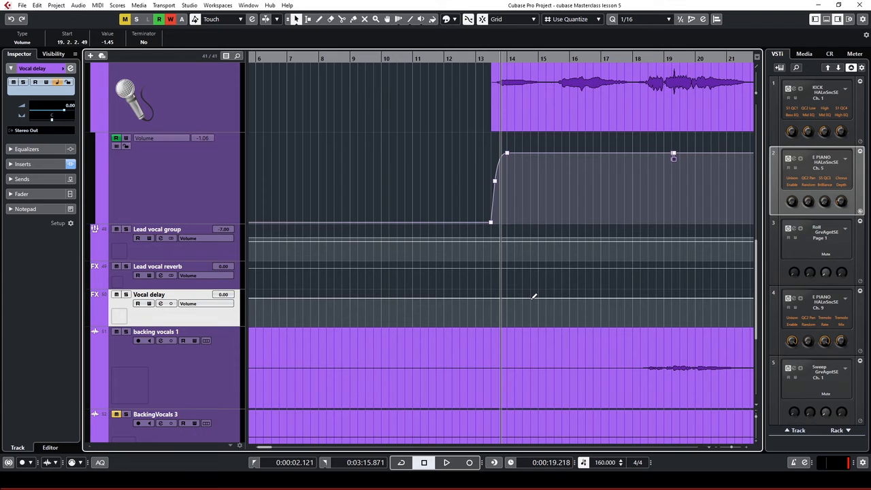
# Add Vocal delay volume points around bar 14, raise the segment between them to 6.02, and audition
pyautogui.click(529, 298)
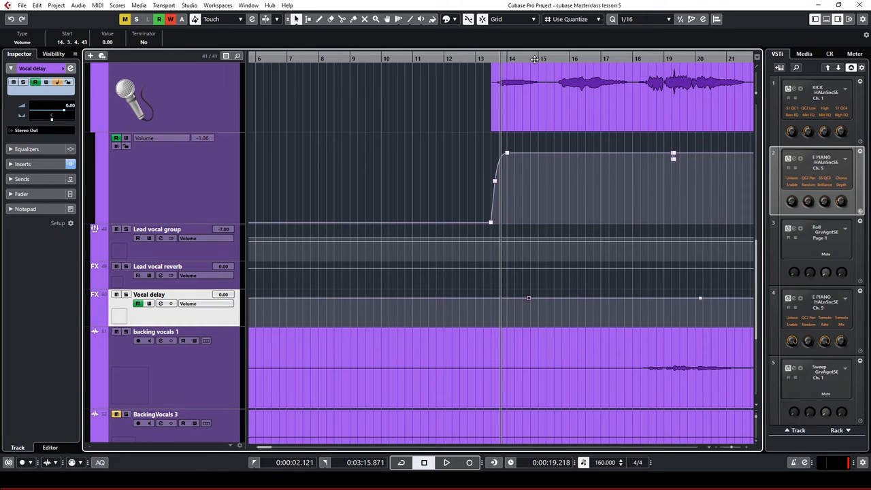
pyautogui.moveTo(535, 59); pyautogui.dragTo(633, 109)
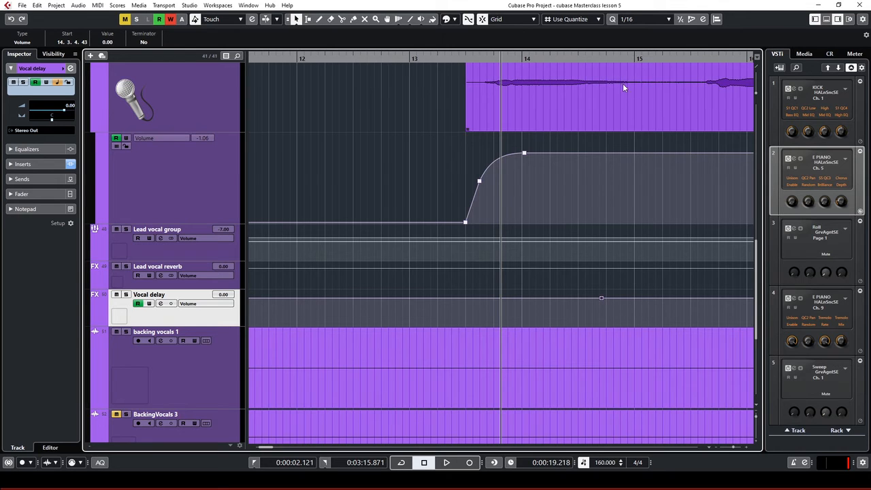
pyautogui.press('space')
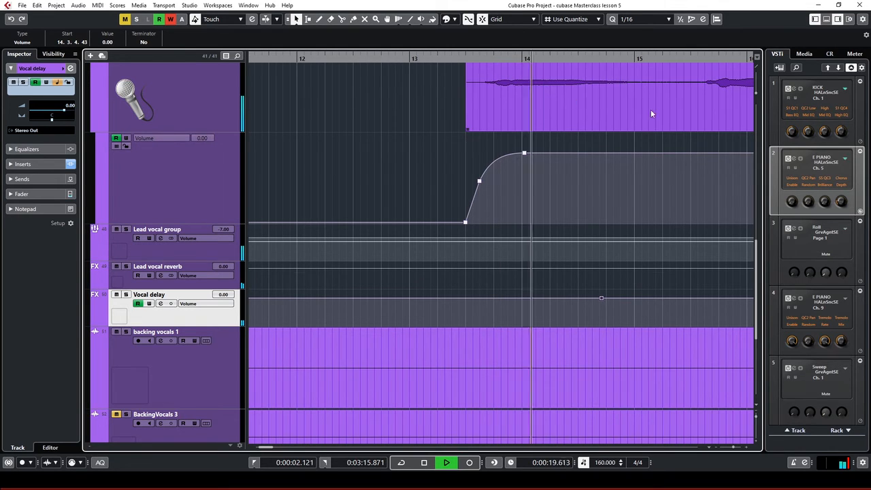
pyautogui.press('space')
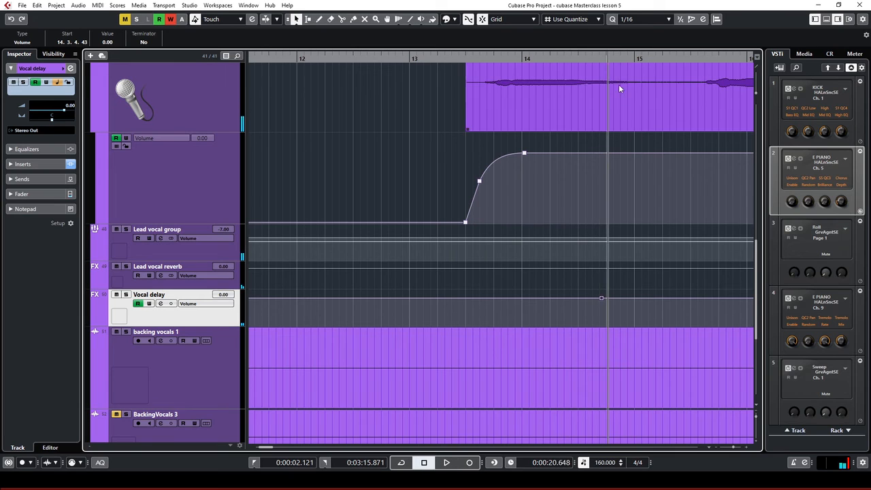
pyautogui.moveTo(602, 300); pyautogui.dragTo(606, 297)
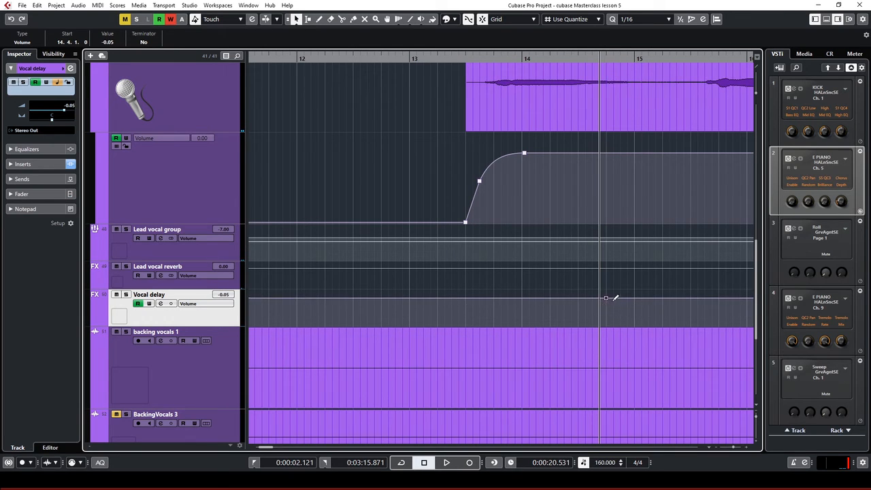
pyautogui.click(719, 298)
pyautogui.moveTo(664, 293); pyautogui.dragTo(663, 283)
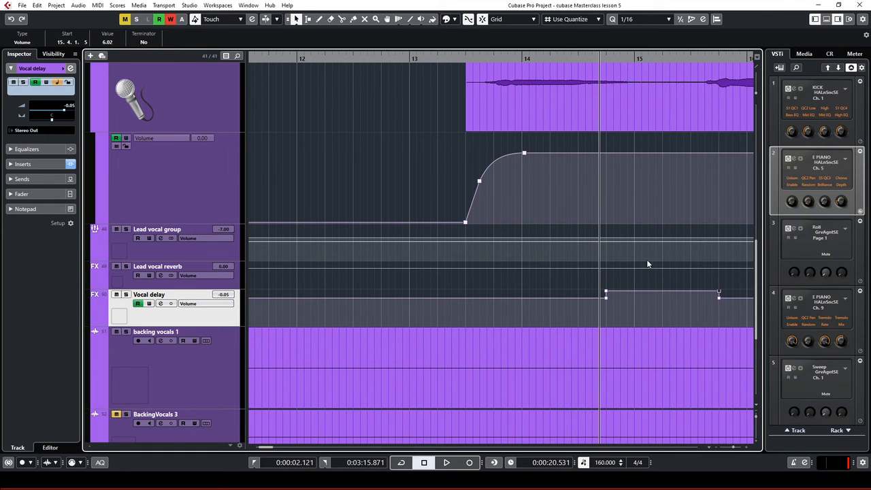
pyautogui.doubleClick(498, 58)
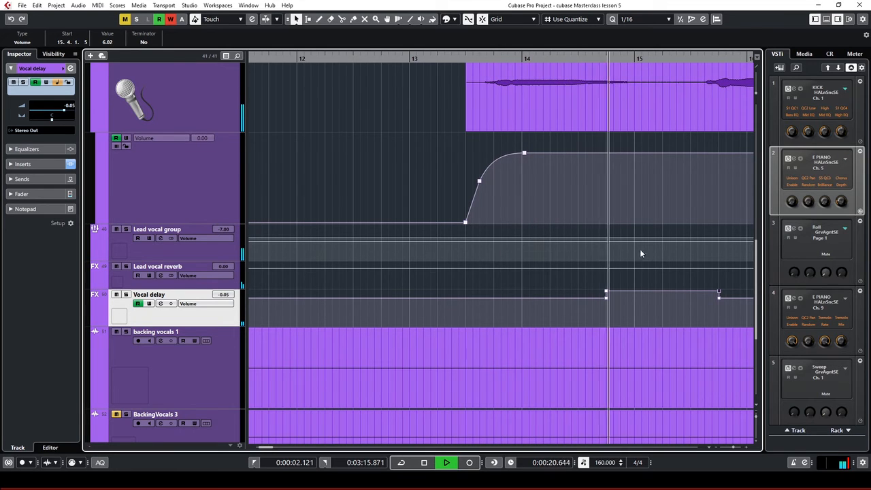
pyautogui.press('space')
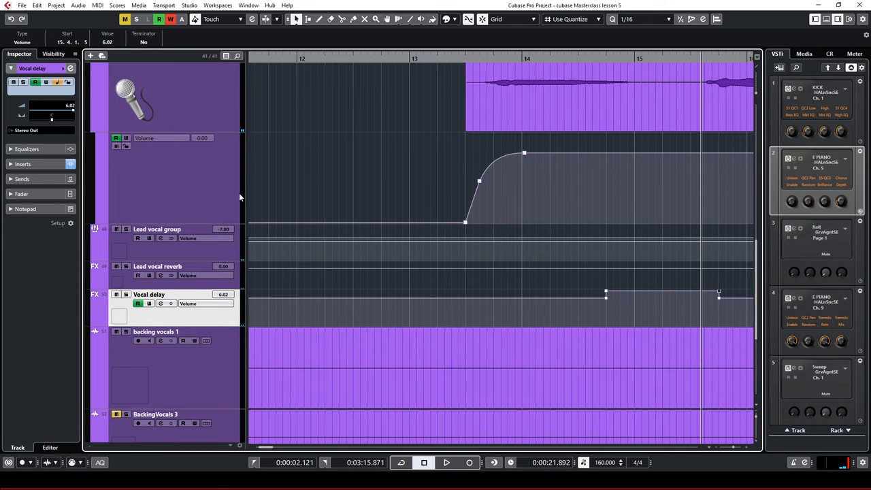
# Select the Lead vocal group track and play from just before bar 14
pyautogui.click(175, 254)
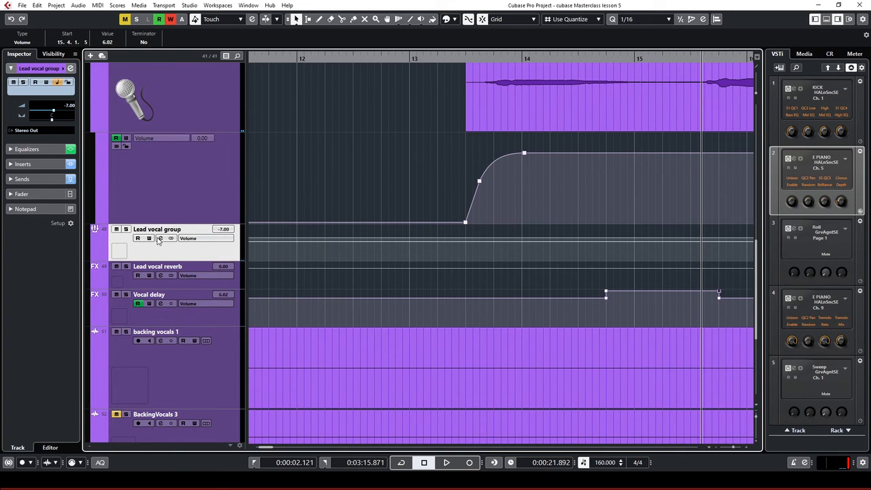
pyautogui.click(161, 238)
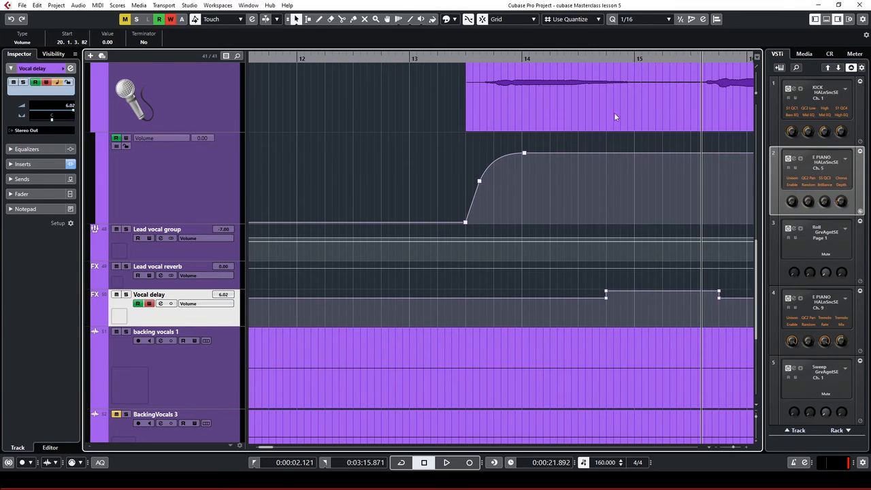
pyautogui.click(502, 59)
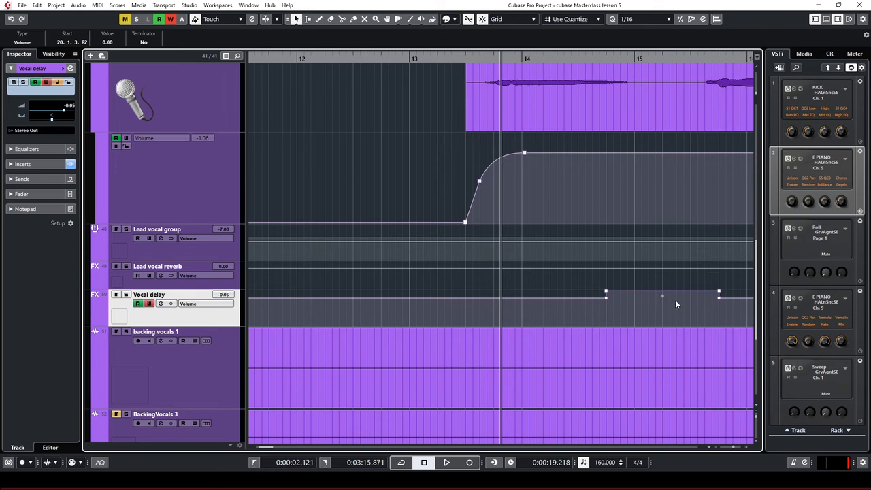
pyautogui.press('space')
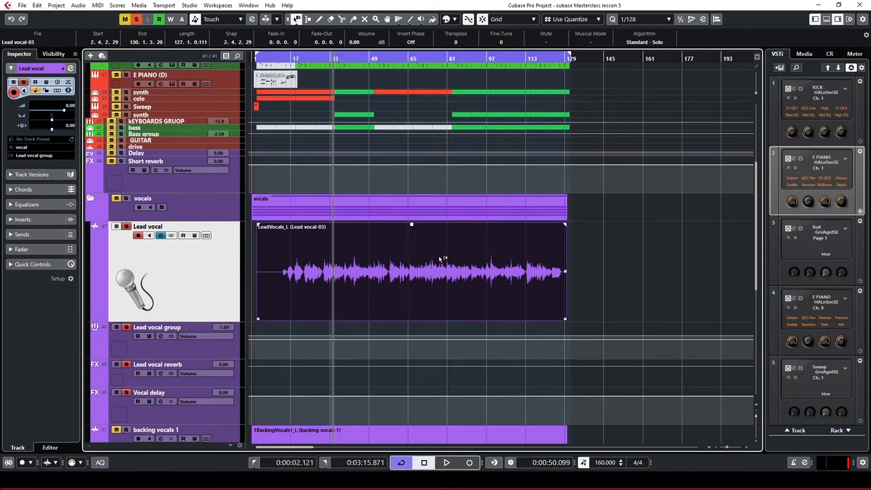
# Open the Lead vocal group's Channel Settings and inspect the GEQ-30 Simple Lead Vox curve
pyautogui.click(610, 292)
pyautogui.click(182, 352)
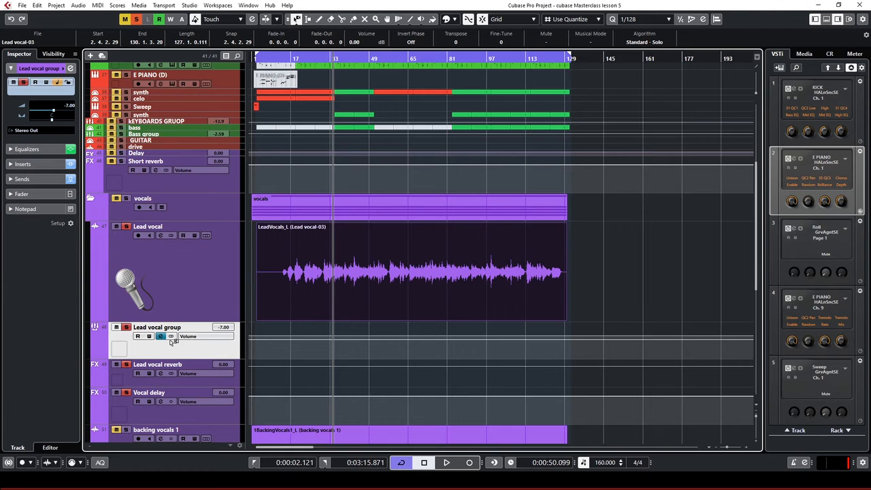
pyautogui.click(161, 336)
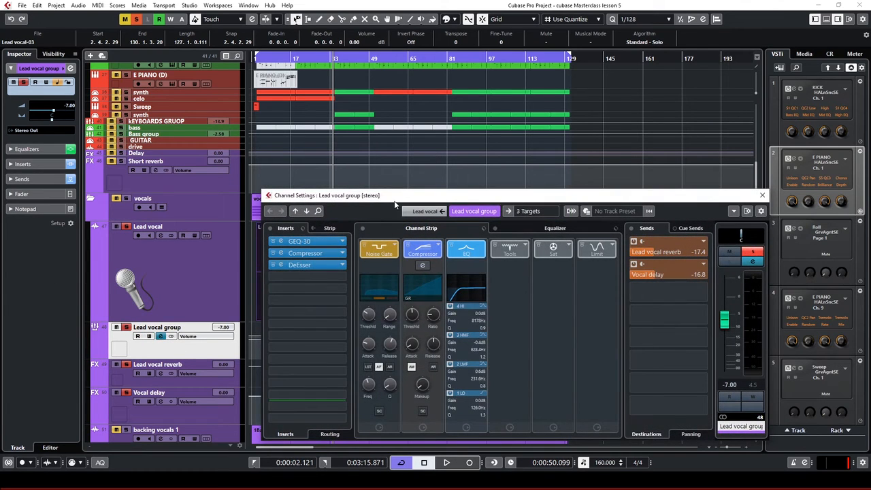
pyautogui.moveTo(395, 203); pyautogui.dragTo(382, 160)
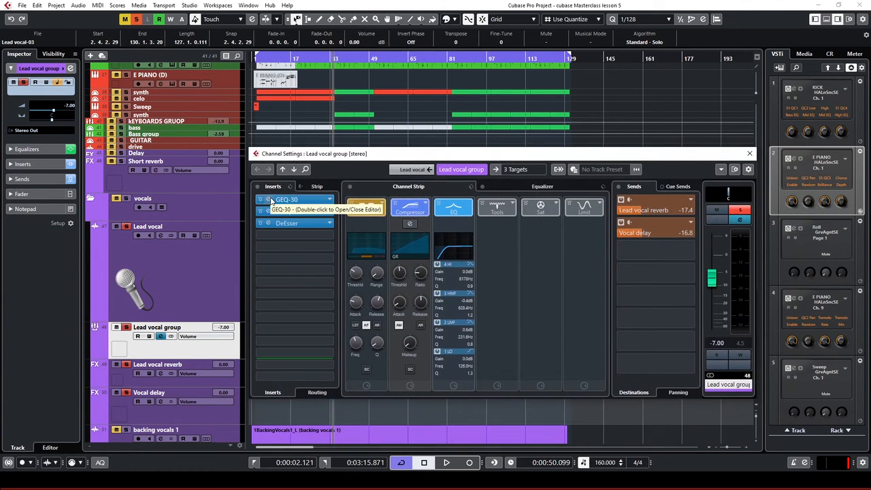
pyautogui.doubleClick(271, 201)
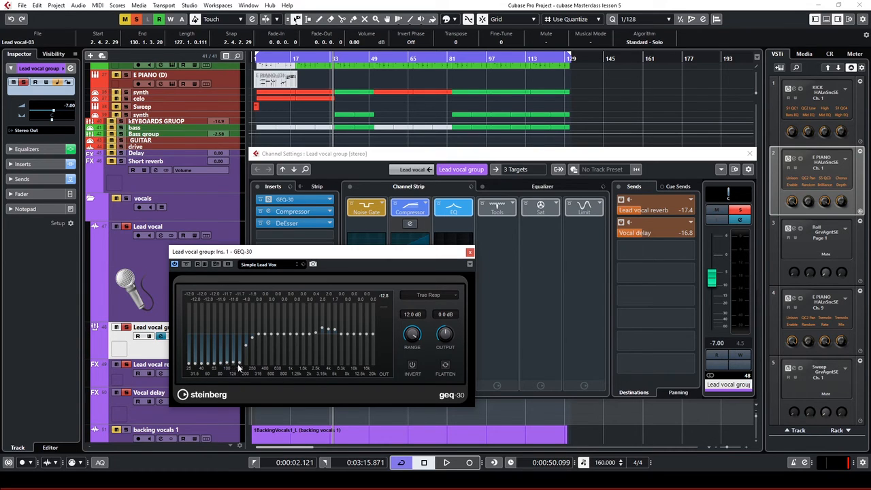
pyautogui.click(467, 253)
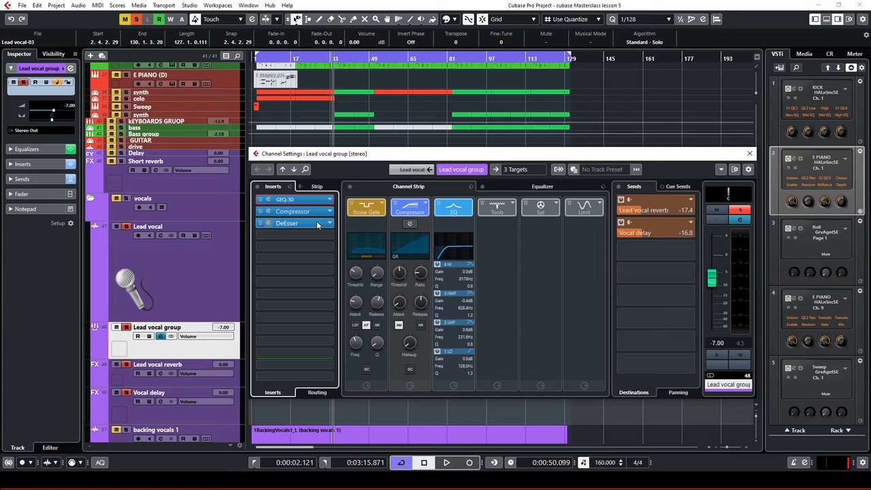
# Open the Lead vocal group's Compressor editor with its 'Lead Vocals In Your Face' preset
pyautogui.click(271, 213)
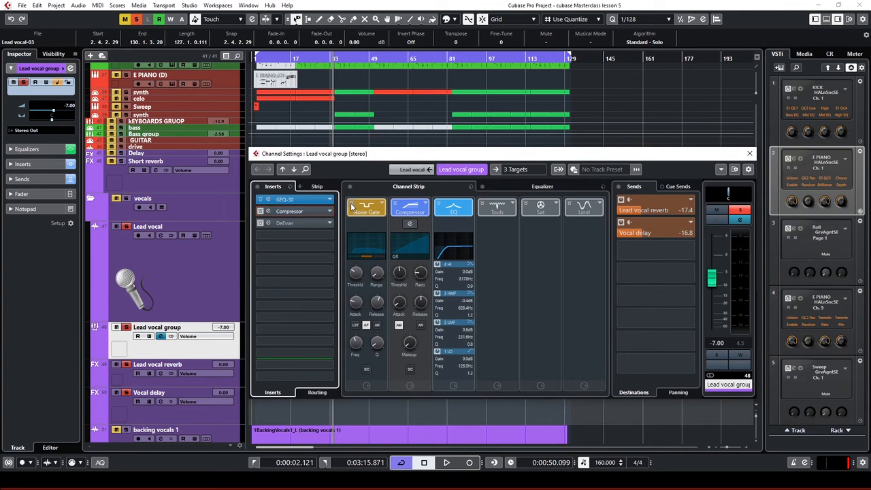
# Bypass the channel strip's Noise Gate, Compressor and EQ, both vocal sends, and GEQ-30
pyautogui.click(352, 205)
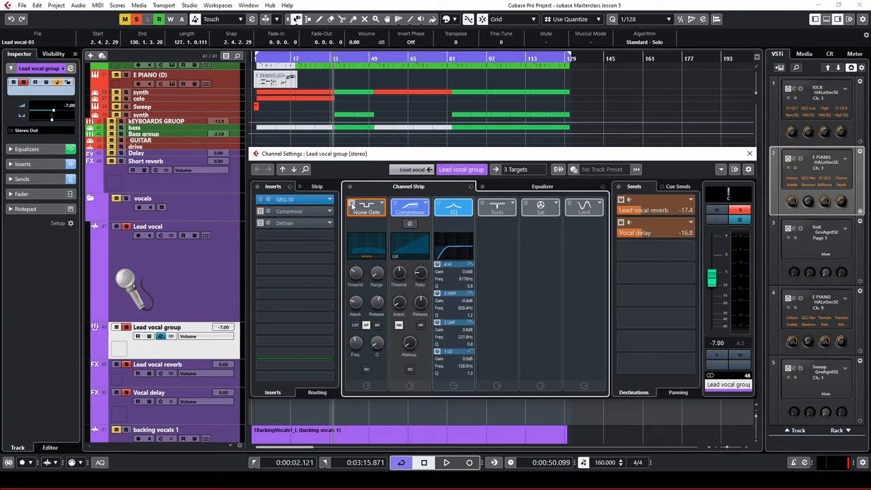
pyautogui.click(395, 204)
pyautogui.click(438, 205)
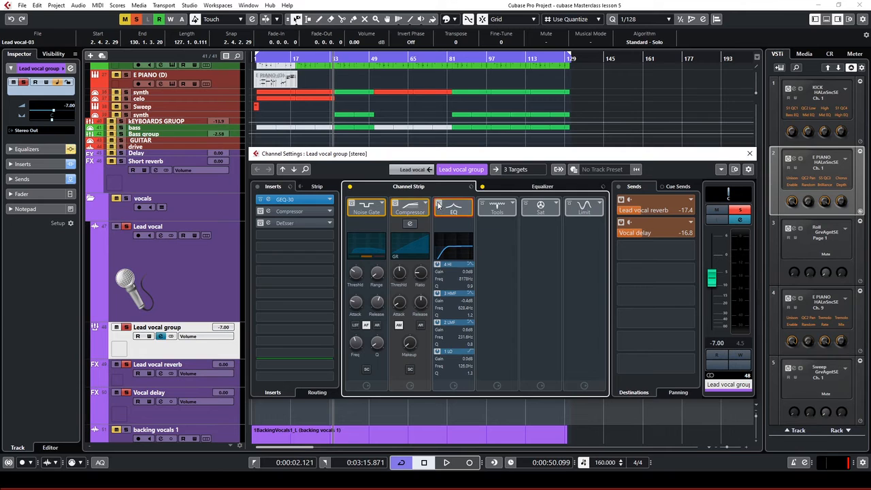
pyautogui.click(621, 200)
pyautogui.click(621, 223)
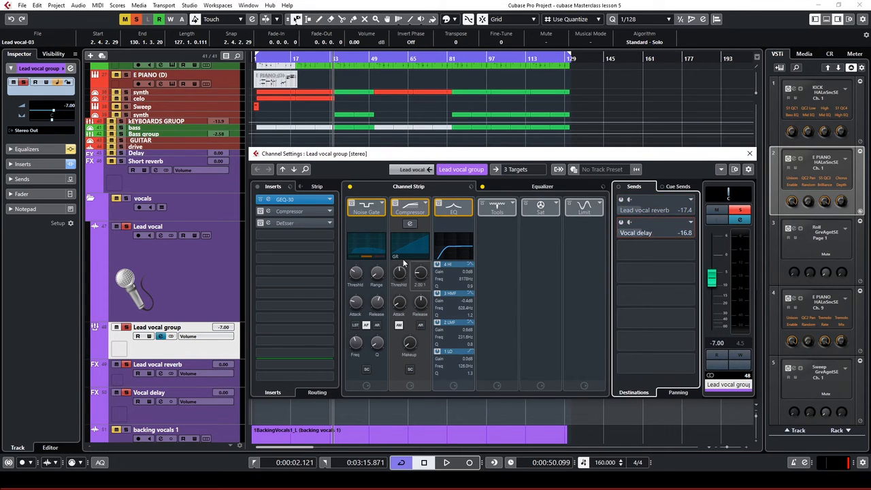
pyautogui.click(261, 201)
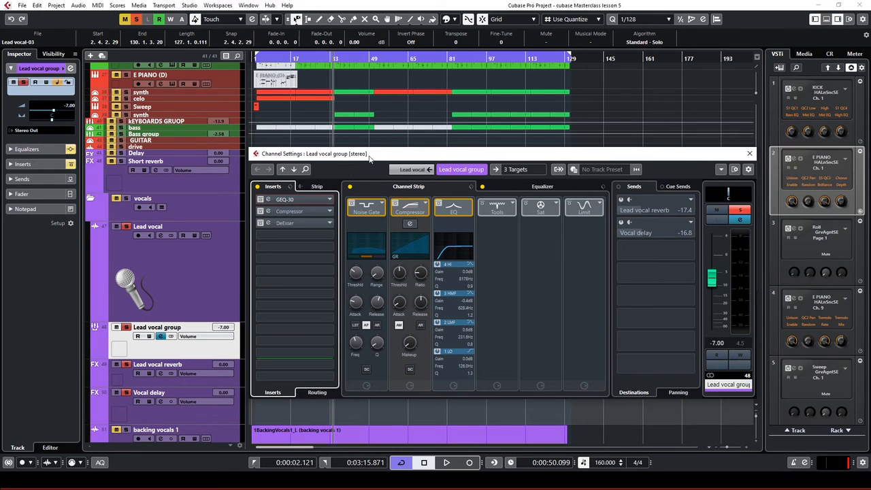
# Play the vocals from about 19 seconds and re-enable GEQ-30 while listening
pyautogui.moveTo(370, 158); pyautogui.dragTo(488, 143)
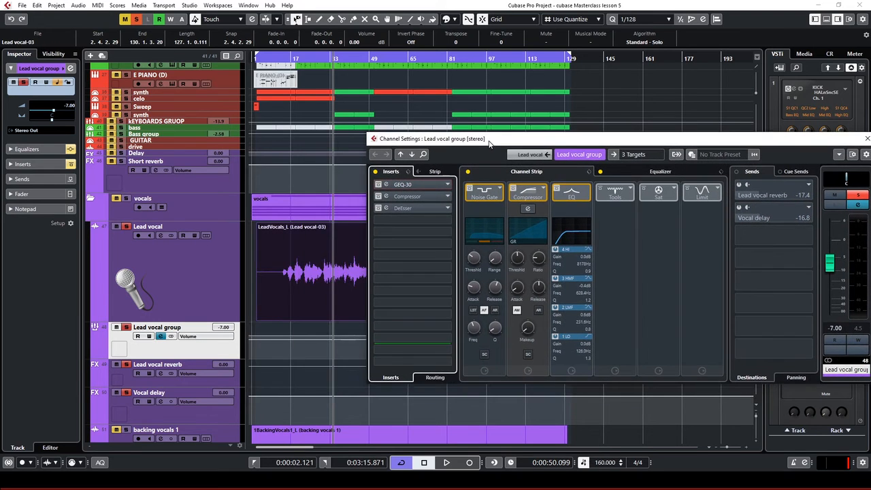
pyautogui.click(282, 58)
pyautogui.press('space')
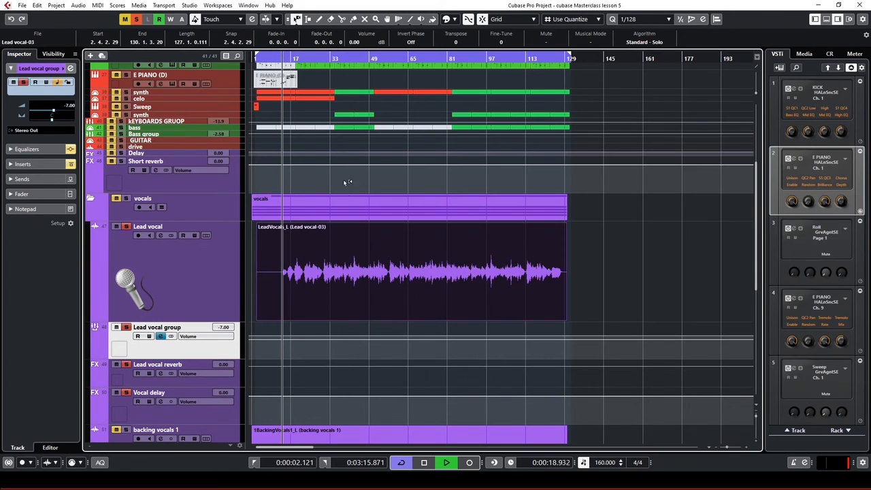
pyautogui.click(160, 337)
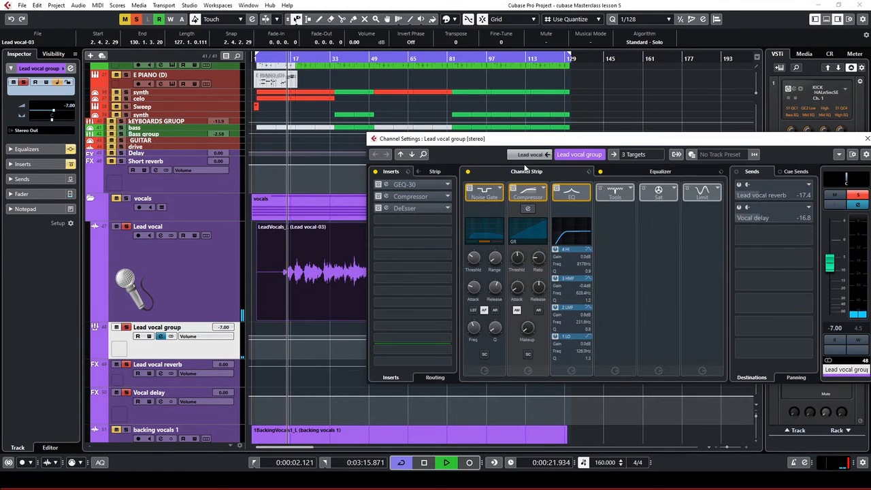
pyautogui.moveTo(517, 140); pyautogui.dragTo(617, 128)
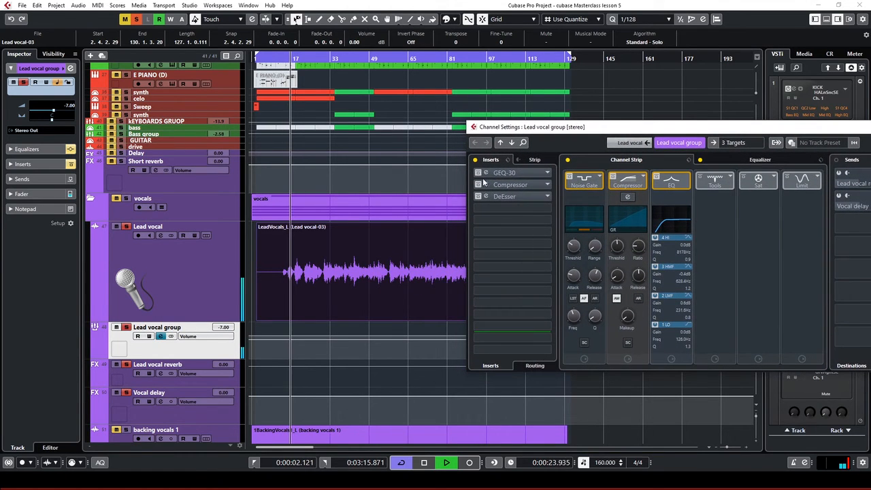
pyautogui.press('space')
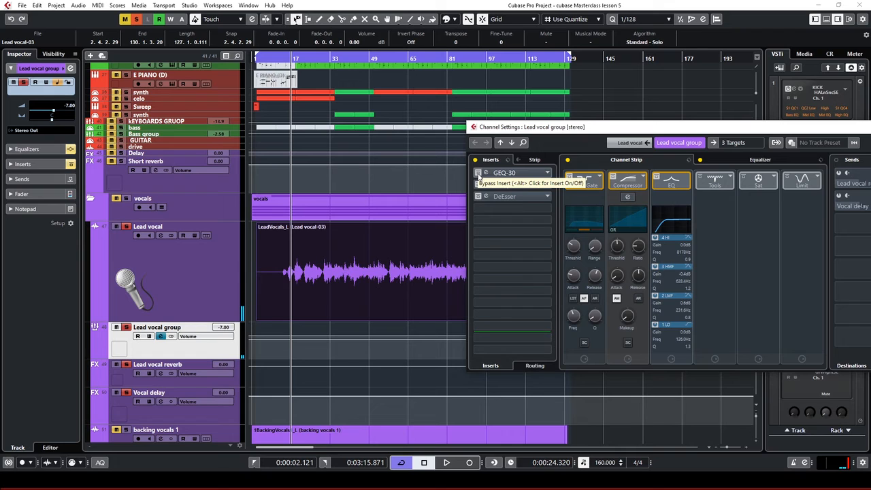
pyautogui.click(481, 176)
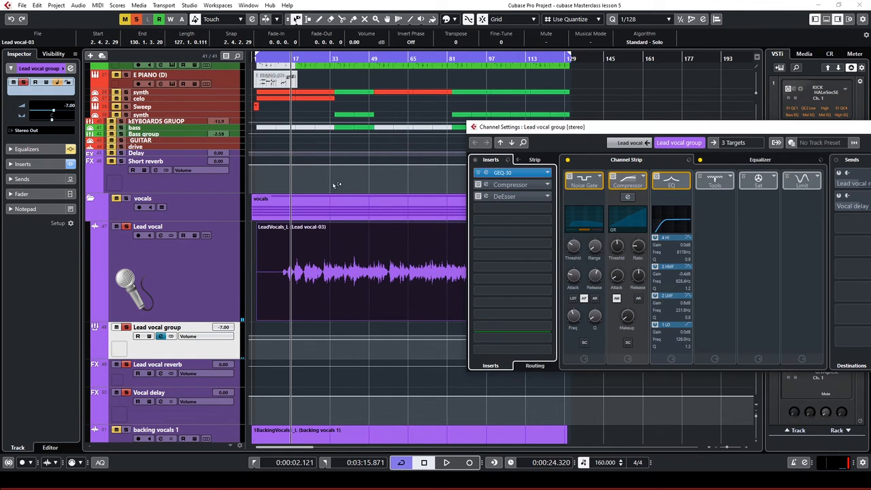
pyautogui.doubleClick(283, 58)
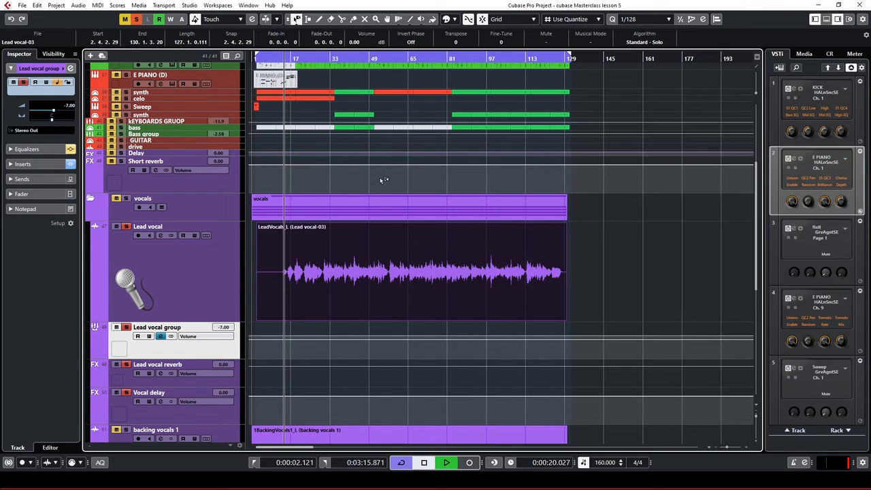
pyautogui.click(161, 235)
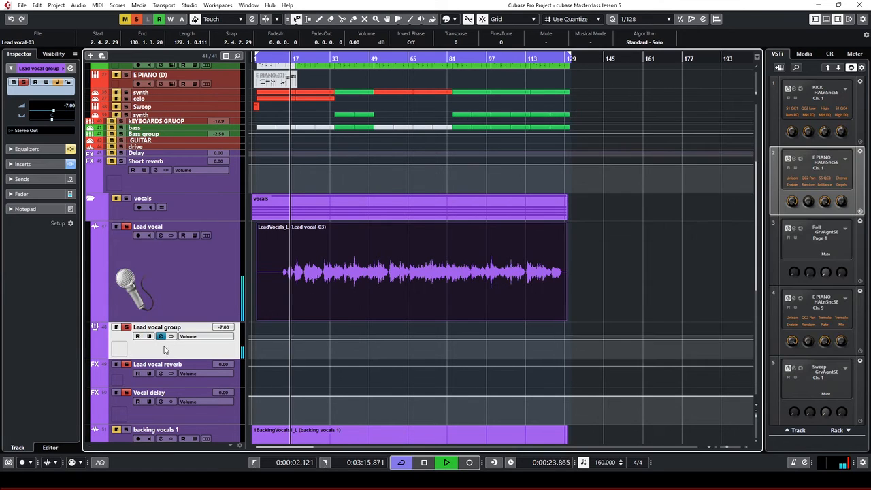
pyautogui.click(160, 336)
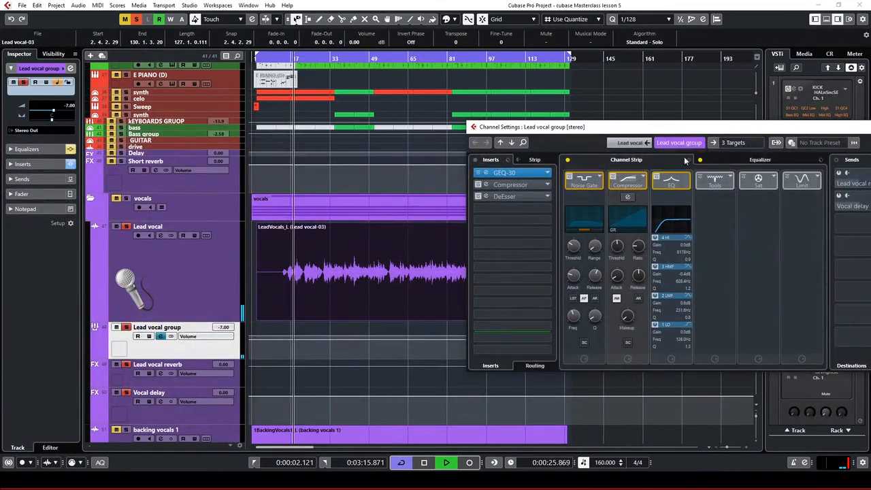
pyautogui.moveTo(727, 128); pyautogui.dragTo(682, 126)
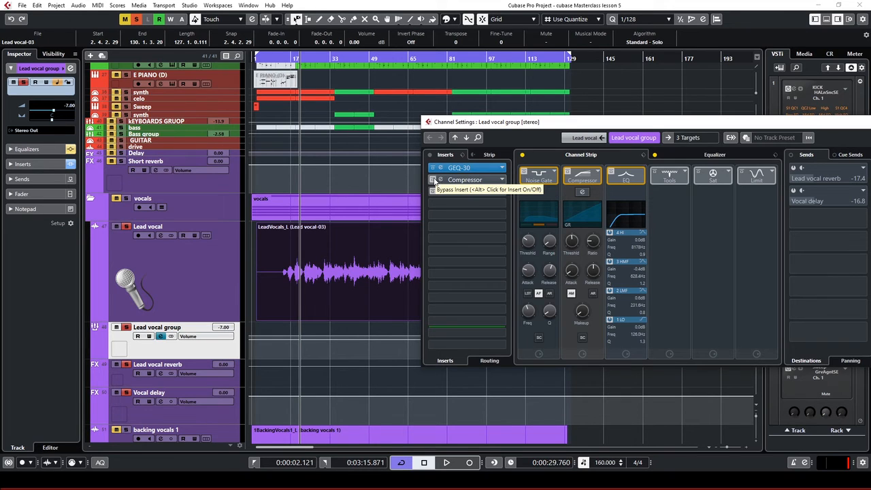
# Re-enable the Lead vocal group's Compressor insert, stop playback, review its settings, and return to Channel Settings
pyautogui.click(433, 180)
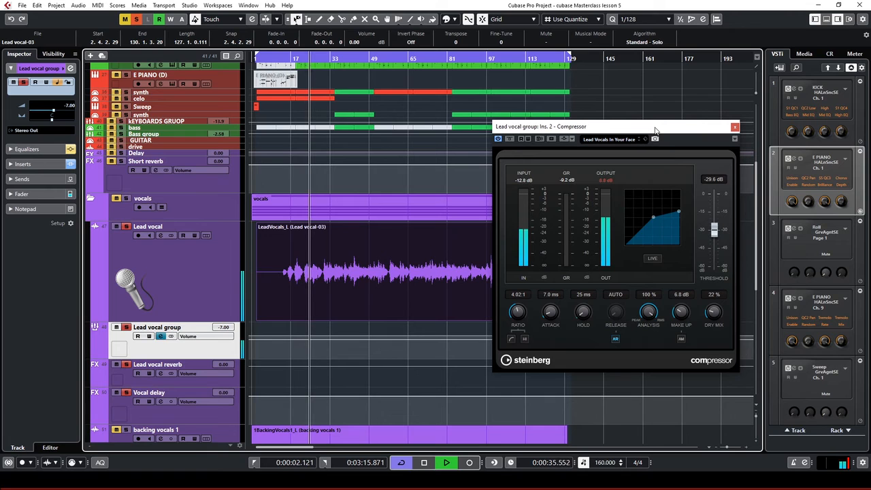
pyautogui.press('space')
pyautogui.moveTo(656, 129); pyautogui.dragTo(482, 166)
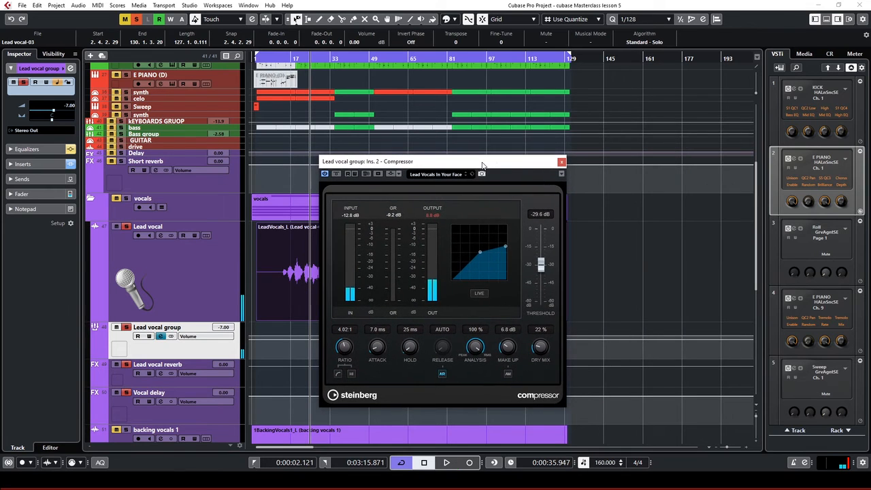
pyautogui.click(562, 162)
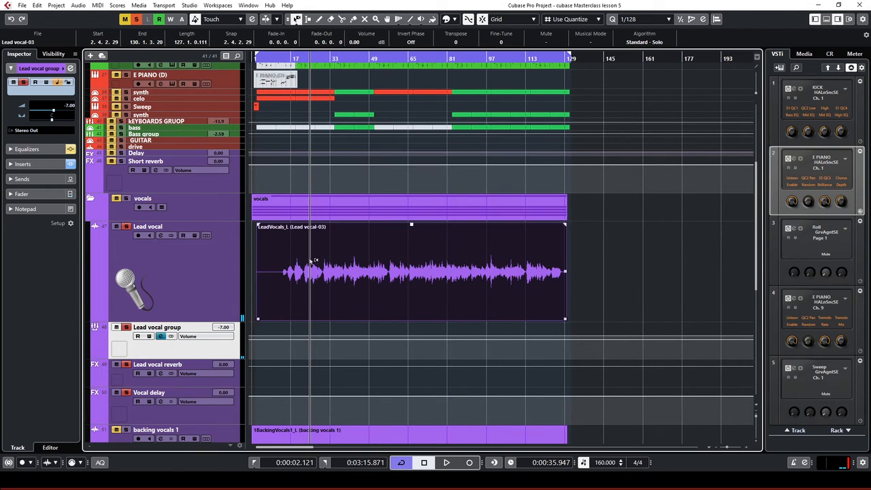
pyautogui.click(161, 337)
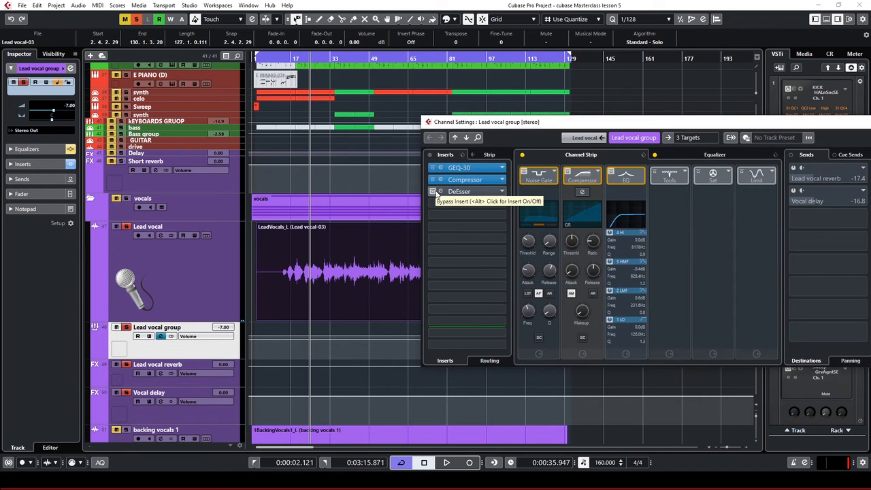
# Open the Lead vocal group's DeEsser editor and bypass the DeEsser insert
pyautogui.click(442, 191)
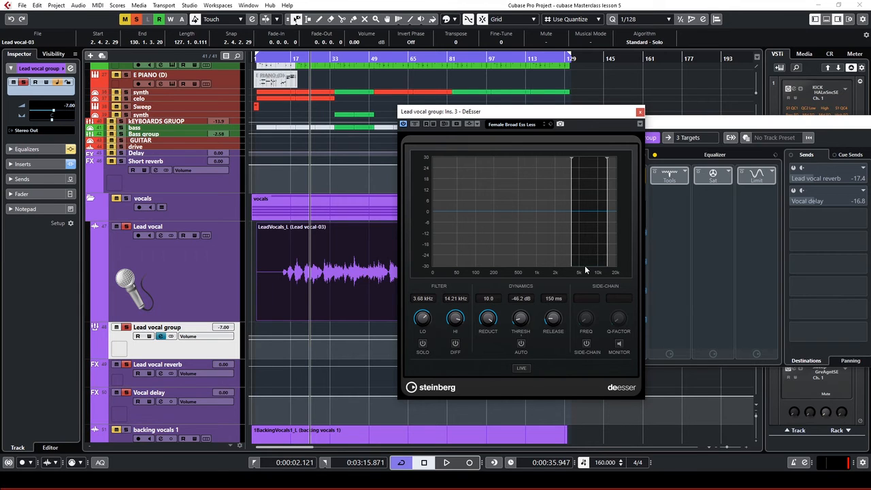
pyautogui.moveTo(519, 117); pyautogui.dragTo(613, 131)
pyautogui.click(431, 192)
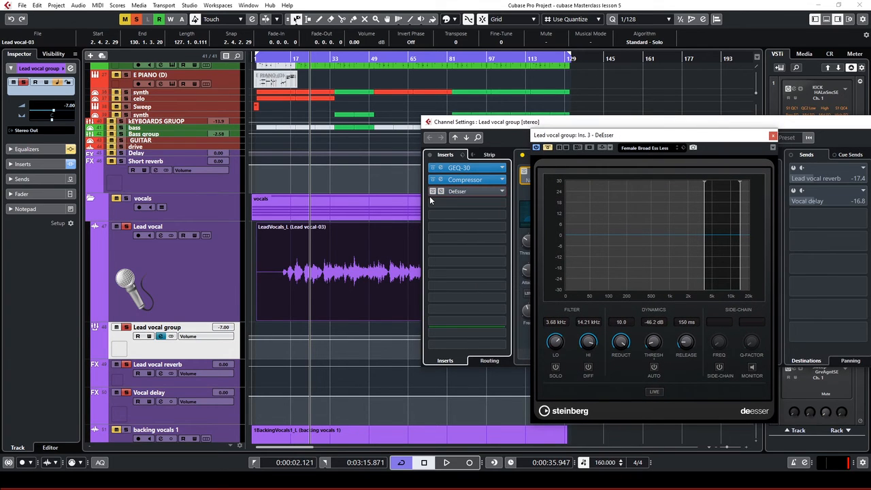
# Play from 0:00:21 comparing the DeEsser active and bypassed, then stop and close its window
pyautogui.click(286, 58)
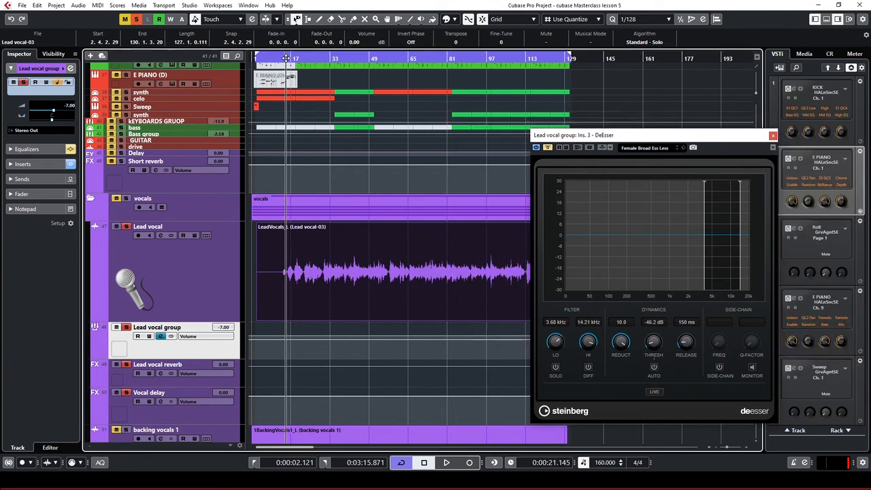
pyautogui.press('space')
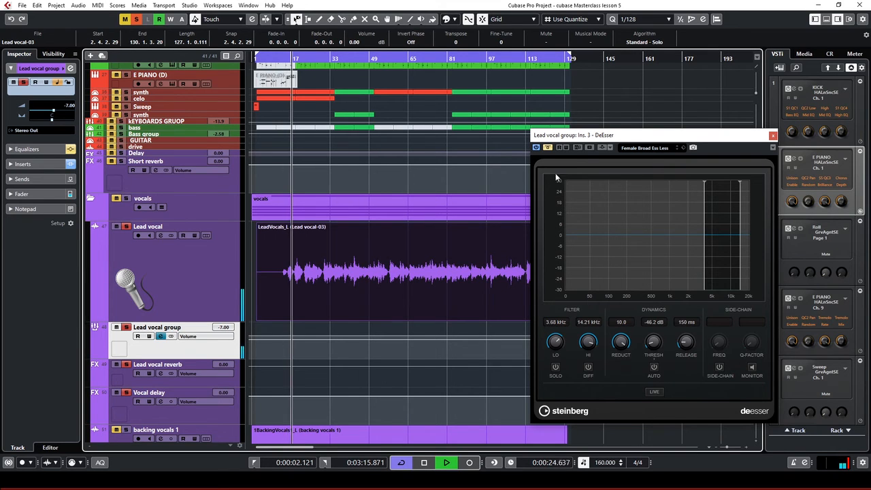
pyautogui.click(548, 147)
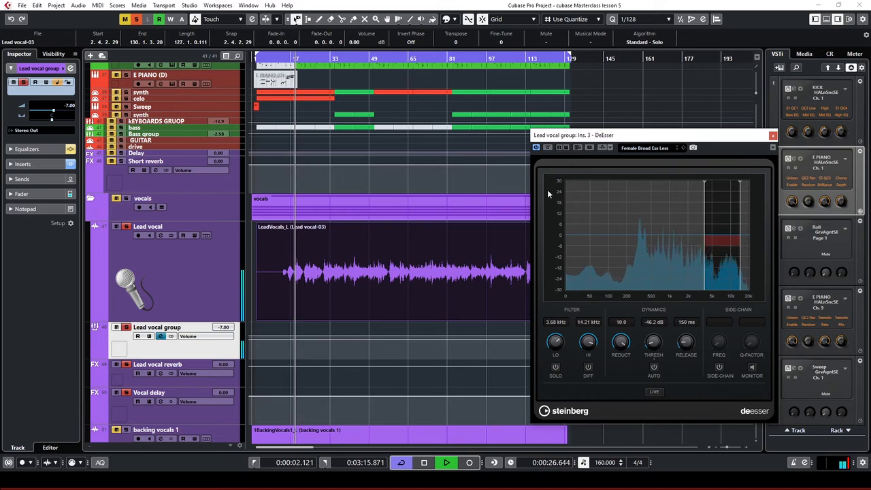
pyautogui.click(548, 148)
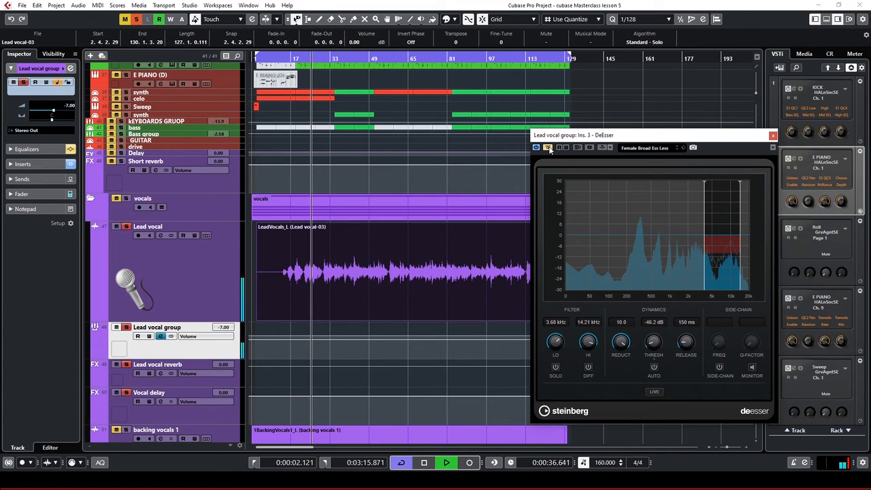
pyautogui.press('space')
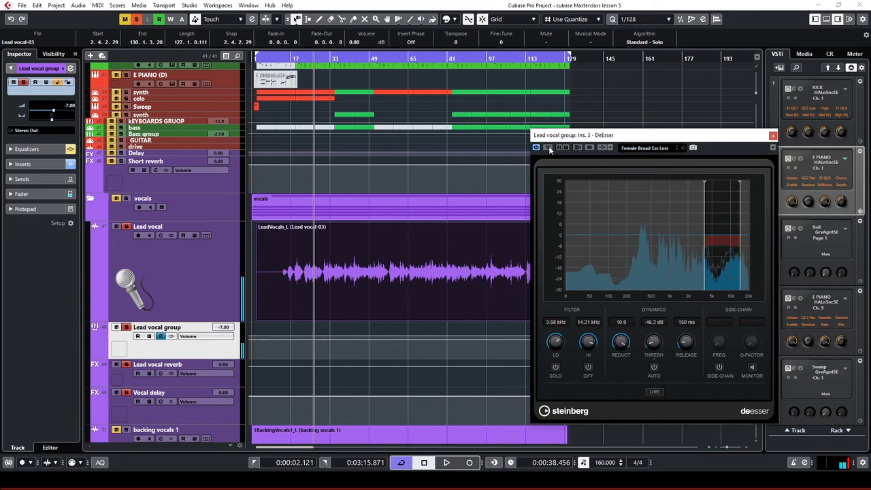
pyautogui.press('space')
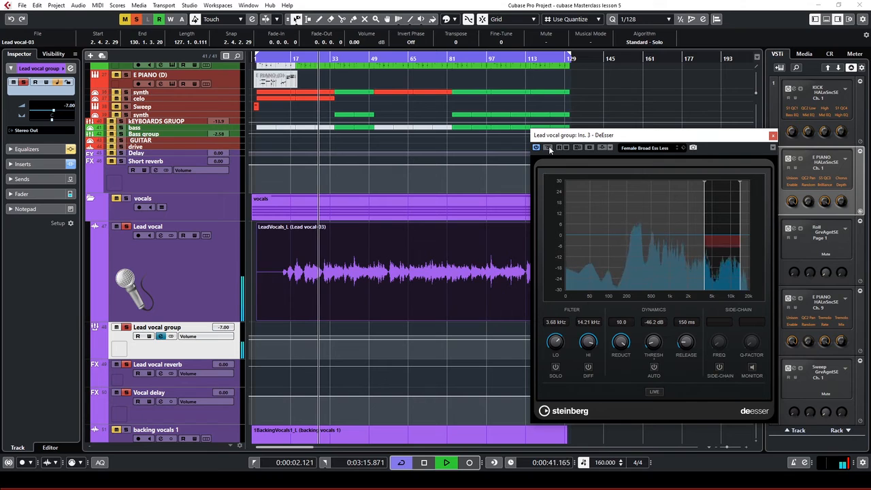
pyautogui.press('space')
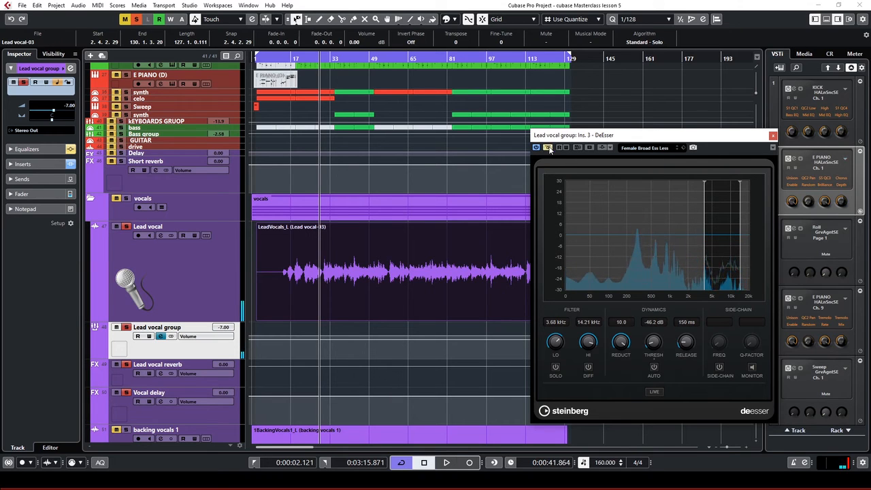
pyautogui.press('space')
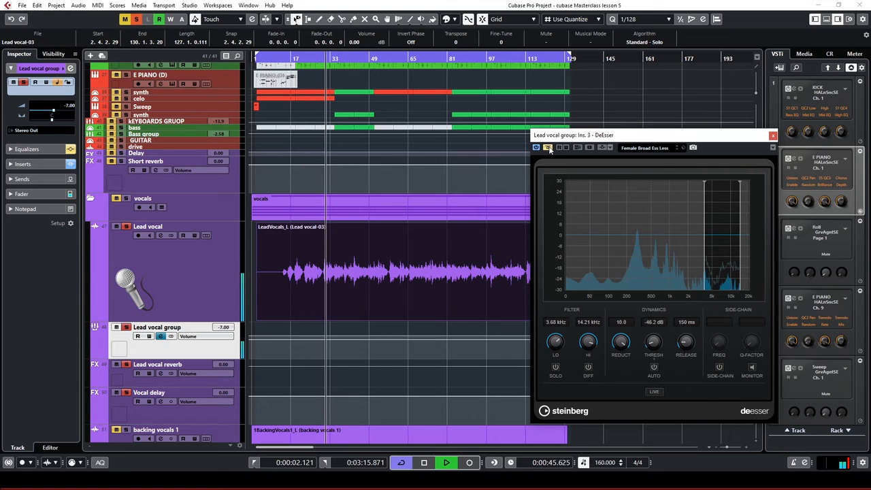
pyautogui.press('space')
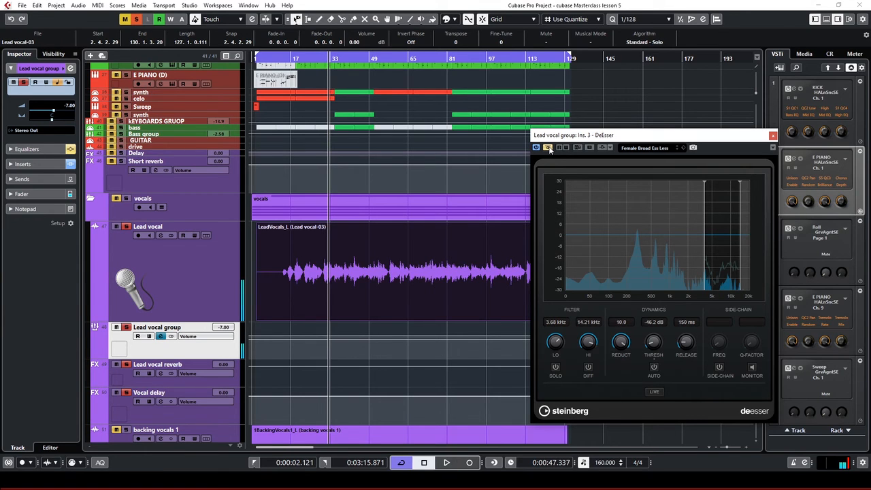
pyautogui.click(773, 136)
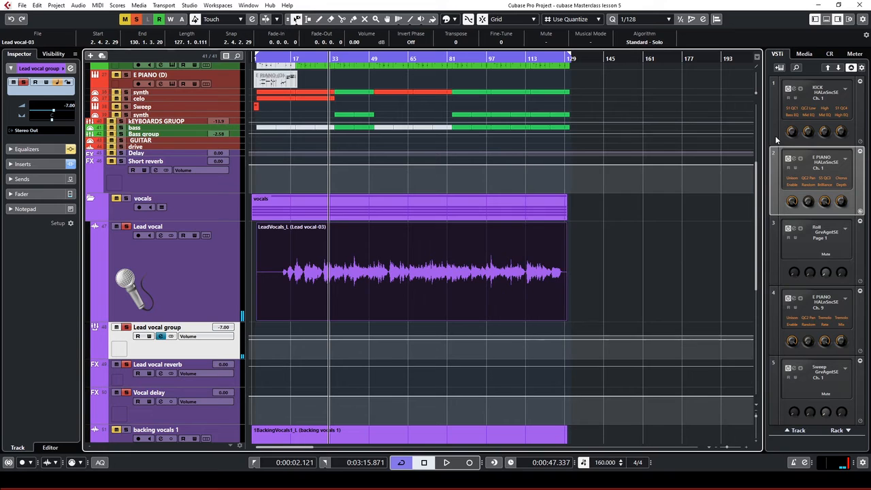
# Reopen the Lead vocal group's Channel Settings with its GEQ-30, Compressor and DeEsser inserts
pyautogui.click(161, 337)
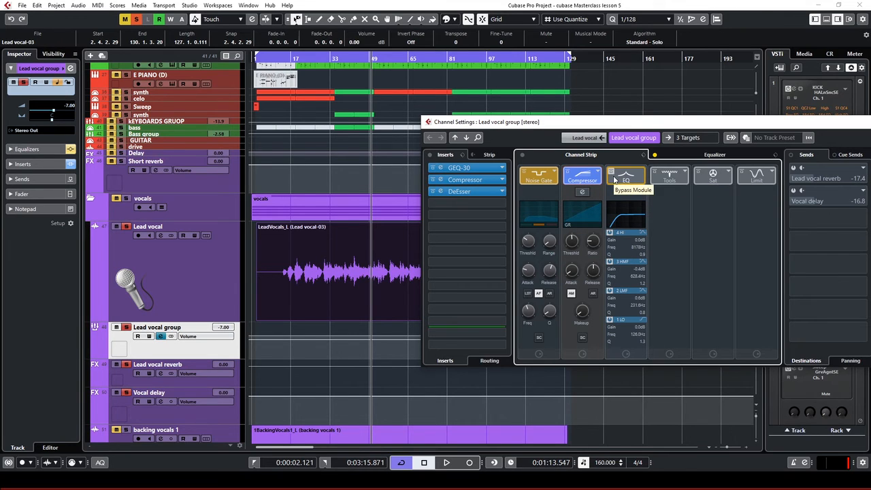
# Show the Lead vocal group's EQ curve, browse EQ presets without loading one, and reveal the fader
pyautogui.click(715, 155)
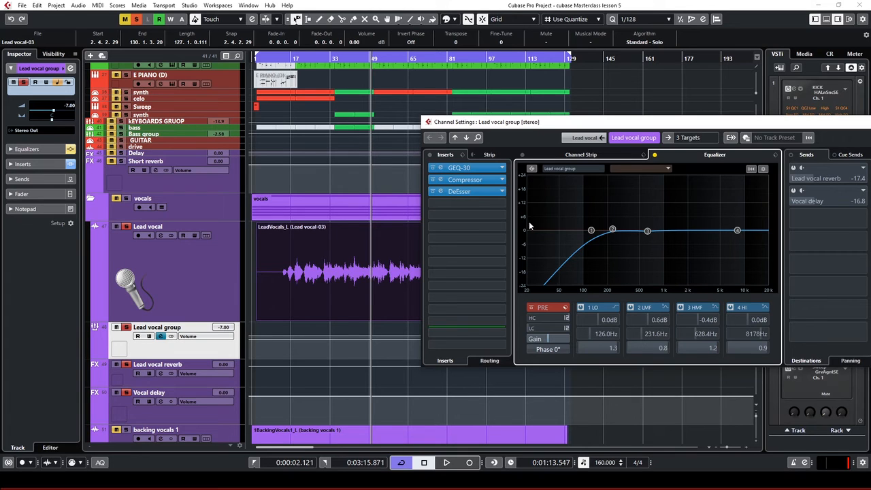
pyautogui.click(776, 156)
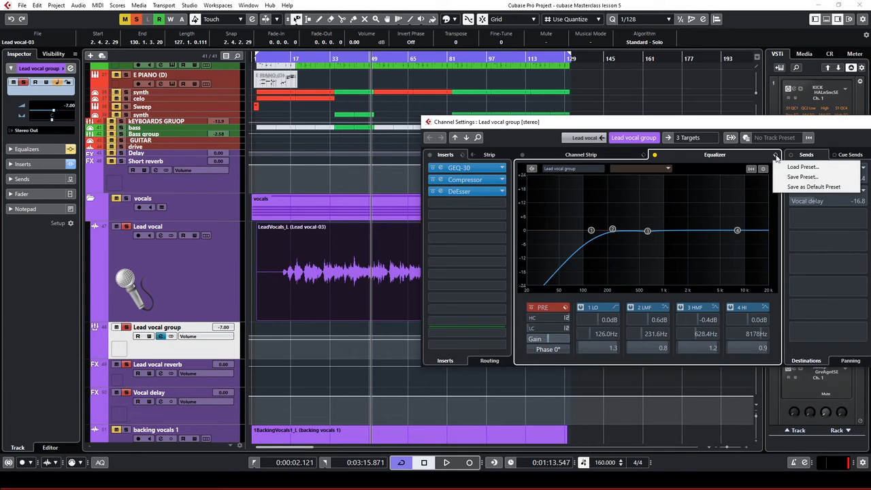
pyautogui.click(795, 167)
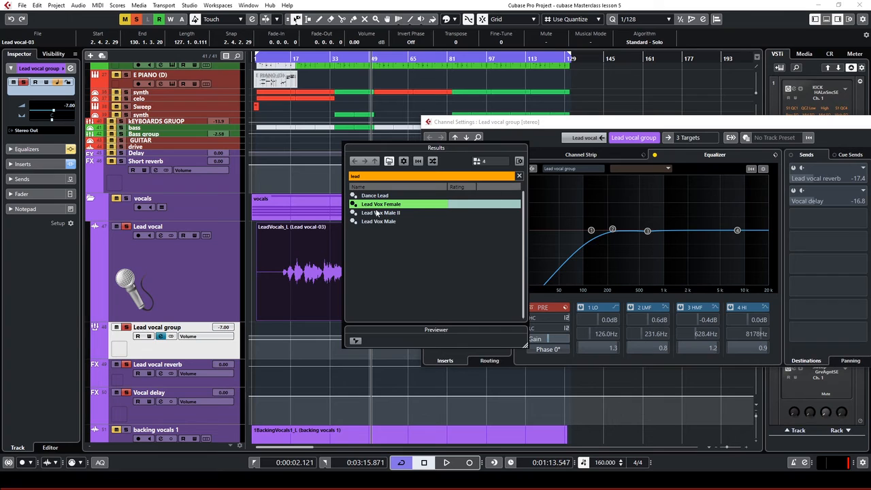
pyautogui.click(565, 124)
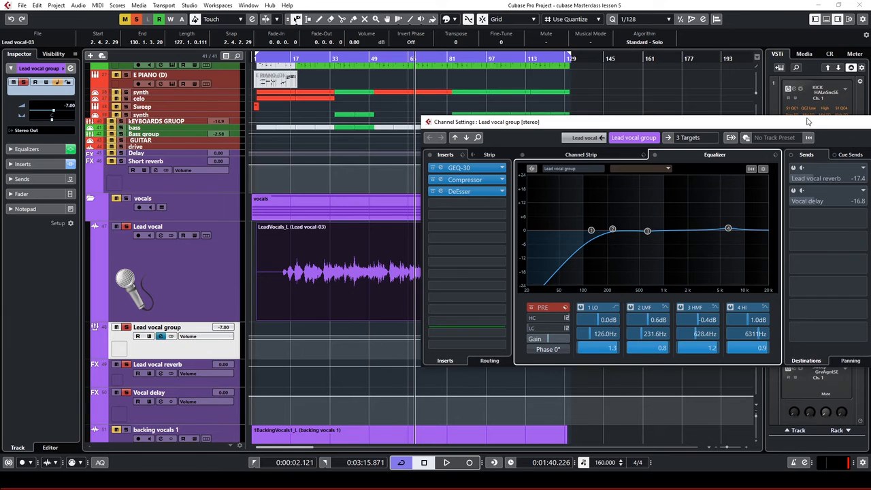
pyautogui.moveTo(806, 125); pyautogui.dragTo(741, 121)
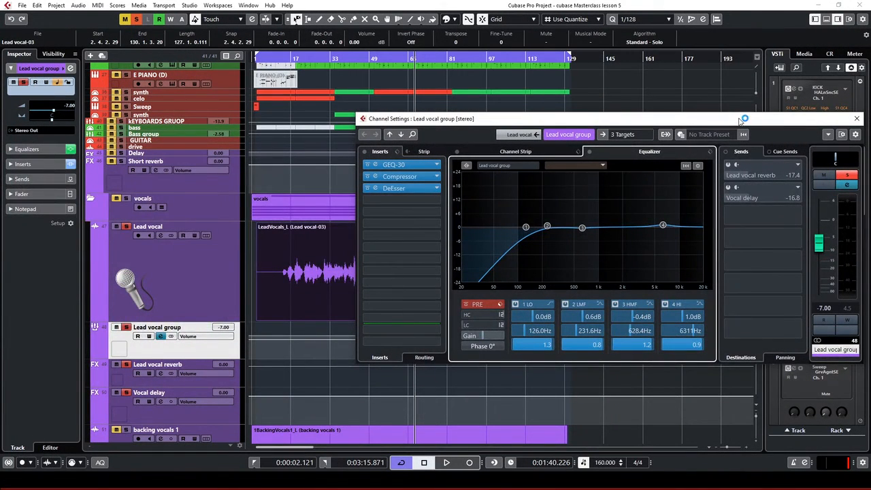
# Activate the Lead vocal reverb send and inspect its Plate At 3sec REVerence settings
pyautogui.click(728, 166)
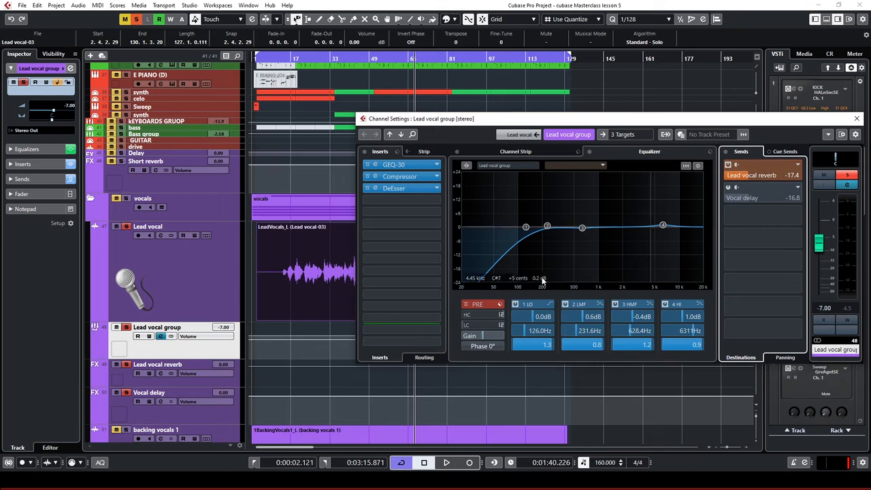
pyautogui.click(225, 382)
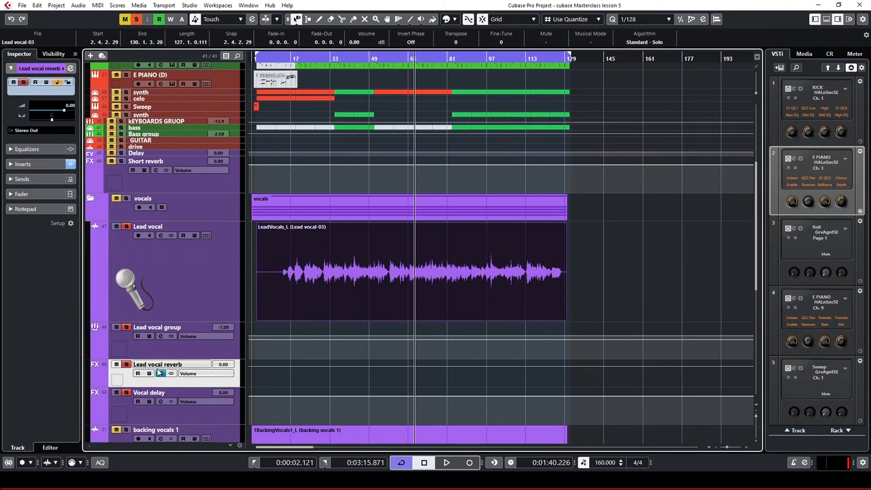
pyautogui.click(161, 373)
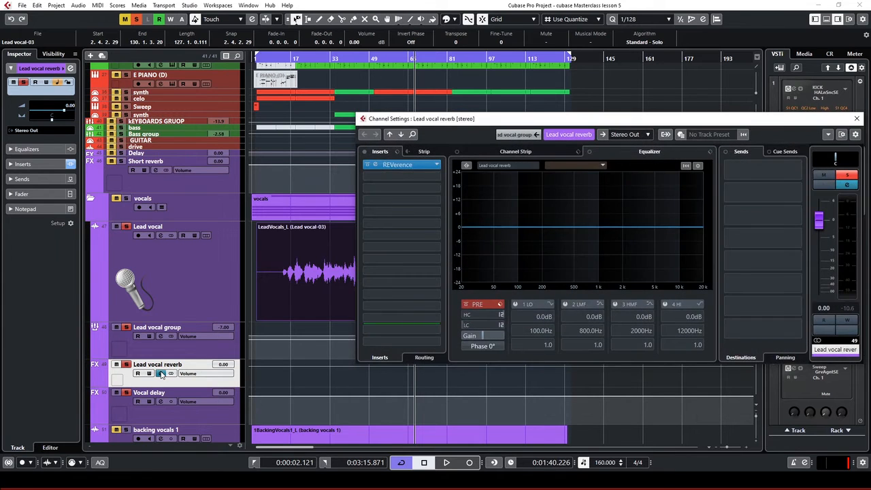
pyautogui.click(376, 166)
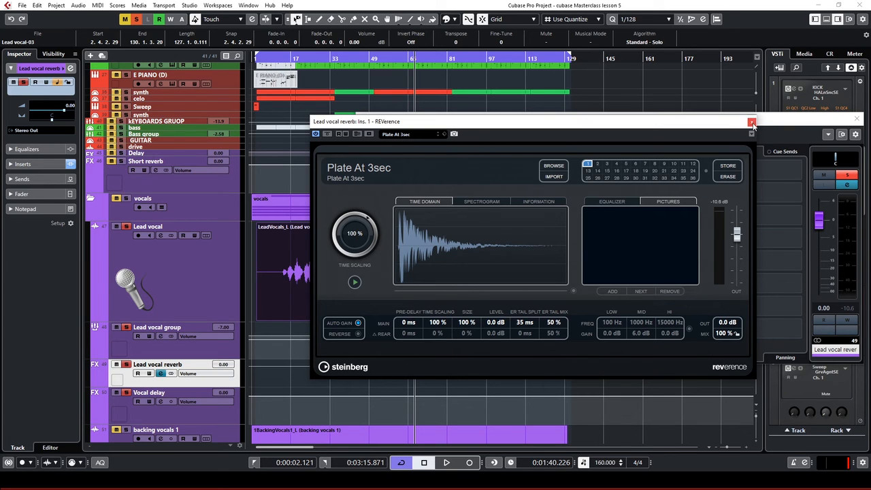
pyautogui.click(752, 122)
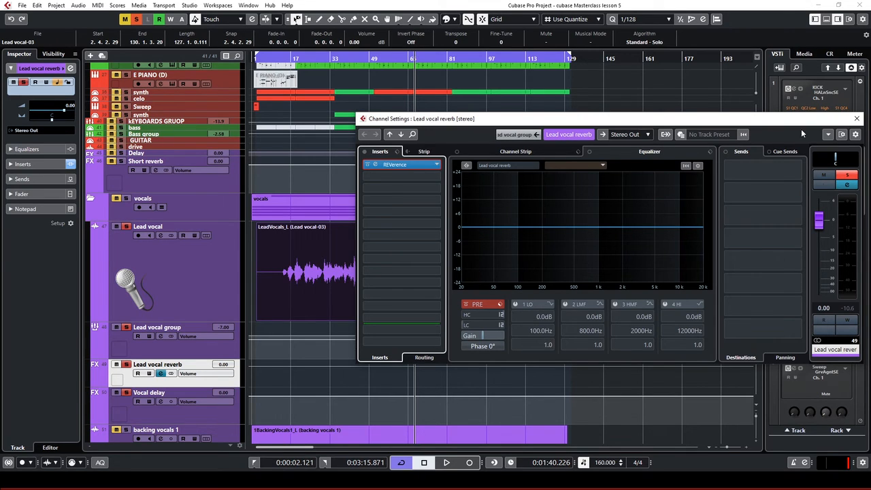
pyautogui.click(858, 119)
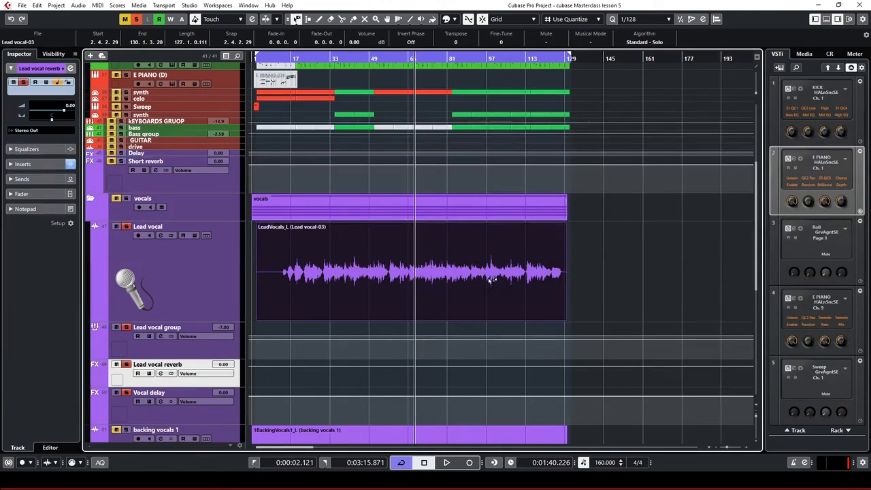
# Play from near the song start while checking the Lead vocal and Lead vocal group channel settings
pyautogui.click(158, 345)
pyautogui.click(160, 337)
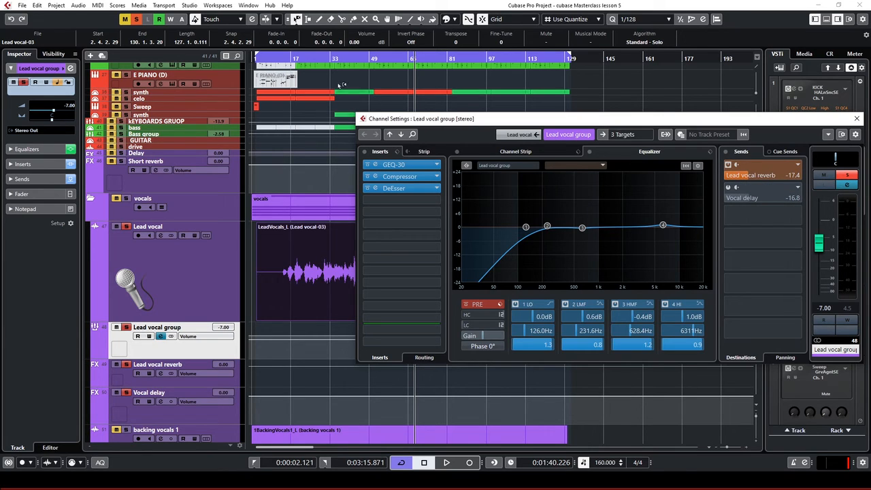
pyautogui.click(291, 59)
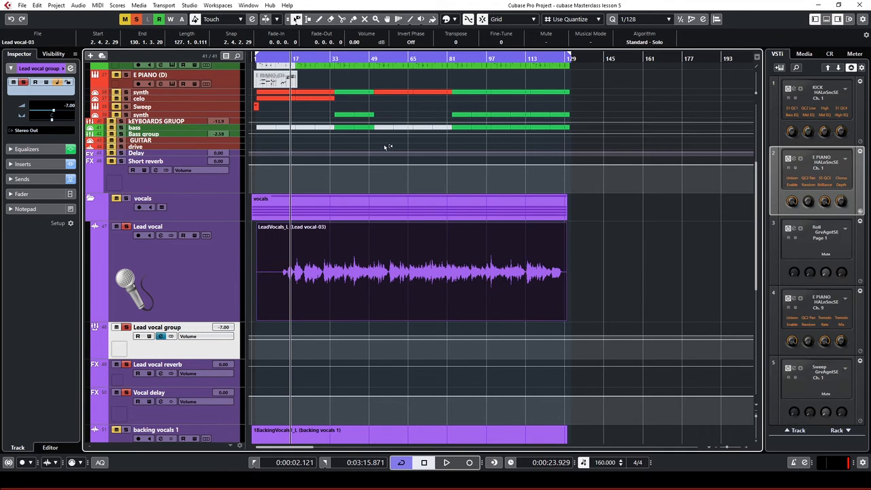
pyautogui.press('space')
pyautogui.click(162, 272)
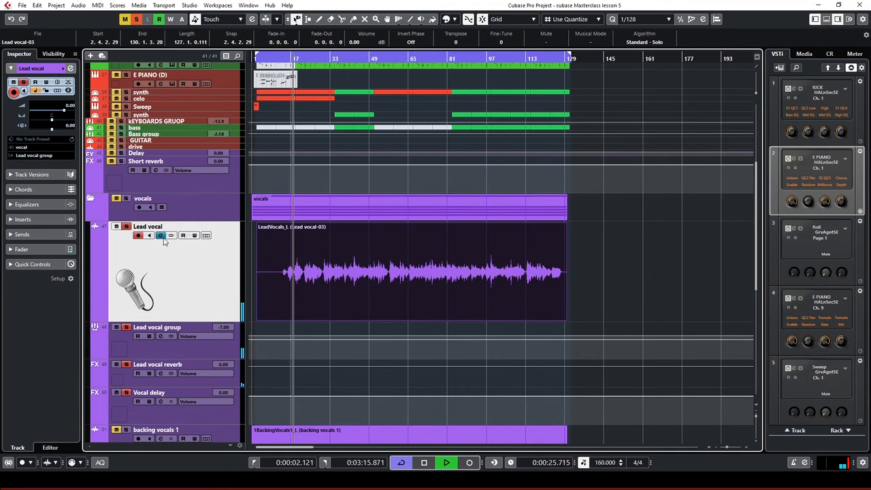
pyautogui.click(161, 236)
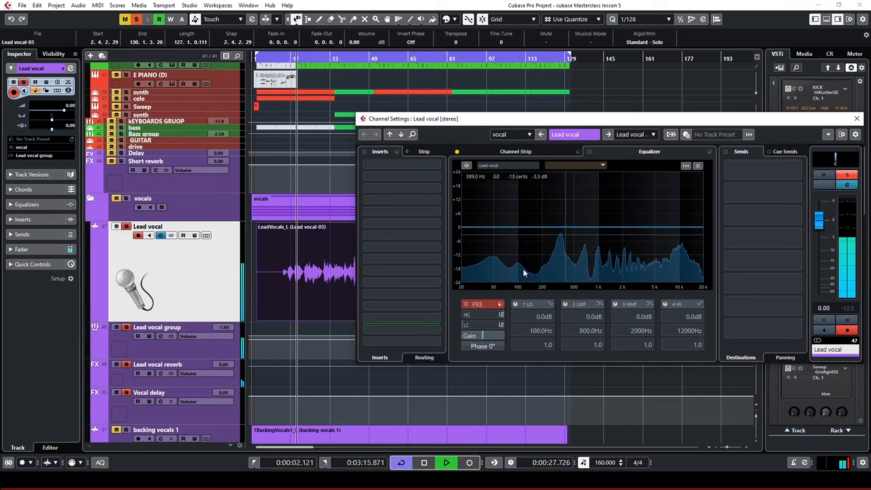
pyautogui.click(854, 120)
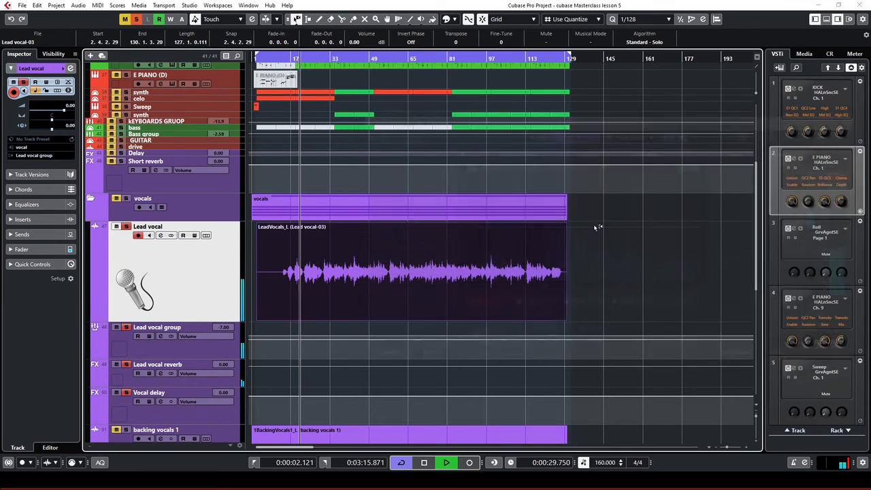
pyautogui.click(160, 336)
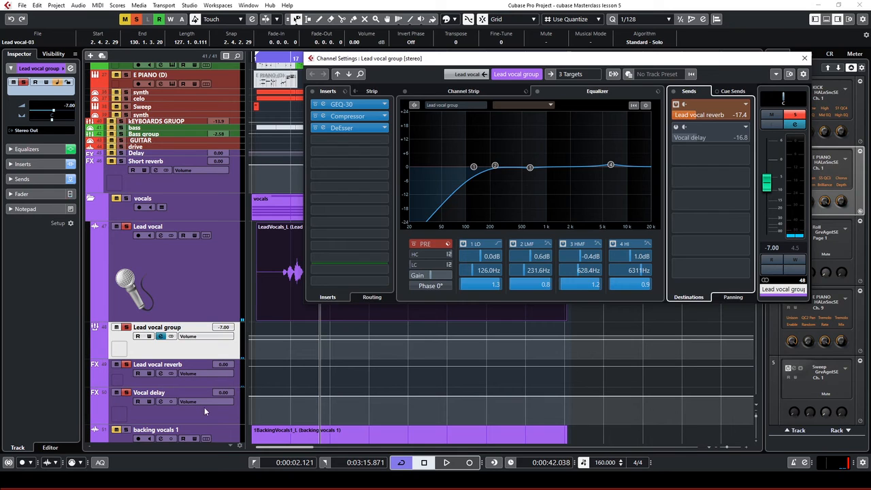
pyautogui.click(205, 409)
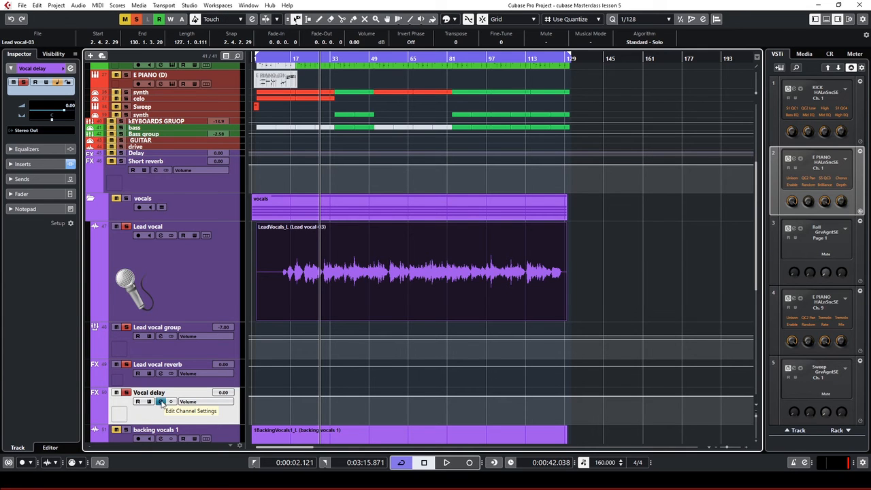
# Set the Delay 2 mix of the Vocal delay's StereoDelay to 78.5 %
pyautogui.click(161, 402)
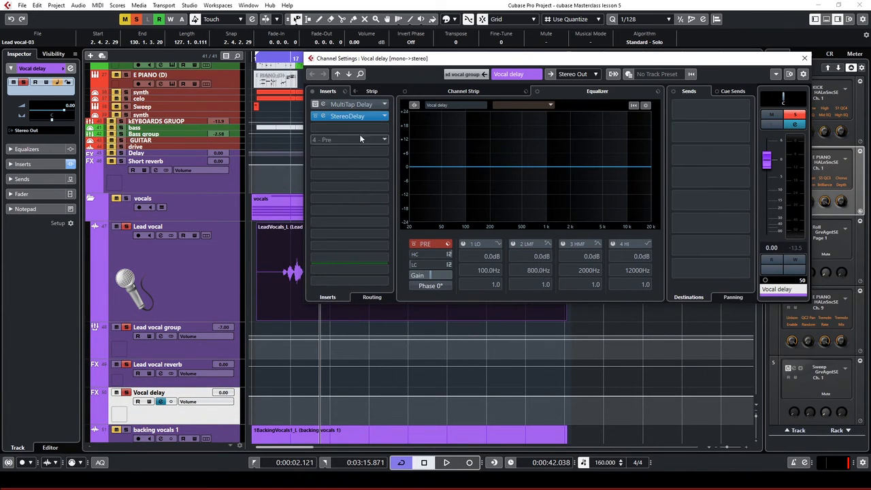
pyautogui.click(325, 116)
pyautogui.moveTo(202, 59); pyautogui.dragTo(439, 113)
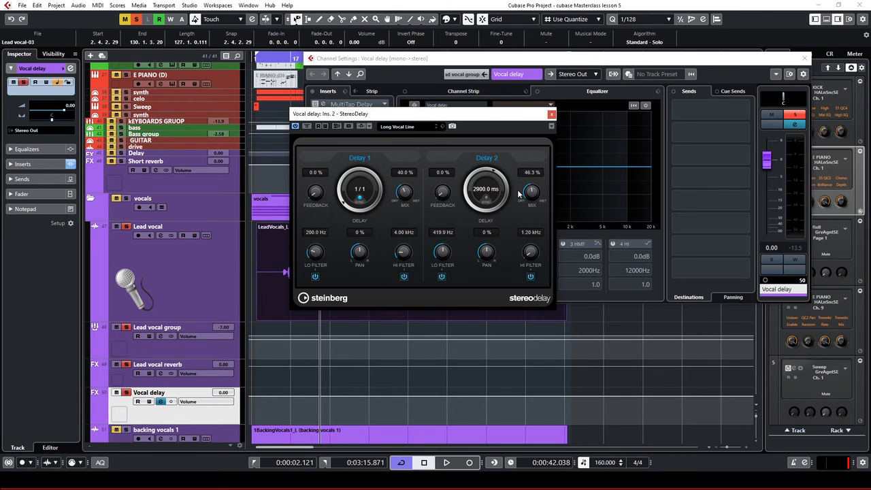
pyautogui.moveTo(535, 196); pyautogui.dragTo(515, 60)
pyautogui.moveTo(533, 192); pyautogui.dragTo(523, 233)
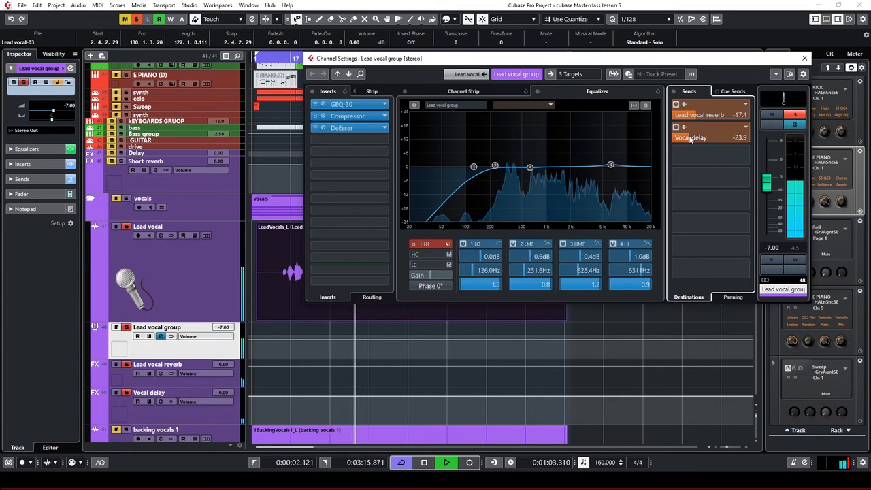
# Raise the Lead vocal group's Vocal delay send to −15.9 dB and stop playback
pyautogui.moveTo(690, 138); pyautogui.dragTo(703, 139)
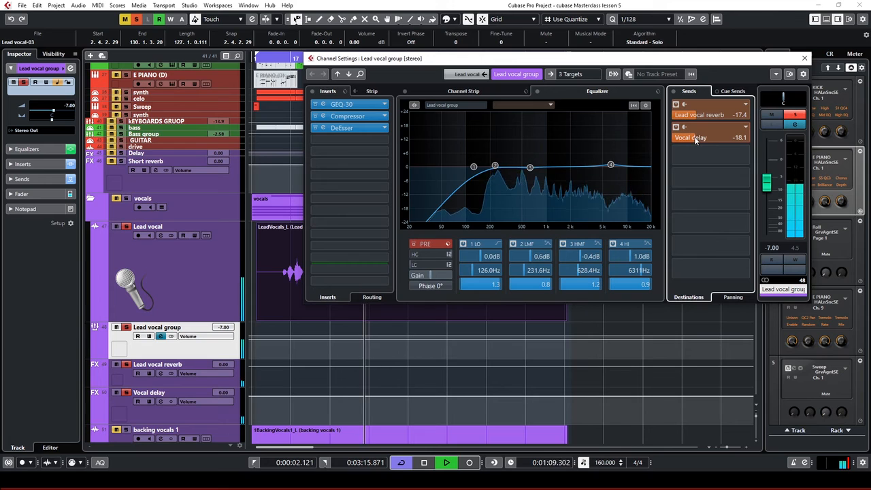
pyautogui.moveTo(694, 140); pyautogui.dragTo(696, 139)
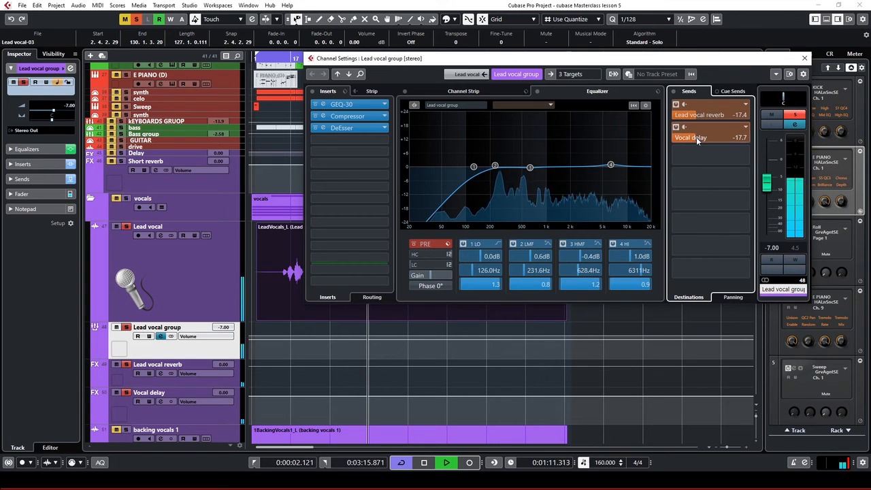
pyautogui.moveTo(697, 138); pyautogui.dragTo(701, 141)
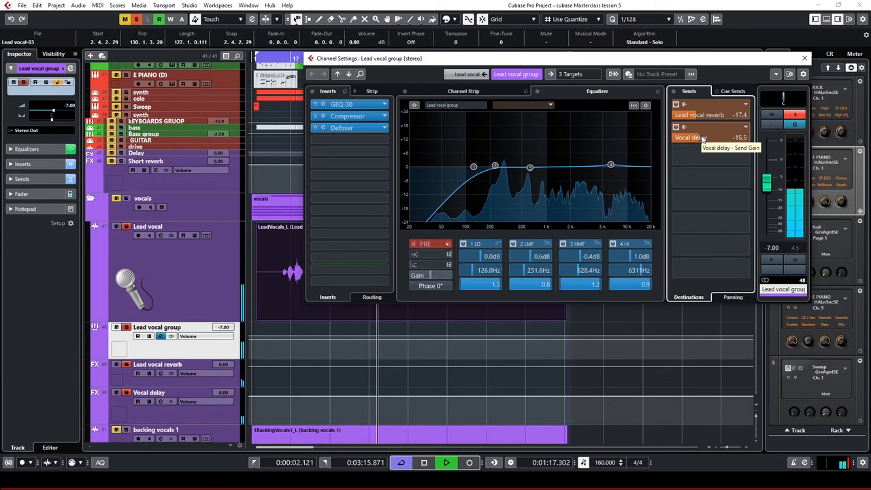
pyautogui.moveTo(699, 139); pyautogui.dragTo(695, 139)
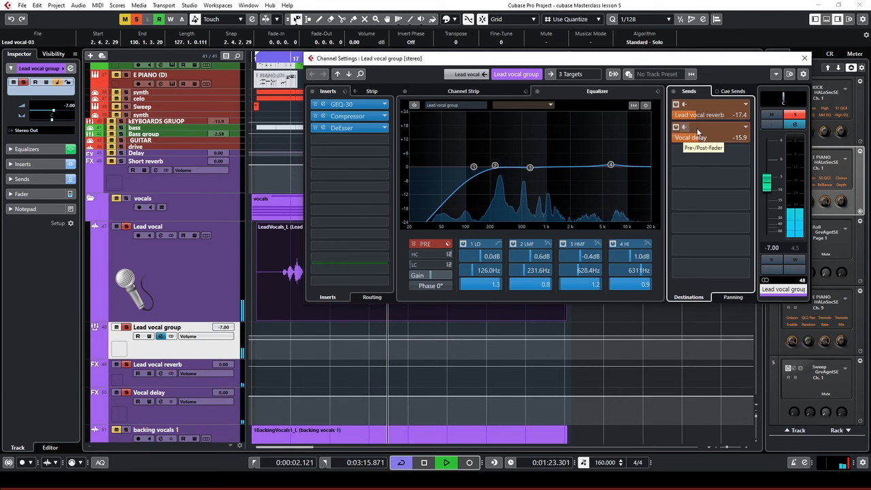
pyautogui.press('space')
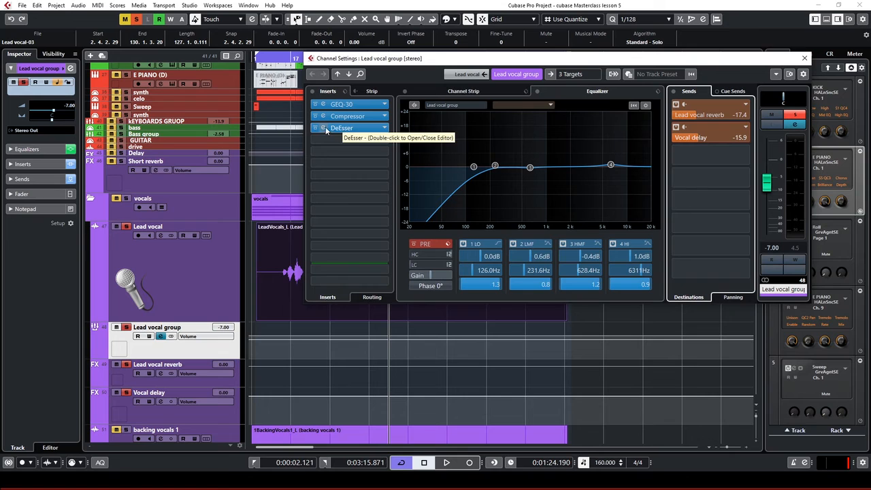
# Expand the channel strip, inspect the GEQ-30, Compressor and DeEsser editors, then close Channel Settings
pyautogui.click(435, 88)
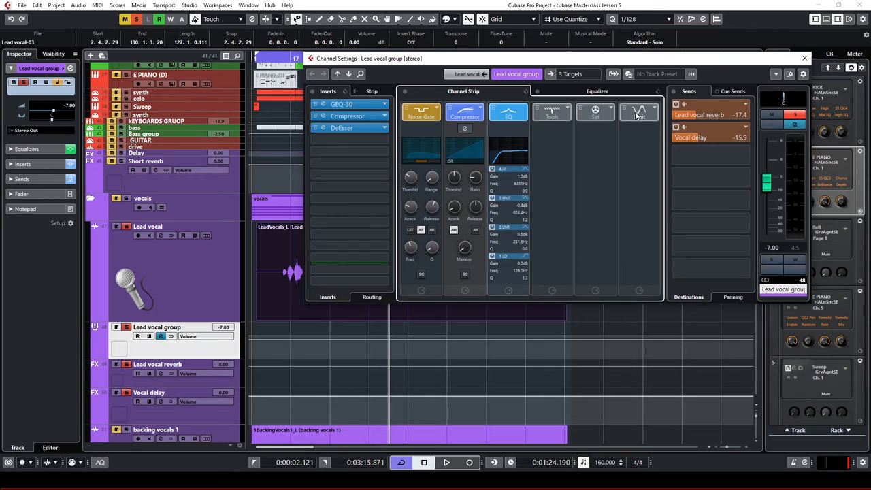
pyautogui.click(323, 105)
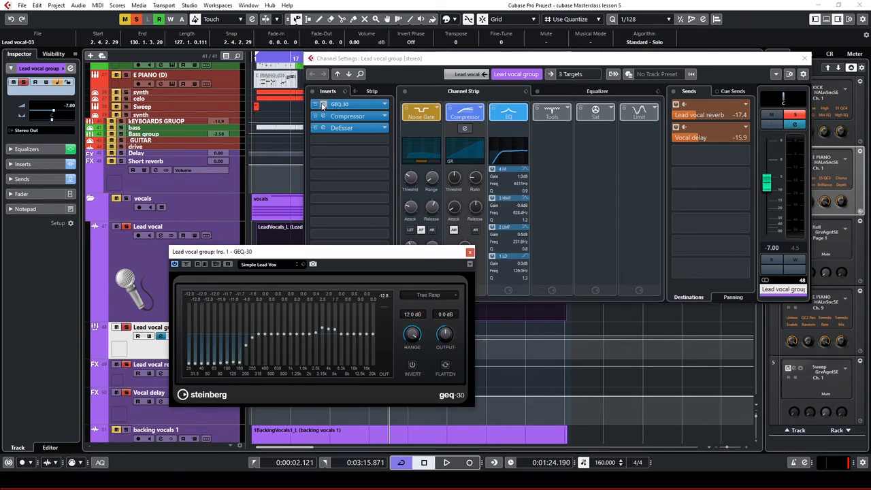
pyautogui.click(470, 253)
pyautogui.click(324, 117)
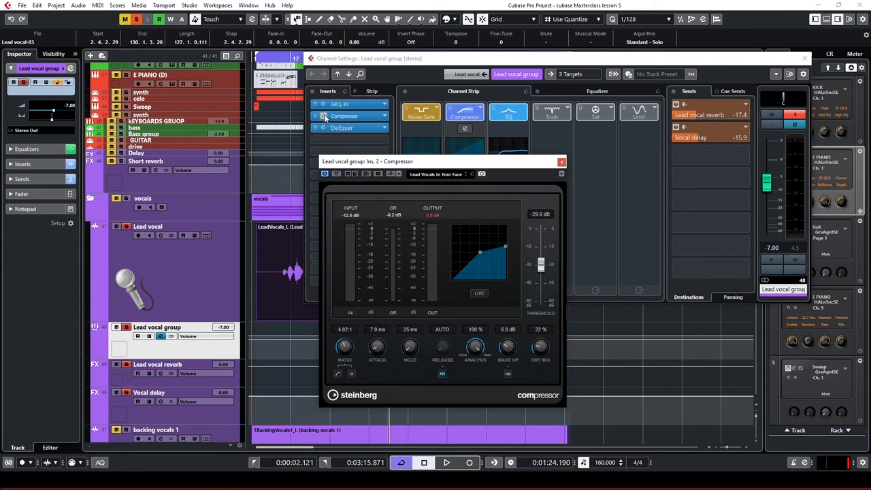
pyautogui.click(562, 162)
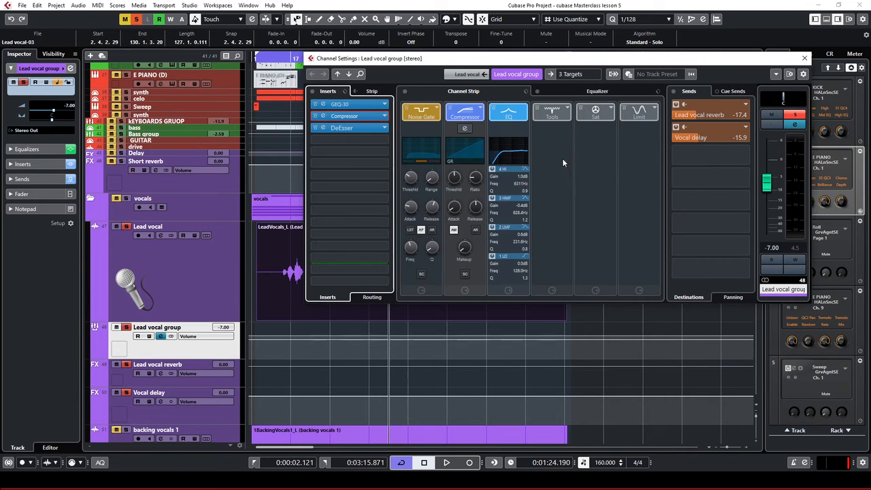
pyautogui.click(324, 128)
pyautogui.moveTo(709, 141); pyautogui.dragTo(605, 140)
pyautogui.click(670, 135)
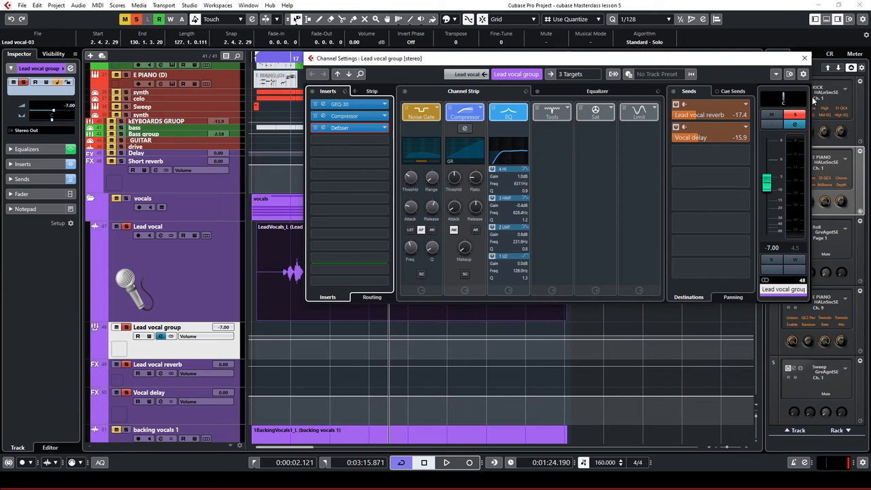
pyautogui.click(806, 60)
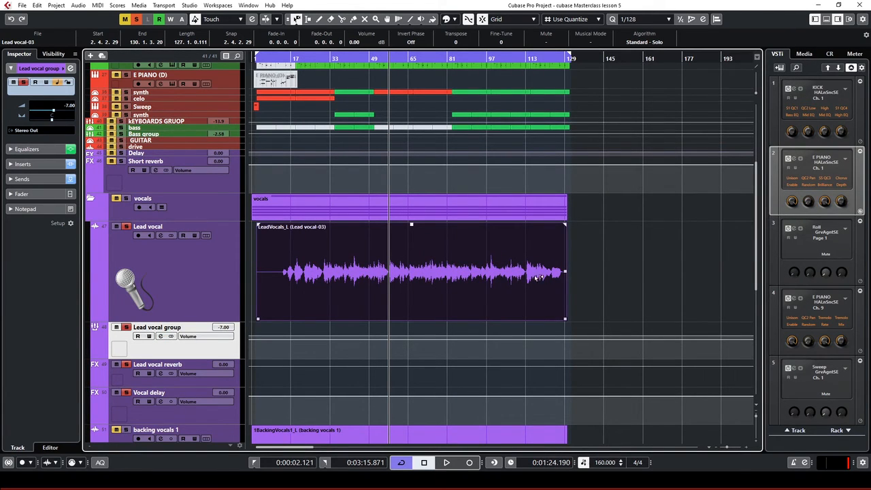
# Scroll down the track list to move on to the Lesson 6 project
pyautogui.scroll(-3, 538, 276)
pyautogui.scroll(-9, 538, 275)
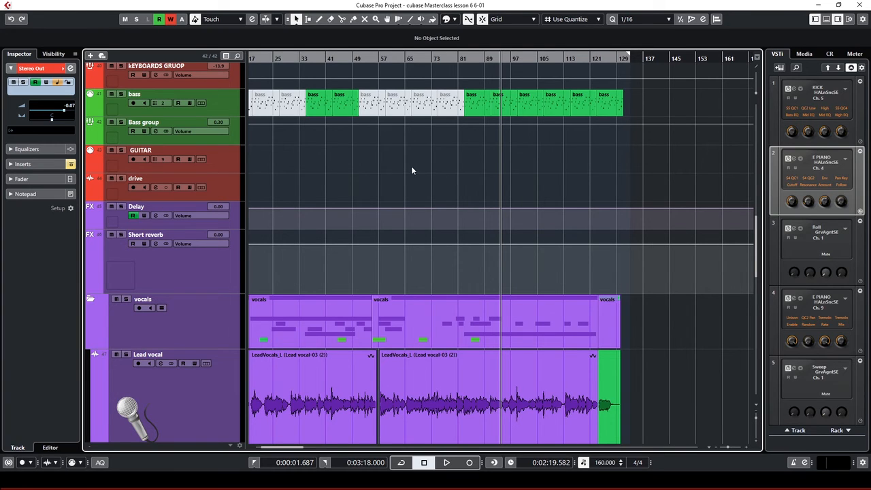
# Return the playhead to the start of the Lesson 6 project
pyautogui.scroll(-5, 411, 166)
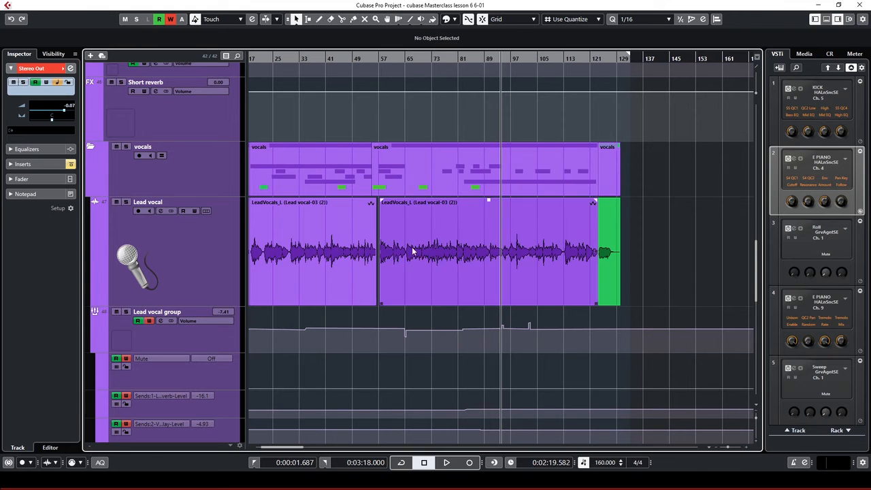
pyautogui.scroll(-4, 353, 232)
pyautogui.scroll(10, 315, 190)
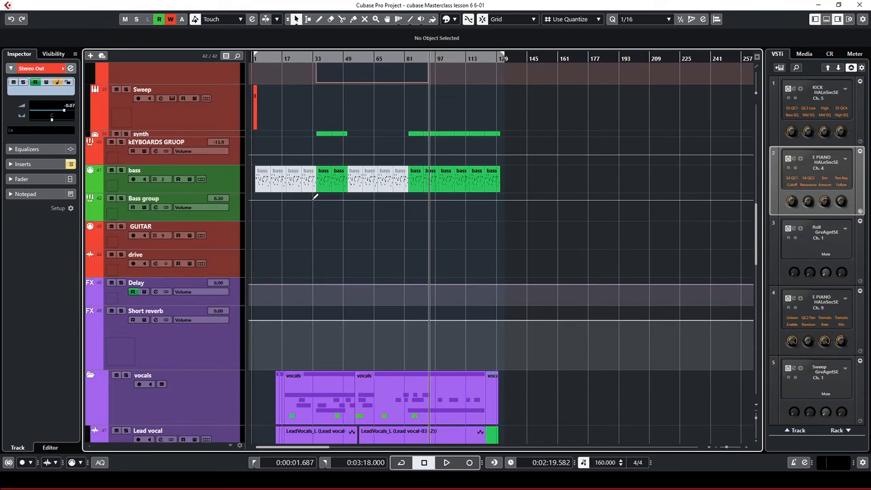
pyautogui.scroll(2, 312, 200)
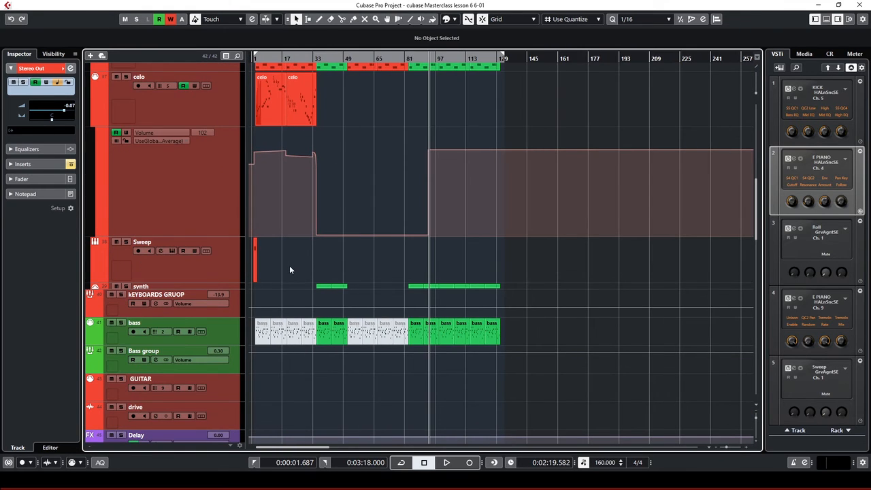
pyautogui.scroll(1, 303, 273)
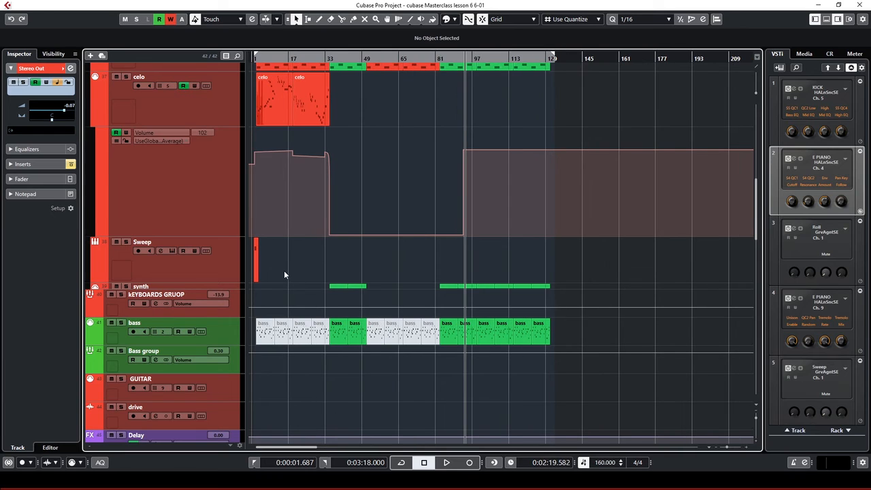
pyautogui.scroll(1, 299, 265)
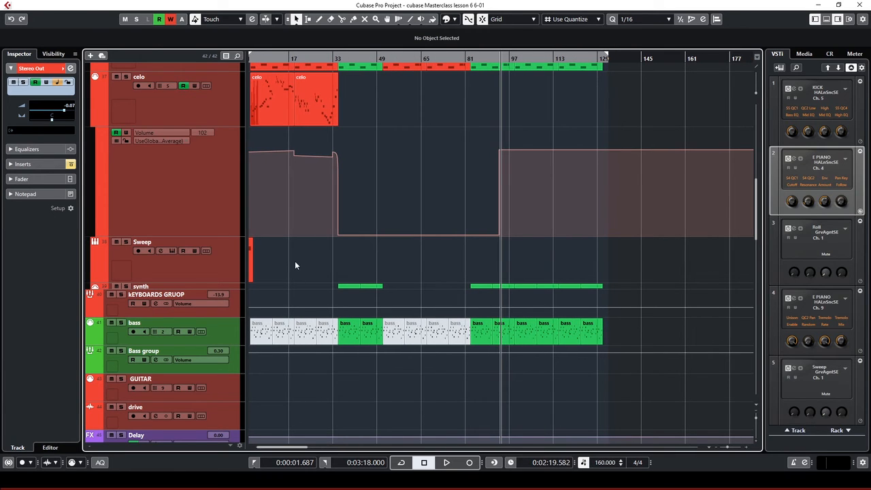
pyautogui.press('KP_1')
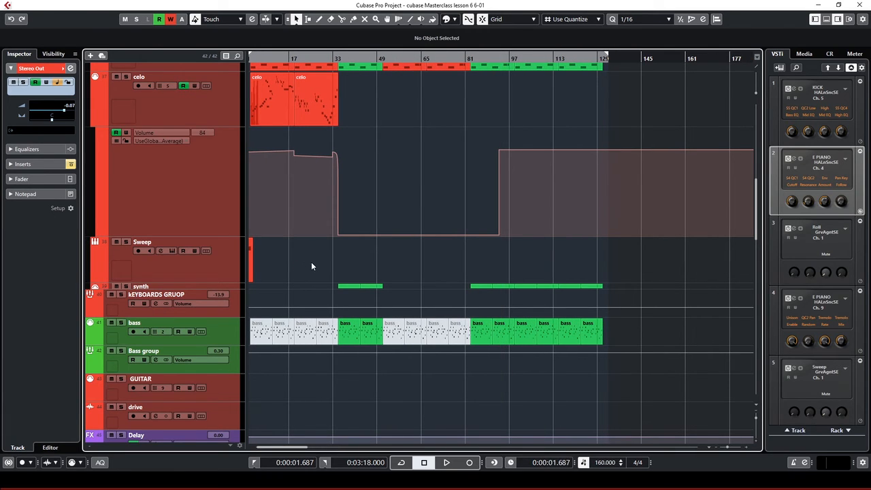
pyautogui.scroll(10, 311, 259)
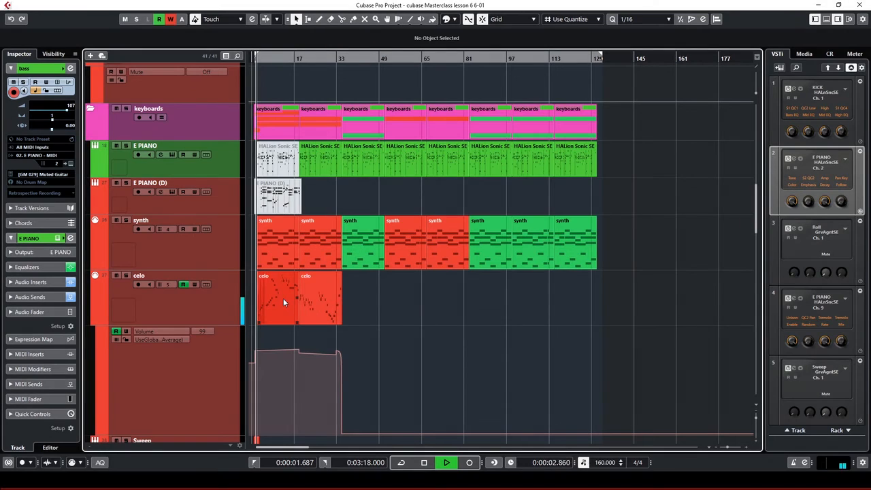
# Zoom into the timeline and select the celo, guitar_01 and lead guitar_02 events
pyautogui.scroll(-3, 296, 301)
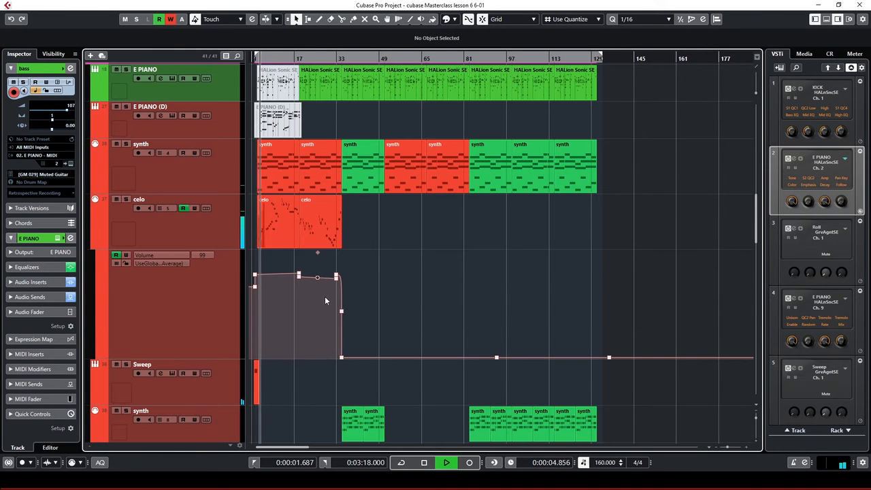
pyautogui.press('h')
pyautogui.press('h')
pyautogui.press('h')
pyautogui.press('h')
pyautogui.press('h')
pyautogui.press('h')
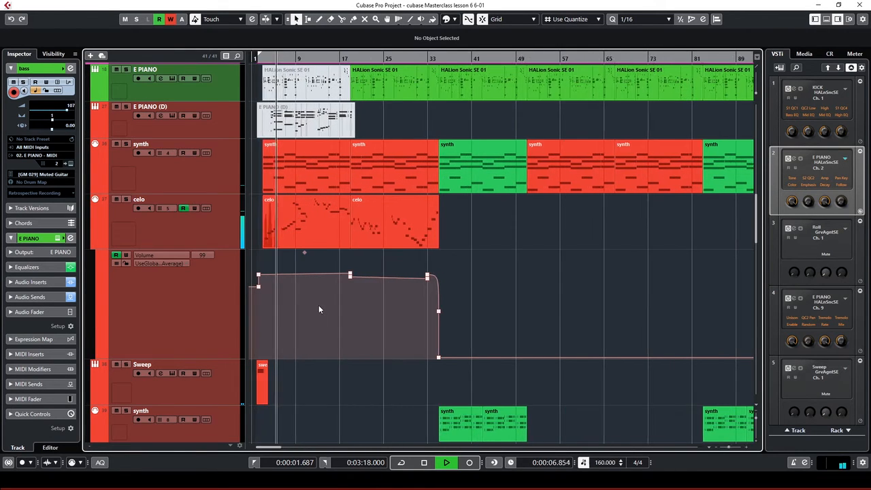
pyautogui.press('h')
pyautogui.scroll(3, 467, 311)
pyautogui.scroll(-1, 467, 311)
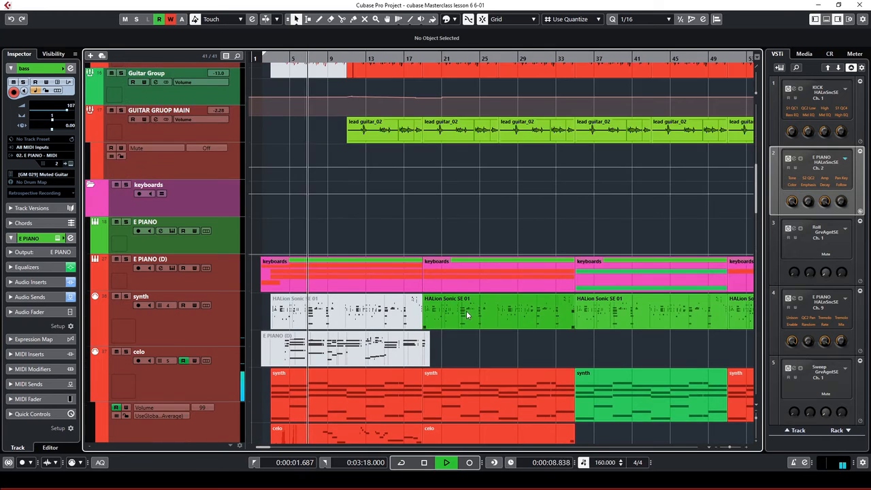
pyautogui.click(319, 373)
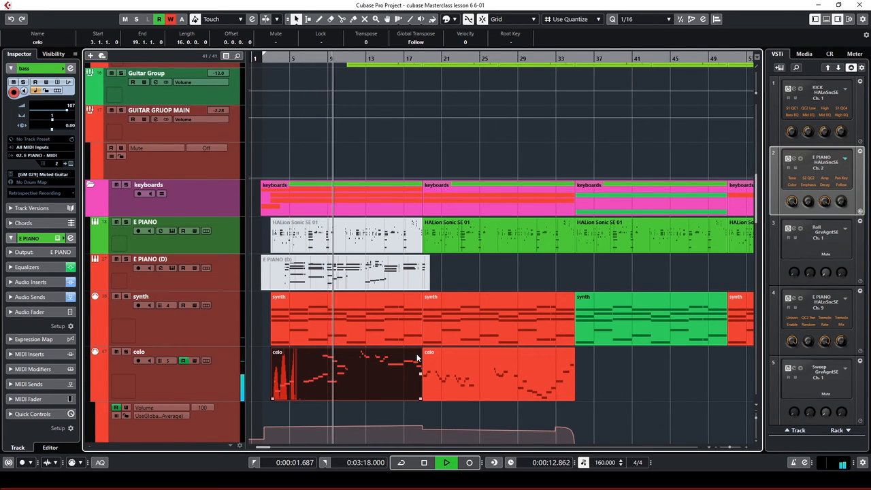
pyautogui.scroll(3, 413, 351)
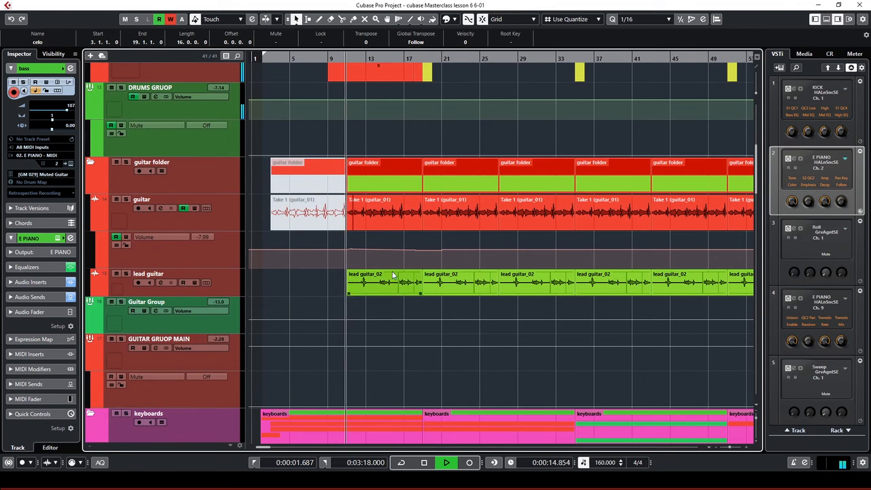
pyautogui.click(380, 216)
pyautogui.scroll(1, 399, 242)
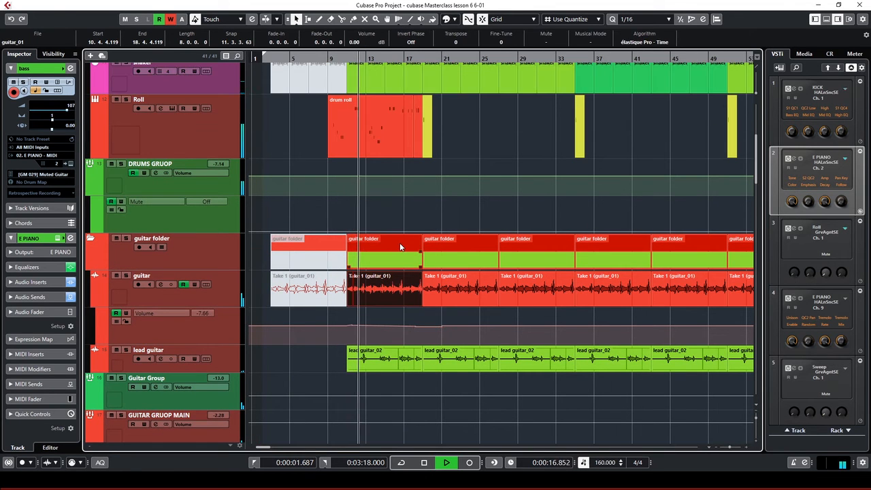
pyautogui.press('h')
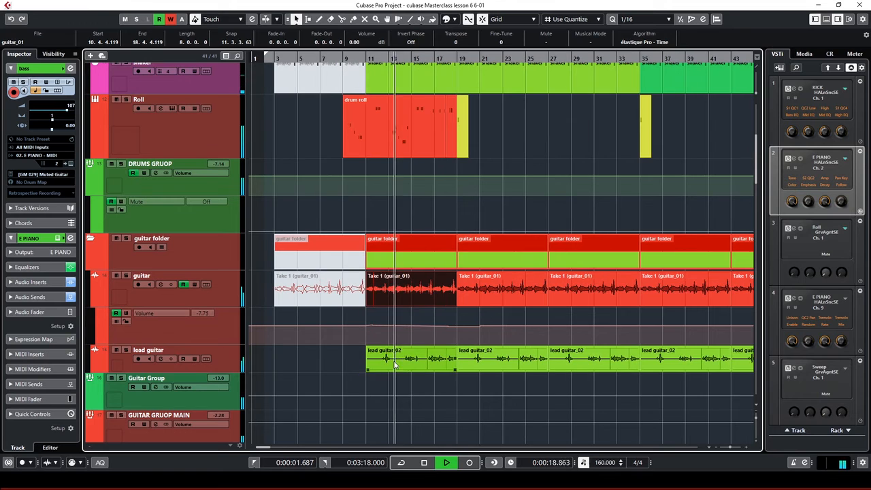
pyautogui.click(422, 364)
pyautogui.scroll(-13, 431, 317)
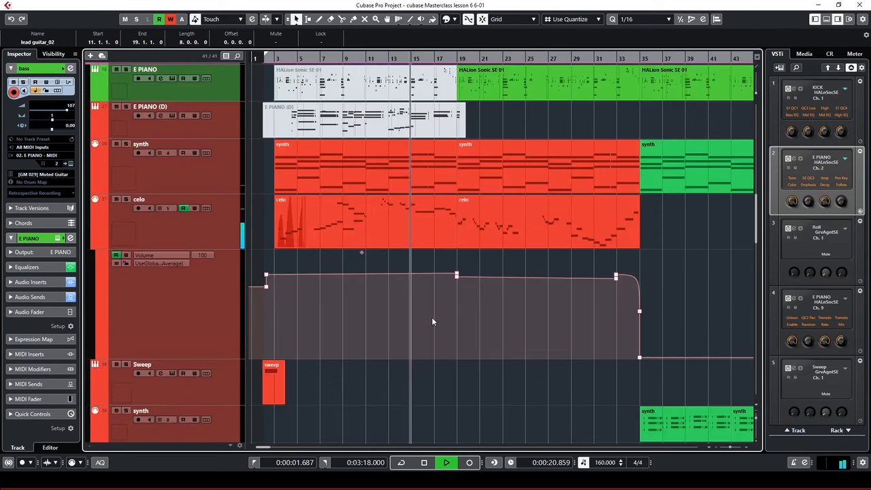
pyautogui.scroll(-4, 431, 318)
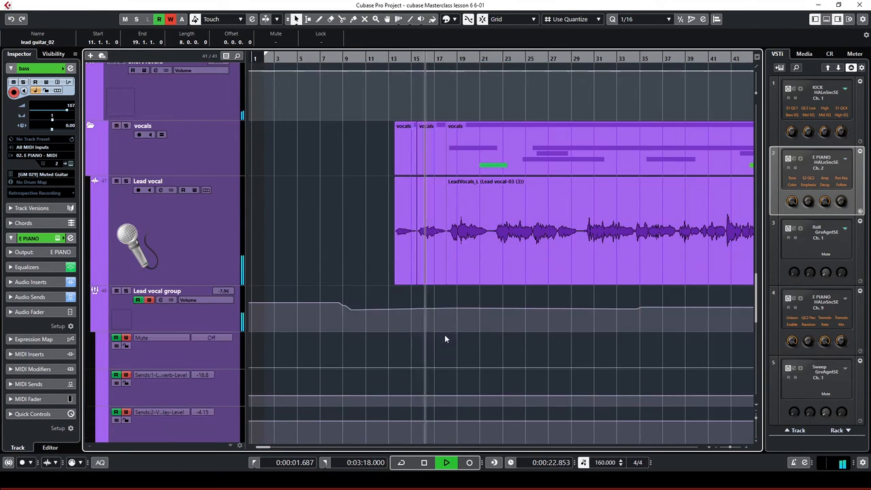
# Select the short Lead vocal and long LeadVocals_L events and zoom out to bar 105
pyautogui.click(429, 246)
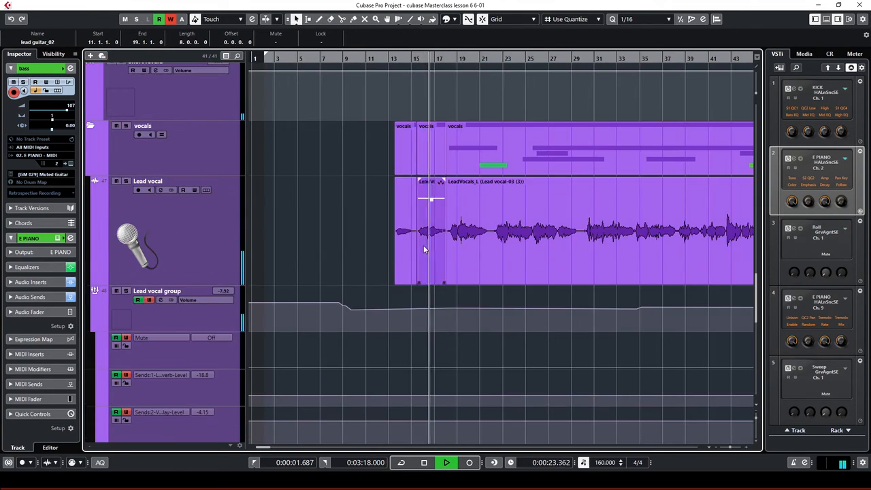
pyautogui.click(484, 242)
pyautogui.press('g')
pyautogui.press('g')
pyautogui.press('g')
pyautogui.press('g')
pyautogui.press('g')
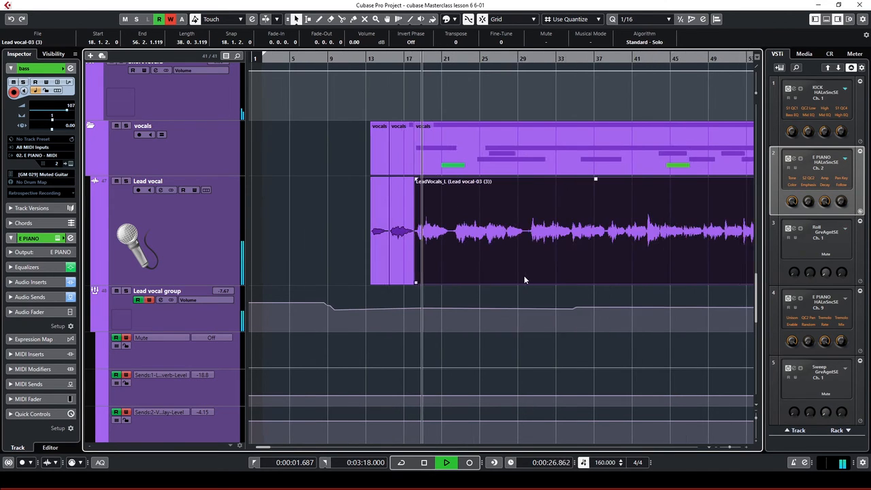
pyautogui.scroll(-2, 405, 257)
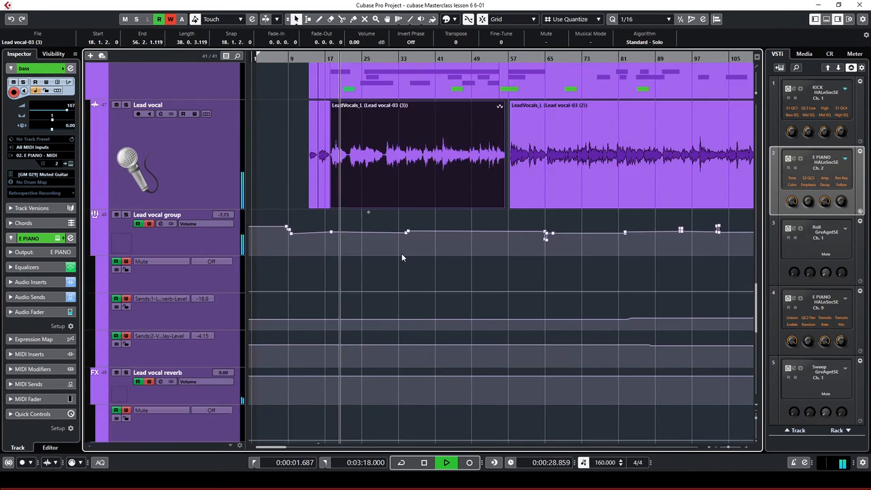
pyautogui.scroll(-10, 408, 209)
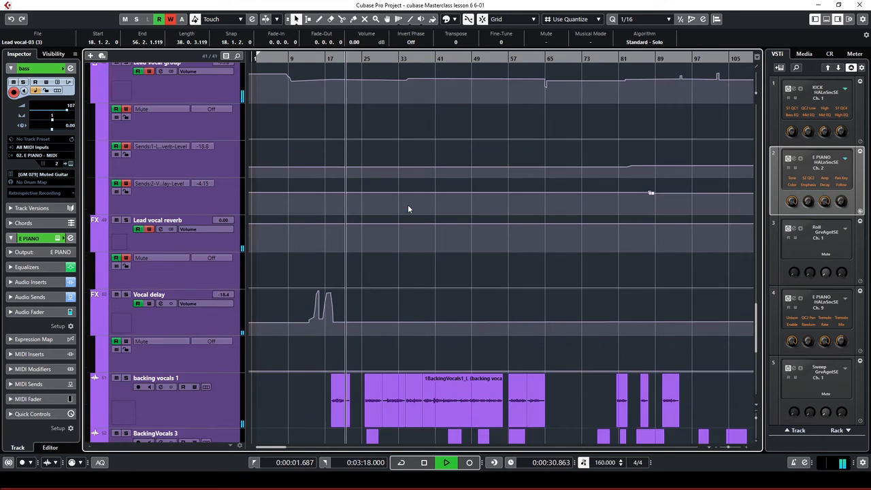
# Select the green Phone line fx clip and adjust the zoom until bars 1 to 61 show
pyautogui.click(351, 270)
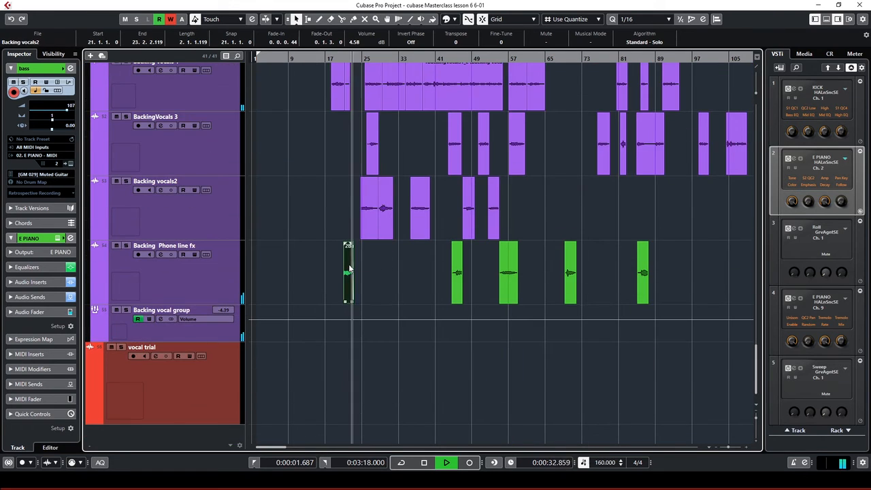
pyautogui.press('h')
pyautogui.press('h')
pyautogui.press('h')
pyautogui.press('h')
pyautogui.press('h')
pyautogui.press('h')
pyautogui.press('h')
pyautogui.press('h')
pyautogui.press('h')
pyautogui.press('h')
pyautogui.press('h')
pyautogui.press('h')
pyautogui.press('h')
pyautogui.press('g')
pyautogui.scroll(4, 626, 294)
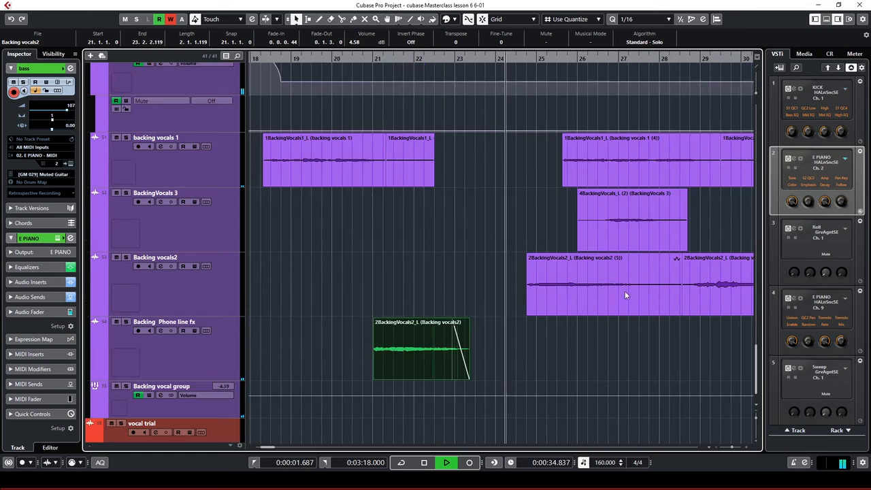
pyautogui.scroll(-2, 626, 295)
pyautogui.press('g')
pyautogui.press('g')
pyautogui.press('g')
pyautogui.press('g')
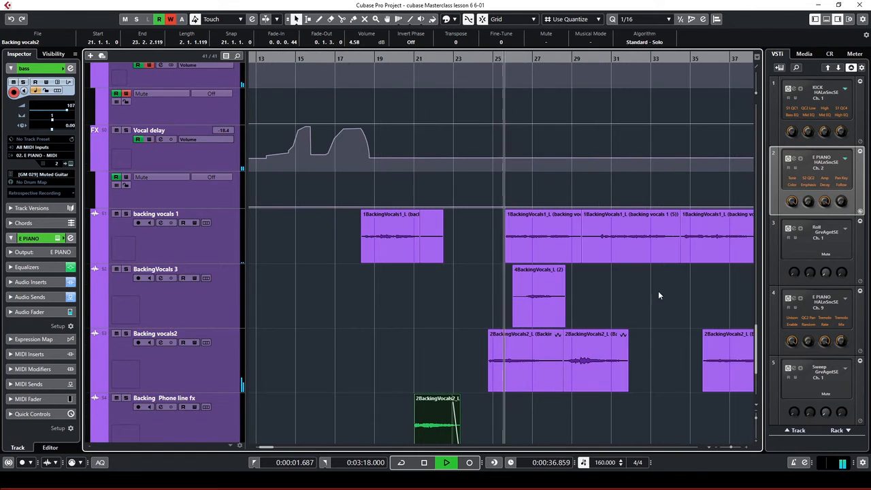
pyautogui.scroll(6, 621, 312)
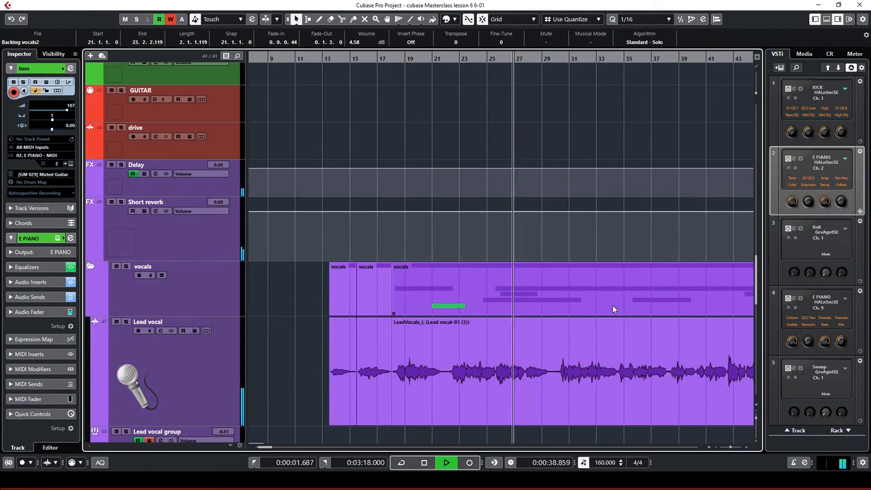
pyautogui.press('g')
pyautogui.scroll(-10, 549, 269)
pyautogui.press('g')
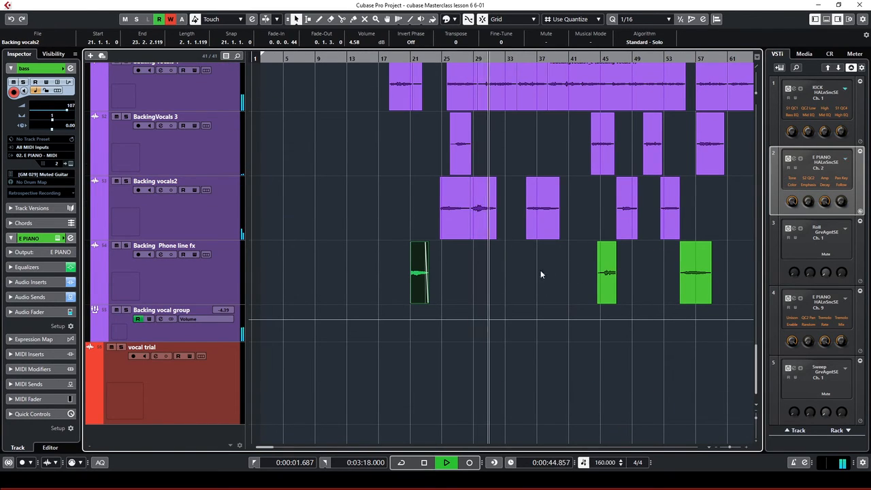
# Lower the second Backing vocals2 event's volume from 5.73 dB to 5.29 dB
pyautogui.click(483, 216)
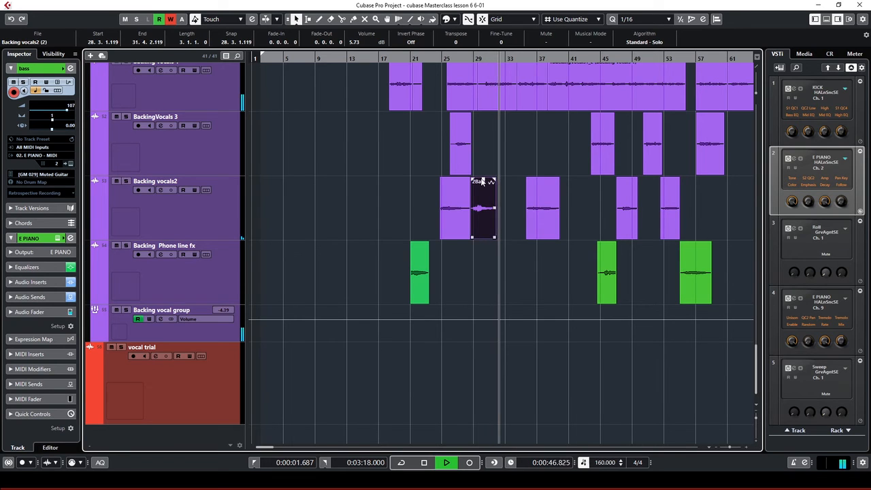
pyautogui.moveTo(484, 180); pyautogui.dragTo(484, 183)
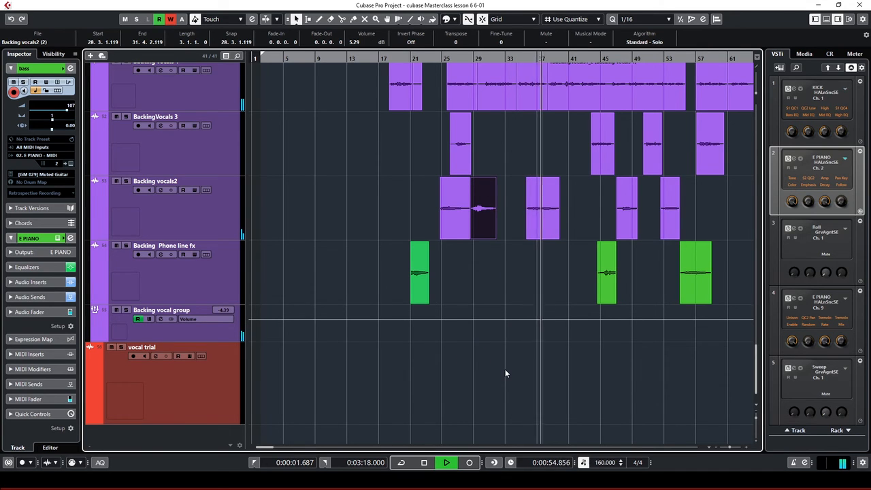
pyautogui.press('g')
pyautogui.press('g')
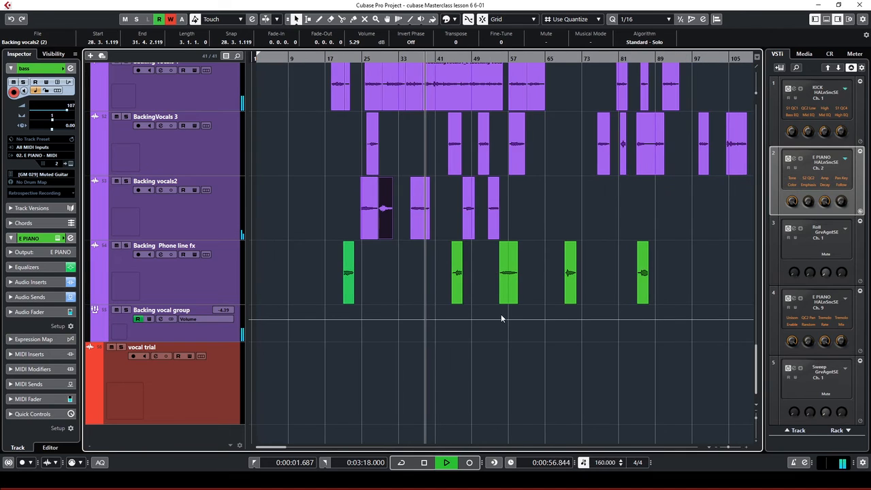
pyautogui.scroll(8, 501, 314)
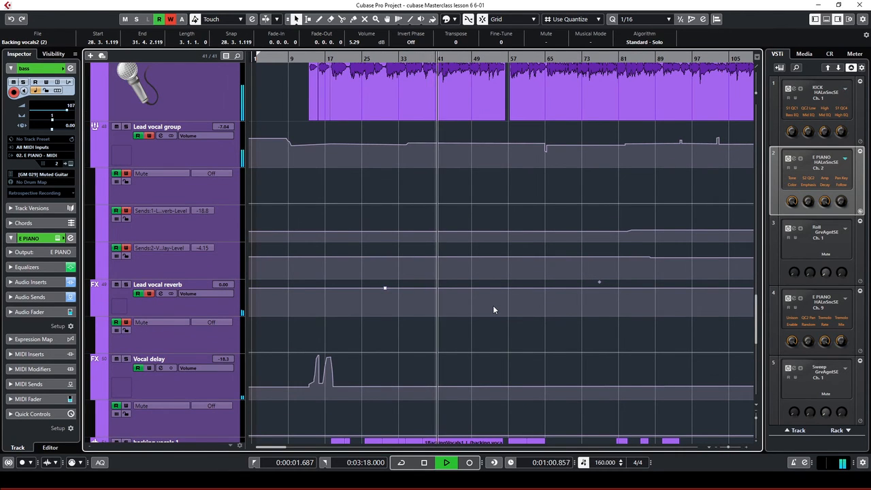
pyautogui.scroll(8, 563, 259)
pyautogui.press('g')
pyautogui.press('g')
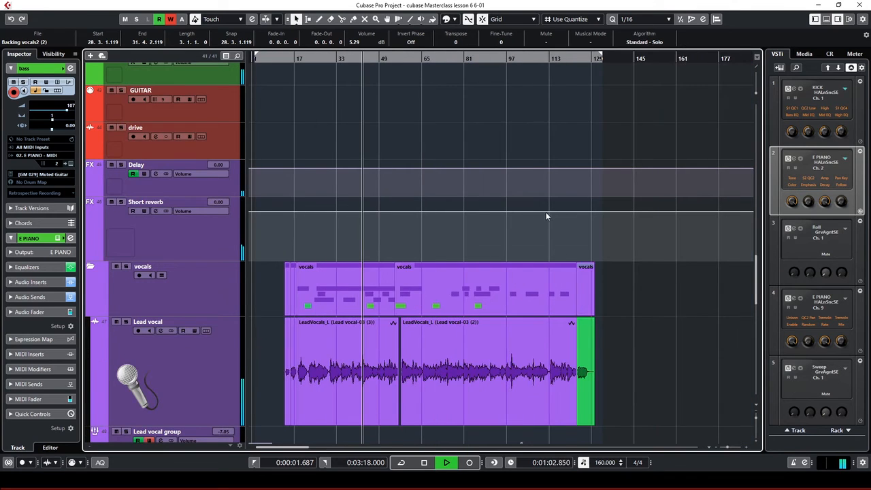
pyautogui.scroll(5, 494, 195)
pyautogui.scroll(-12, 492, 194)
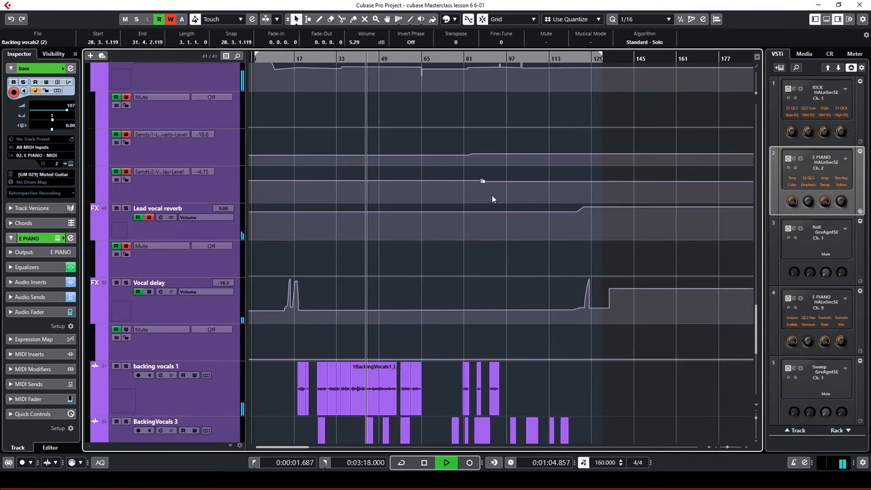
pyautogui.scroll(5, 491, 195)
pyautogui.press('g')
pyautogui.press('g')
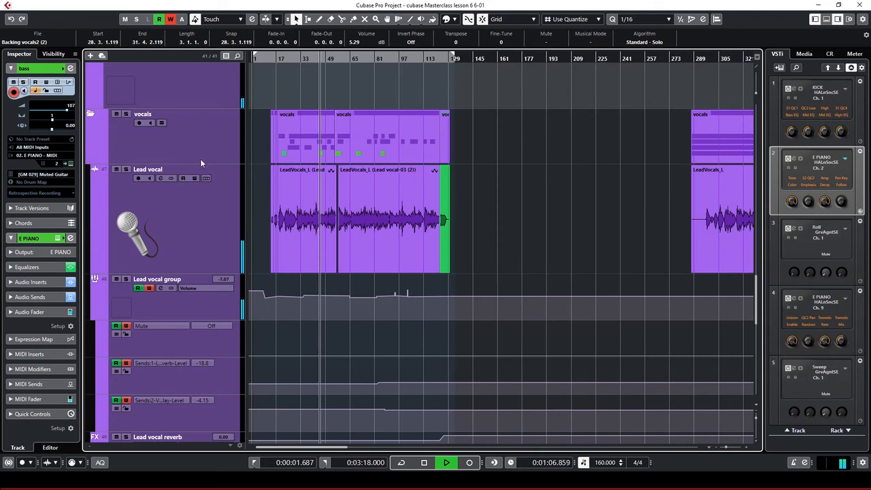
pyautogui.click(89, 114)
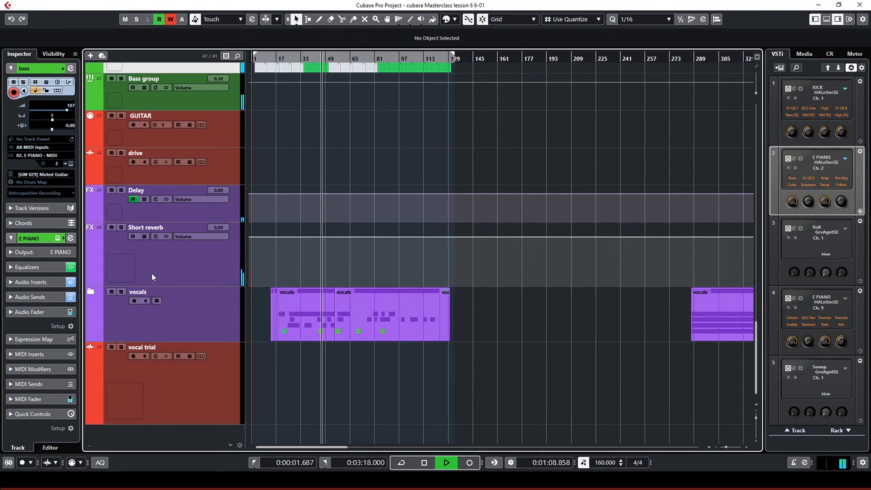
pyautogui.click(90, 292)
pyautogui.scroll(-4, 316, 315)
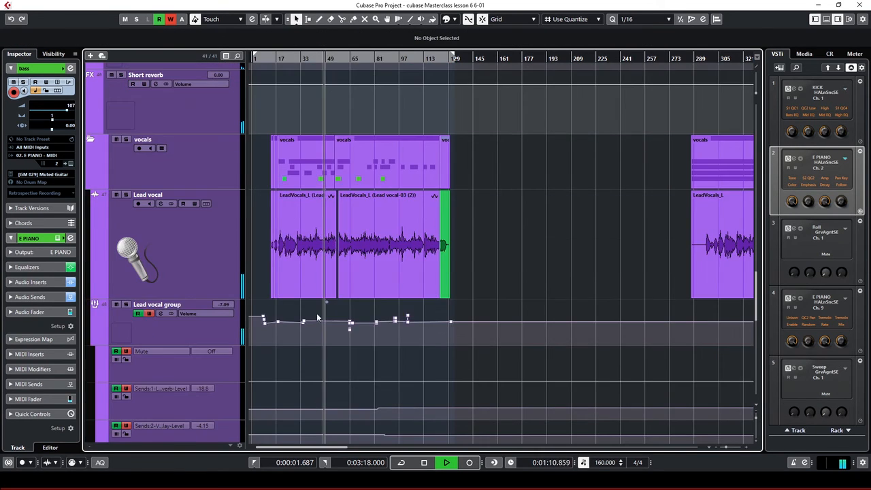
pyautogui.scroll(10, 380, 294)
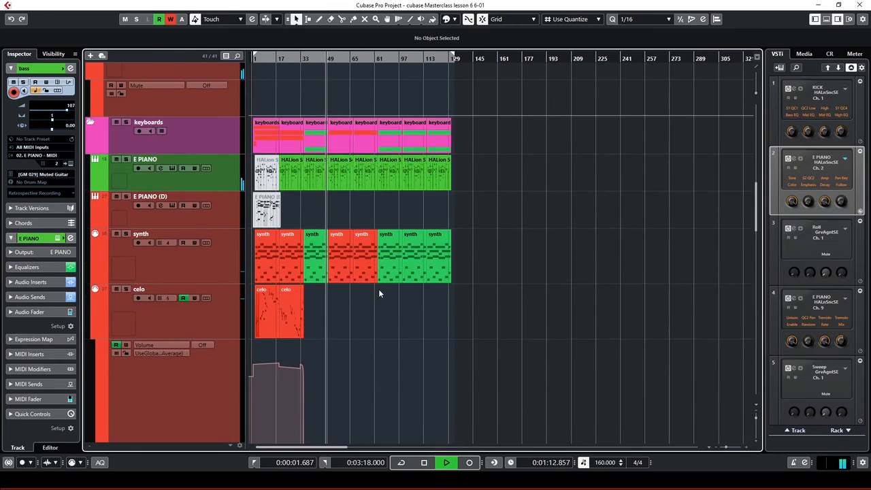
pyautogui.press('h')
pyautogui.press('h')
pyautogui.scroll(8, 370, 297)
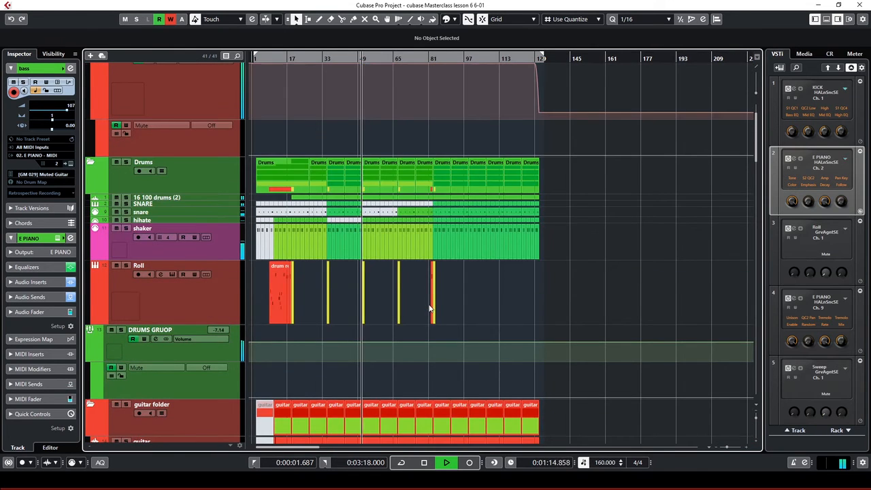
pyautogui.press('h')
pyautogui.press('h')
pyautogui.press('h')
pyautogui.press('h')
pyautogui.press('h')
pyautogui.press('h')
pyautogui.press('h')
pyautogui.press('h')
pyautogui.press('h')
pyautogui.press('h')
pyautogui.press('h')
pyautogui.press('h')
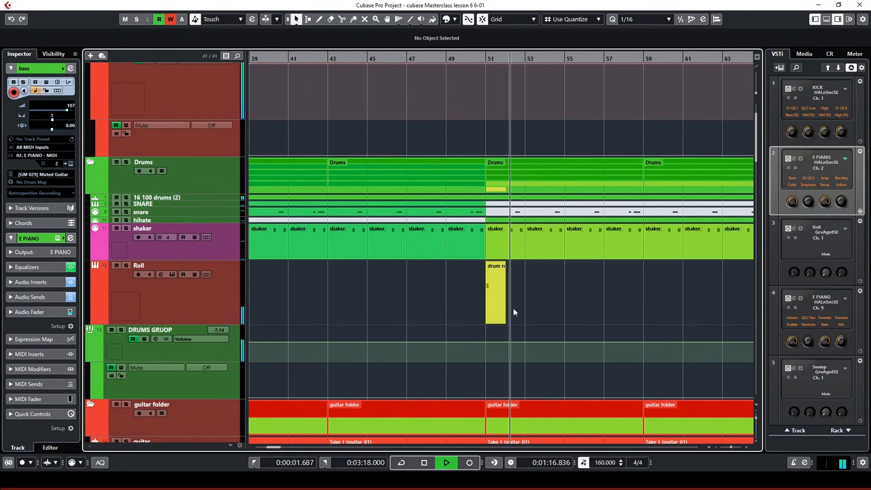
pyautogui.press('g')
pyautogui.press('g')
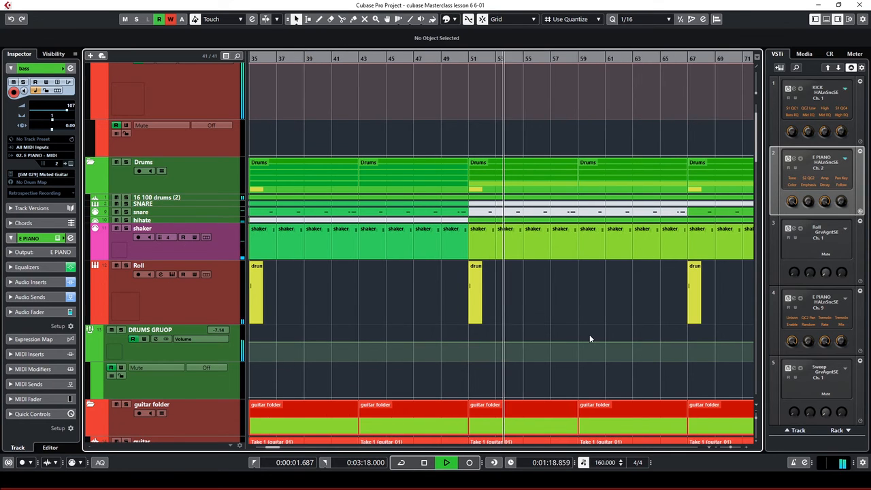
pyautogui.scroll(-5, 590, 335)
pyautogui.press('g')
pyautogui.press('g')
pyautogui.press('g')
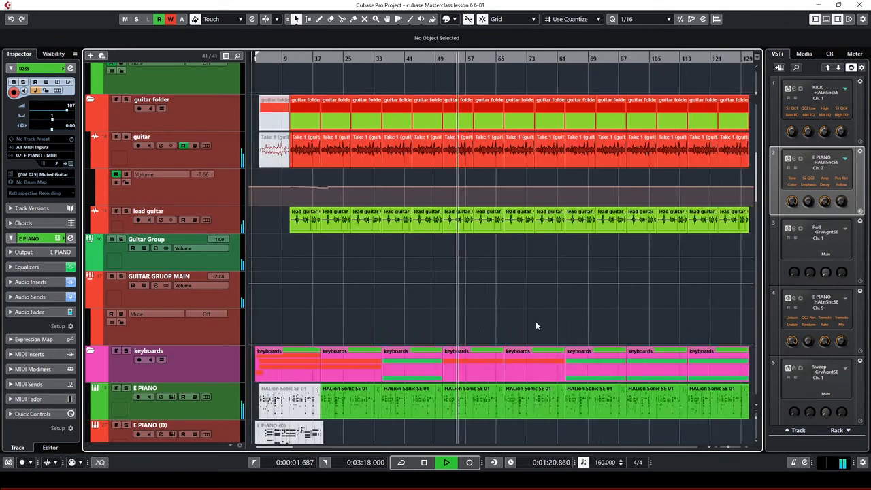
pyautogui.press('g')
pyautogui.scroll(-10, 536, 321)
pyautogui.scroll(-3, 441, 288)
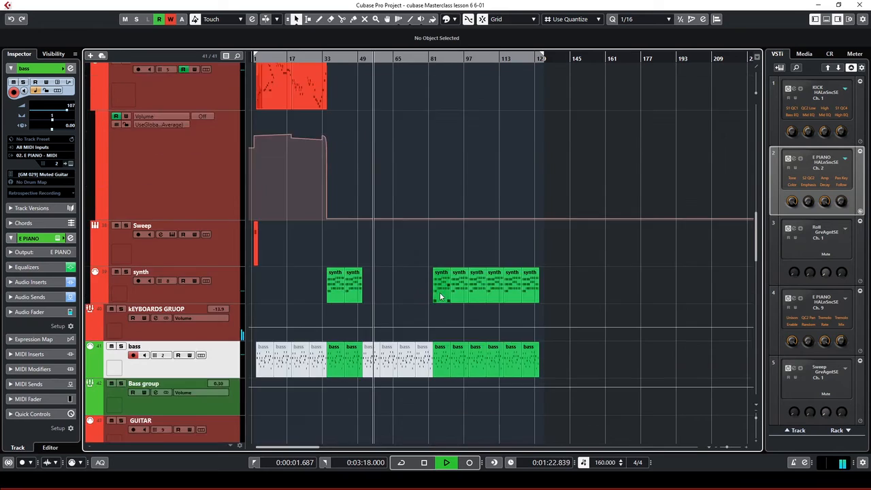
pyautogui.scroll(-5, 440, 296)
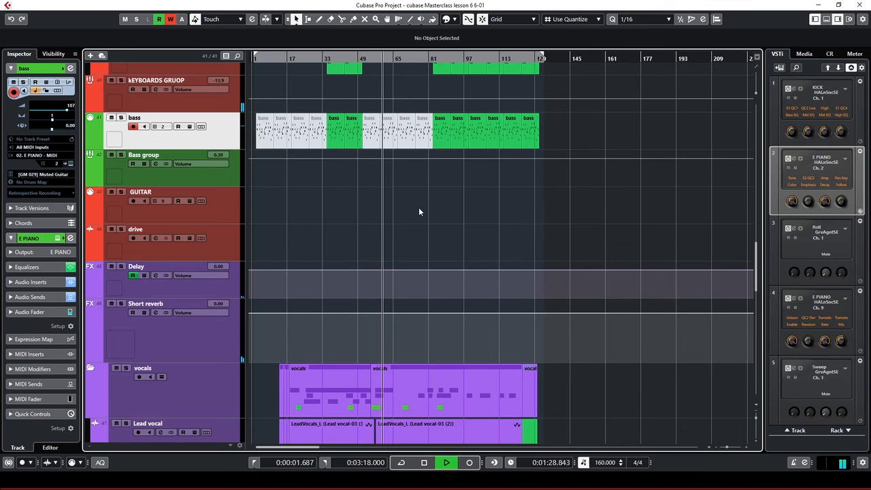
pyautogui.press('h')
pyautogui.press('h')
pyautogui.press('g')
pyautogui.scroll(-4, 487, 215)
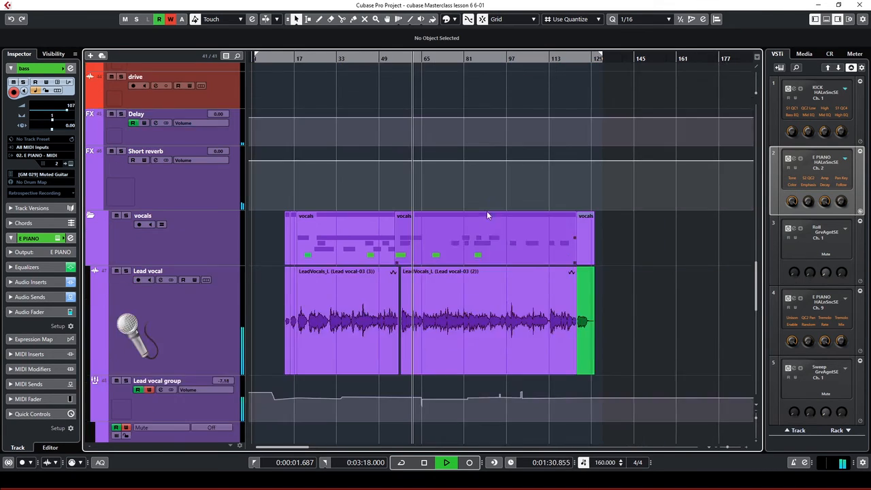
pyautogui.scroll(-2, 487, 211)
pyautogui.scroll(4, 486, 211)
pyautogui.scroll(2, 487, 212)
pyautogui.press('h')
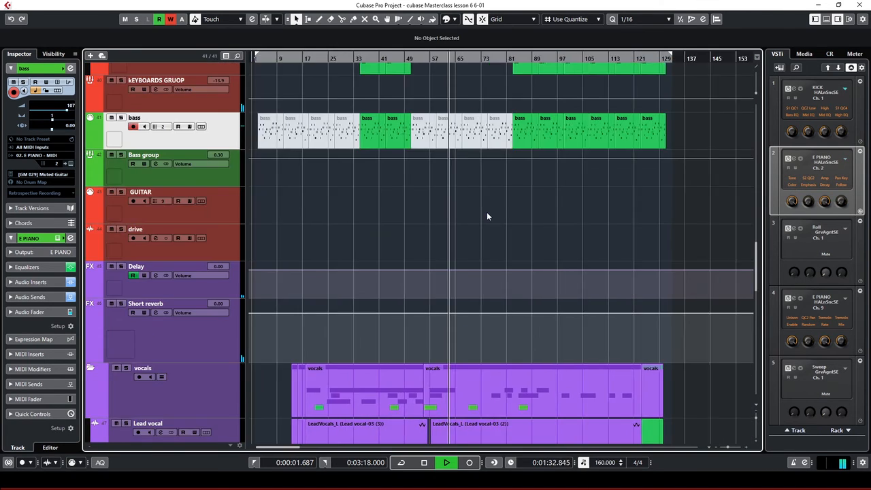
pyautogui.scroll(-5, 484, 214)
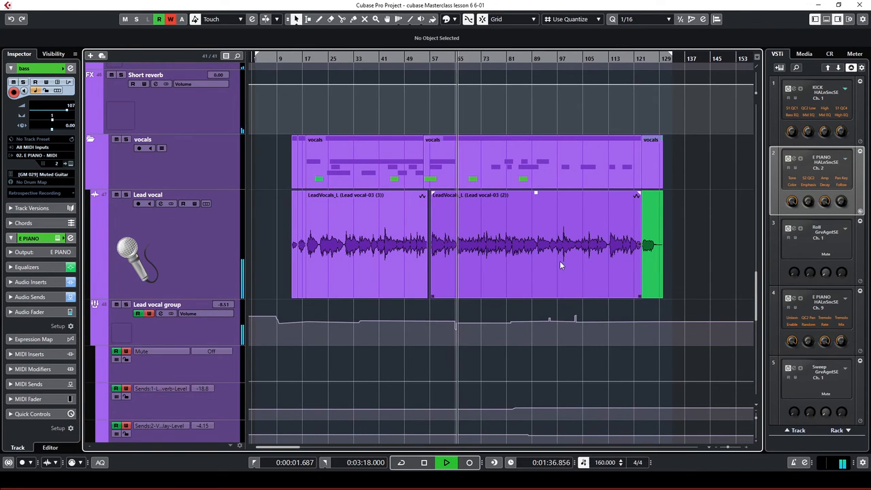
pyautogui.scroll(-6, 554, 264)
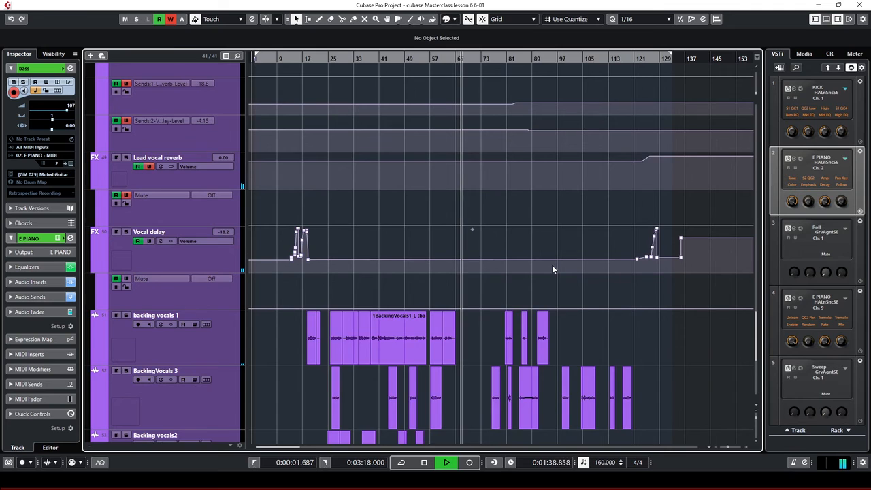
pyautogui.scroll(6, 552, 264)
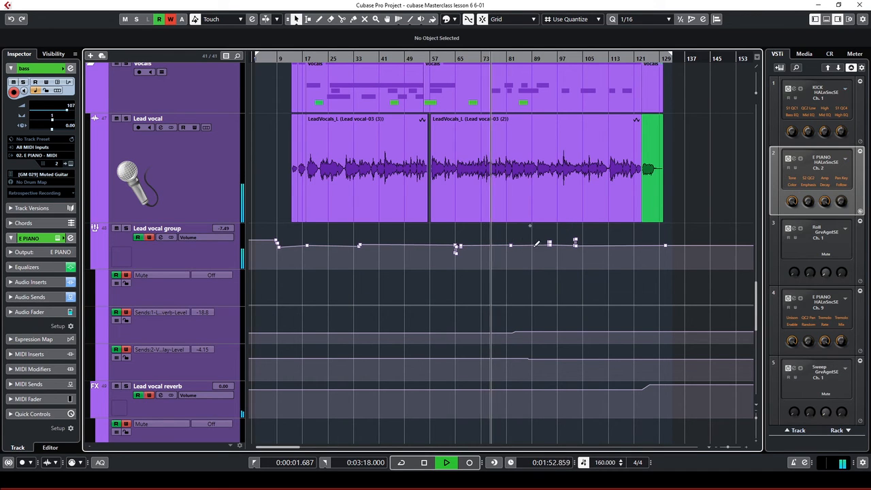
# Raise a segment of the Lead vocal group's volume automation line
pyautogui.scroll(-2, 526, 225)
pyautogui.scroll(4, 511, 240)
pyautogui.scroll(2, 510, 236)
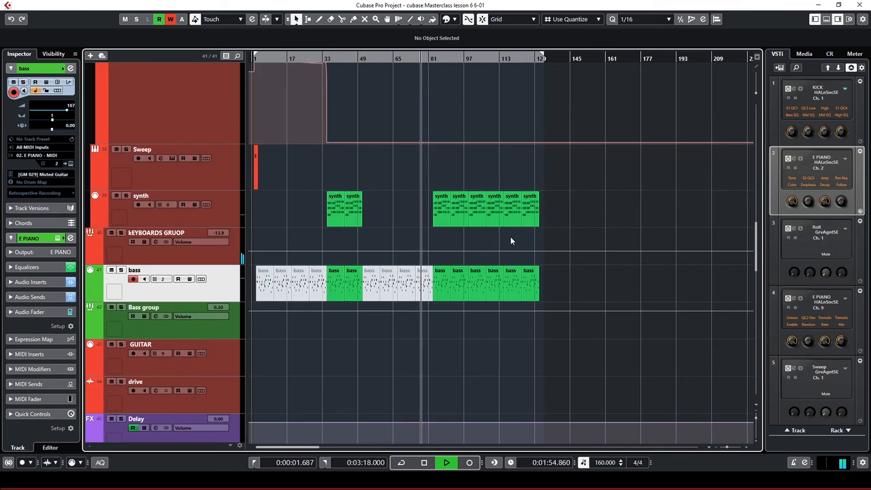
pyautogui.scroll(-8, 510, 236)
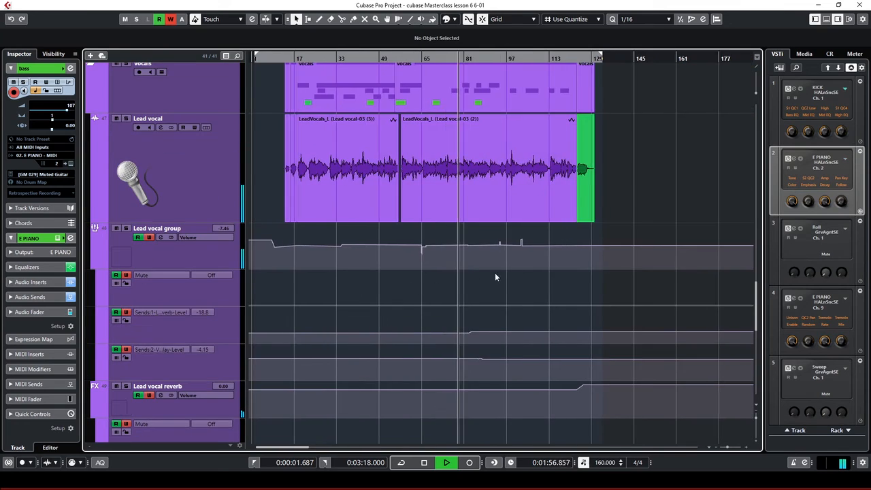
pyautogui.scroll(3, 524, 270)
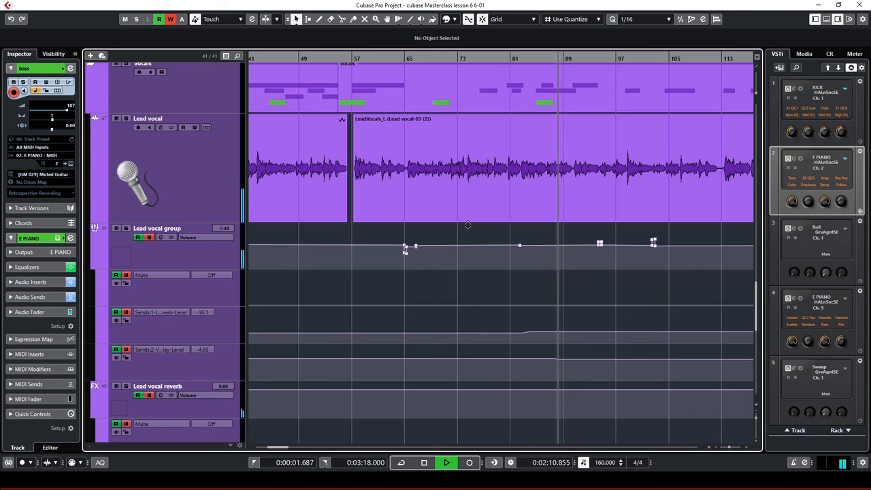
pyautogui.moveTo(468, 226); pyautogui.dragTo(463, 225)
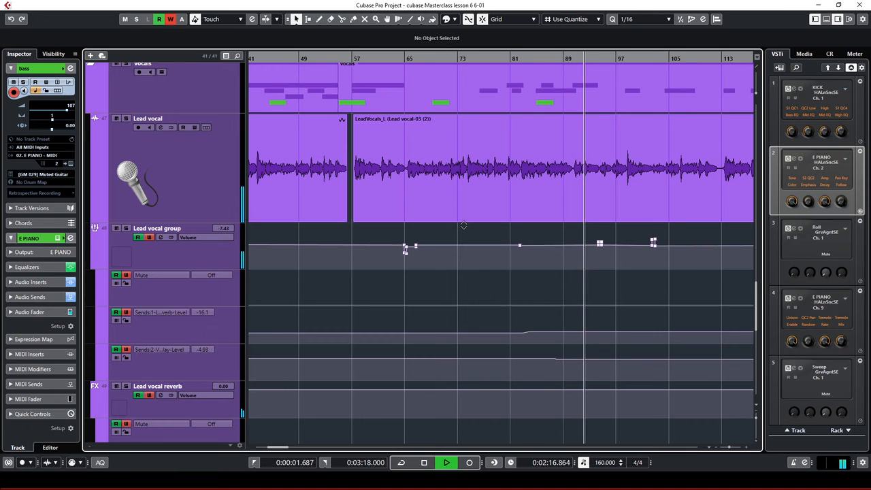
# Zoom the timeline out and scroll through the project's tracks during playback
pyautogui.press('g')
pyautogui.press('g')
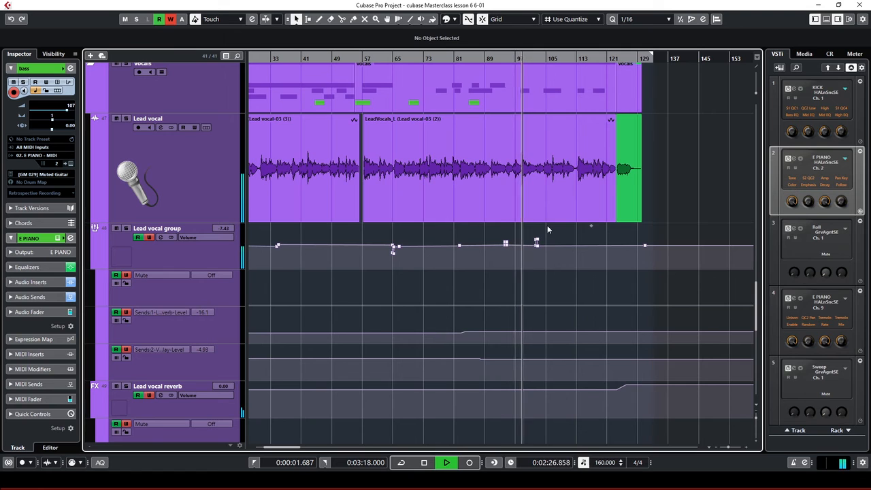
pyautogui.keyDown('ctrl'); pyautogui.scroll(-3, 544, 226); pyautogui.keyUp('ctrl')
pyautogui.scroll(8, 533, 228)
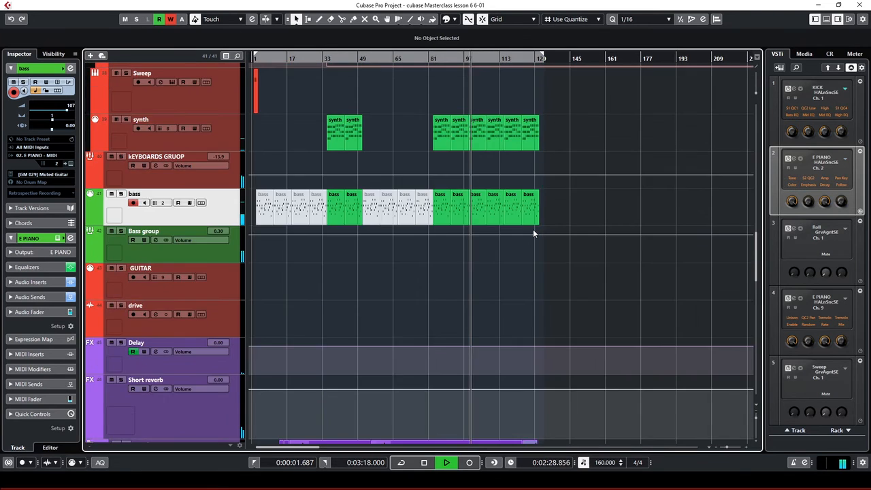
pyautogui.scroll(-12, 533, 229)
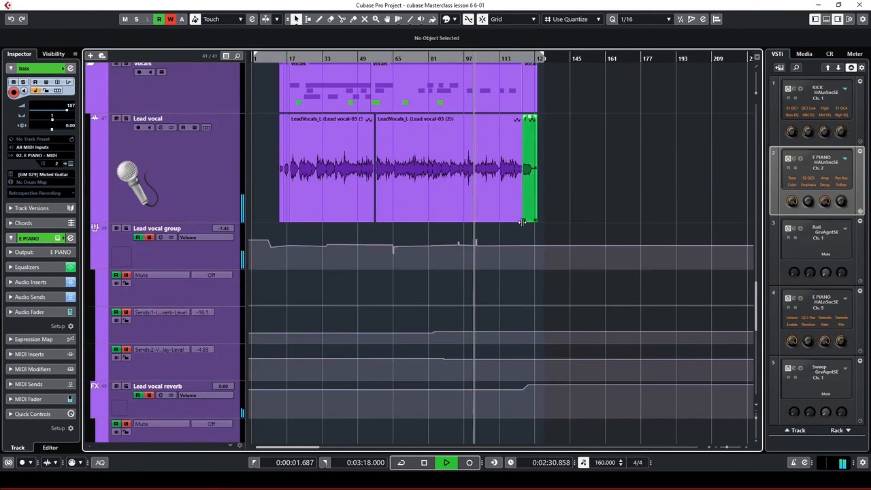
pyautogui.scroll(-10, 517, 227)
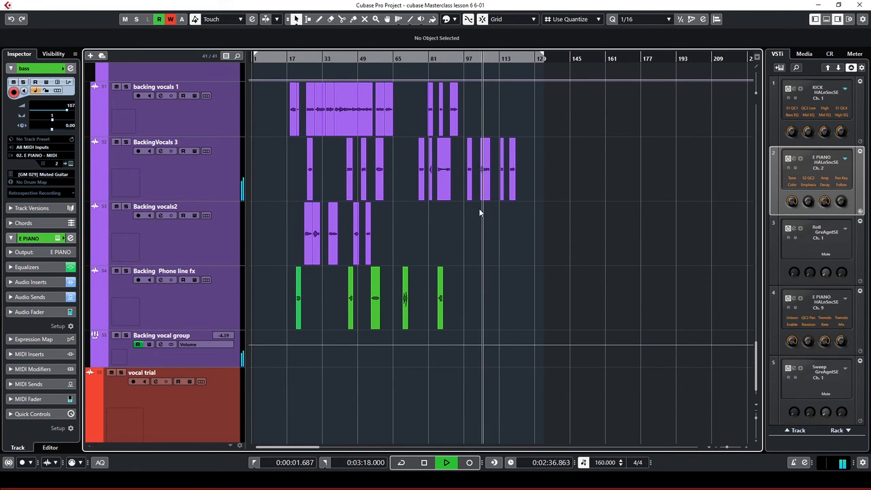
pyautogui.scroll(10, 543, 243)
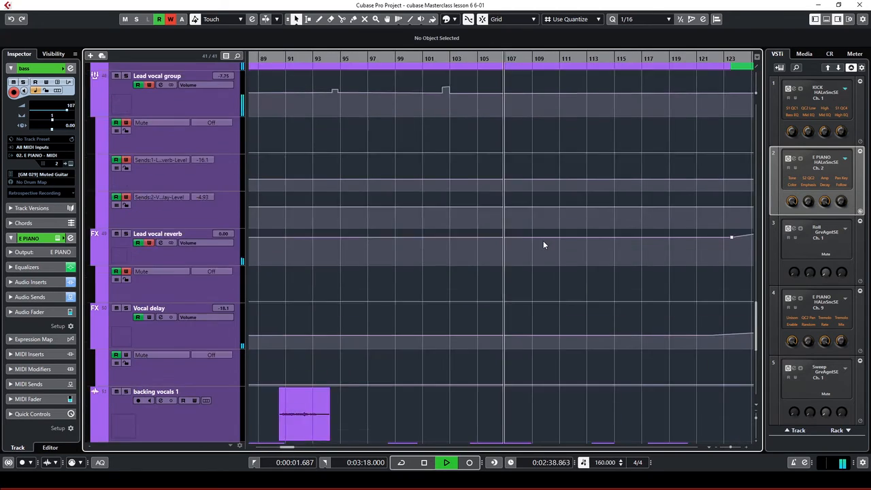
pyautogui.scroll(10, 544, 245)
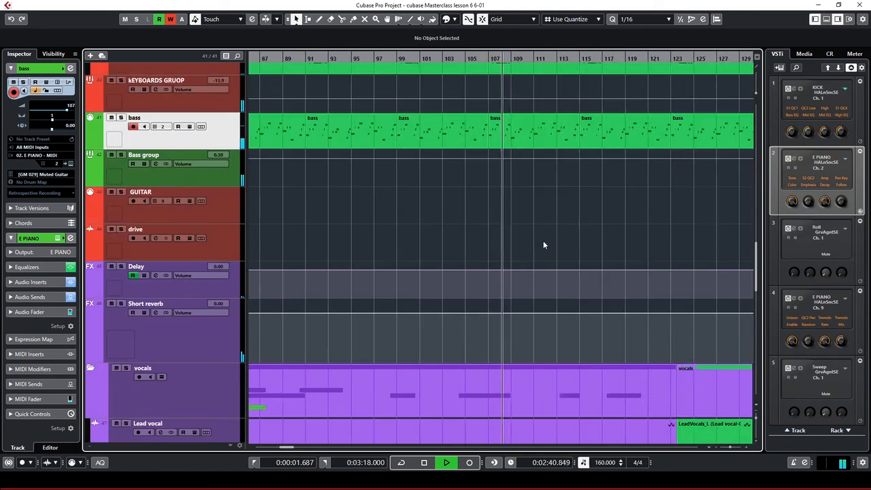
pyautogui.scroll(15, 543, 245)
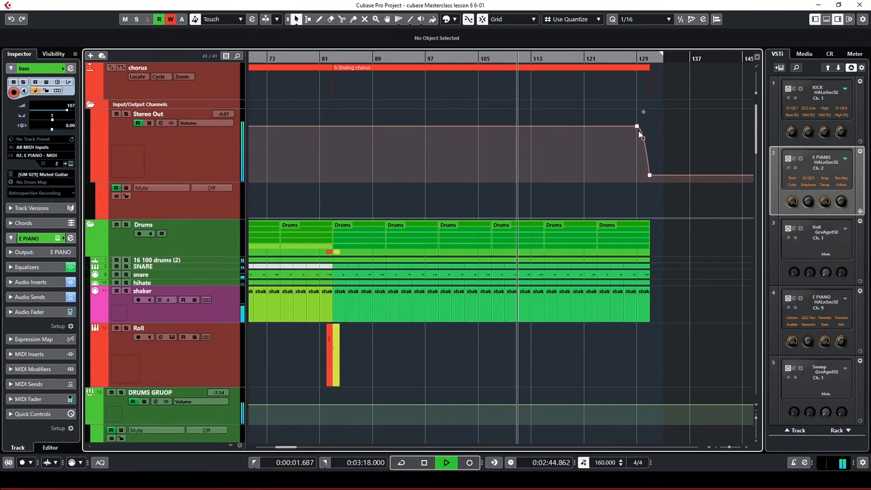
# Zoom in and out around the playhead until bars 33–209 are visible
pyautogui.press('h')
pyautogui.press('g')
pyautogui.press('g')
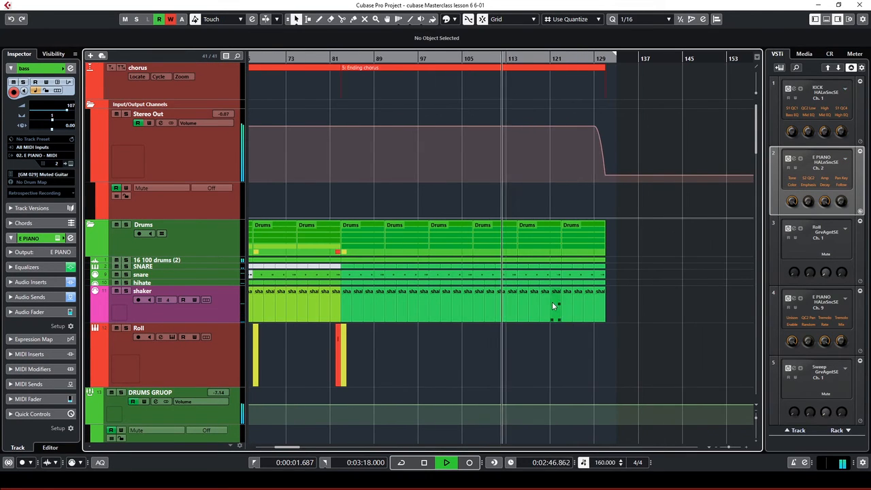
pyautogui.scroll(-15, 560, 291)
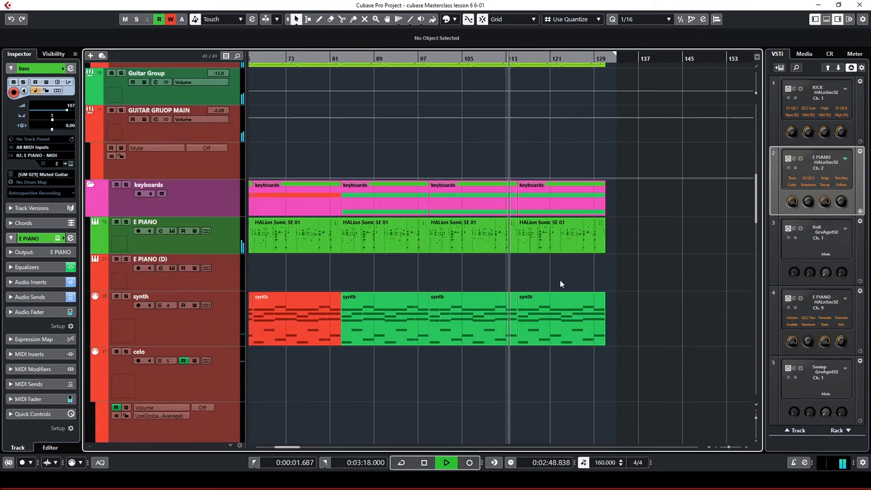
pyautogui.press('g')
pyautogui.scroll(-10, 560, 279)
pyautogui.press('g')
pyautogui.scroll(-5, 536, 271)
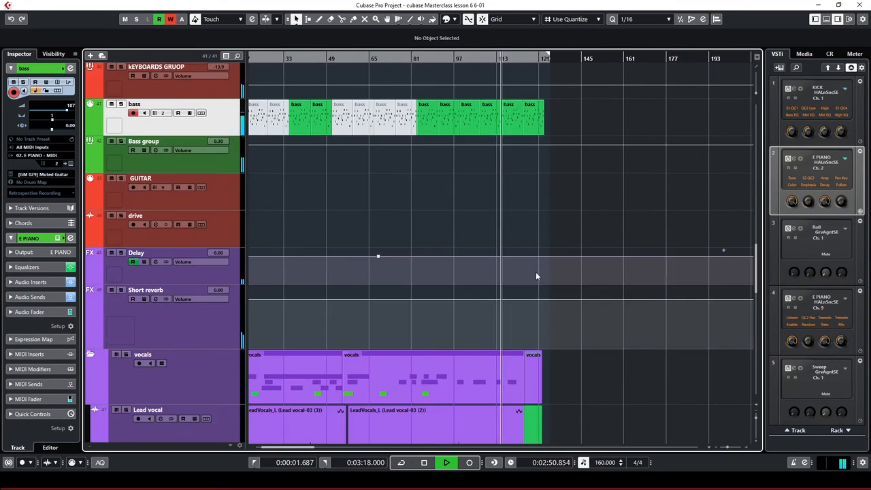
pyautogui.scroll(-10, 536, 273)
pyautogui.press('h')
pyautogui.press('h')
pyautogui.press('h')
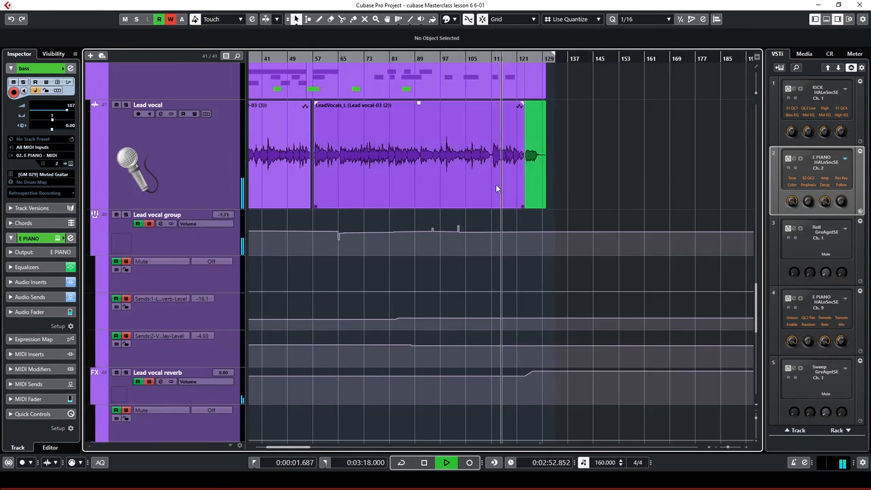
pyautogui.scroll(5, 542, 187)
pyautogui.press('g')
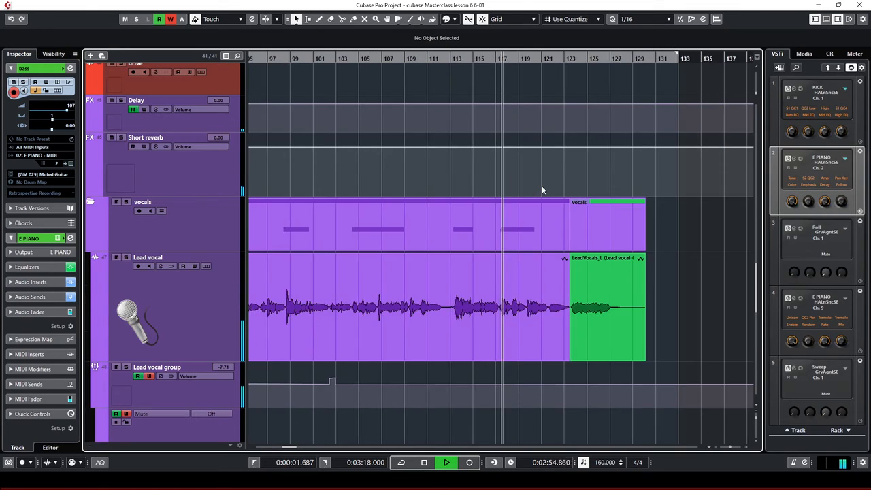
pyautogui.press('g')
pyautogui.scroll(-3, 543, 192)
pyautogui.press('g')
pyautogui.press('g')
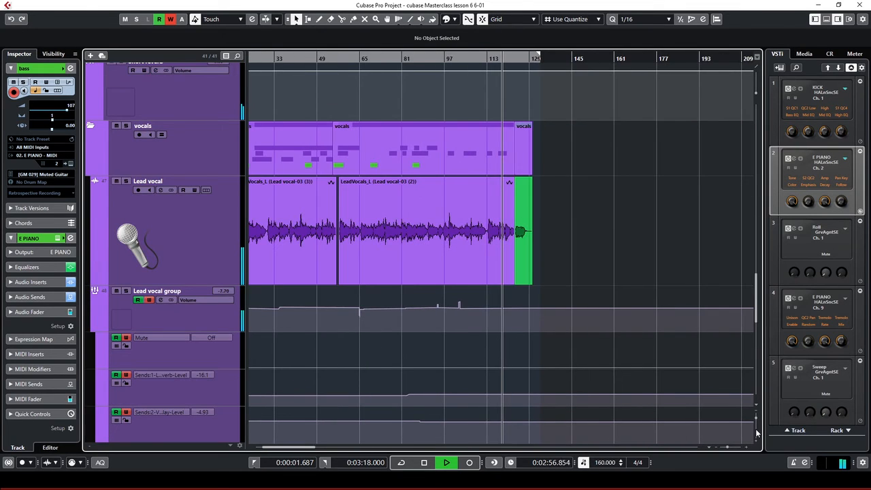
# Shrink then enlarge the track heights and scroll to the green Backing Phone line fx clips
pyautogui.moveTo(758, 418); pyautogui.dragTo(758, 413)
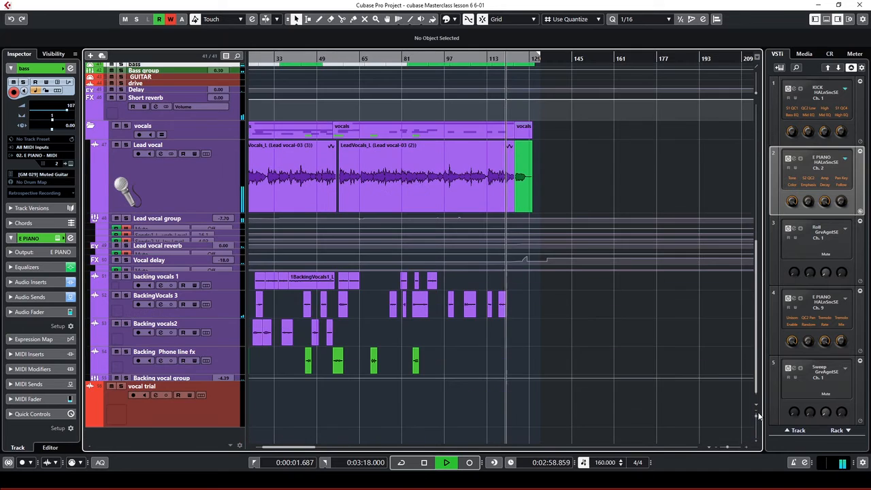
pyautogui.press('h')
pyautogui.press('h')
pyautogui.press('h')
pyautogui.press('h')
pyautogui.press('h')
pyautogui.press('h')
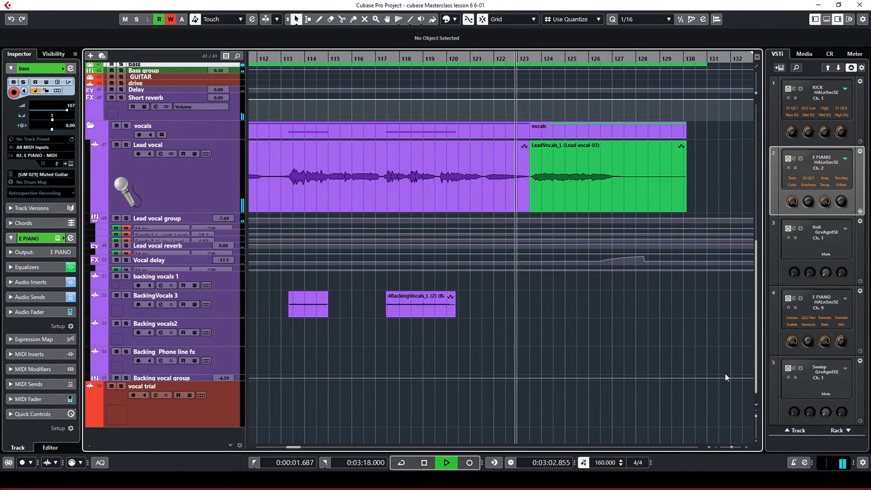
pyautogui.moveTo(759, 418); pyautogui.dragTo(758, 423)
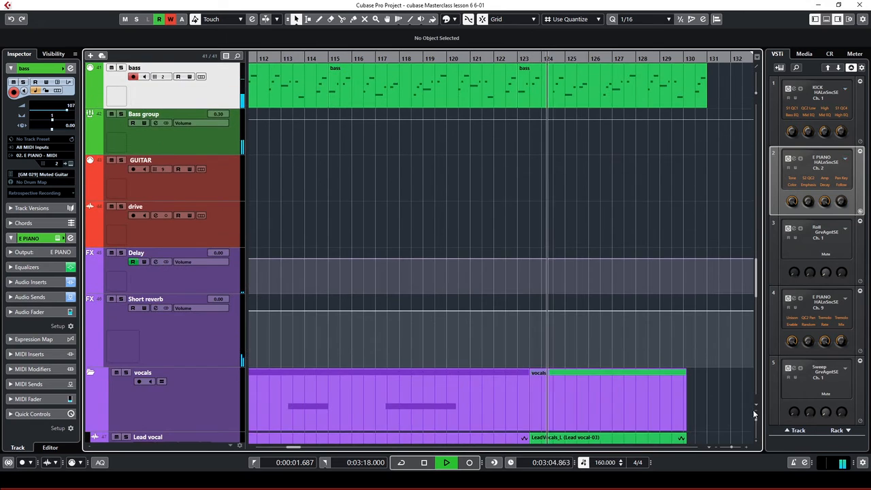
pyautogui.scroll(-5, 640, 328)
pyautogui.scroll(-2, 639, 327)
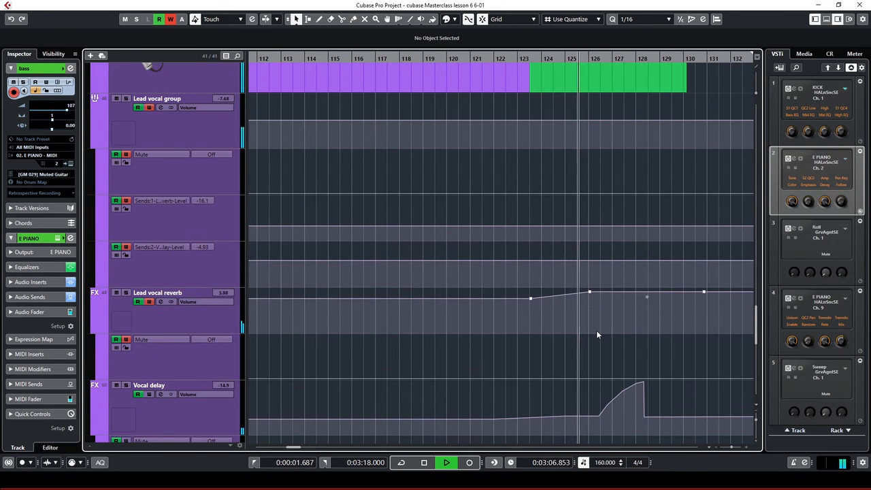
pyautogui.scroll(-2, 626, 400)
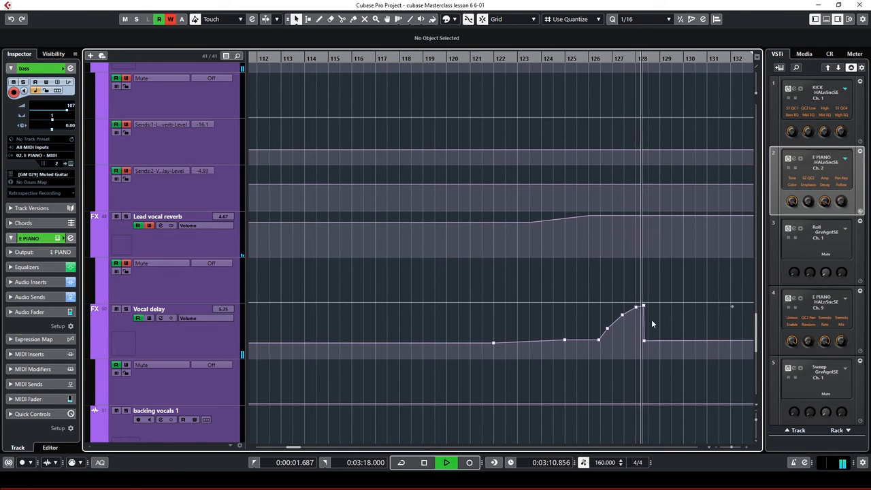
pyautogui.press('g')
pyautogui.scroll(20, 549, 267)
pyautogui.scroll(20, 548, 267)
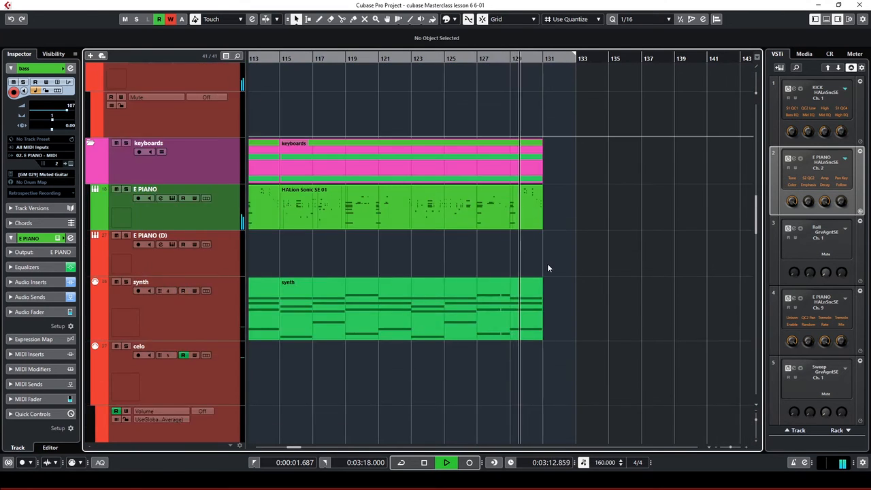
pyautogui.scroll(12, 547, 263)
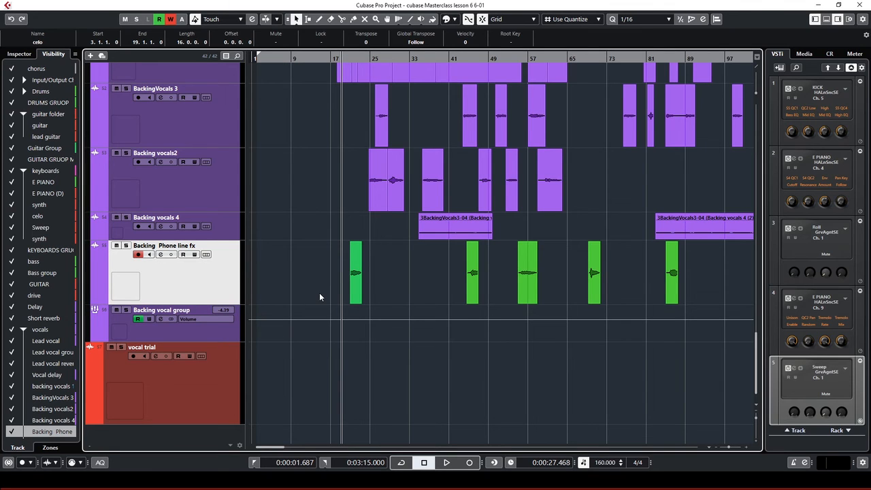
pyautogui.press('h')
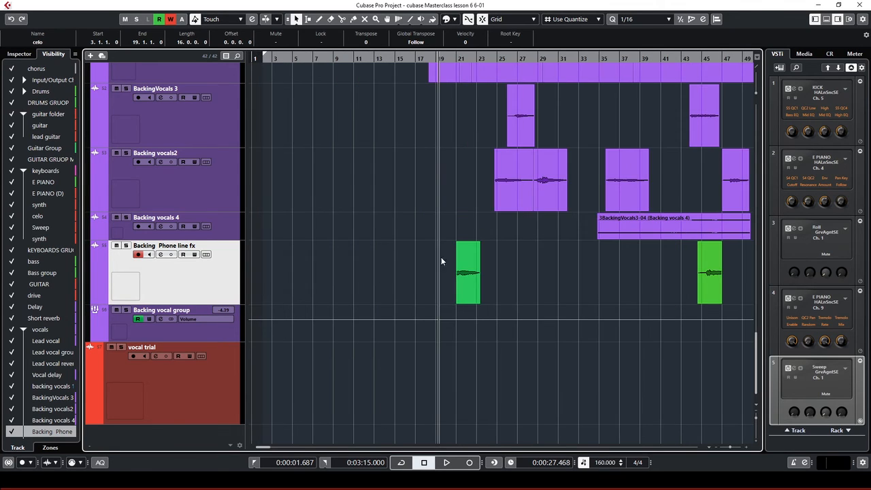
pyautogui.click(429, 58)
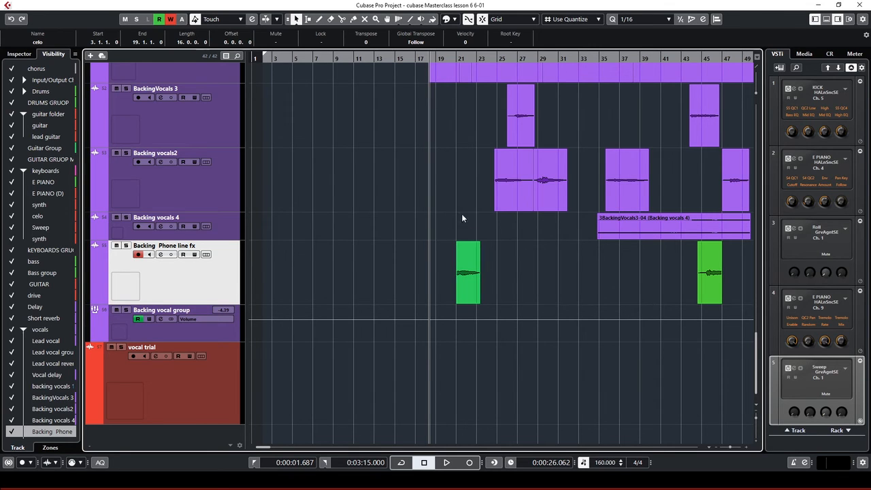
pyautogui.press('g')
pyautogui.press('g')
pyautogui.press('g')
pyautogui.press('g')
pyautogui.press('g')
pyautogui.press('g')
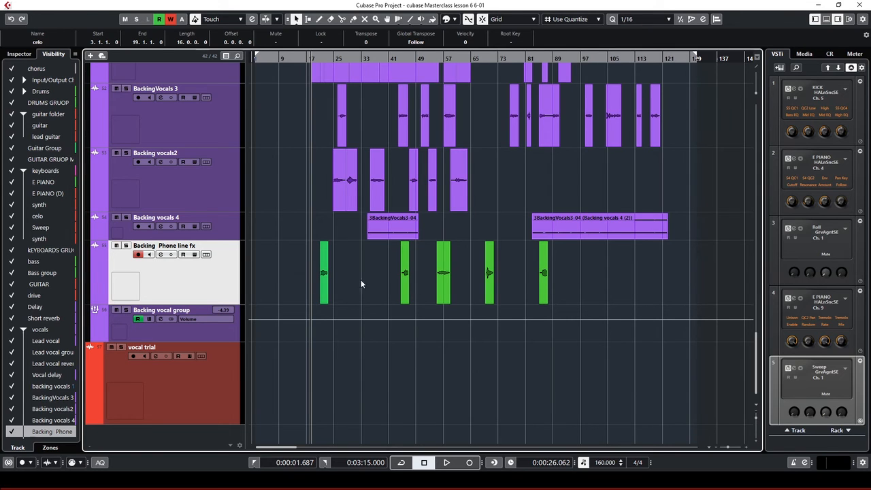
pyautogui.press('h')
pyautogui.press('h')
pyautogui.press('h')
pyautogui.press('h')
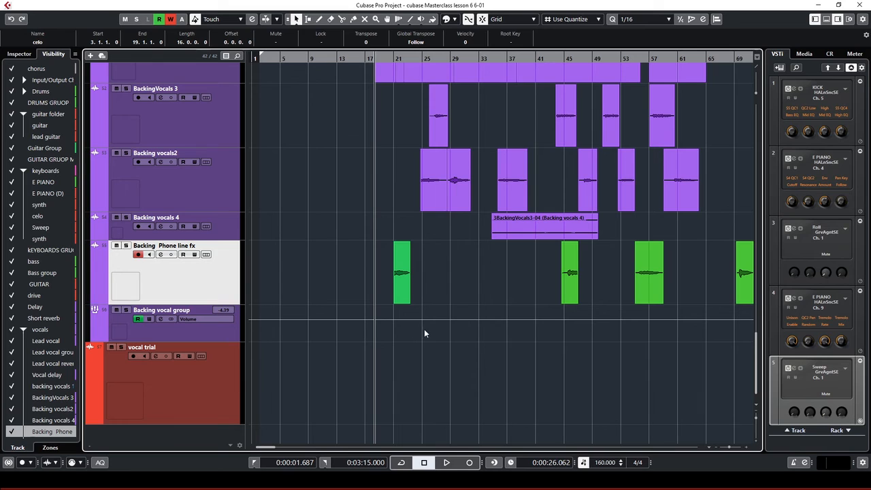
pyautogui.press('space')
pyautogui.press('h')
pyautogui.press('h')
pyautogui.press('h')
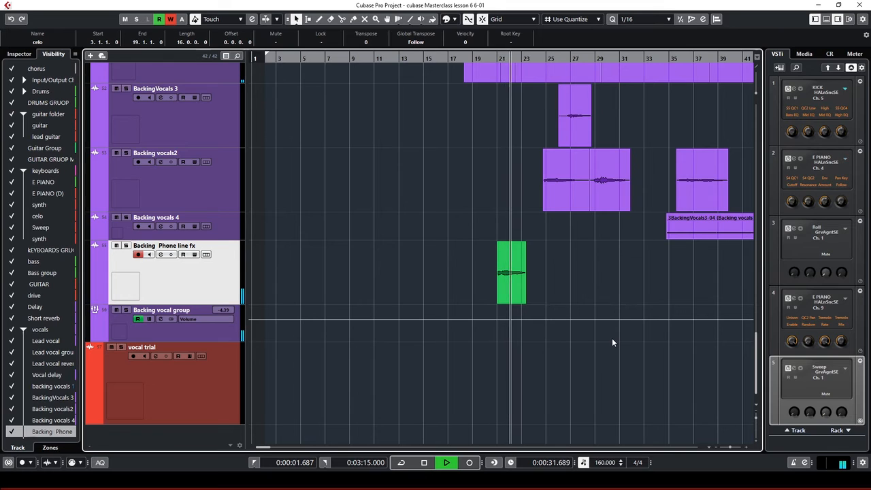
pyautogui.press('g')
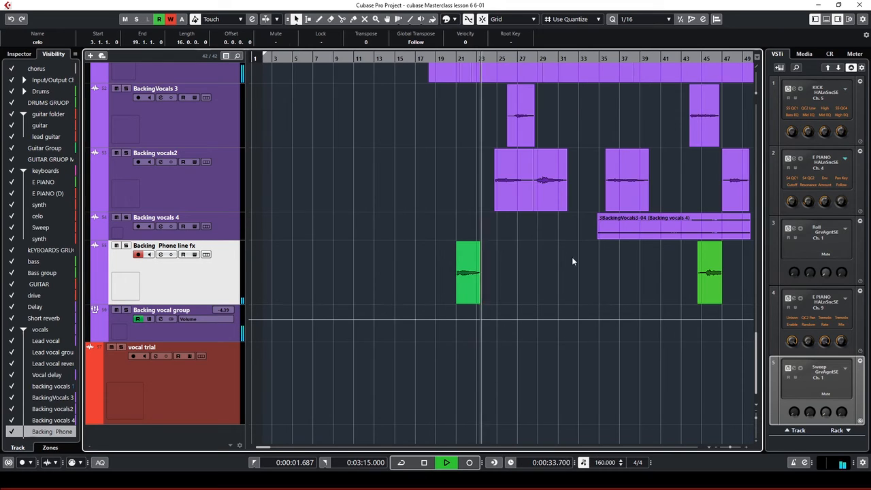
pyautogui.press('g')
pyautogui.press('space')
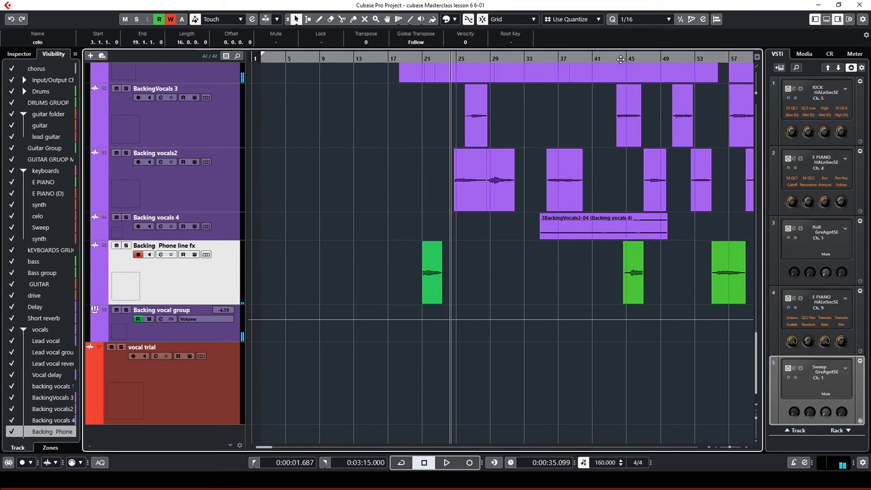
pyautogui.click(620, 59)
pyautogui.press('space')
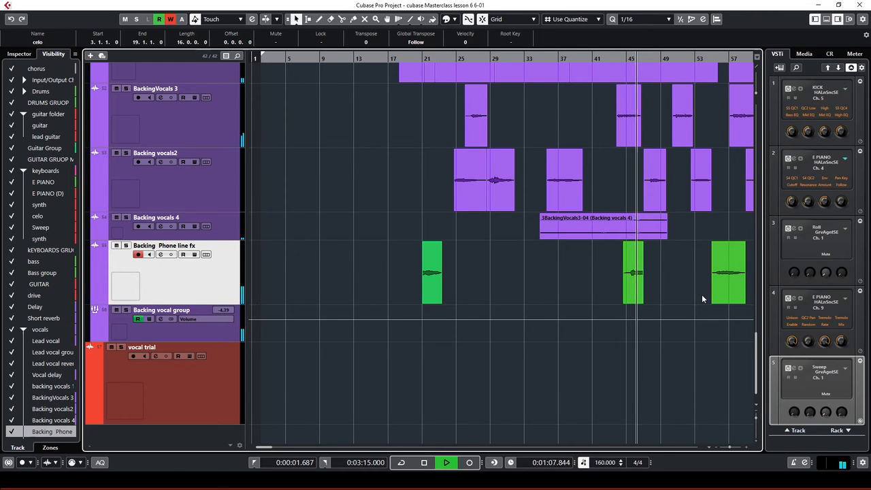
pyautogui.press('space')
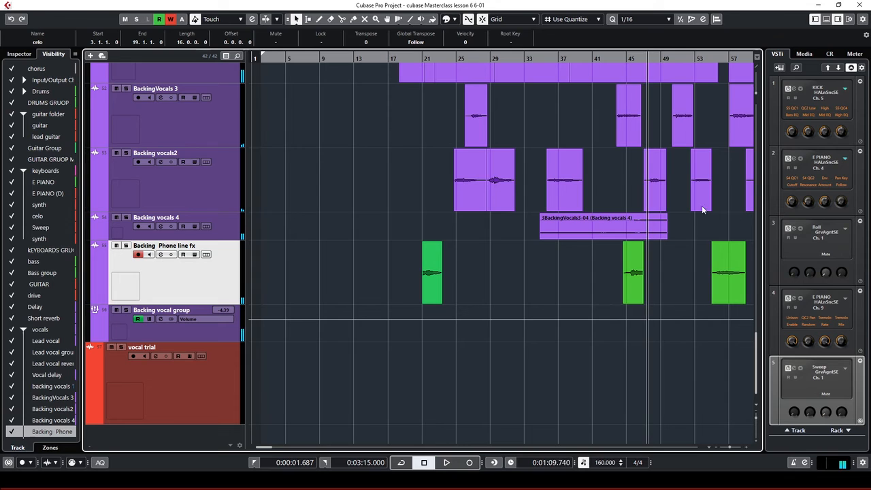
pyautogui.click(715, 58)
pyautogui.press('space')
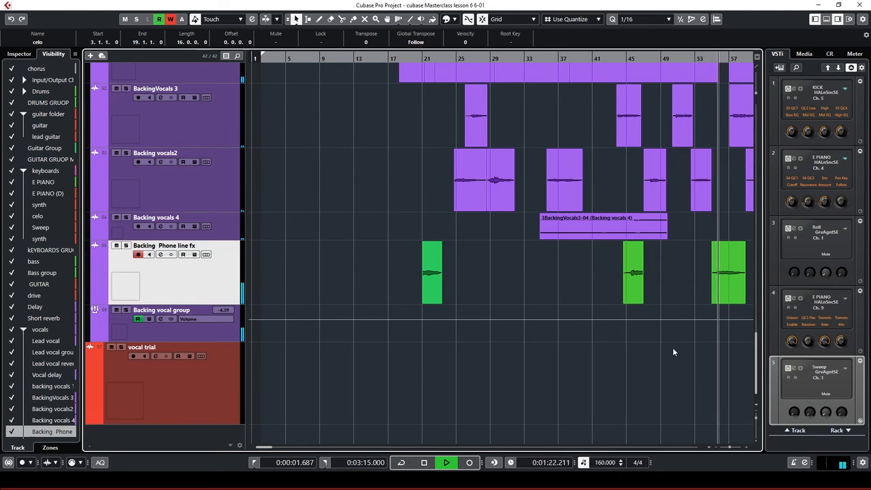
pyautogui.press('g')
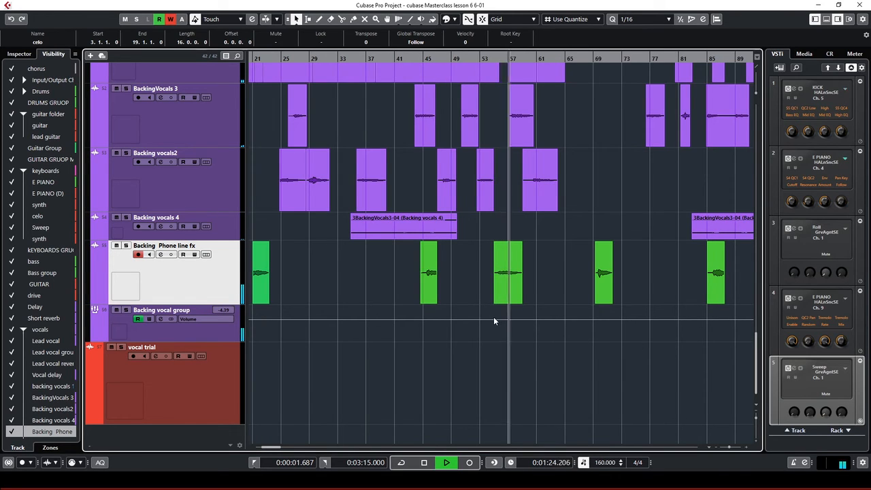
pyautogui.press('space')
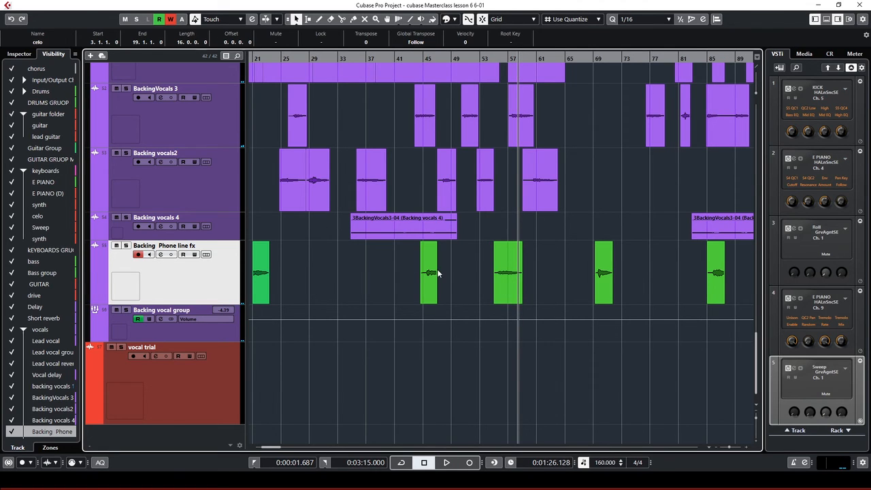
# Load the Phoneline equalizer preset on Backing Phone line fx, giving a 9.0 dB peak at 2166 Hz
pyautogui.click(162, 255)
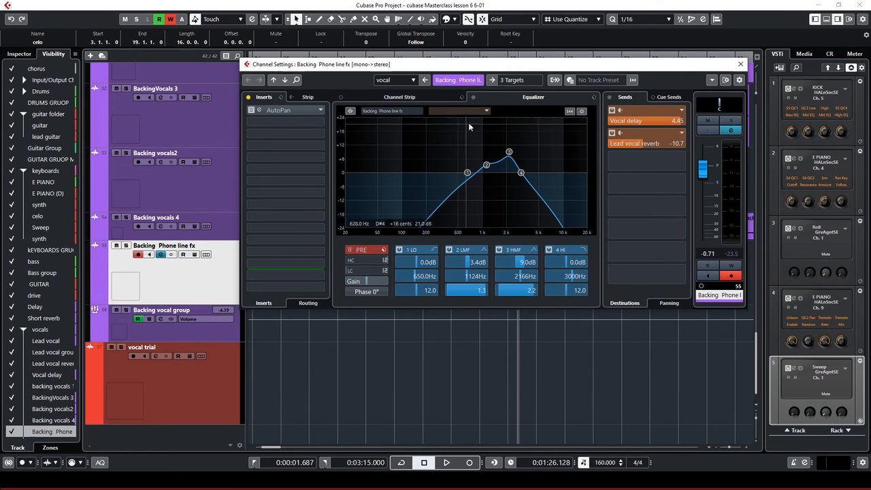
pyautogui.click(502, 98)
pyautogui.click(594, 99)
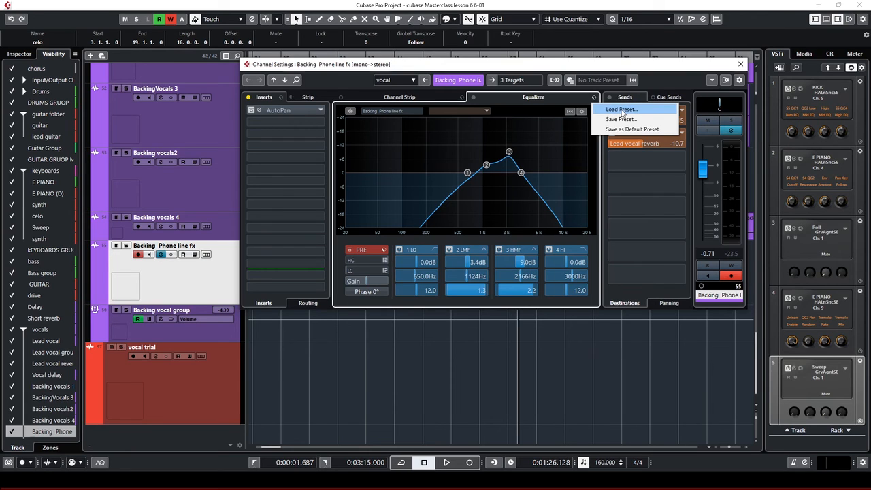
pyautogui.click(622, 110)
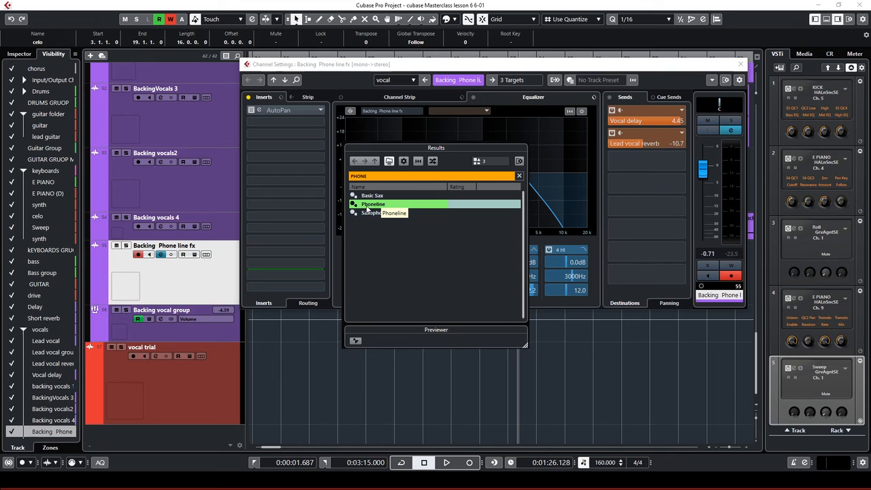
pyautogui.click(520, 69)
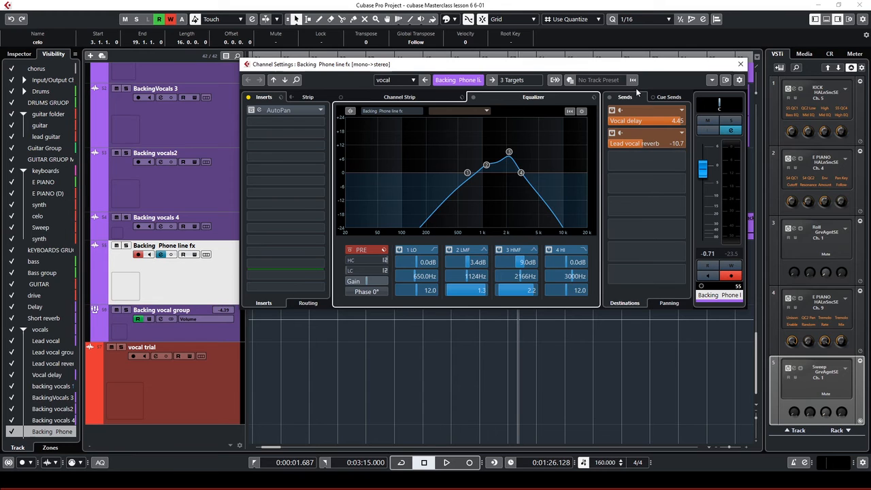
pyautogui.moveTo(615, 68); pyautogui.dragTo(607, 301)
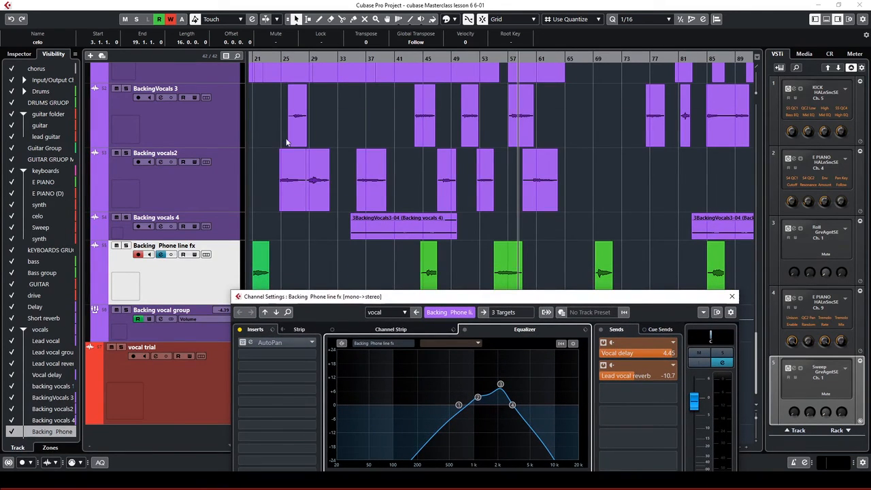
# Bypass the Vocal delay and Lead vocal reverb sends and play the dry track from the start
pyautogui.click(256, 58)
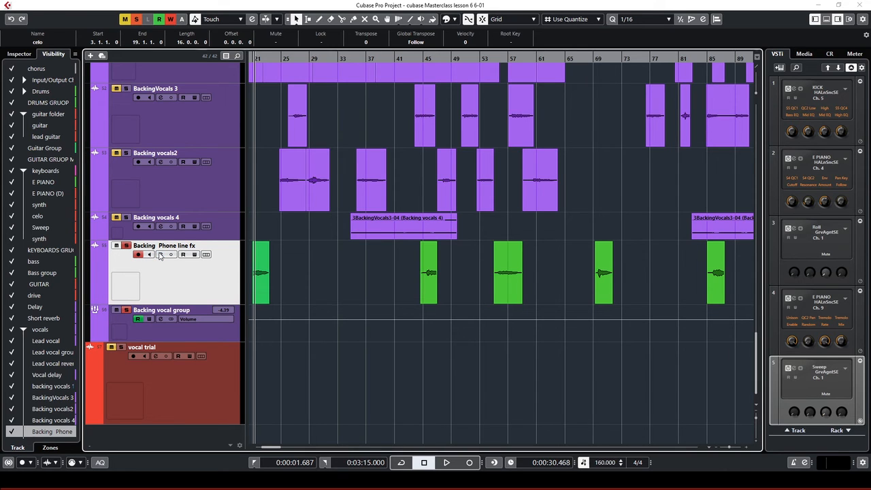
pyautogui.click(161, 254)
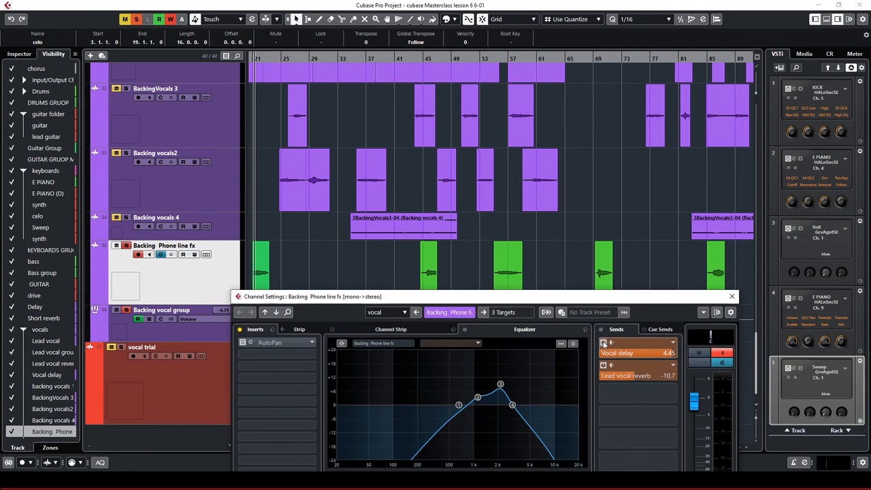
pyautogui.click(603, 344)
pyautogui.click(604, 365)
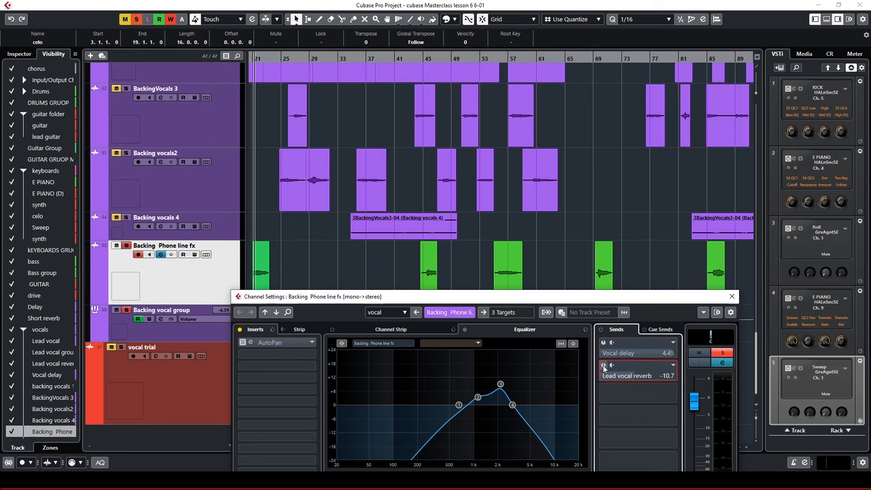
pyautogui.press('space')
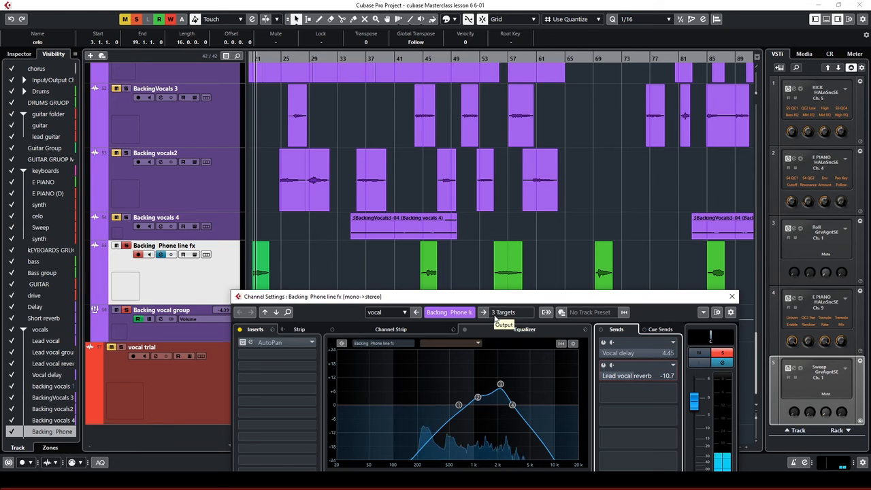
# Switch the Vocal delay and Lead vocal reverb sends back on and return to the arrangement
pyautogui.click(603, 343)
pyautogui.click(604, 366)
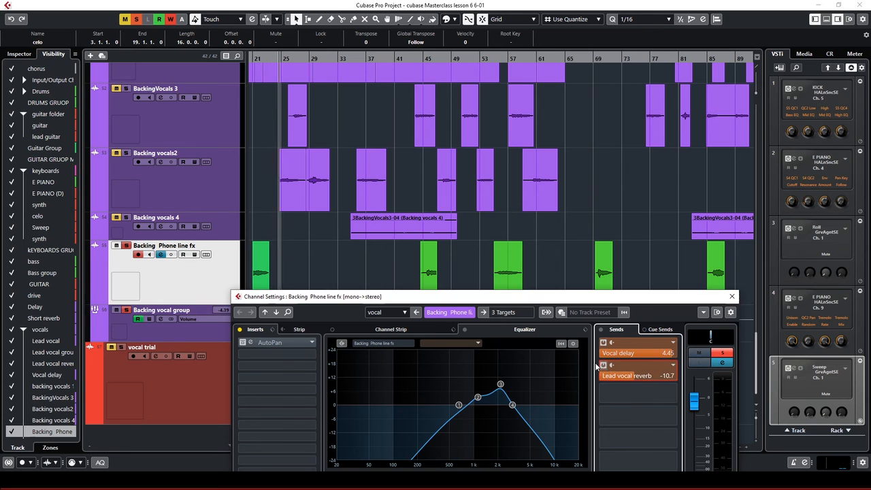
pyautogui.moveTo(396, 291); pyautogui.dragTo(396, 290)
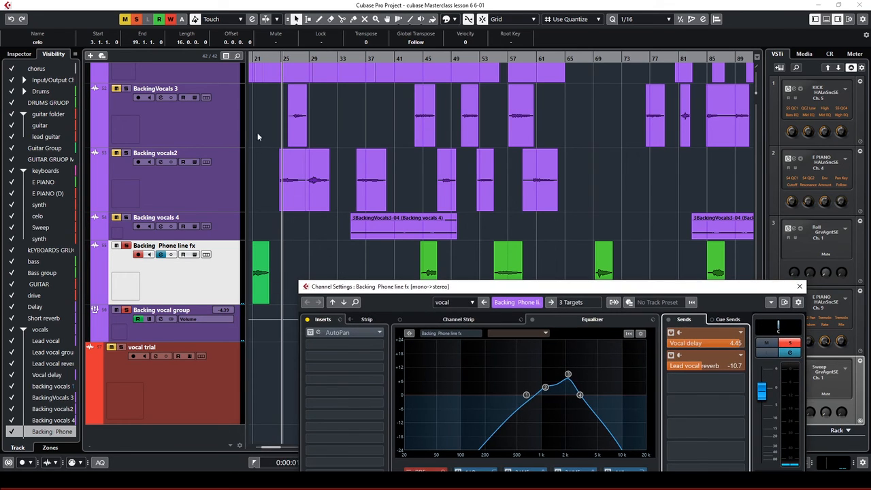
pyautogui.click(256, 58)
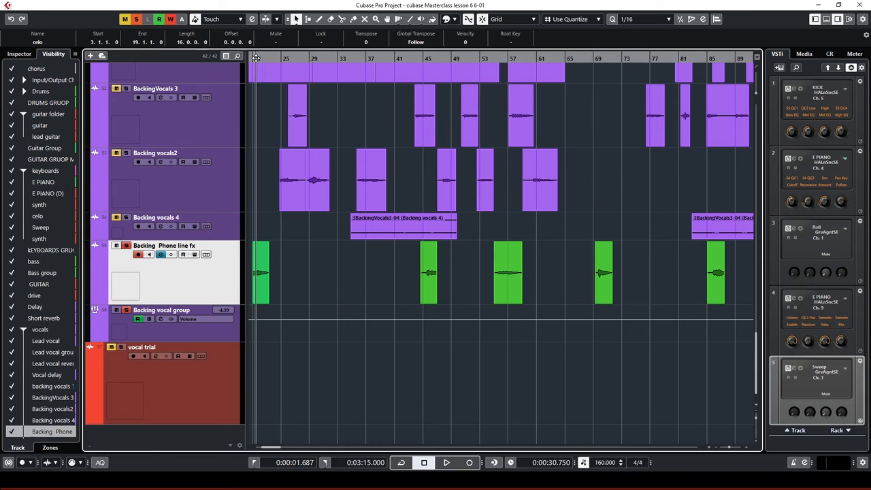
# Play the soloed track briefly from around bar 21, then zoom out to the whole song
pyautogui.moveTo(277, 450); pyautogui.dragTo(272, 450)
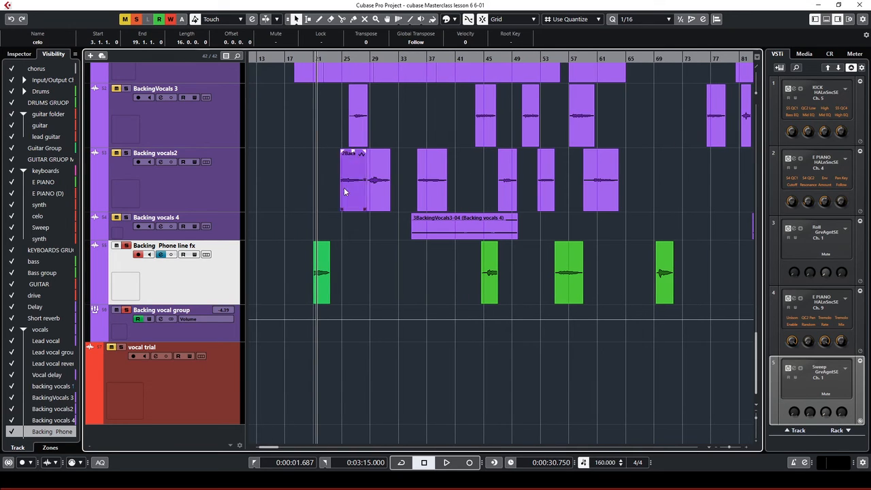
pyautogui.click(307, 59)
pyautogui.press('space')
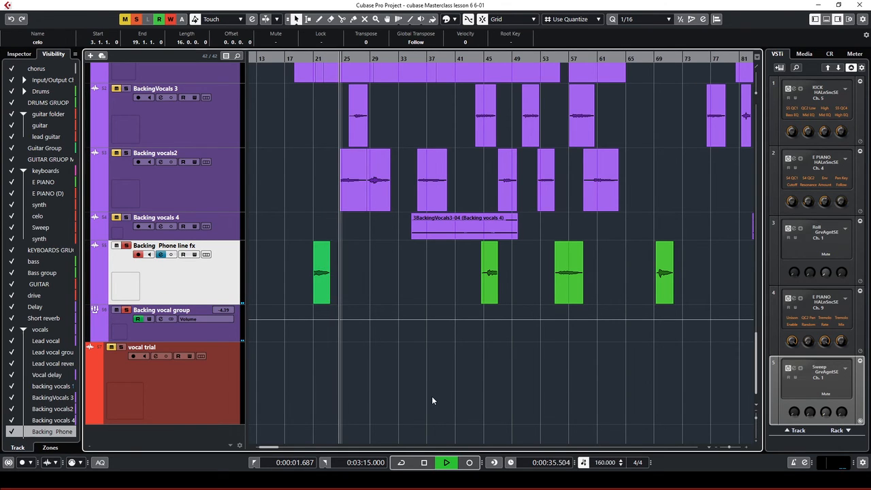
pyautogui.press('space')
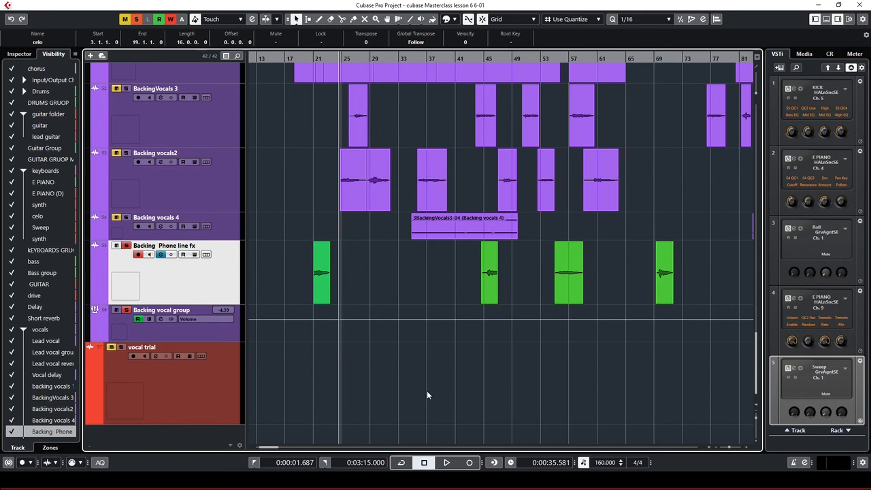
pyautogui.press('g')
pyautogui.press('g')
pyautogui.press('g')
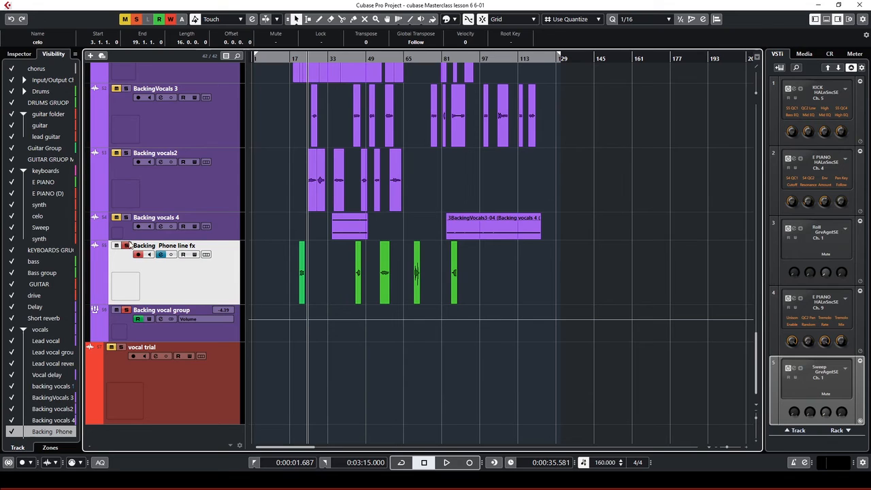
pyautogui.click(160, 254)
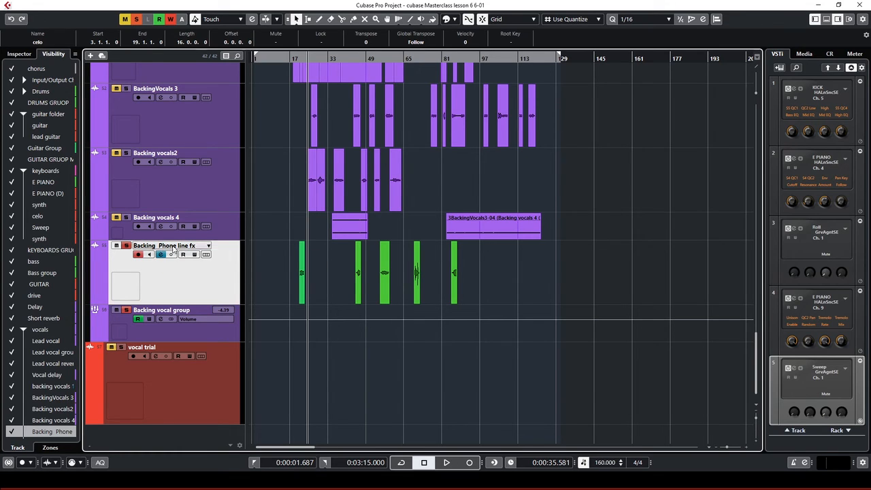
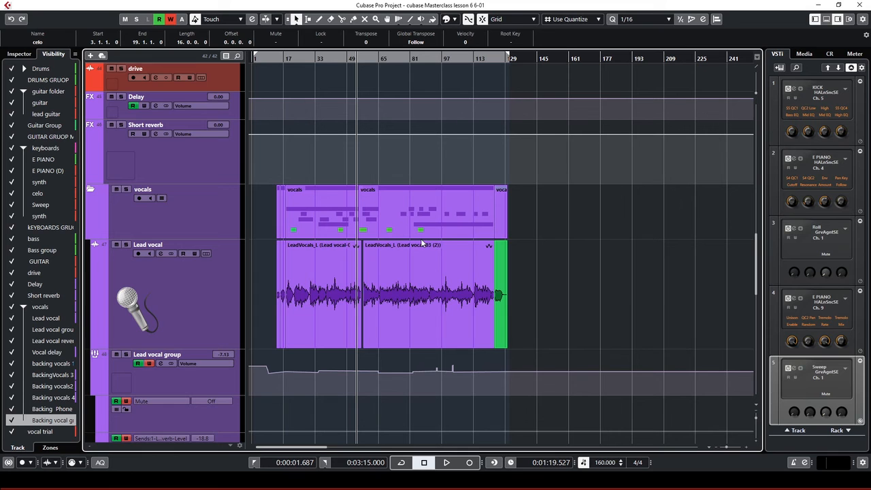
# Inspect the Roll channel's settings and output routing, then close them without changes
pyautogui.scroll(5, 421, 238)
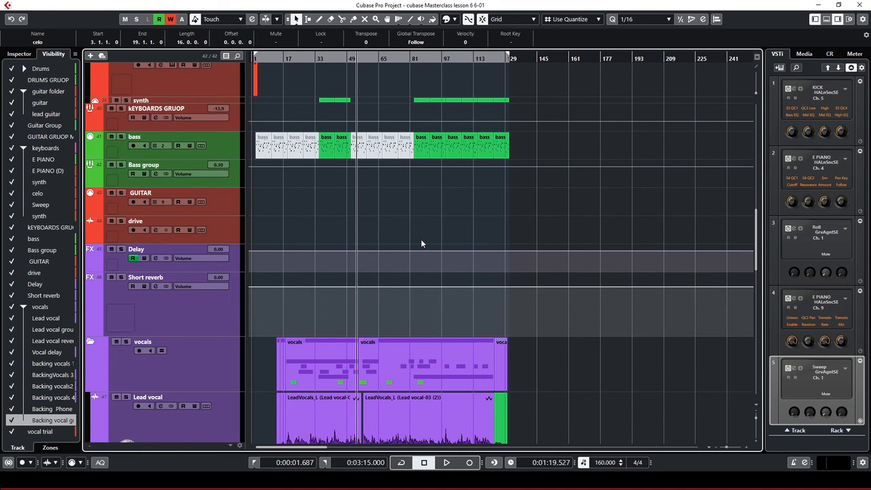
pyautogui.scroll(-8, 422, 242)
pyautogui.scroll(13, 421, 242)
pyautogui.scroll(5, 422, 243)
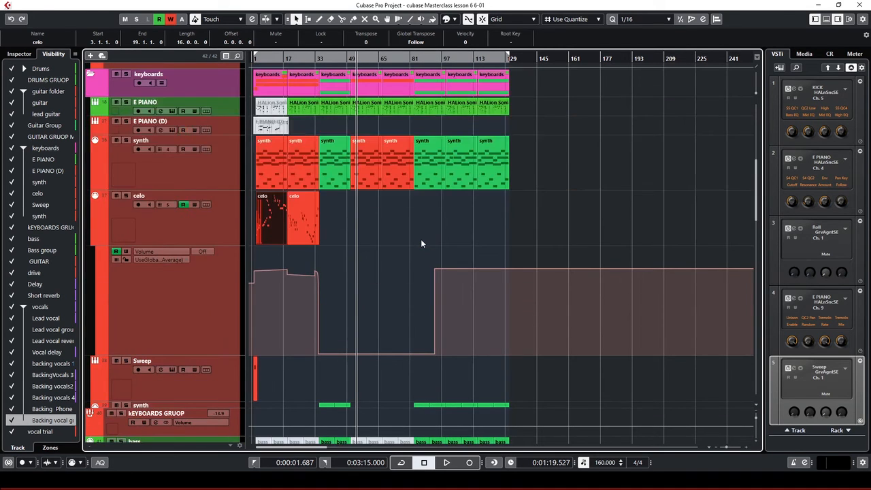
pyautogui.scroll(7, 423, 241)
pyautogui.scroll(-3, 383, 254)
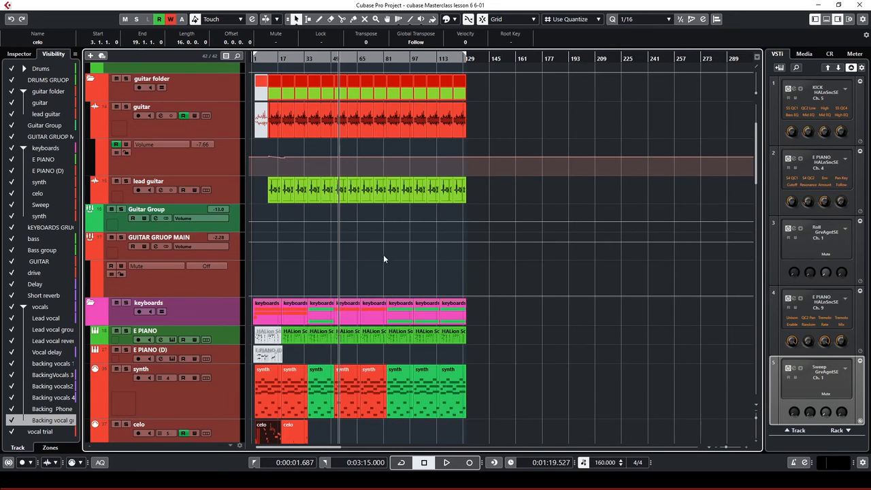
pyautogui.scroll(-1, 355, 286)
pyautogui.scroll(-12, 352, 394)
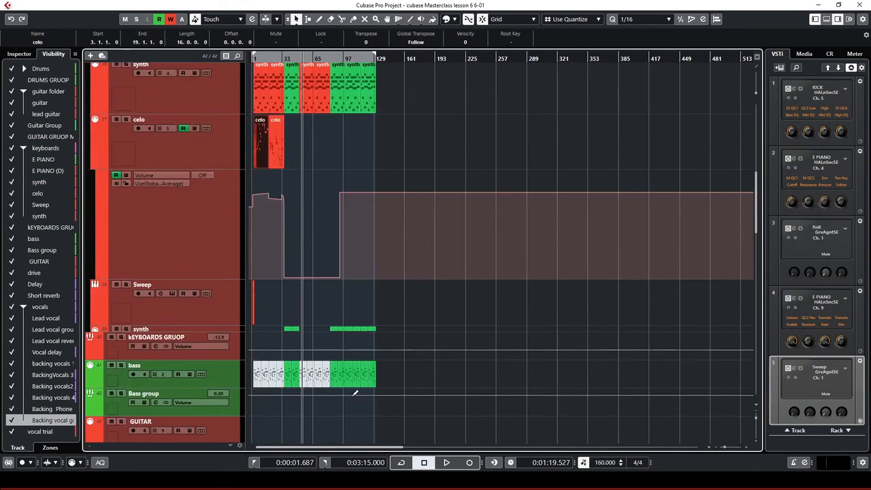
pyautogui.scroll(-10, 322, 408)
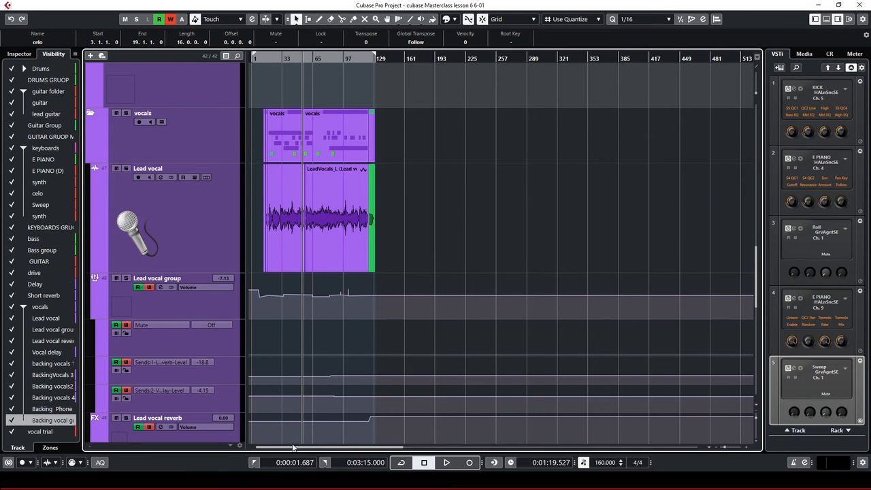
pyautogui.scroll(1, 307, 325)
pyautogui.scroll(3, 361, 326)
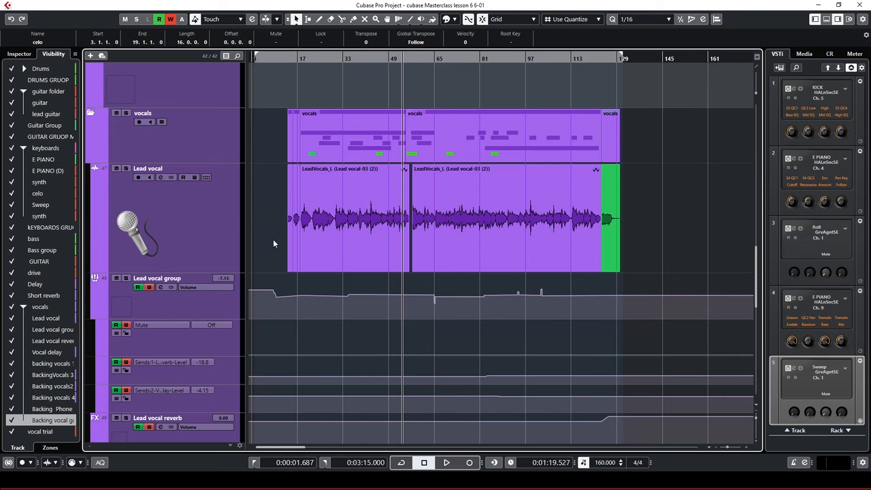
pyautogui.scroll(7, 273, 243)
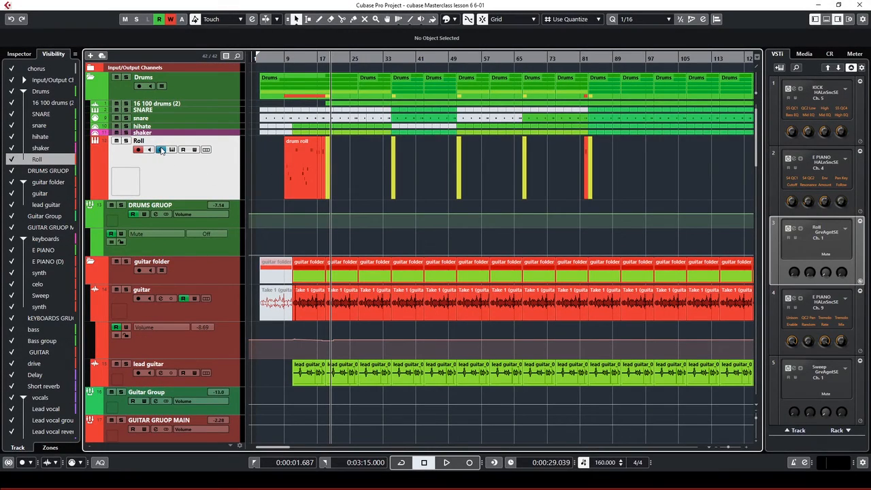
pyautogui.click(161, 150)
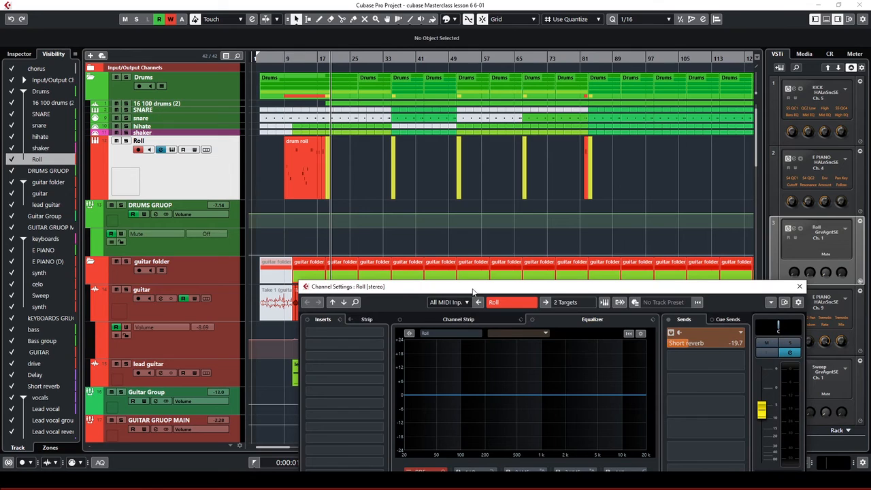
pyautogui.moveTo(474, 291); pyautogui.dragTo(400, 150)
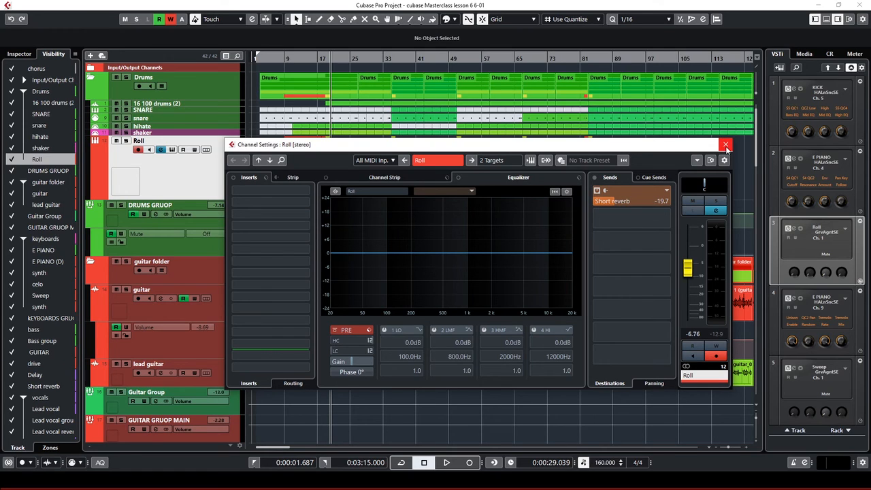
pyautogui.click(490, 162)
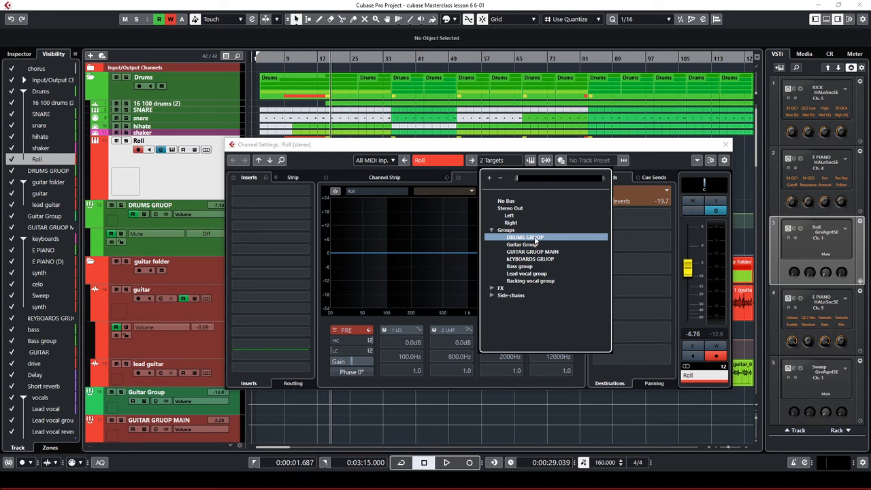
pyautogui.click(580, 146)
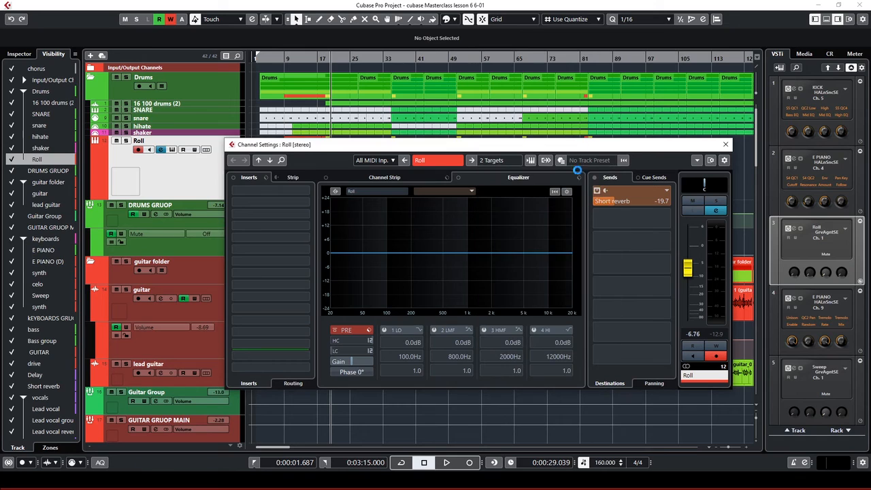
pyautogui.click(727, 145)
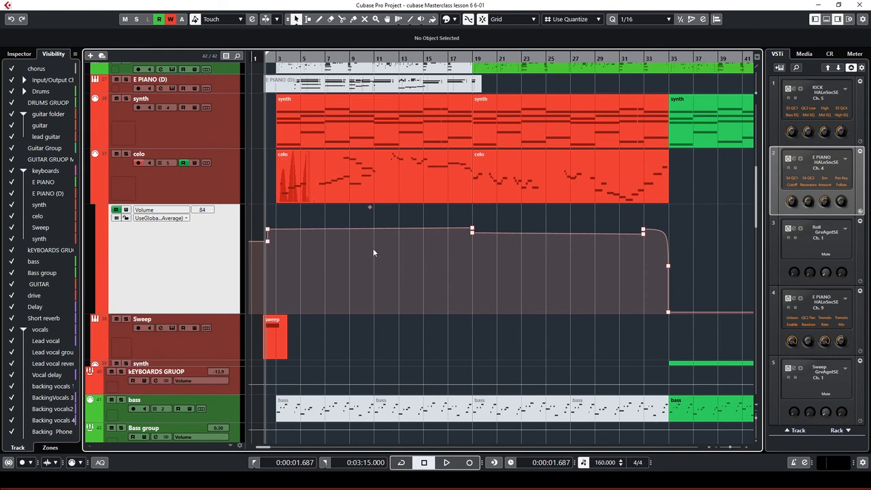
# Select the first celo event and play back its volume automation
pyautogui.press('h')
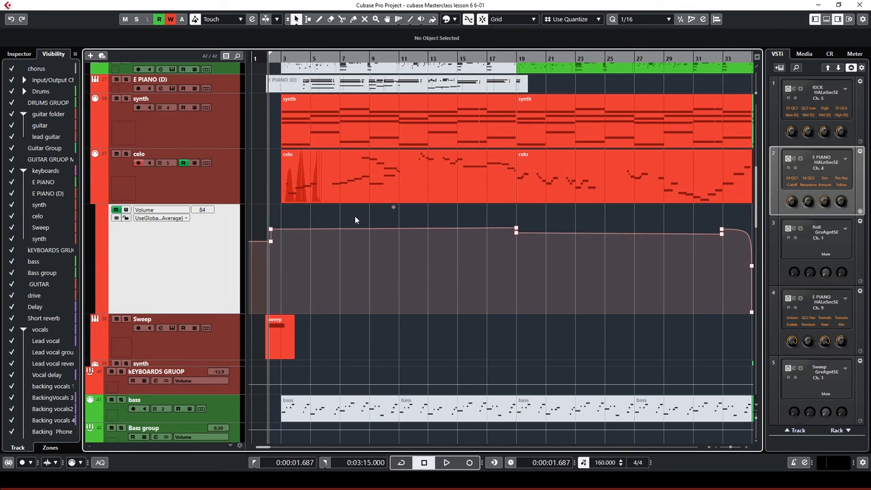
pyautogui.scroll(3, 355, 219)
pyautogui.click(334, 329)
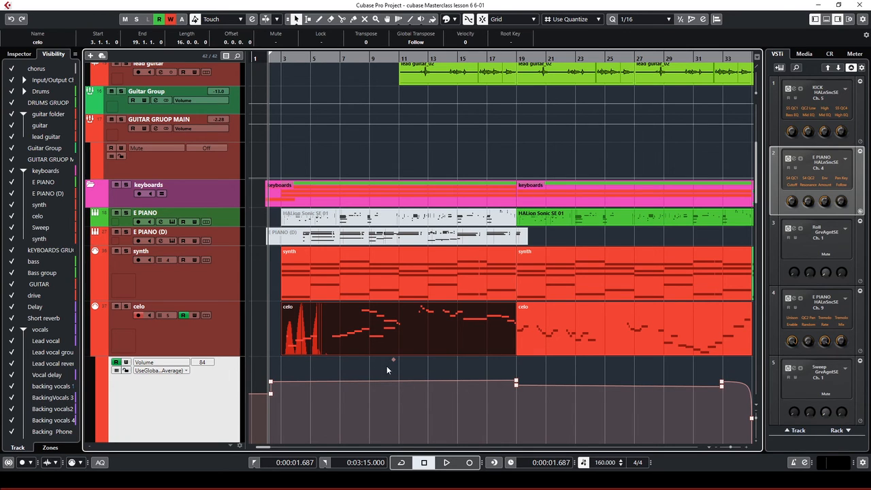
pyautogui.press('g')
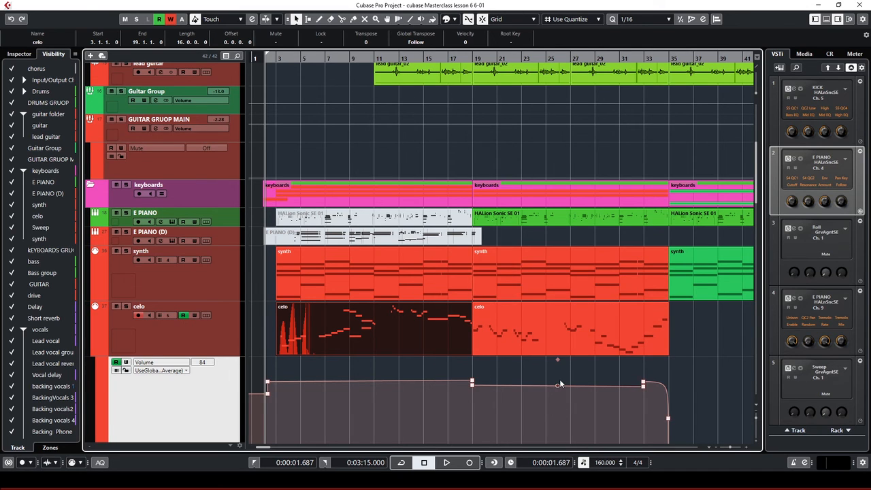
pyautogui.scroll(-6, 560, 381)
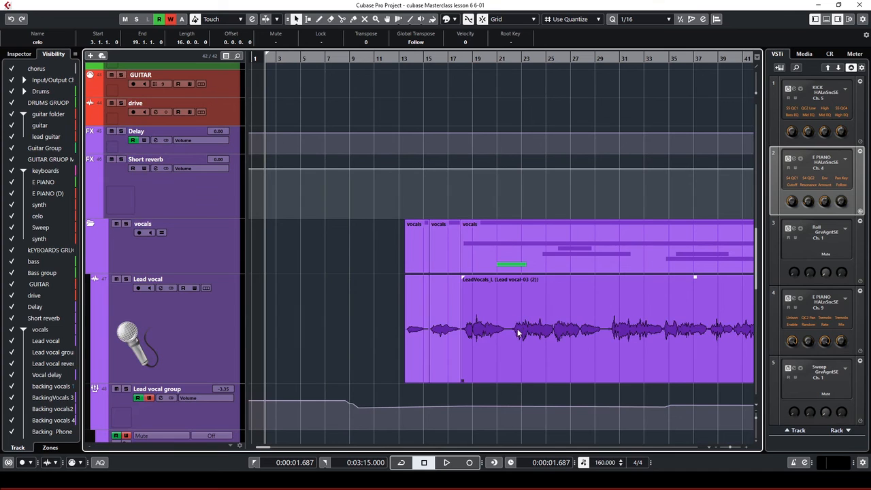
pyautogui.scroll(7, 532, 332)
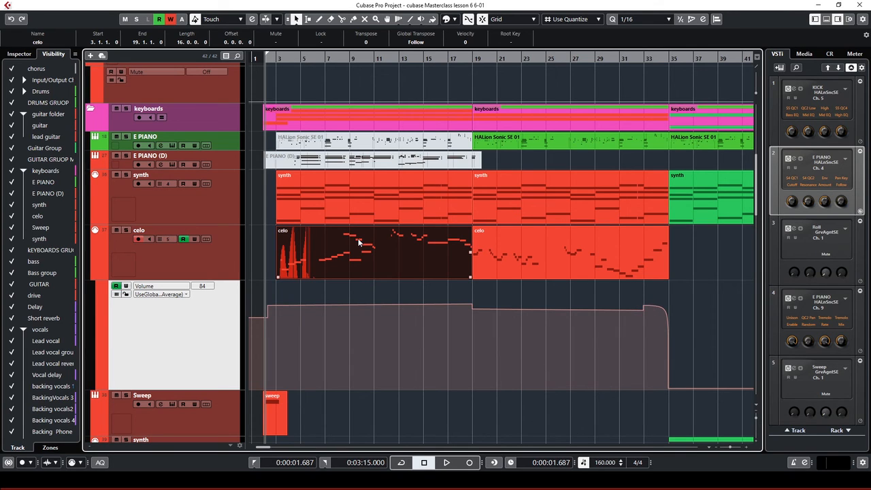
pyautogui.press('space')
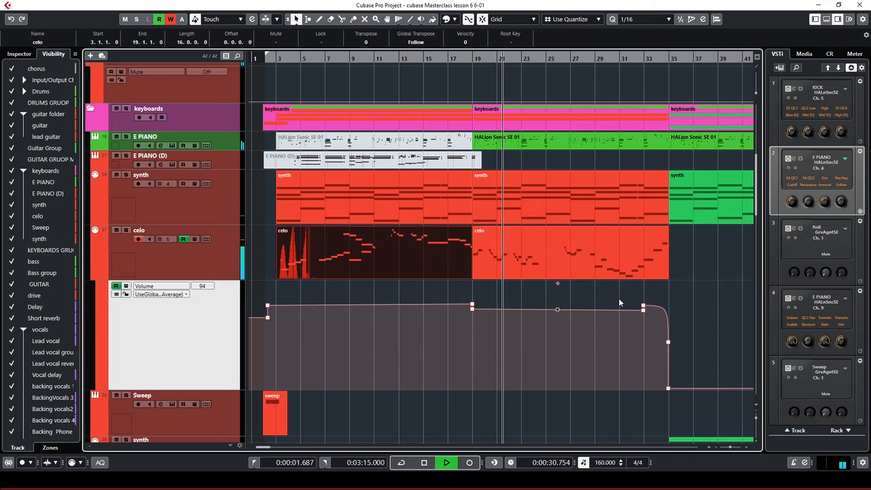
pyautogui.press('space')
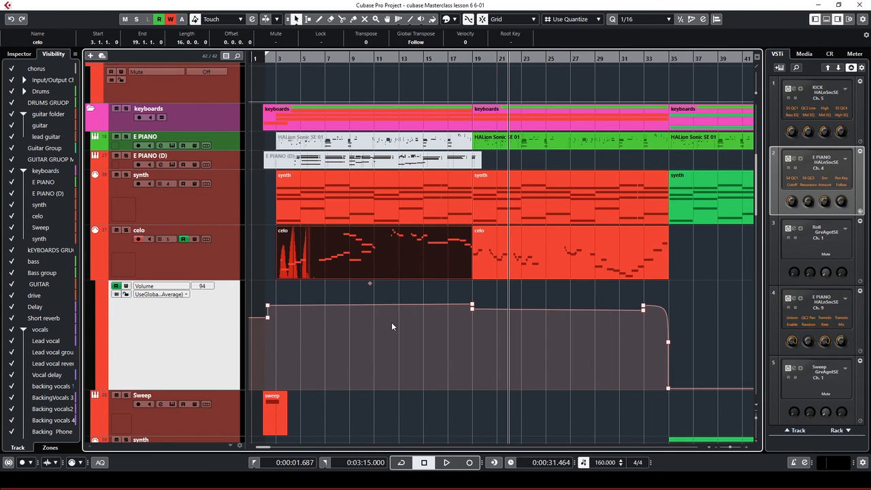
# Return the playhead to the song start and make Sweep the current track
pyautogui.scroll(-2, 512, 299)
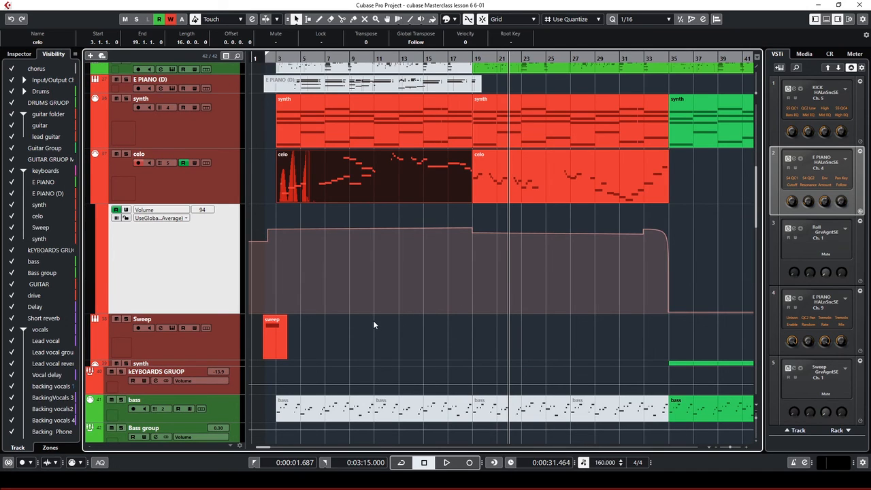
pyautogui.press('KP_1')
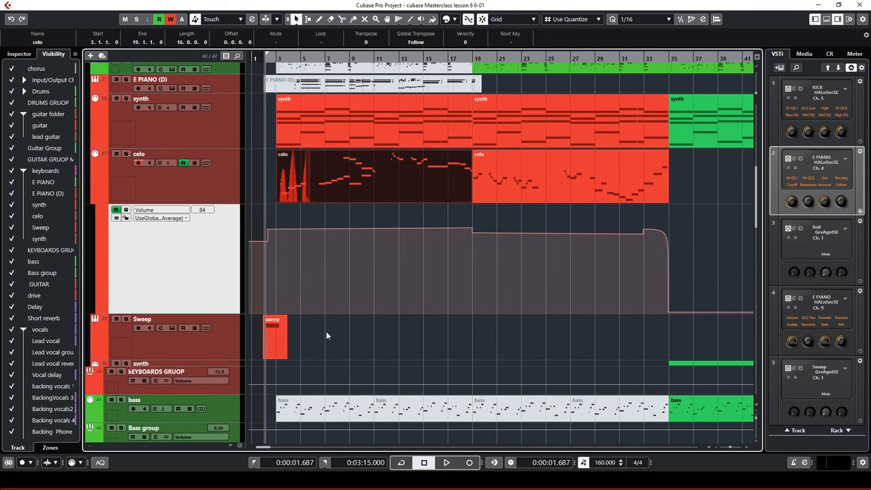
pyautogui.click(224, 344)
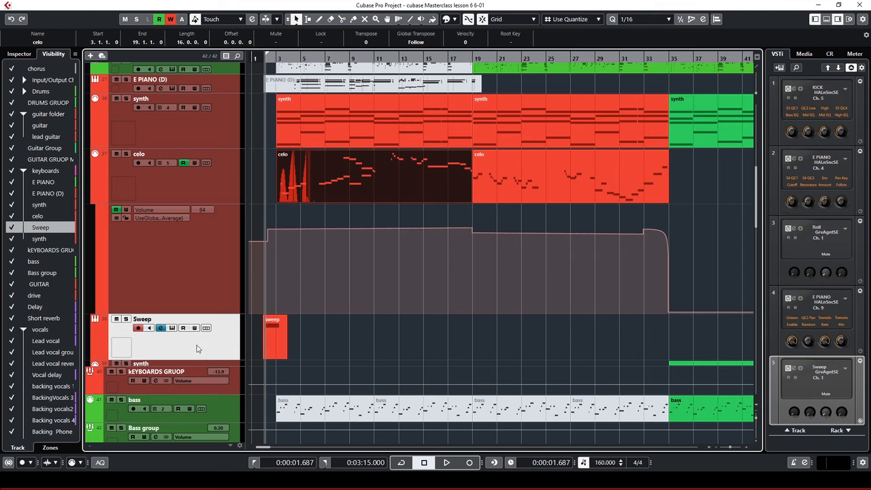
pyautogui.click(161, 328)
pyautogui.moveTo(555, 52); pyautogui.dragTo(512, 64)
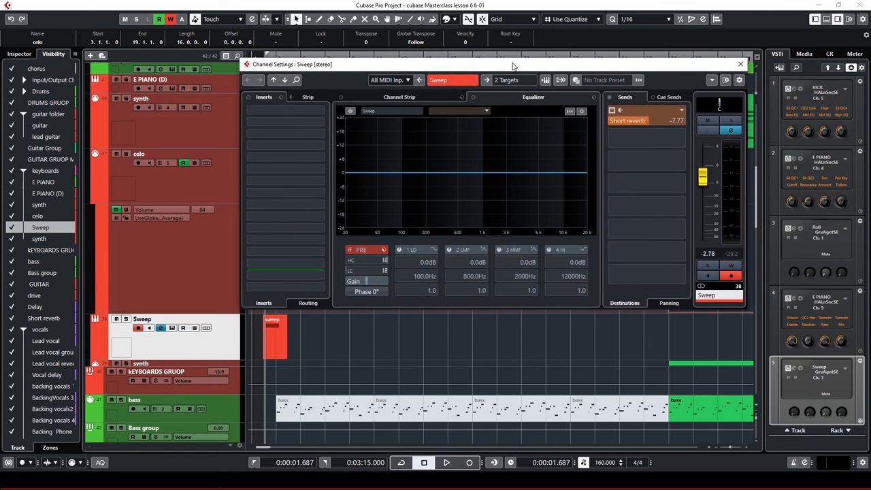
pyautogui.click(645, 136)
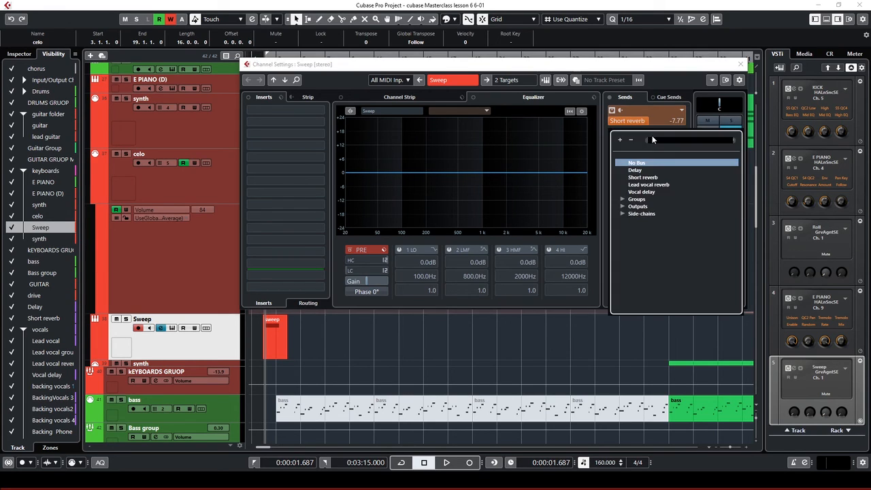
pyautogui.click(647, 67)
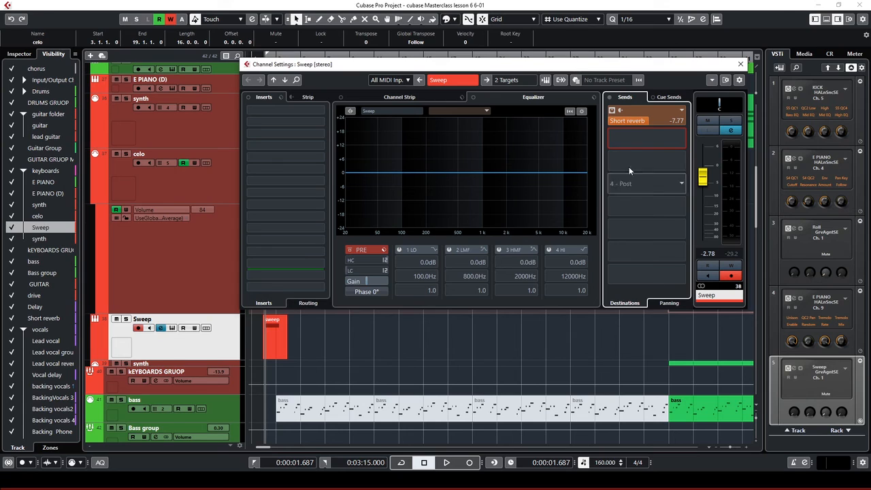
pyautogui.click(617, 122)
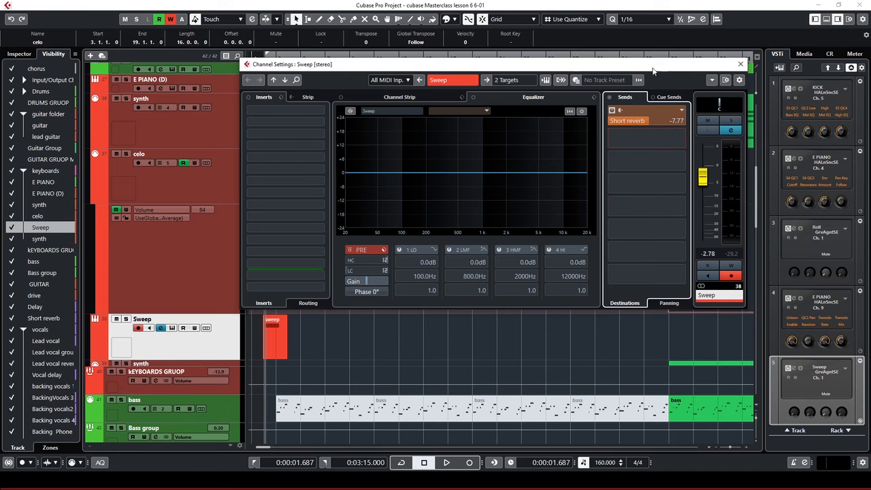
pyautogui.click(742, 66)
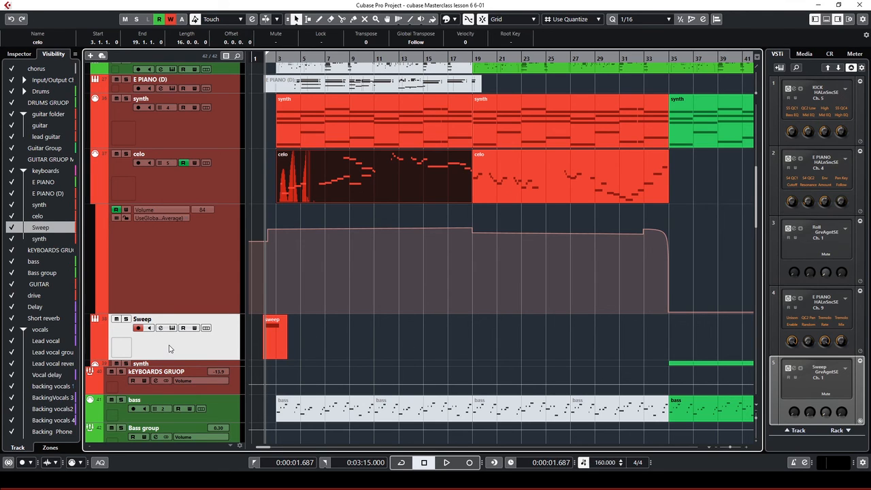
# Play the soloed Sweep part briefly, then zoom in on its sweep event
pyautogui.press('space')
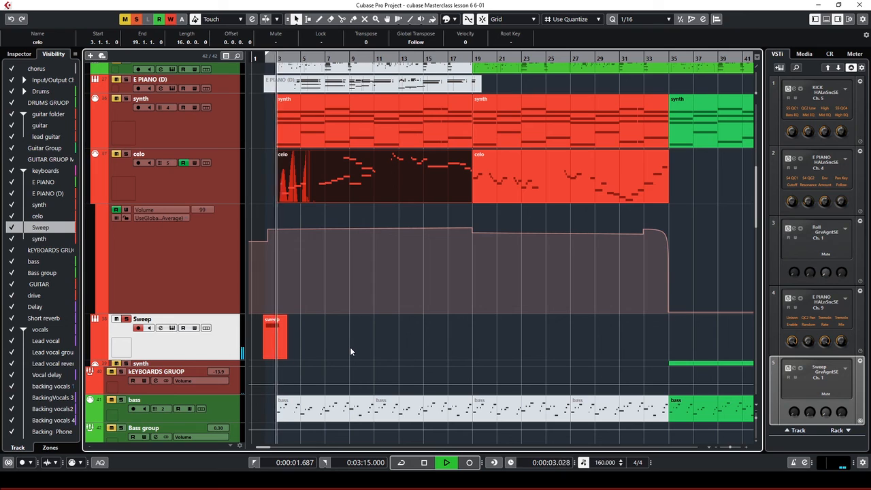
pyautogui.press('space')
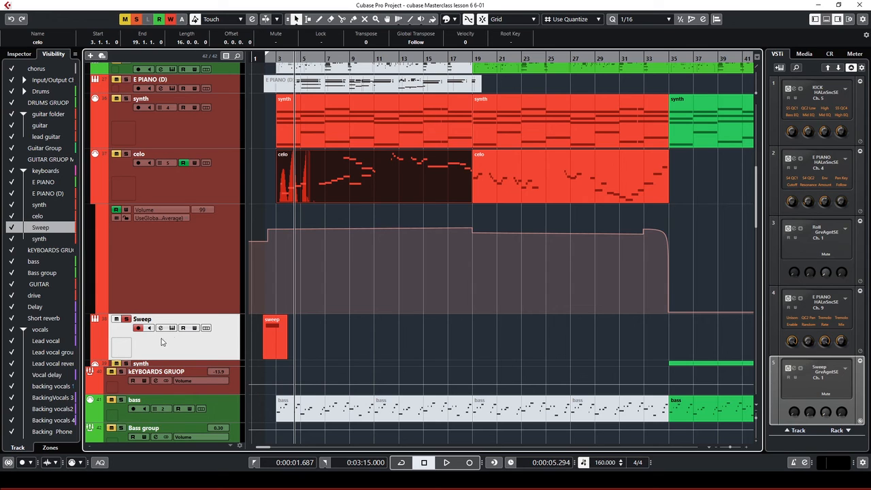
pyautogui.press('h')
pyautogui.press('h')
pyautogui.press('h')
pyautogui.press('h')
pyautogui.press('h')
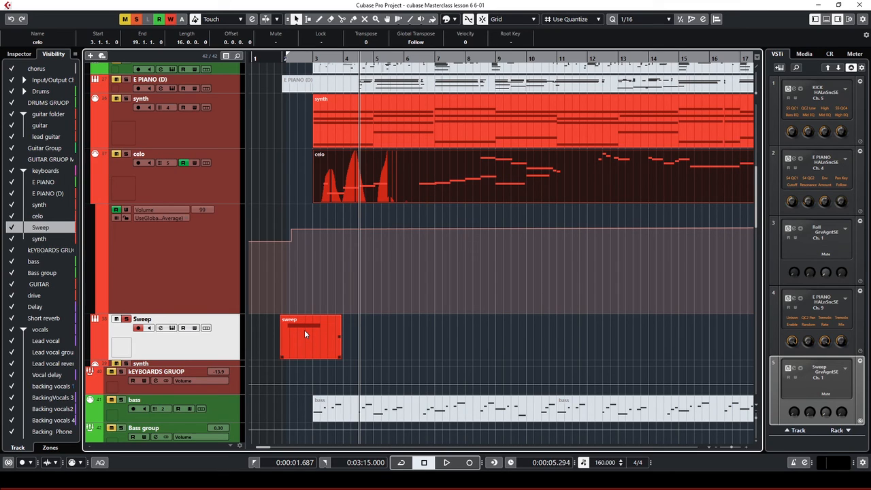
# Zoom the arrangement out horizontally to show bars 1–29 and scroll back to Lead vocal
pyautogui.scroll(-2, 304, 330)
pyautogui.scroll(-3, 305, 329)
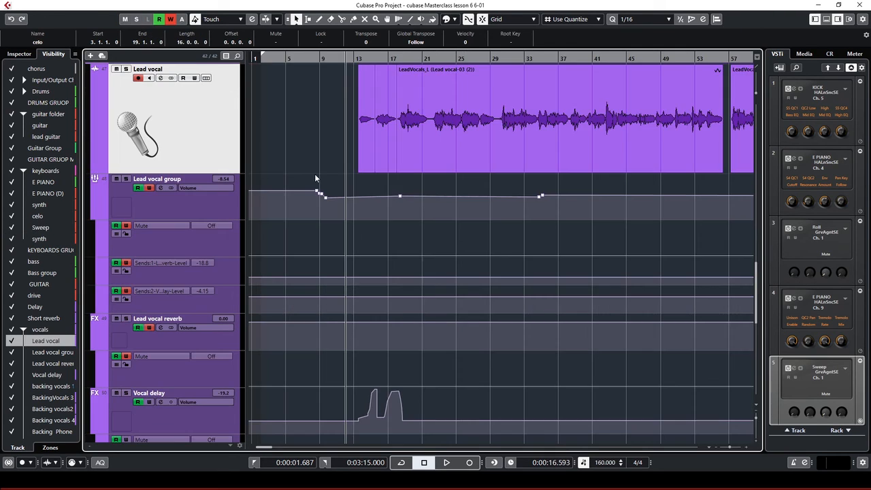
pyautogui.press('g')
pyautogui.press('g')
pyautogui.press('g')
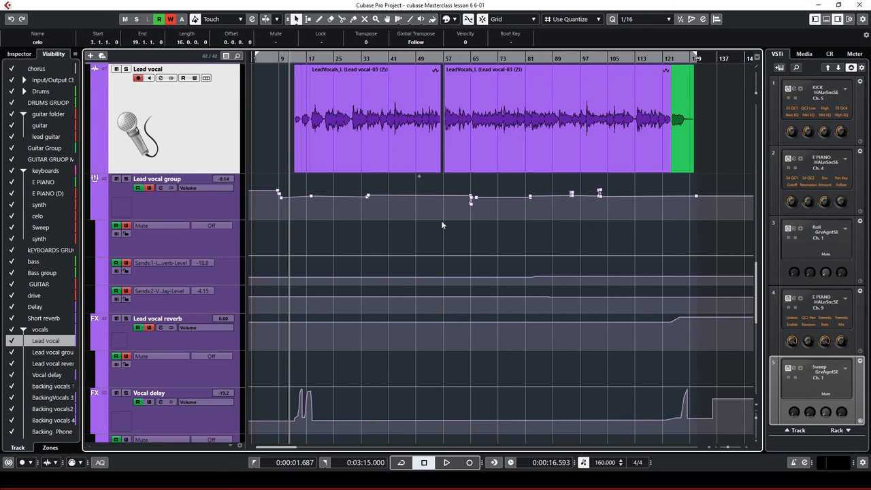
pyautogui.scroll(-2, 325, 232)
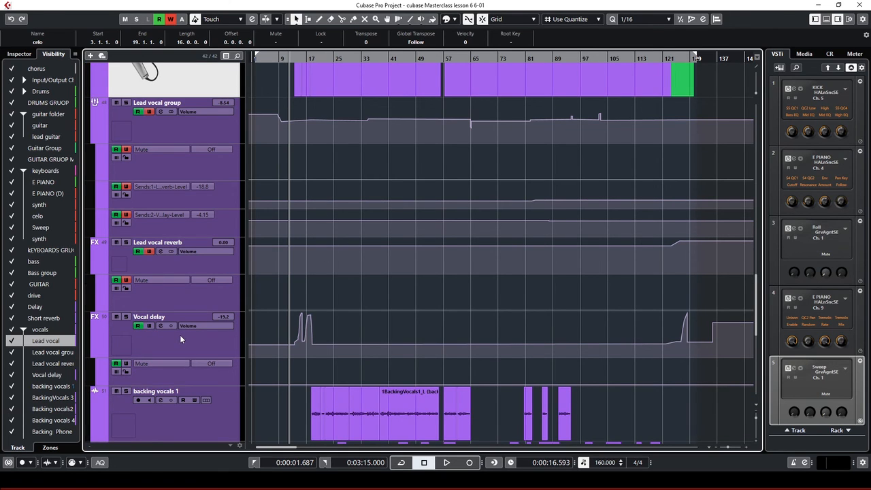
pyautogui.keyDown('ctrl'); pyautogui.scroll(6, 341, 259); pyautogui.keyUp('ctrl')
pyautogui.scroll(2, 442, 232)
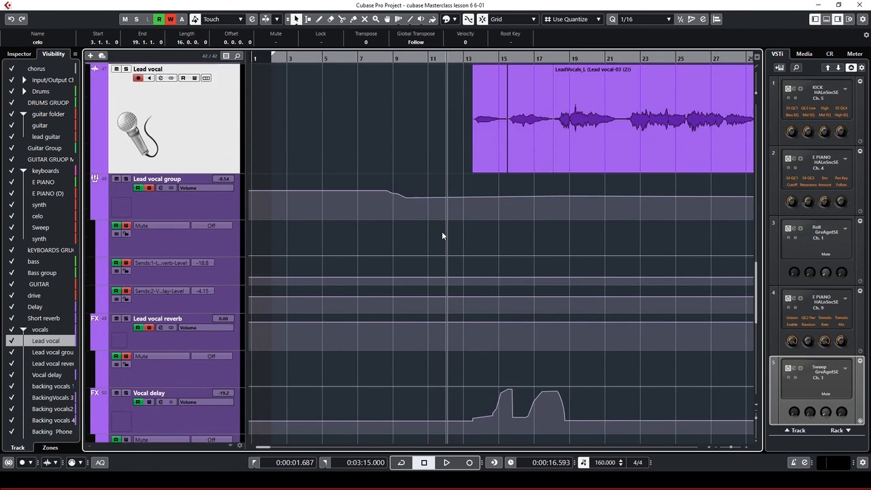
# Set the playback position to bar 13 and play the lead vocal entry
pyautogui.scroll(2, 442, 231)
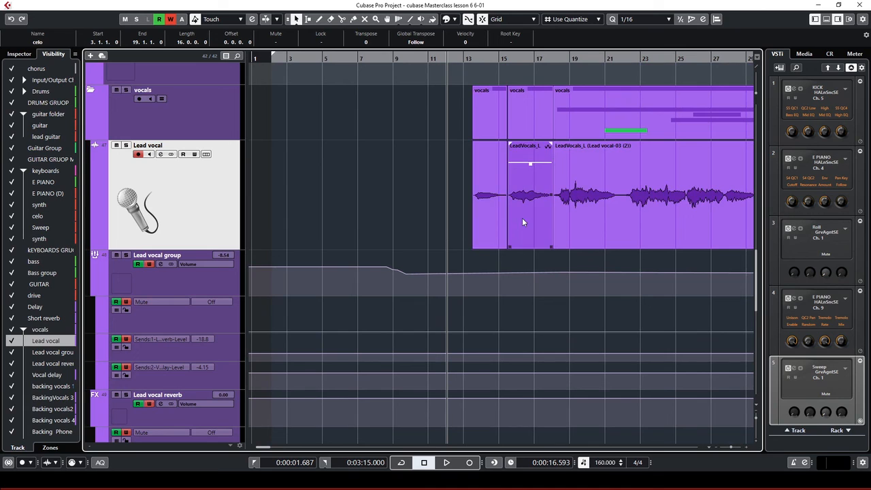
pyautogui.click(472, 59)
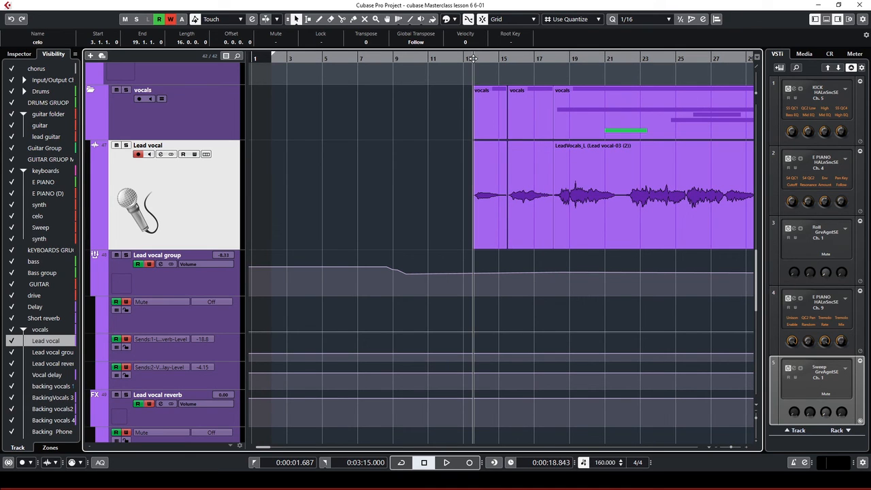
pyautogui.scroll(-4, 466, 147)
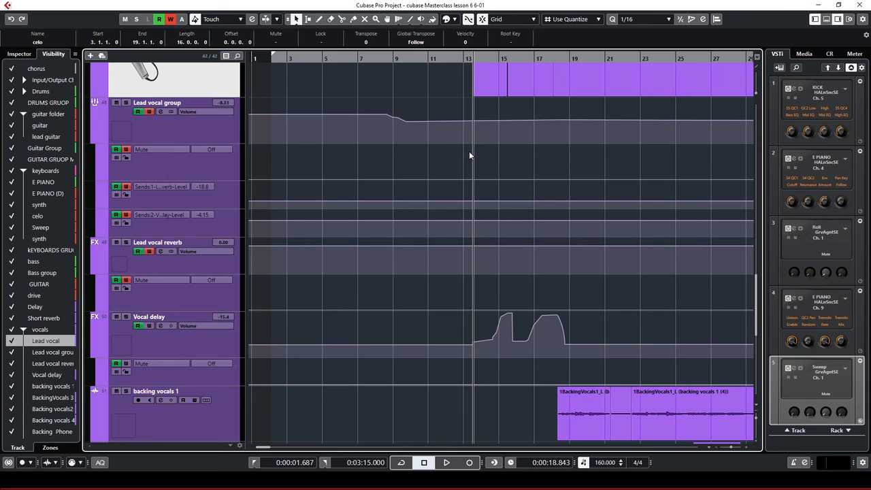
pyautogui.scroll(4, 478, 161)
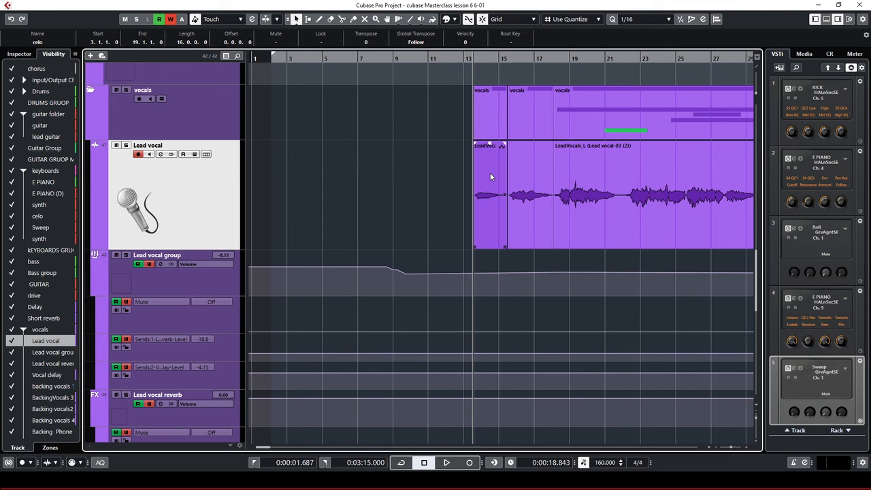
pyautogui.press('space')
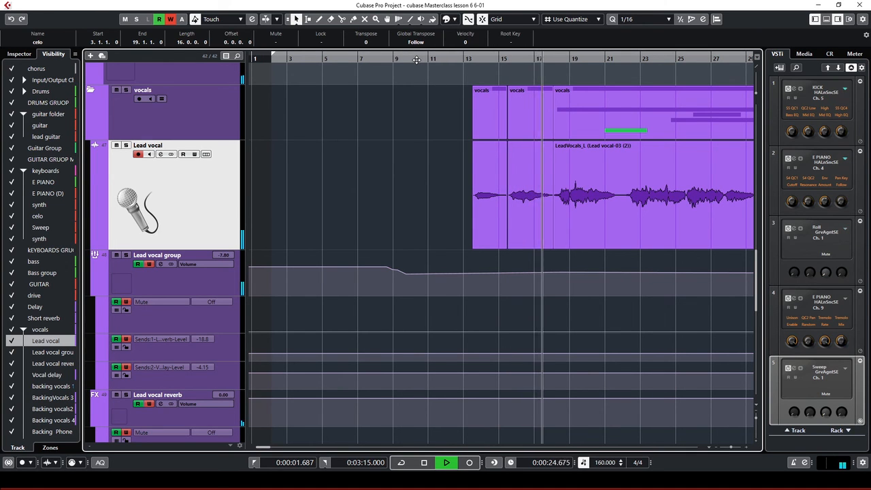
pyautogui.scroll(-2, 516, 145)
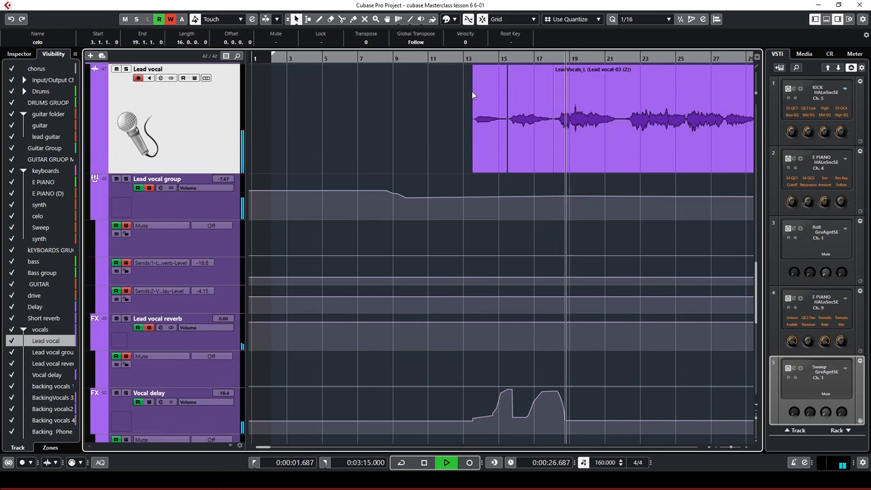
pyautogui.press('space')
# Replay the lead vocal entry from bar 13 and select its short event
pyautogui.click(440, 60)
pyautogui.press('space')
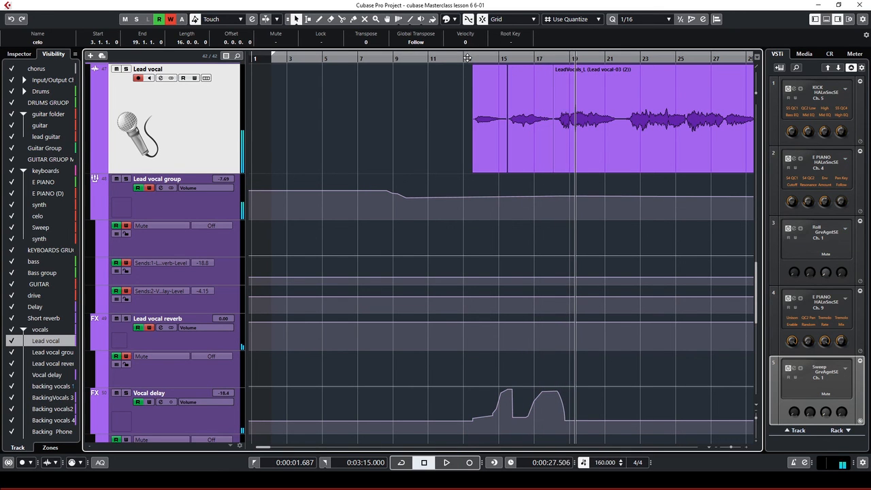
pyautogui.press('space')
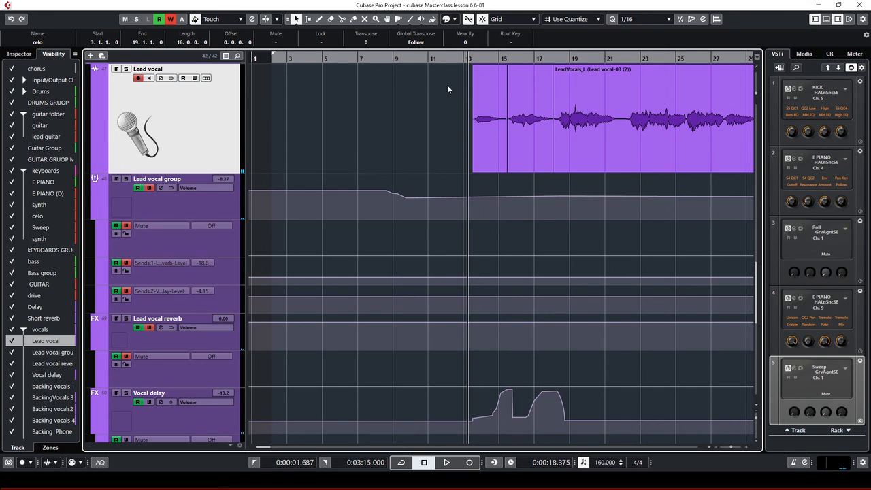
pyautogui.click(500, 112)
# Play the lead vocal entry while selecting and deselecting the Vocal delay automation points
pyautogui.scroll(-2, 514, 398)
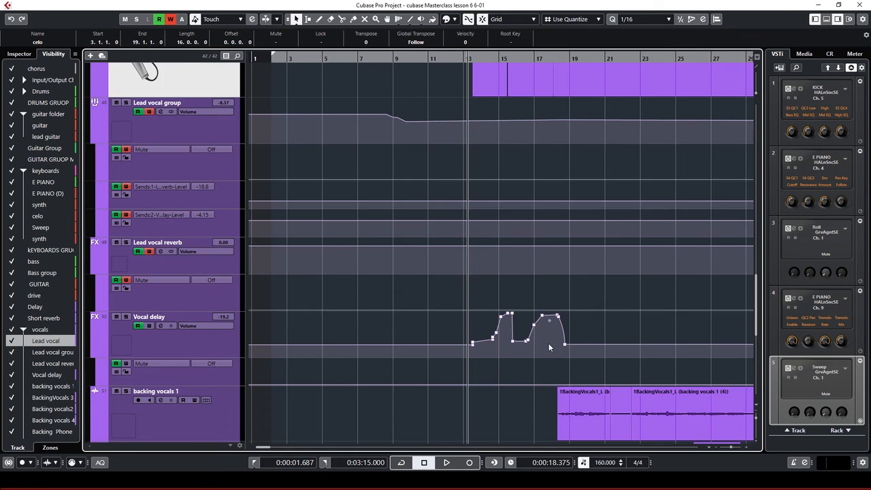
pyautogui.scroll(2, 550, 346)
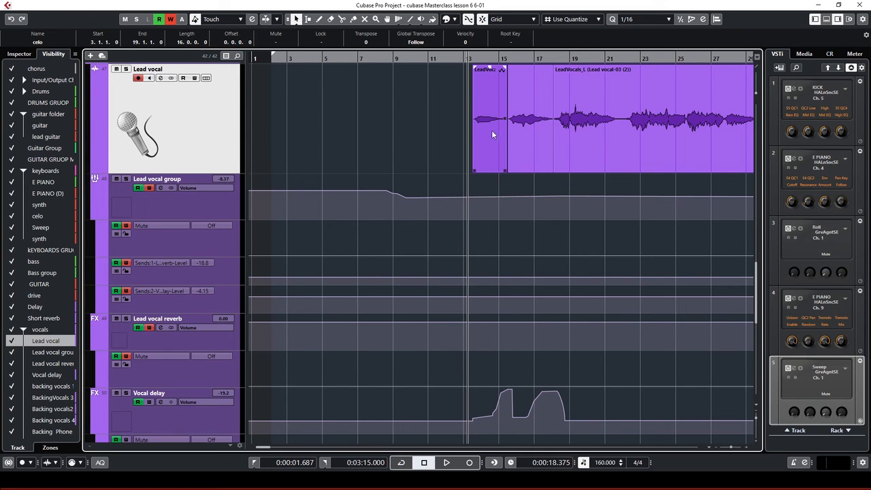
pyautogui.press('space')
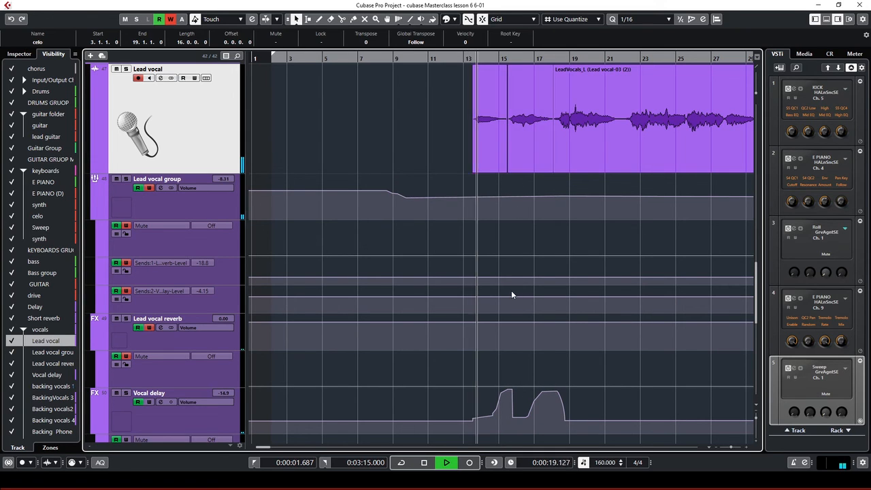
pyautogui.click(502, 401)
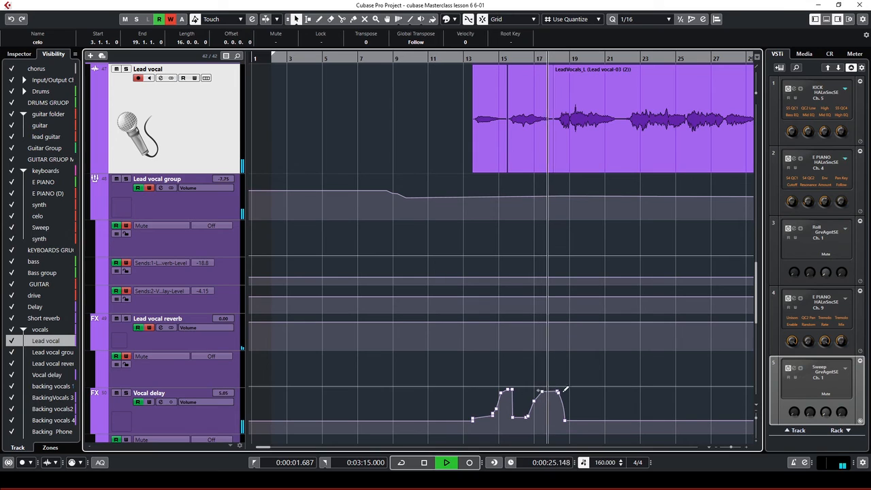
pyautogui.click(506, 225)
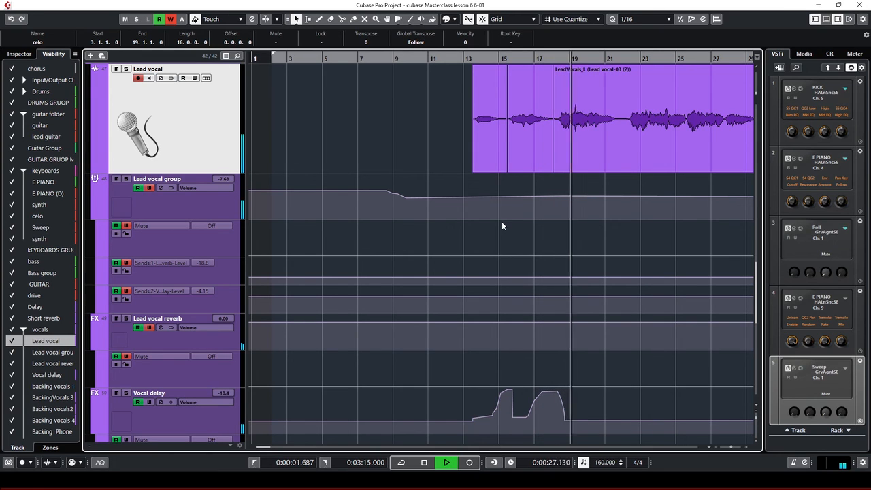
pyautogui.press('space')
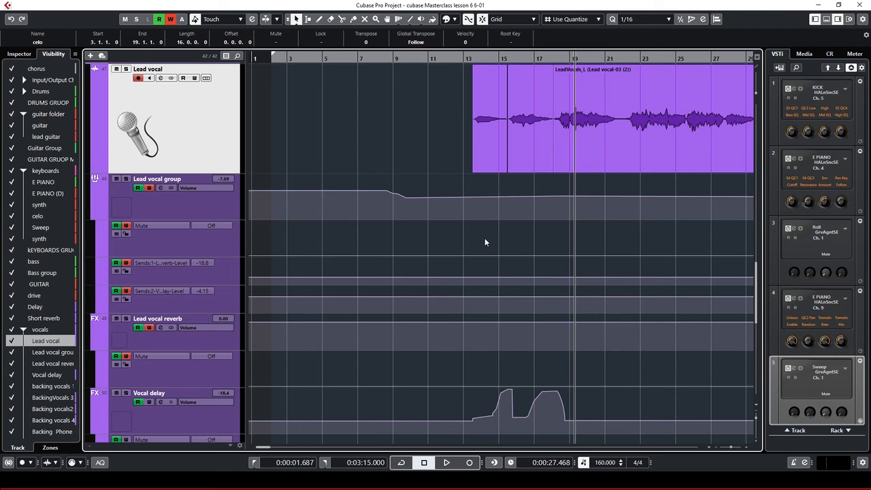
pyautogui.scroll(-7, 461, 219)
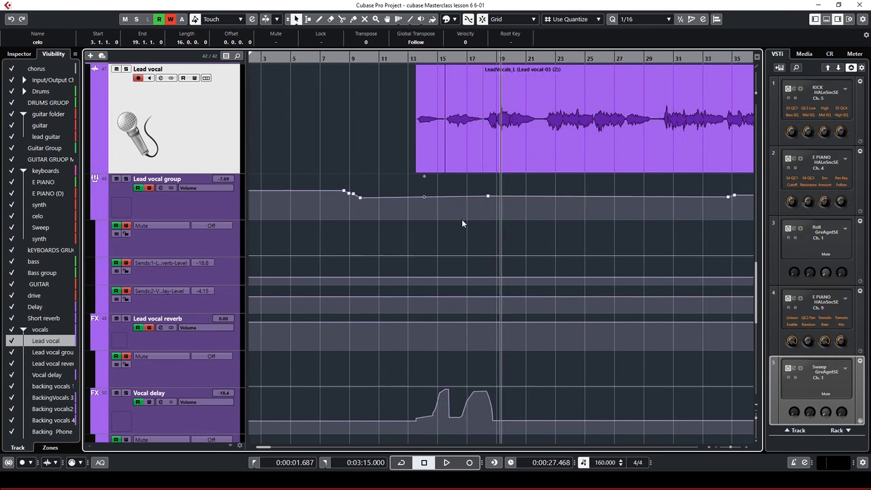
# Scroll to the backing vocal tracks, select then deselect the first backing vocals 1 event, and zoom out
pyautogui.scroll(-2, 429, 213)
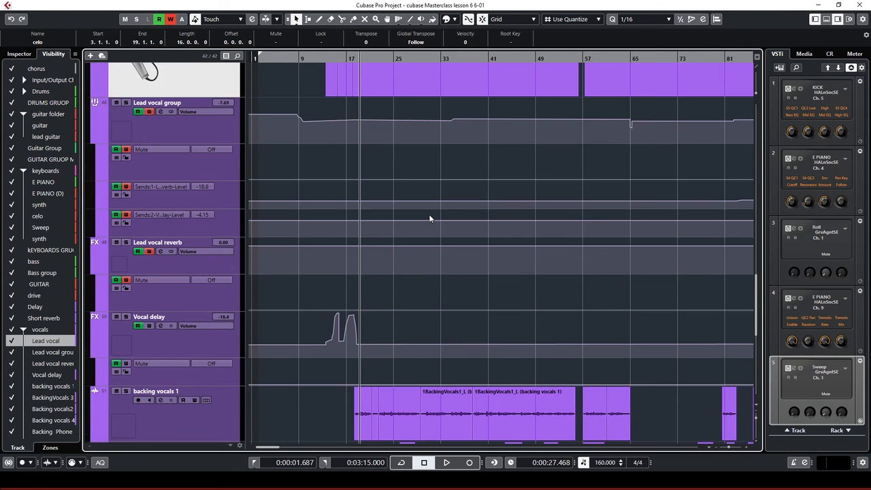
pyautogui.scroll(-4, 429, 215)
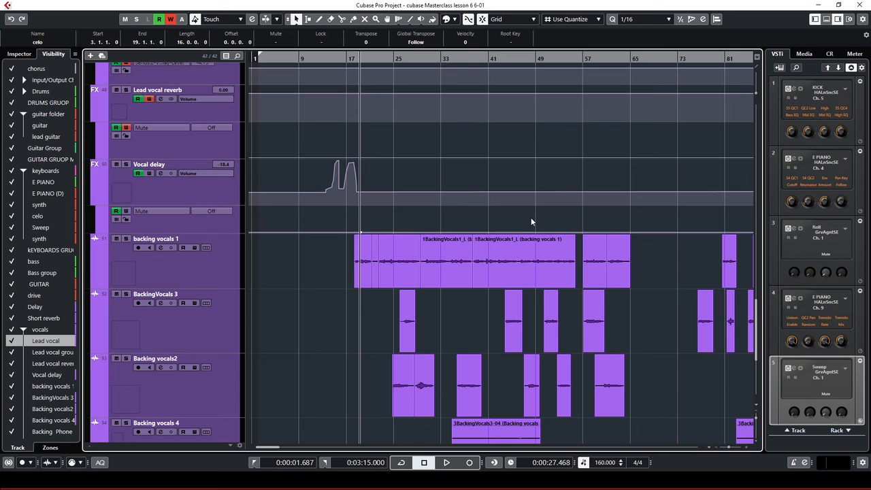
pyautogui.click(454, 246)
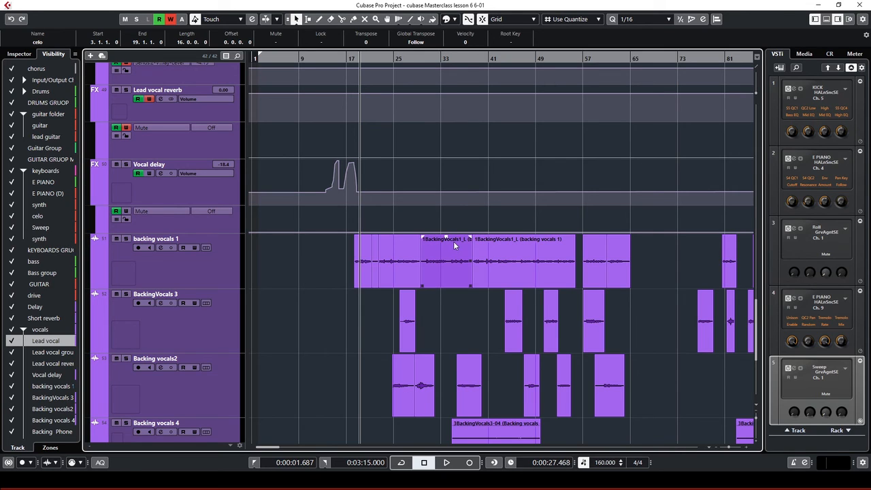
pyautogui.click(530, 229)
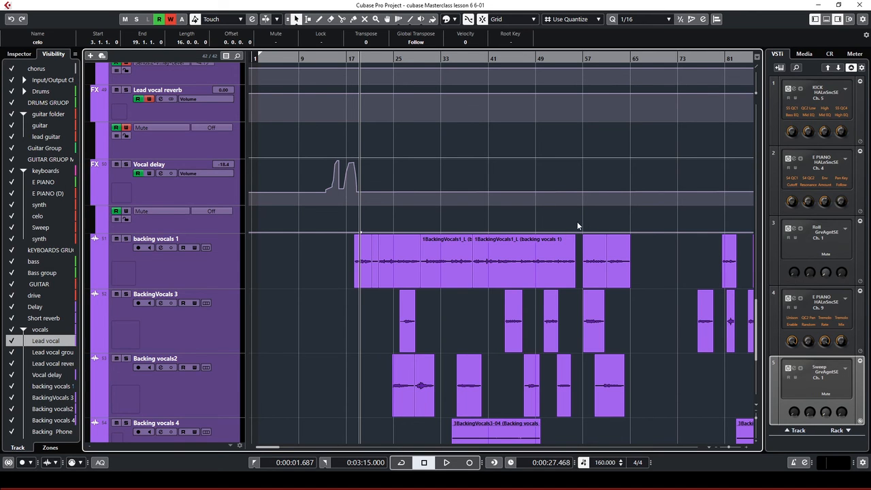
pyautogui.press('g')
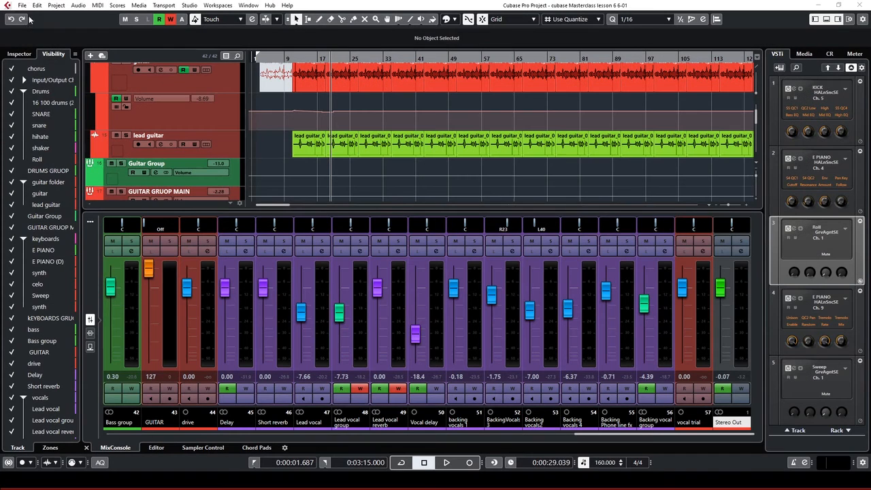
# Open the Export Audio Mixdown dialog via File > Export > Audio Mixdown
pyautogui.click(21, 6)
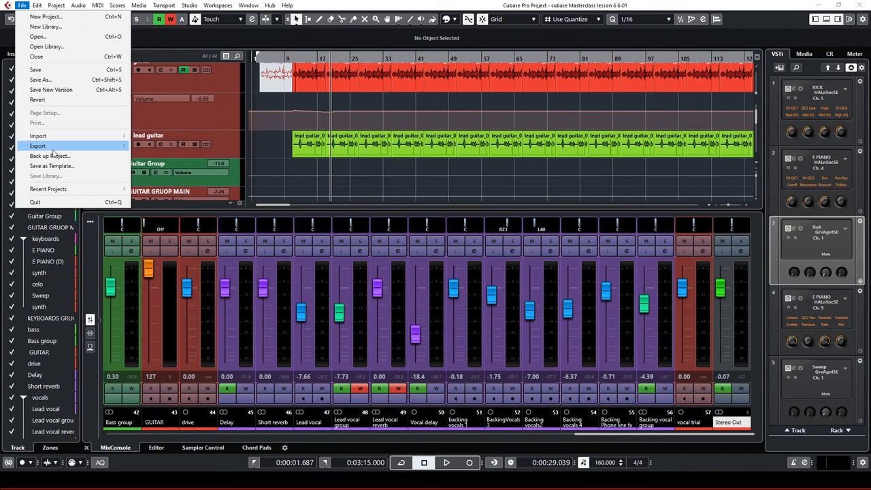
pyautogui.moveTo(57, 149)
pyautogui.click(145, 147)
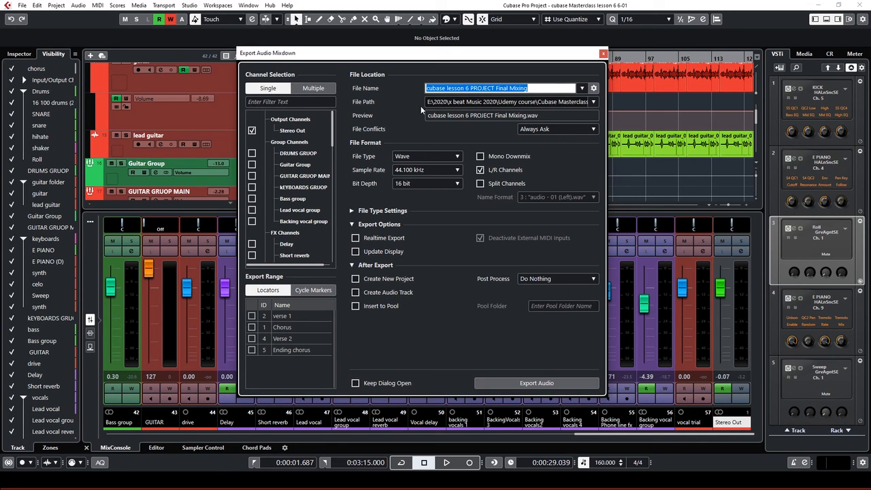
pyautogui.click(499, 104)
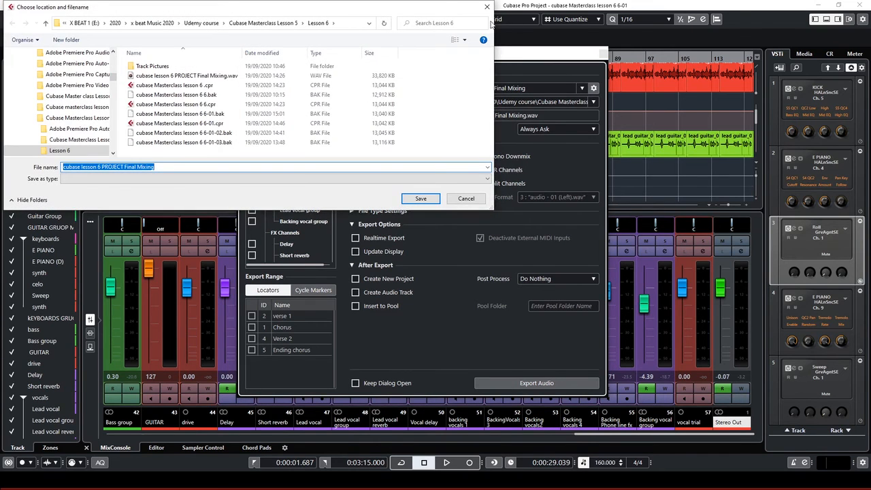
pyautogui.click(487, 6)
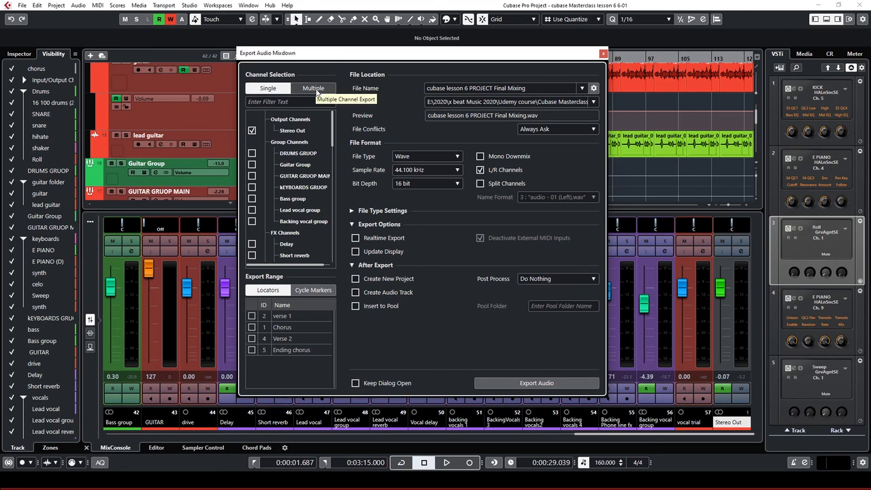
# Switch the mixdown to Multiple channel export, then tick and untick the Bass and keyboards group channels
pyautogui.click(314, 89)
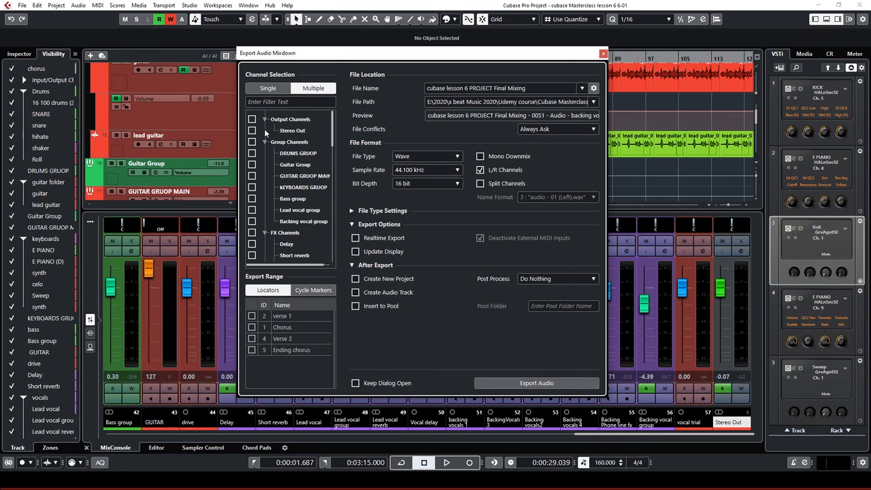
pyautogui.scroll(-3, 258, 205)
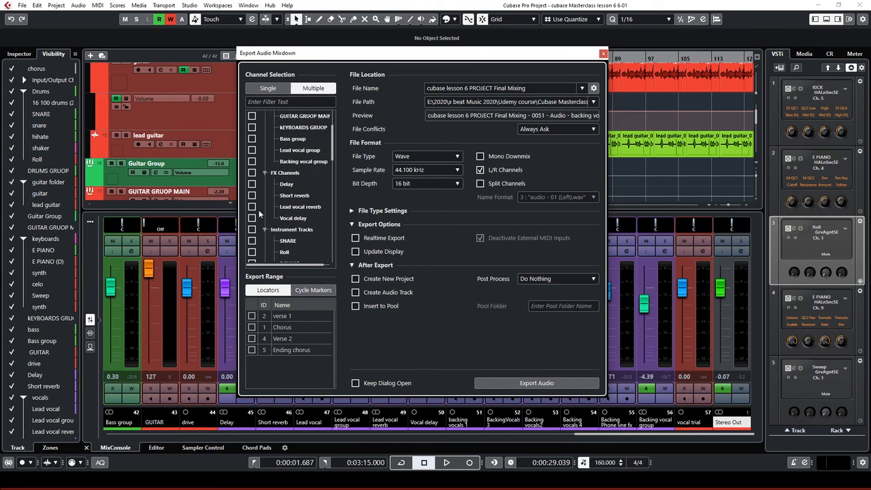
pyautogui.scroll(-4, 254, 250)
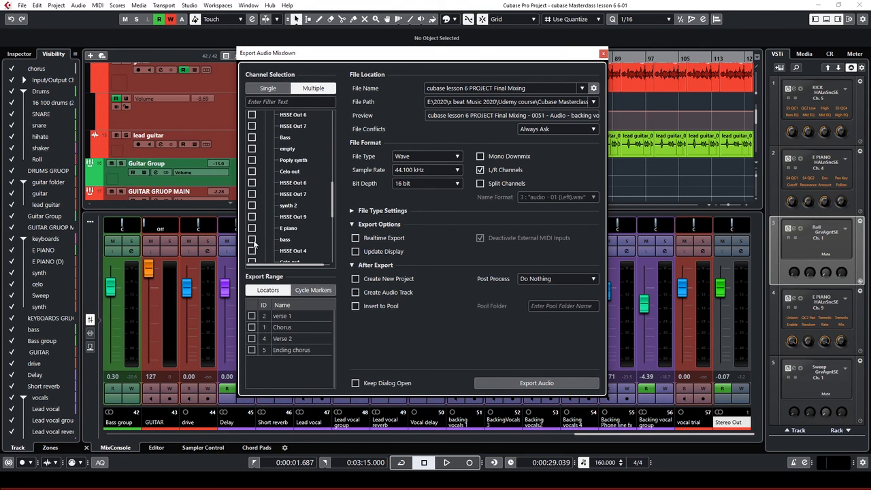
pyautogui.scroll(-2, 254, 246)
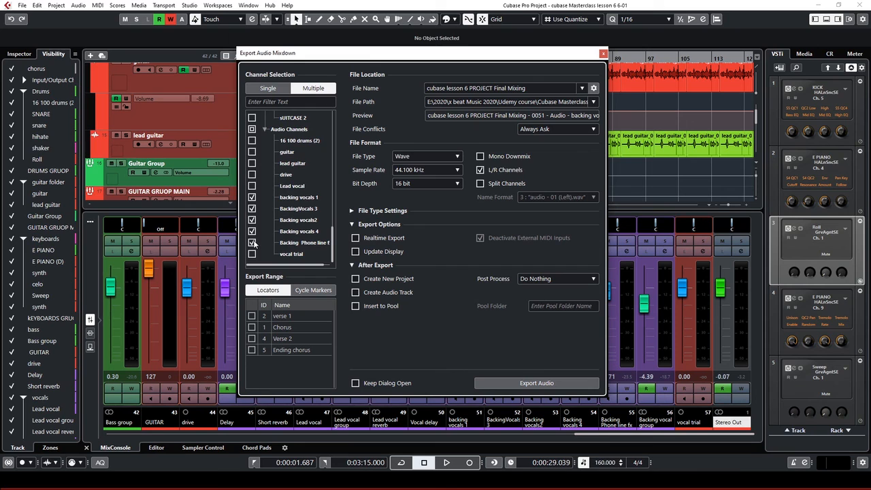
pyautogui.scroll(5, 249, 240)
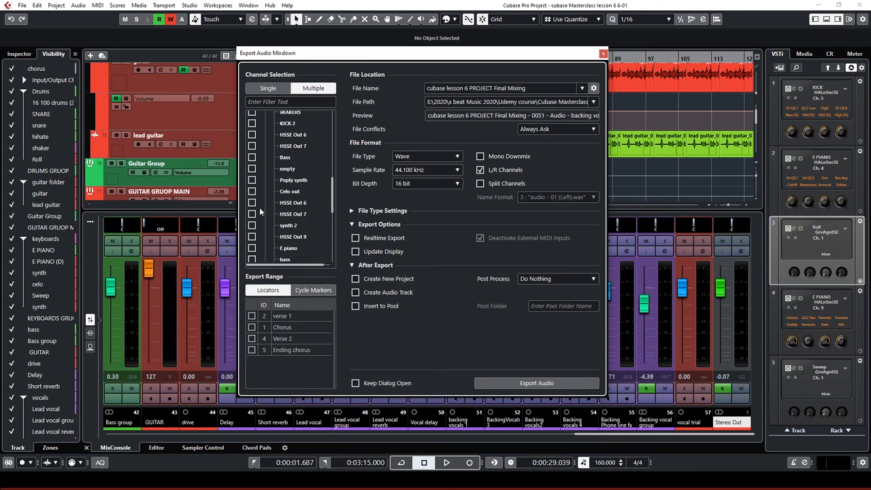
pyautogui.scroll(3, 260, 207)
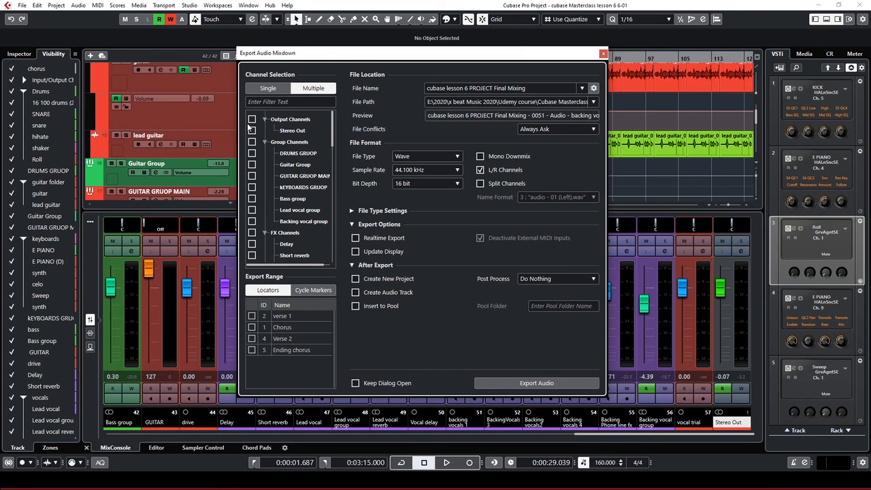
pyautogui.click(251, 198)
pyautogui.click(252, 187)
pyautogui.click(252, 187)
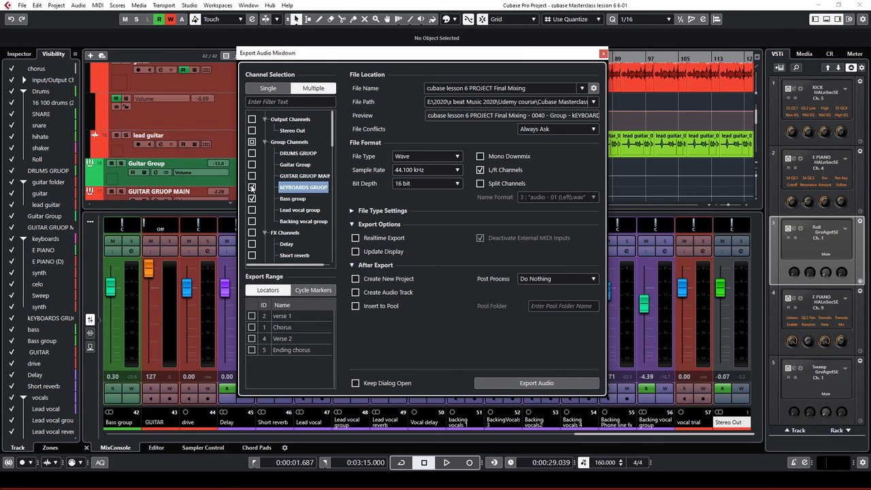
pyautogui.click(252, 198)
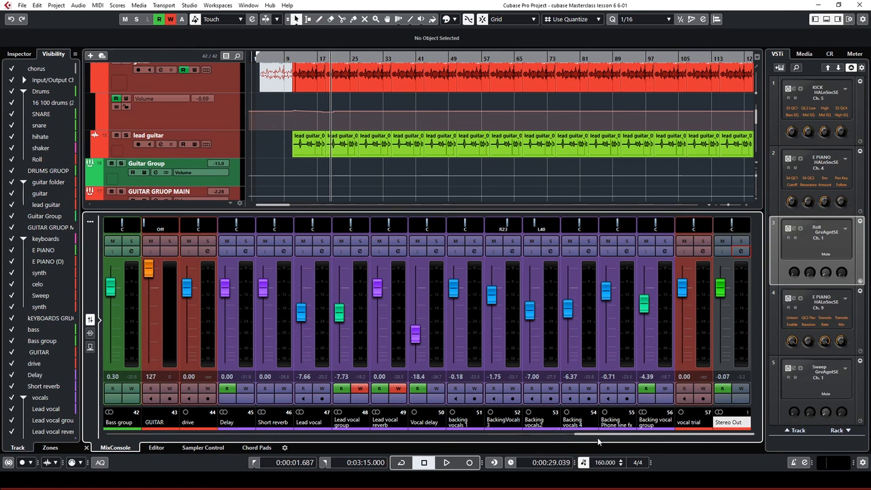
# Scroll the MixConsole to Stereo Out and open its channel settings
pyautogui.moveTo(637, 438); pyautogui.dragTo(663, 451)
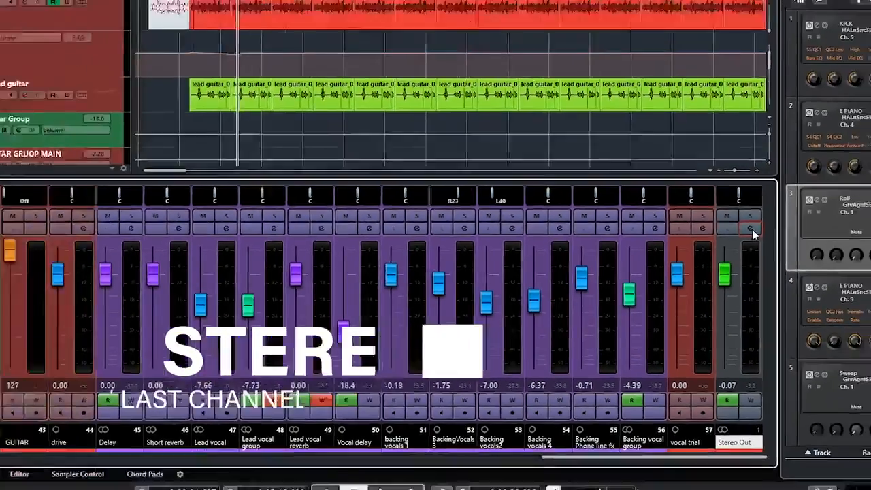
pyautogui.click(785, 145)
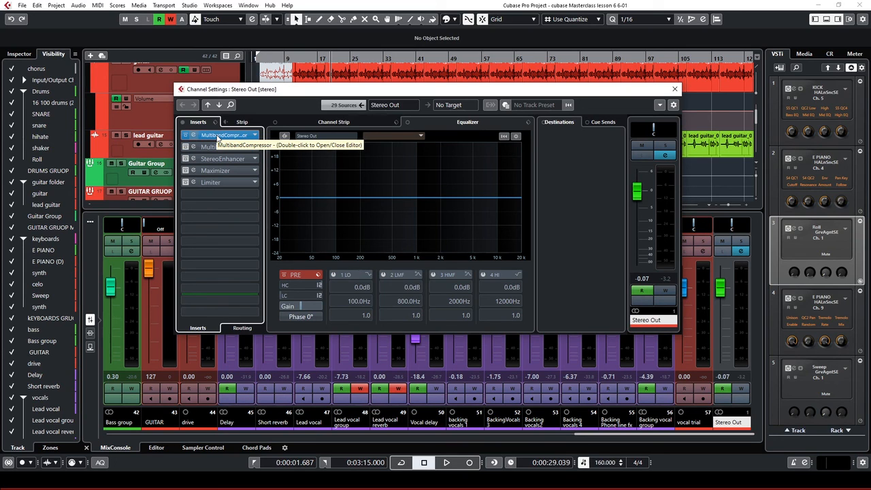
# Bypass the Stereo Out MultibandCompressor (Rock Master 2 preset) and move its editor window into place
pyautogui.click(186, 136)
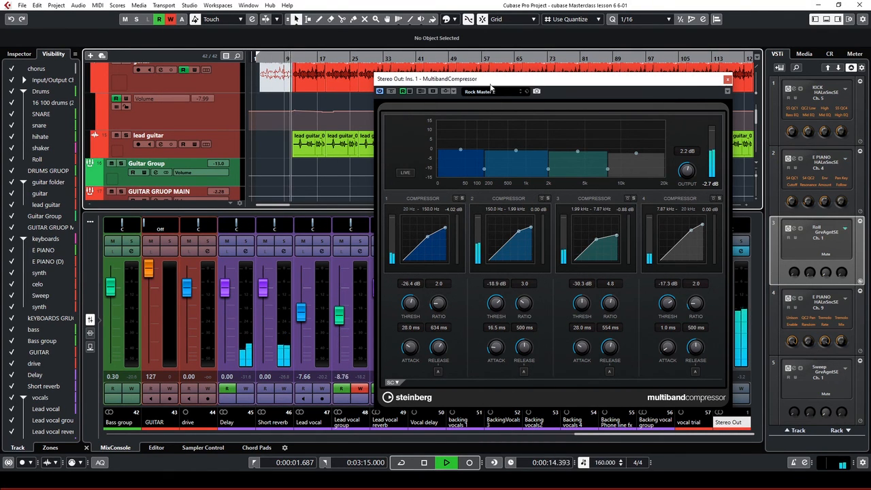
pyautogui.moveTo(493, 82); pyautogui.dragTo(598, 103)
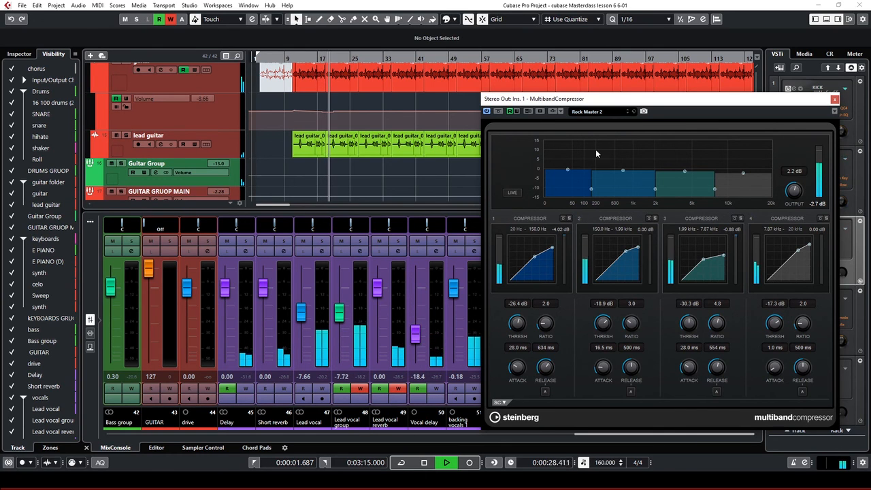
pyautogui.moveTo(653, 102); pyautogui.dragTo(544, 107)
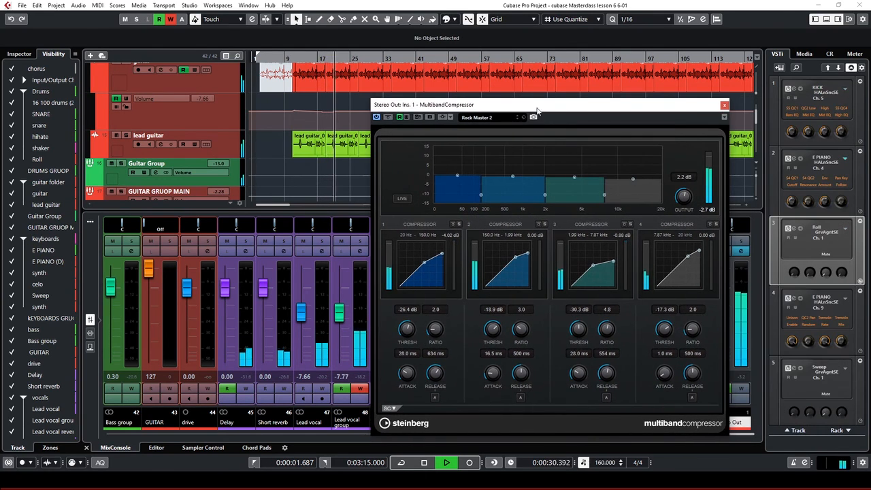
# Toggle the MultibandCompressor on and off around playback to hear the master with and without it
pyautogui.click(376, 118)
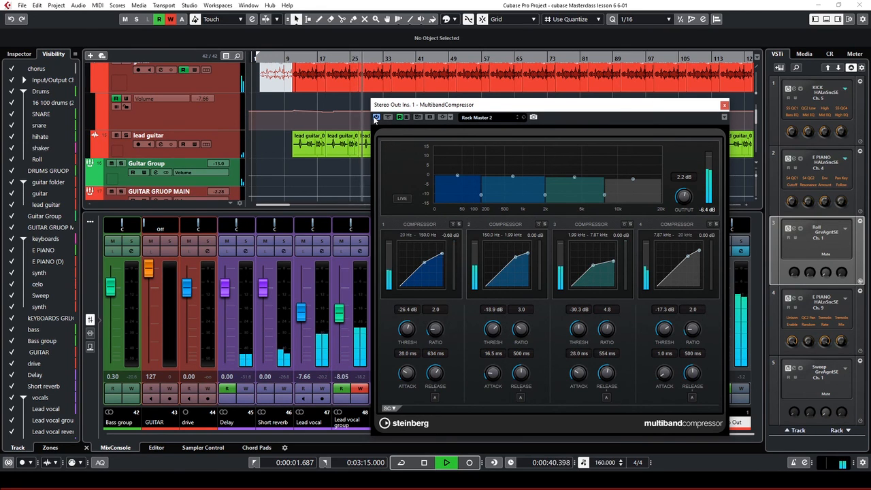
pyautogui.click(376, 118)
pyautogui.press('space')
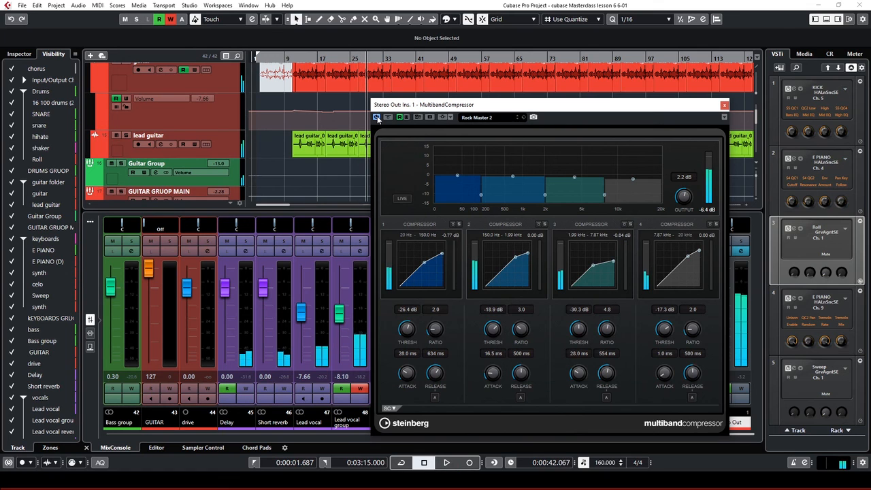
pyautogui.press('space')
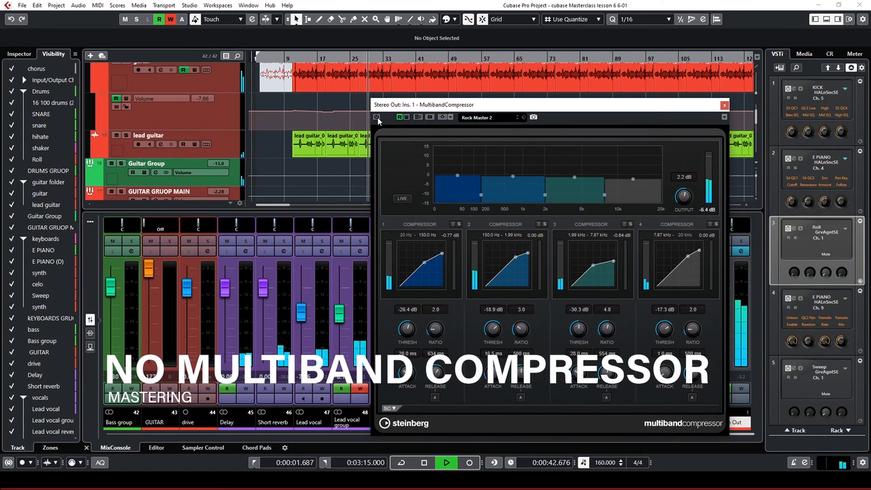
pyautogui.press('space')
pyautogui.click(376, 118)
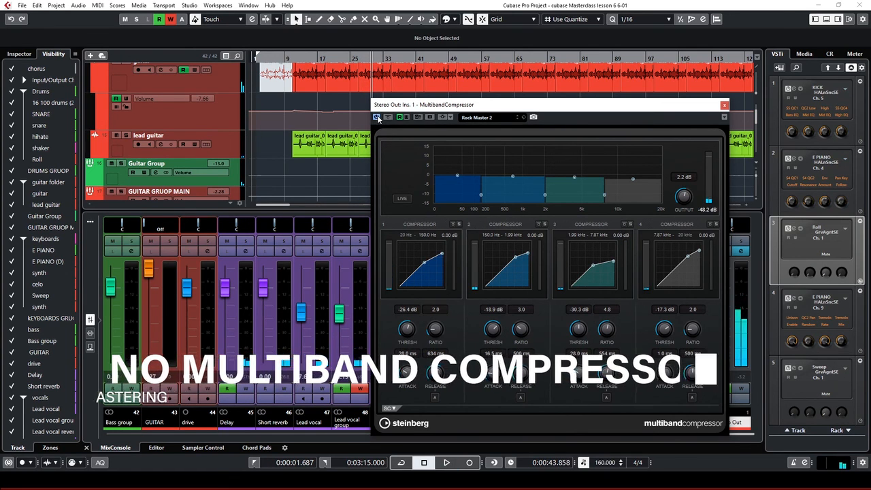
pyautogui.press('space')
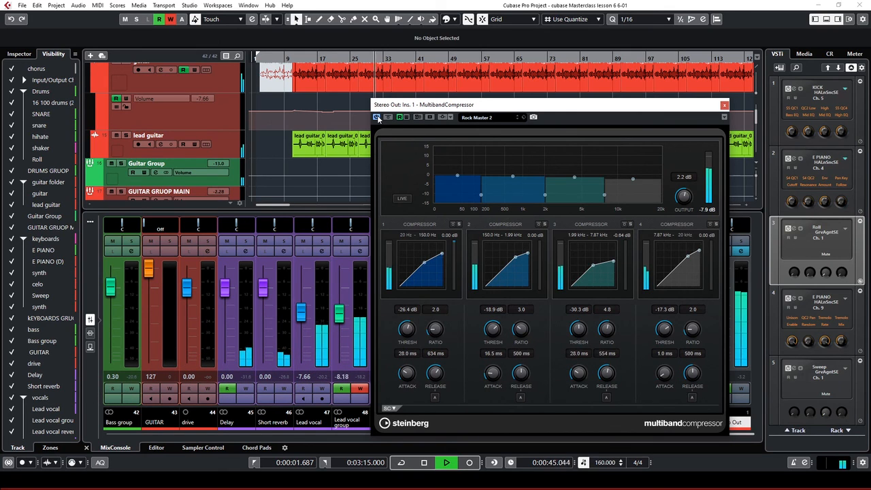
# A/B the compressor again during playback, leave it on, stop, and move its window aside
pyautogui.click(376, 118)
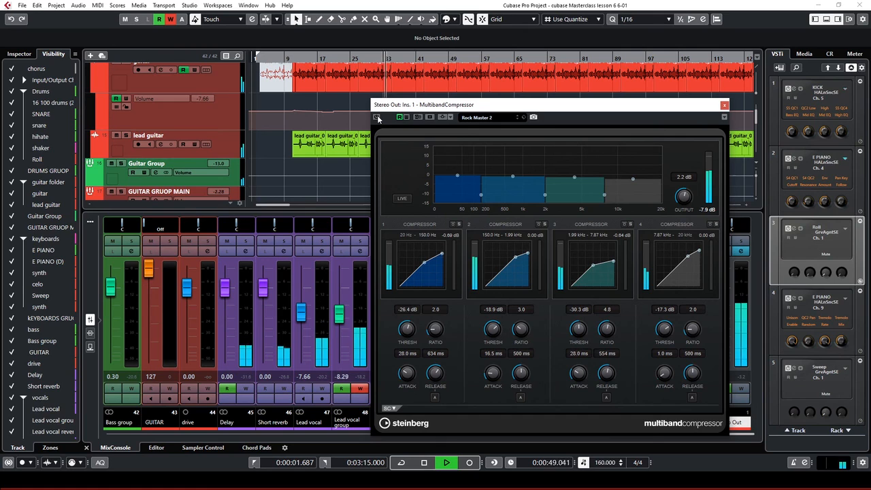
pyautogui.click(377, 118)
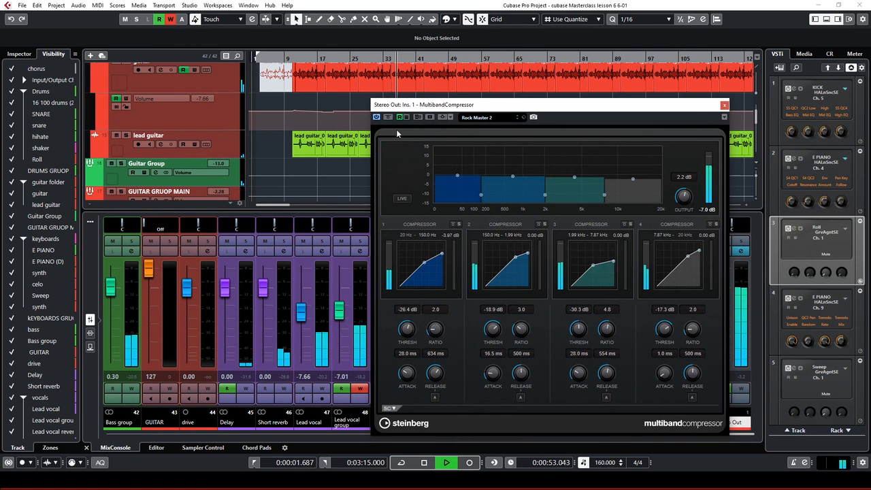
pyautogui.moveTo(548, 106); pyautogui.dragTo(518, 95)
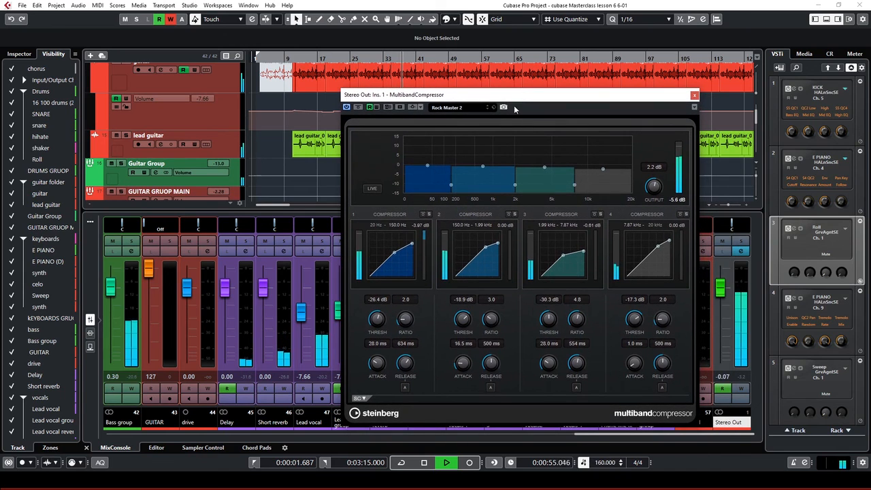
pyautogui.press('space')
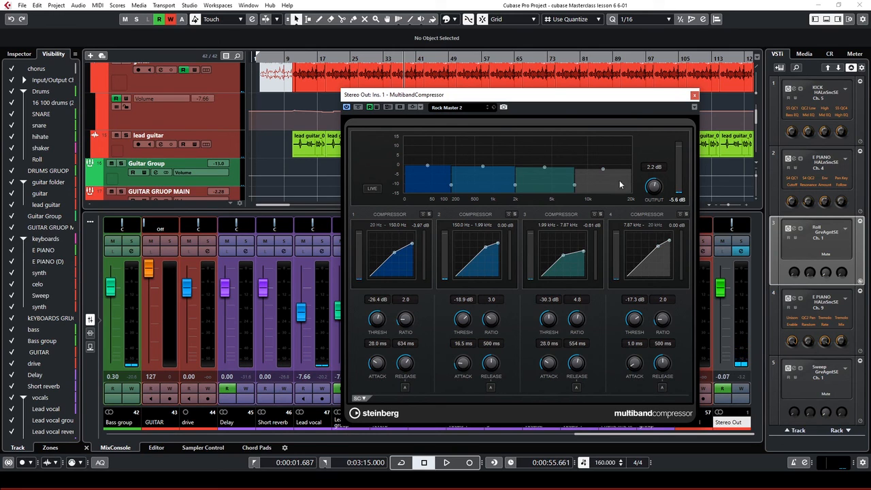
pyautogui.moveTo(423, 165)
pyautogui.moveTo(621, 101); pyautogui.dragTo(430, 95)
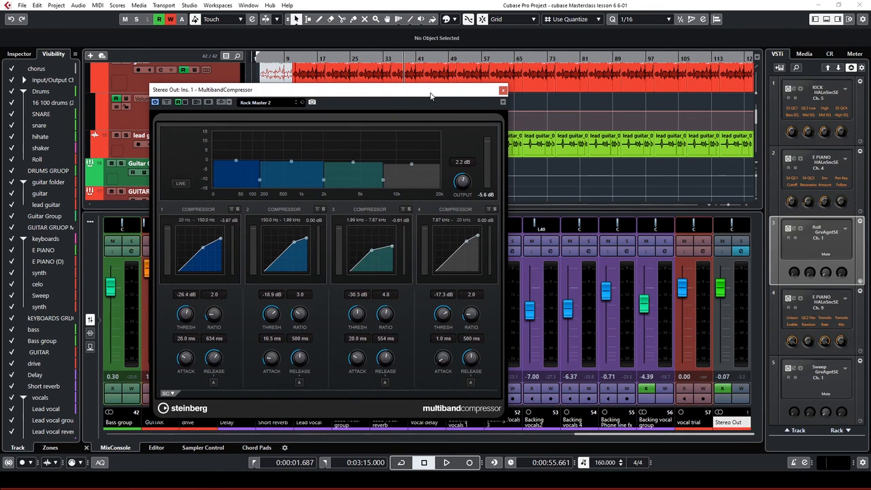
# Reopen Stereo Out channel settings, close the MultibandCompressor window, and open the MultibandExpander editor
pyautogui.click(741, 251)
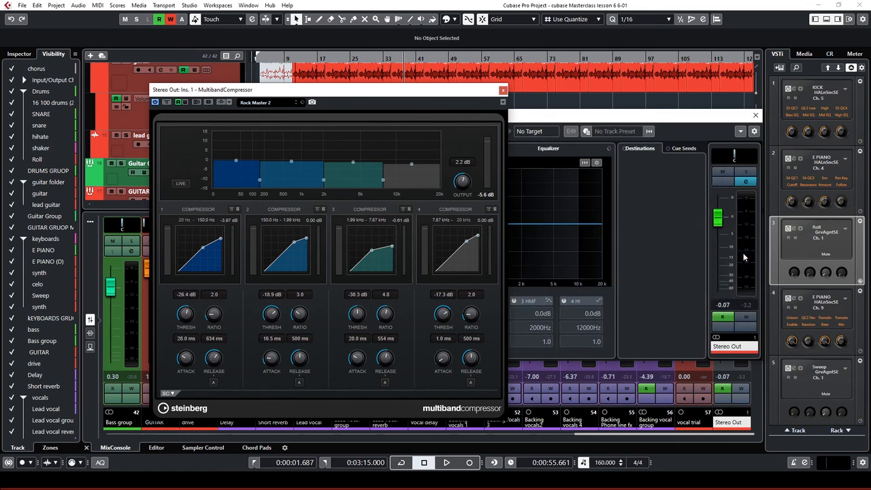
pyautogui.click(503, 89)
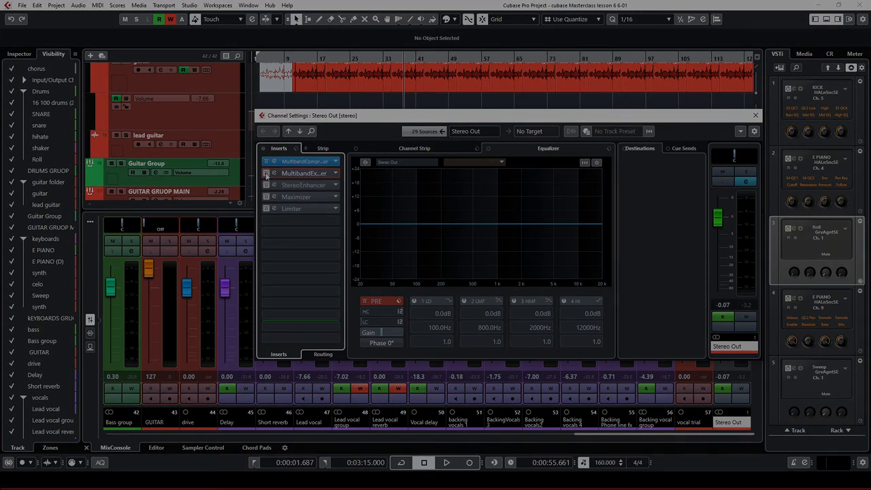
pyautogui.click(266, 175)
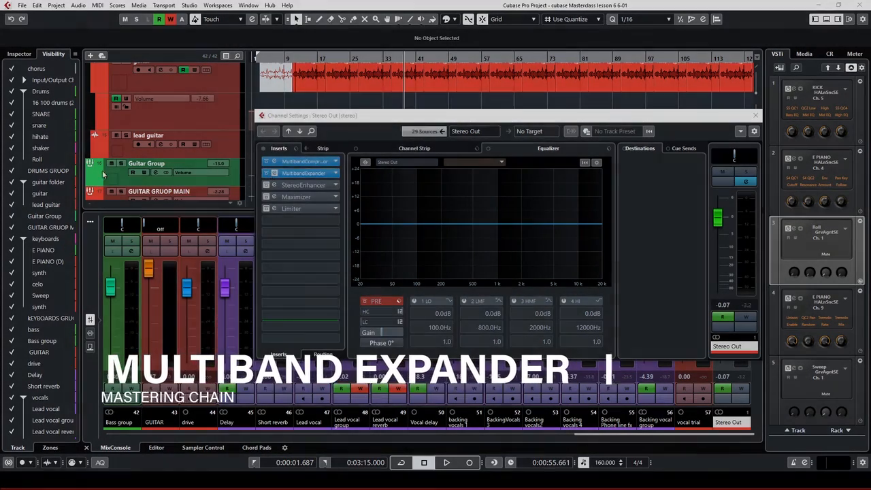
pyautogui.click(274, 174)
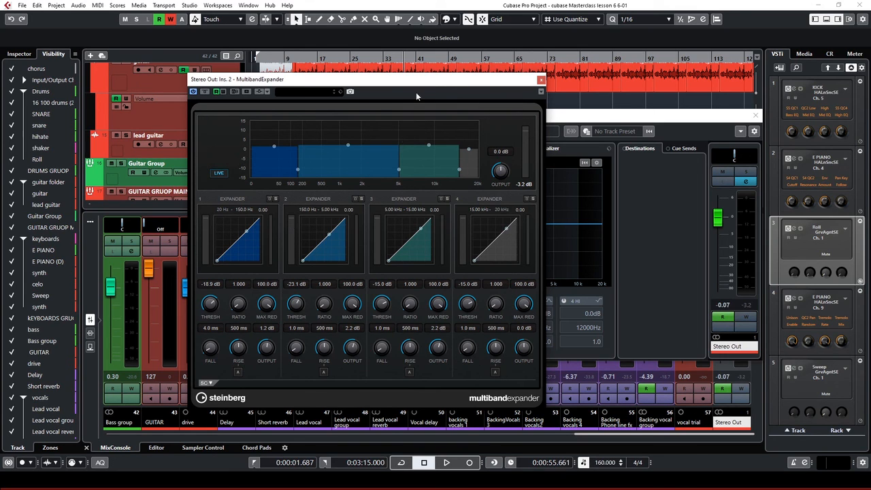
# During playback, switch the MultibandExpander insert off and on, leaving it active, then stop
pyautogui.moveTo(395, 82); pyautogui.dragTo(673, 135)
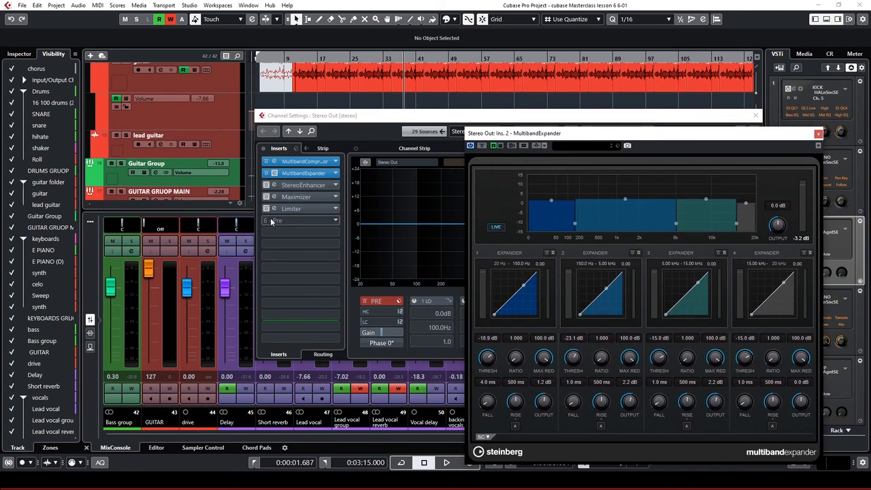
pyautogui.click(269, 175)
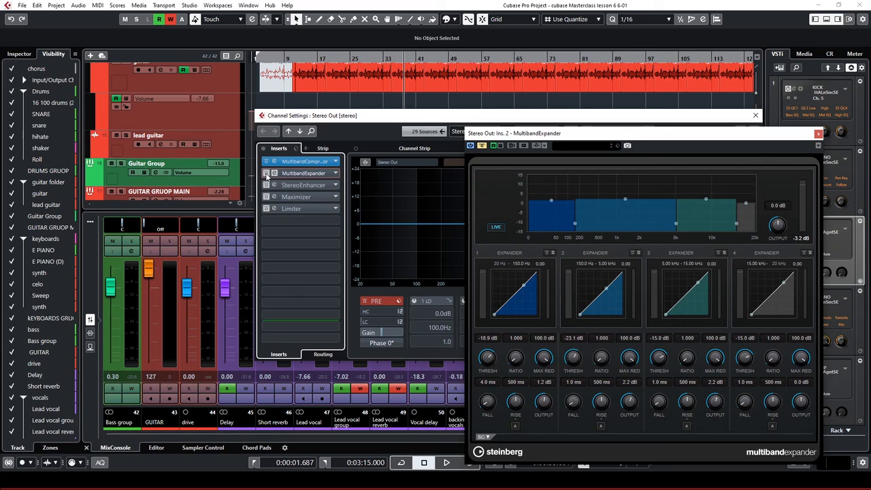
pyautogui.press('space')
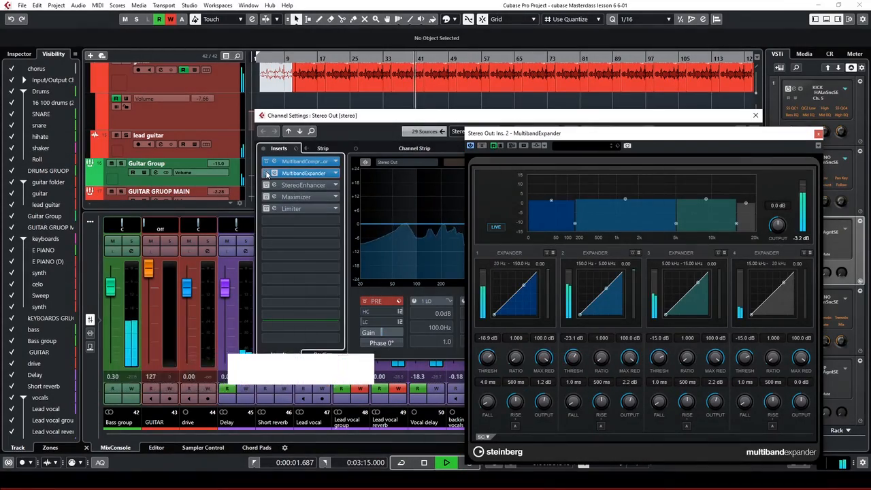
pyautogui.click(267, 174)
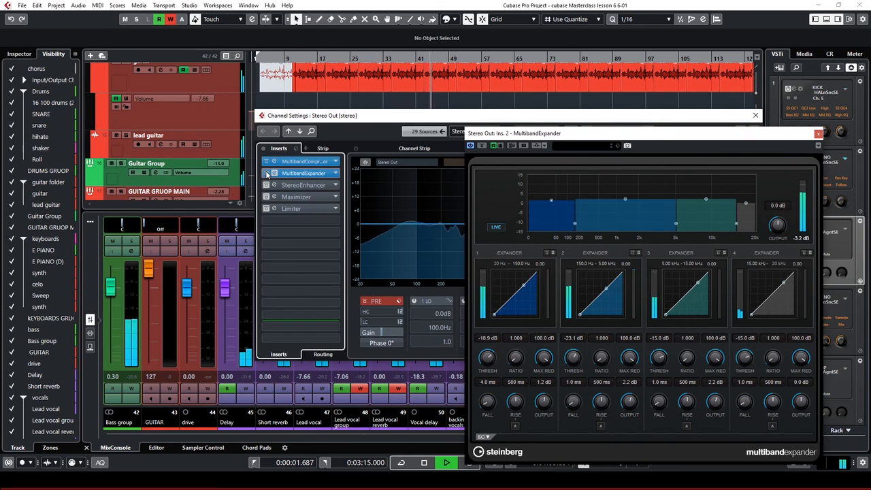
pyautogui.click(267, 175)
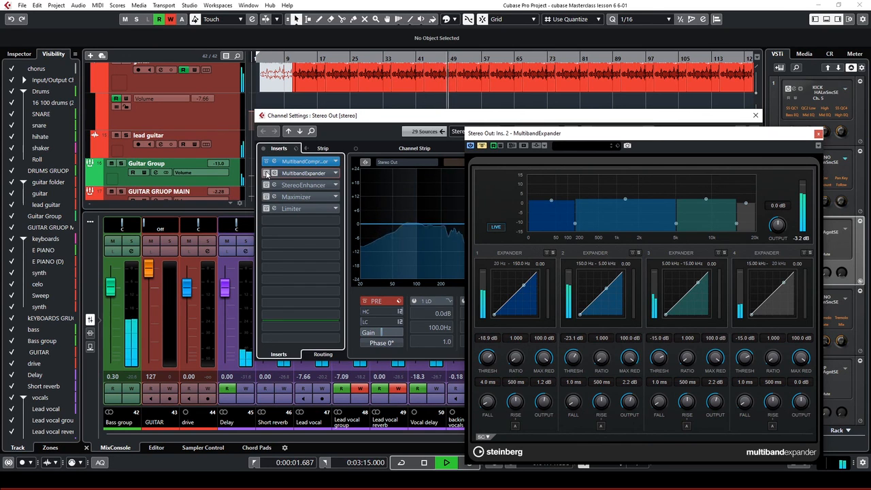
pyautogui.click(268, 174)
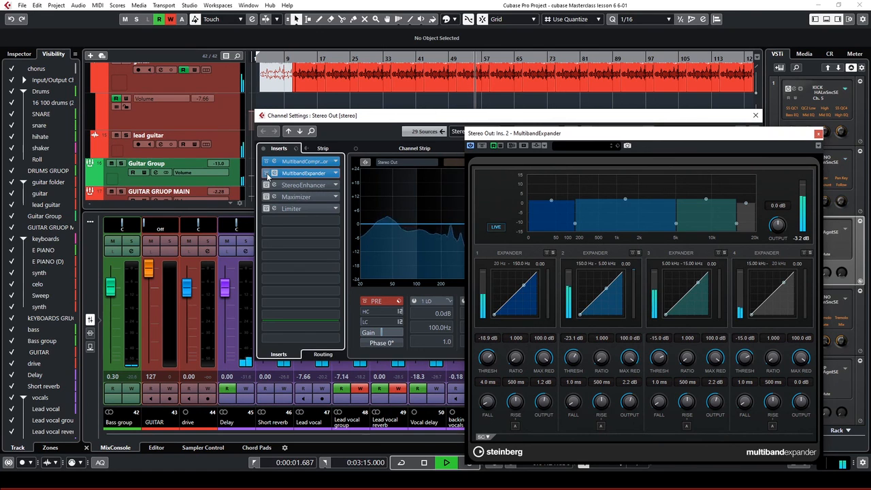
pyautogui.press('space')
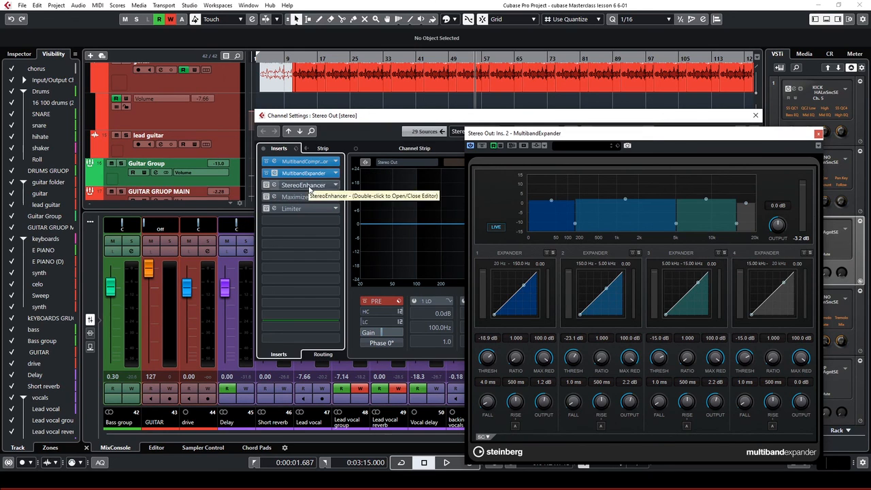
# Enable the StereoEnhancer insert, open its editor, and close the MultibandExpander editor
pyautogui.click(273, 185)
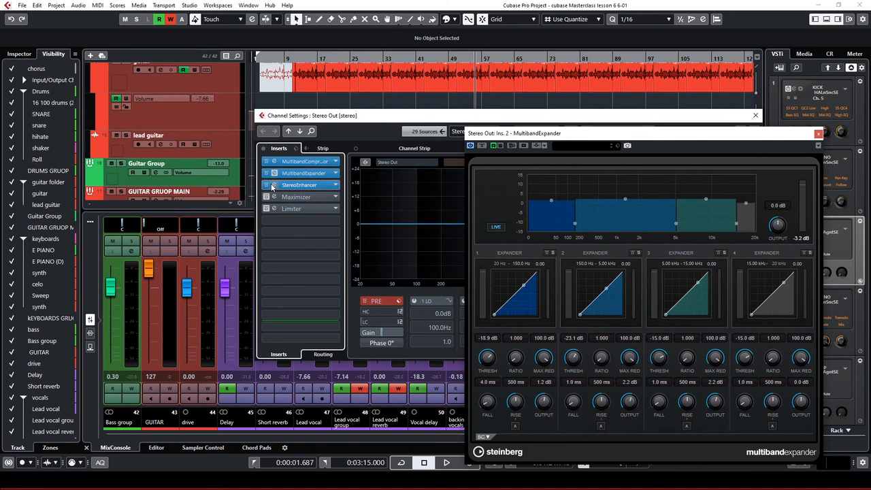
pyautogui.click(273, 185)
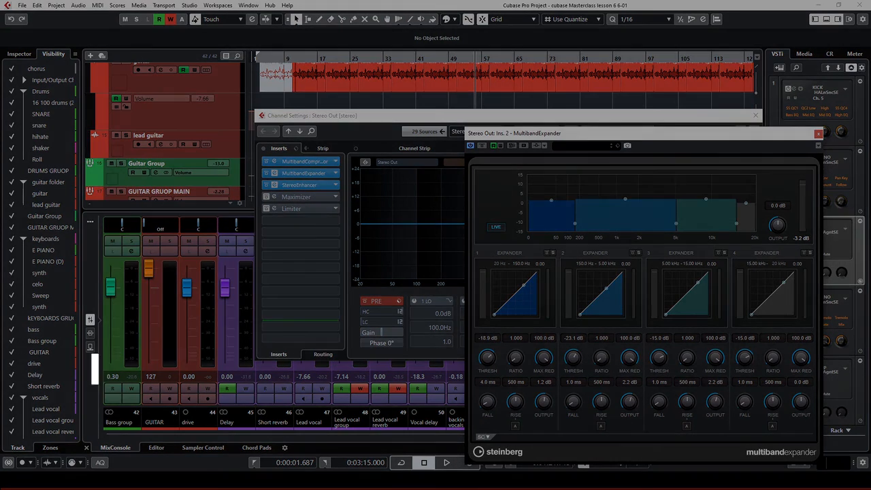
pyautogui.moveTo(1, 175); pyautogui.dragTo(349, 184)
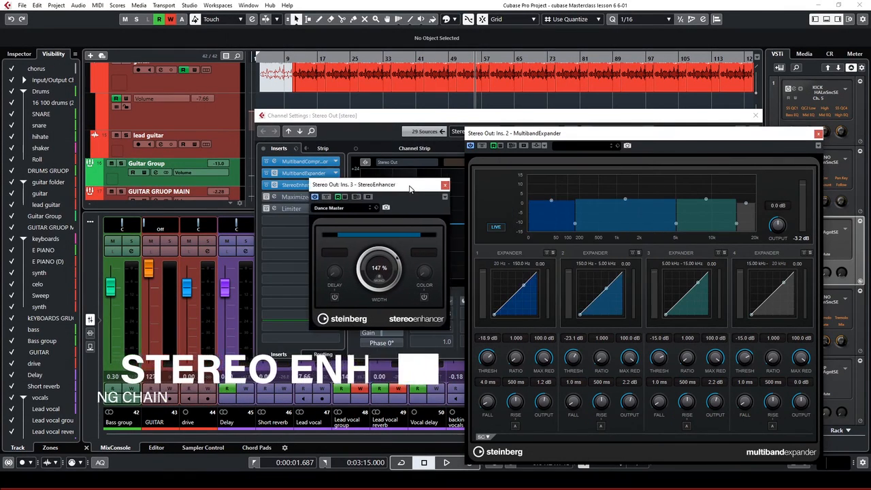
pyautogui.click(818, 133)
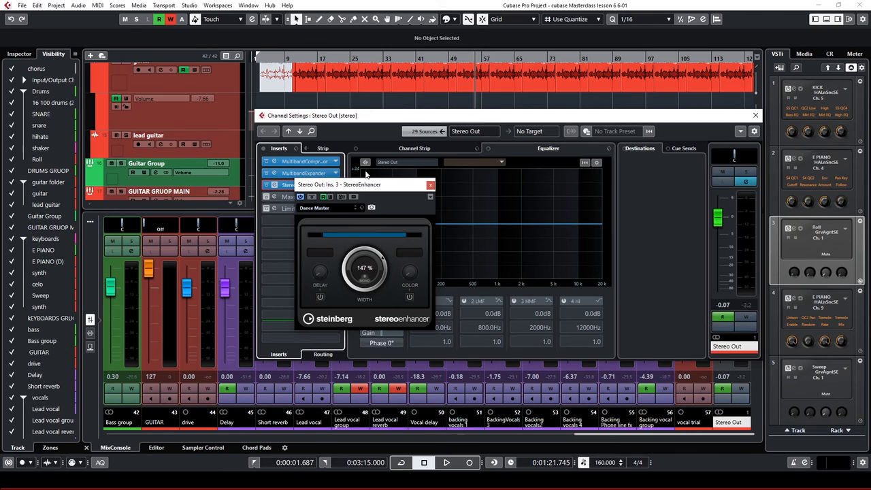
pyautogui.moveTo(361, 184); pyautogui.dragTo(445, 179)
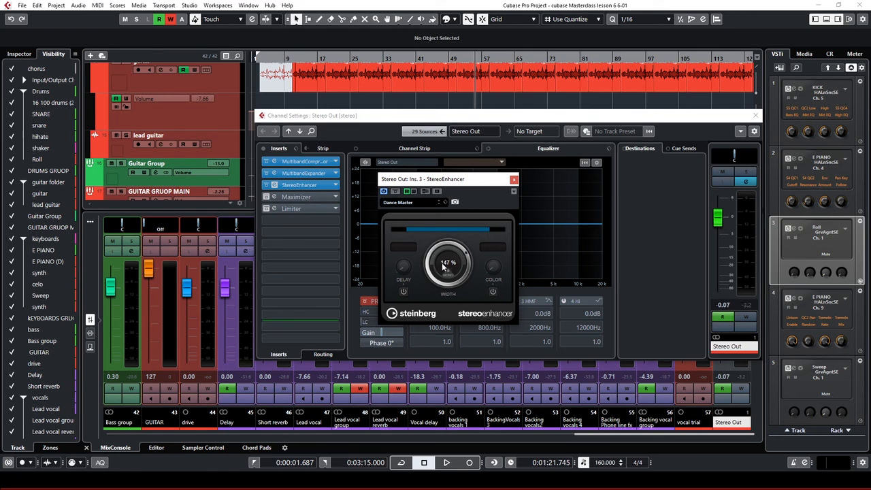
# During playback, narrow the stereo width to 55%, then widen it back to about 148%
pyautogui.press('space')
pyautogui.moveTo(443, 260); pyautogui.dragTo(431, 223)
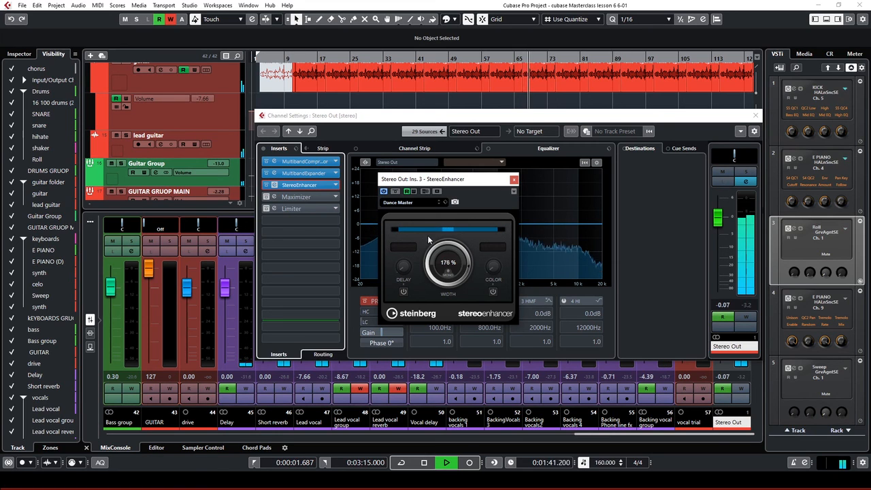
pyautogui.scroll(-5, 422, 262)
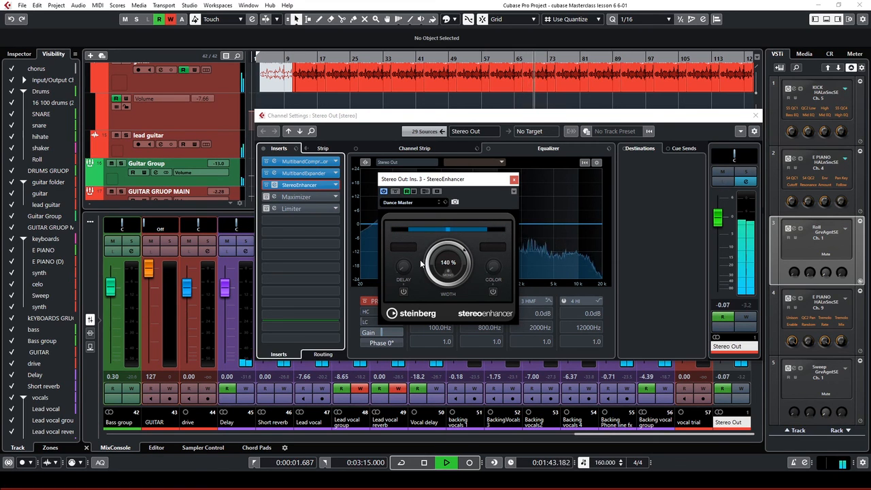
pyautogui.moveTo(422, 261); pyautogui.dragTo(414, 287)
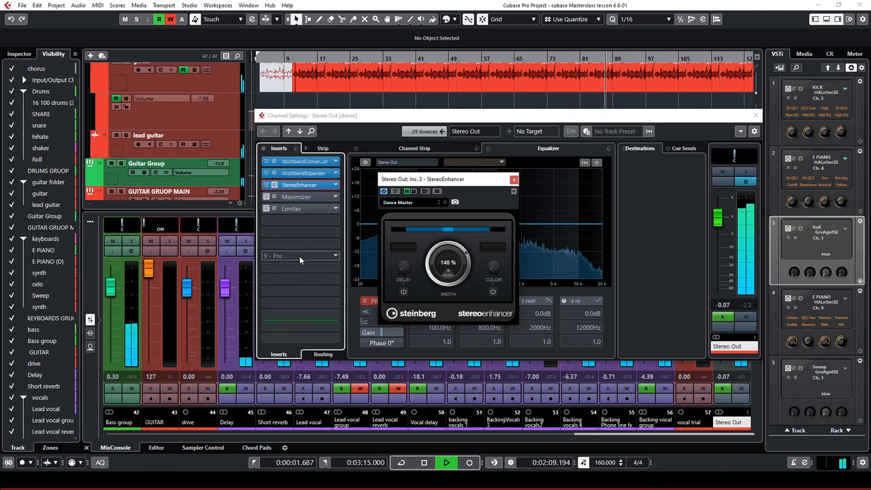
pyautogui.press('space')
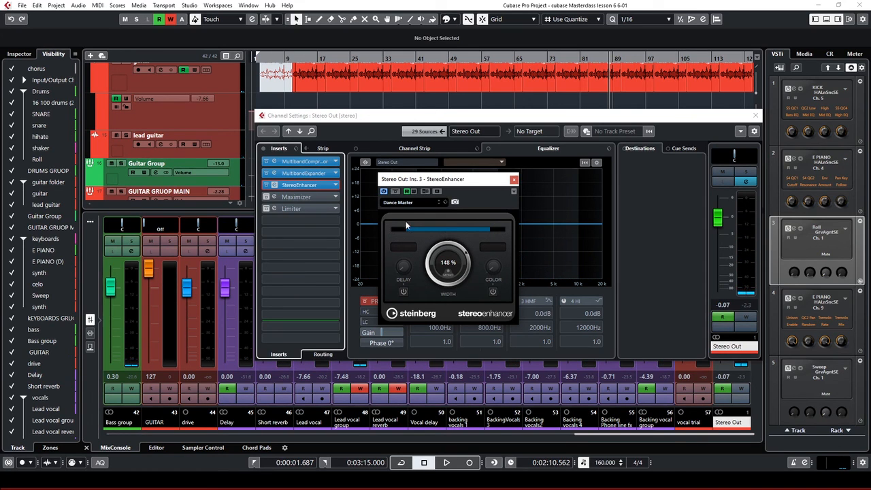
# Dismiss the StereoEnhancer preset browser with Dance Master still loaded, then close the editor
pyautogui.click(415, 202)
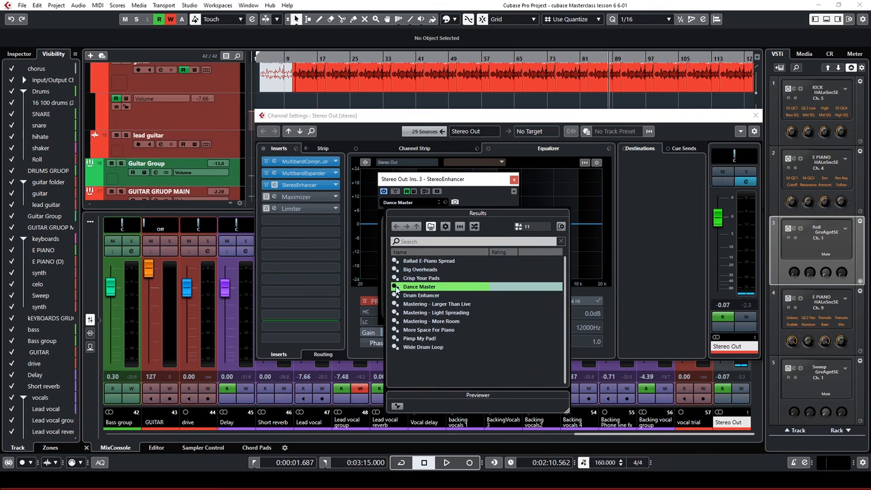
pyautogui.click(488, 181)
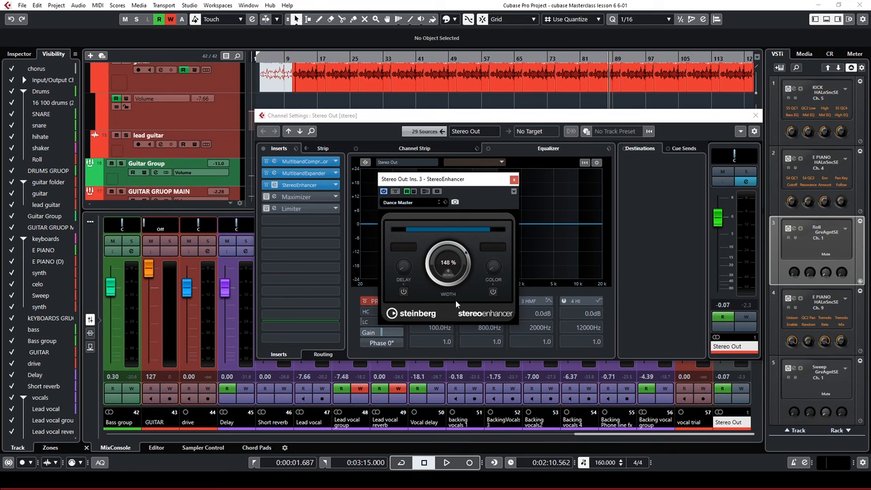
pyautogui.click(514, 180)
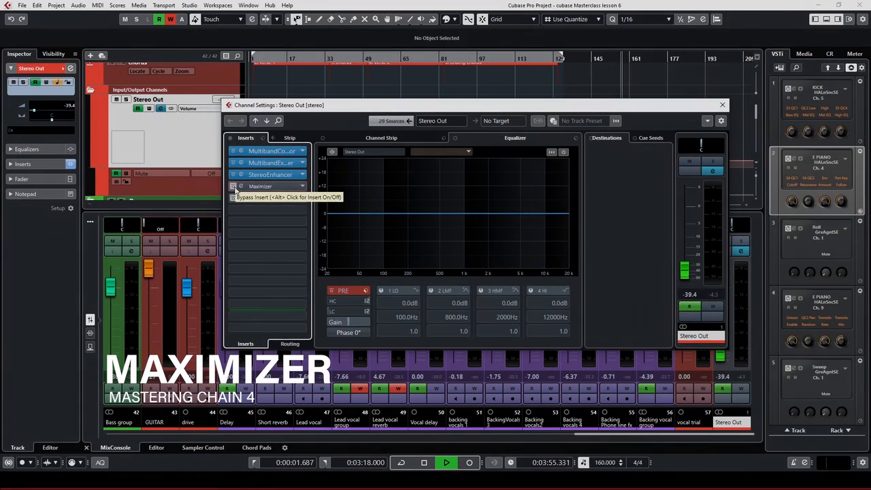
# Activate the Stereo Out Maximizer, open its editor, and toggle Soft Clip off and back on
pyautogui.click(240, 186)
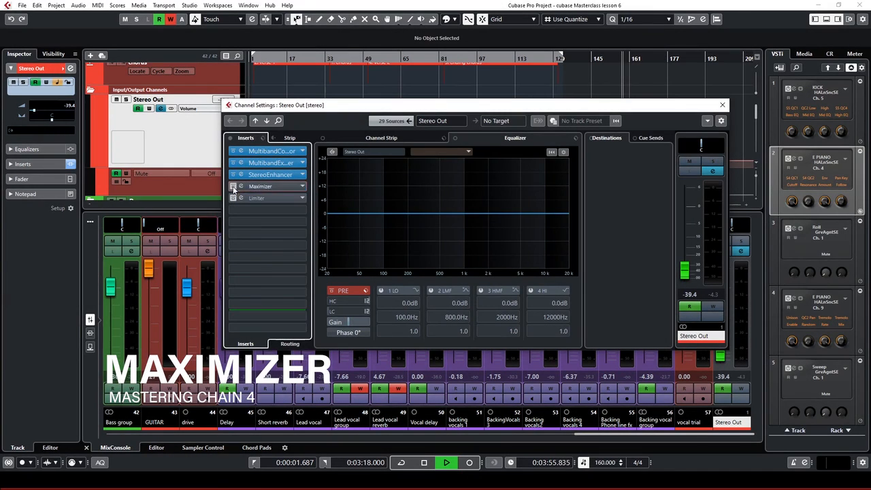
pyautogui.click(241, 187)
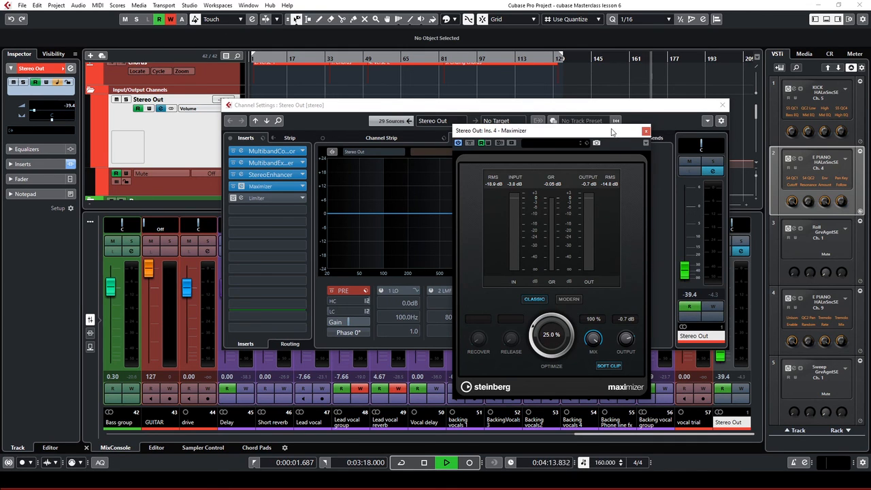
pyautogui.moveTo(611, 131); pyautogui.dragTo(460, 115)
pyautogui.moveTo(669, 116); pyautogui.dragTo(553, 112)
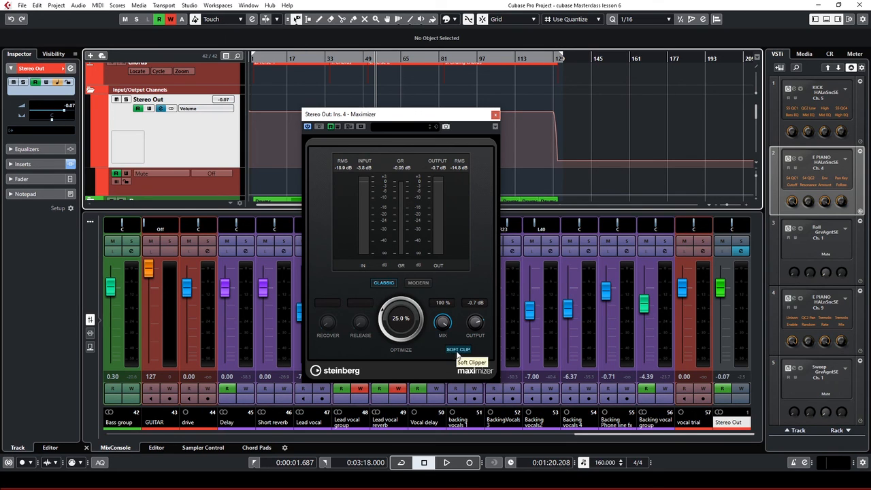
pyautogui.click(458, 351)
pyautogui.click(460, 352)
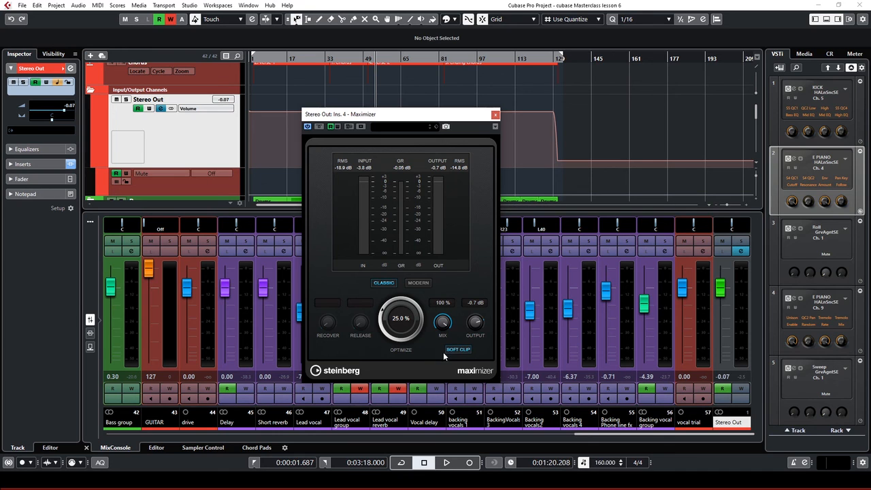
pyautogui.moveTo(476, 119); pyautogui.dragTo(426, 161)
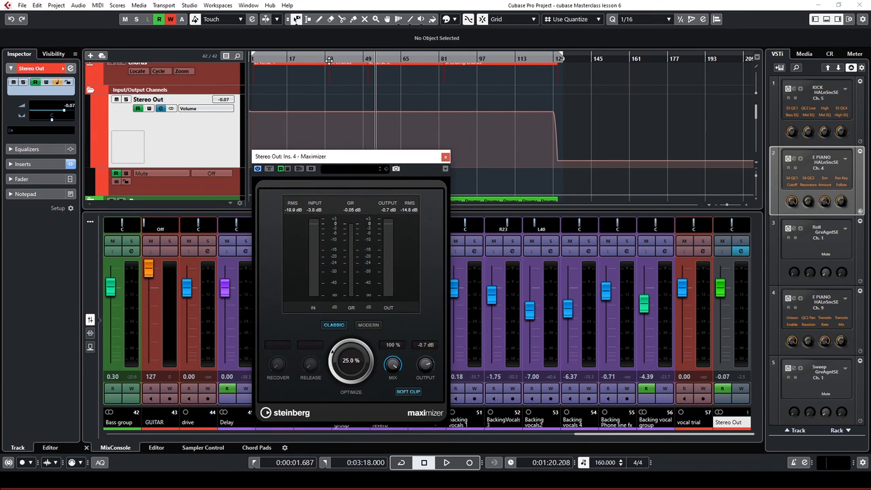
# Reopen Stereo Out channel settings, switch on the Limiter and A/B it during playback
pyautogui.click(162, 109)
pyautogui.press('space')
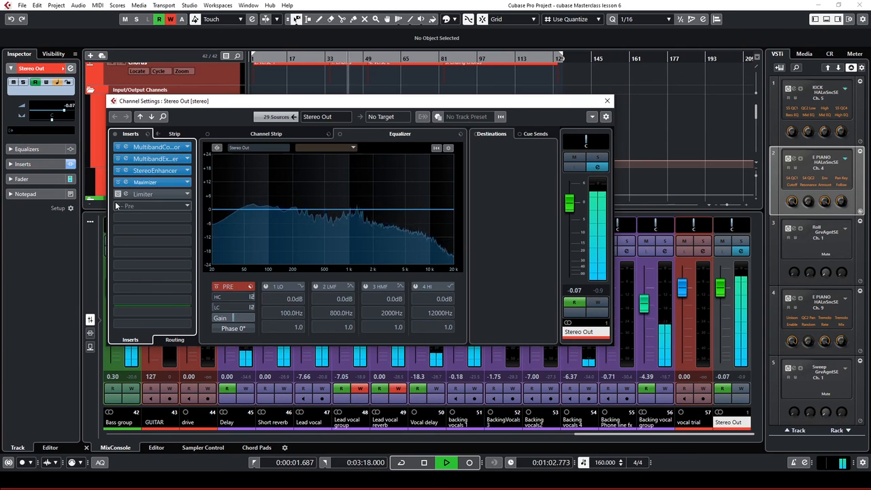
pyautogui.press('space')
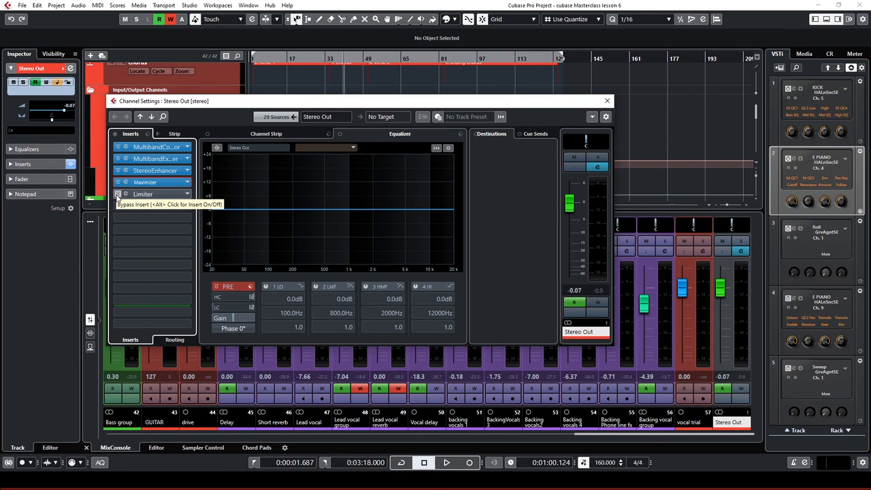
pyautogui.click(119, 195)
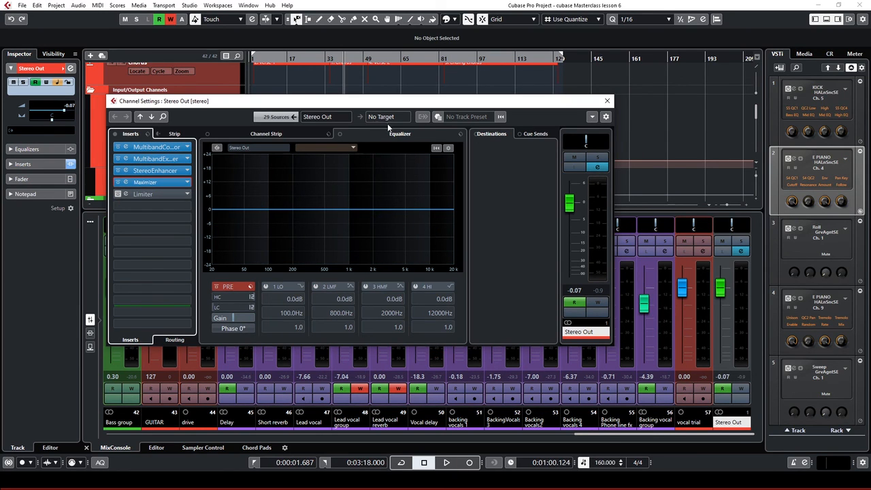
pyautogui.press('space')
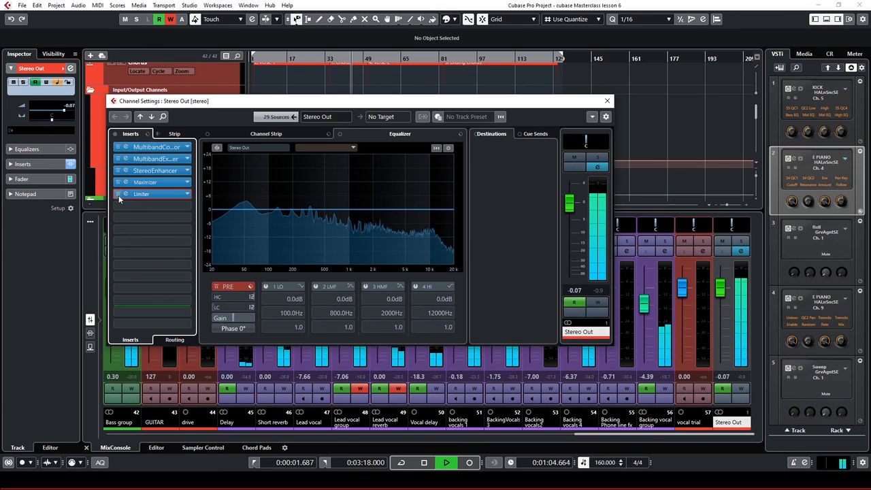
pyautogui.click(118, 195)
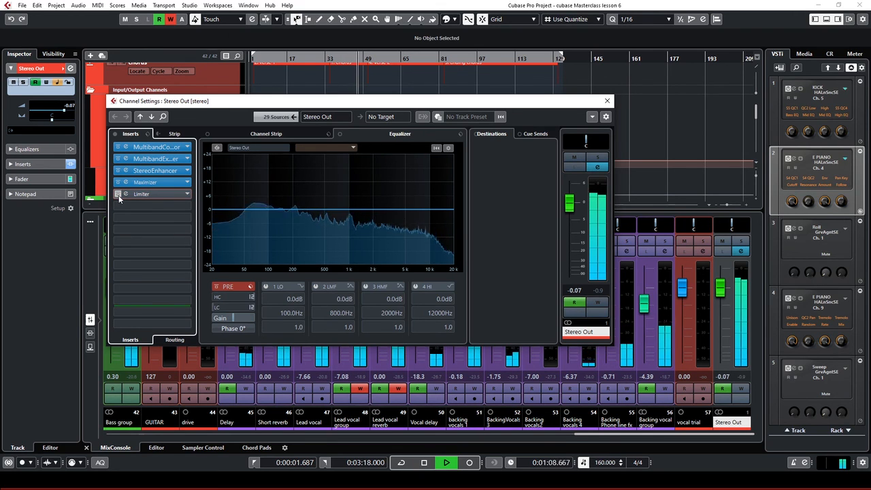
pyautogui.click(118, 195)
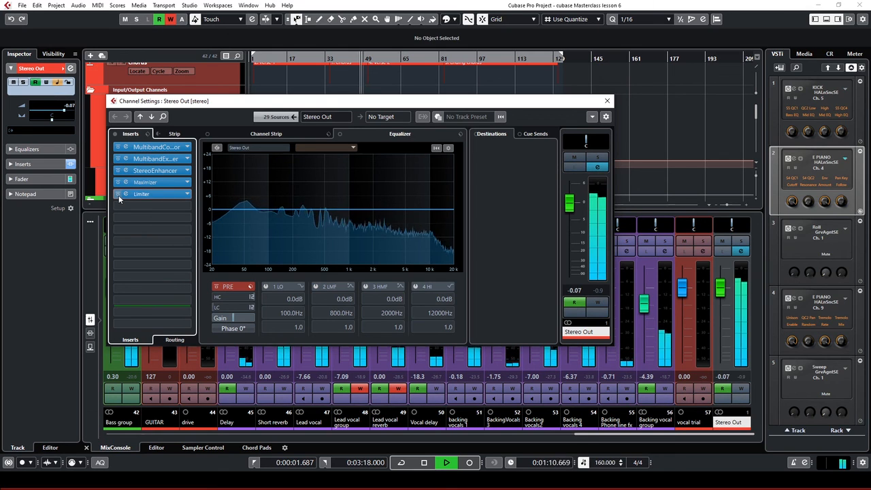
# Bypass and re-enable the Limiter once more, stop playback, and open the Limiter editor
pyautogui.click(118, 195)
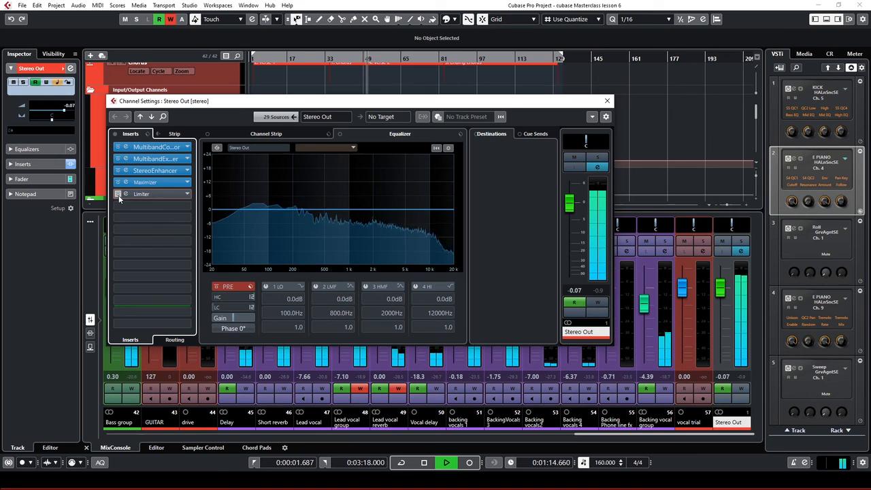
pyautogui.click(118, 195)
pyautogui.press('space')
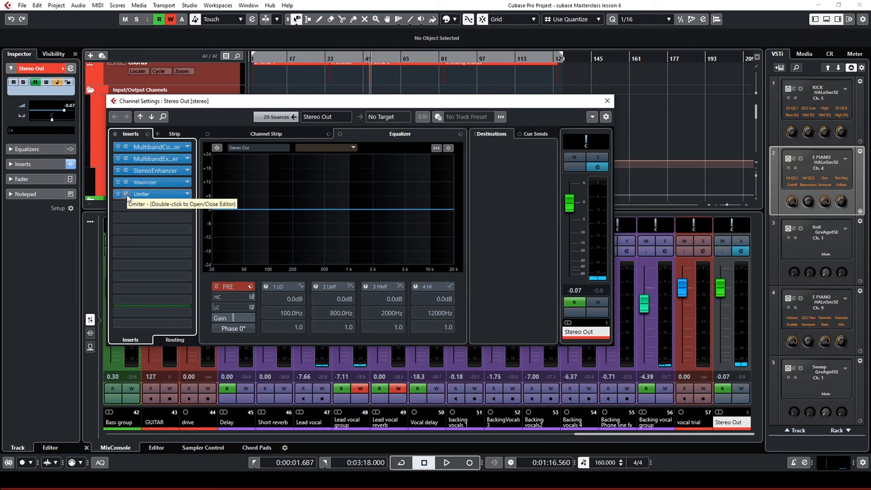
pyautogui.click(126, 195)
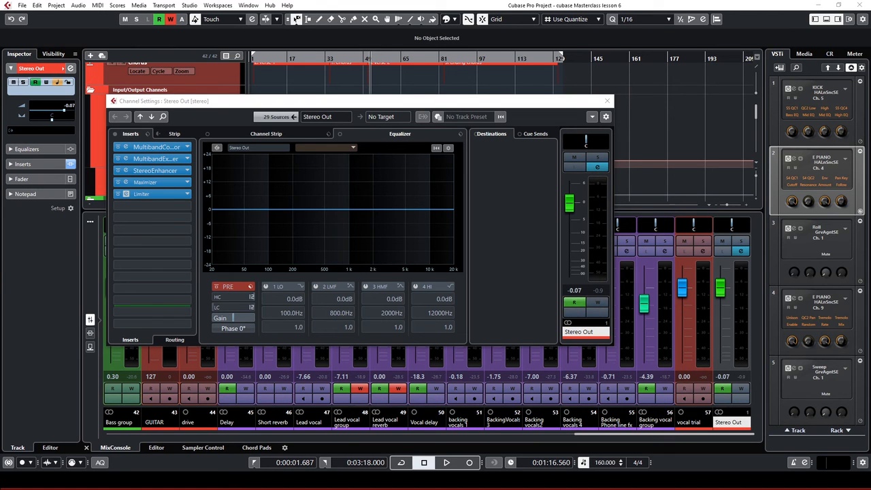
pyautogui.moveTo(1, 38); pyautogui.dragTo(376, 94)
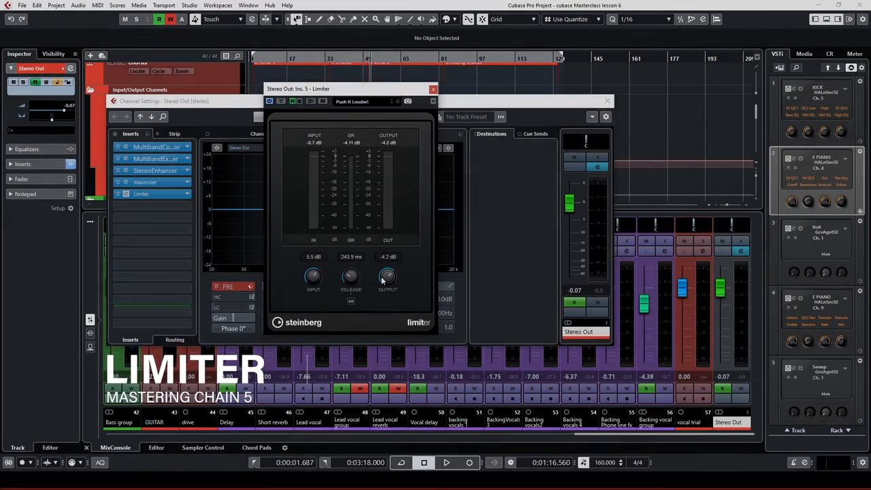
# While listening, raise the Limiter output from -4.2 dB to -1.9 dB, then stop playback
pyautogui.press('space')
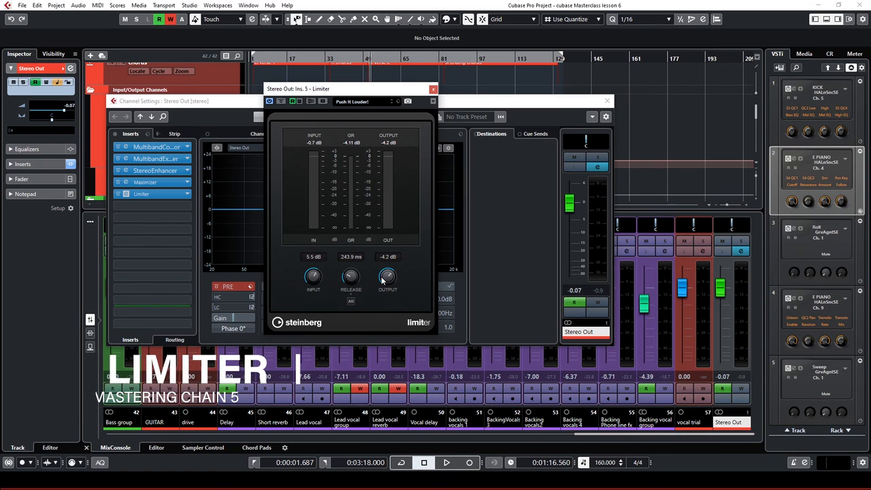
pyautogui.moveTo(381, 279); pyautogui.dragTo(381, 272)
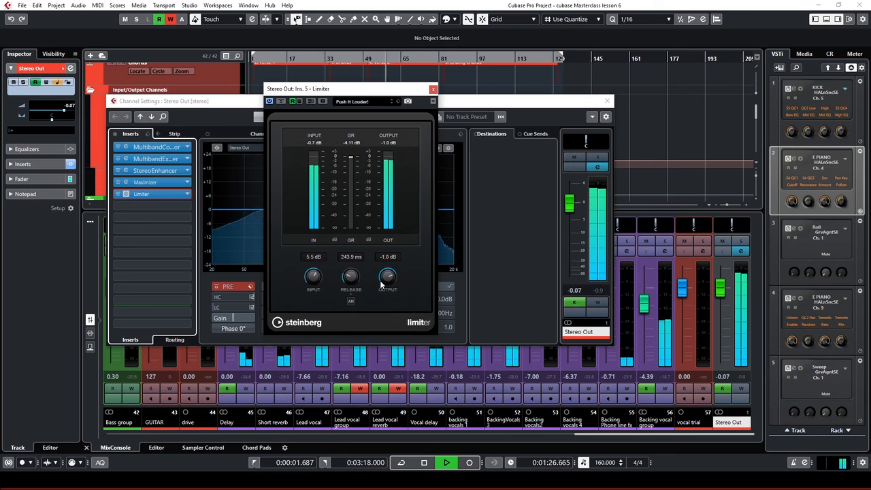
pyautogui.press('space')
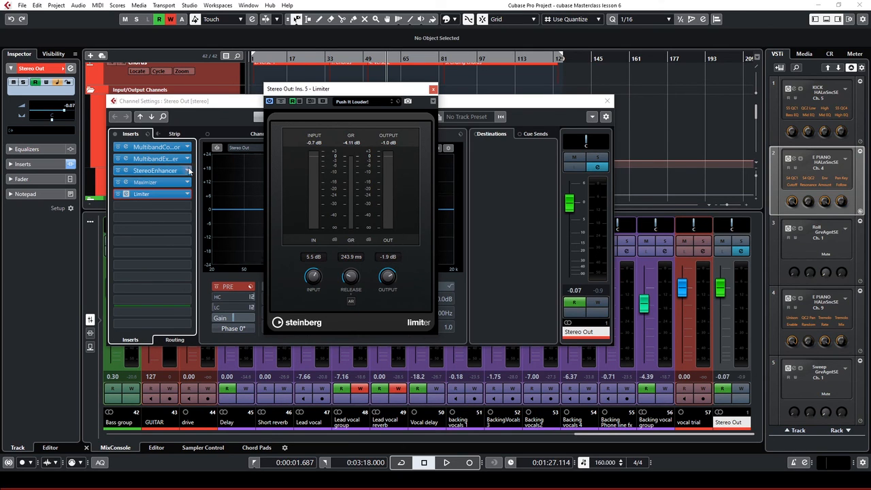
pyautogui.moveTo(380, 101); pyautogui.dragTo(548, 96)
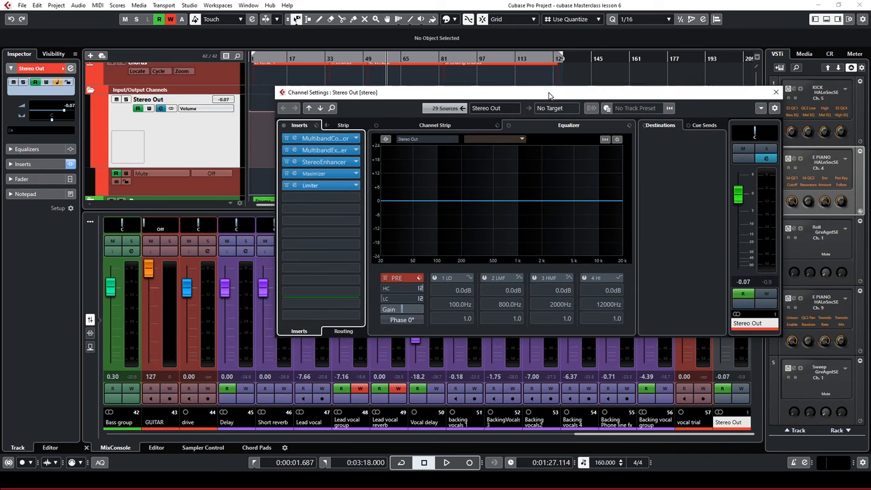
# During playback, bypass and re-enable the whole Stereo Out insert chain twice, ending with all five inserts active
pyautogui.click(284, 127)
pyautogui.press('space')
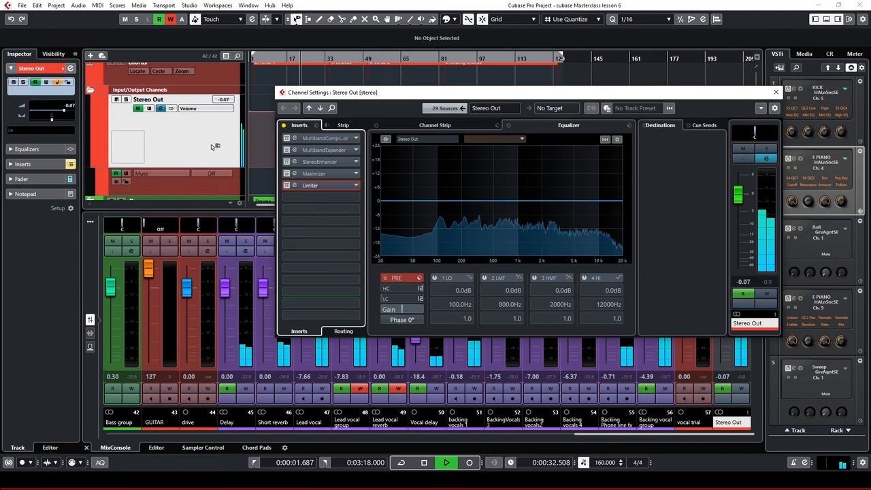
pyautogui.moveTo(409, 95); pyautogui.dragTo(335, 170)
pyautogui.click(209, 200)
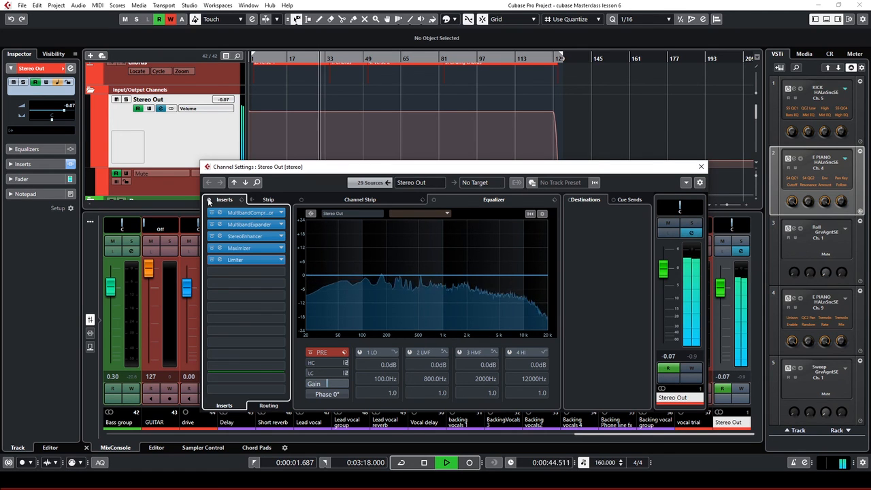
pyautogui.click(209, 200)
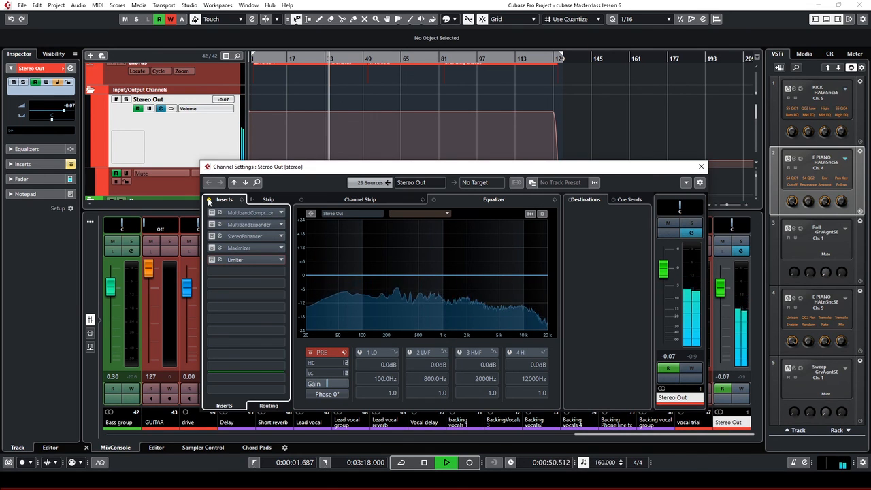
pyautogui.click(209, 200)
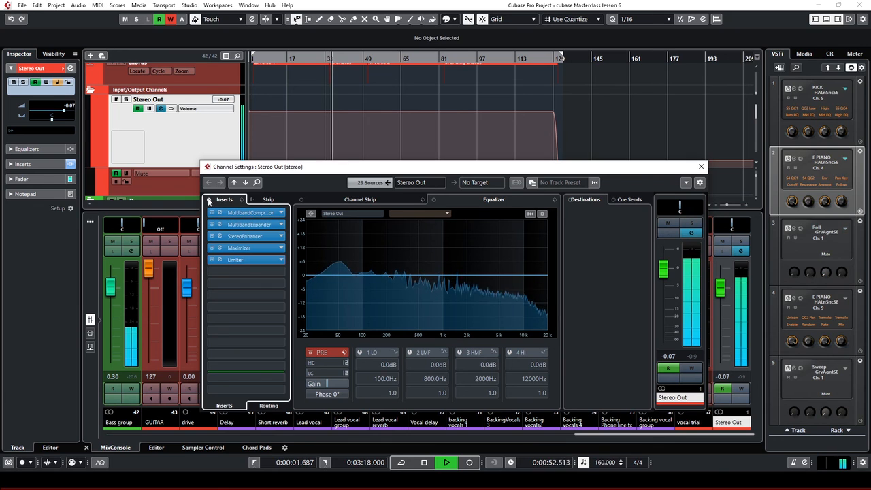